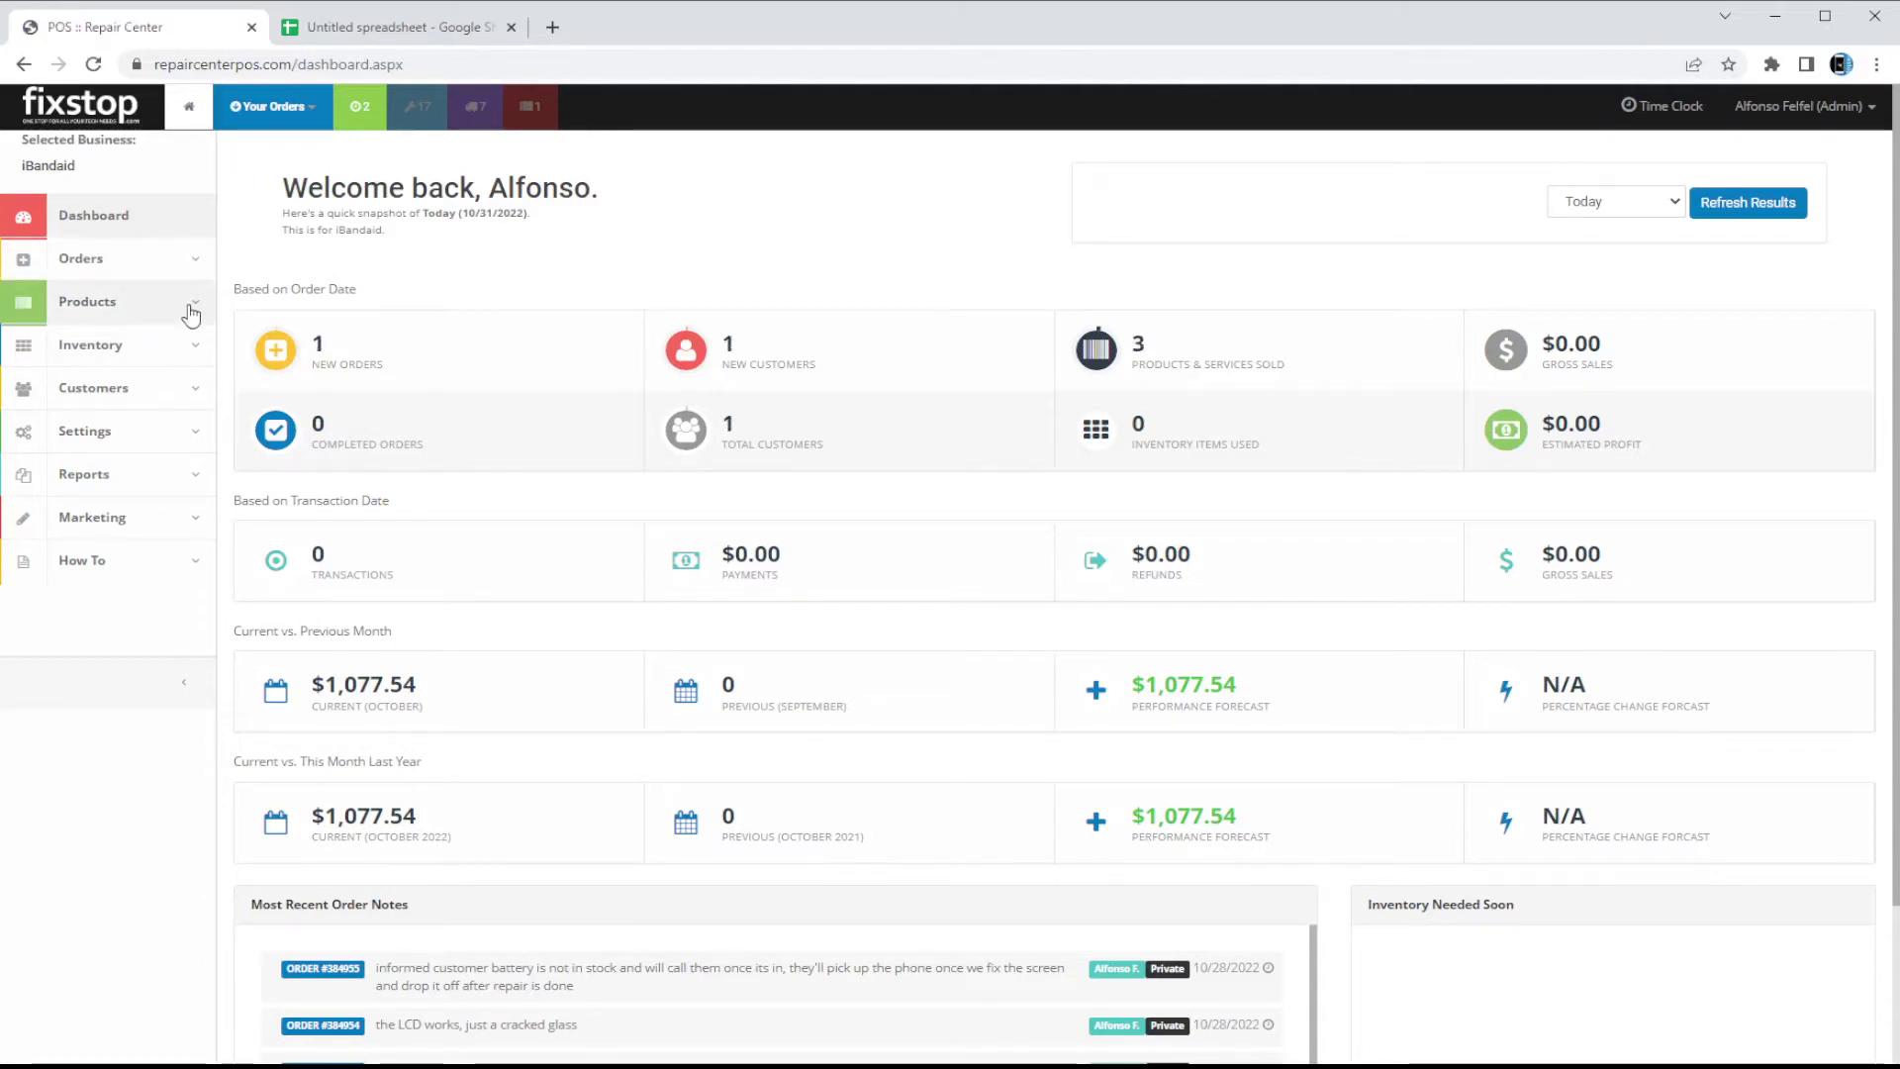
Open the management page for product categories.
left_click(191, 311)
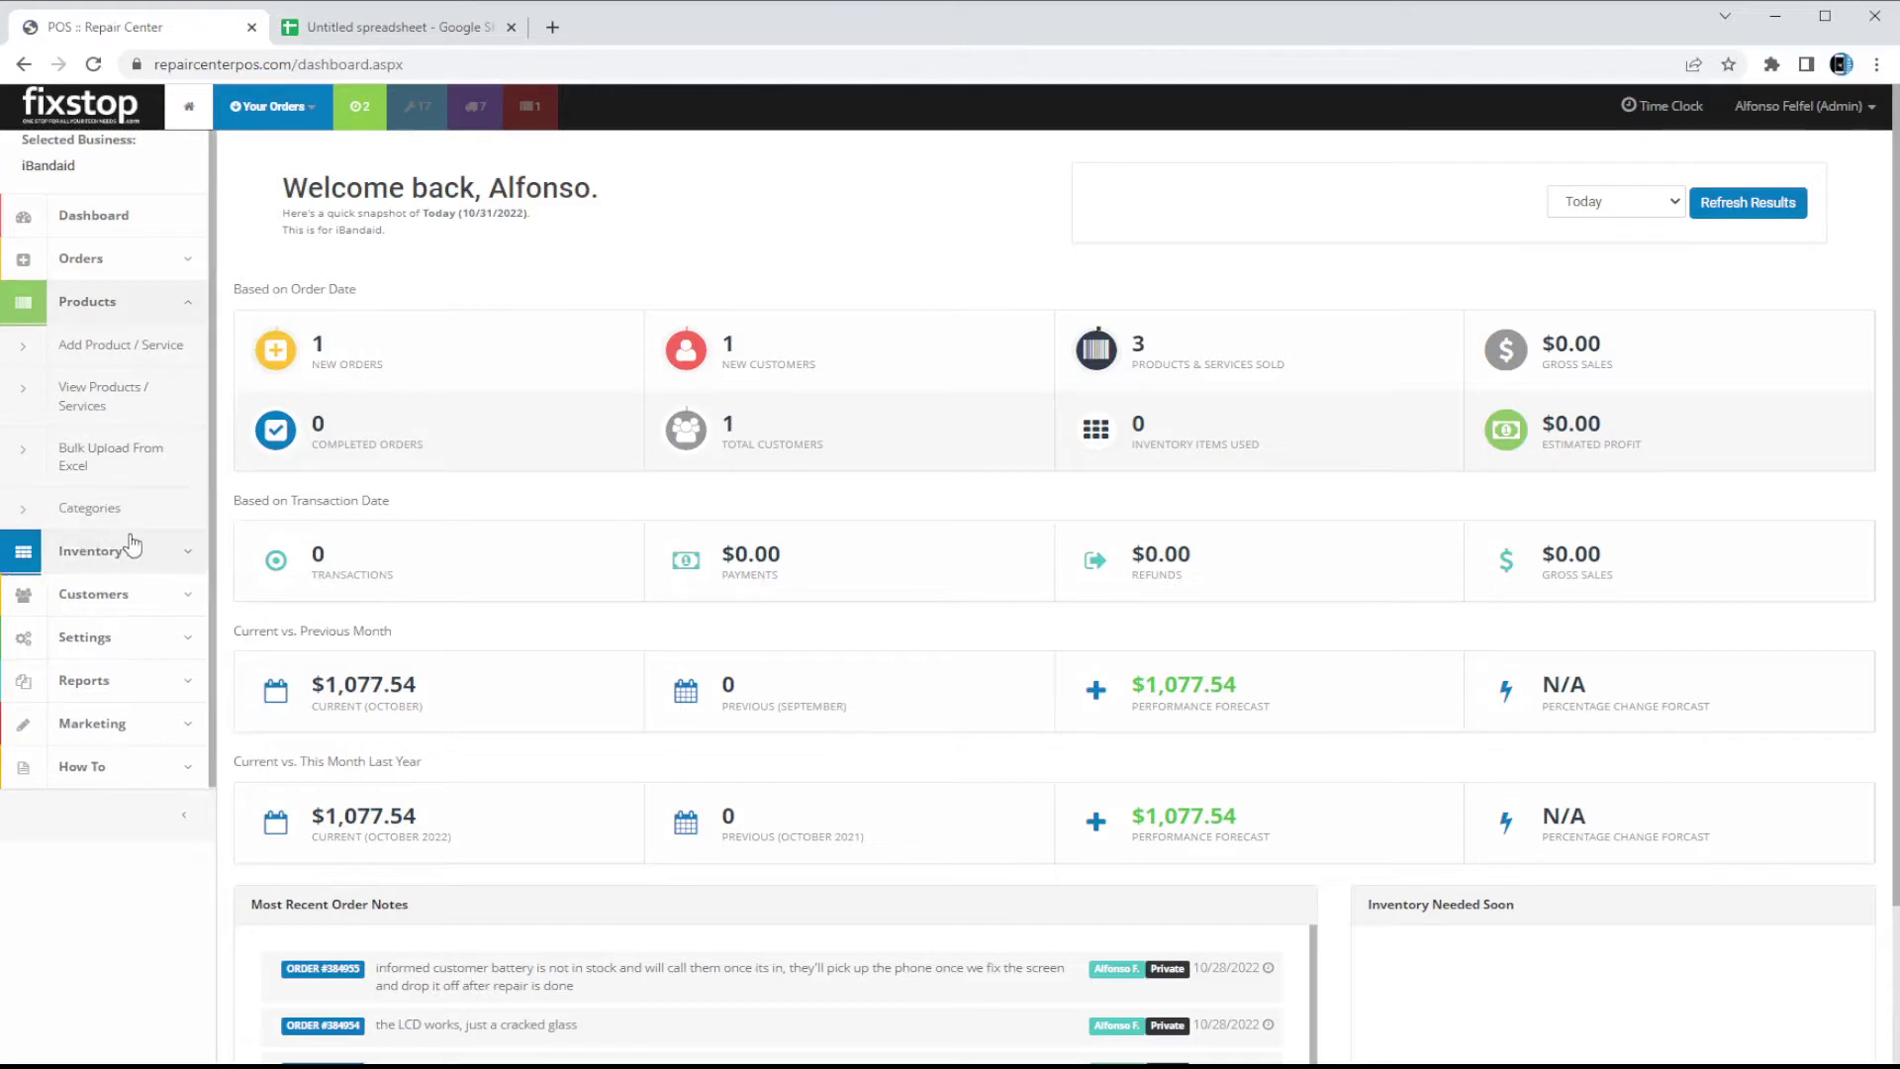
left_click(89, 550)
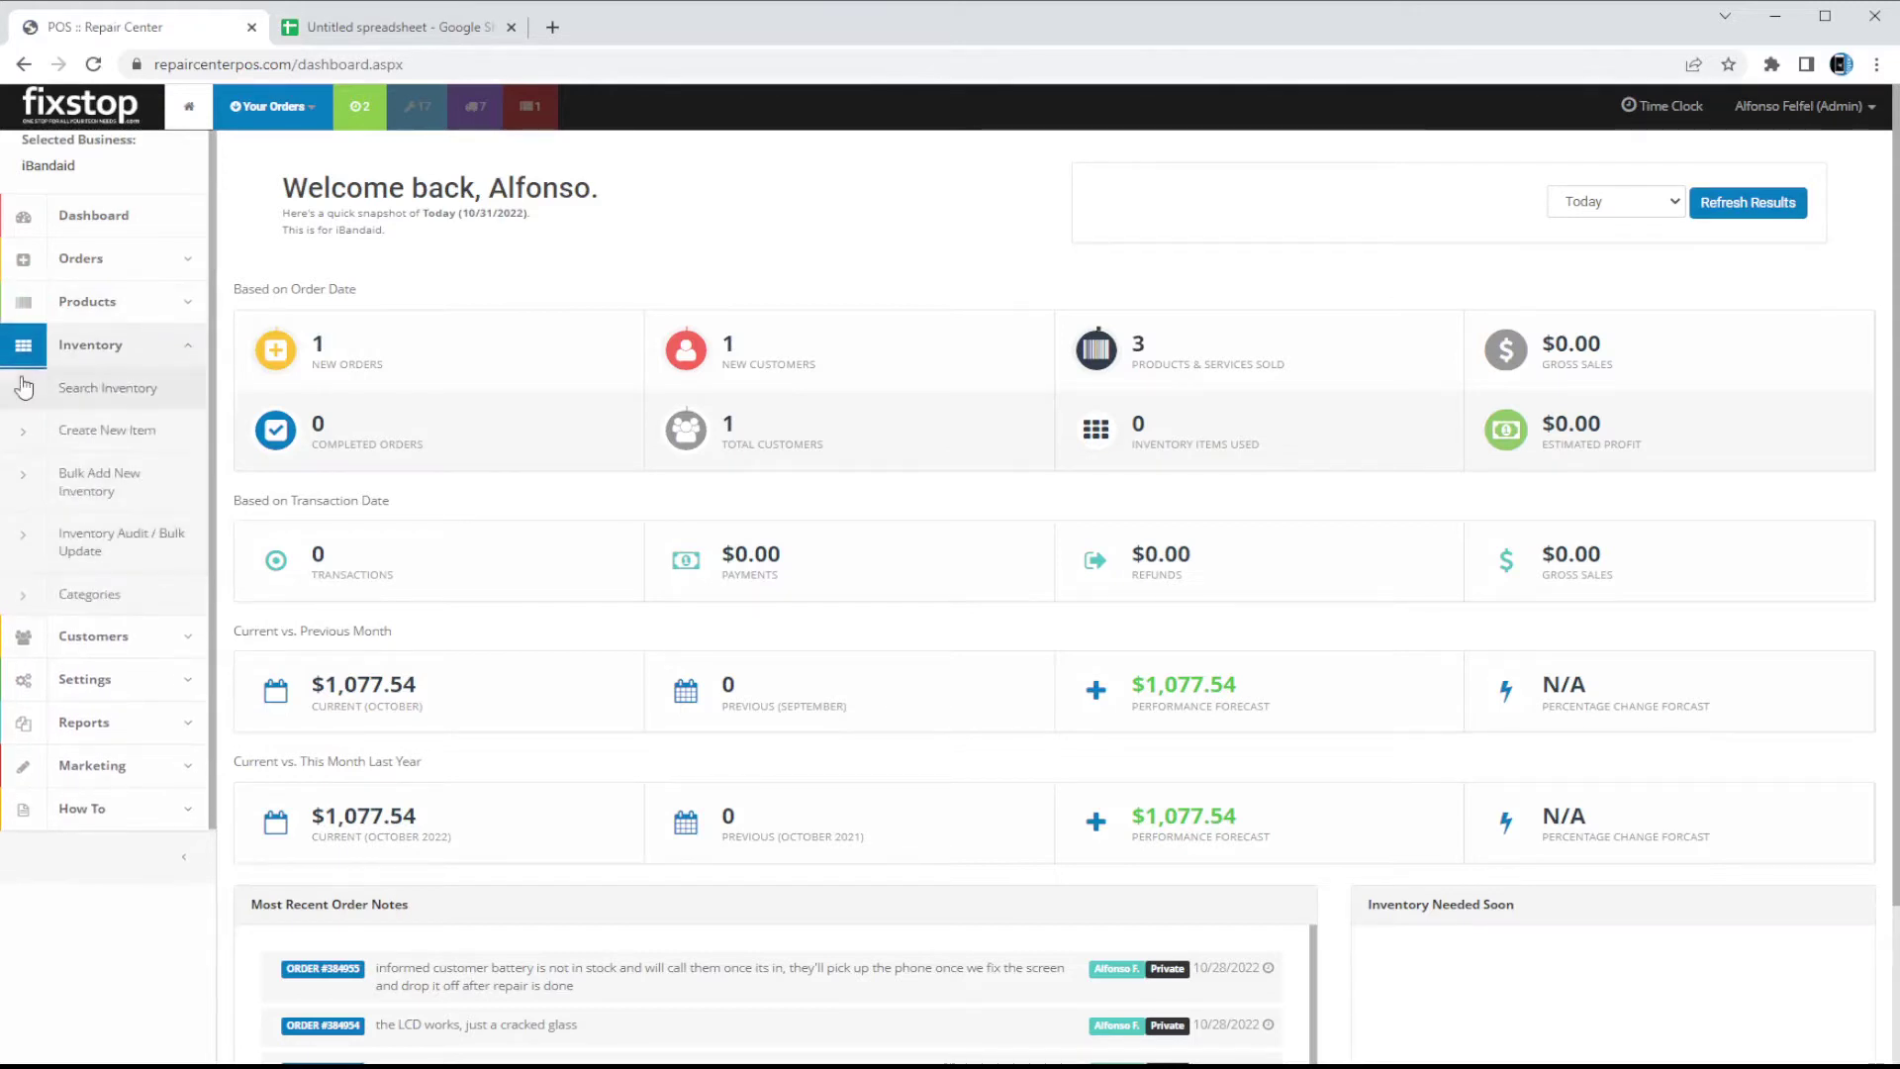
left_click(172, 321)
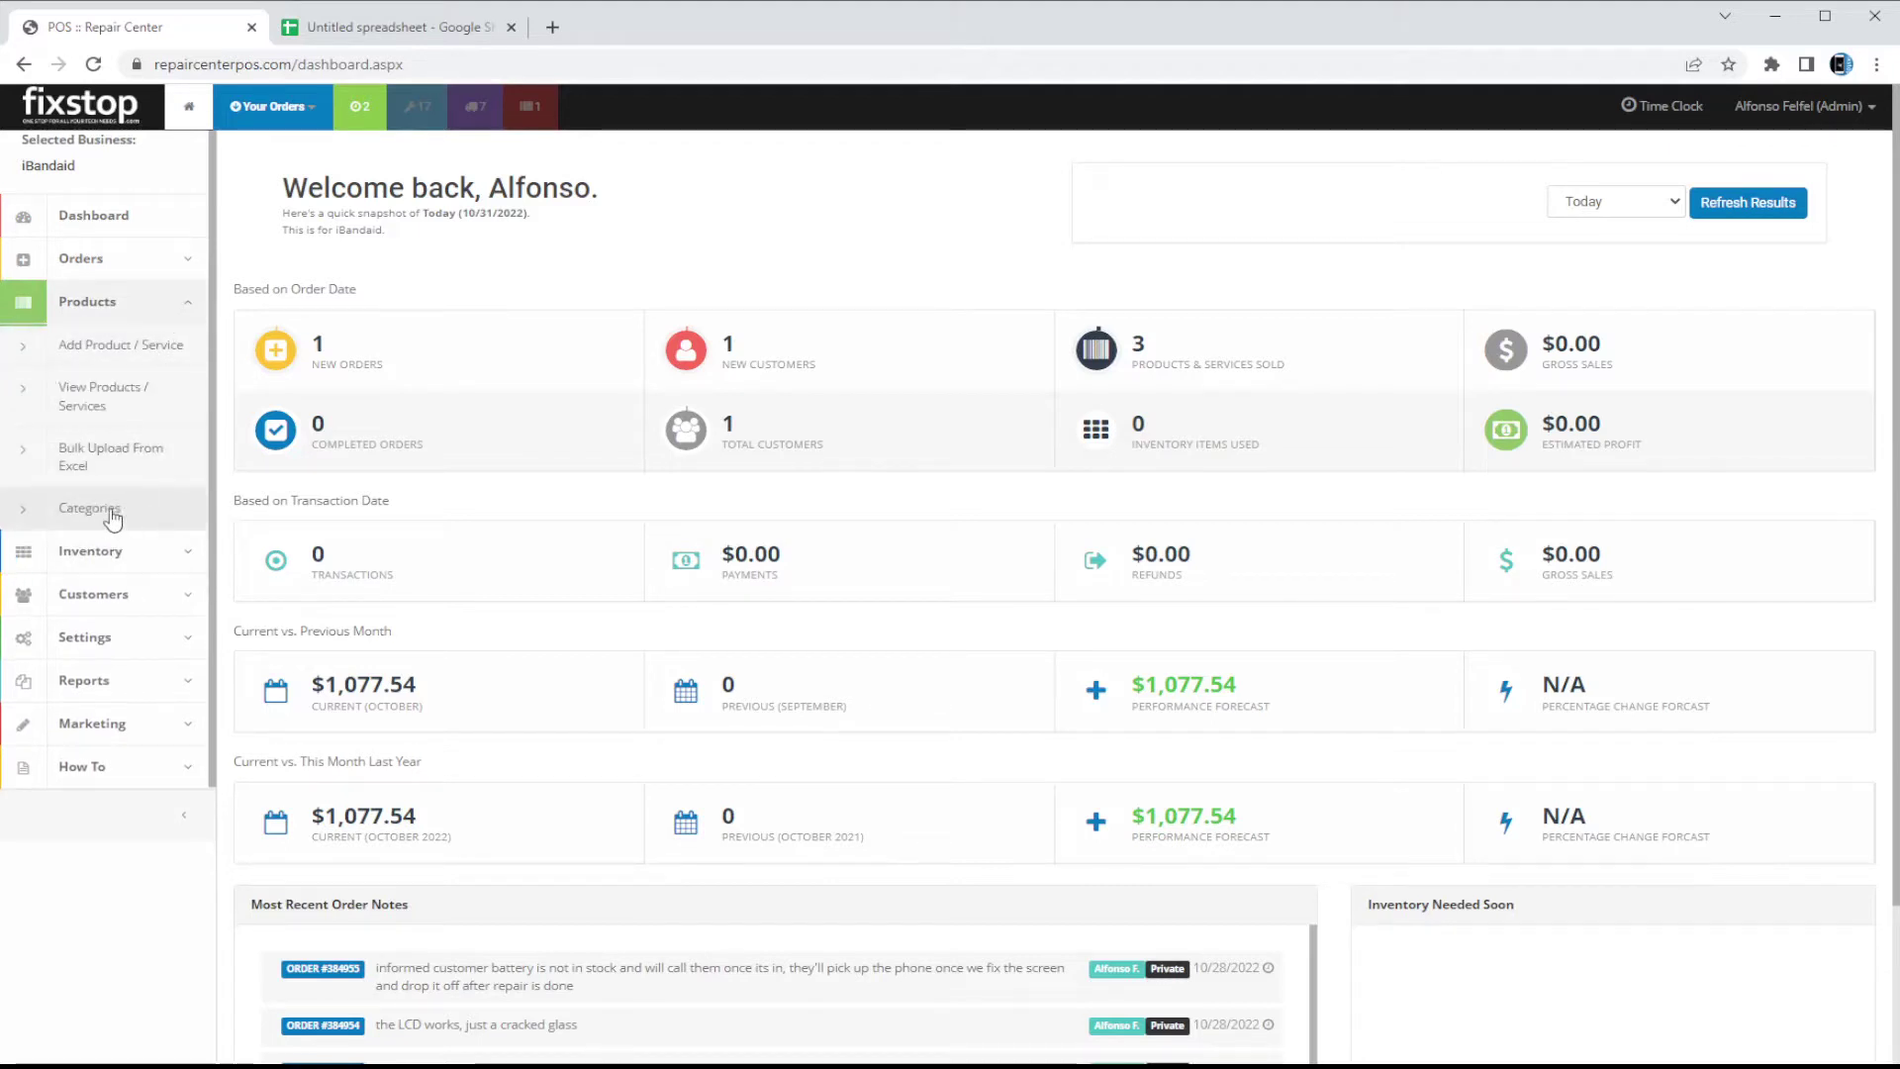
left_click(112, 516)
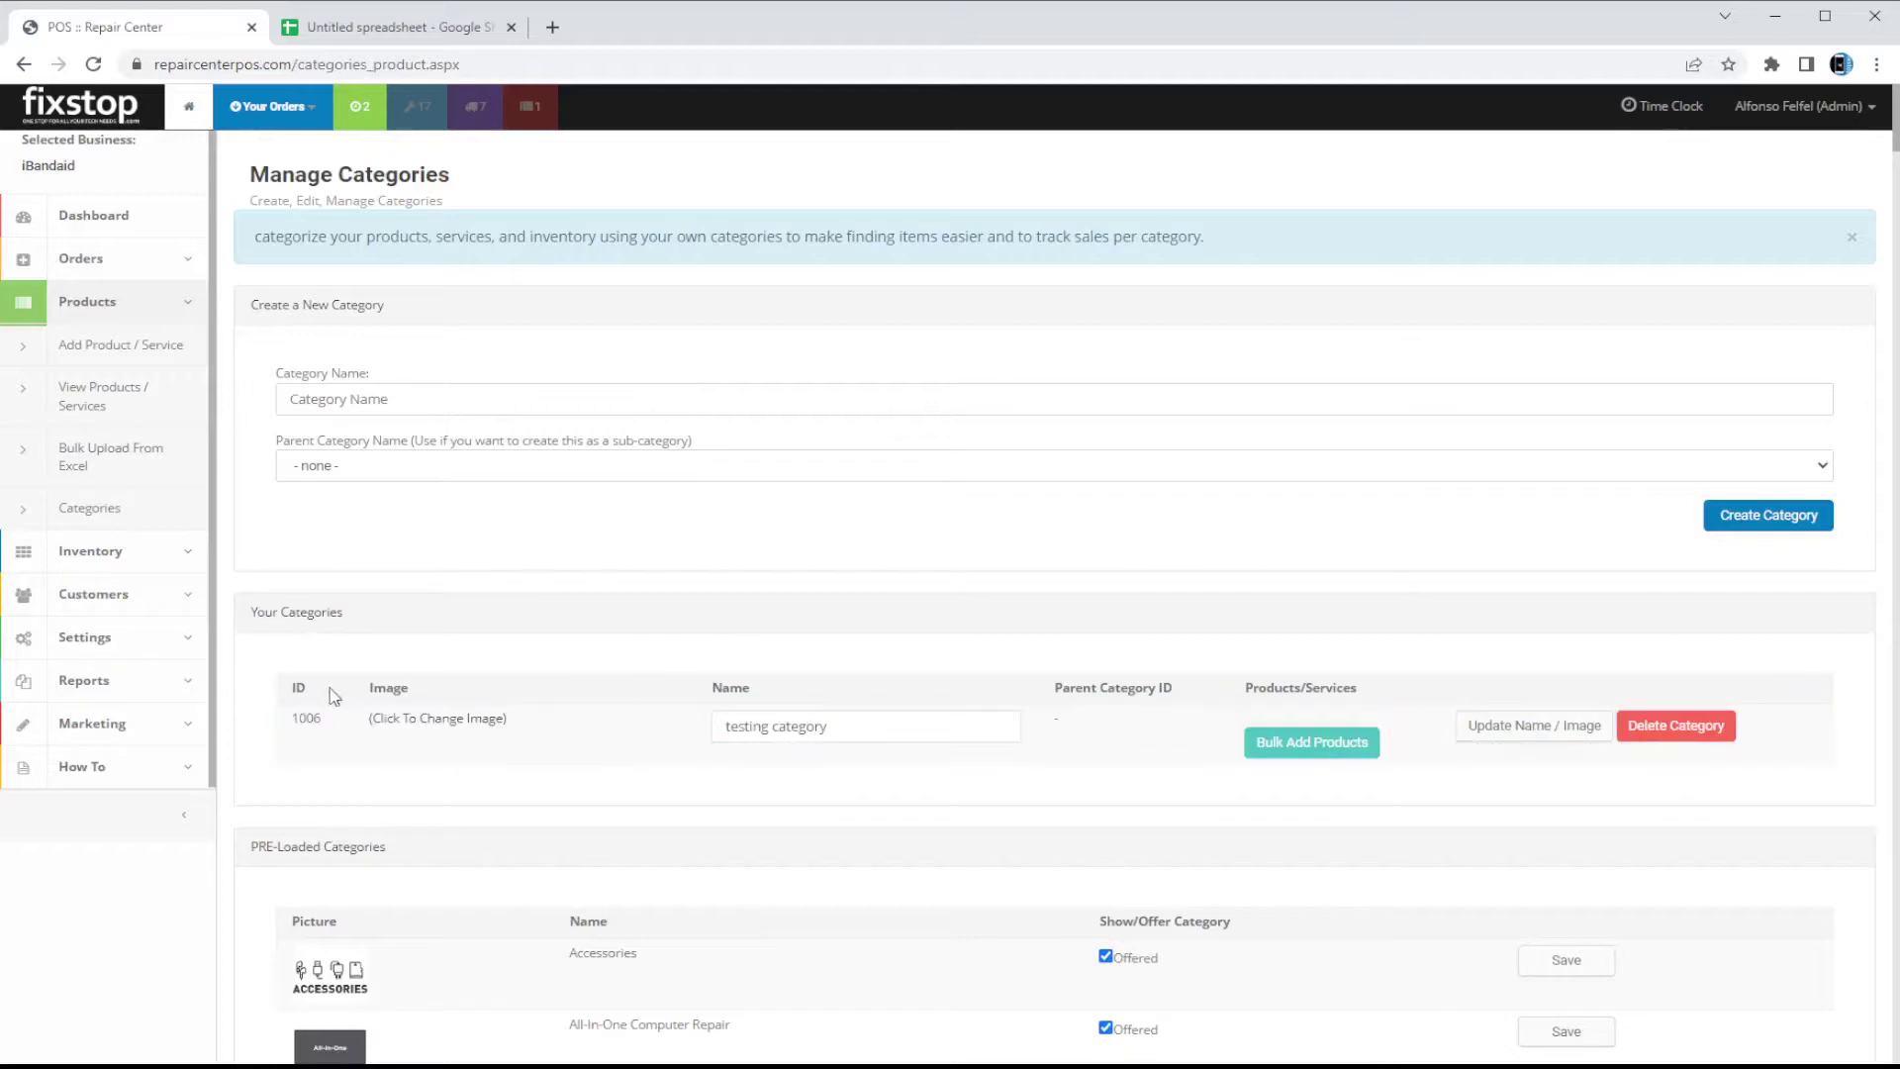
Examine the custom categories and the list of pre-loaded repair categories with their offered settings.
scroll(818, 744, "down", 1)
scroll(818, 744, "down", 4)
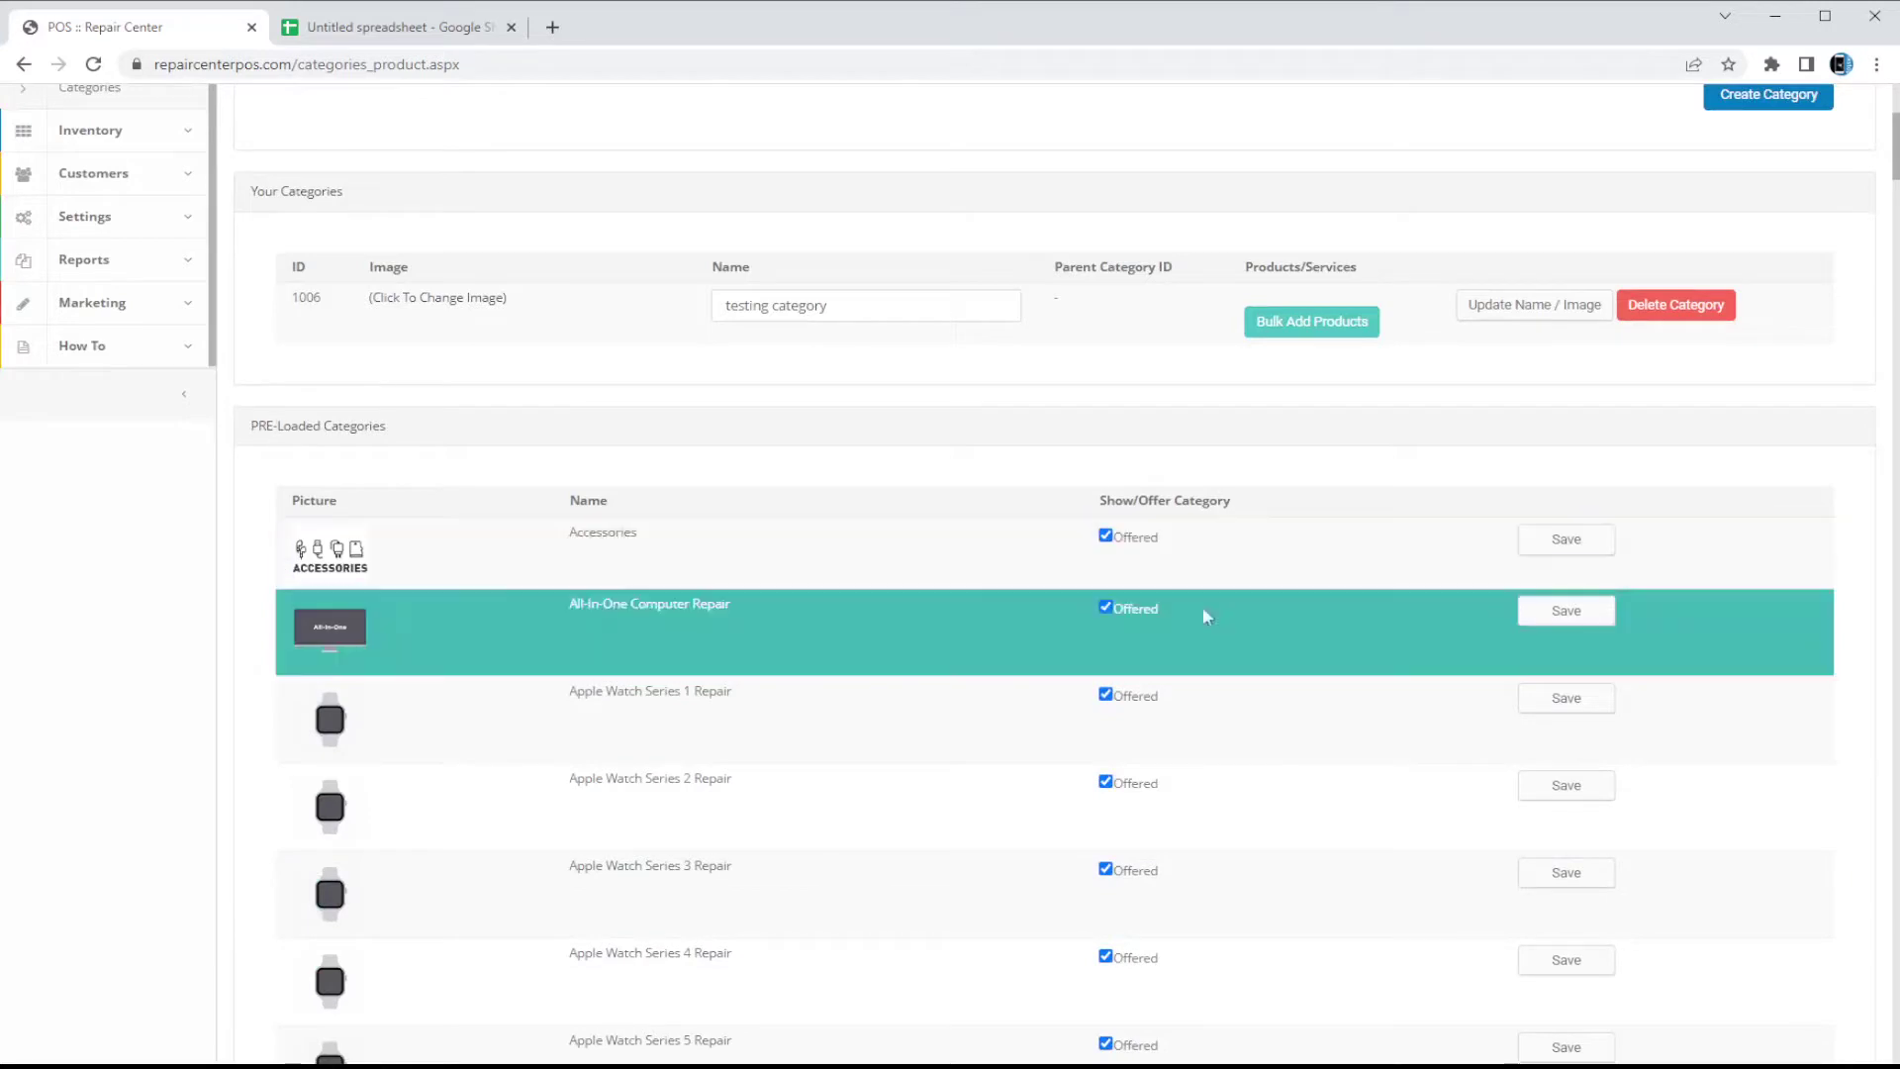
scroll(852, 720, "up", 4)
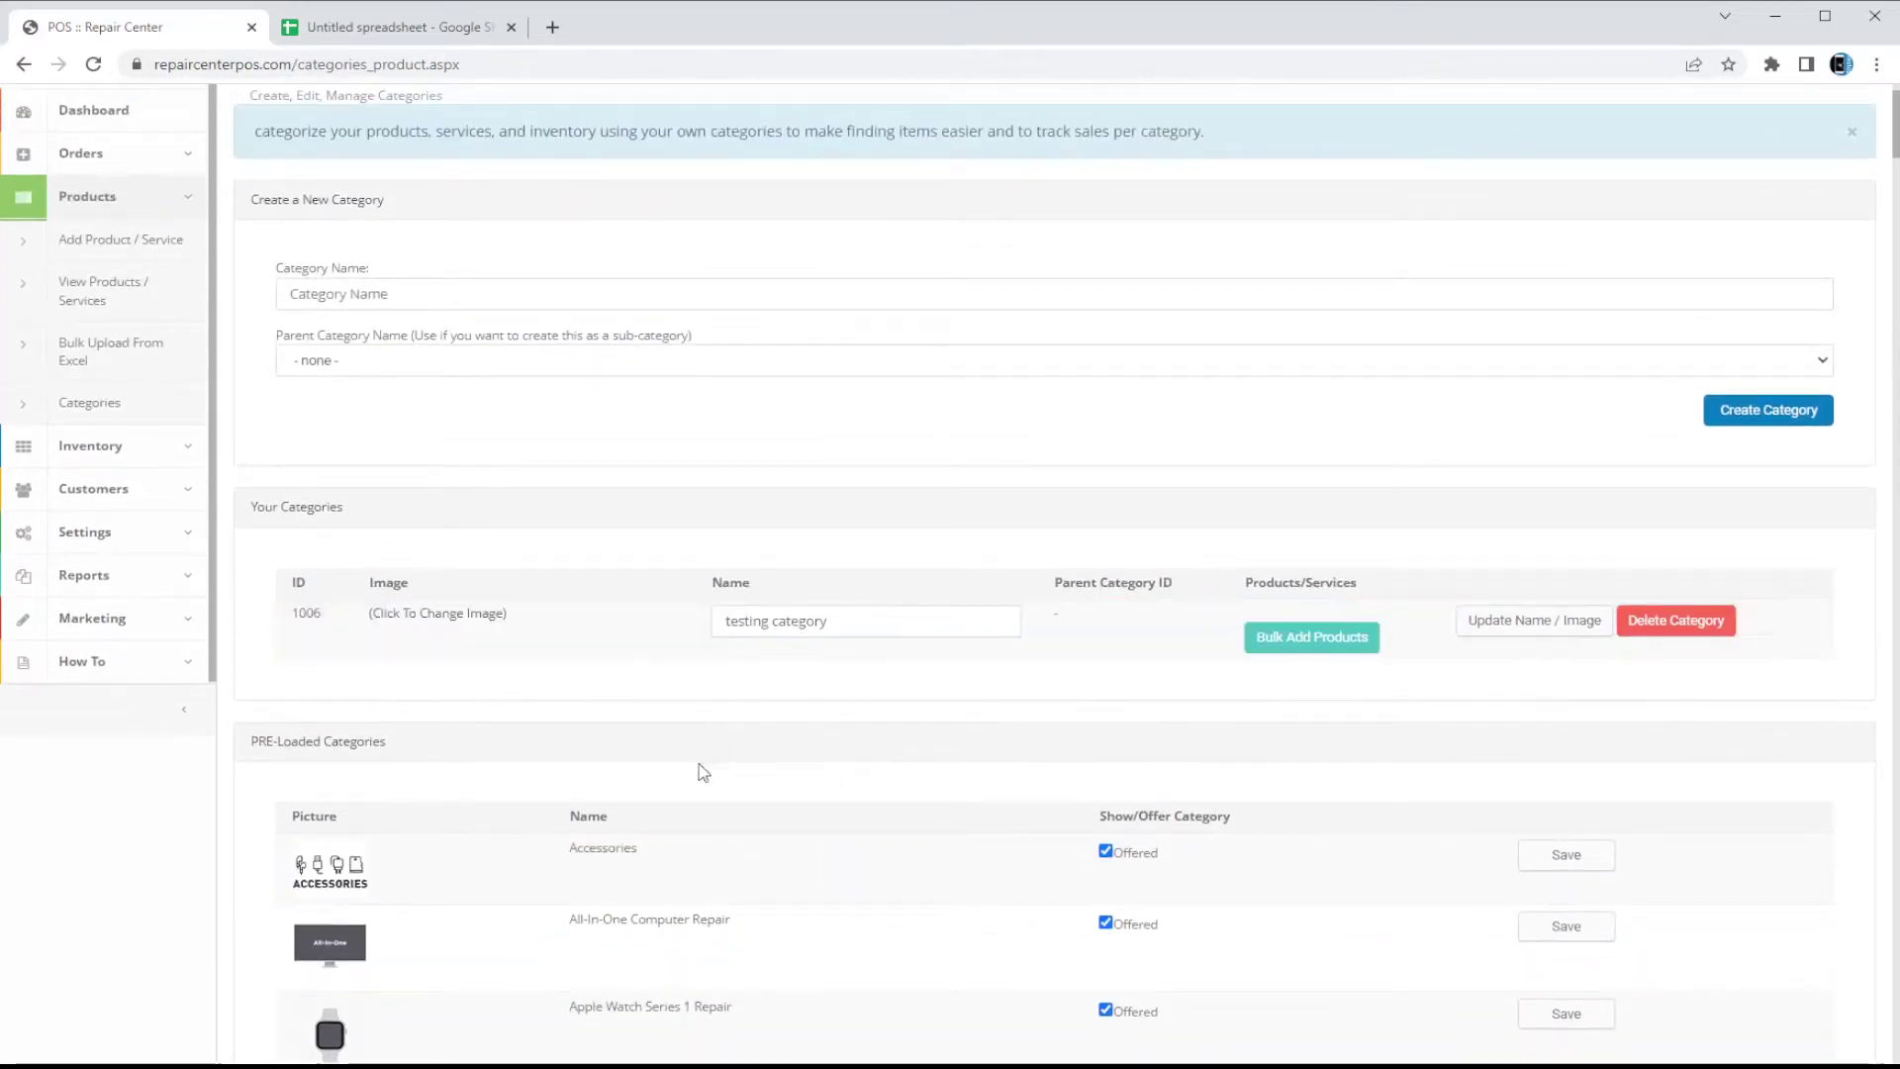
scroll(710, 831, "down", 1)
scroll(1351, 757, "down", 4)
scroll(807, 763, "up", 2)
scroll(1060, 712, "up", 1)
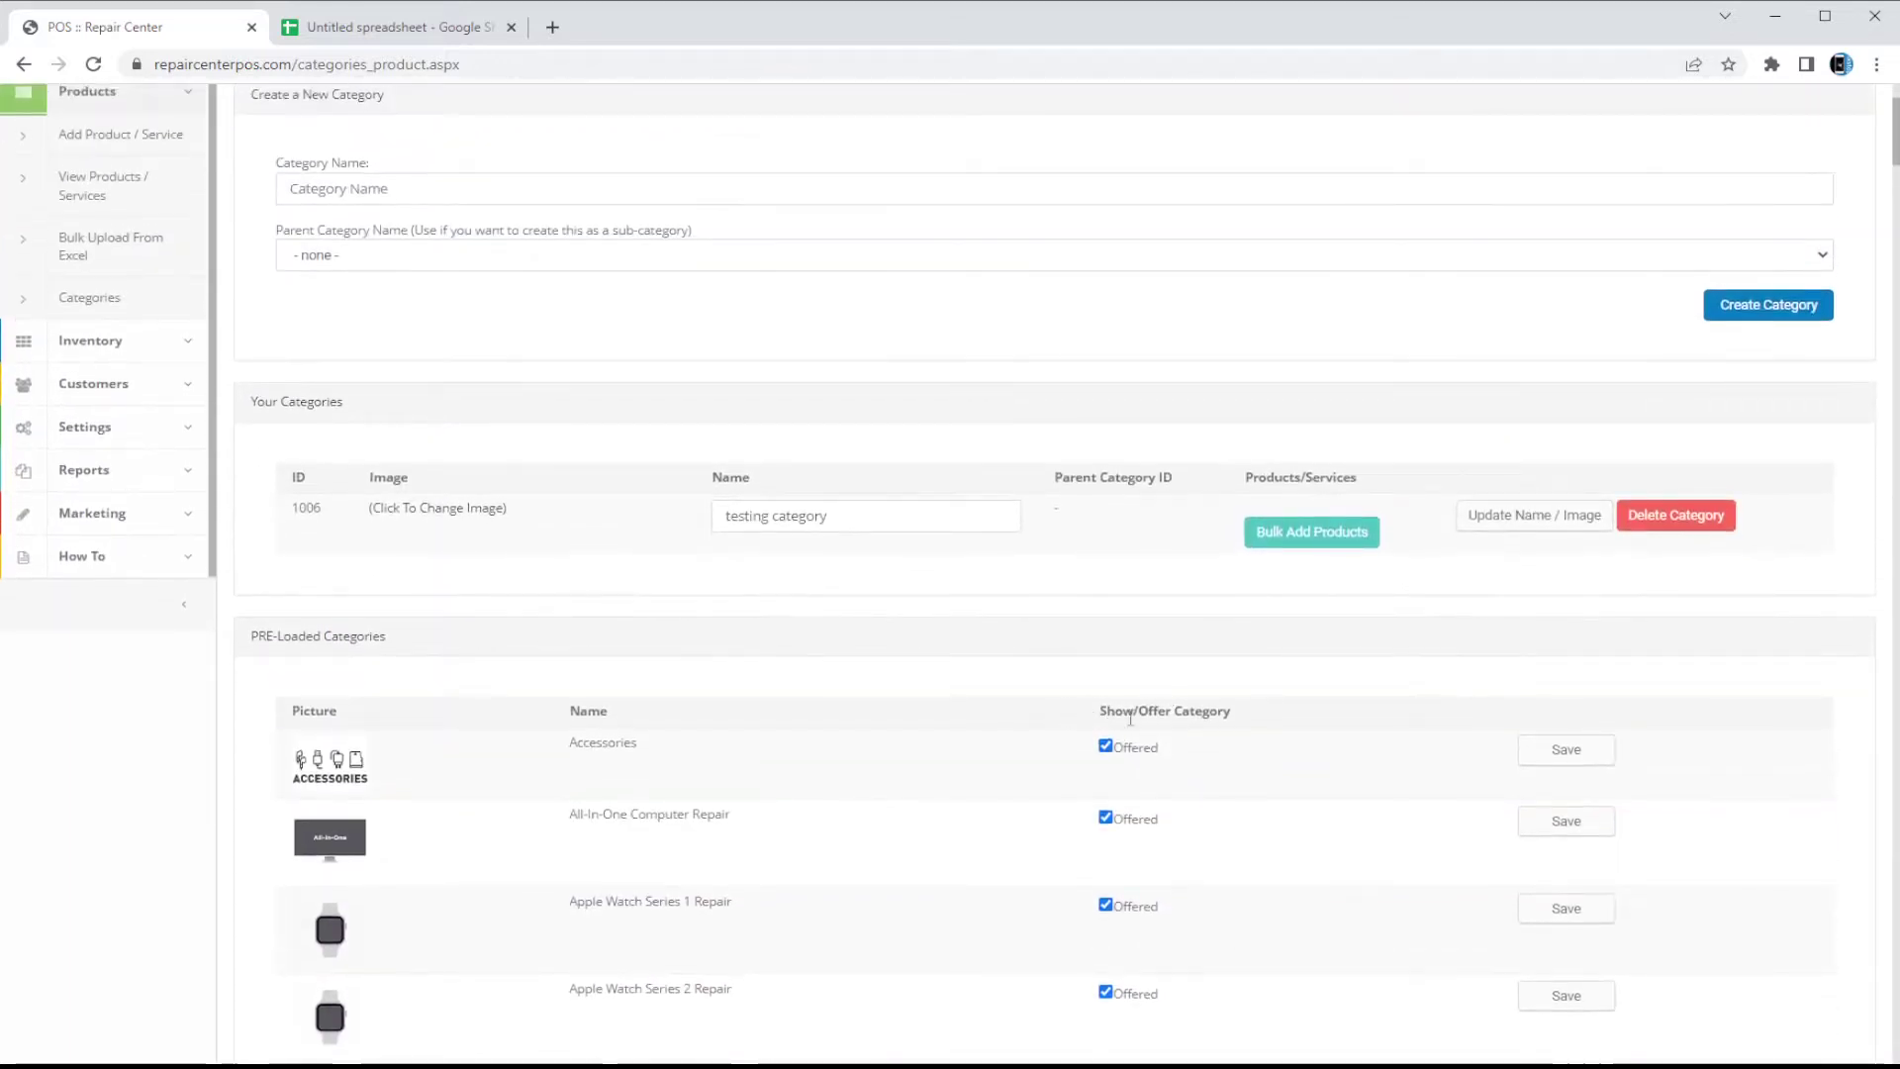
scroll(1138, 702, "down", 2)
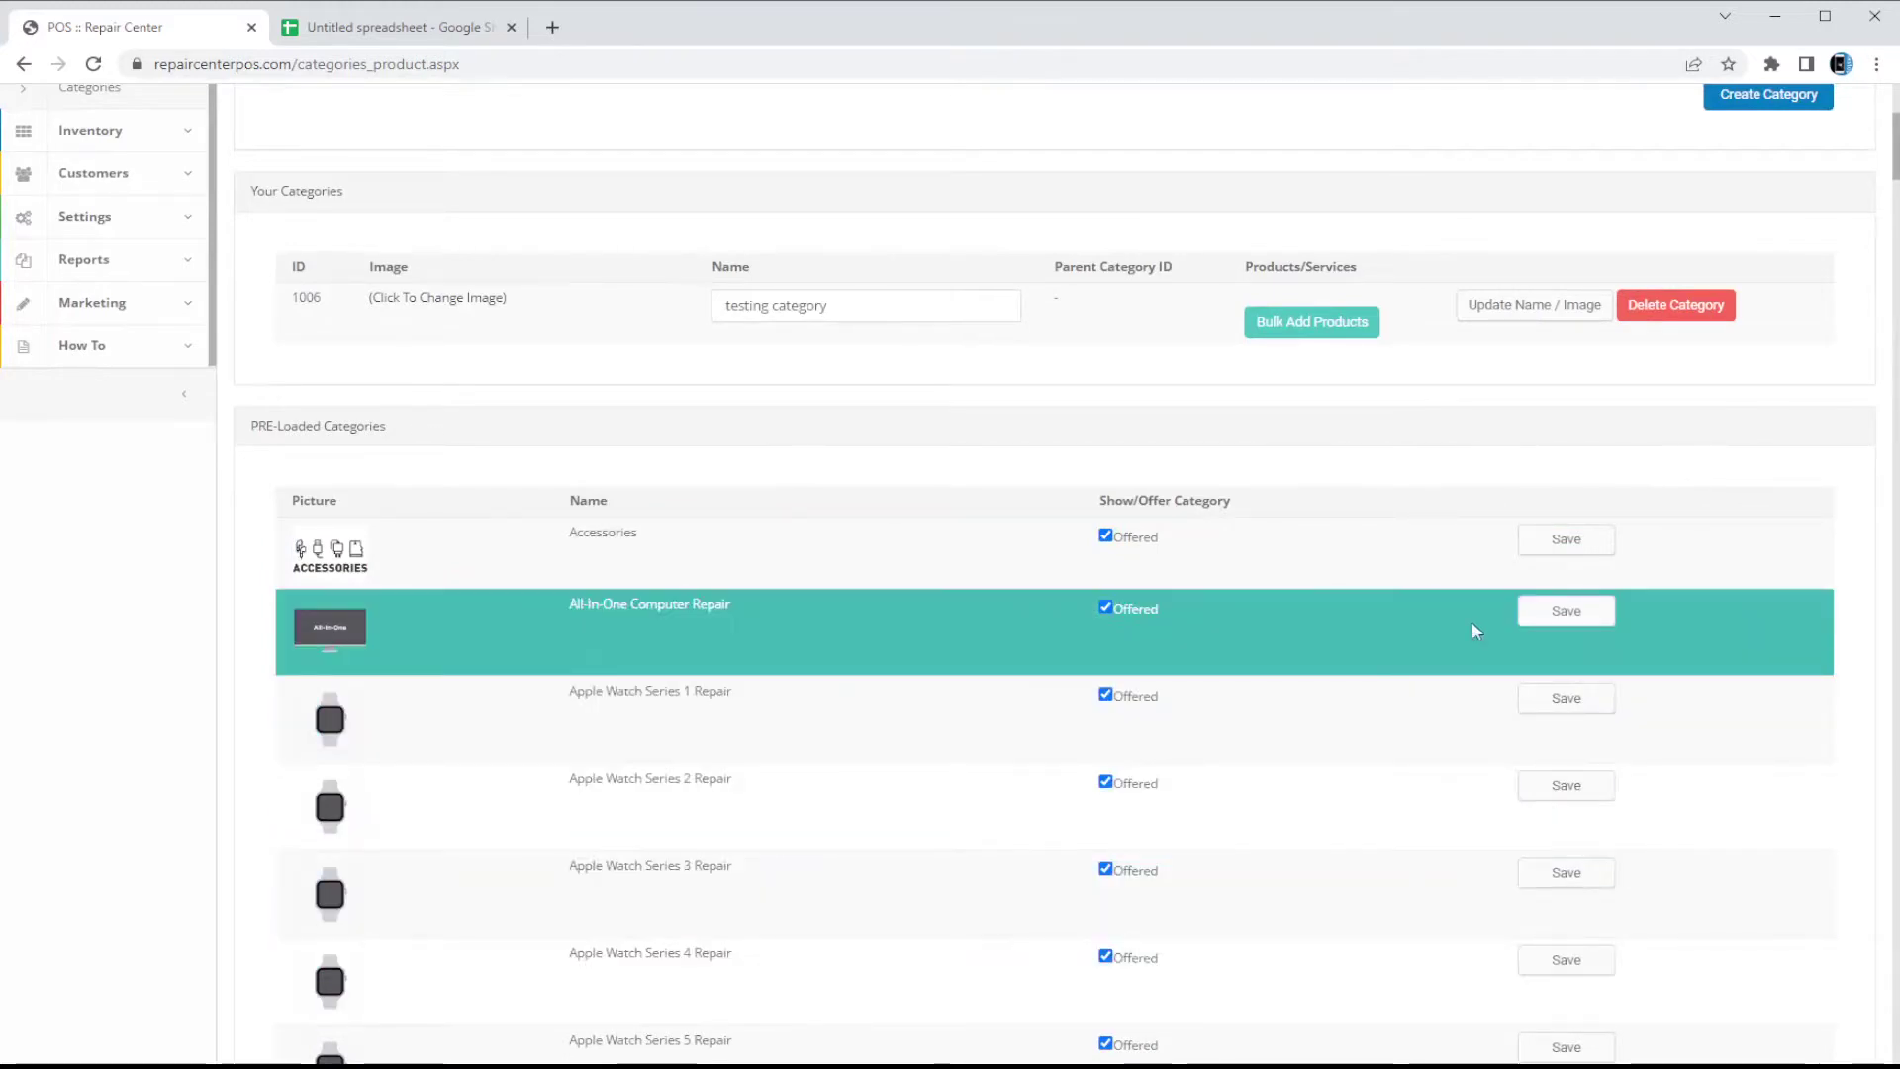
scroll(1434, 643, "down", 4)
scroll(1066, 789, "down", 5)
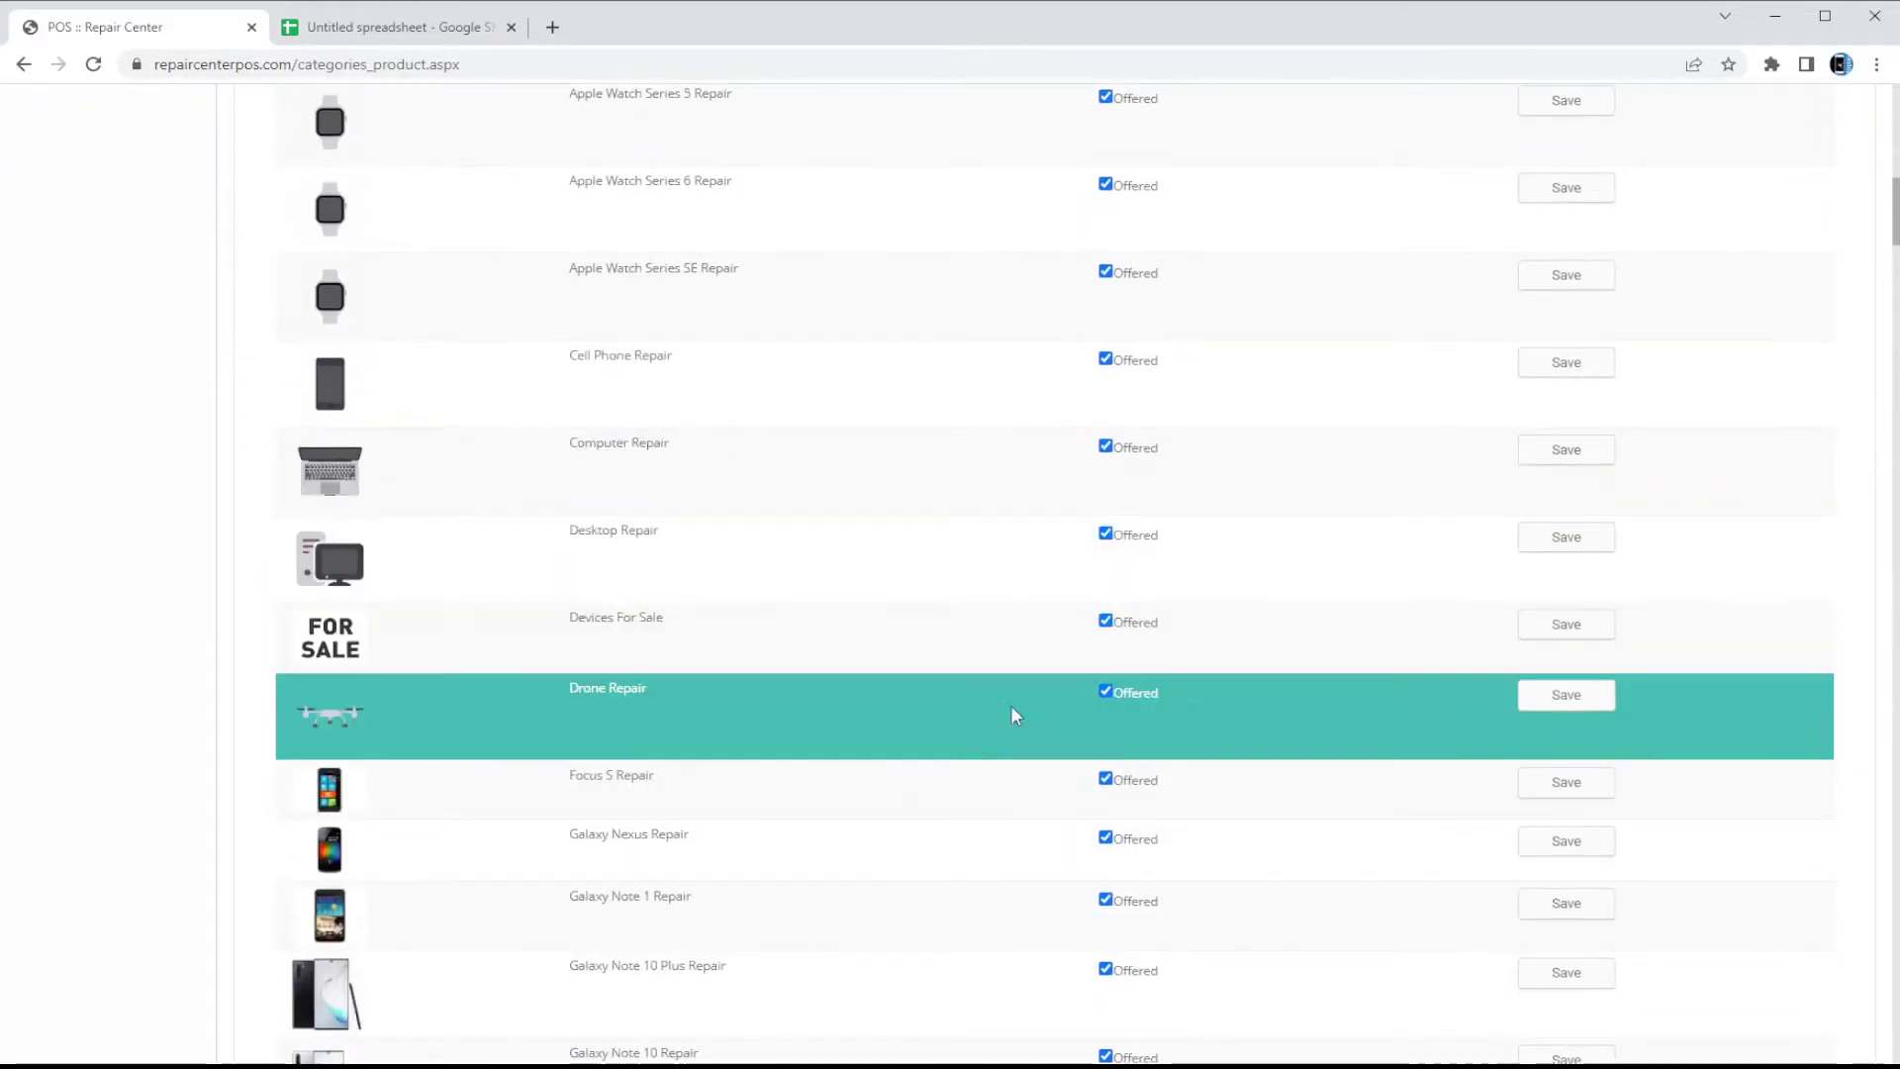
scroll(1016, 839, "up", 12)
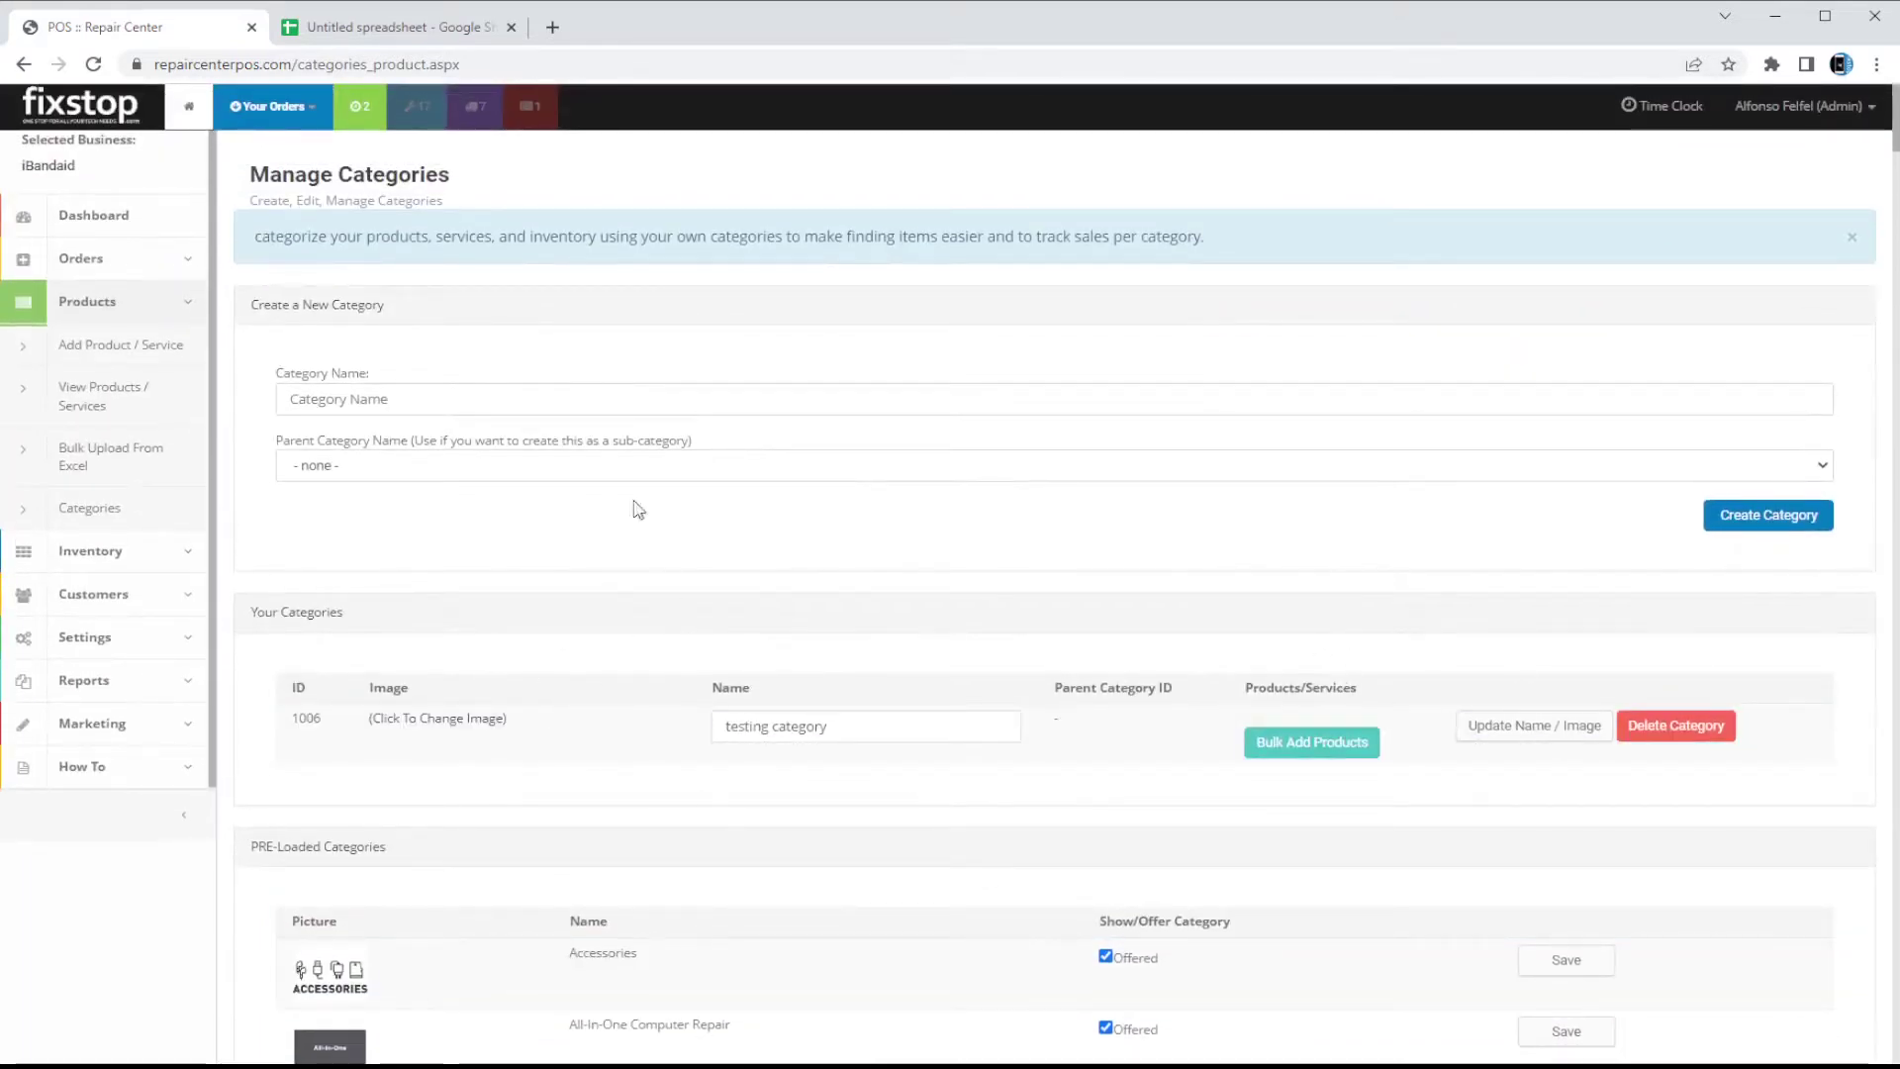
Create a category named Motorola X Repair under Product Categories > Service & Repairs > Cell Phone Repair.
left_click(610, 396)
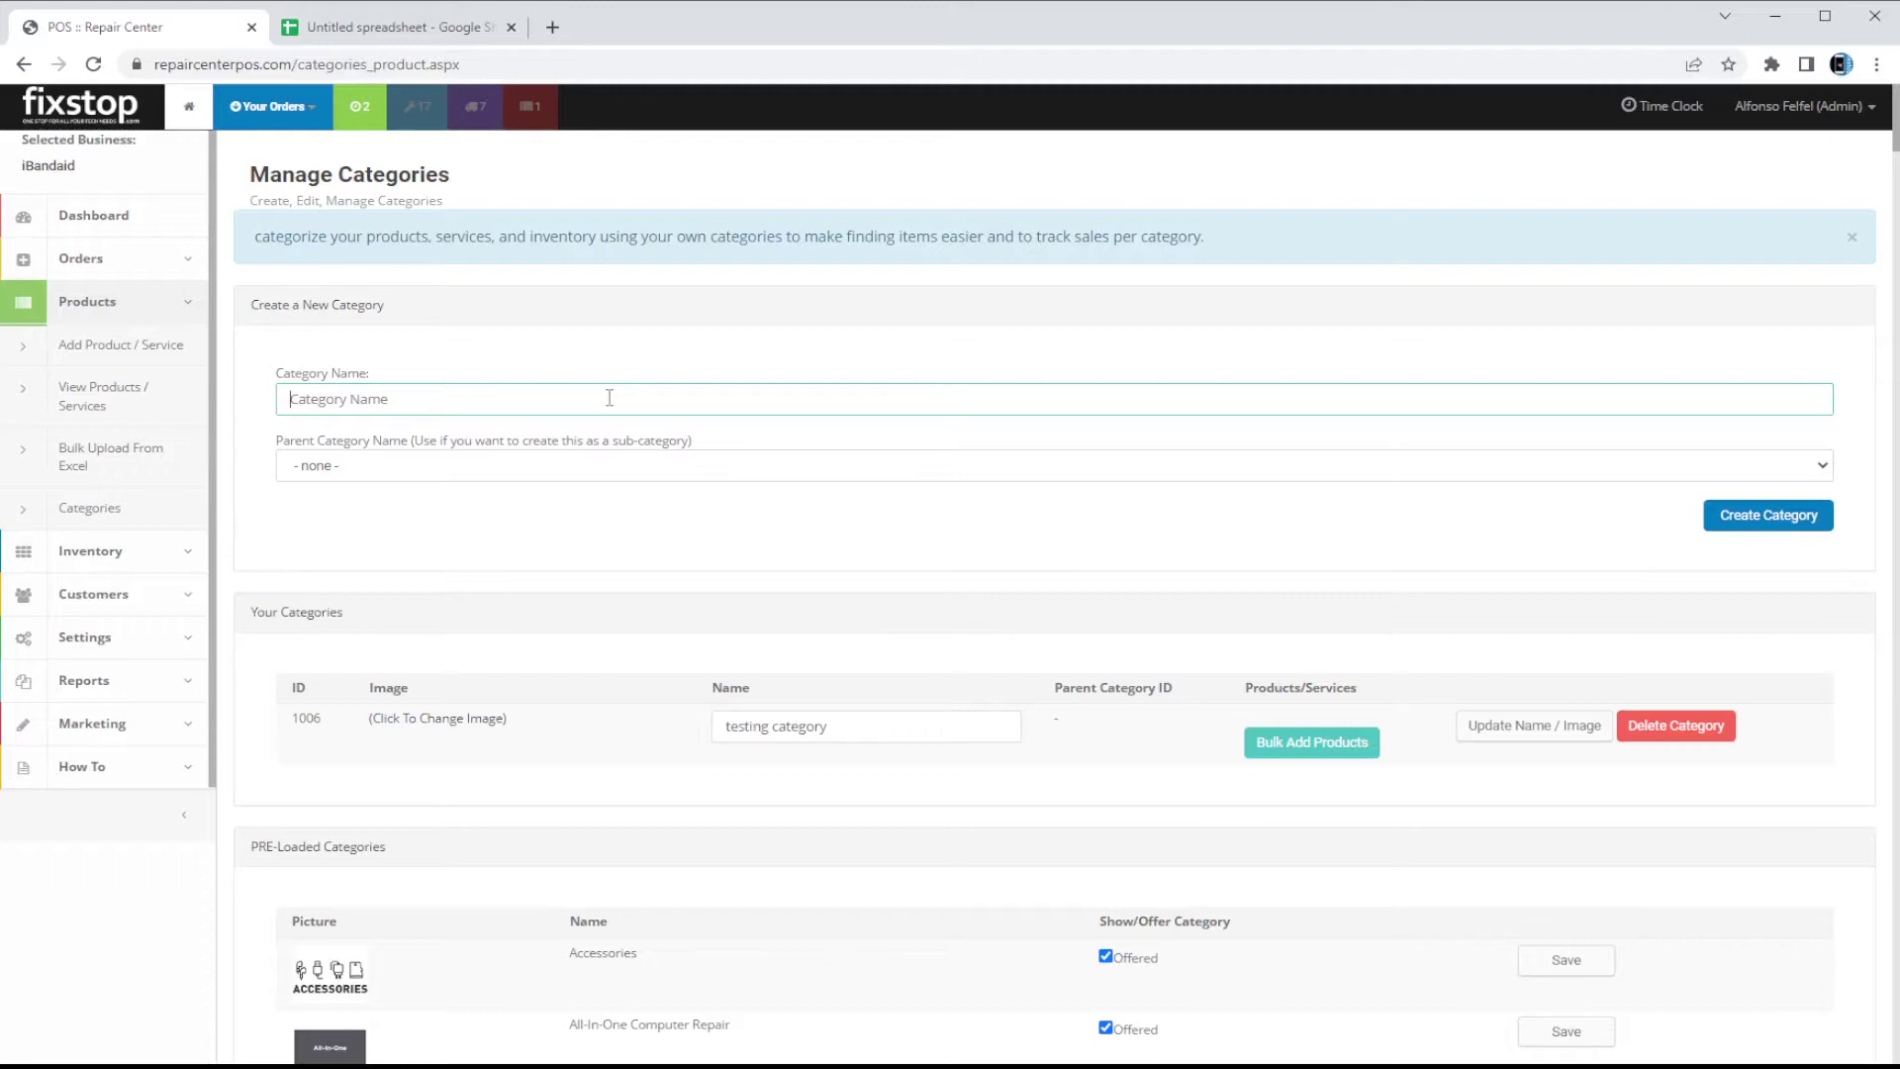
type("Motorola X Repair")
key("Tab")
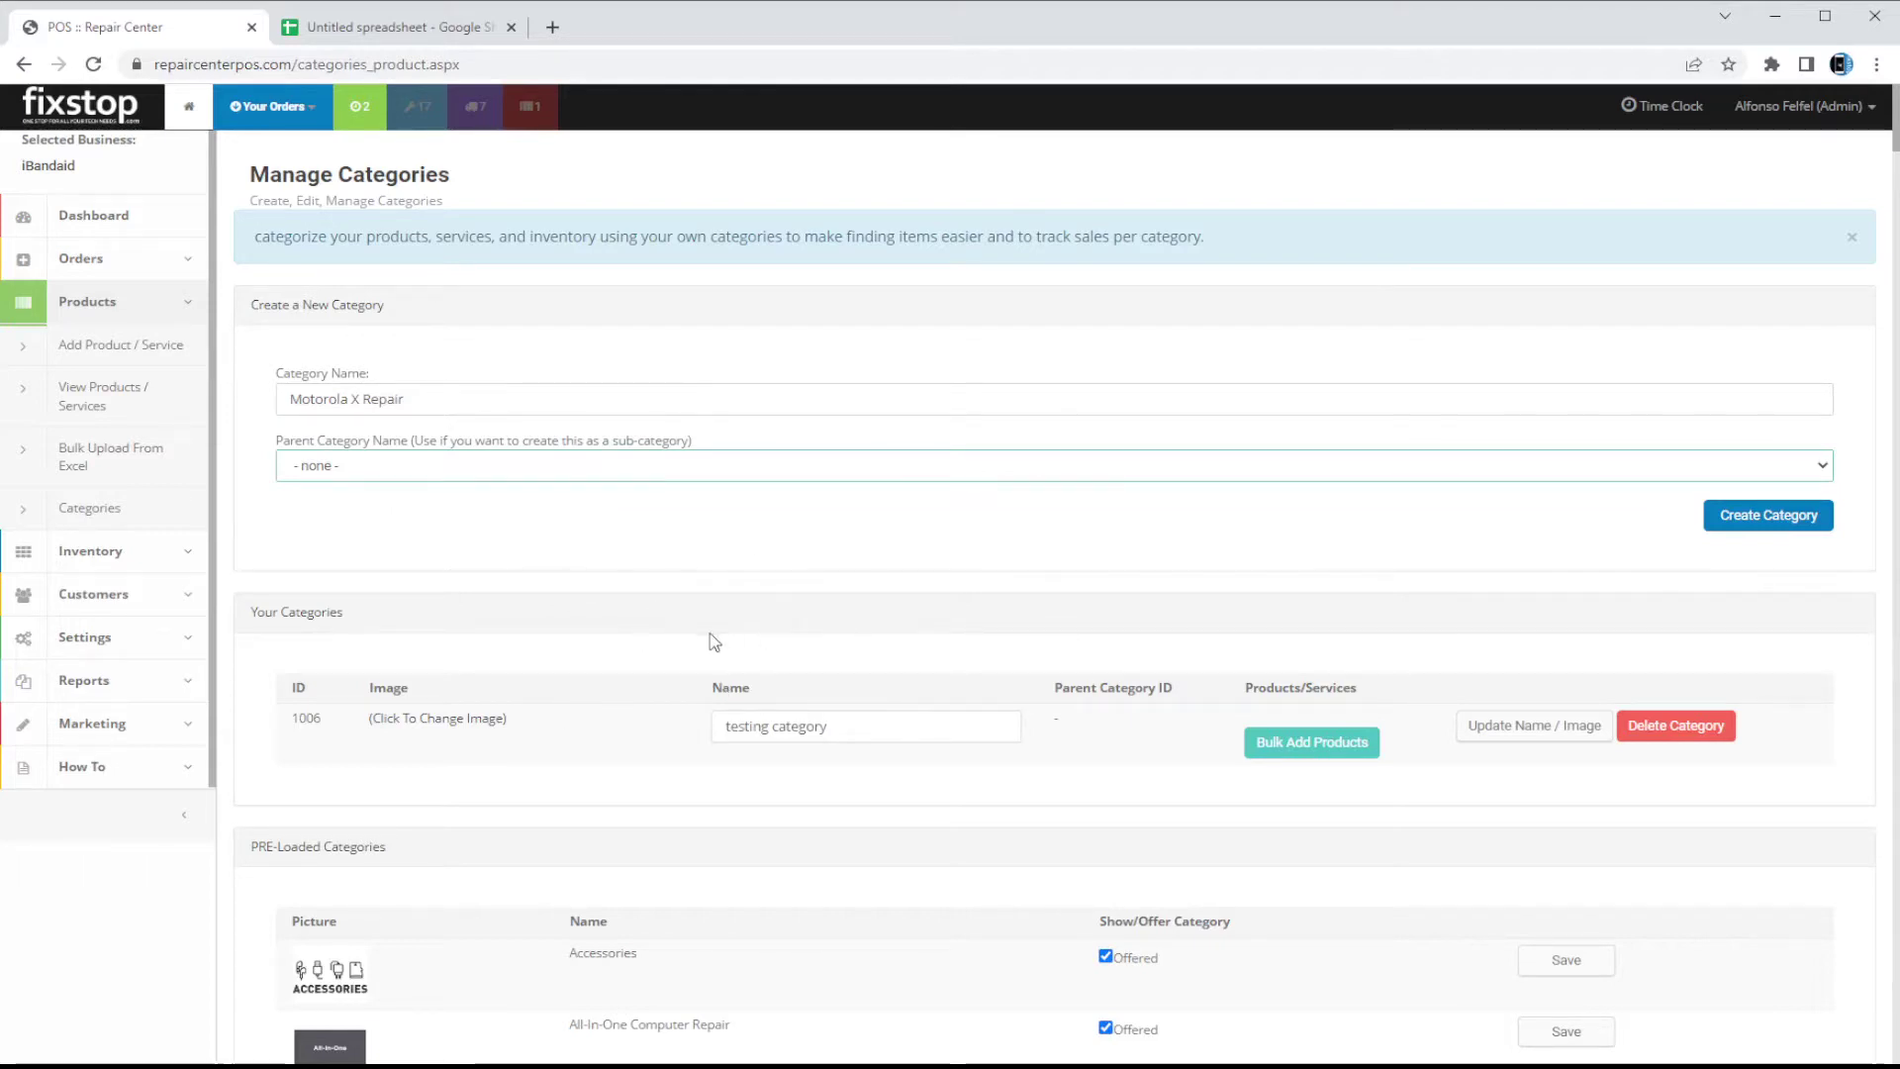
left_click(669, 572)
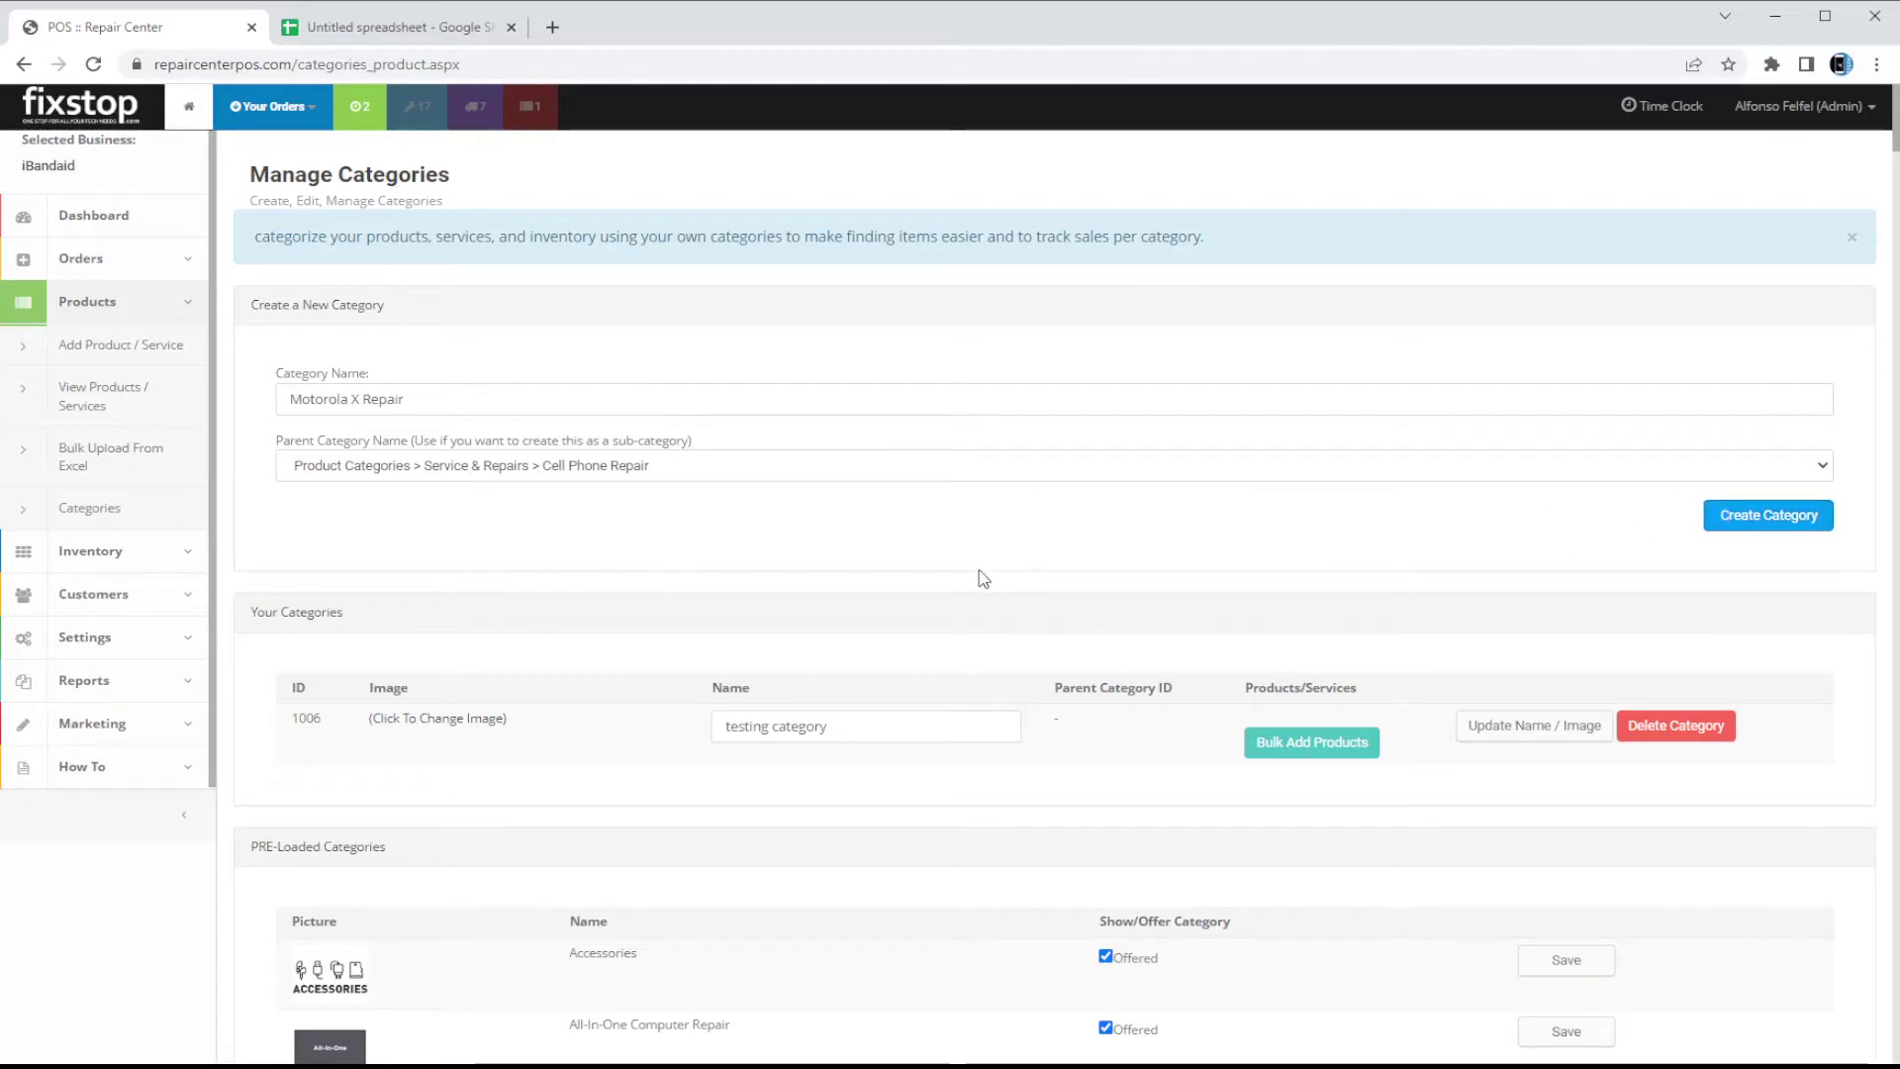
scroll(979, 584, "down", 1)
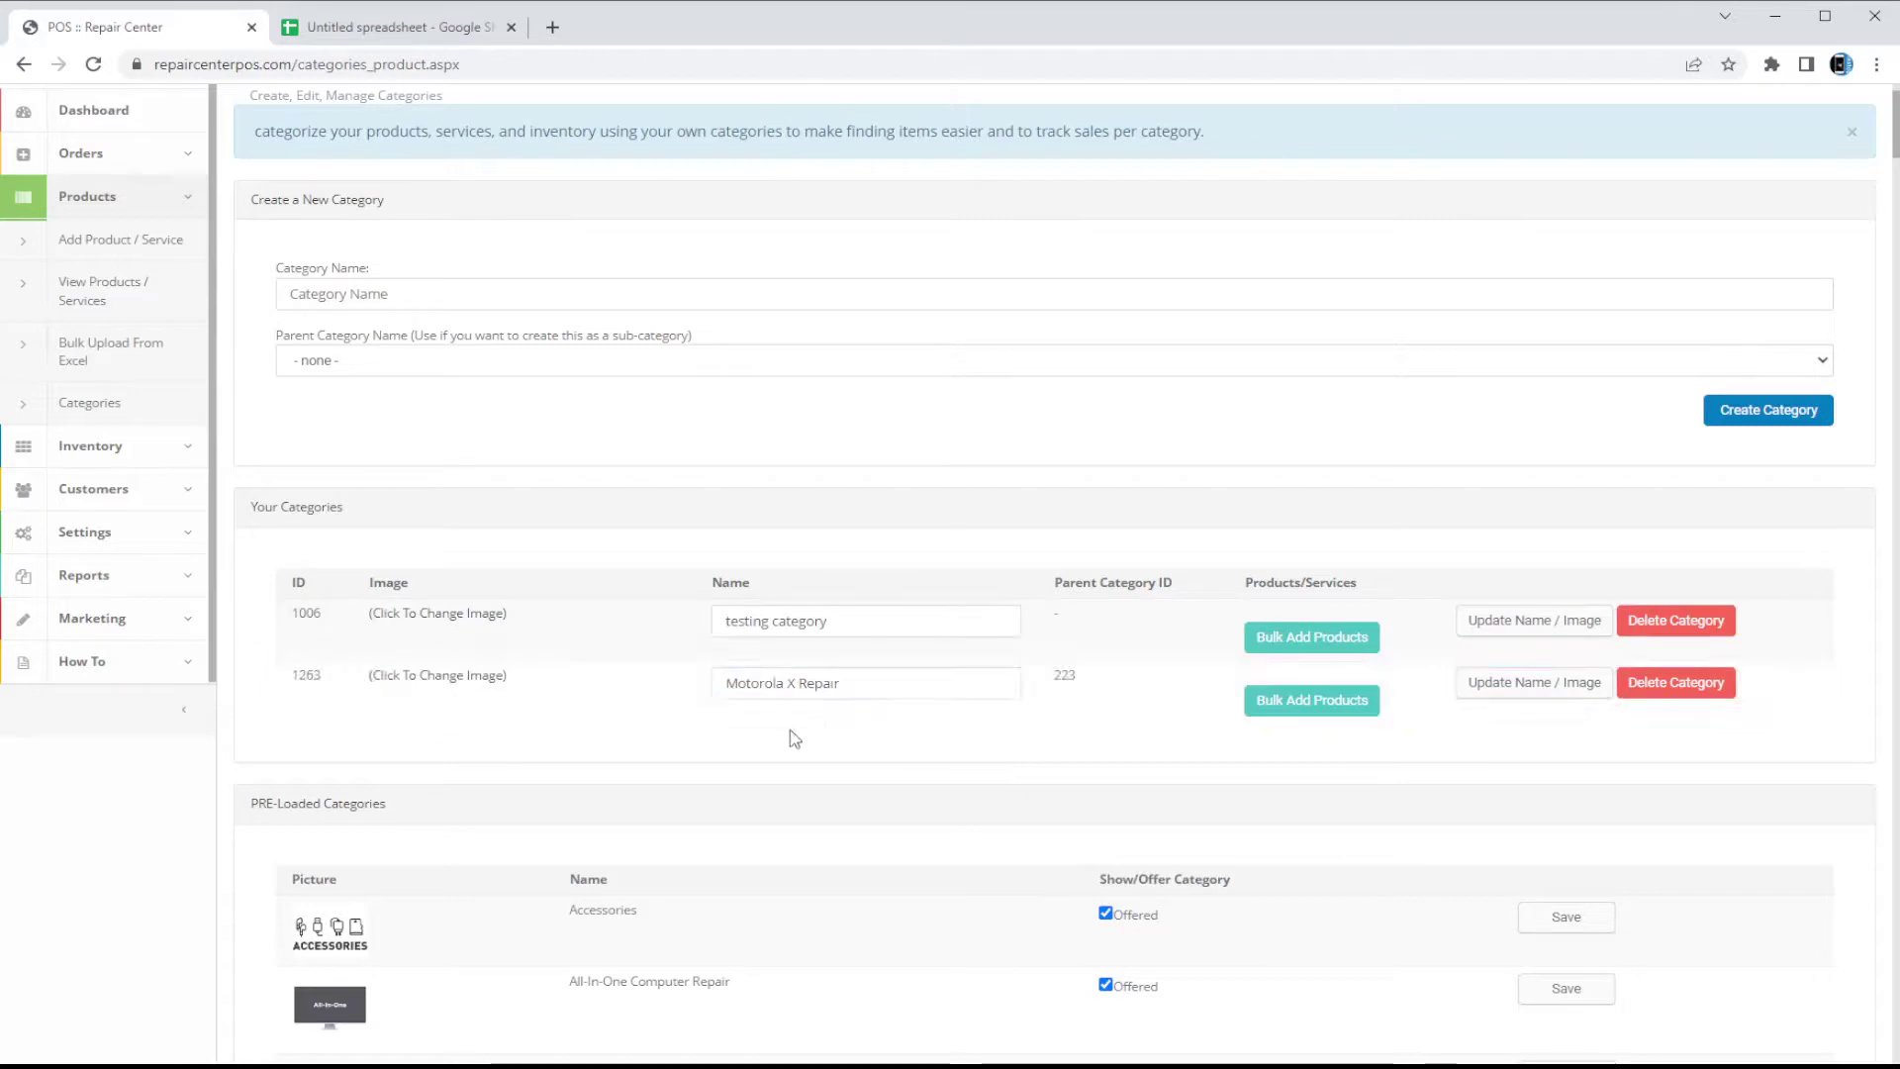
triple_click(851, 686)
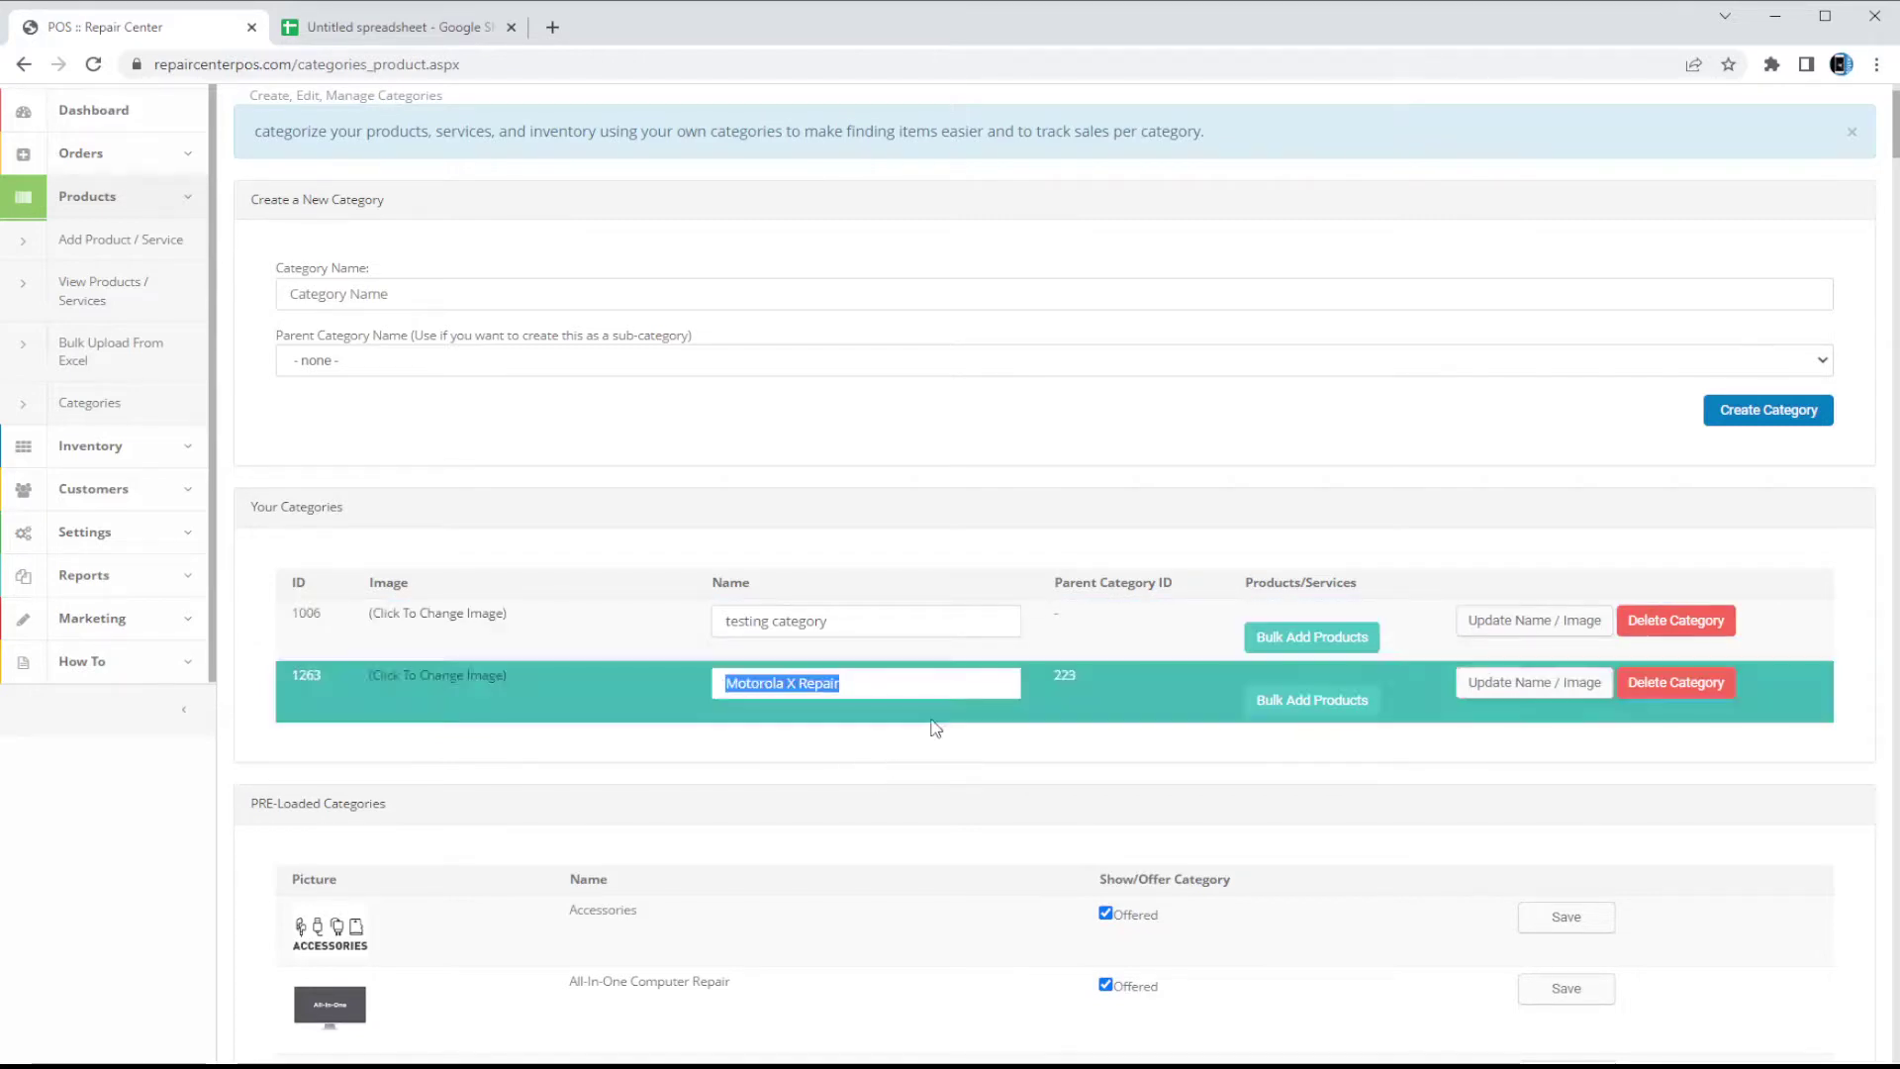
left_click(1088, 733)
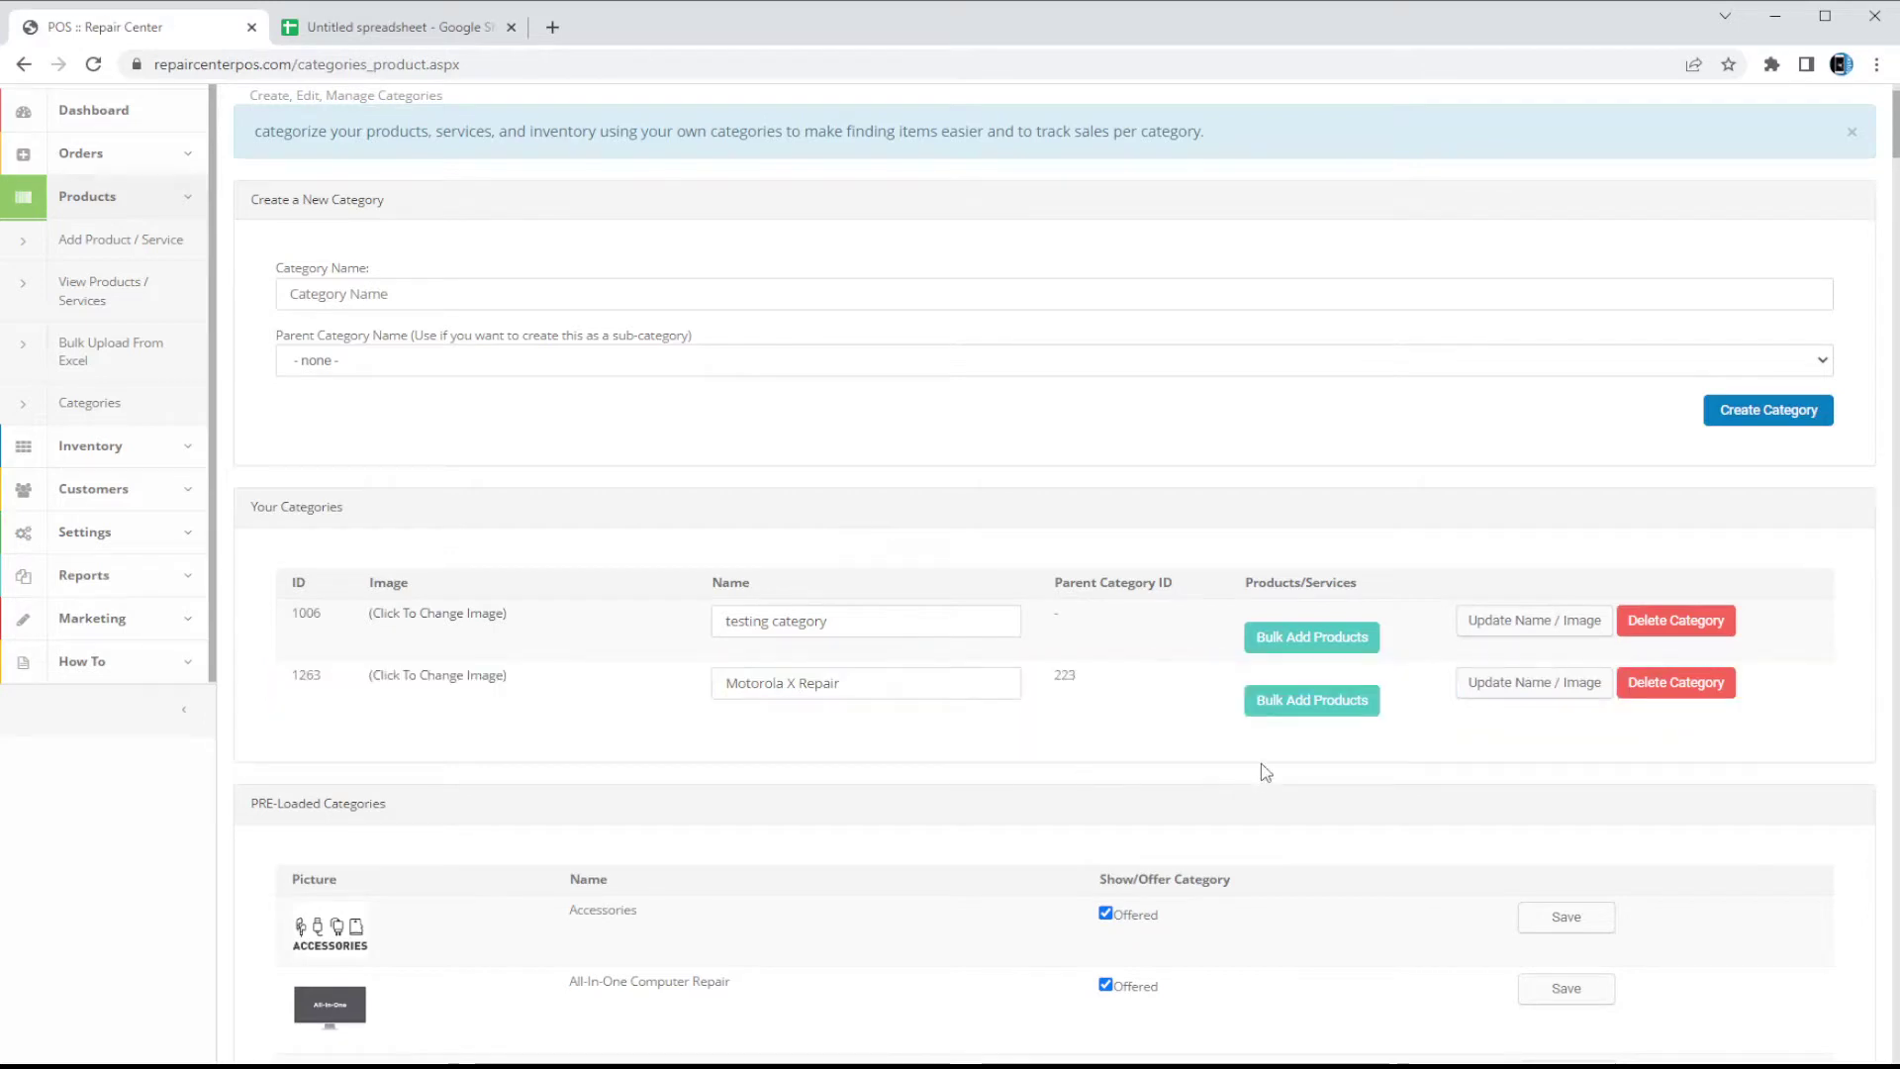
Bulk add services to Motorola X Repair, pricing General Diagnostic at 0, Water Damage Diagnostic at 0 and Cracked Glass at 199.99.
left_click(1331, 713)
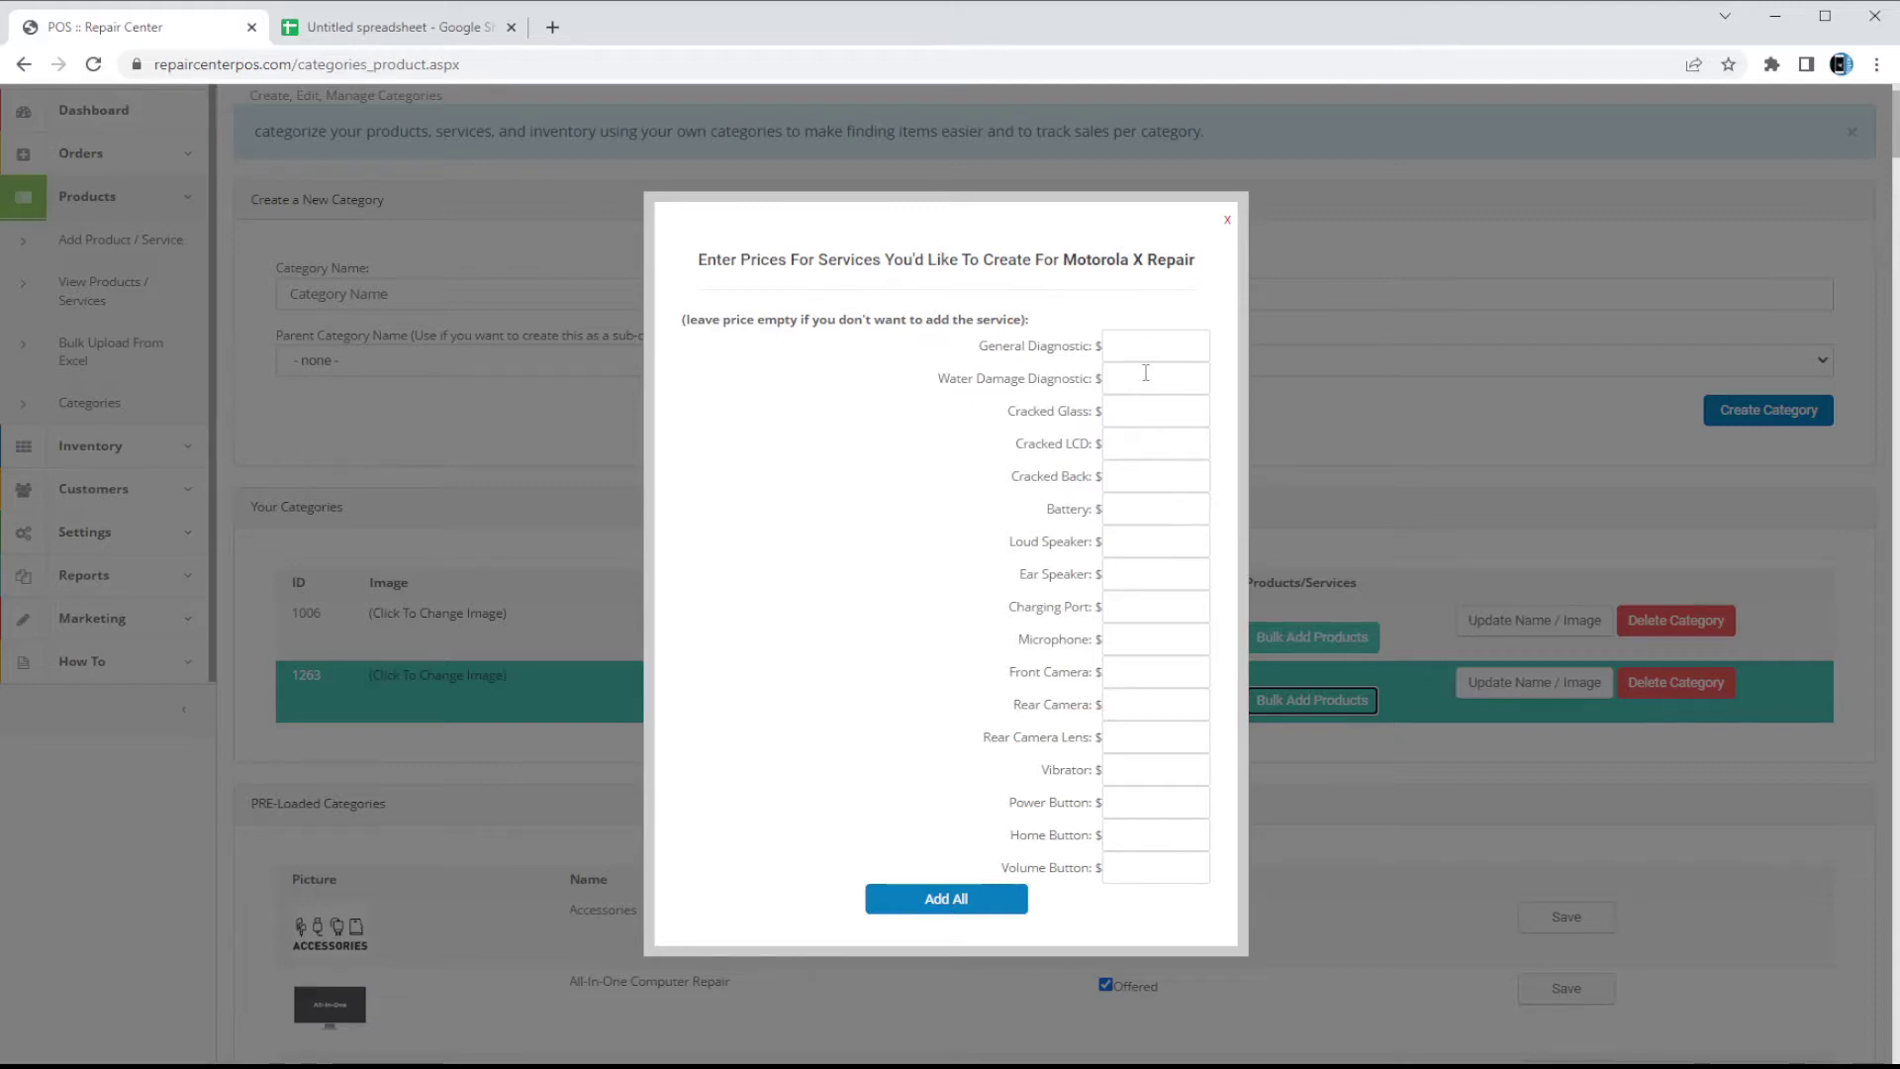
left_click(1166, 346)
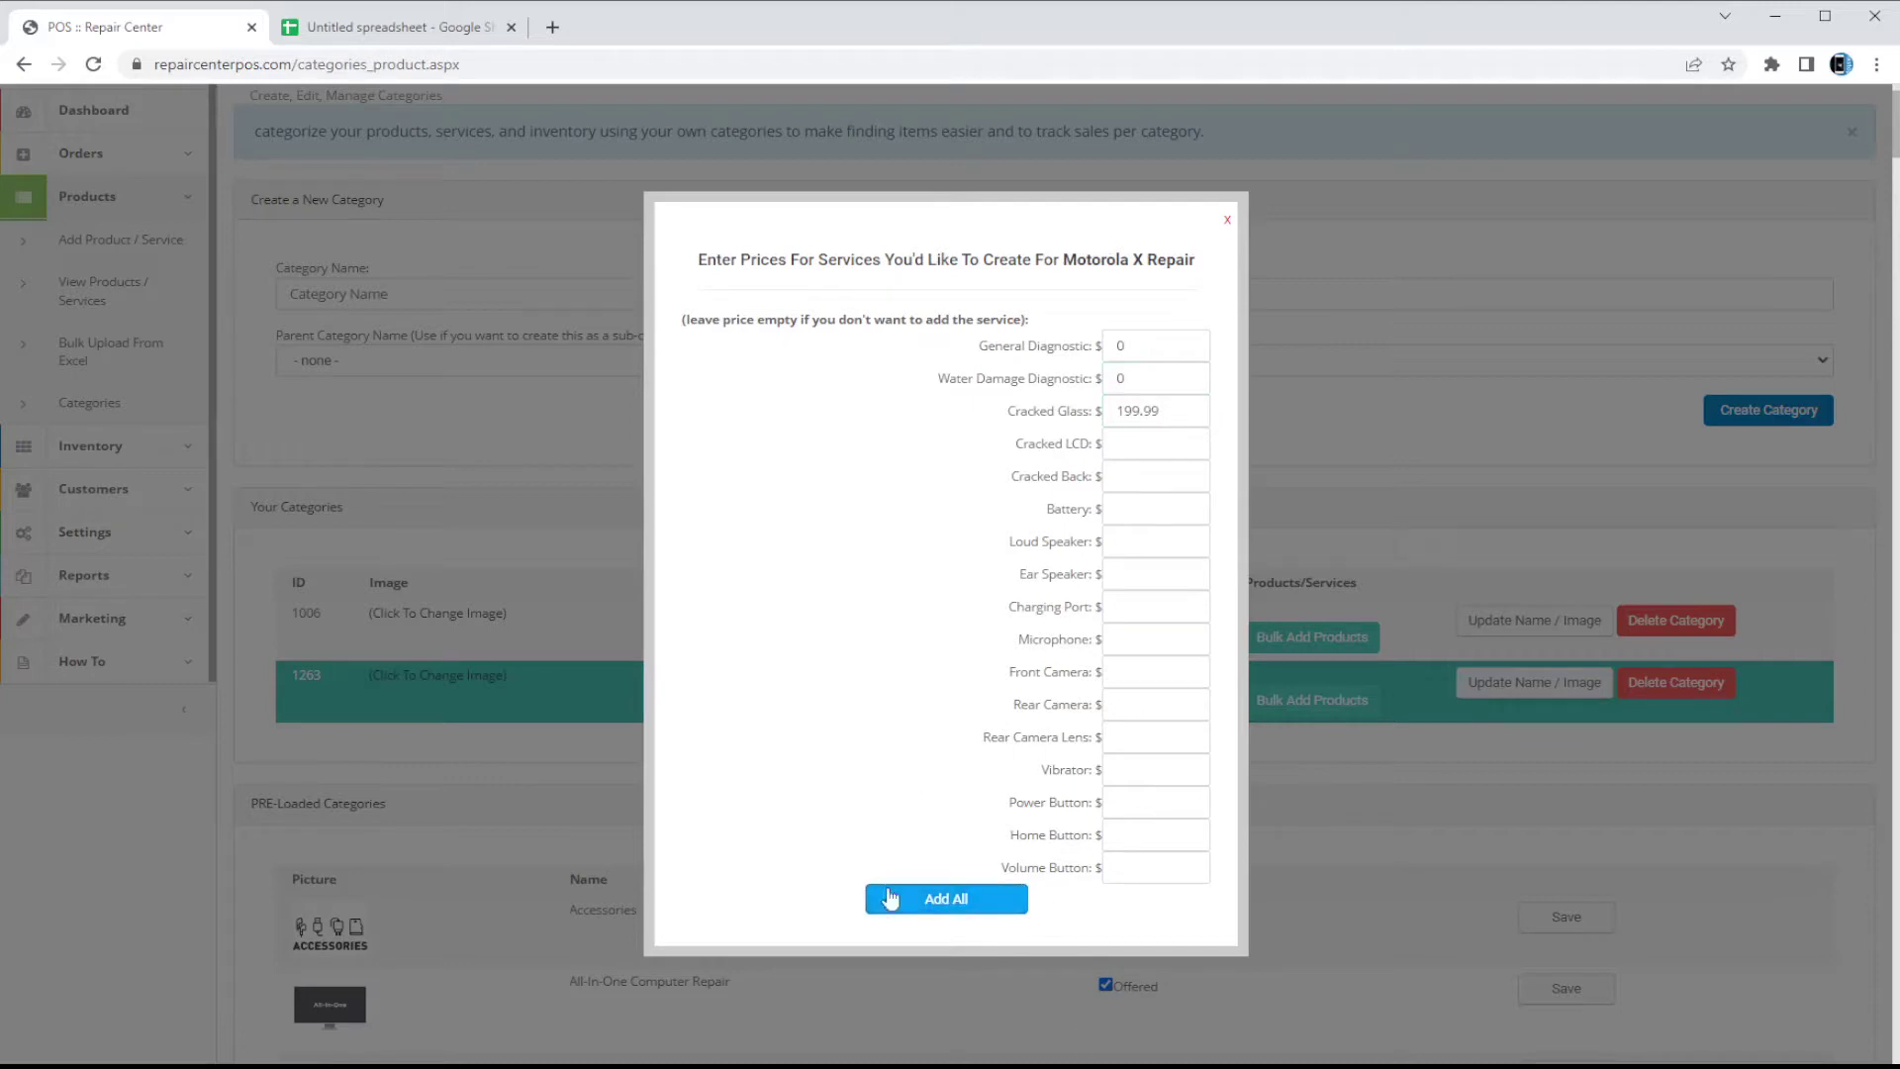
left_click(944, 900)
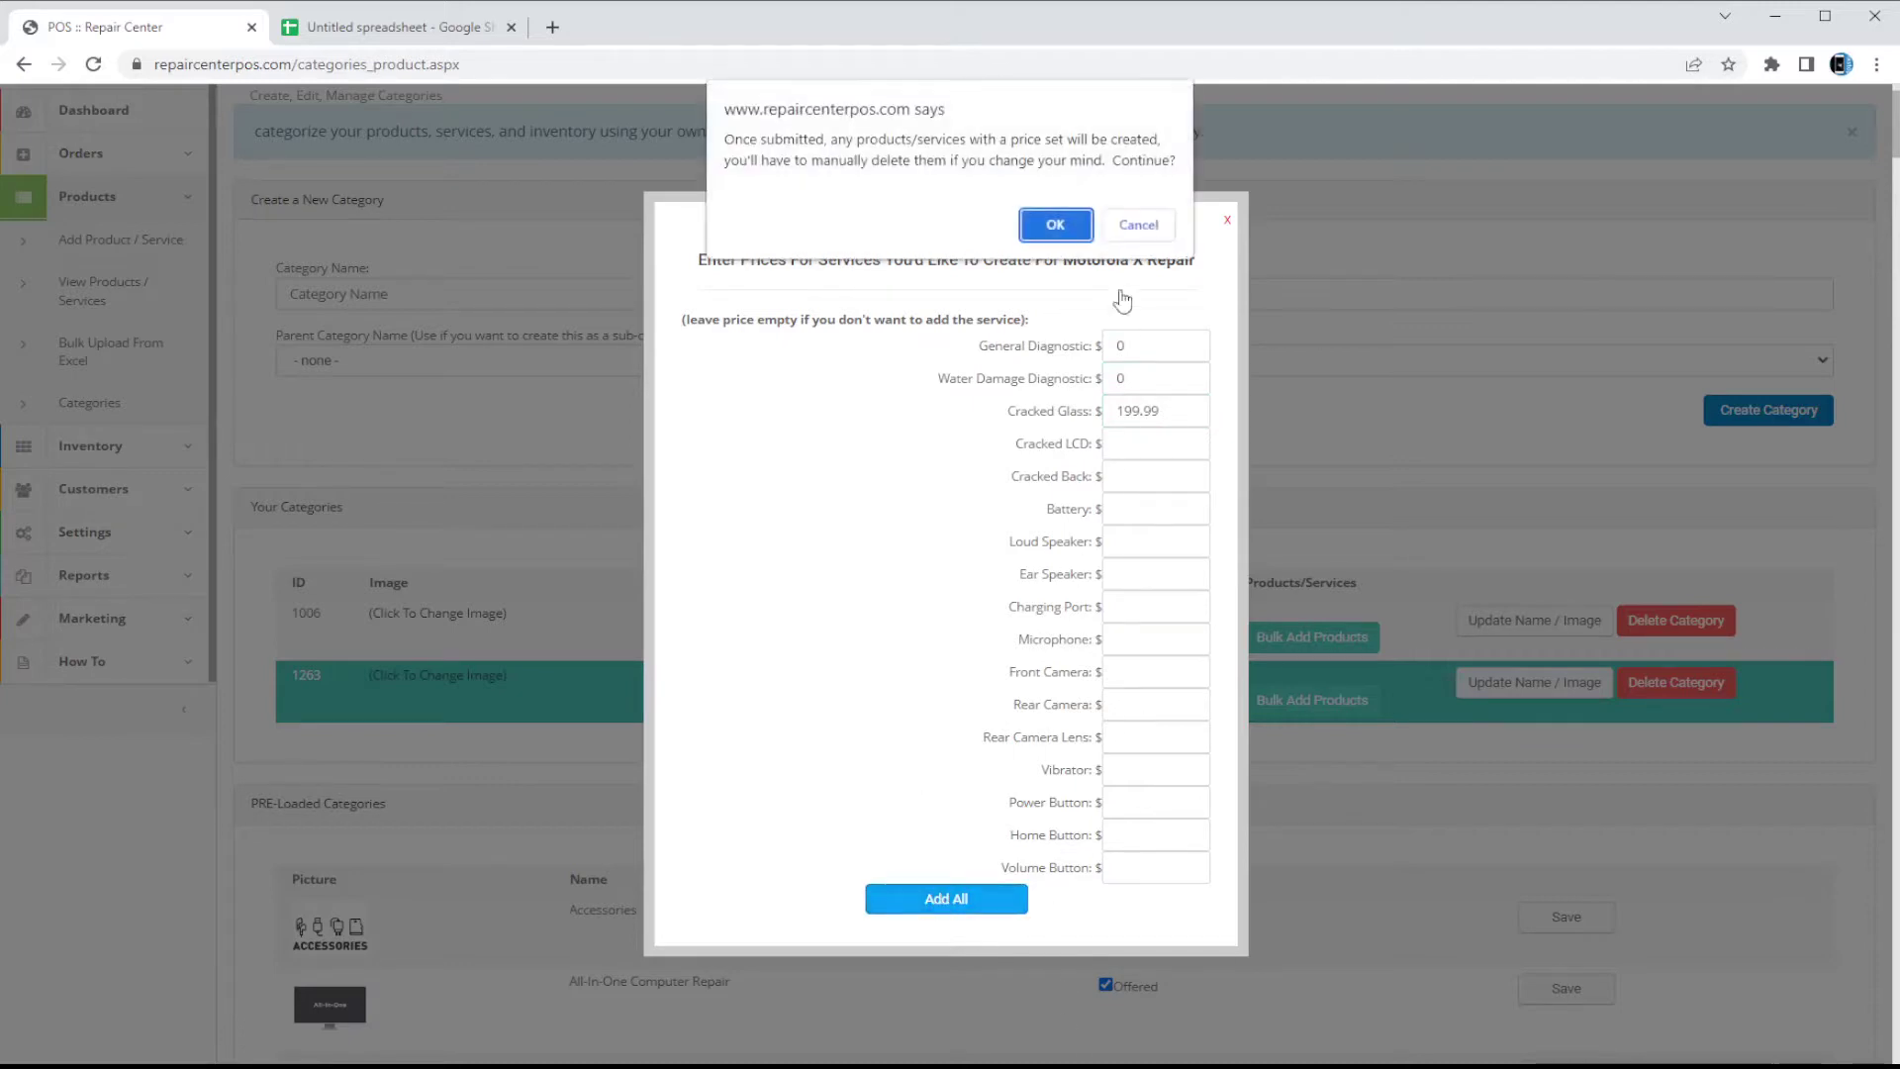
left_click(1066, 228)
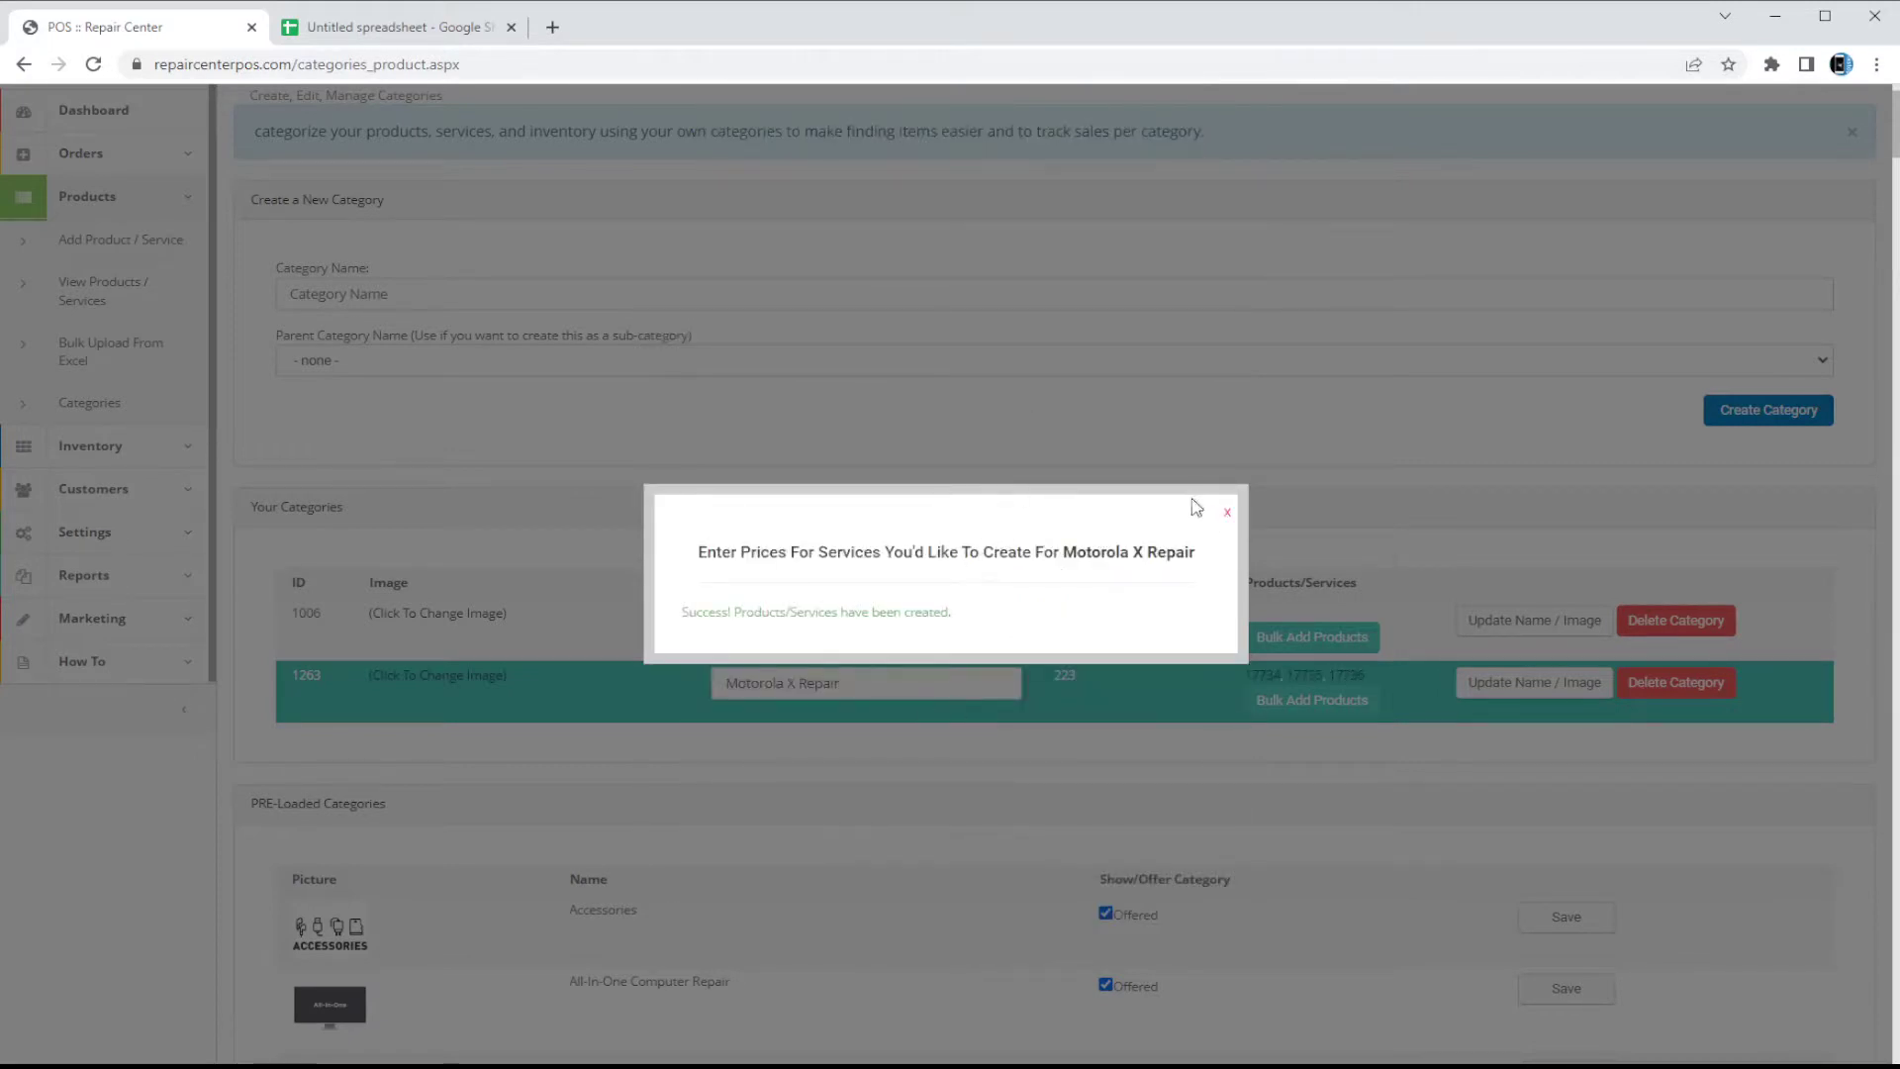
left_click(1227, 513)
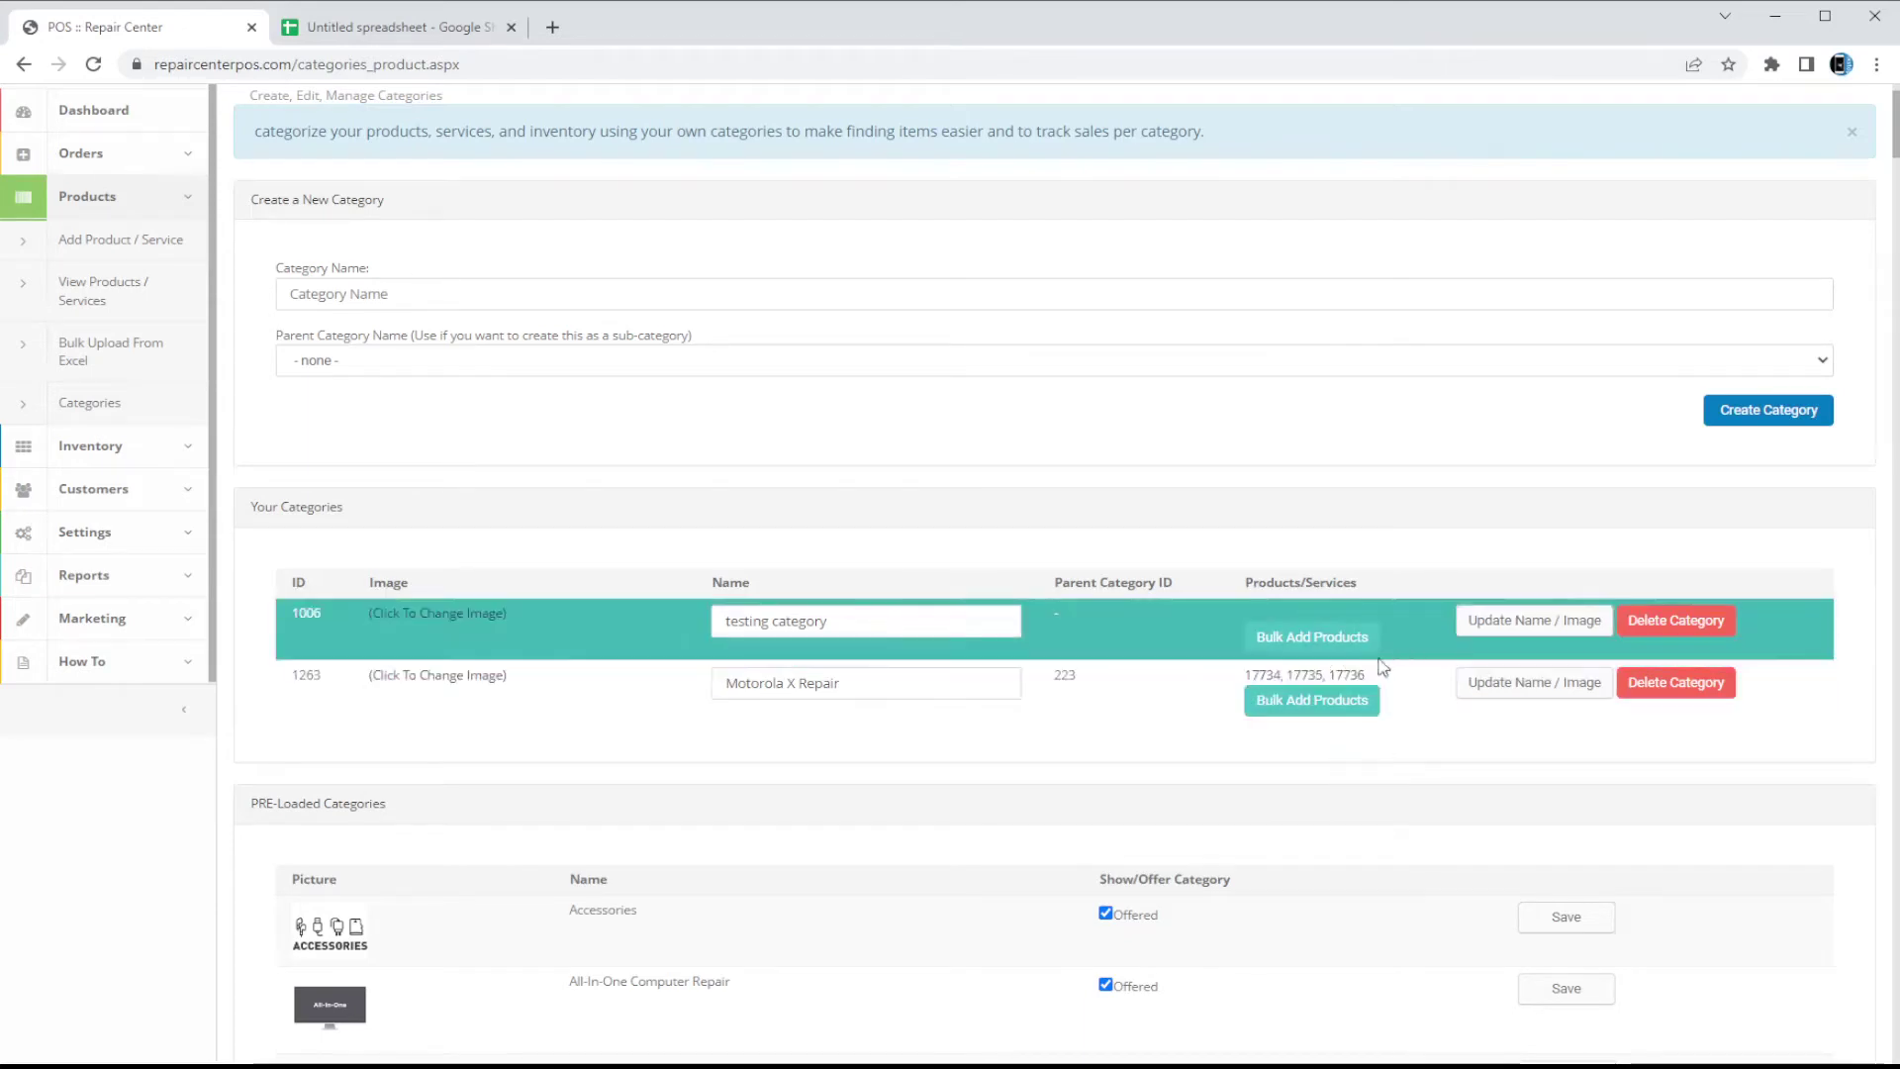
Open the first product created for Motorola X Repair, and start a new sale order in a separate browser tab.
left_click(1257, 675)
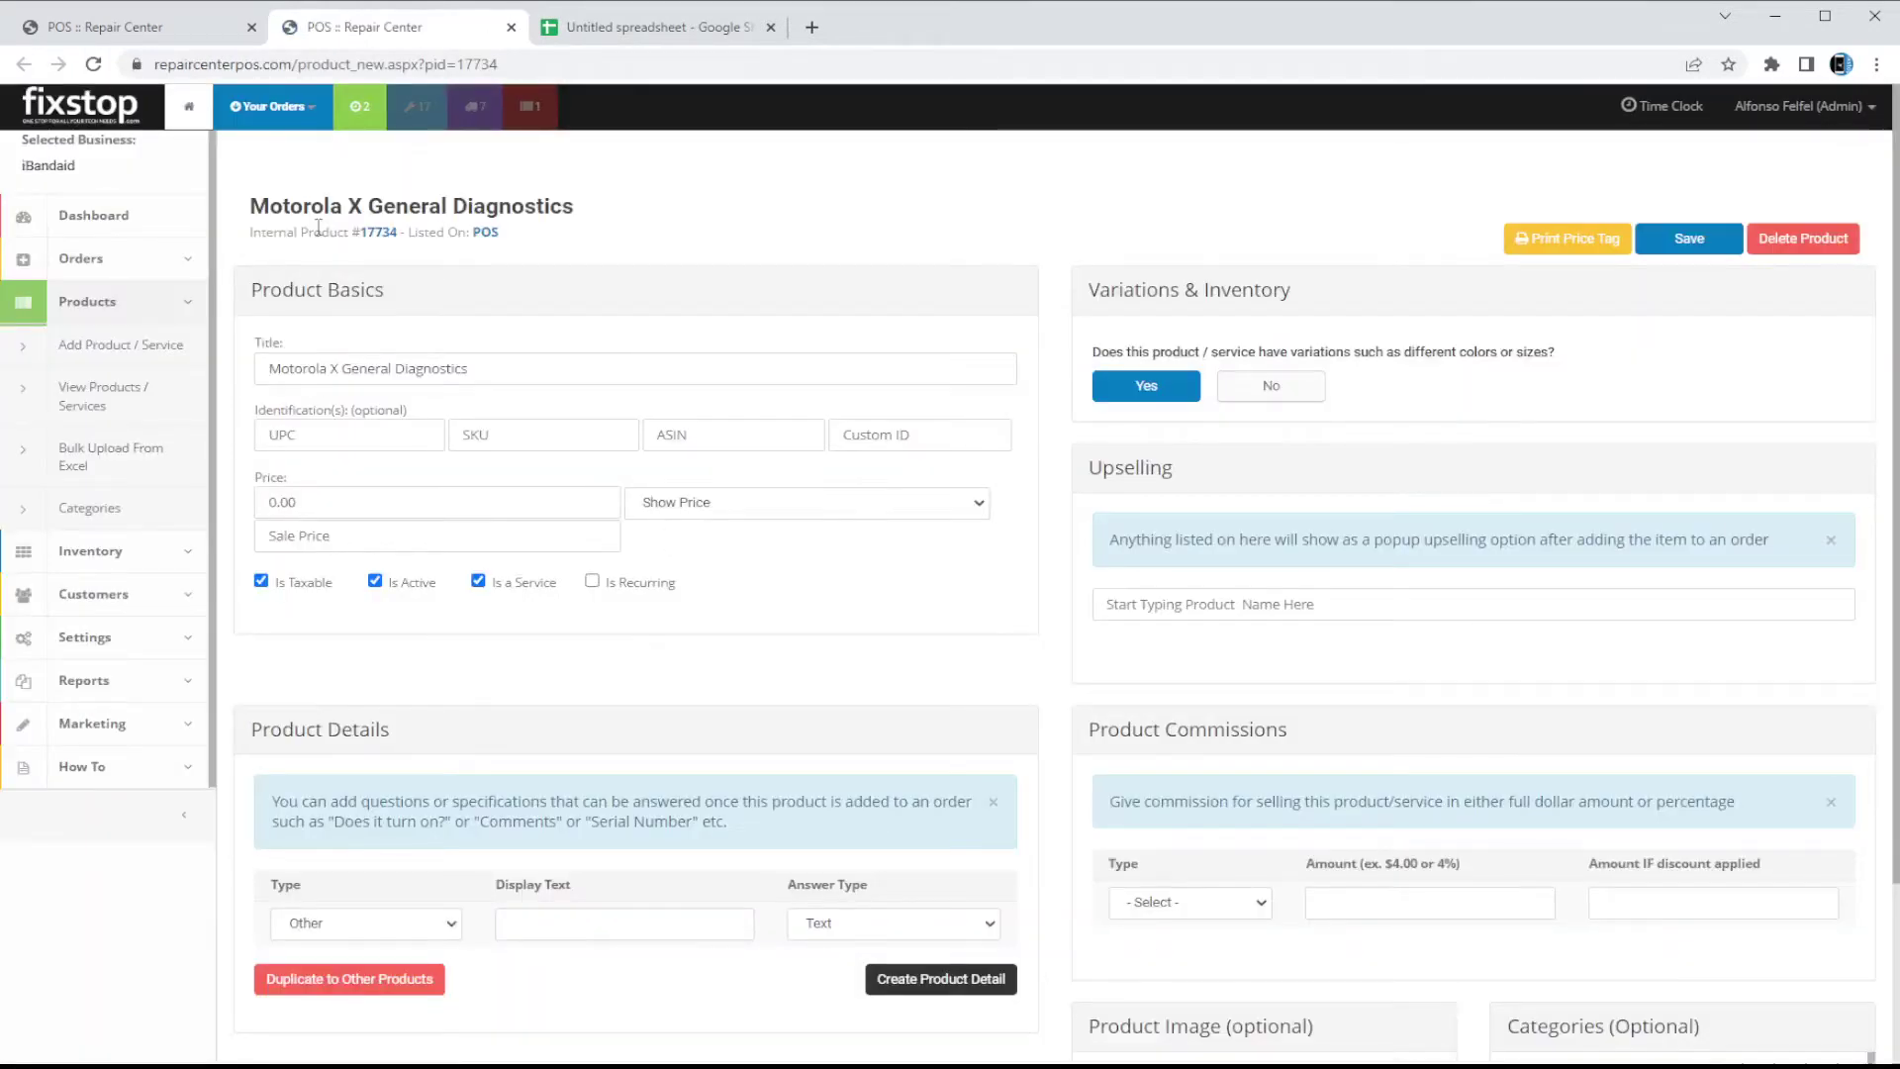
left_click(238, 115)
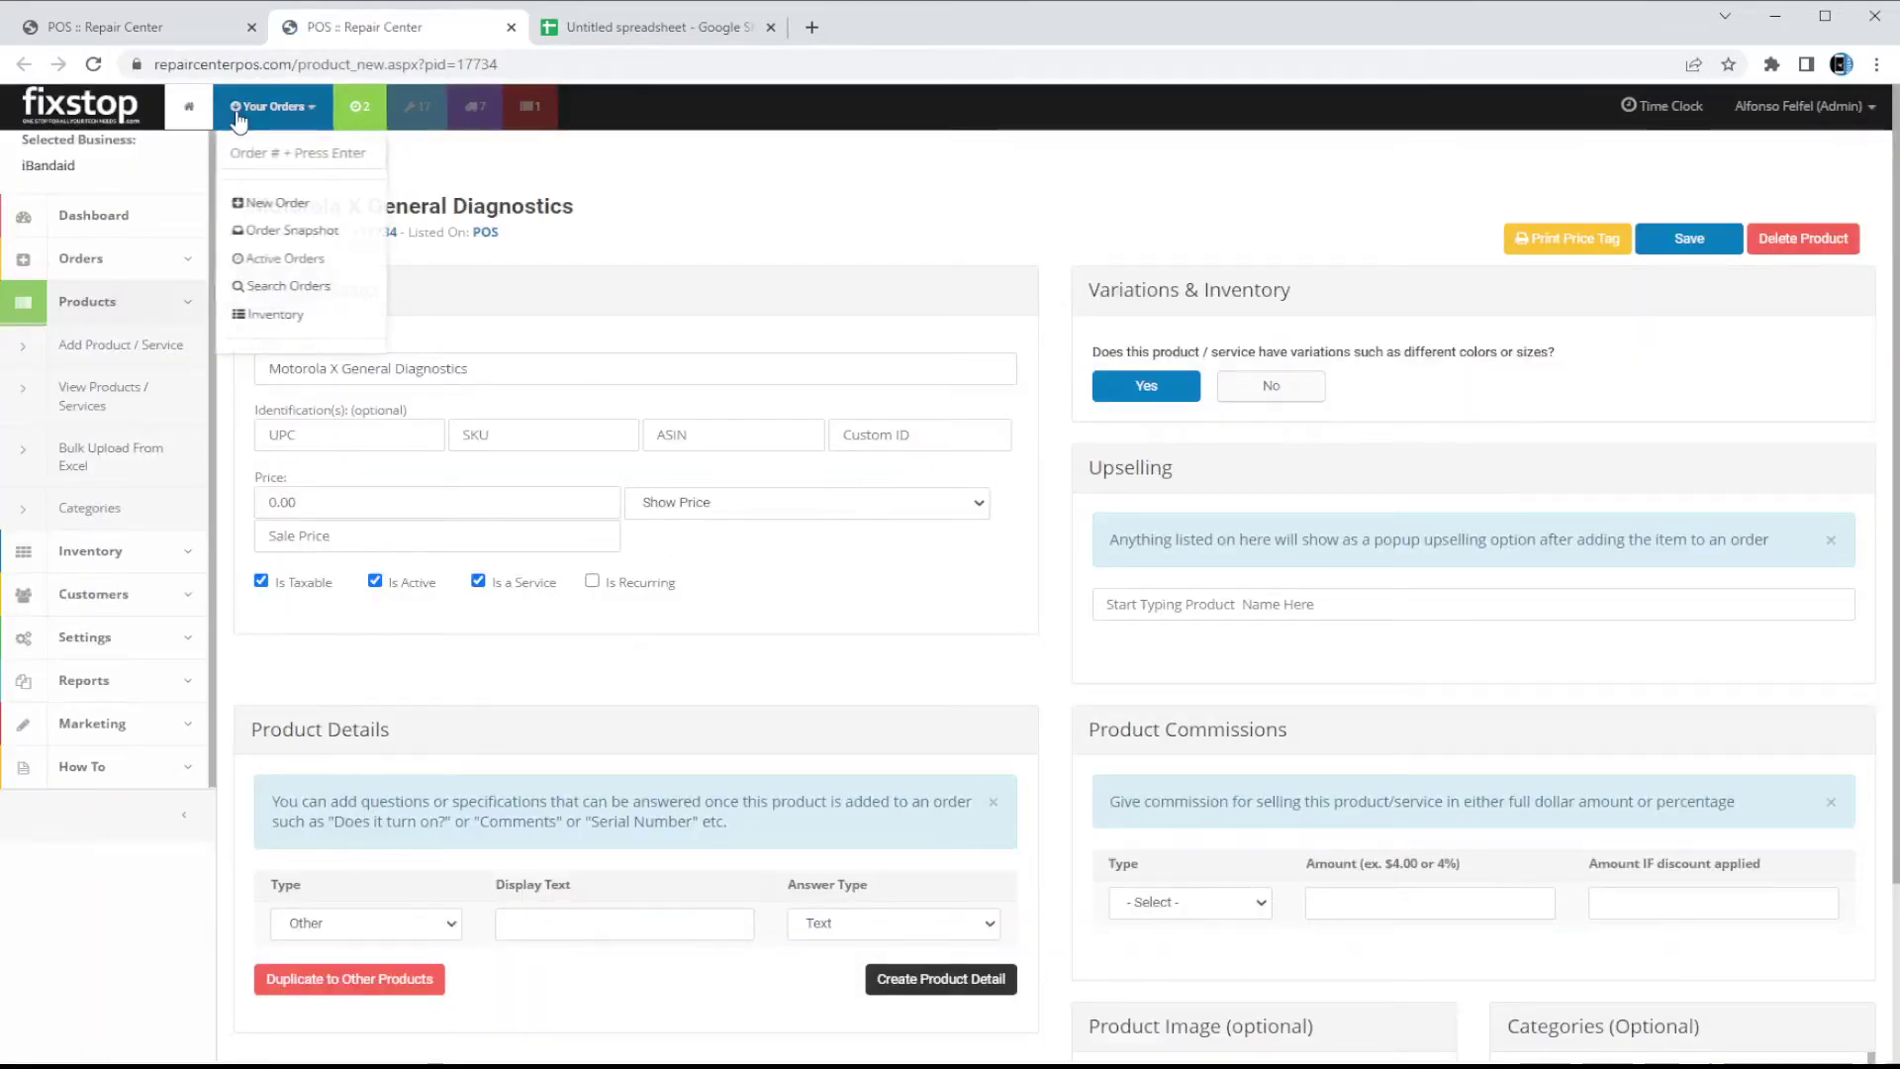
left_click(266, 203)
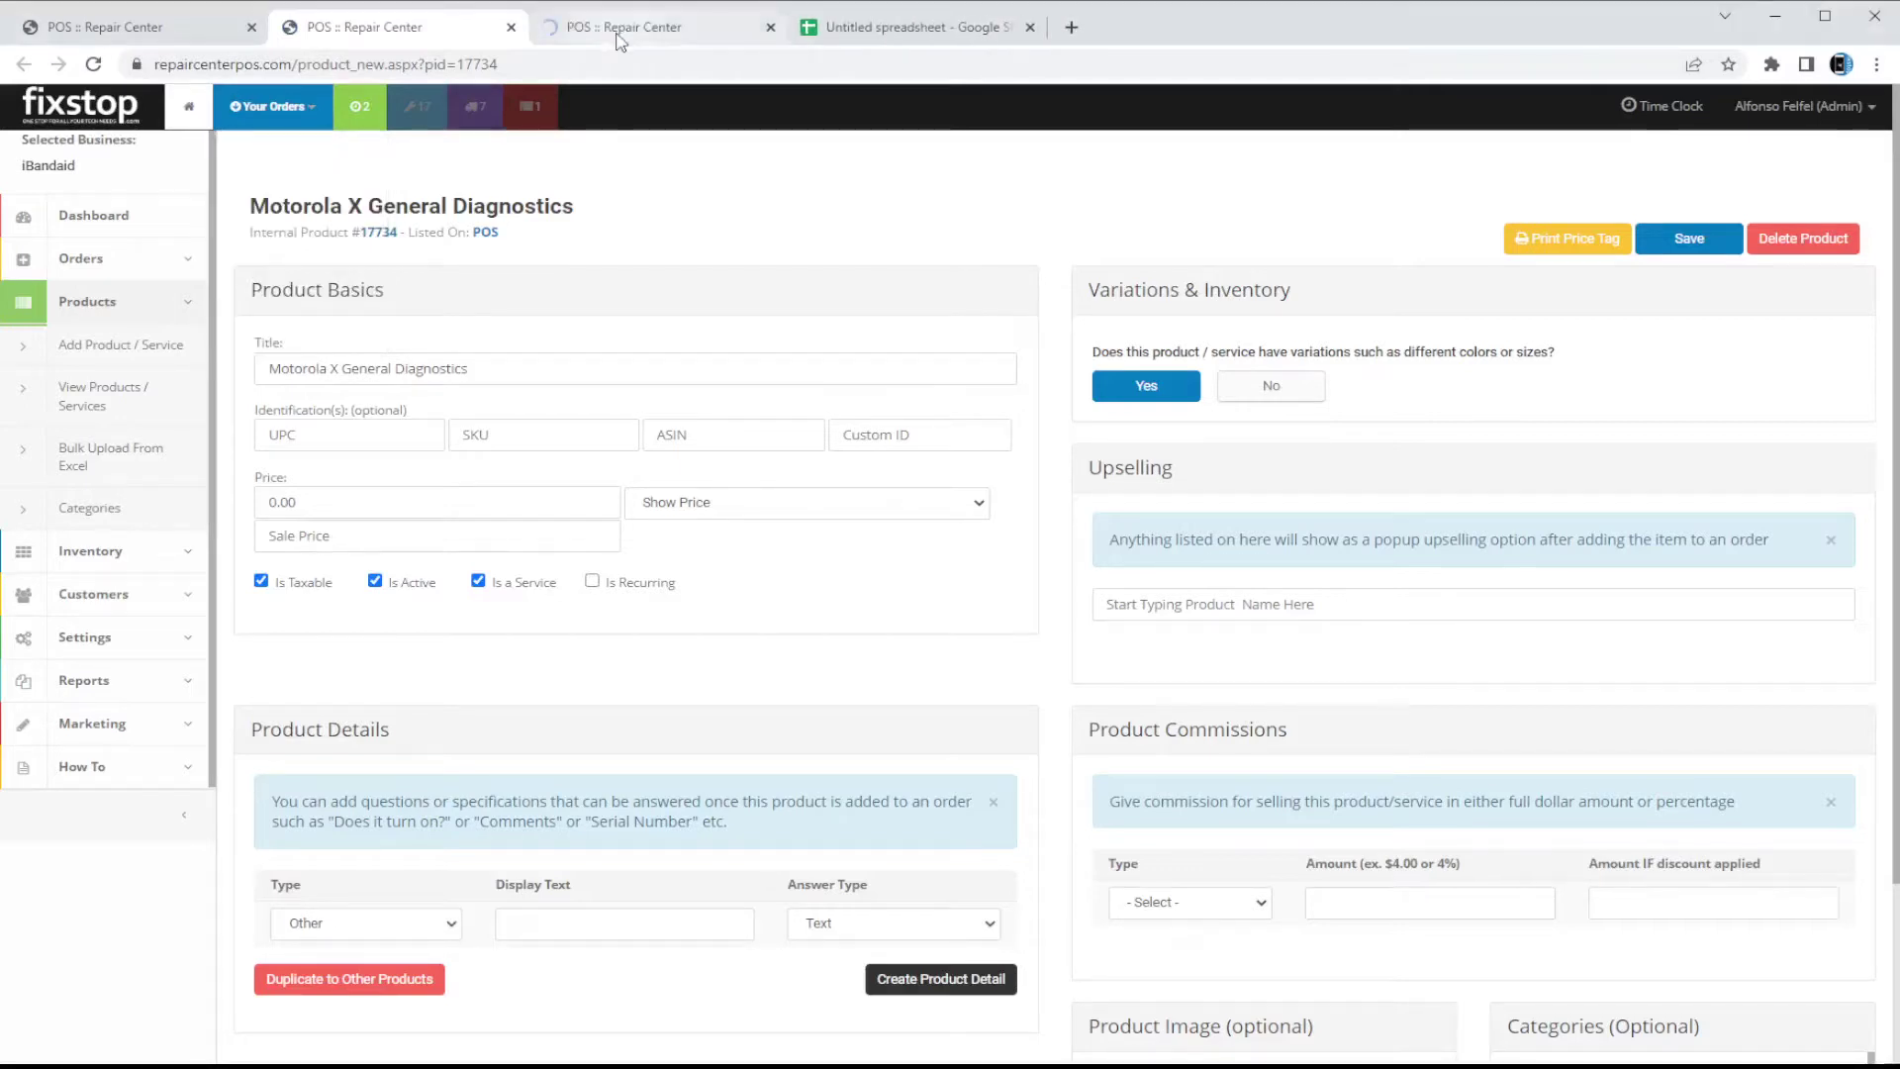
left_click(619, 38)
left_click(393, 27)
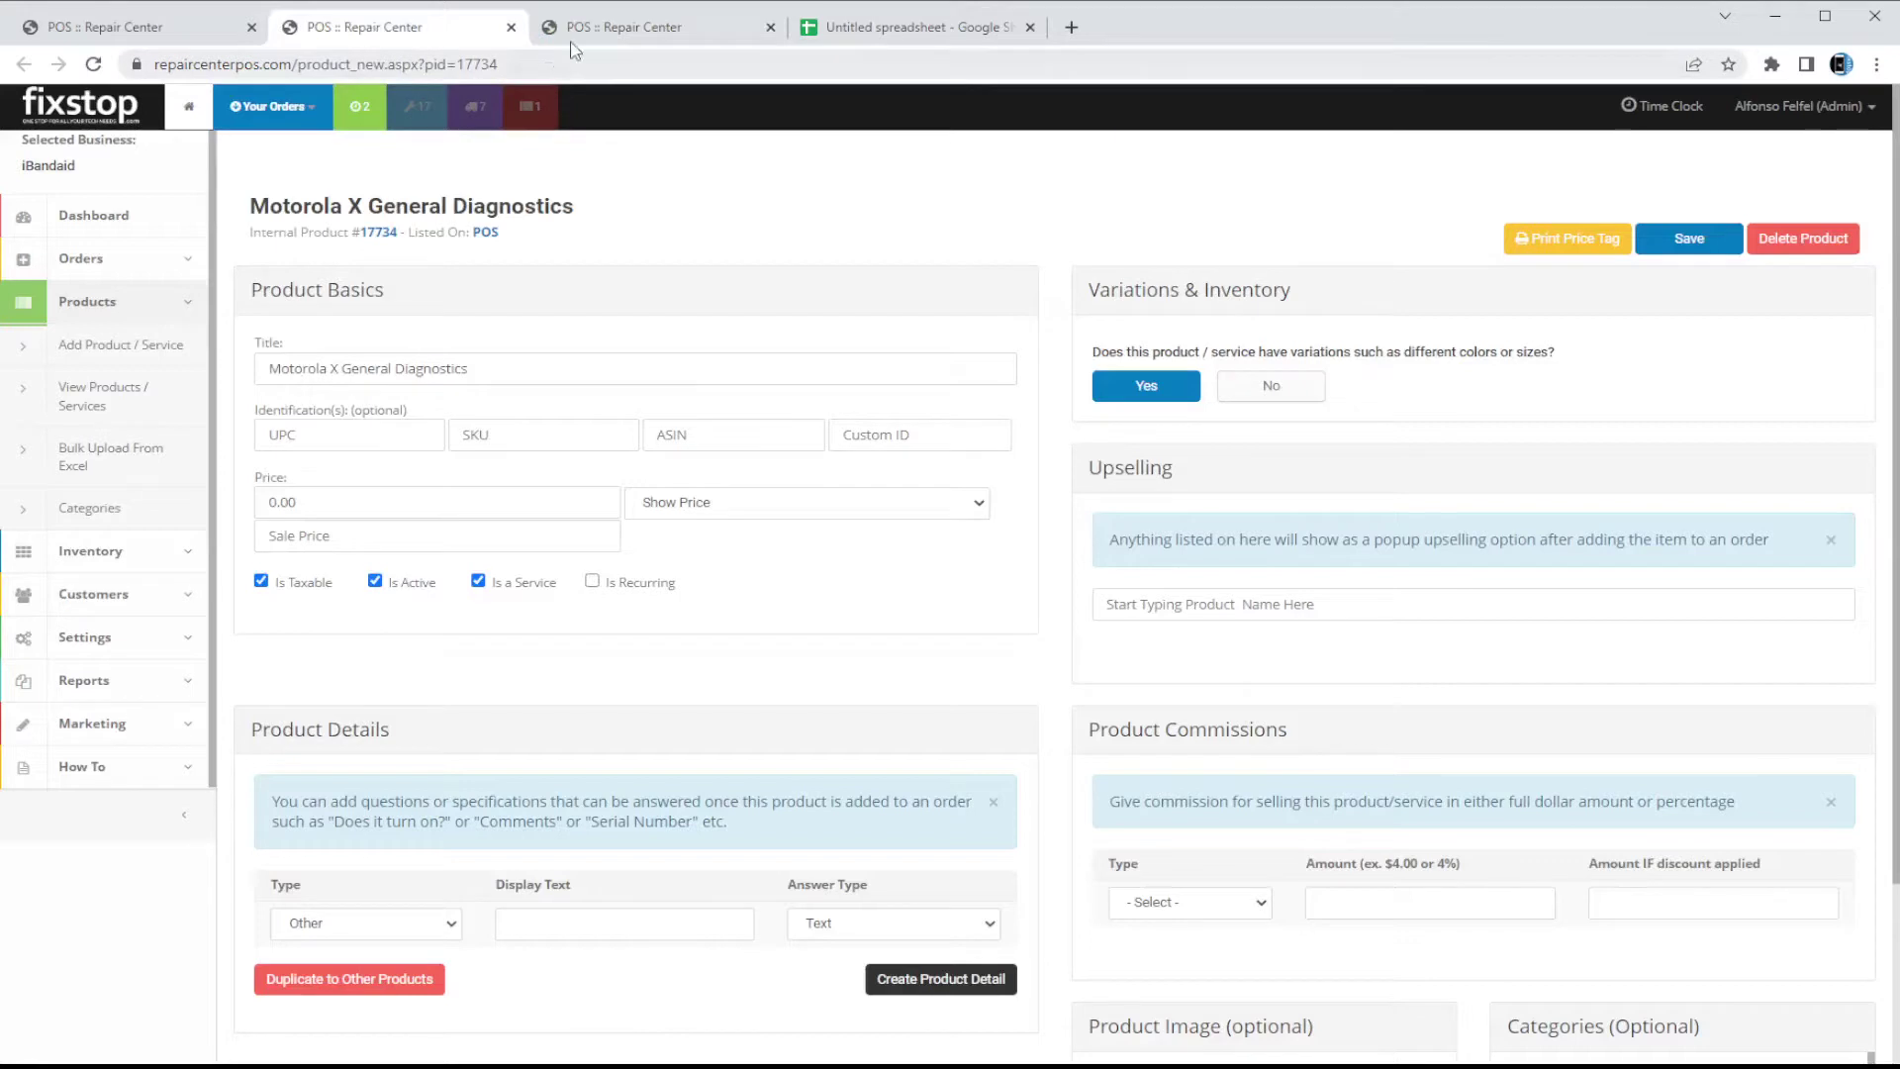
left_click(648, 27)
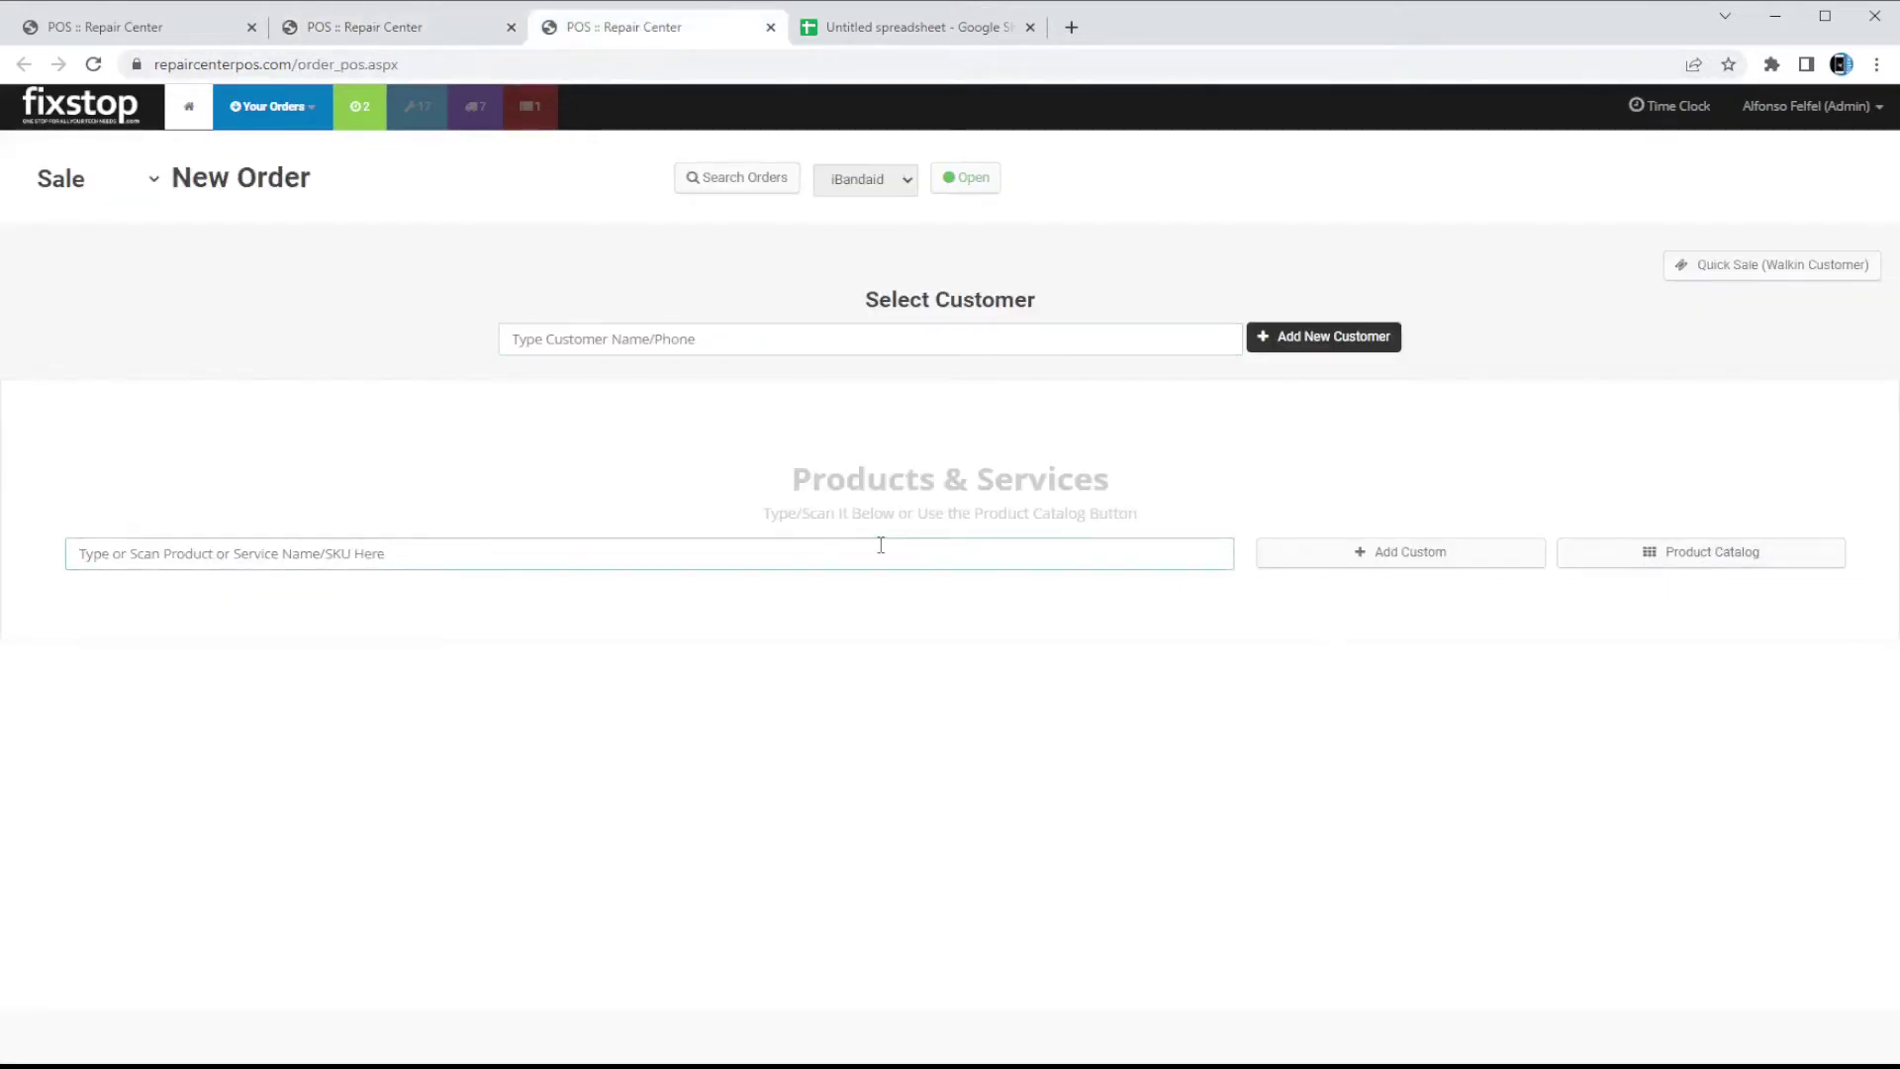
Search the order's products for "motorola x", and choose Cracked Glass Screen in the catalog under Service & Repairs > Cell Phone Repair > Motorola X Repair.
type("motorola x")
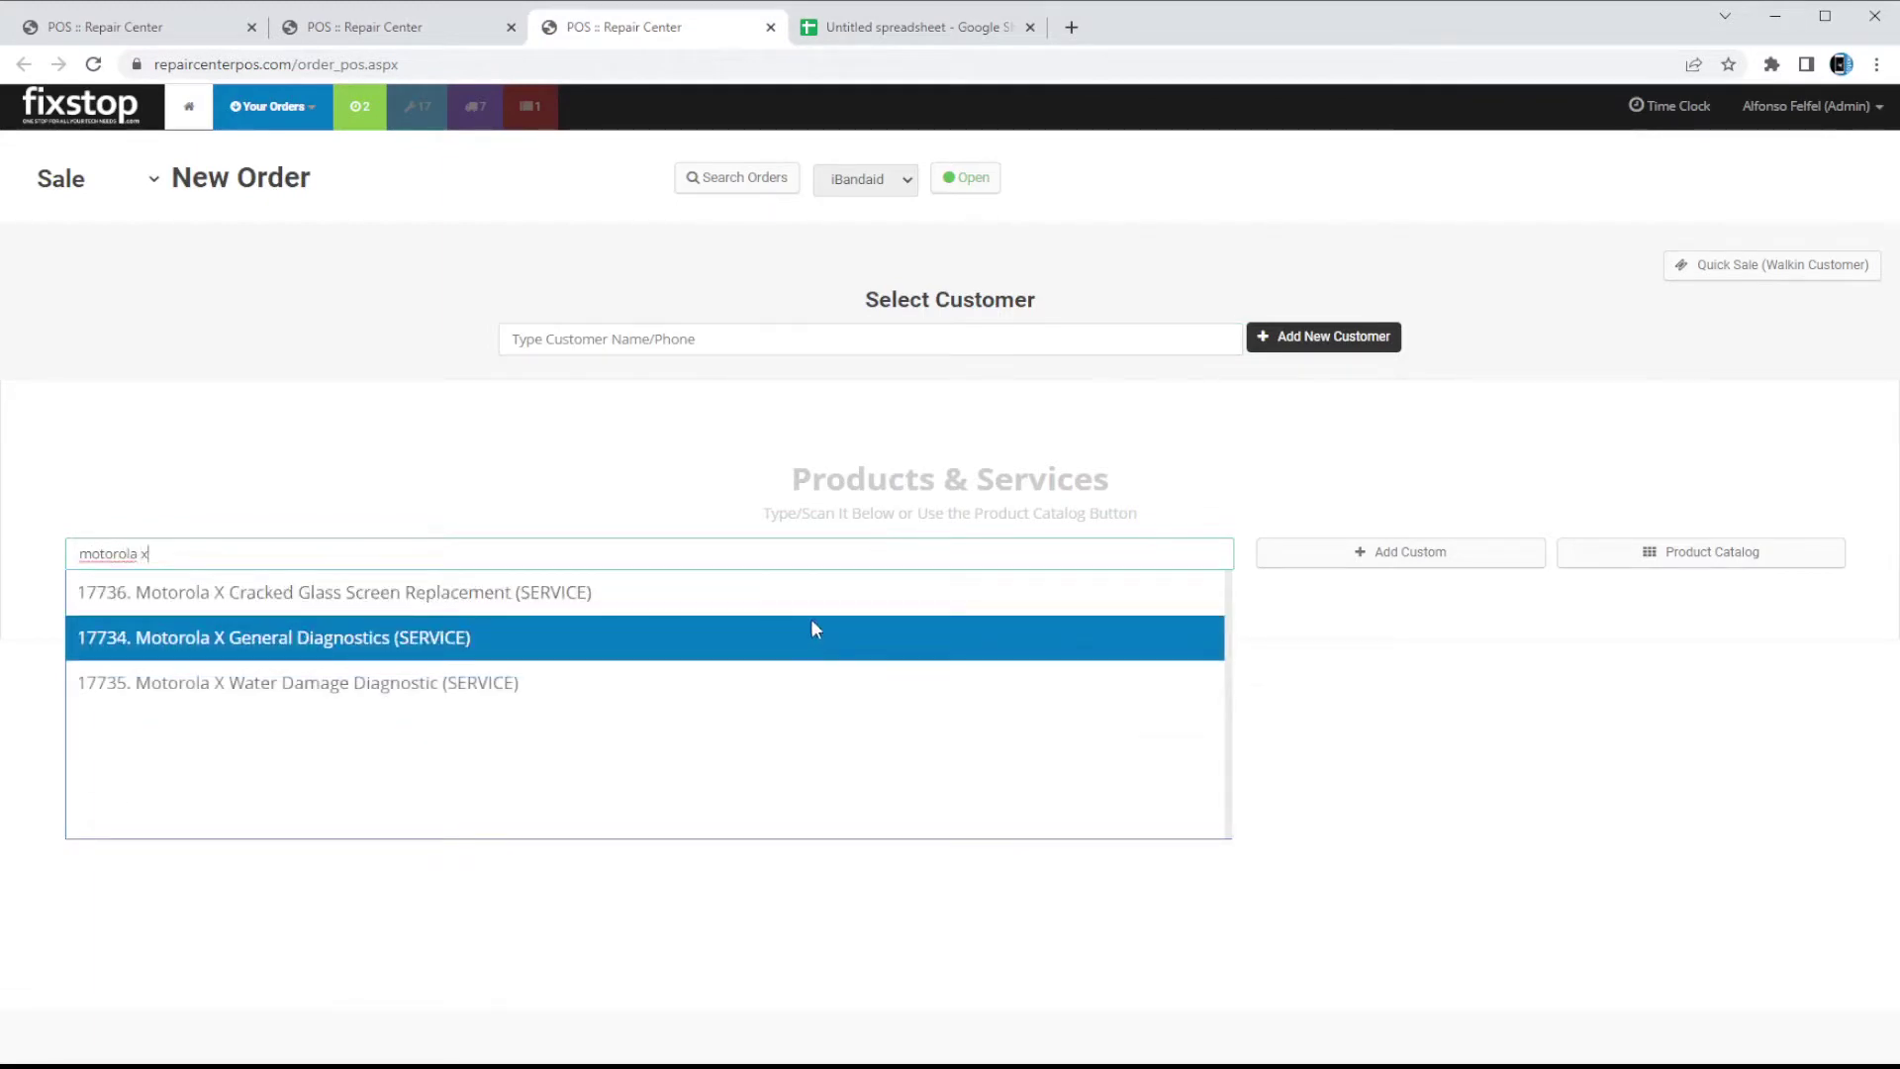
left_click(1679, 564)
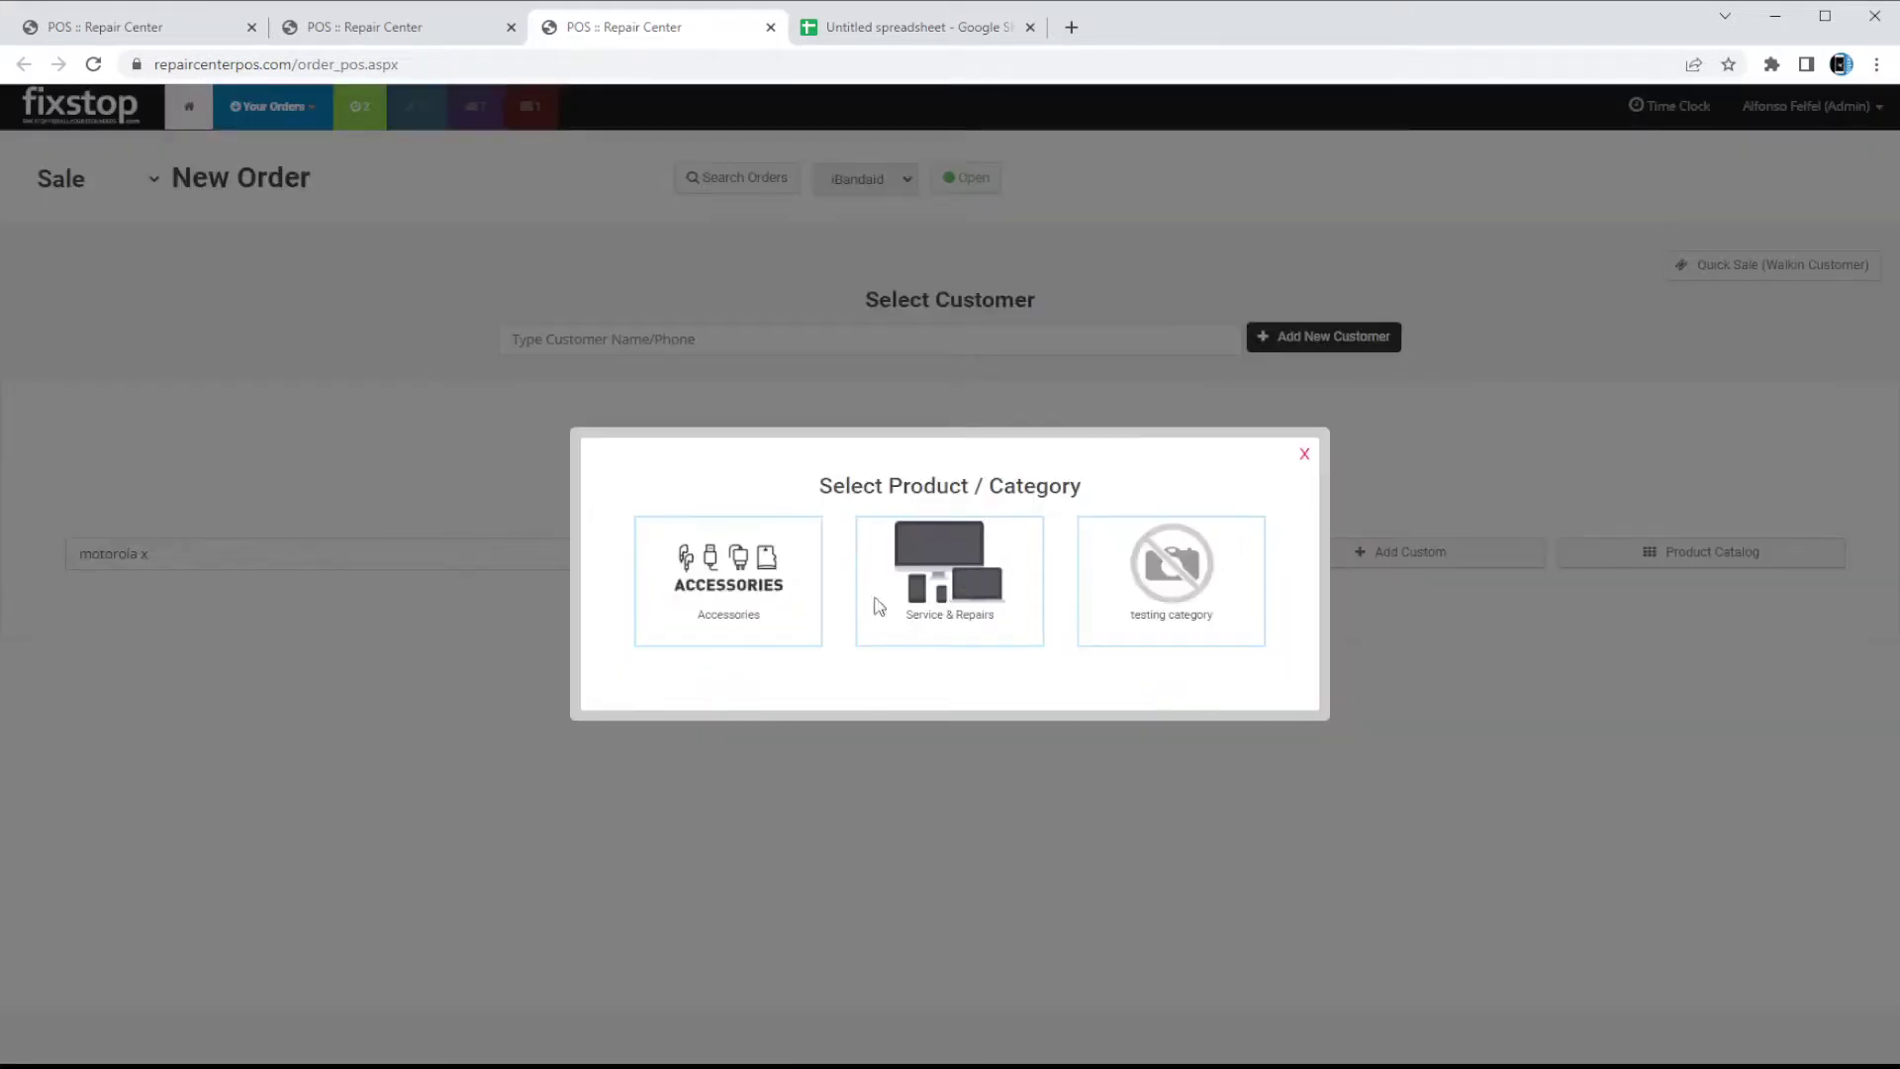
left_click(893, 603)
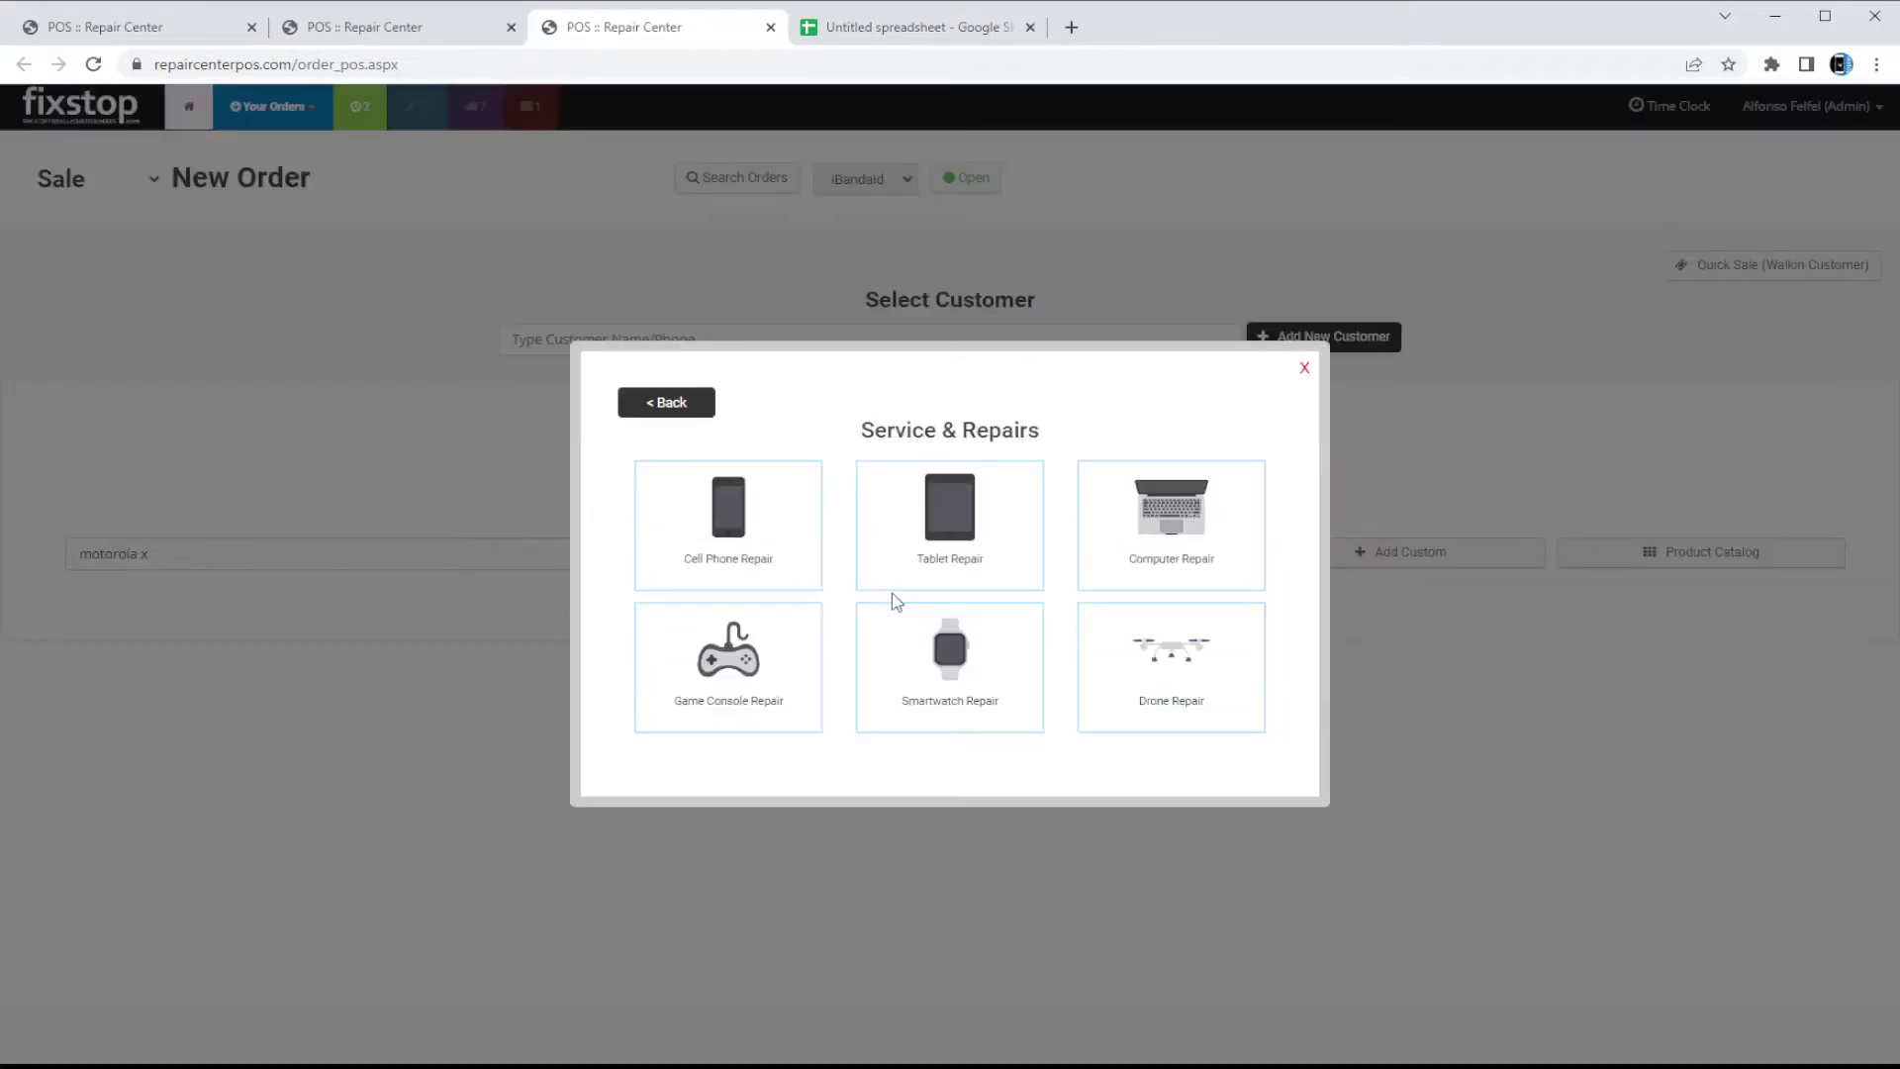
left_click(727, 536)
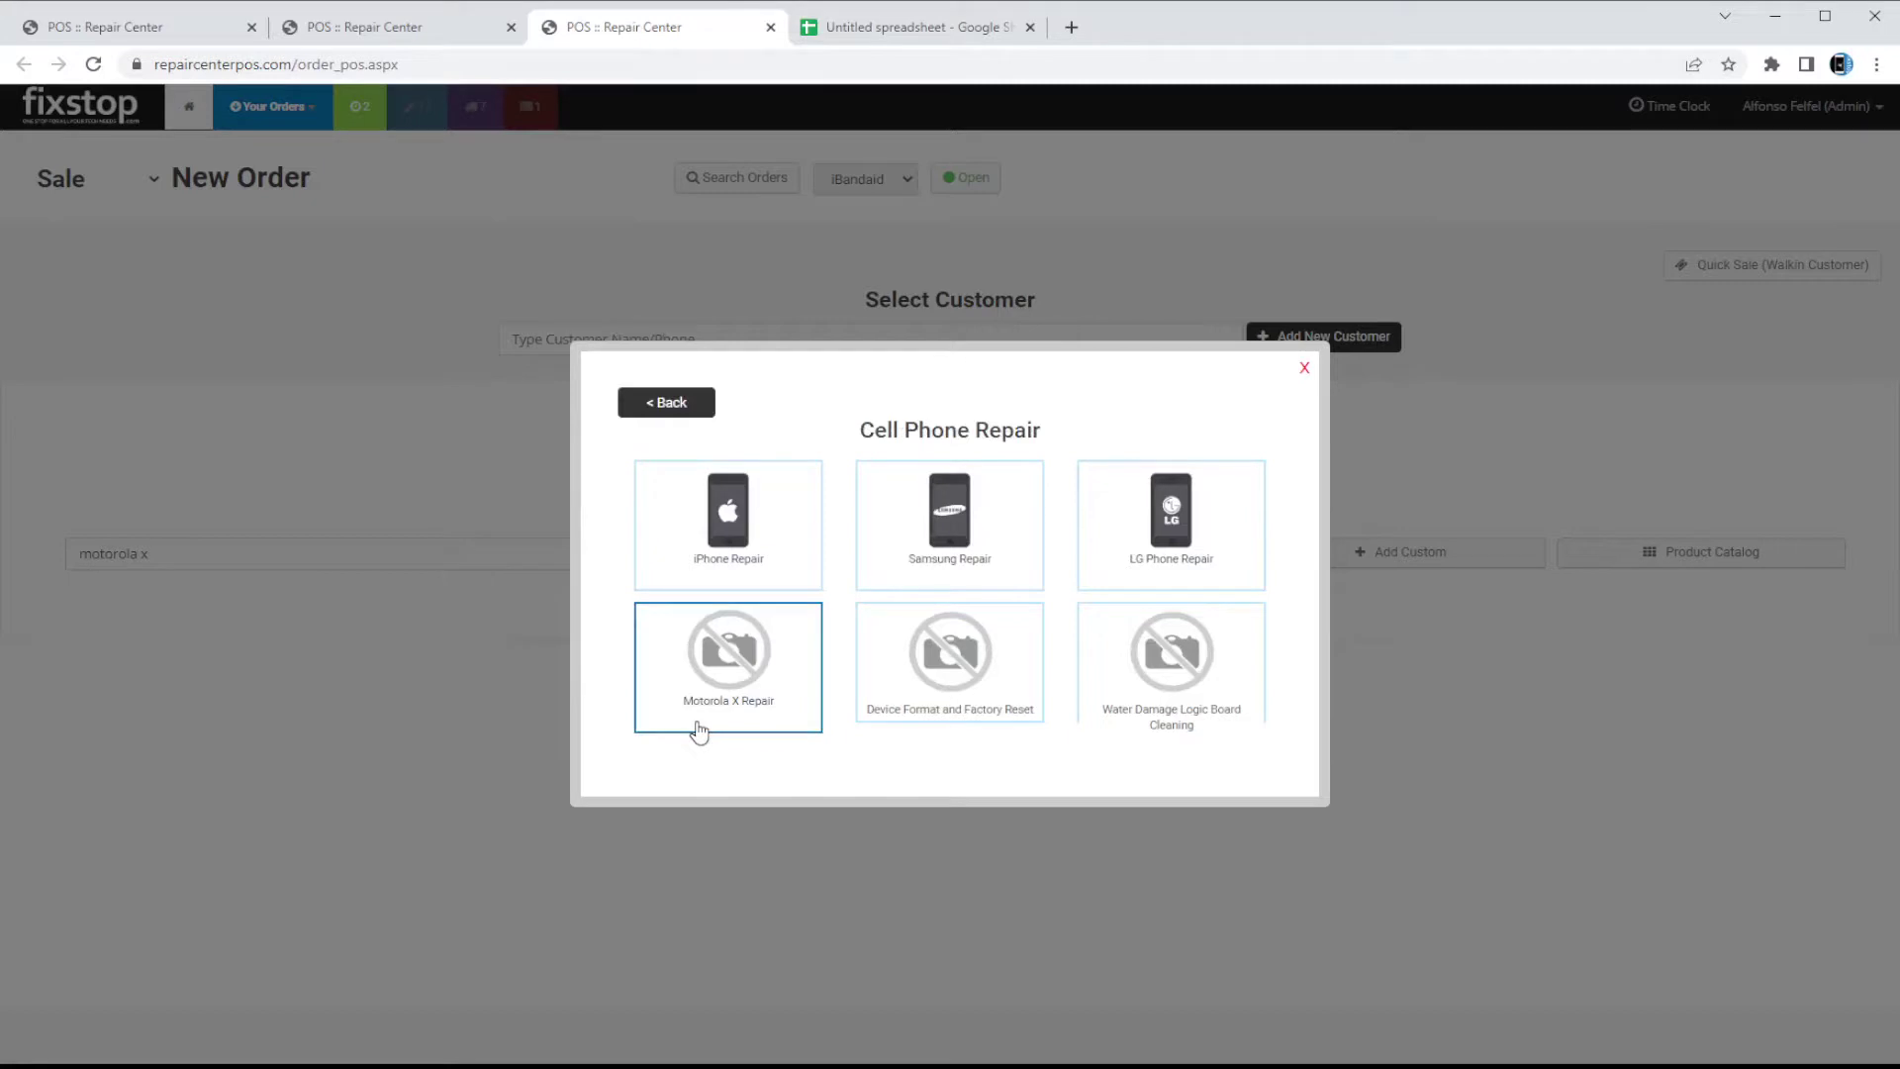
left_click(718, 712)
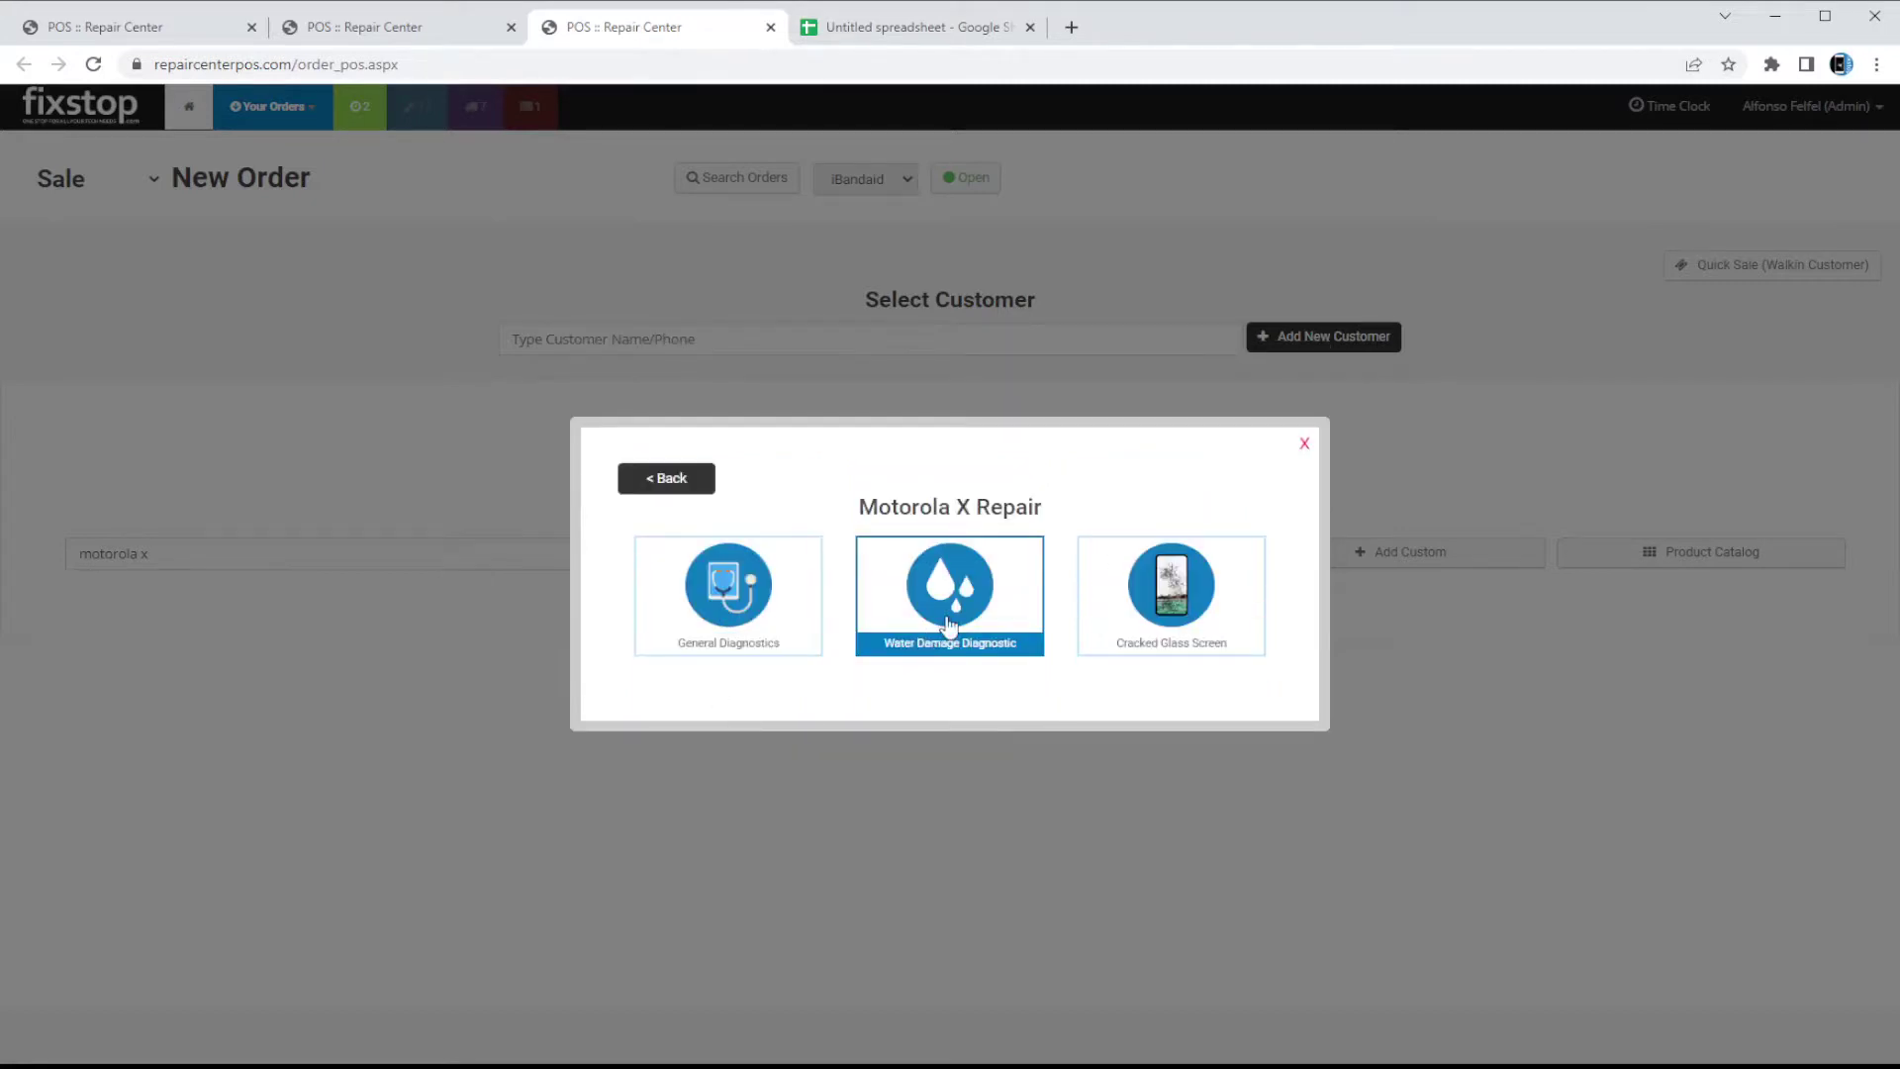
left_click(1213, 617)
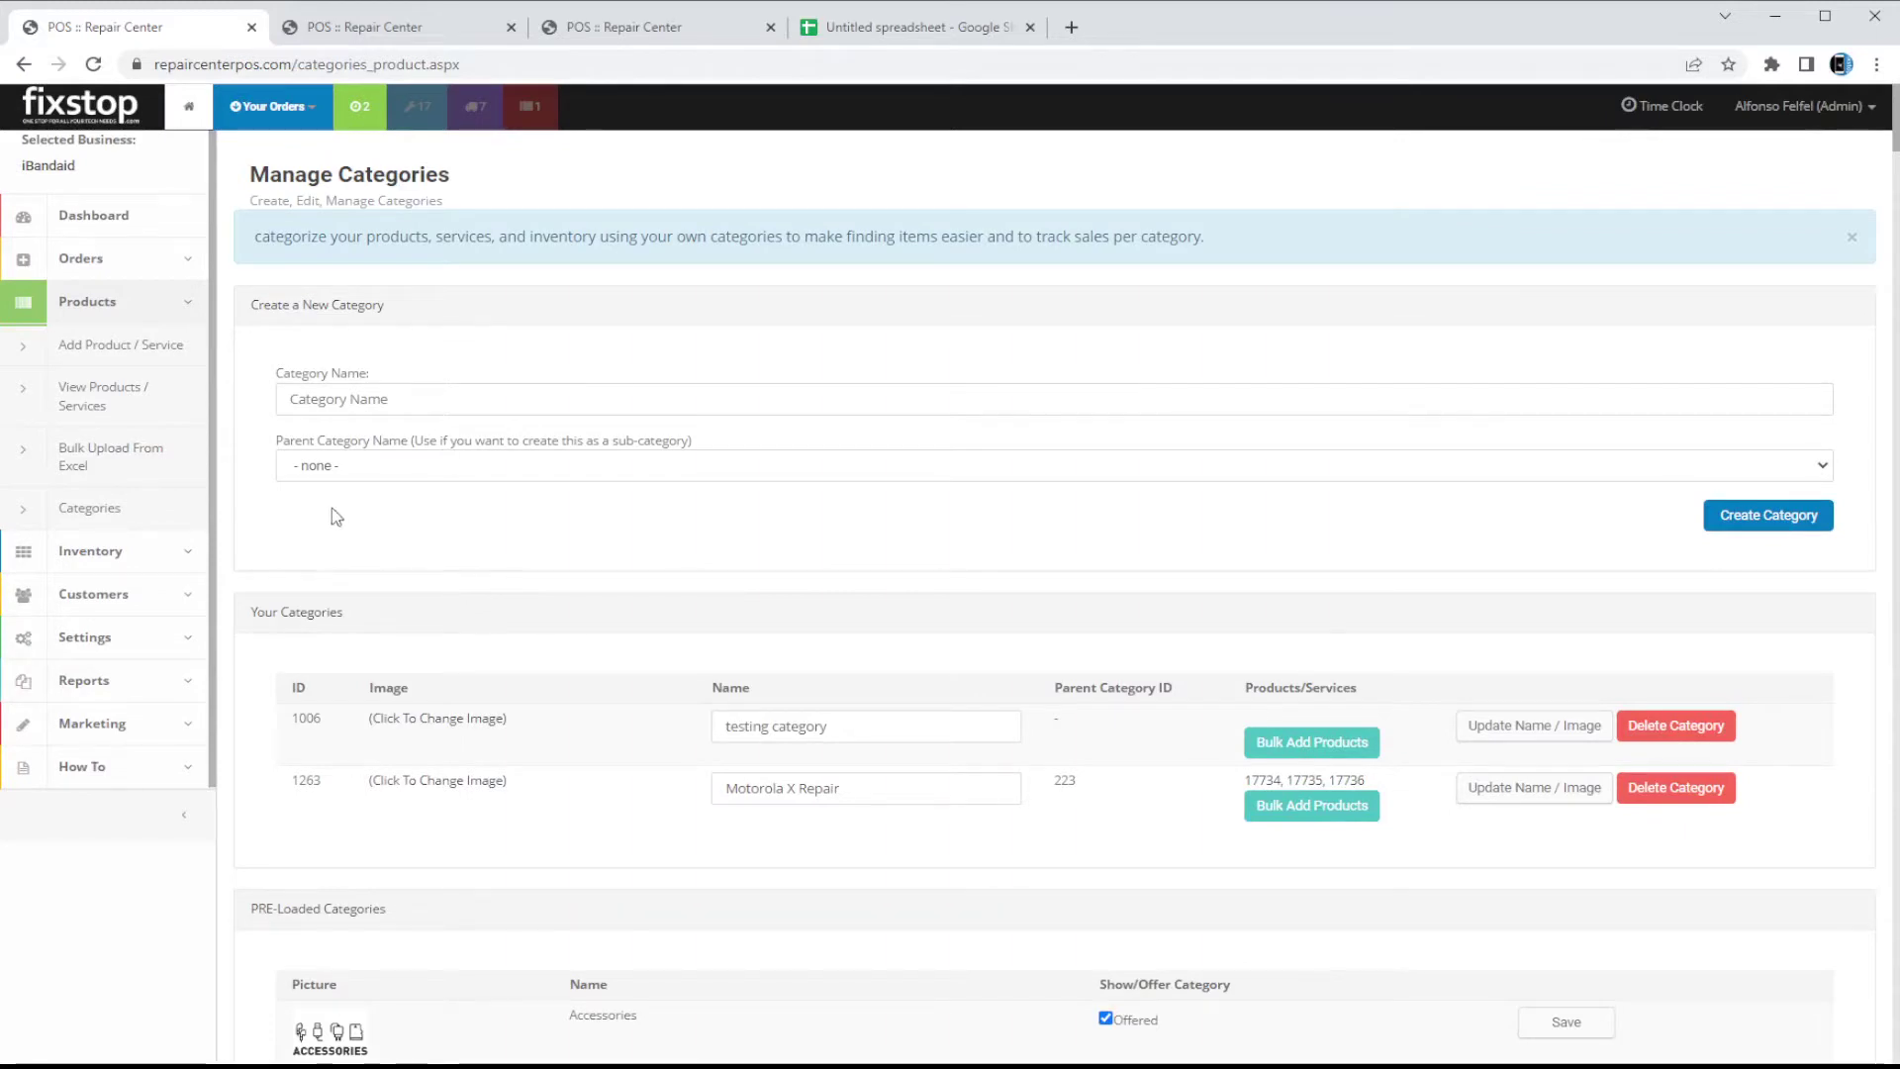
Open the general settings and examine the option to auto populate the POS with popular repair services.
left_click(174, 641)
left_click(92, 479)
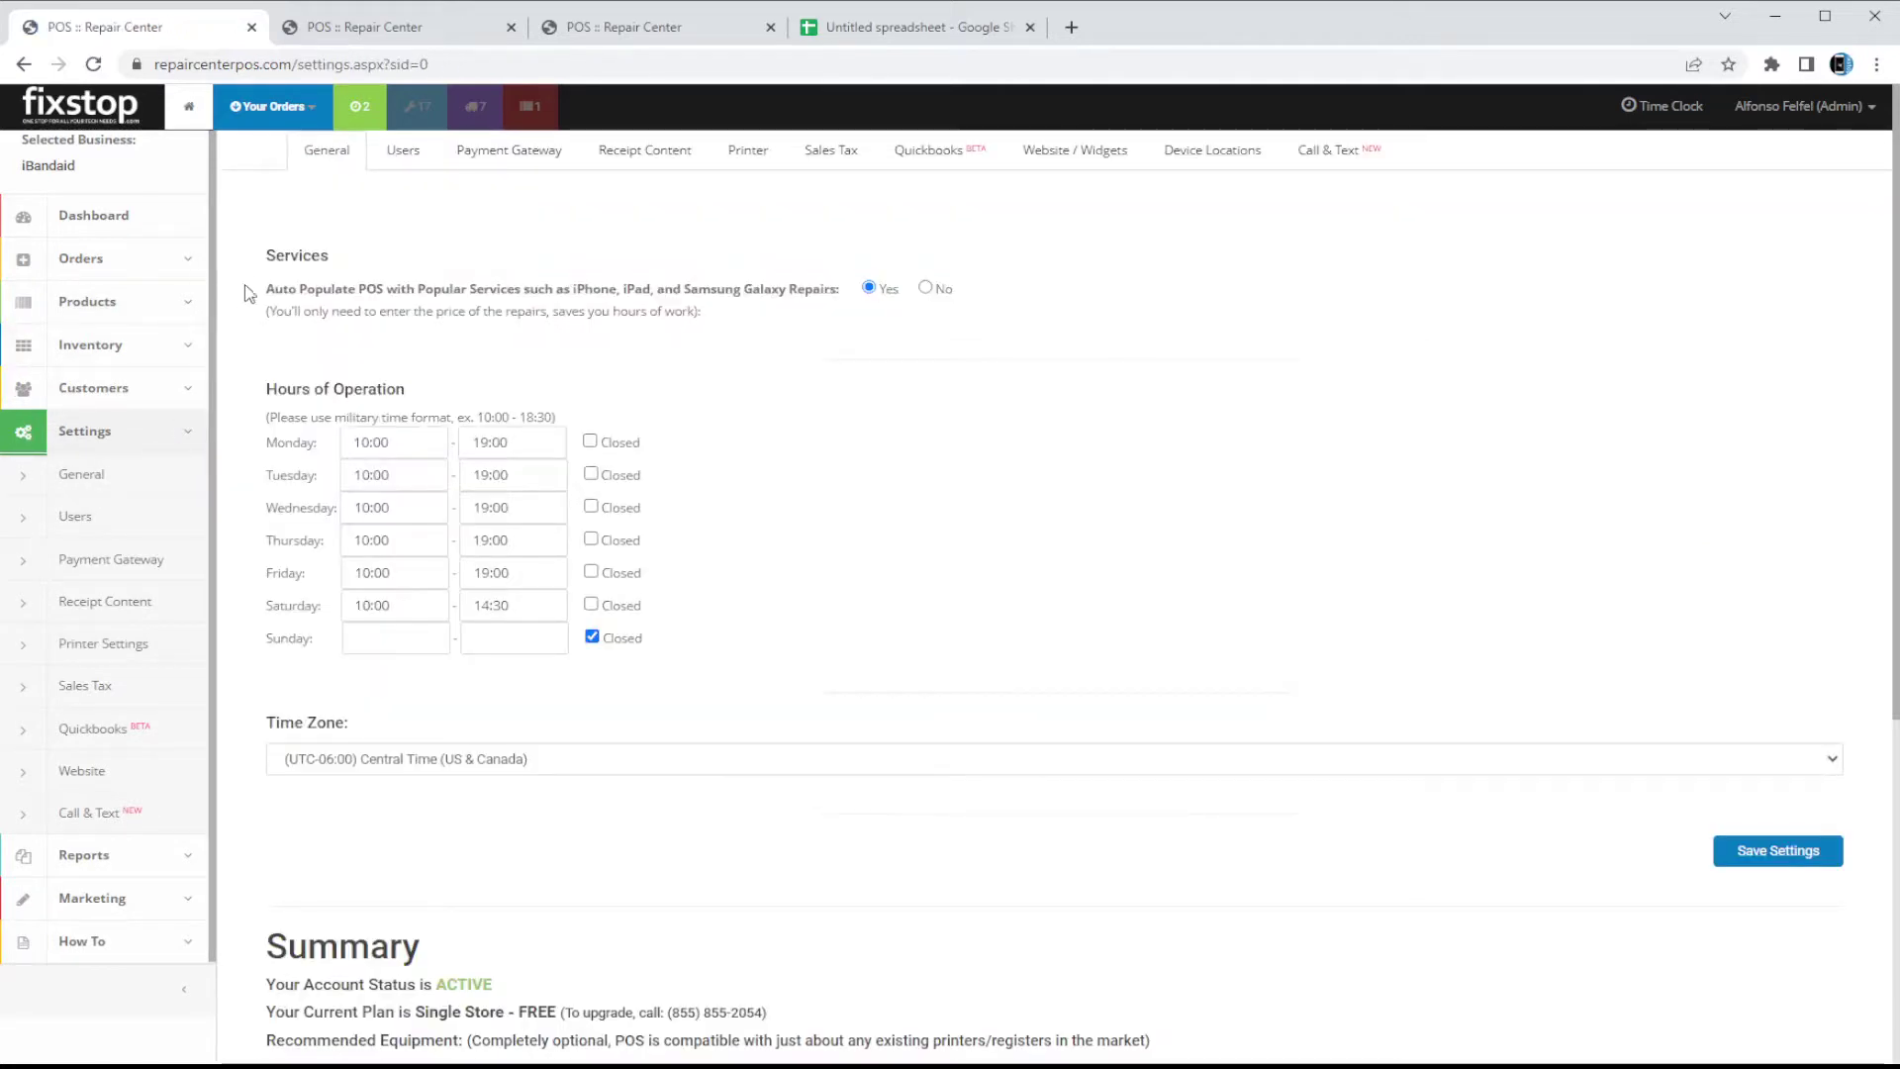
left_click_drag(259, 287, 829, 326)
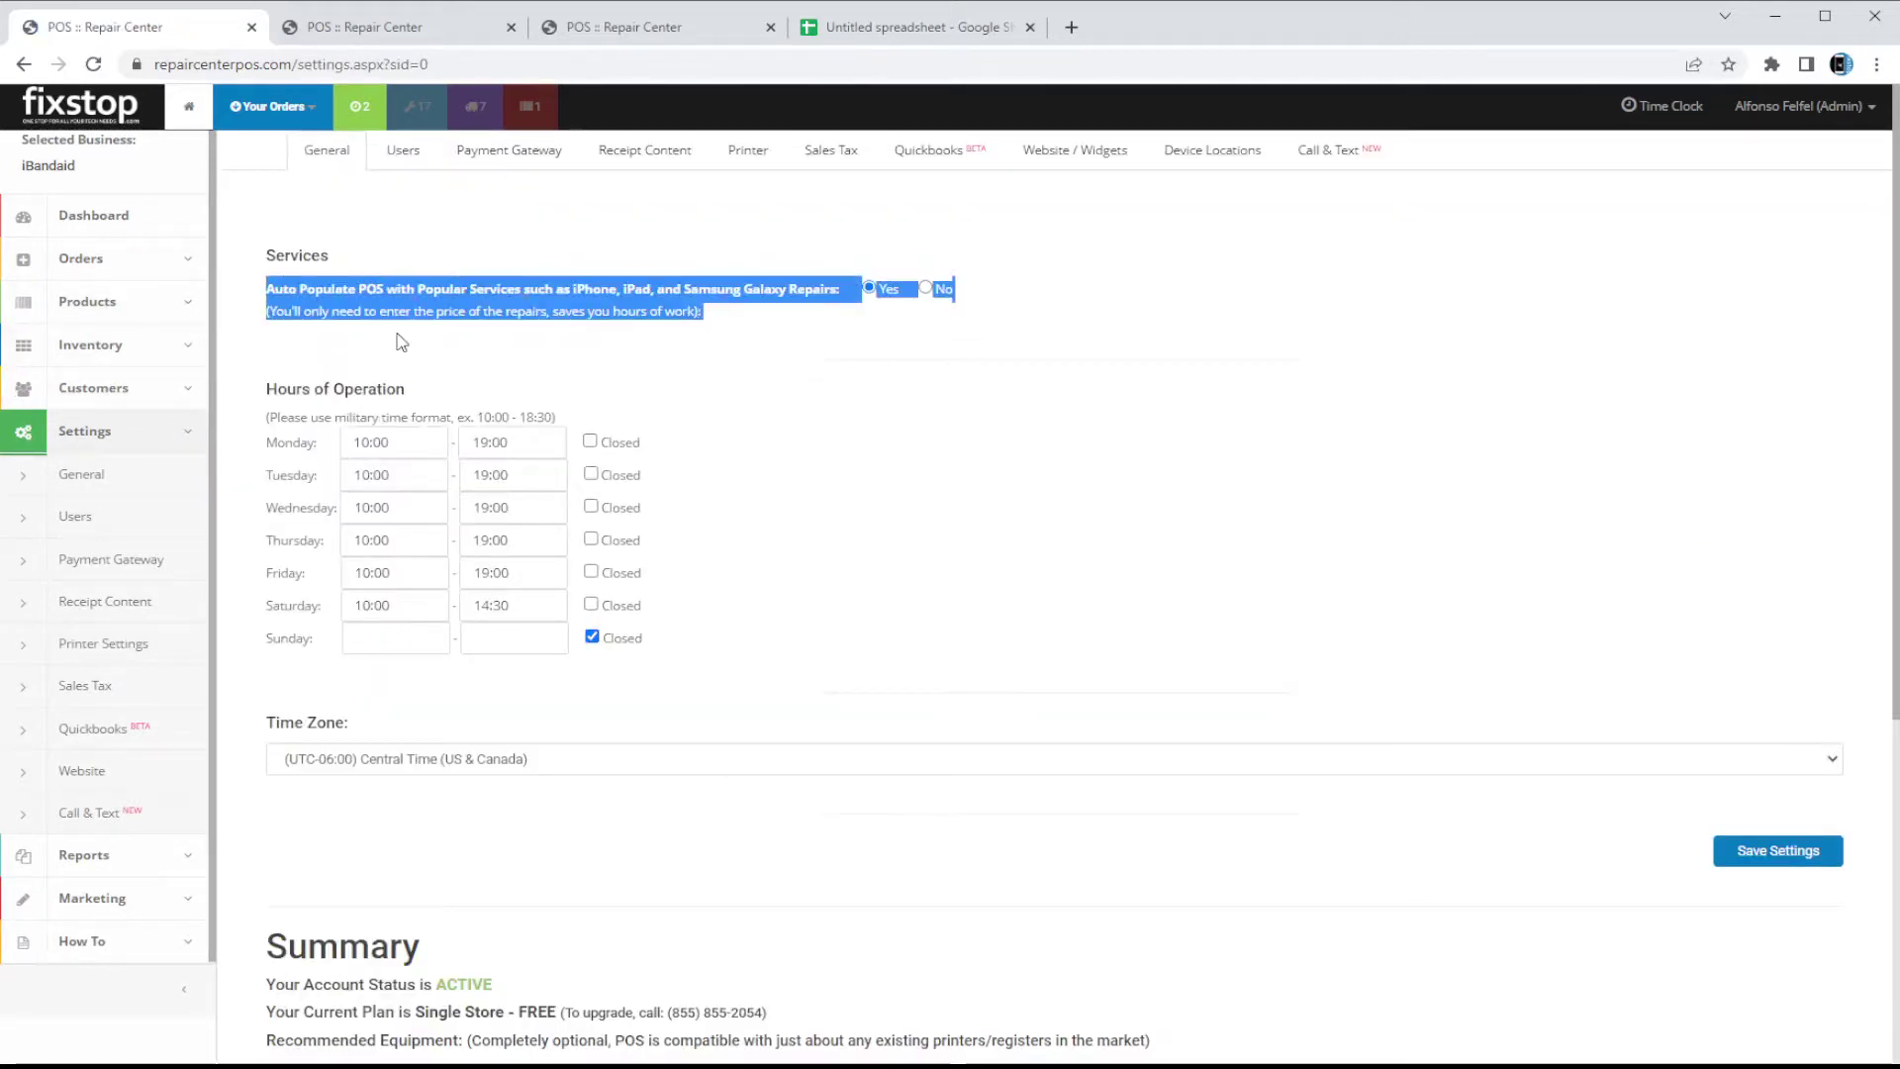
left_click(470, 358)
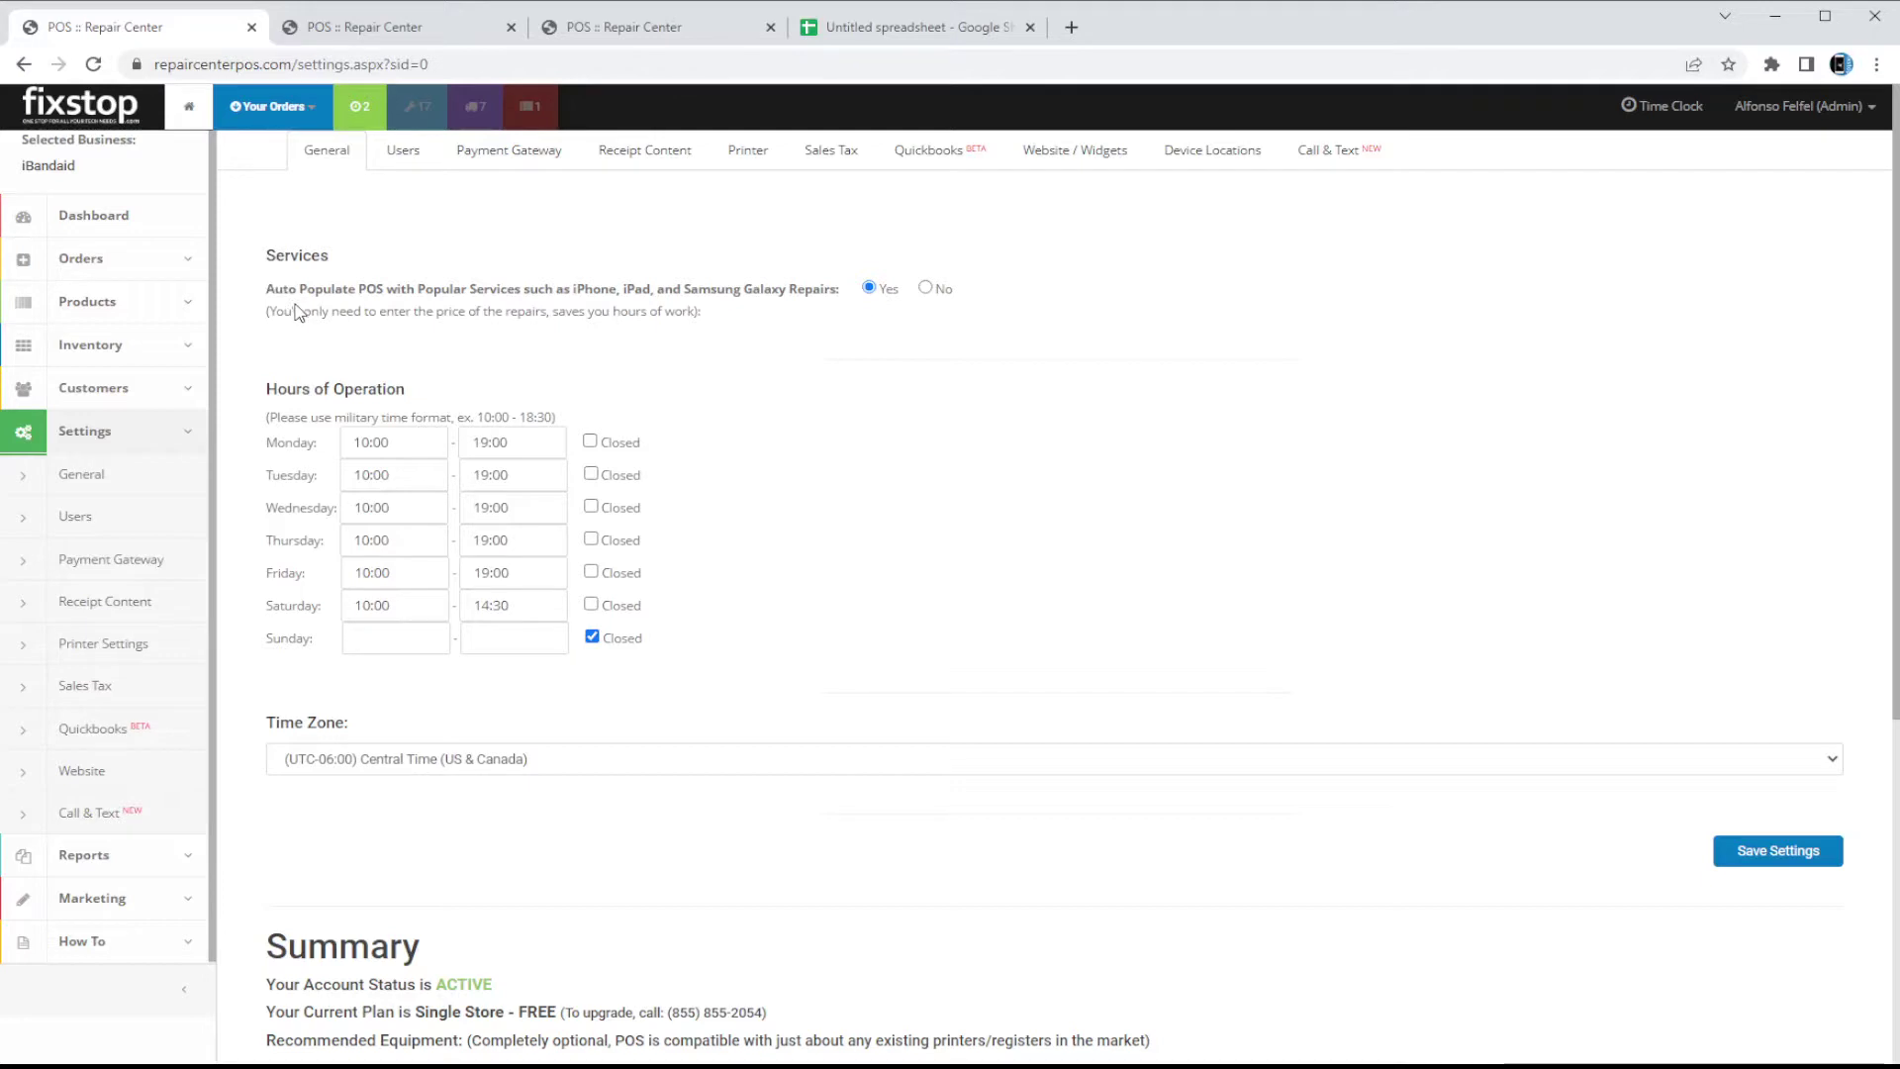
Open the list of products and services and examine the pre-loaded iPhone, Galaxy and iPad repairs.
left_click(158, 434)
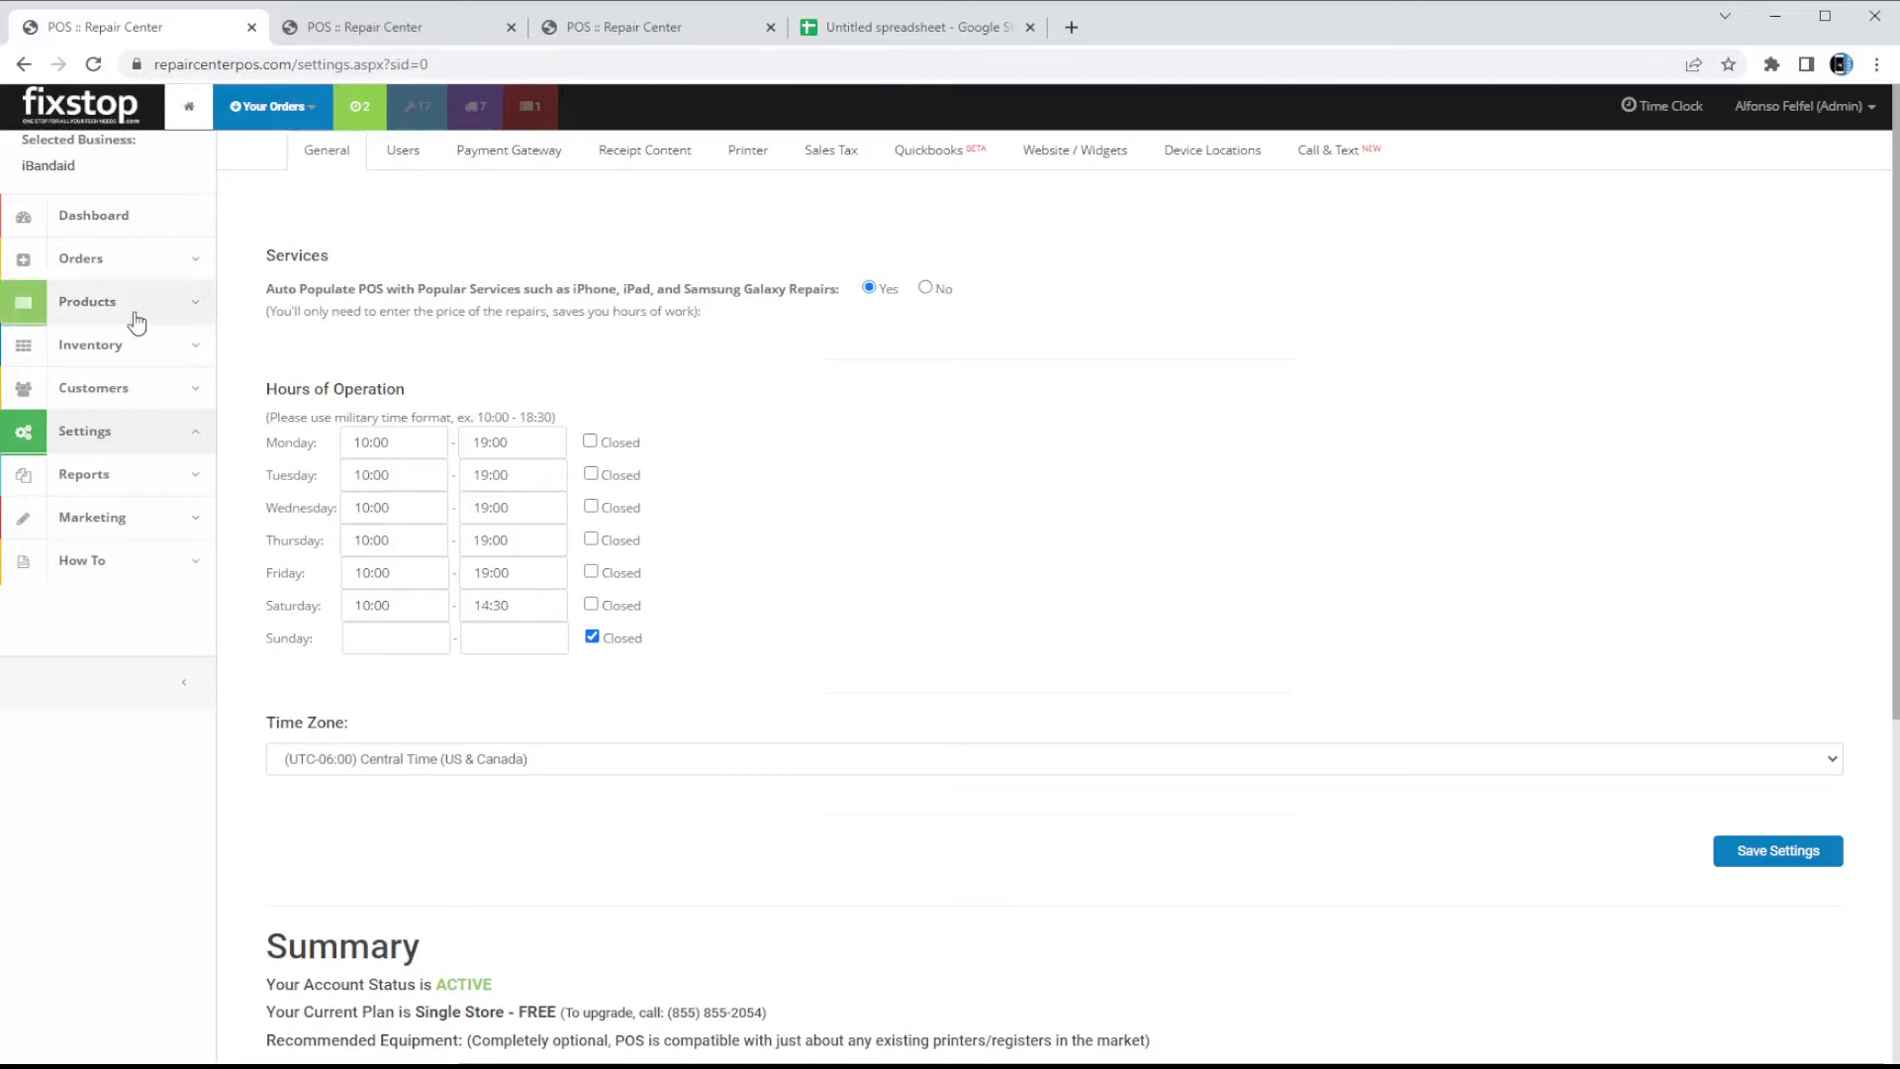
left_click(184, 322)
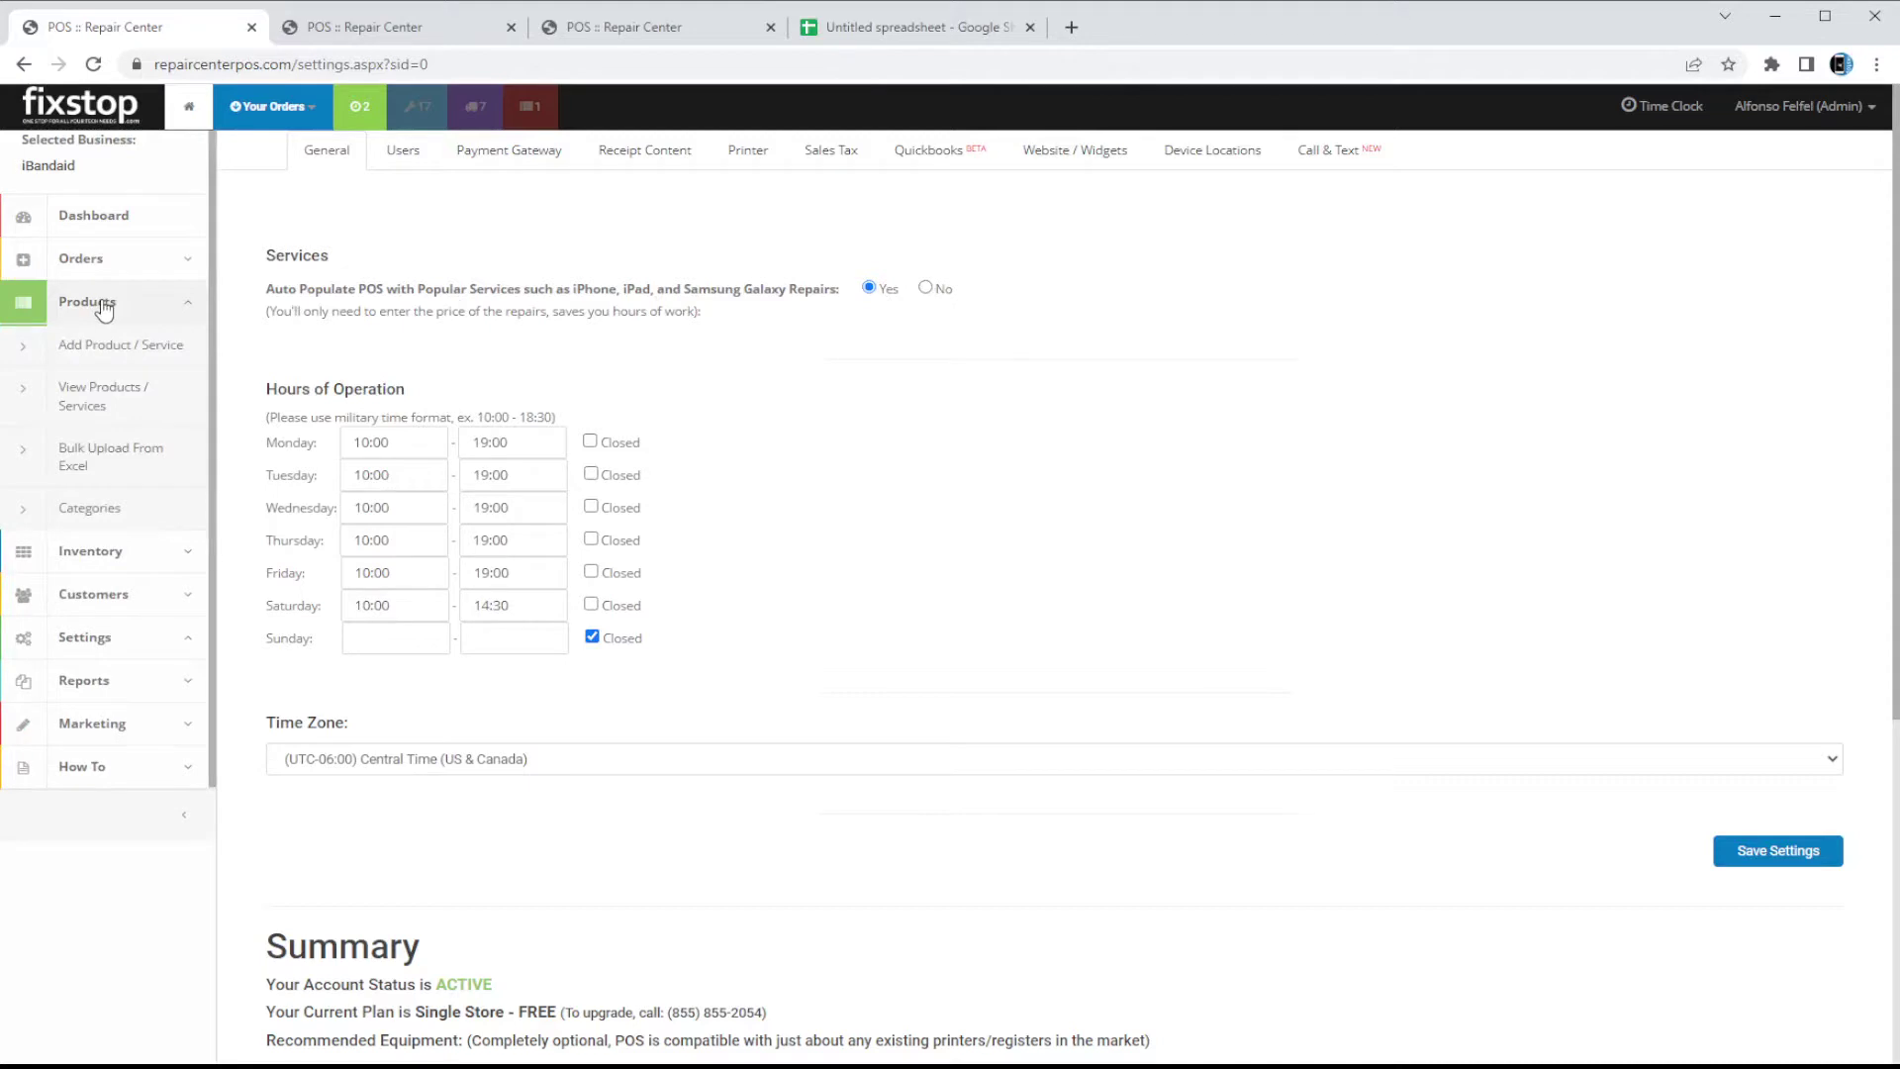
left_click(137, 411)
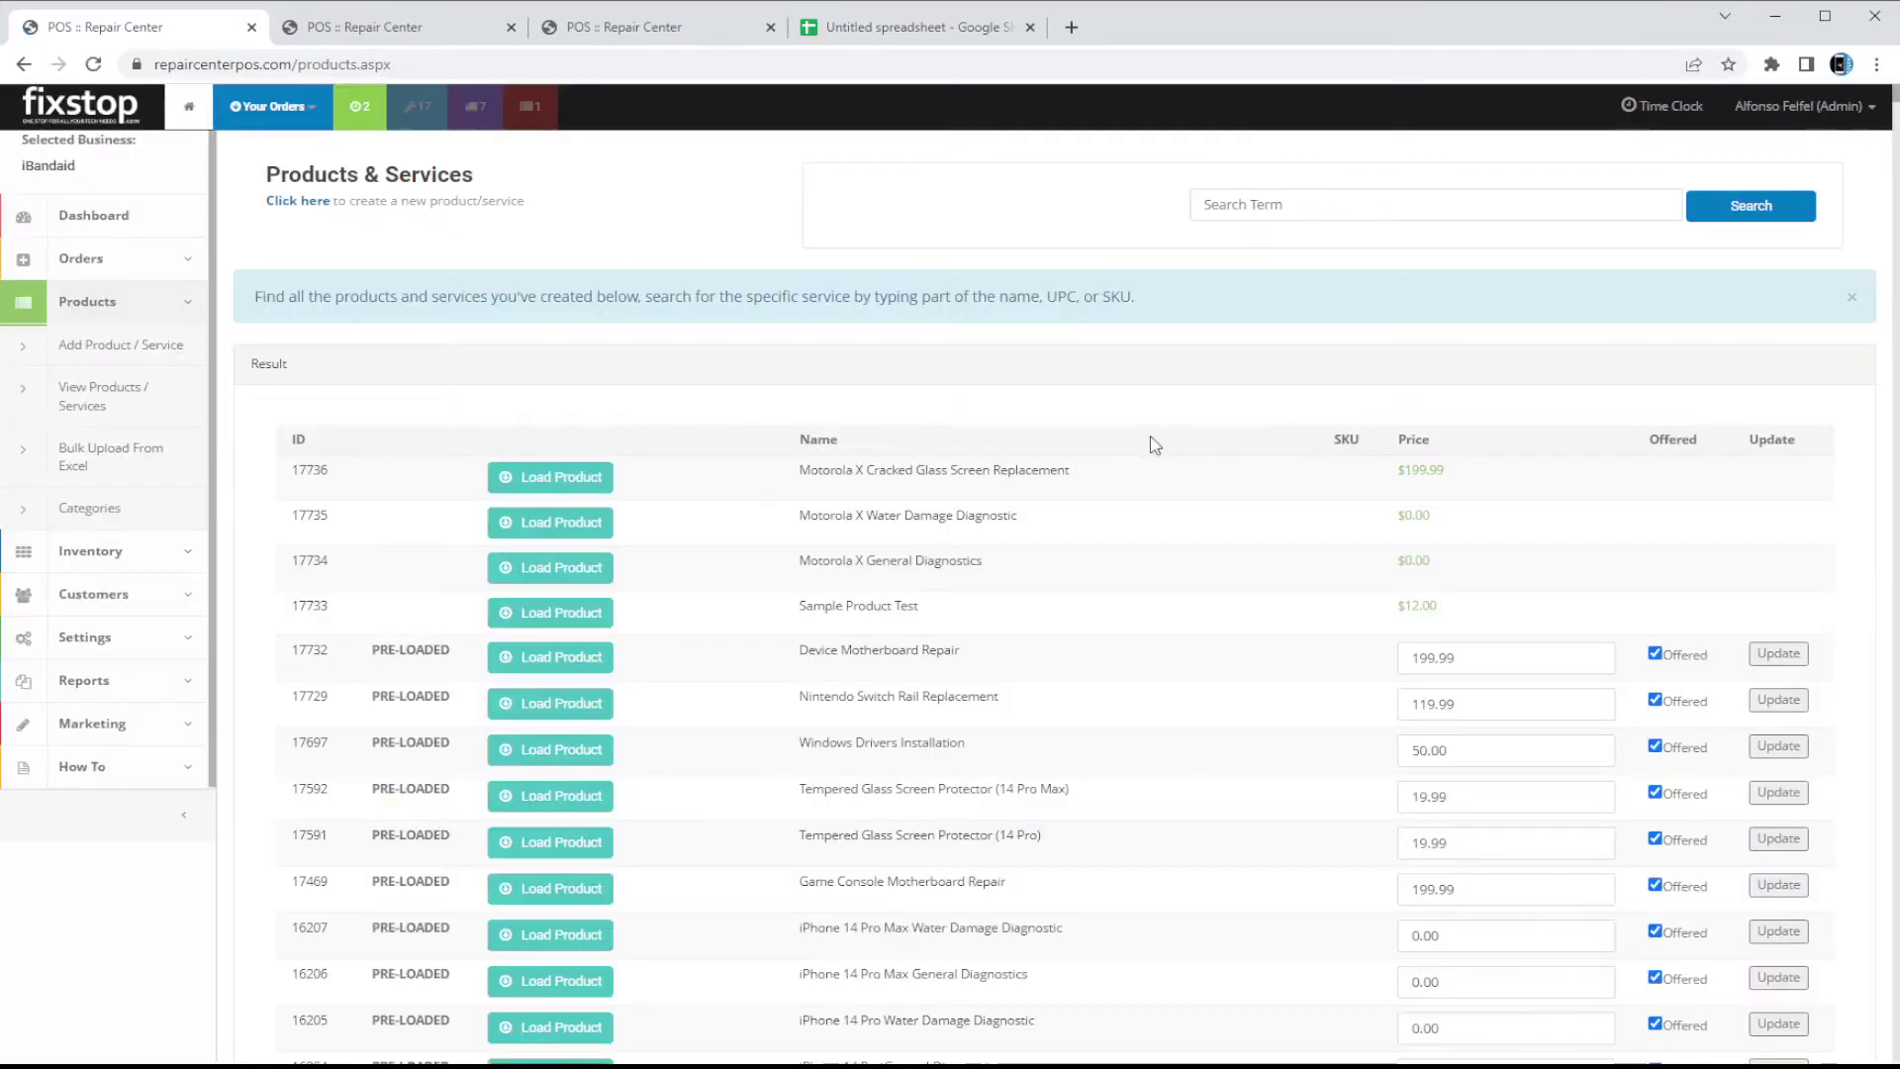
scroll(1113, 476, "down", 6)
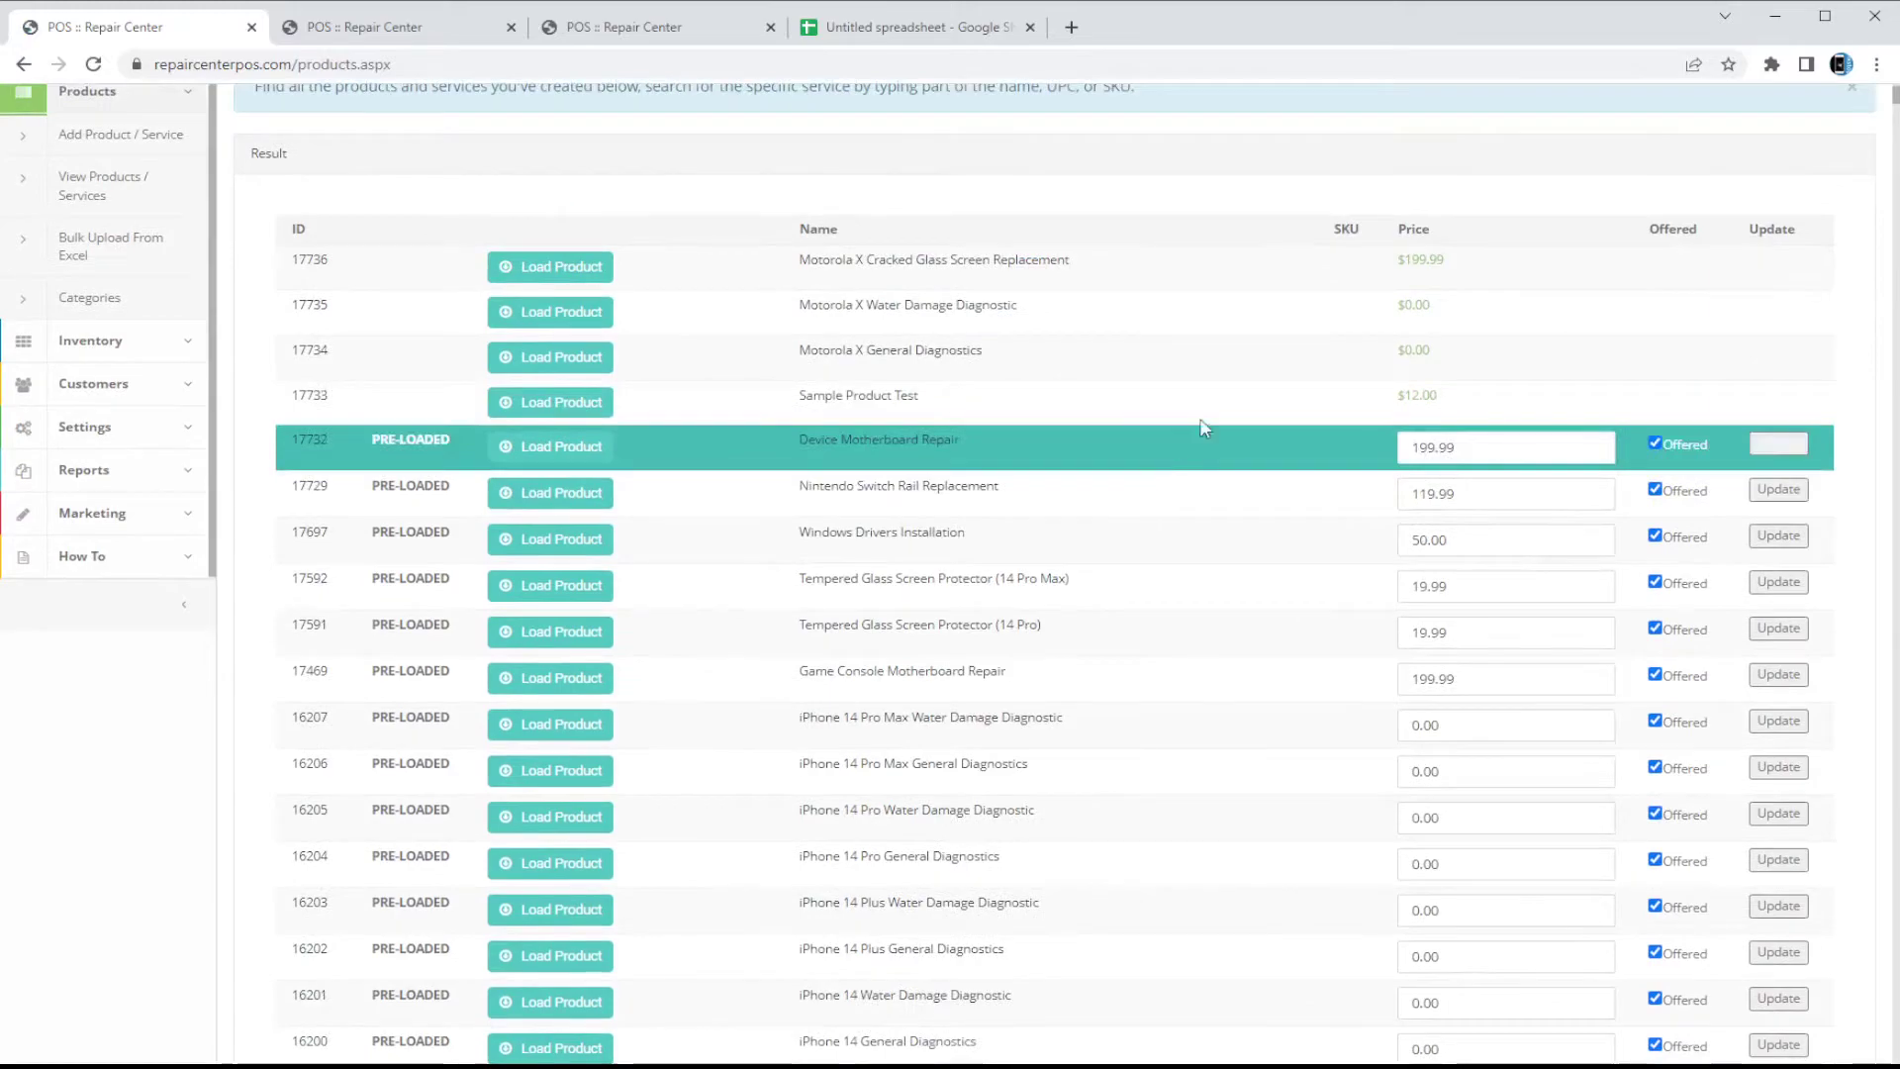
scroll(1234, 366, "down", 11)
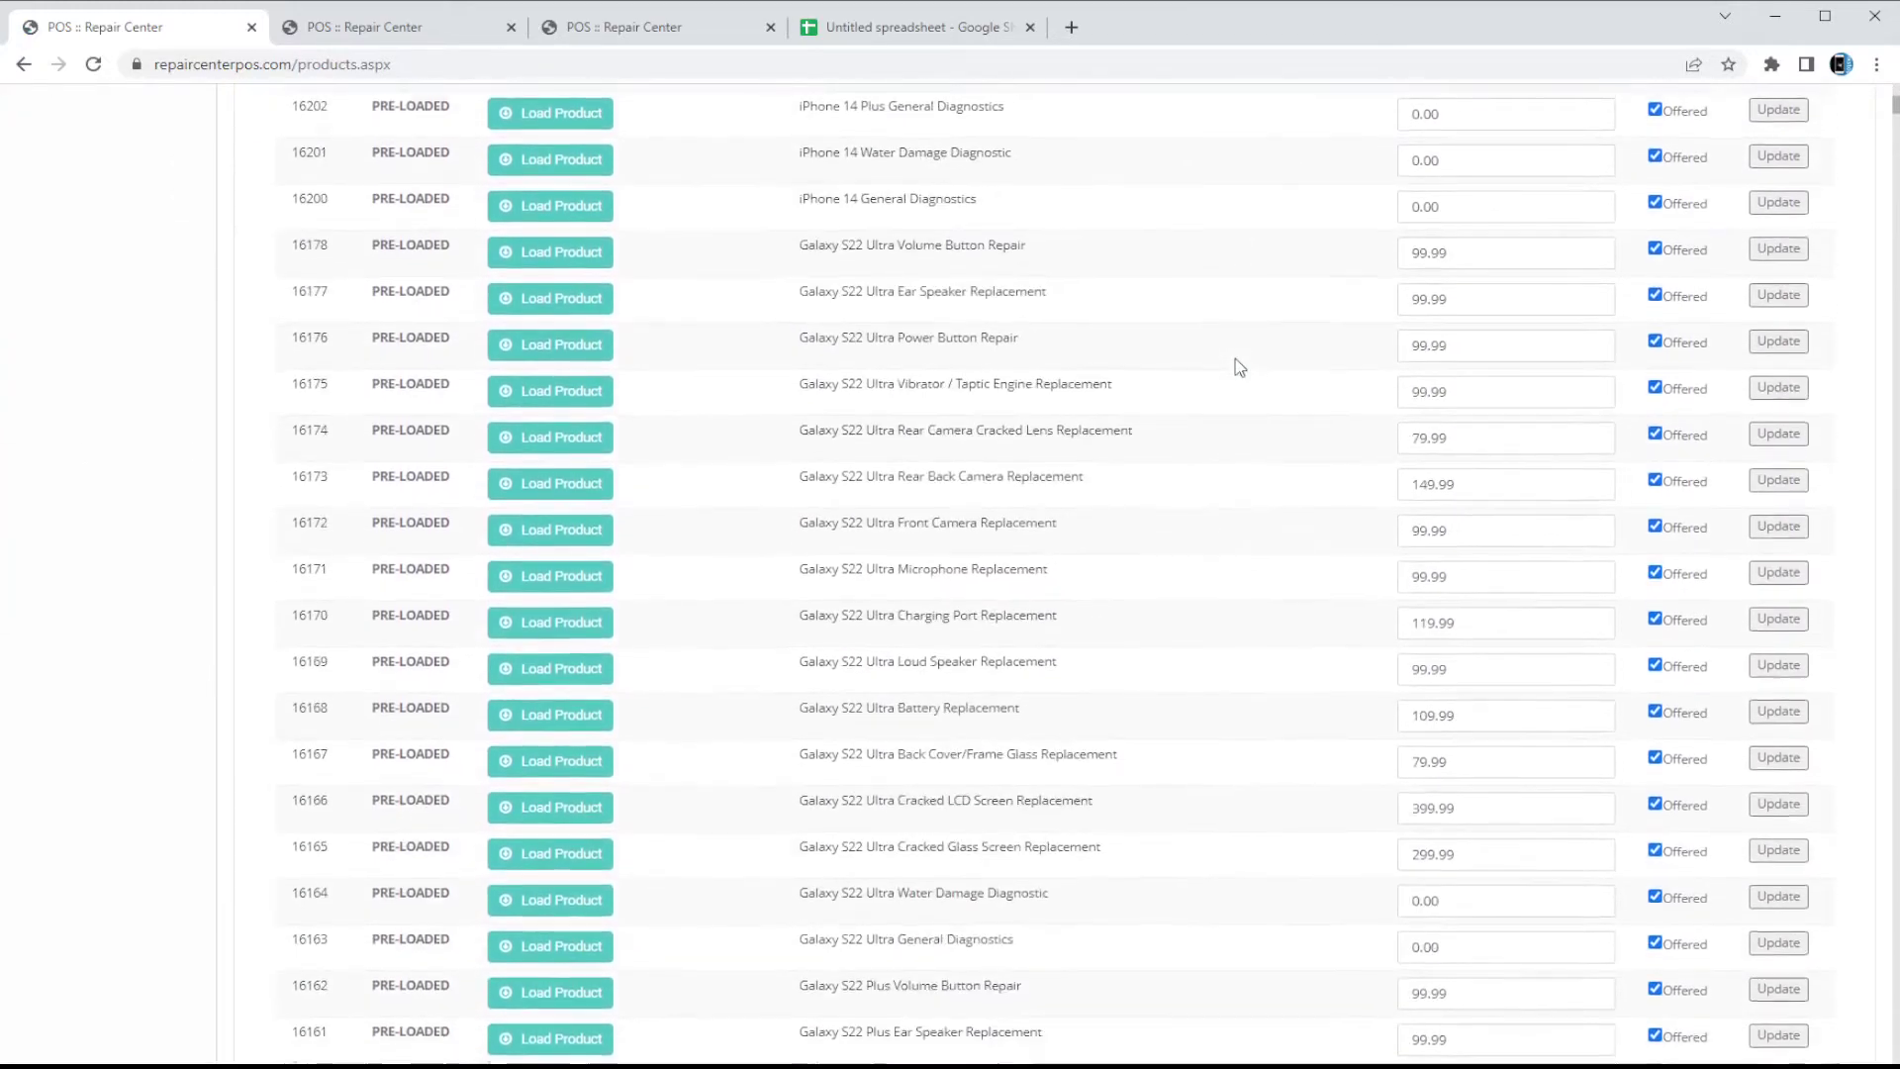
scroll(1235, 366, "down", 5)
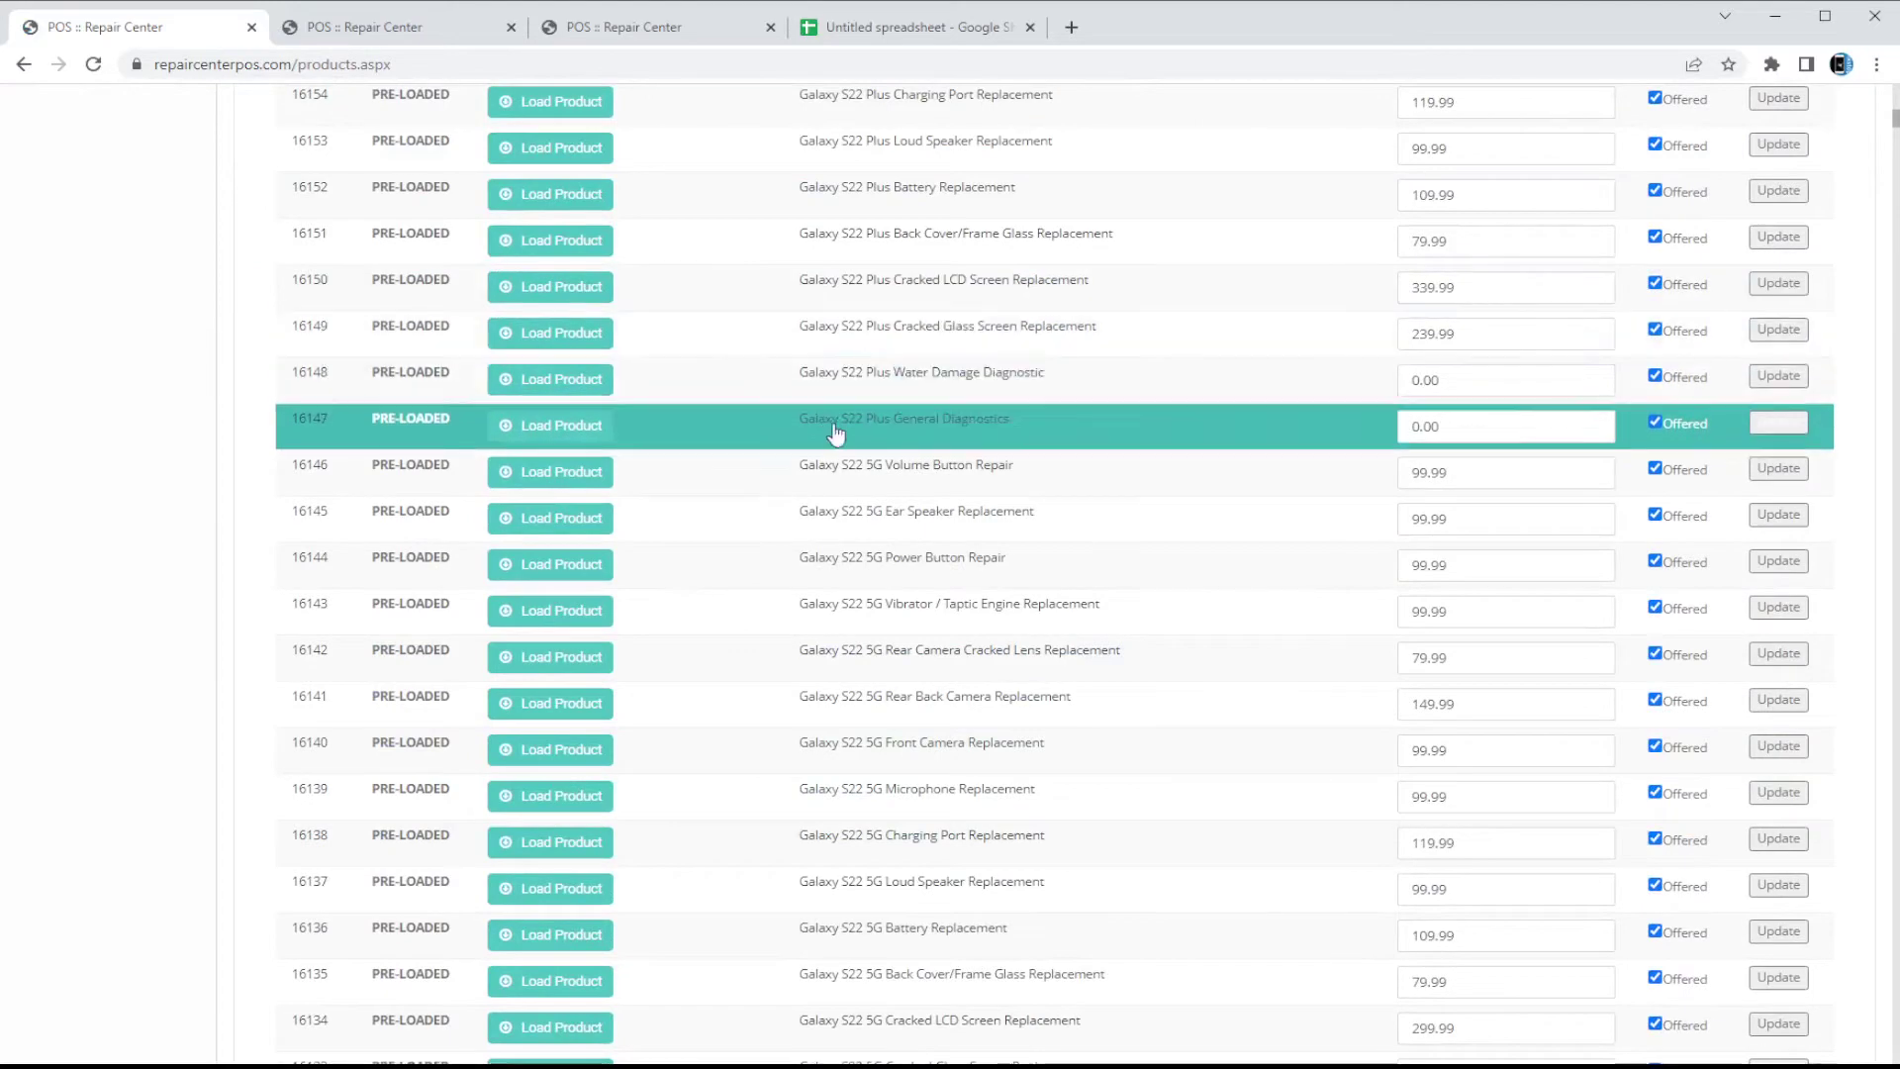
scroll(888, 590, "down", 1)
scroll(887, 591, "down", 5)
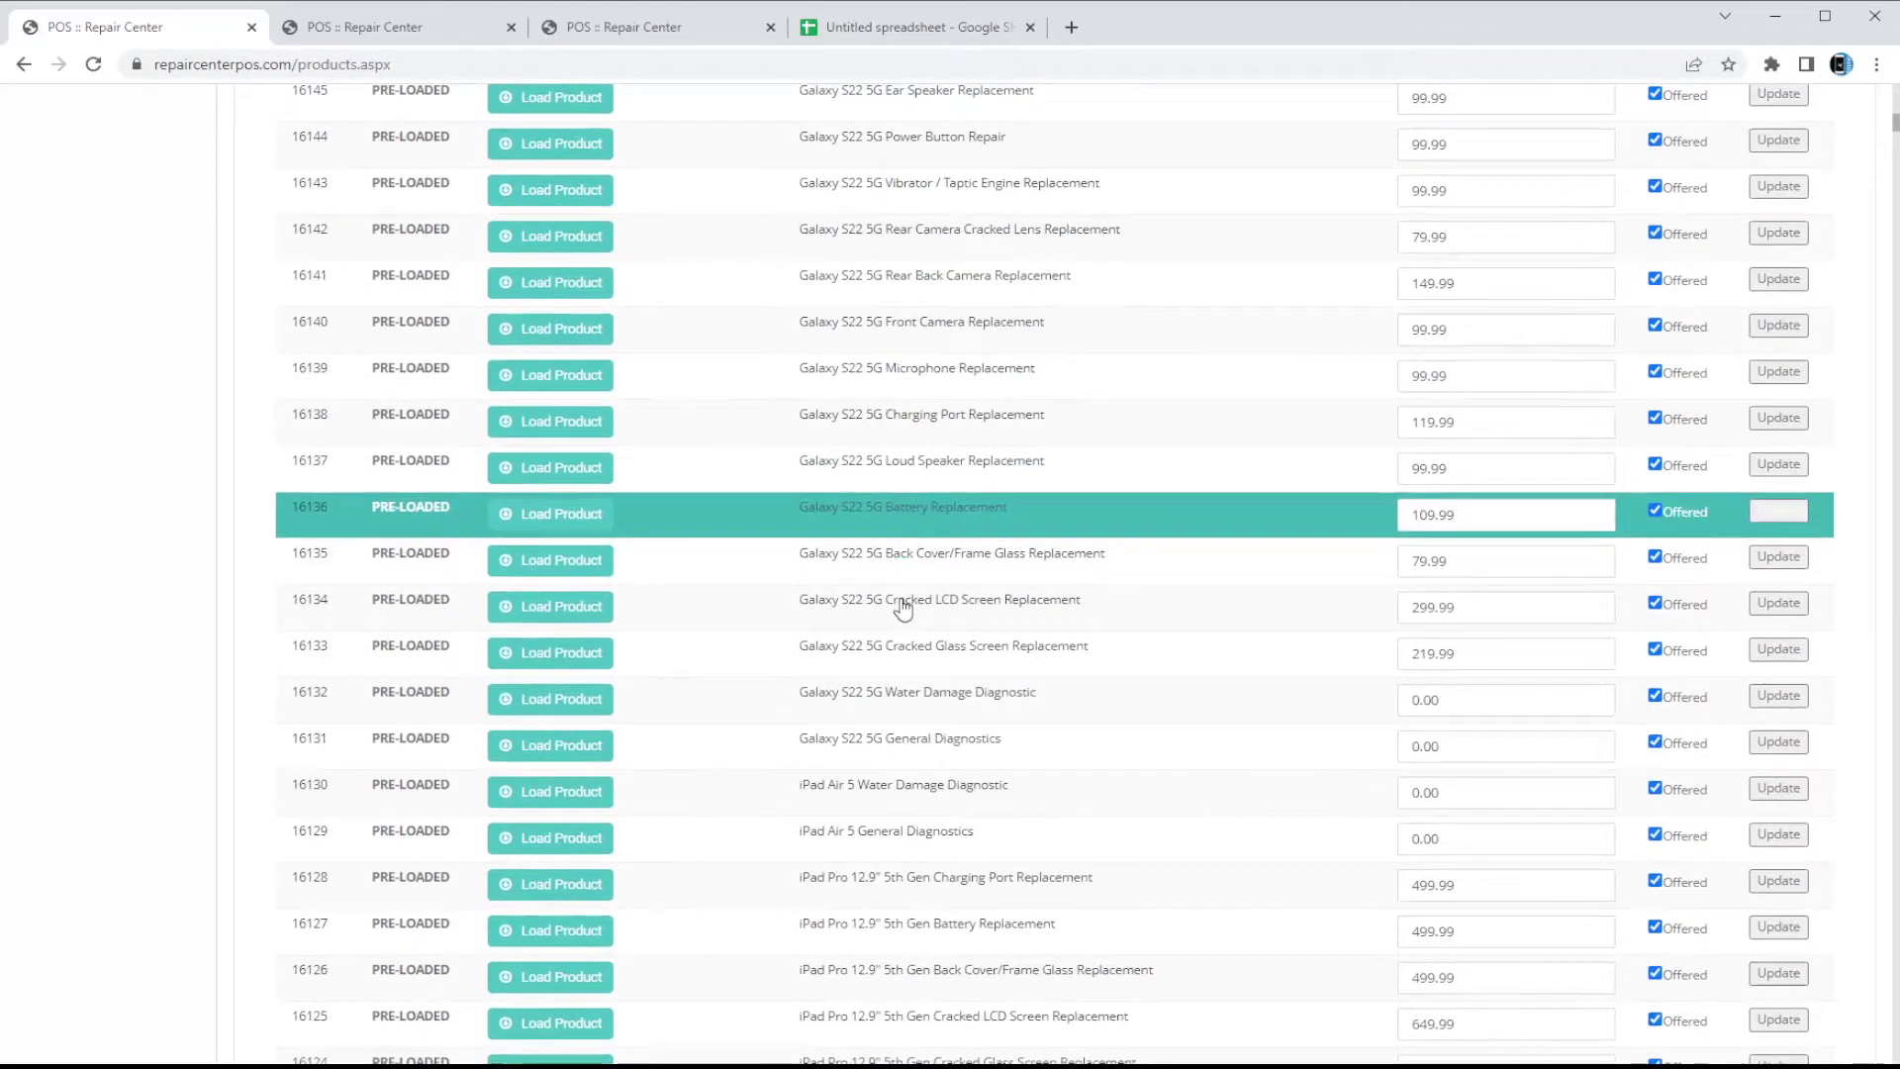
scroll(931, 676, "down", 2)
Examine the editable price of the Galaxy S22 Plus Rear Back Camera Replacement and the remaining pre-loaded services through the end of the list.
scroll(1369, 785, "up", 12)
double_click(1489, 489)
left_click(1489, 489)
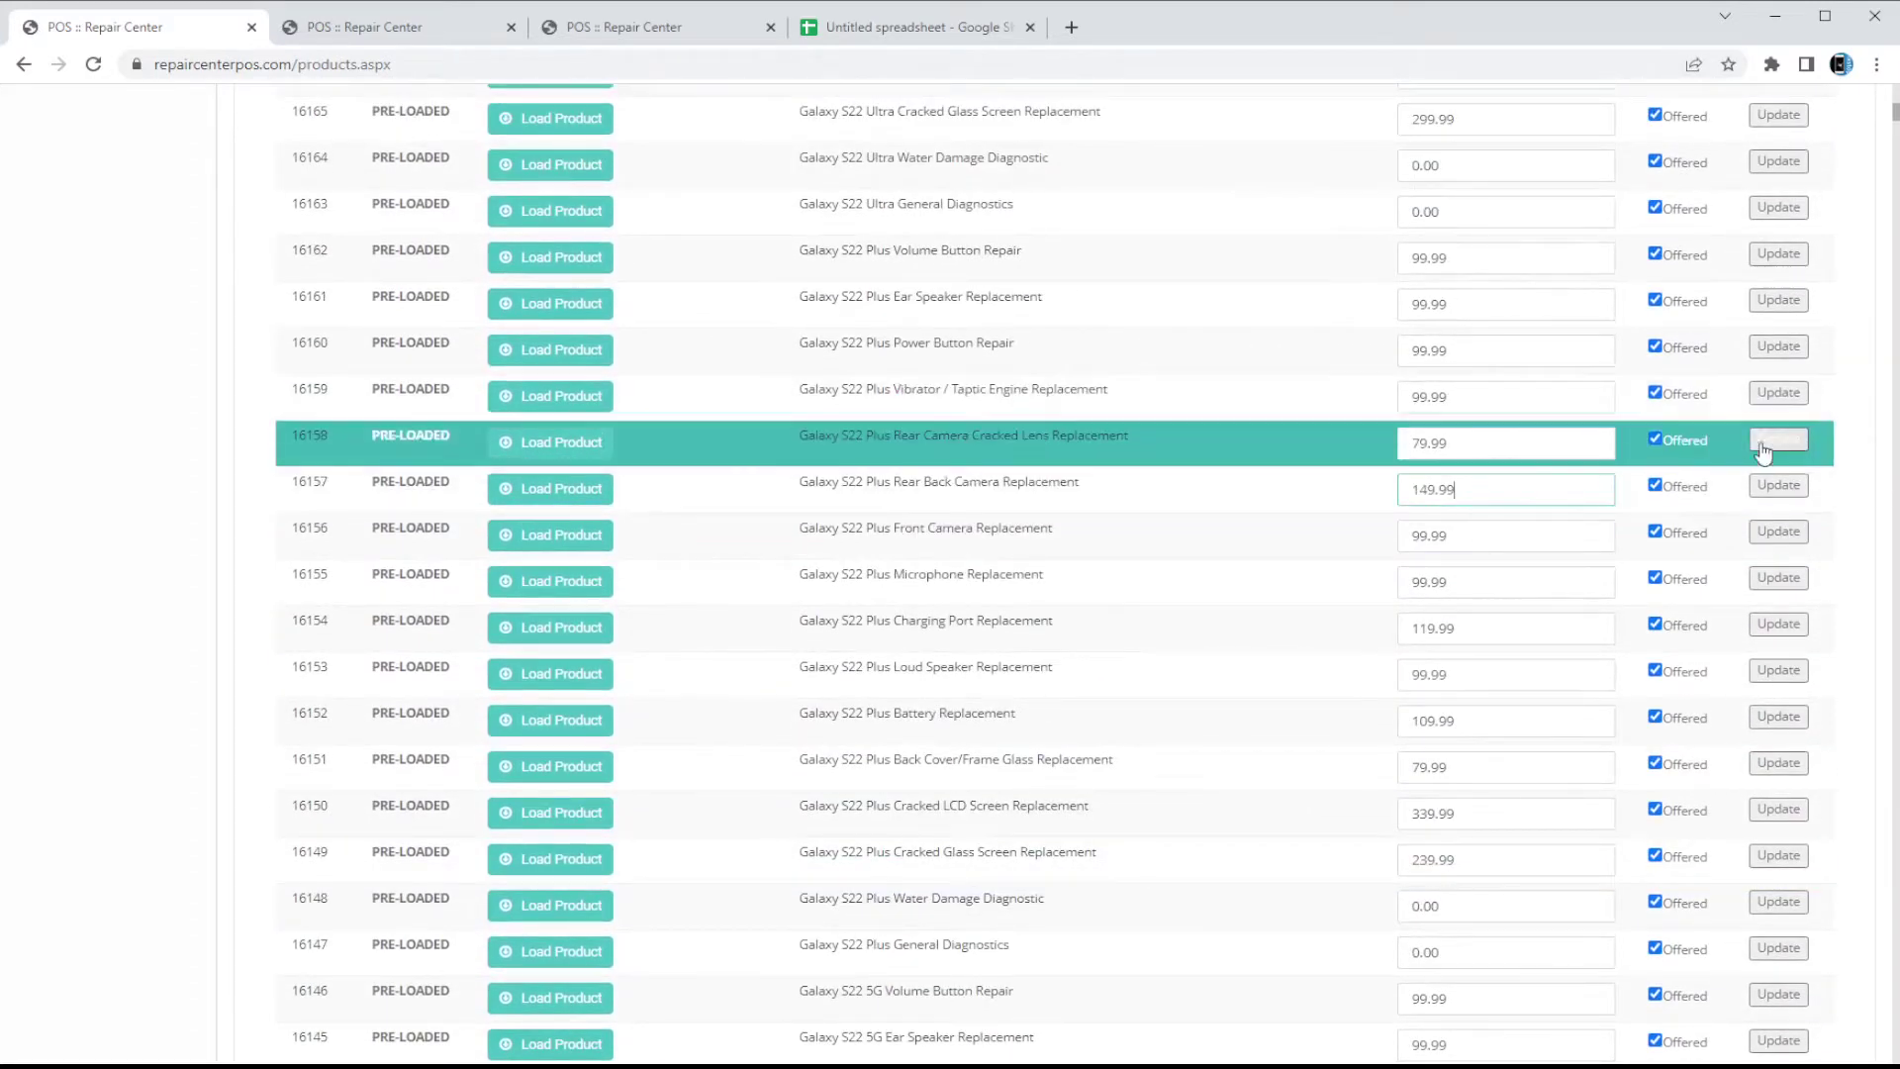
scroll(1897, 242, "down", 12)
scroll(1897, 242, "down", 15)
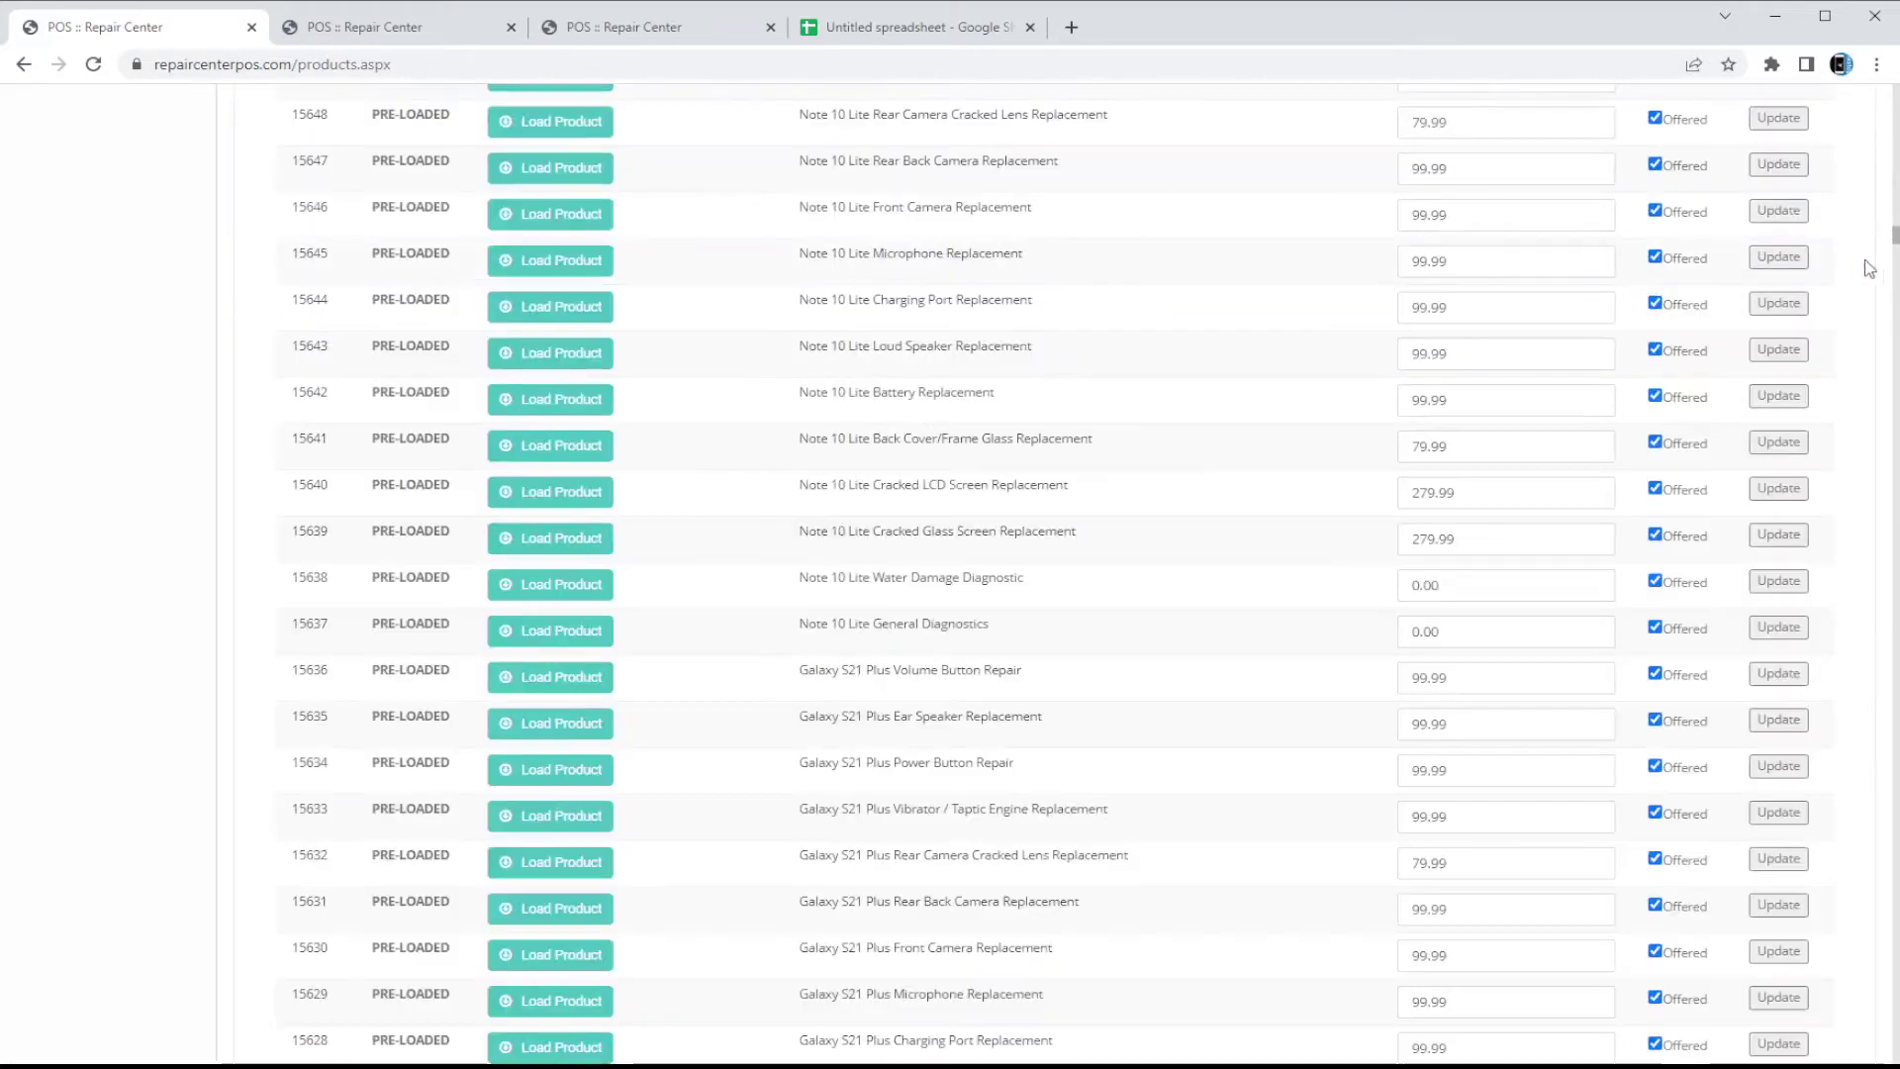
scroll(1894, 238, "down", 20)
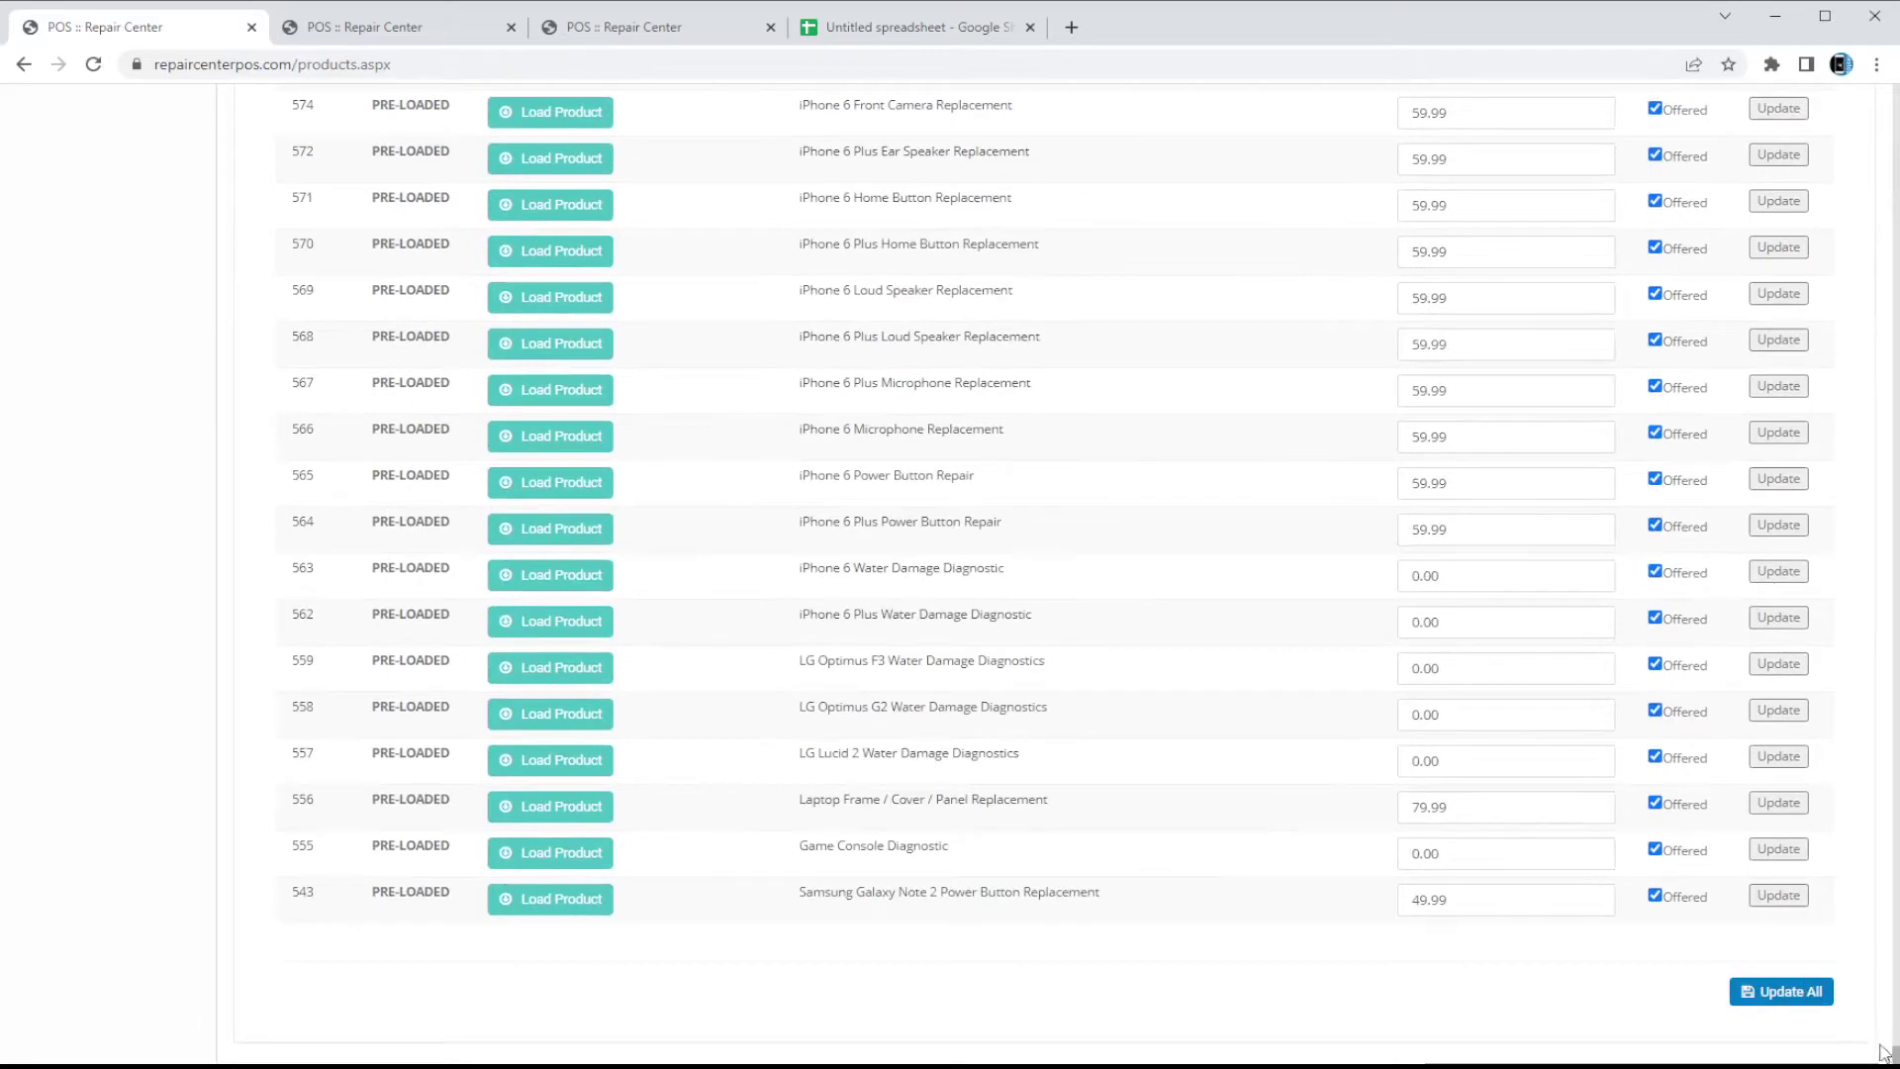
left_click_drag(1892, 1055, 1889, 81)
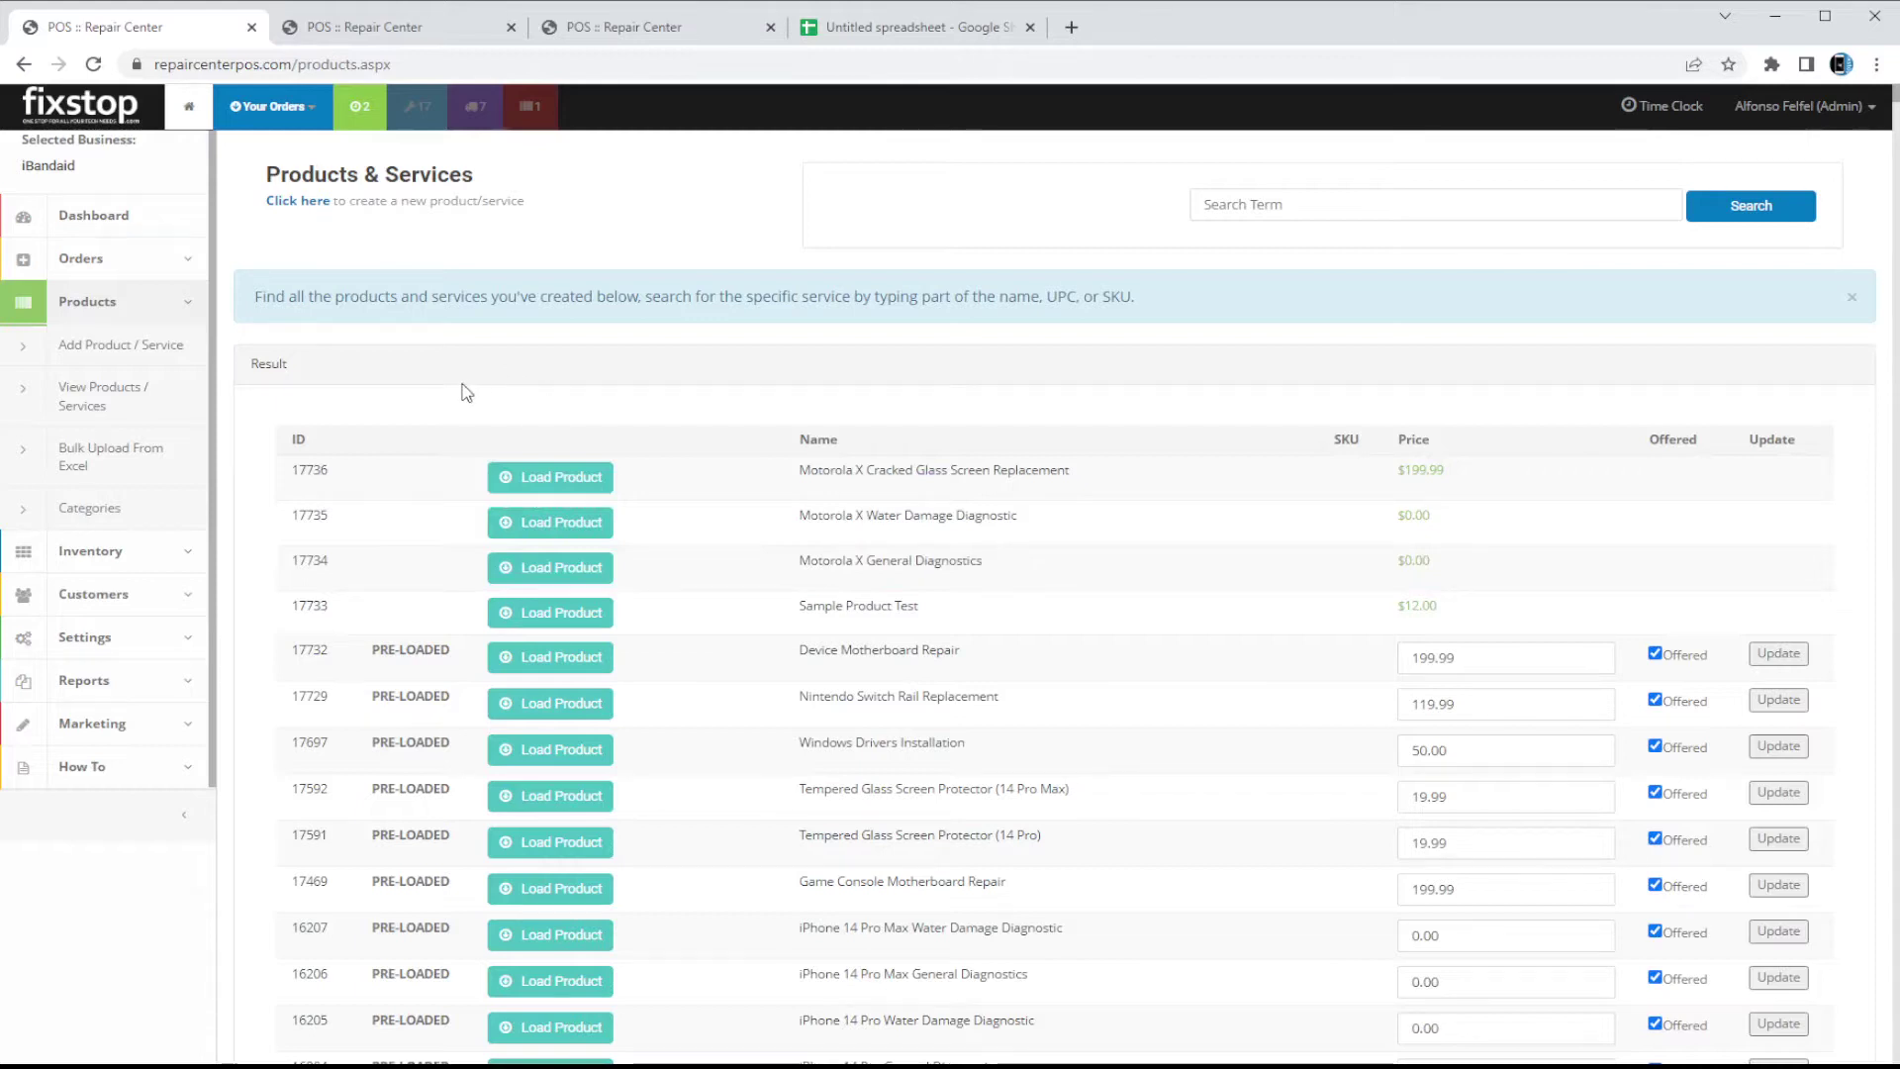
Start a new product or service and title it "iPhone X & XS Special Combo (Screen & Battery)".
left_click(96, 360)
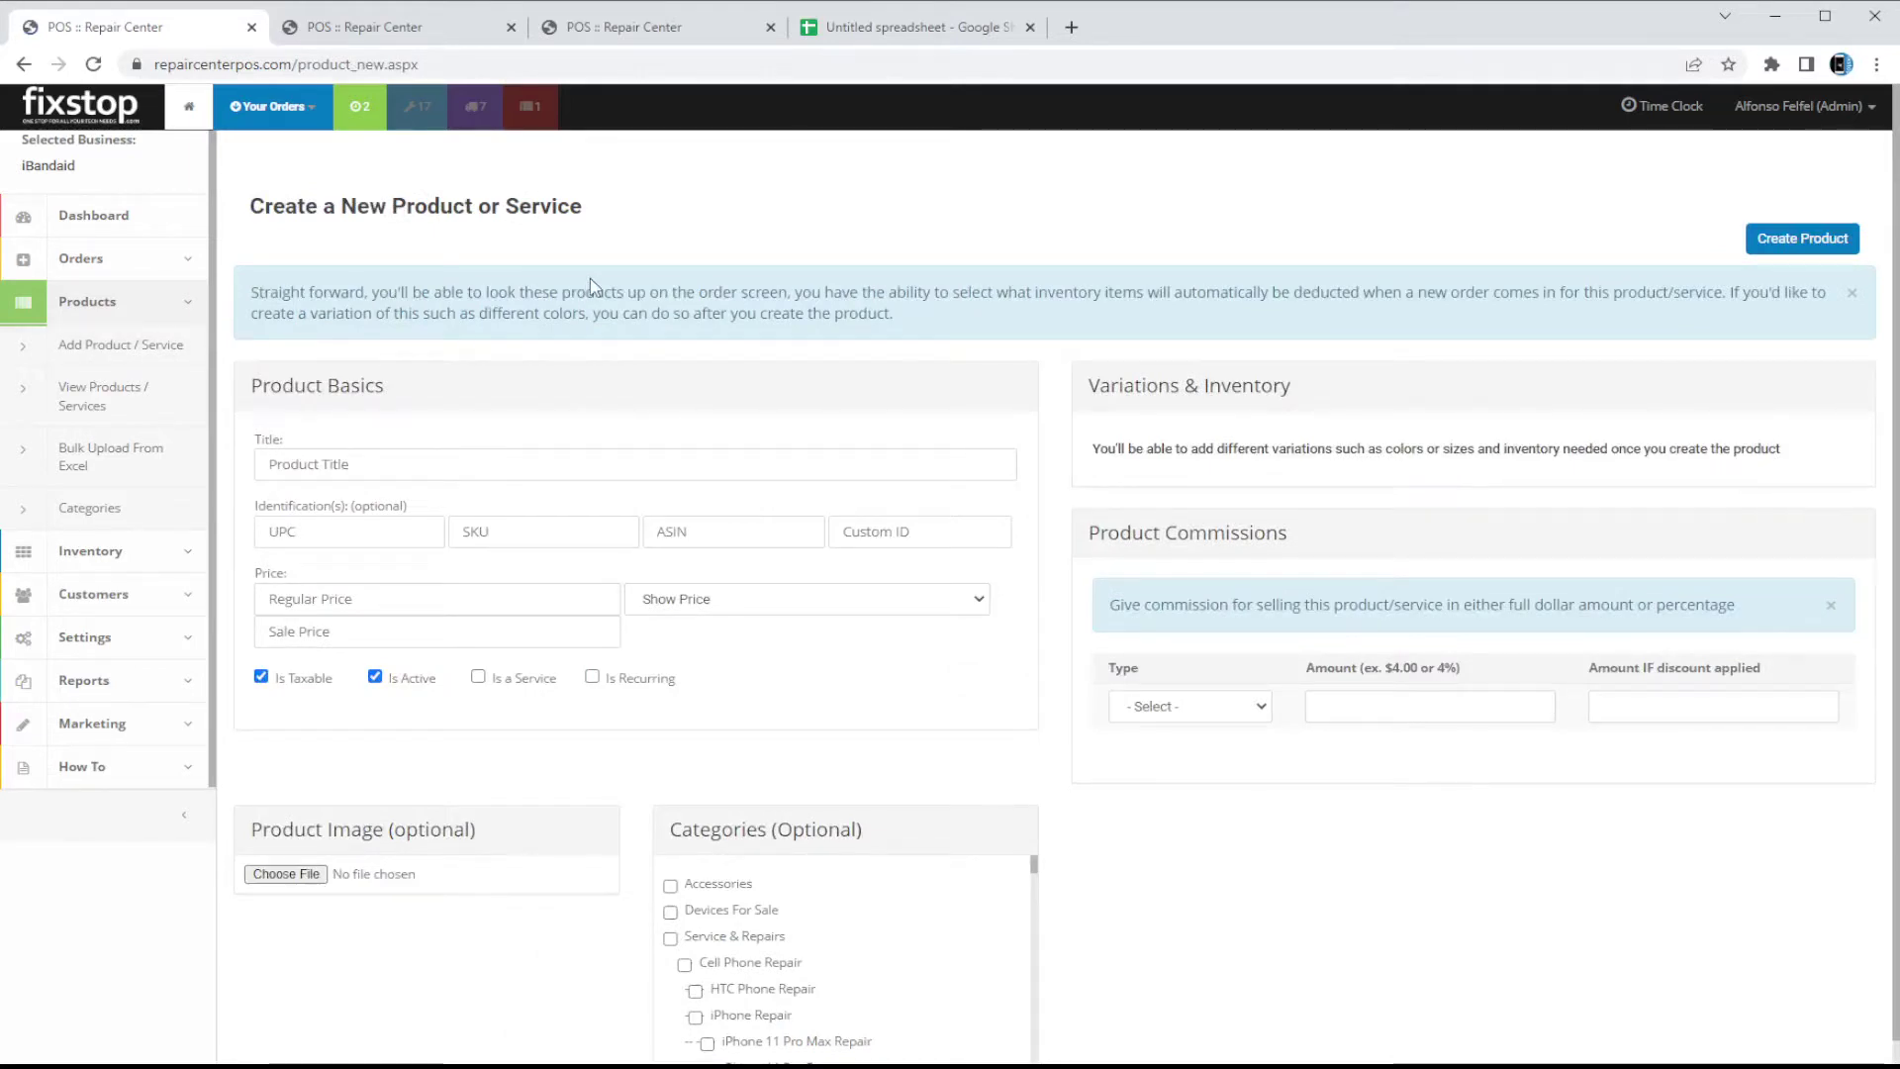
left_click(507, 472)
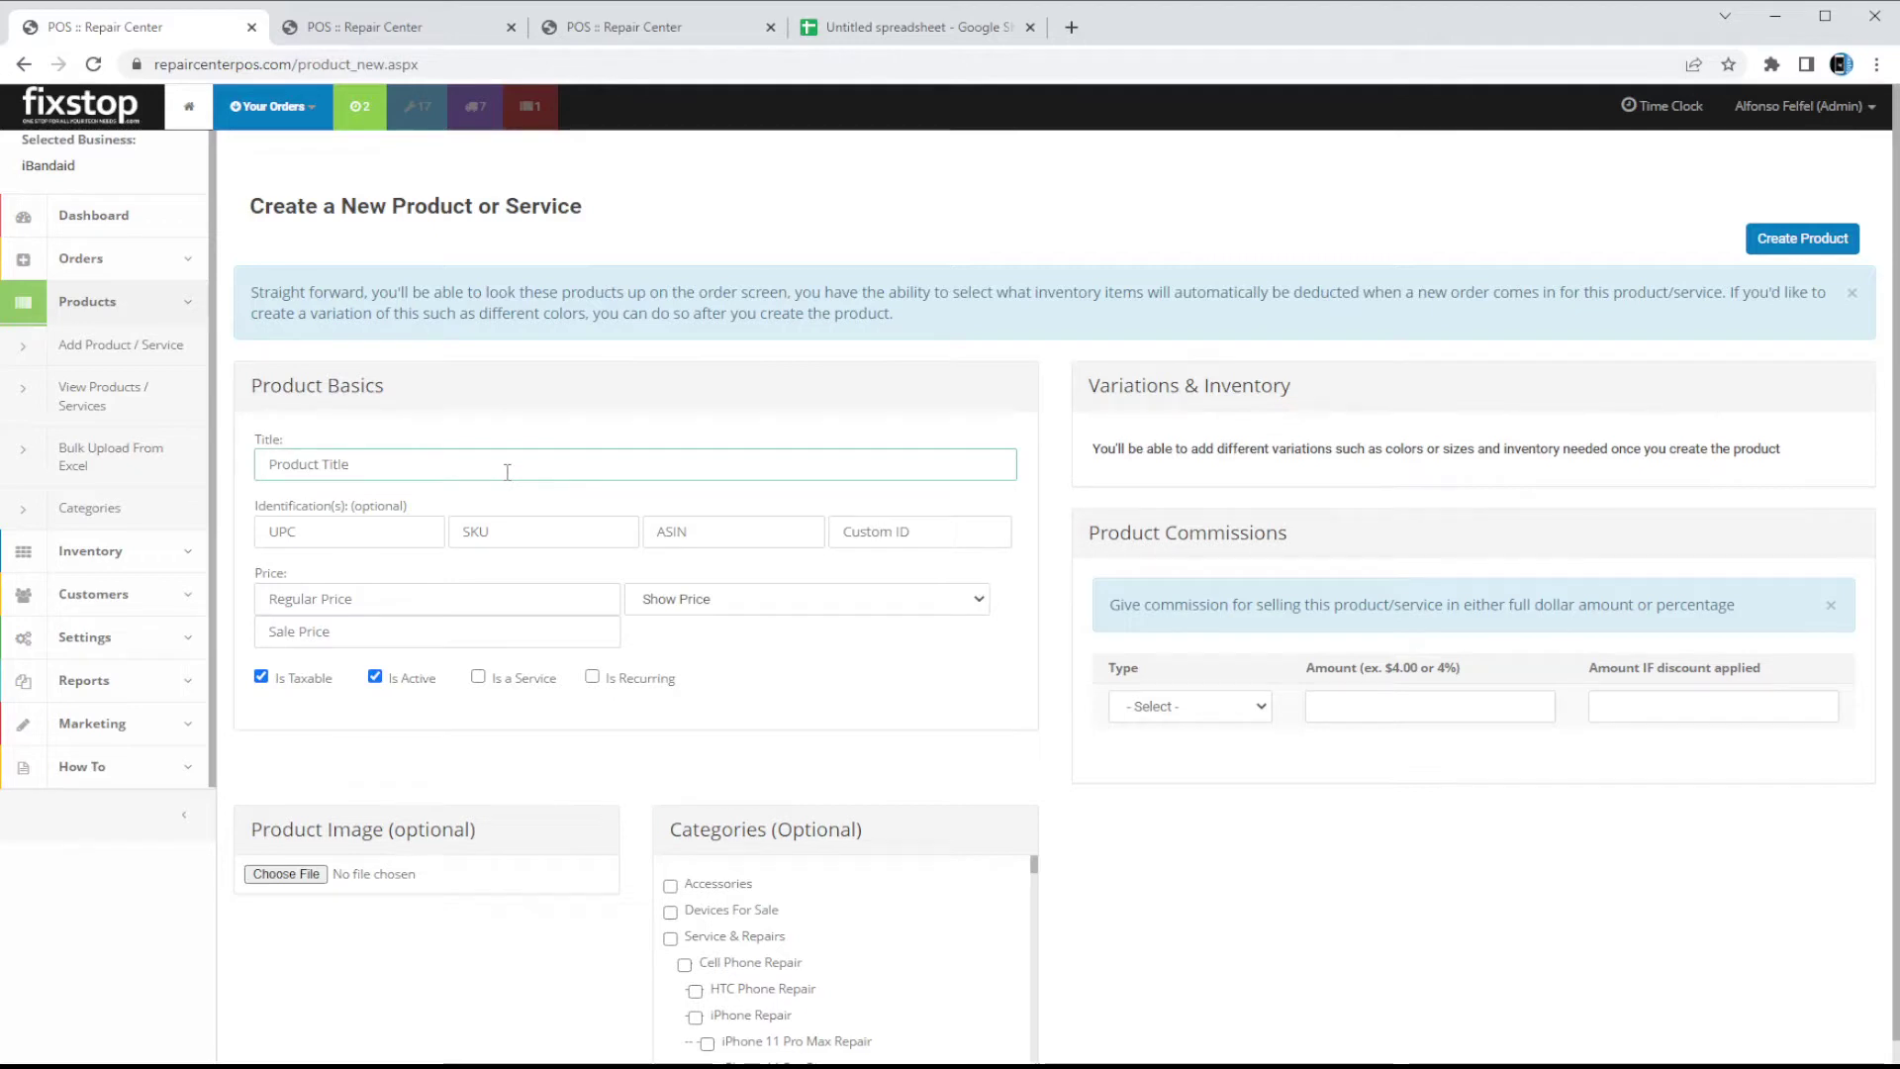
type("I")
key("BackSpace")
type("Ie X")
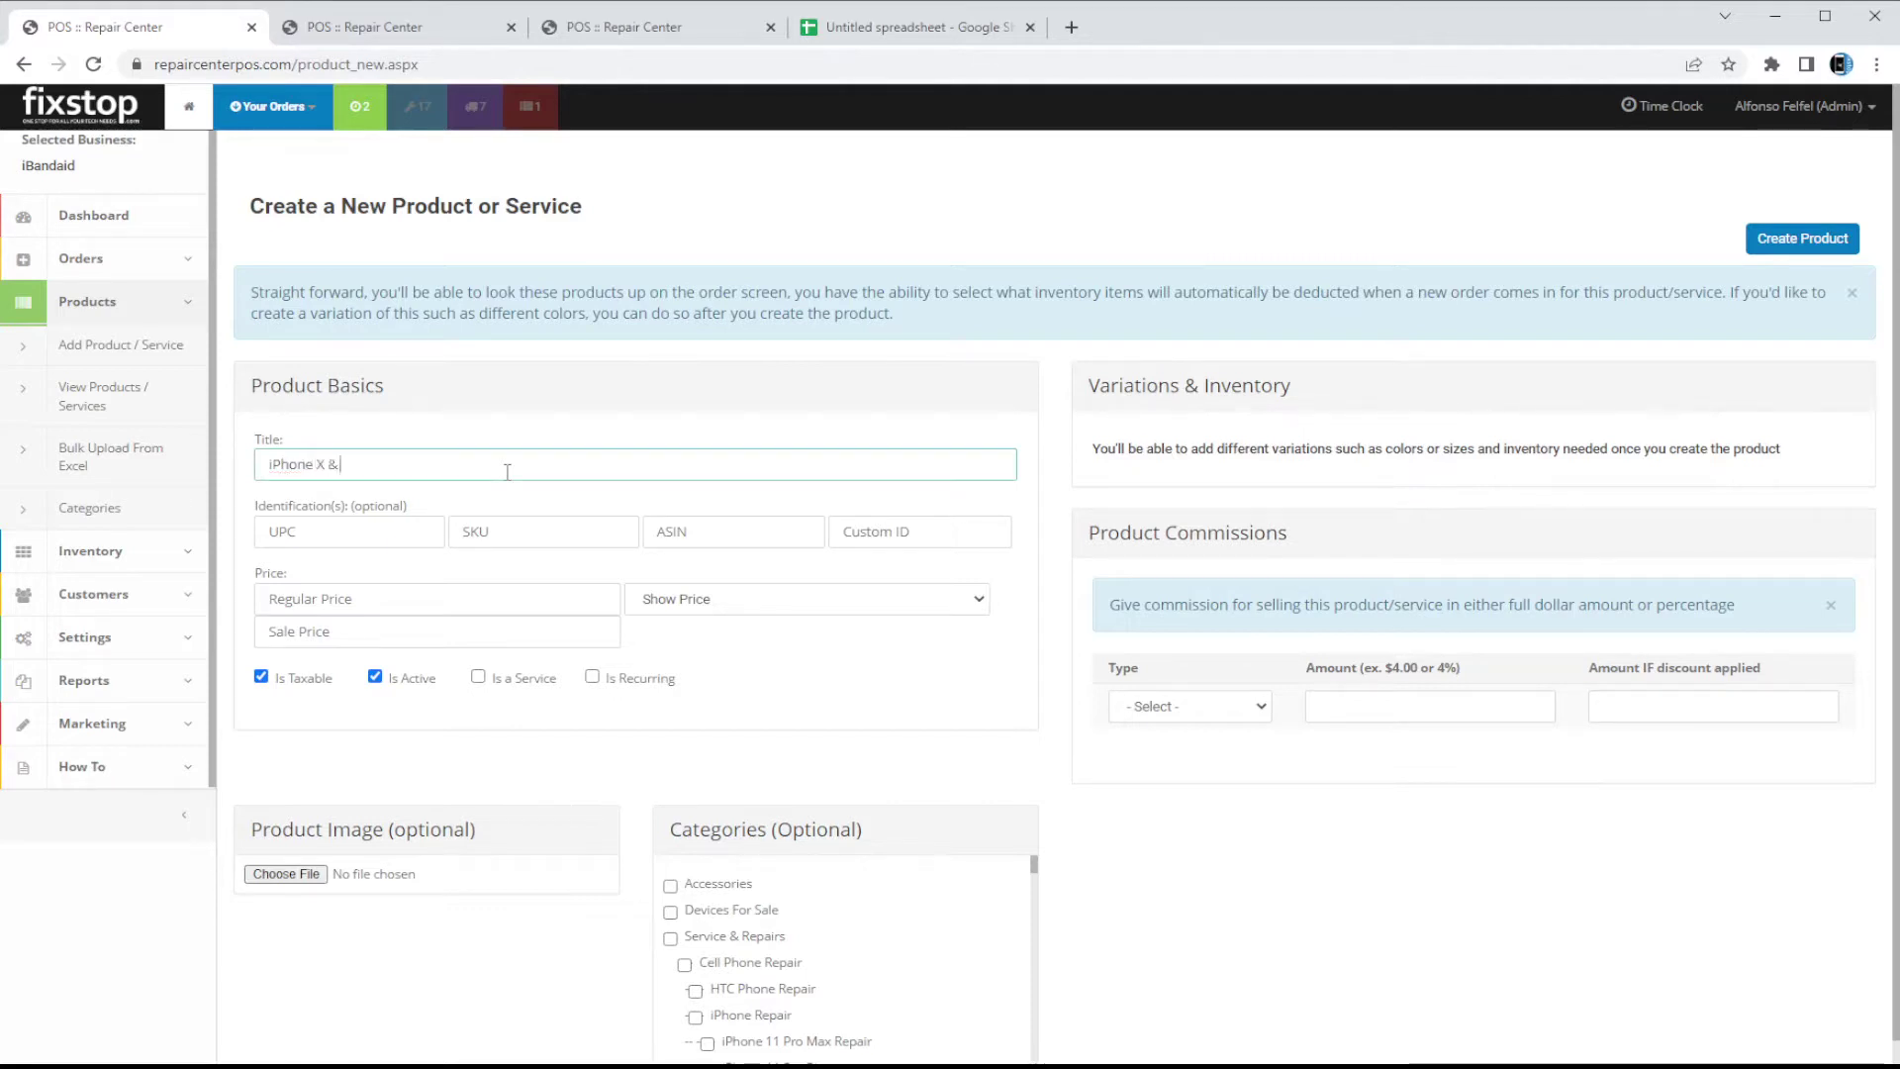
type(" & x")
key("BackSpace")
type("X")
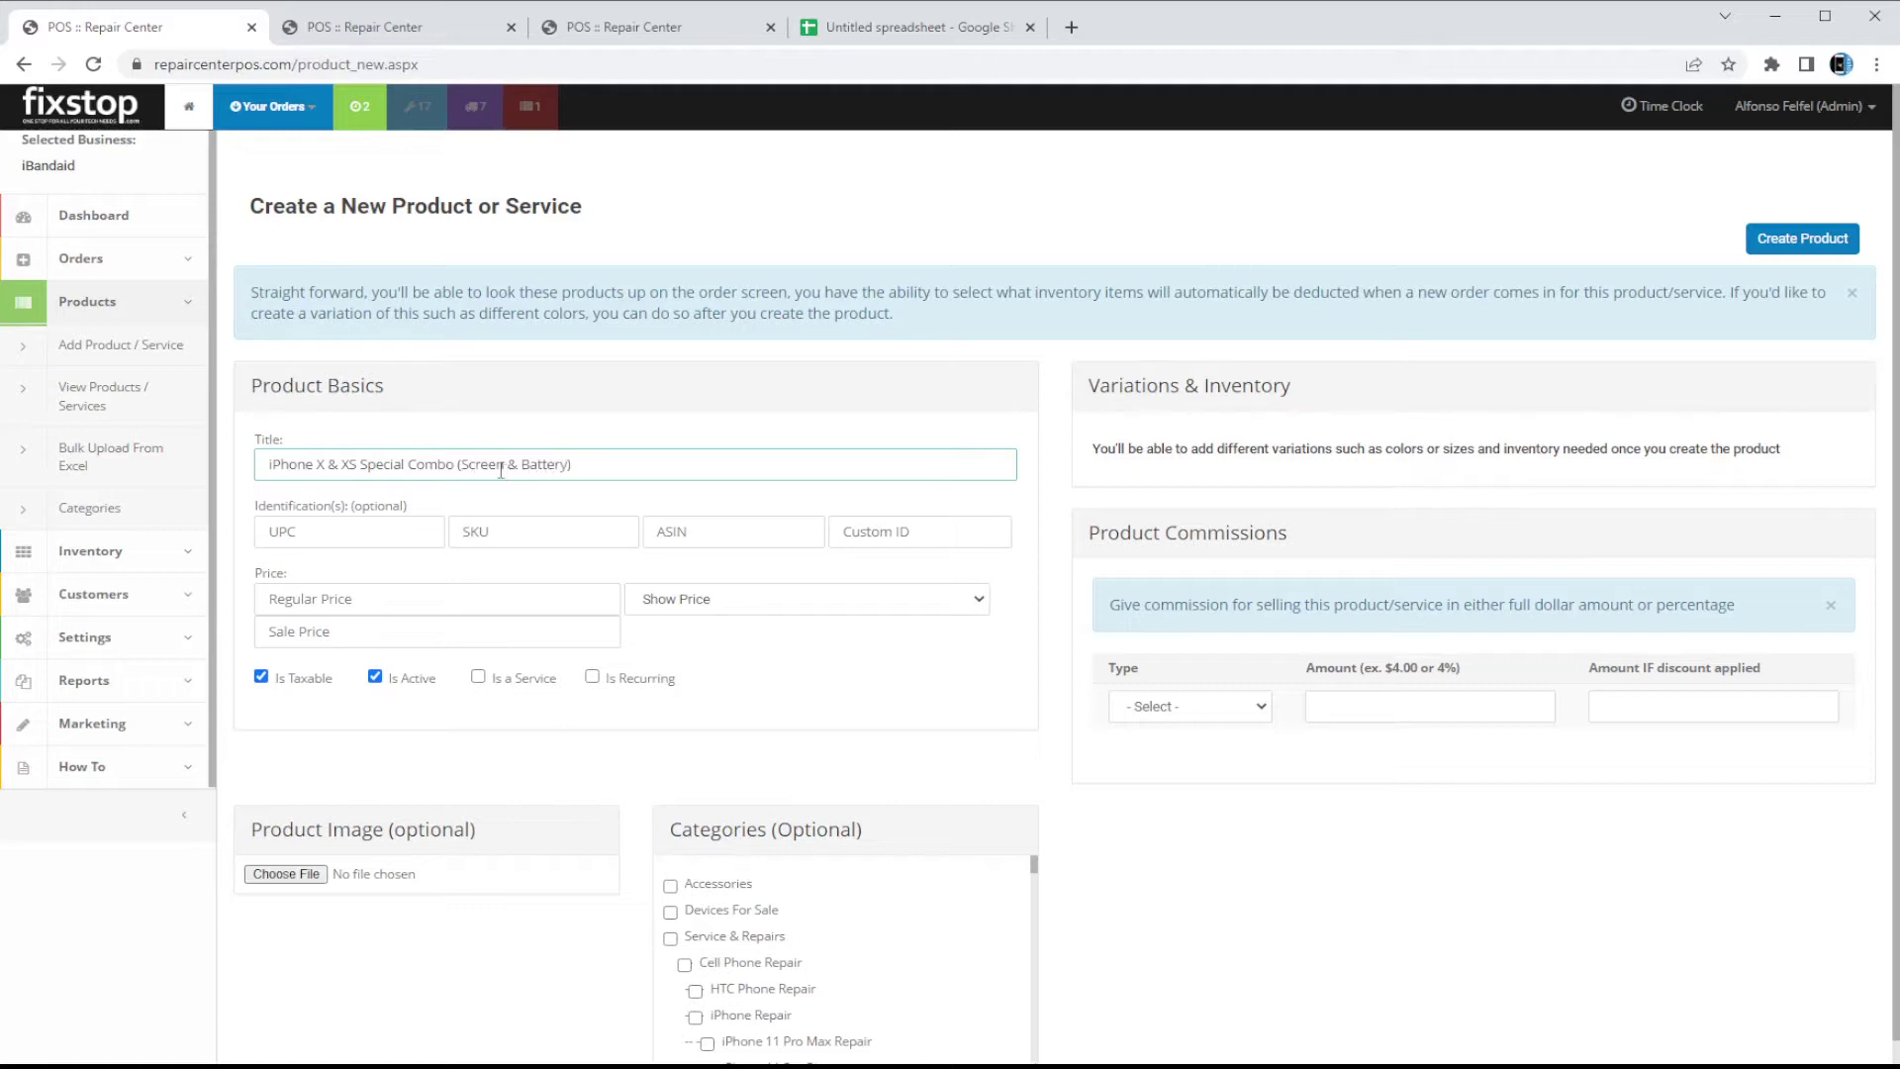
Set the combo's regular price to 199.99 and mark it as a service.
left_click(405, 599)
type("199.99")
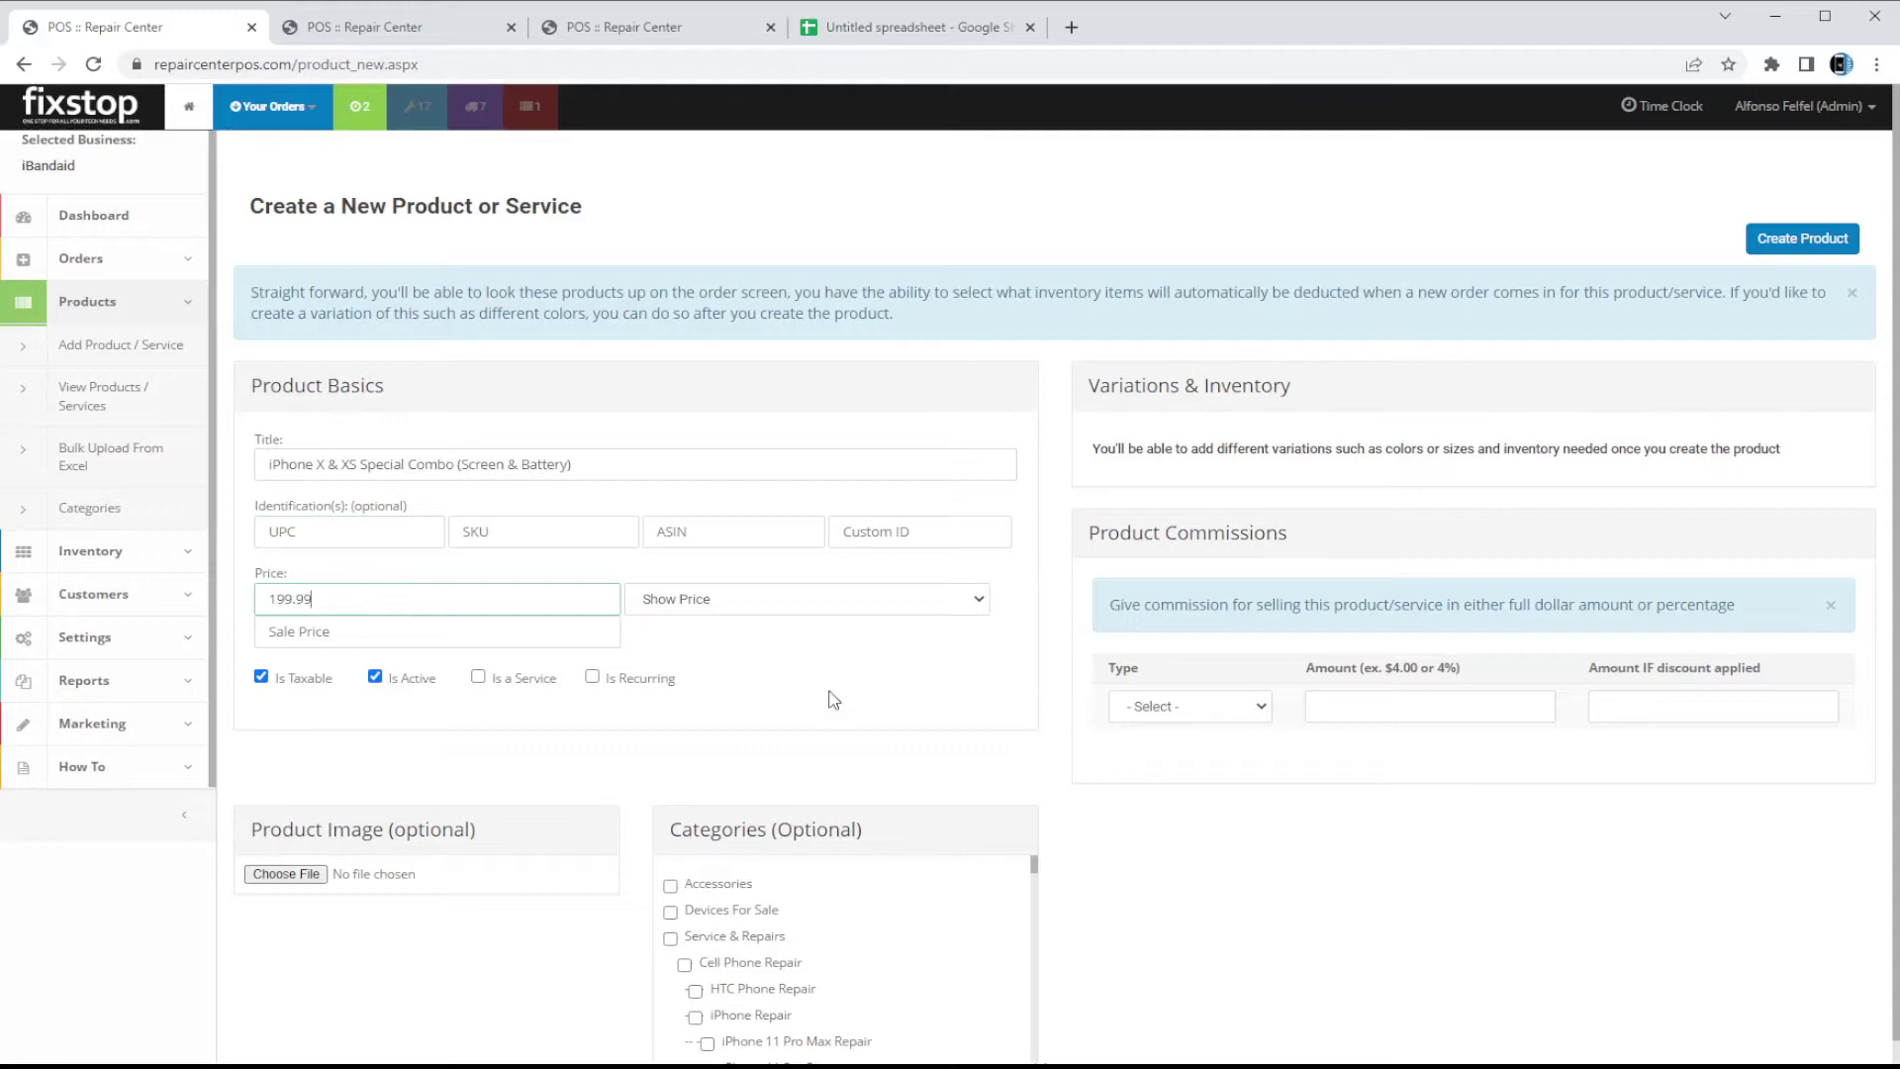
left_click(295, 733)
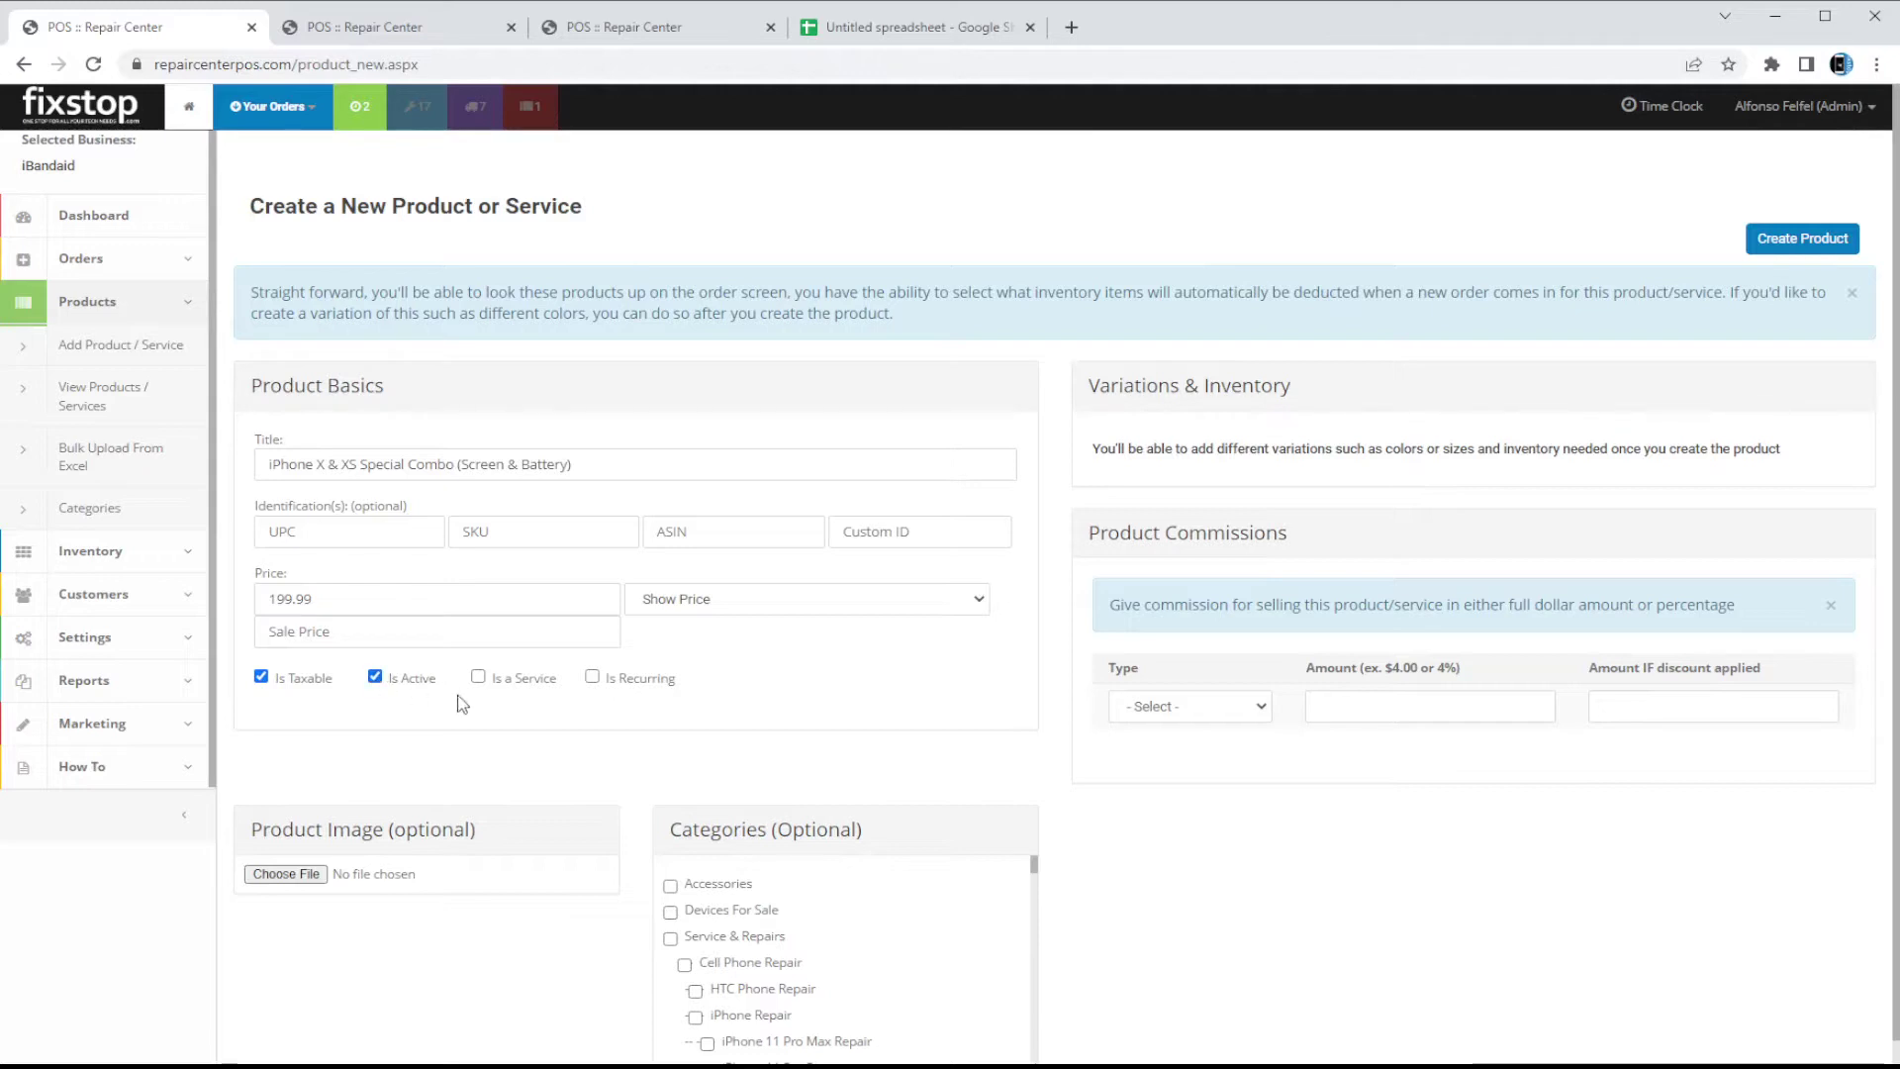
left_click(543, 683)
Compare the combo's service option with the Status and Location fields of the Motorola X repair in the open order.
left_click(453, 27)
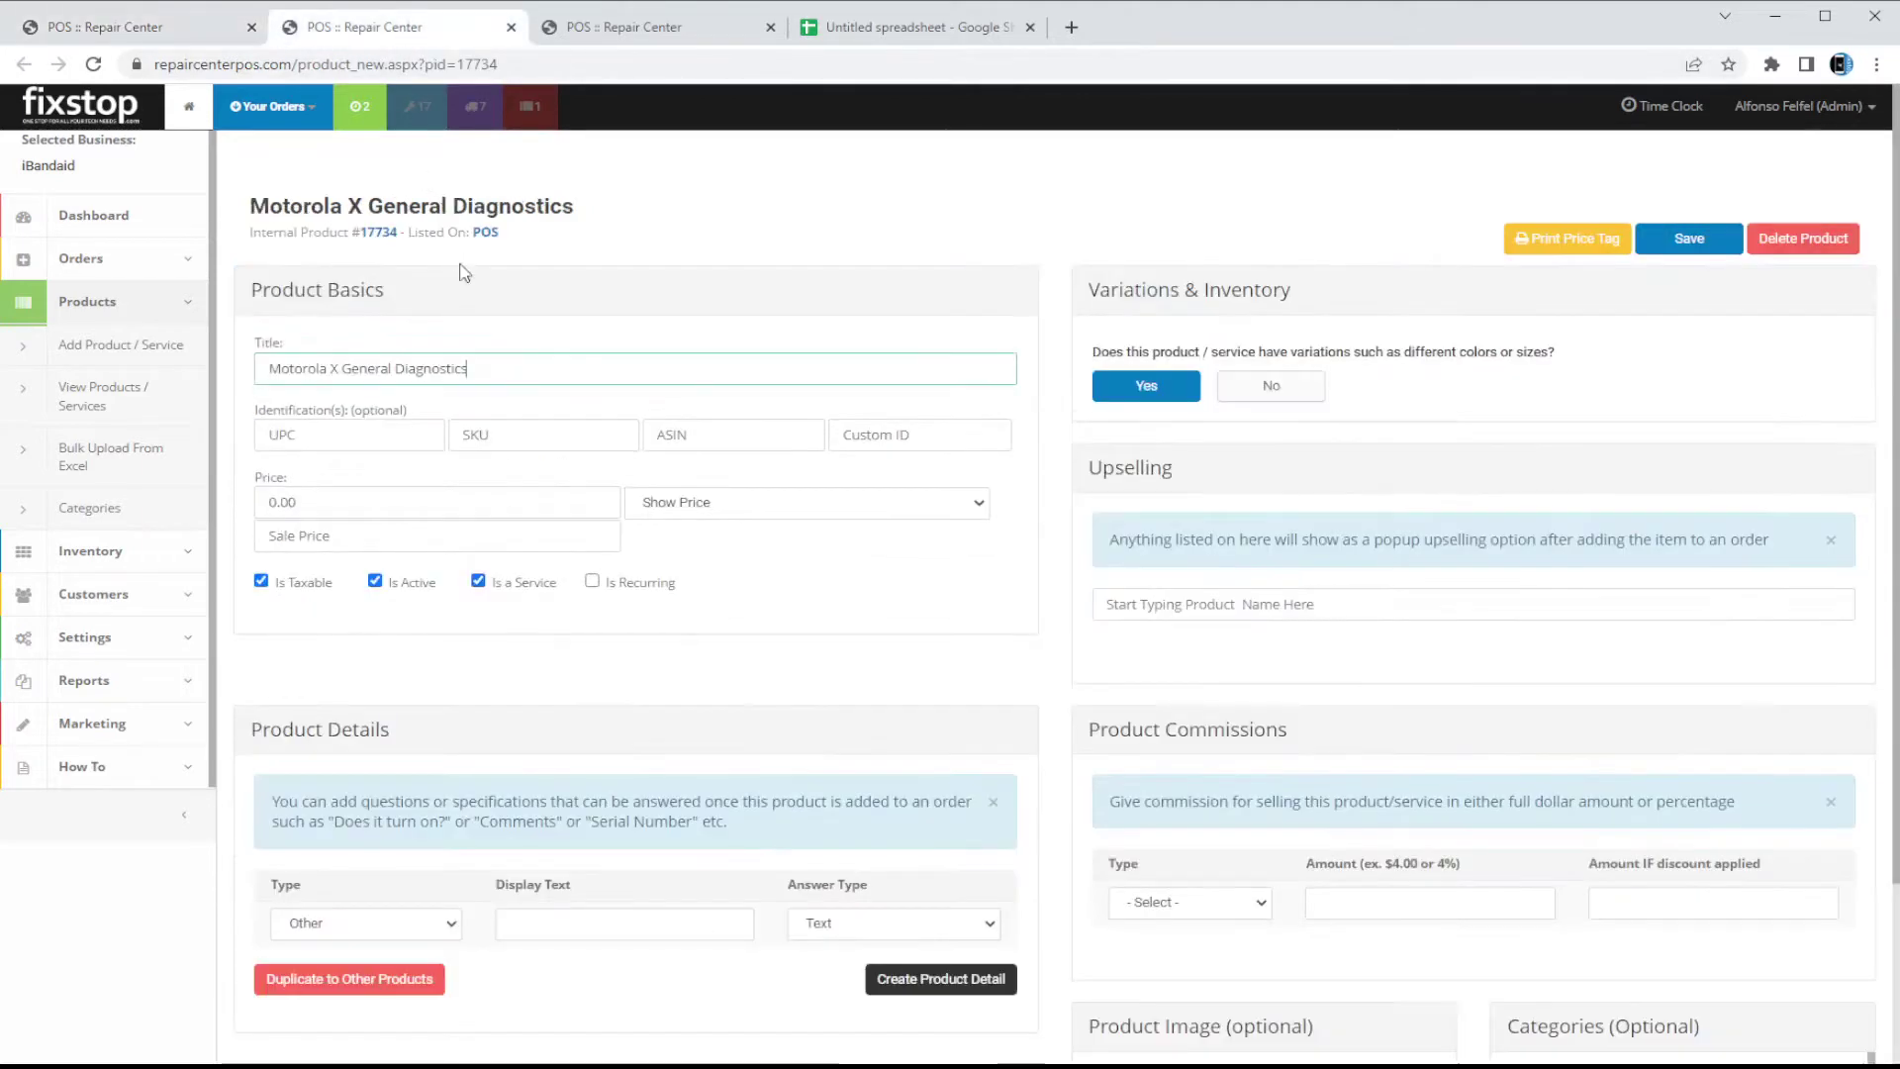
left_click(593, 26)
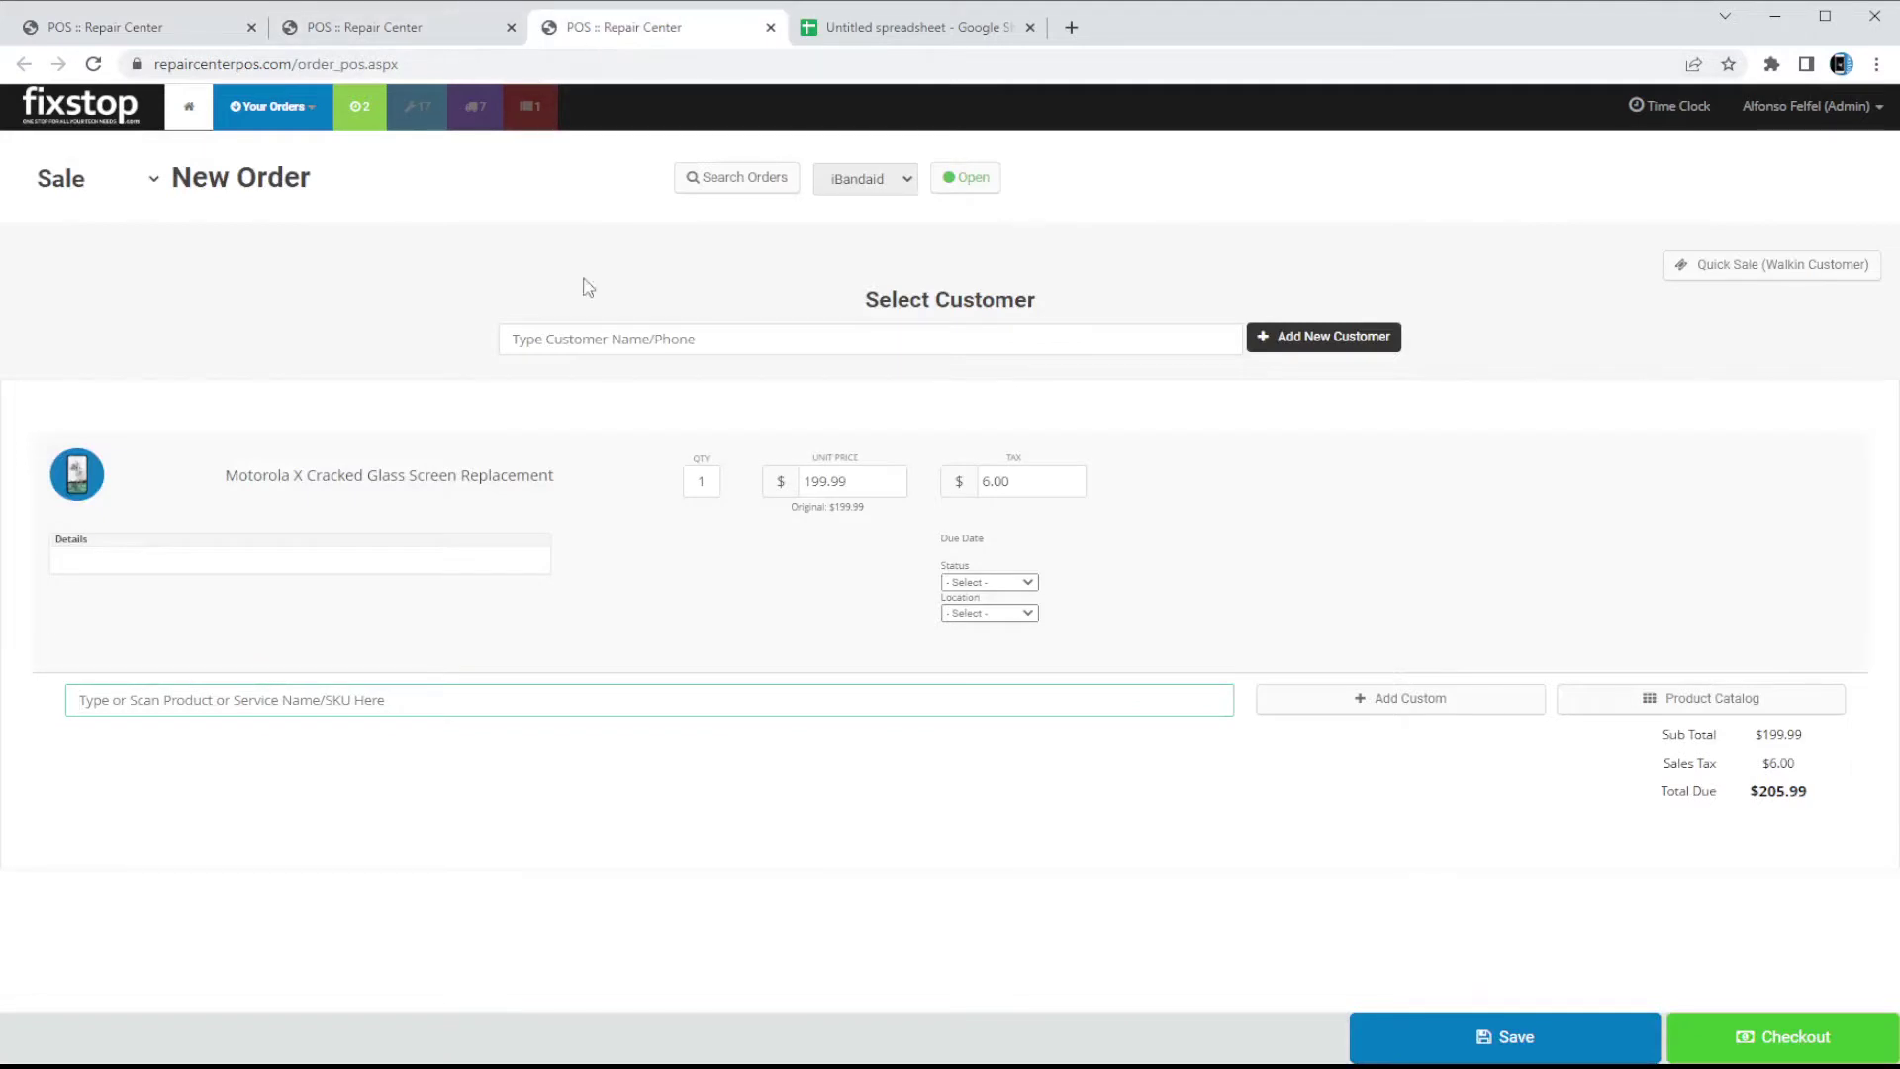
left_click(980, 582)
left_click(1011, 578)
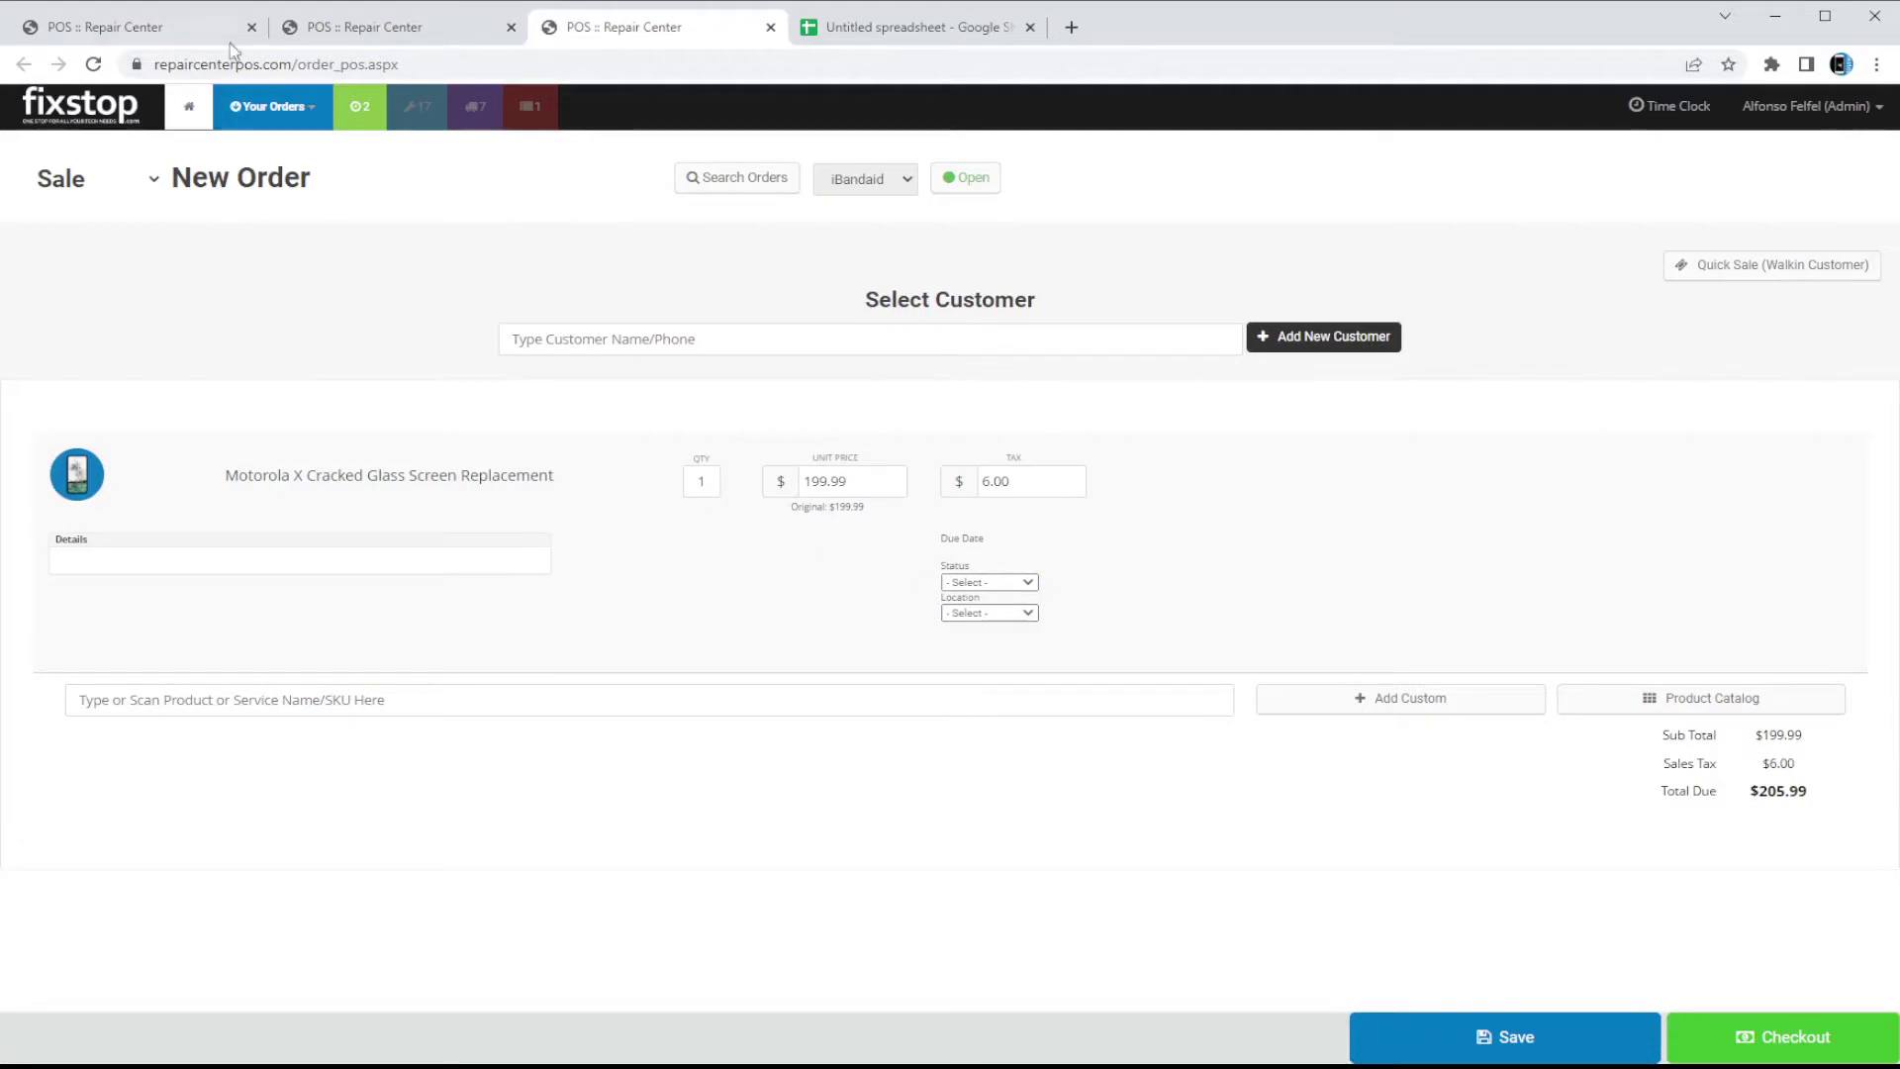
left_click(176, 34)
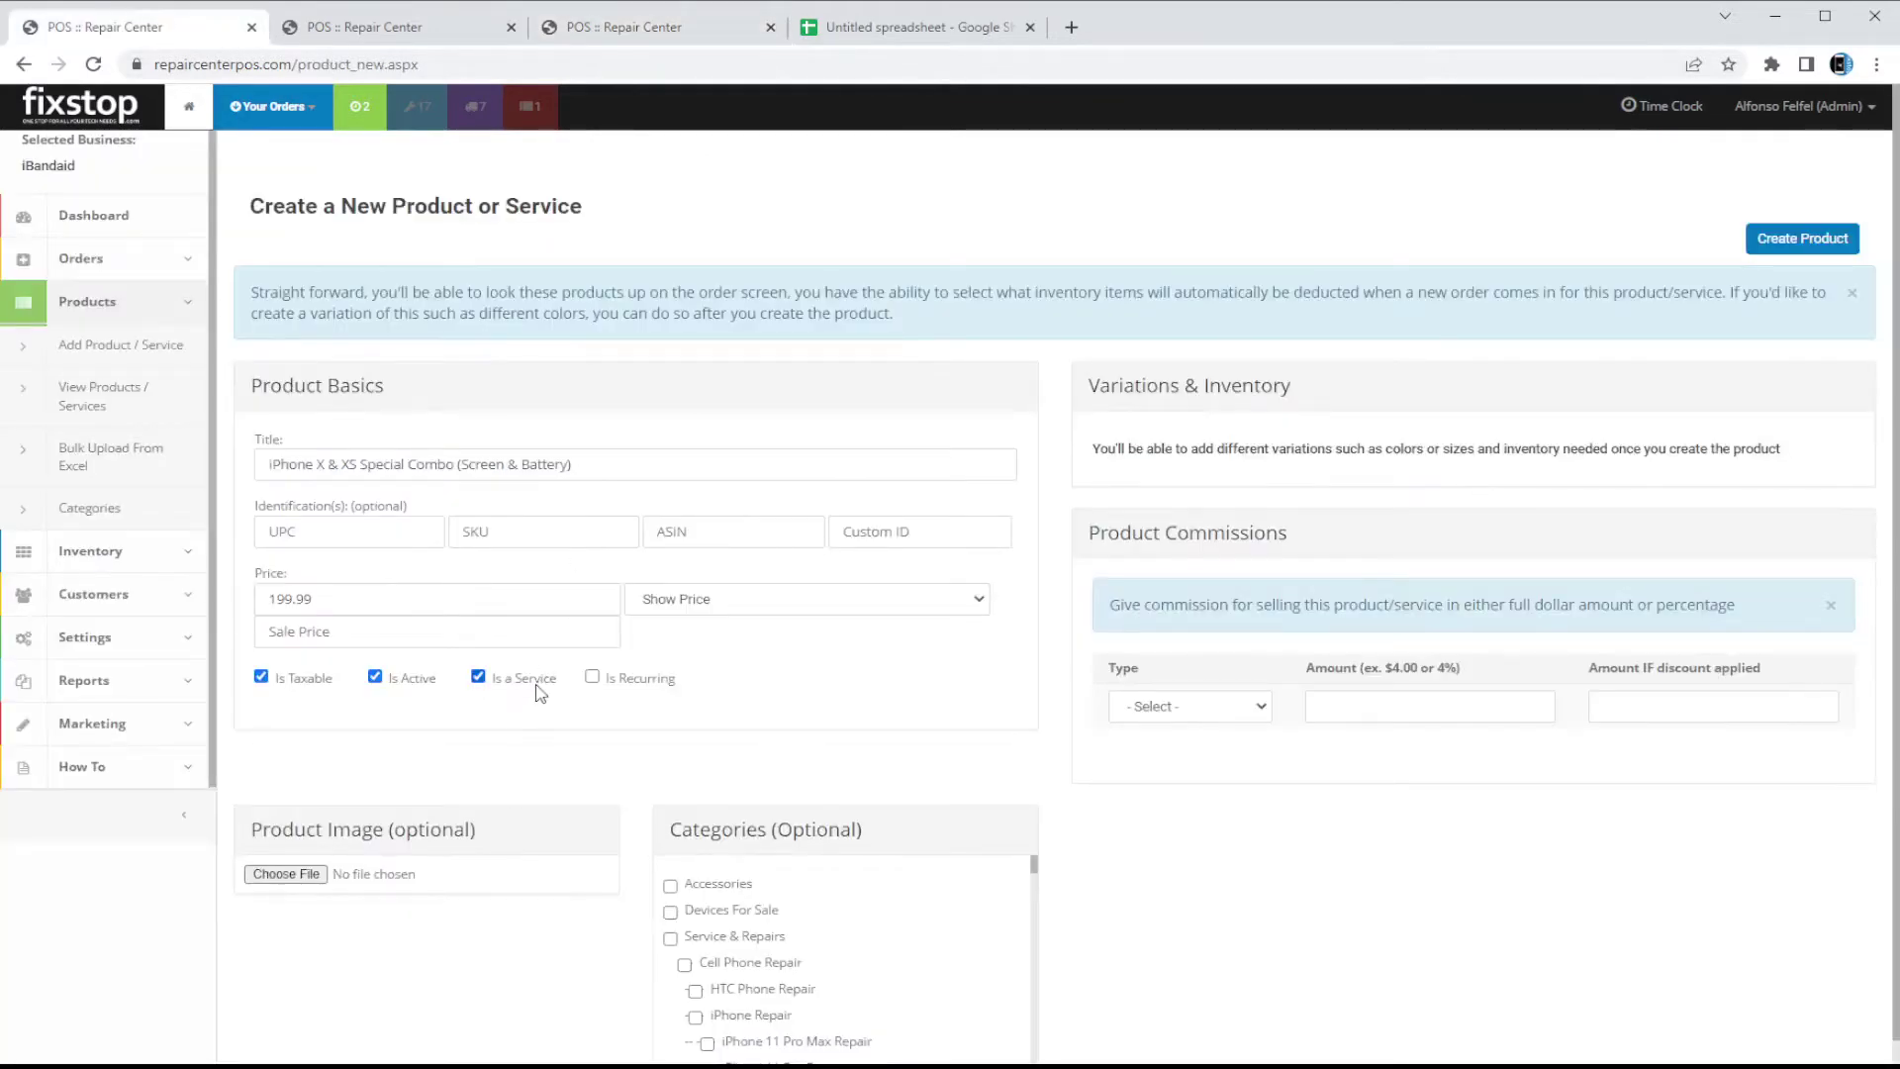
left_click(618, 30)
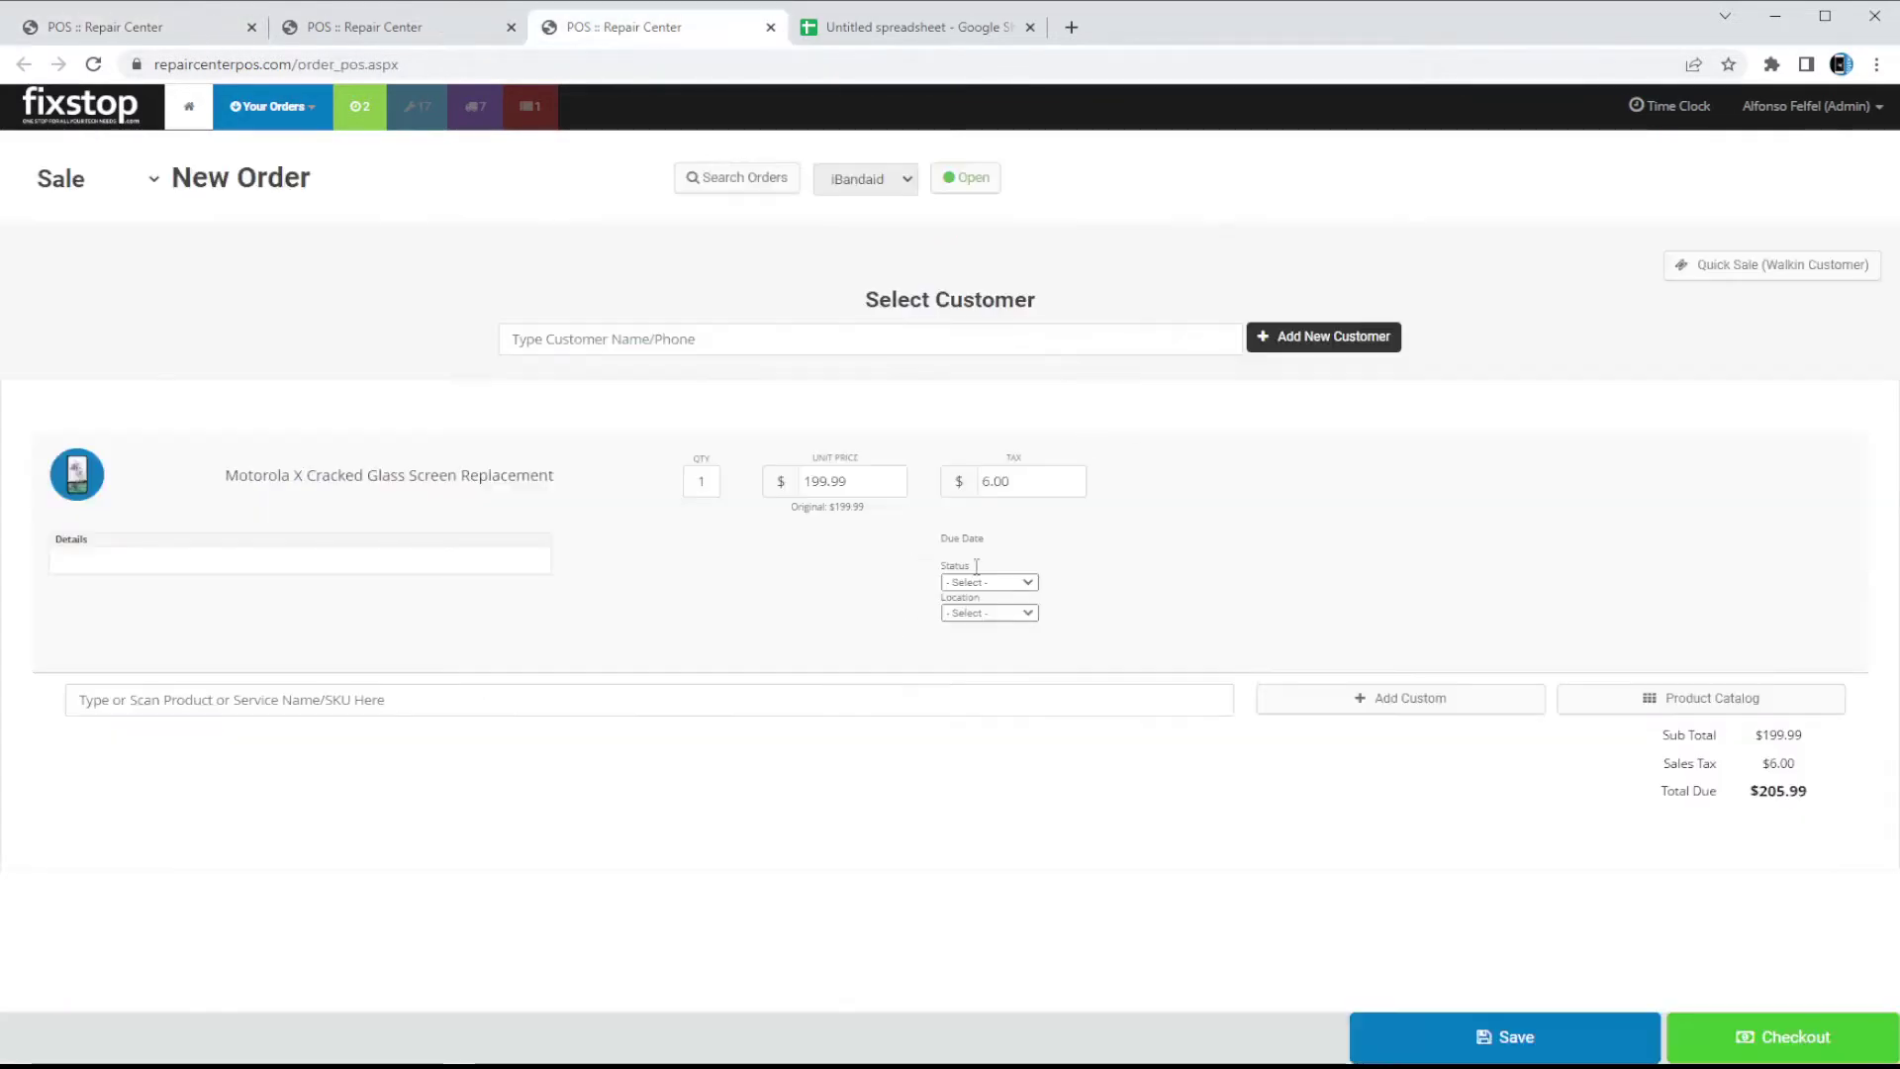
left_click(151, 30)
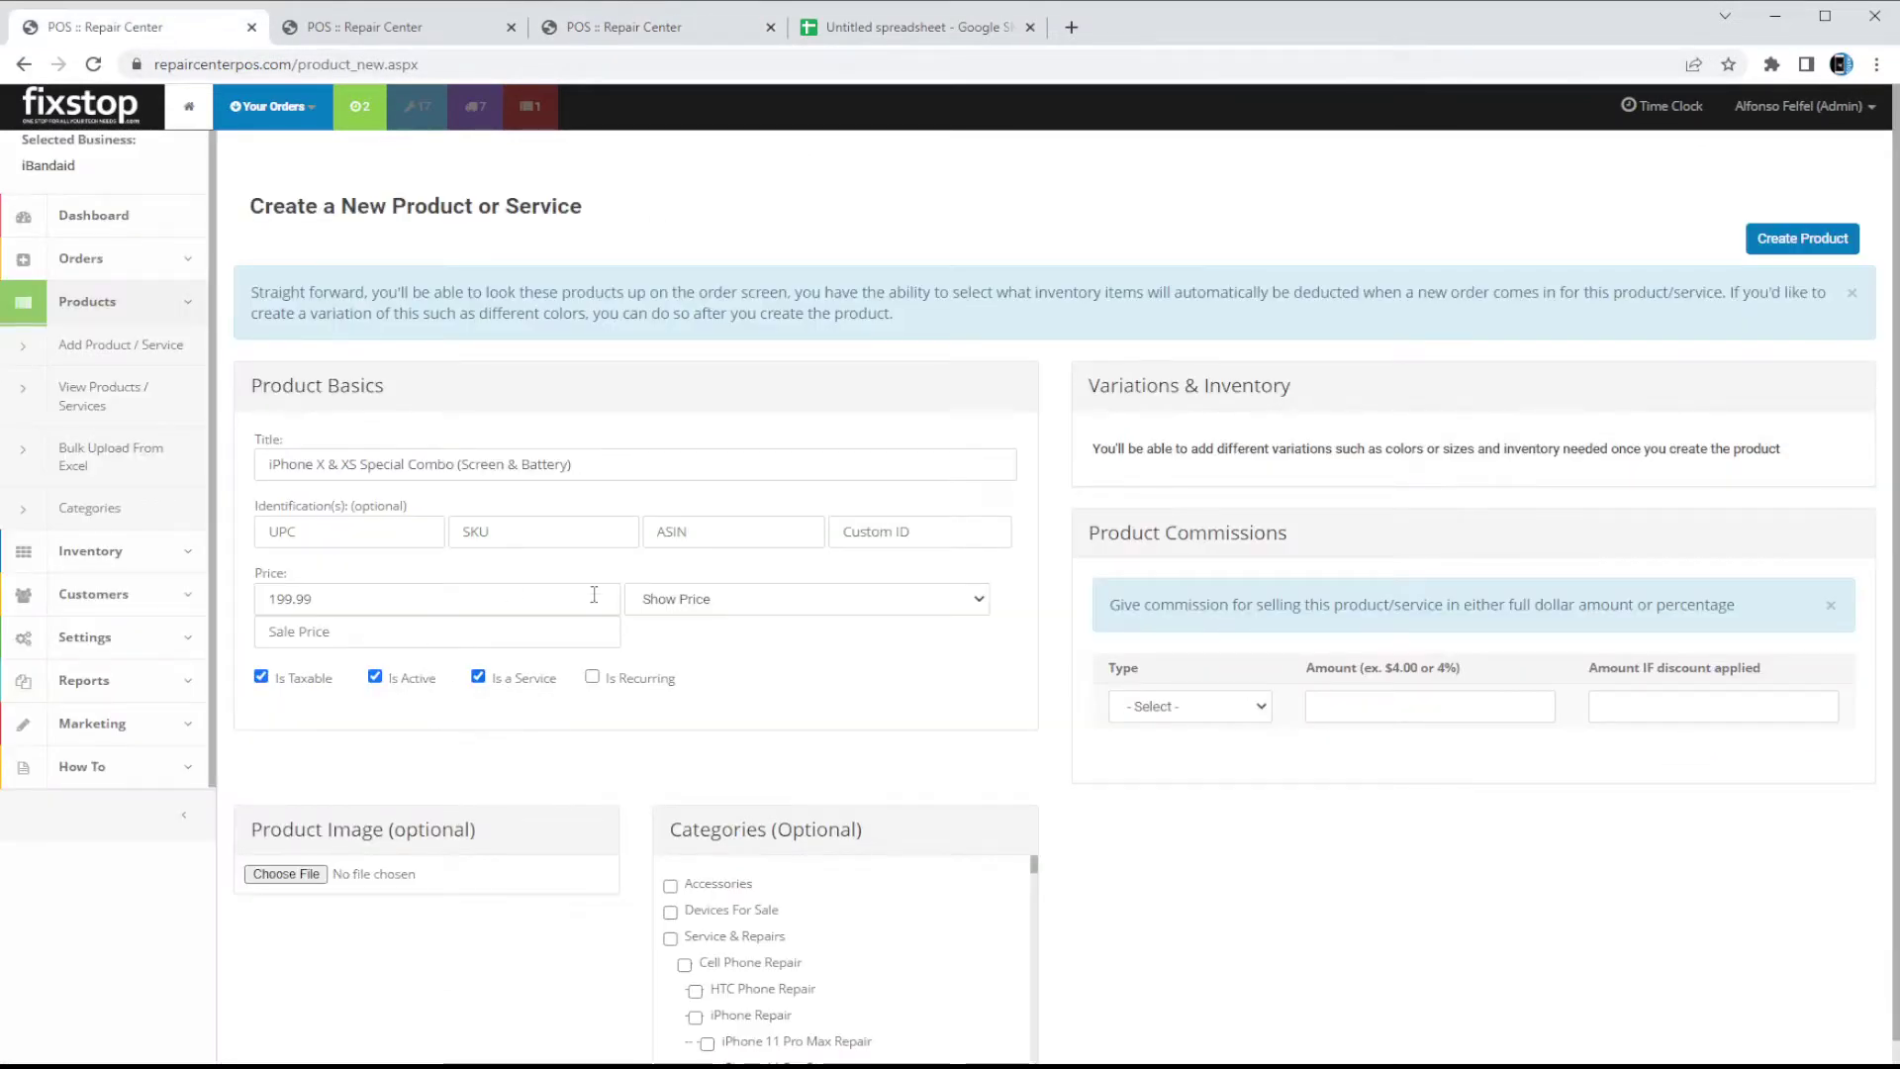
left_click(634, 28)
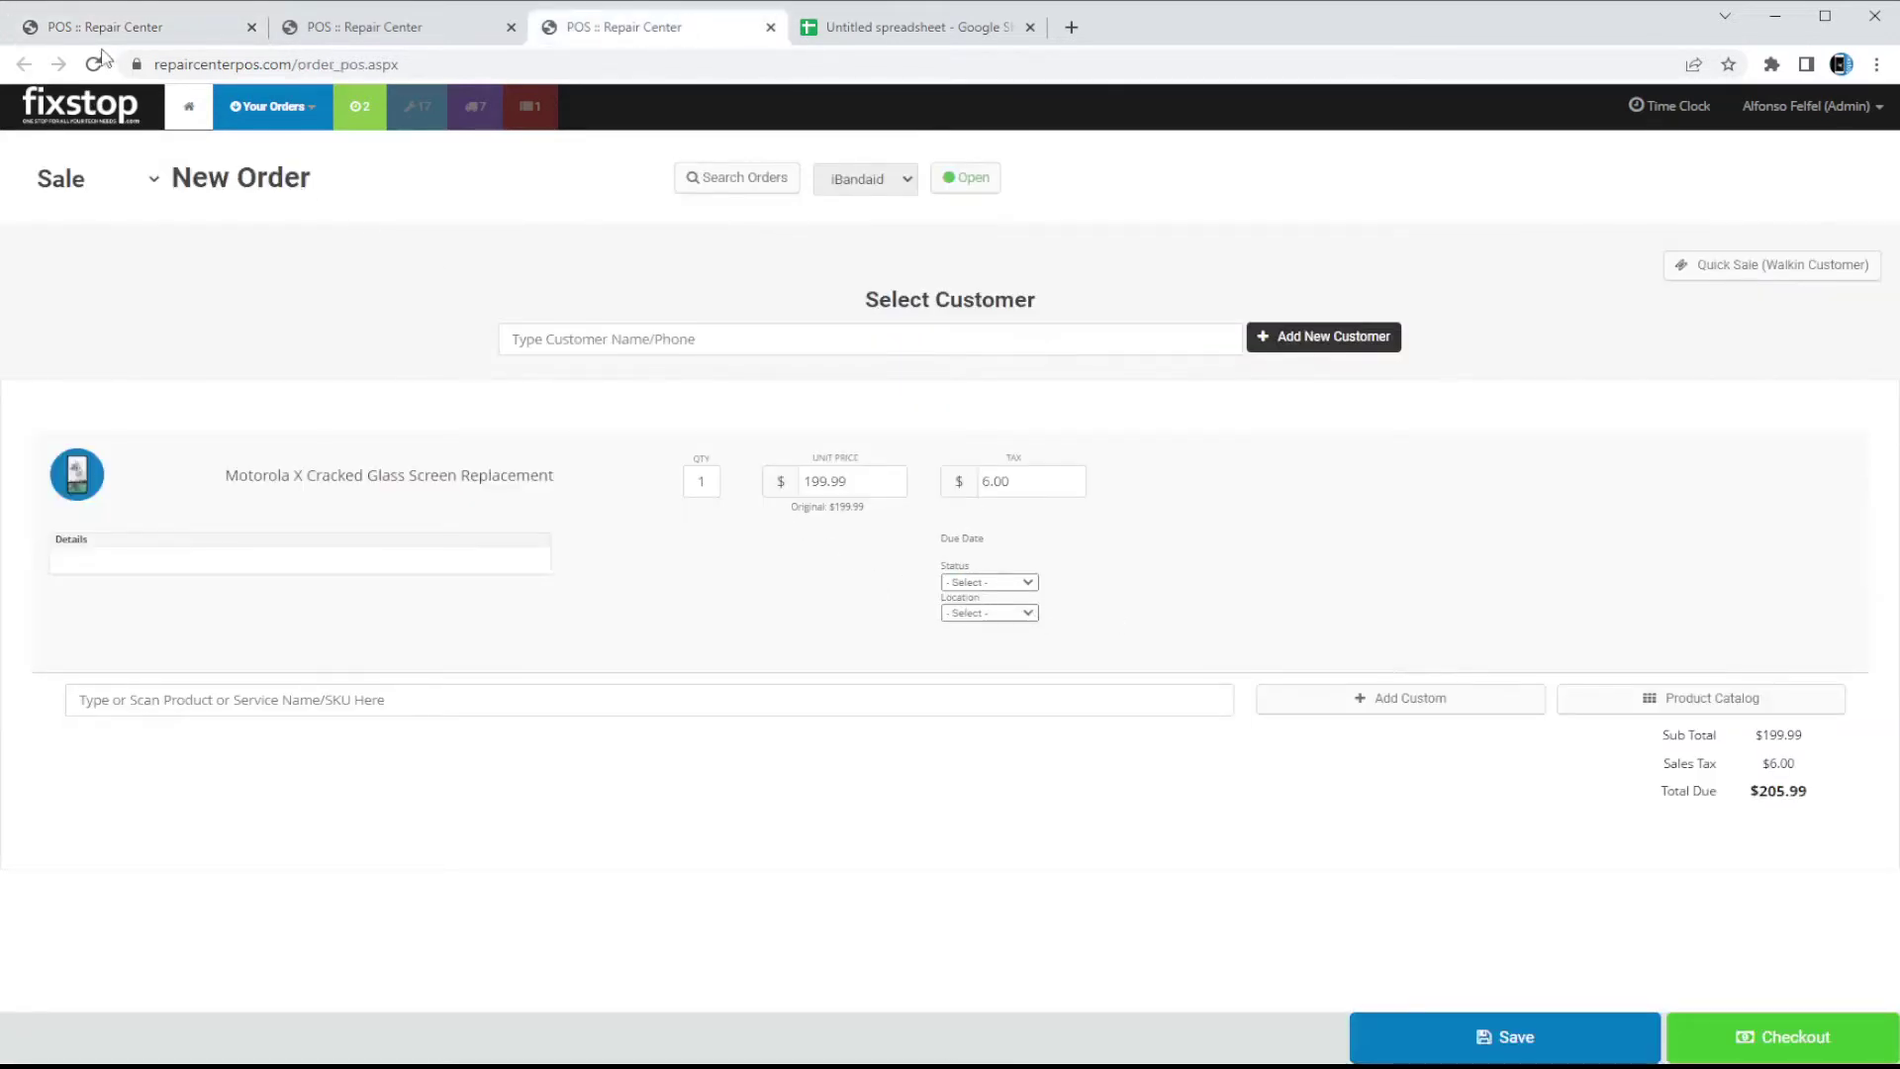
left_click(134, 35)
left_click_drag(621, 462, 279, 436)
left_click(509, 411)
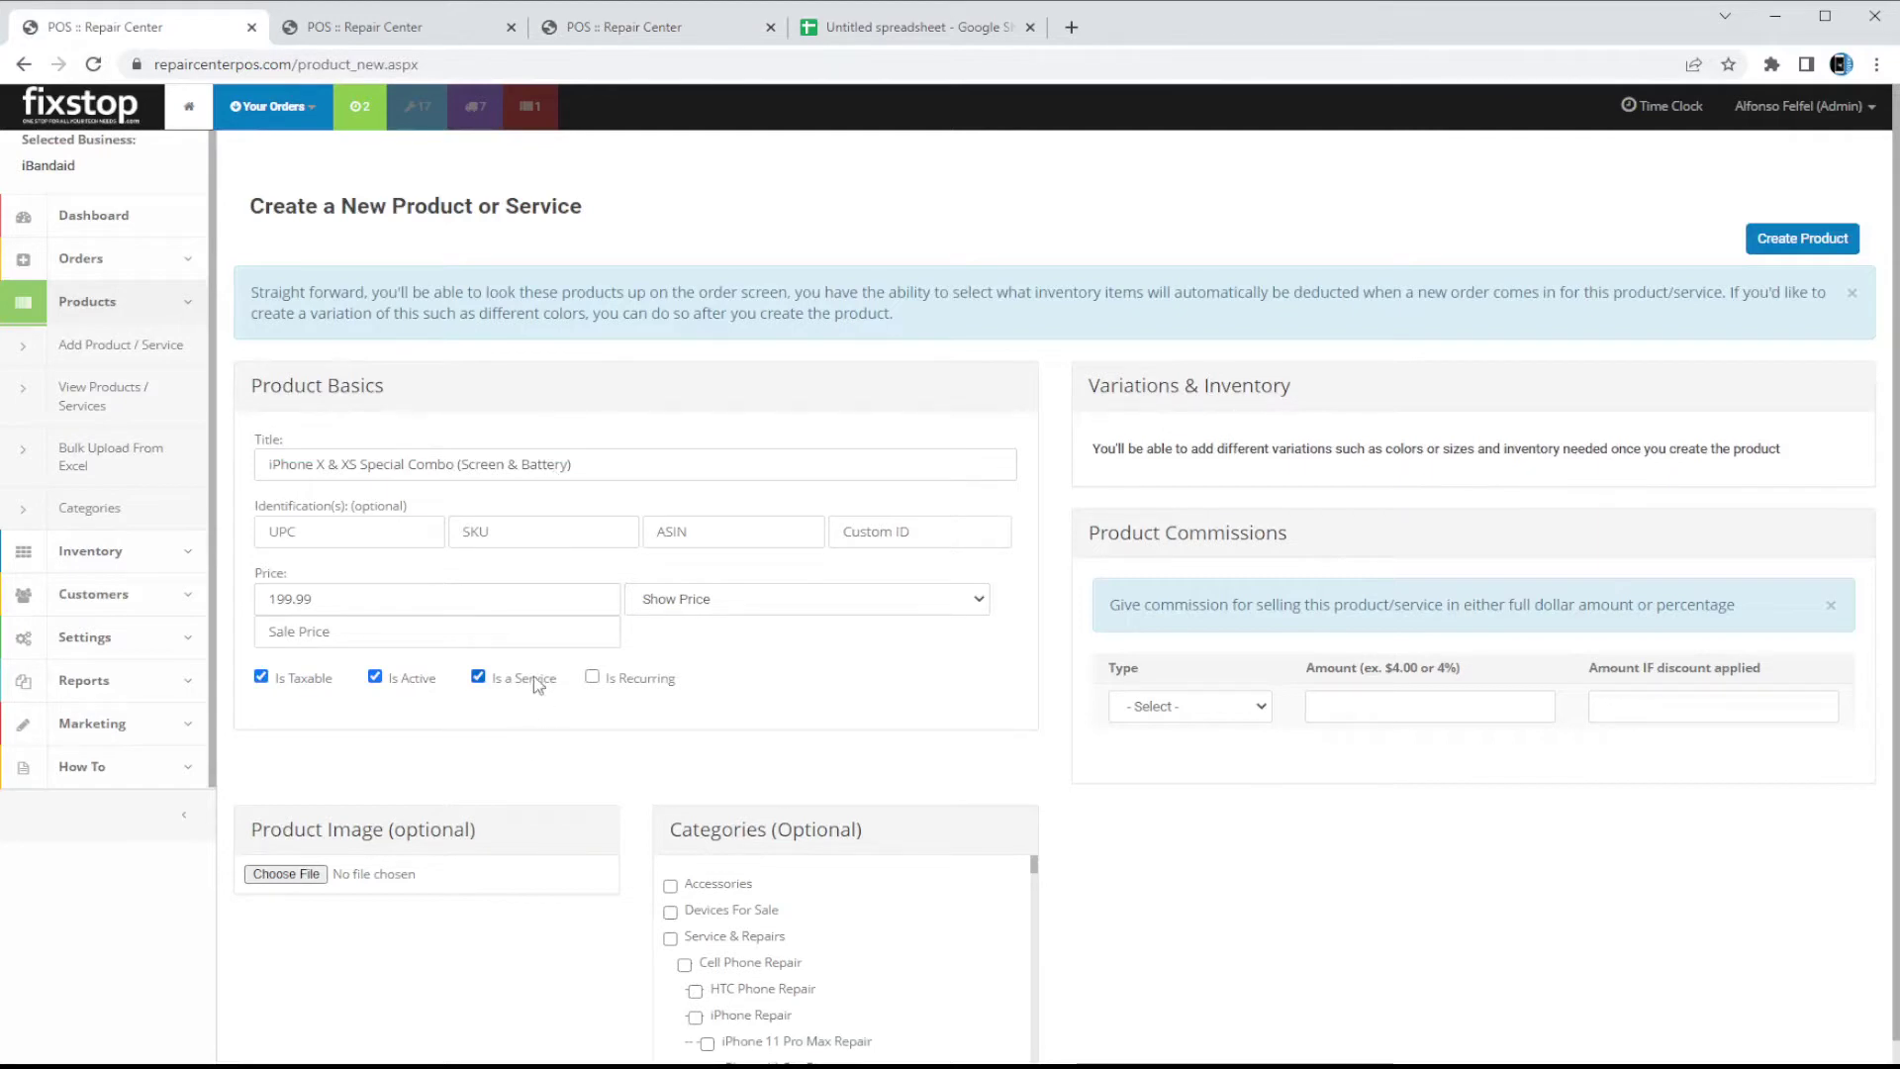
left_click(608, 30)
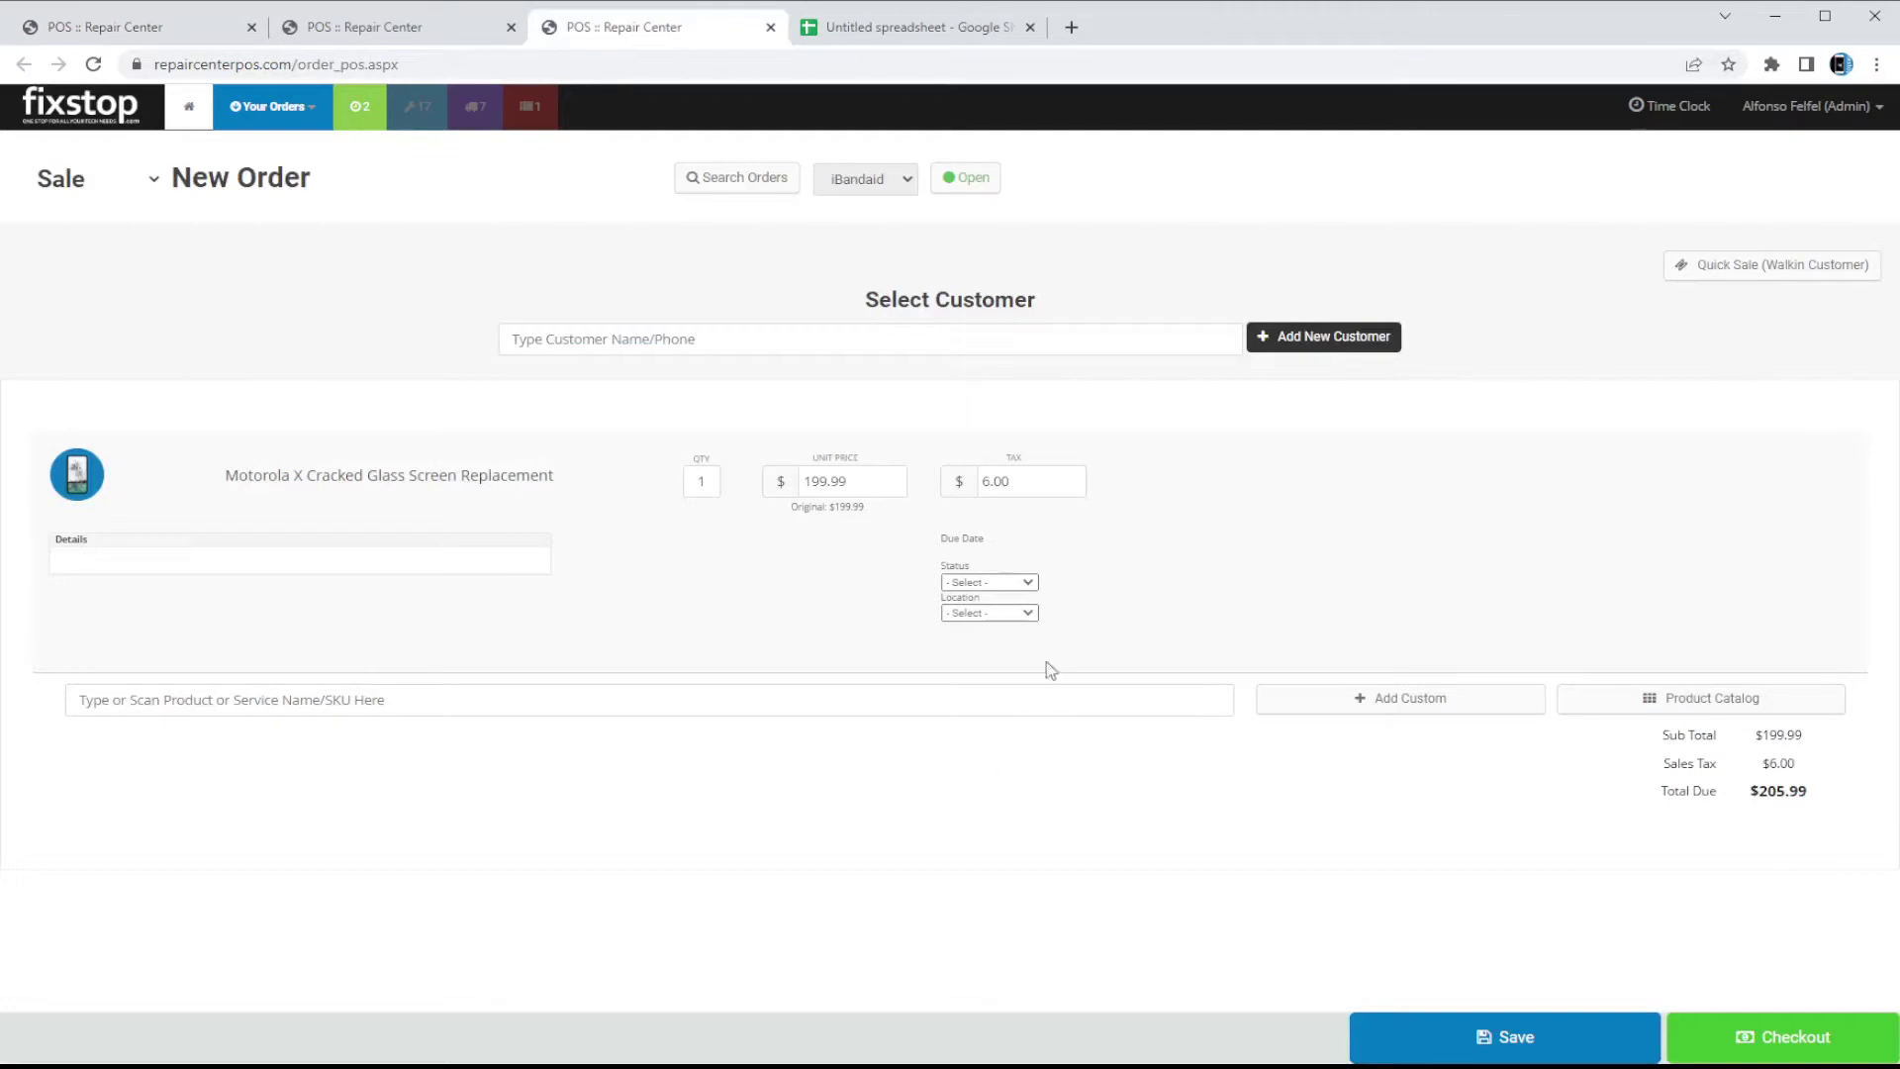
left_click(186, 39)
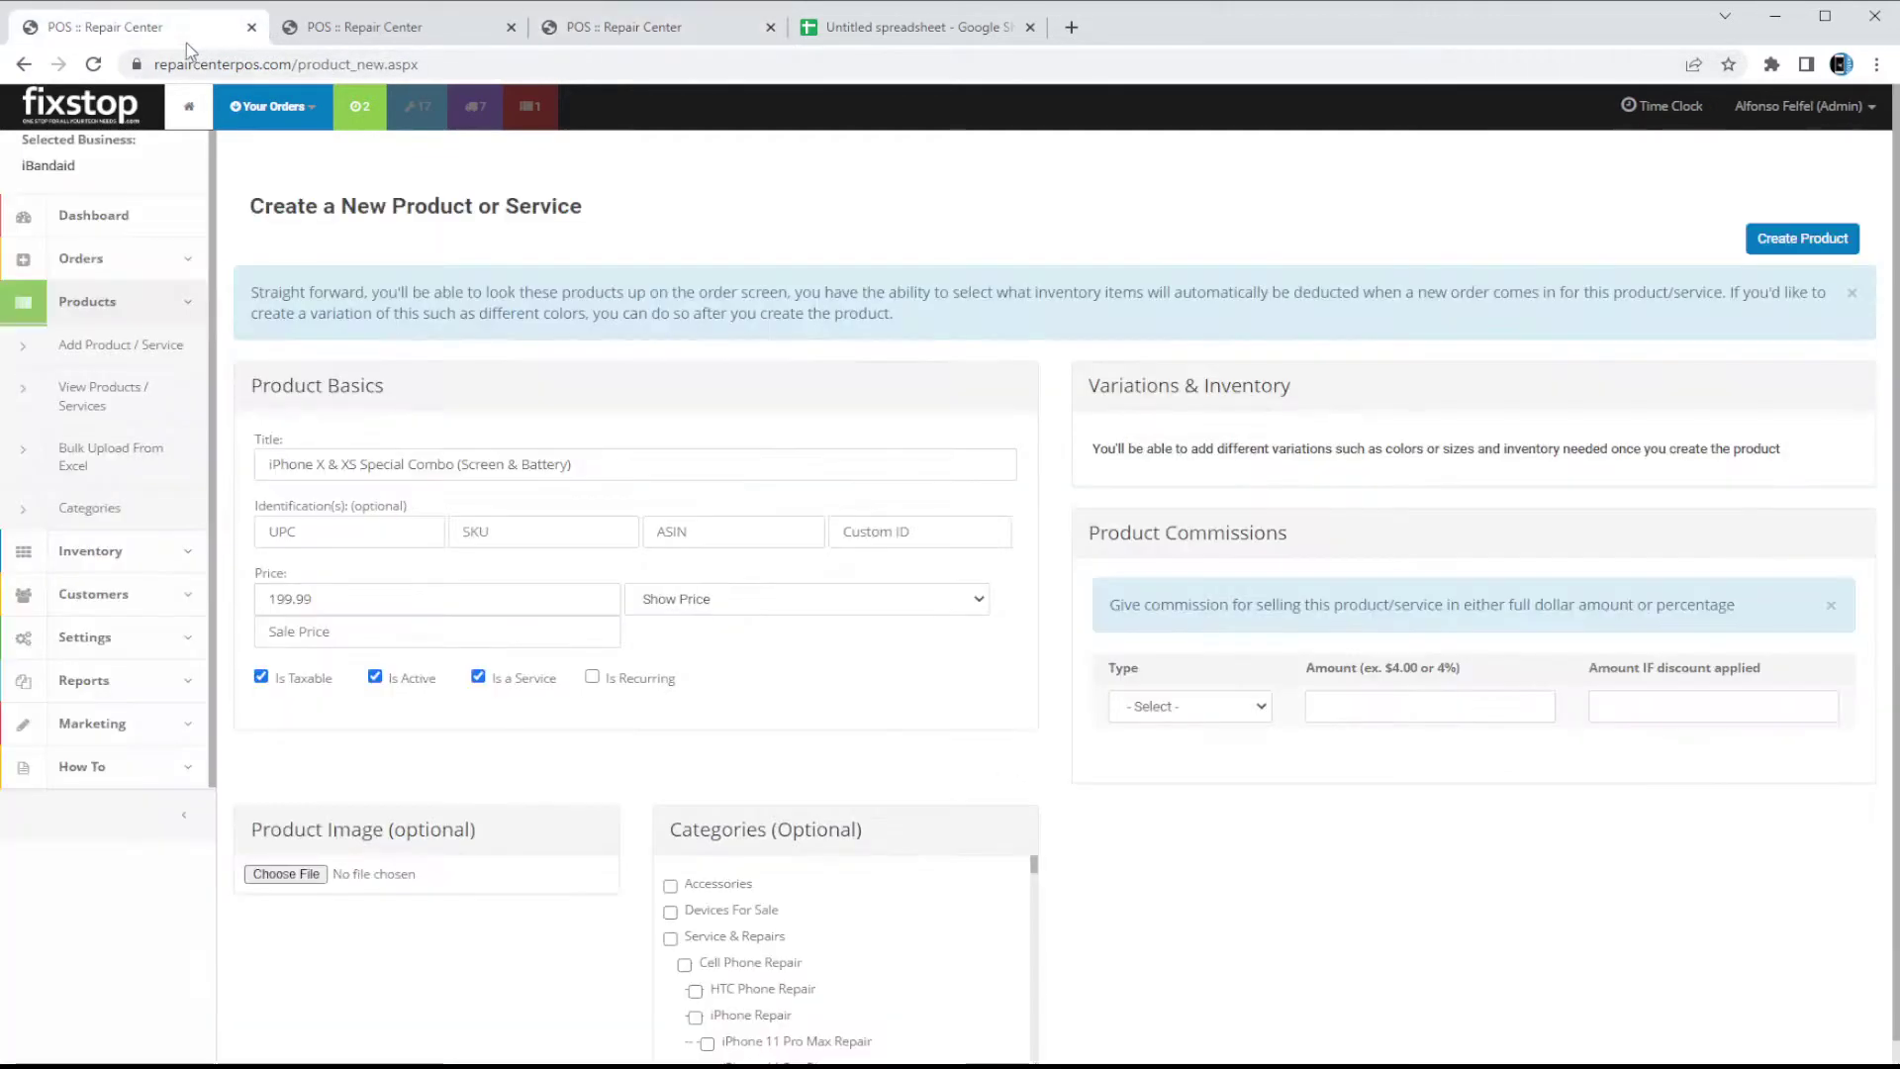
Create the iPhone X & XS combo product with the entered details.
scroll(871, 673, "down", 1)
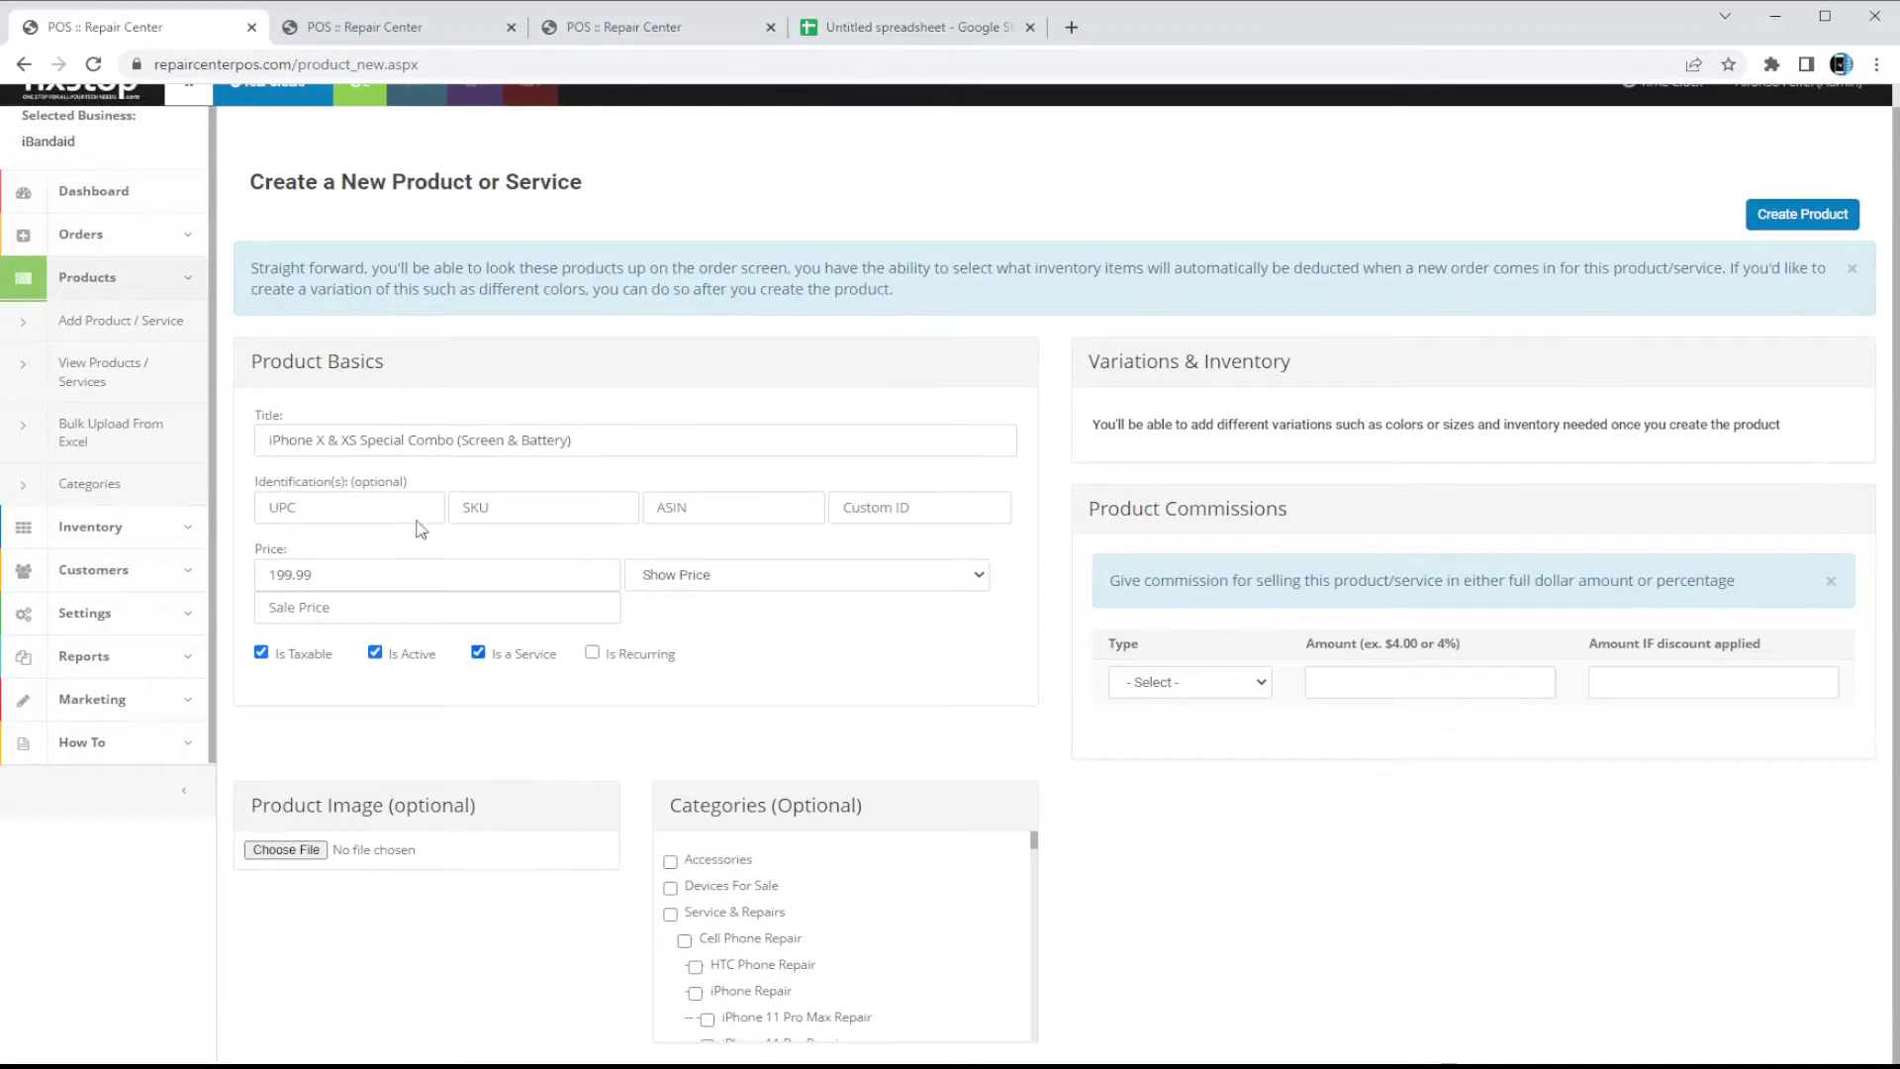
left_click(440, 562)
left_click(1825, 218)
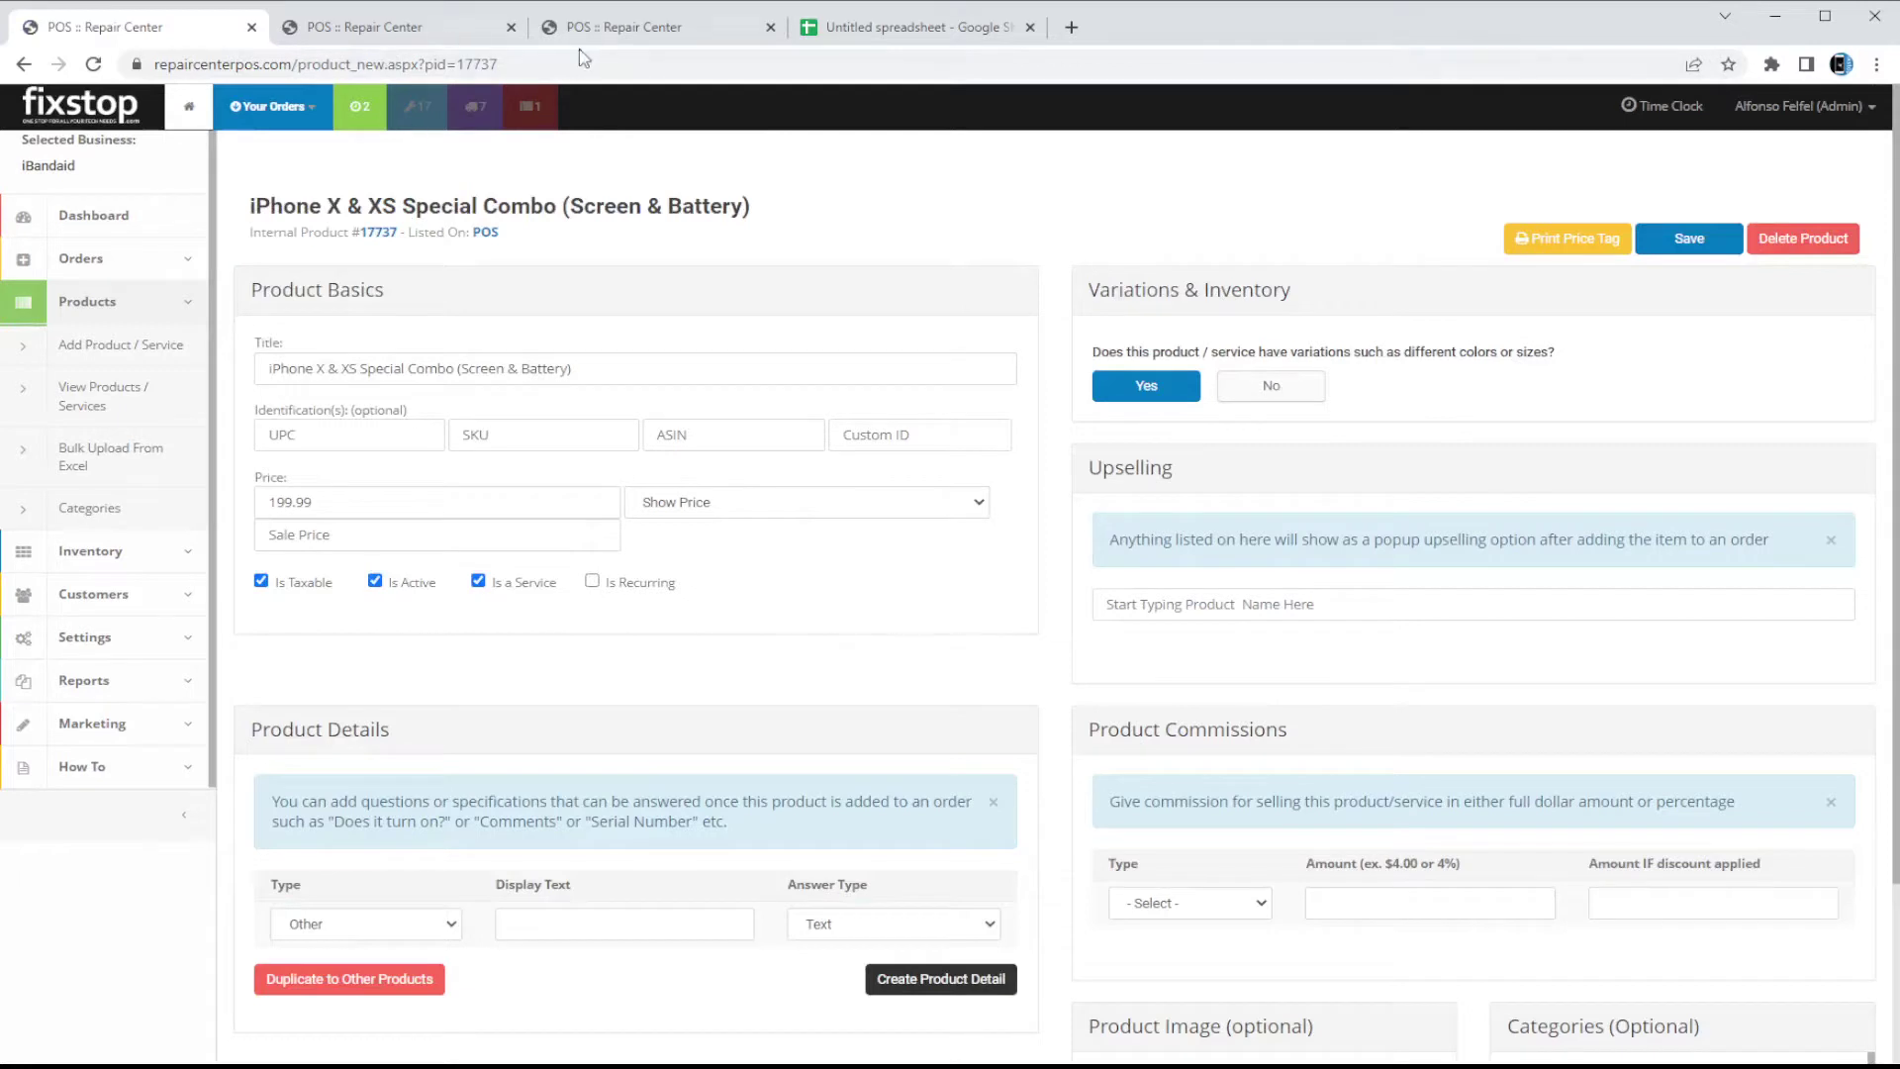
Search the open sale order for "iphone xs combo" and add the iPhone X & XS Special Combo service.
left_click(634, 27)
left_click(472, 693)
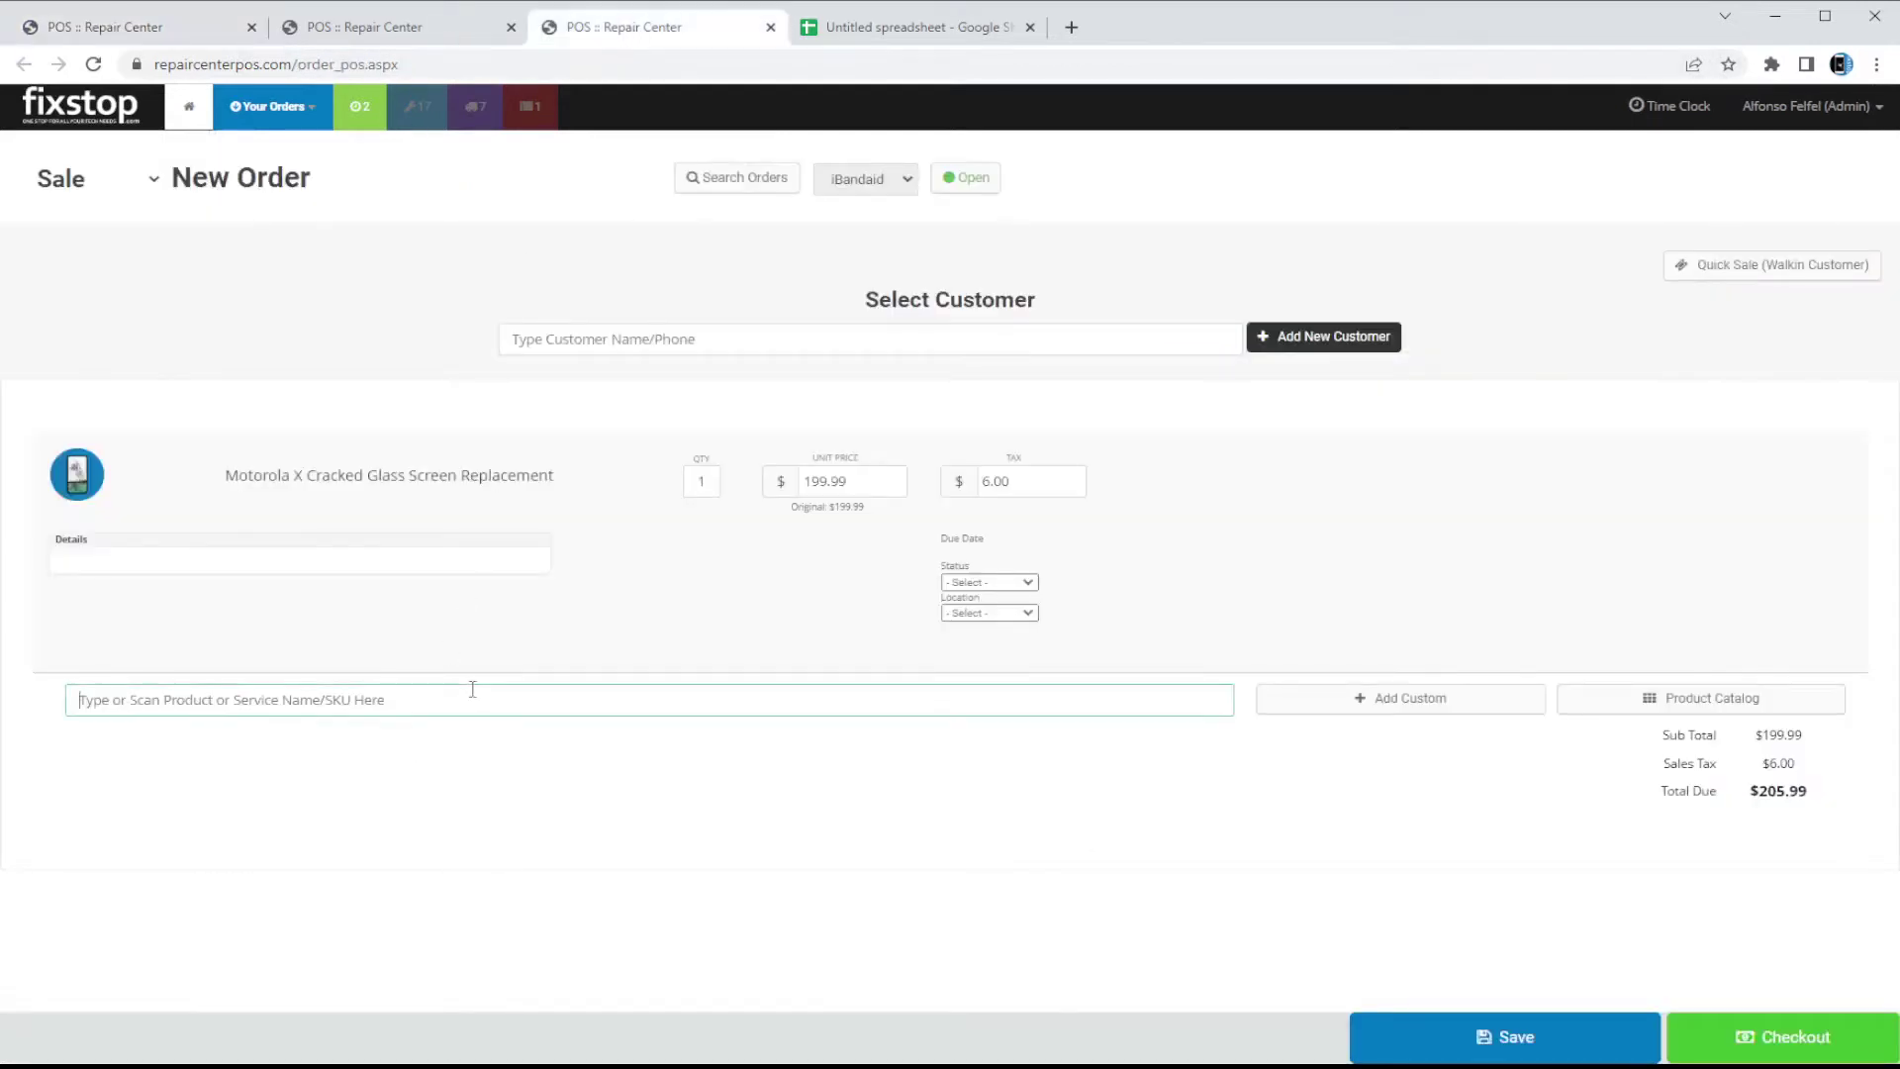
type("iphone xs combo")
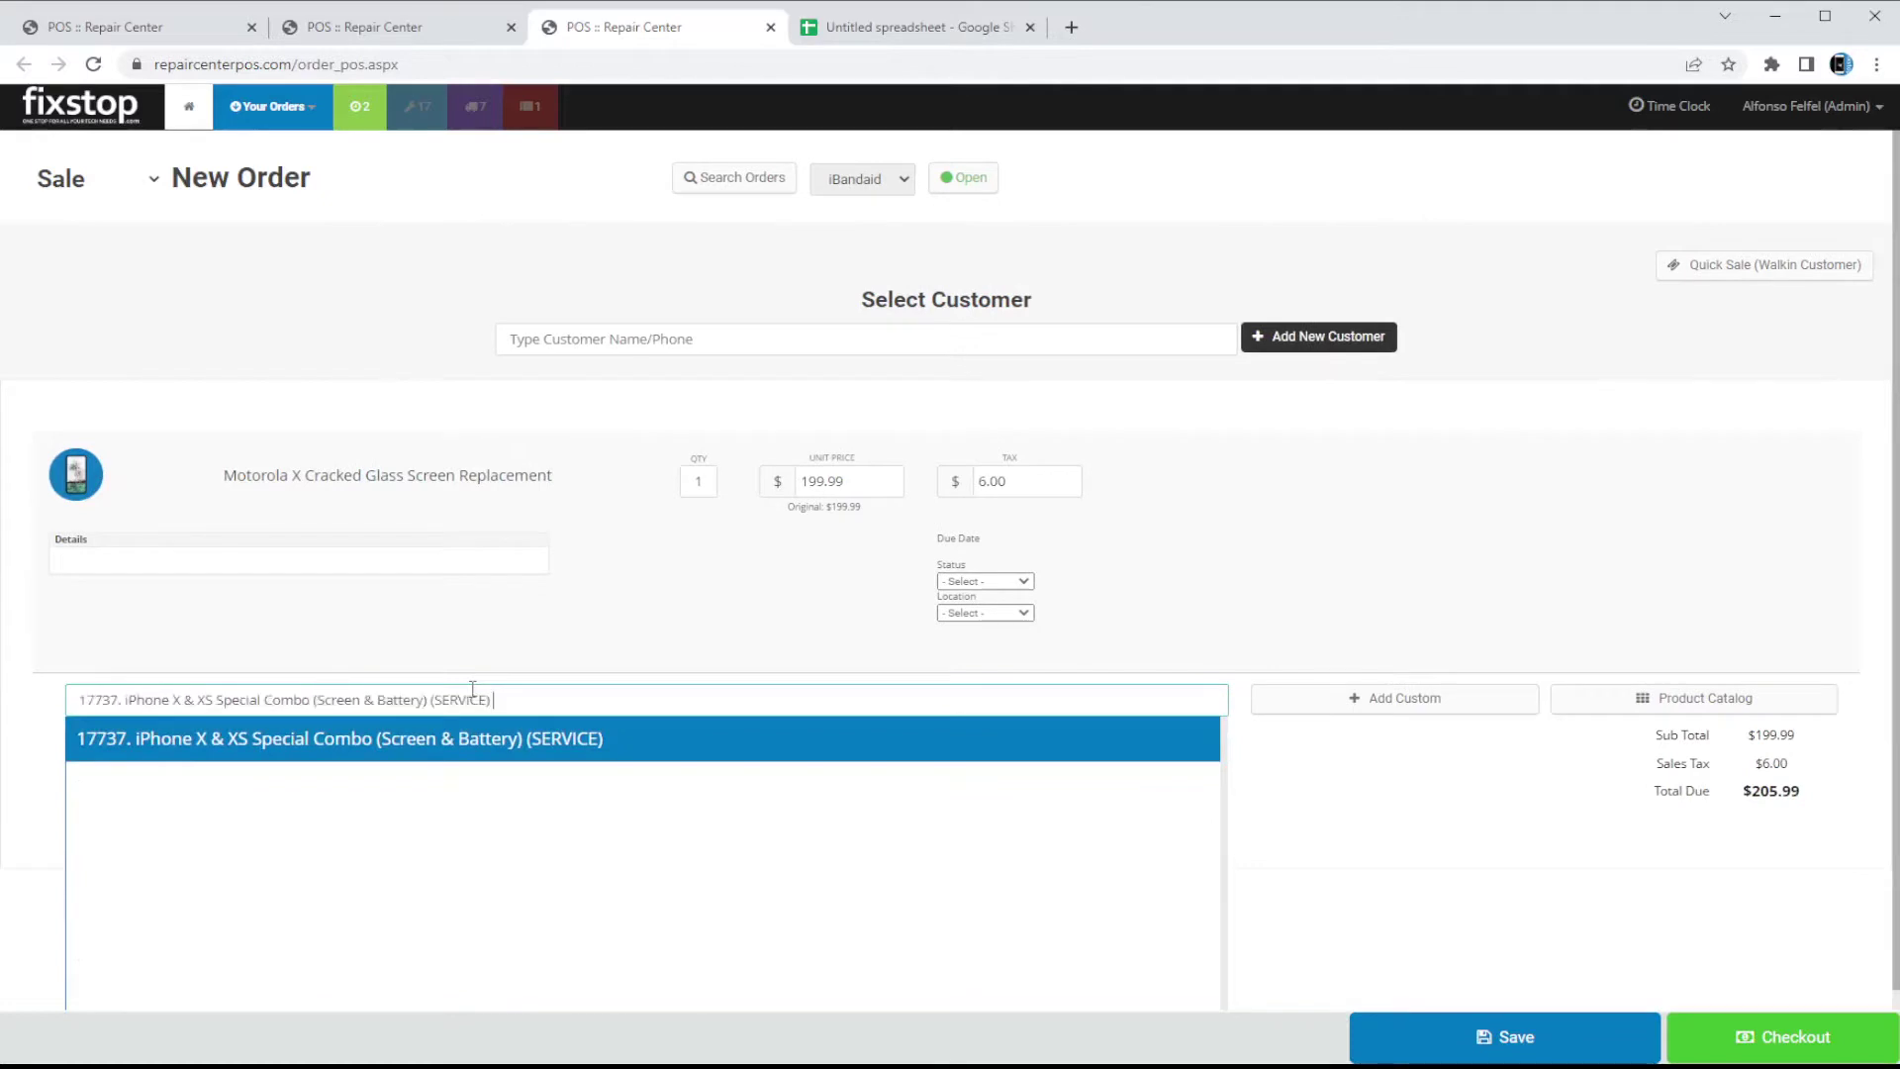
key("Return")
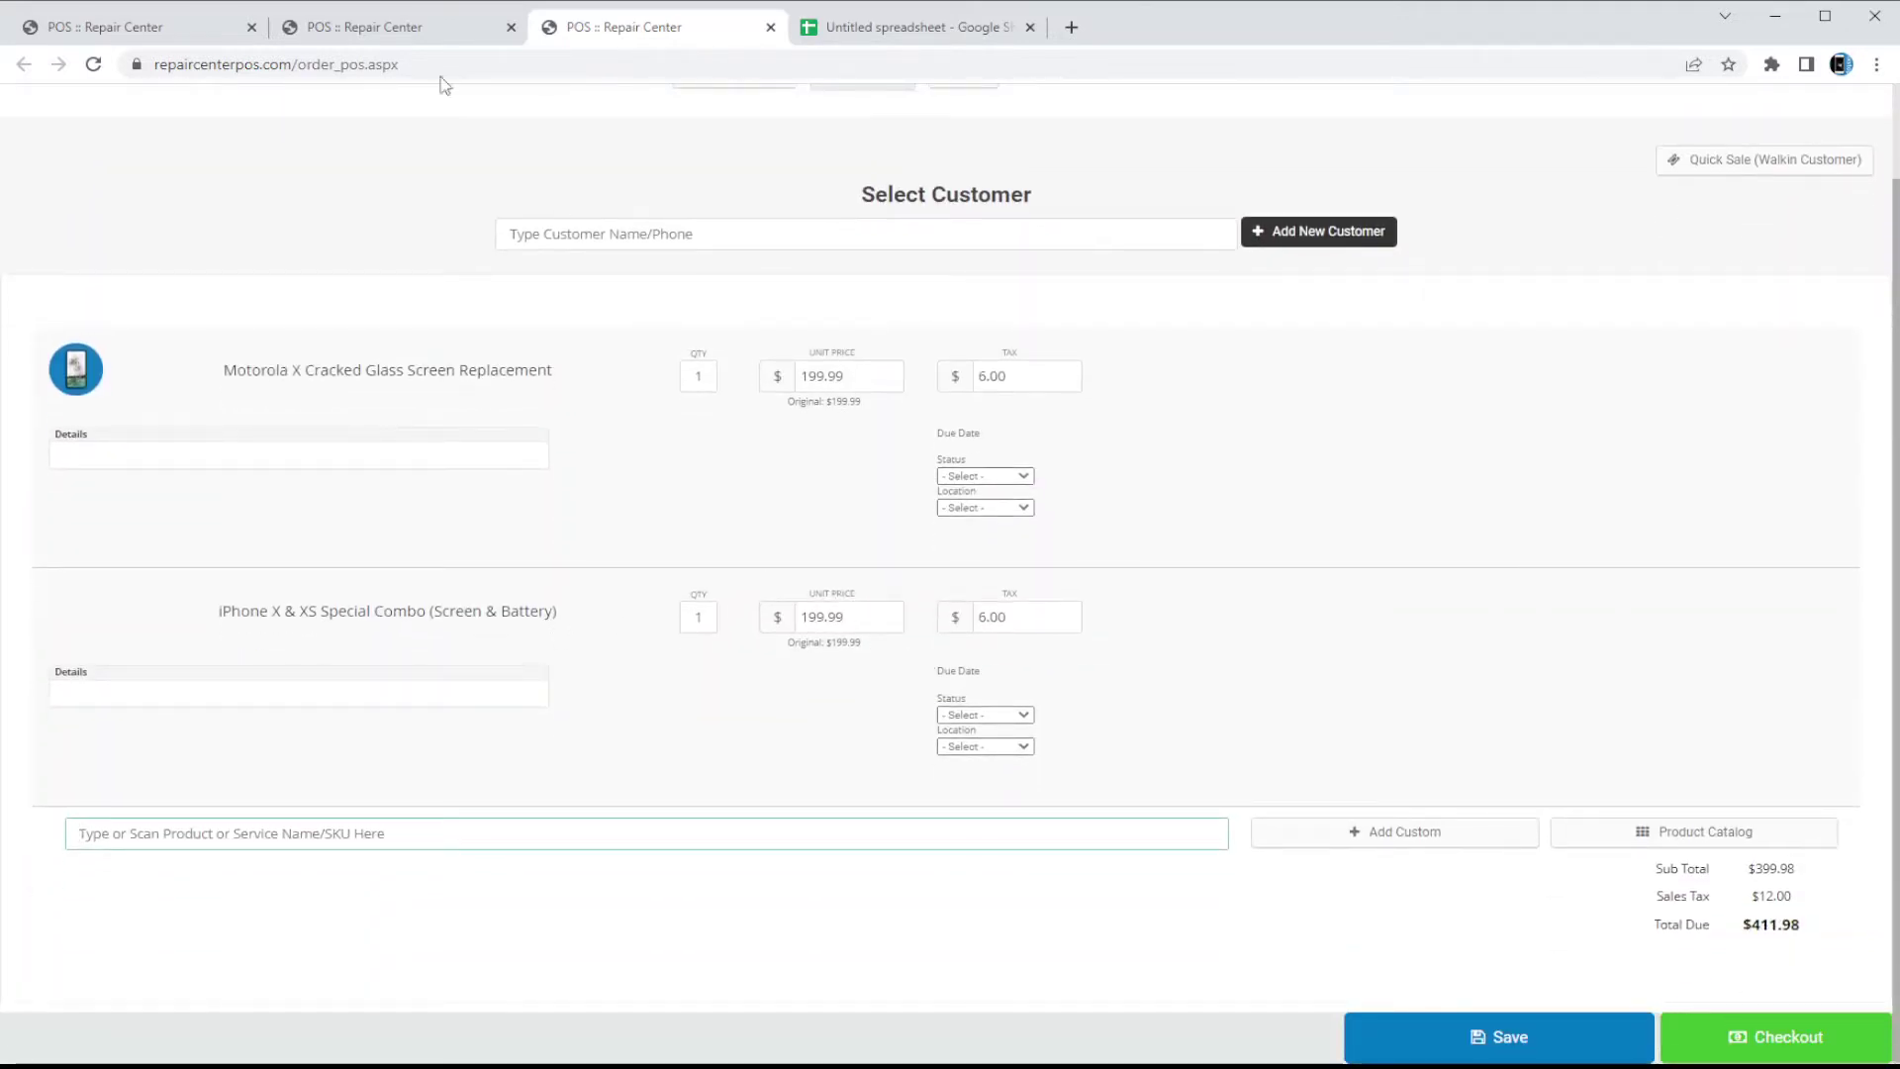
Return to the iPhone X & XS combo's product page and change its price display option to Ask For Price.
left_click(184, 28)
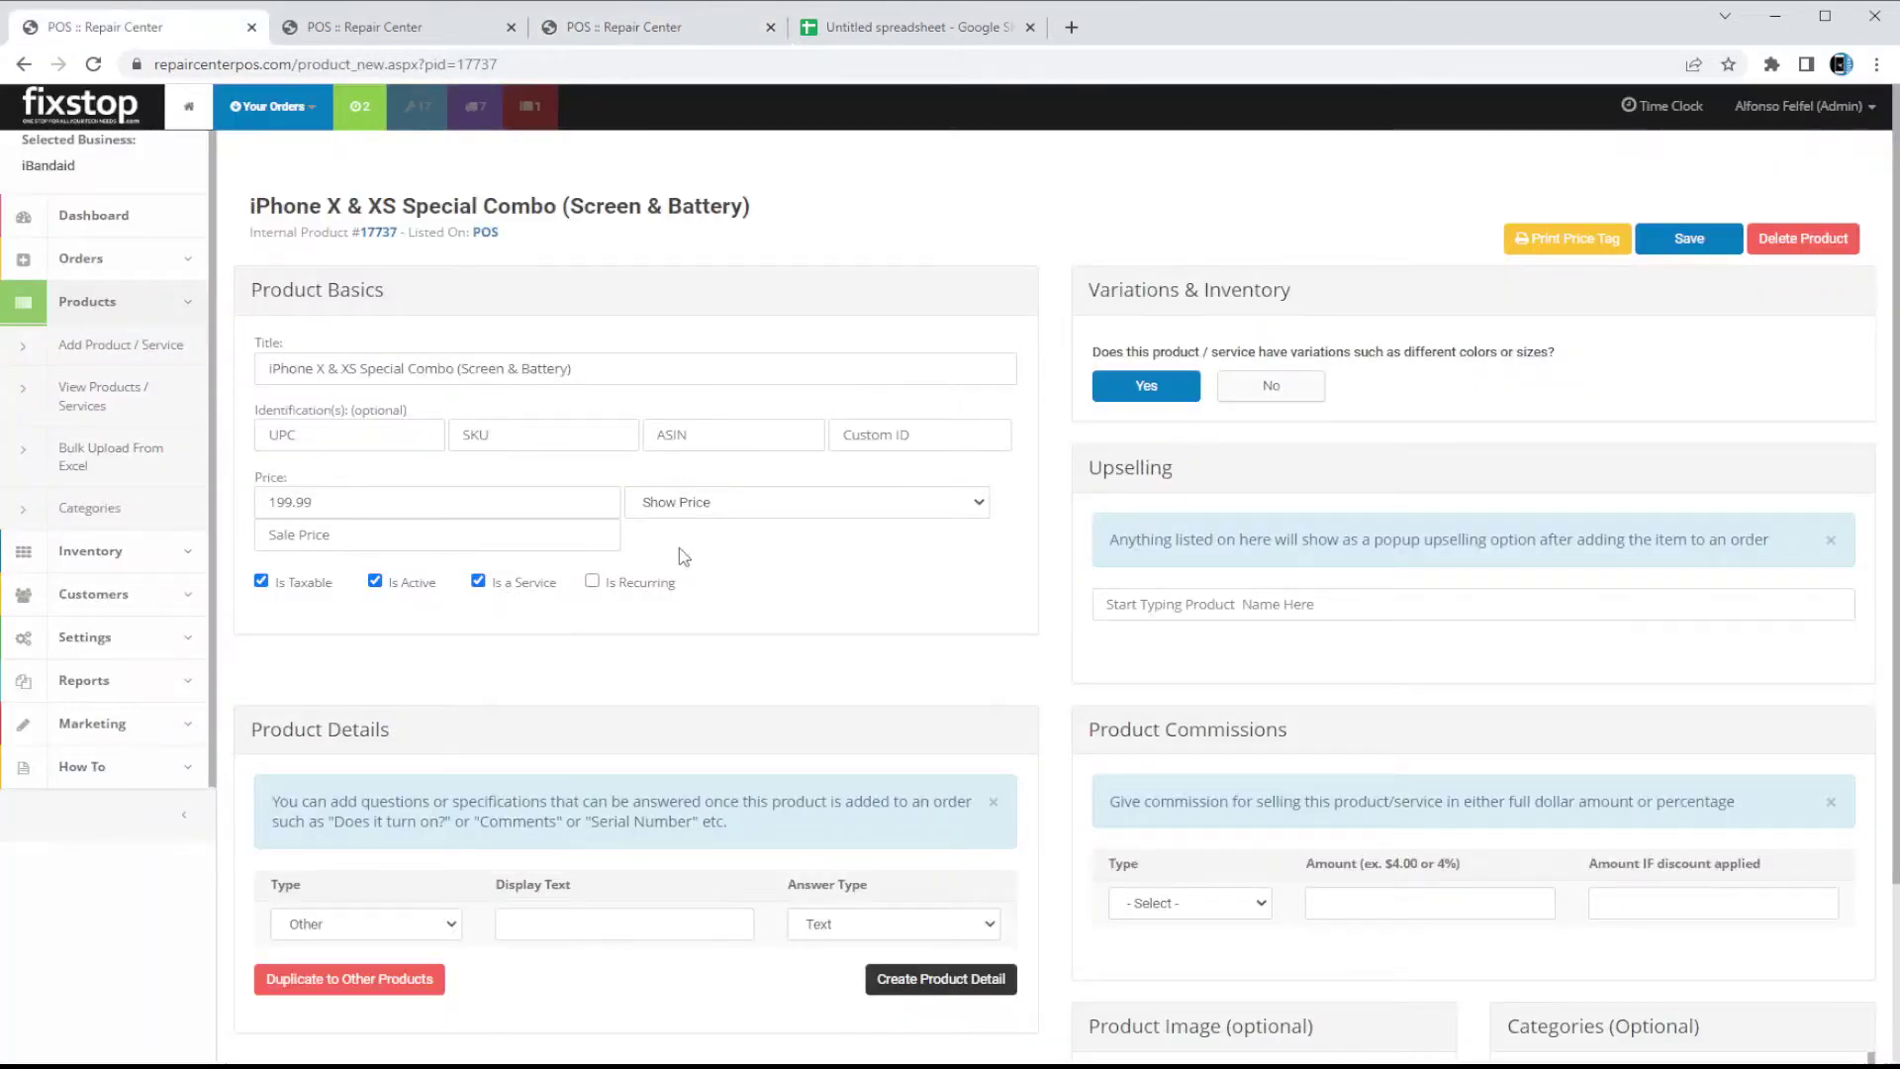
left_click(797, 507)
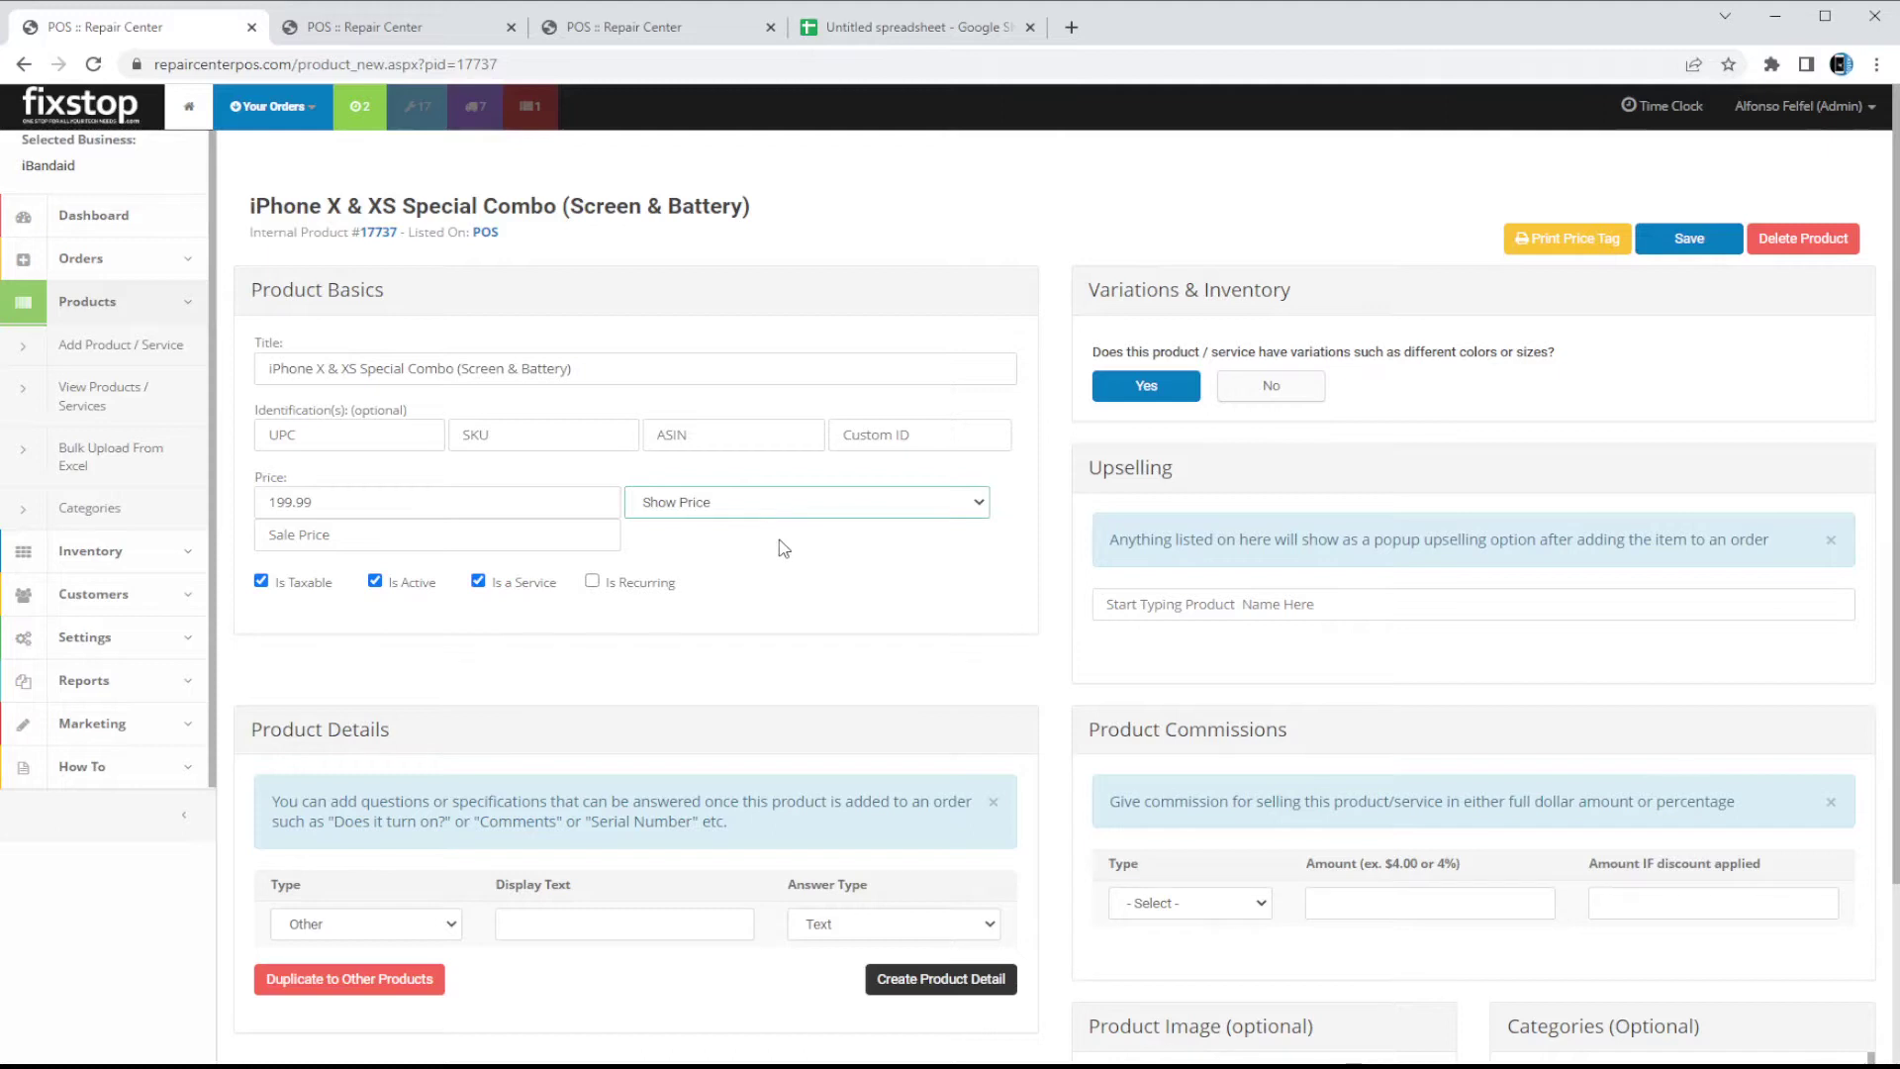
left_click(784, 548)
left_click_drag(607, 368, 246, 391)
left_click(568, 369)
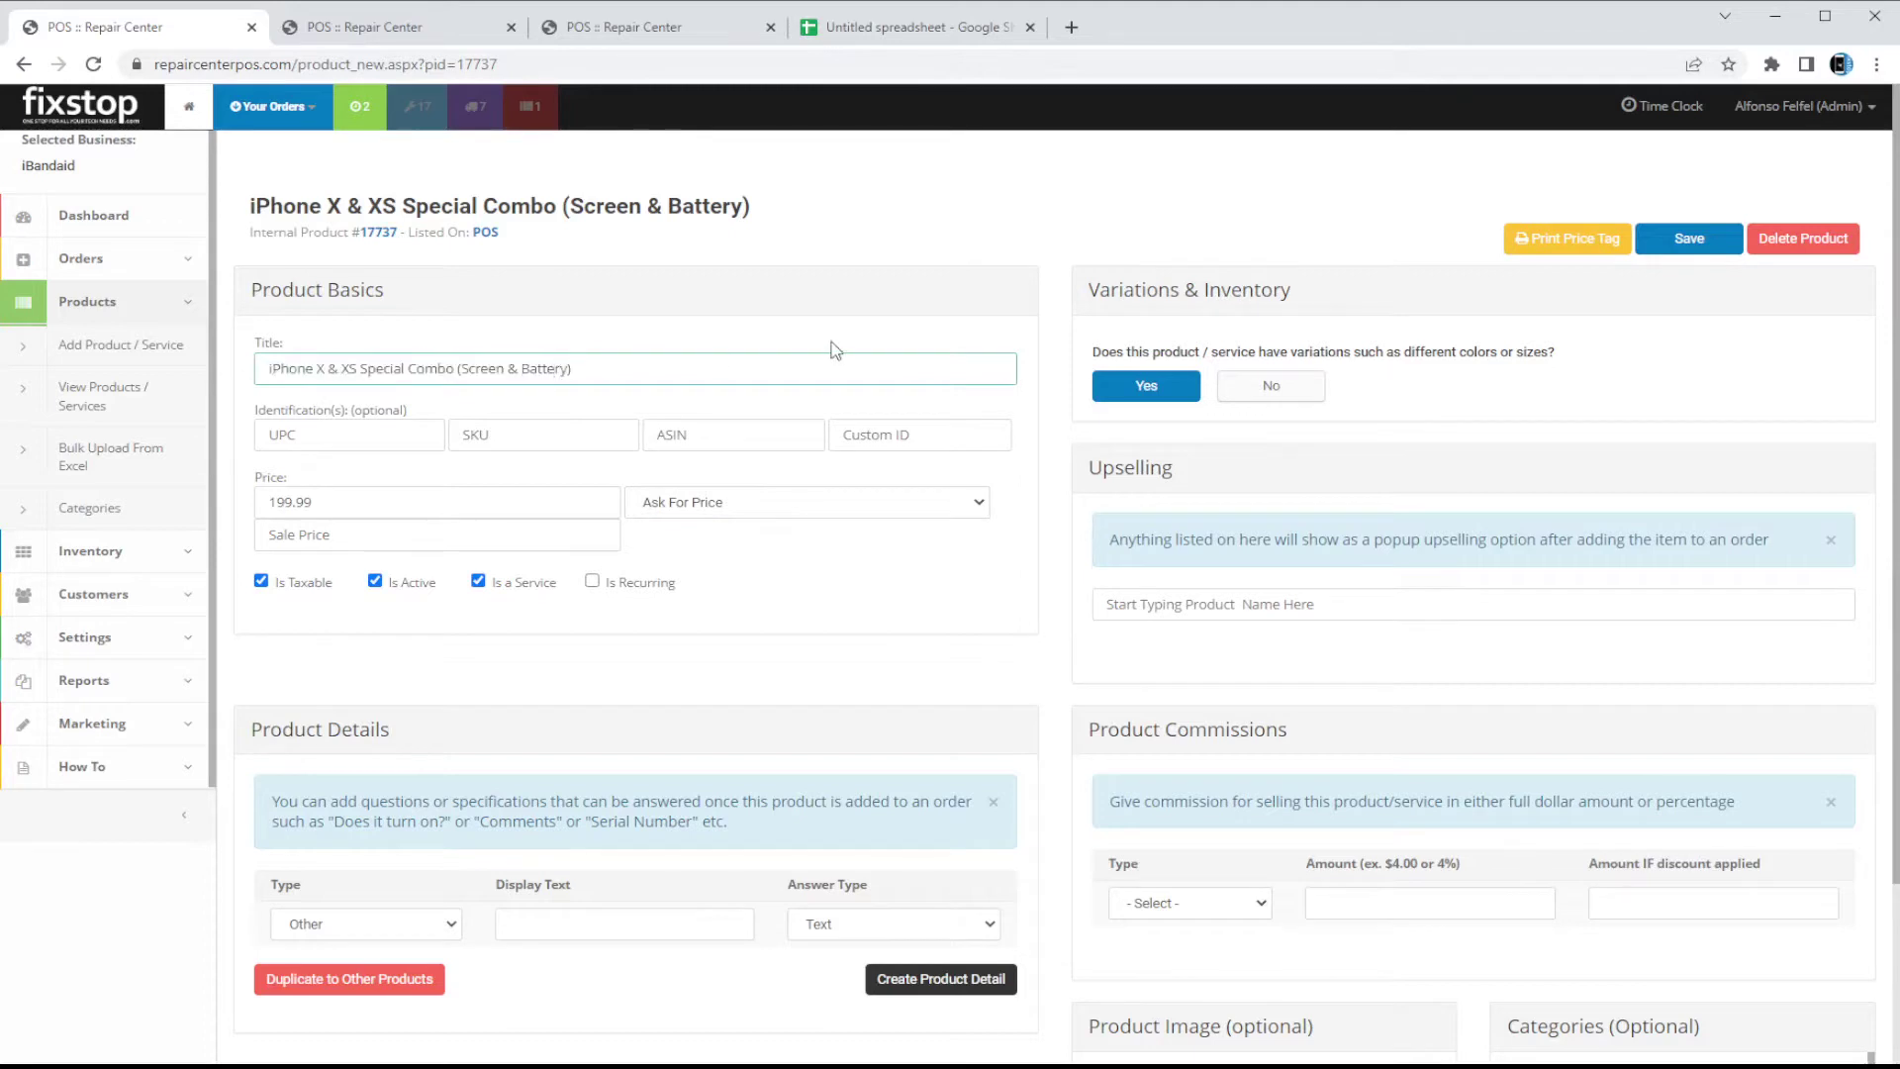
Save the combo product with its Ask For Price setting, close the spare POS tab and return to the open sale order.
left_click(809, 391)
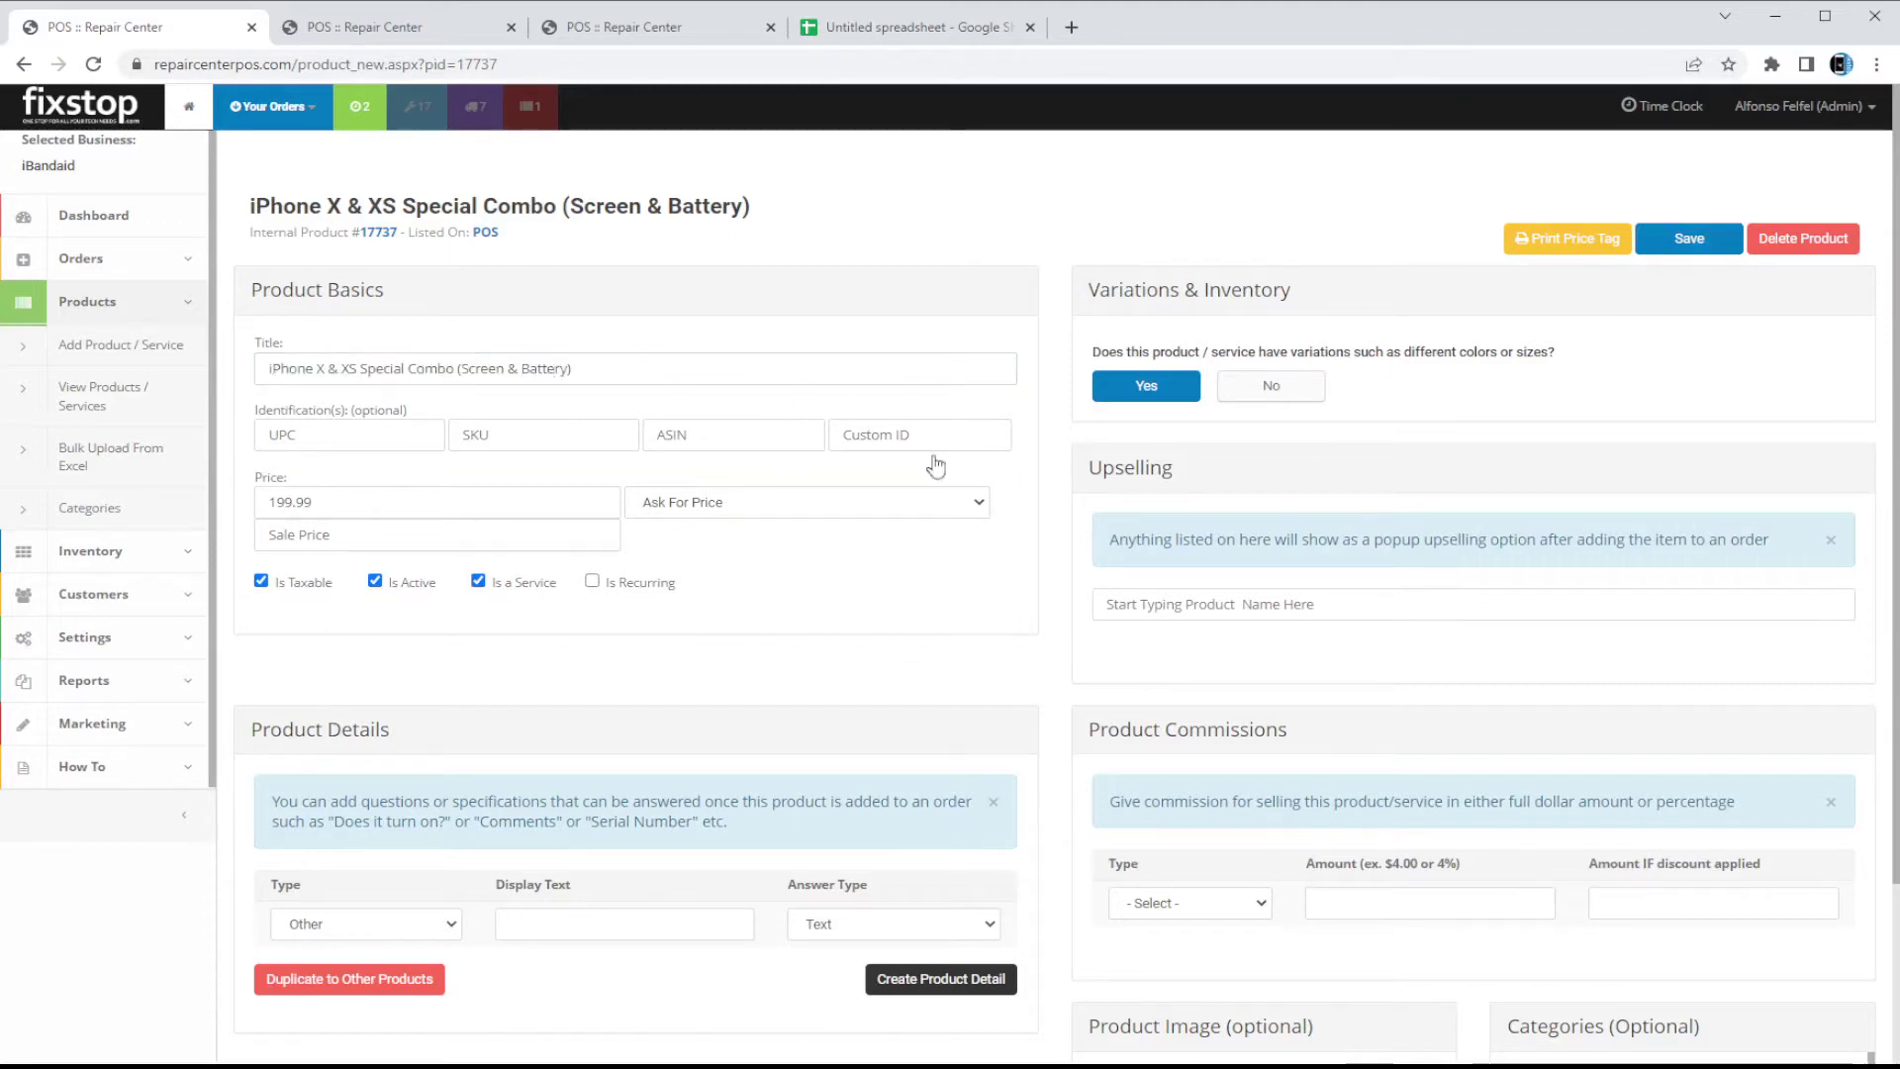
left_click(1692, 240)
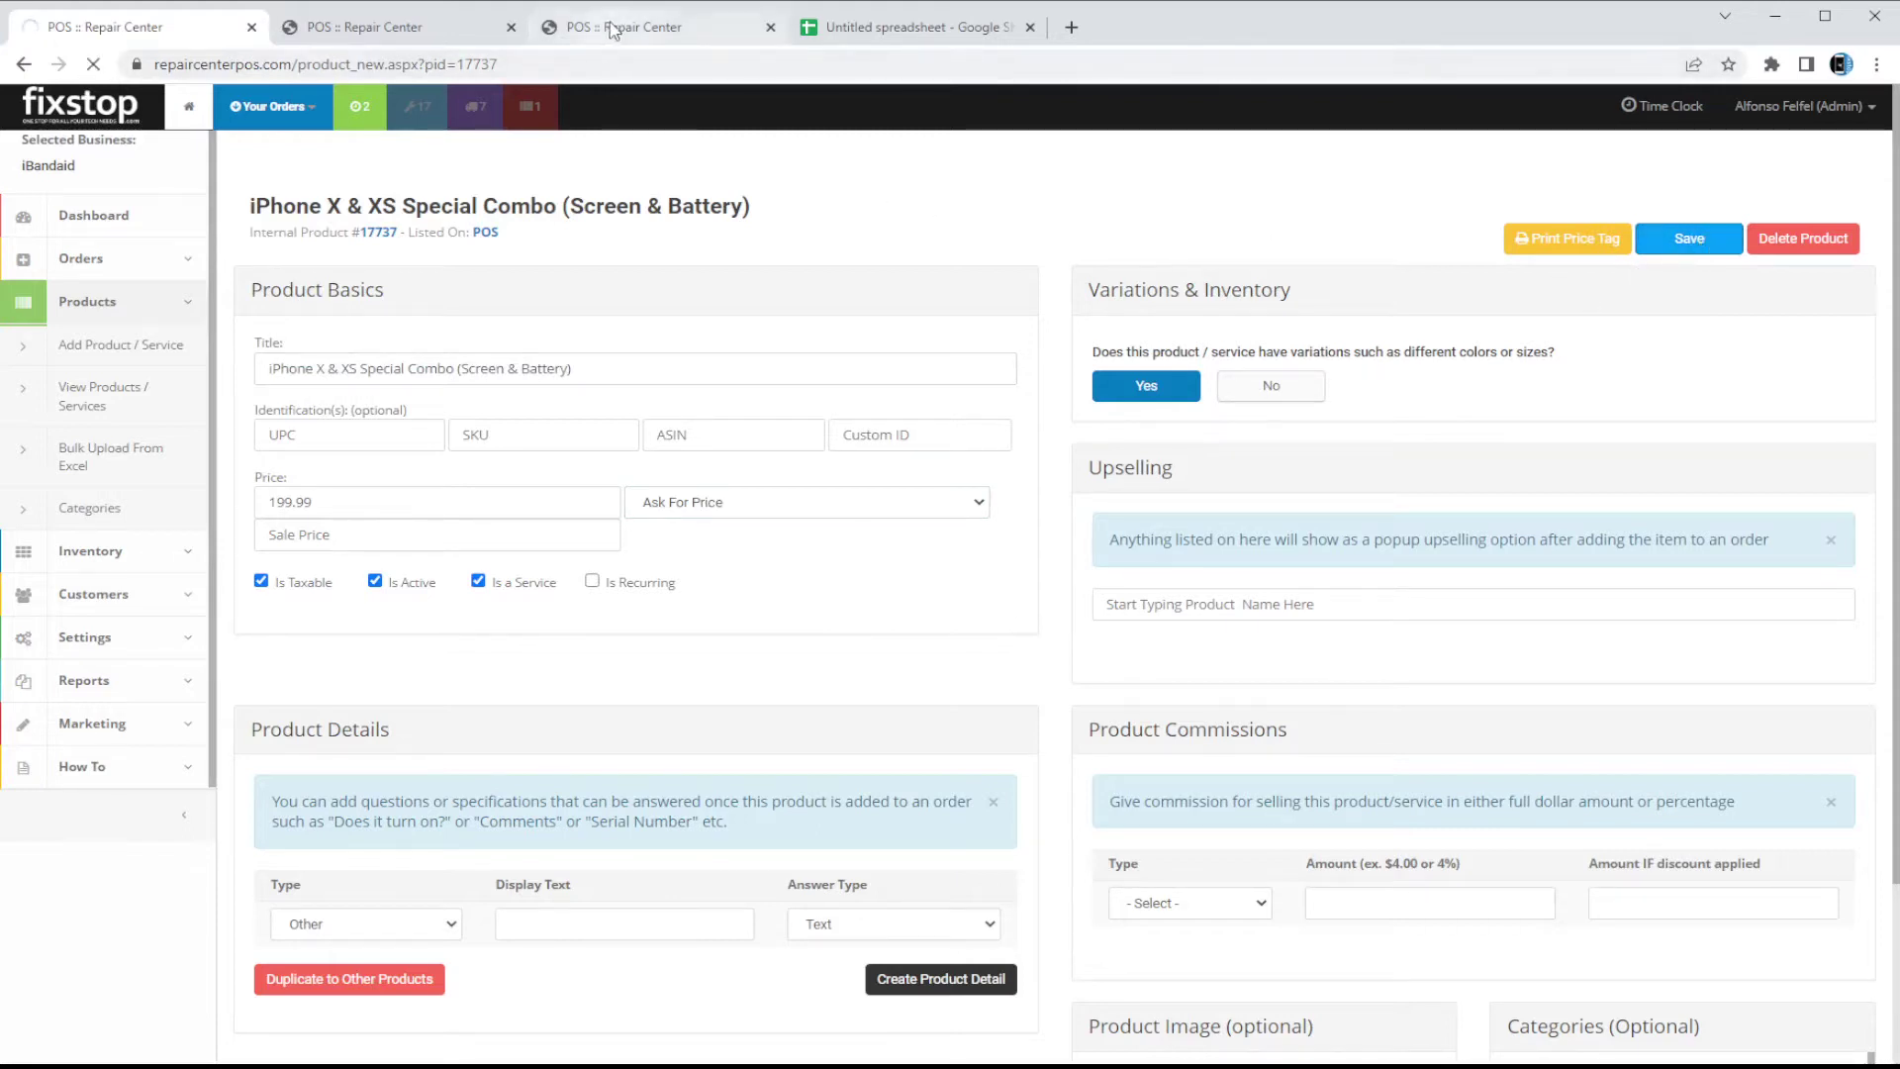
left_click(414, 37)
key("ctrl+w")
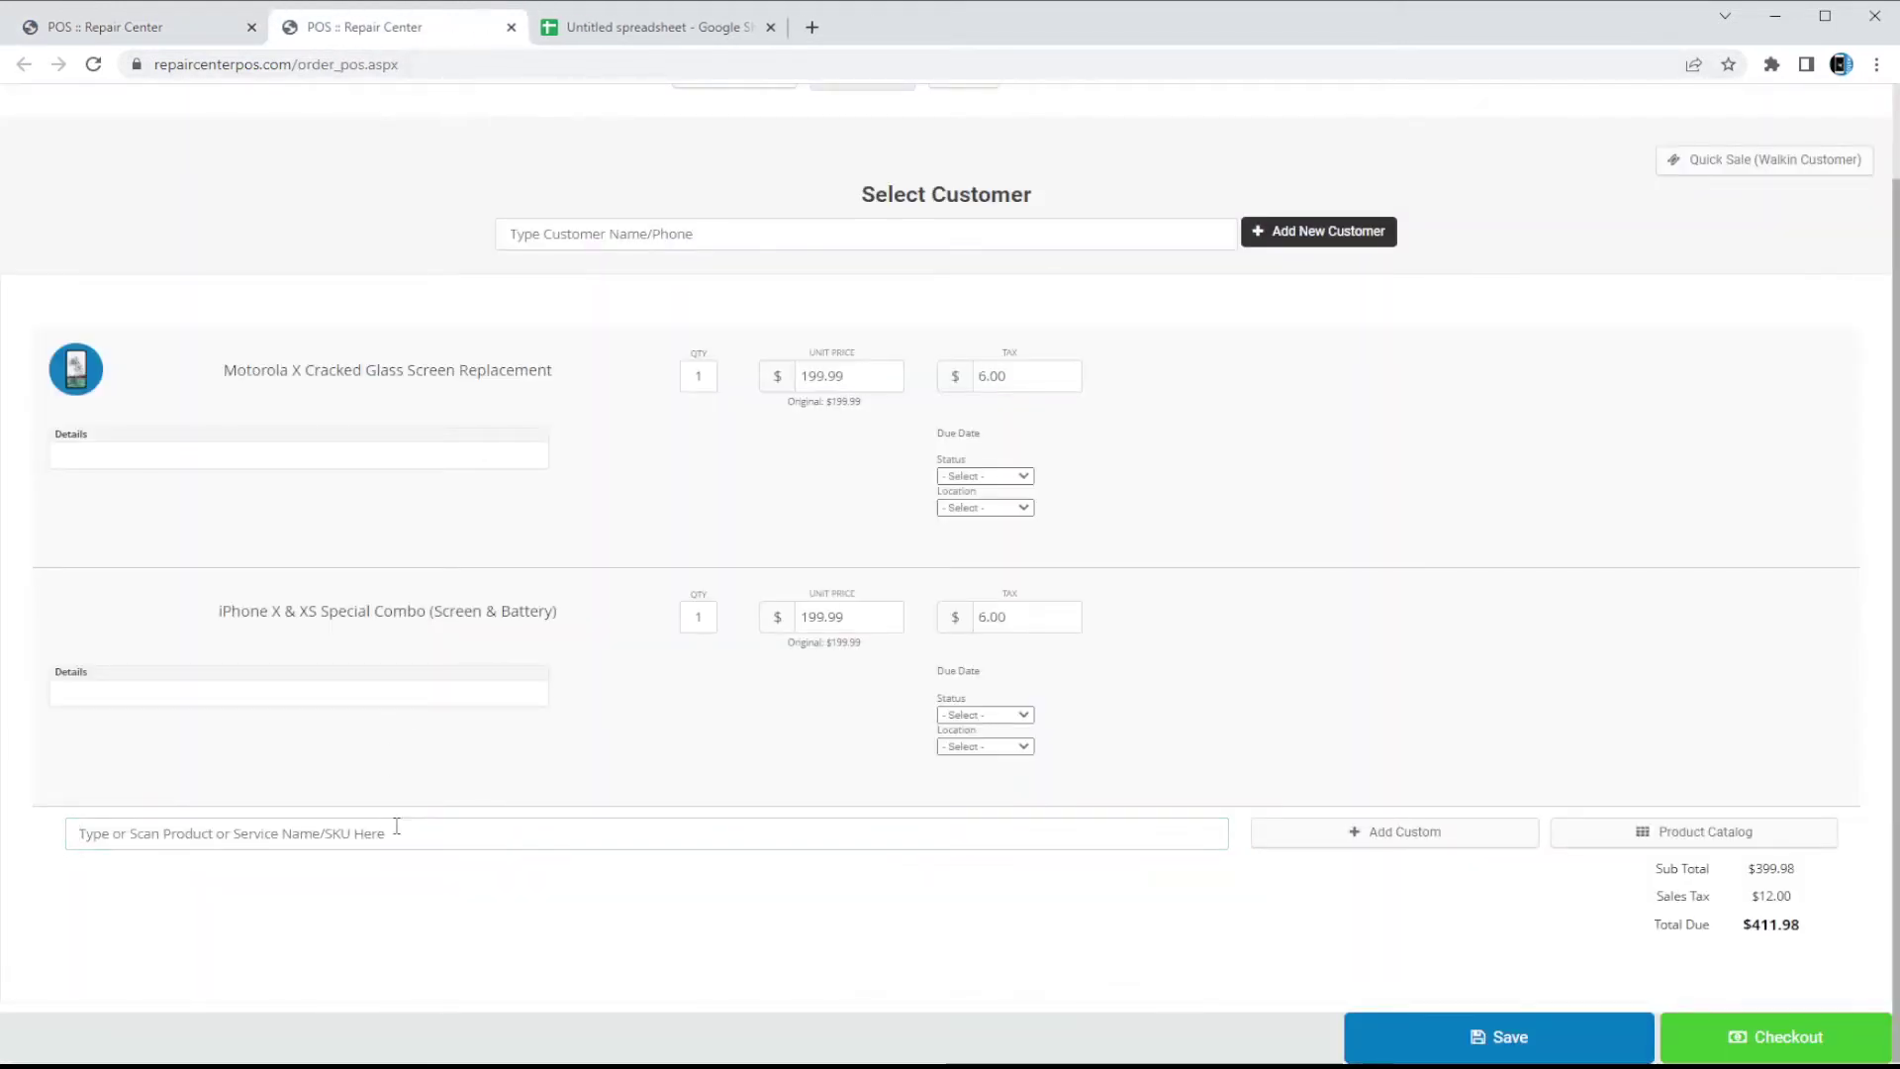
Add the iPhone X & XS Special Combo service to the sale order again with a product price of 59.99.
left_click(511, 832)
type("iphone x")
key("Return")
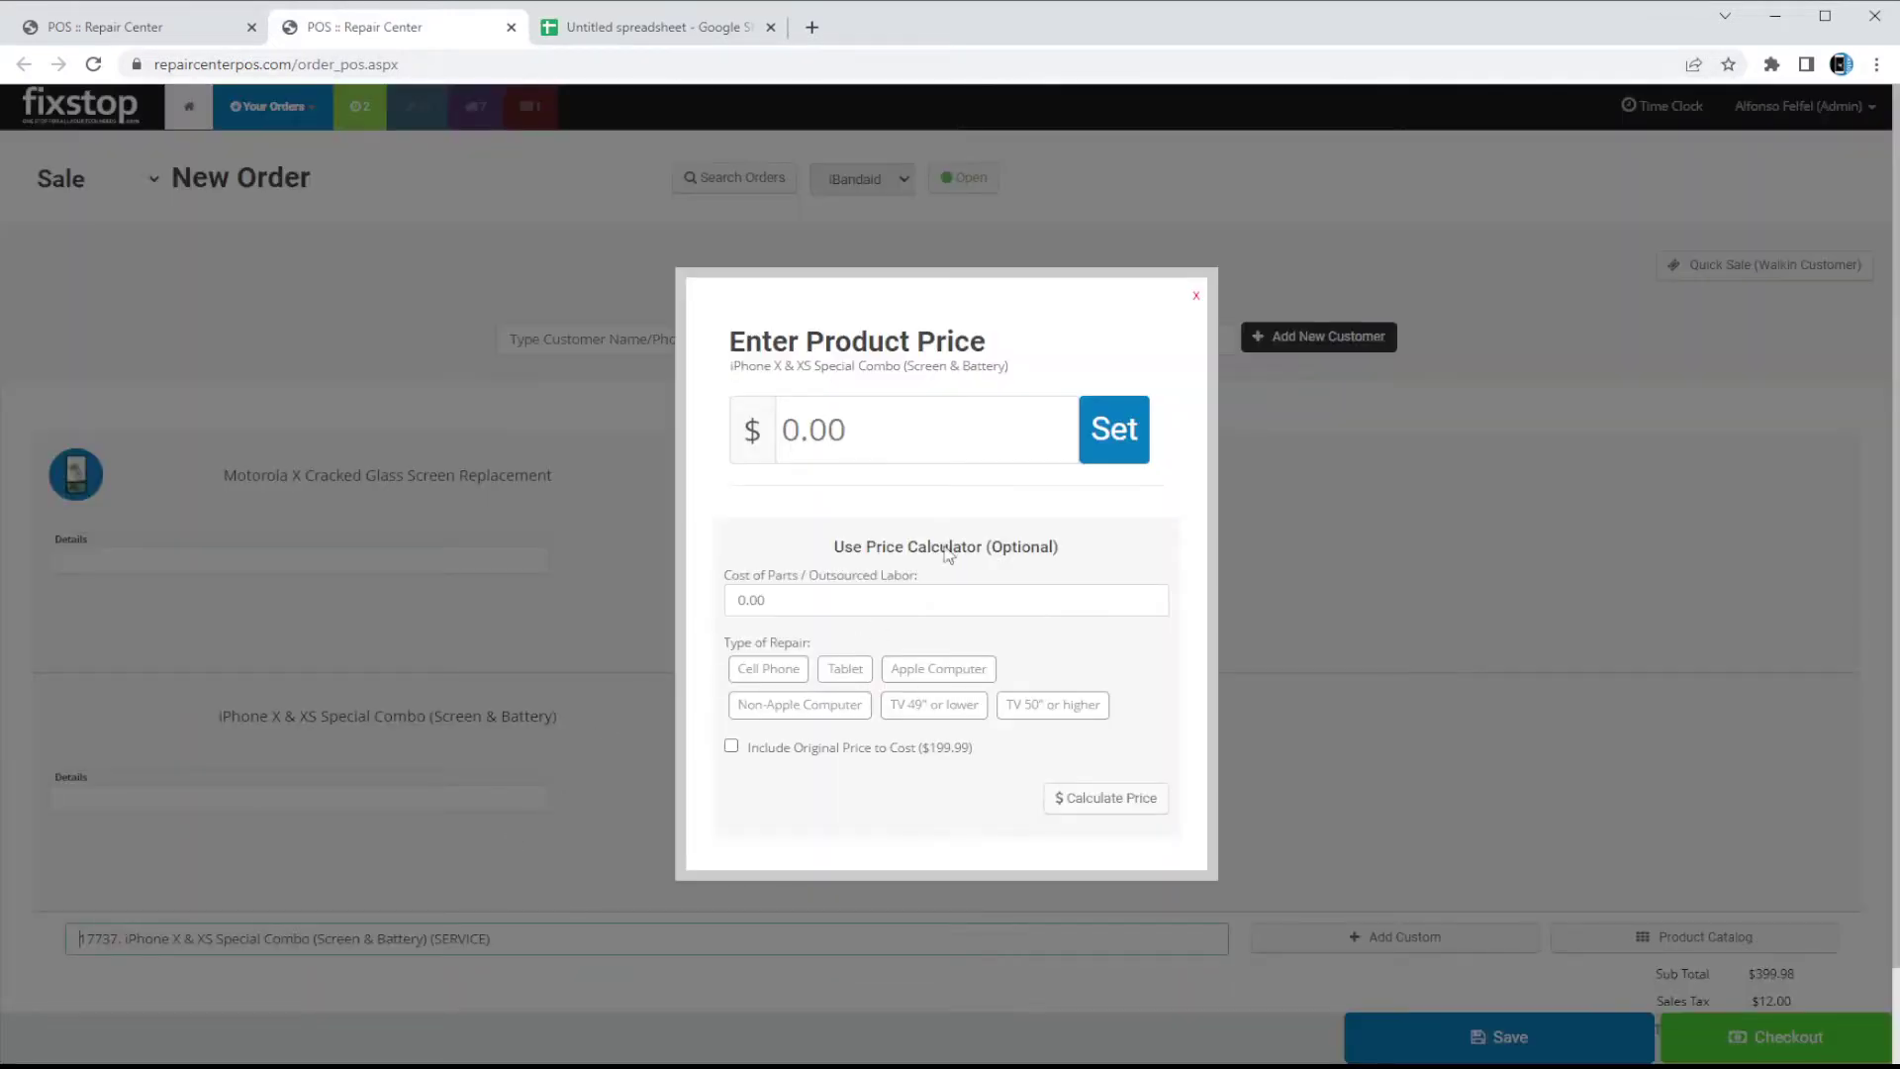
left_click(859, 433)
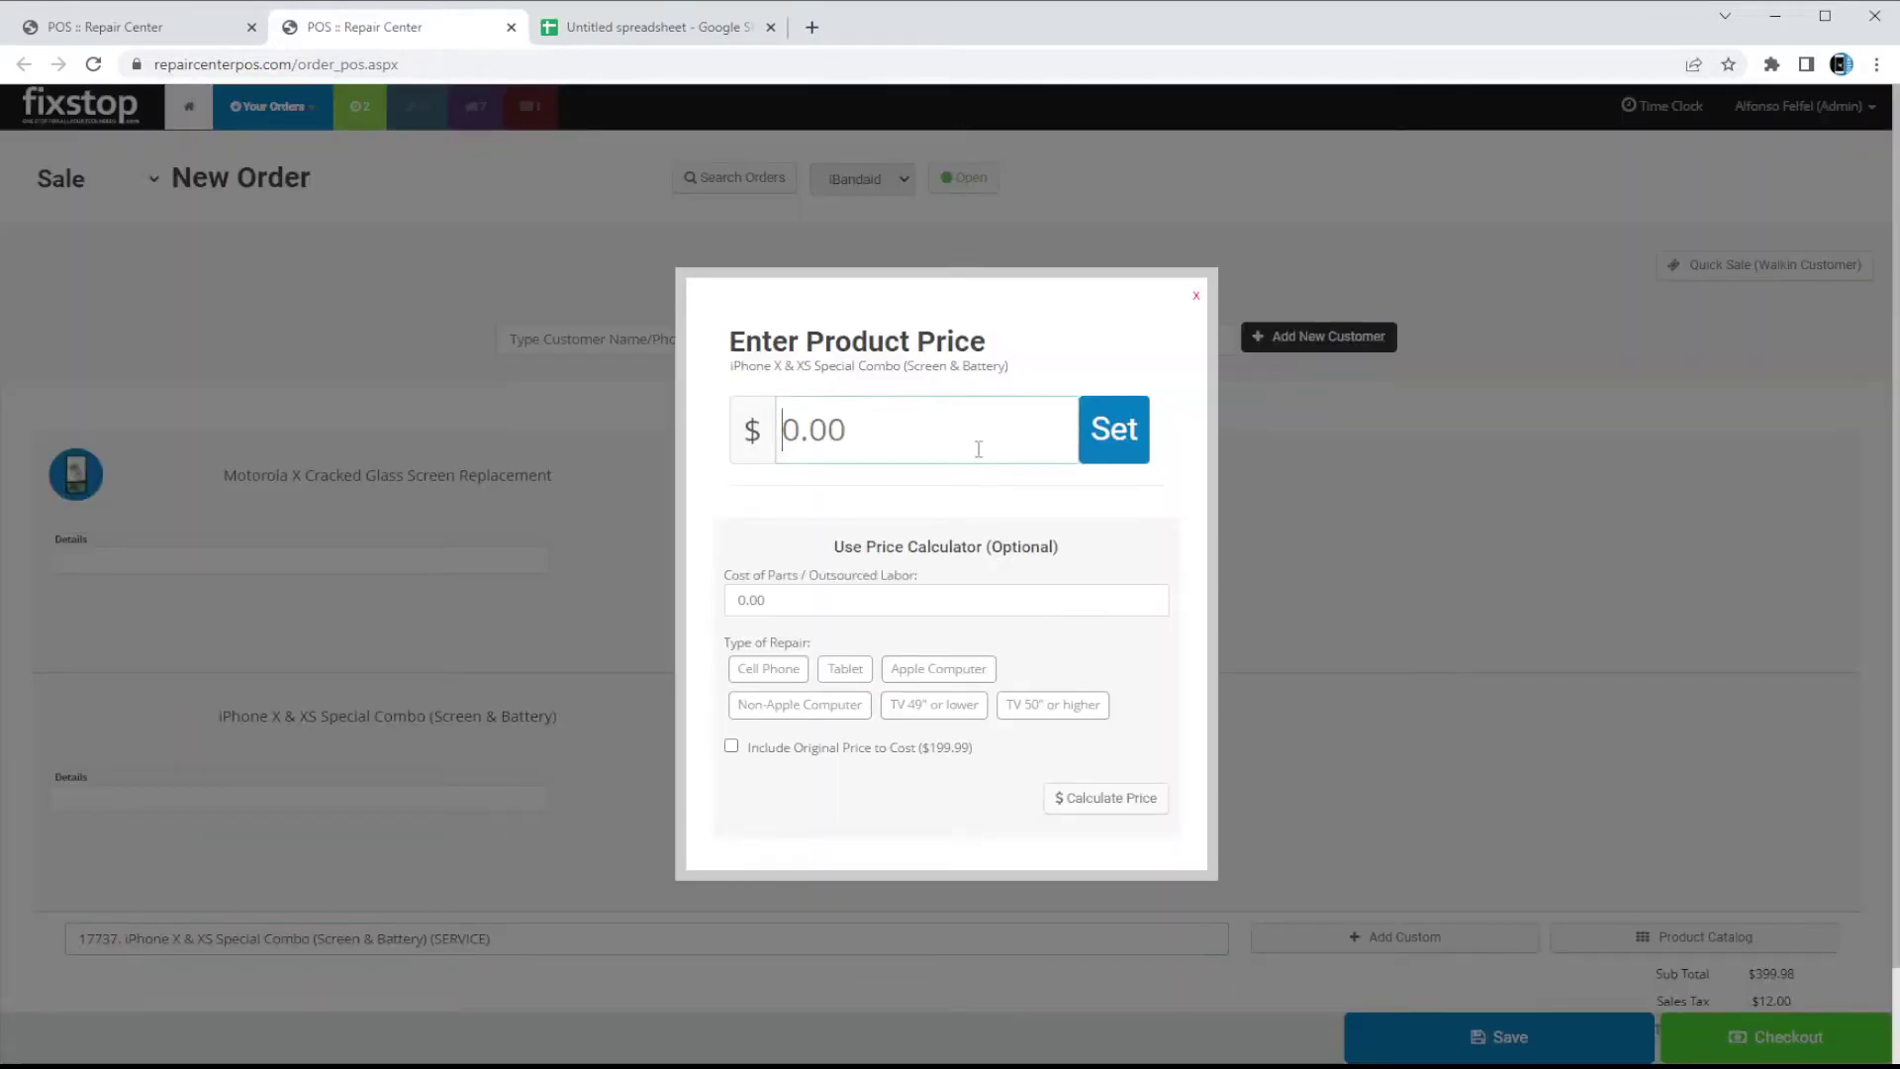
type("59.99")
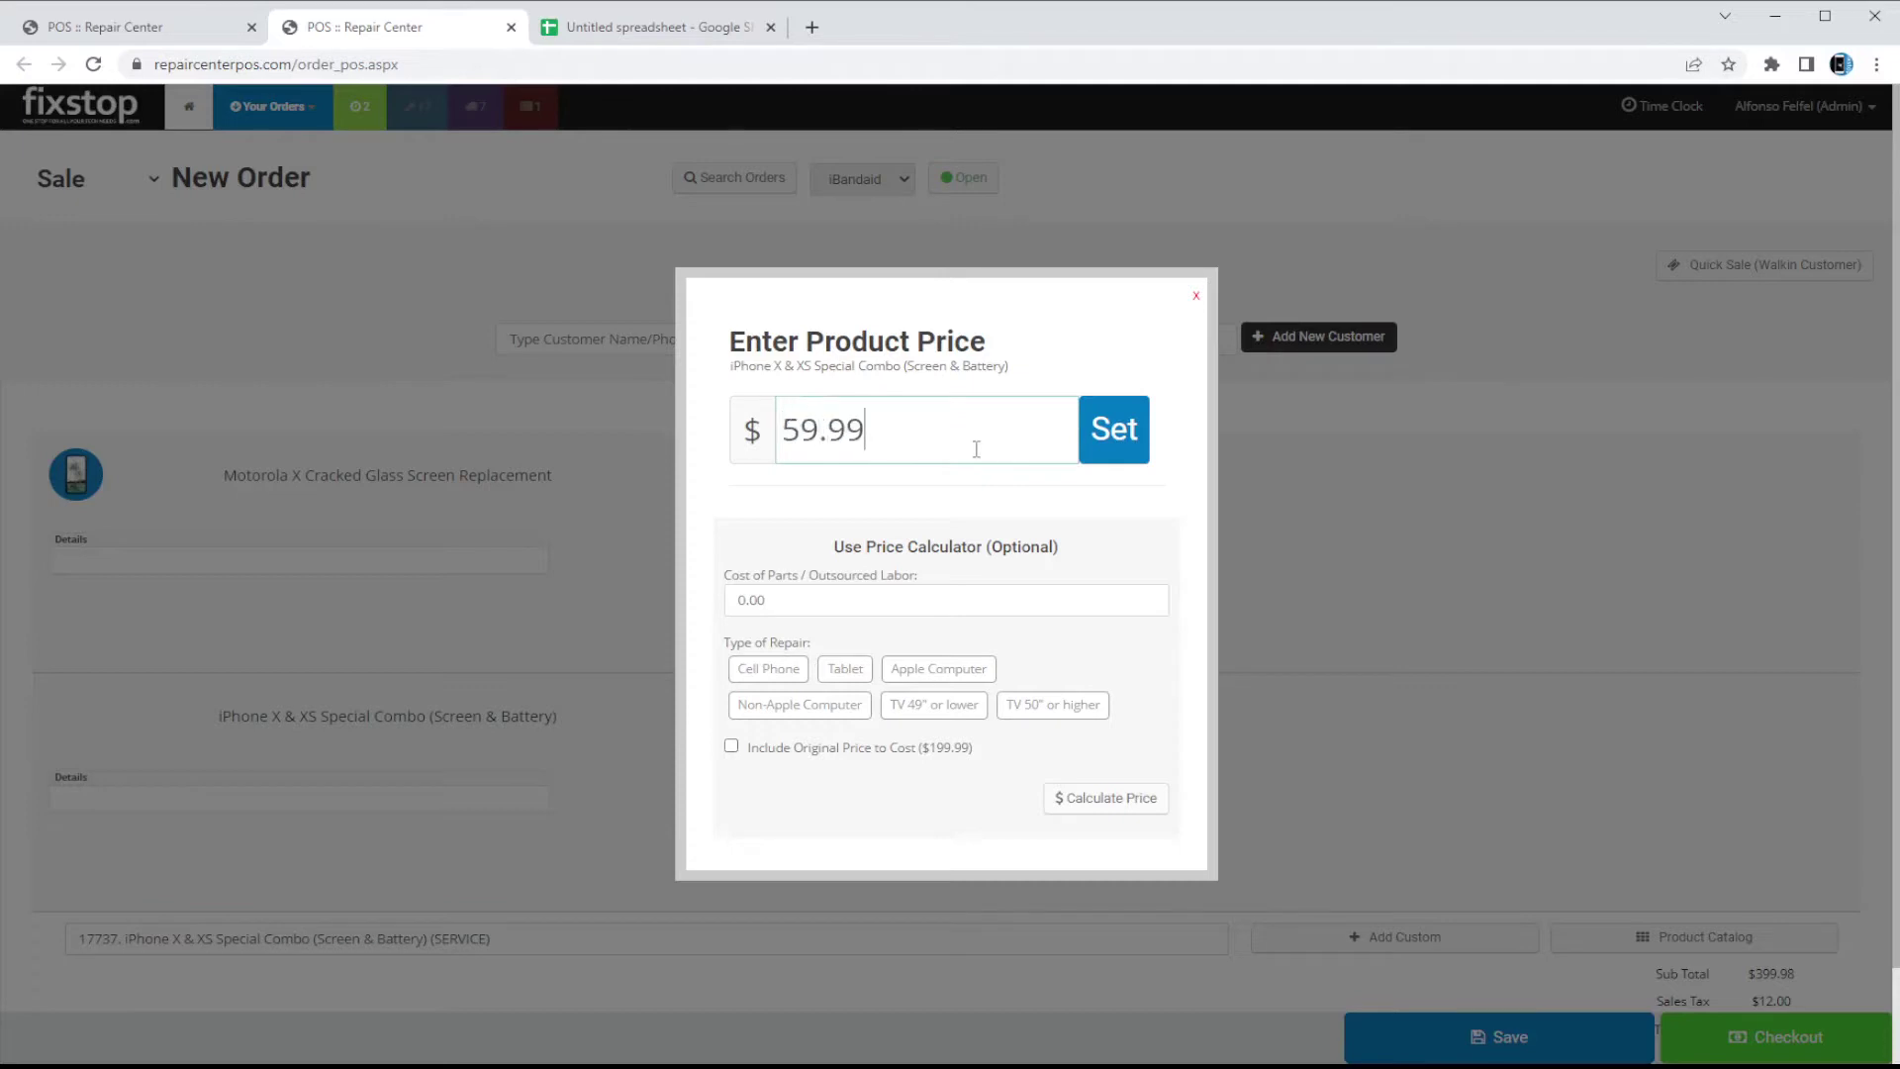
left_click(1093, 442)
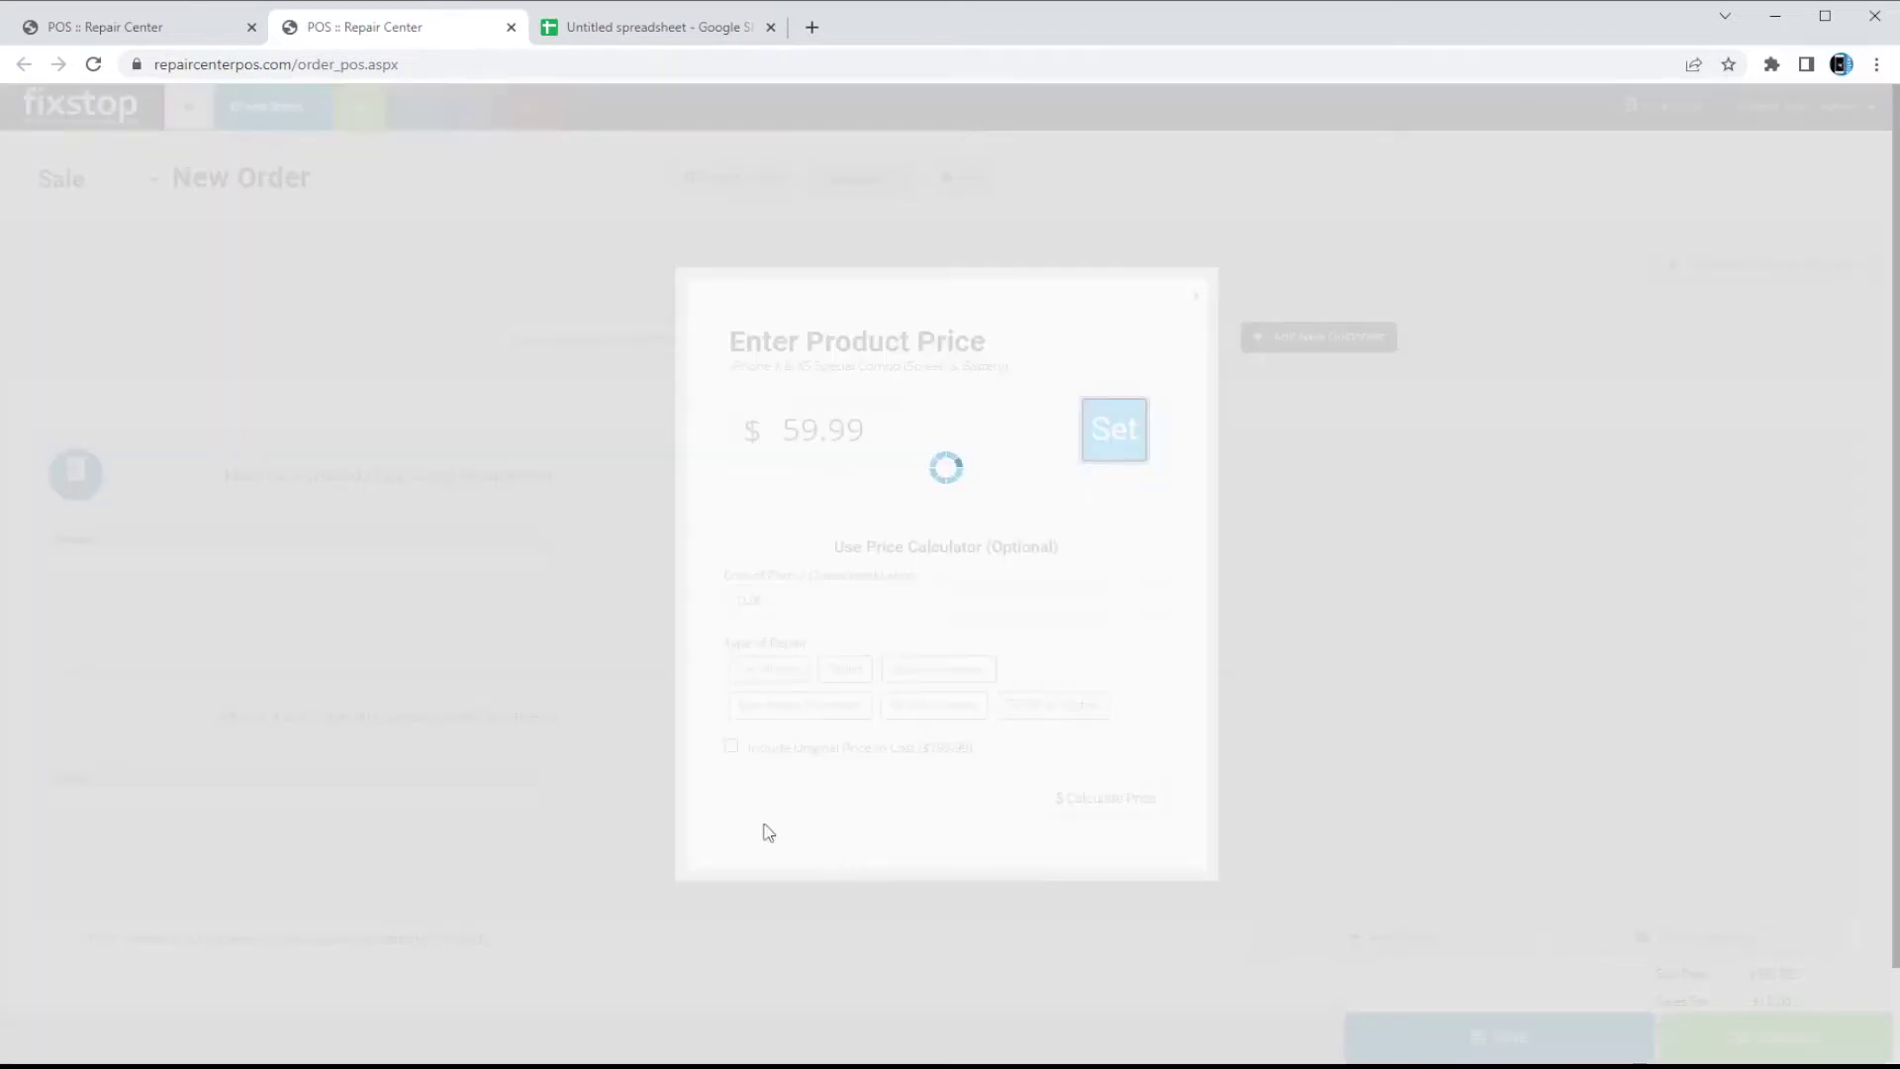
scroll(879, 709, "up", 2)
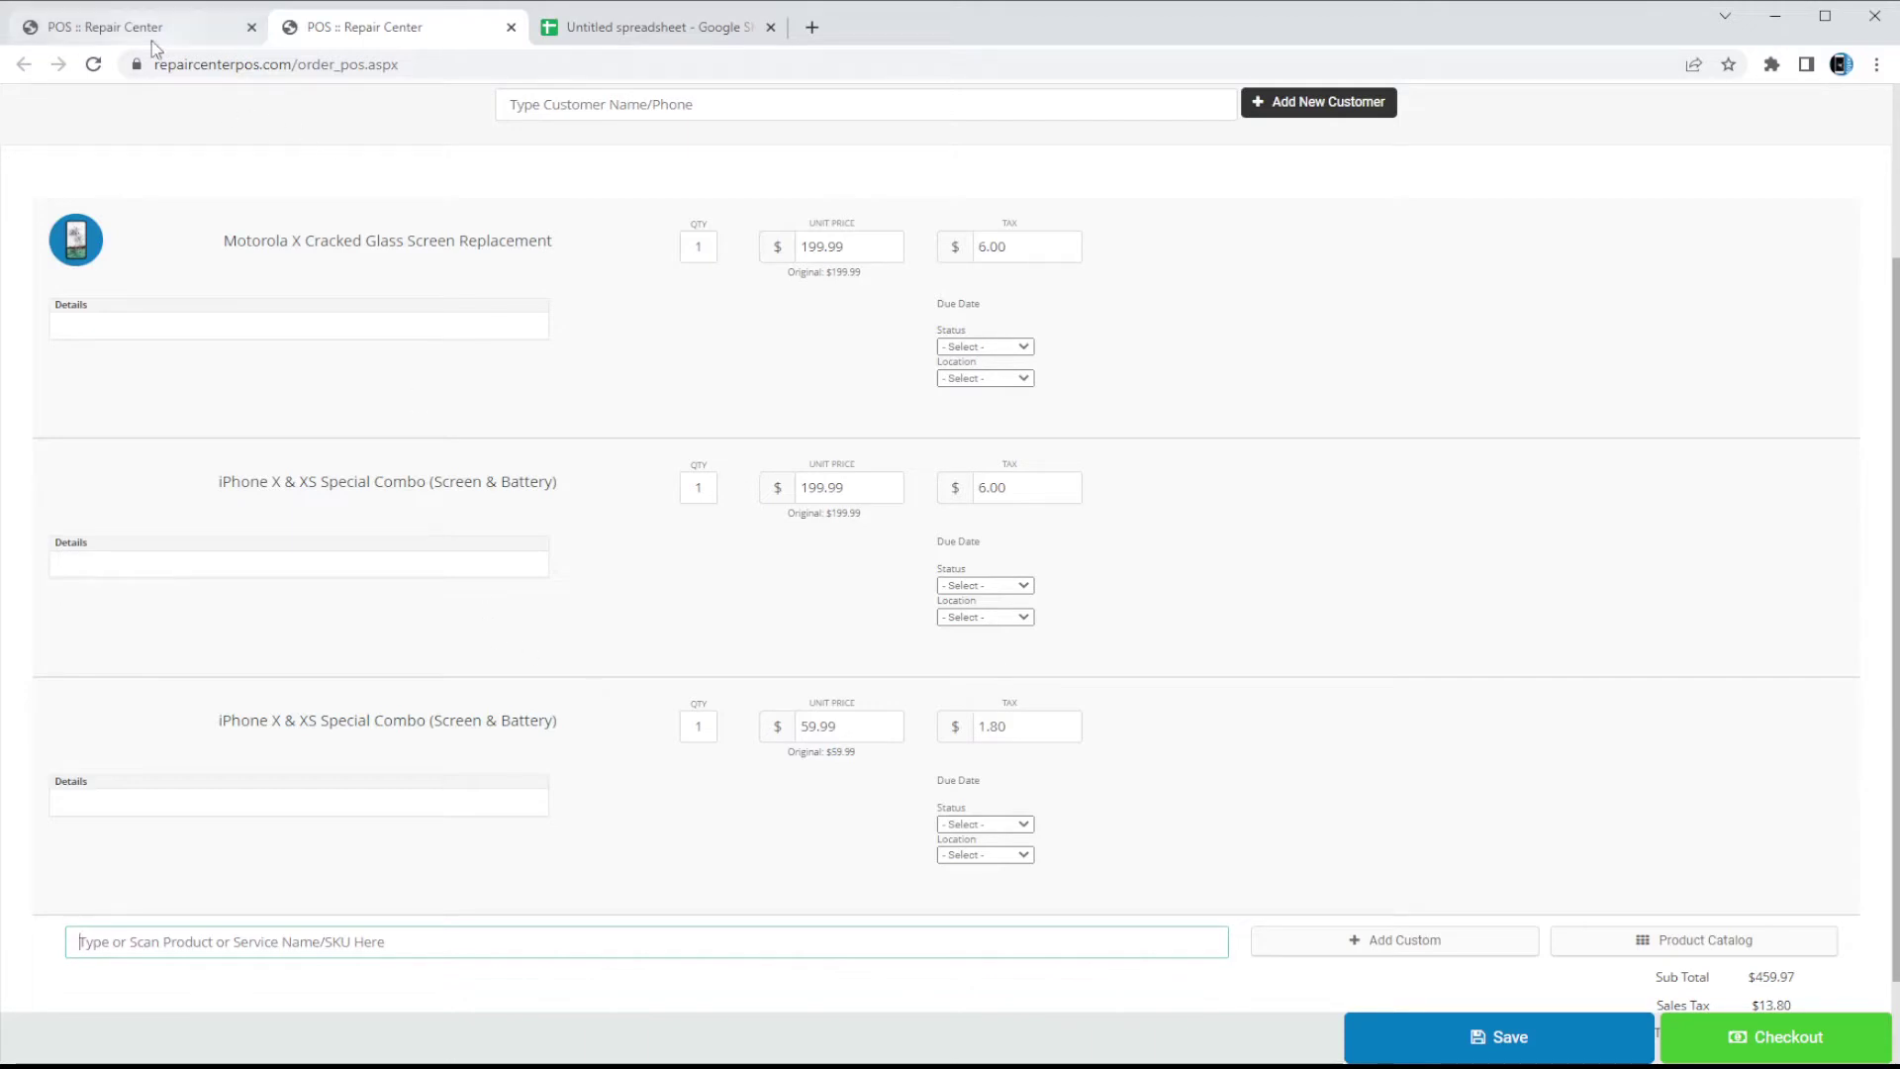
Return to the combo's product page, set its price display option to Show Price and save the product.
left_click(99, 30)
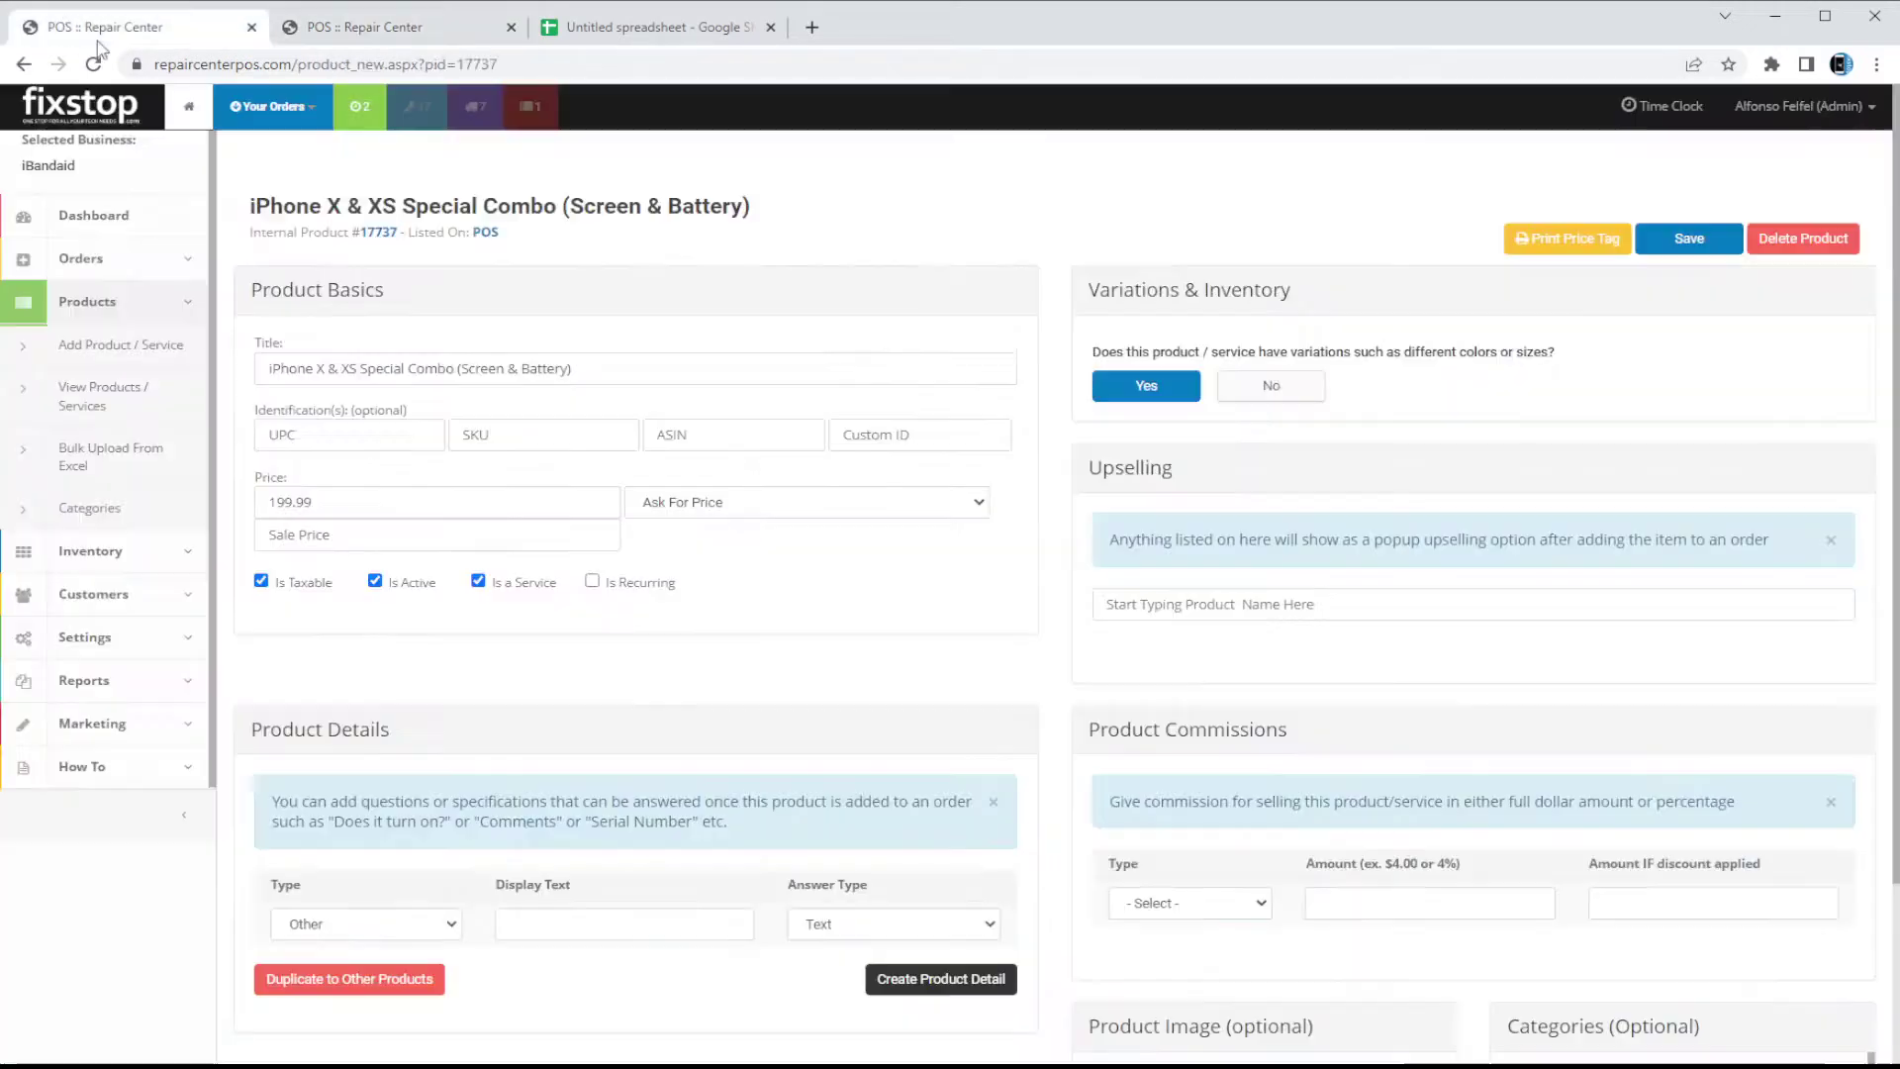
left_click(735, 537)
left_click(1734, 235)
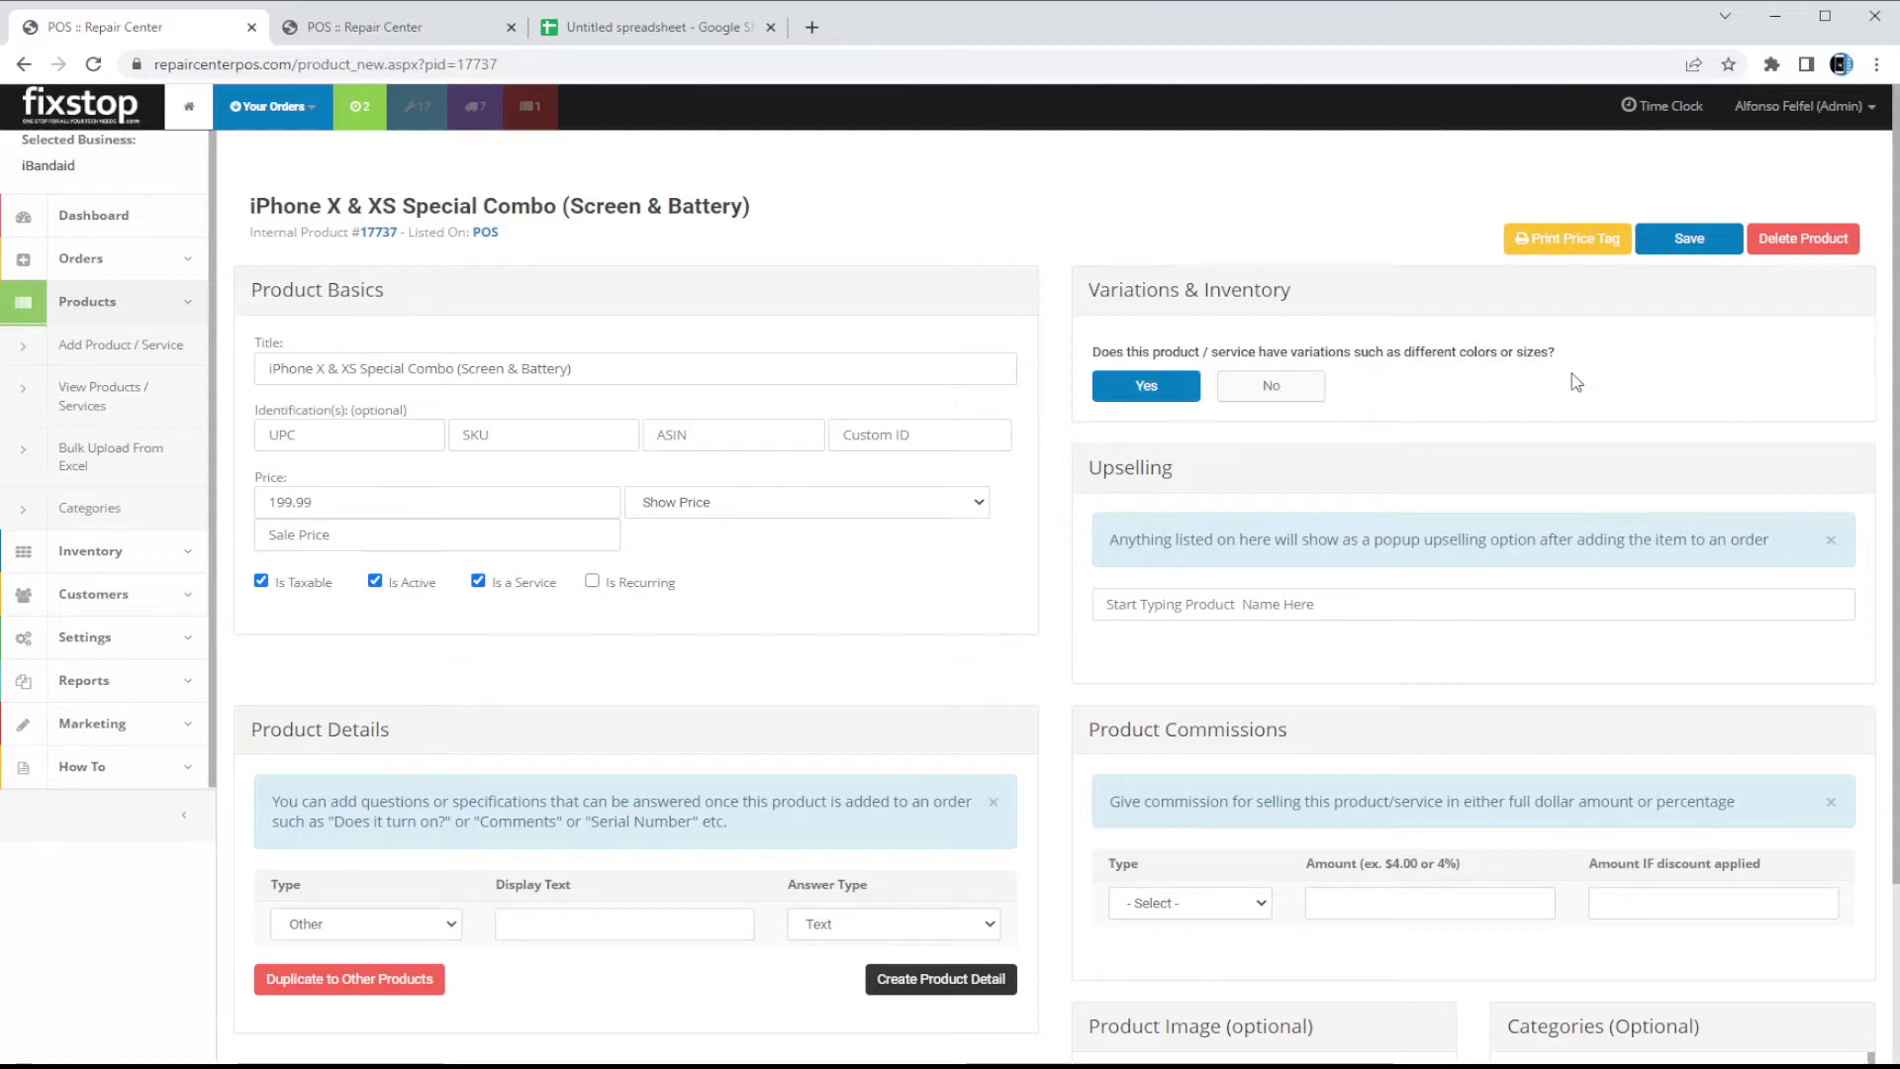
Remove the model names from the product title, making it "iPhone Special Combo (Screen & Battery)", and save the product.
left_click(1180, 394)
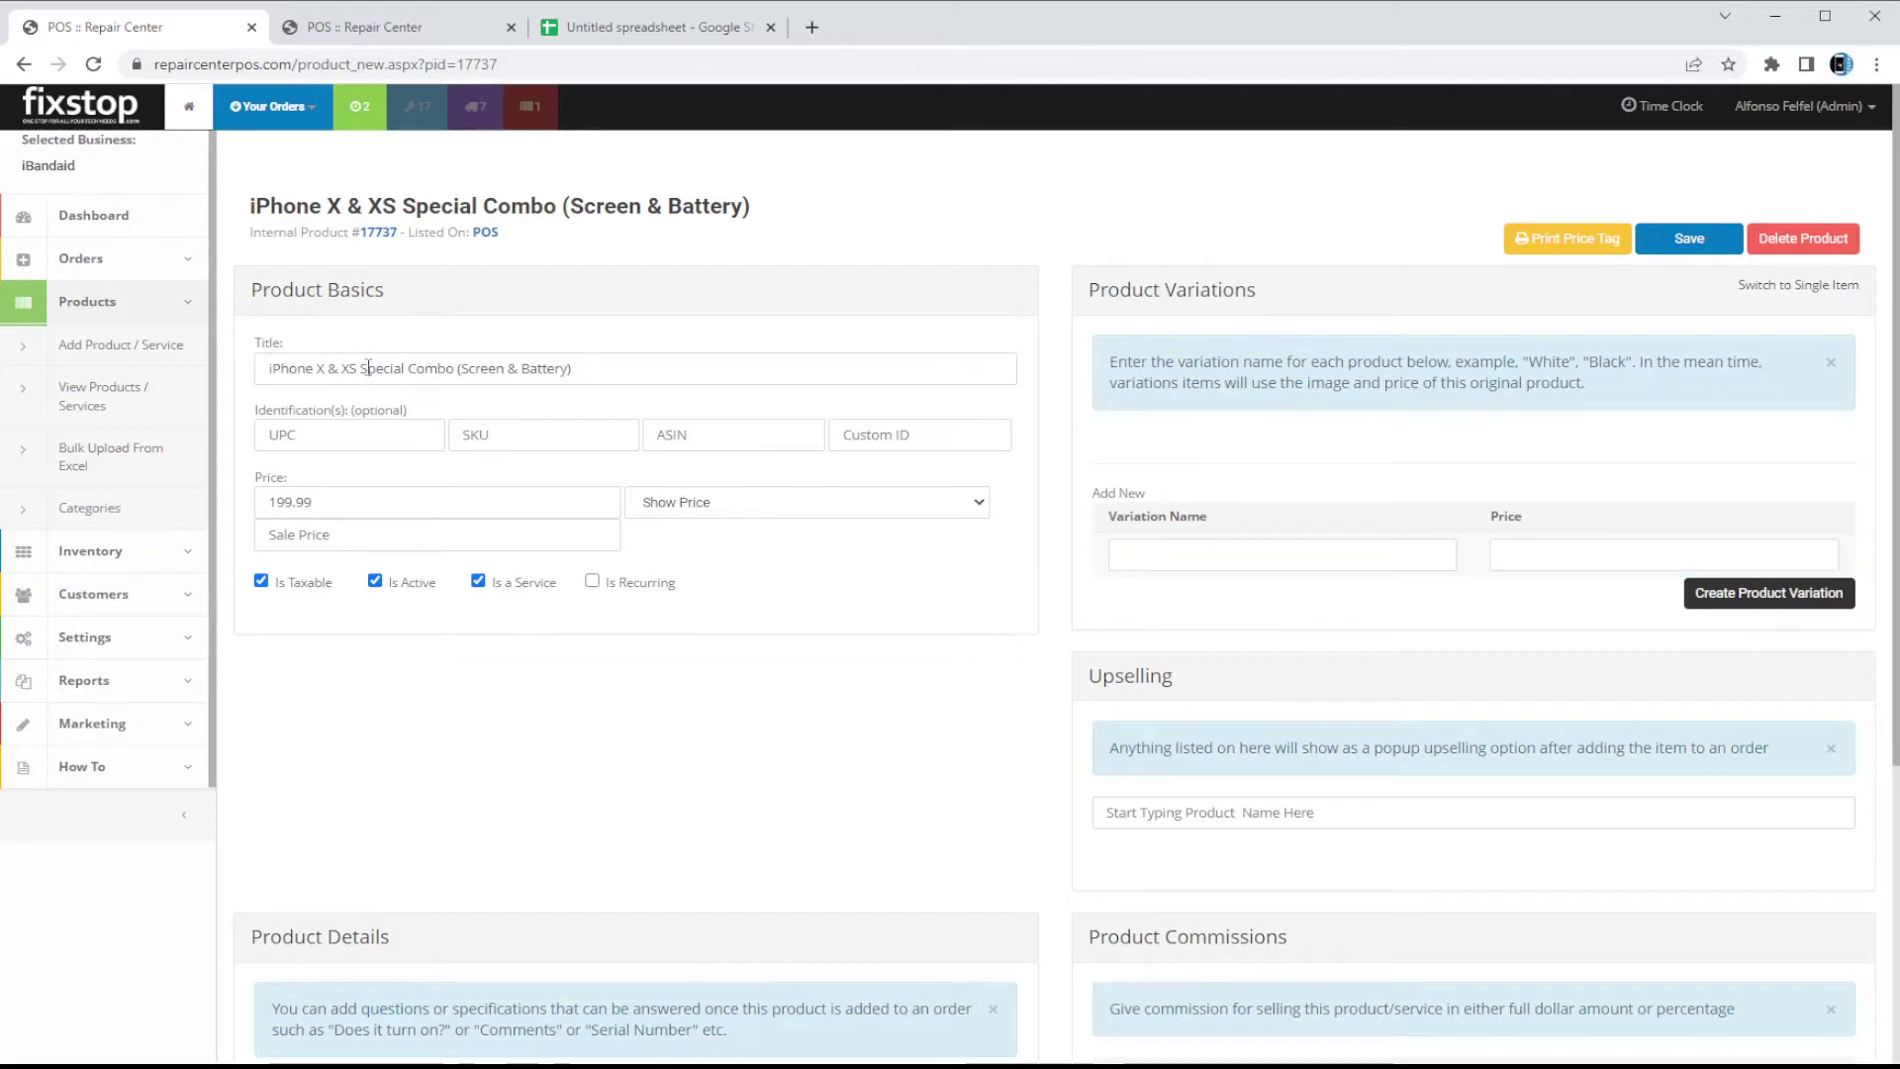
left_click_drag(363, 368, 318, 372)
key("BackSpace")
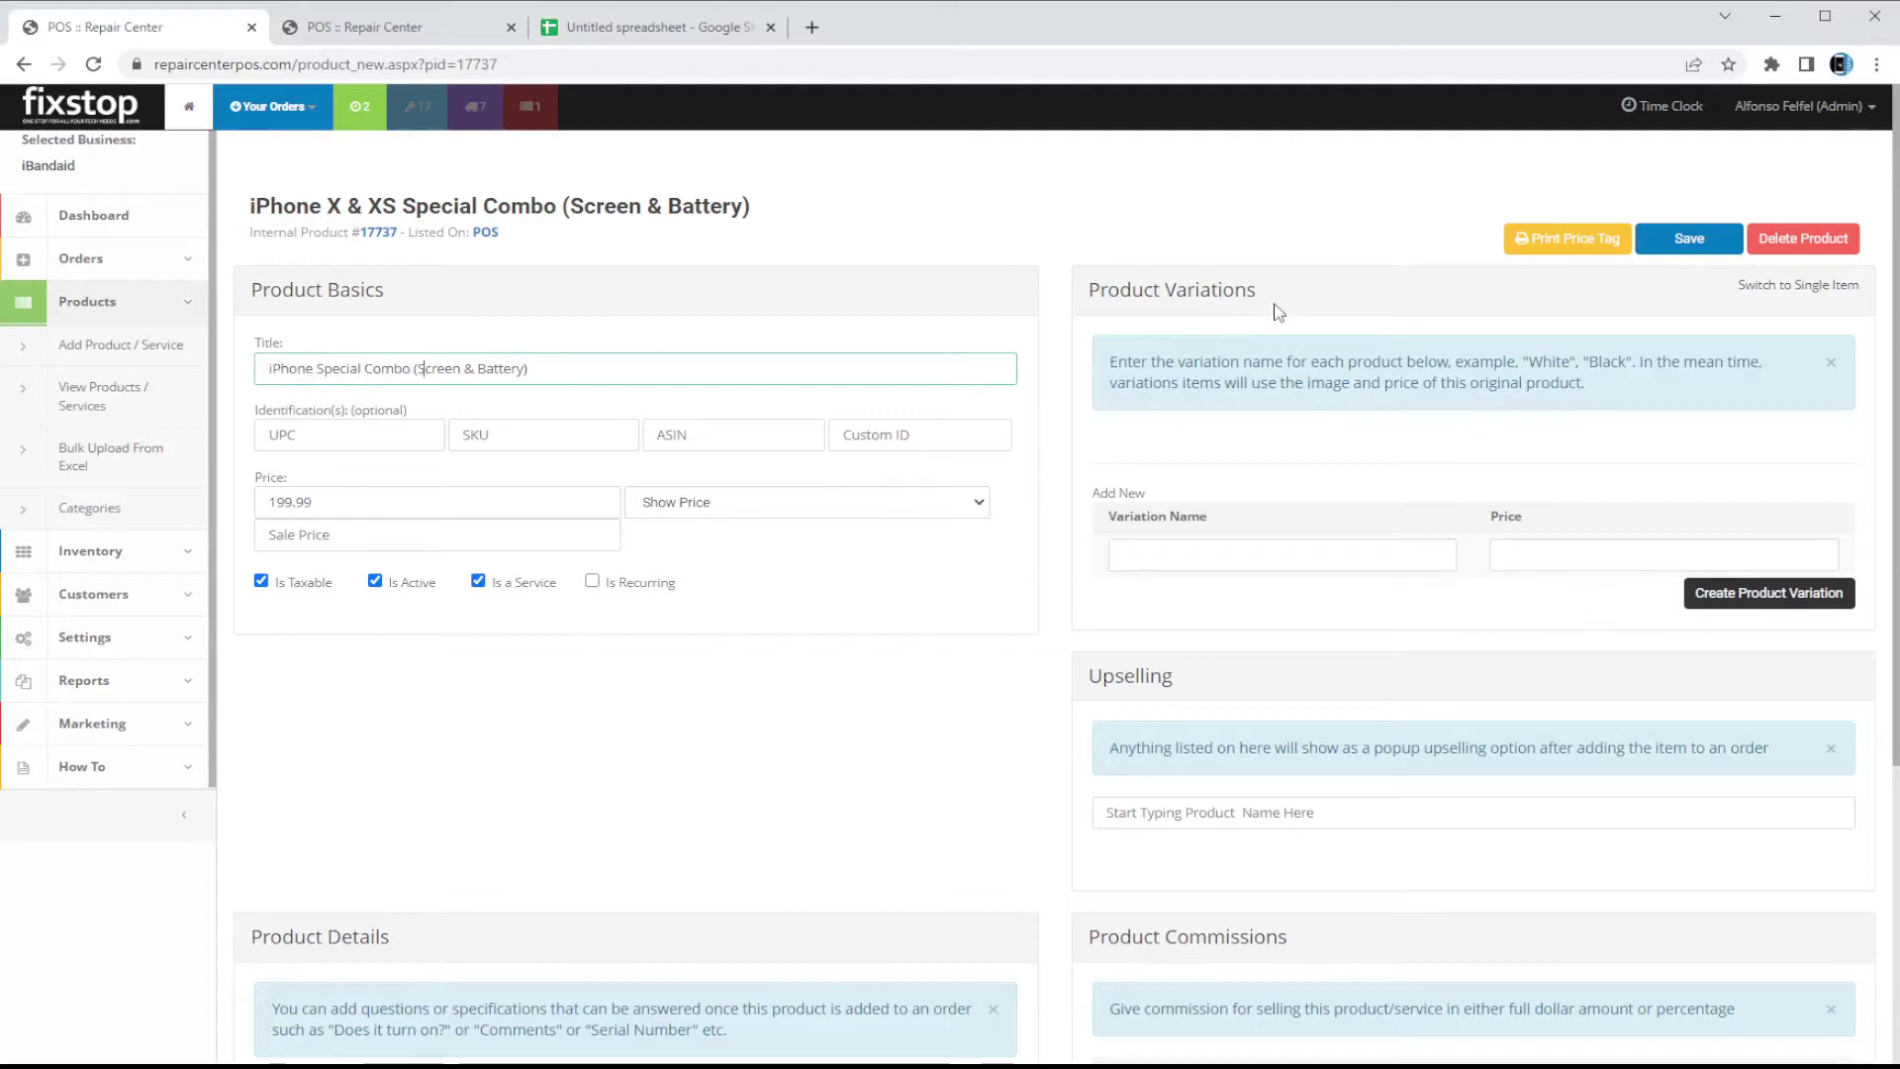
left_click(1700, 246)
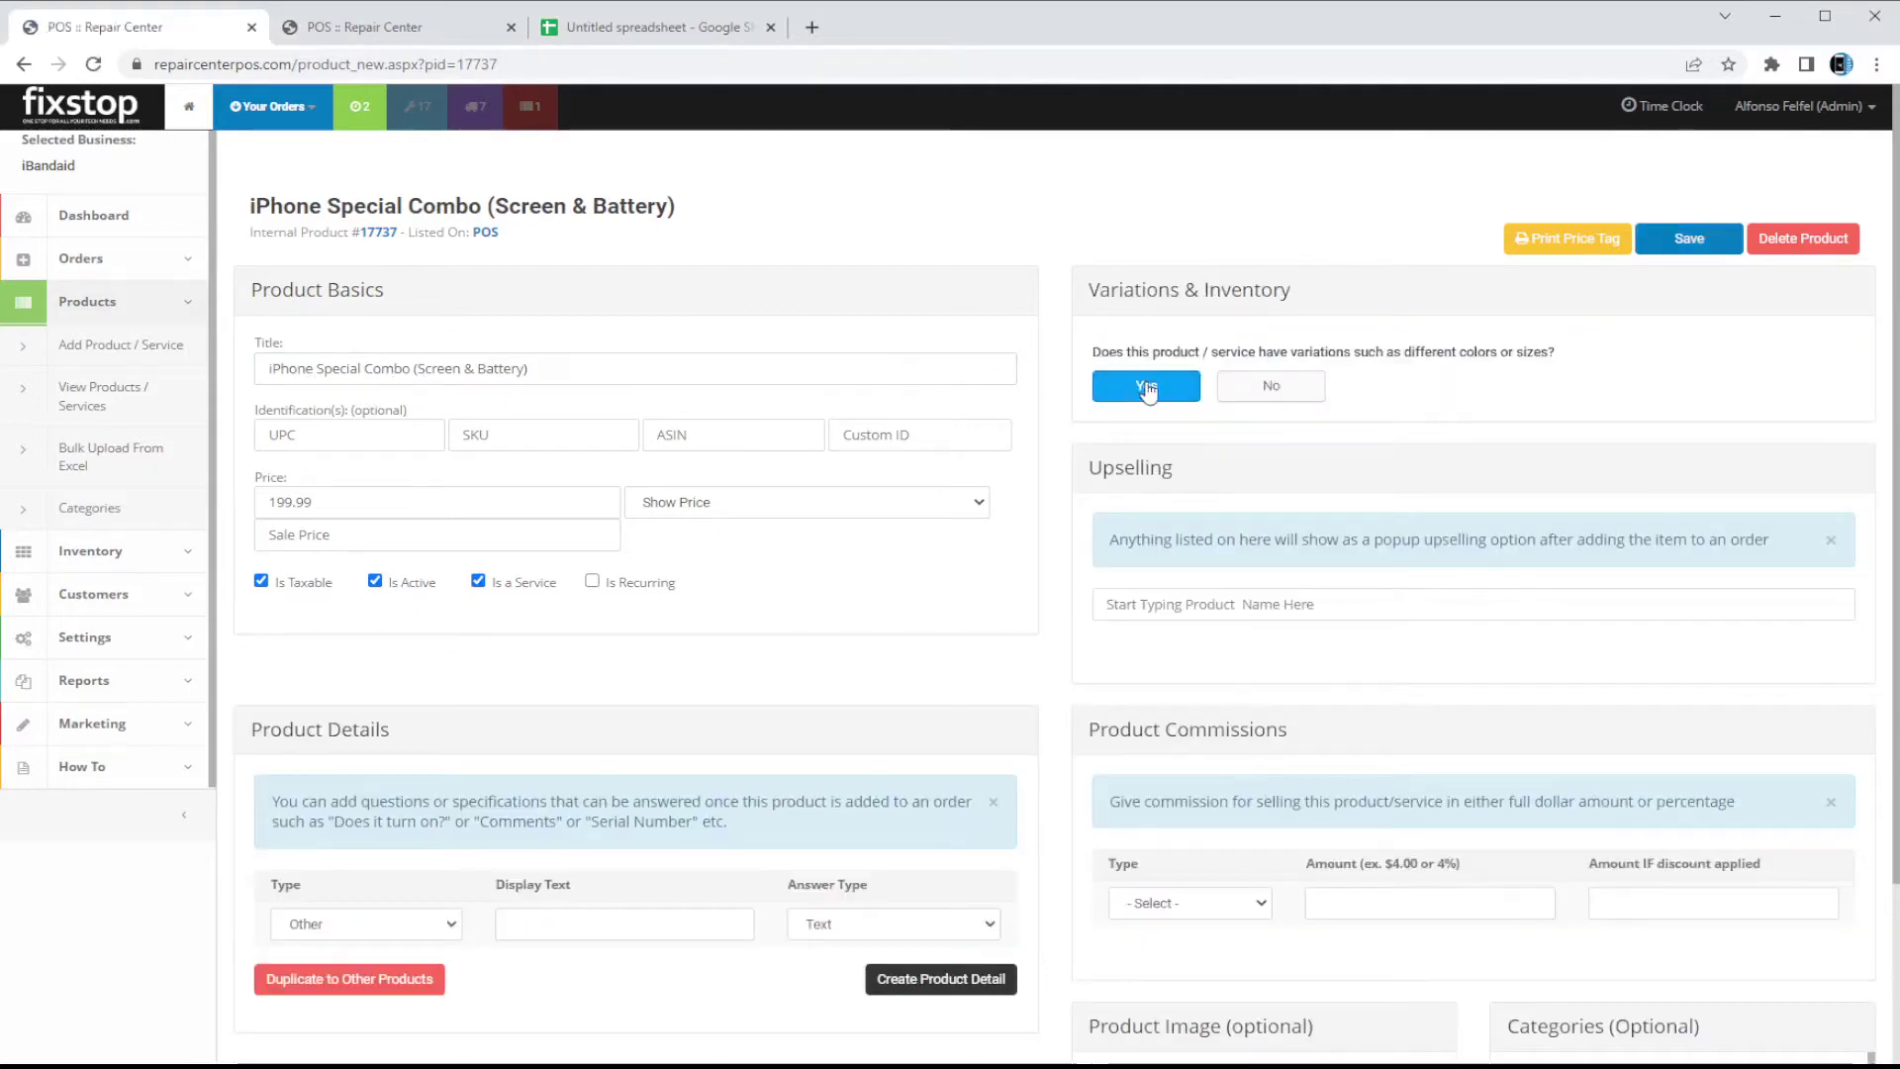
Enable variations for the combo product and create an "iPhone X" variation priced at 179.99.
left_click(1148, 388)
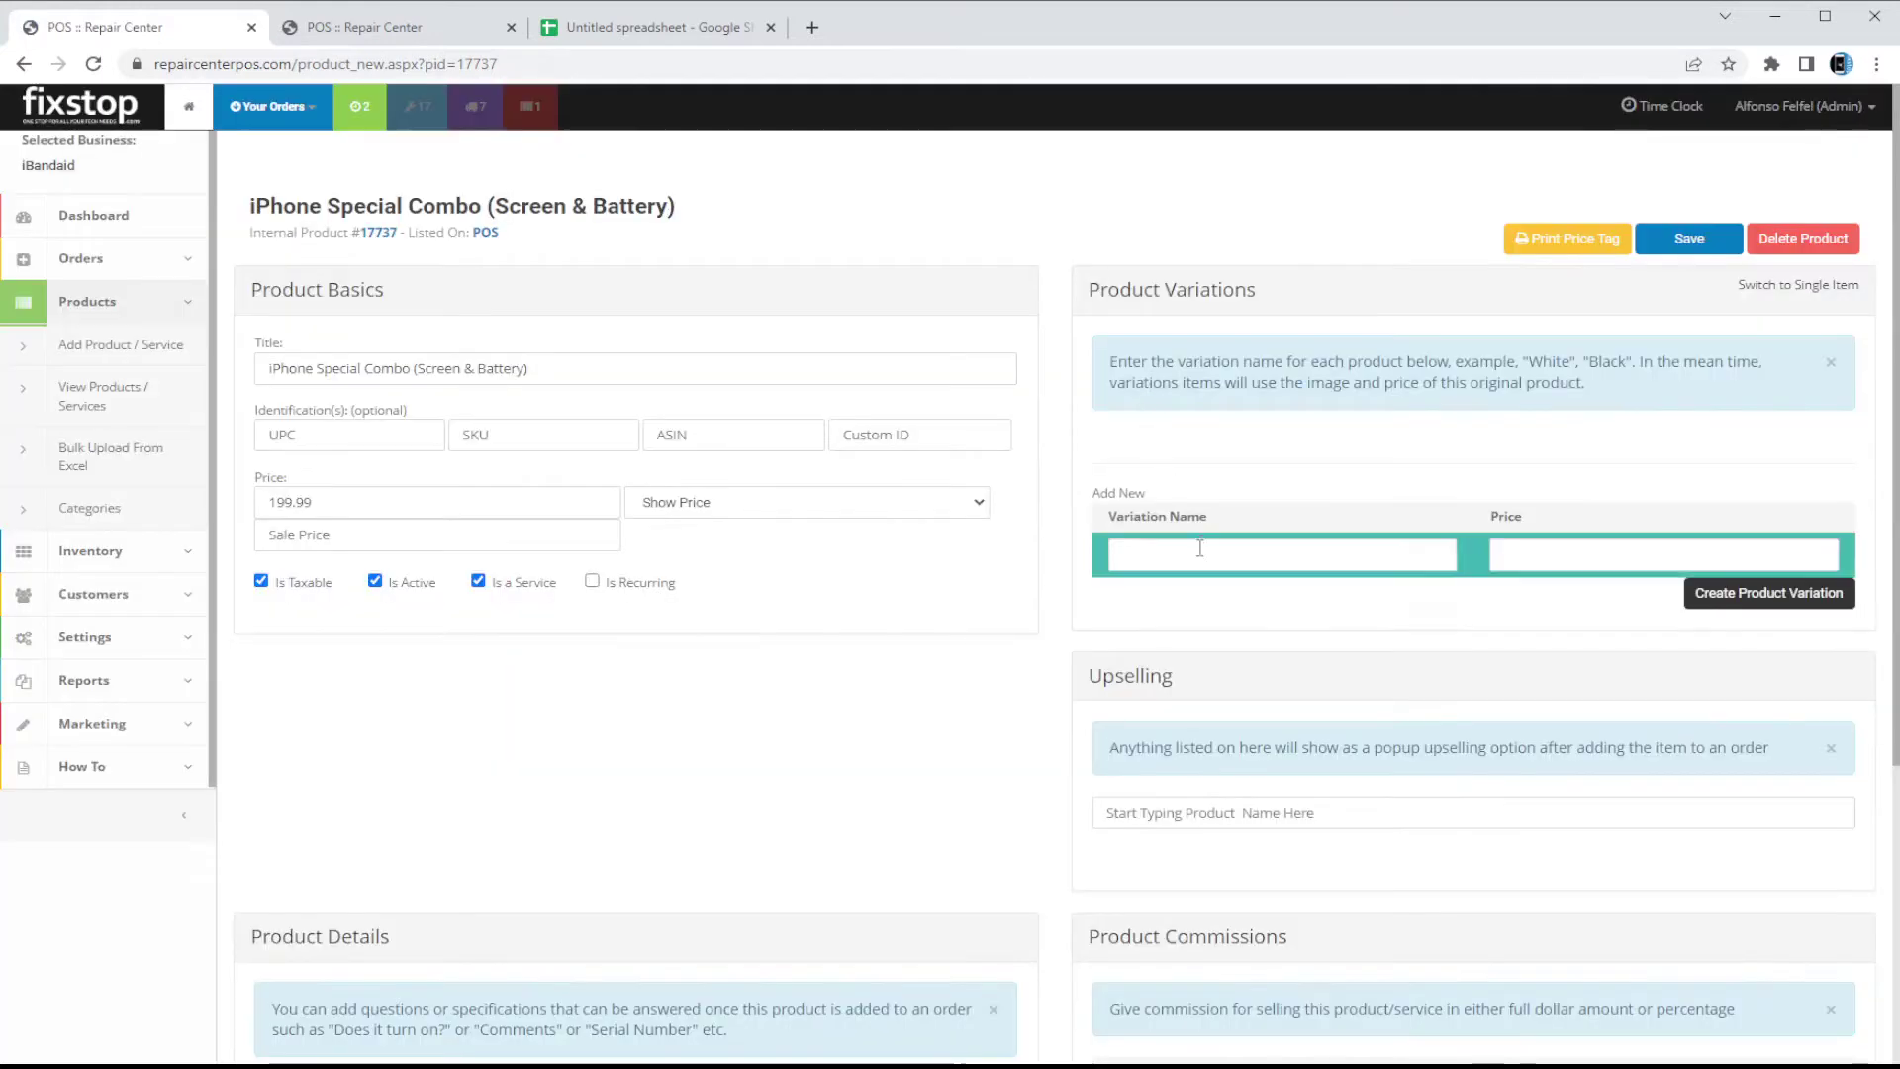
left_click(1199, 547)
type("x")
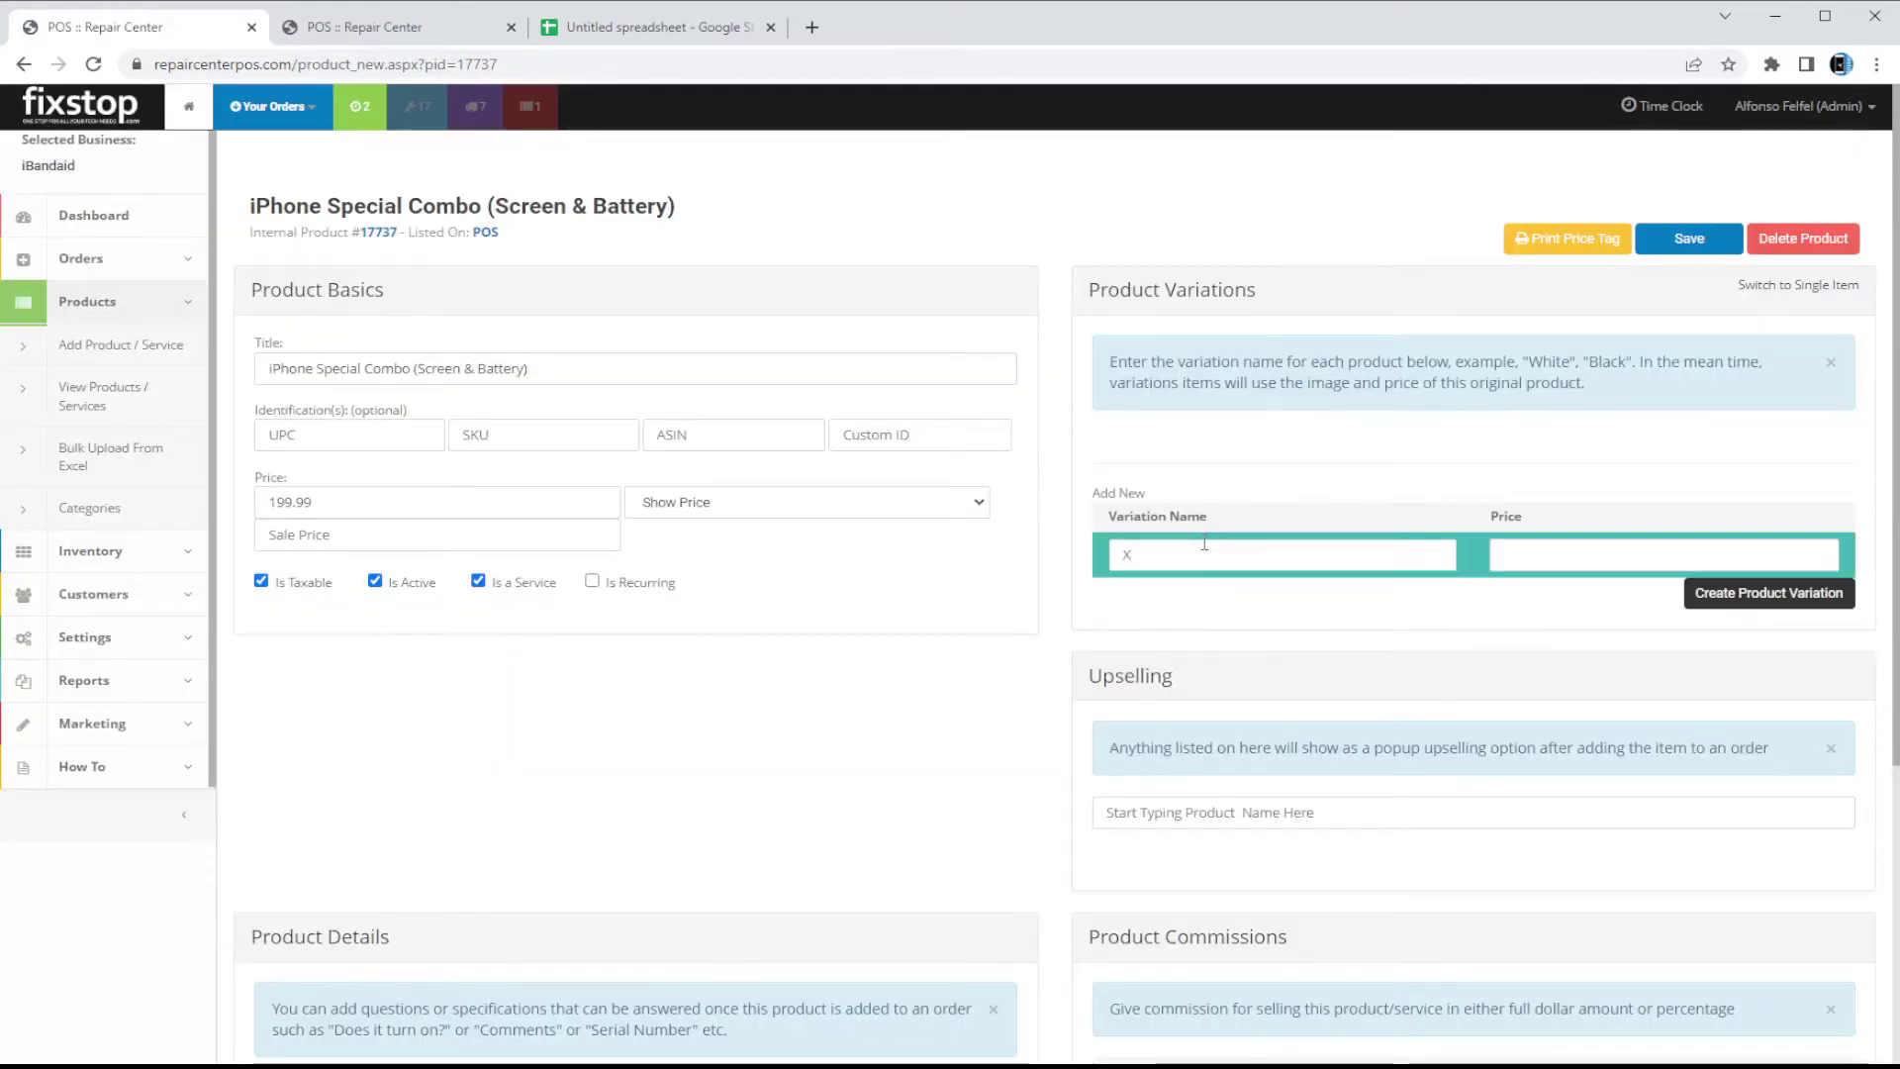
type("Phone")
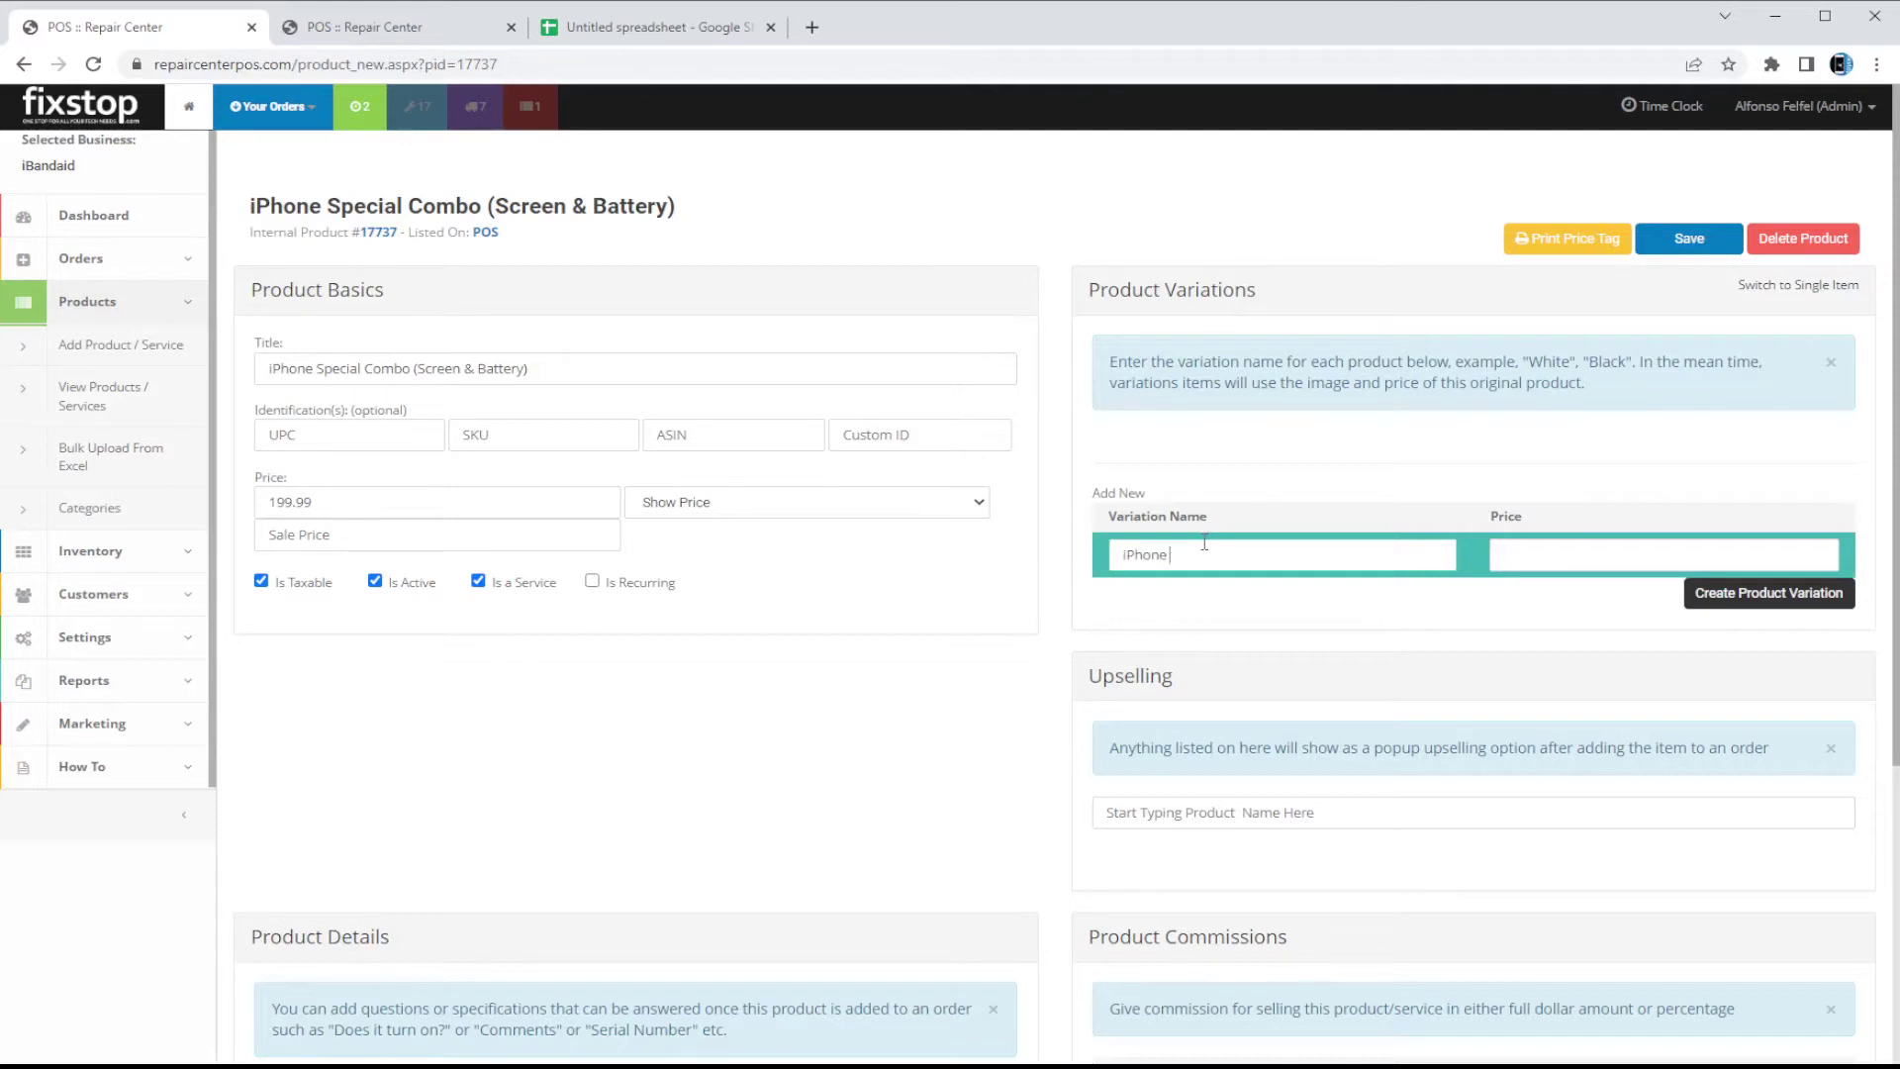
key("Tab")
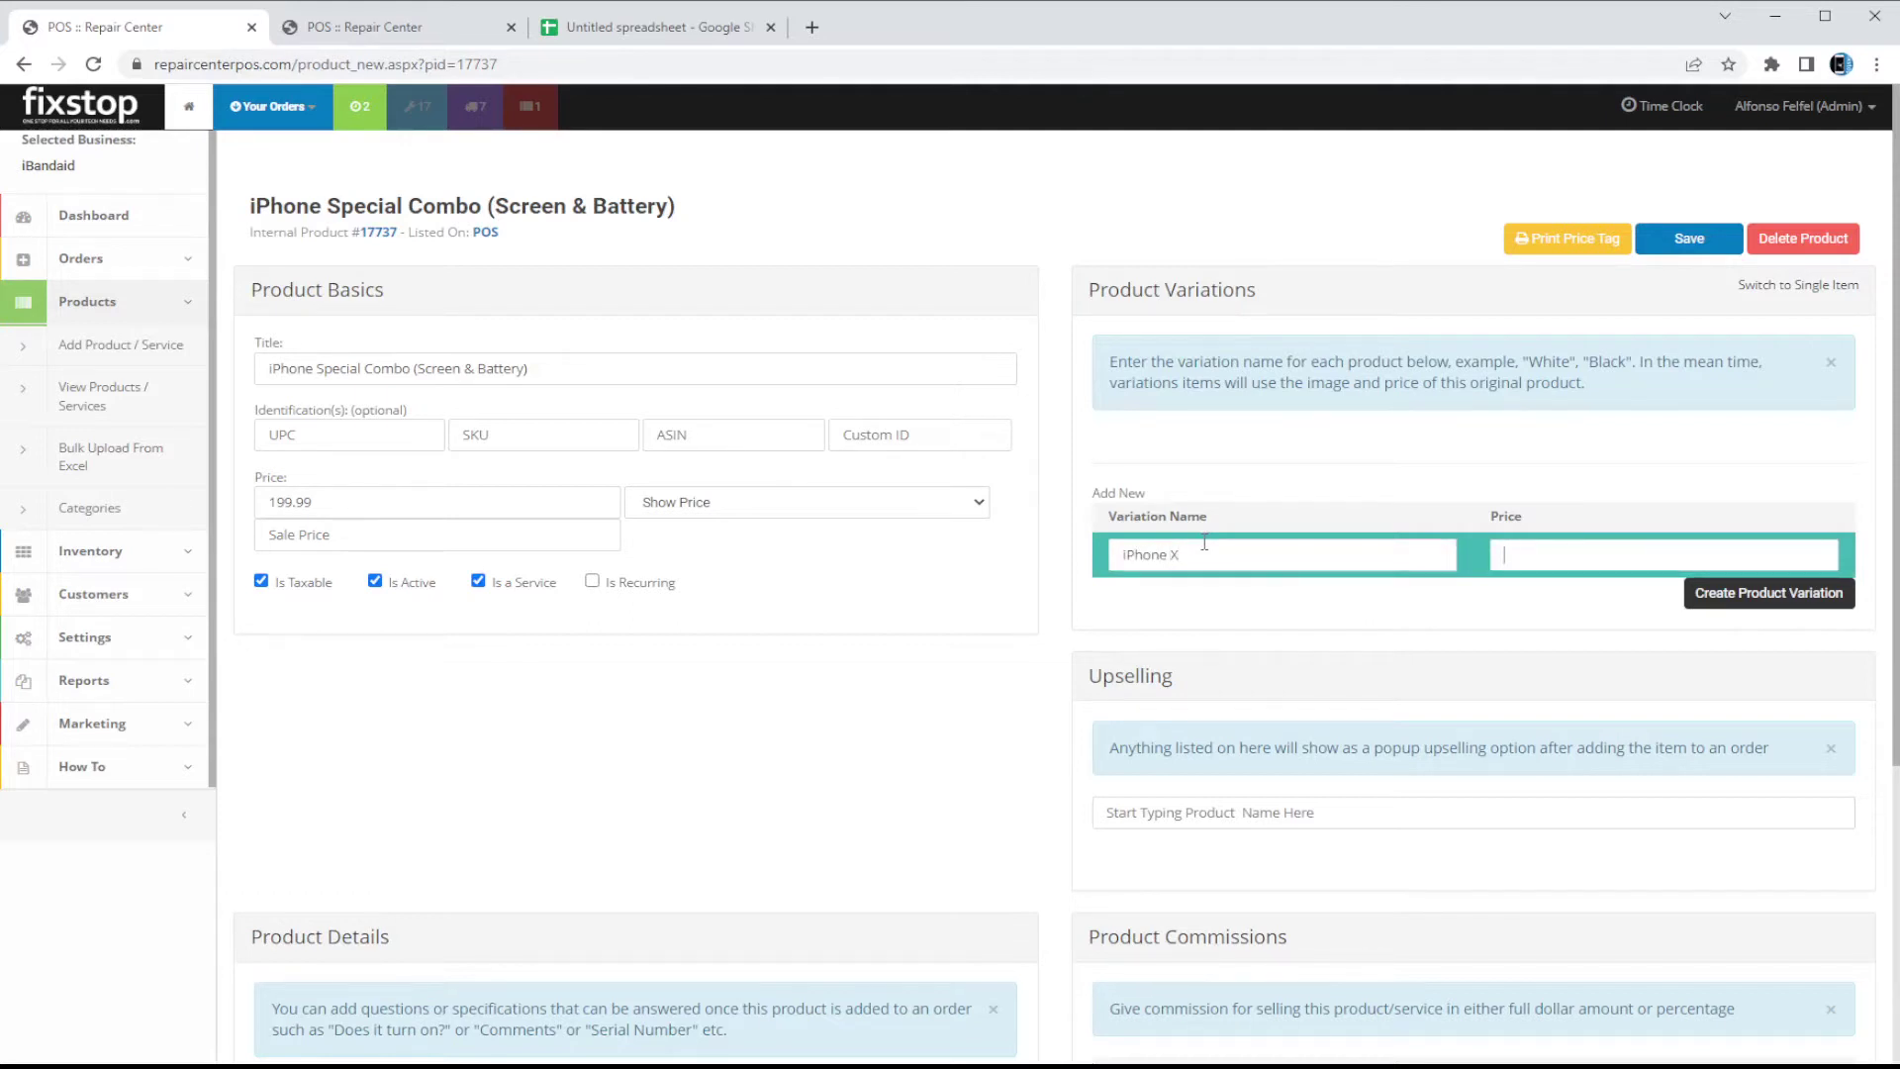
key("ctrl+a")
type("17")
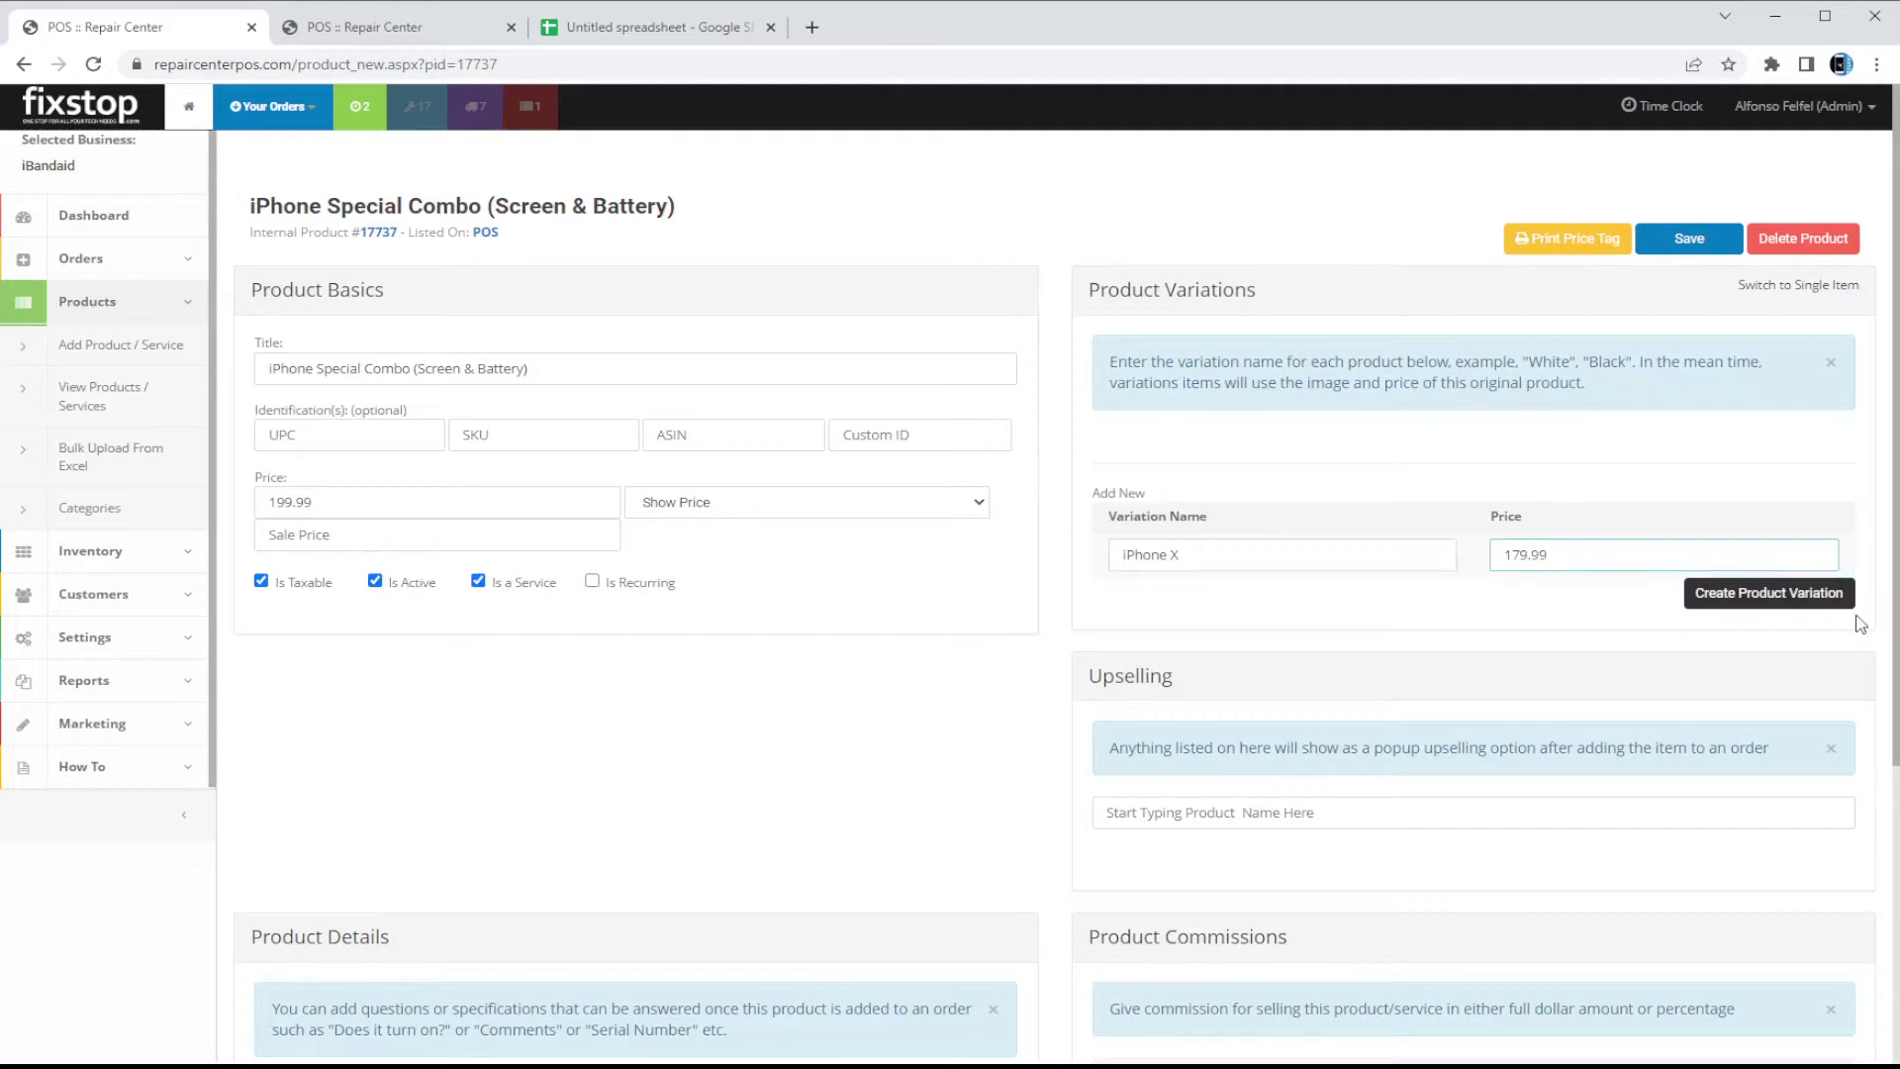
left_click(1831, 591)
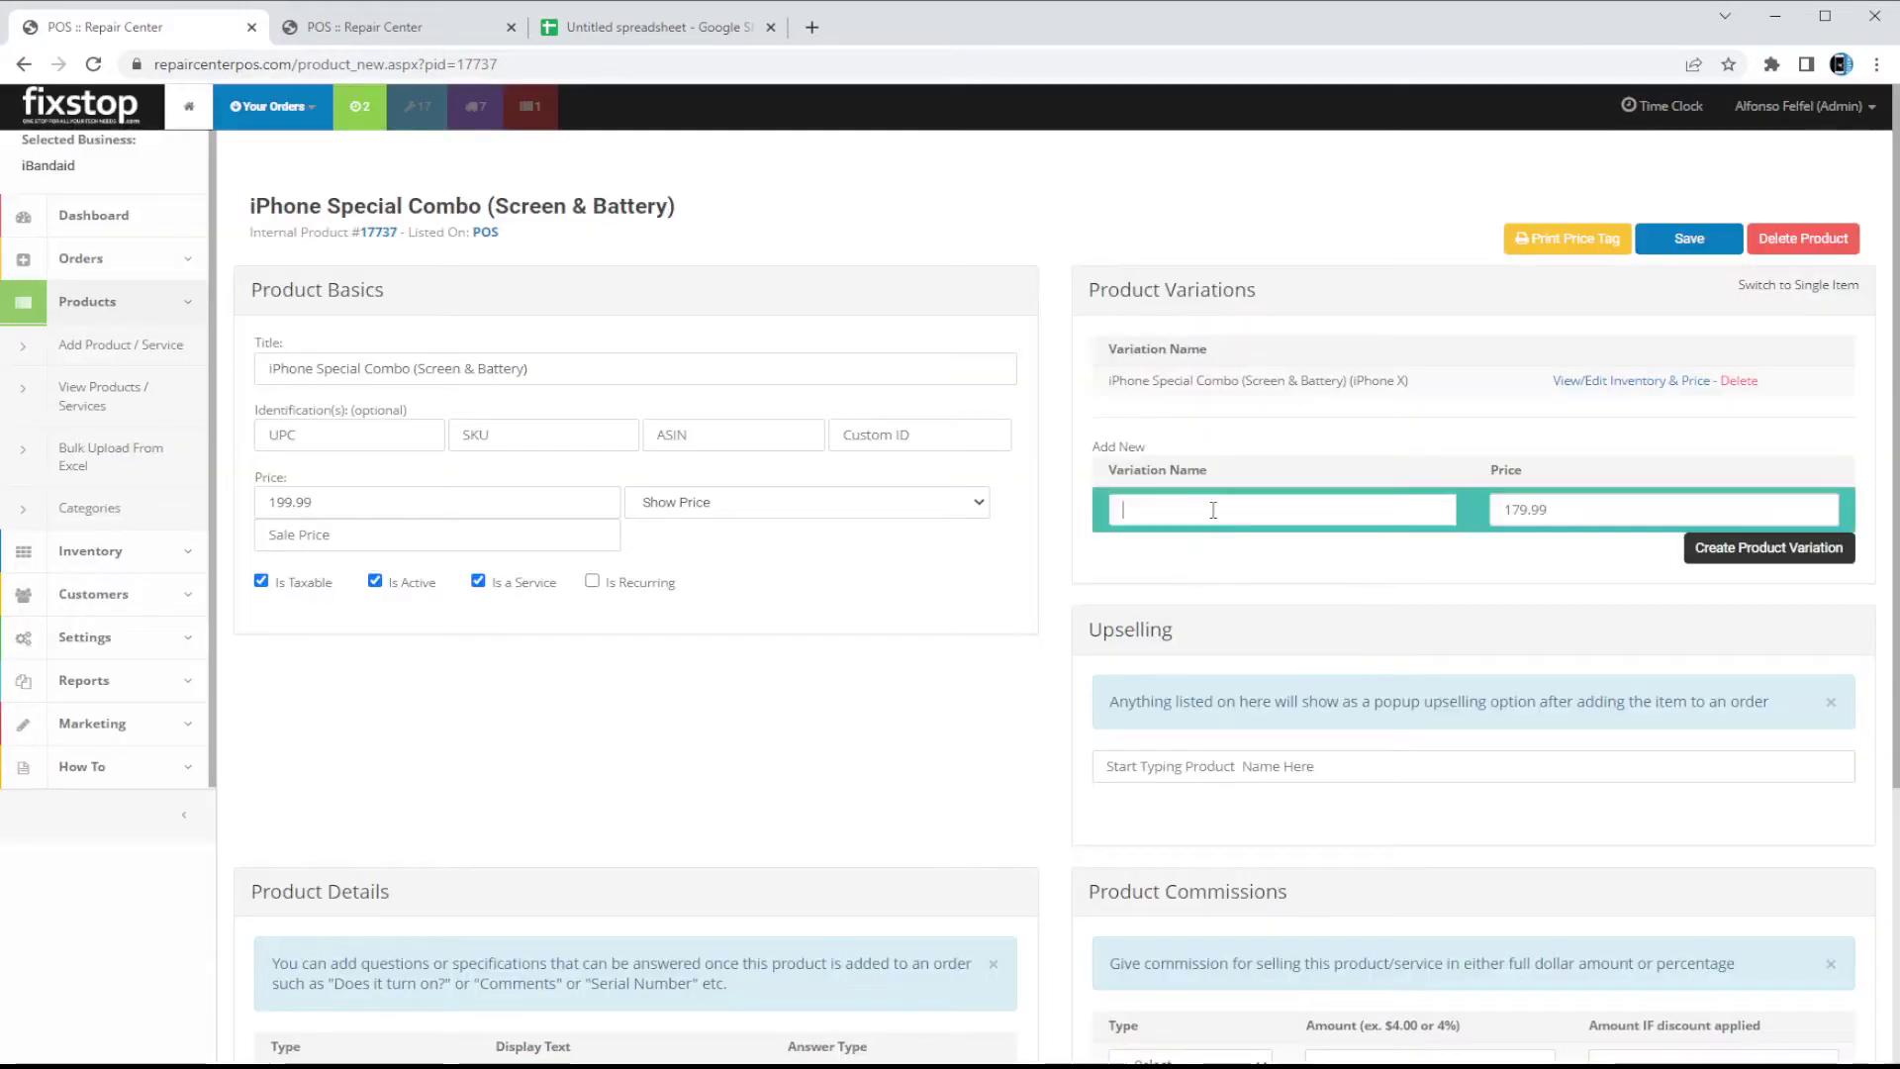
Create a second product variation named "iPhone XS" priced at 189.99 and save the product.
type("XR")
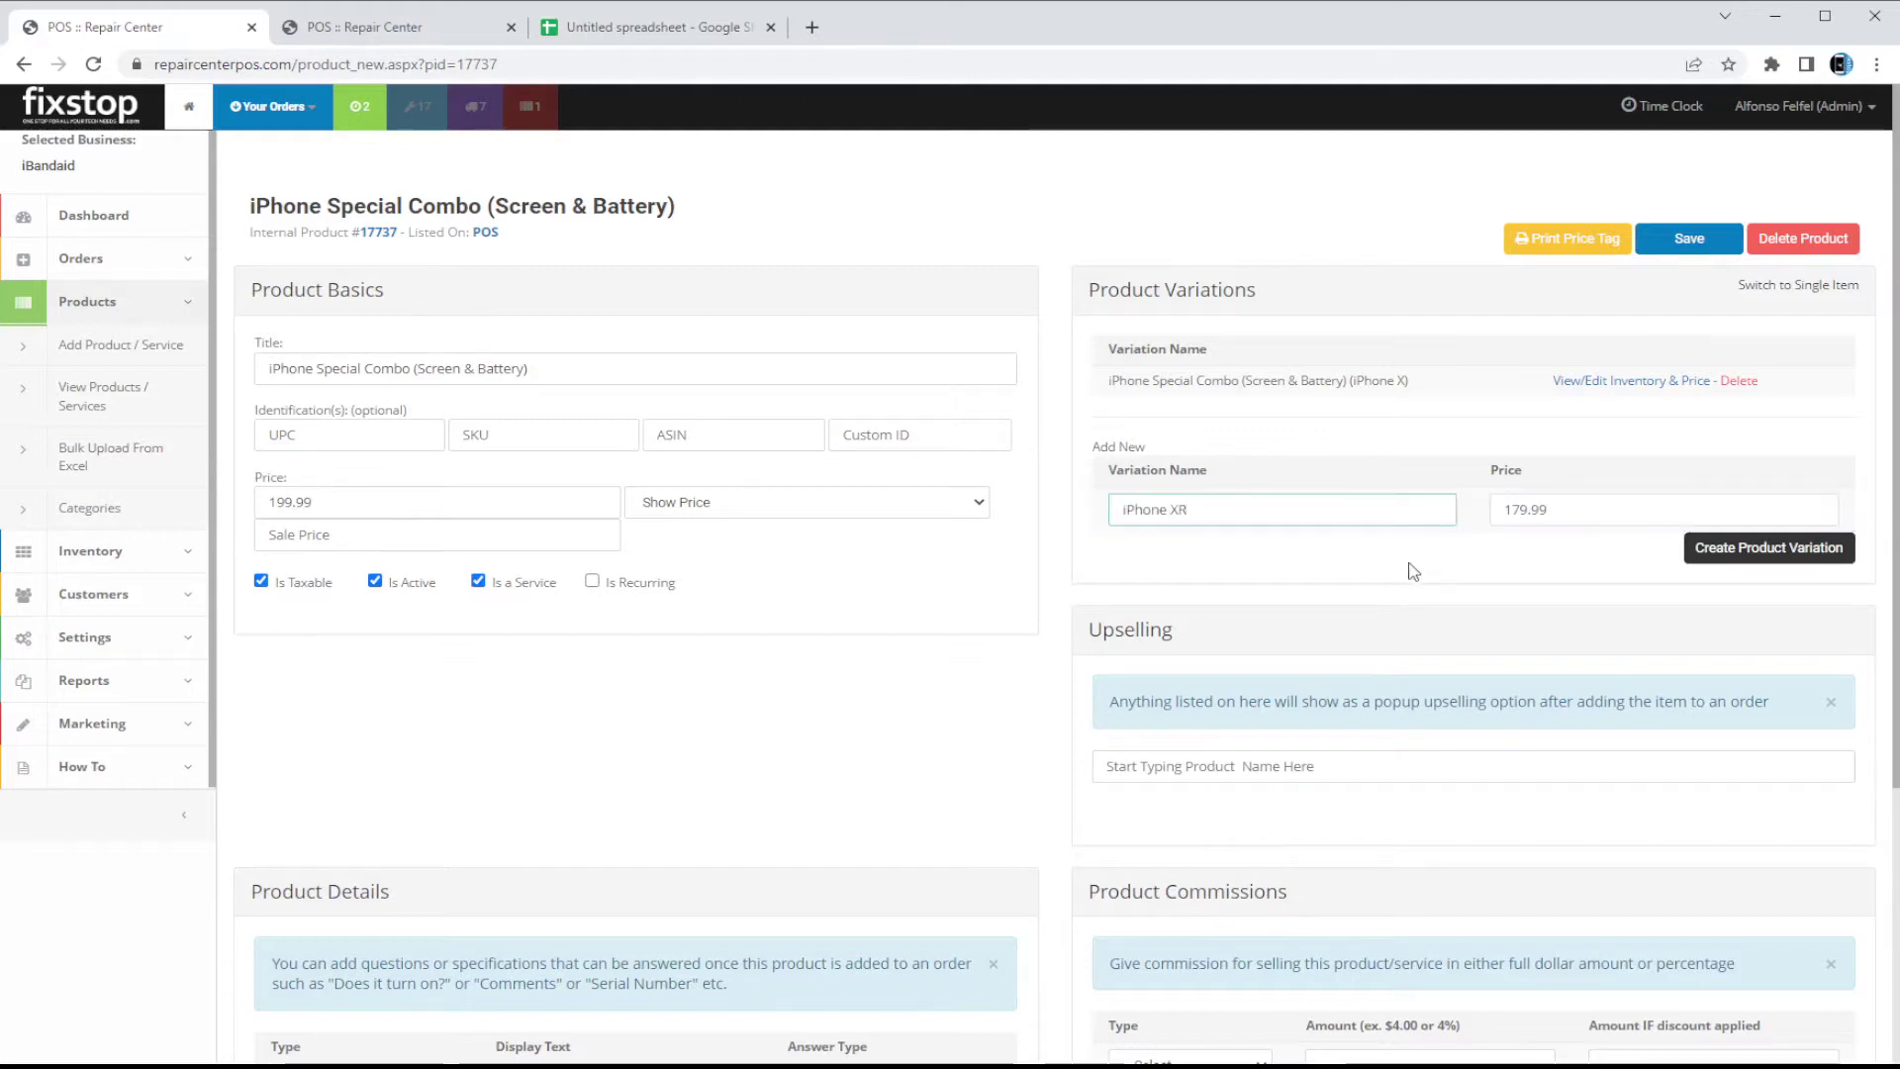
left_click(386, 30)
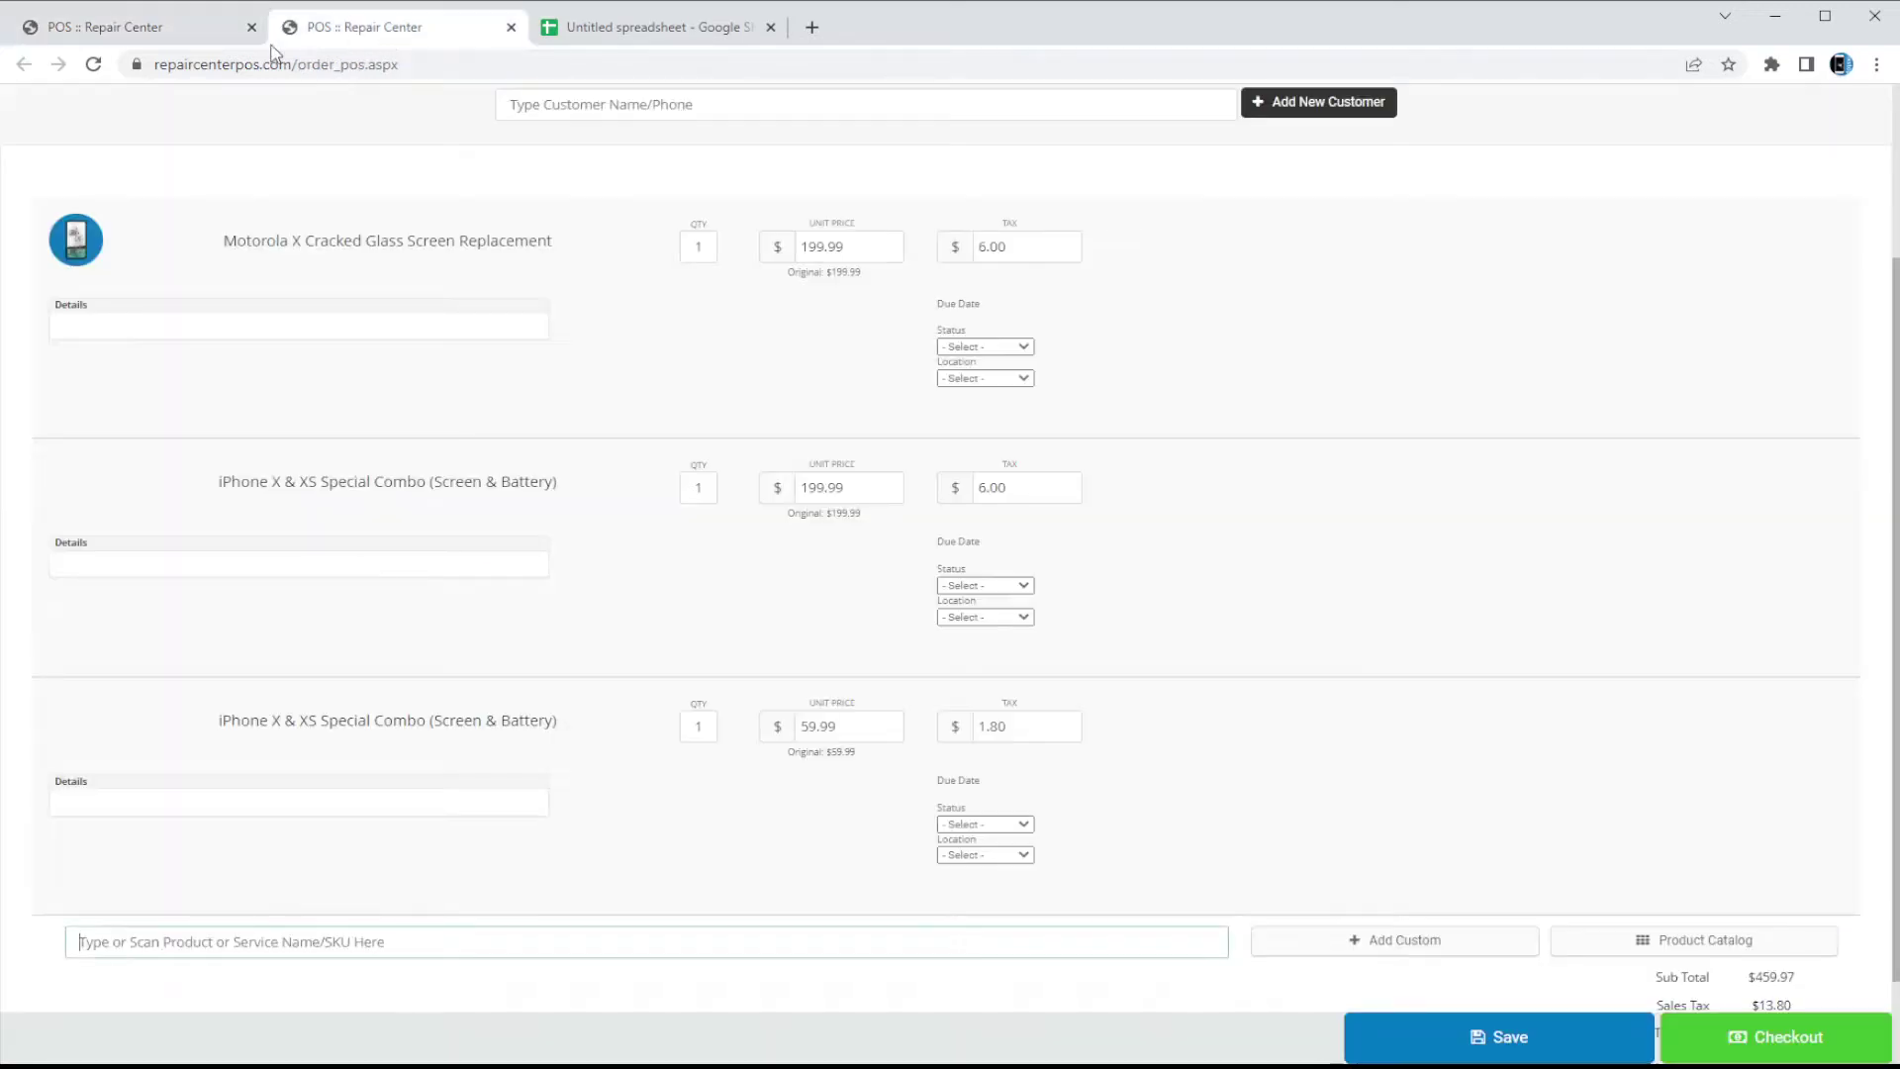
left_click(148, 27)
key("BackSpace")
type("S")
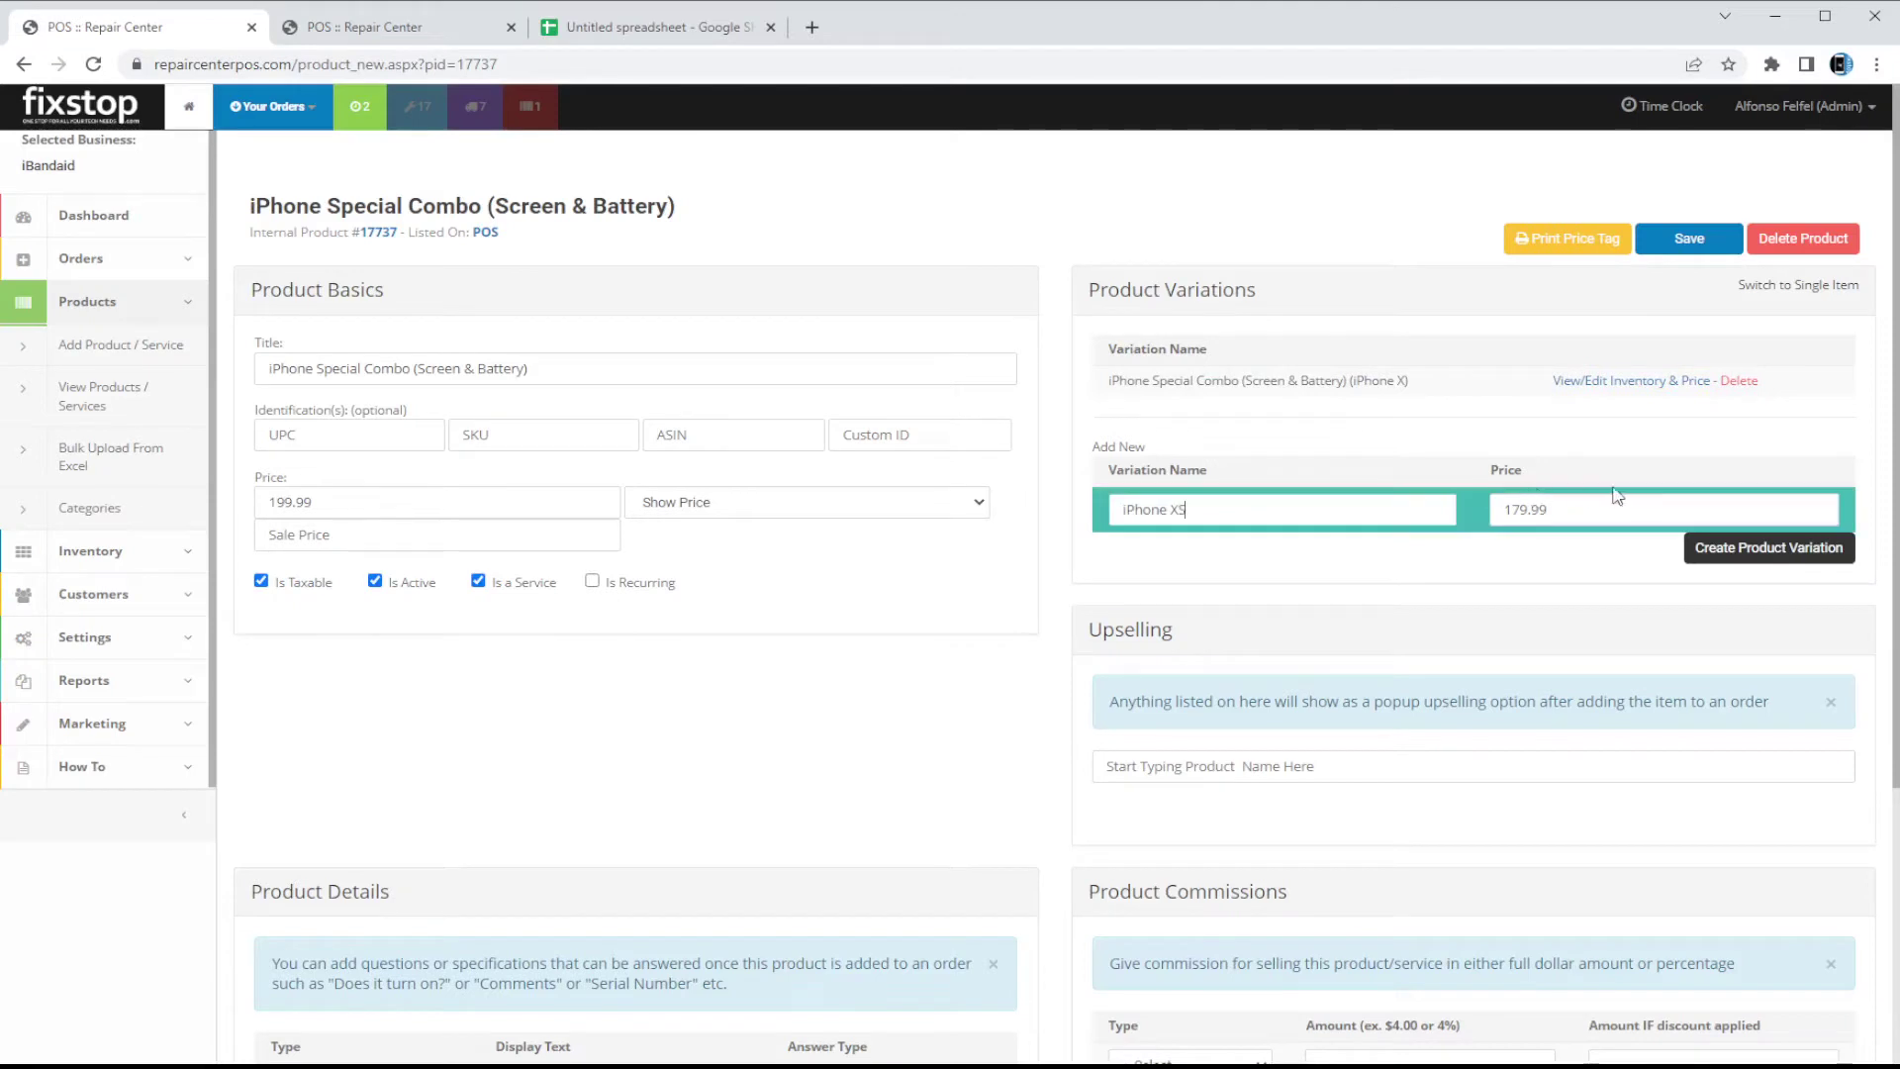
double_click(1614, 498)
type("189.99")
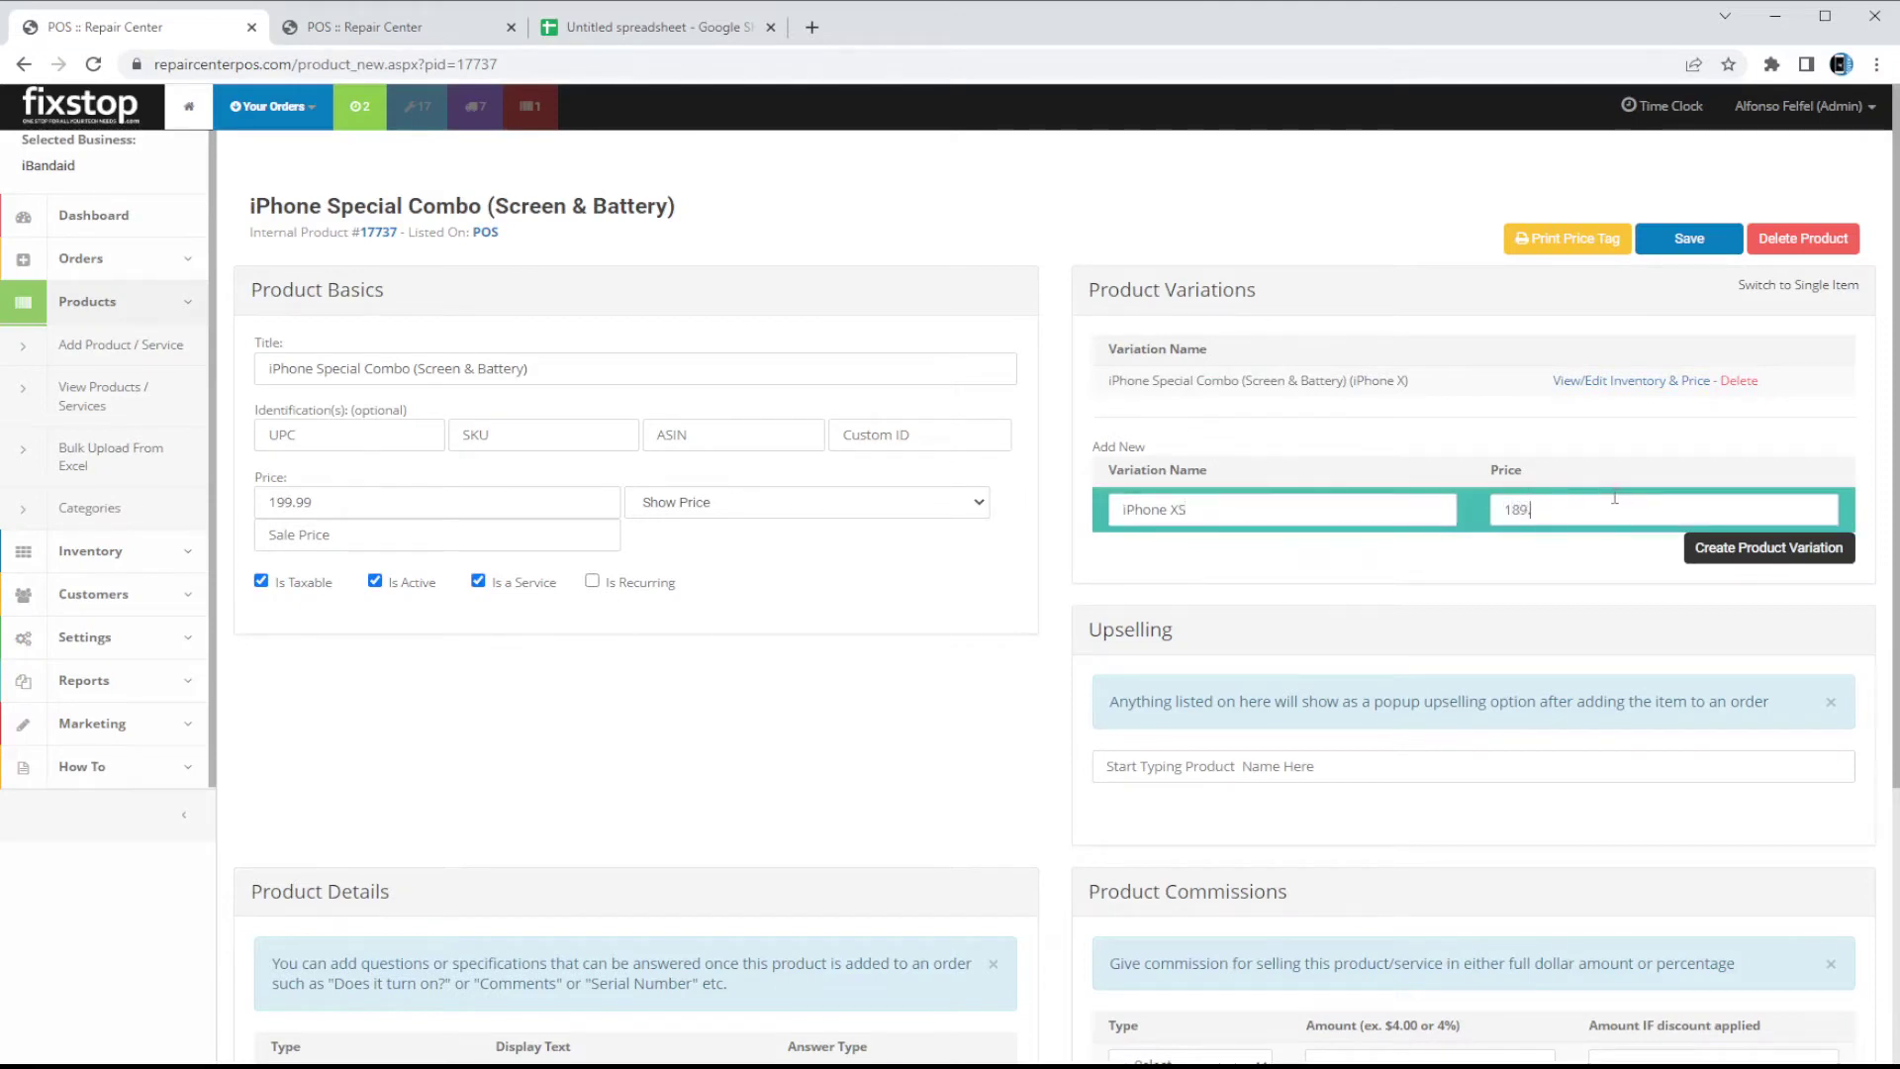
left_click(1706, 557)
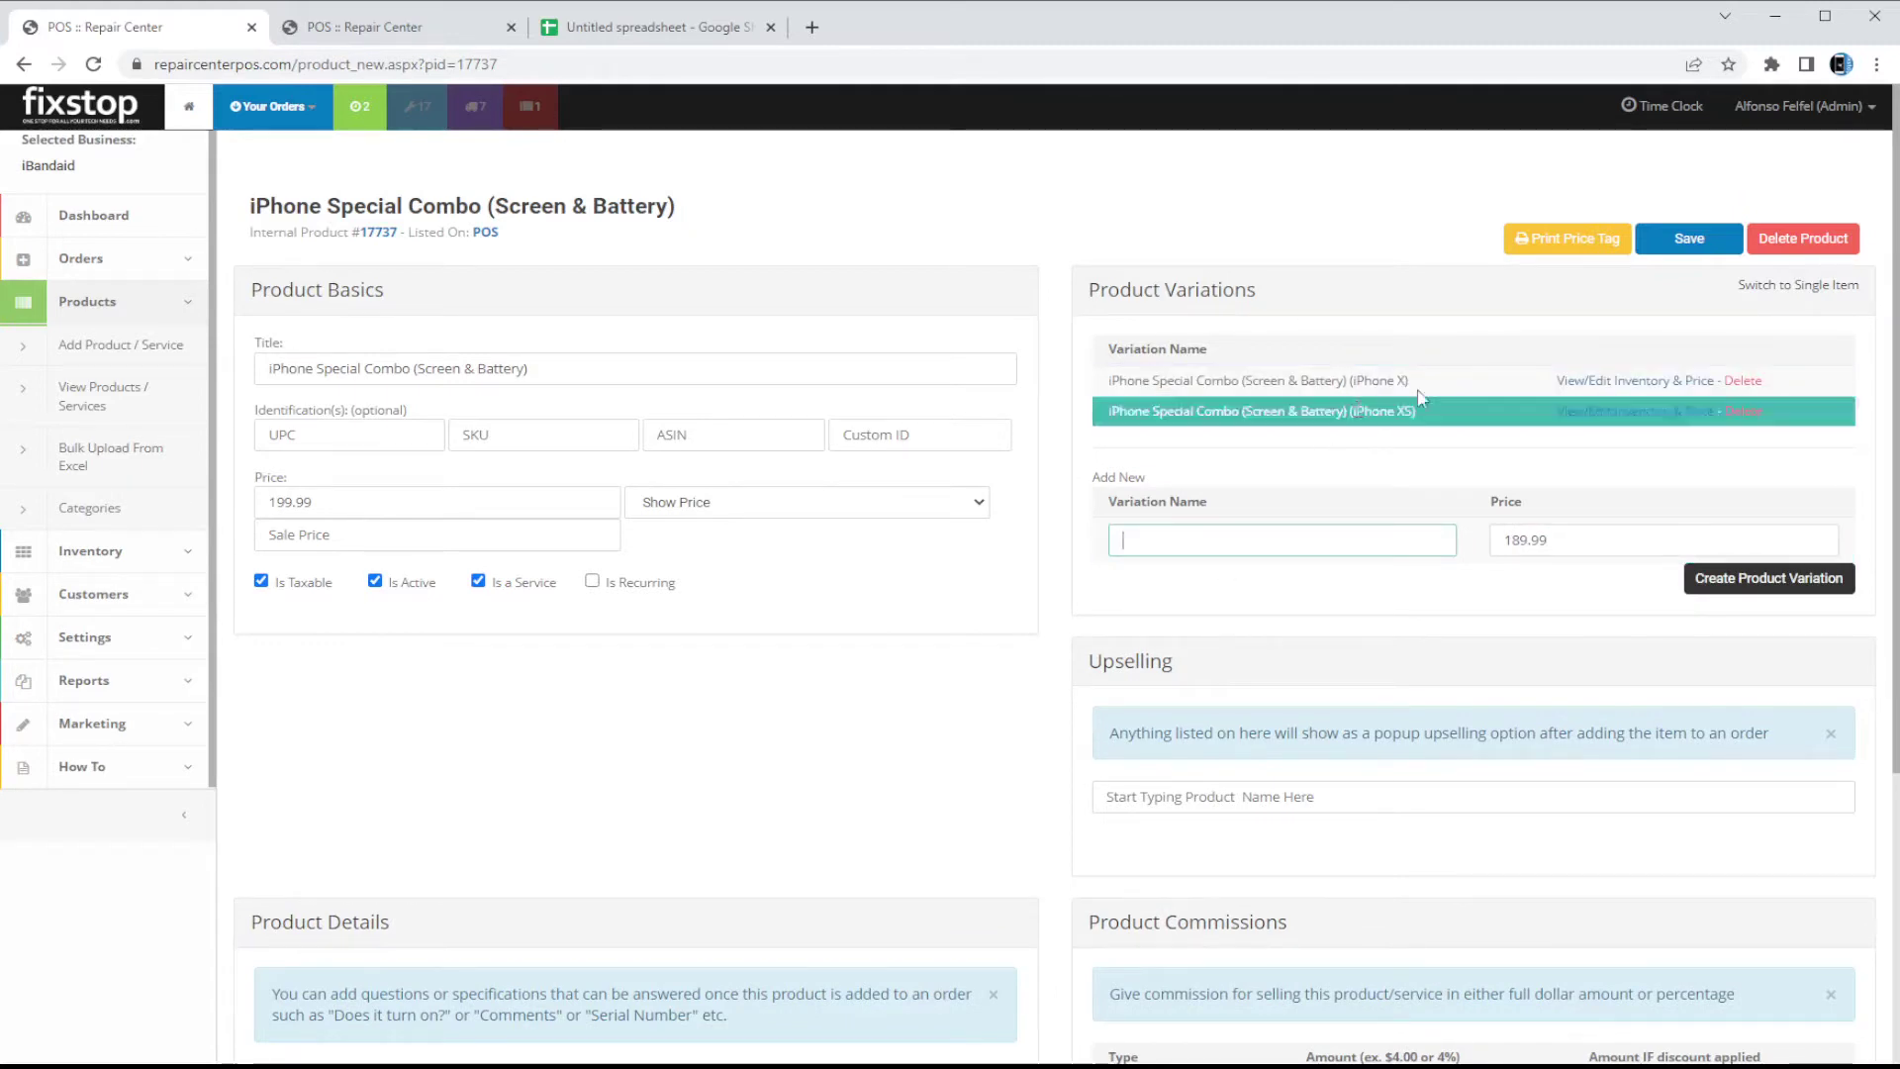
left_click(1679, 249)
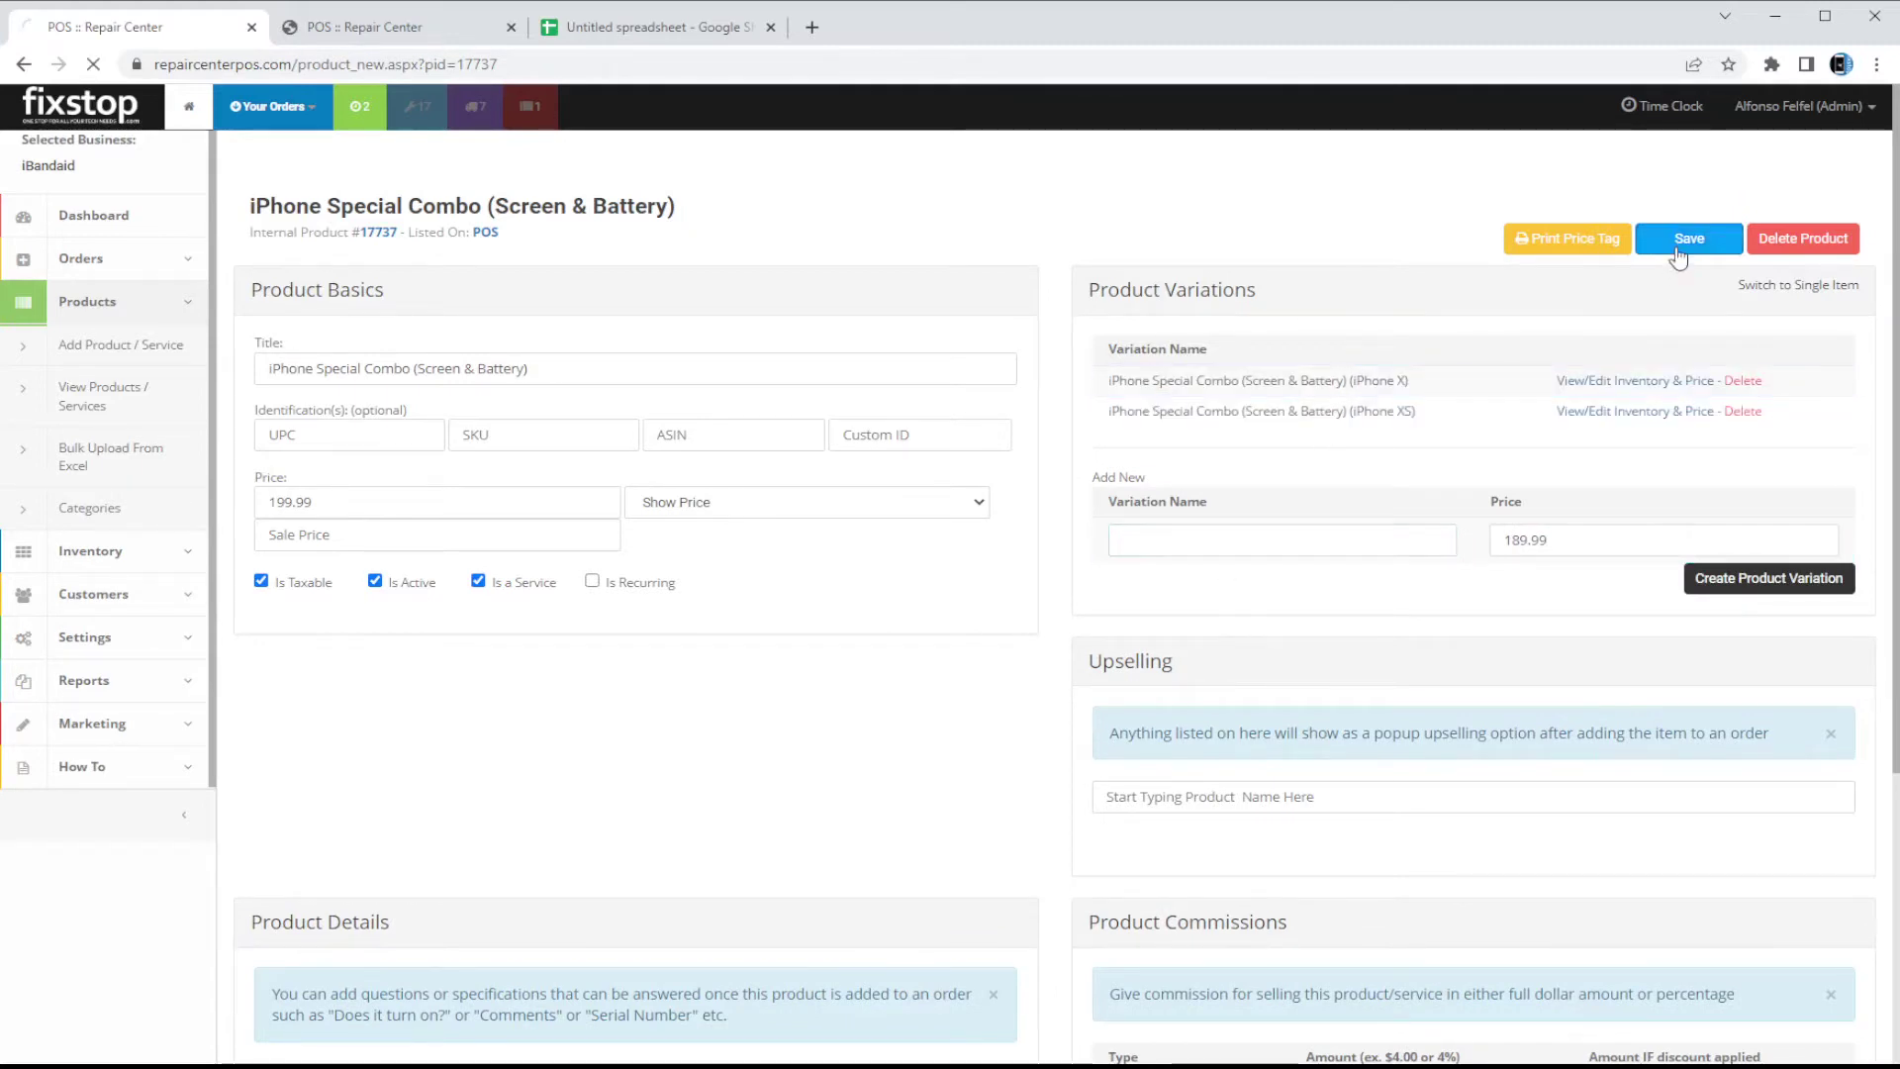
Go back to the sale order page and start a new order.
left_click(336, 30)
left_click(510, 61)
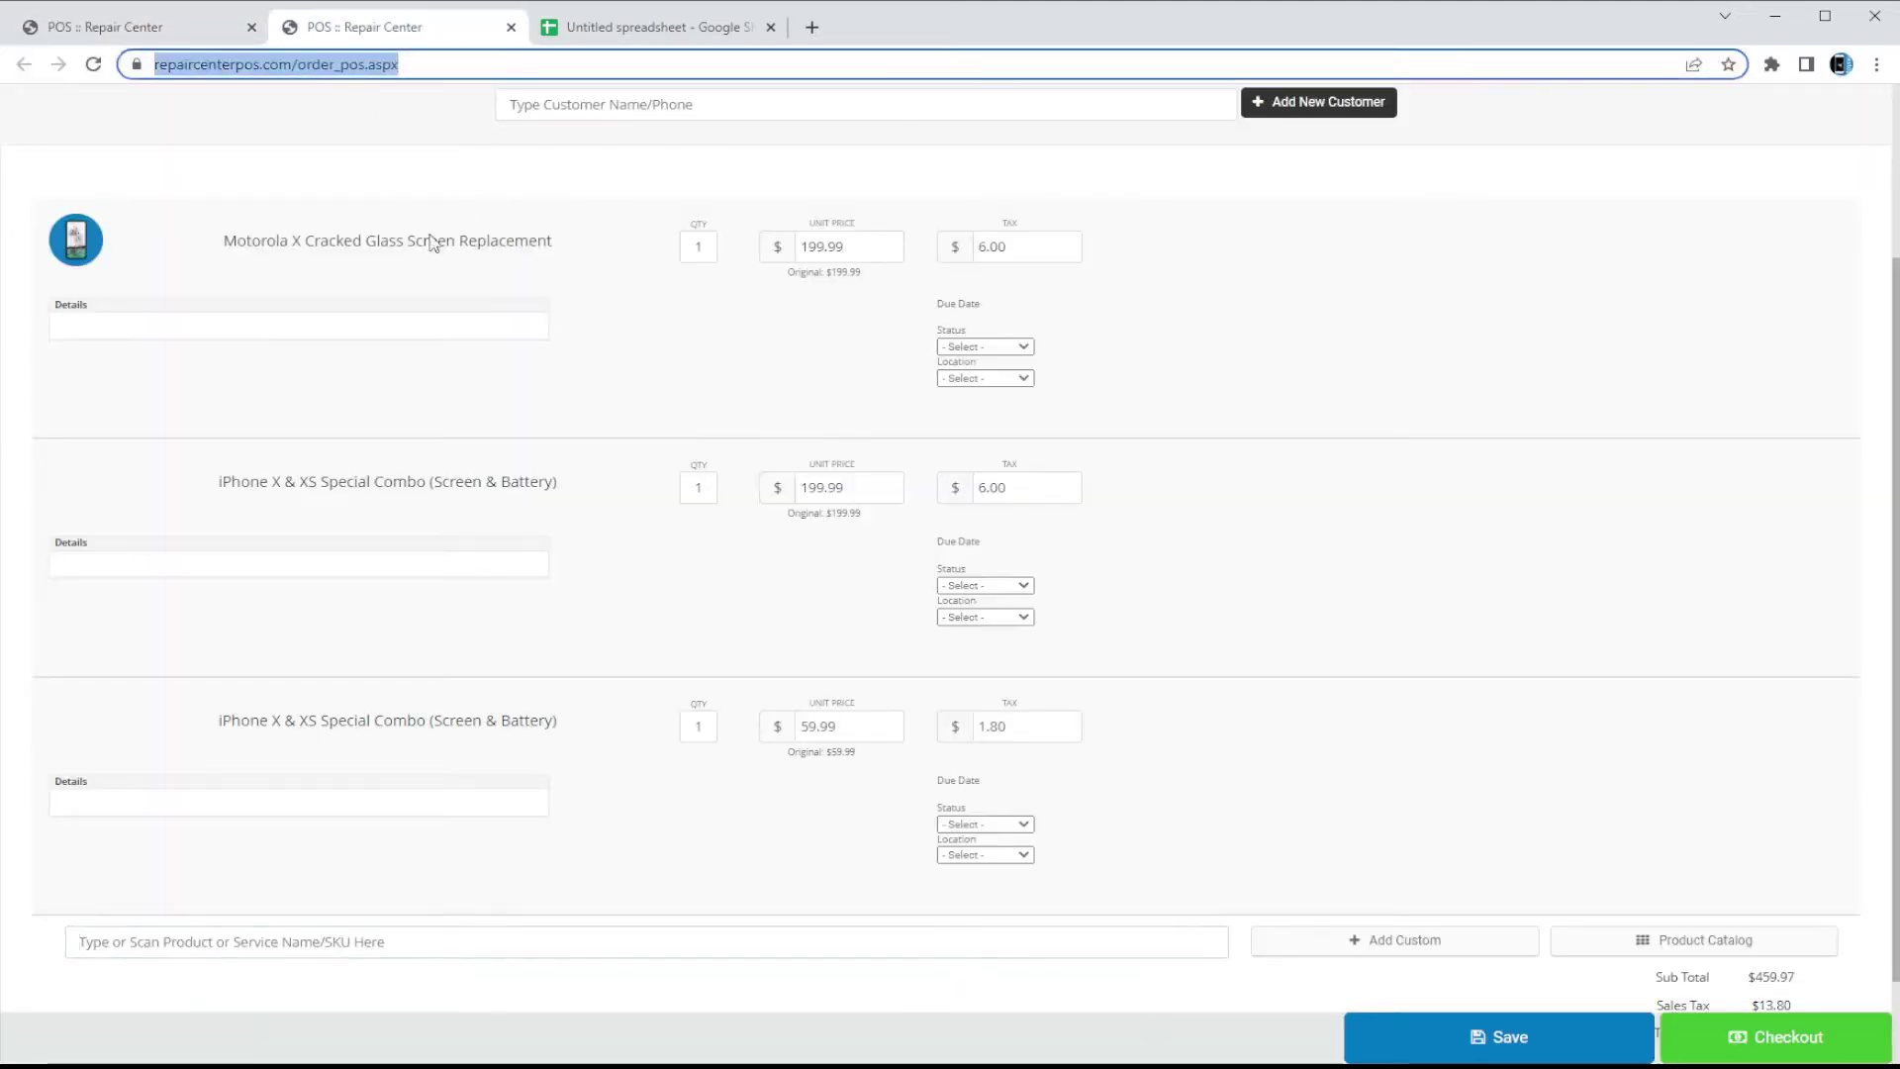
scroll(415, 257, "up", 3)
mouse_move(272, 106)
left_click(292, 205)
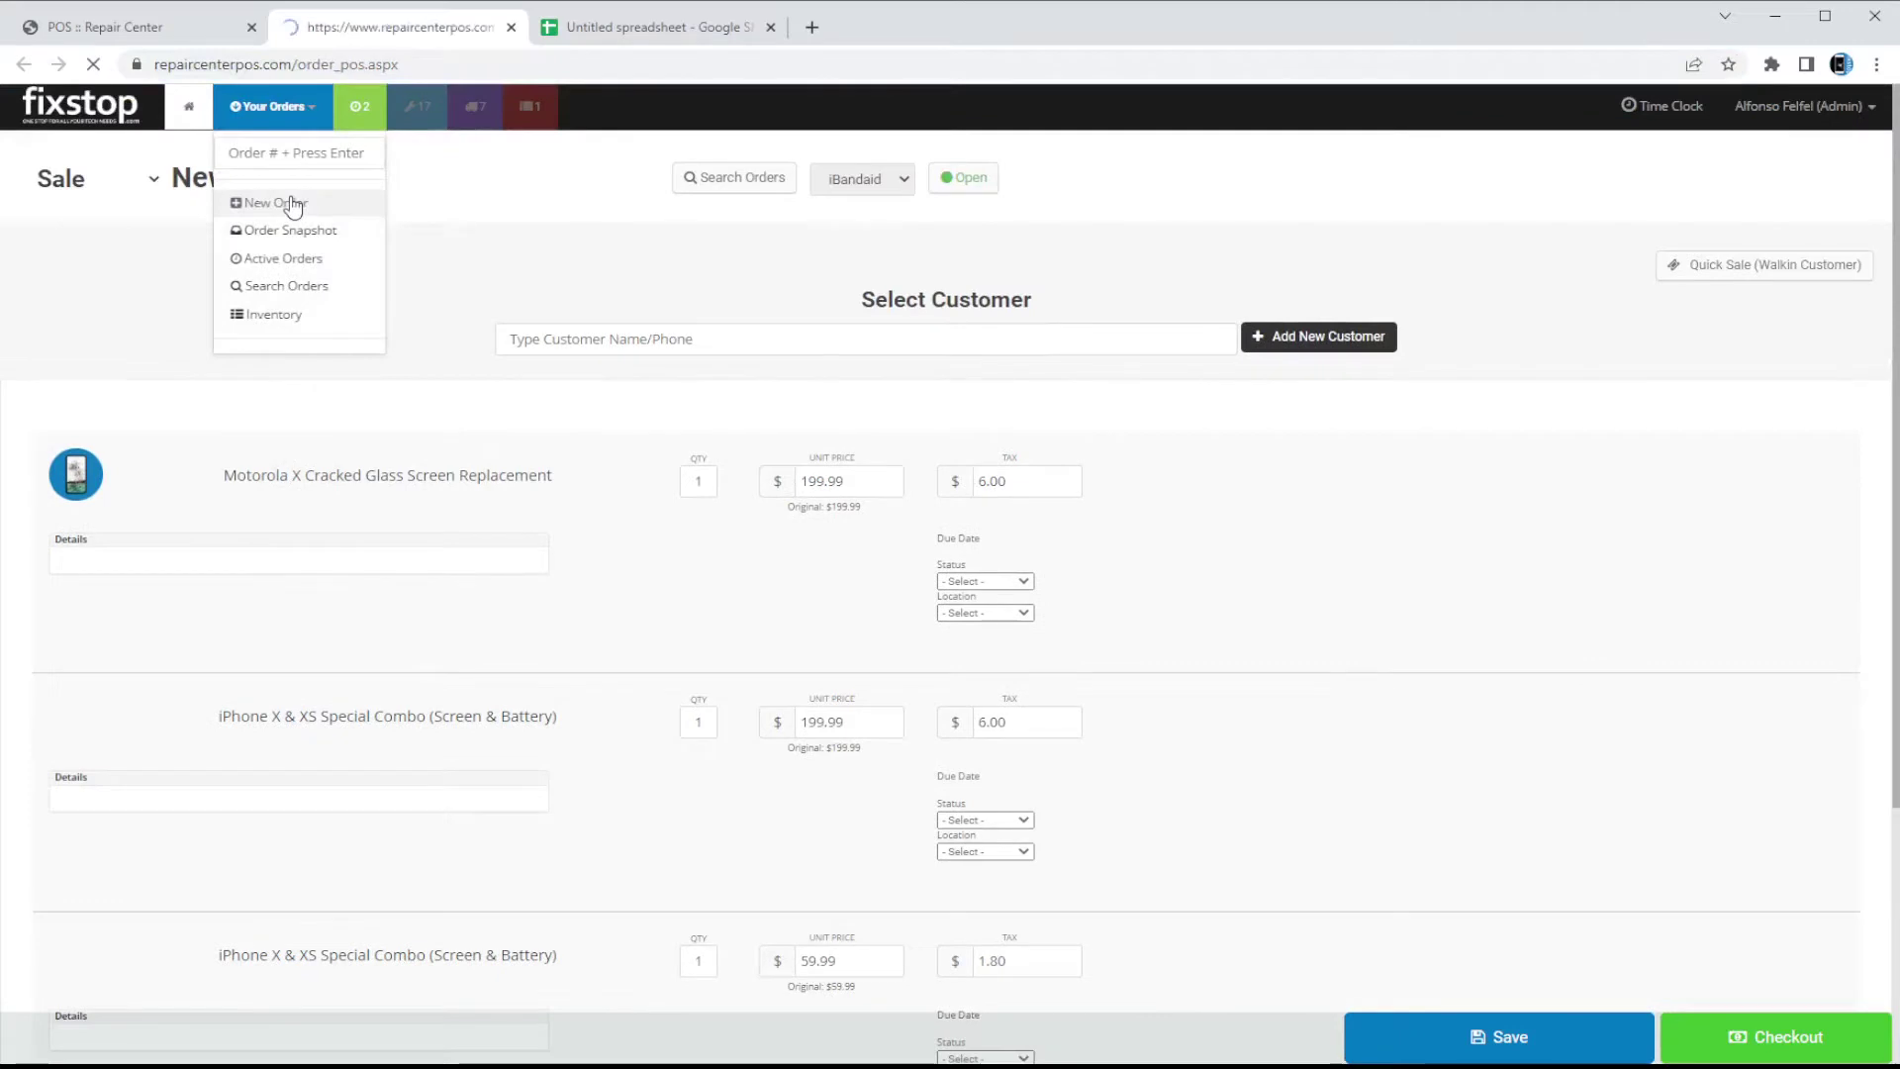
Search the new order for "iphone combo" and add the iPhone Special Combo (Screen & Battery) in the iPhone XS variation.
left_click(470, 550)
type("IPHONE ")
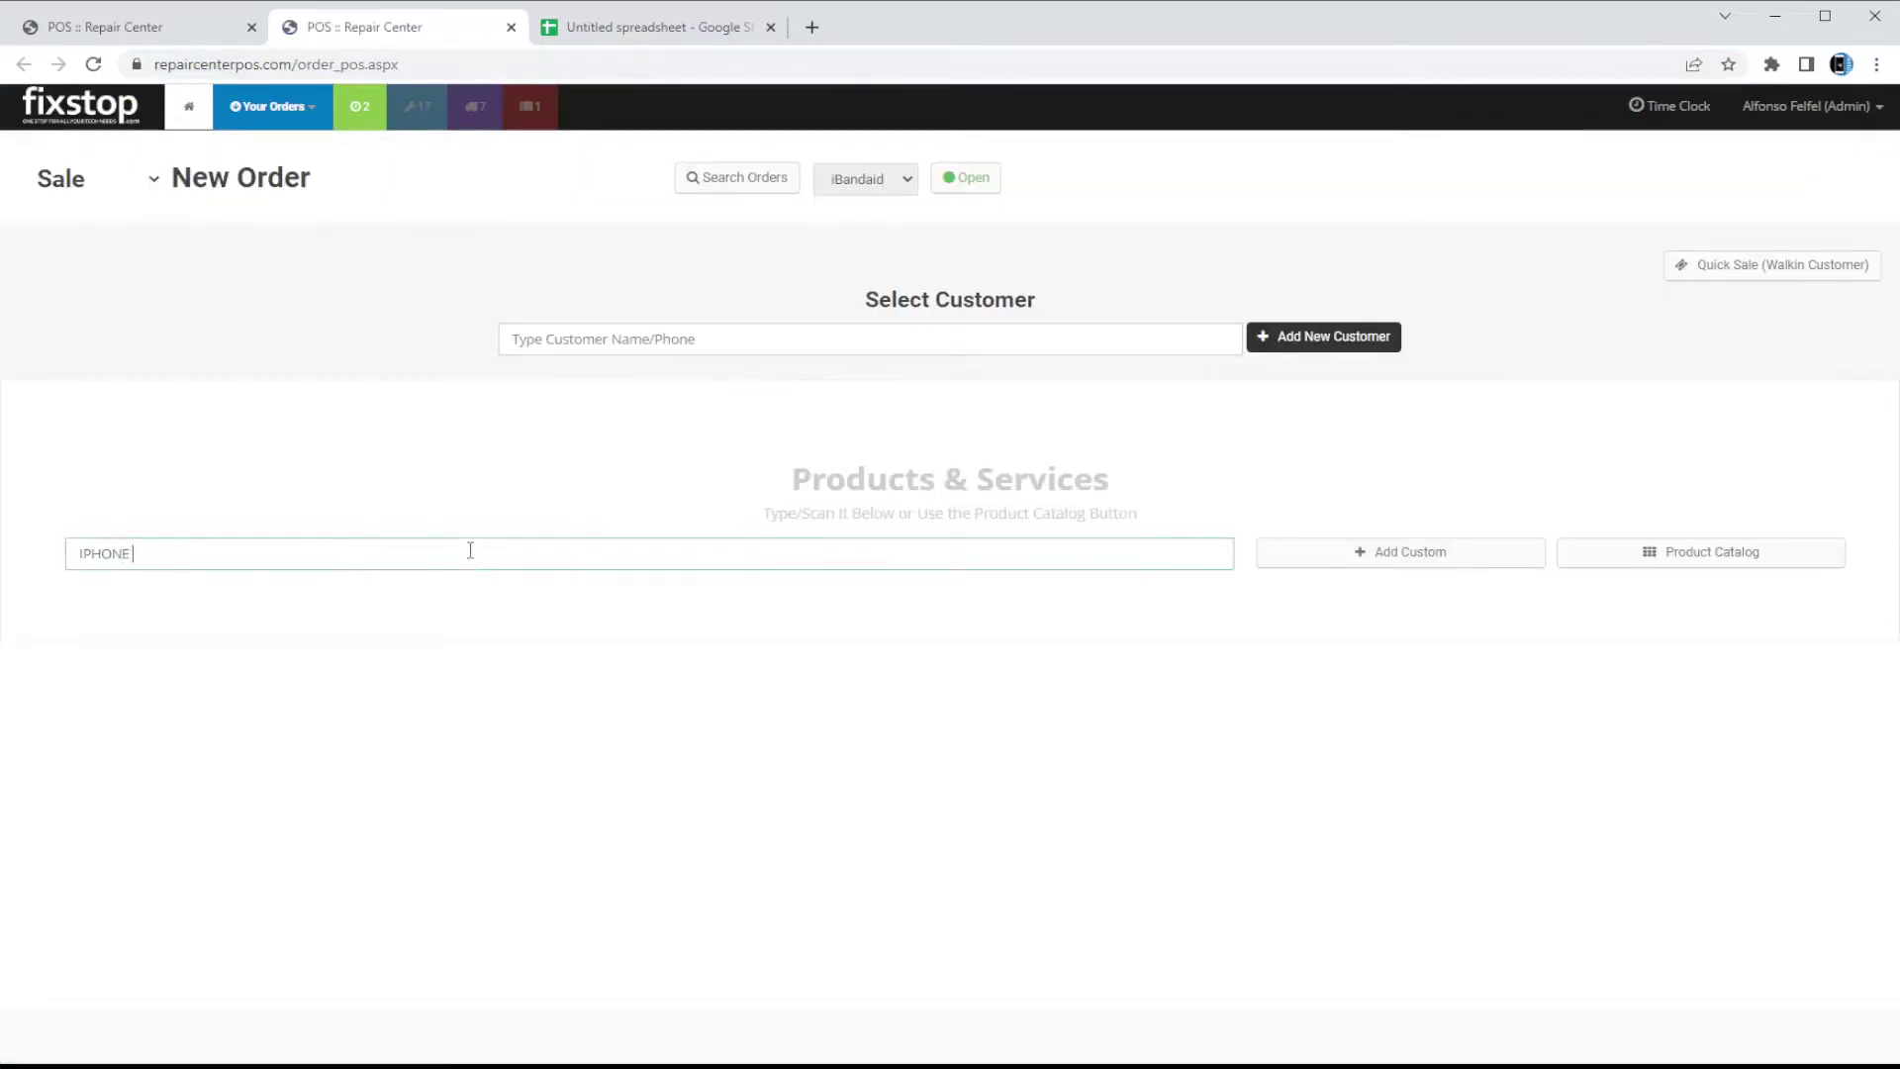
type("X")
type(" CRACK")
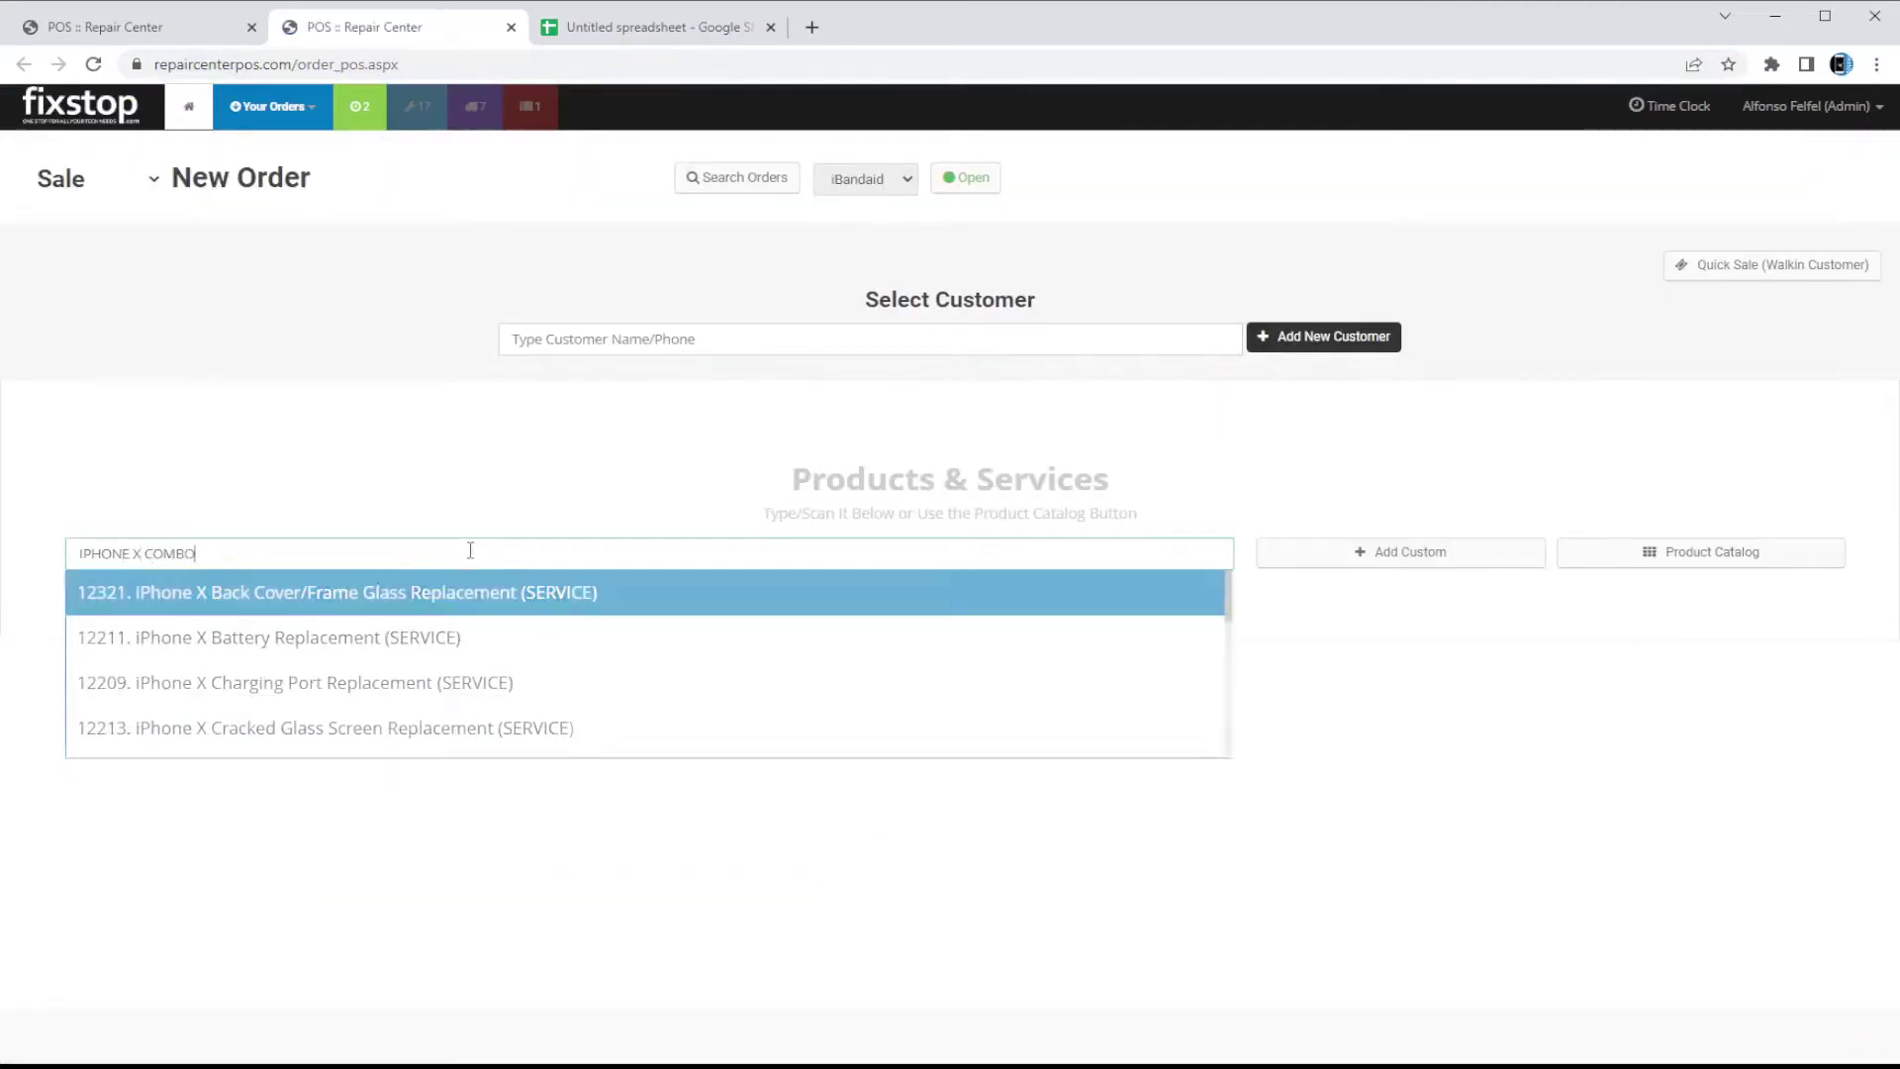
key("ctrl+a")
key("BackSpace")
type("iphone combo")
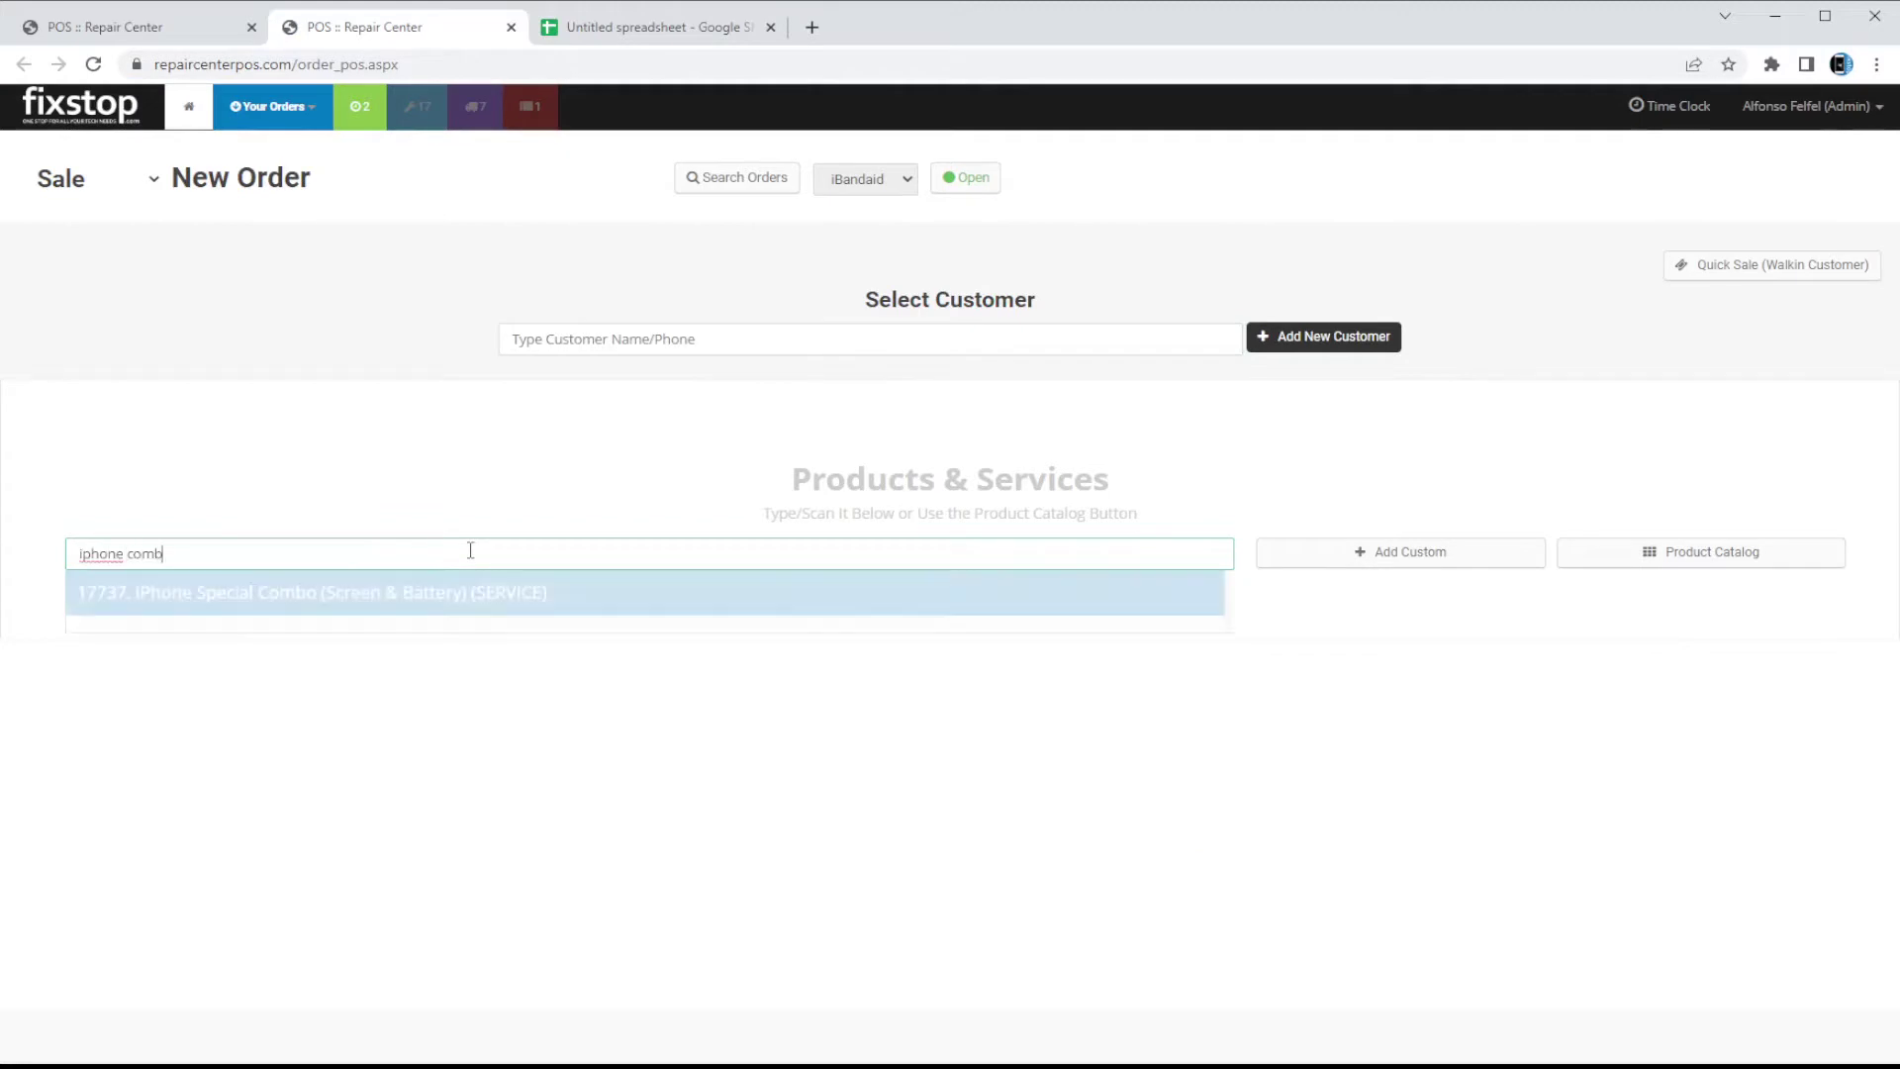
left_click(448, 591)
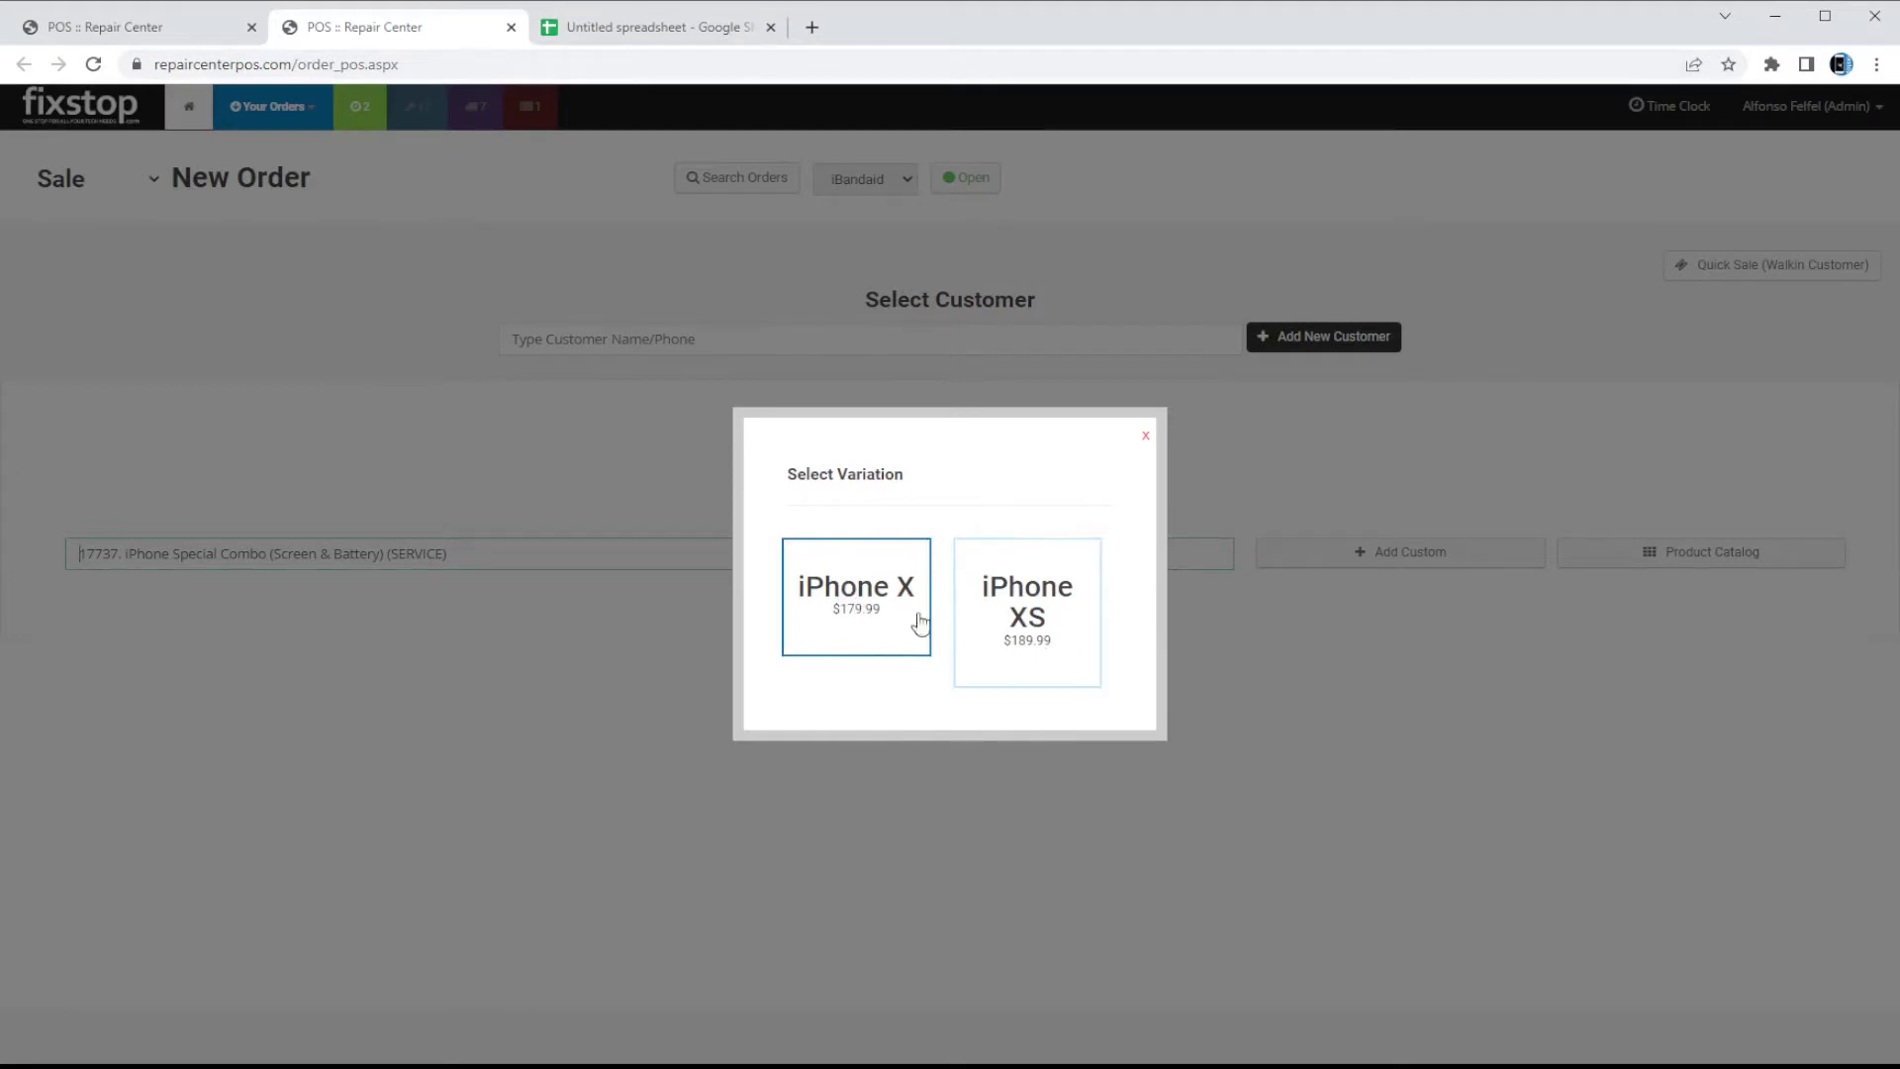
left_click(1019, 668)
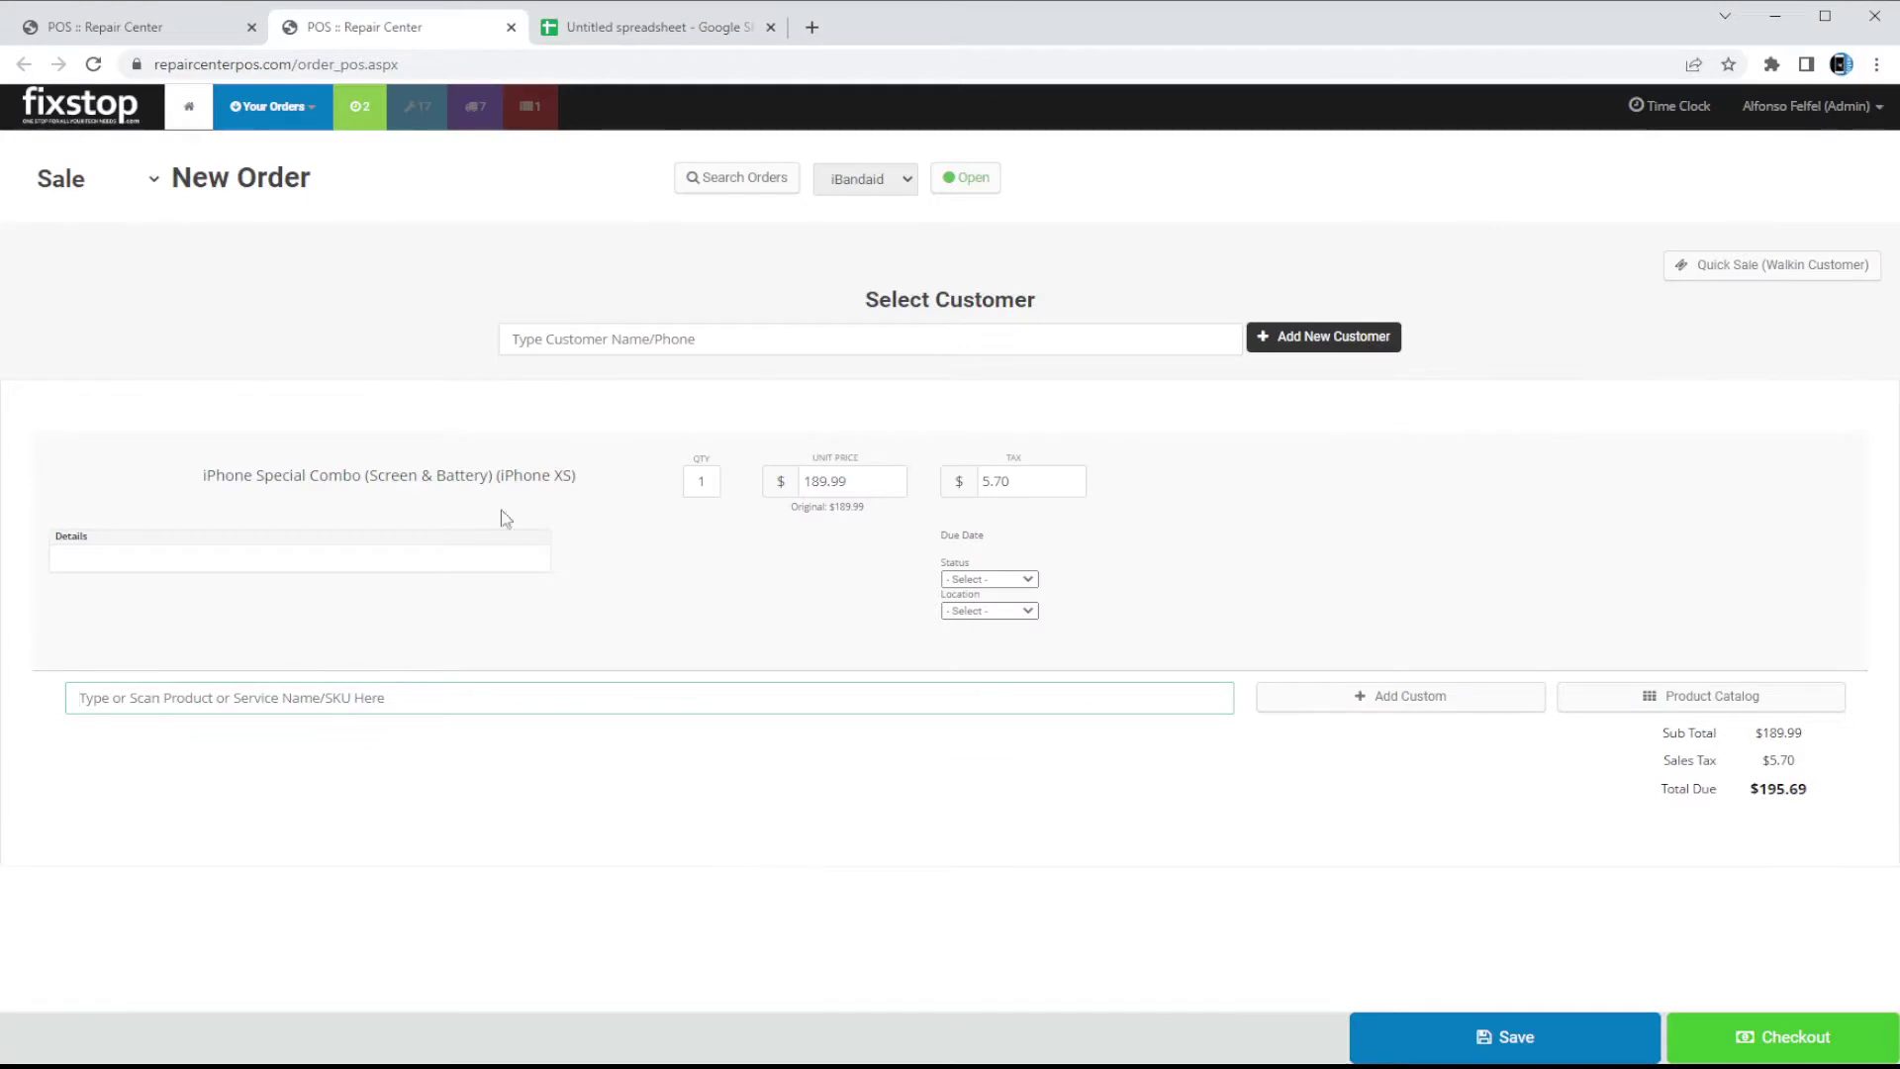
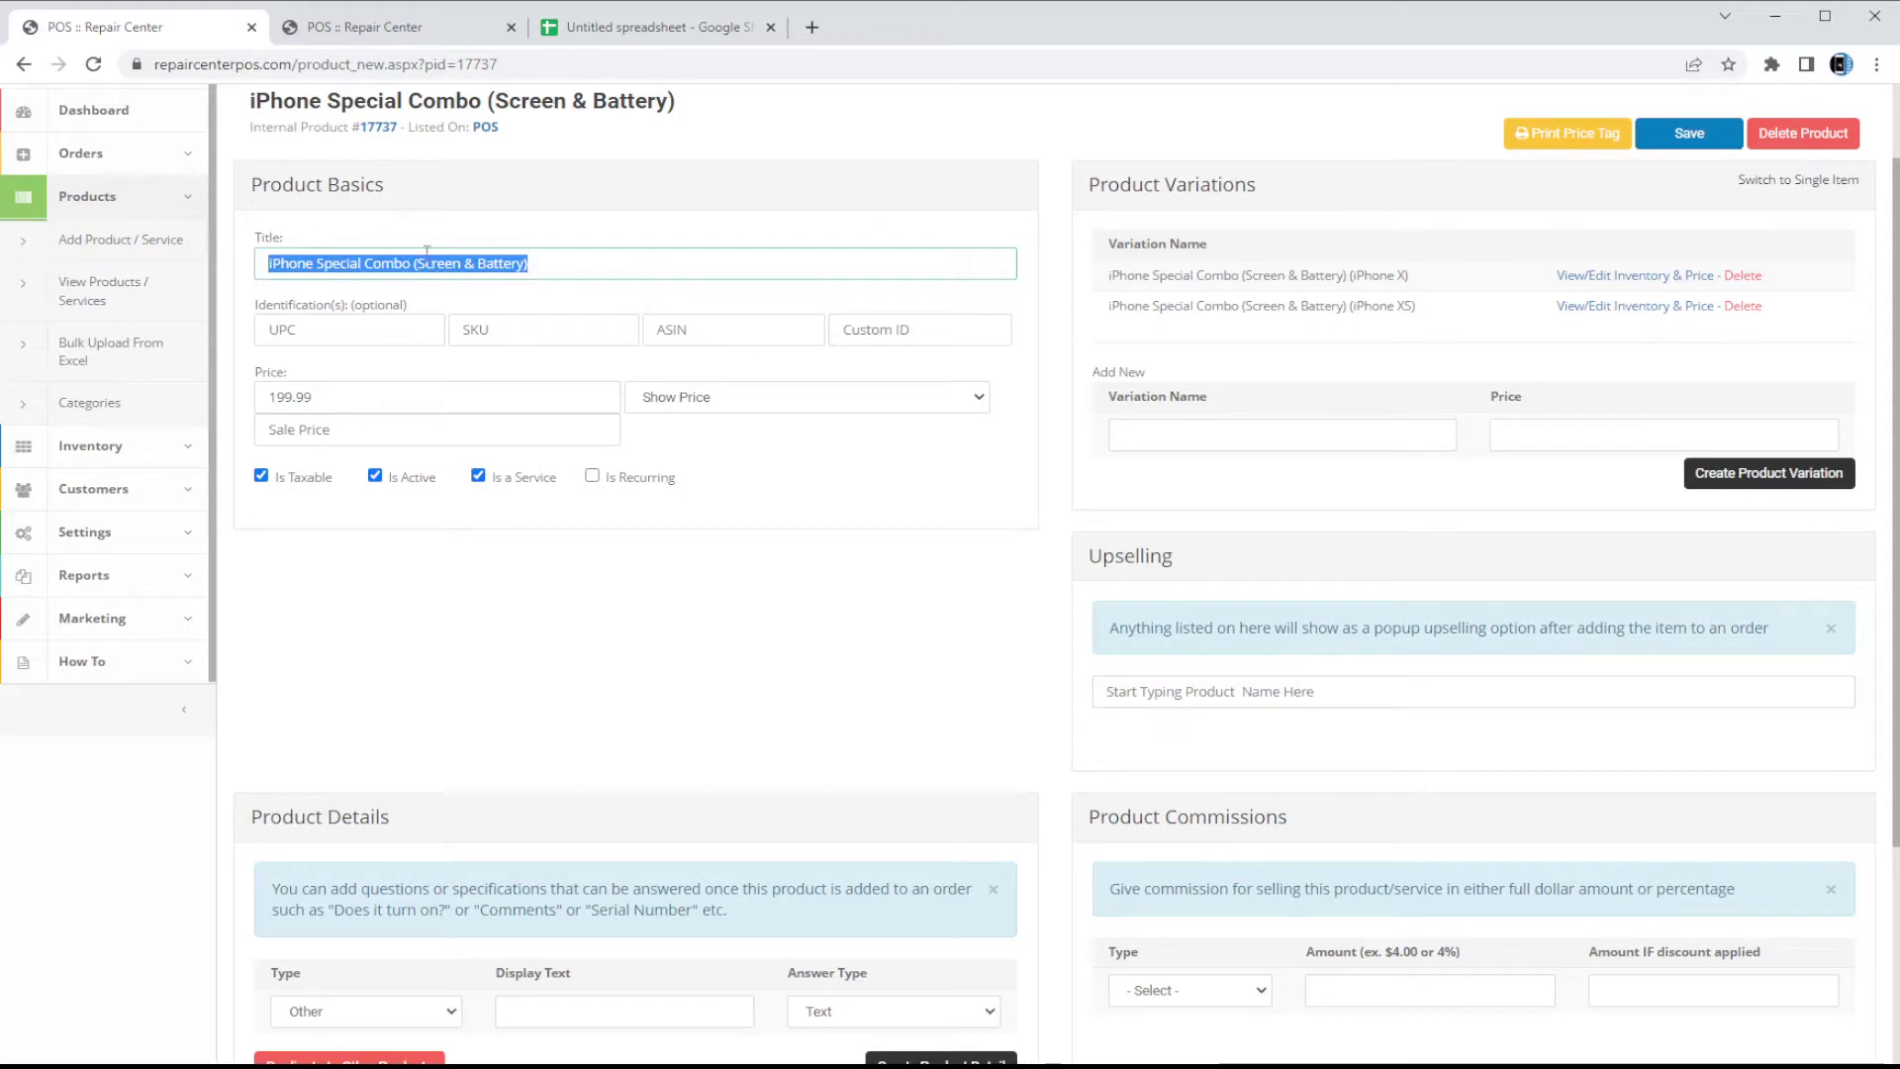
Open a blank product form in a separate tab and title the product "iPhone Tempered Glass (X & XS)".
left_click(880, 630)
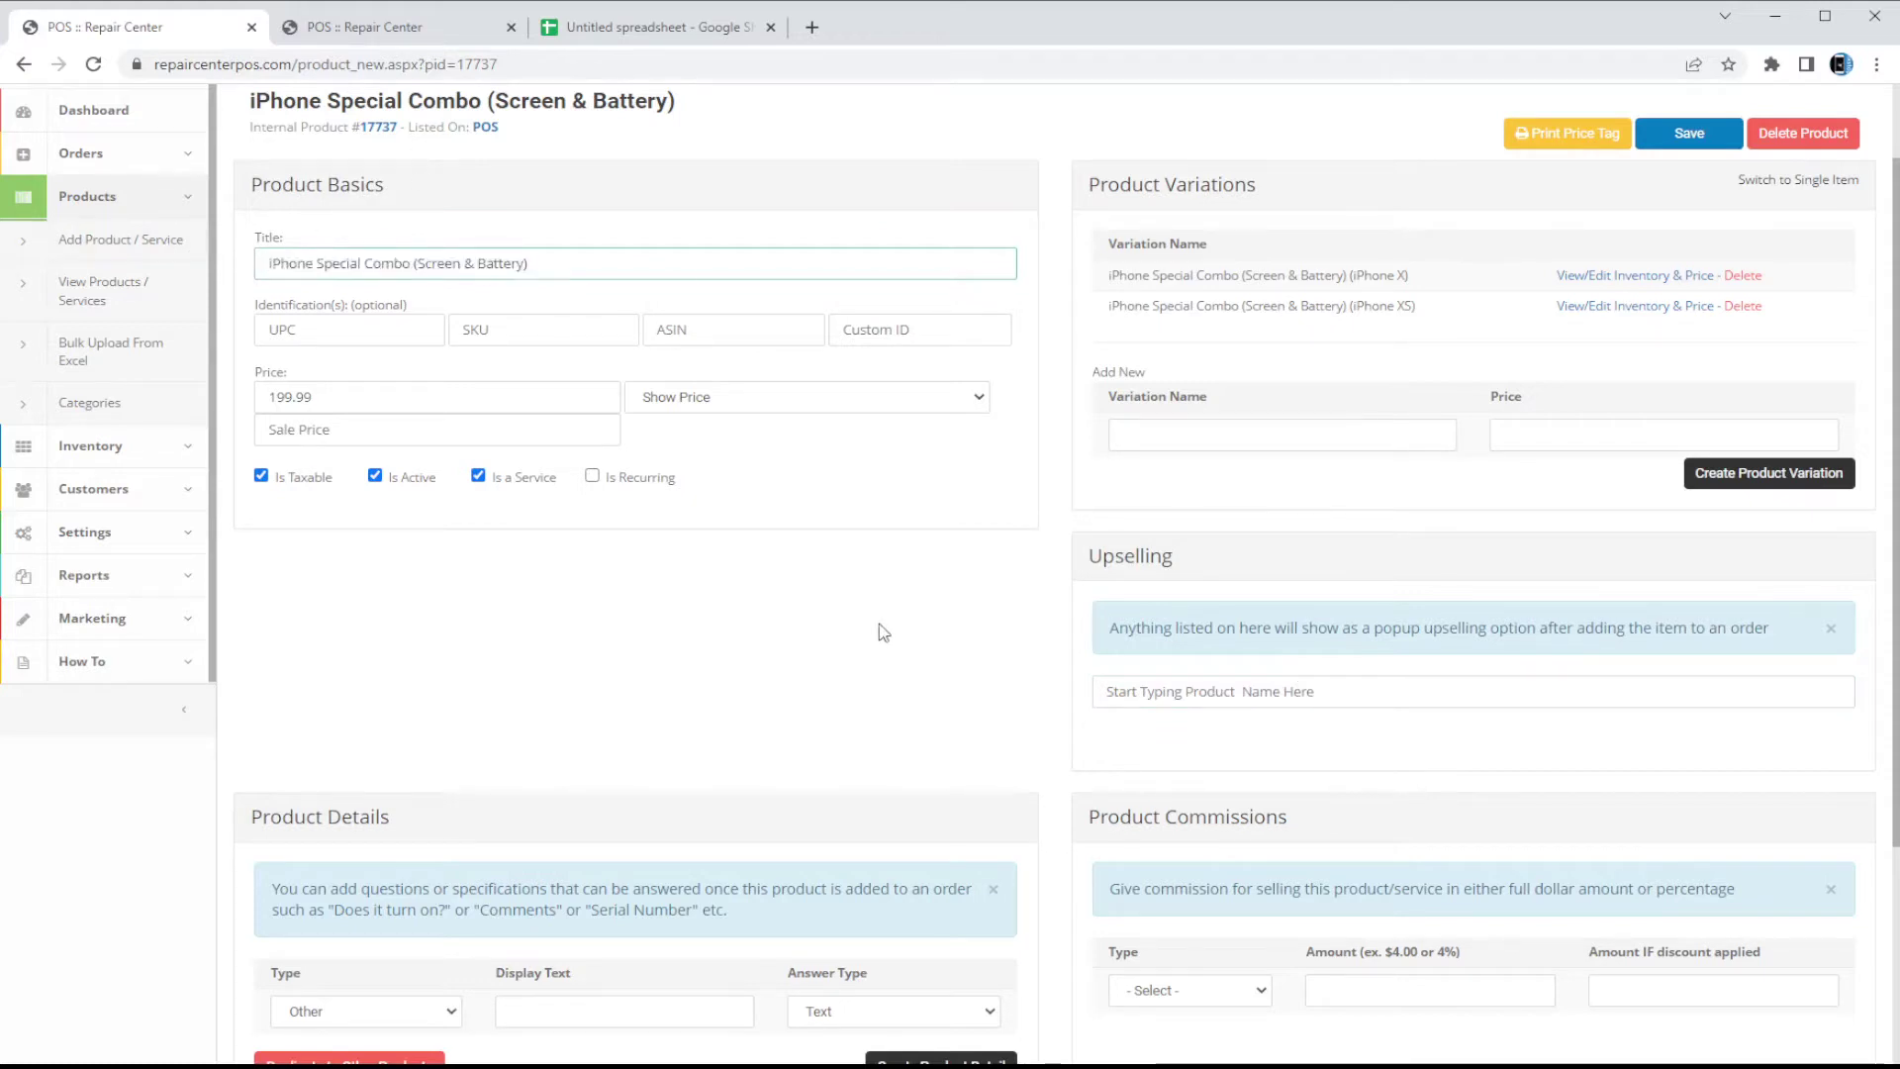
left_click(1161, 703)
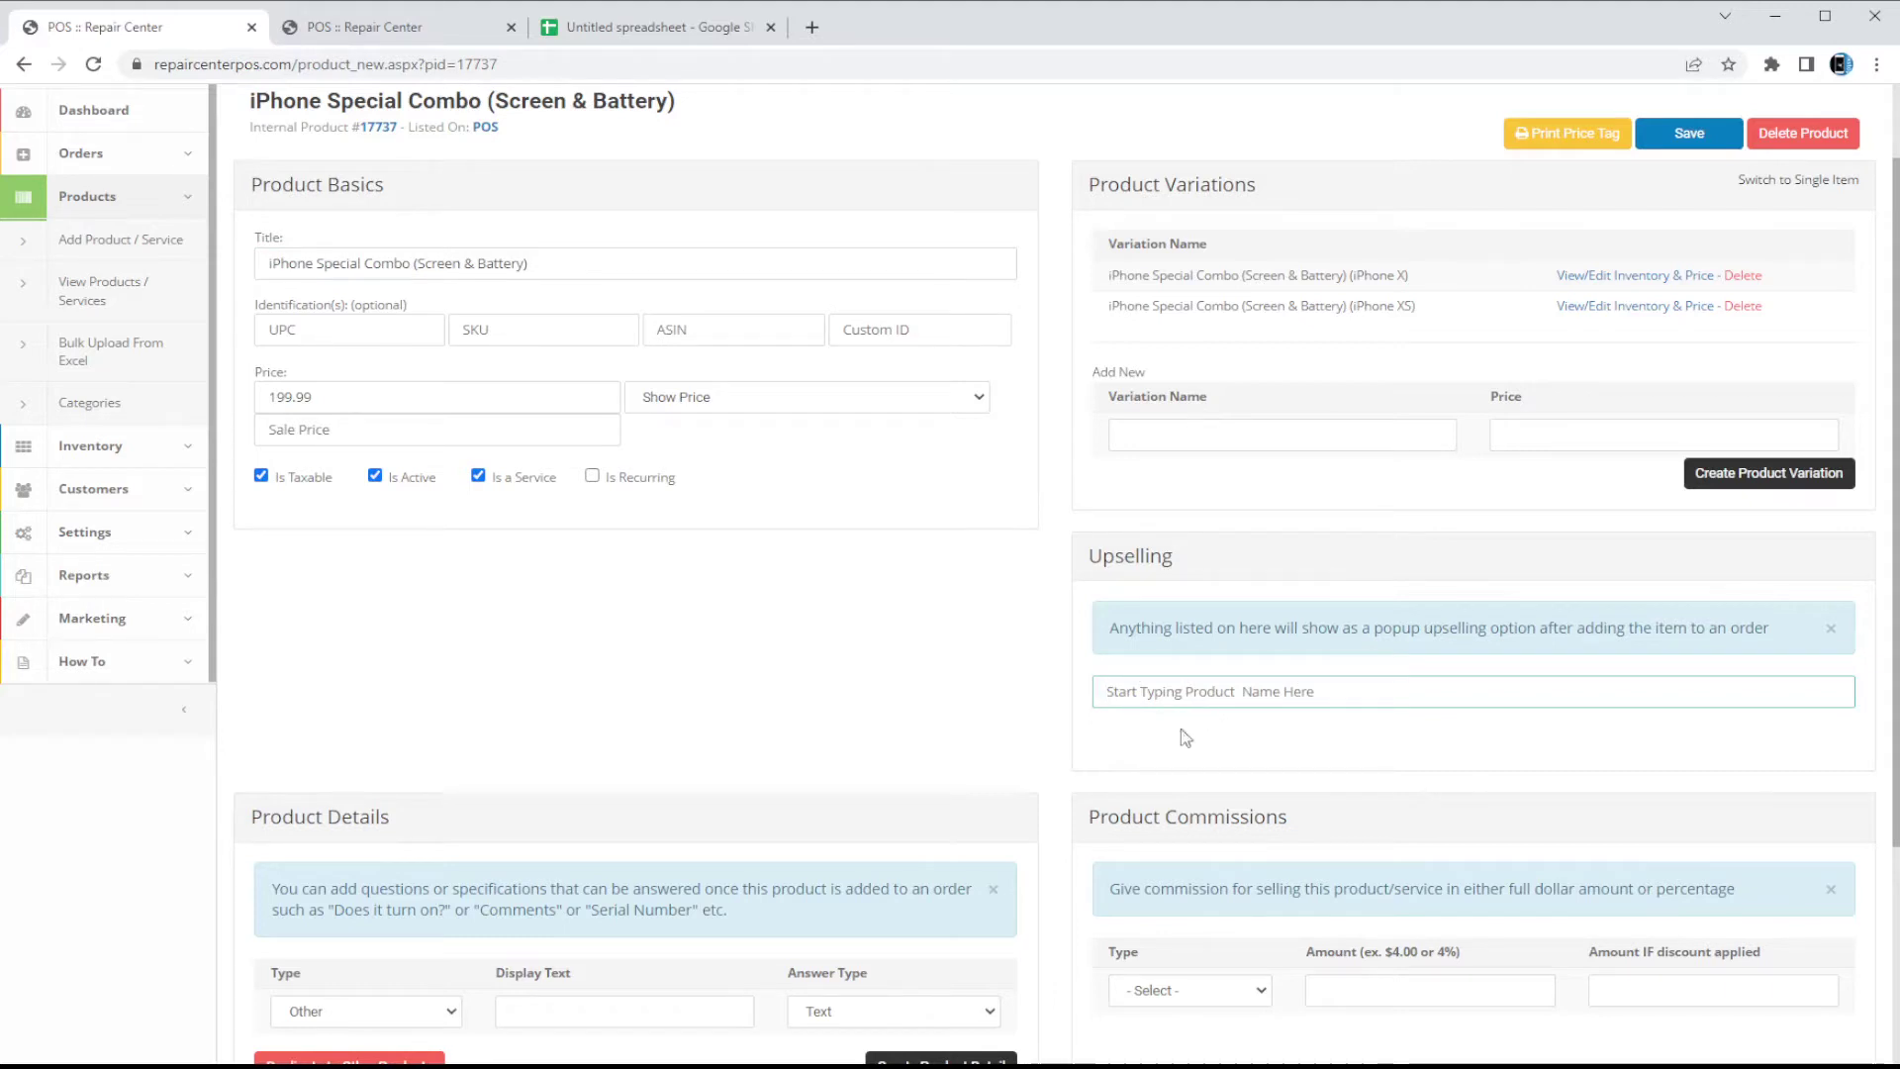
scroll(114, 237, "up", 2)
scroll(113, 237, "up", 1)
middle_click(115, 343)
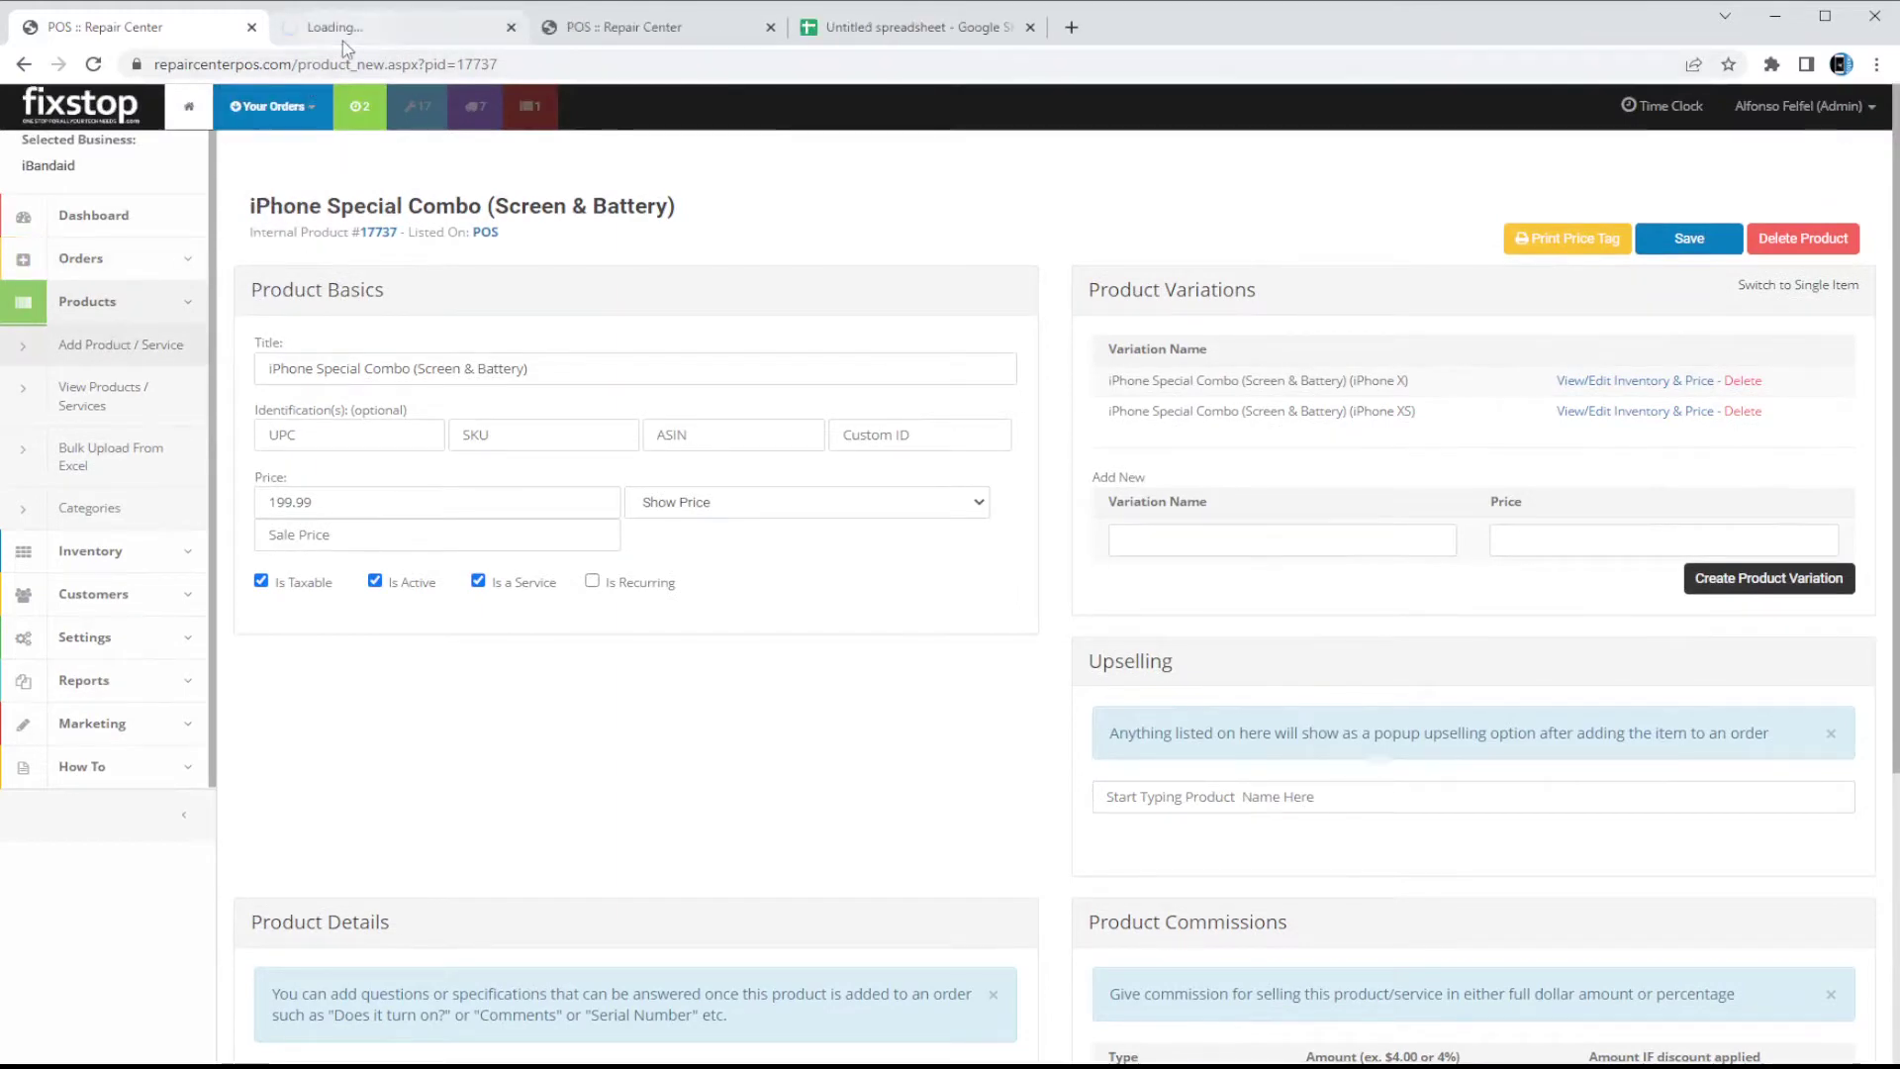
left_click(342, 40)
left_click(478, 465)
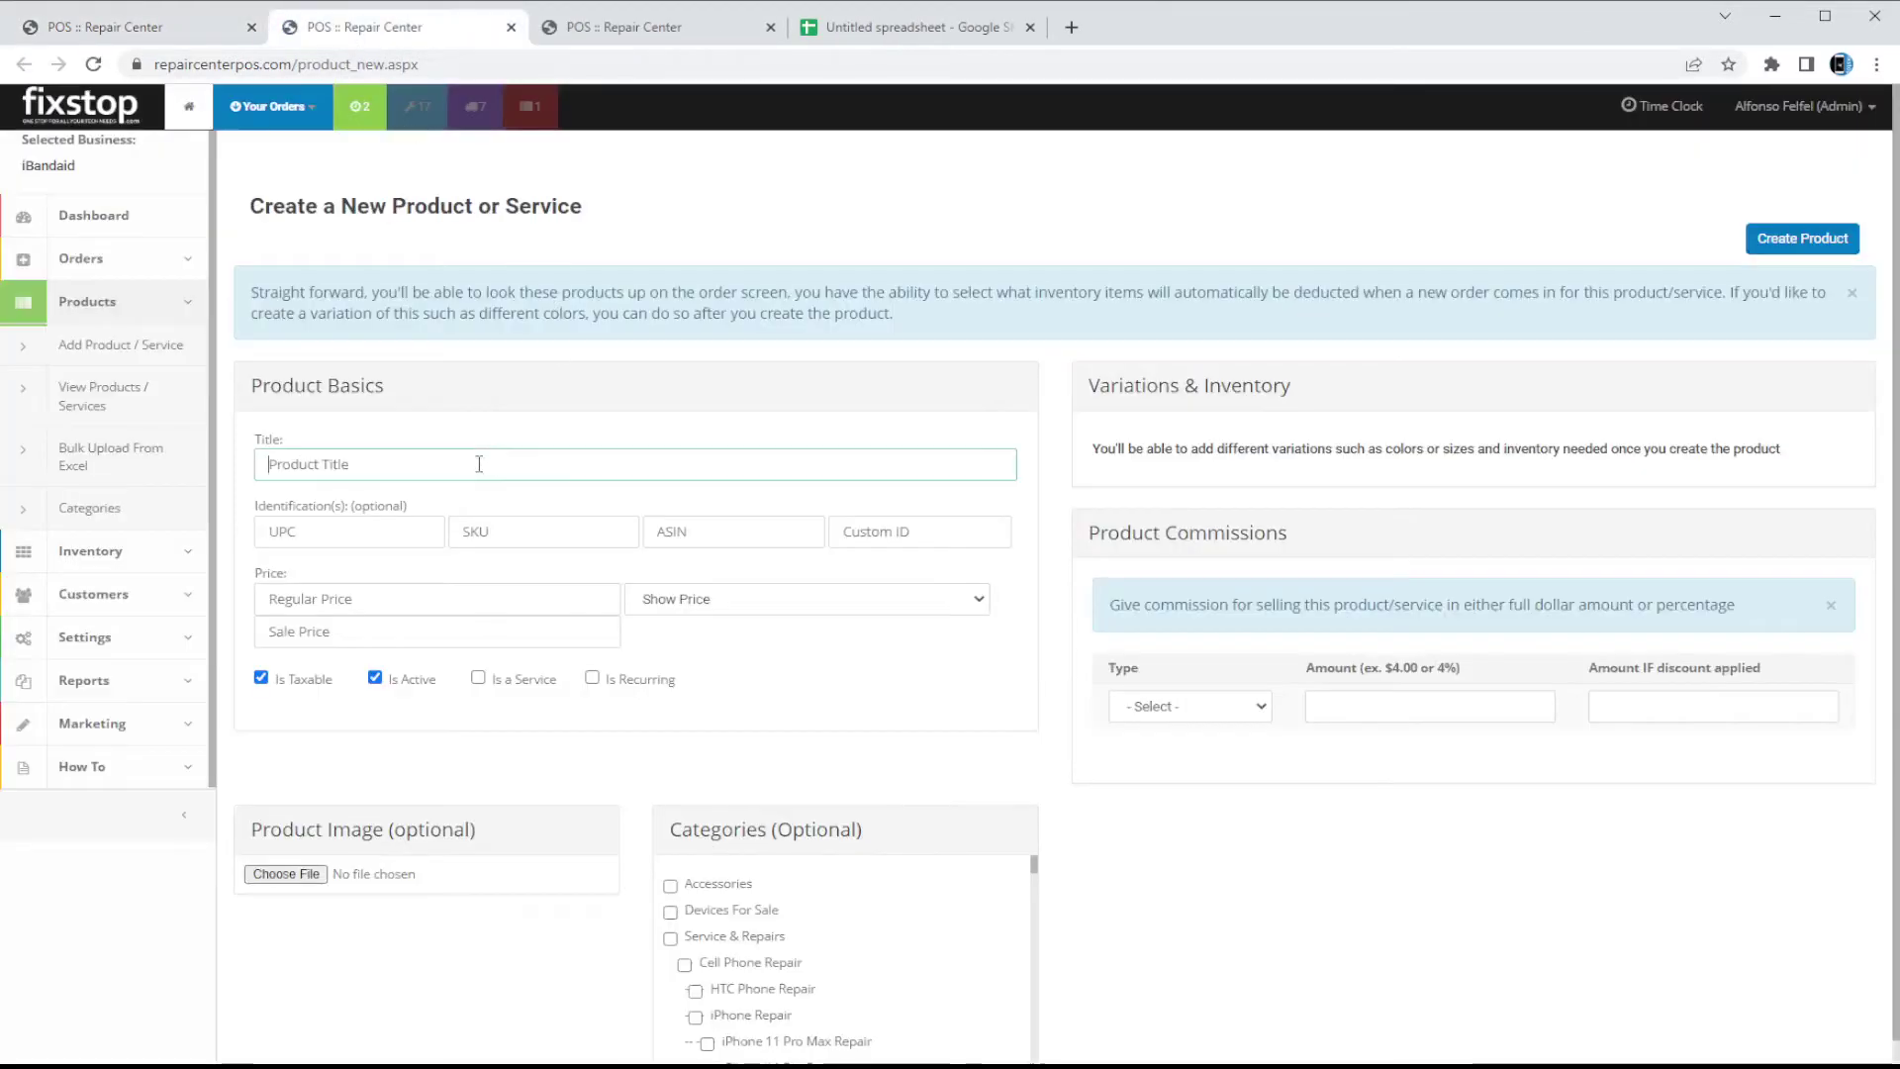
type("IPhone")
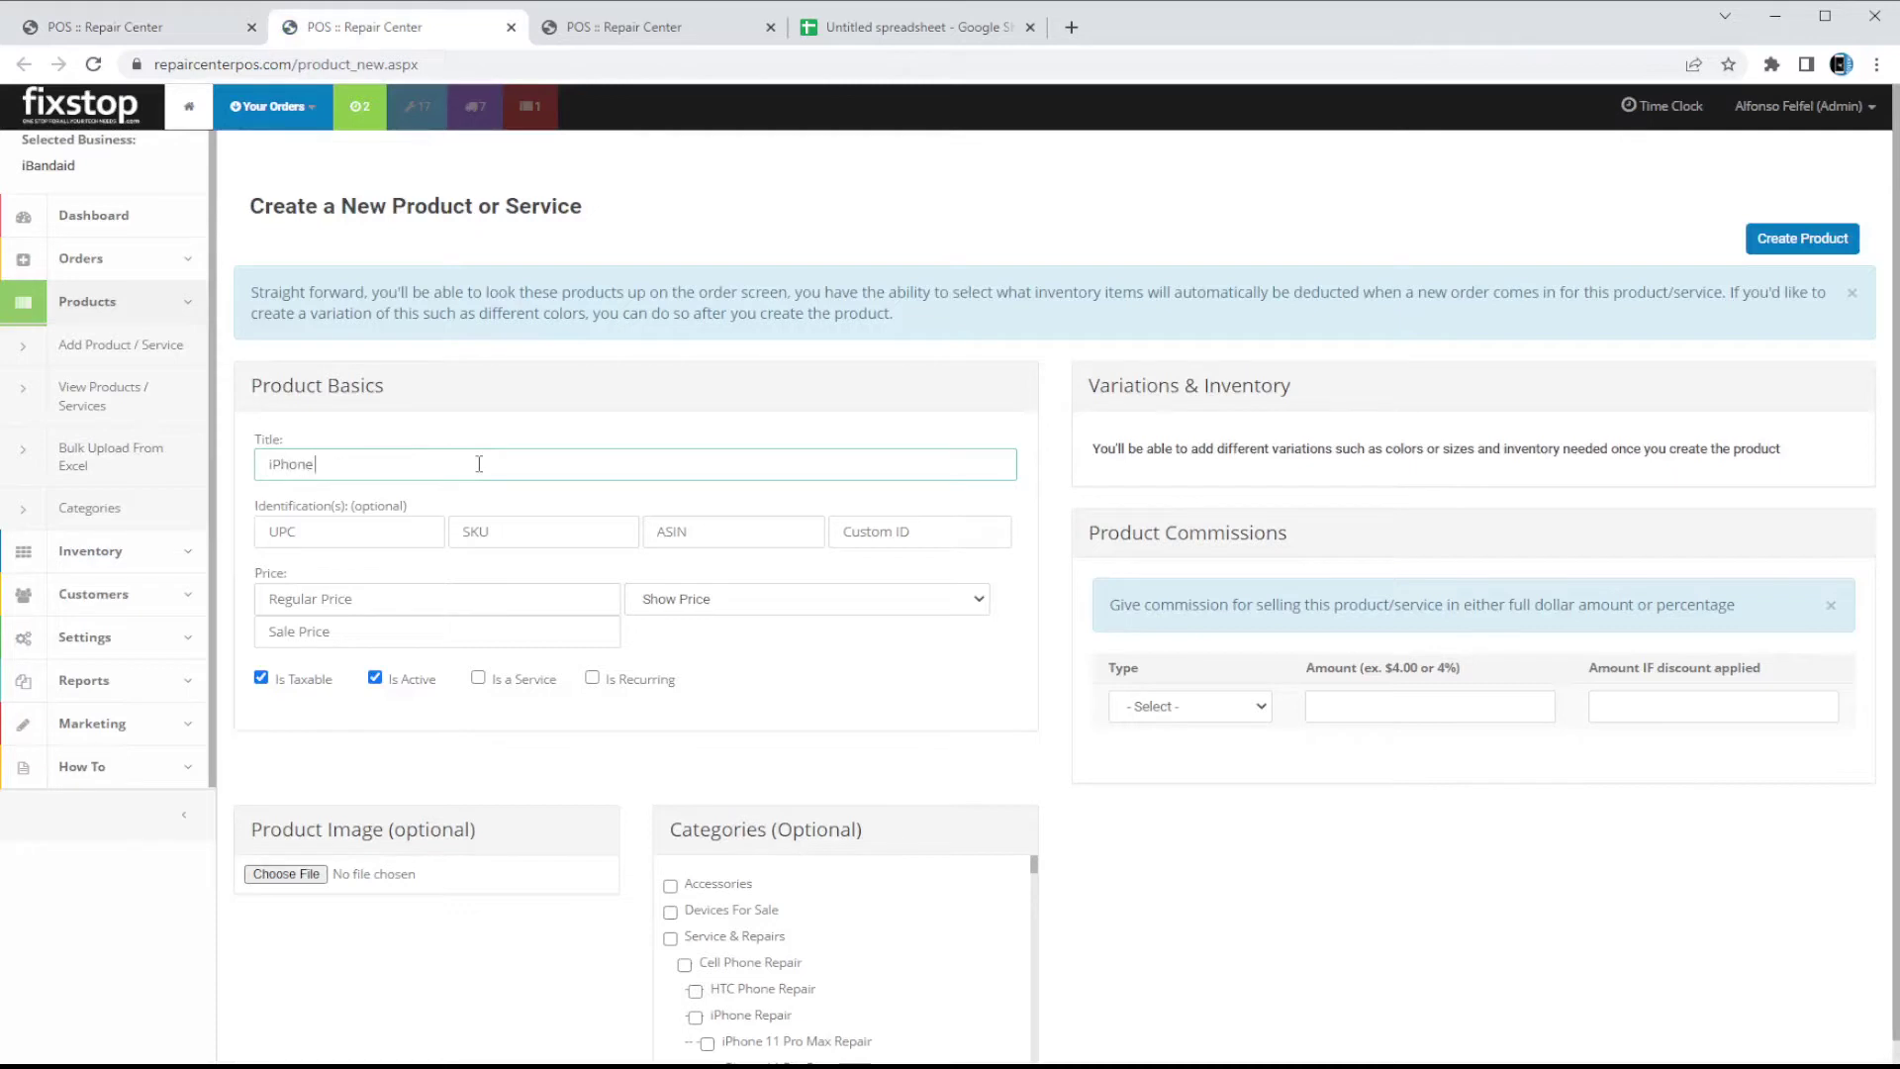
type(" Tempered Glass (X & XS")
Set the tempered glass price to 19.99, create the product and close its tab to return to the combo product.
left_click(460, 599)
type("19.99")
double_click(455, 607)
left_click(796, 692)
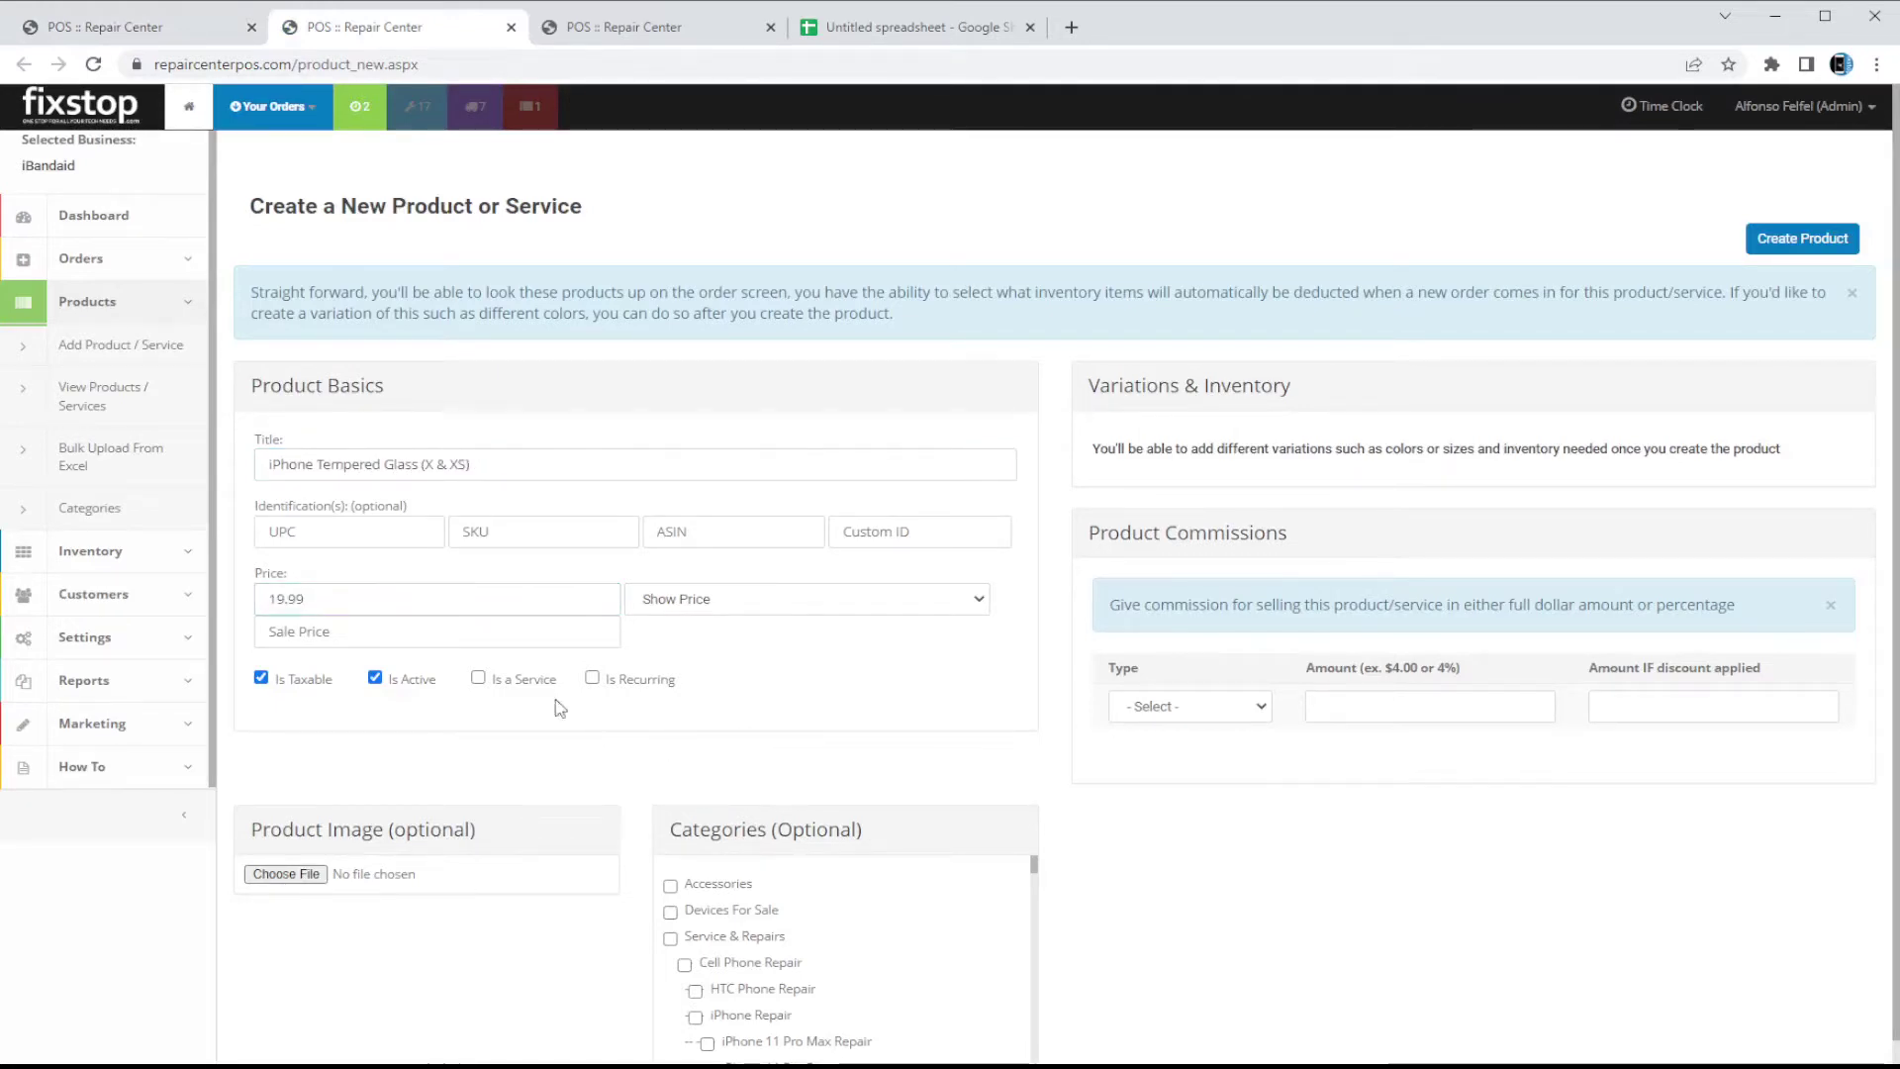
left_click(1815, 247)
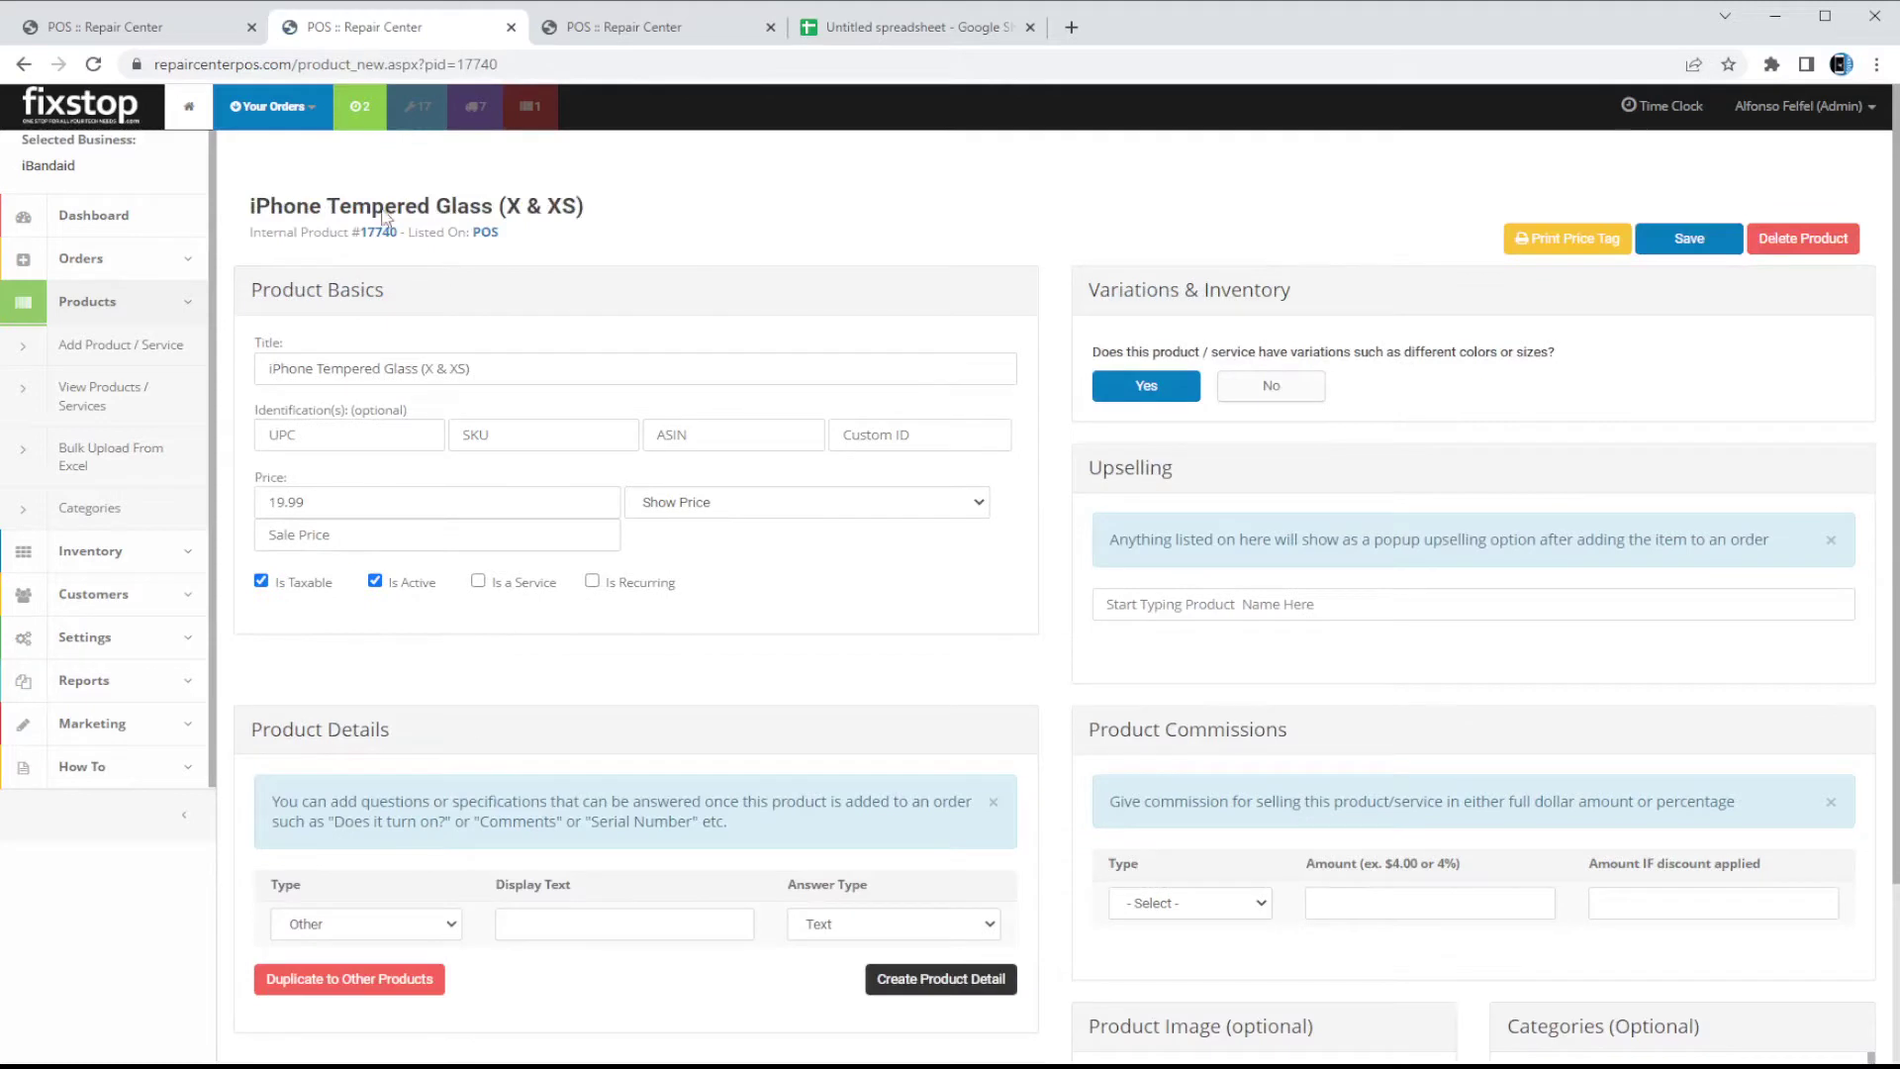
left_click(511, 28)
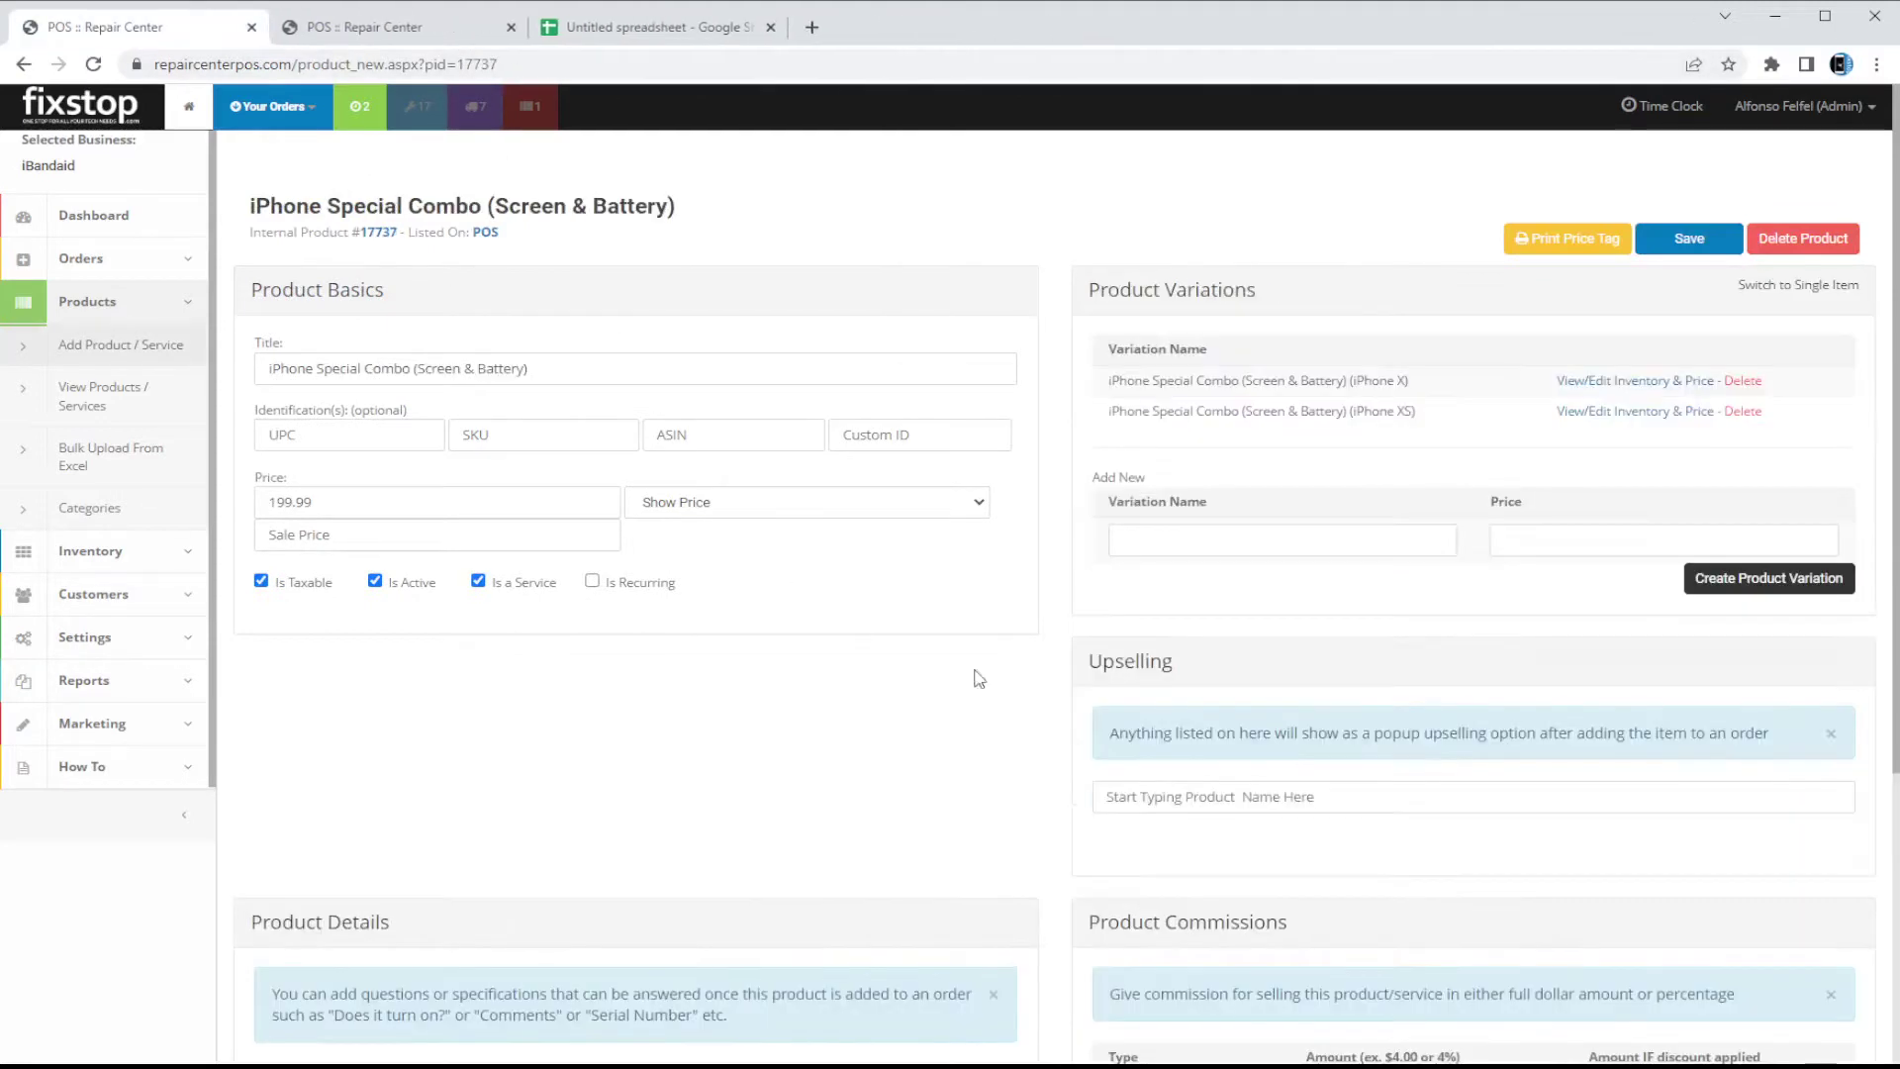
Search the combo's upselling products for "tempered glass iphone xs" and add iPhone Tempered Glass (X & XS) as an upsell.
left_click(1168, 791)
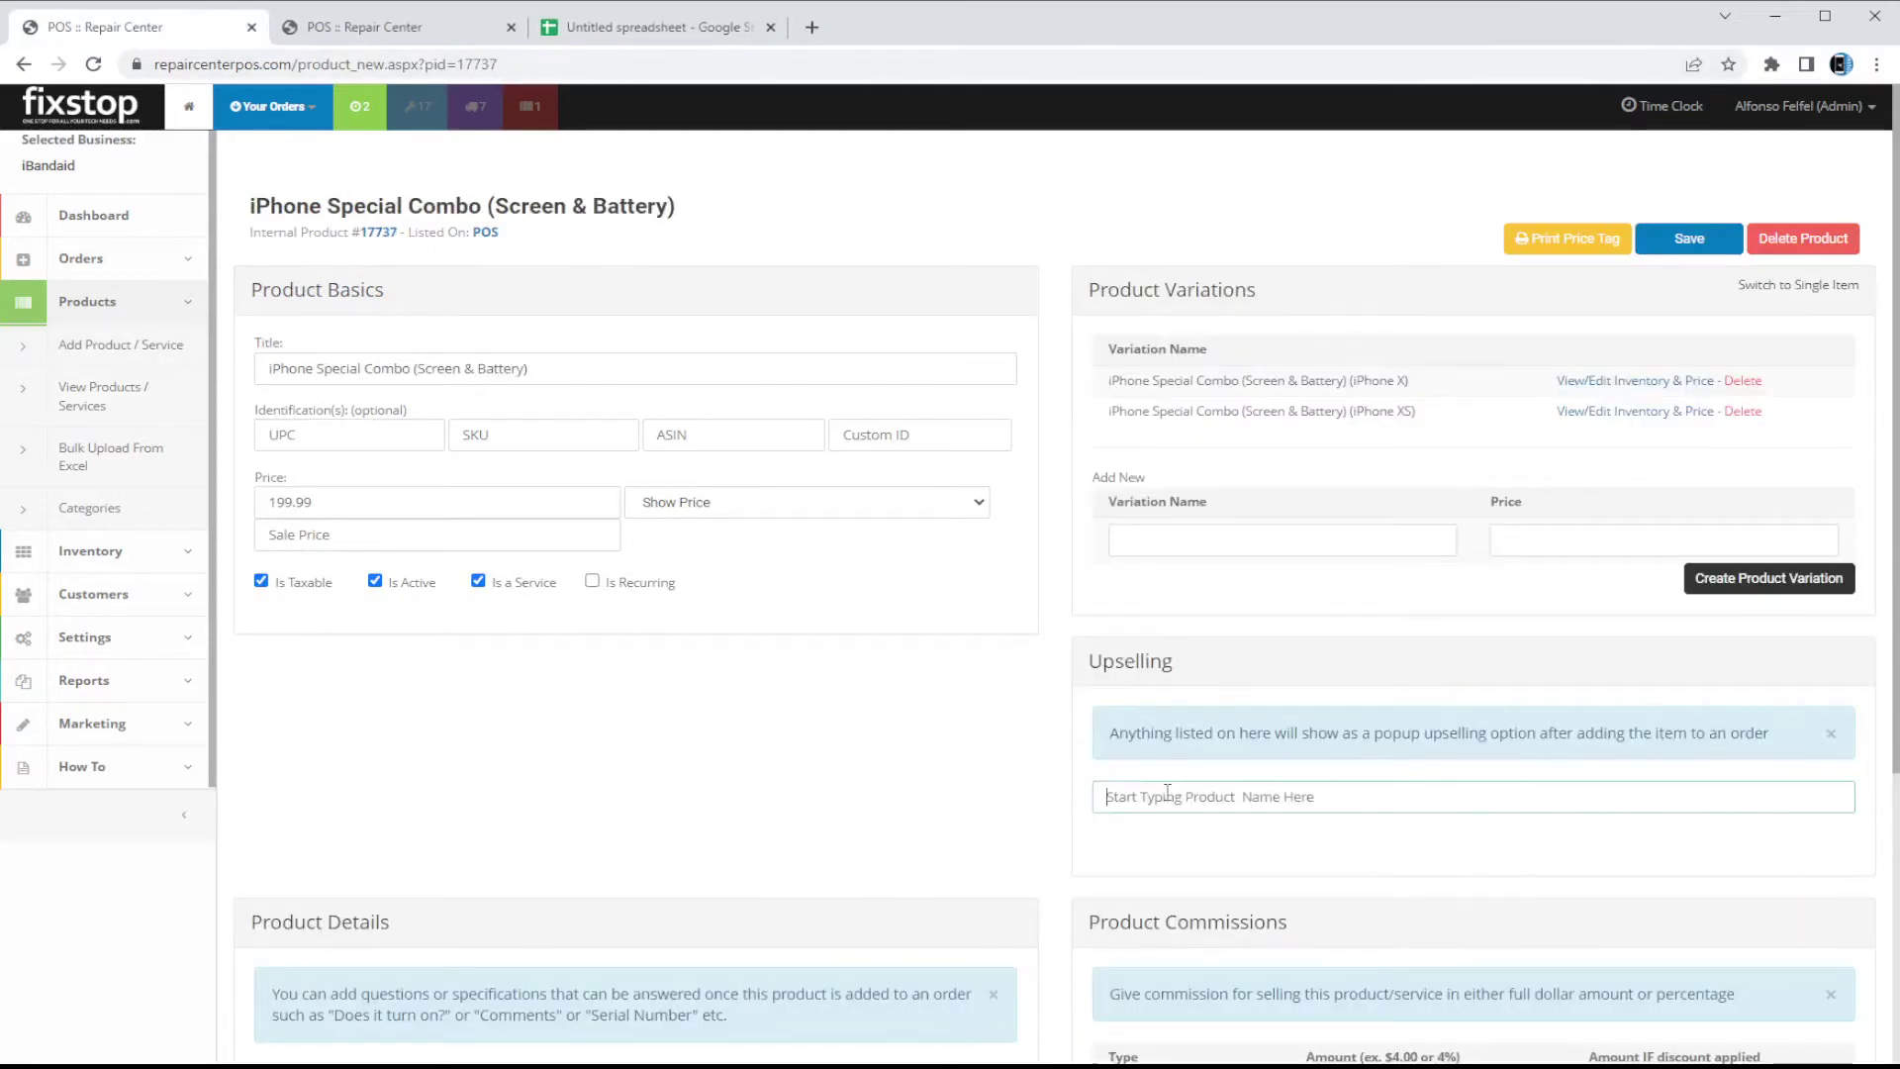
type("H")
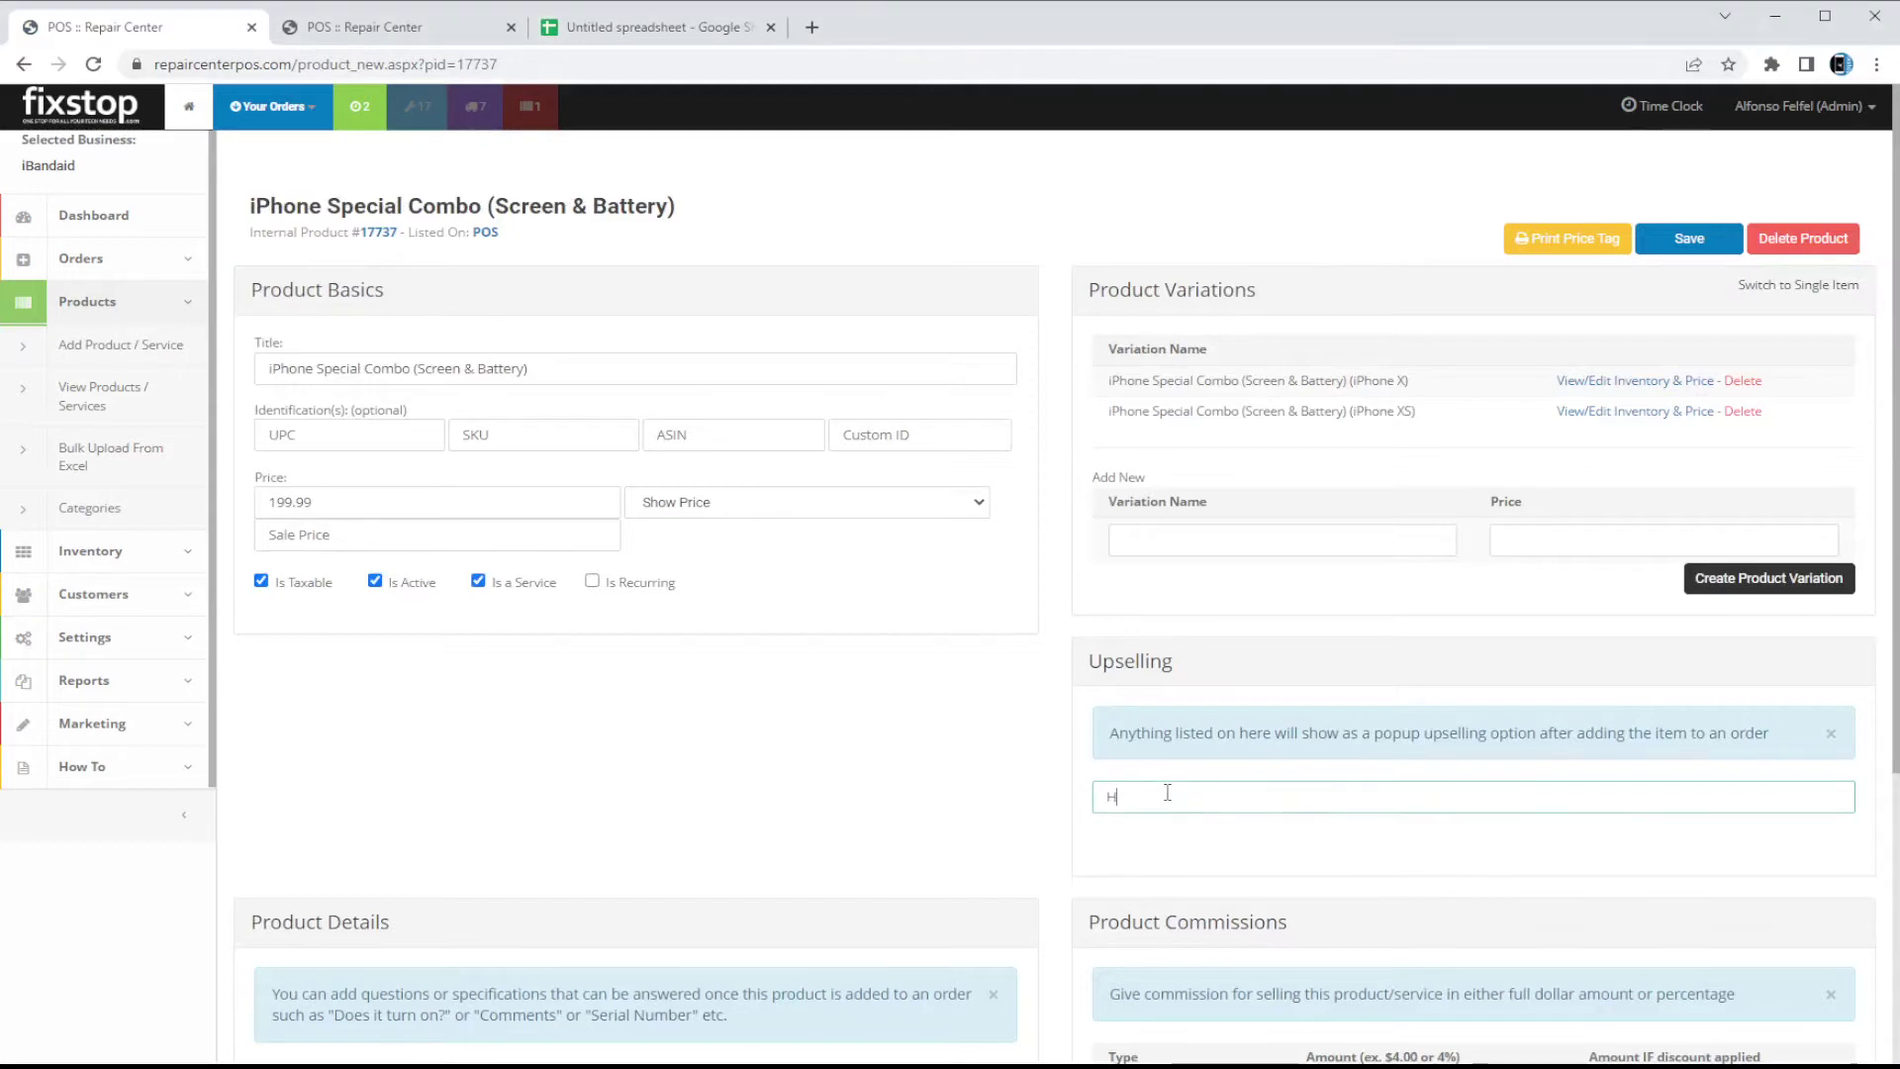
type("phone xs")
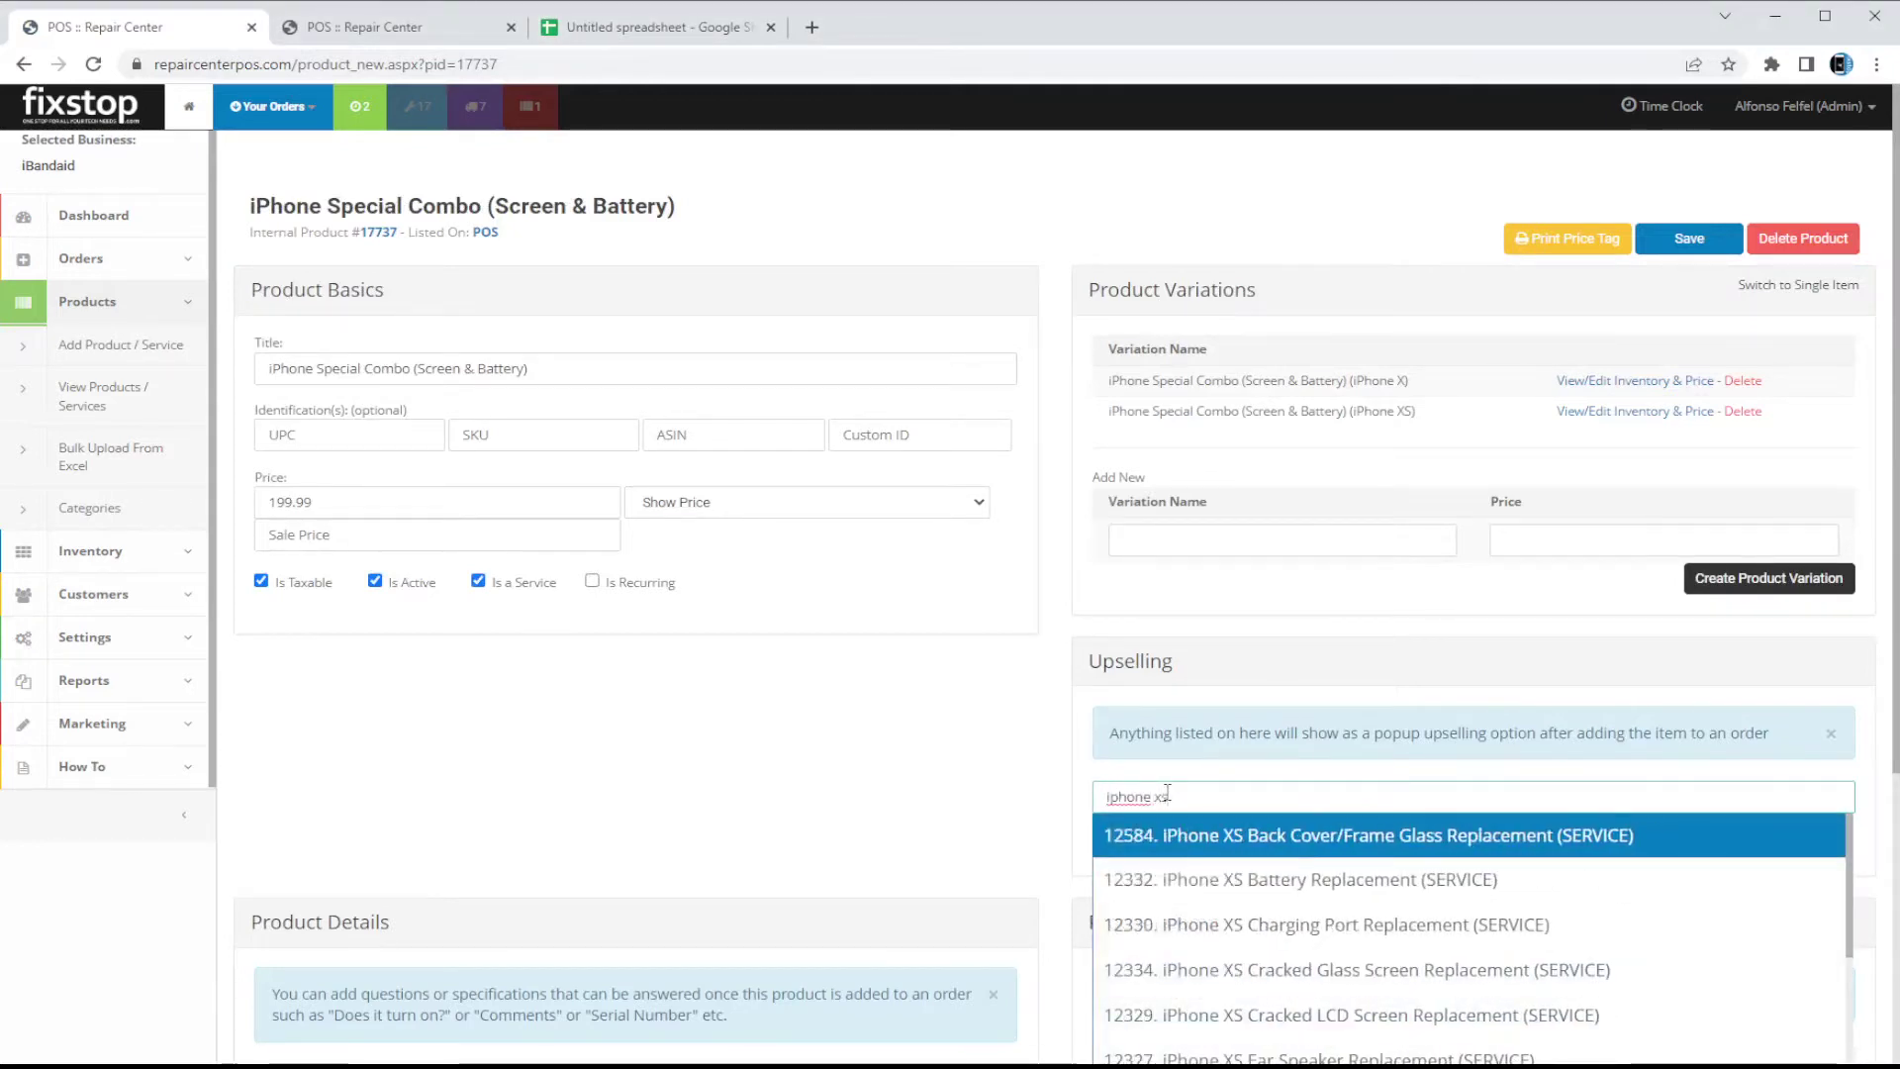
key("ctrl+a")
type("tem")
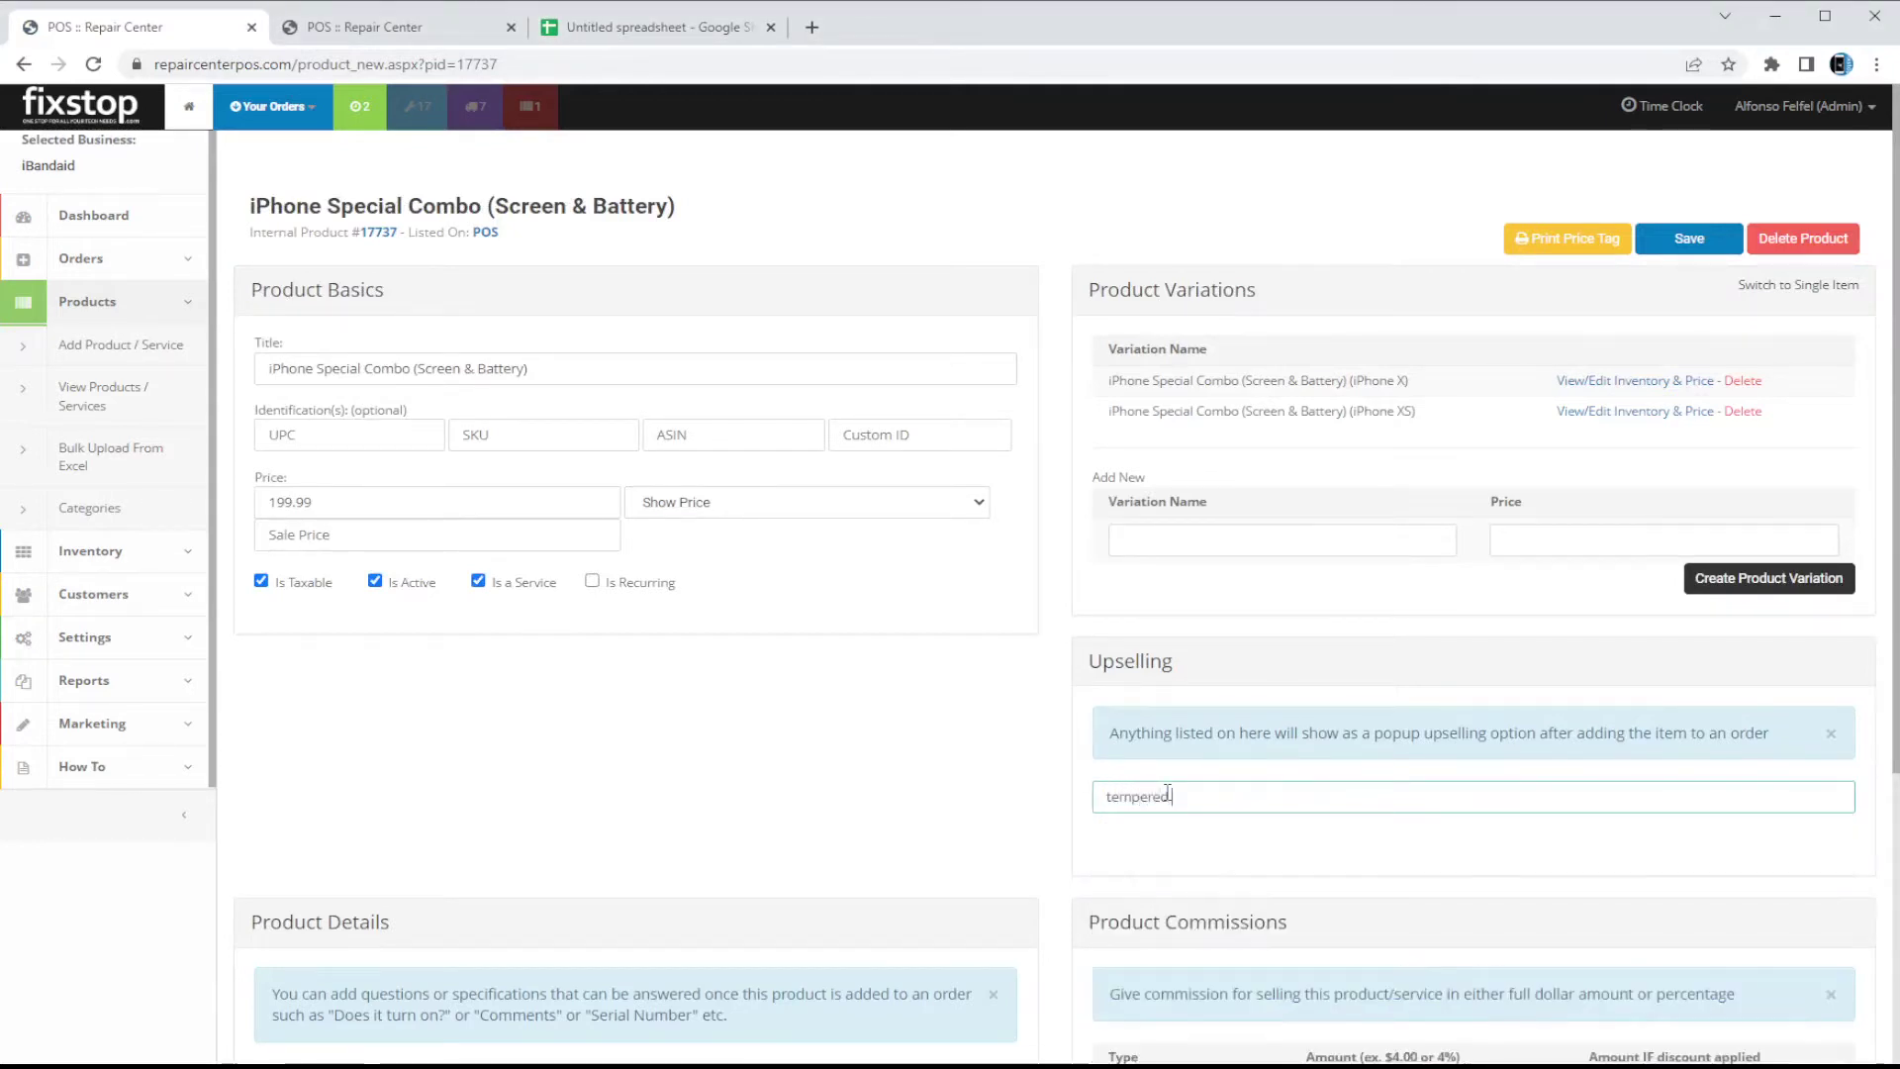
type("pered glass iphone x")
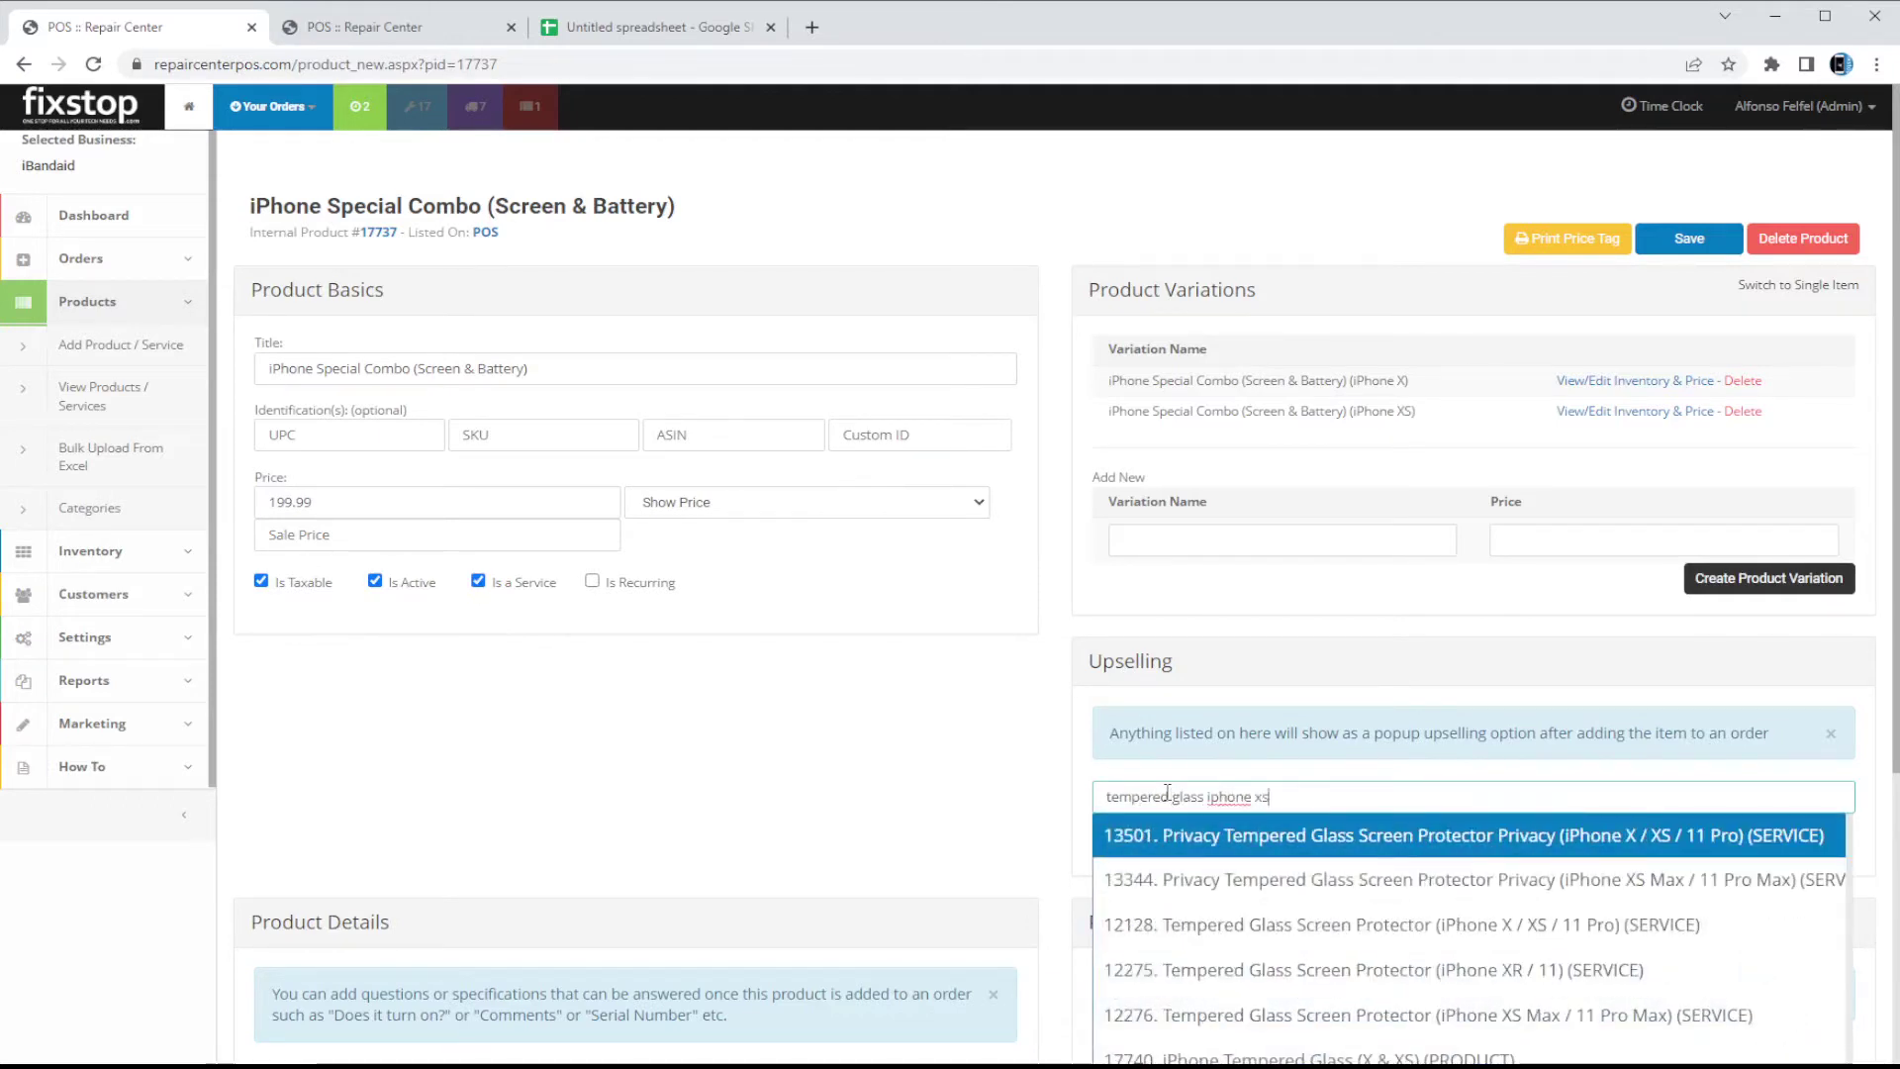
type("s")
scroll(1435, 940, "down", 1)
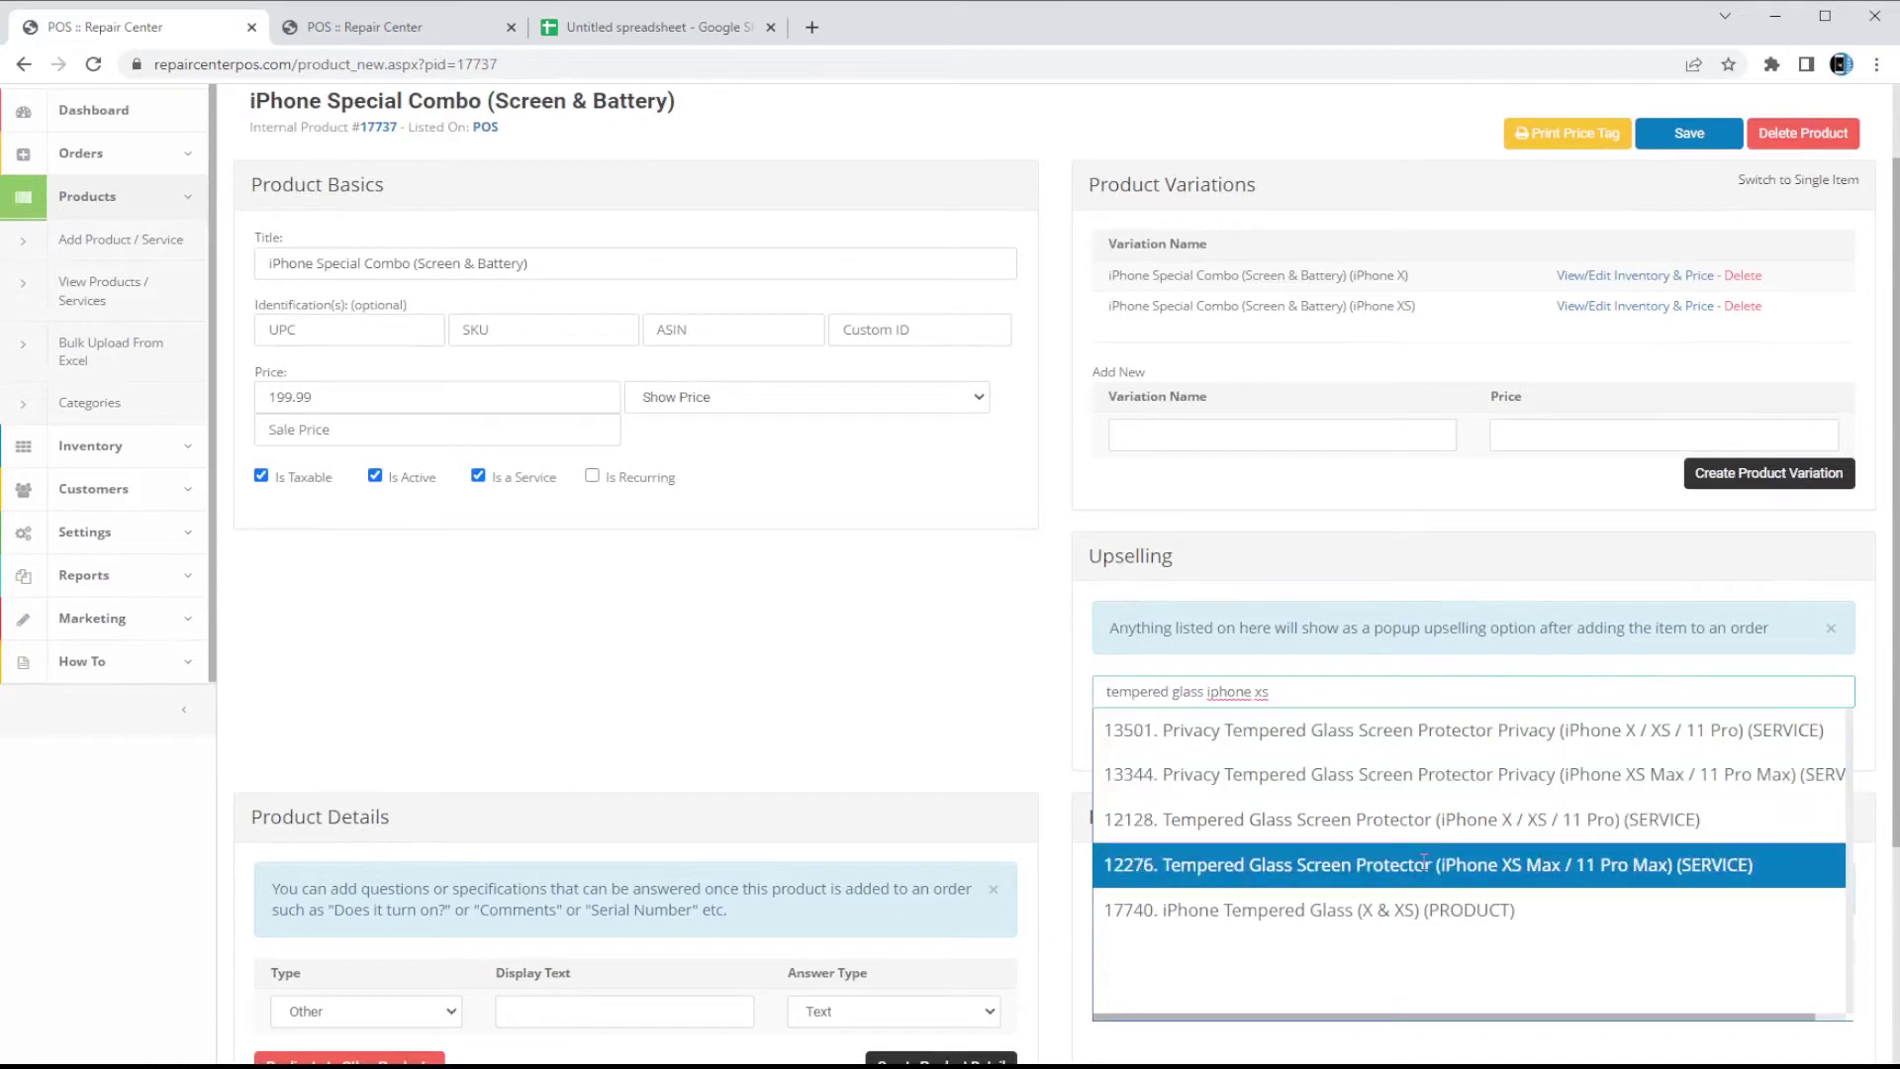
left_click(1267, 913)
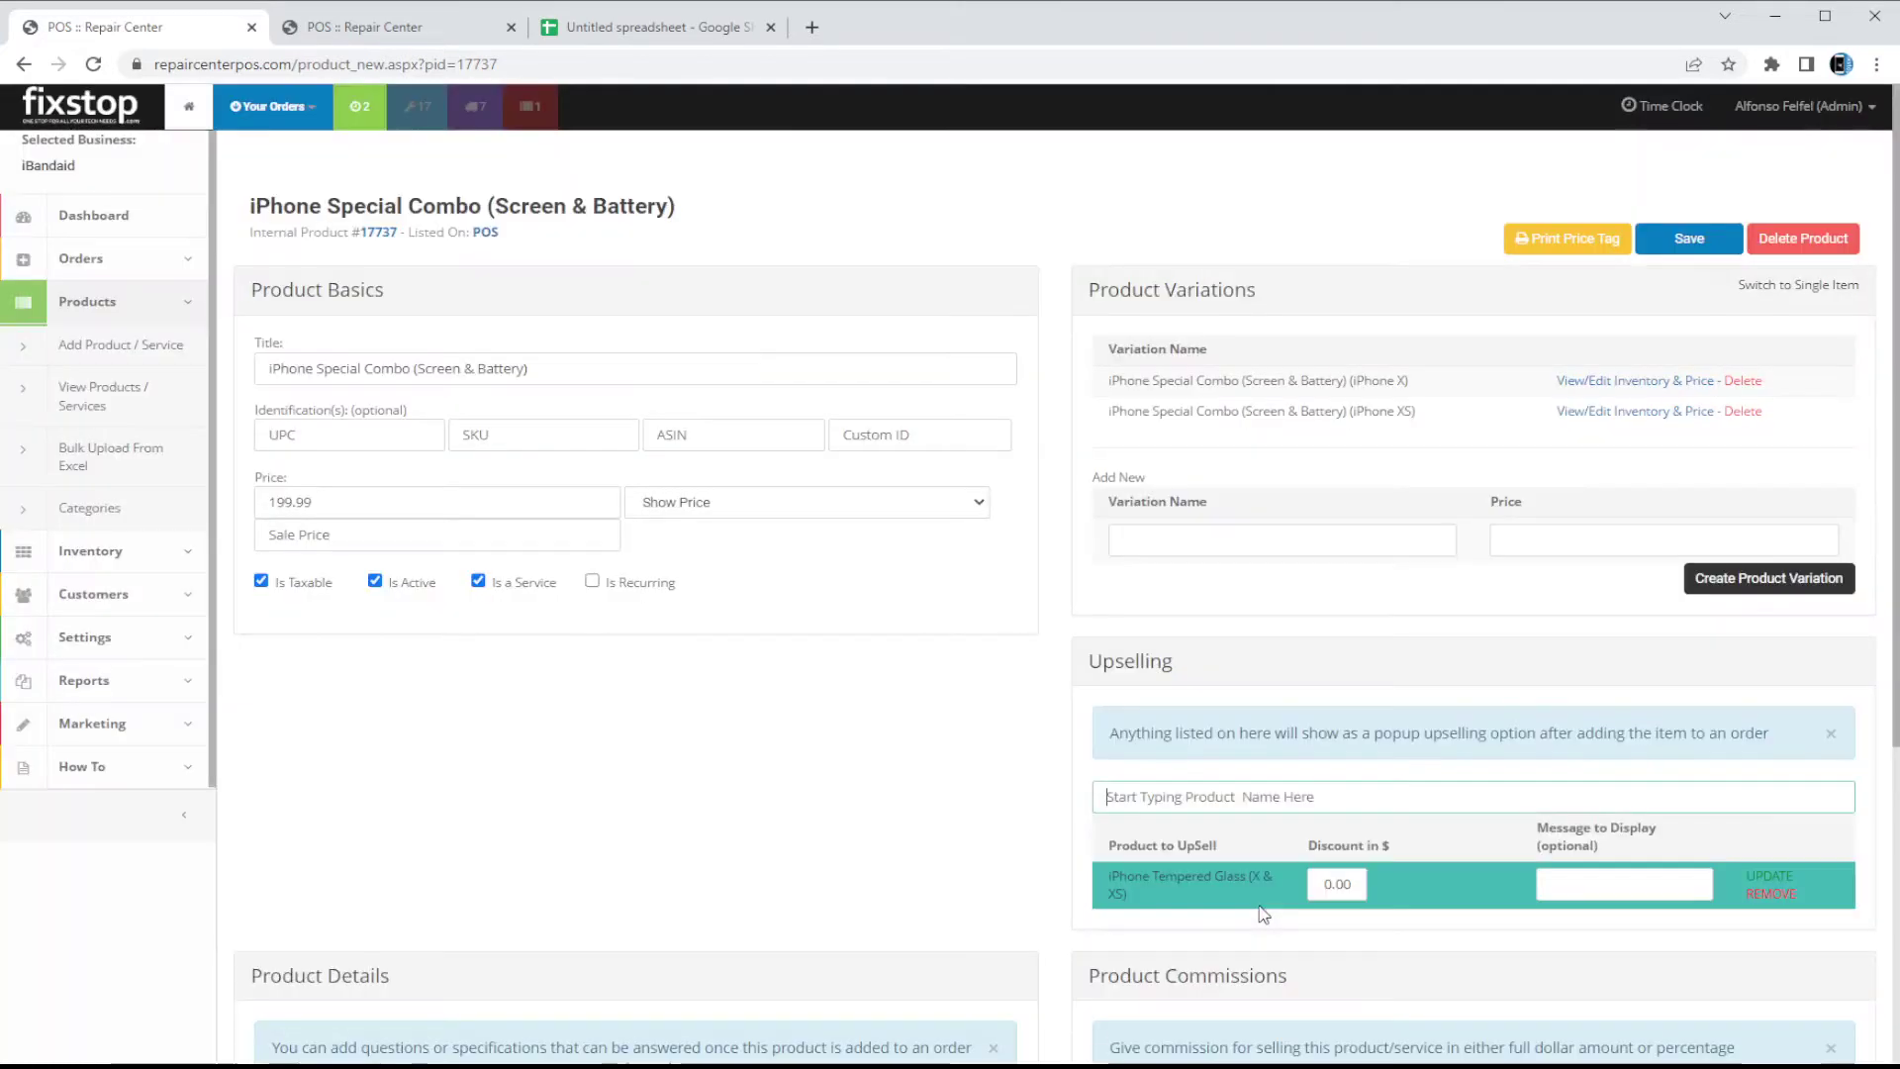
Check the upsell's discount setting without changing it and save the combo product.
scroll(1469, 752, "down", 1)
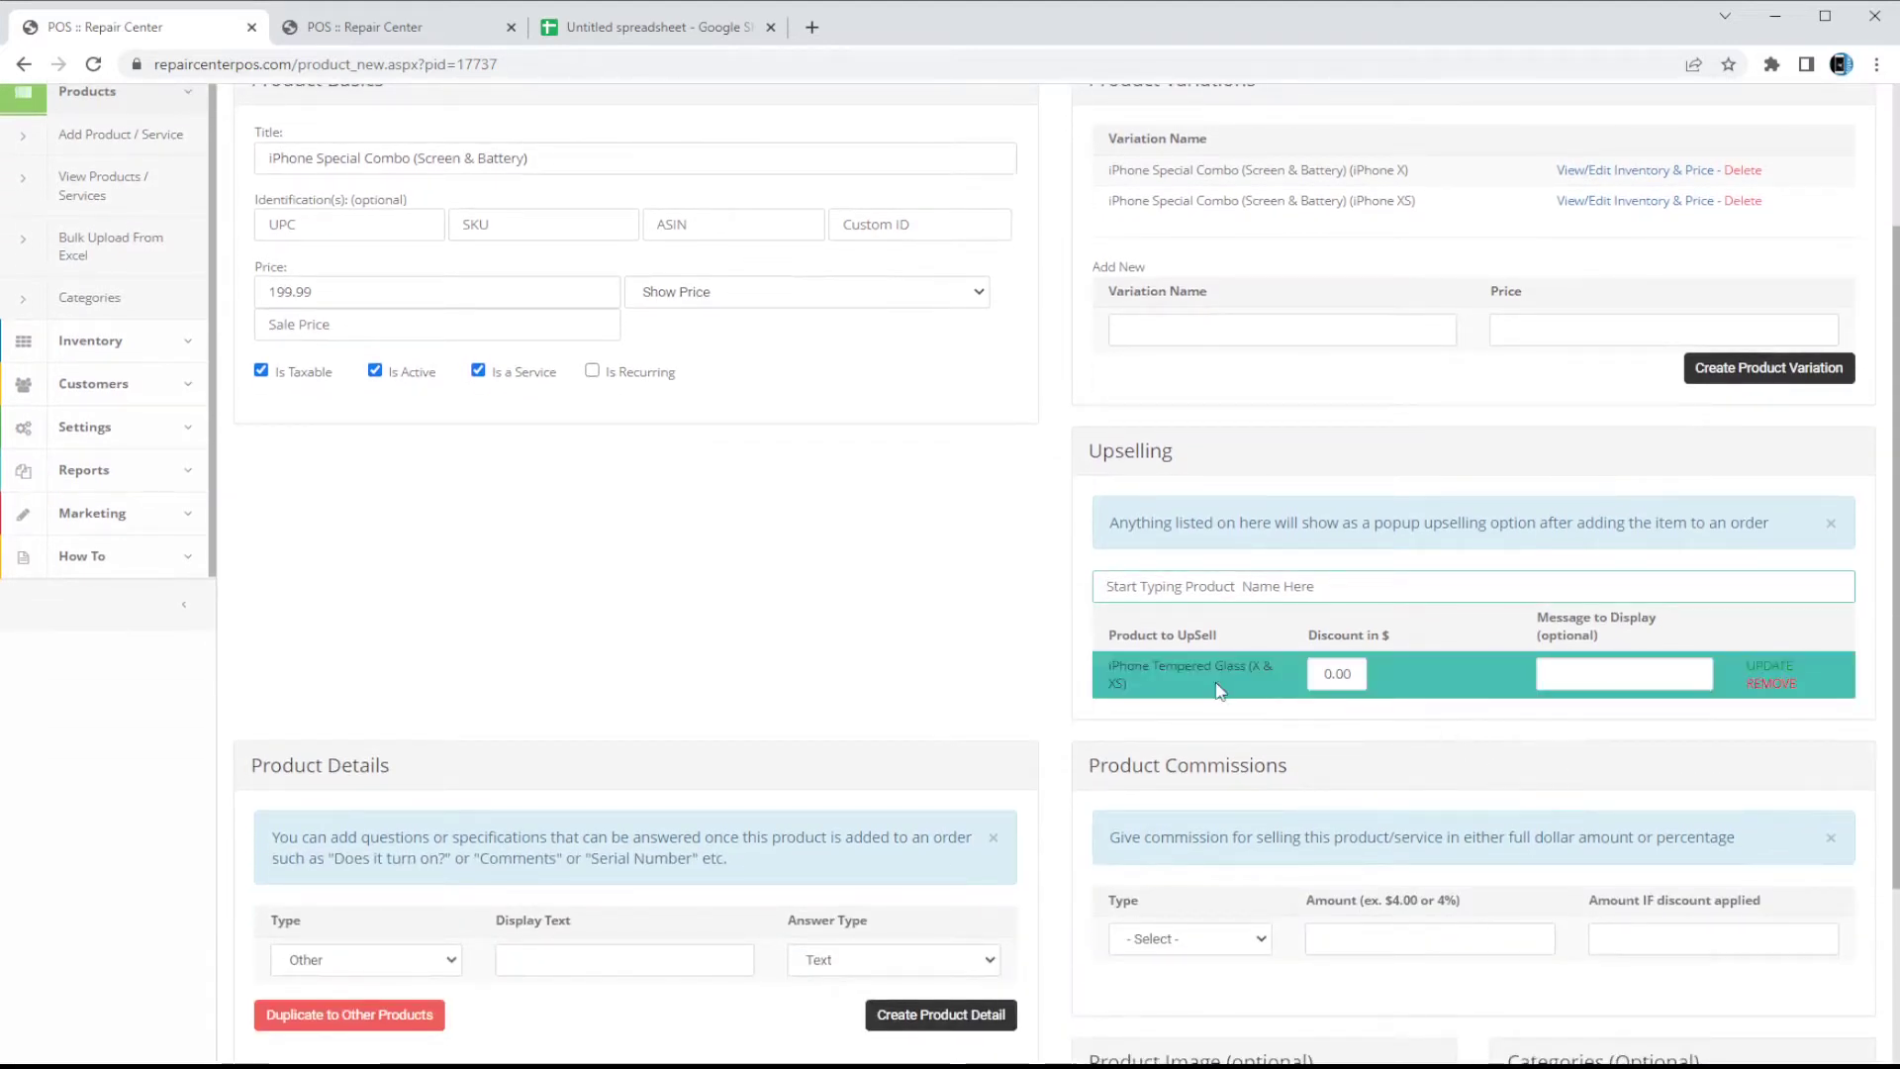
double_click(1352, 673)
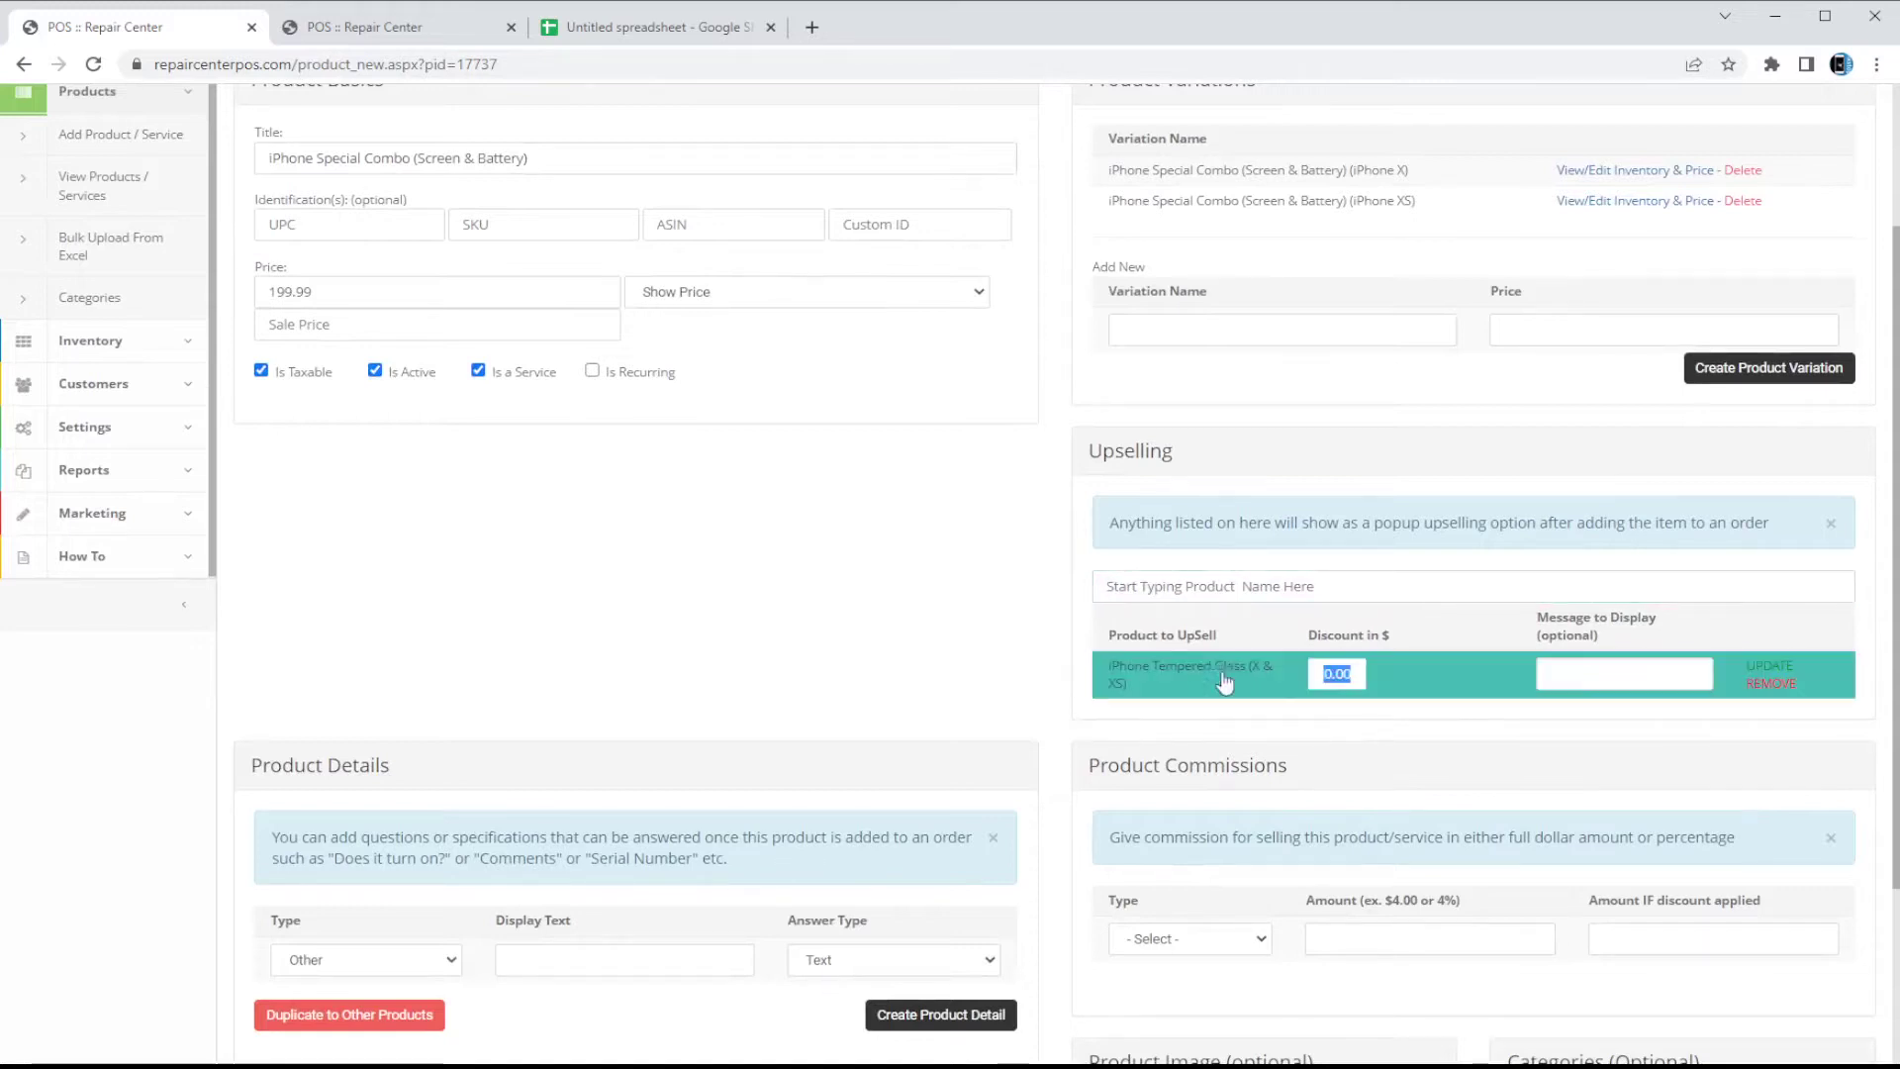
scroll(944, 659, "up", 2)
left_click(1351, 883)
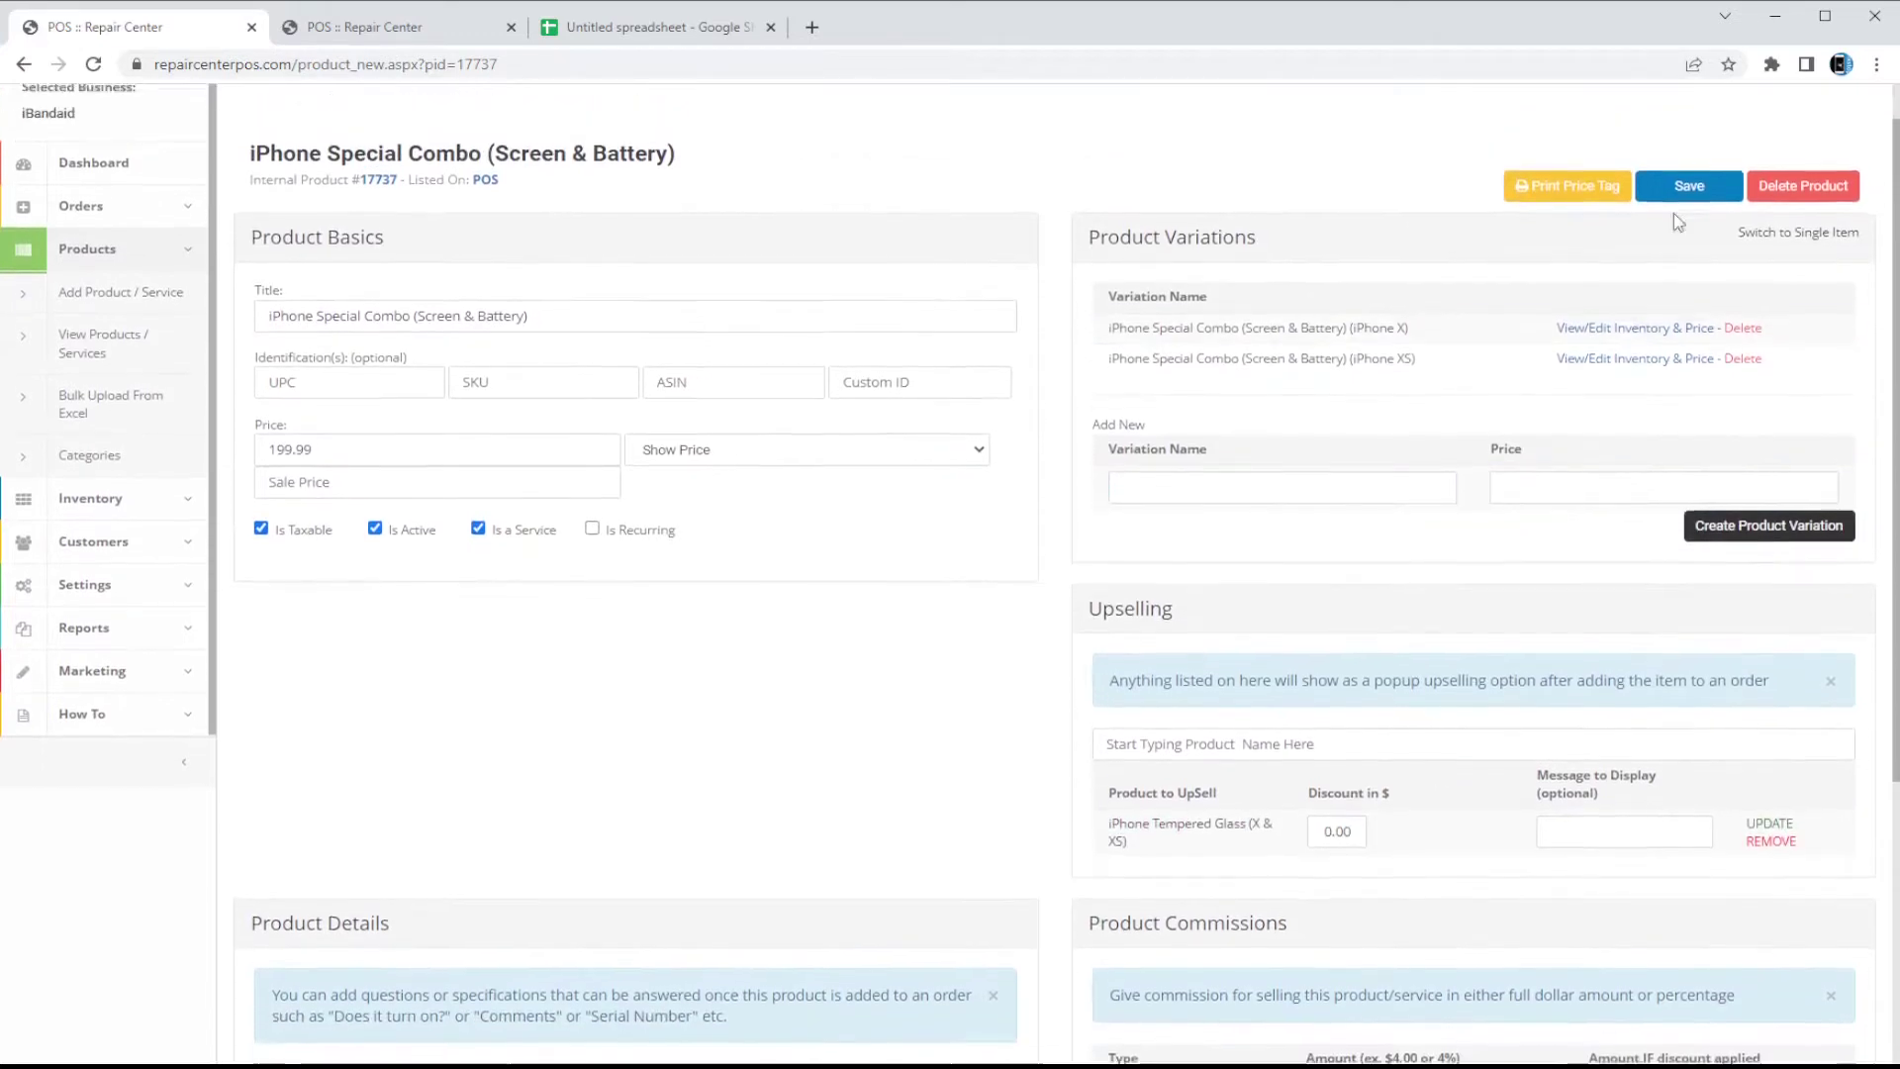
left_click(1682, 239)
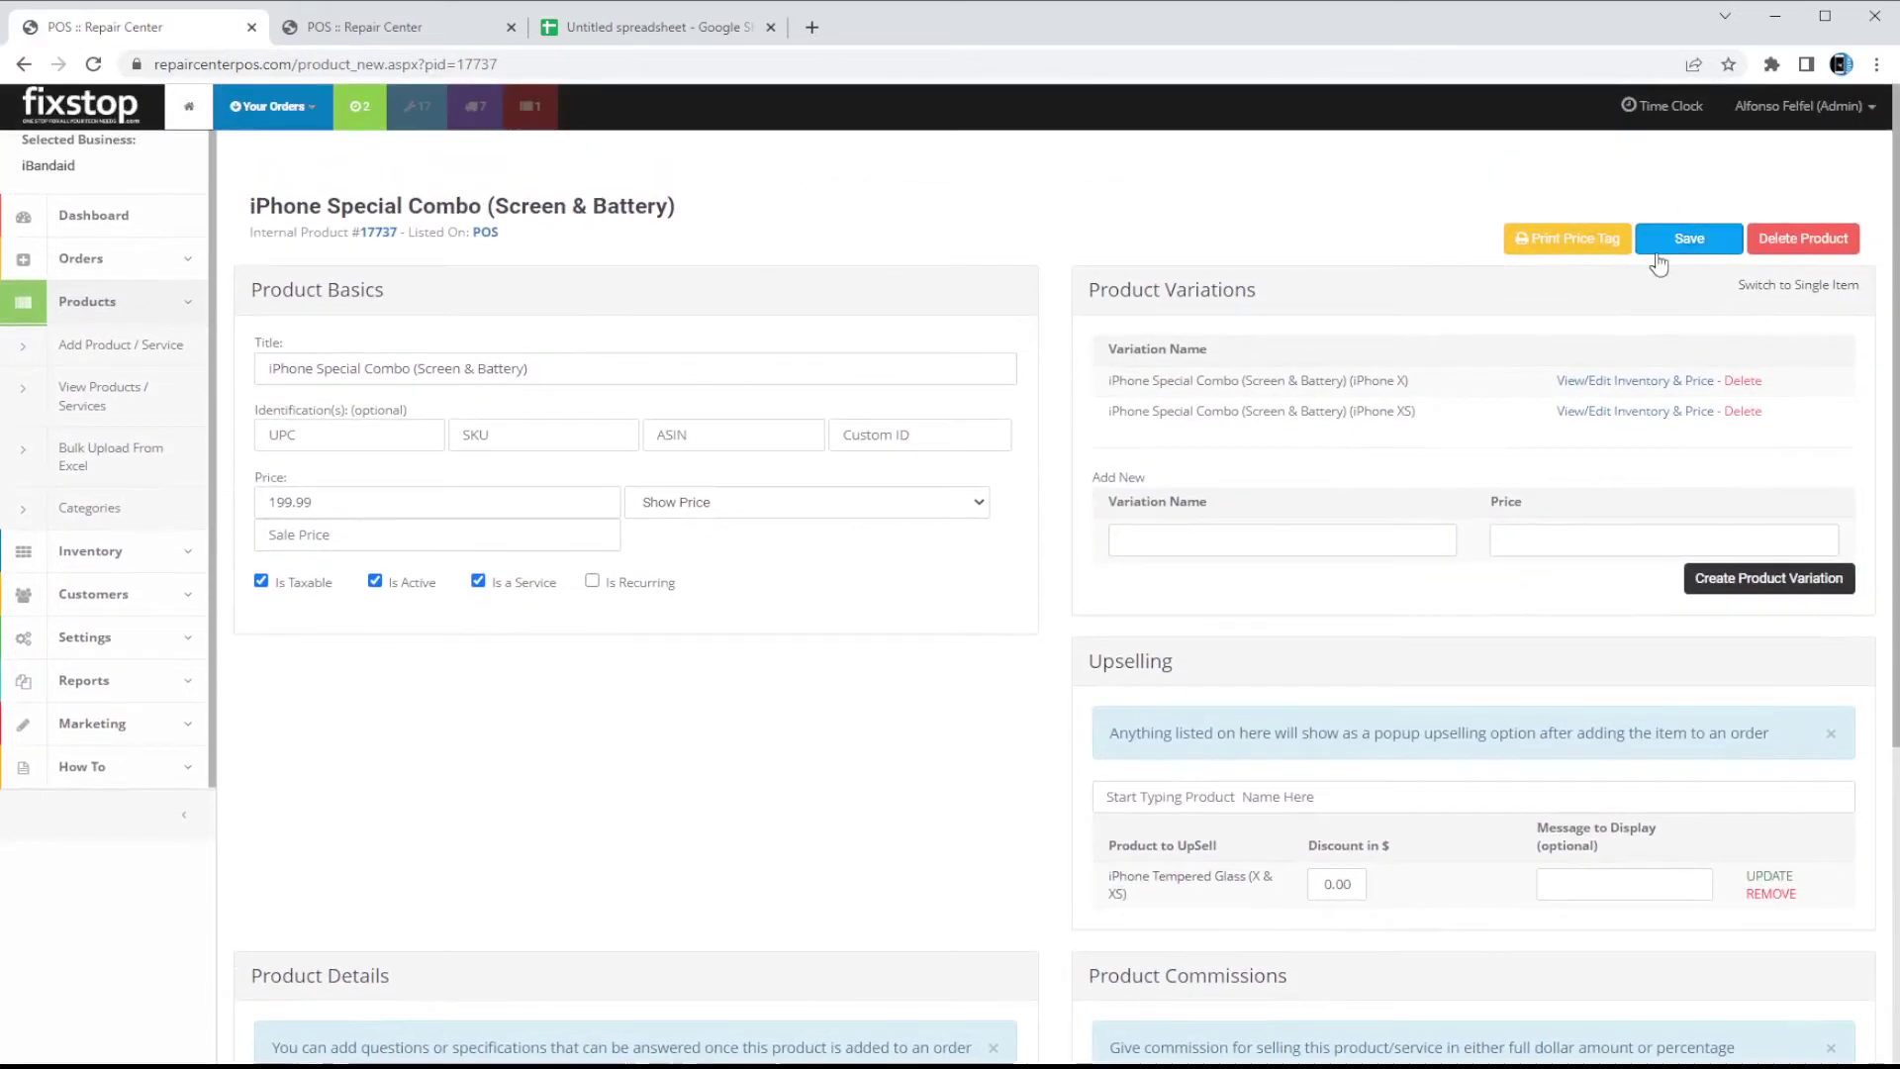
Switch to the open sale order, search for "iphone special combo" and add the combo in the iPhone X variation.
left_click(345, 30)
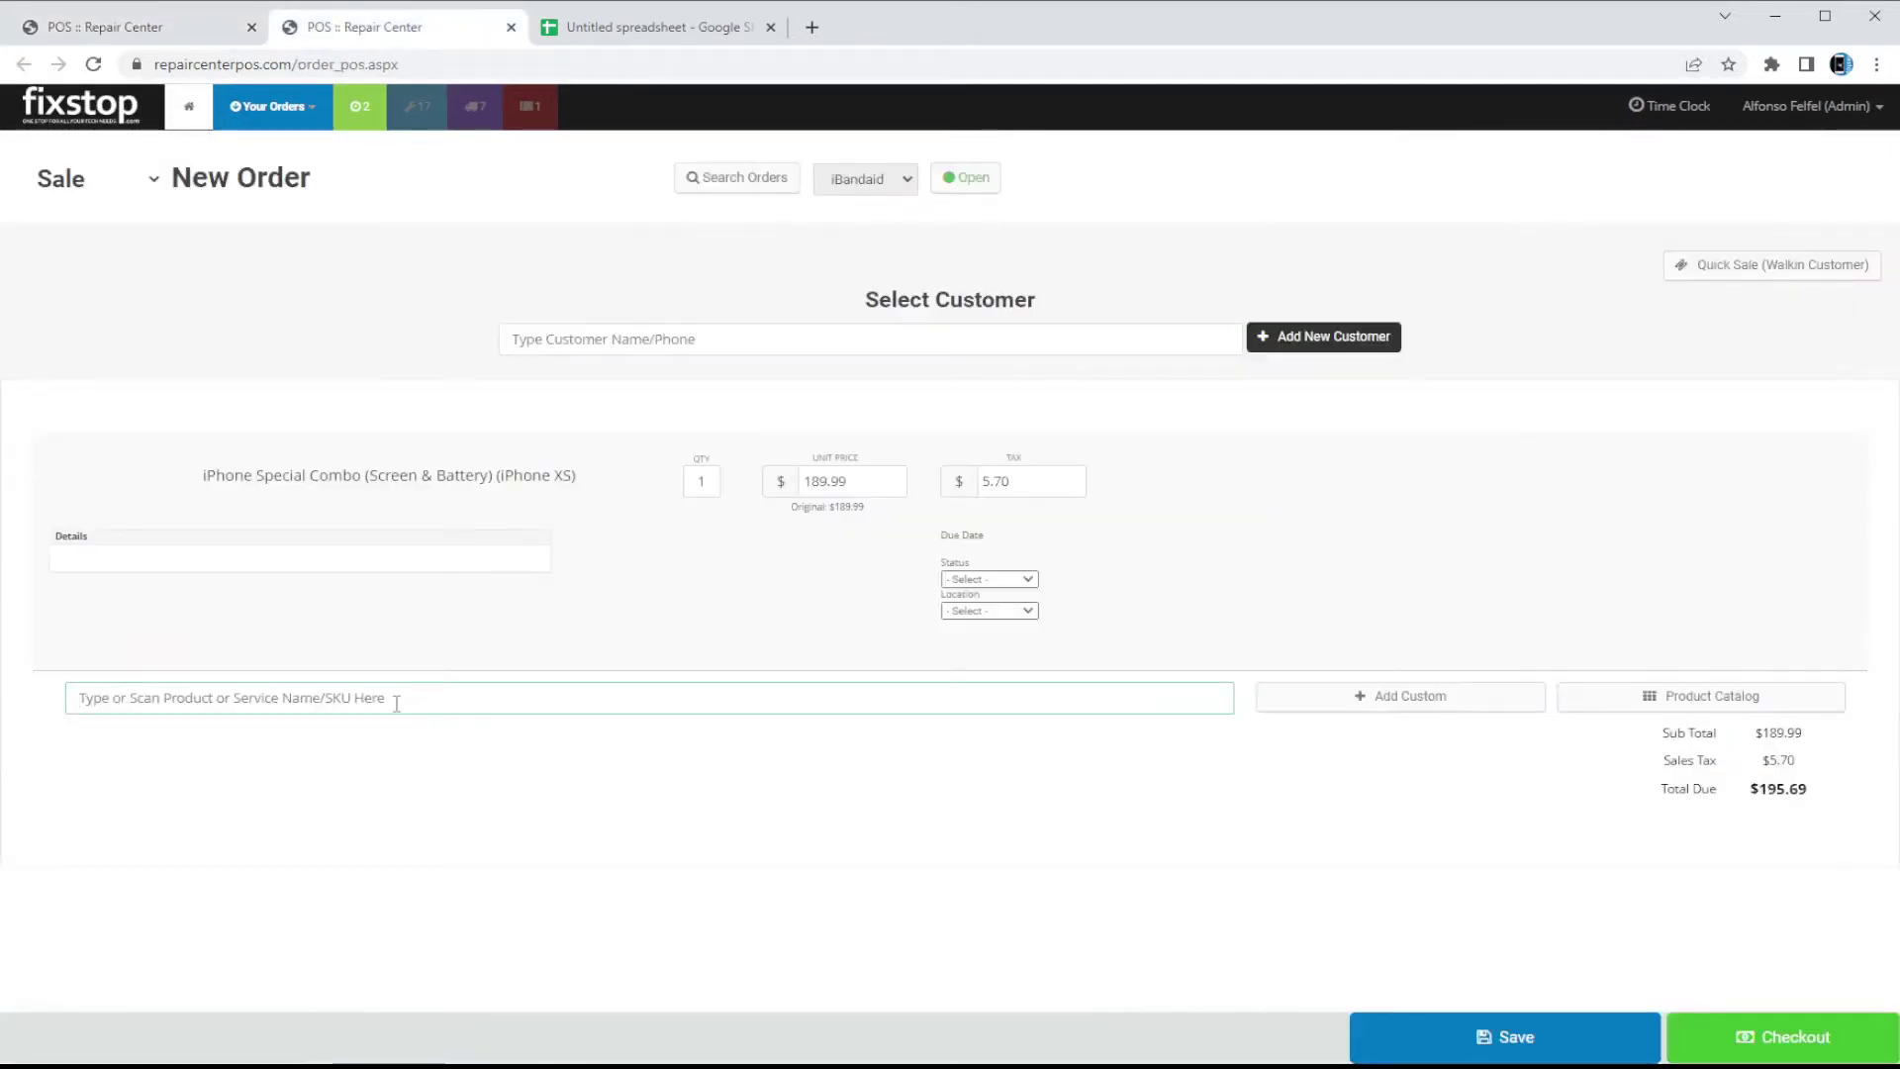
type("iphone special com")
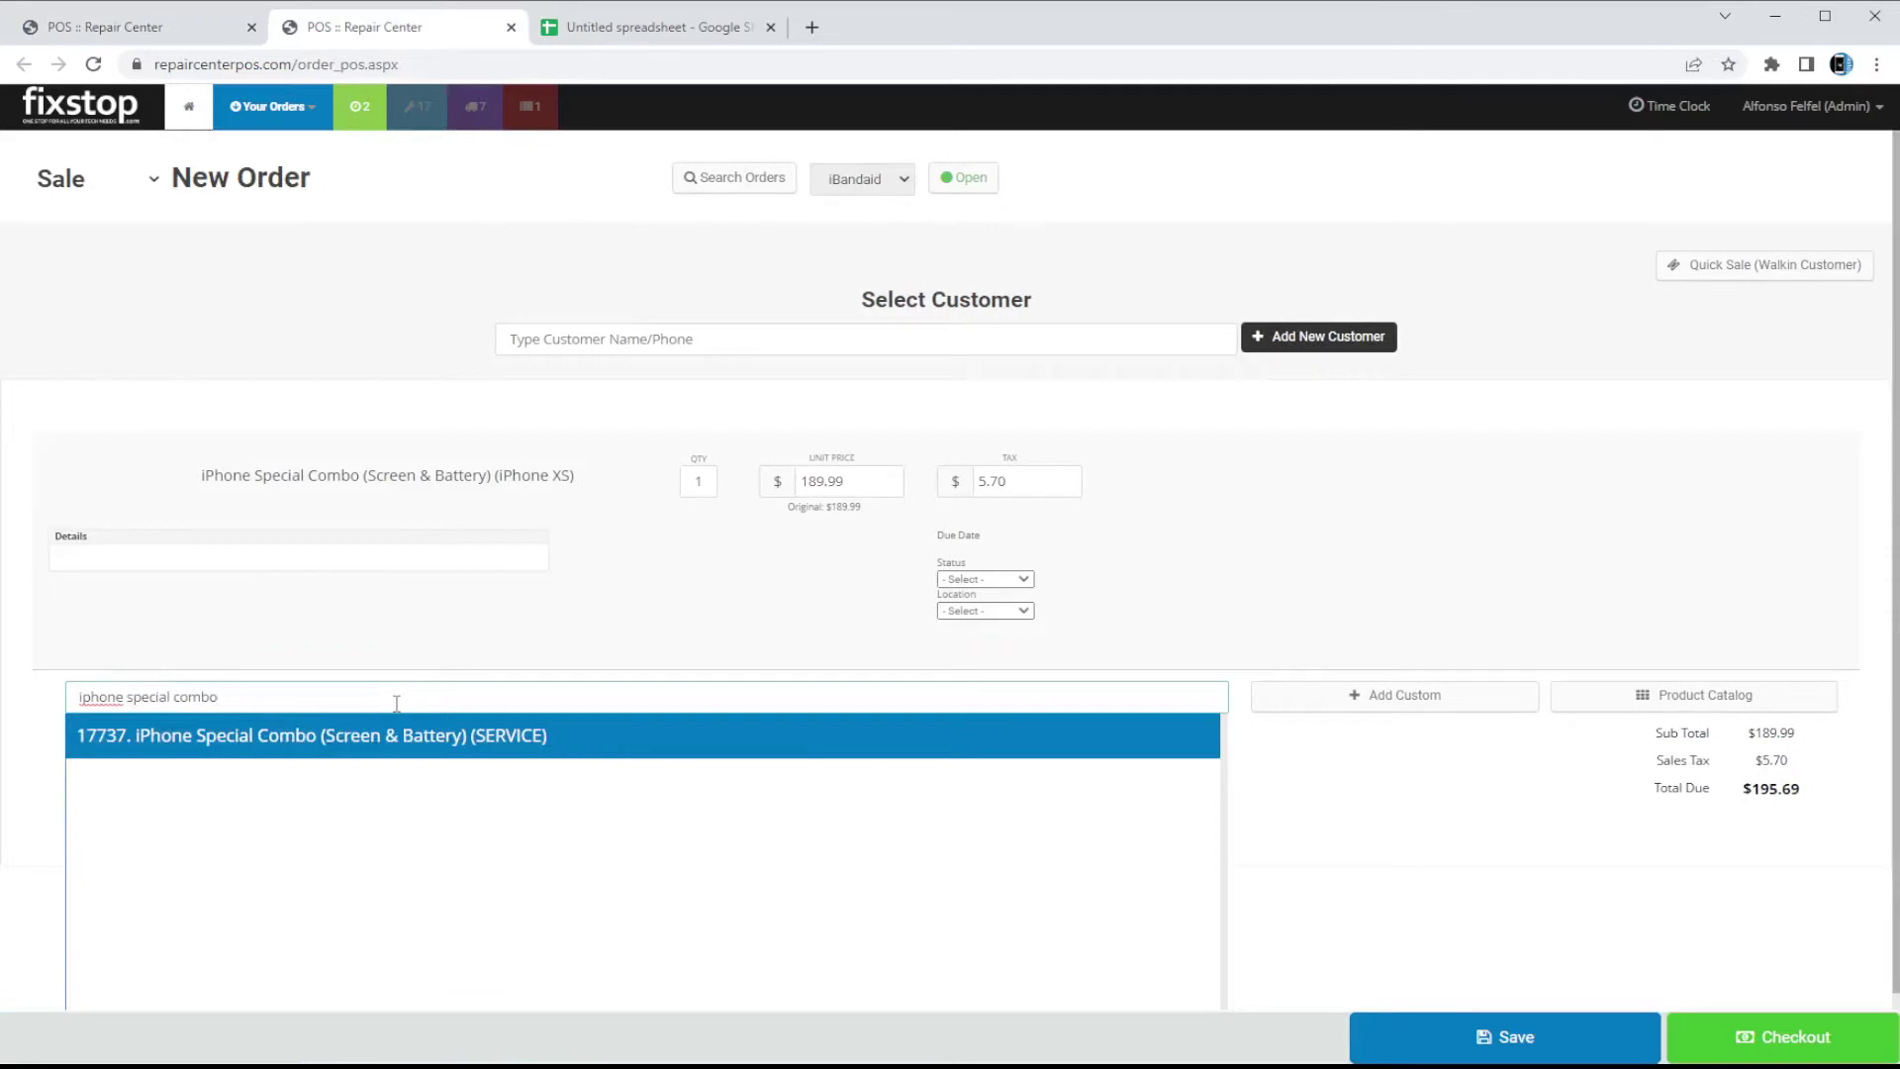
type("bo")
key("Return")
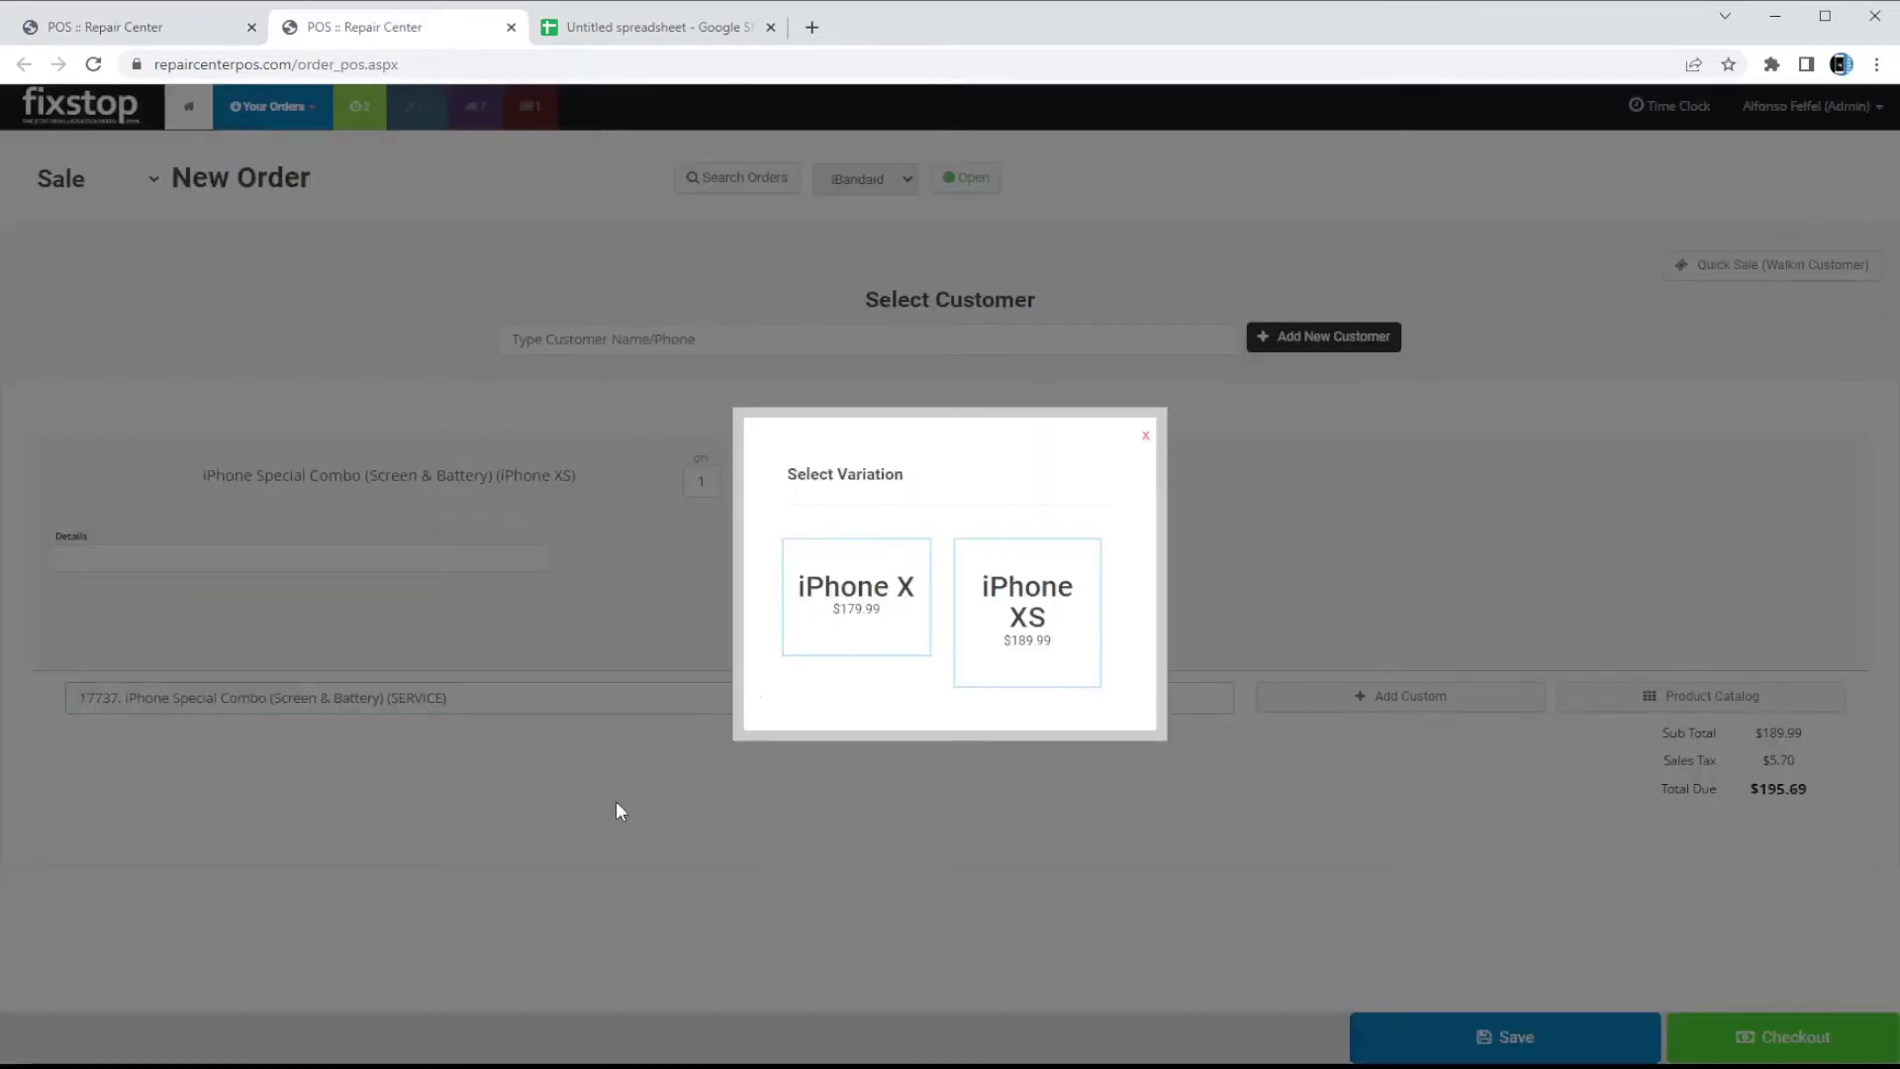
key("Return")
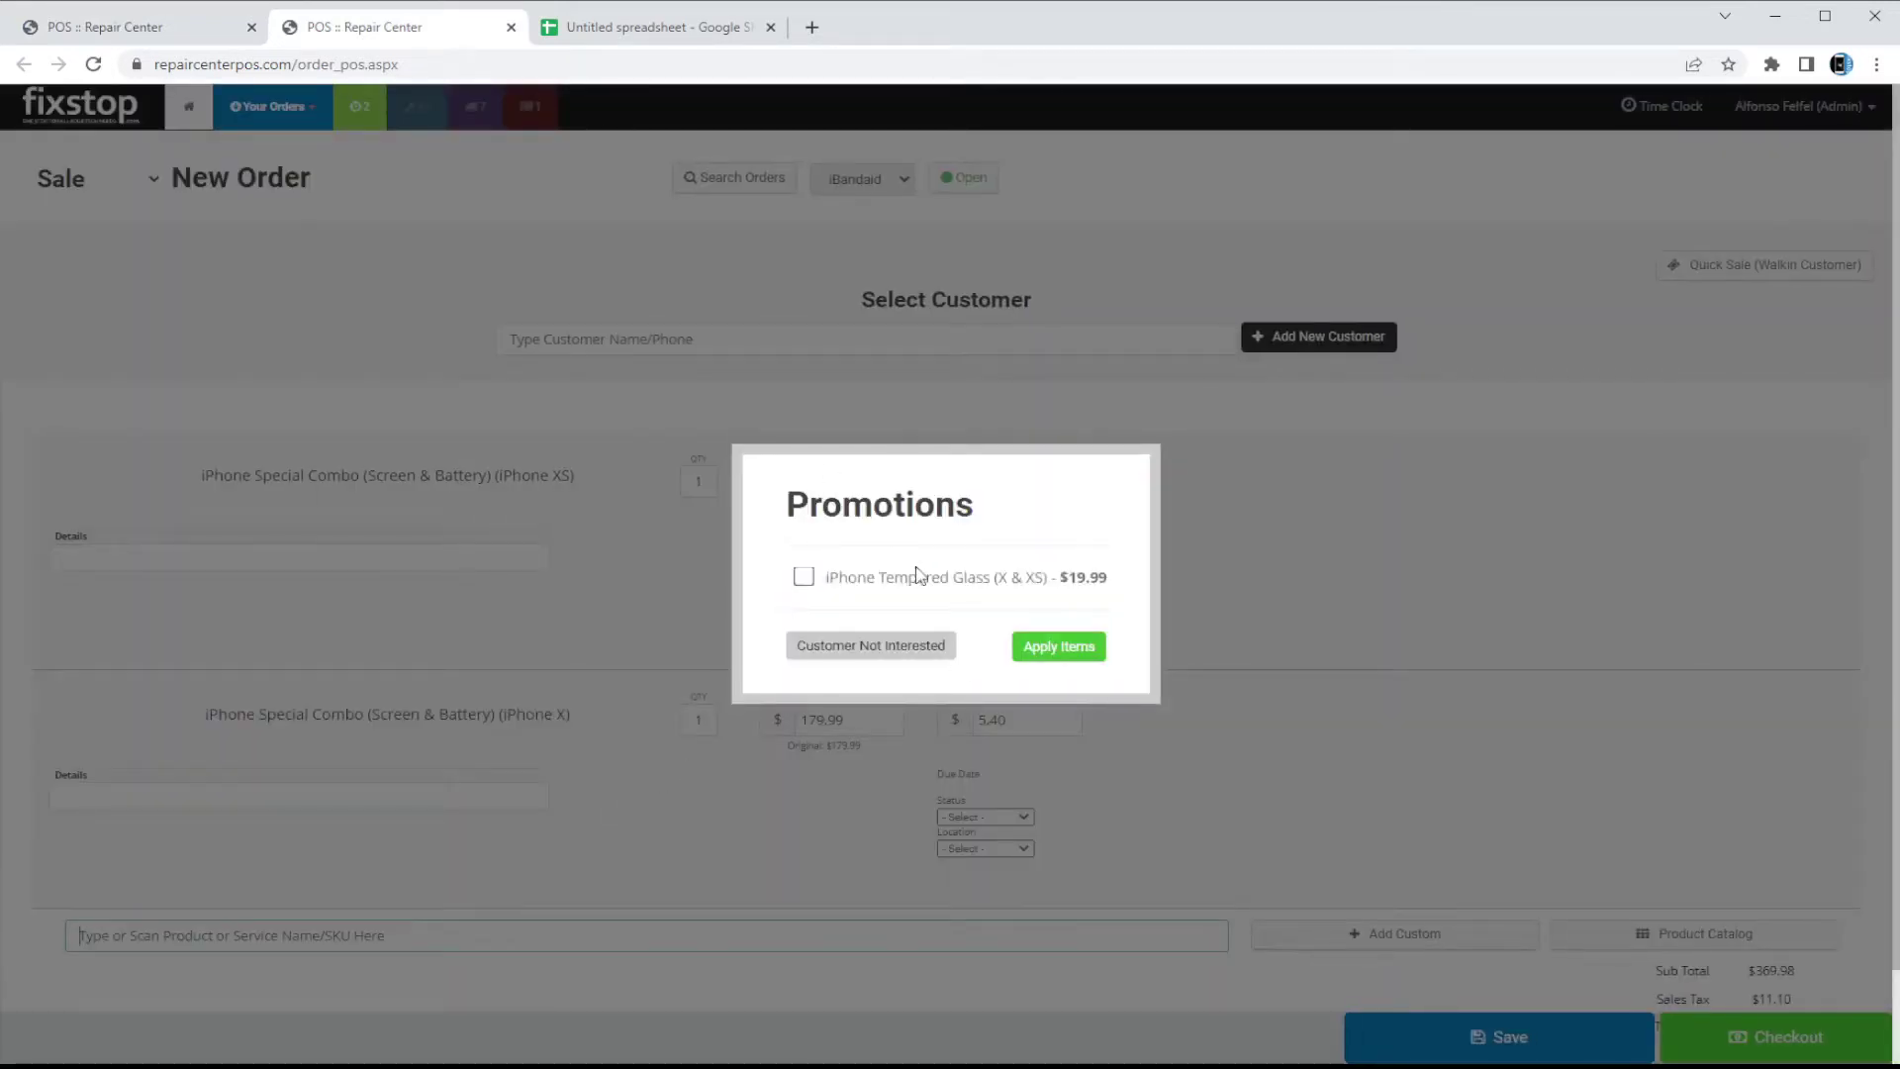
Accept the iPhone Tempered Glass (X & XS) promotion and apply it to the order.
left_click(804, 577)
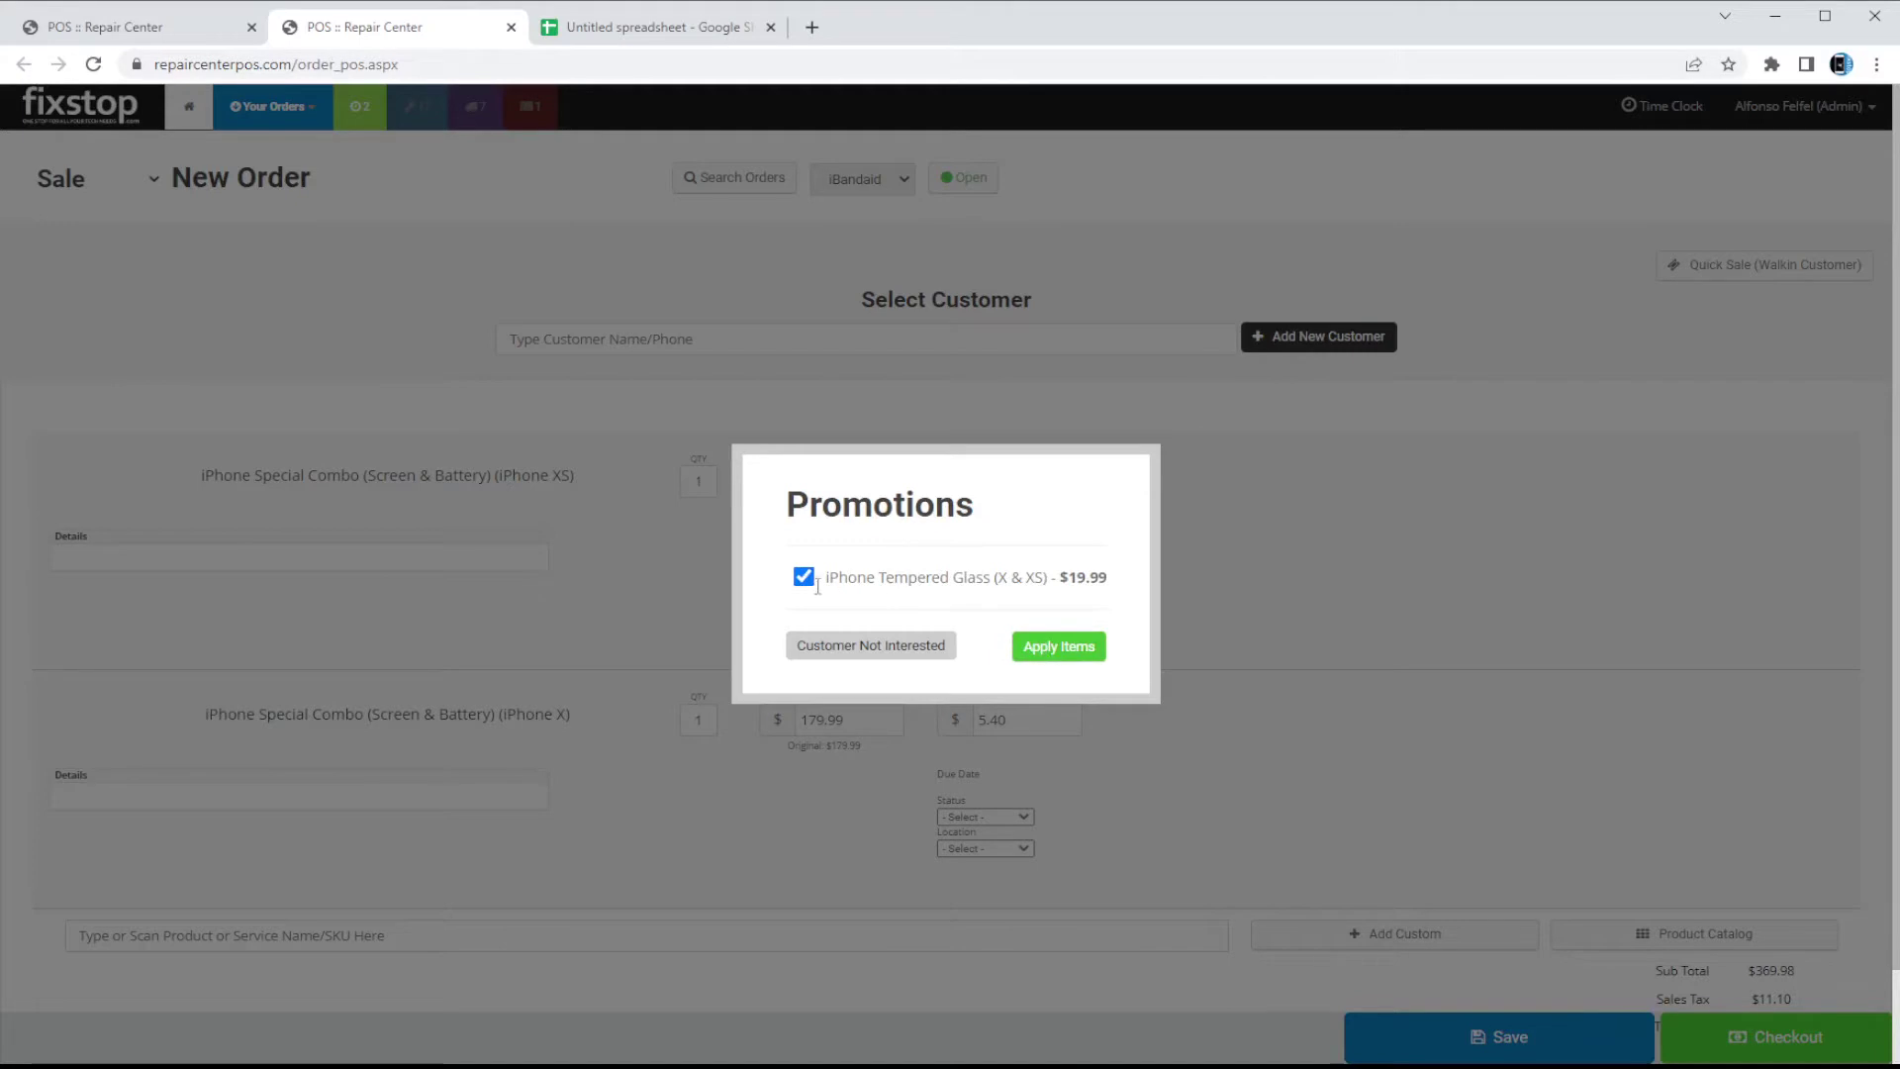
left_click(1049, 649)
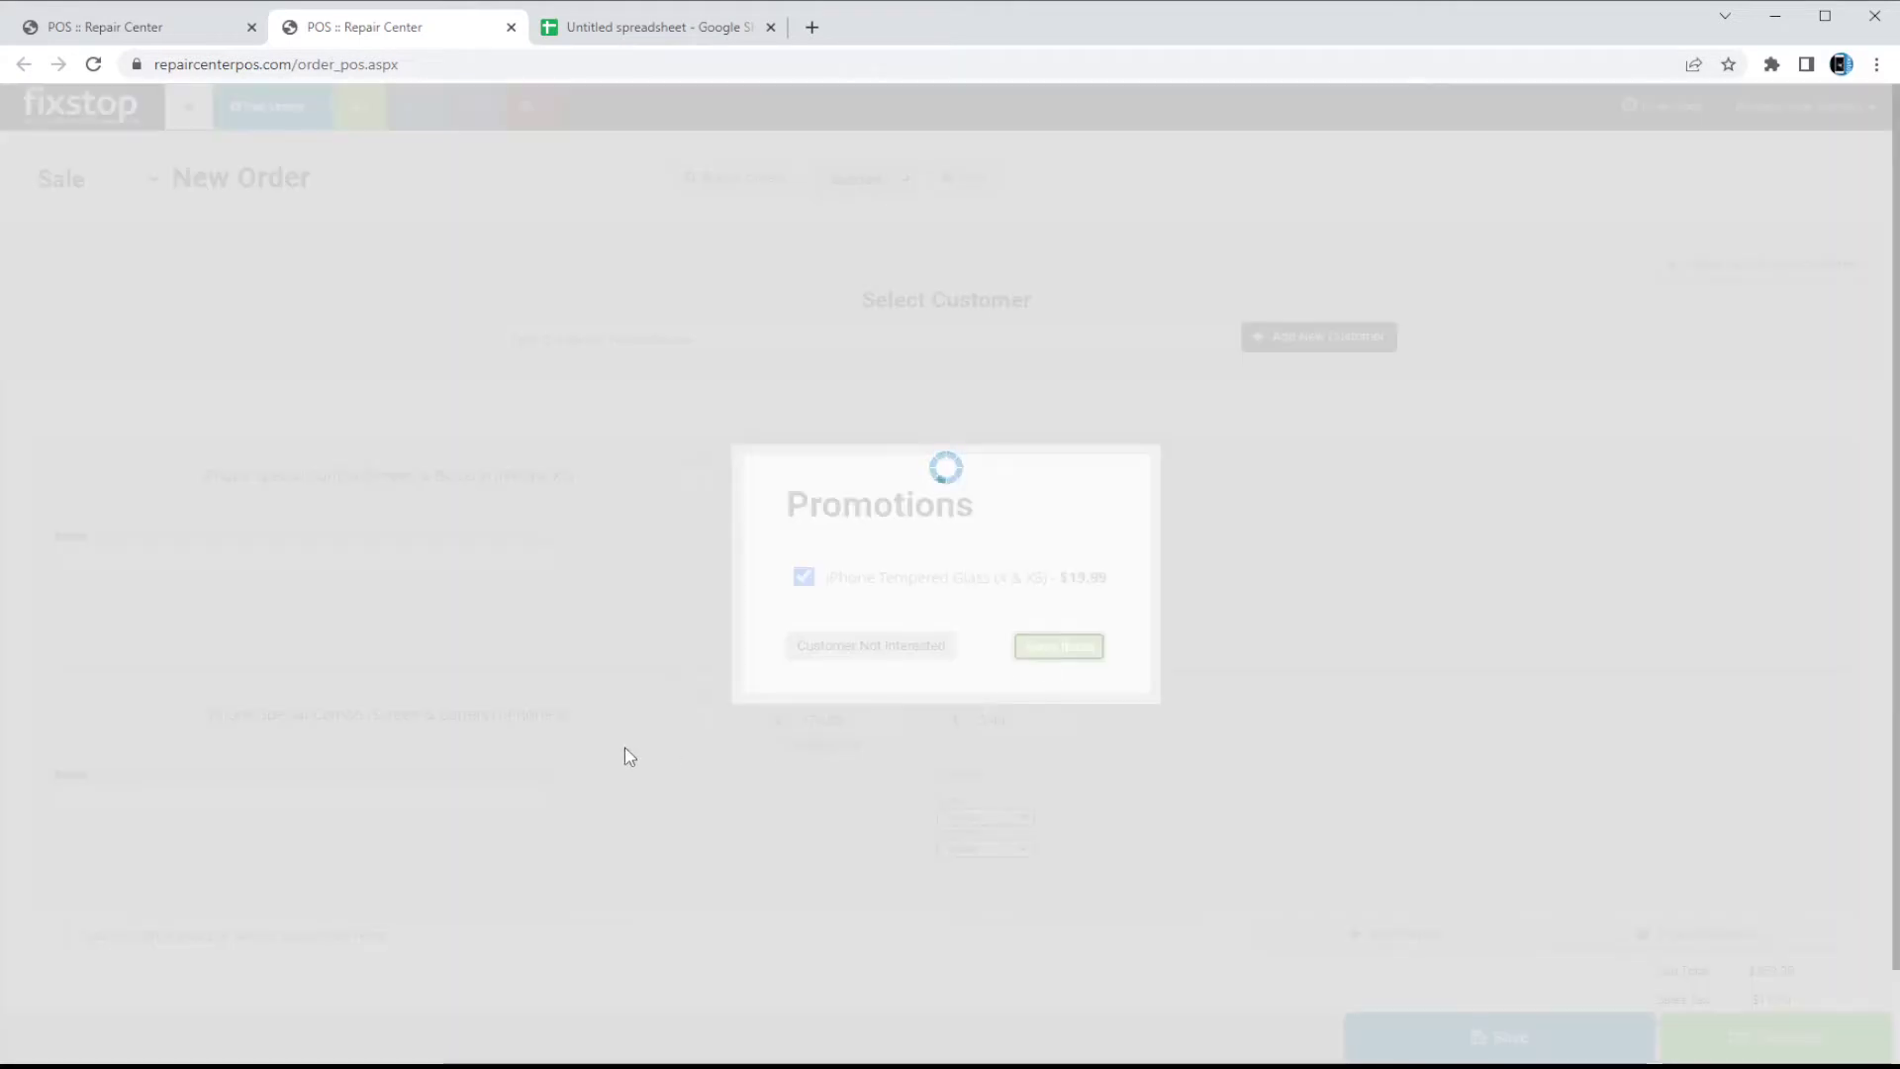
scroll(810, 971, "down", 3)
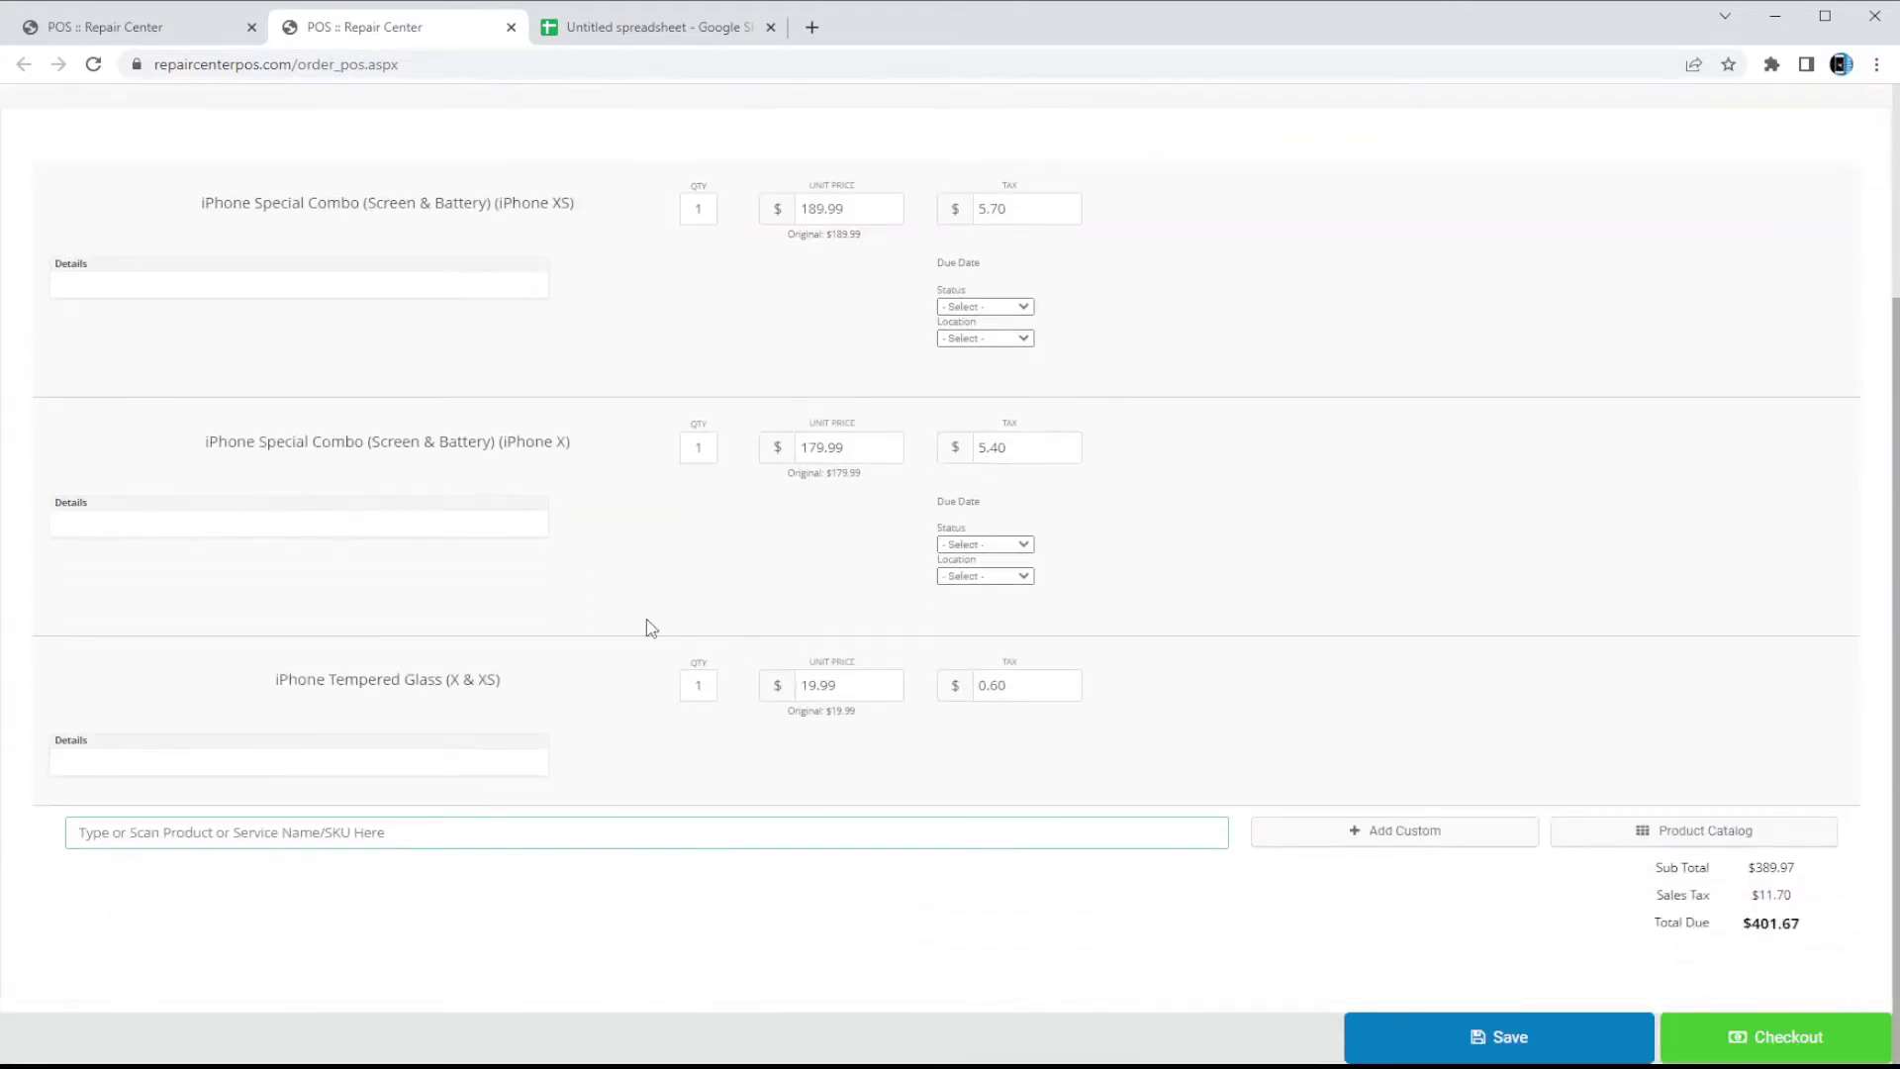
Examine the combo's Product Details section and the matching Details area of the iPhone X combo line in the order.
left_click(158, 29)
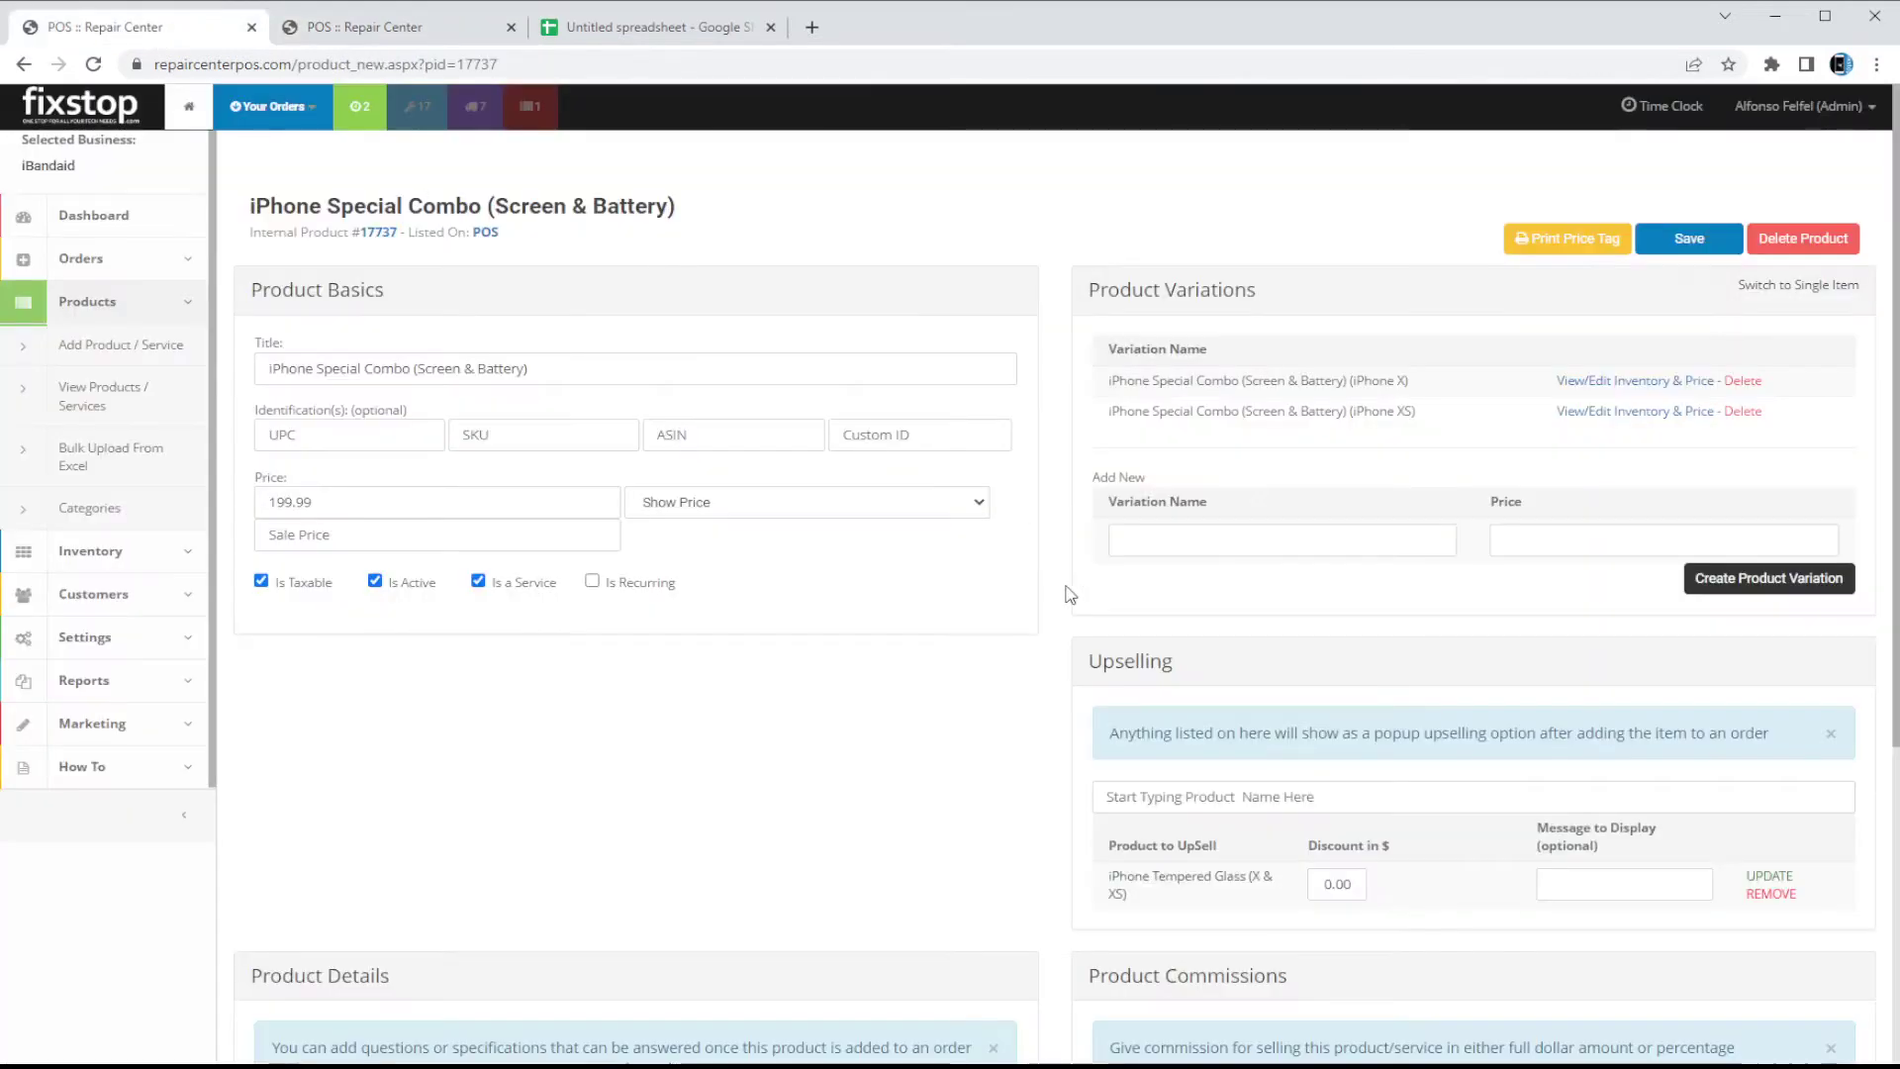
scroll(1029, 598, "down", 3)
scroll(1029, 599, "down", 1)
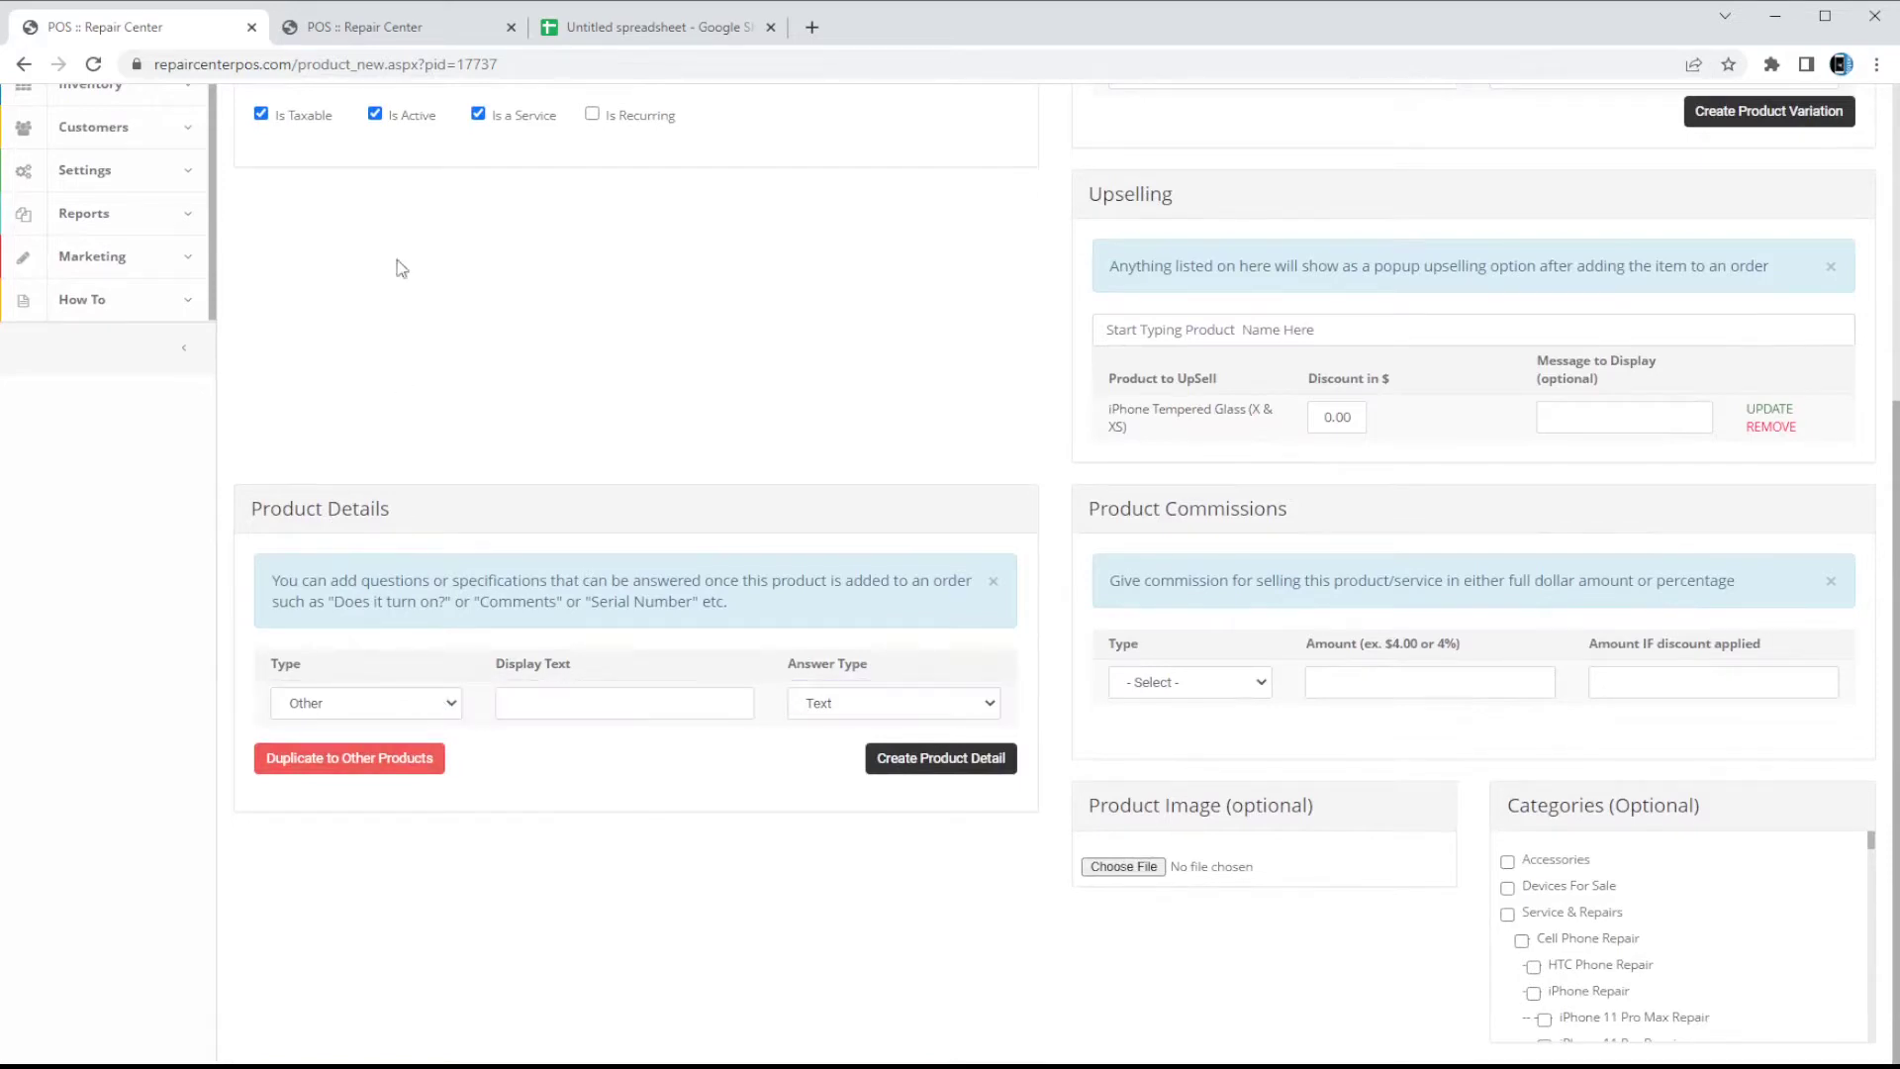
left_click(416, 24)
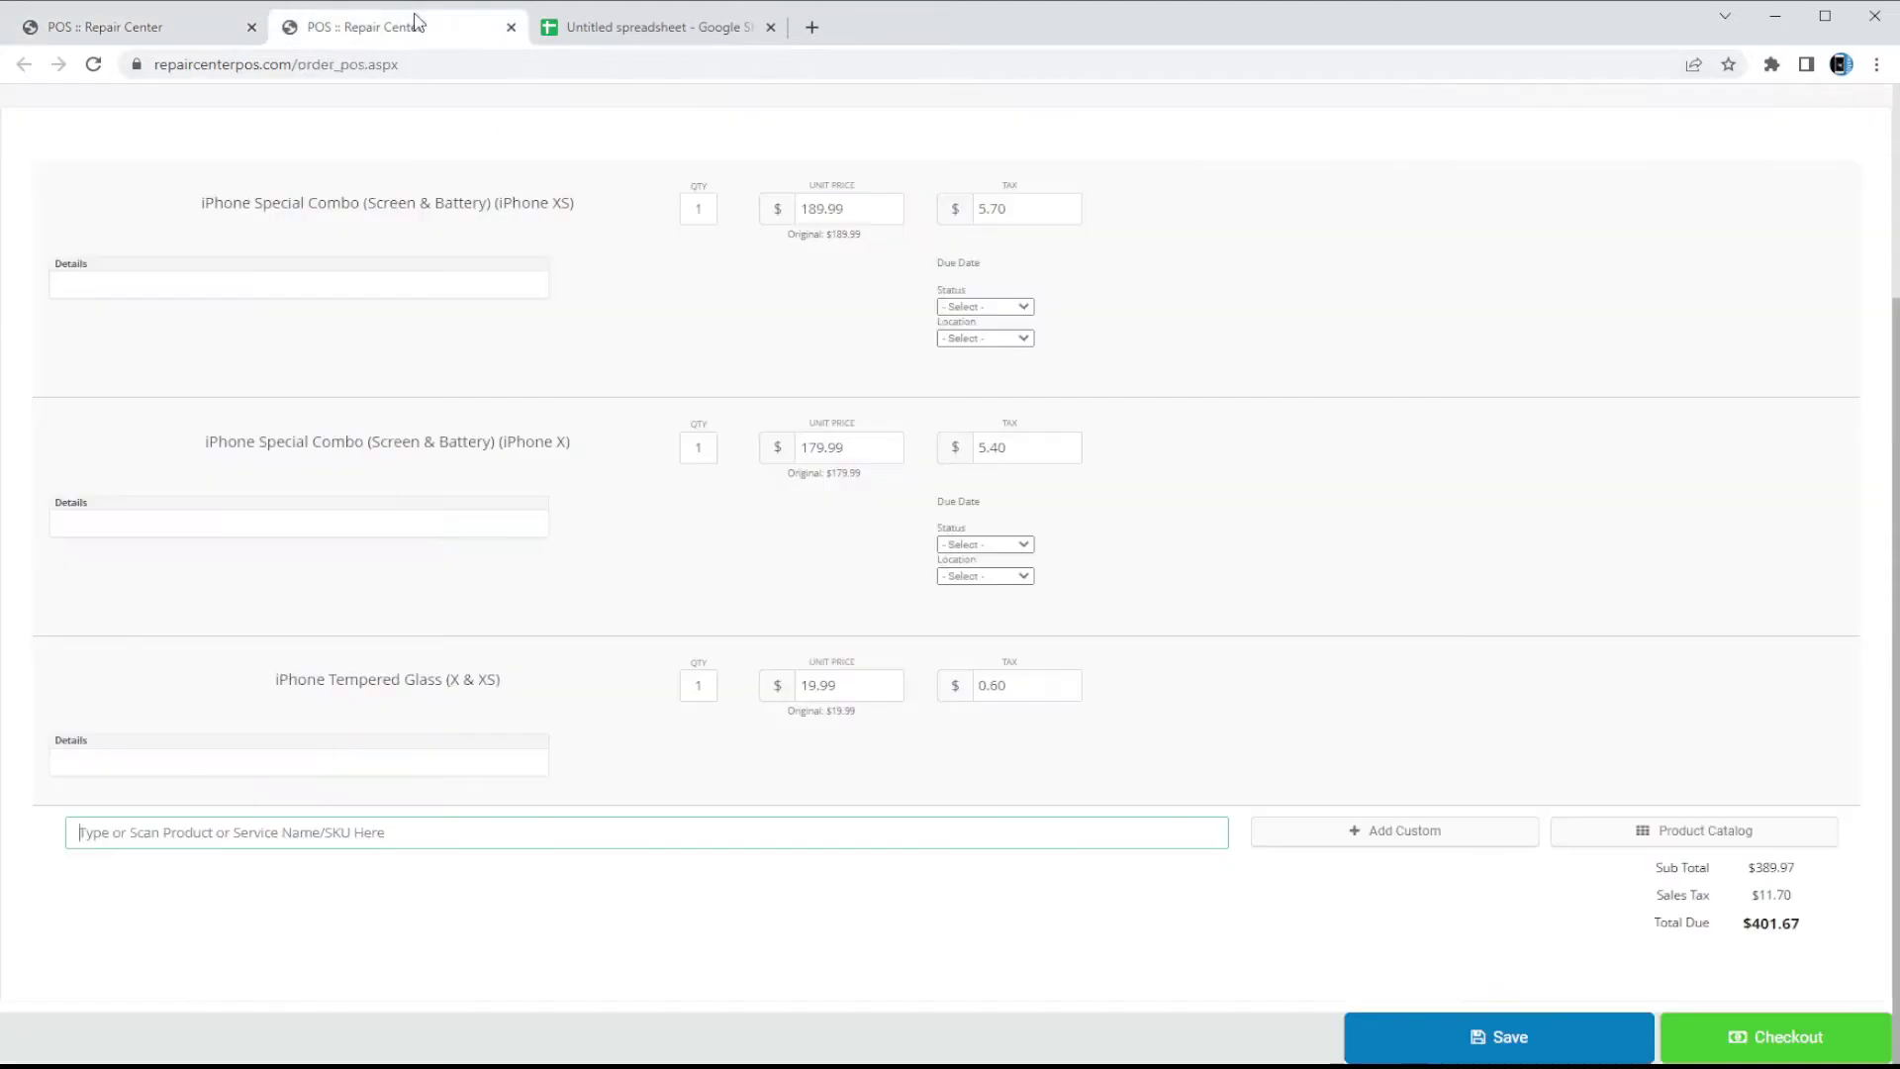
double_click(59, 505)
left_click(125, 527)
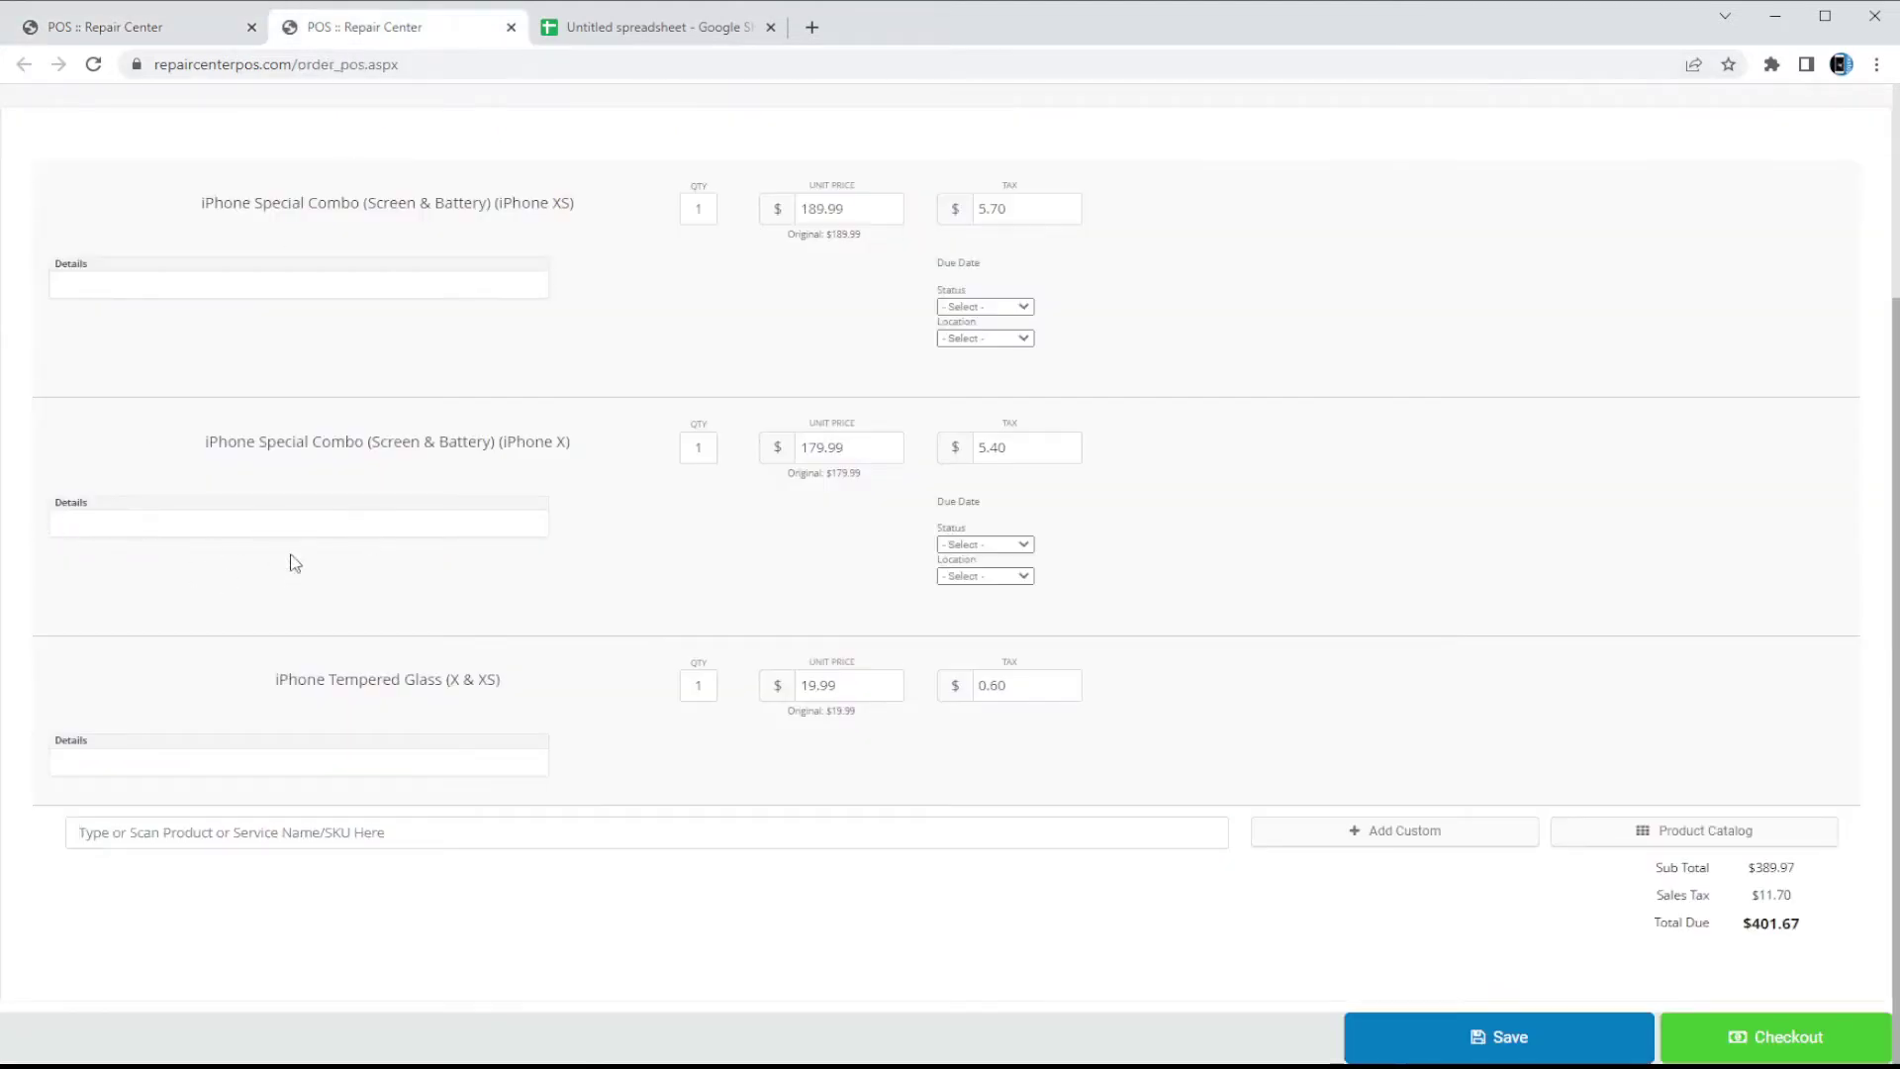
On the combo's product page, create a PreCheck List product detail reading "Battery Health Below 80%" with a Yes/No answer.
left_click(104, 27)
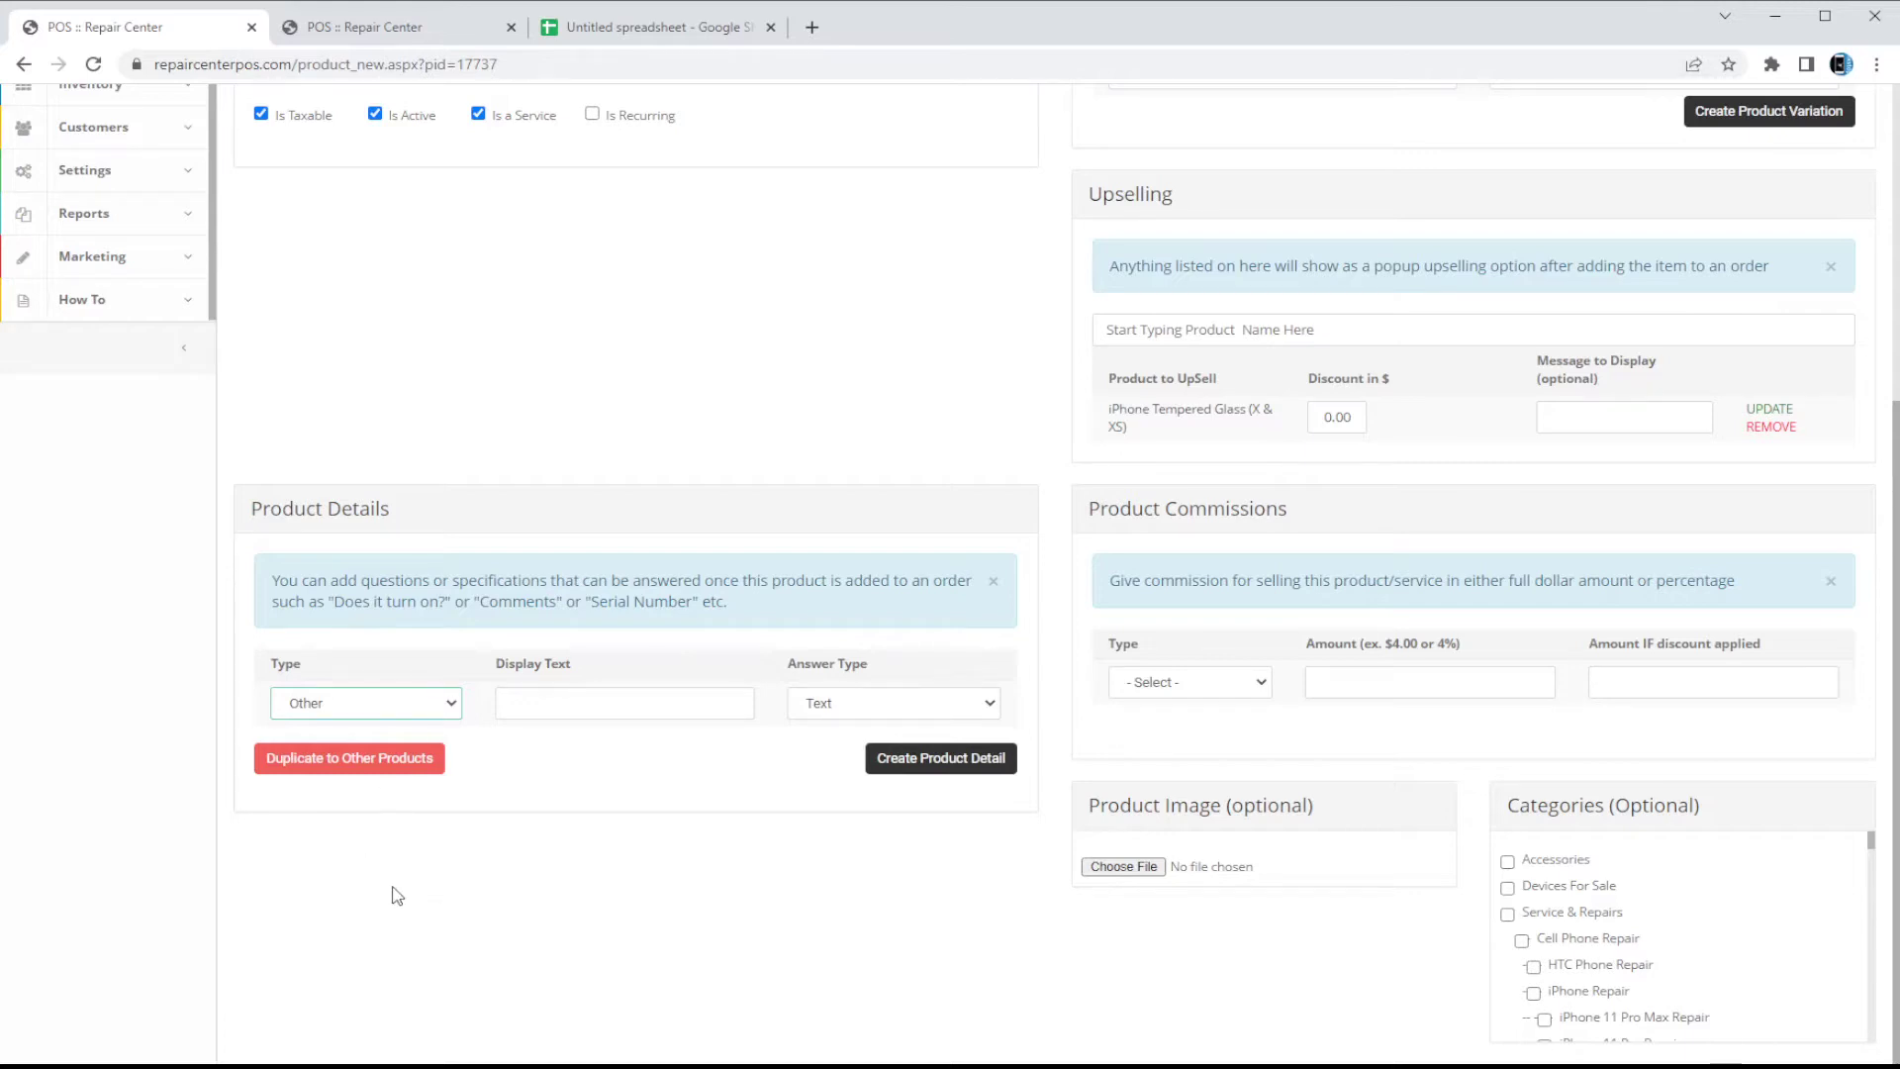
key("Down")
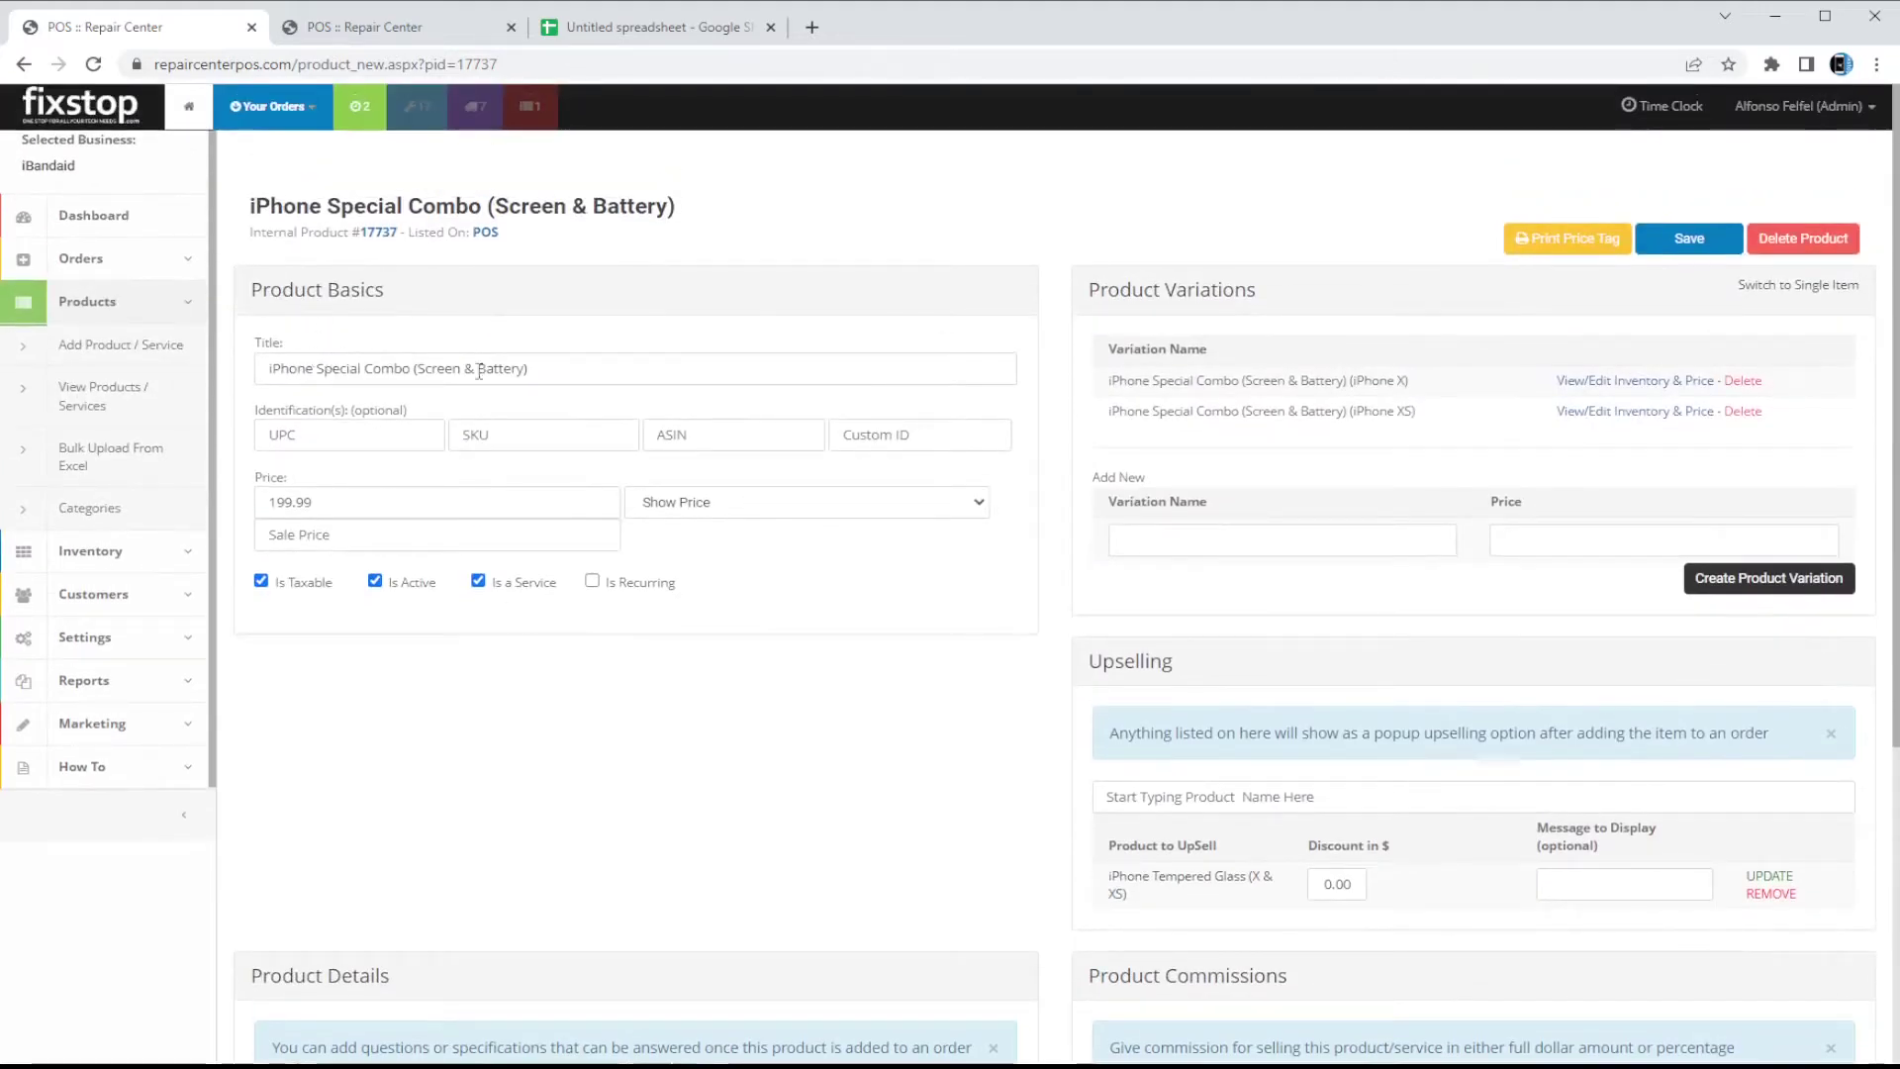
scroll(479, 371, "down", 3)
left_click_drag(509, 855, 634, 871)
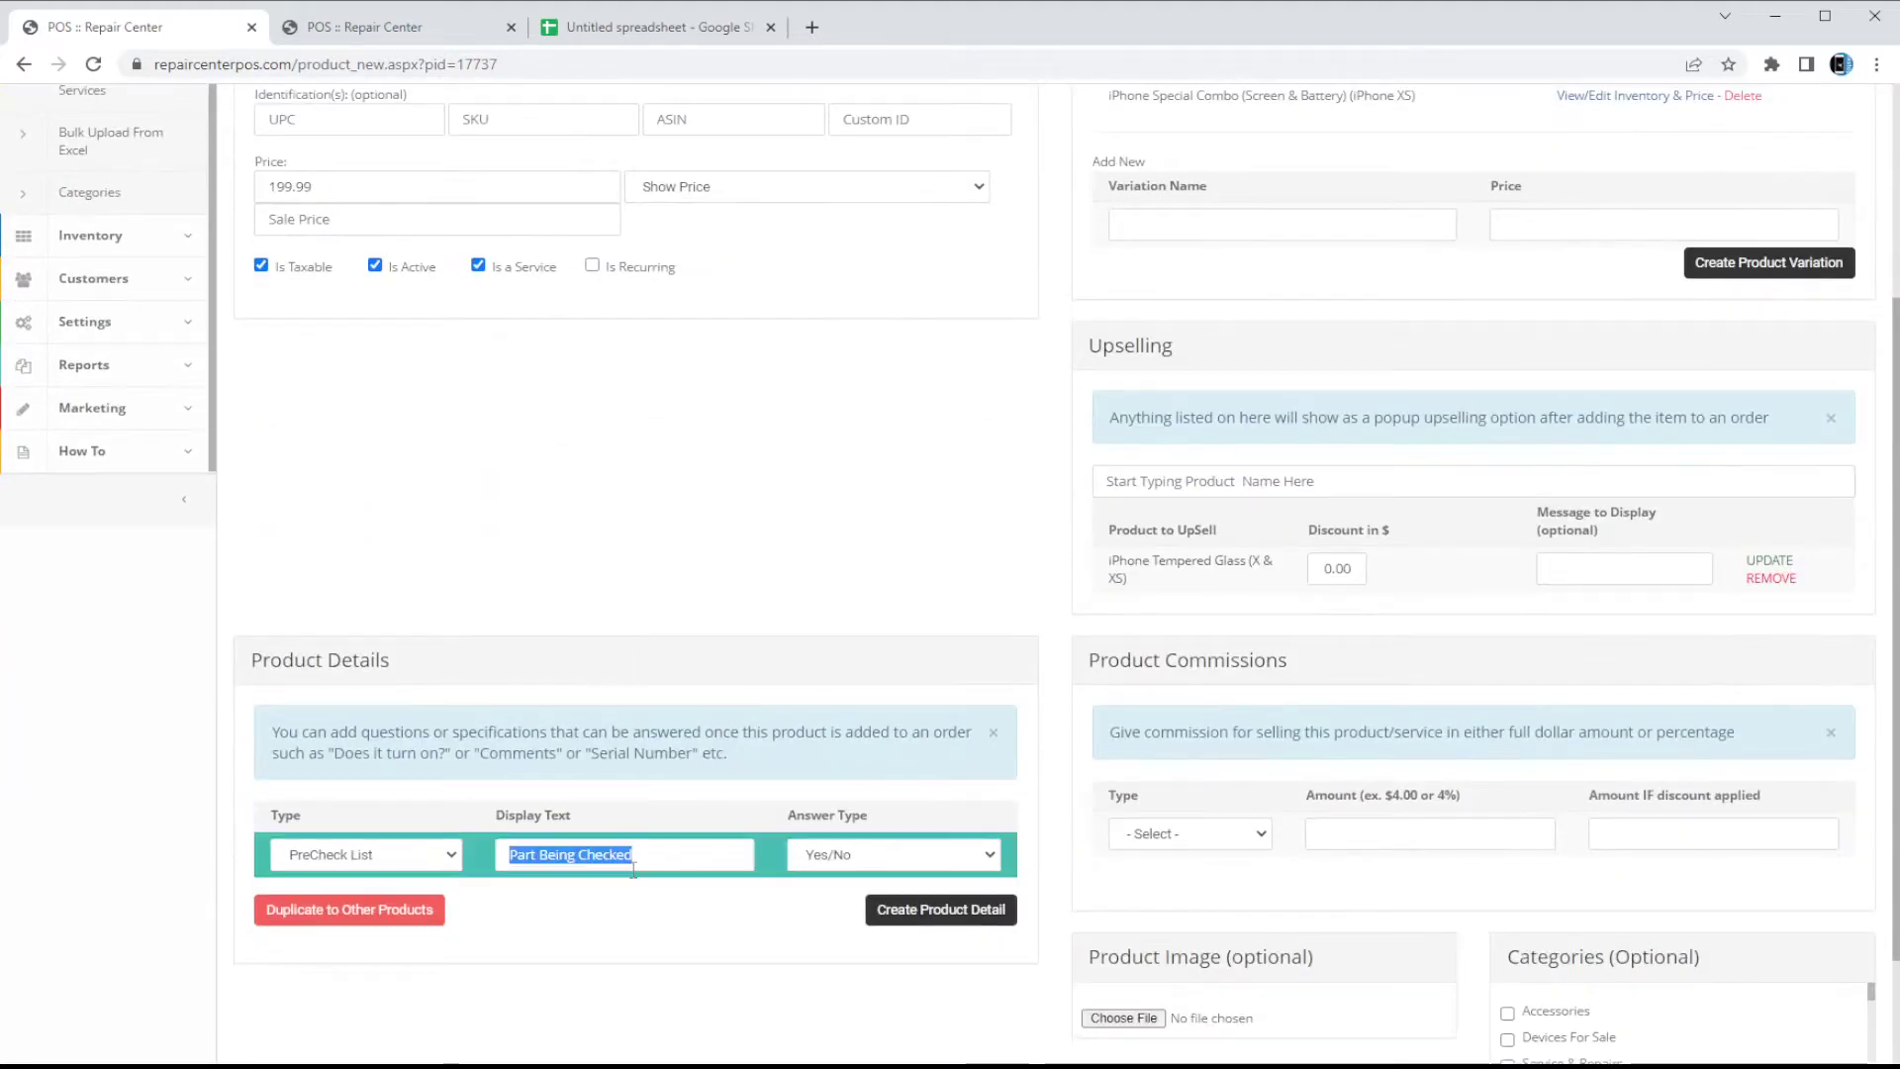
key("BackSpace")
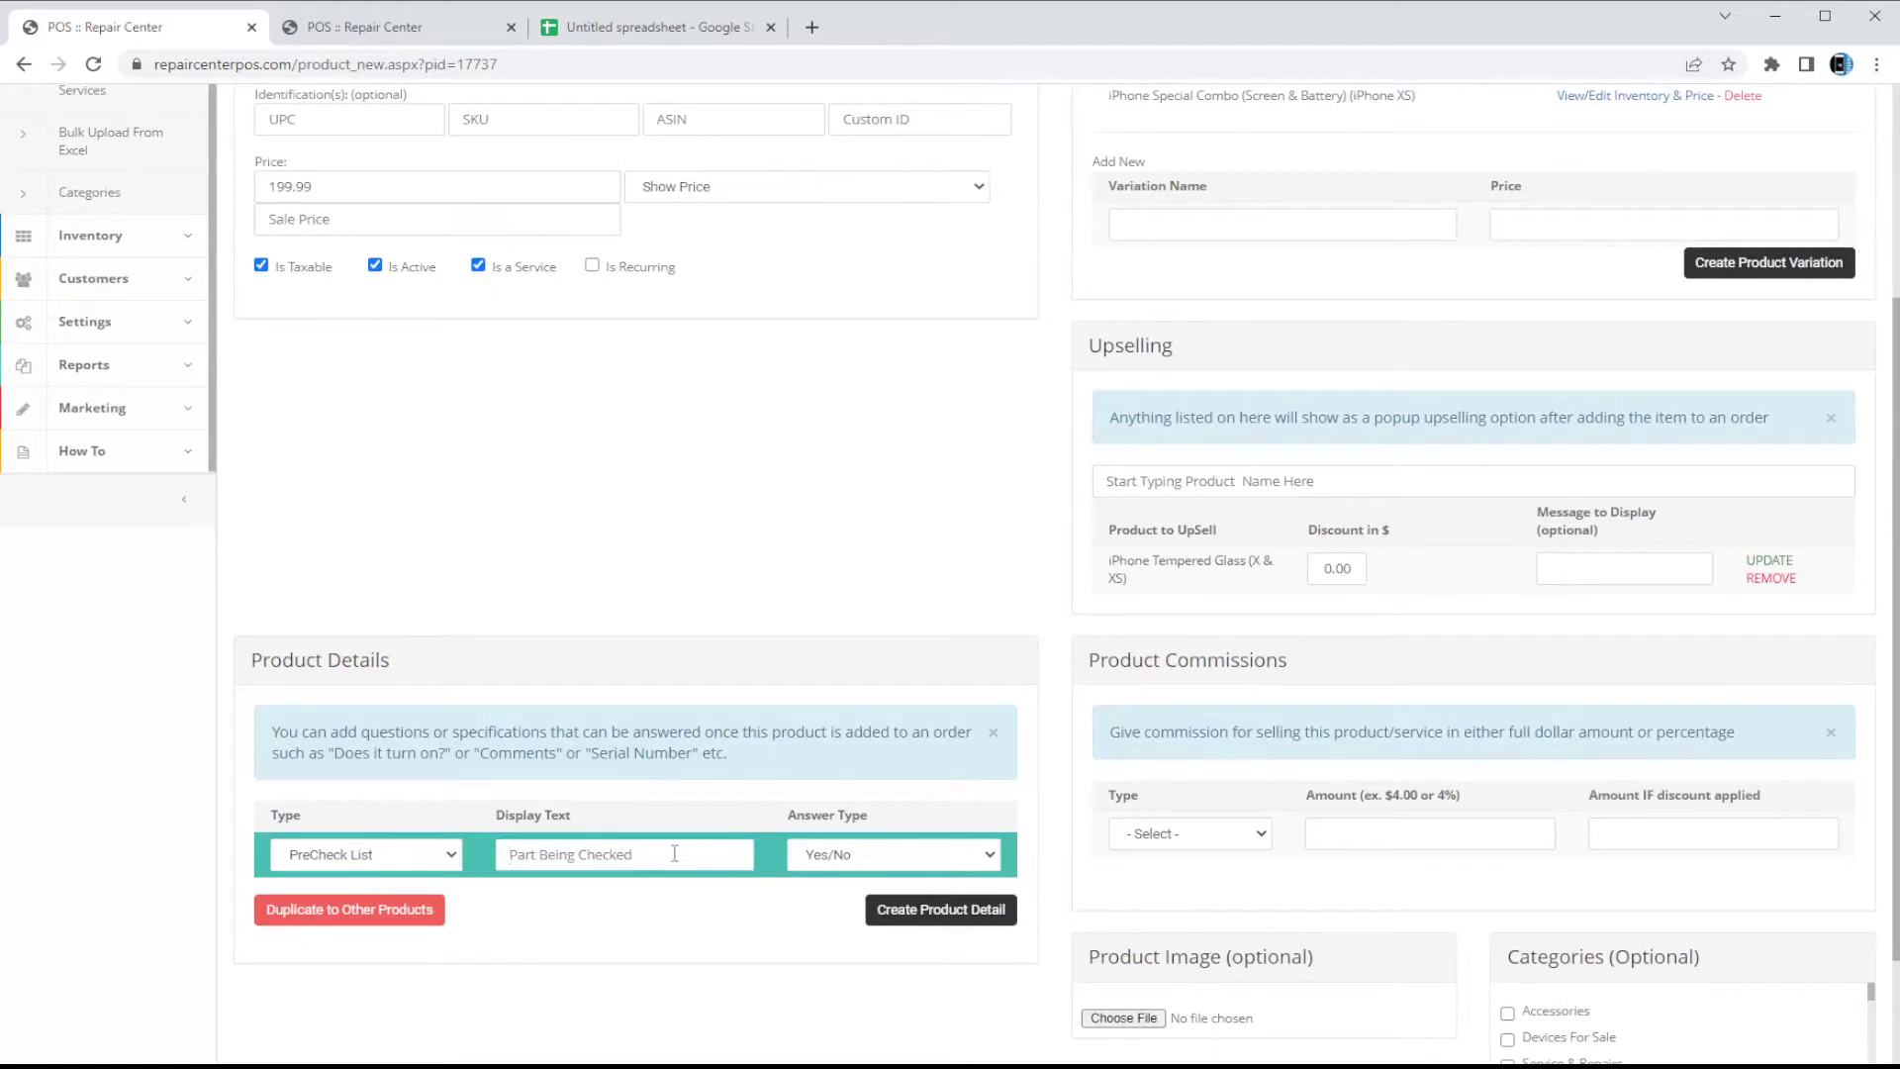
type("Battery Health")
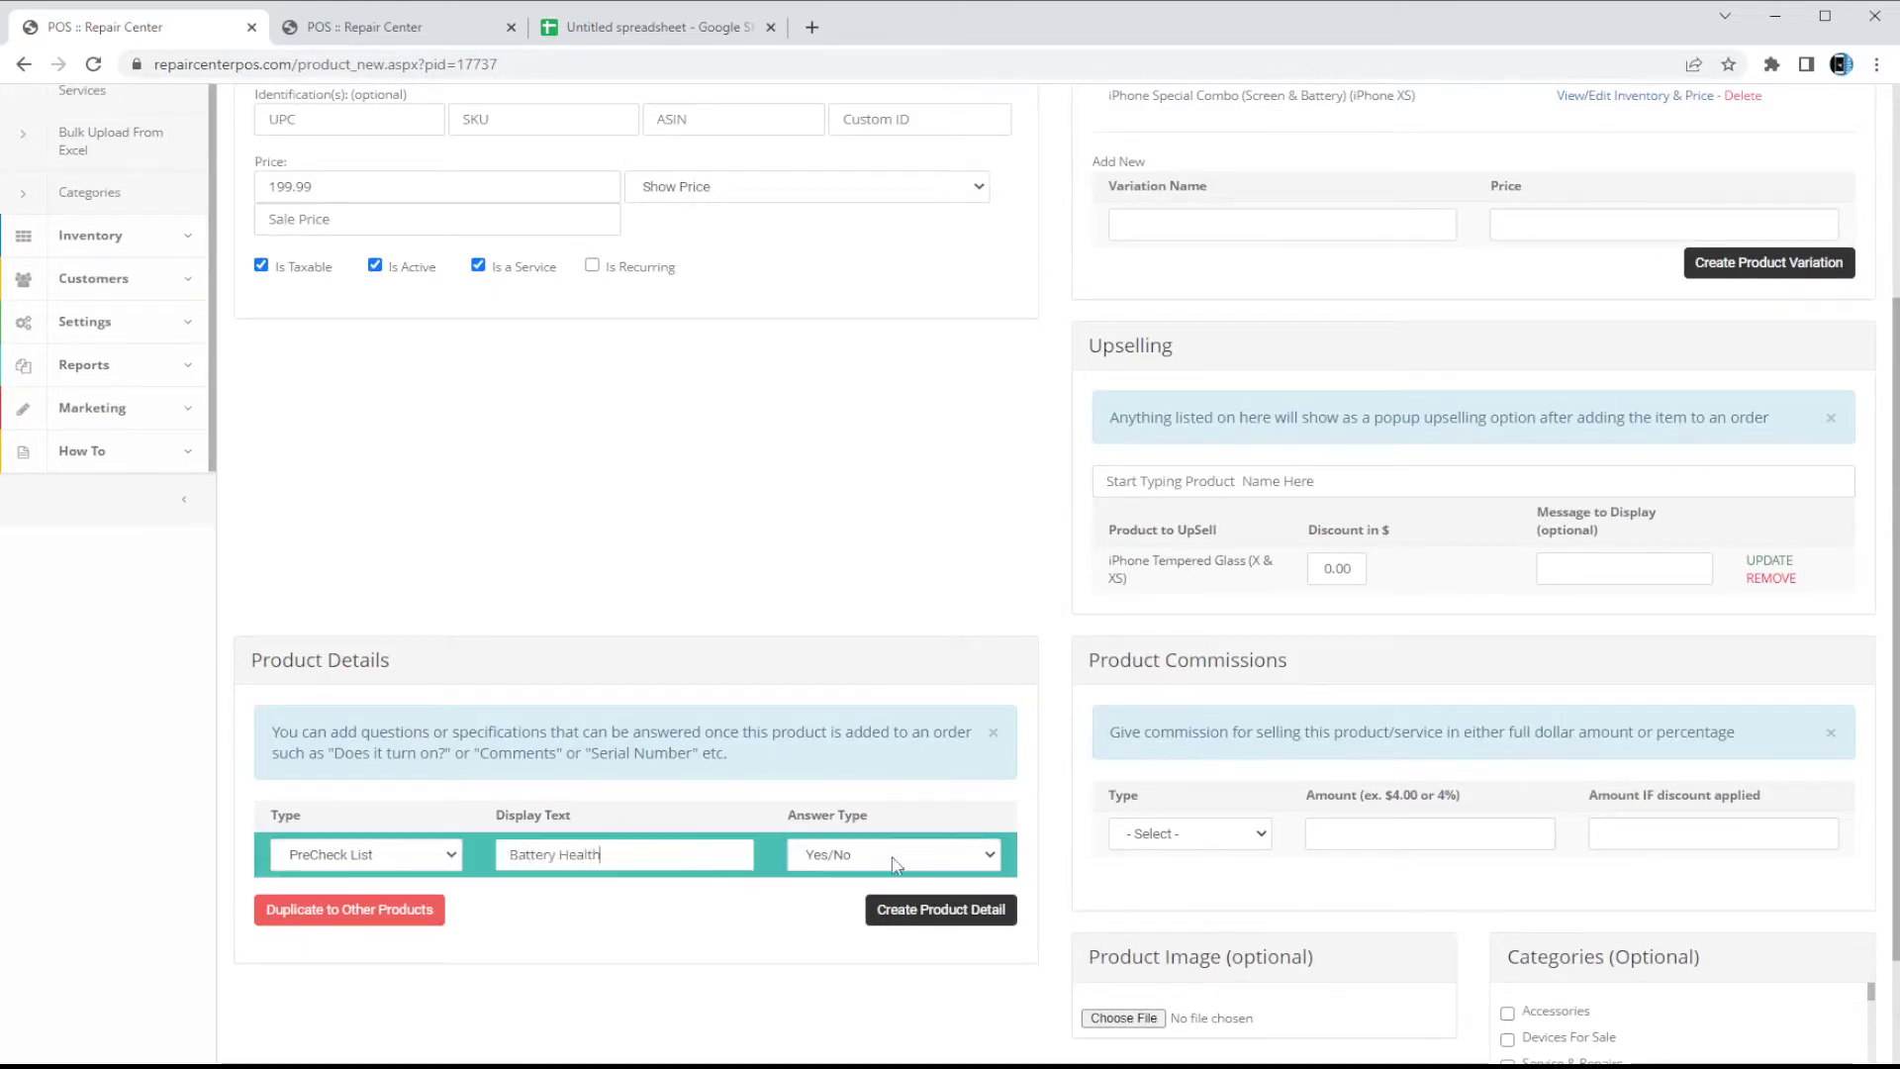
type(" Below 80%")
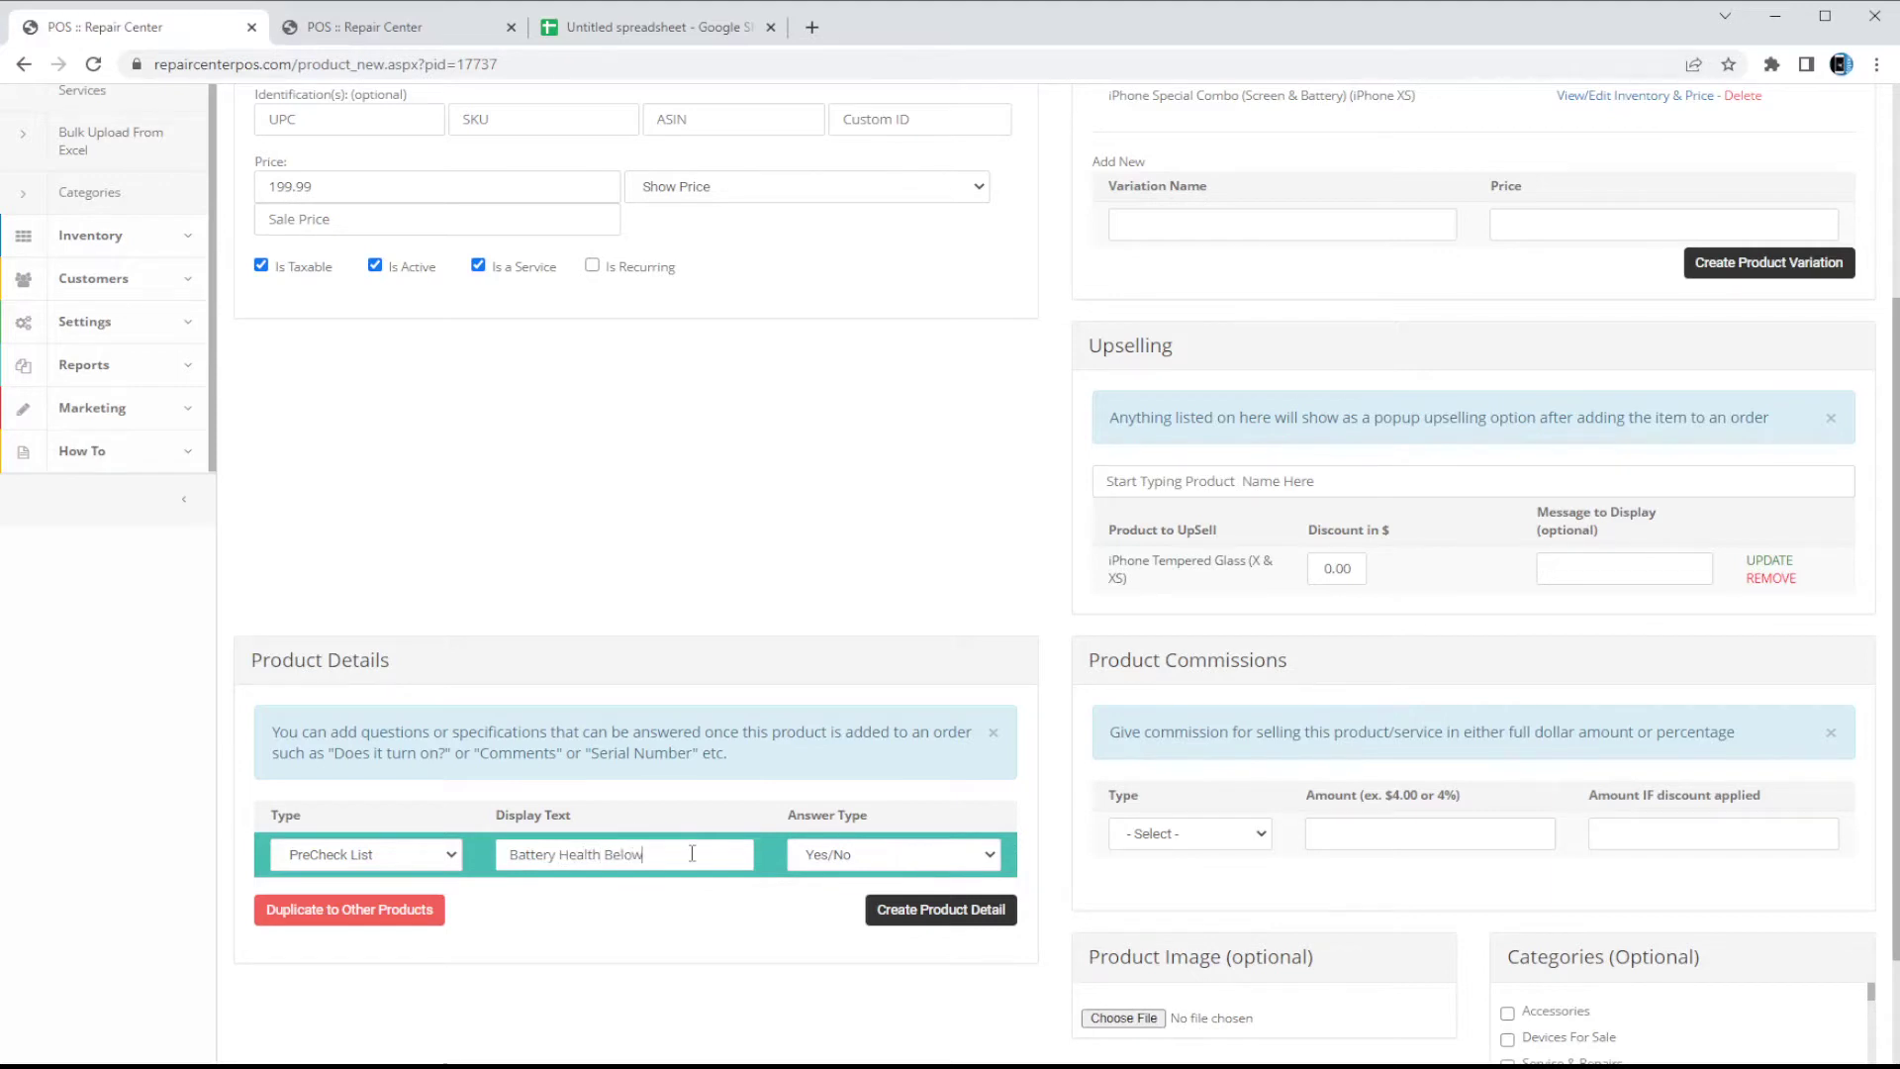
left_click(827, 868)
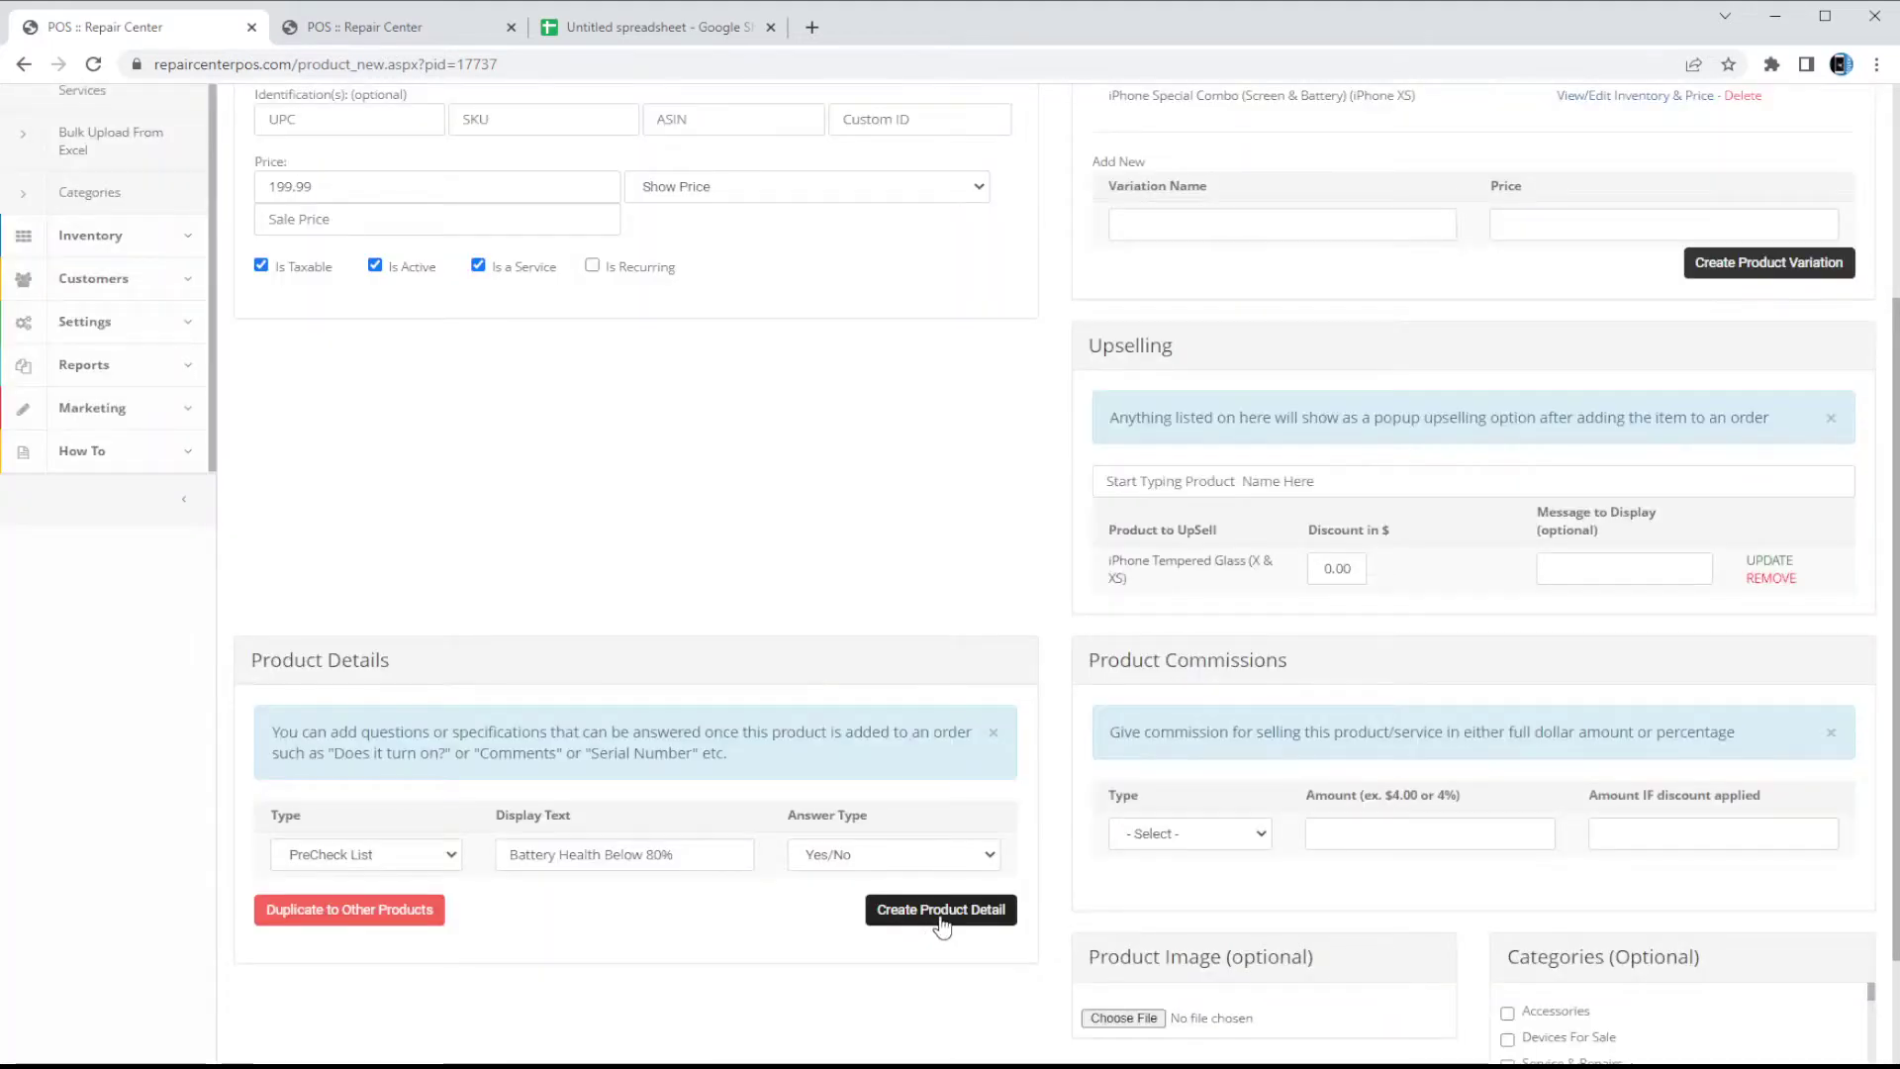
left_click(940, 915)
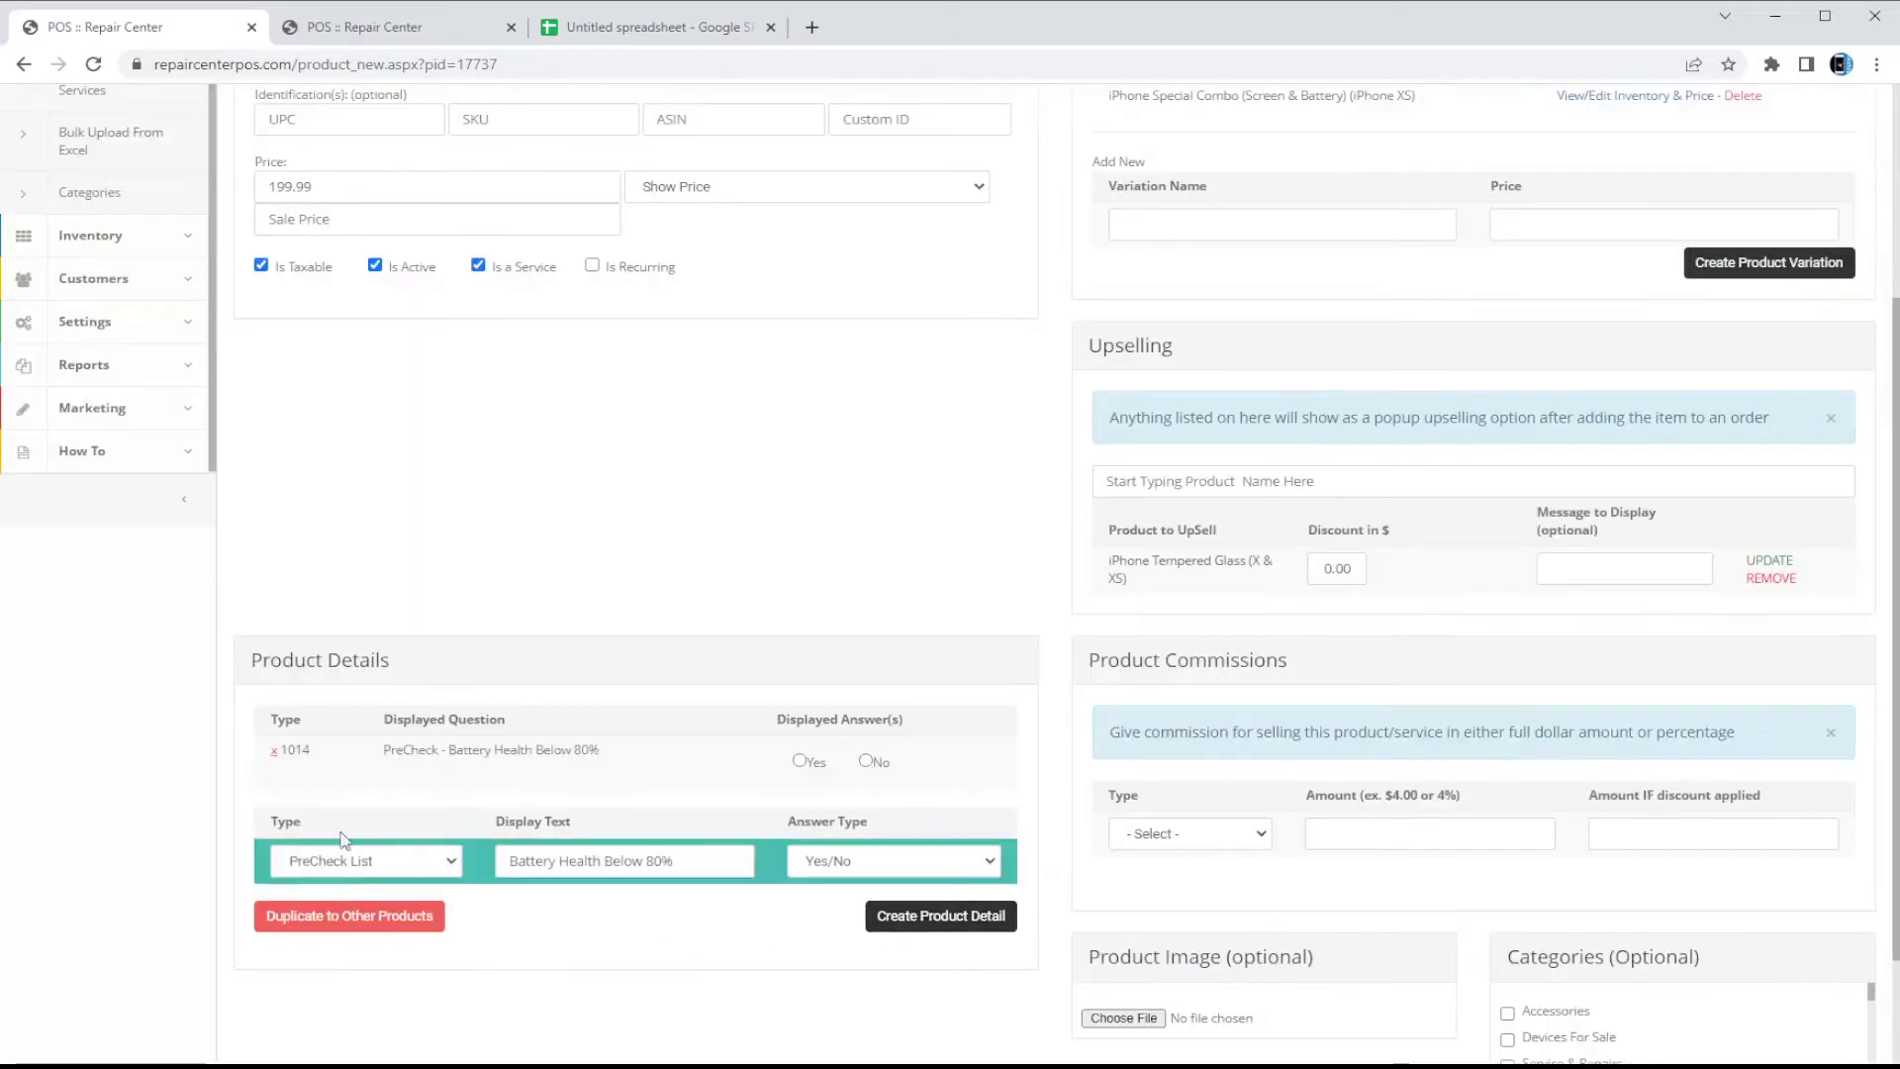
Review the combo product's settings and save the product.
scroll(648, 236, "up", 3)
scroll(648, 236, "down", 3)
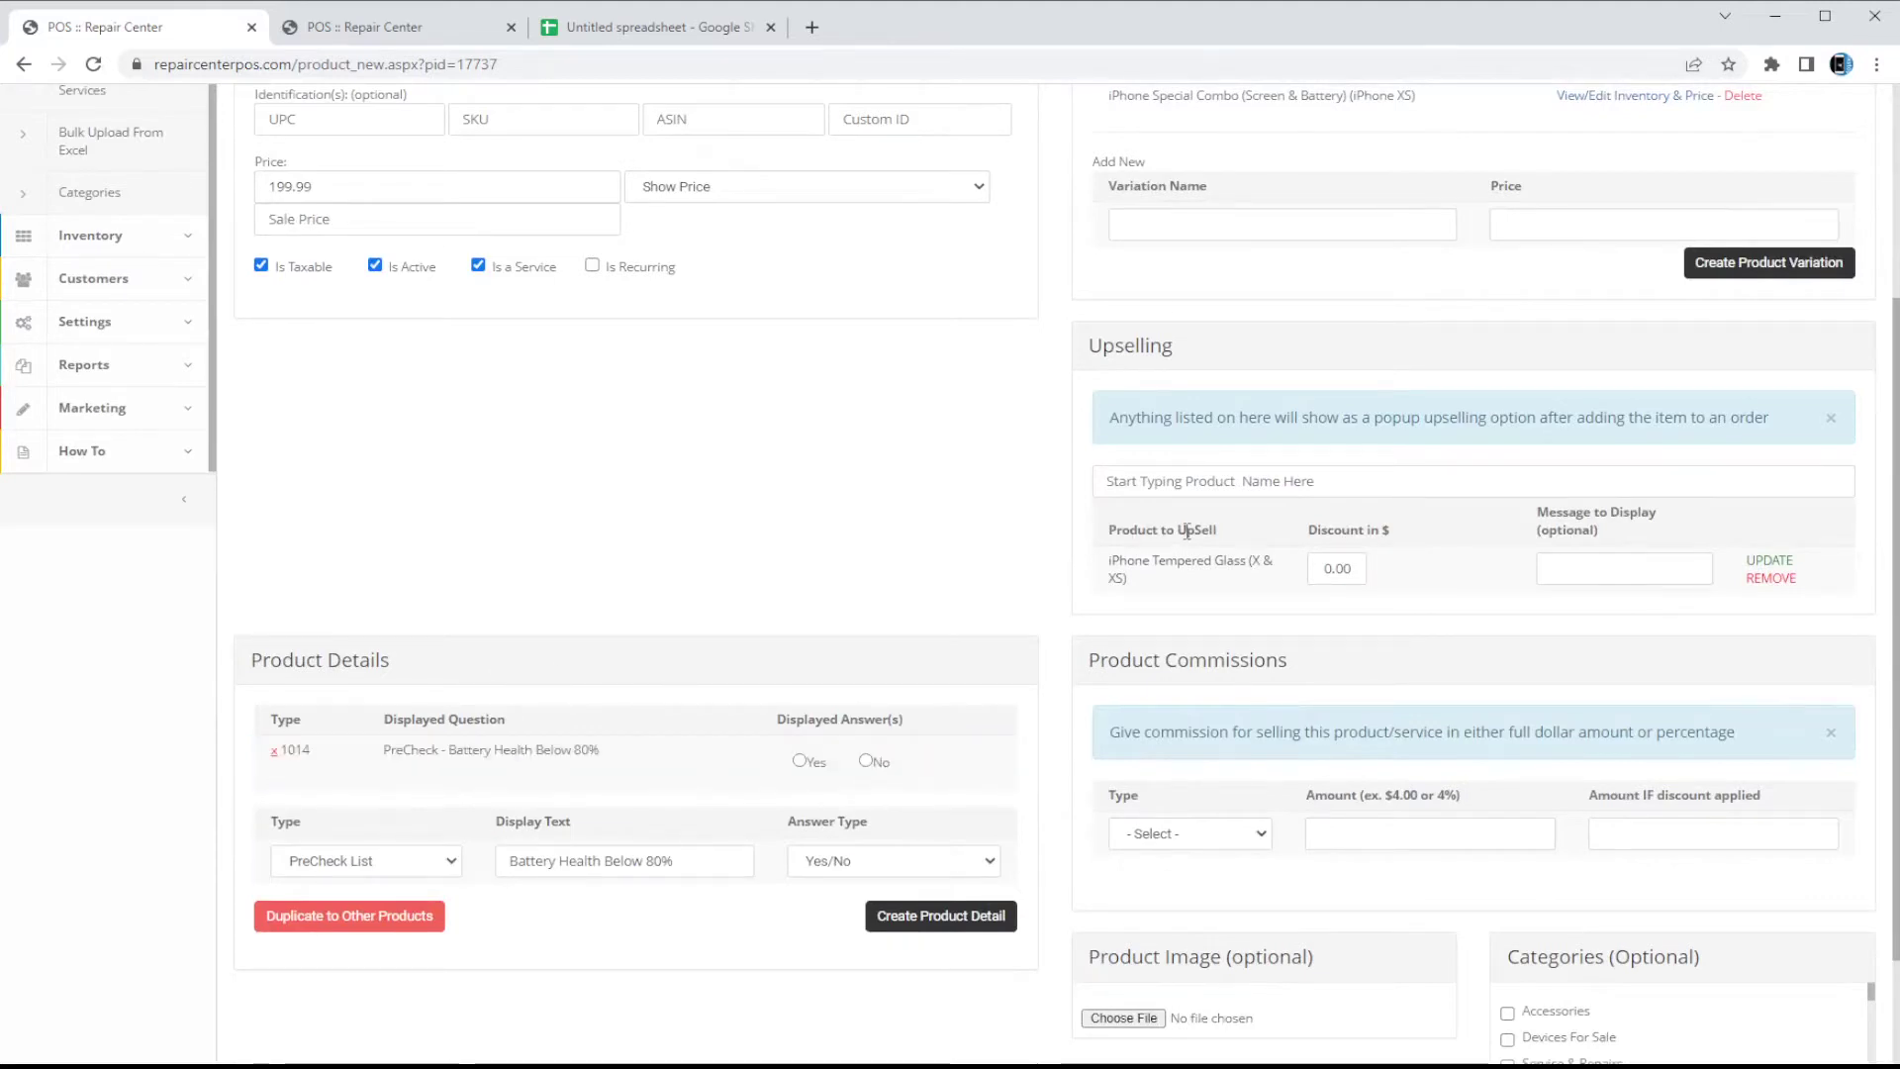
scroll(1616, 263, "up", 2)
scroll(1613, 257, "up", 3)
left_click(1688, 238)
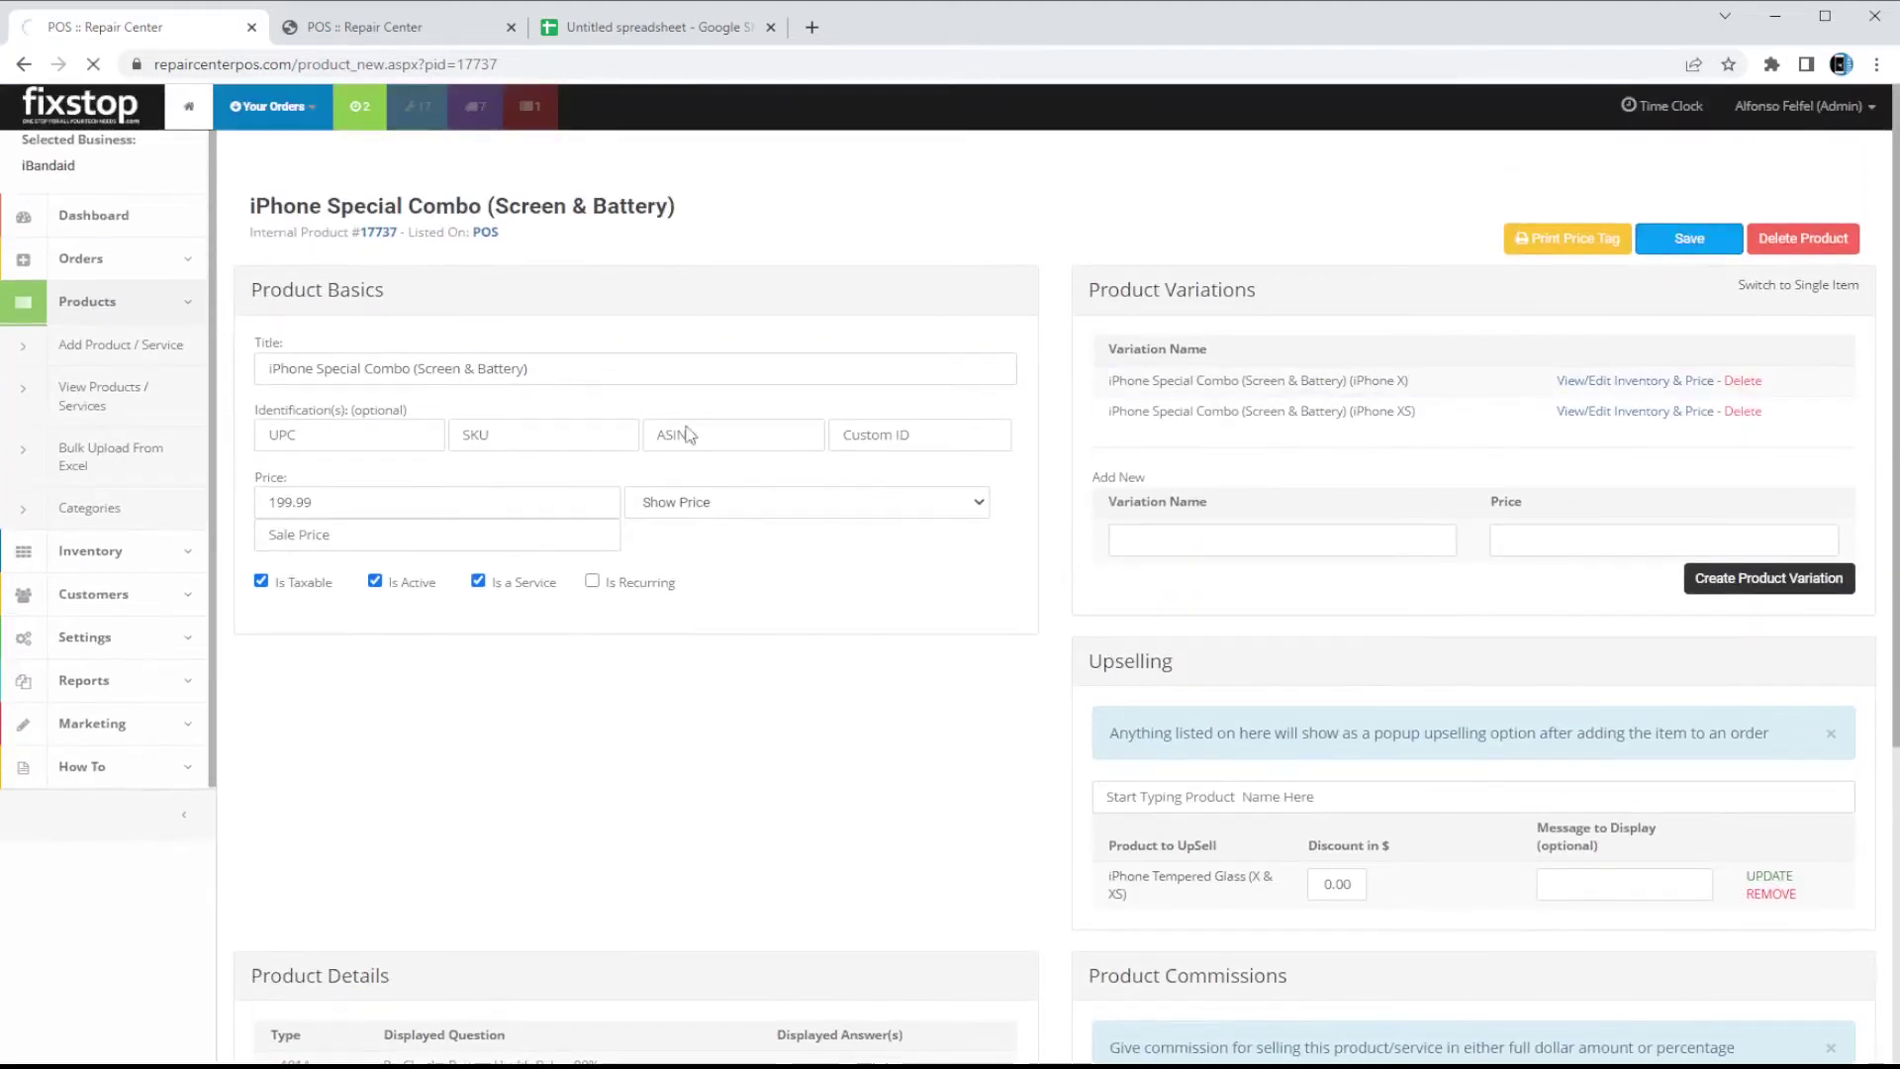
Add another iPhone Special Combo in the iPhone X variation to the open order and decline the tempered glass promotion as customer not interested.
left_click(354, 39)
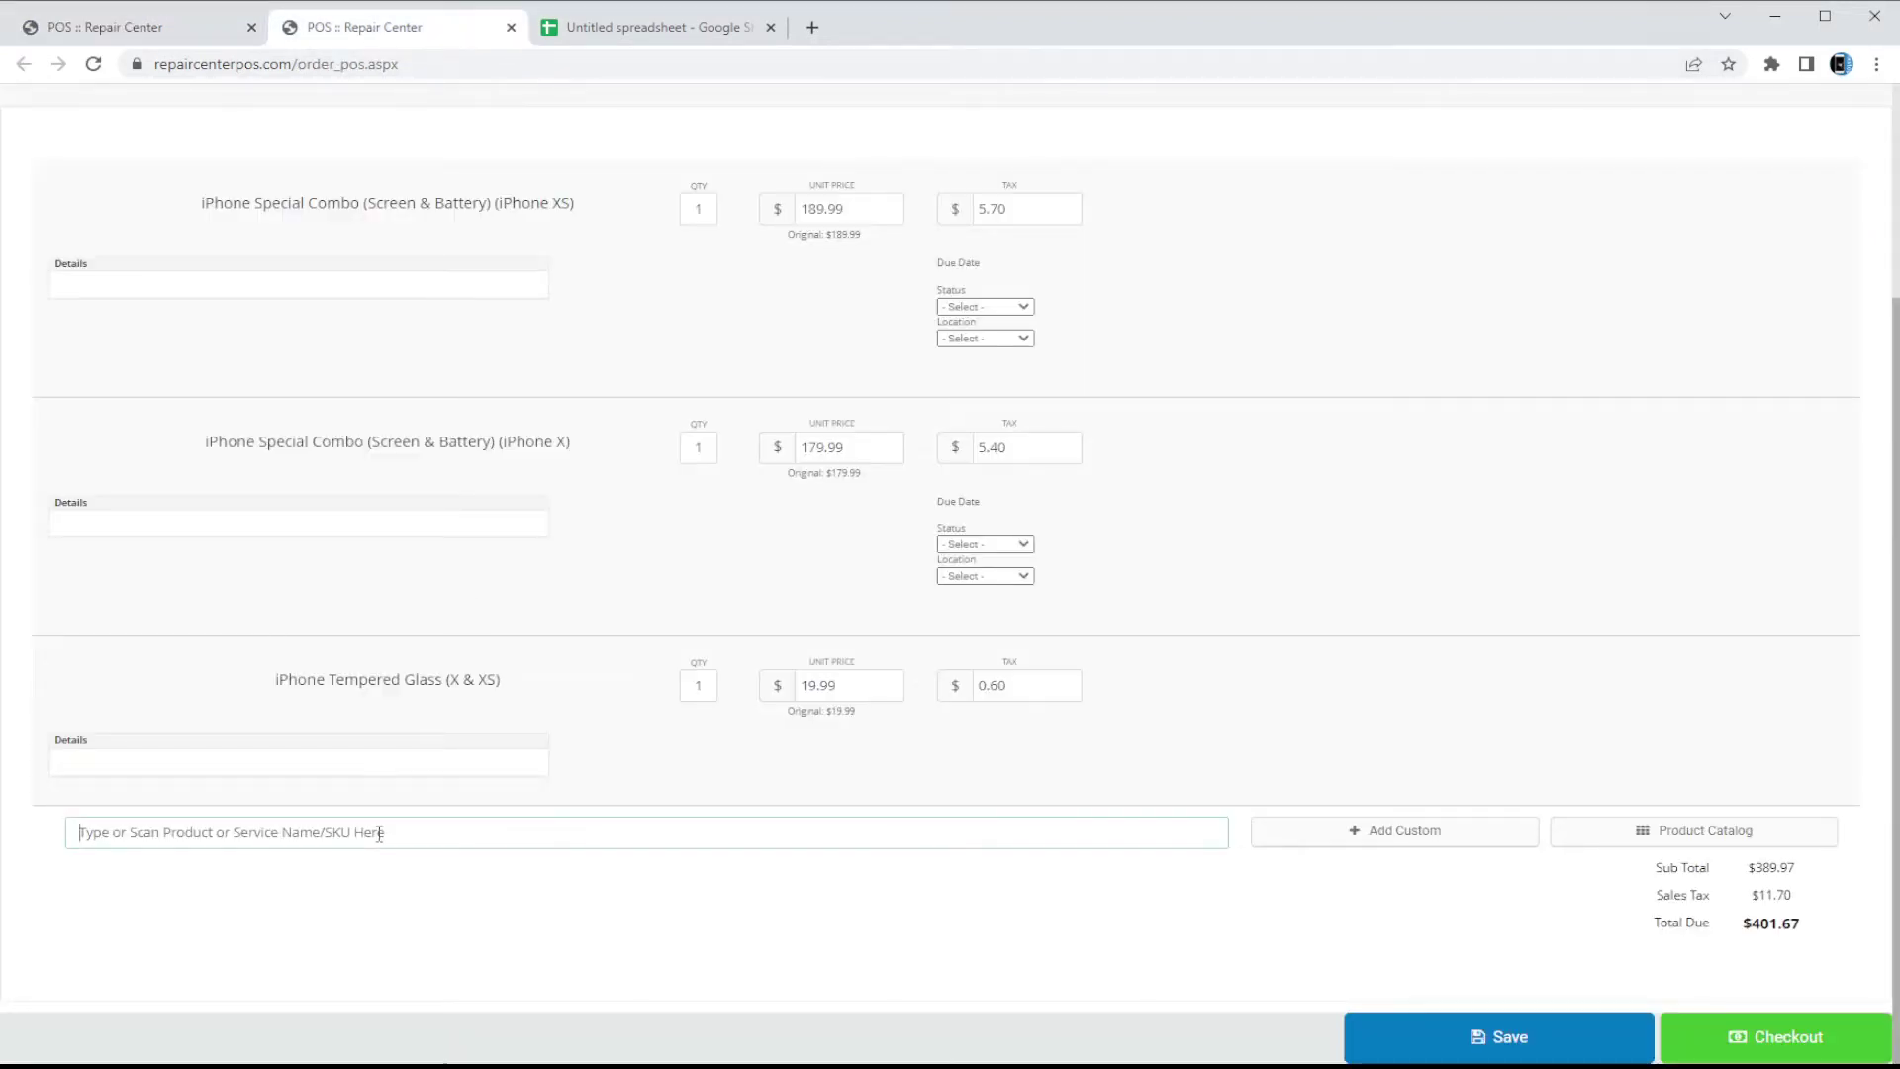
type("iphone special com")
key("Return")
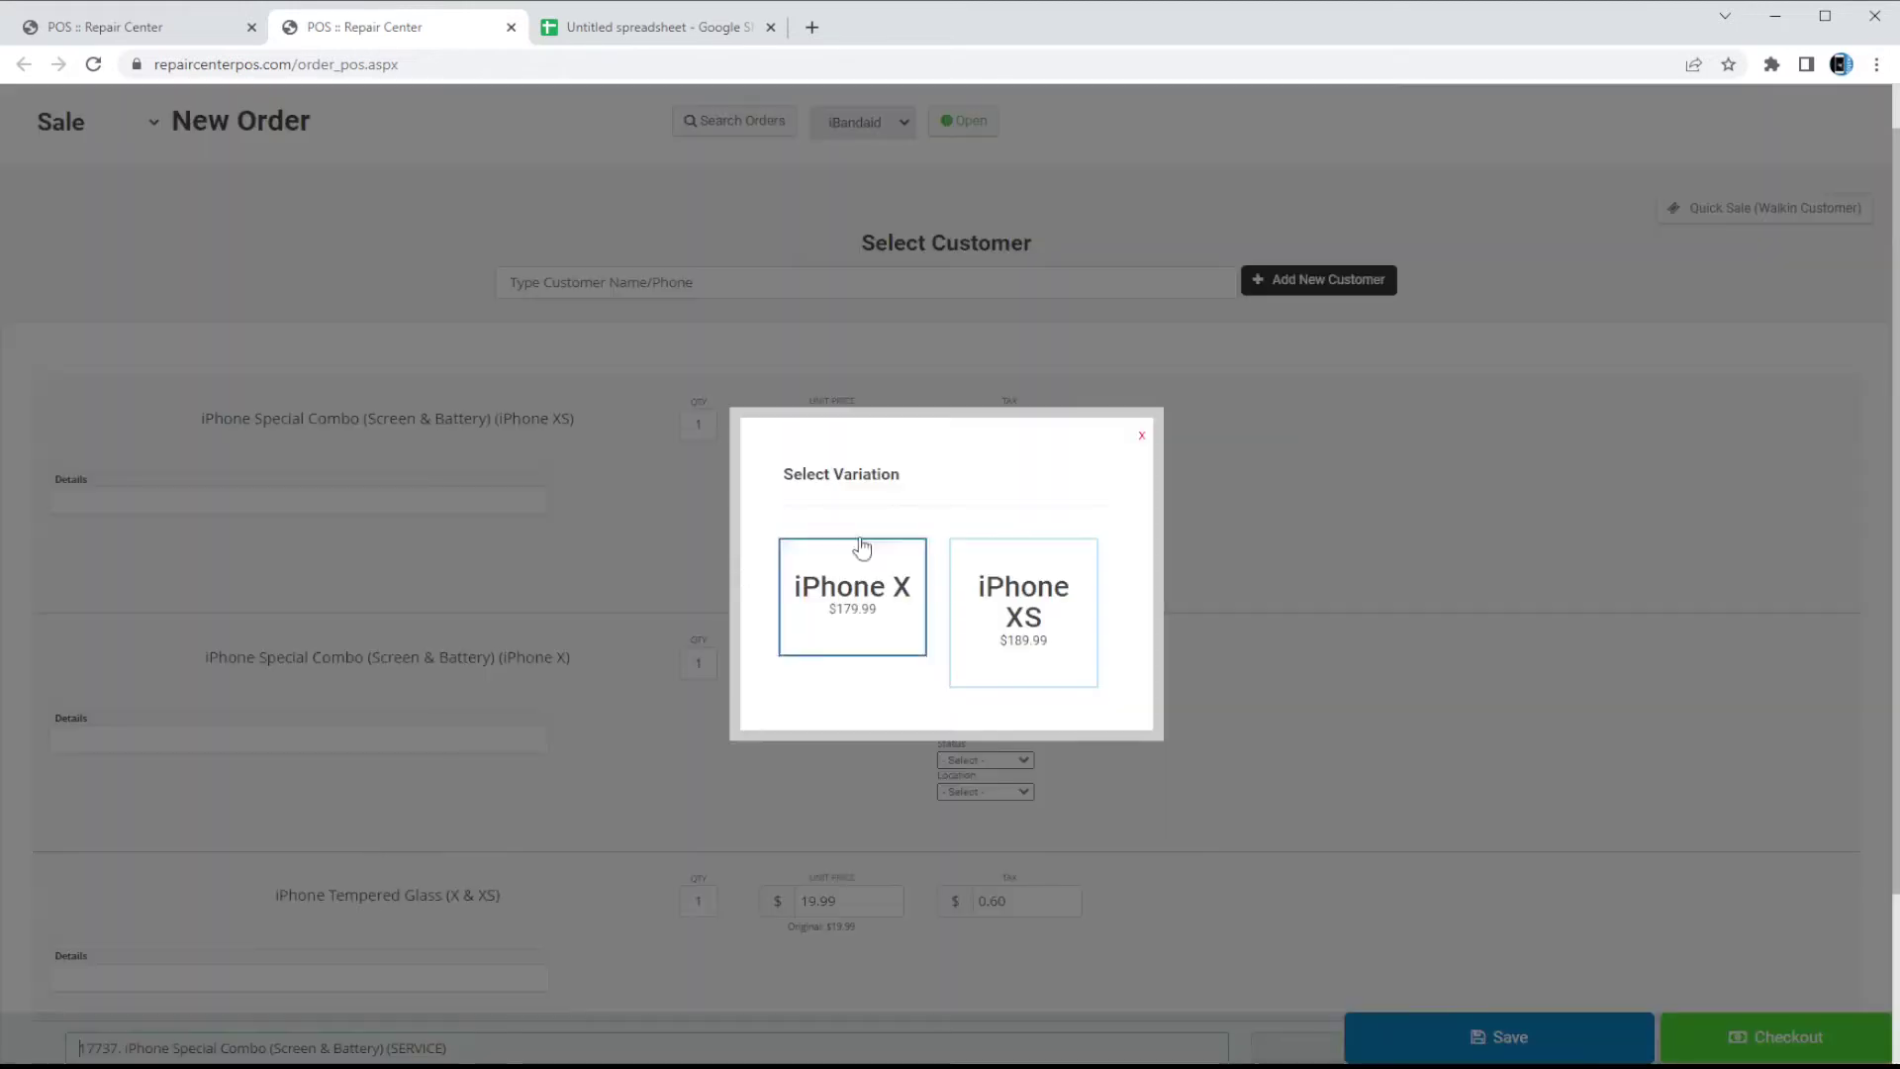
left_click(869, 582)
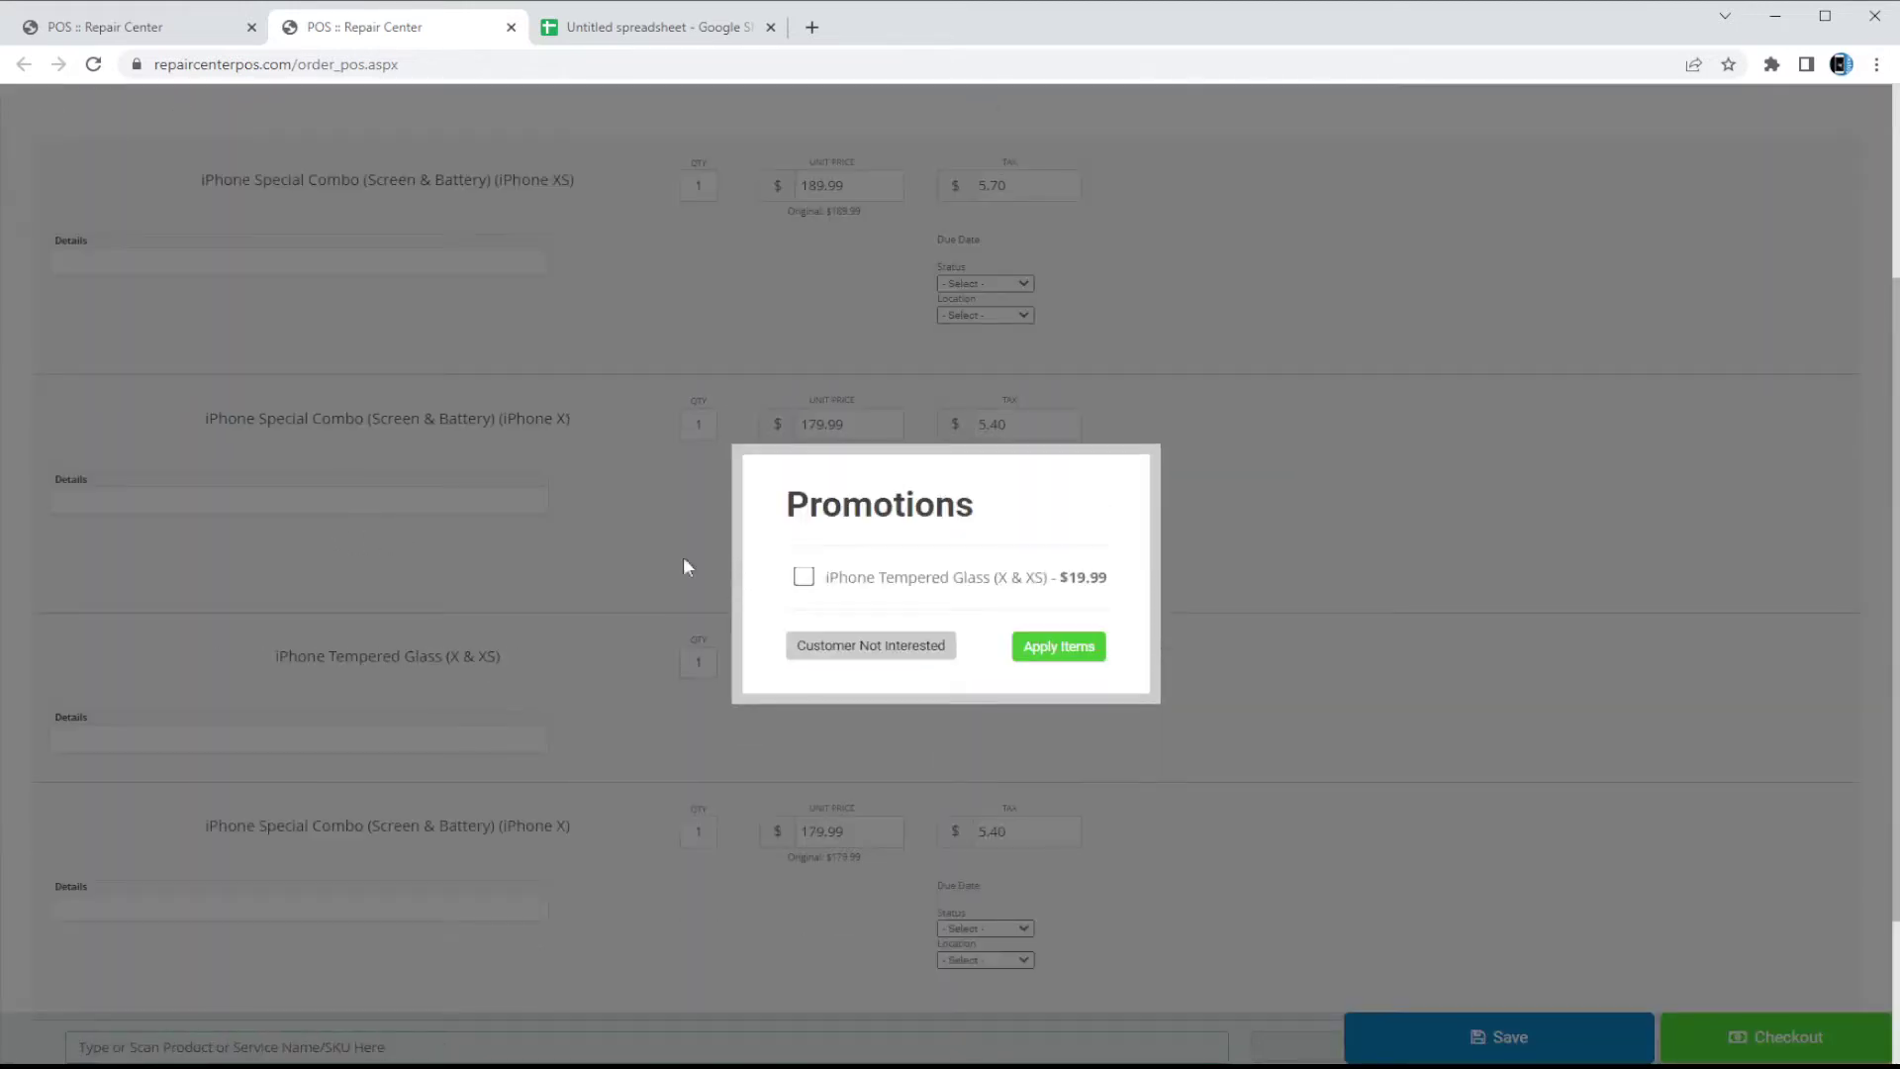
left_click(895, 656)
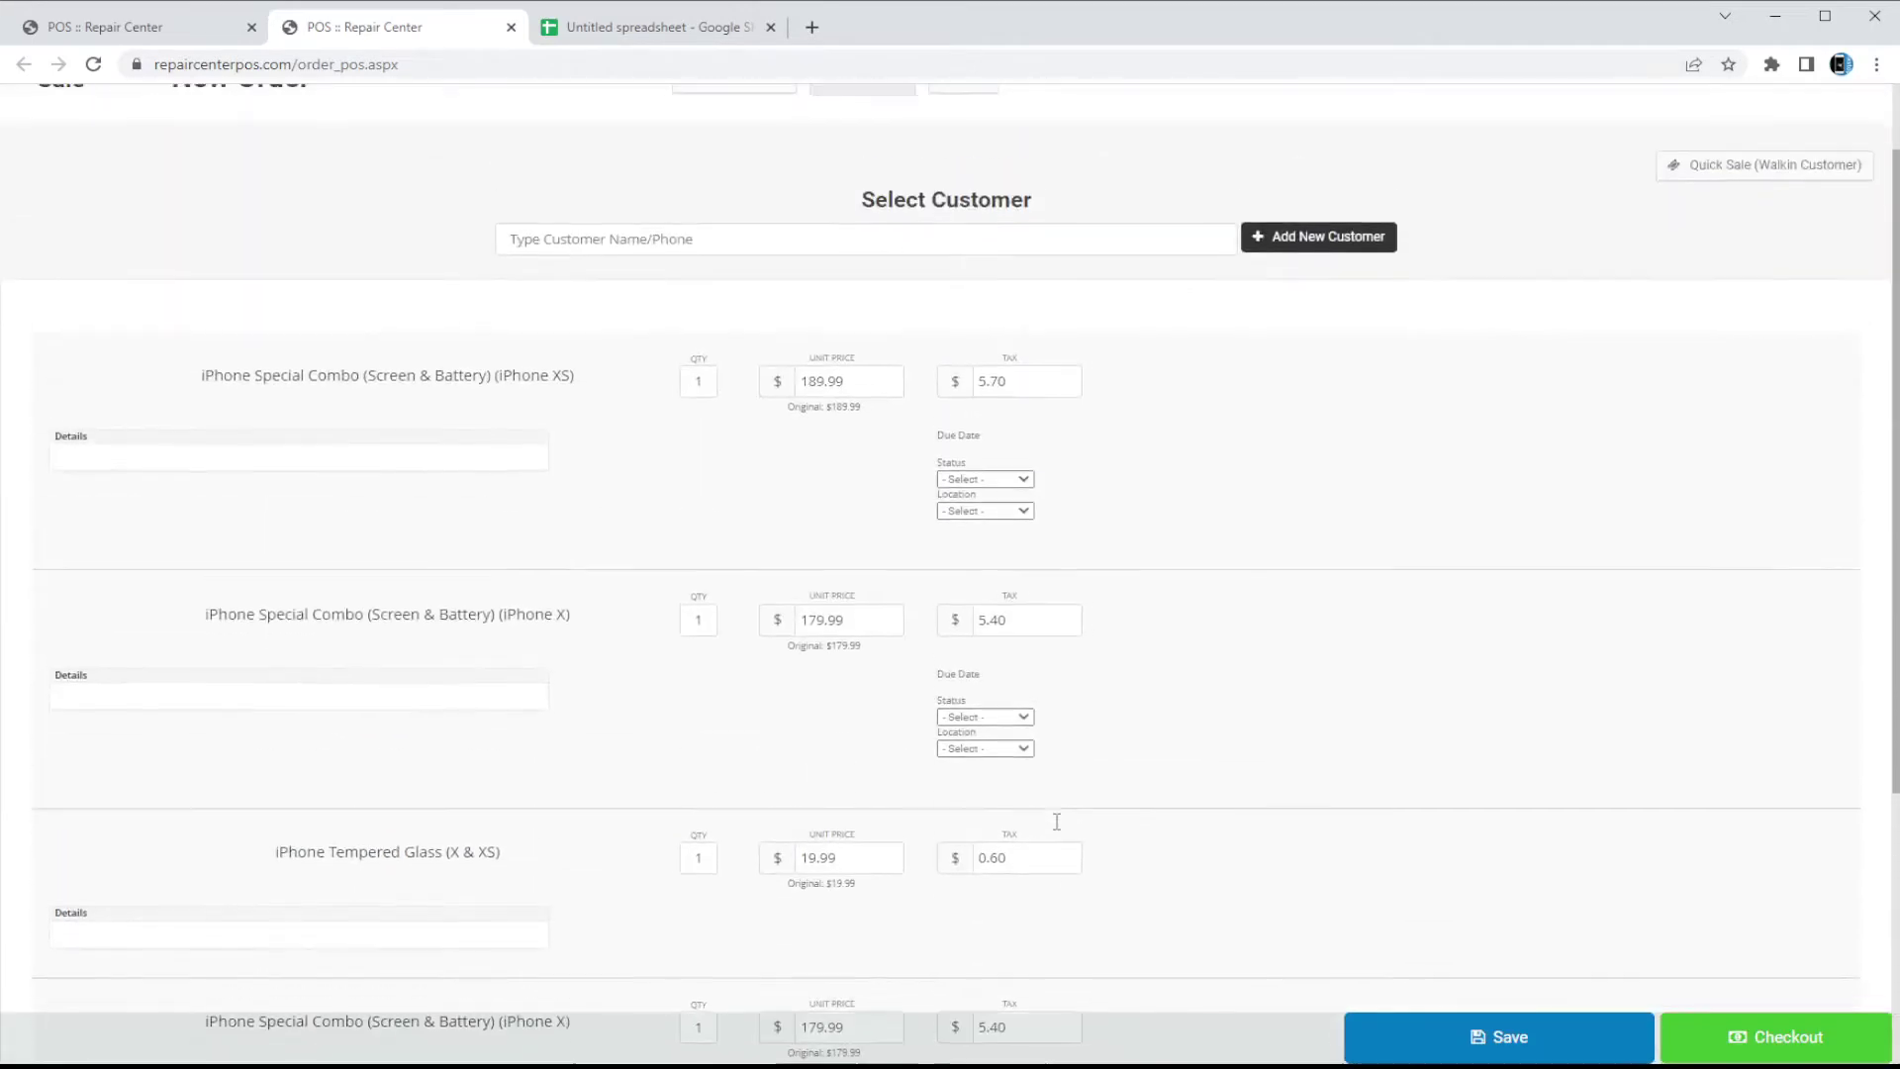
Check the new combo line's Details area in the order against the battery health precheck question on the product page.
left_click(1564, 1041)
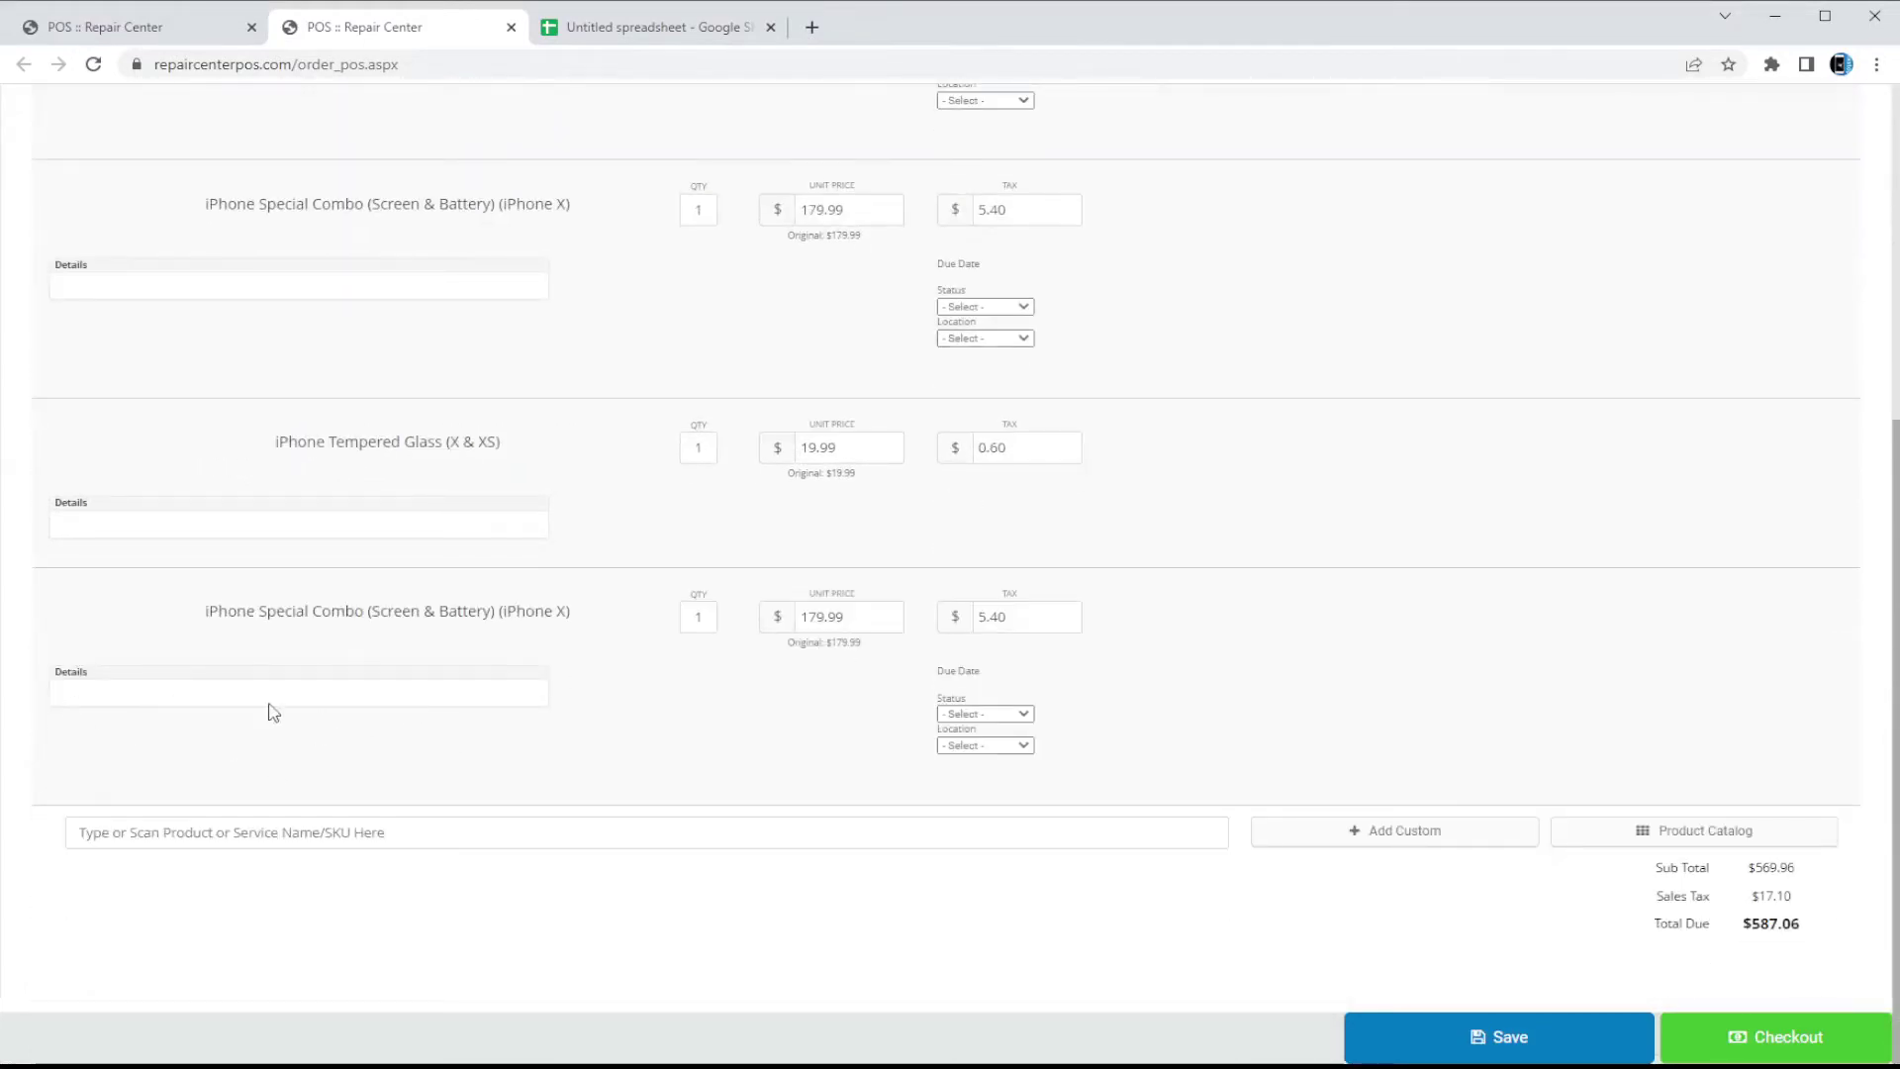
scroll(720, 322, "up", 5)
scroll(594, 555, "down", 4)
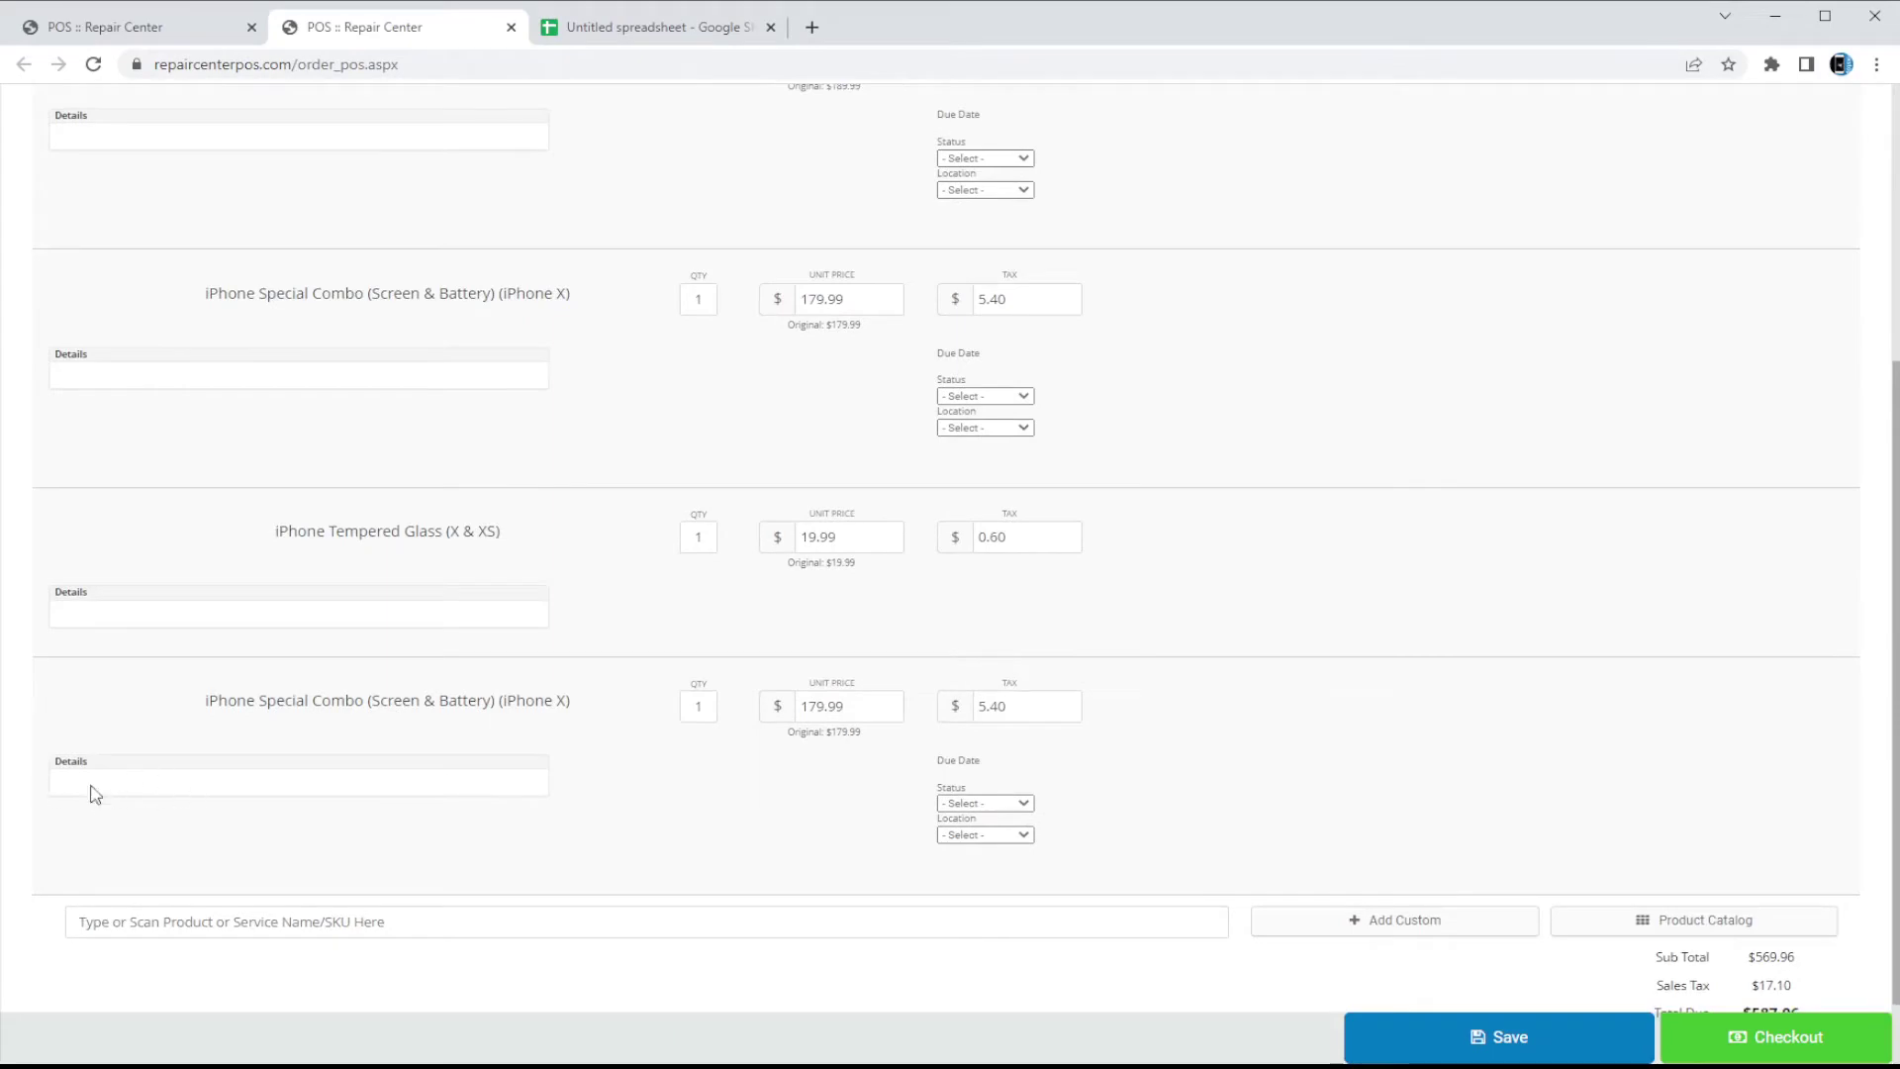
left_click(148, 27)
scroll(366, 755, "down", 4)
left_click_drag(384, 644, 598, 644)
left_click(843, 548)
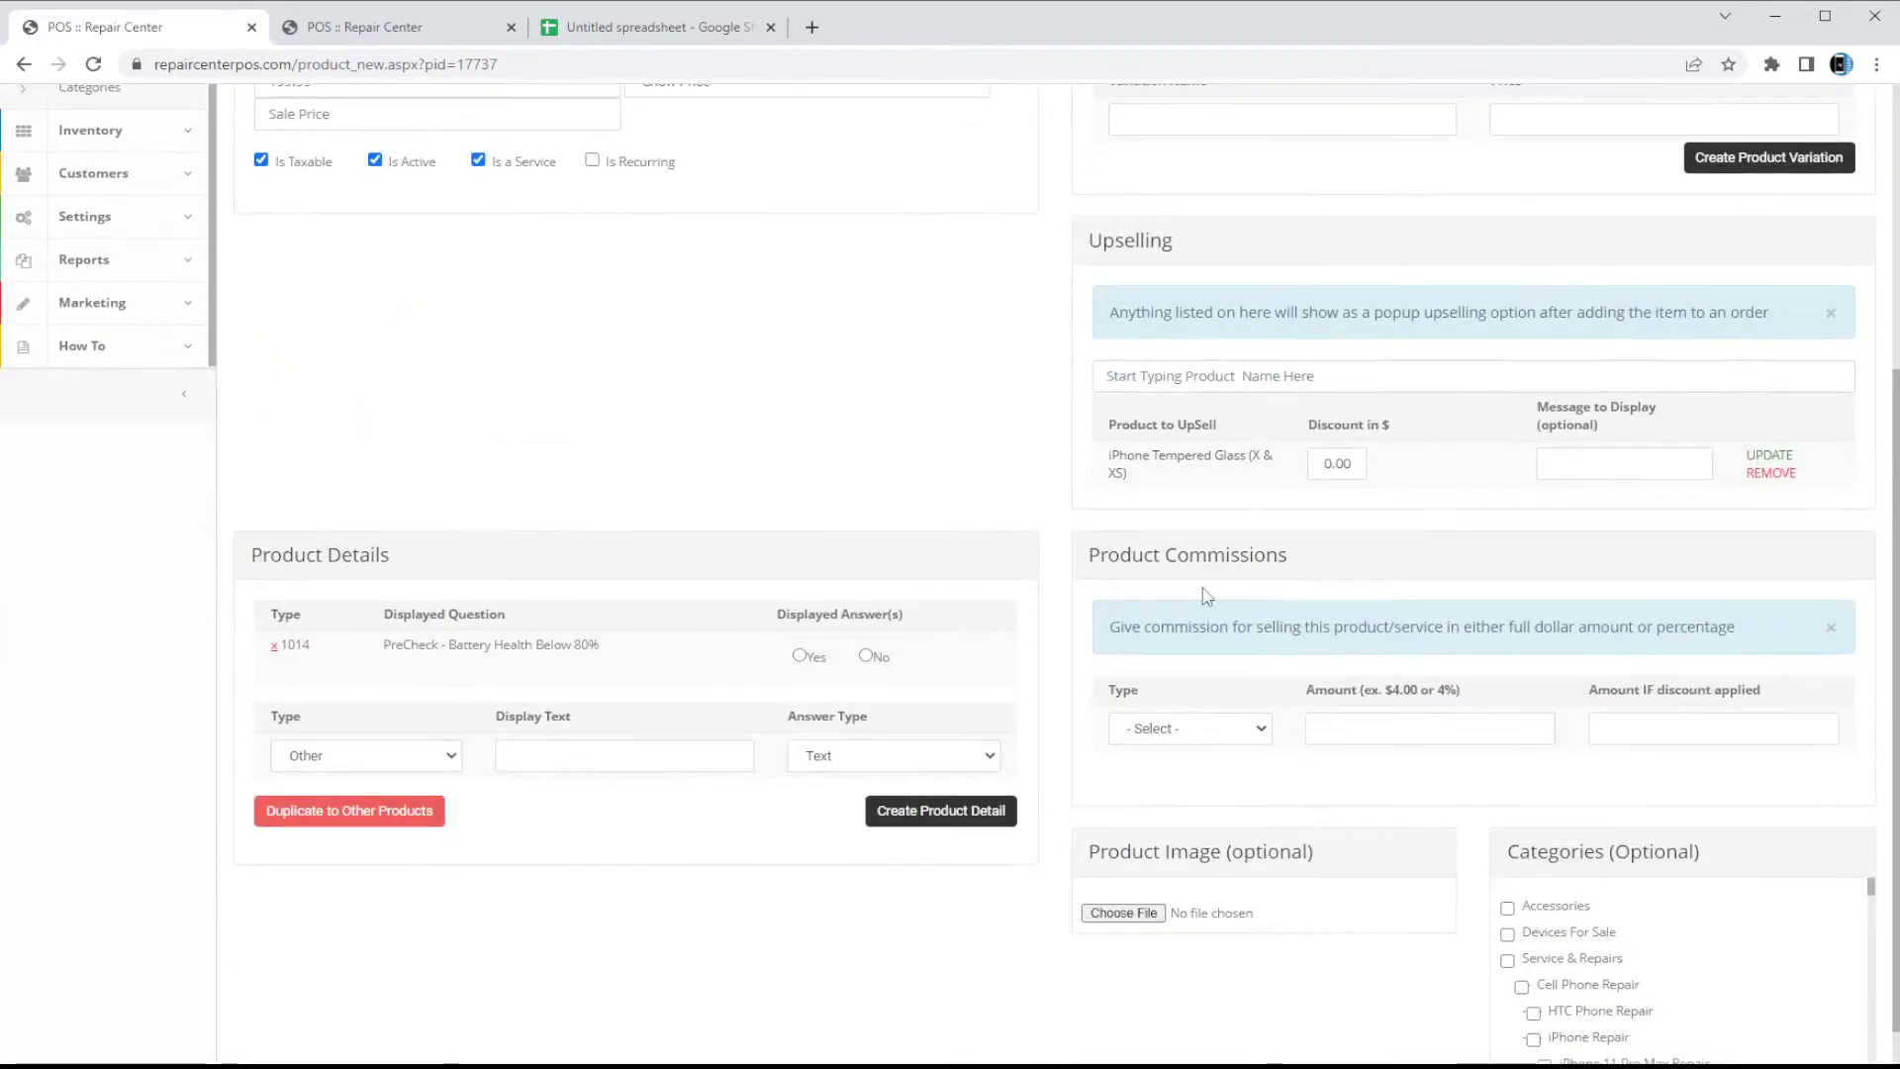
Set the combo's product commission to the Percentage type with an amount of 10%.
scroll(1109, 498, "down", 1)
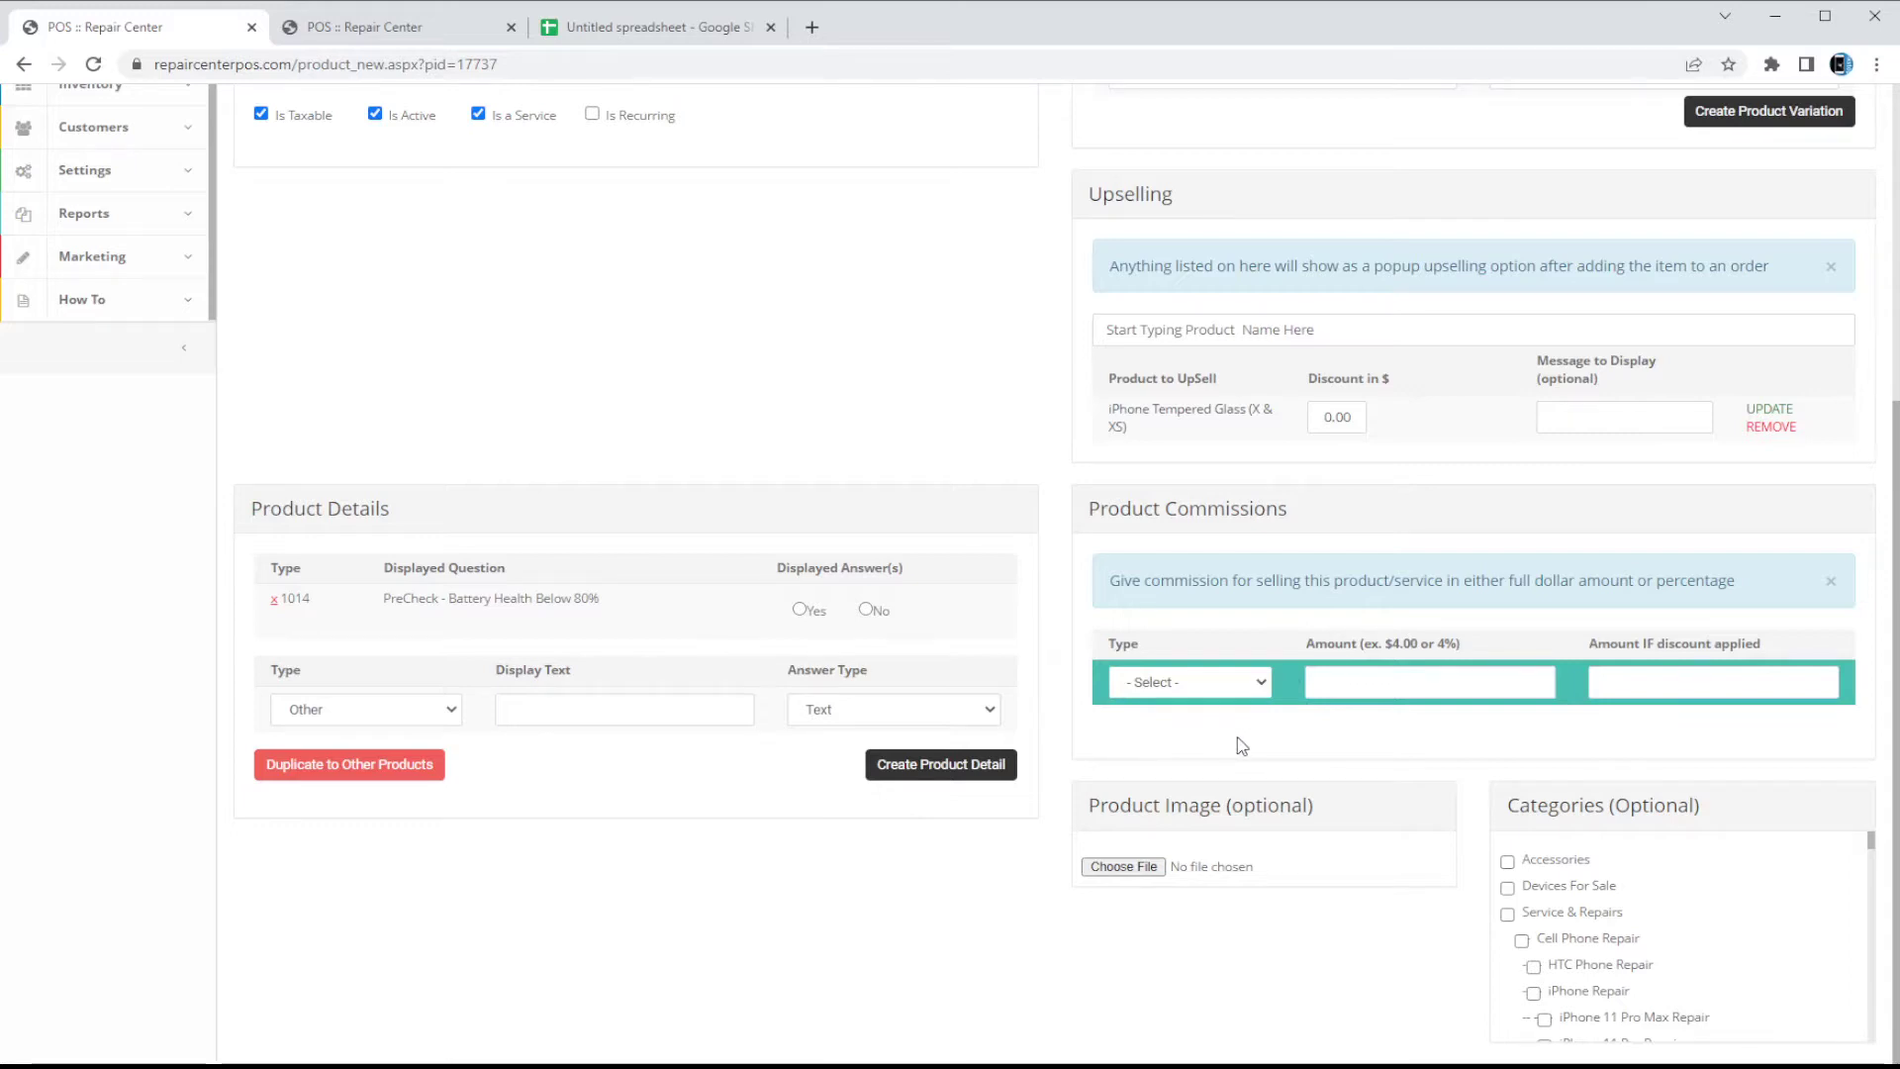
key("p")
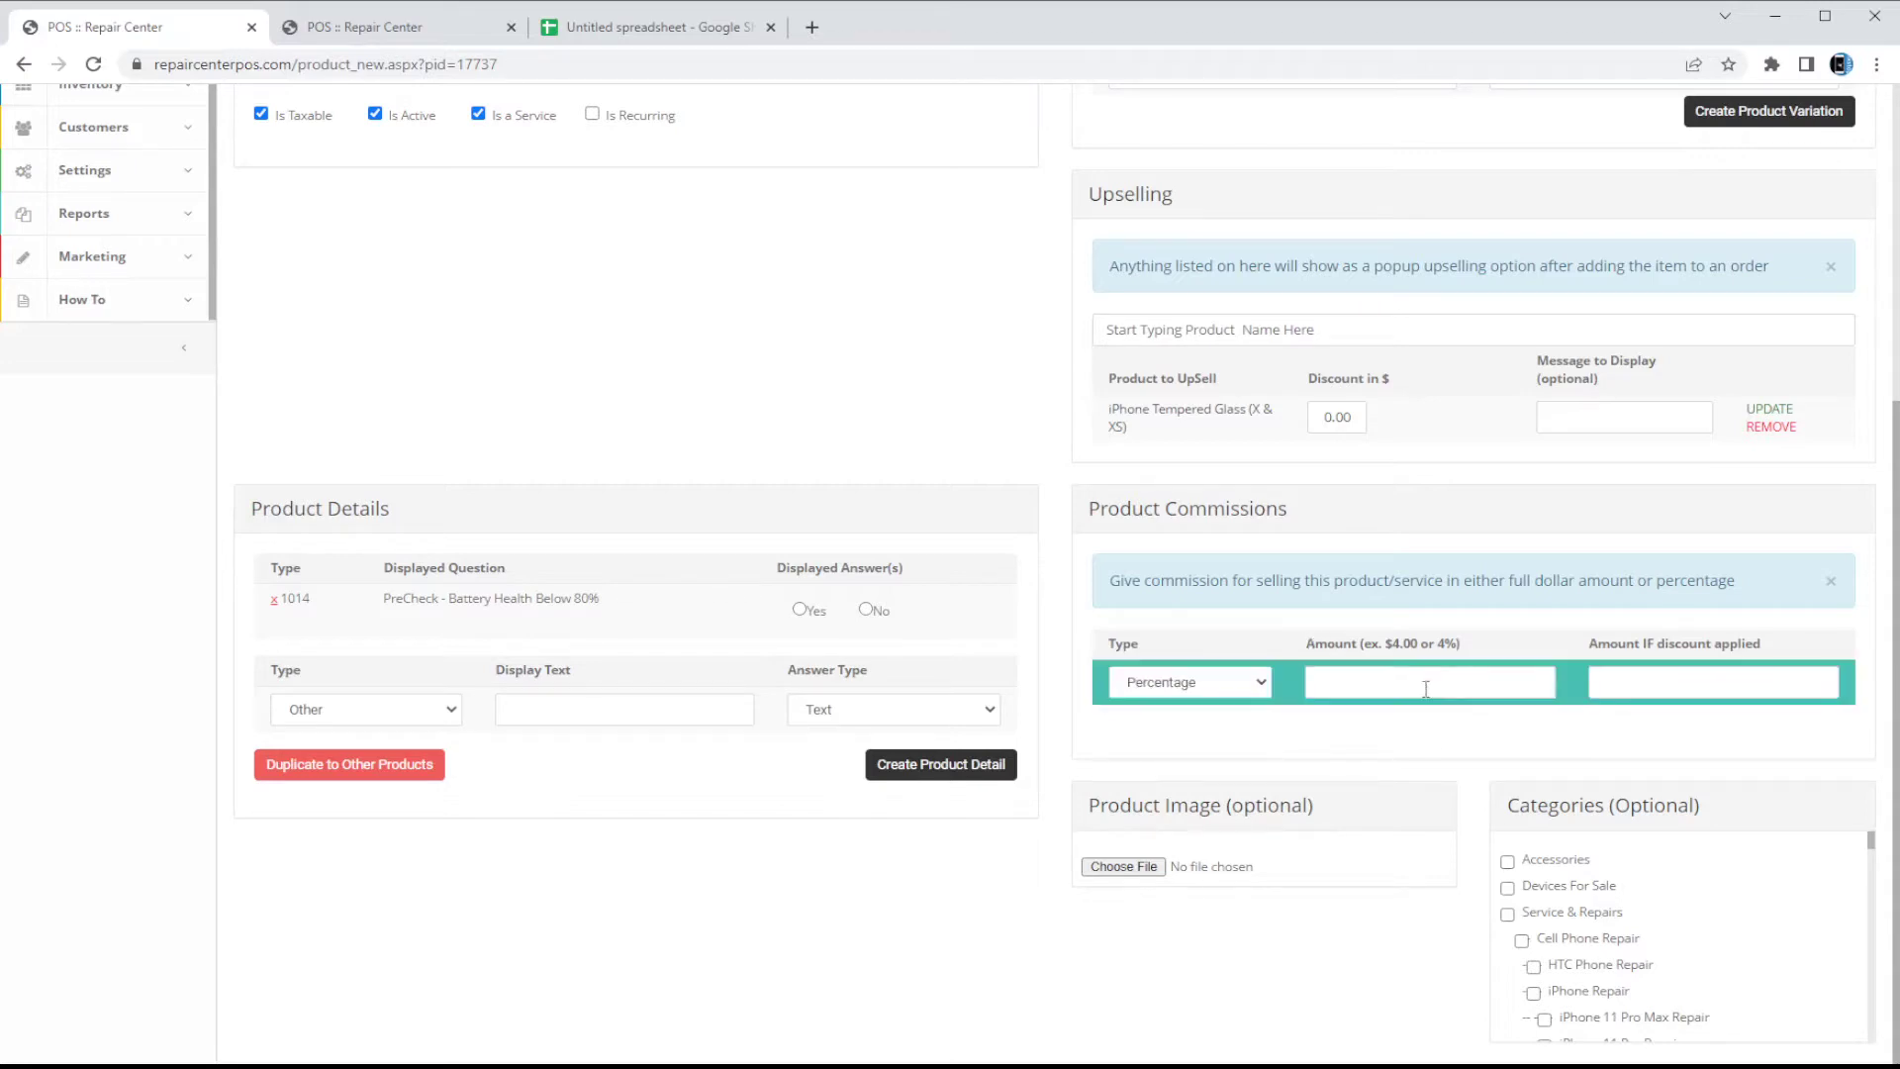
type("10")
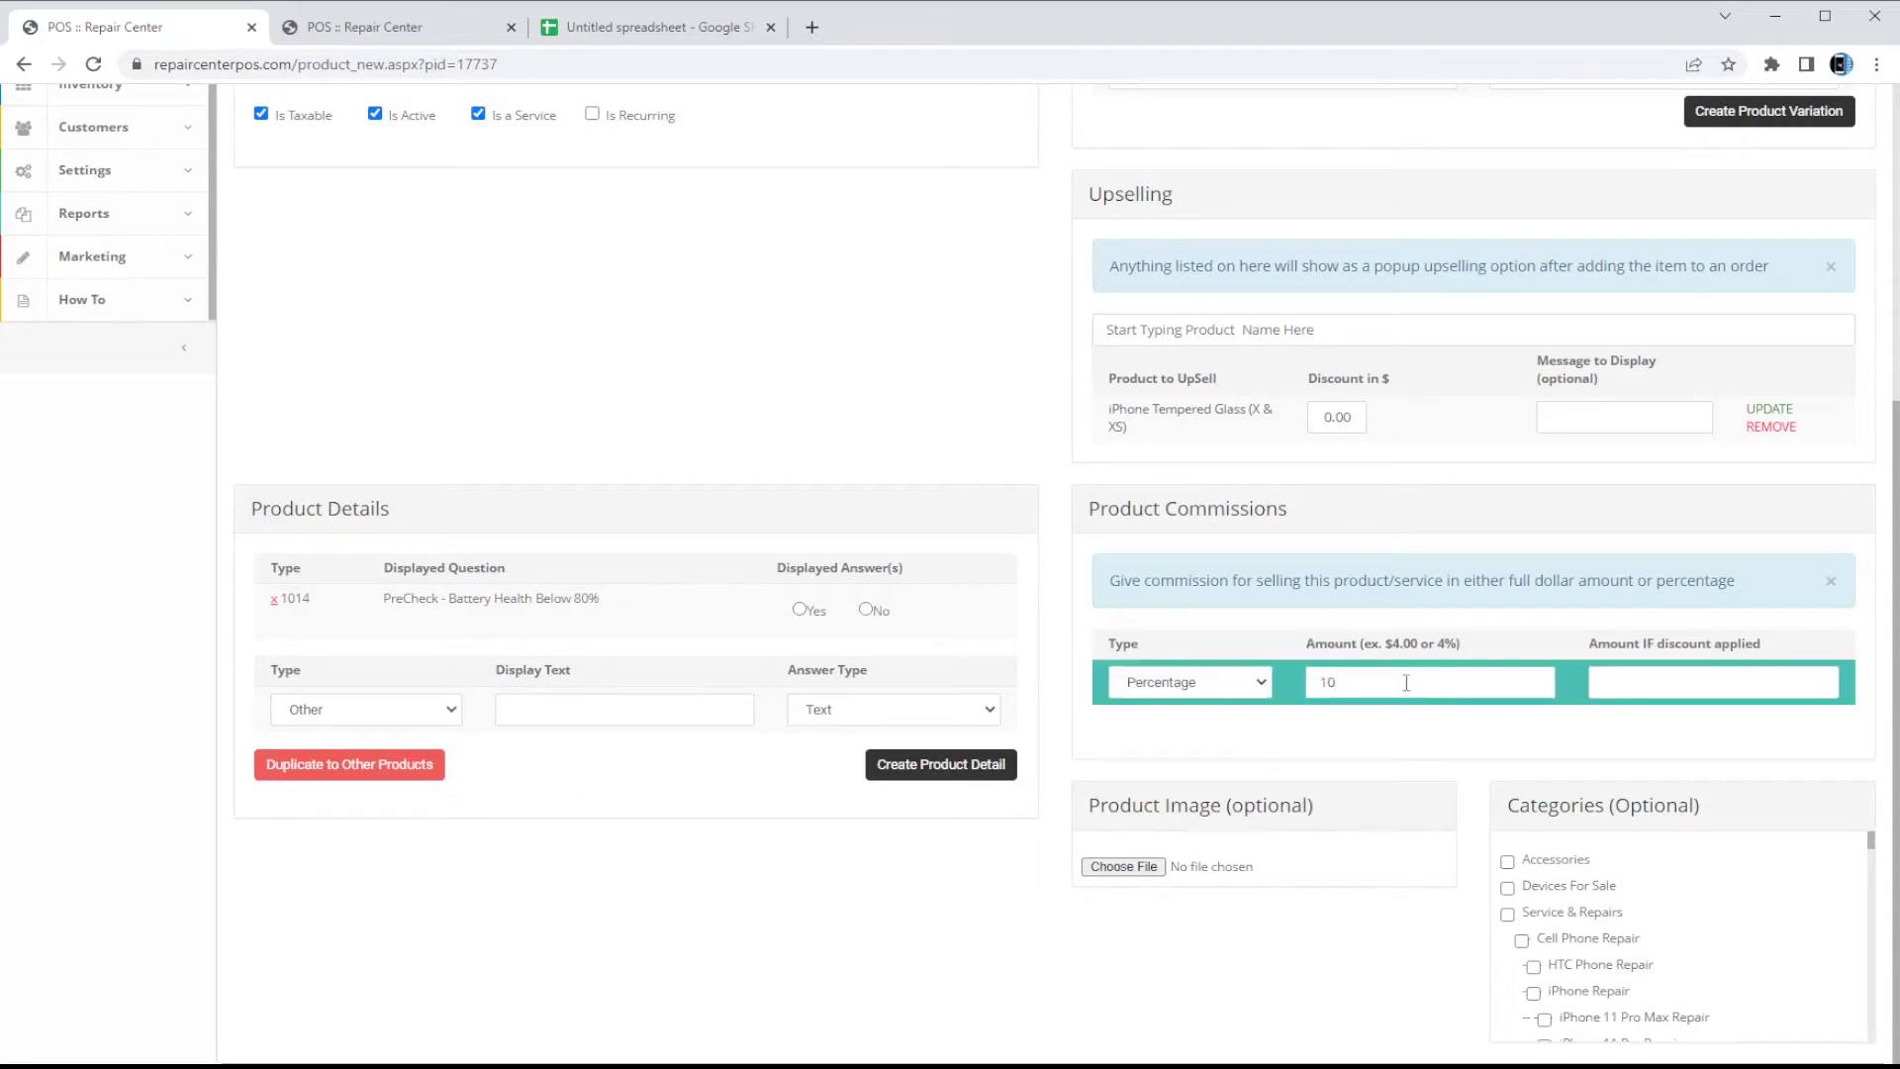
type("%")
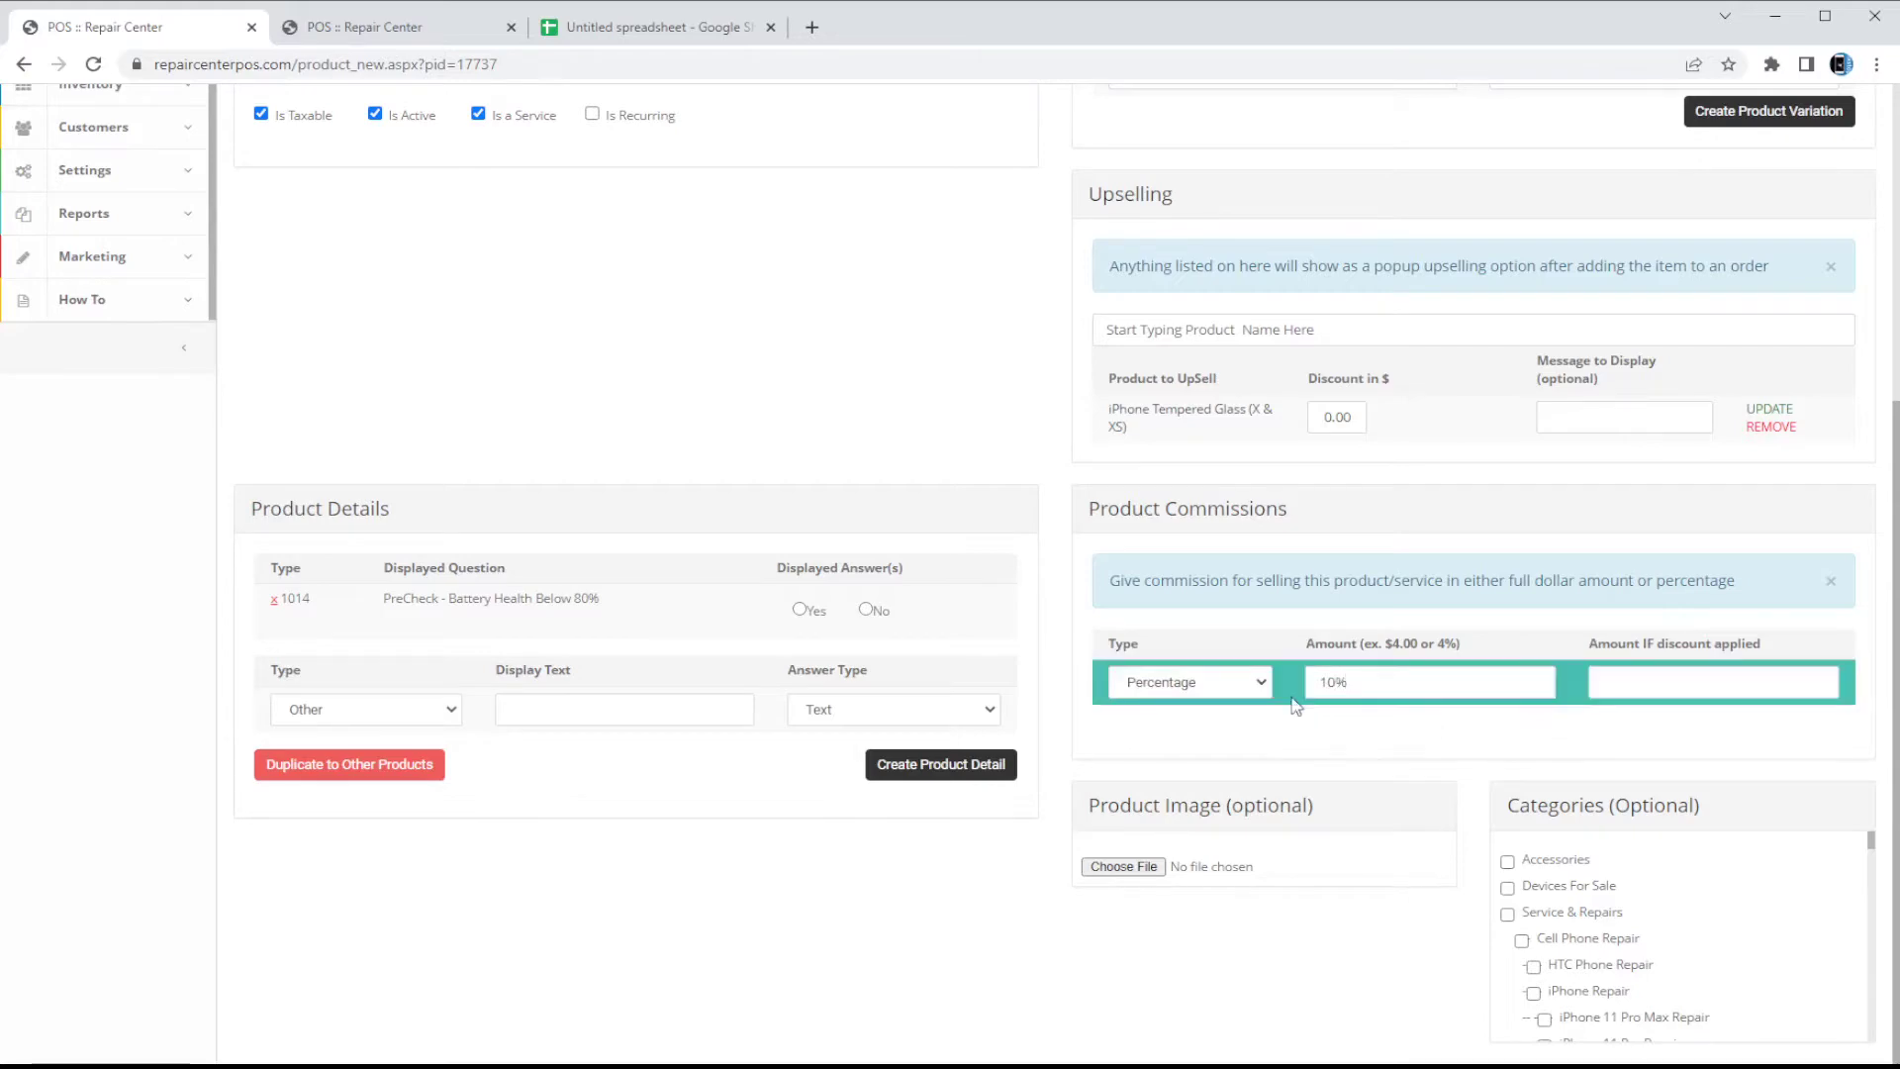
scroll(755, 543, "up", 5)
scroll(877, 516, "down", 4)
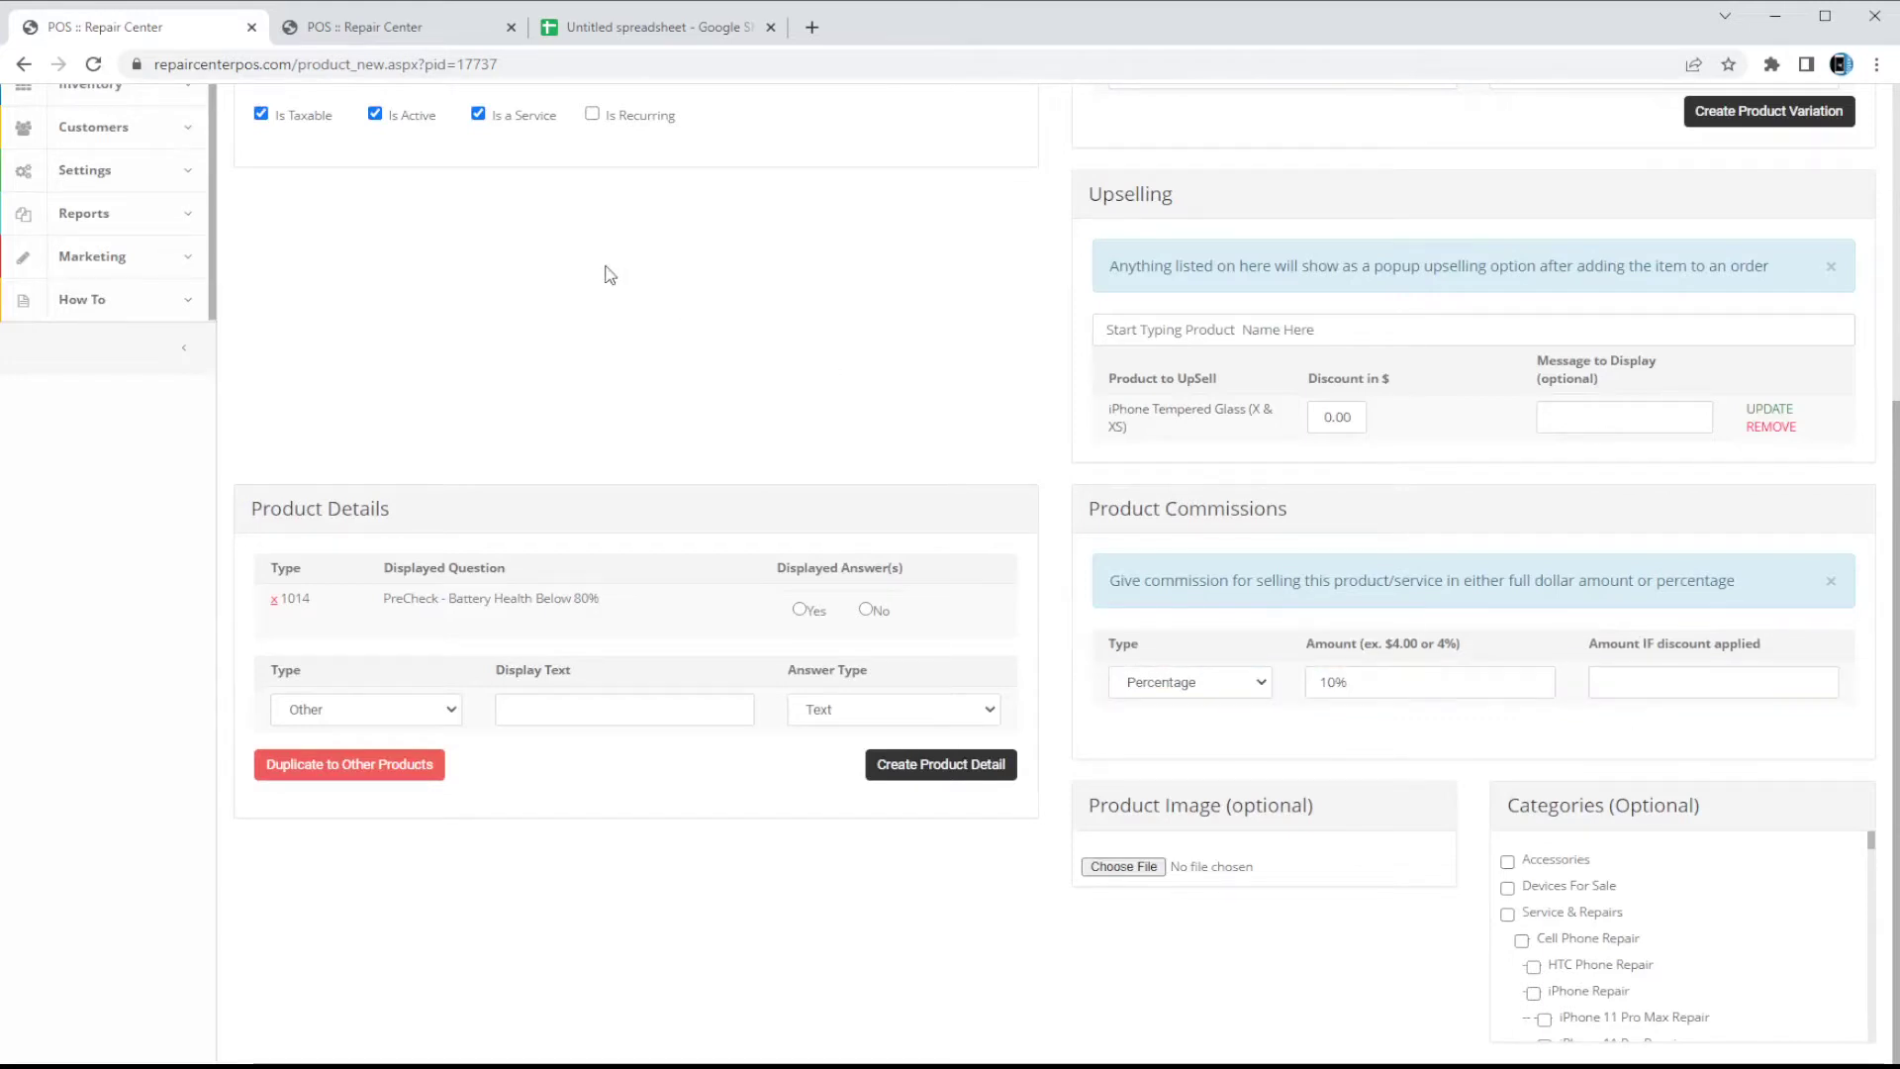
In the open order, set the unit price of the last iPhone X combo line to 150.00.
left_click(396, 26)
mouse_move(878, 737)
left_mouse_down()
mouse_move(784, 737)
mouse_move(874, 734)
left_mouse_up()
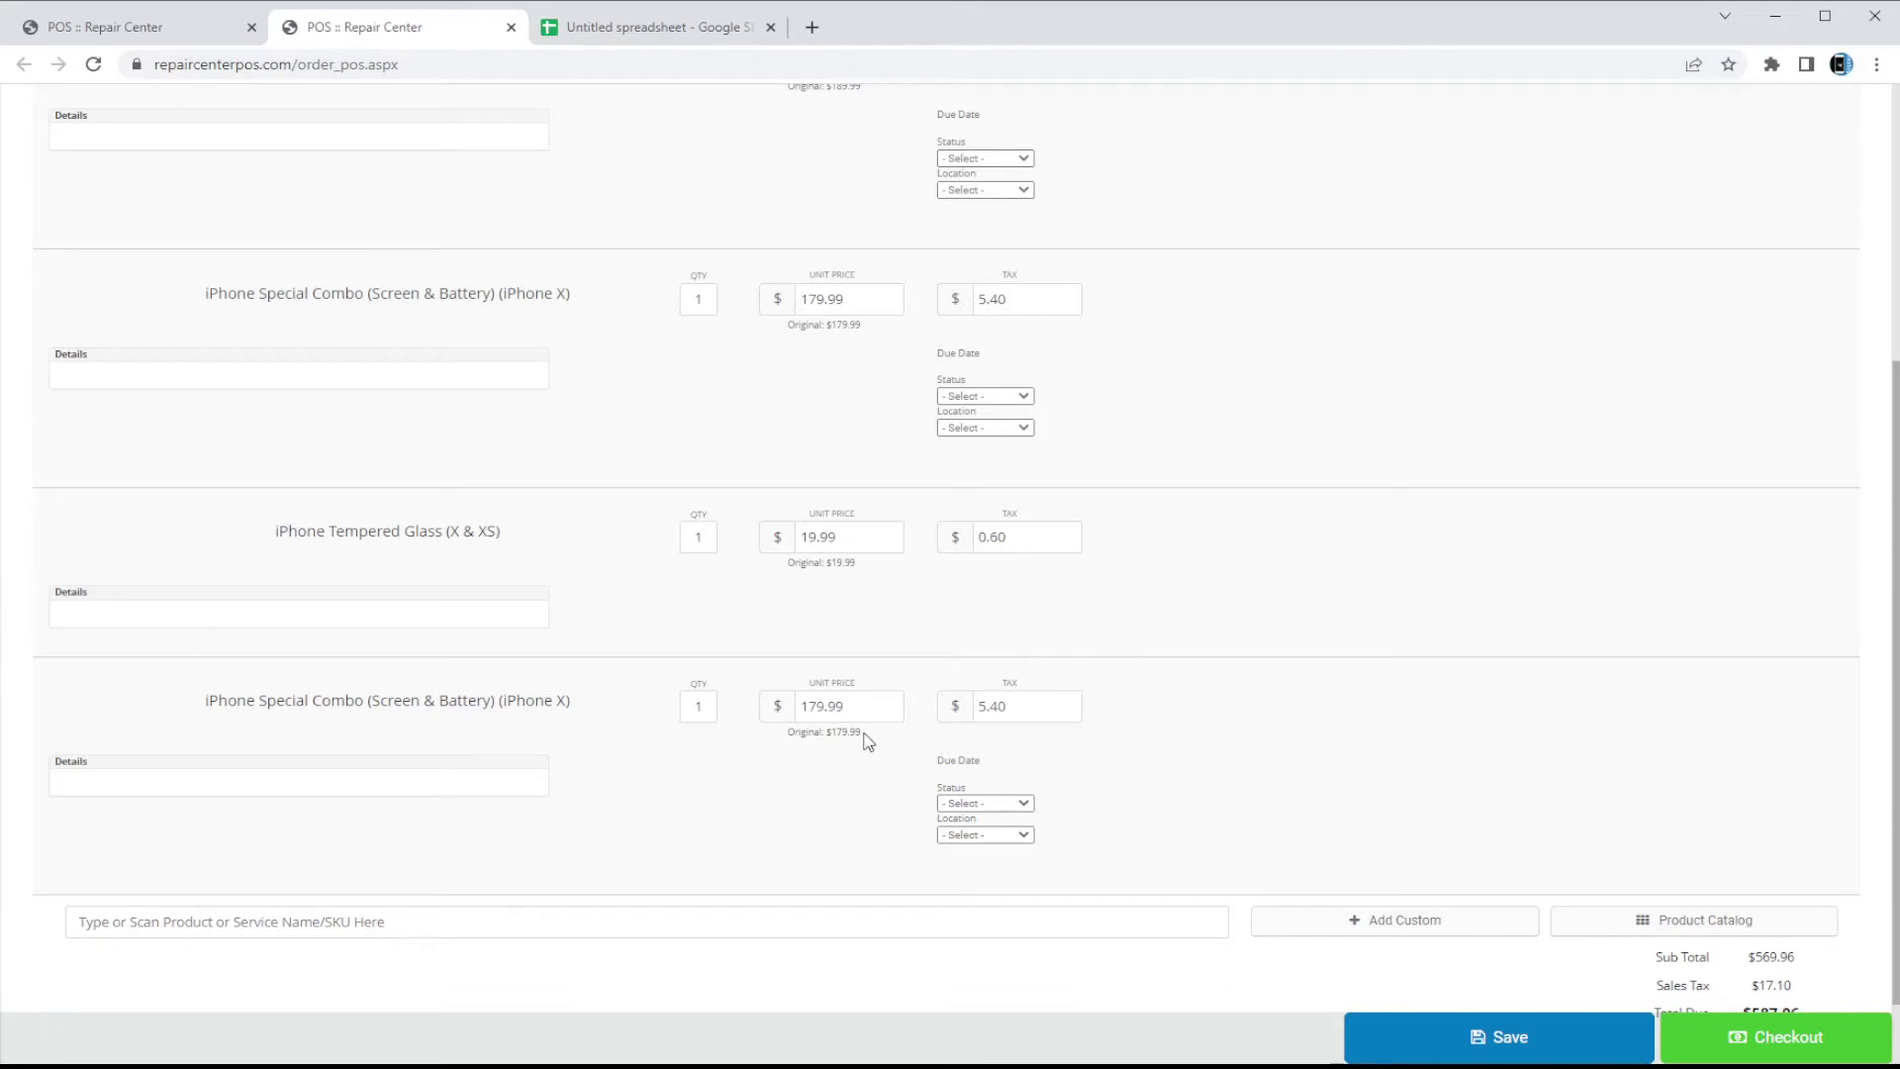
left_click_drag(874, 706, 784, 709)
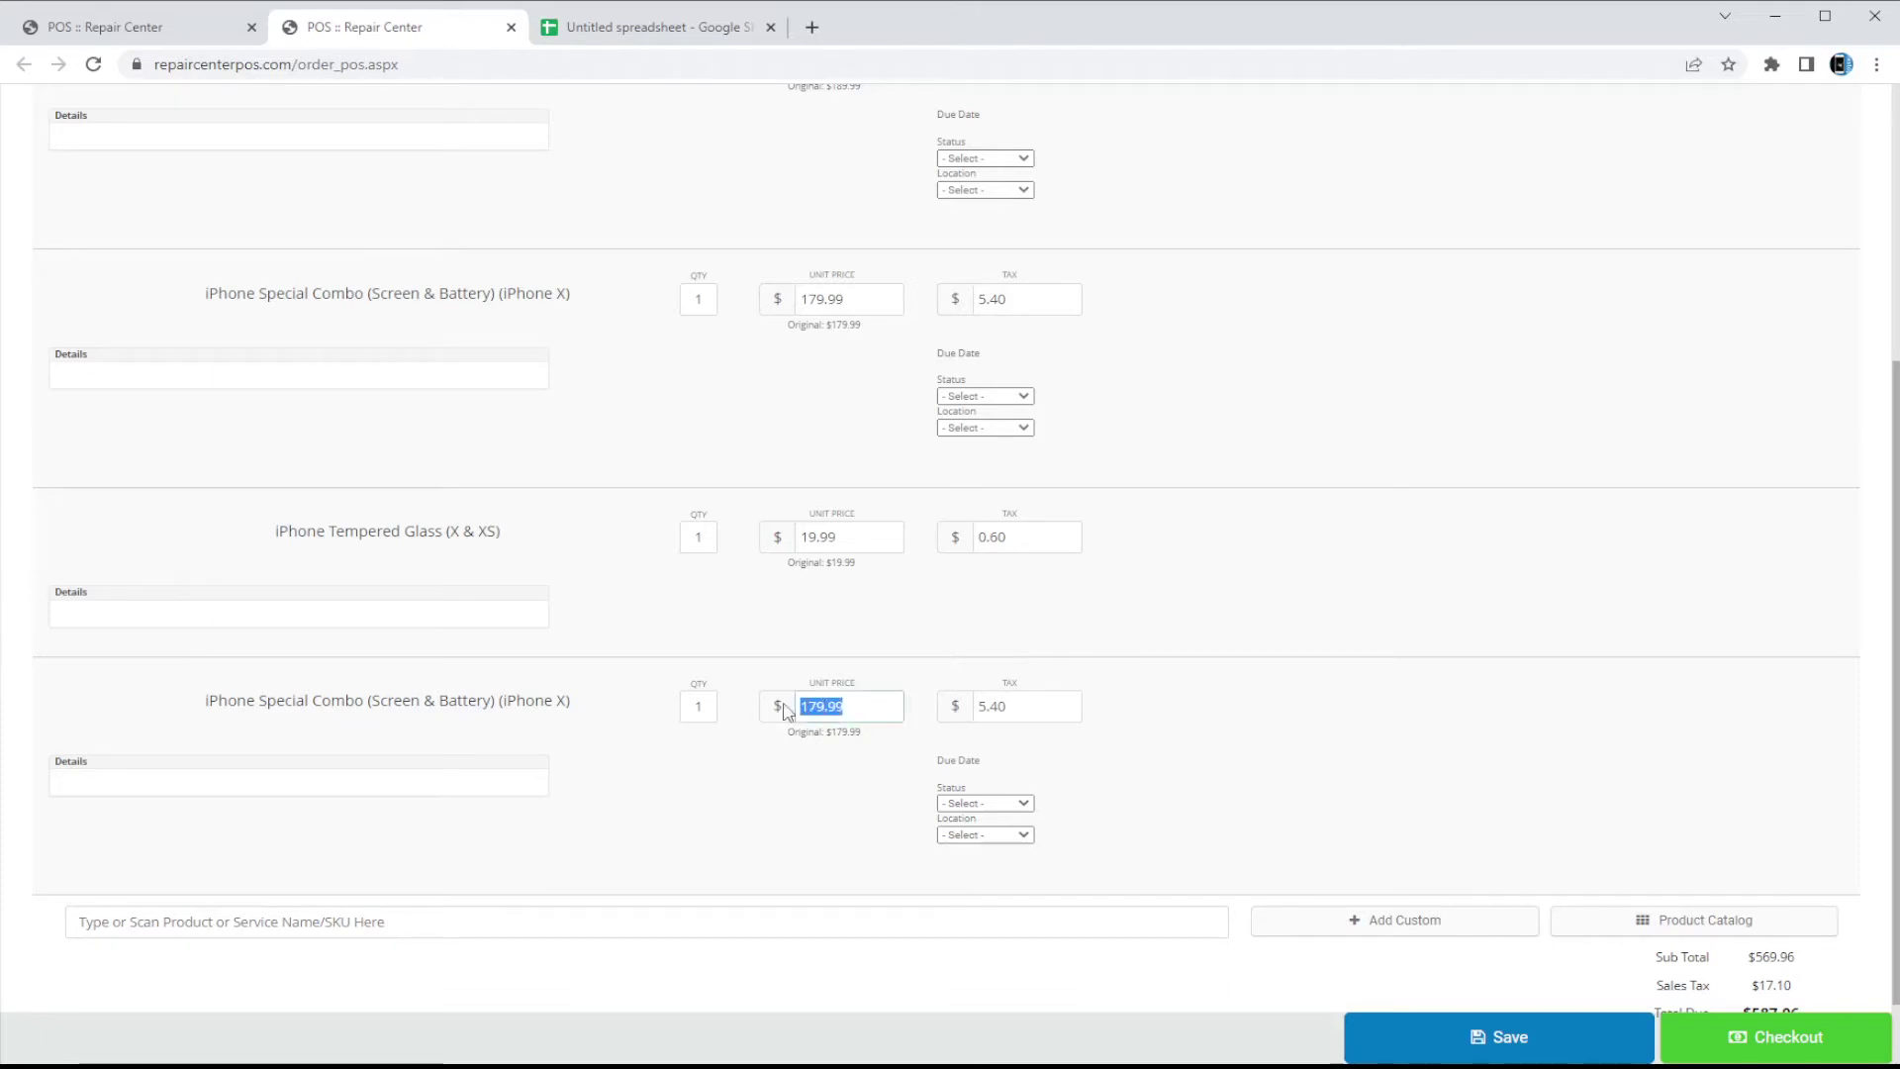
type("150.00")
left_click(780, 801)
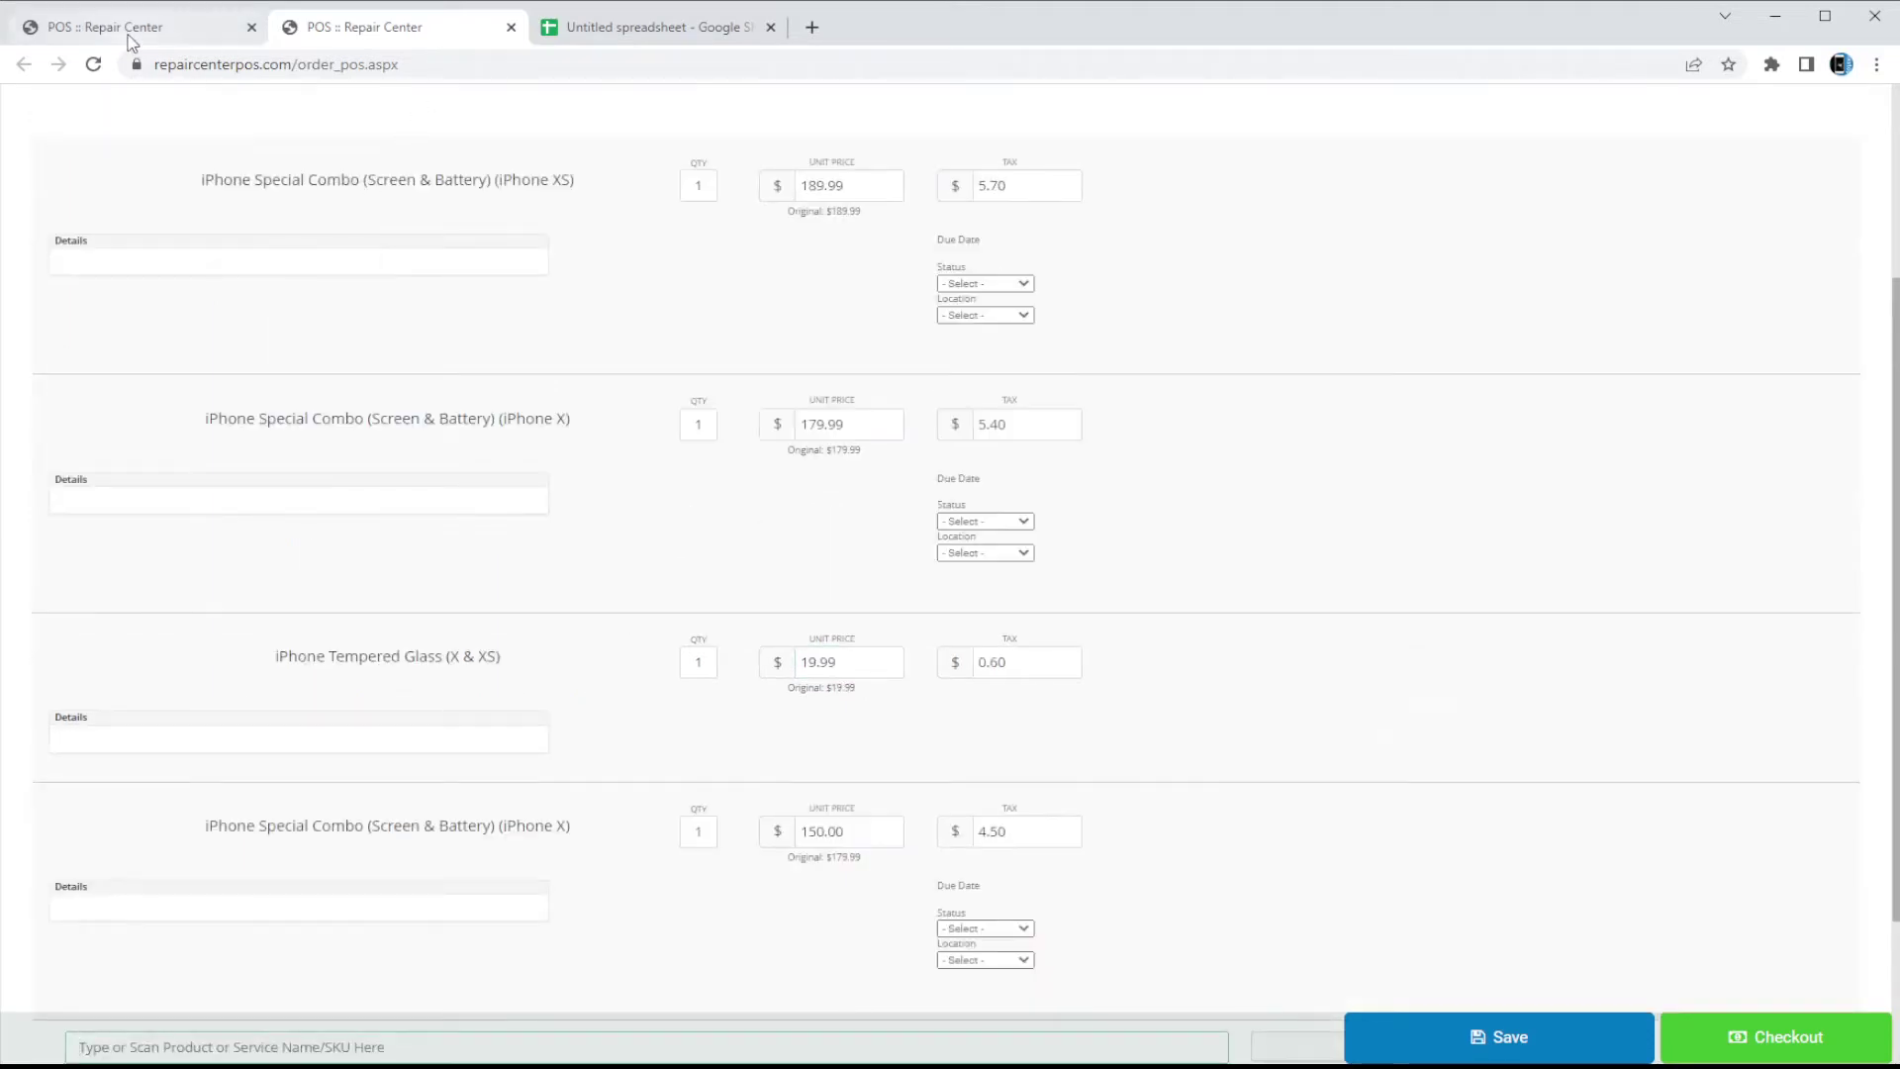
On the combo's product page, set the commission amount if a discount is applied to 5%.
left_click(158, 29)
left_click(1675, 692)
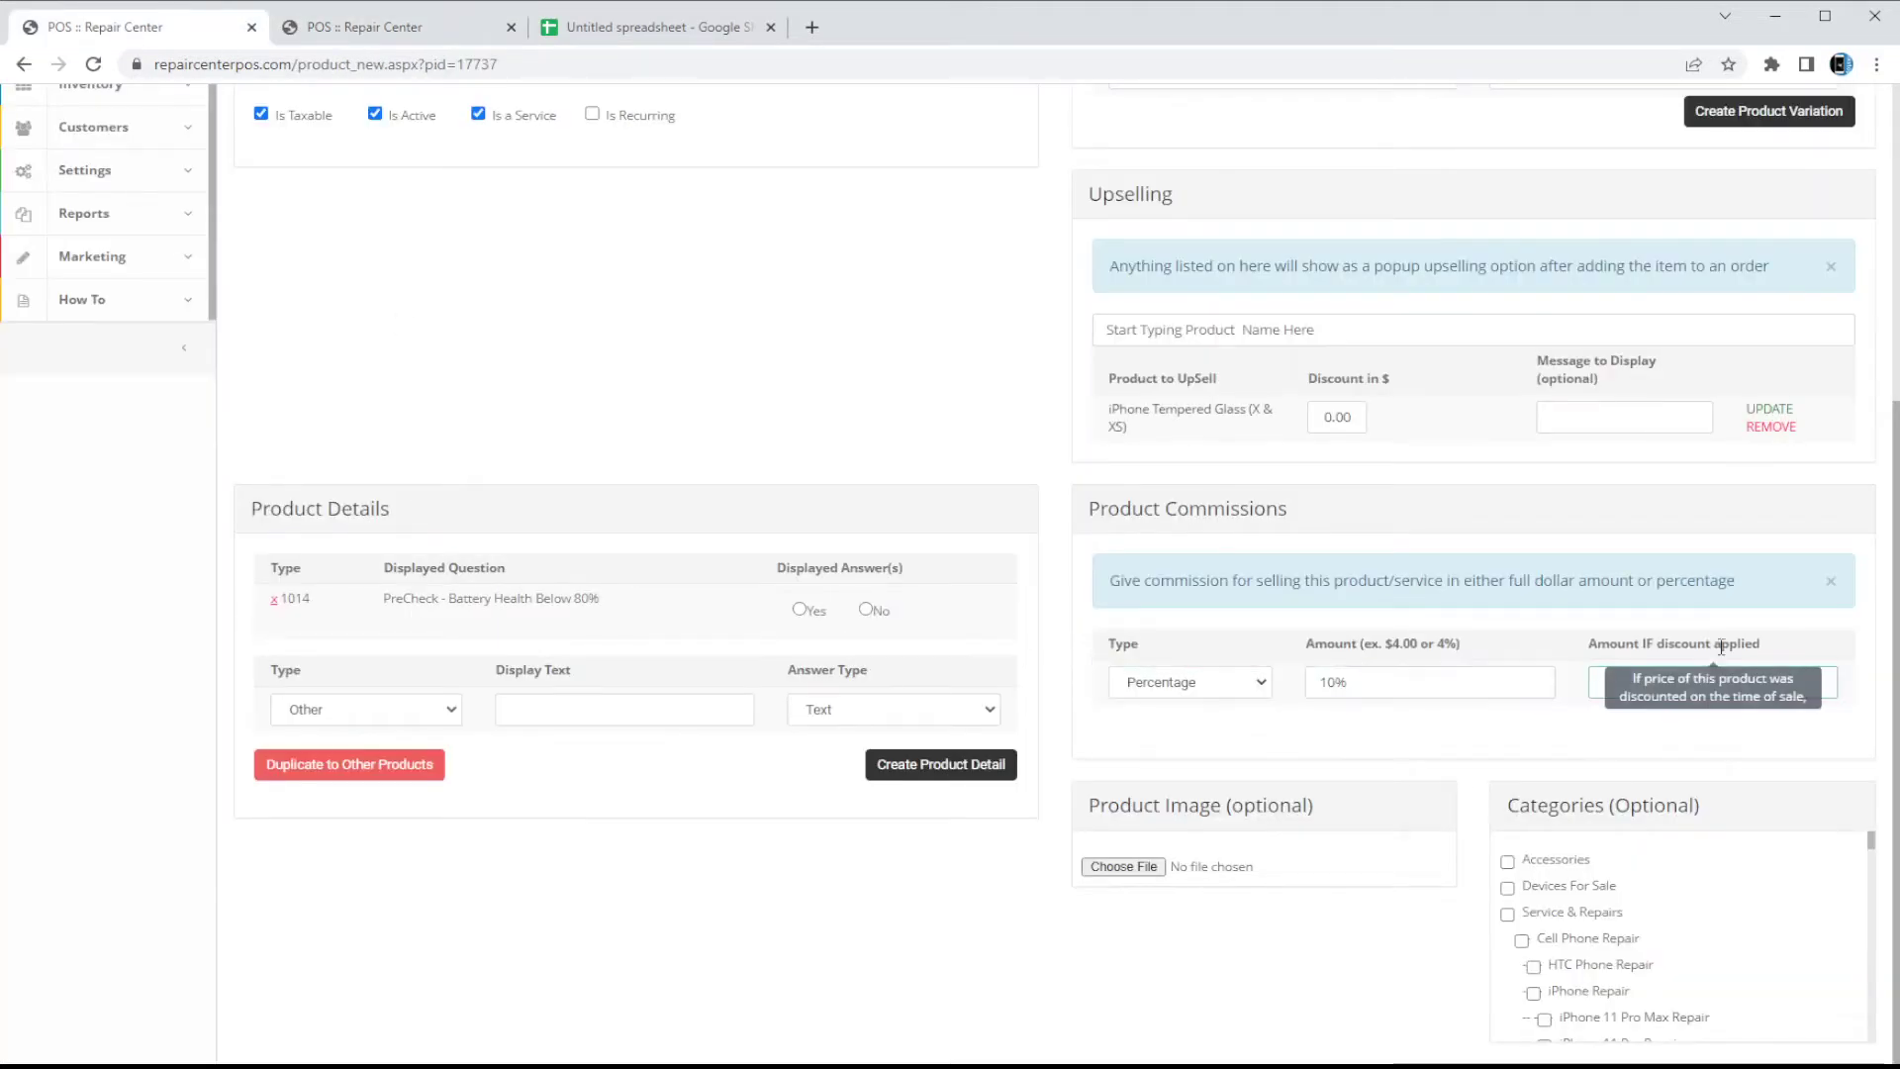
left_click(1590, 692)
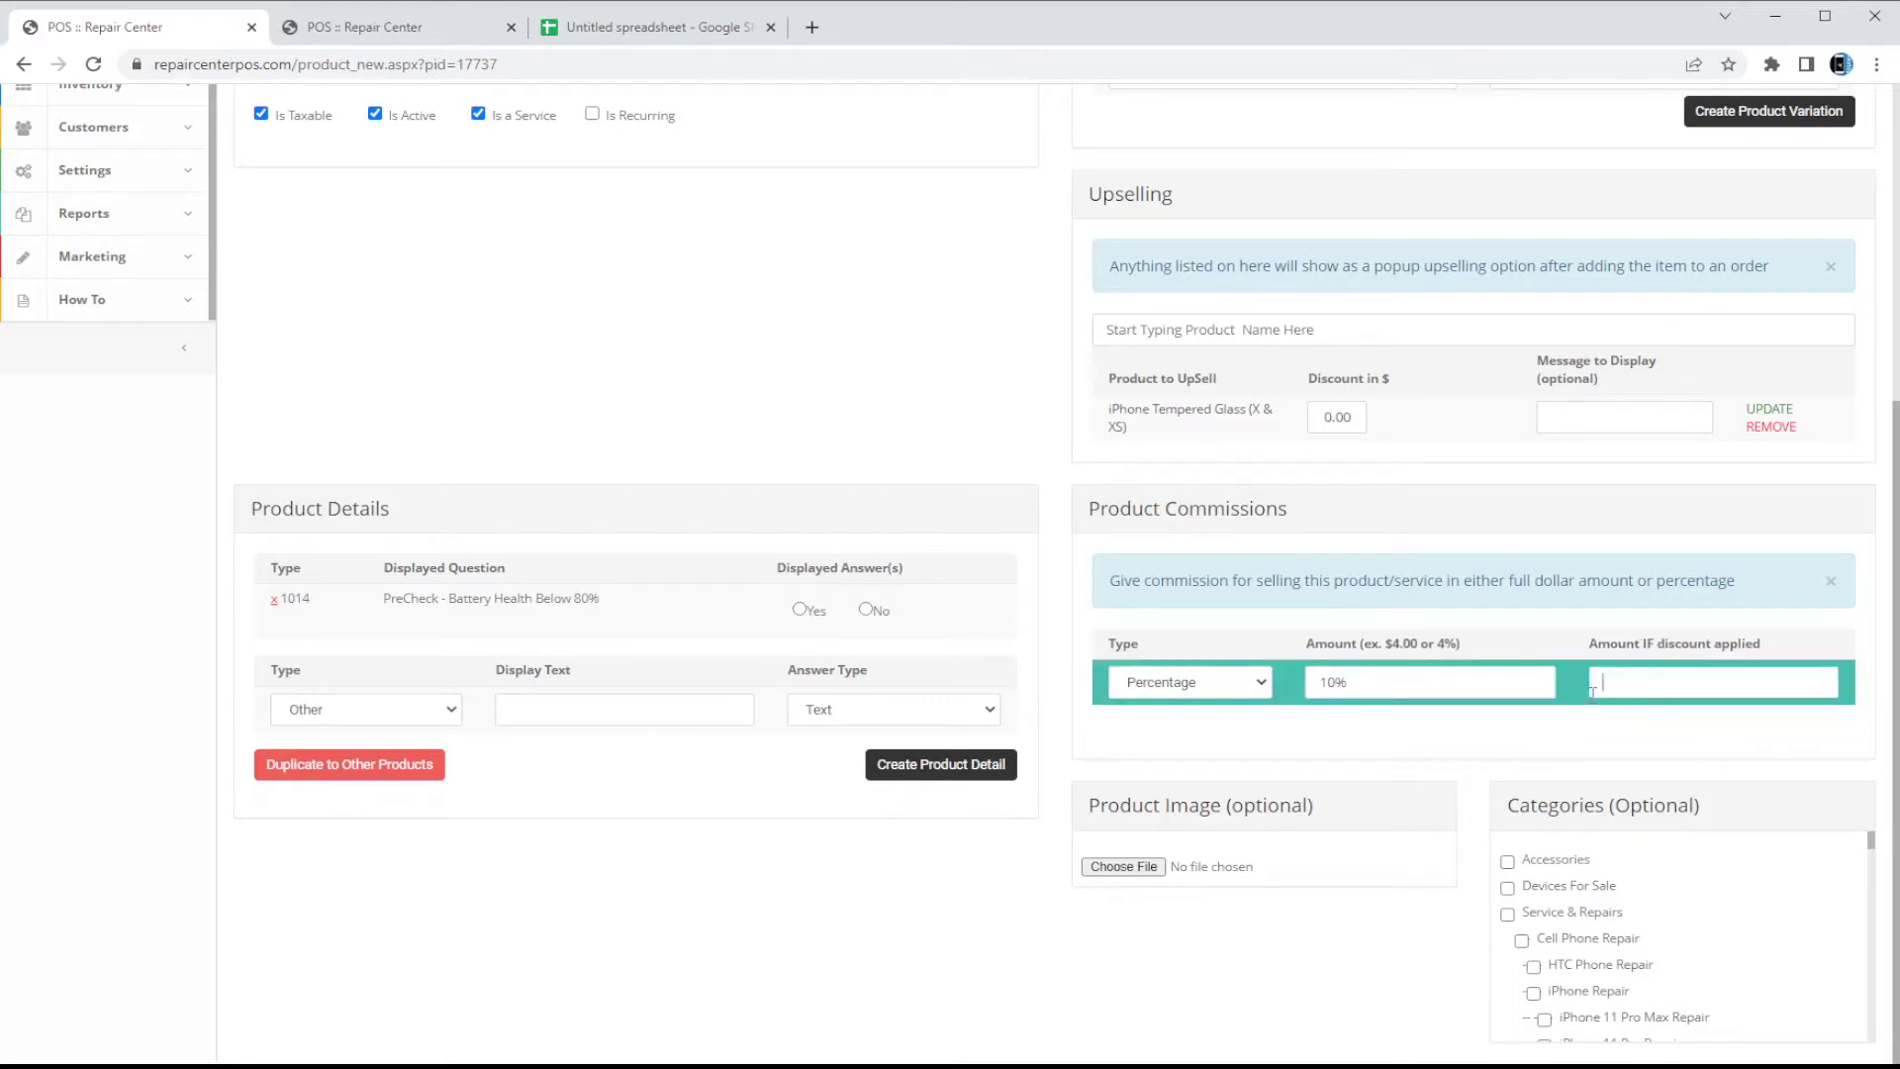
type("10%")
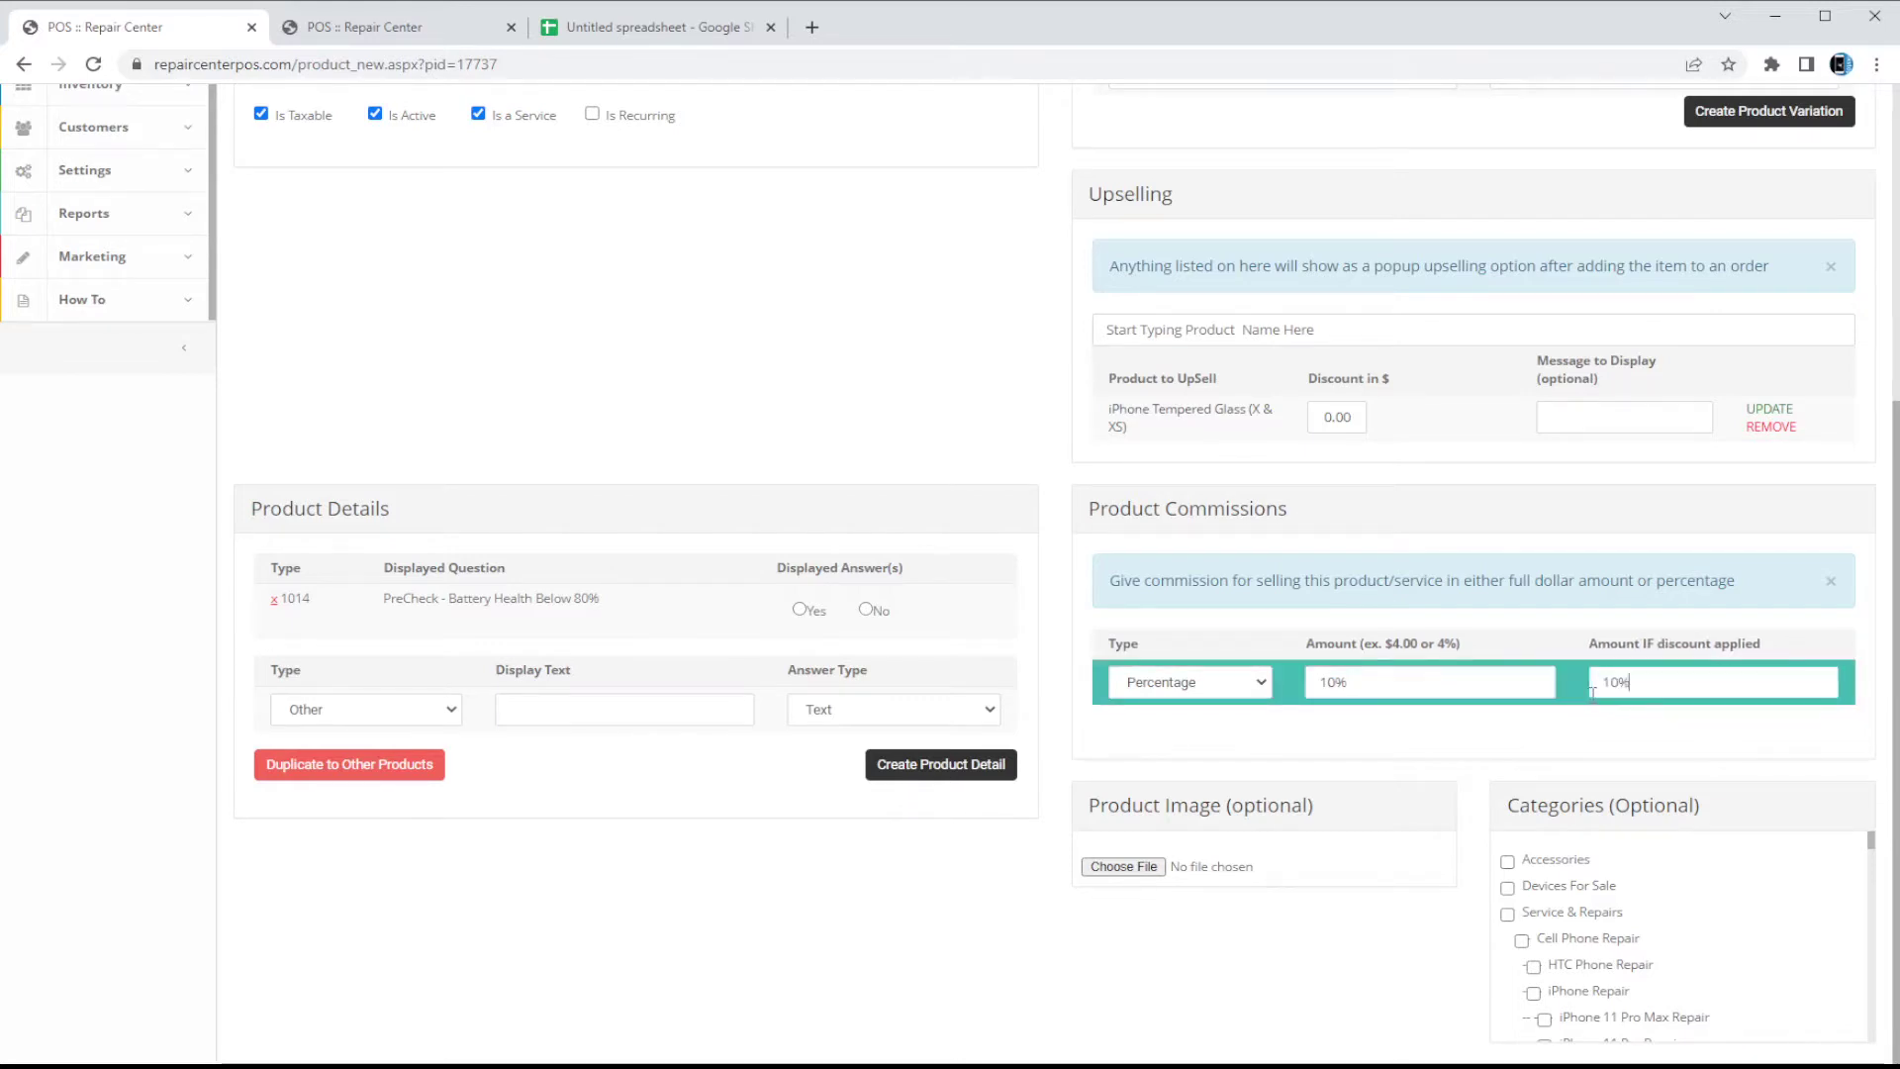
key("BackSpace")
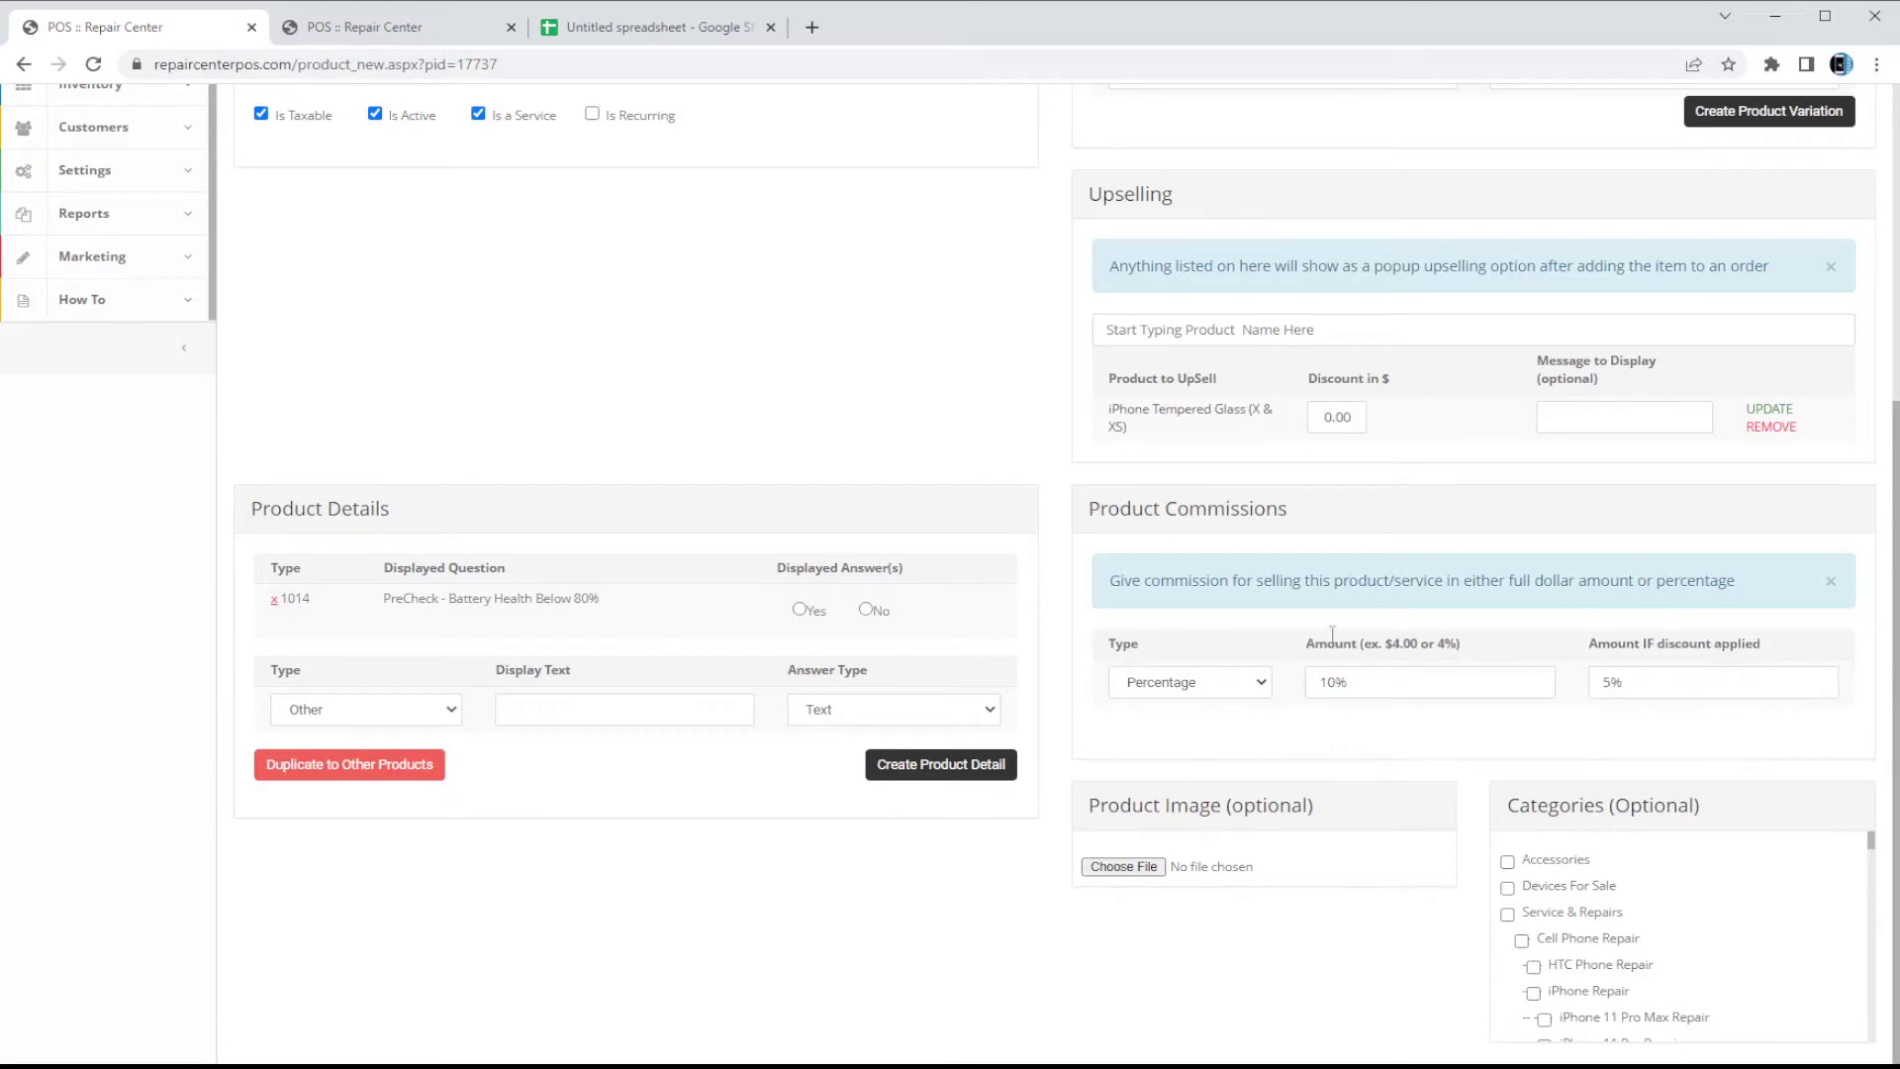
scroll(581, 594, "up", 2)
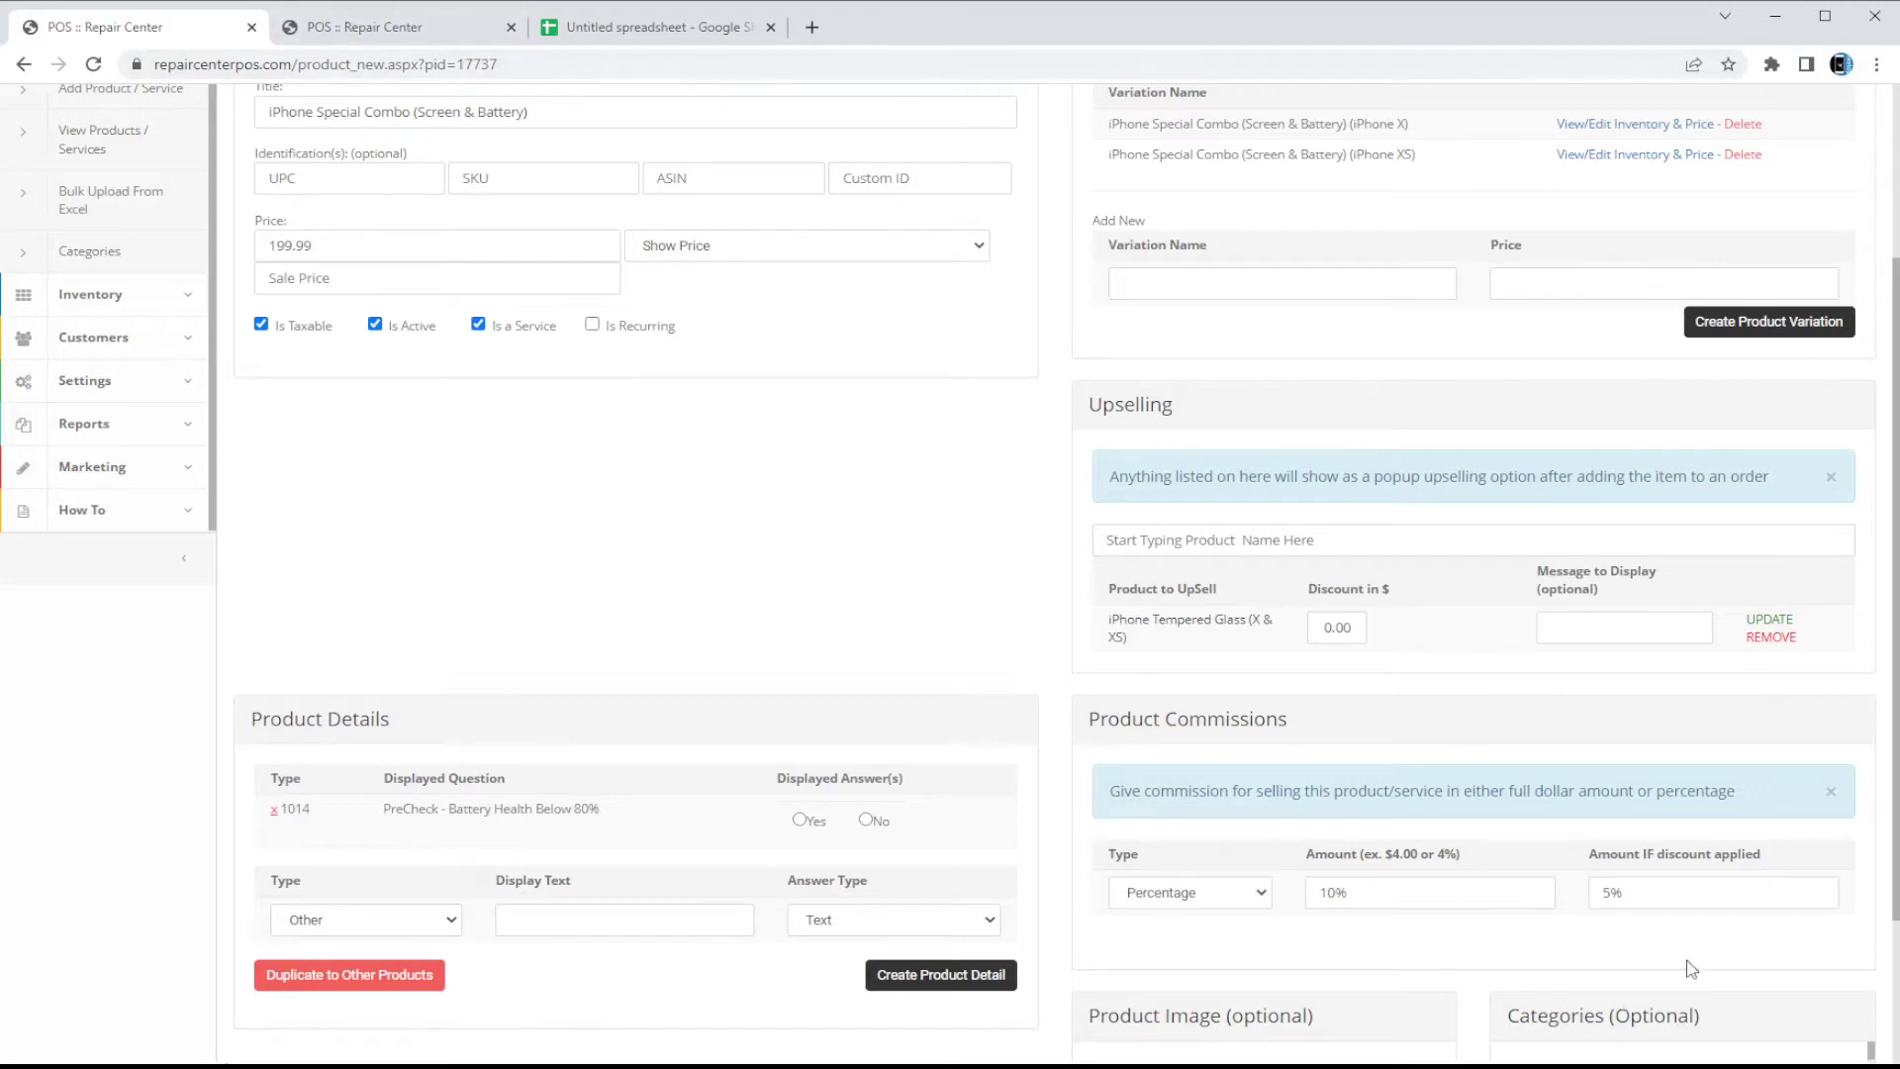
Compare the discounted iPhone X combo line and totals in the order with the commission amounts on the product page.
left_click(428, 30)
scroll(1336, 806, "down", 3)
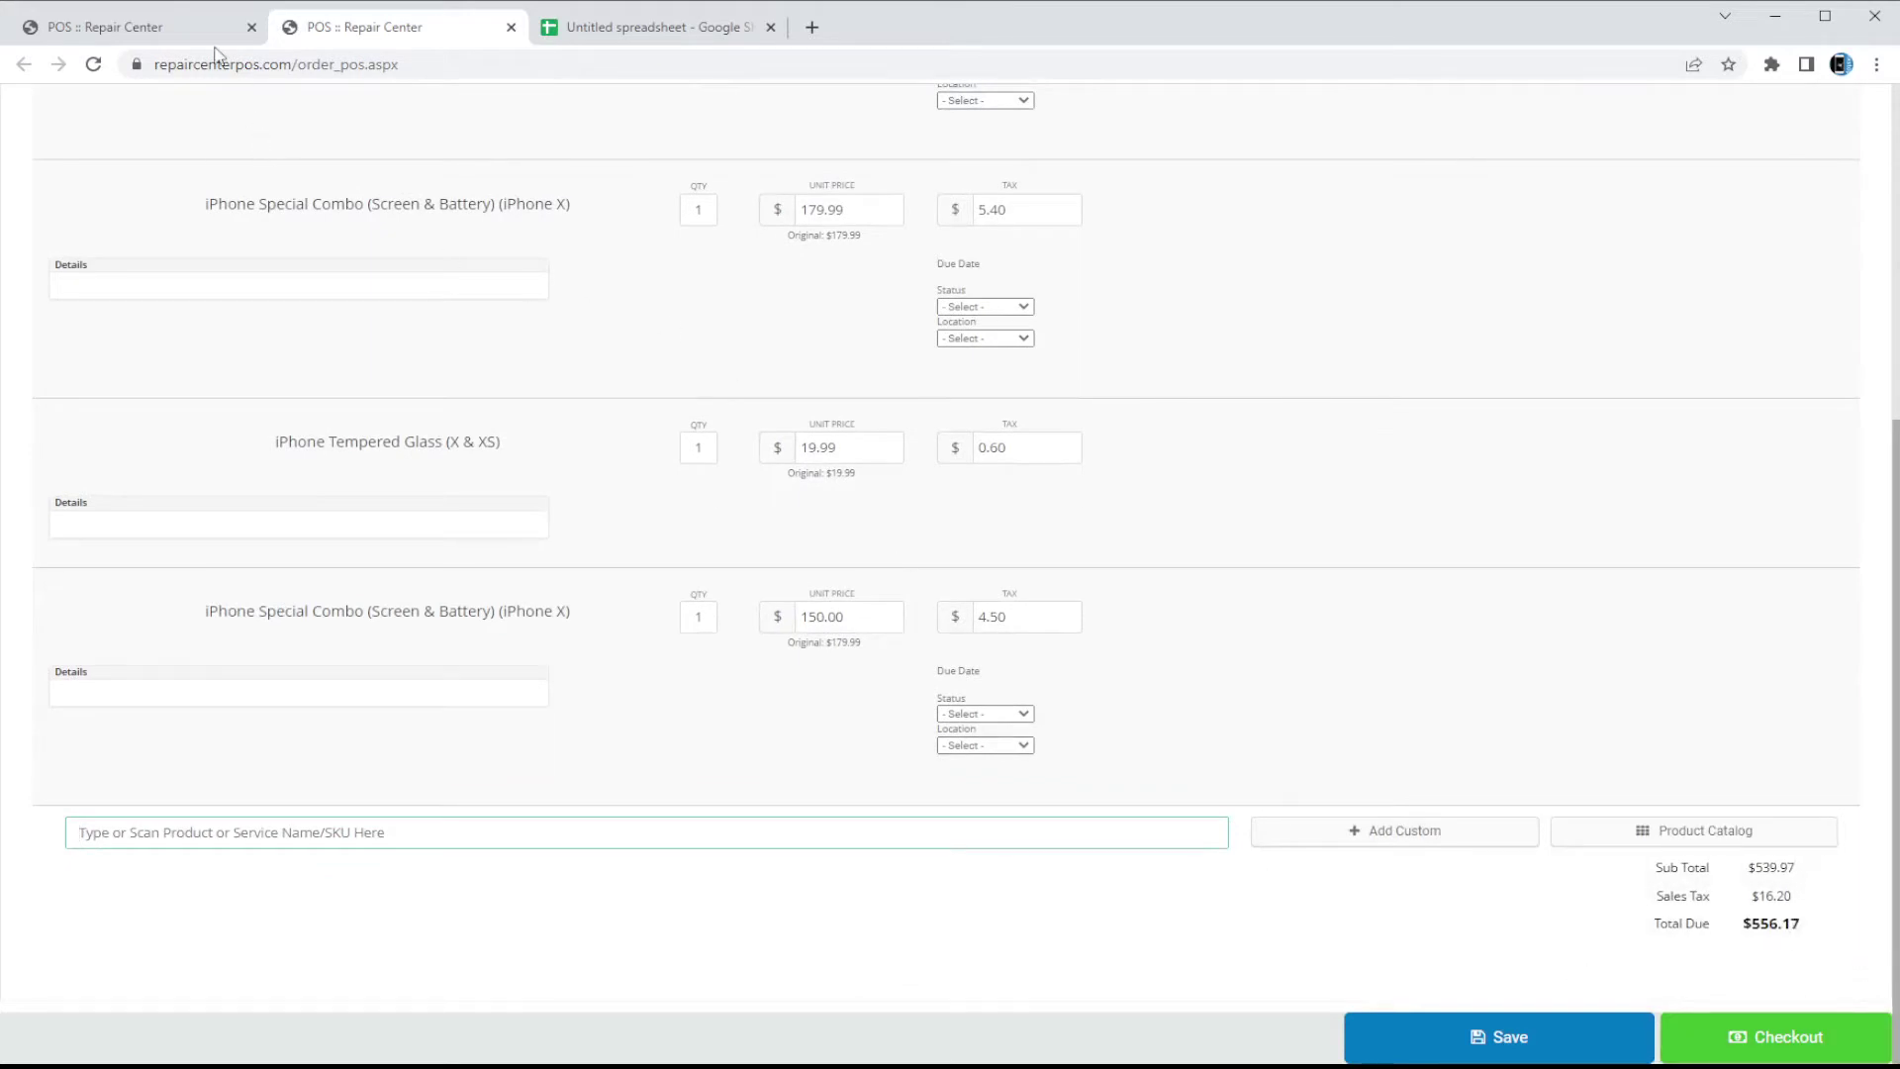
left_click(187, 28)
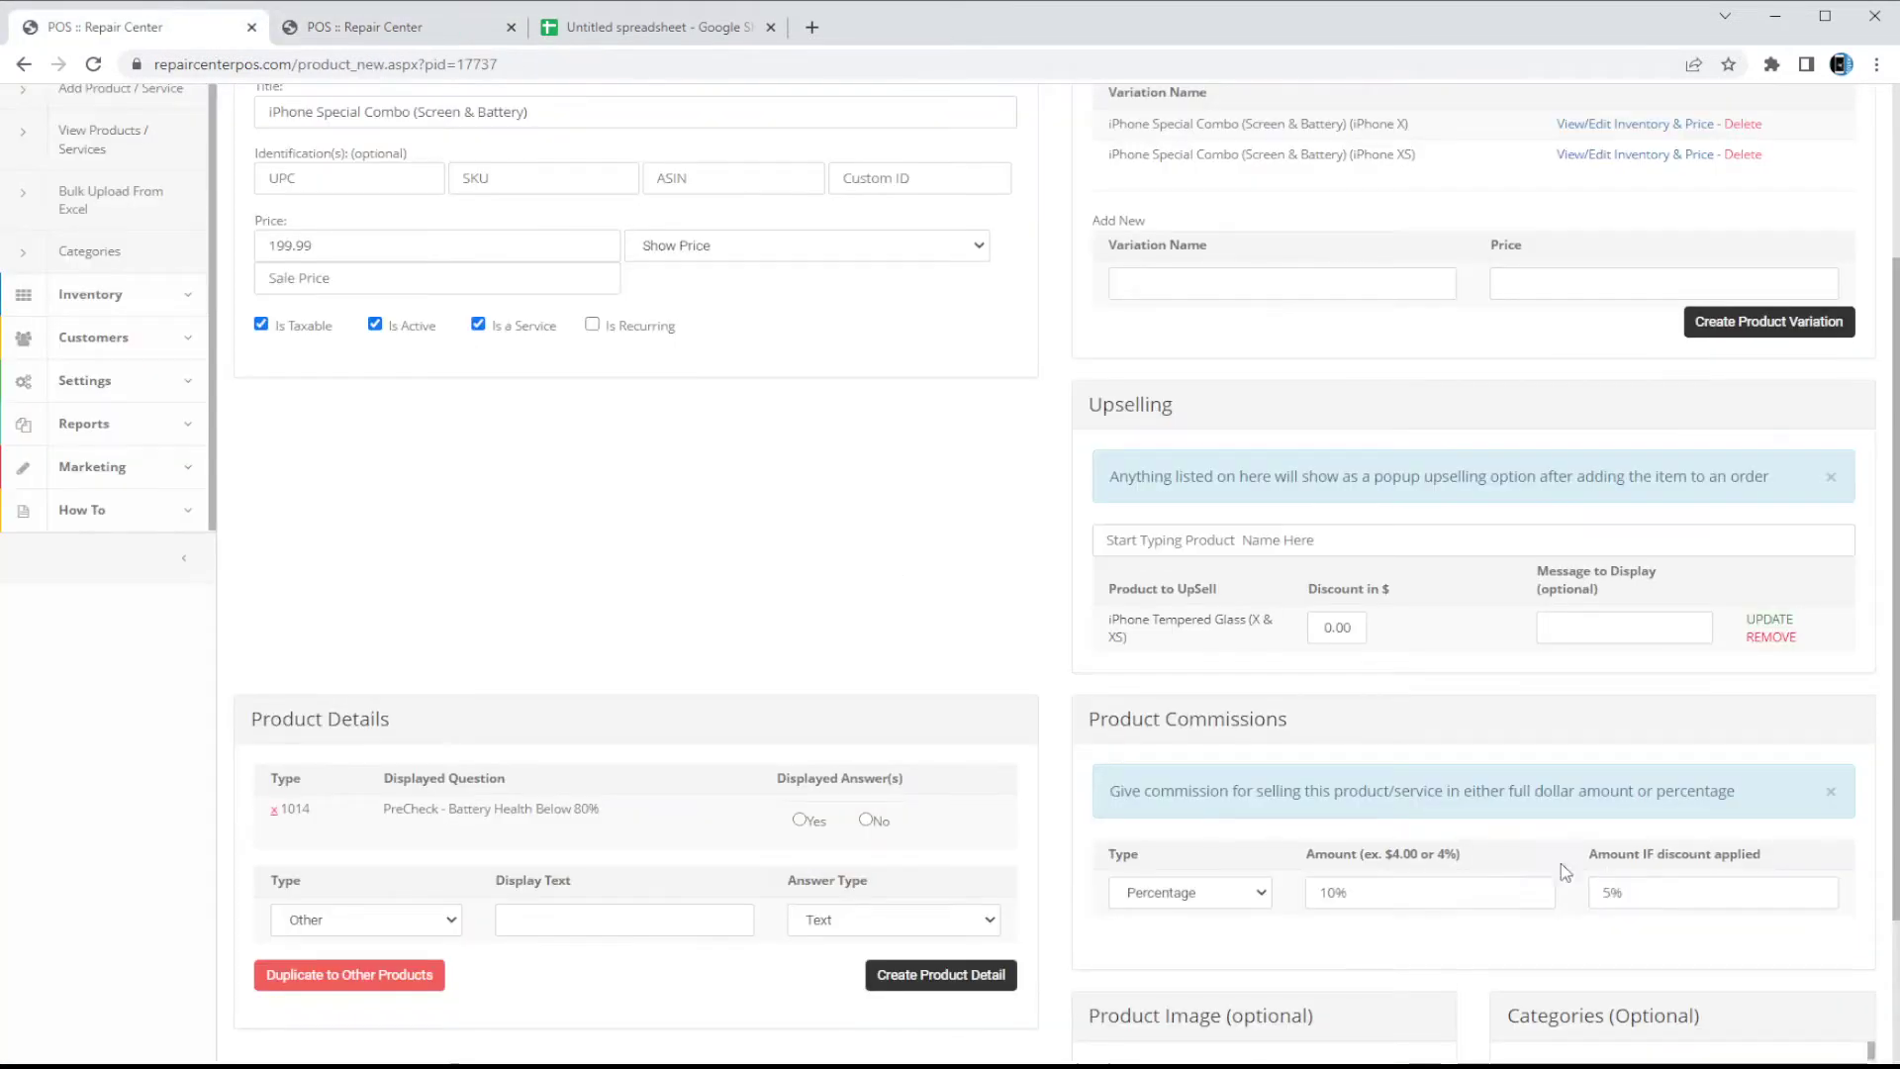
Look through the available reports for the Employee Commissions report.
scroll(633, 628, "up", 3)
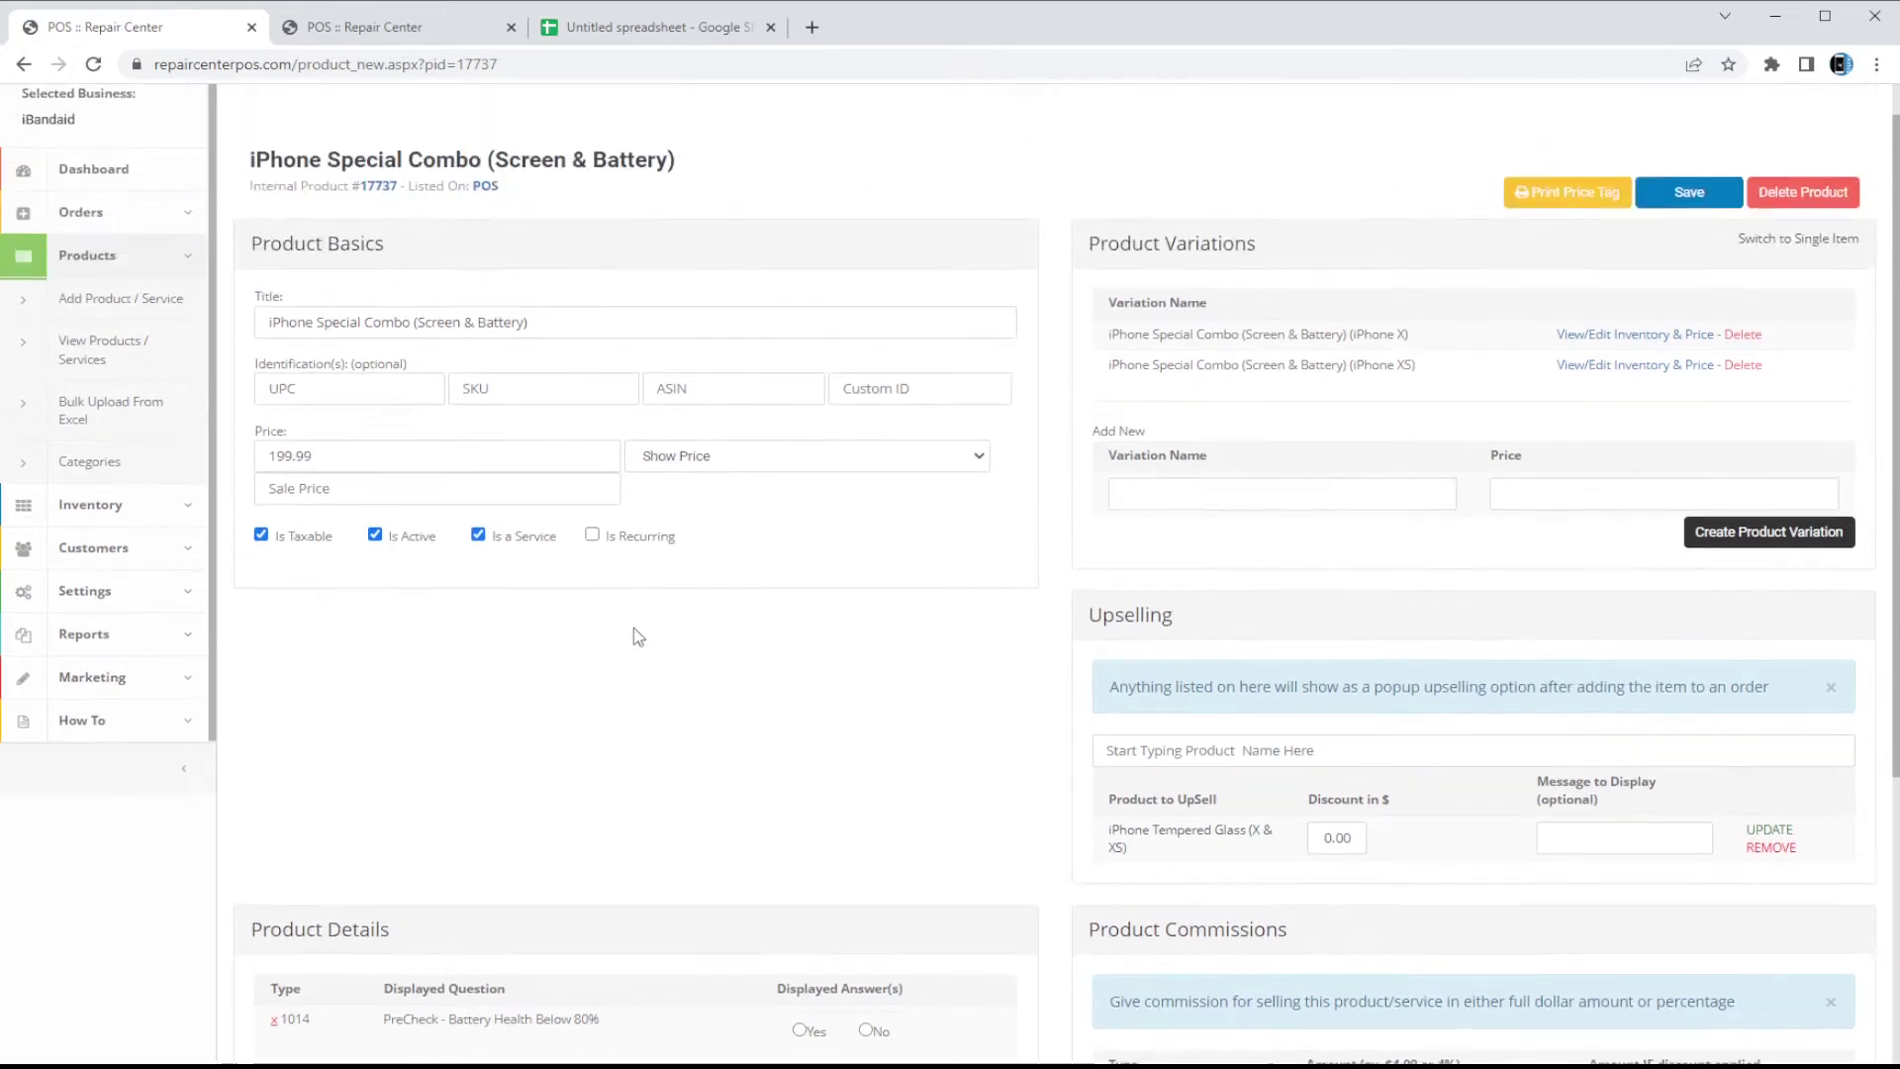
left_click(173, 633)
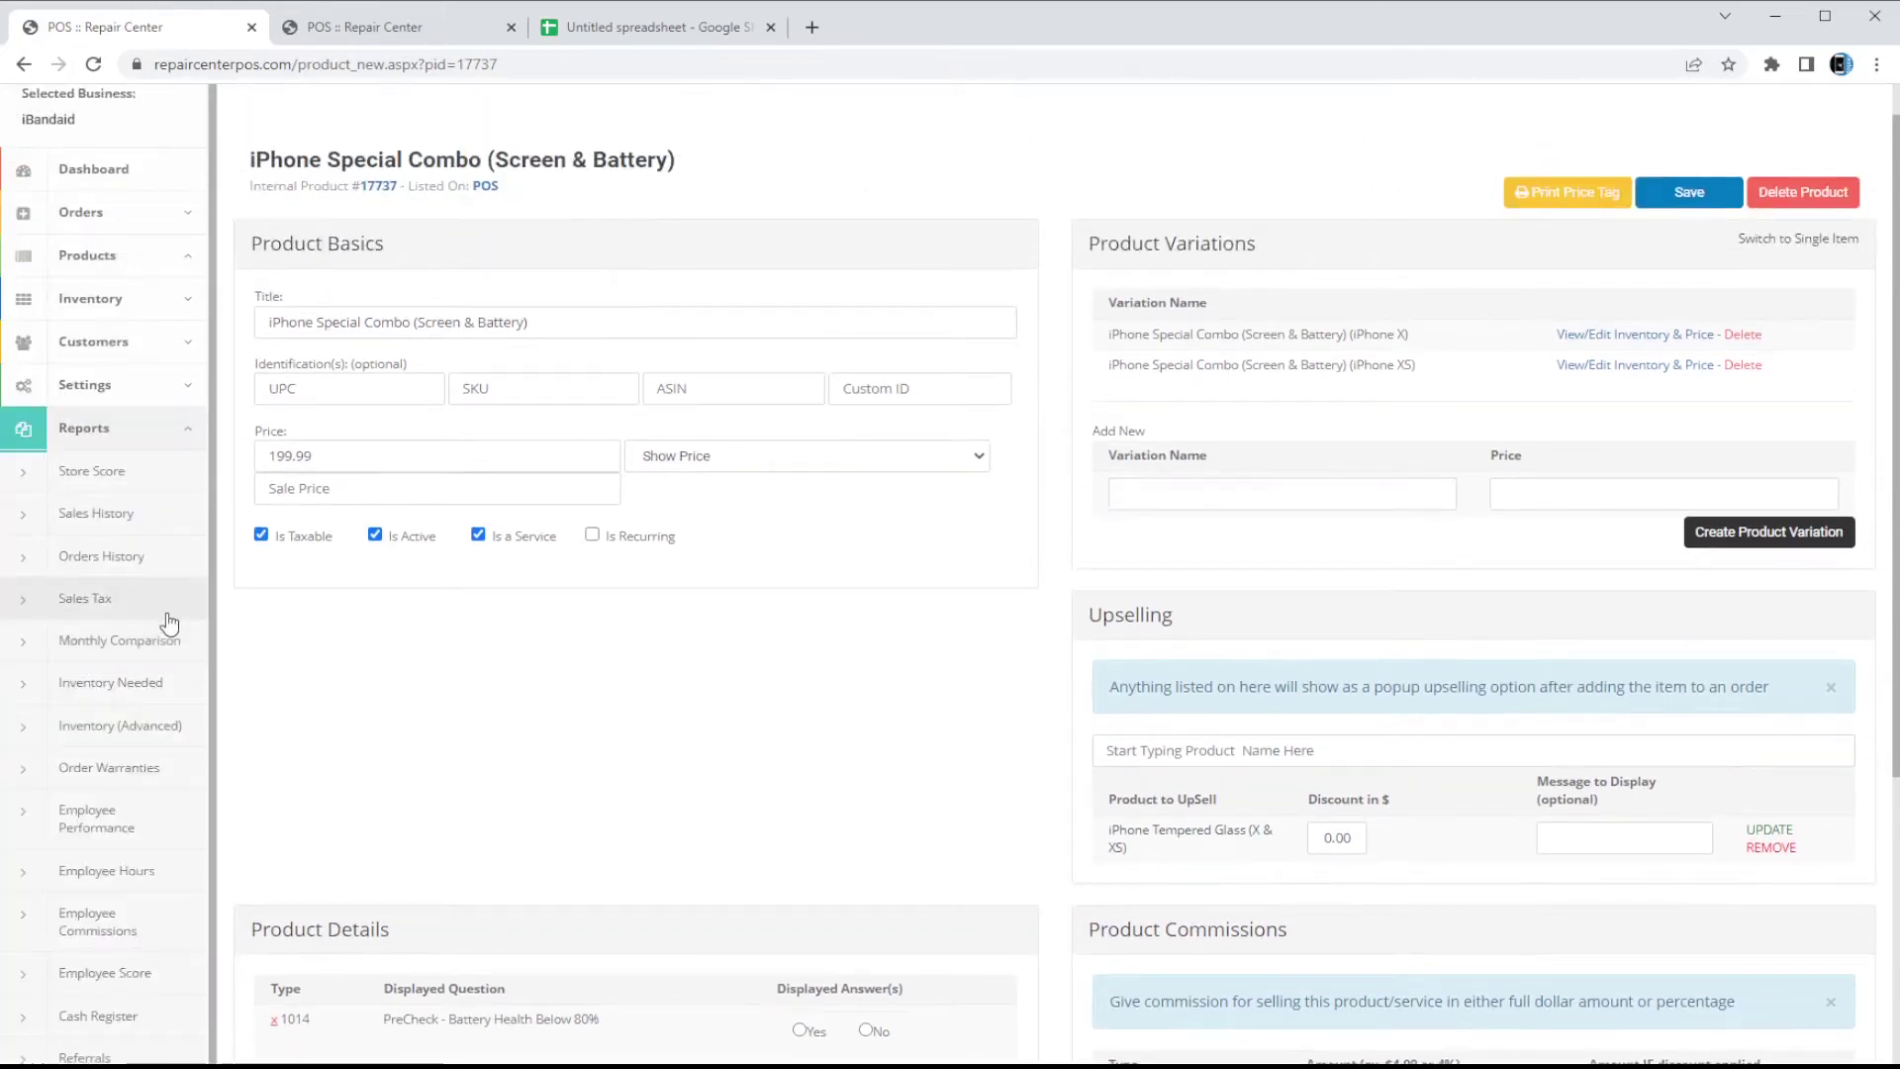
scroll(440, 742, "down", 3)
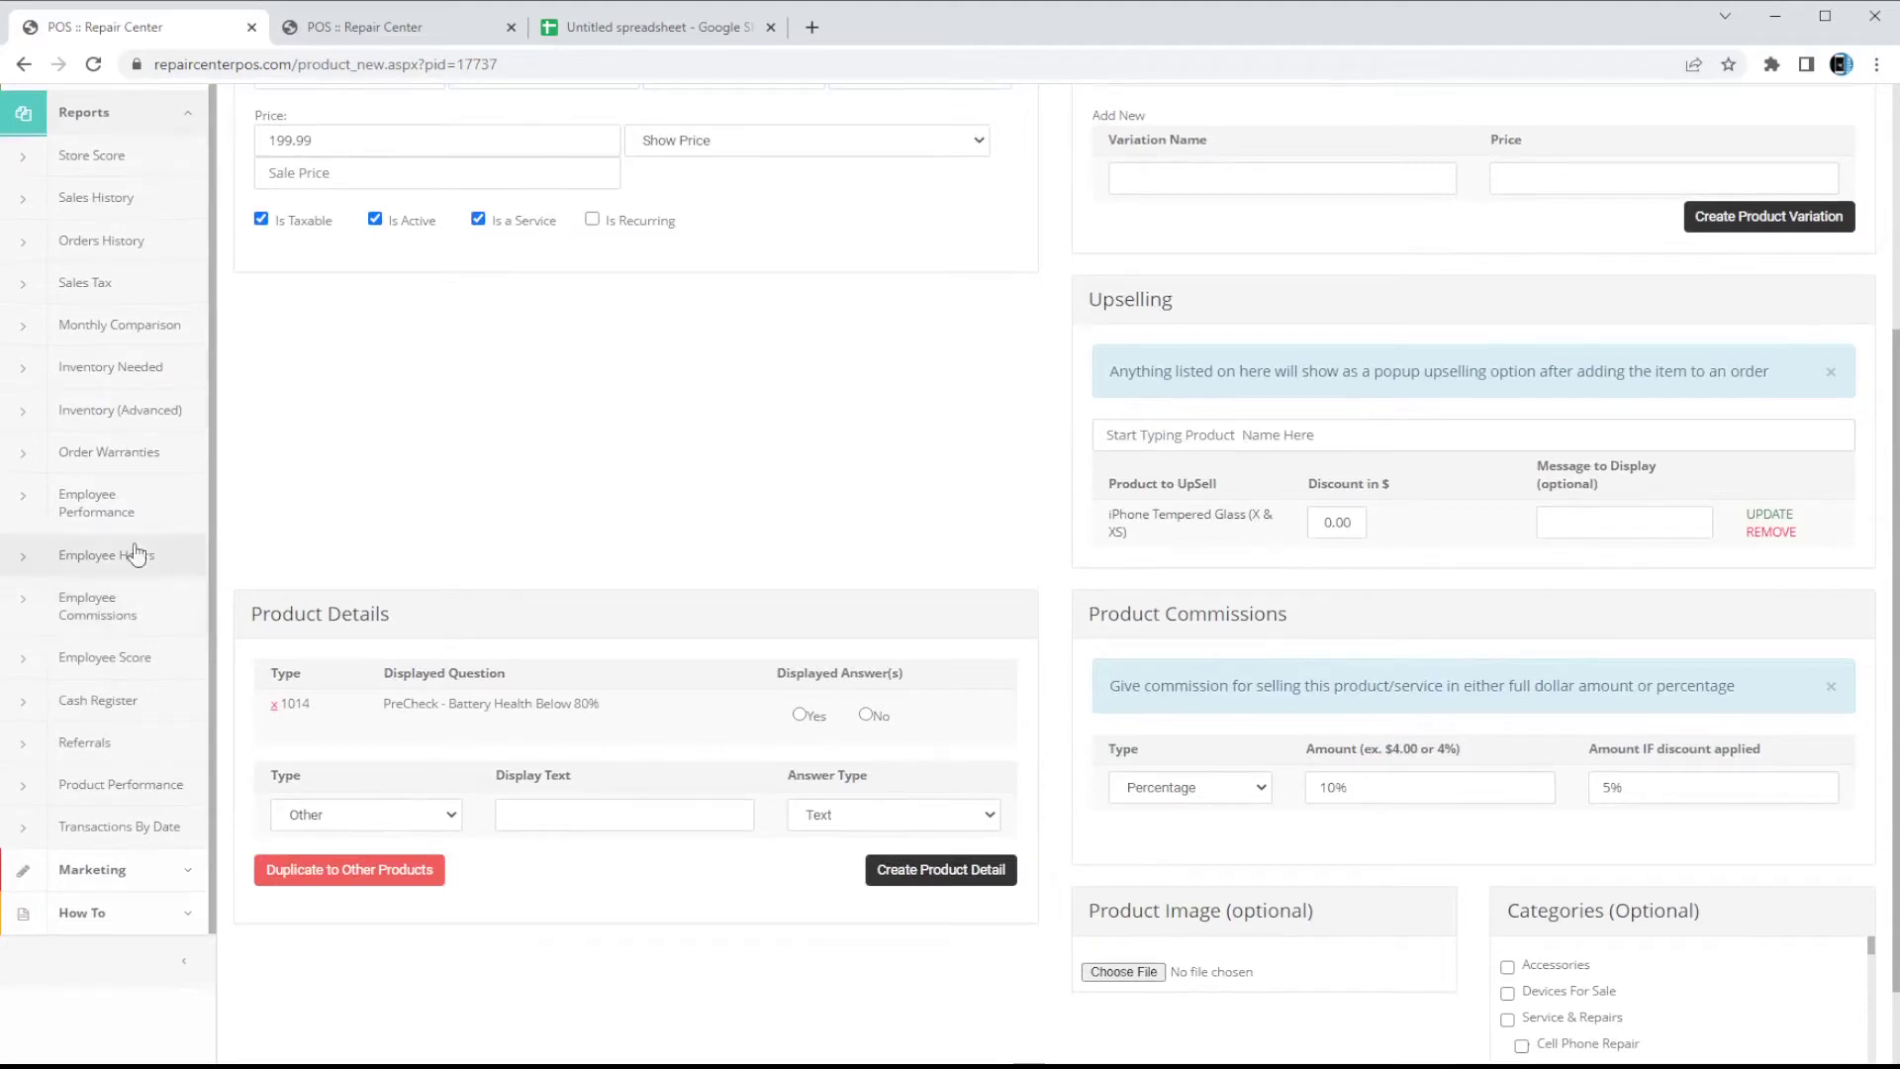
left_click(187, 115)
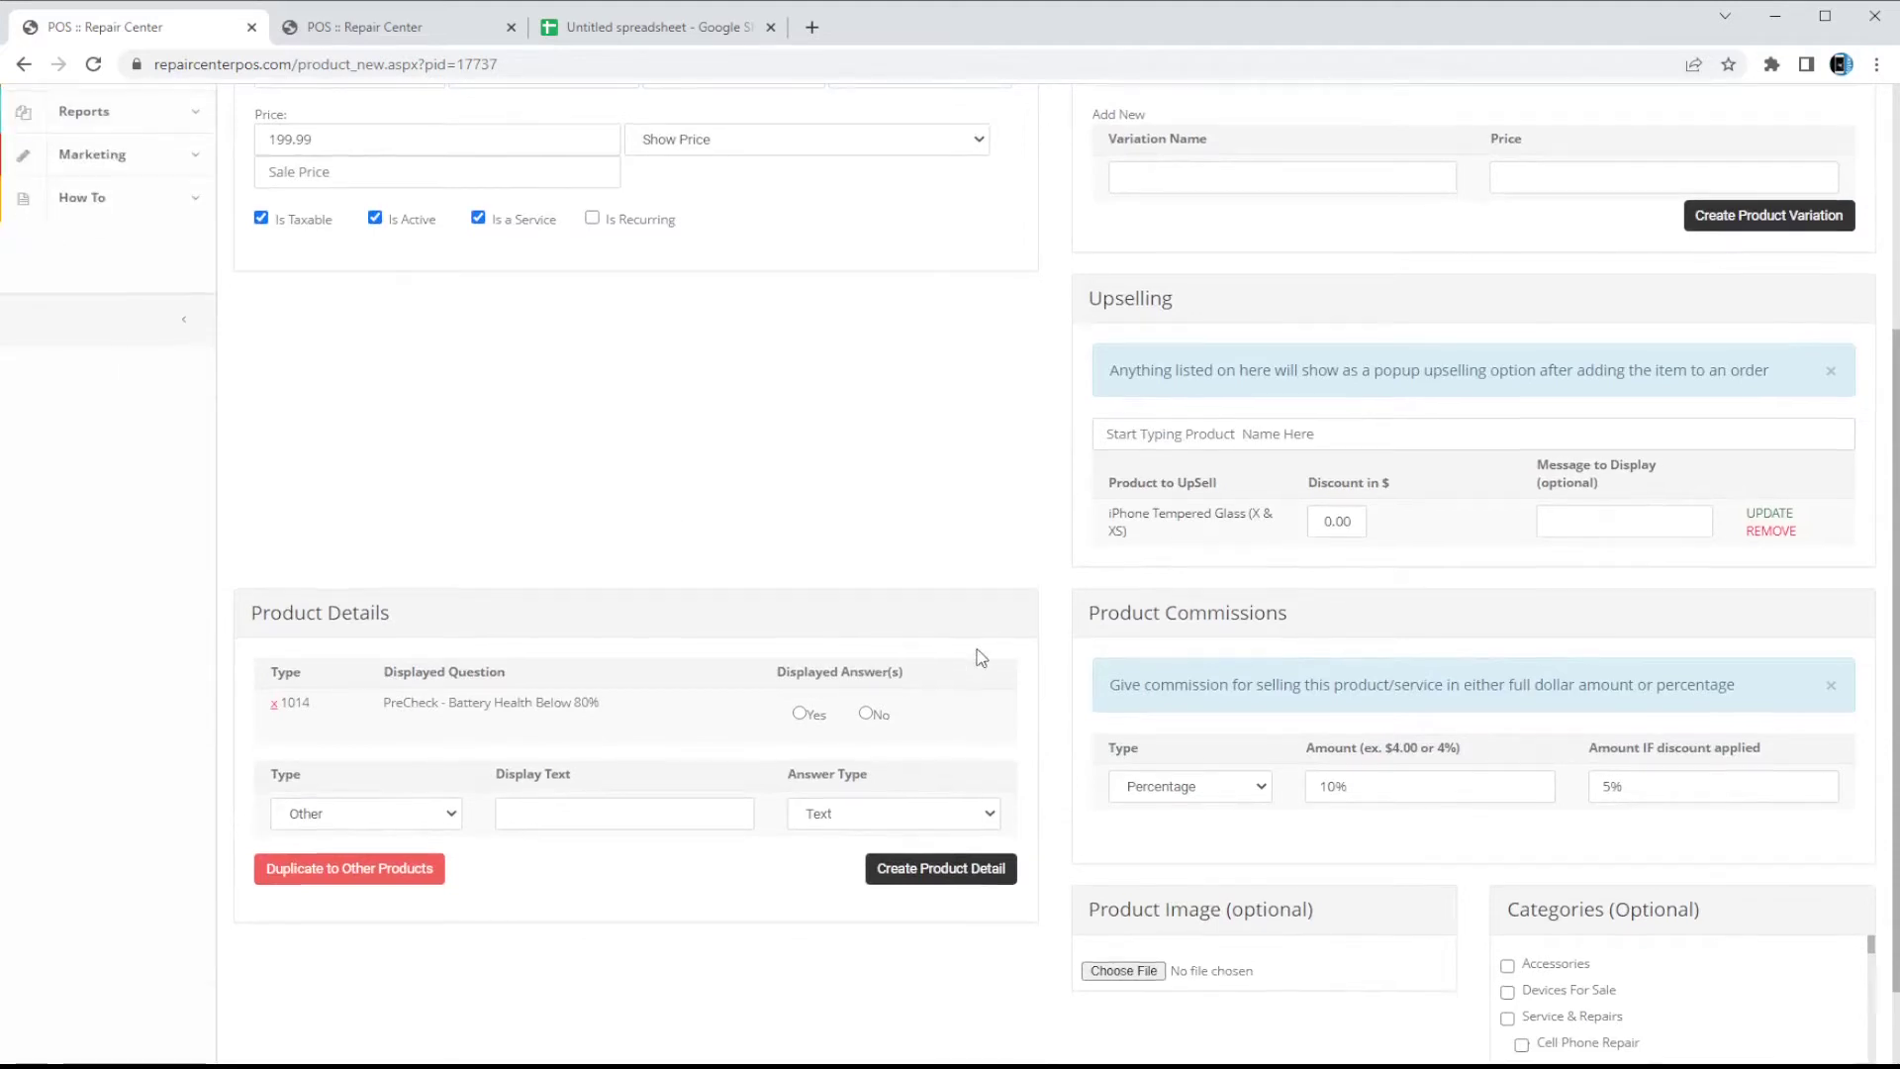
Examine the optional category list on the combo's product page, including the iPhone models under Cell Phone Repair.
scroll(976, 657, "down", 1)
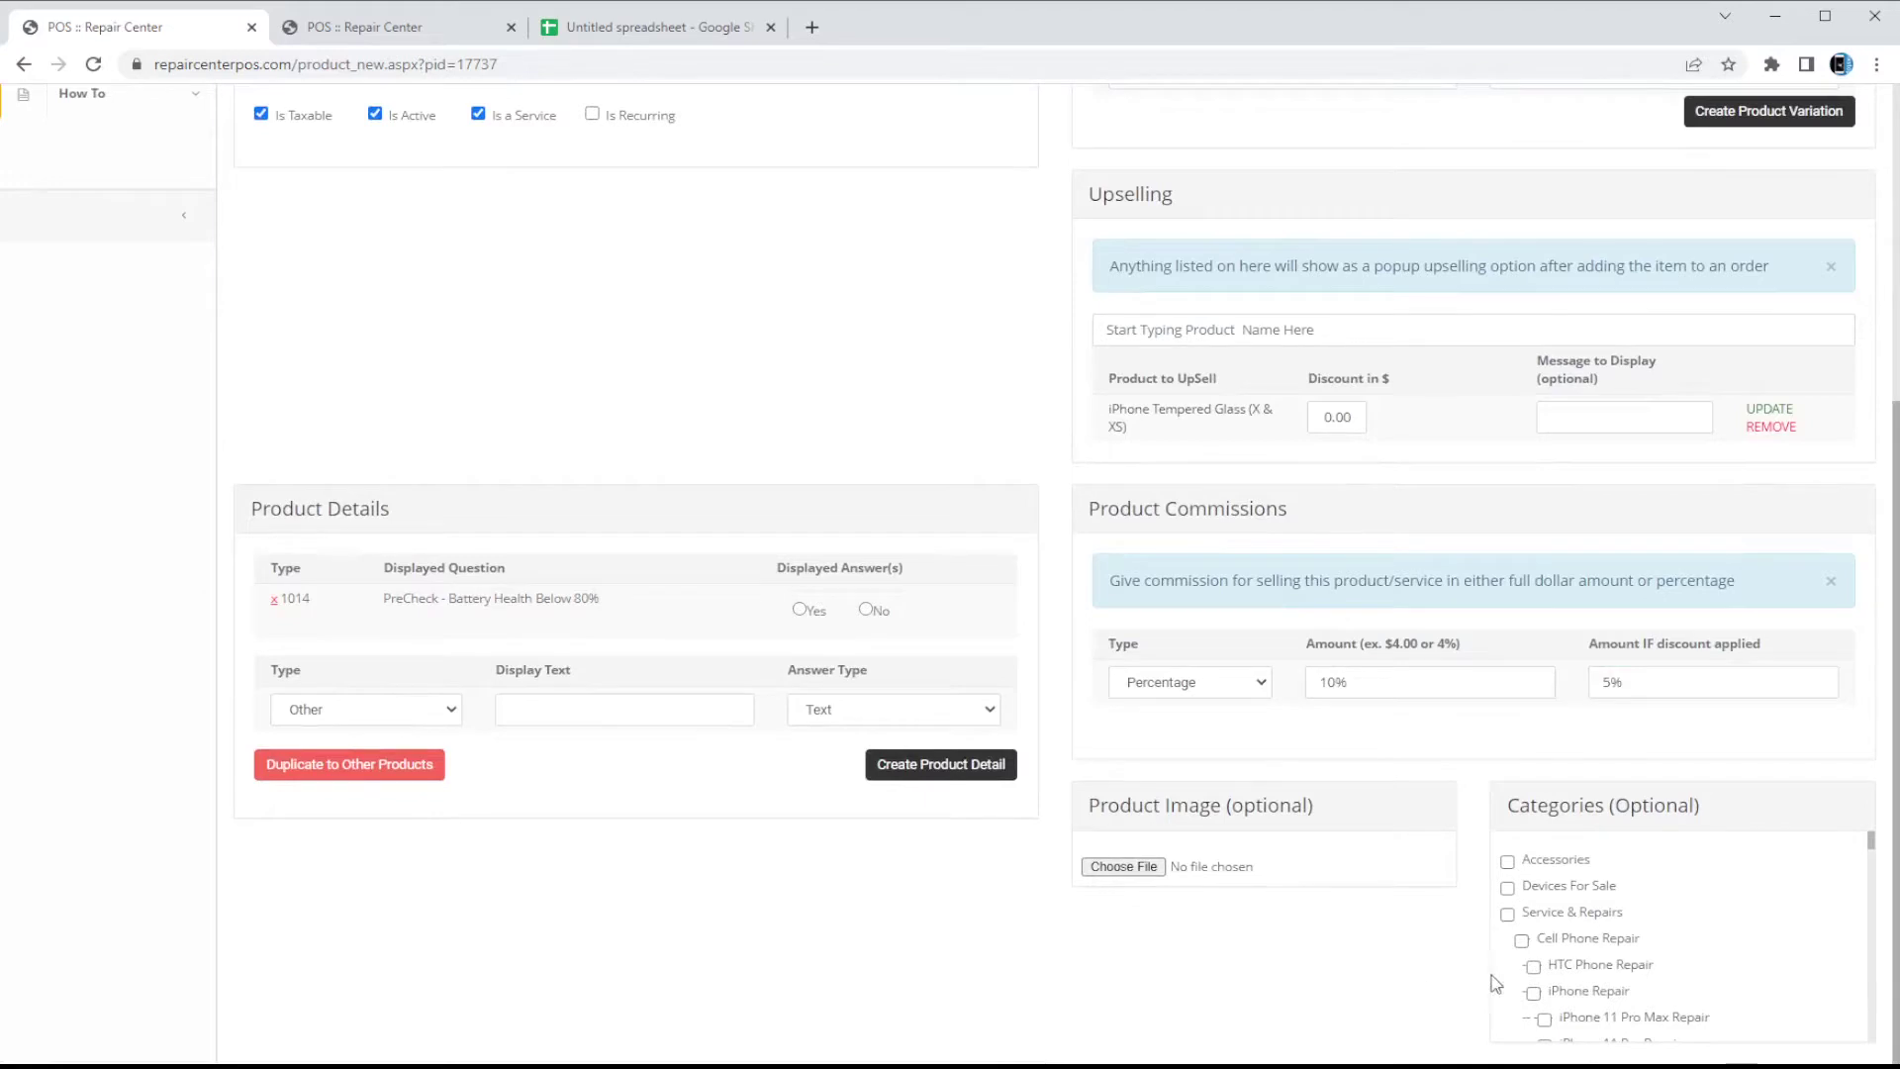
scroll(1684, 966, "down", 3)
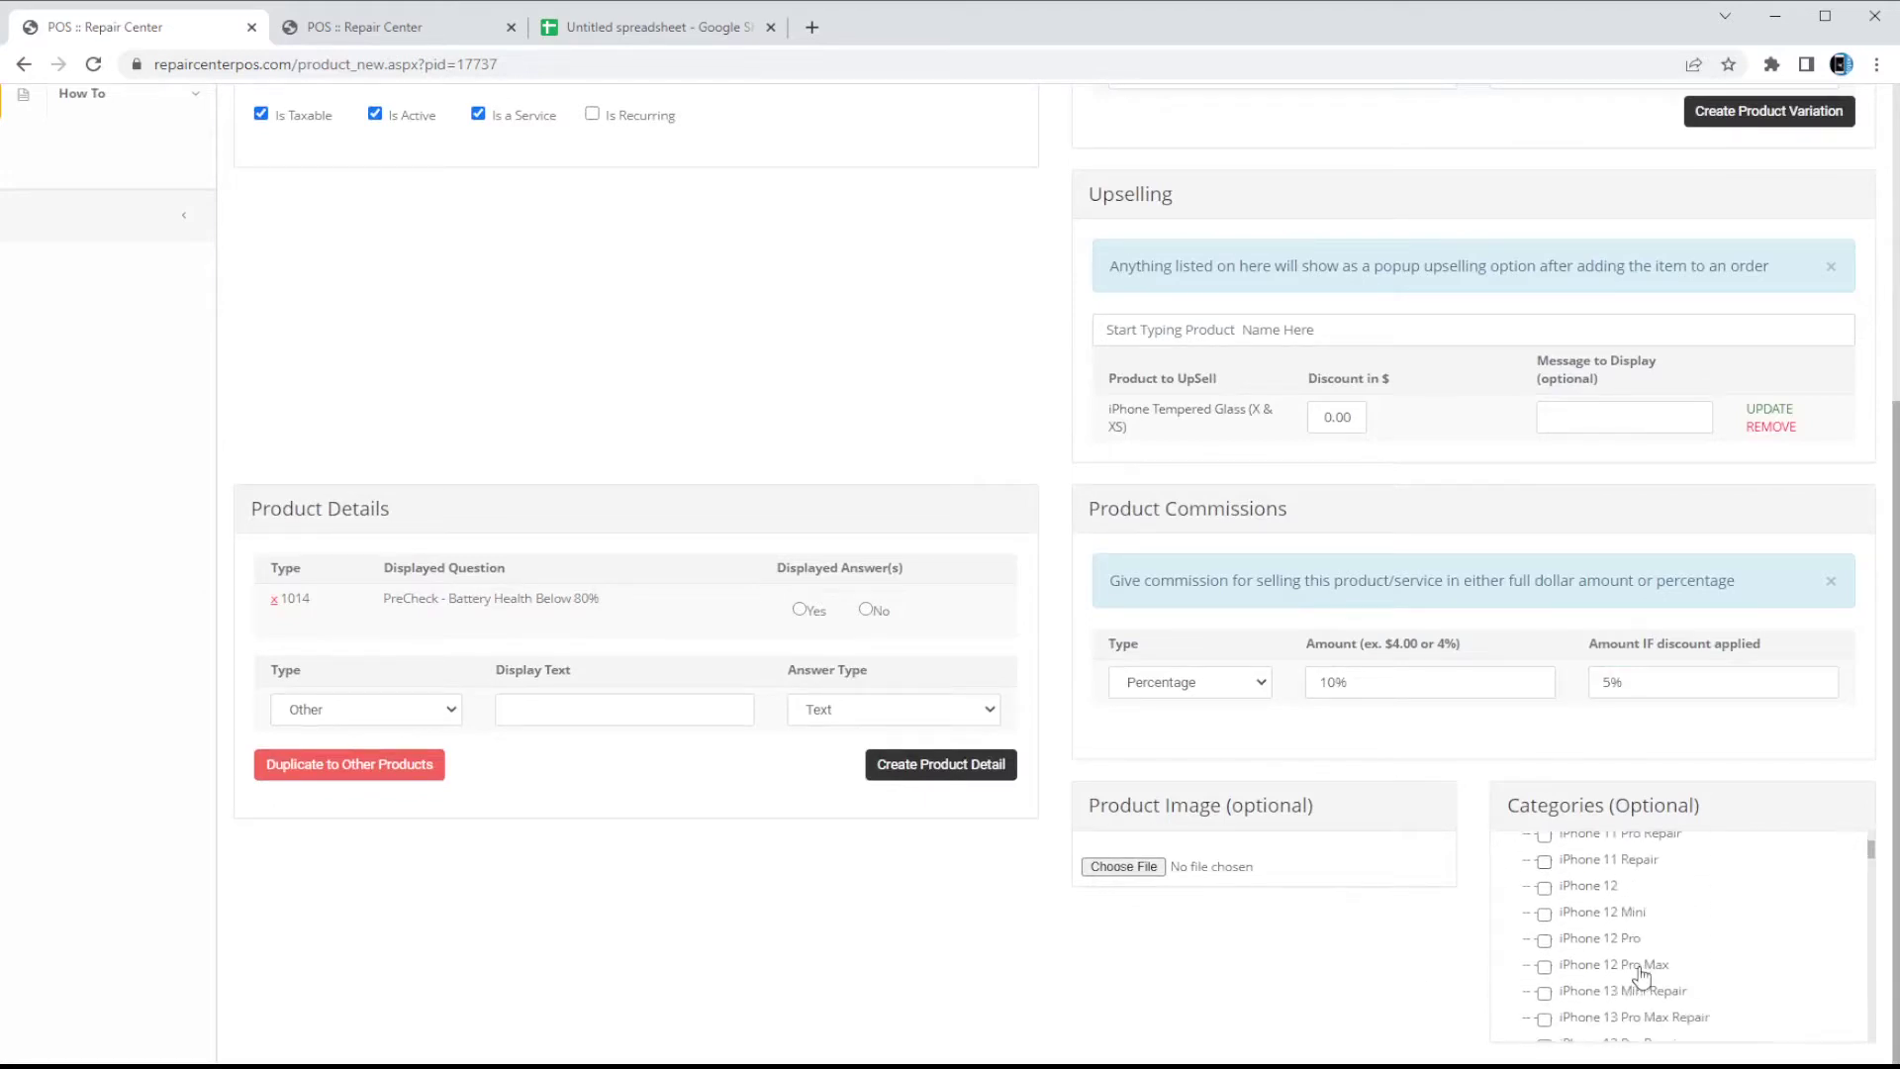
scroll(1640, 975, "up", 3)
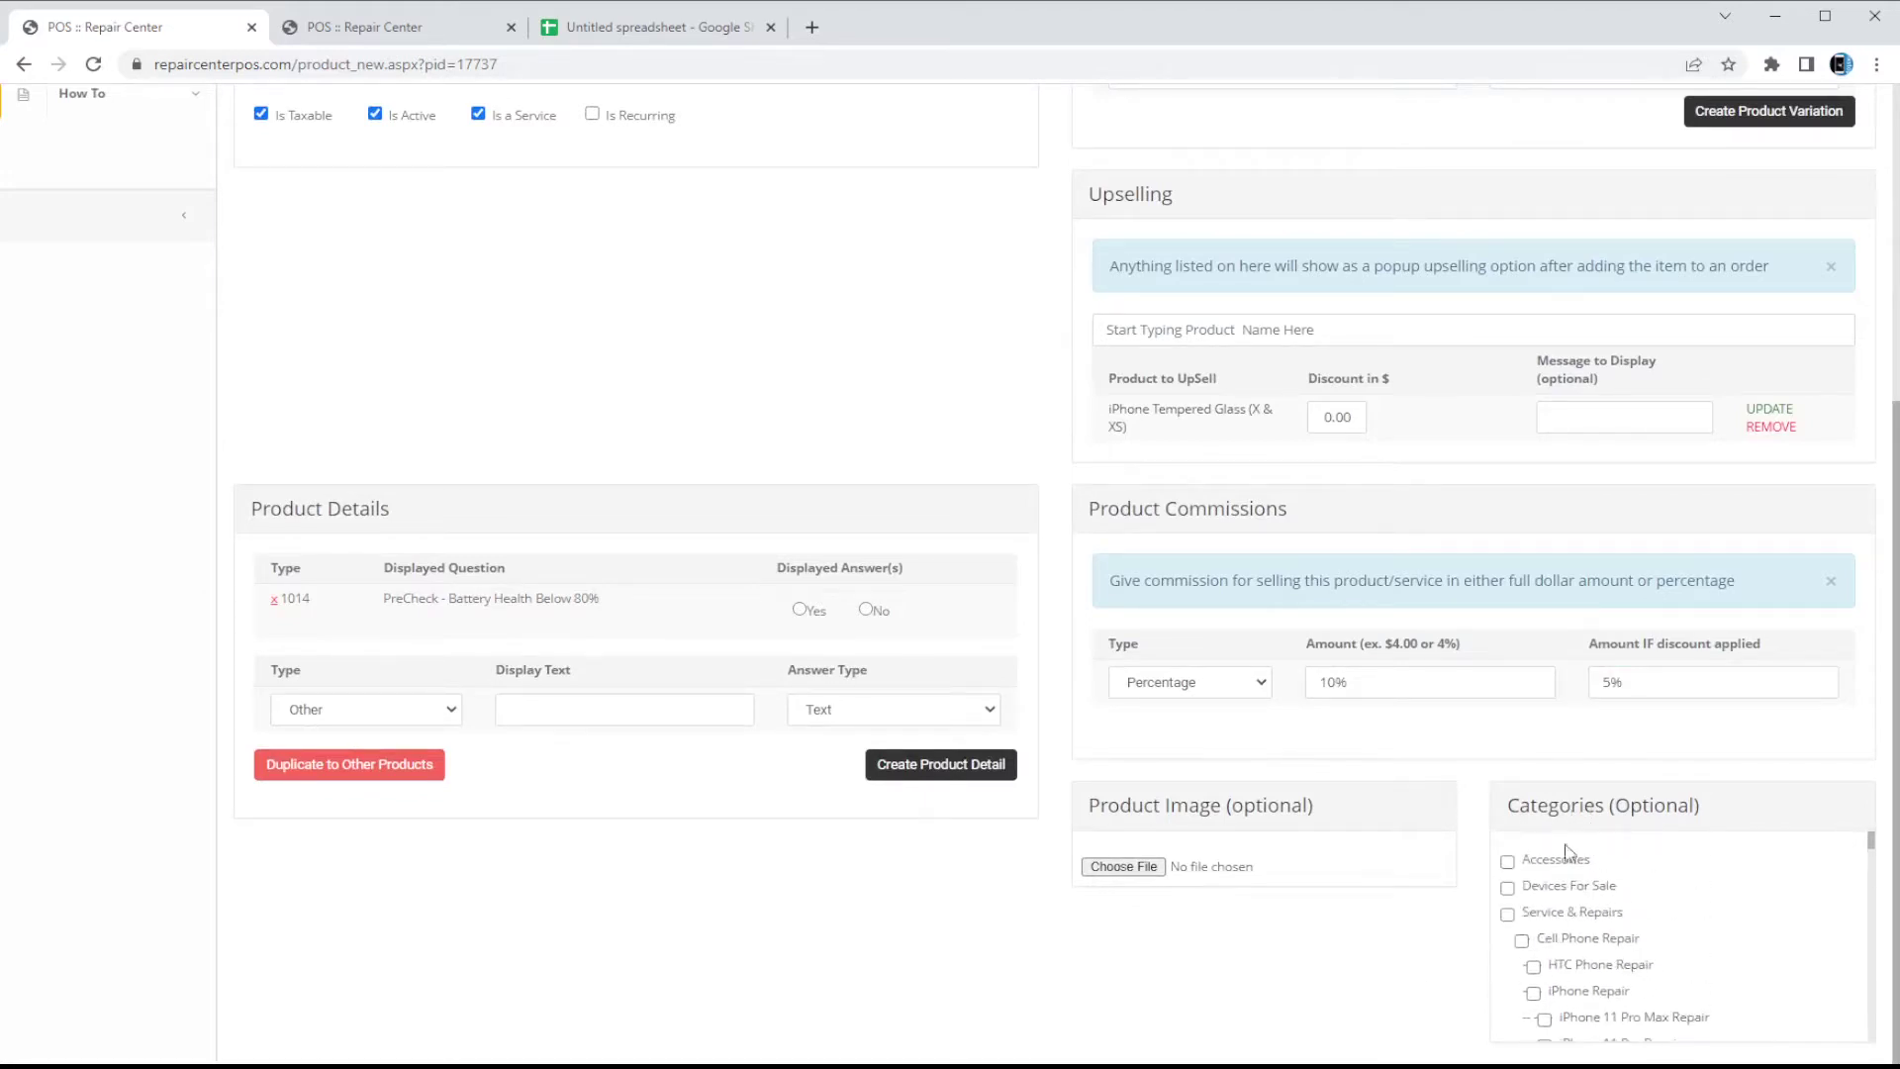
scroll(1584, 942, "down", 5)
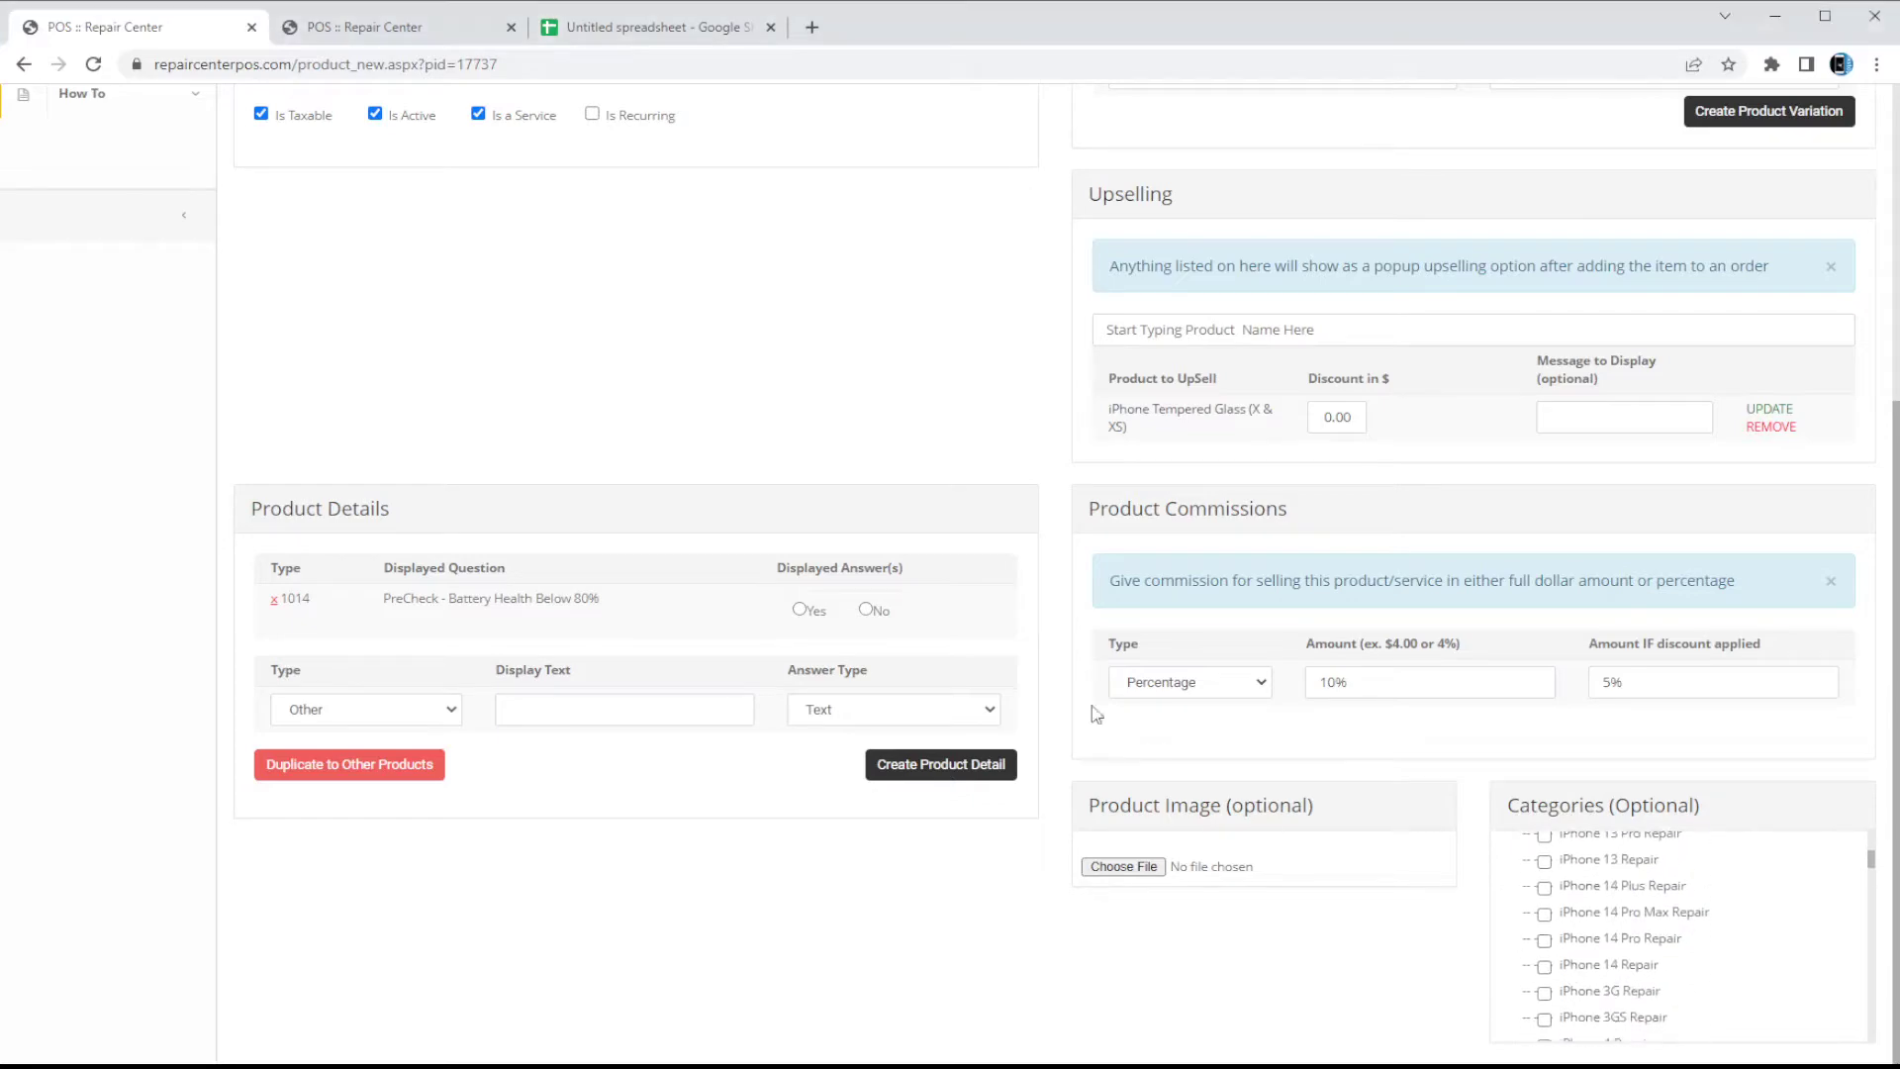
scroll(679, 429, "up", 5)
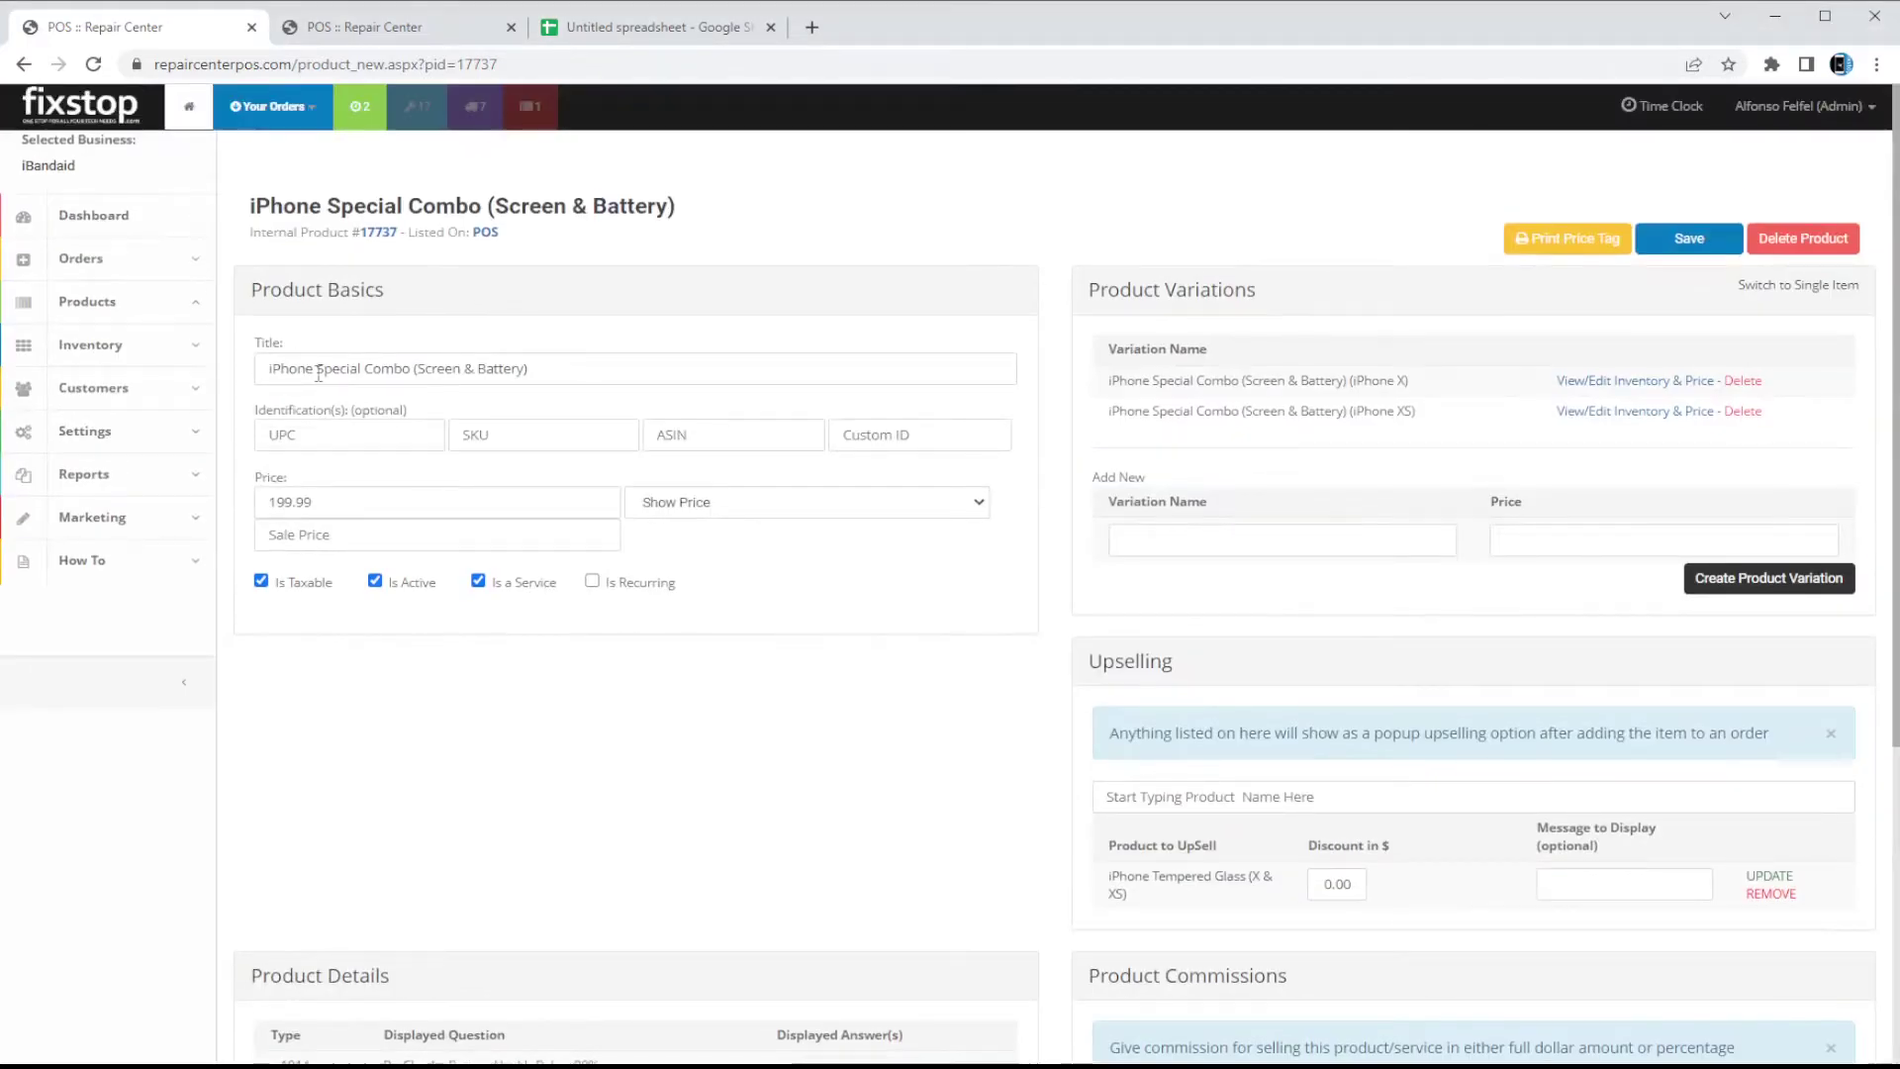
scroll(379, 418, "down", 5)
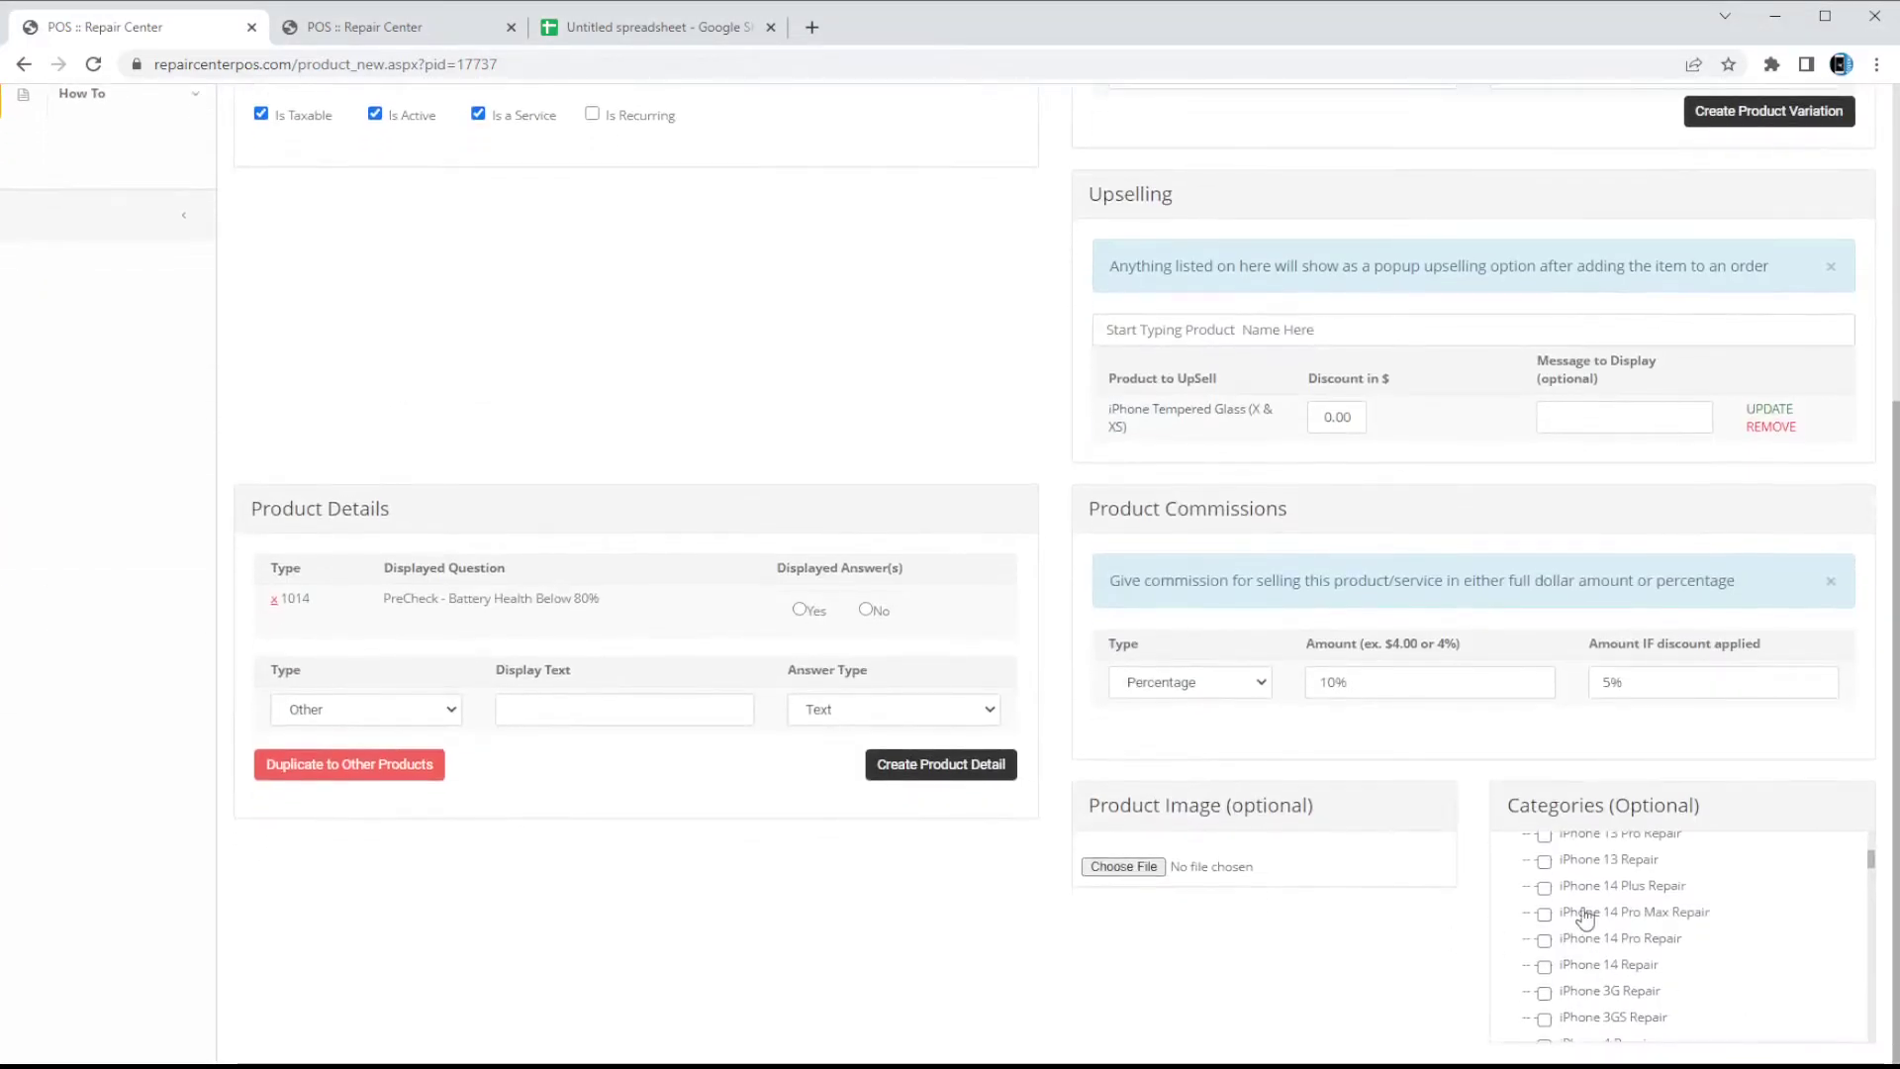
scroll(1574, 935, "up", 5)
scroll(1553, 953, "down", 4)
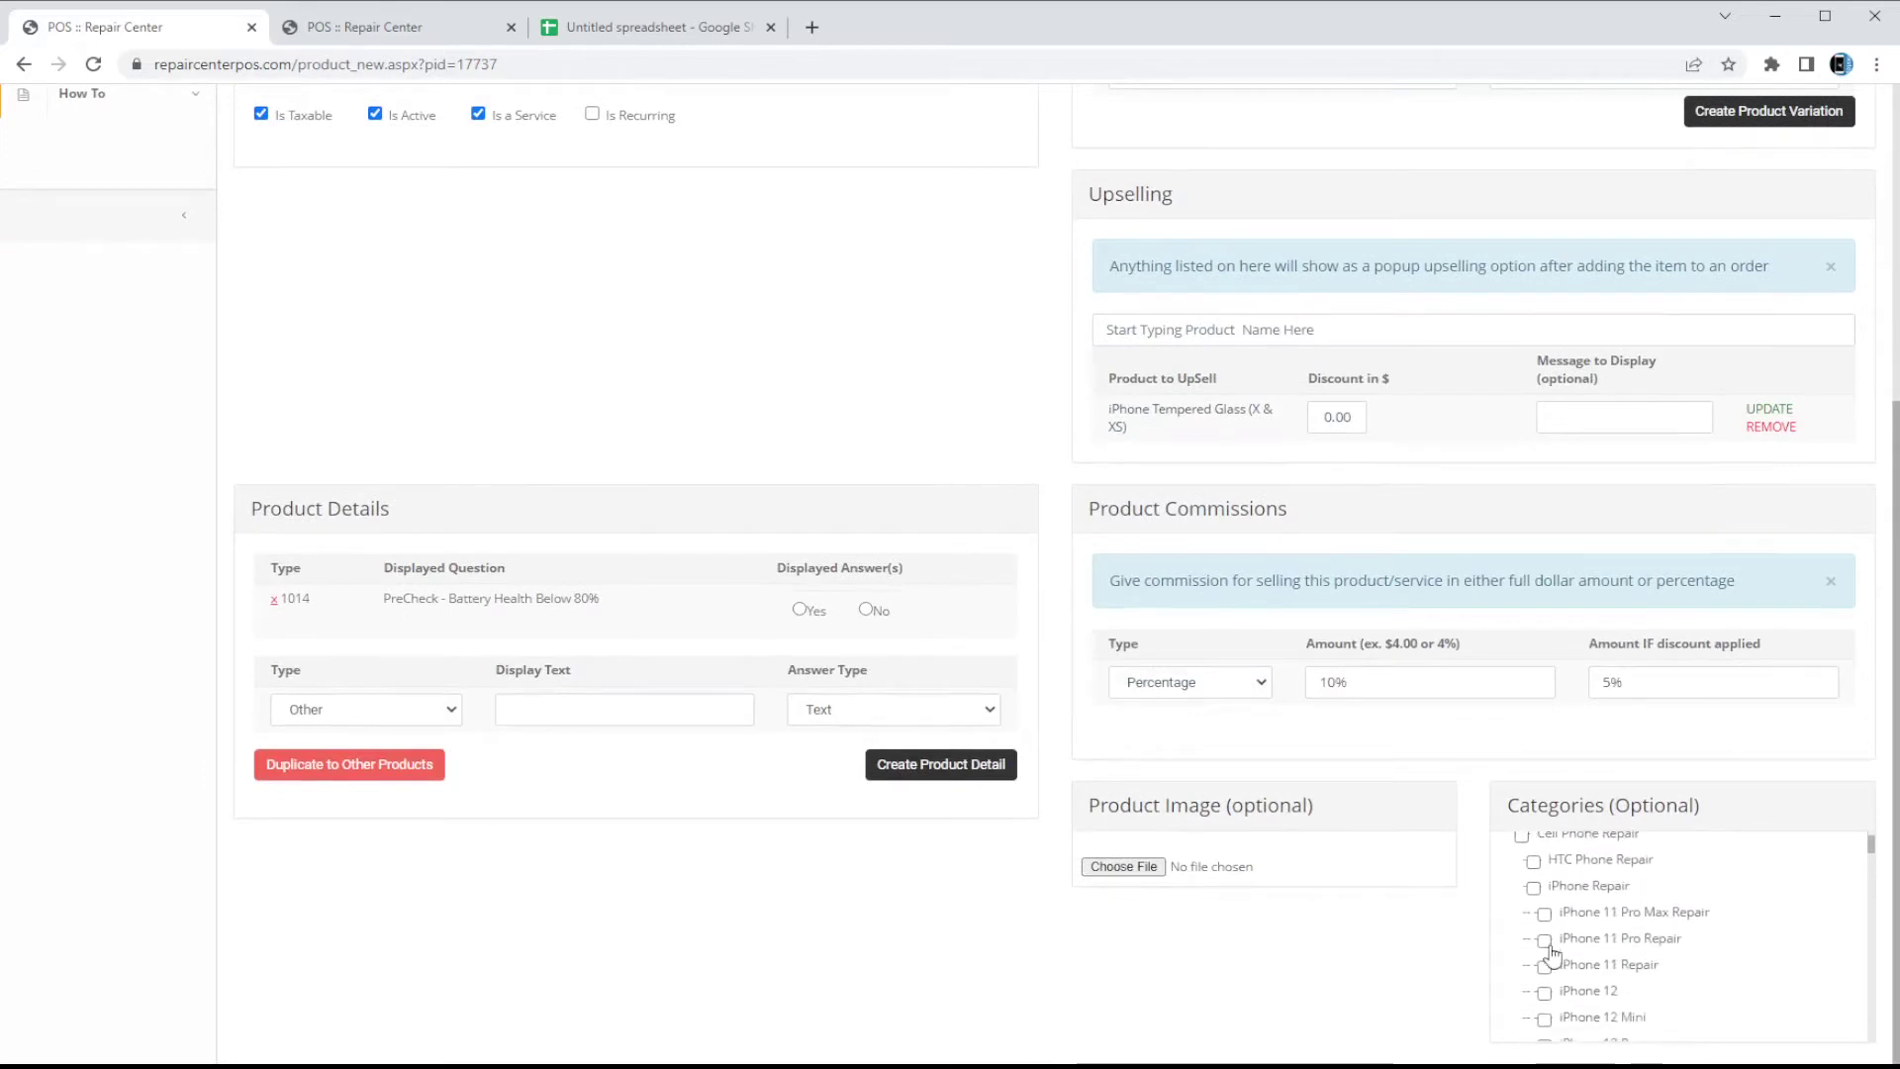
scroll(1552, 958, "up", 3)
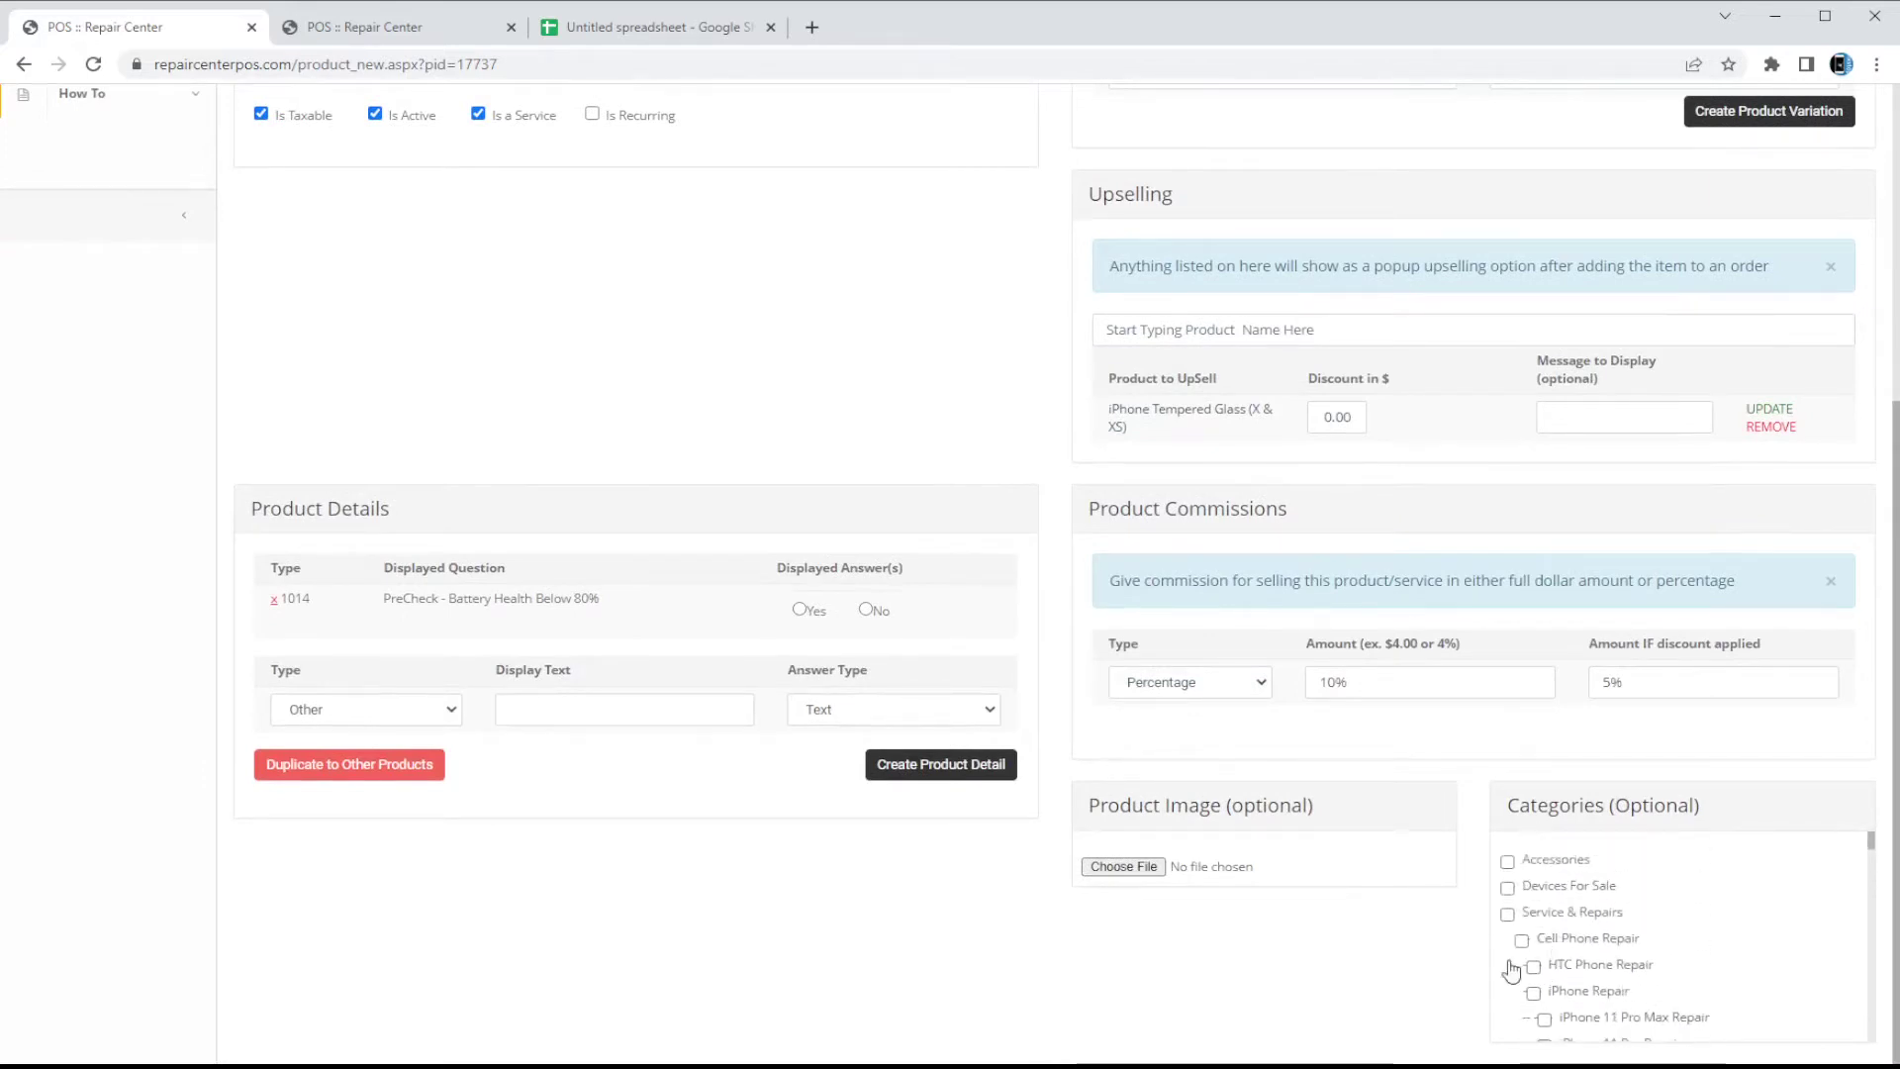
Assign the combo to the iPhone X Repair and iPhone XS Repair categories and save the product.
scroll(1554, 999, "down", 5)
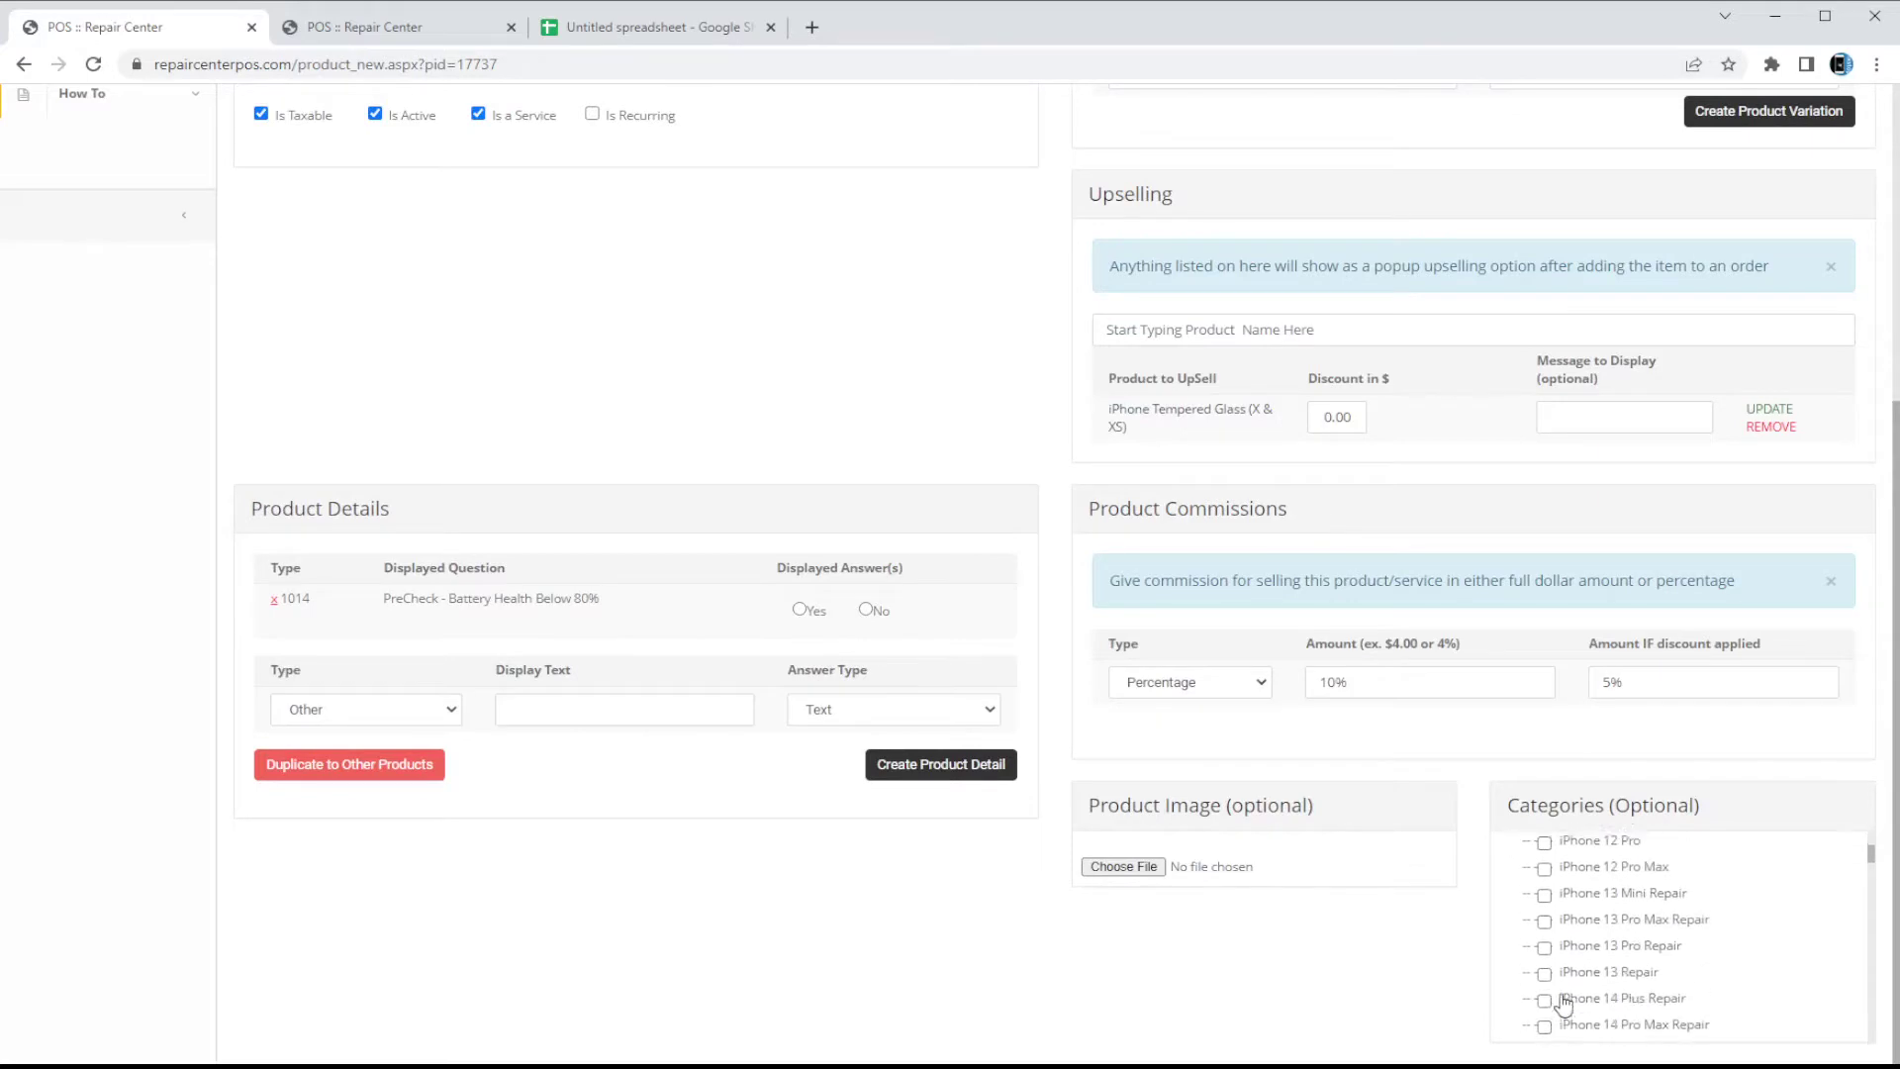
scroll(1548, 989, "down", 5)
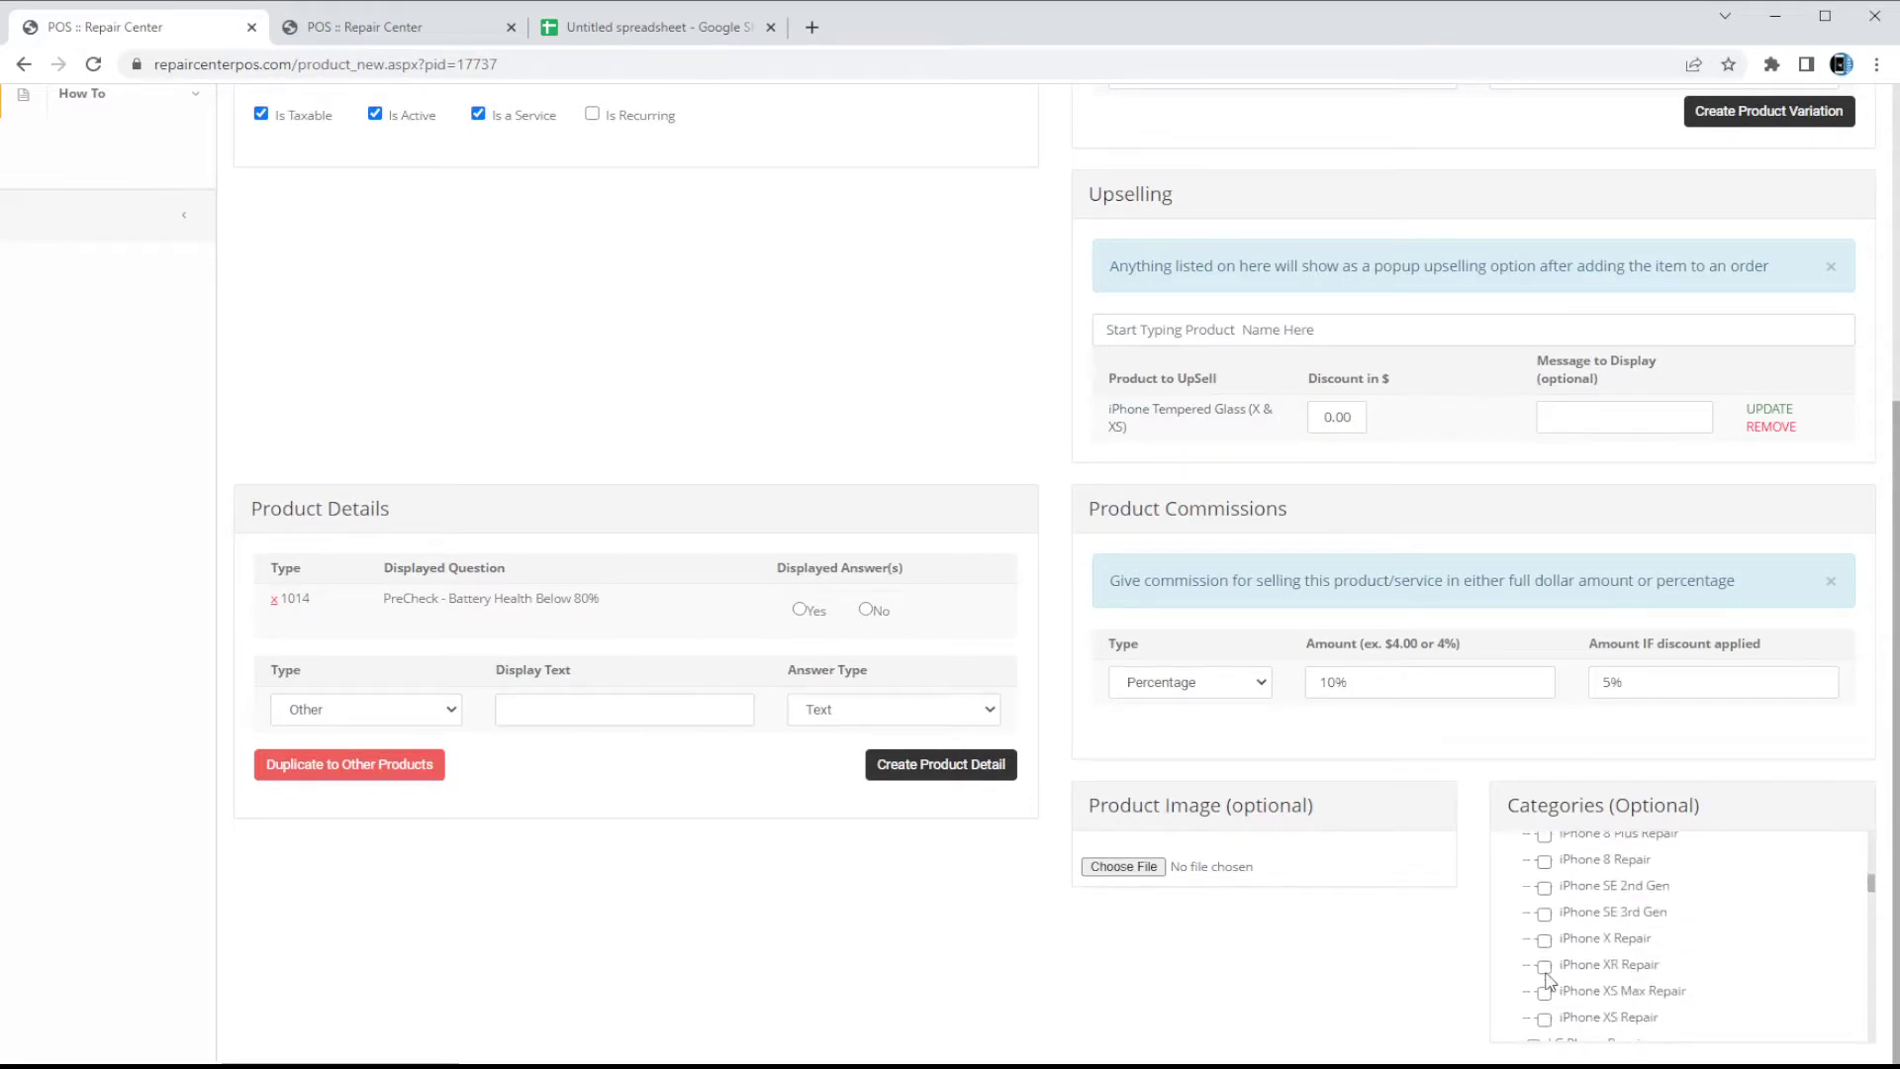
scroll(1551, 974, "up", 1)
left_click(1544, 941)
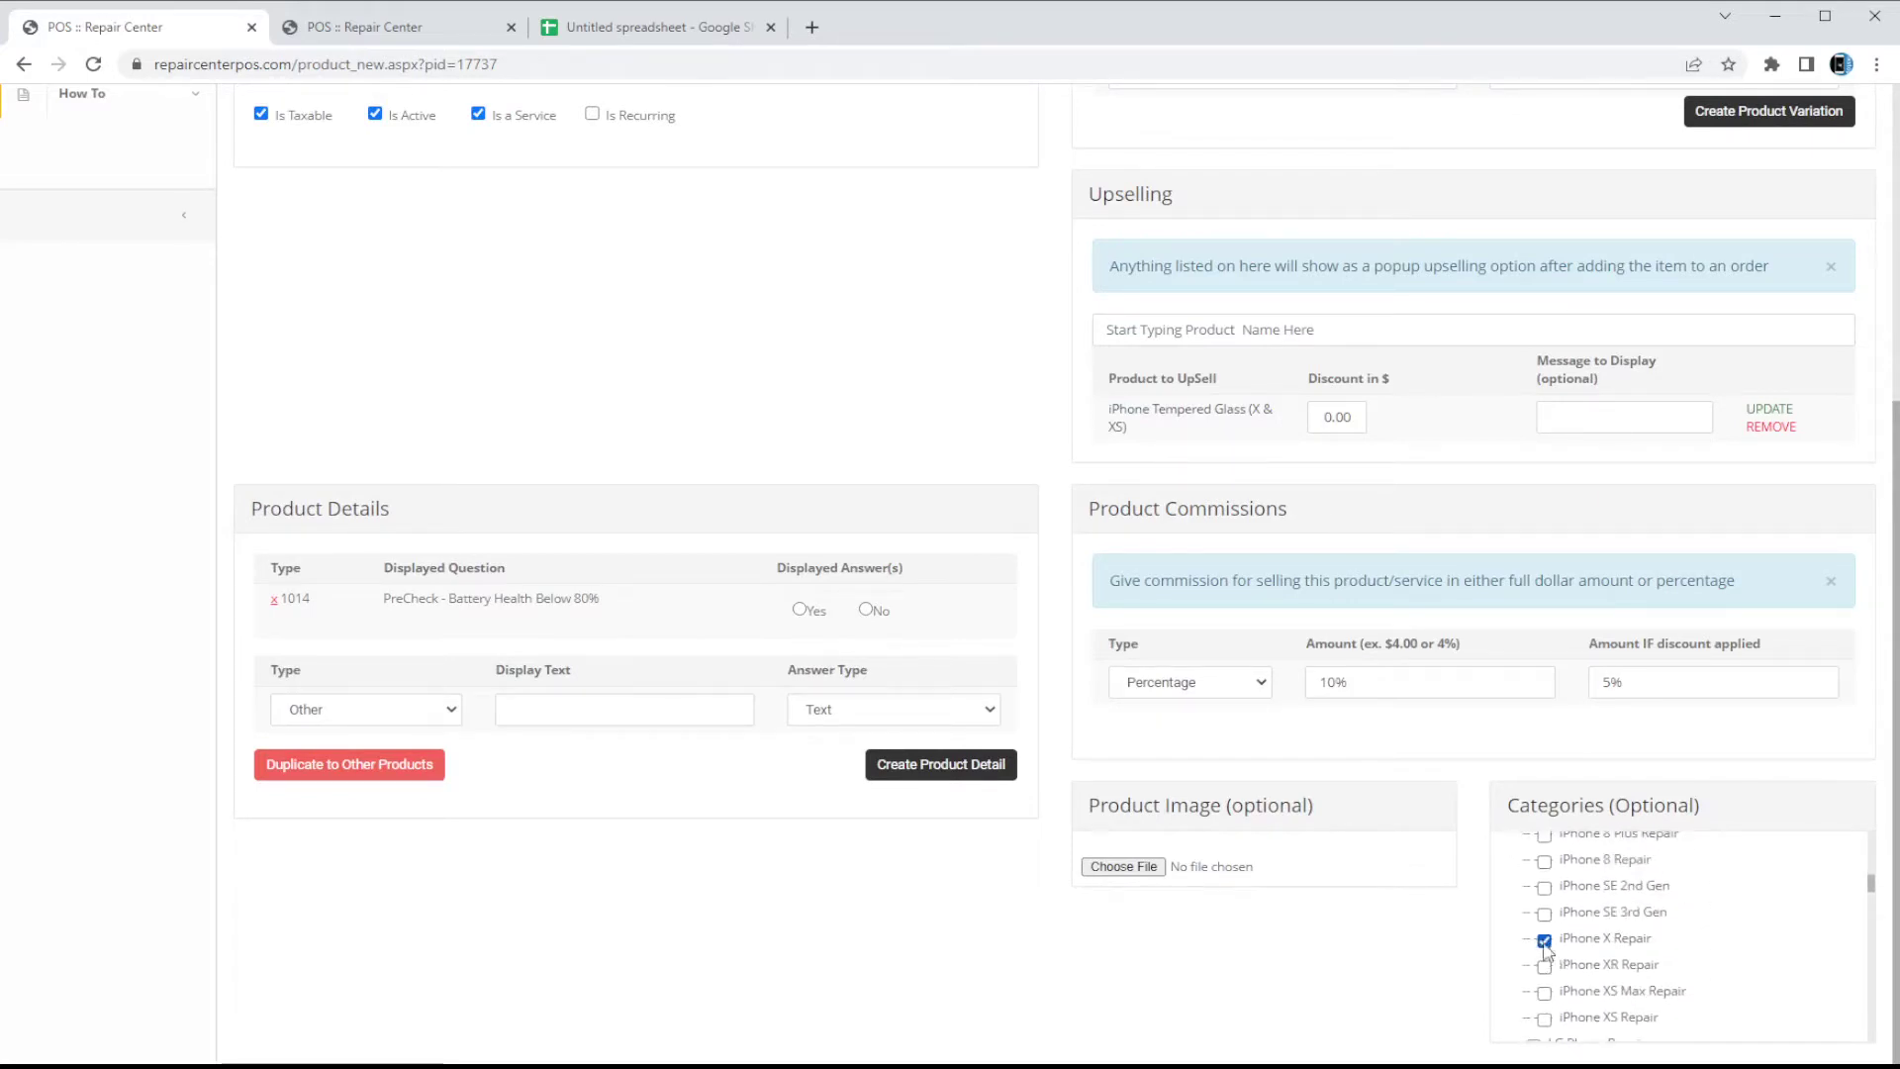
left_click(1544, 1019)
scroll(1315, 1000, "up", 5)
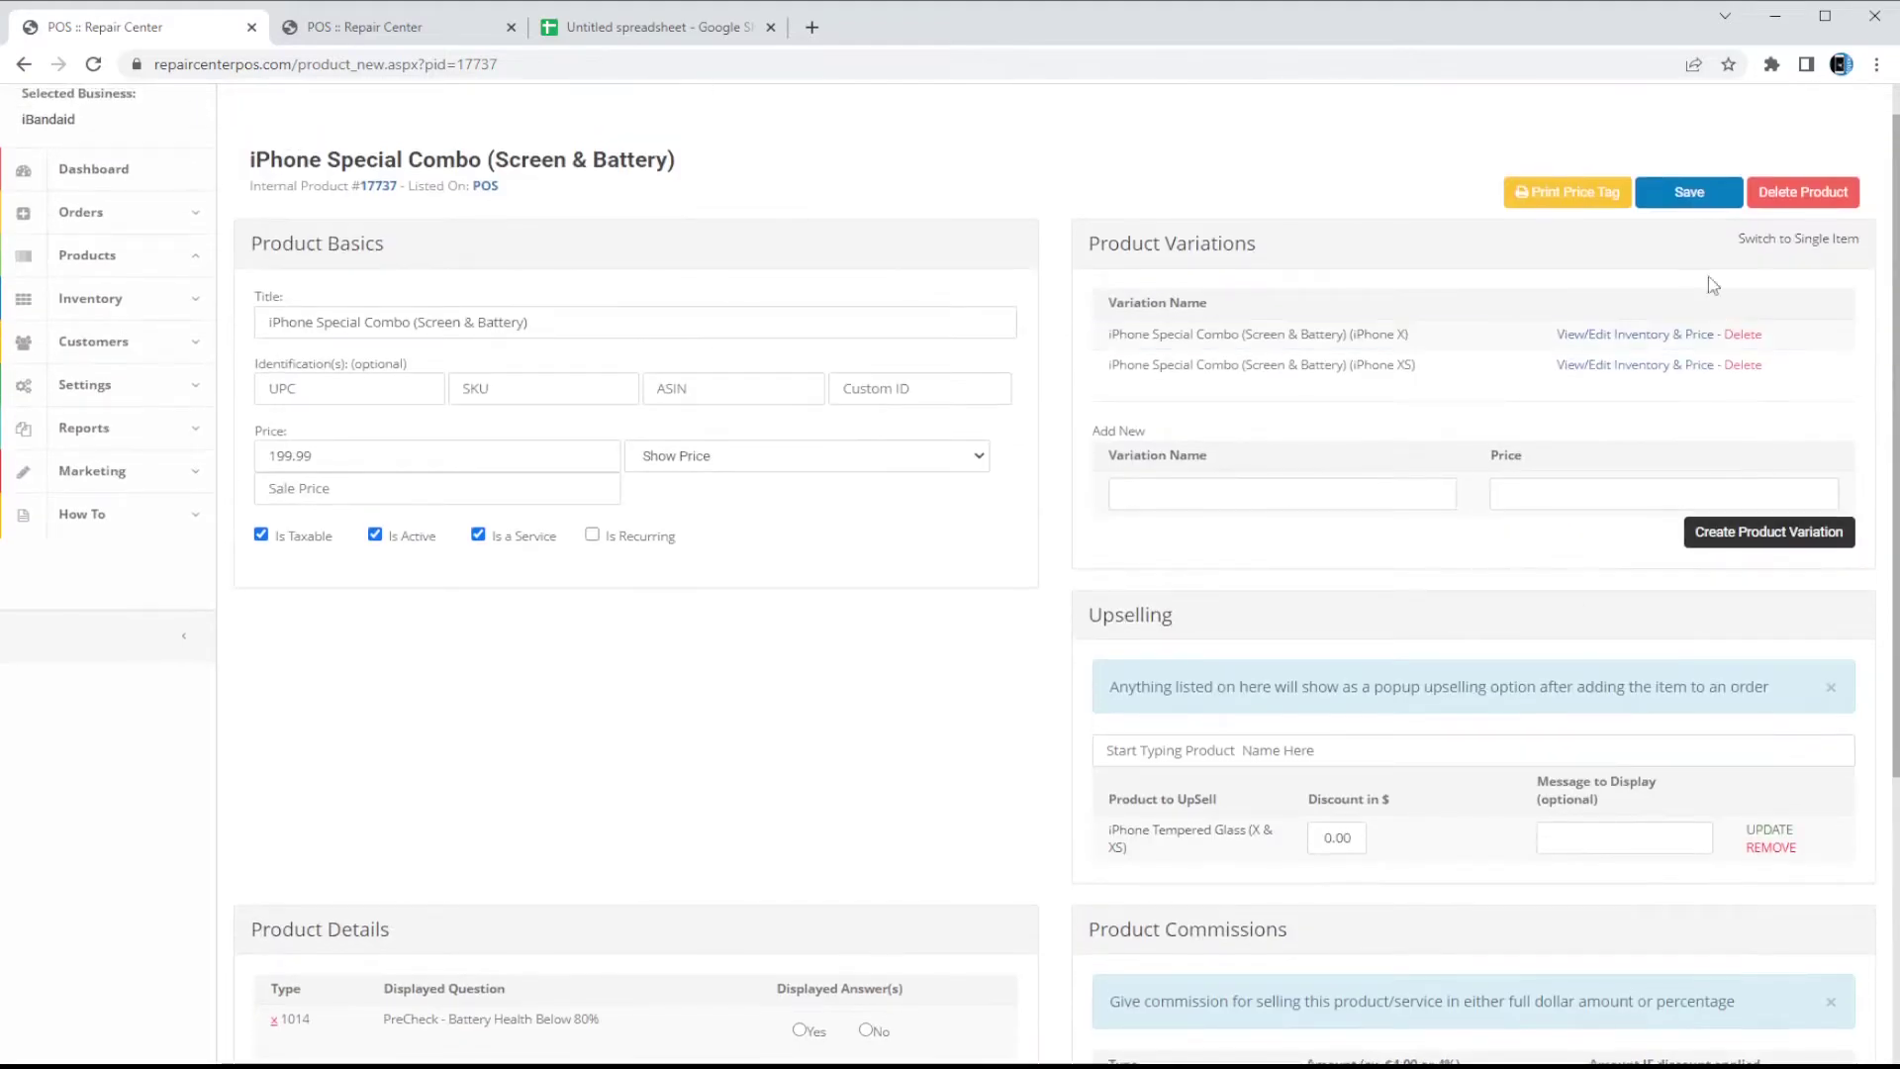
left_click(1670, 195)
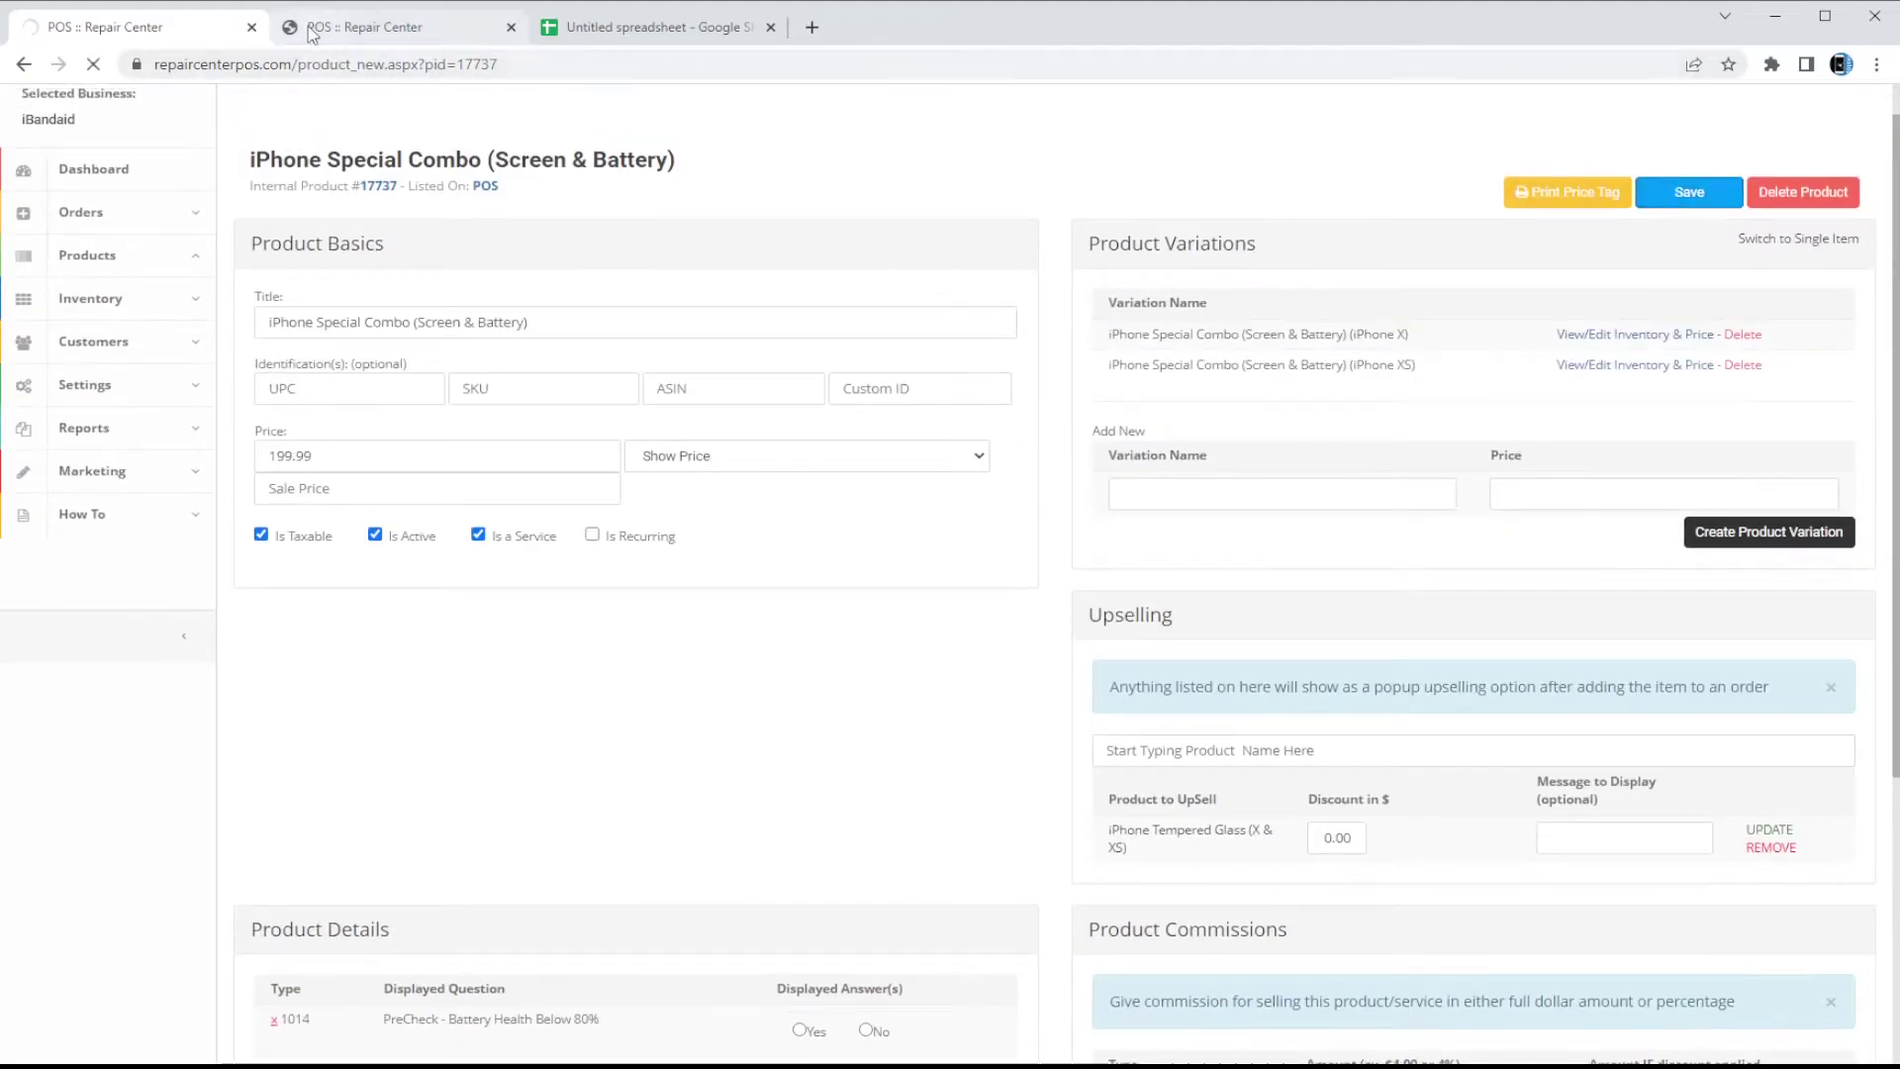
scroll(1645, 941, "down", 4)
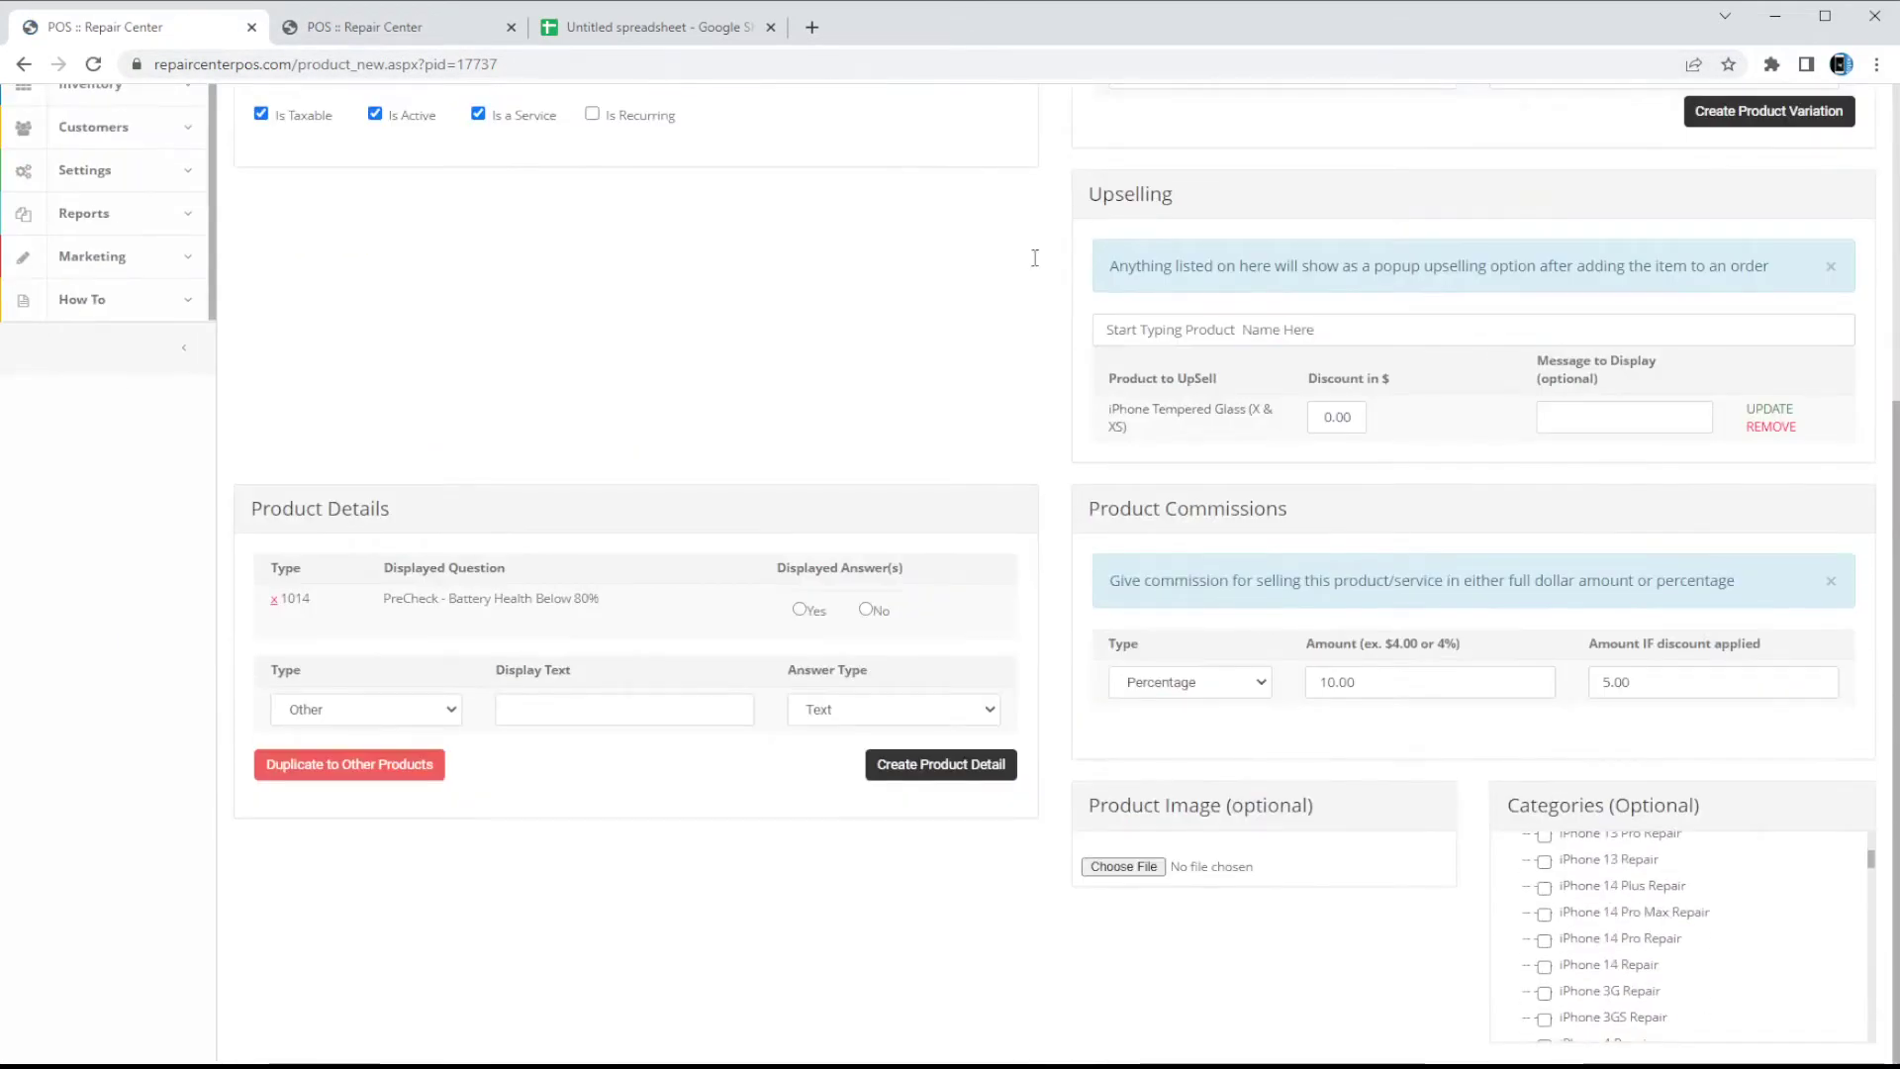
In the open order, browse the product catalog through Service & Repairs, Cell Phone Repair and iPhone Repair to iPhone X Repair.
key("ctrl+Tab")
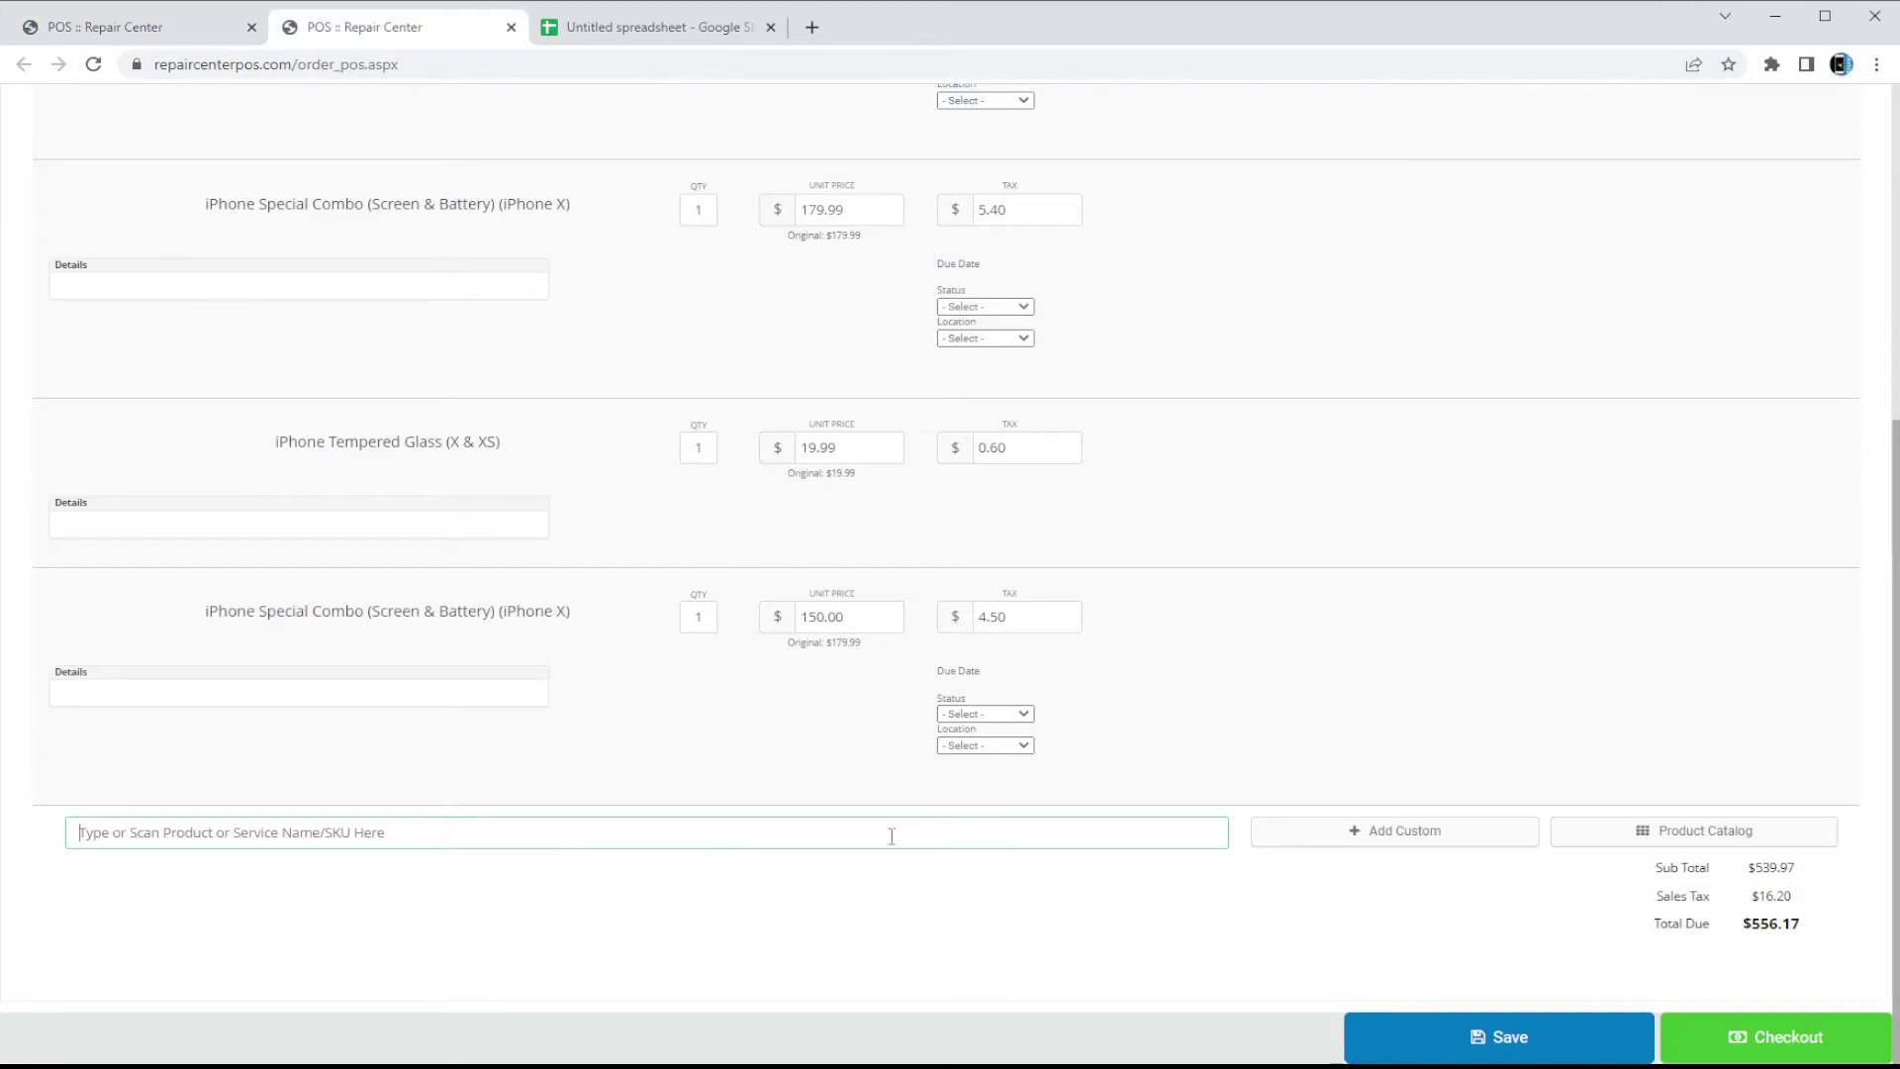
left_click(1734, 831)
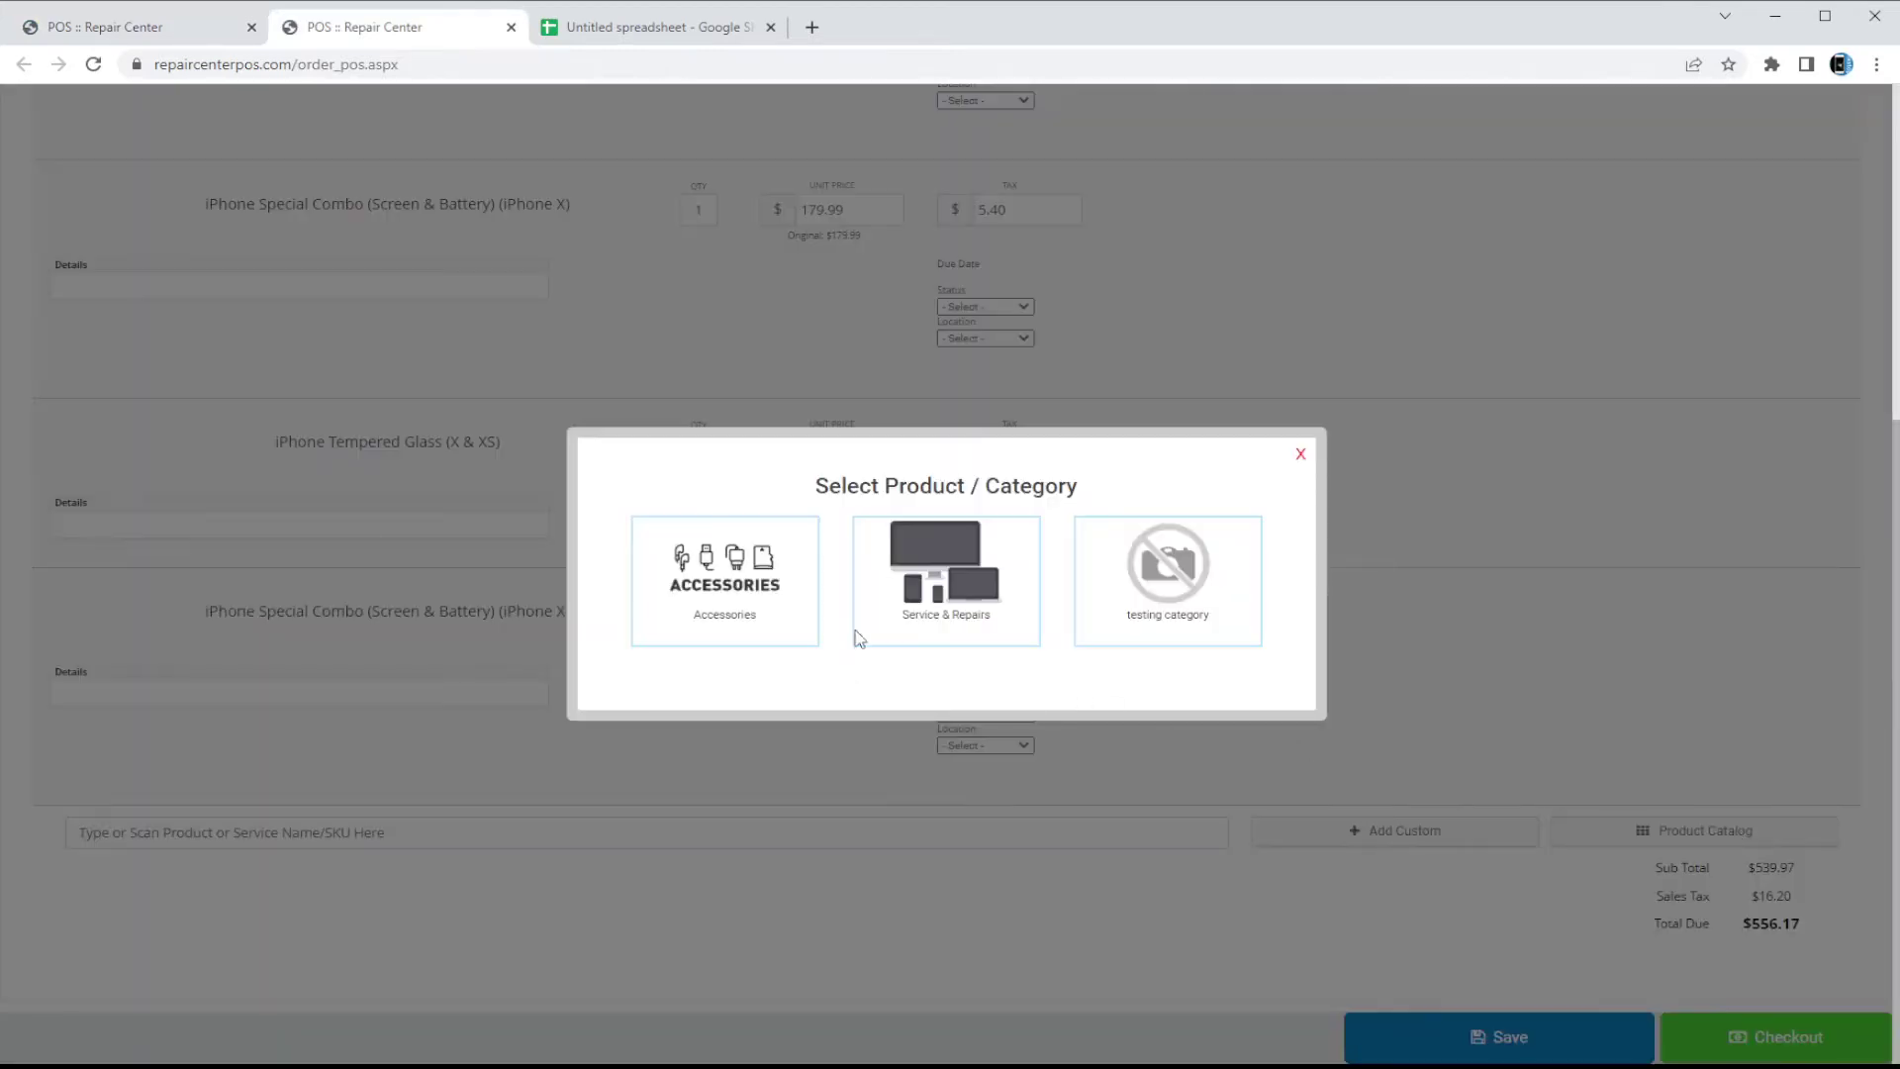
left_click(907, 578)
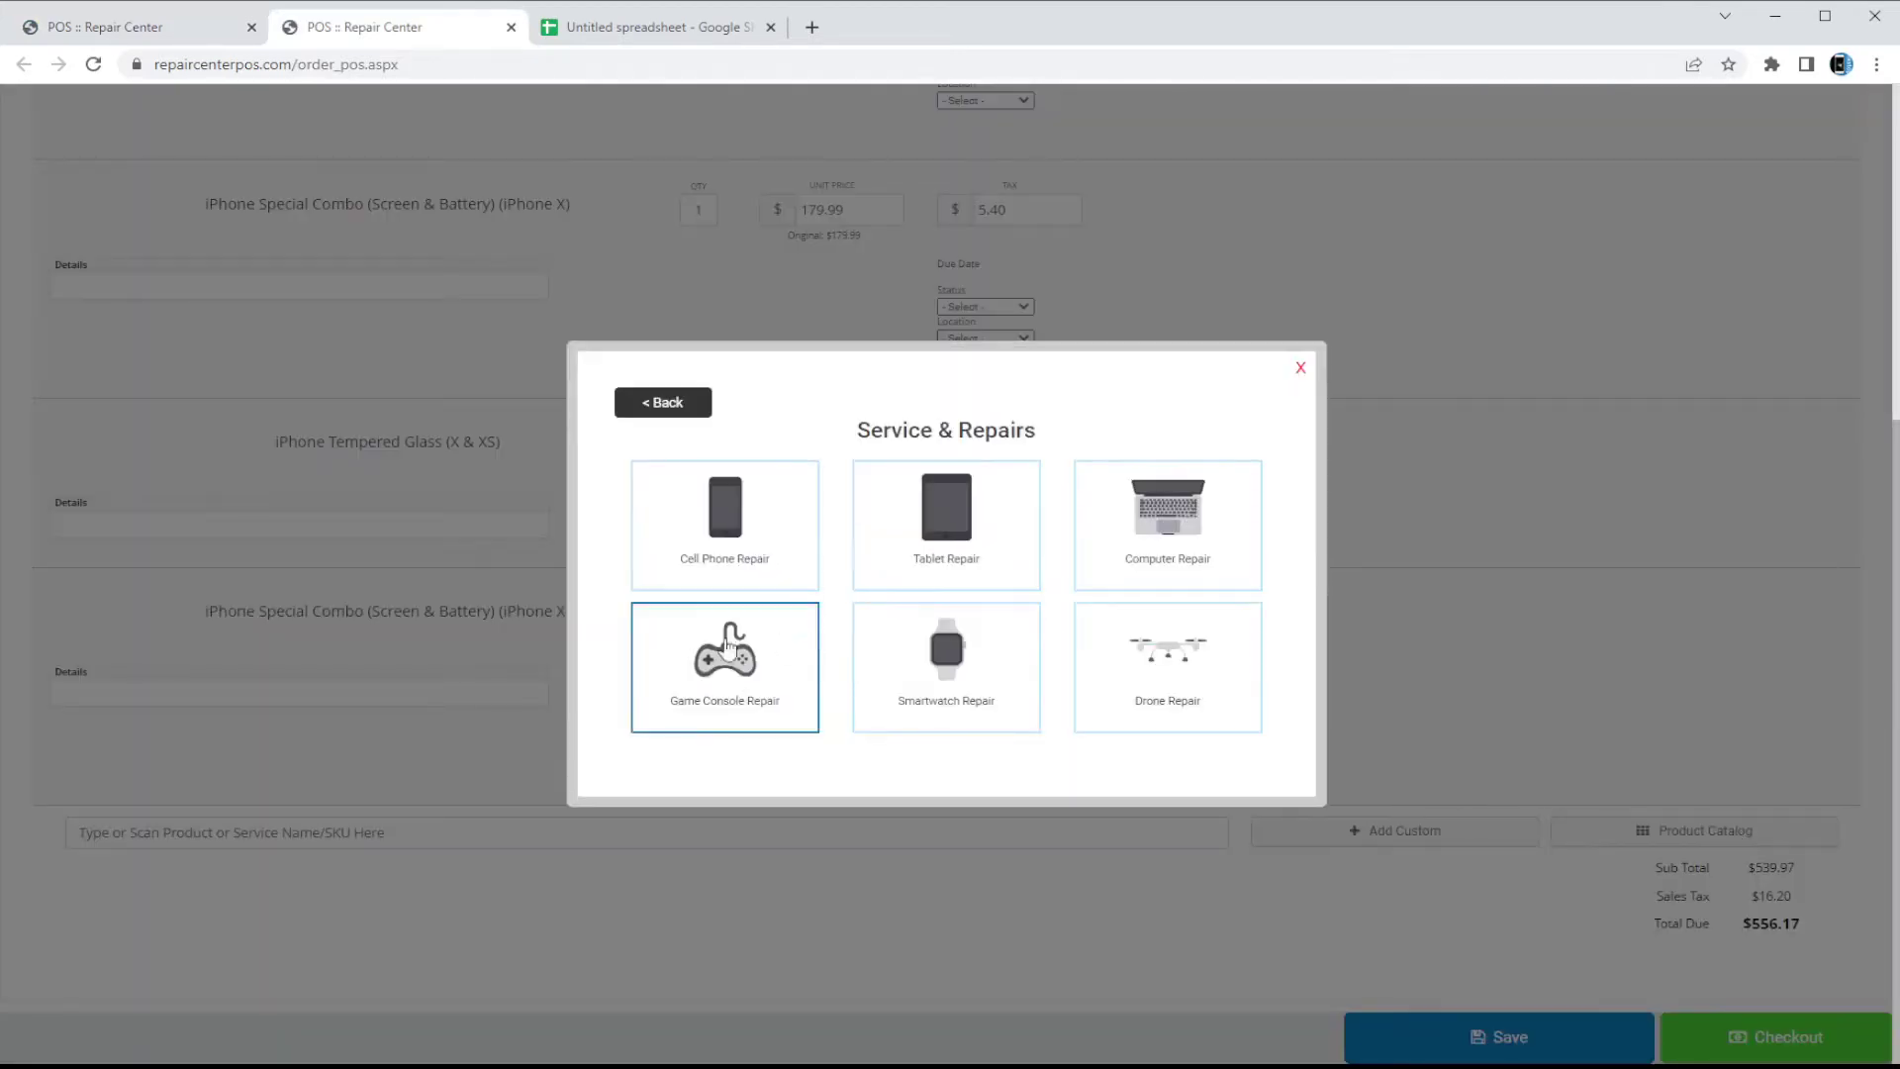
left_click(742, 566)
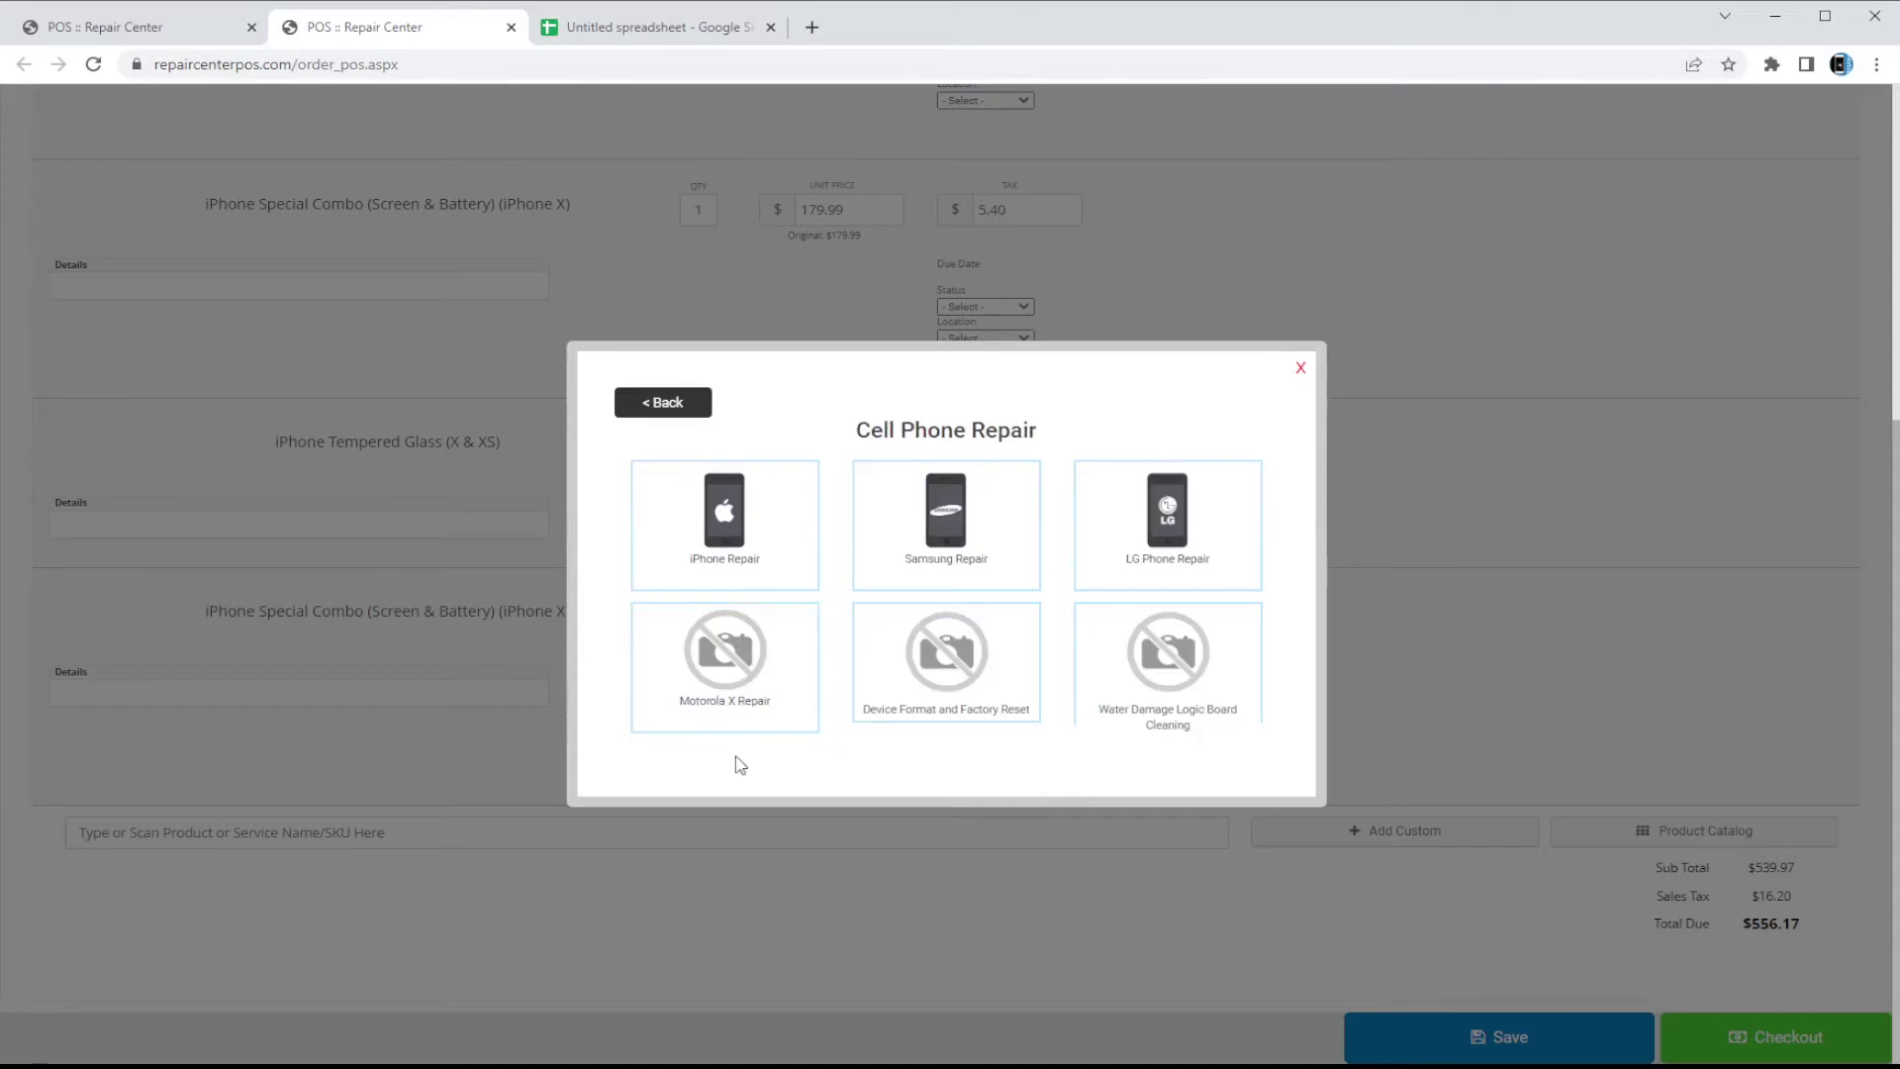
left_click(742, 530)
scroll(1138, 643, "down", 5)
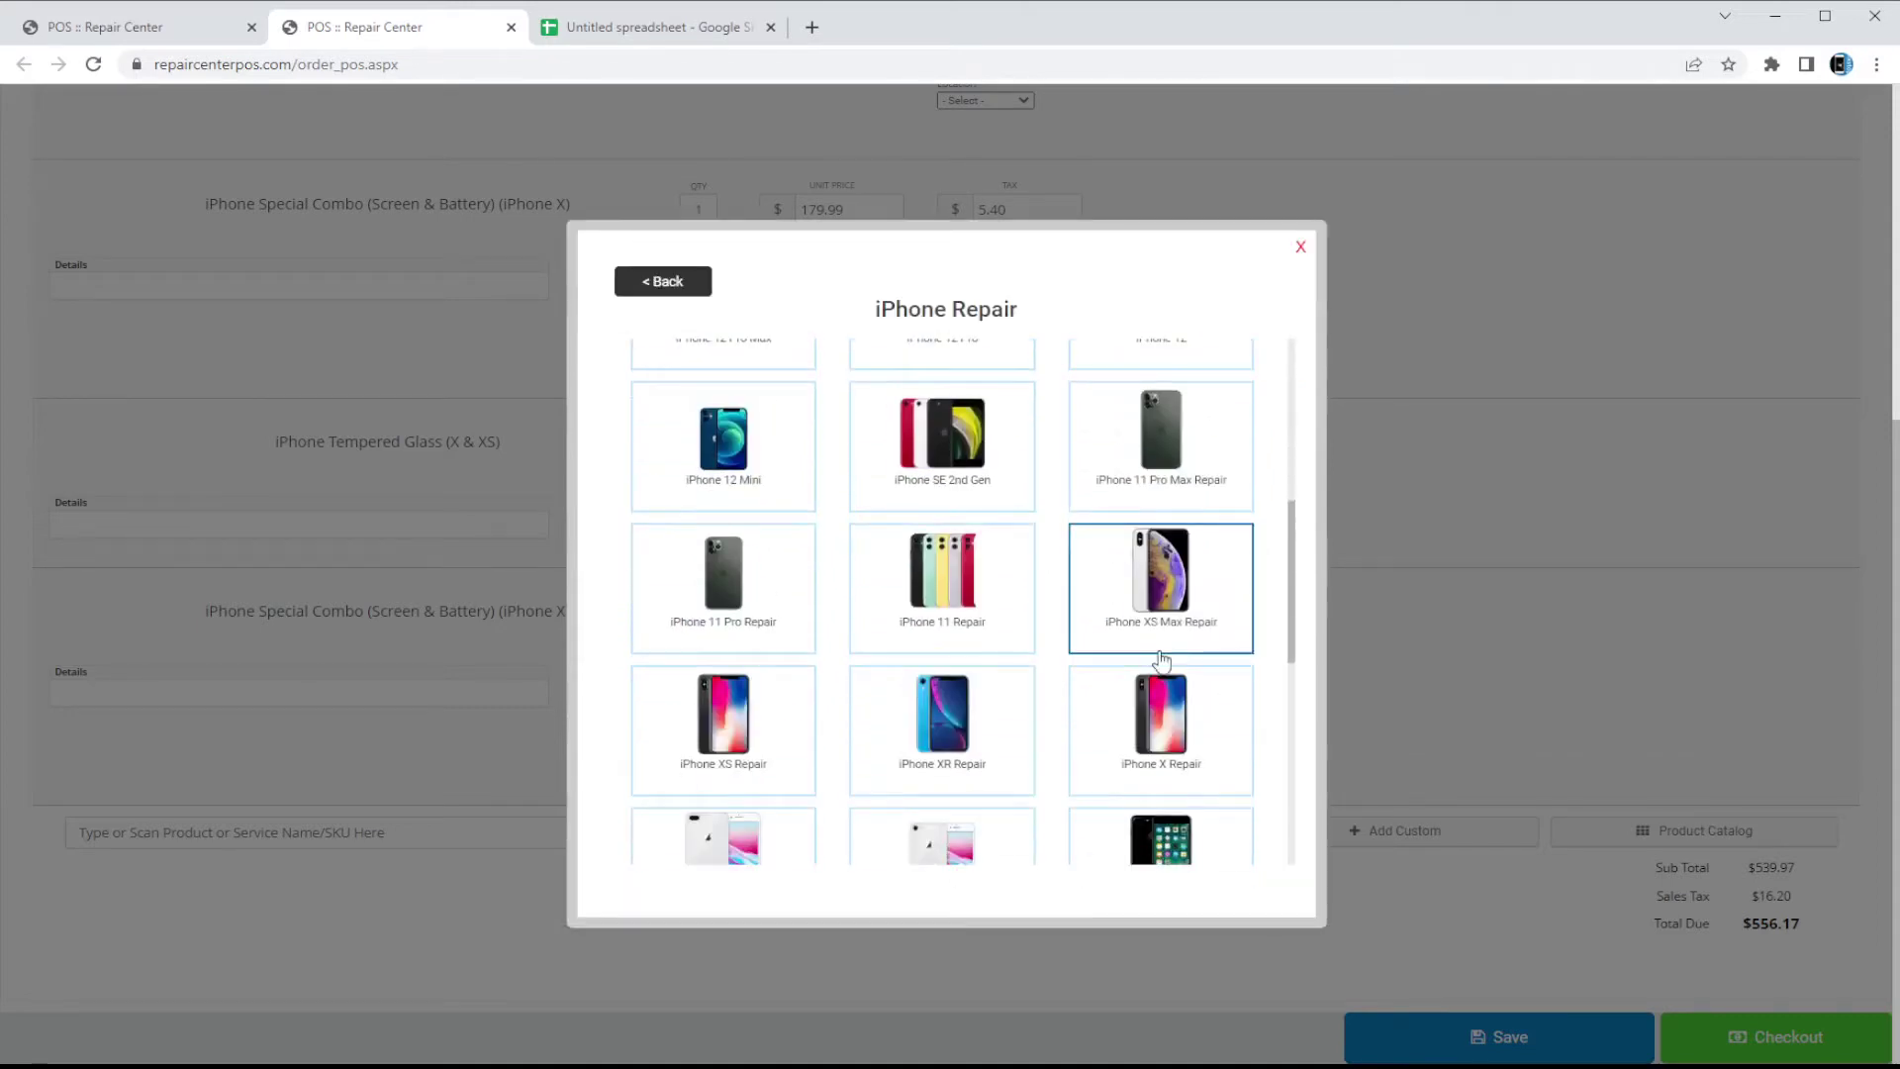
scroll(1047, 712, "down", 1)
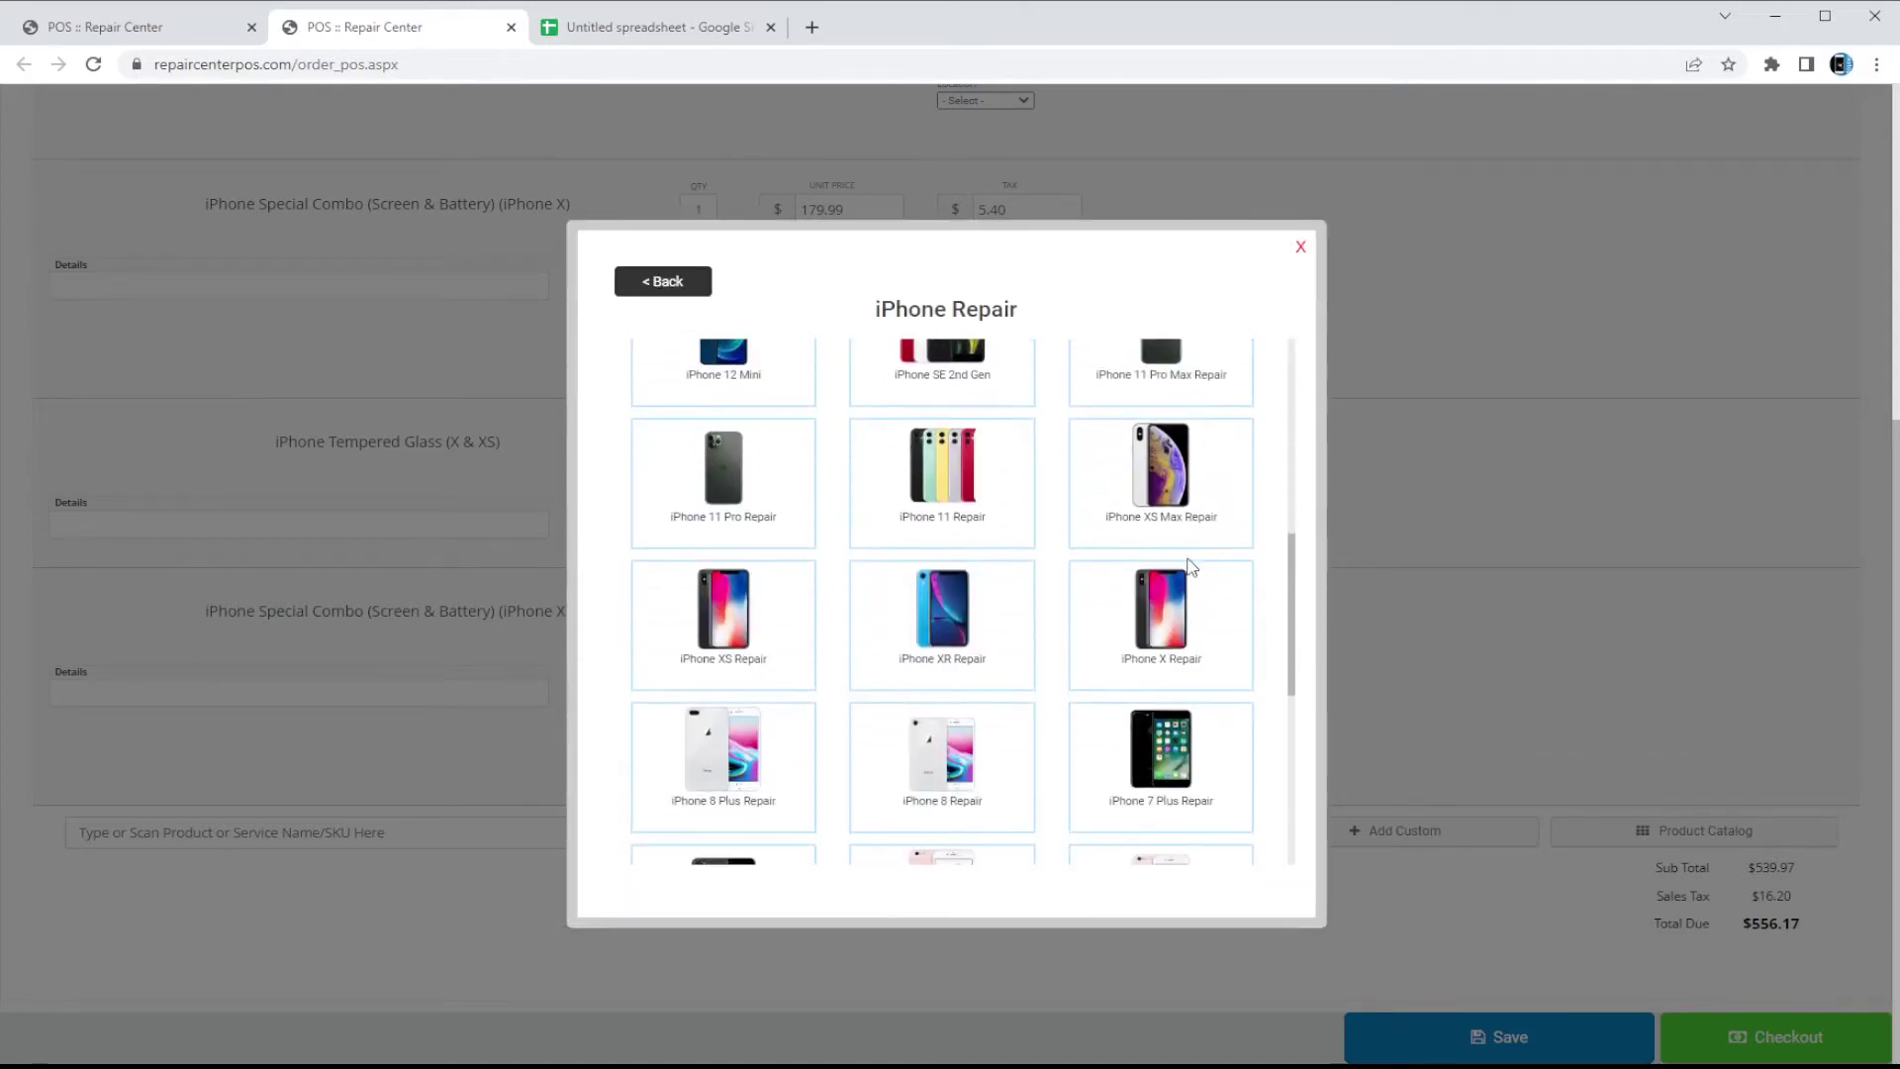
left_click(1165, 595)
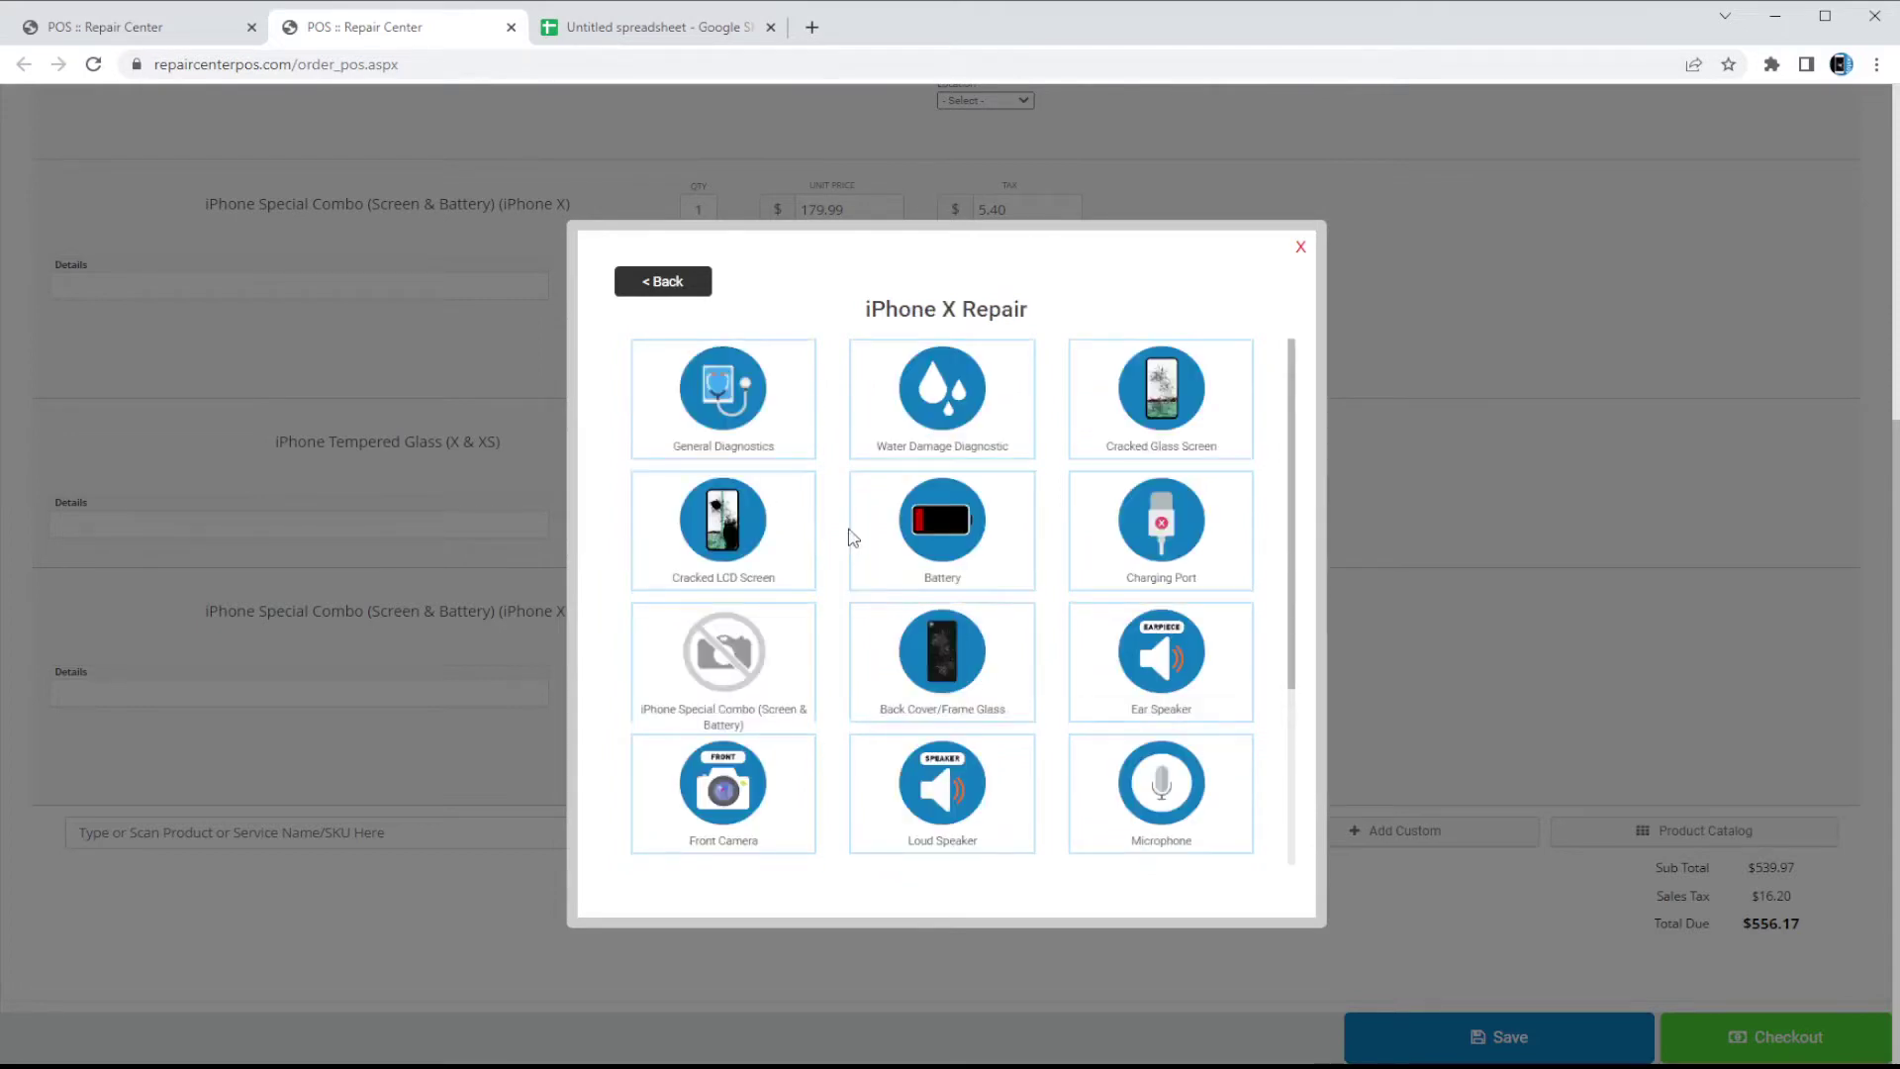
Add the iPhone X variation of the iPhone Special Combo (Screen & Battery) to the order, declining the tempered glass promotion.
scroll(701, 607, "down", 1)
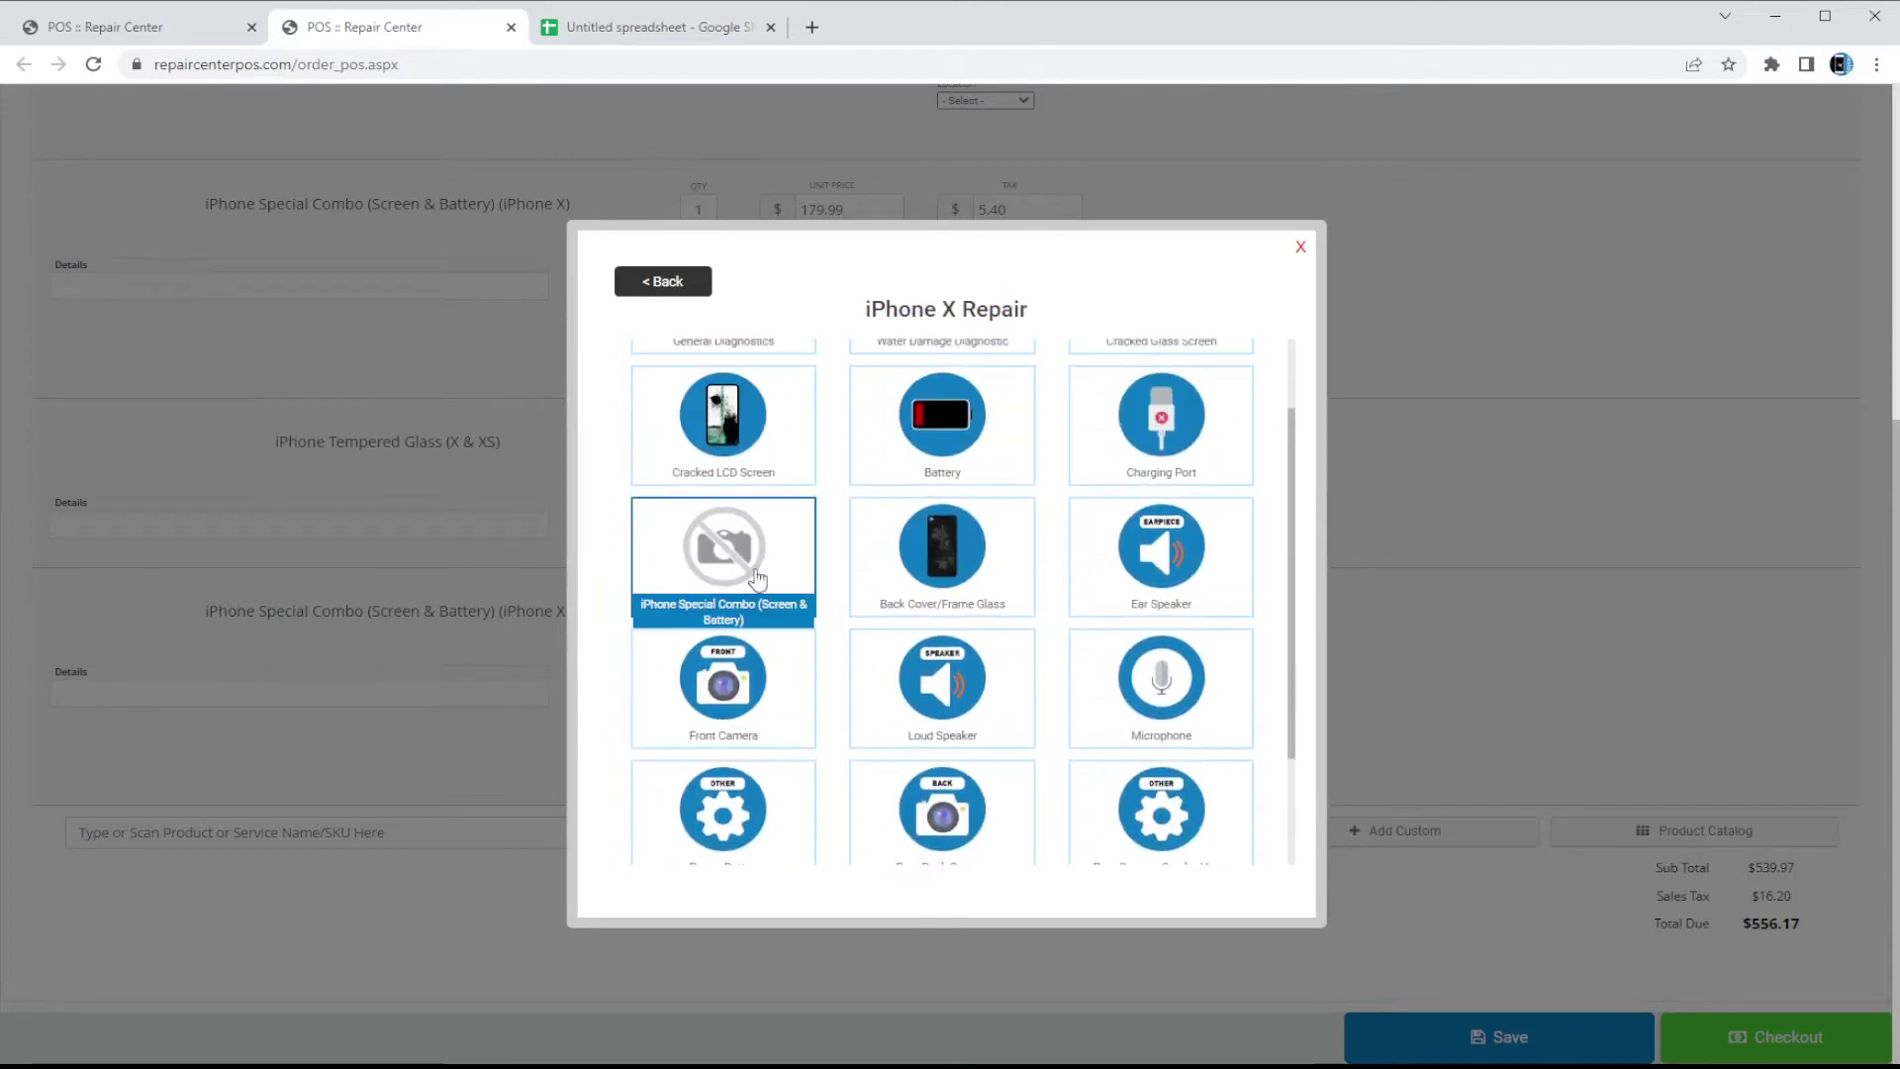
left_click(644, 669)
left_click(897, 616)
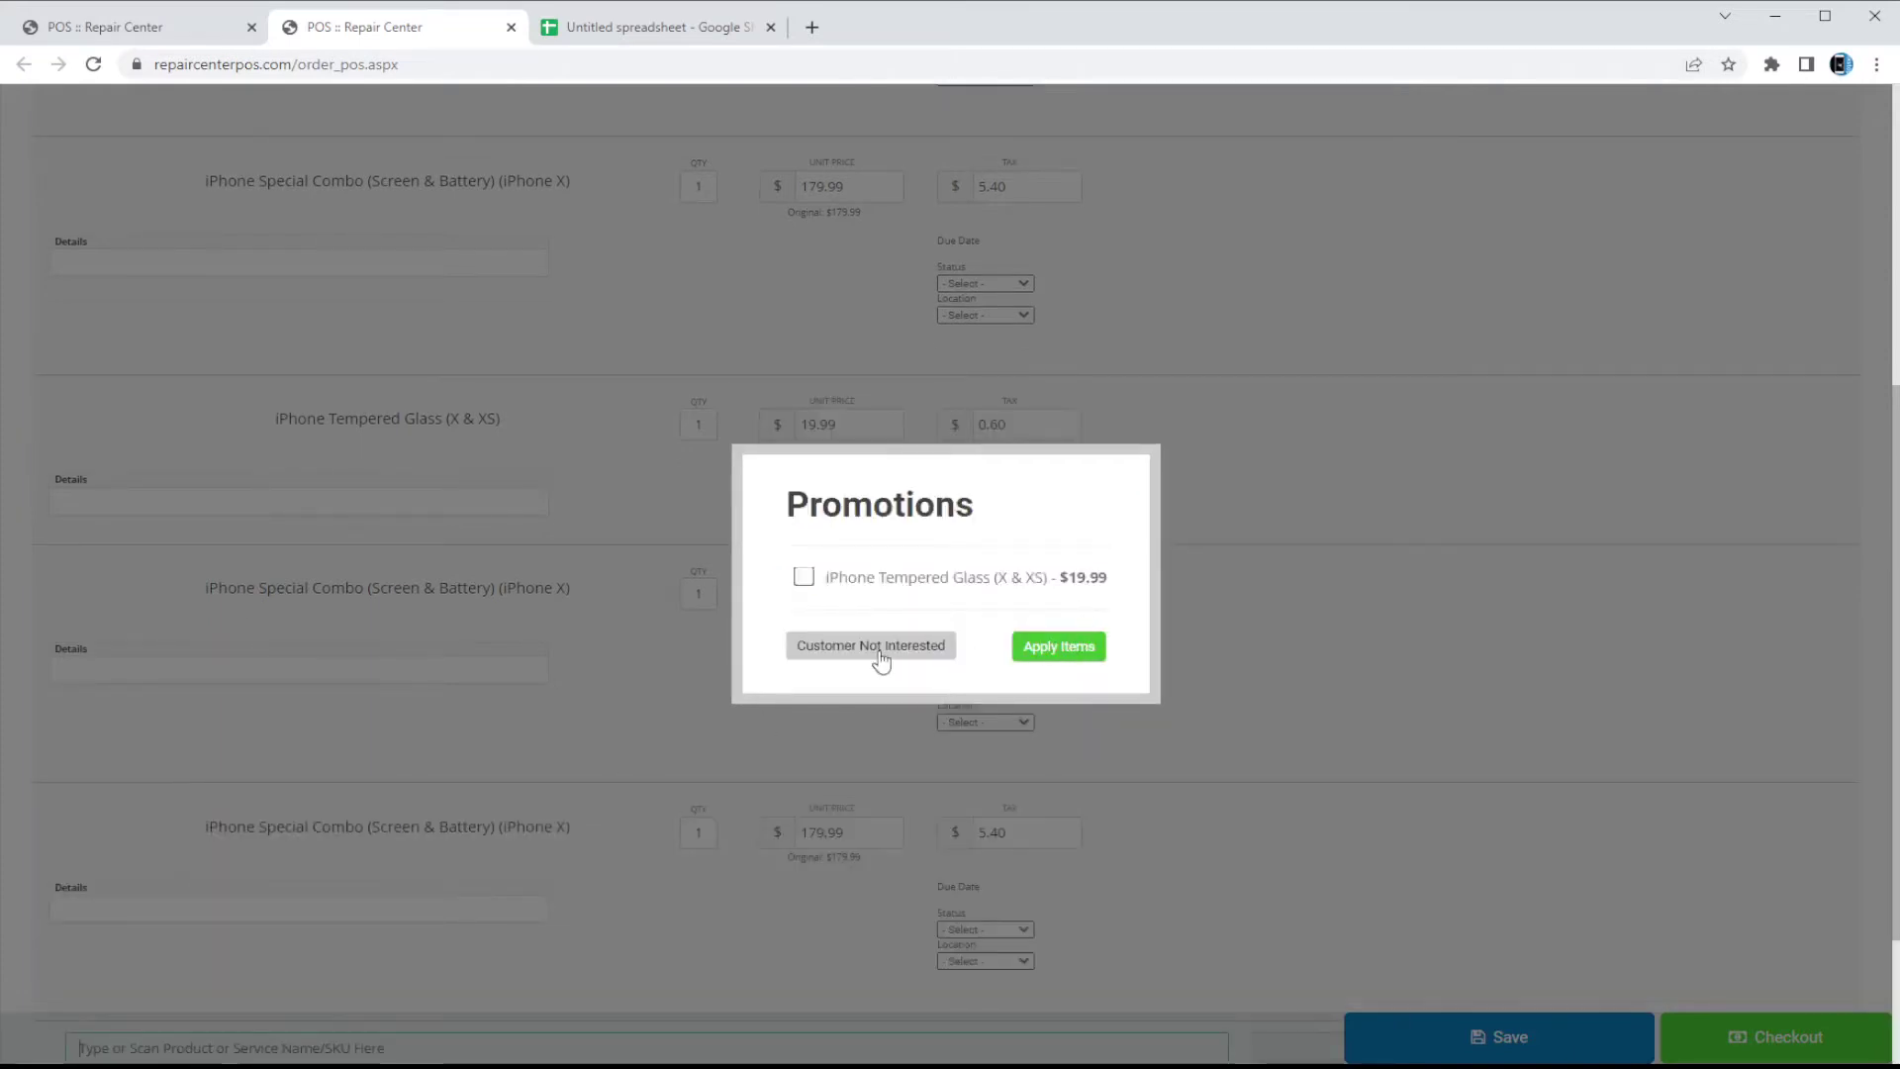
left_click(871, 646)
scroll(633, 826, "down", 3)
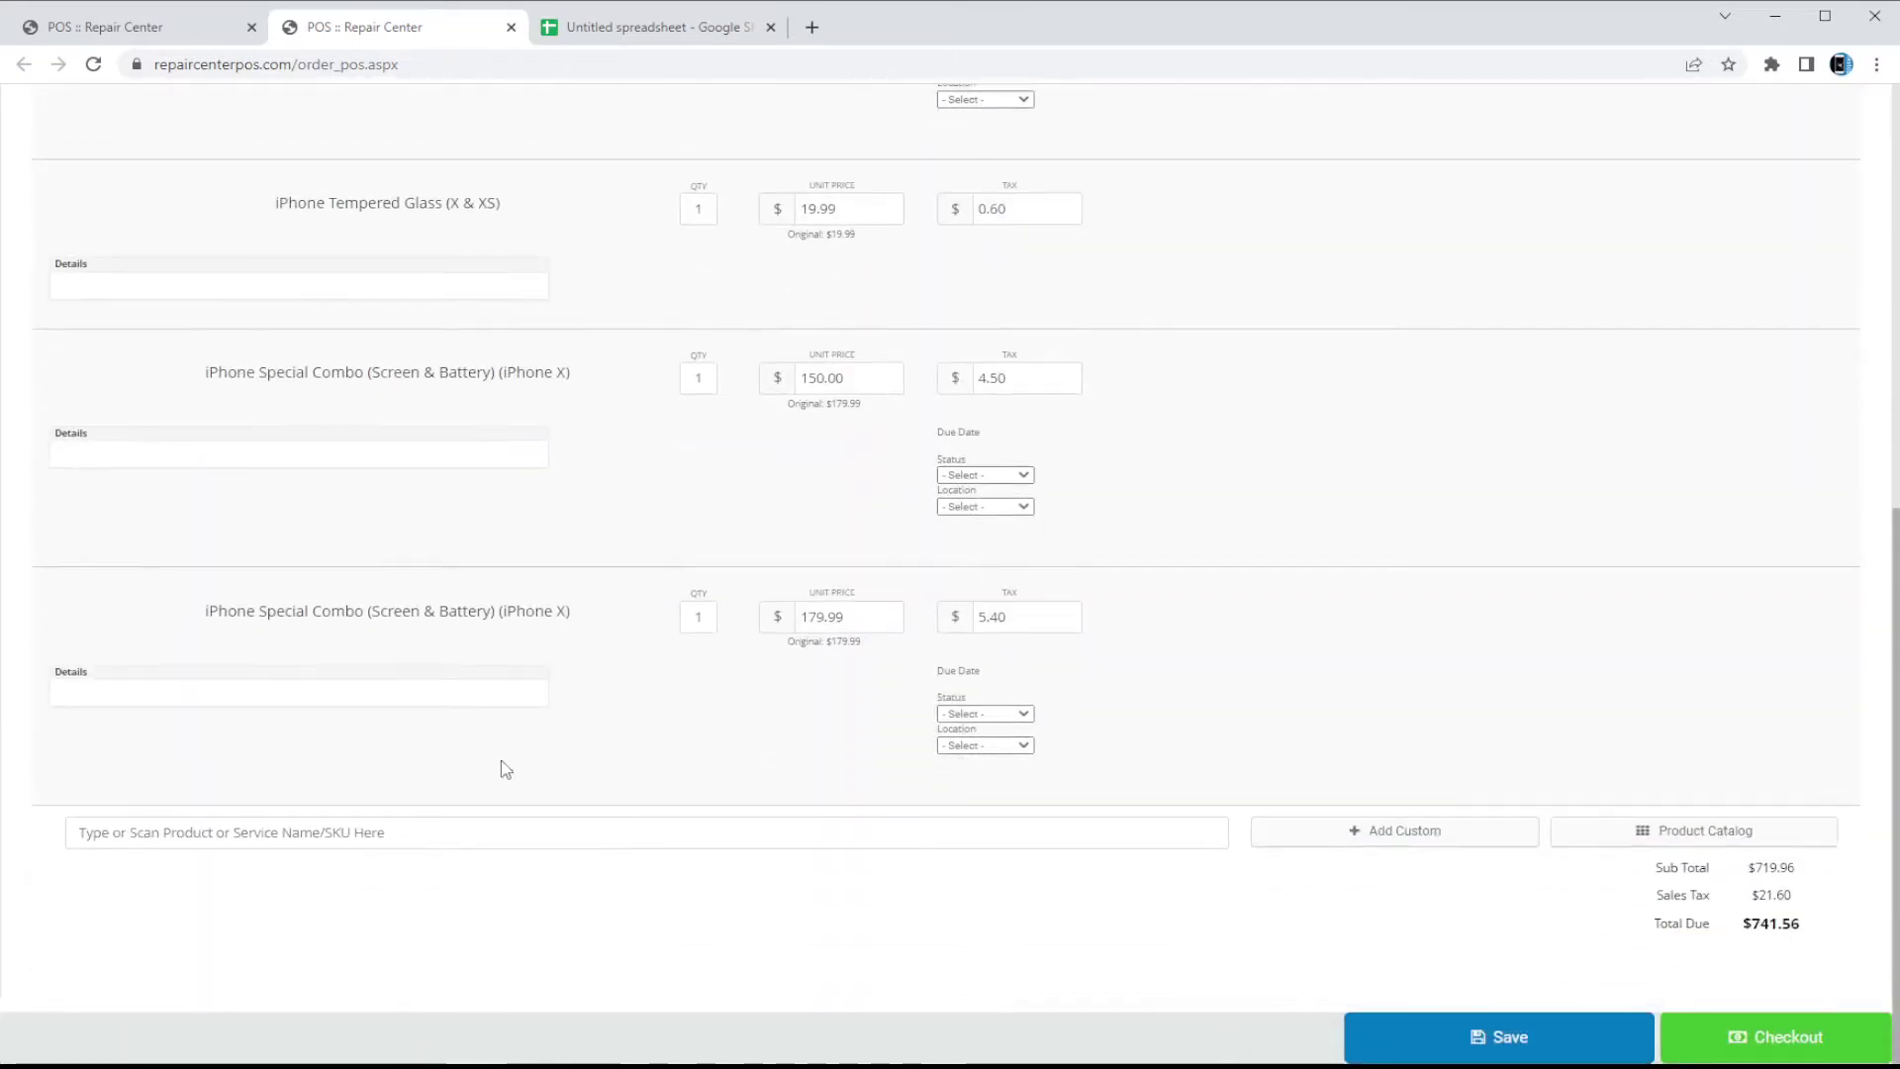
Return to the combo's product page and open a blank form for a new product or service.
left_click(146, 8)
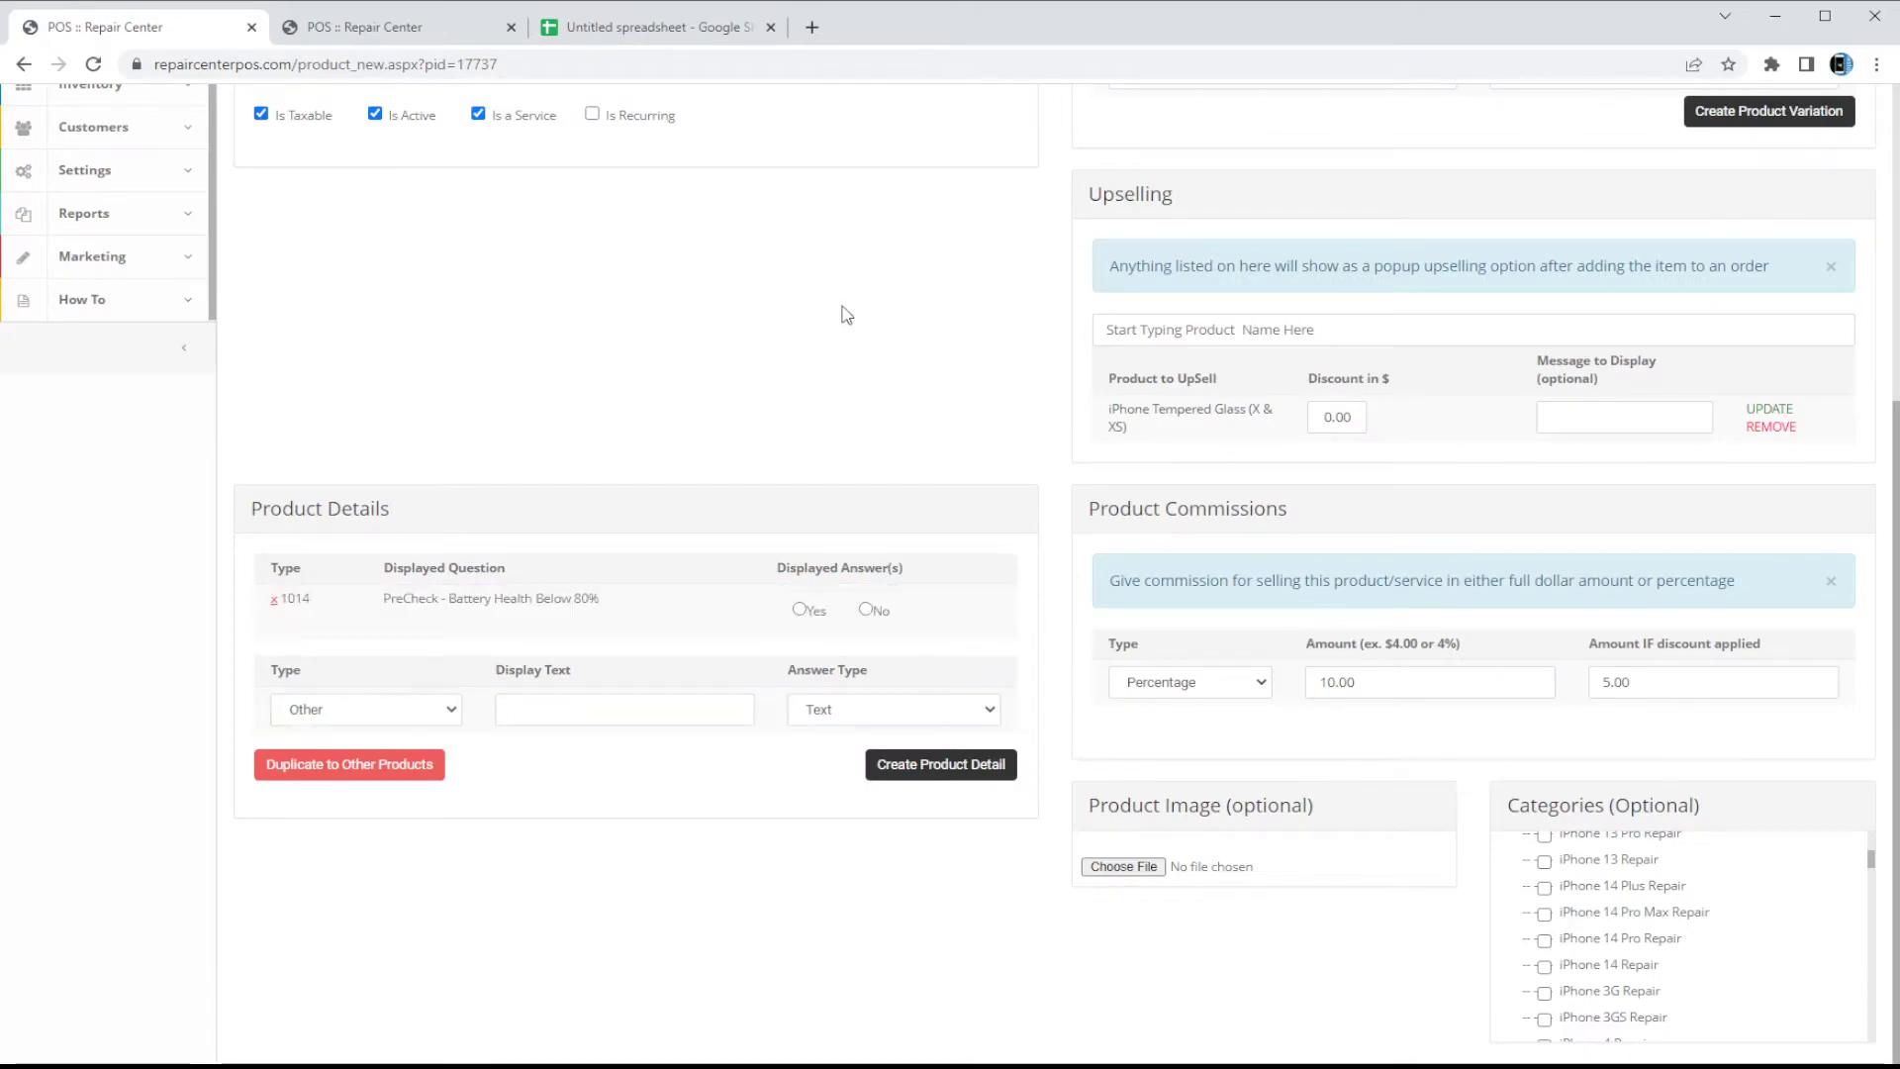
scroll(846, 314, "up", 5)
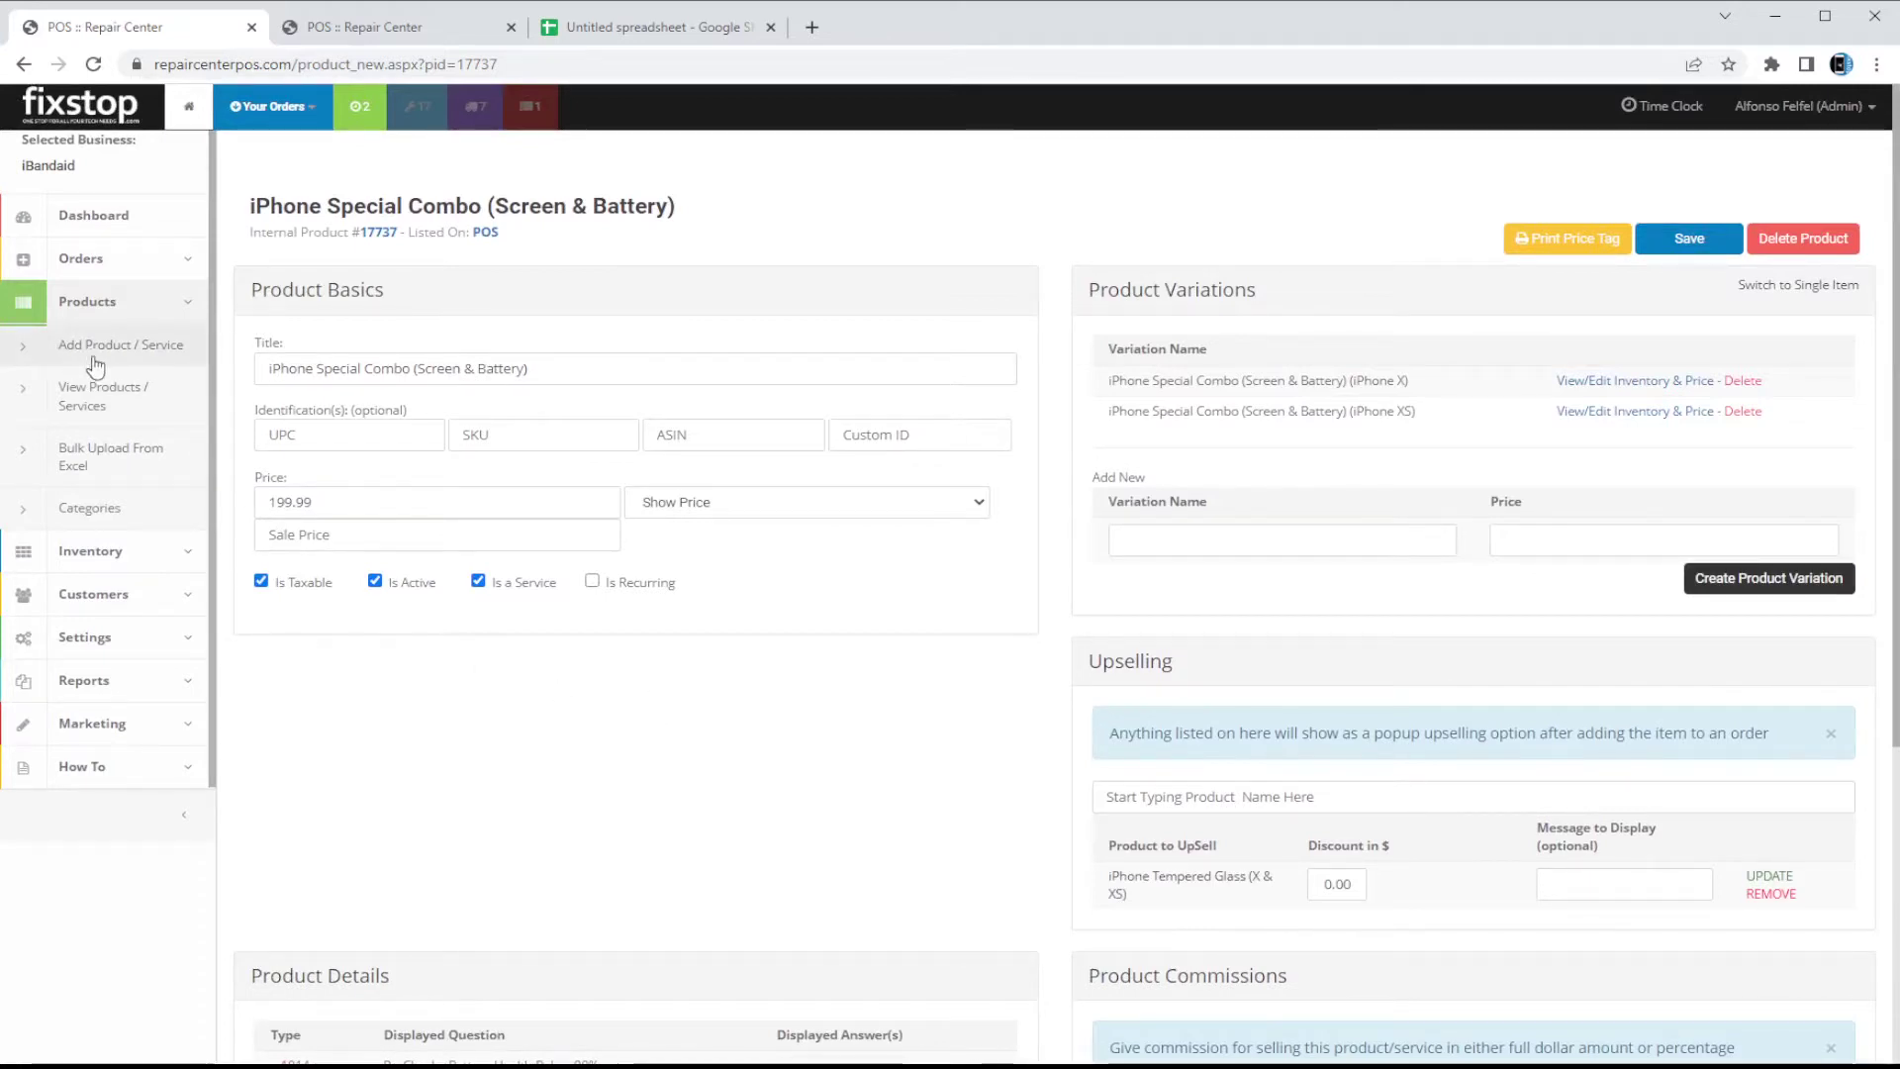
left_click(134, 354)
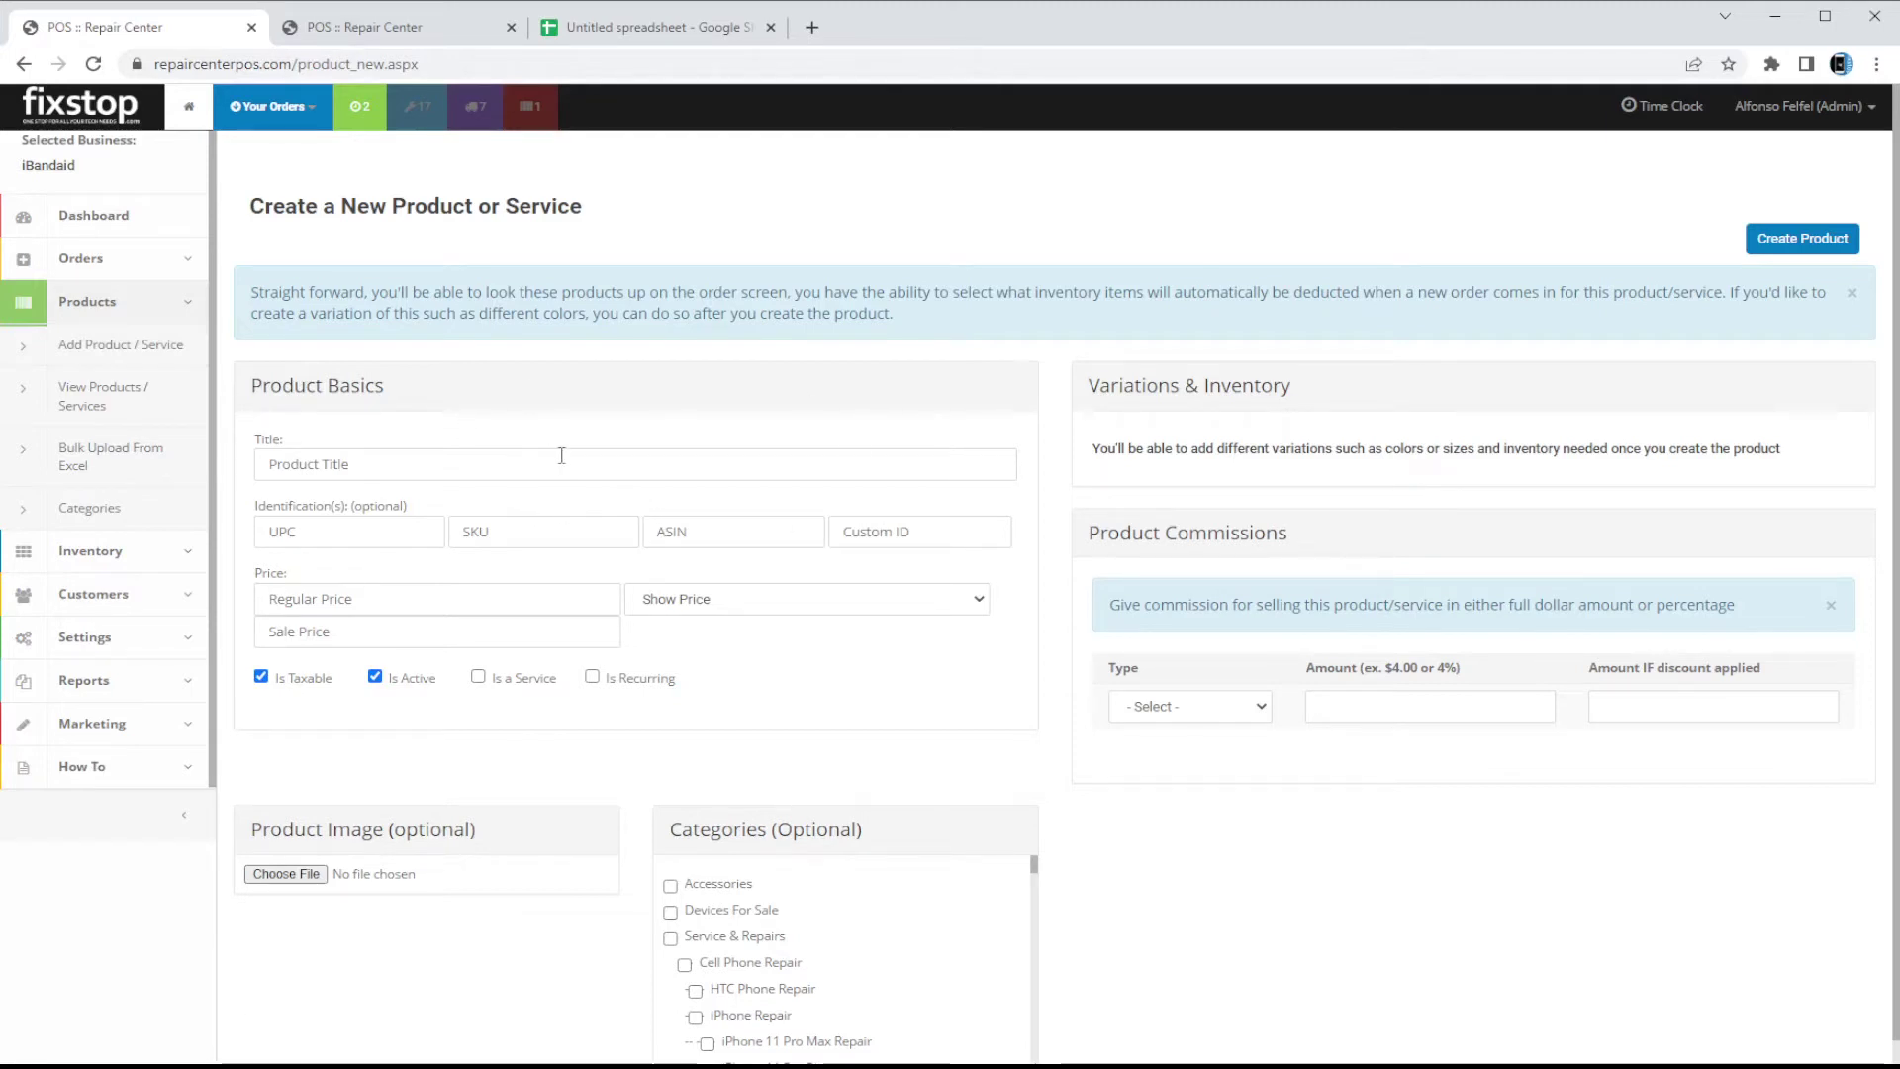
Open the store devices list and start adding a new cell phone device, selecting iPhone 13 as the model.
left_click(1819, 127)
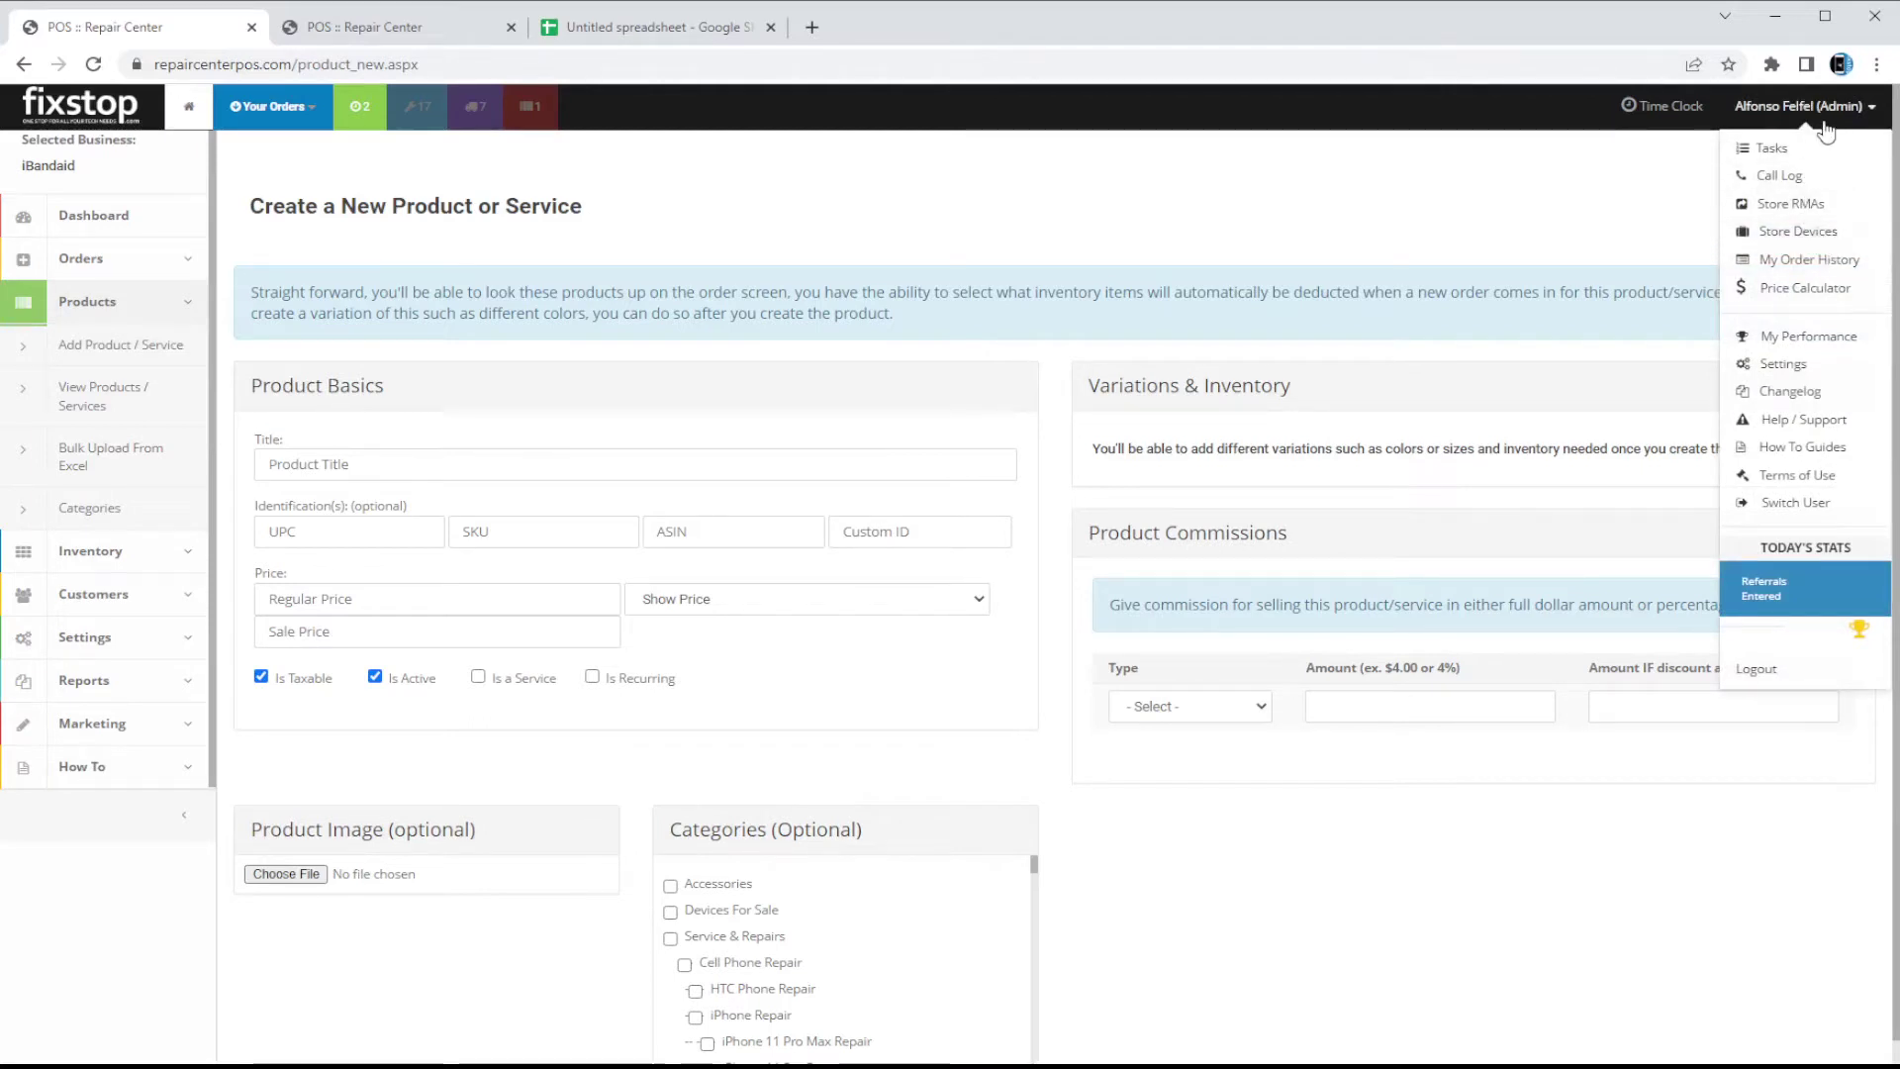
left_click(1822, 237)
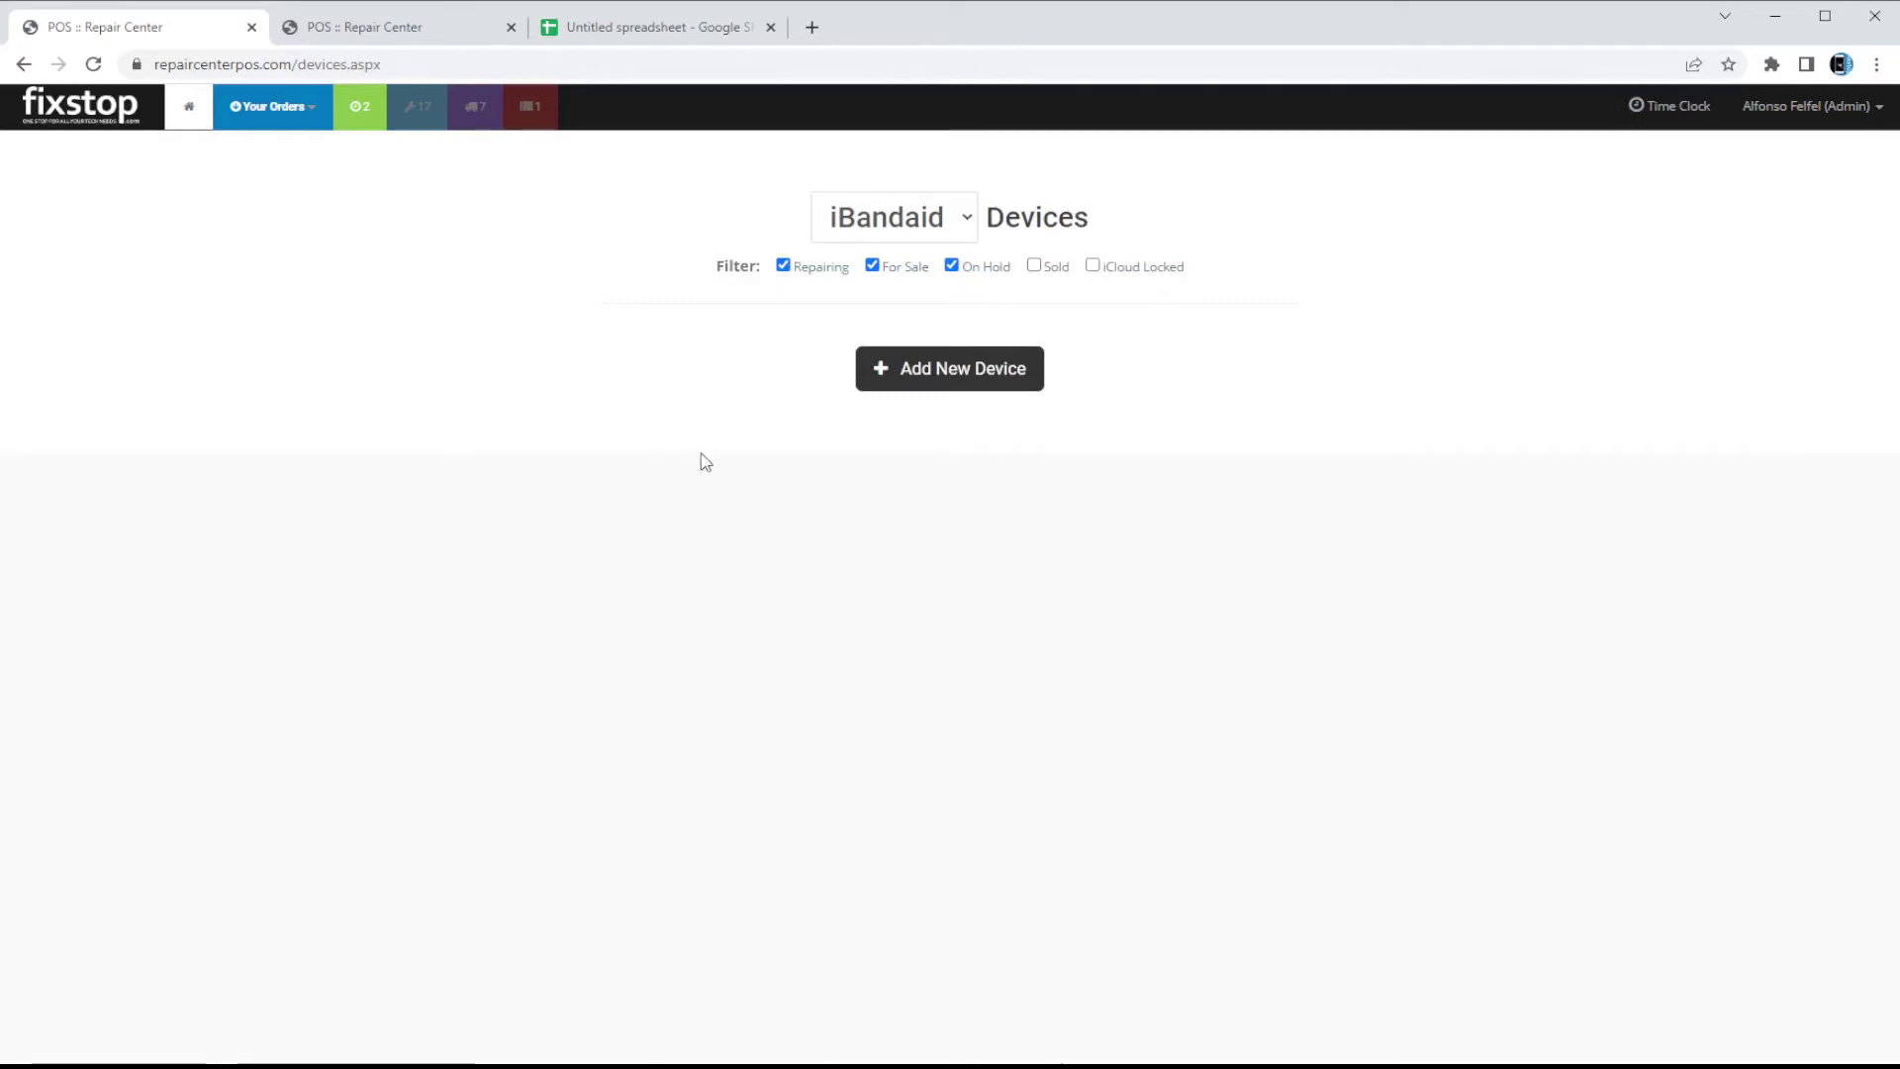
left_click(912, 385)
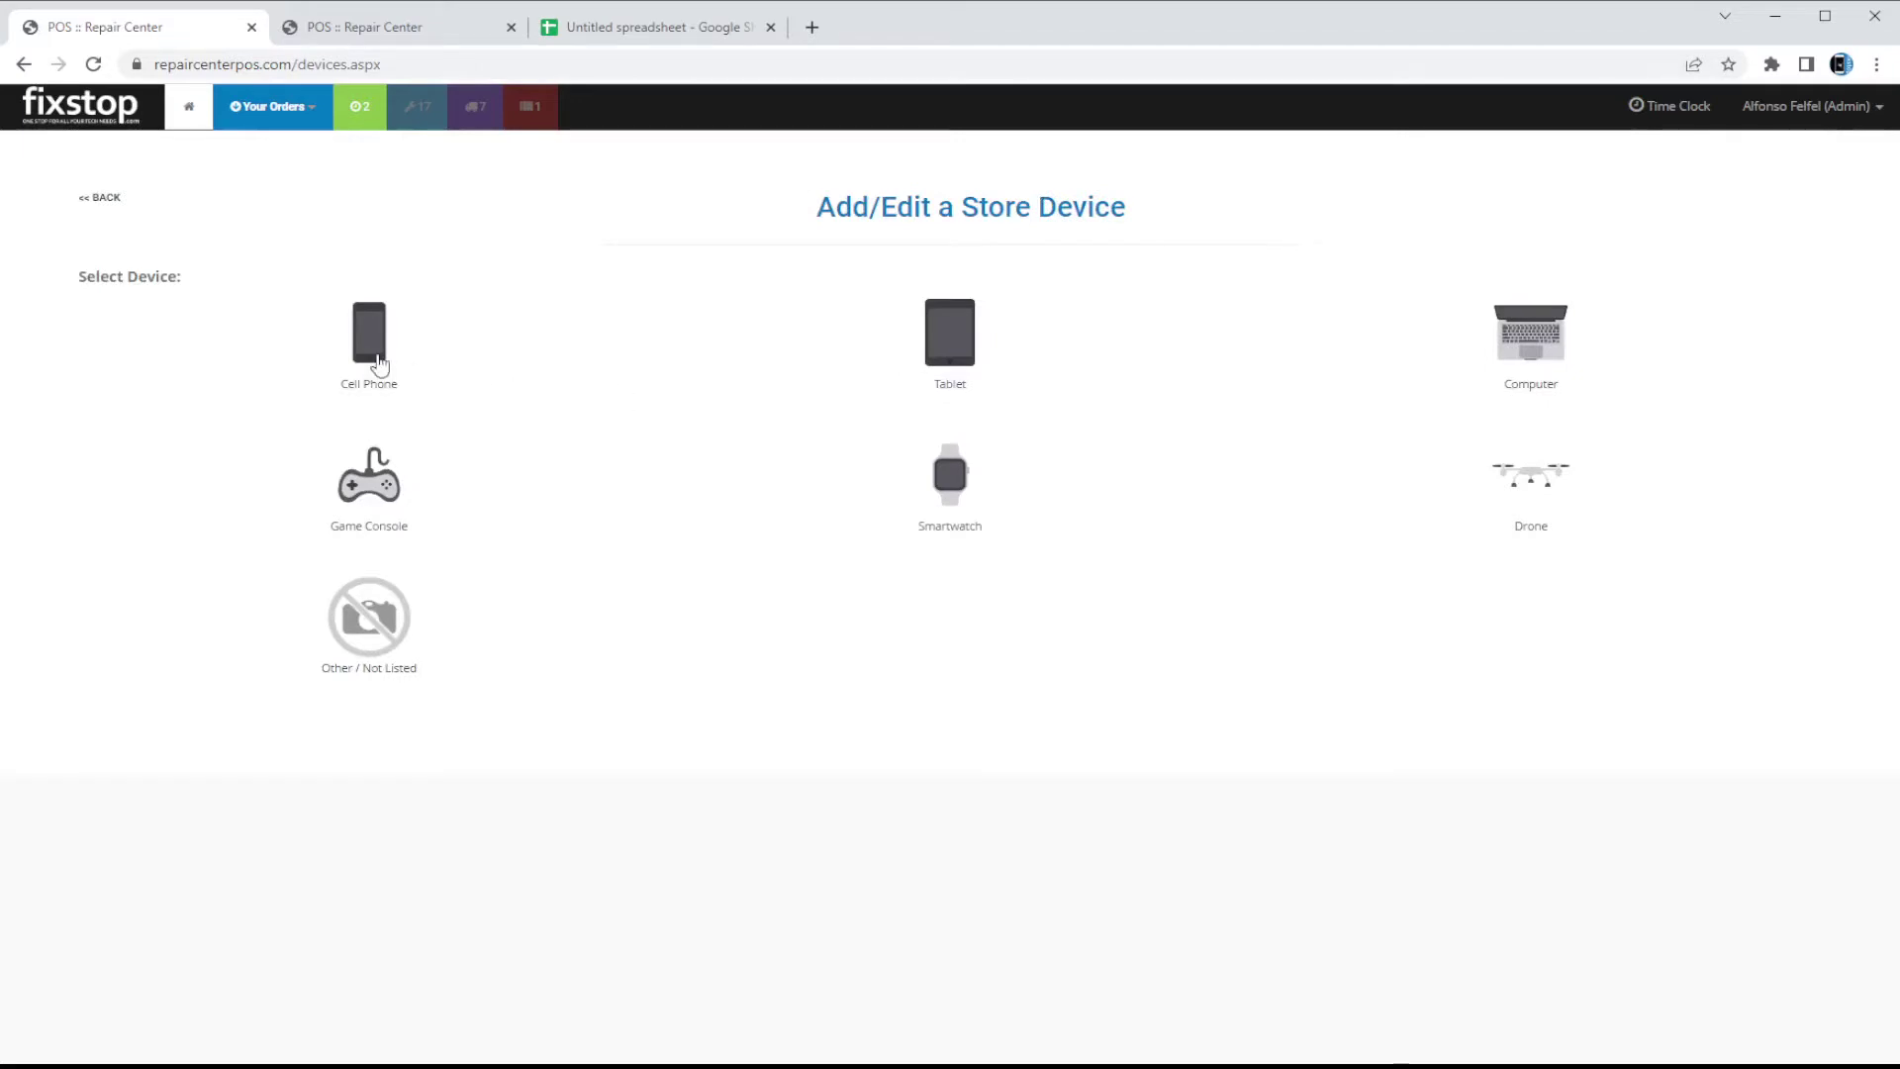
left_click(379, 364)
left_click(384, 358)
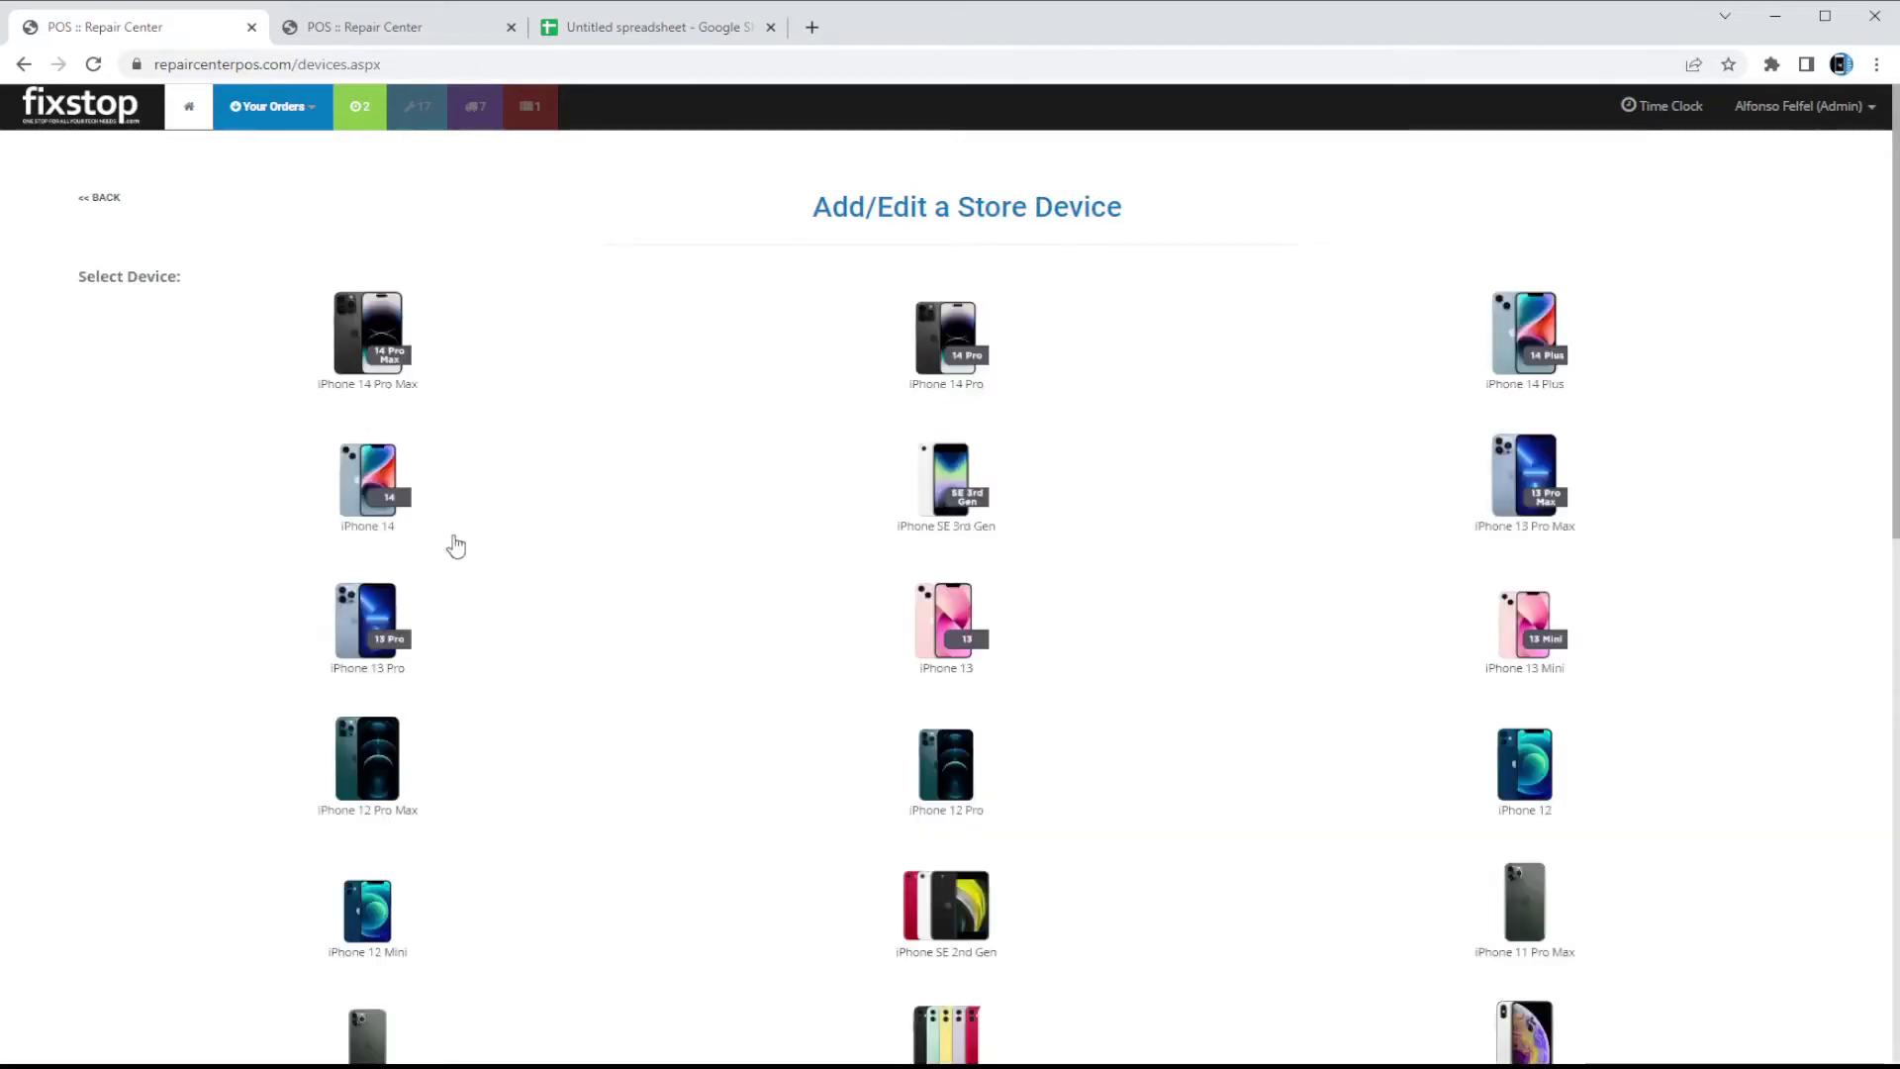
scroll(479, 551, "down", 2)
left_click(956, 424)
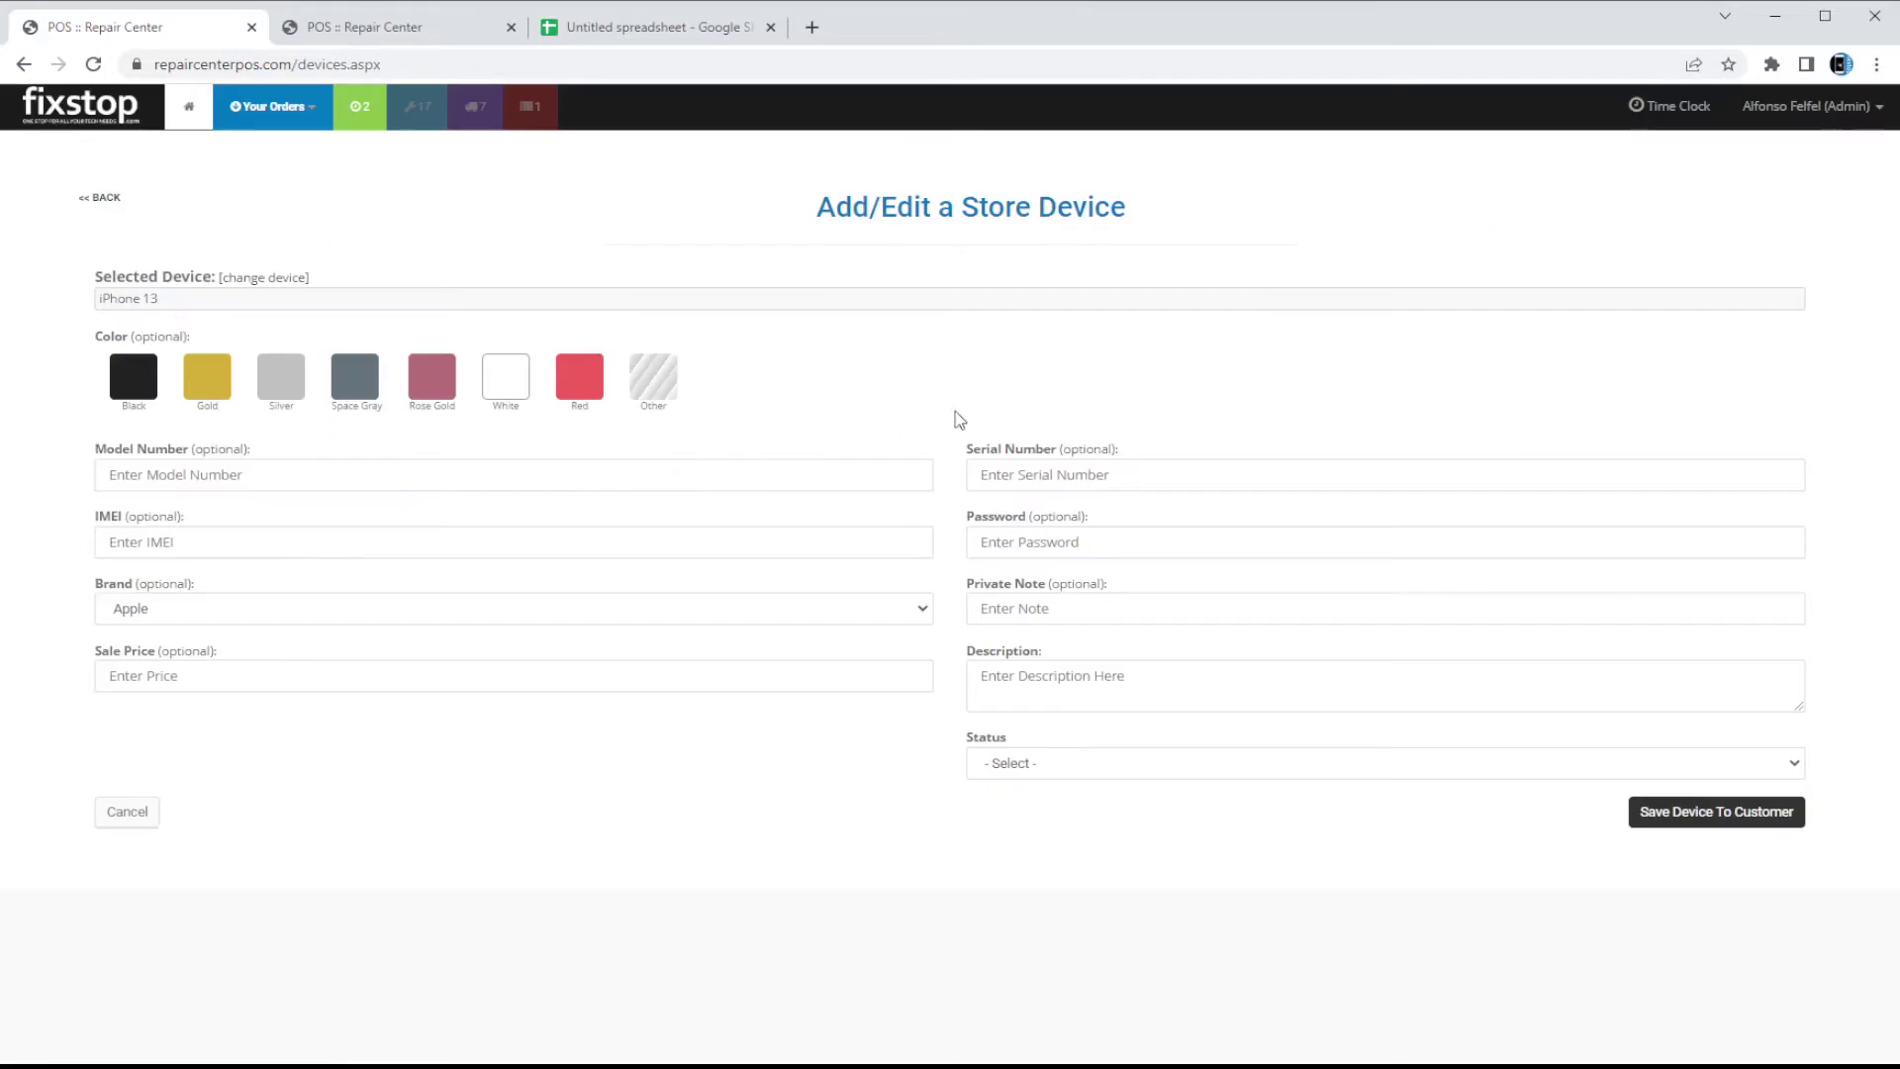
Set the iPhone 13's color to Gold and its sale price to 599.99.
left_click(211, 395)
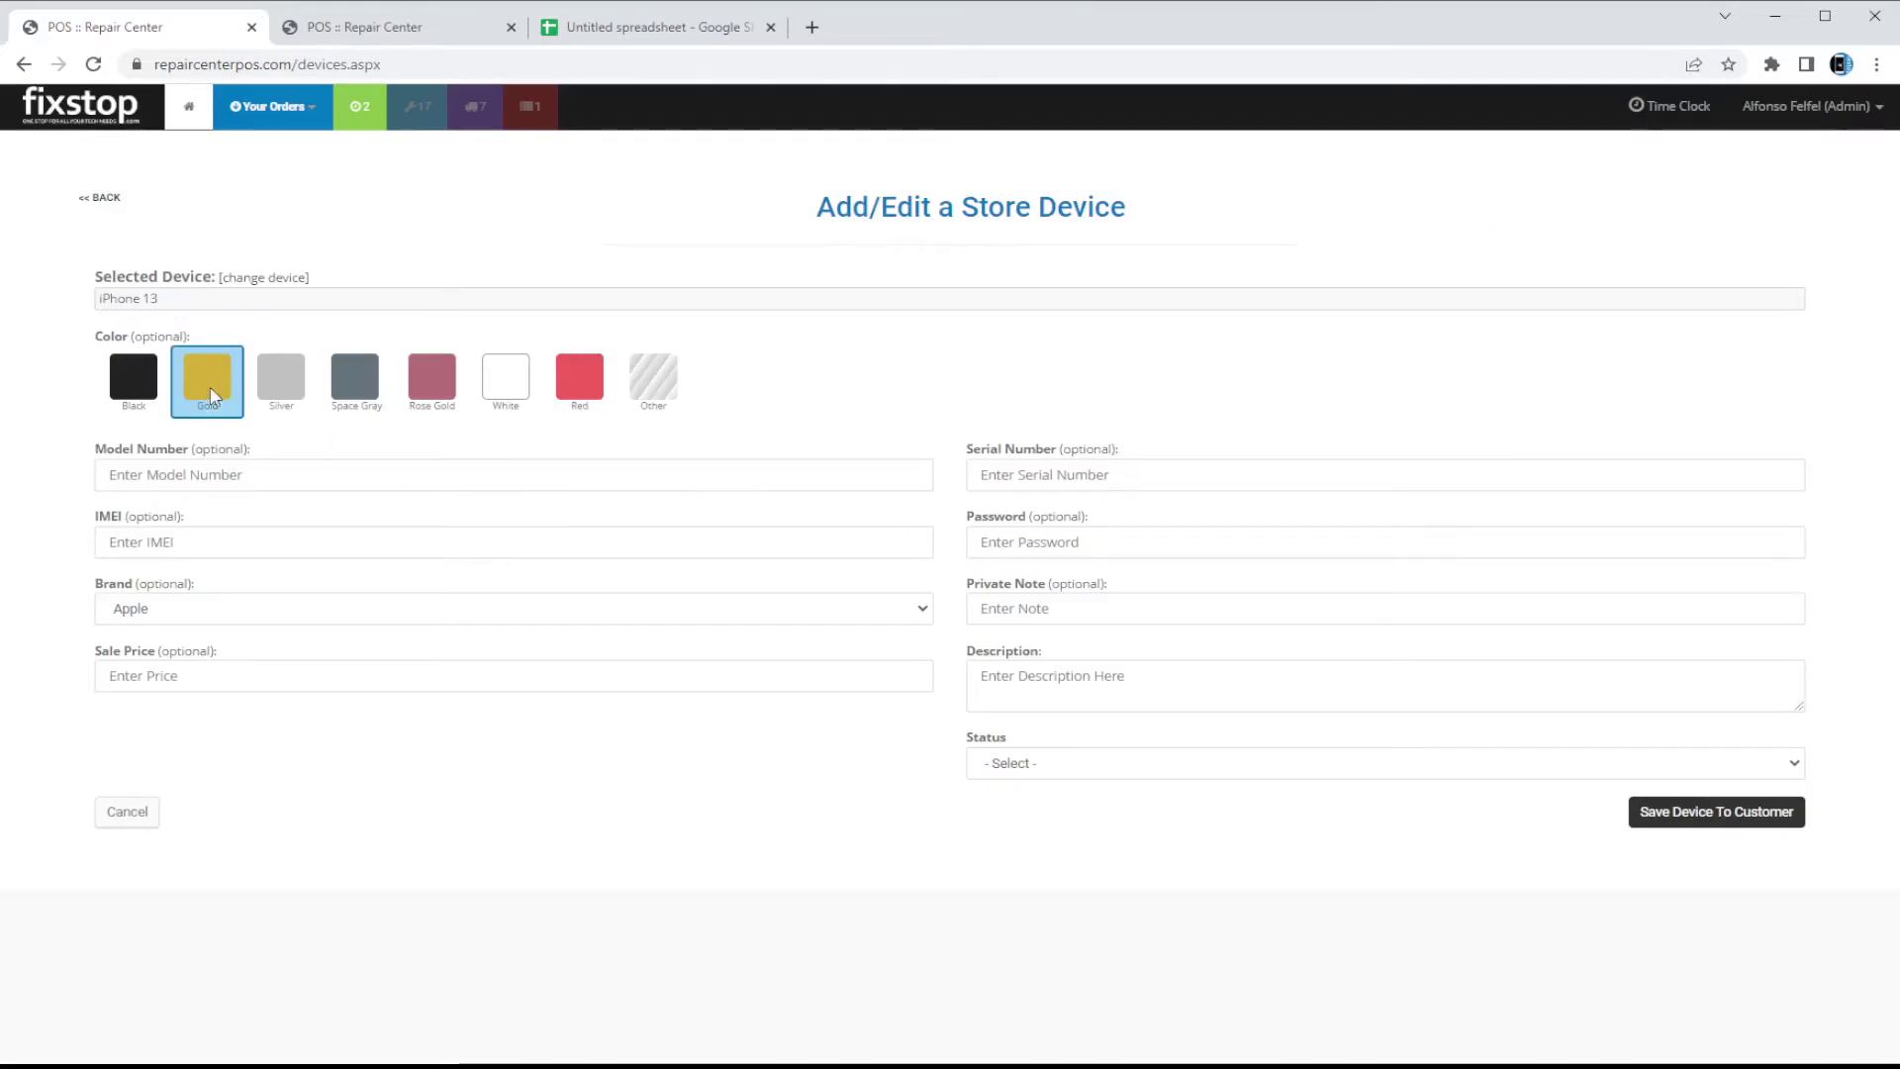
left_click(555, 481)
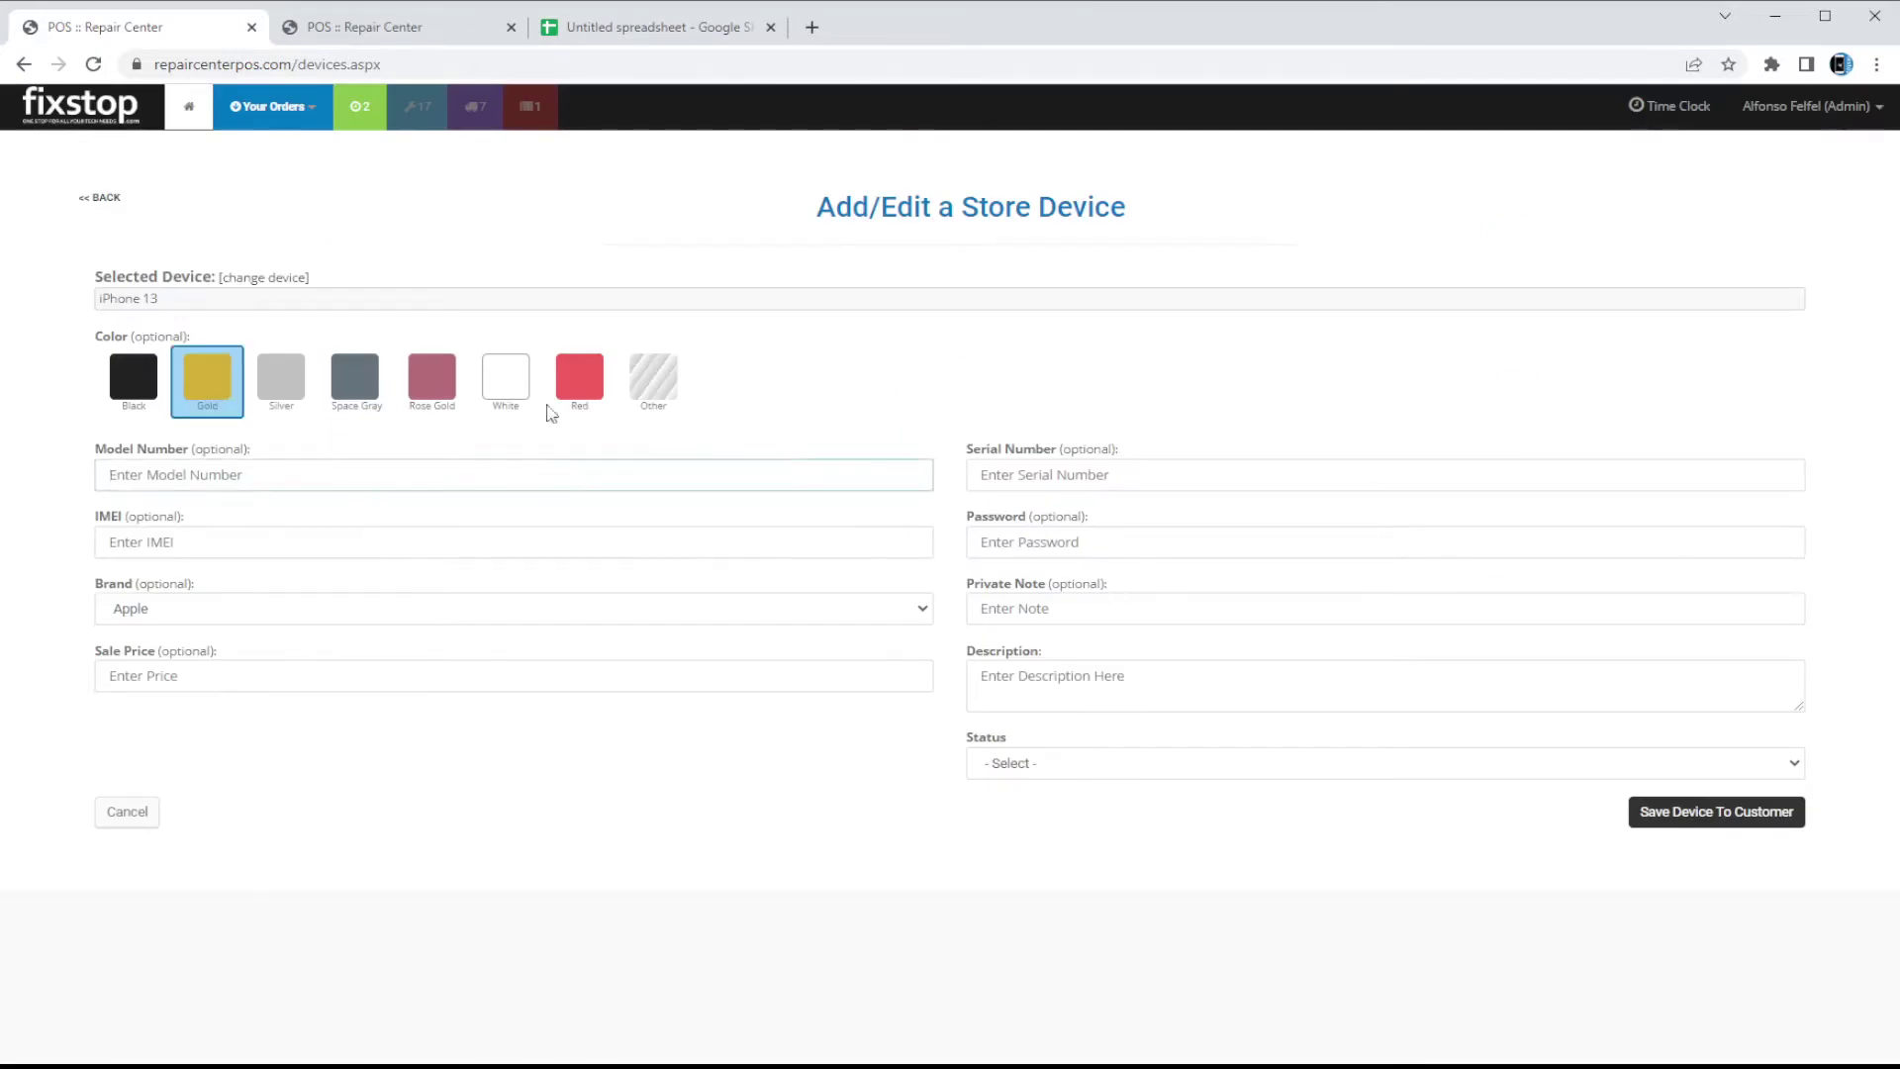
left_click(339, 669)
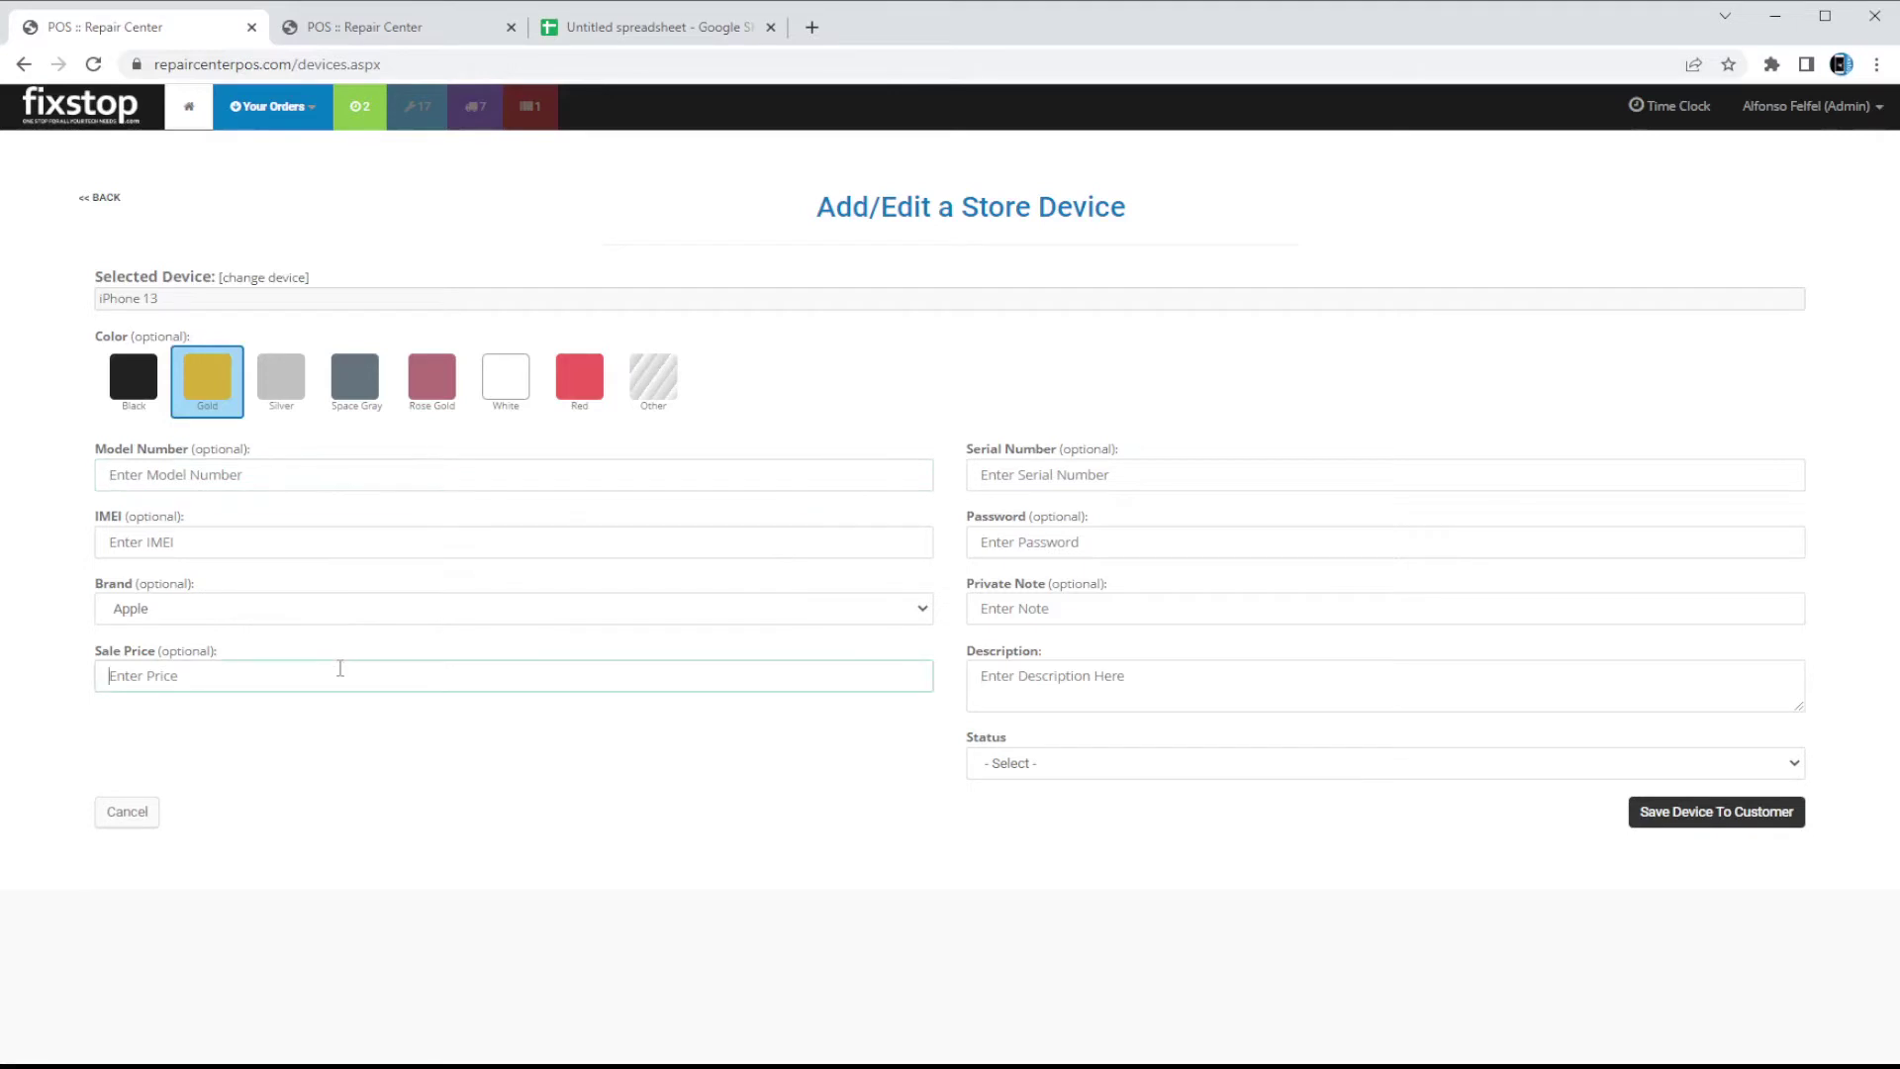
type("599.99")
left_click(1078, 691)
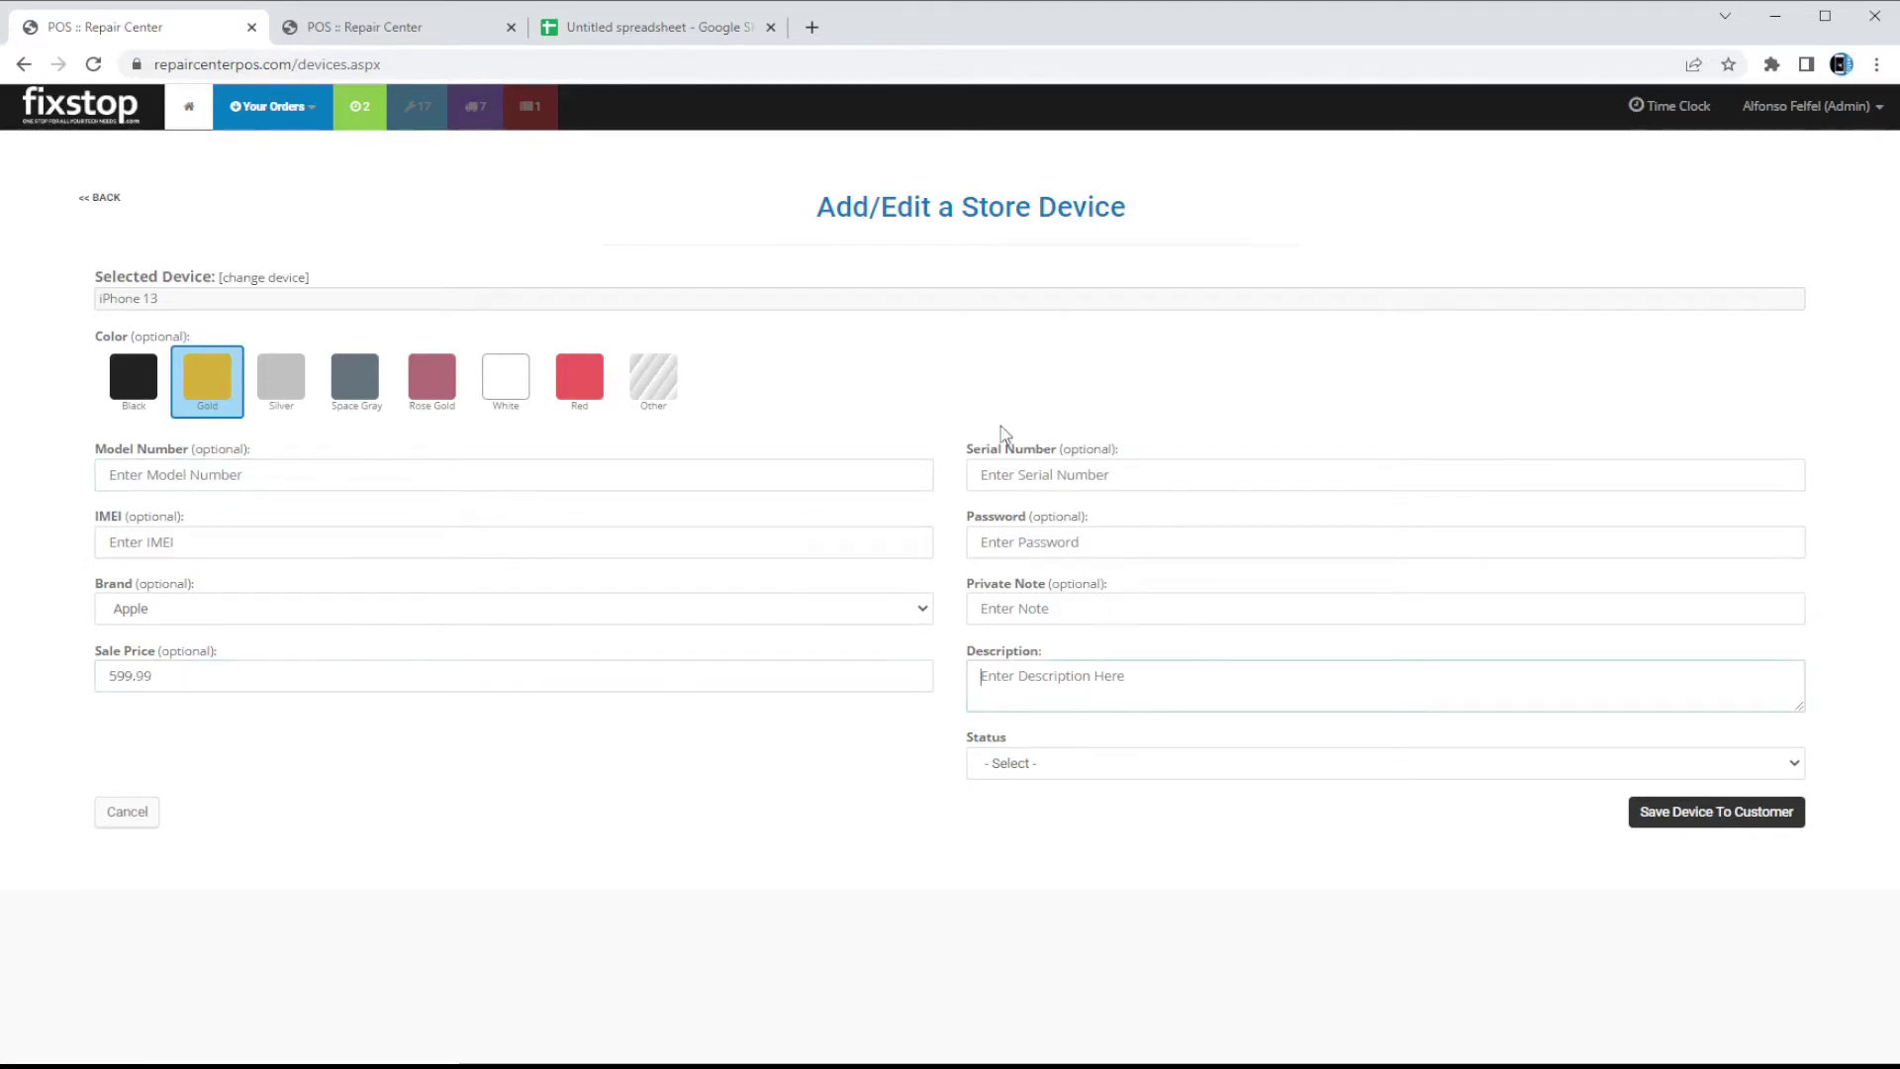
left_click(1073, 473)
type("2342342342")
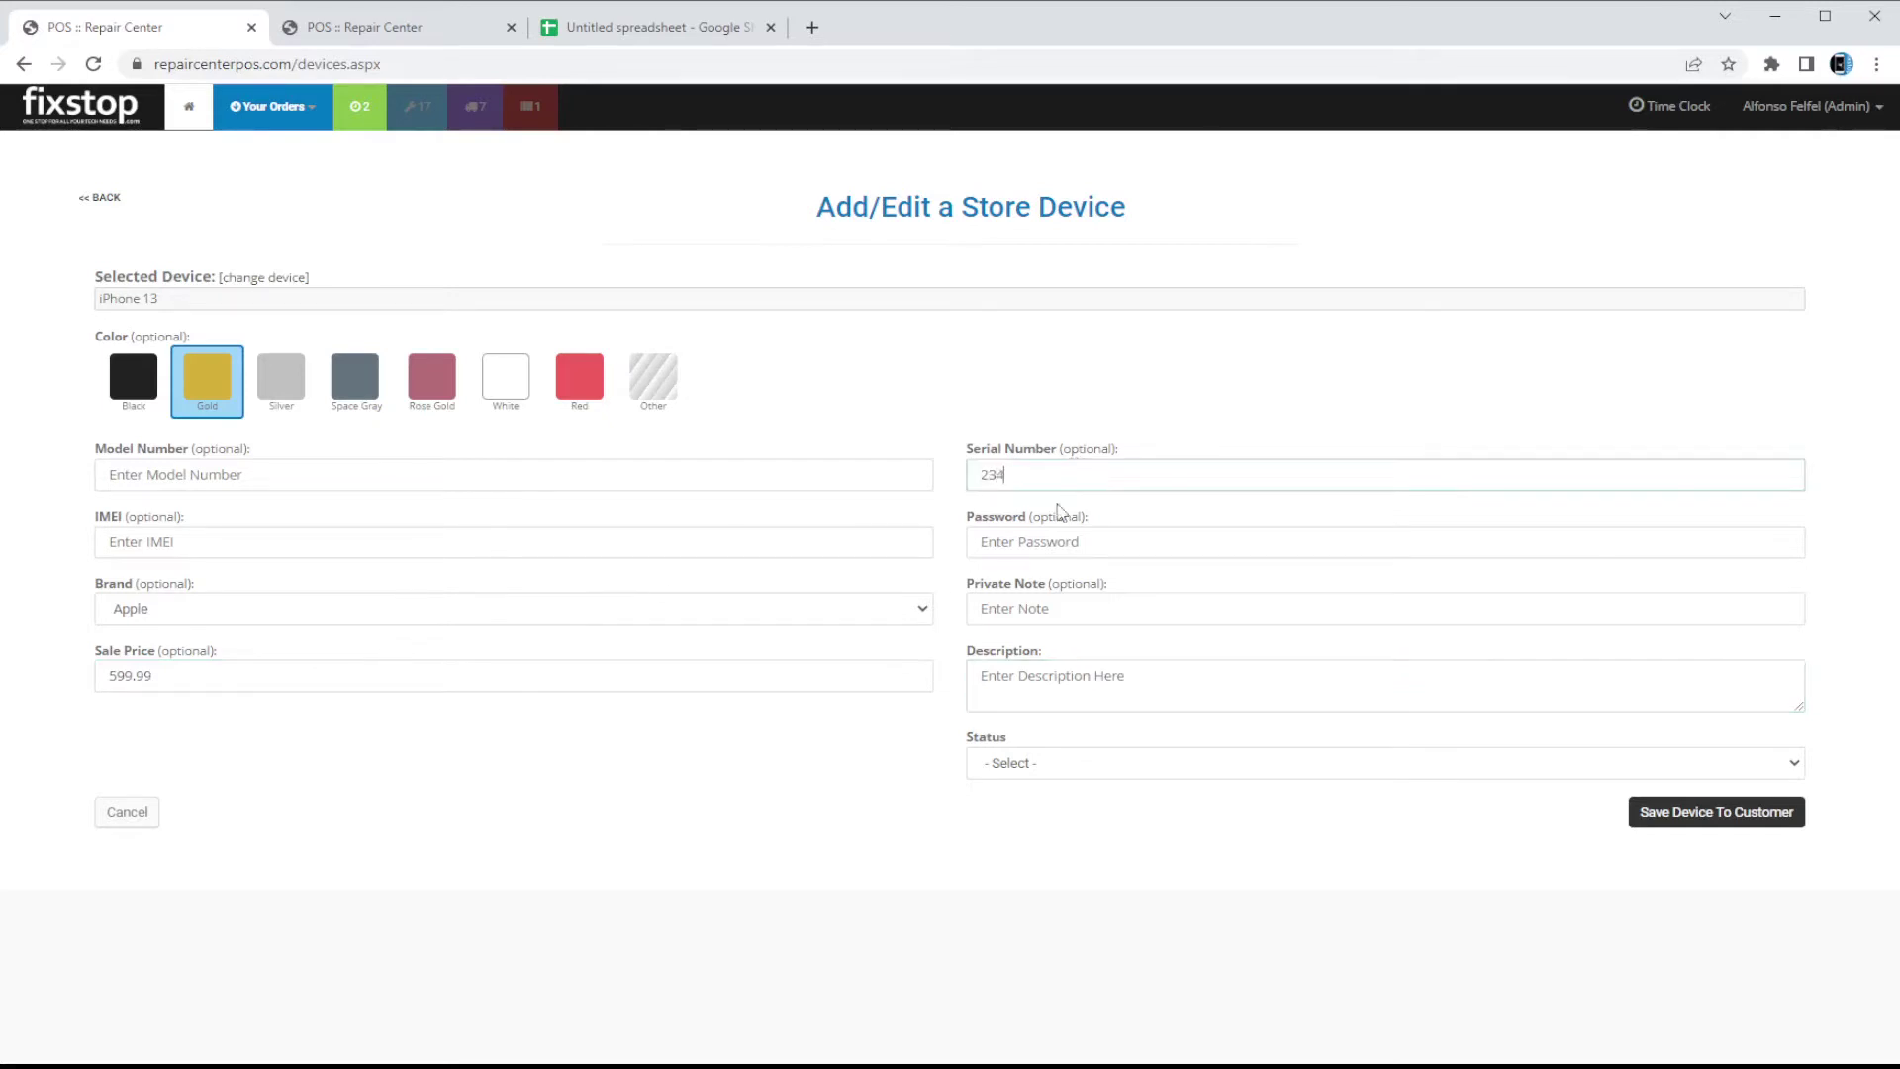
left_click(1072, 763)
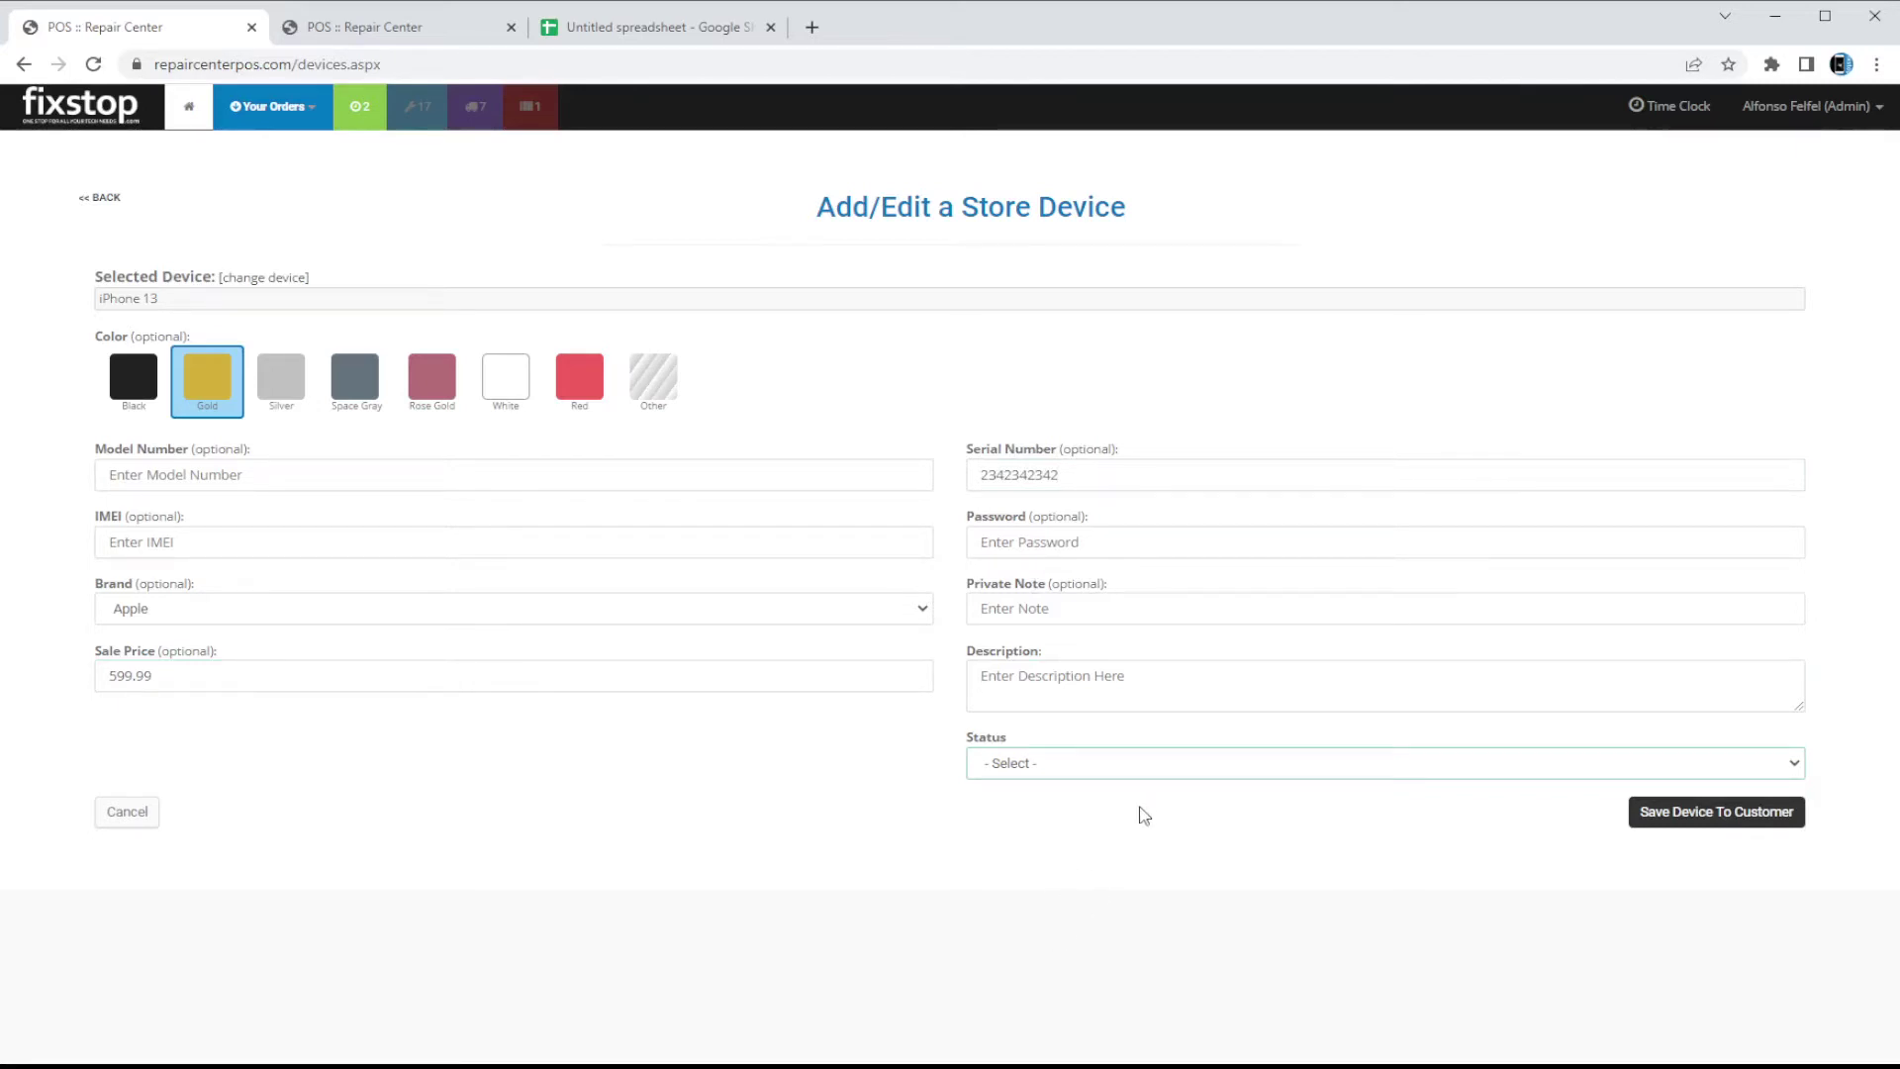
key("Down")
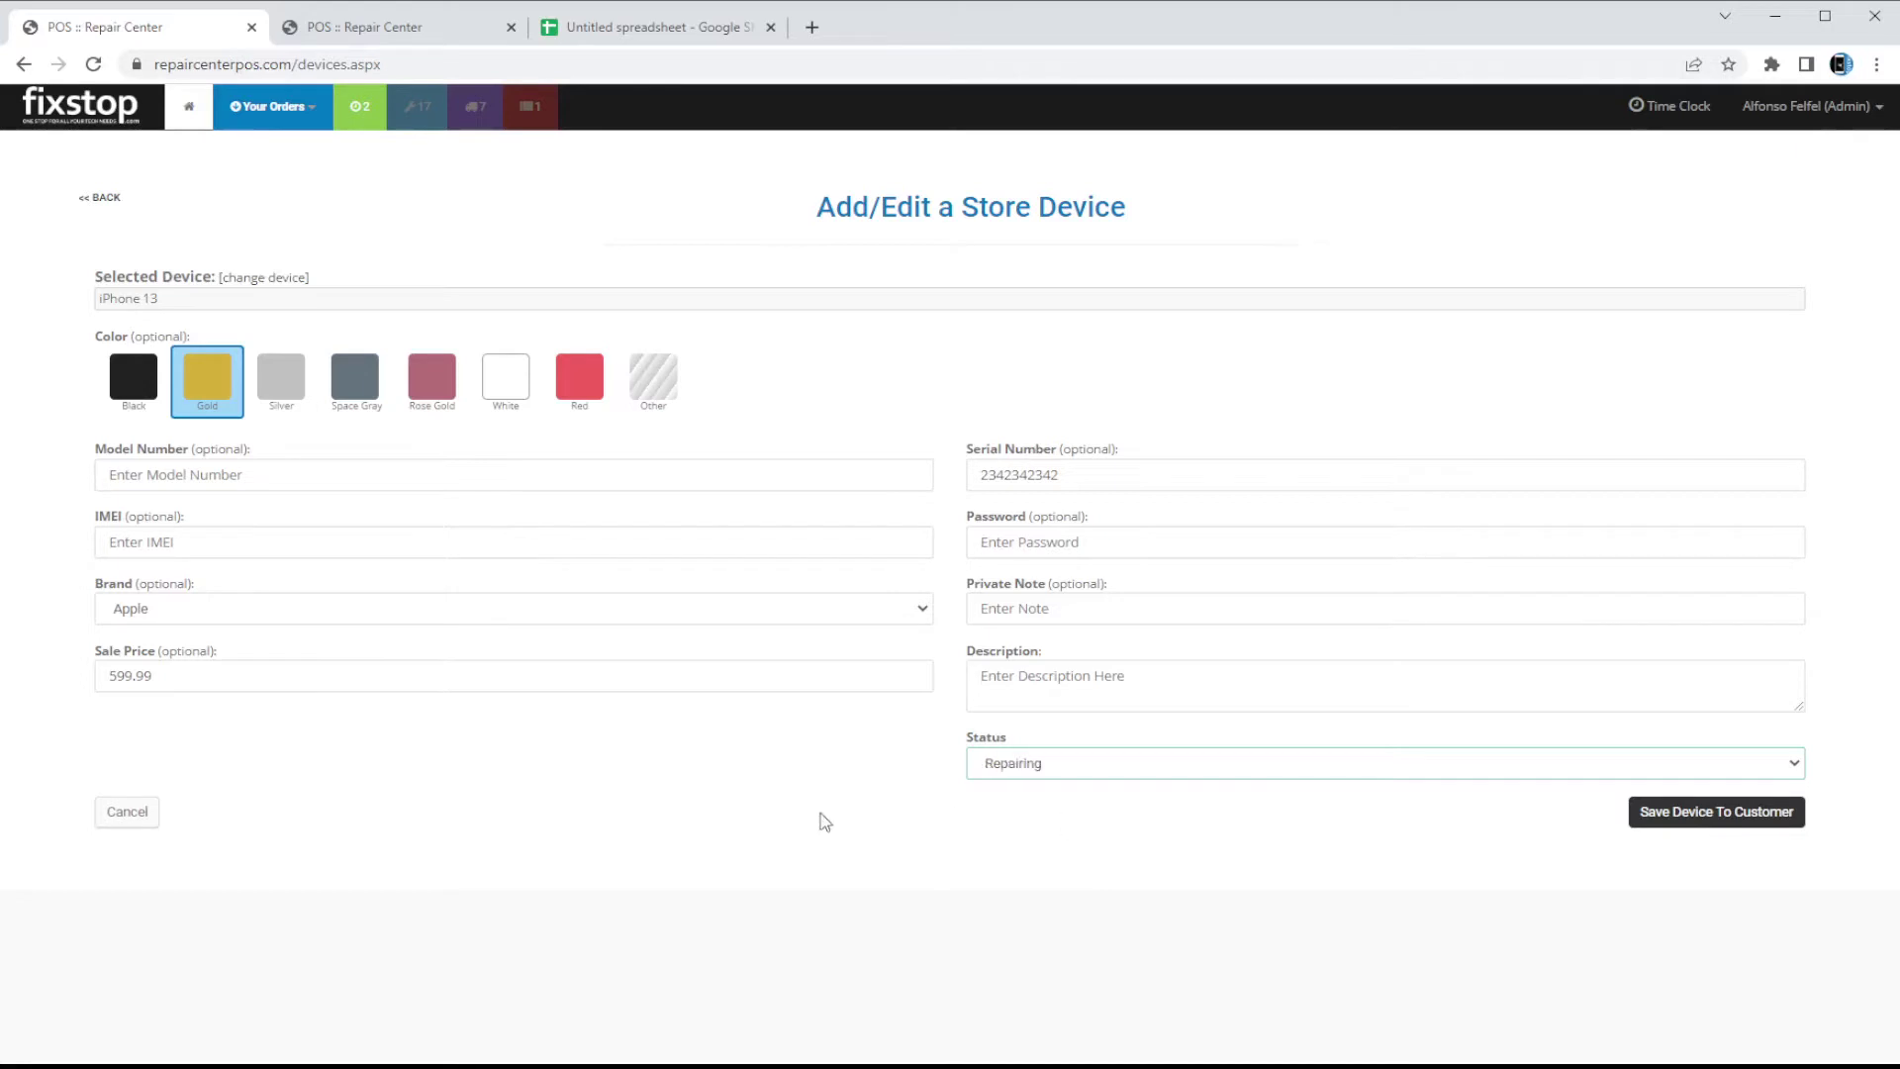
left_click(1668, 814)
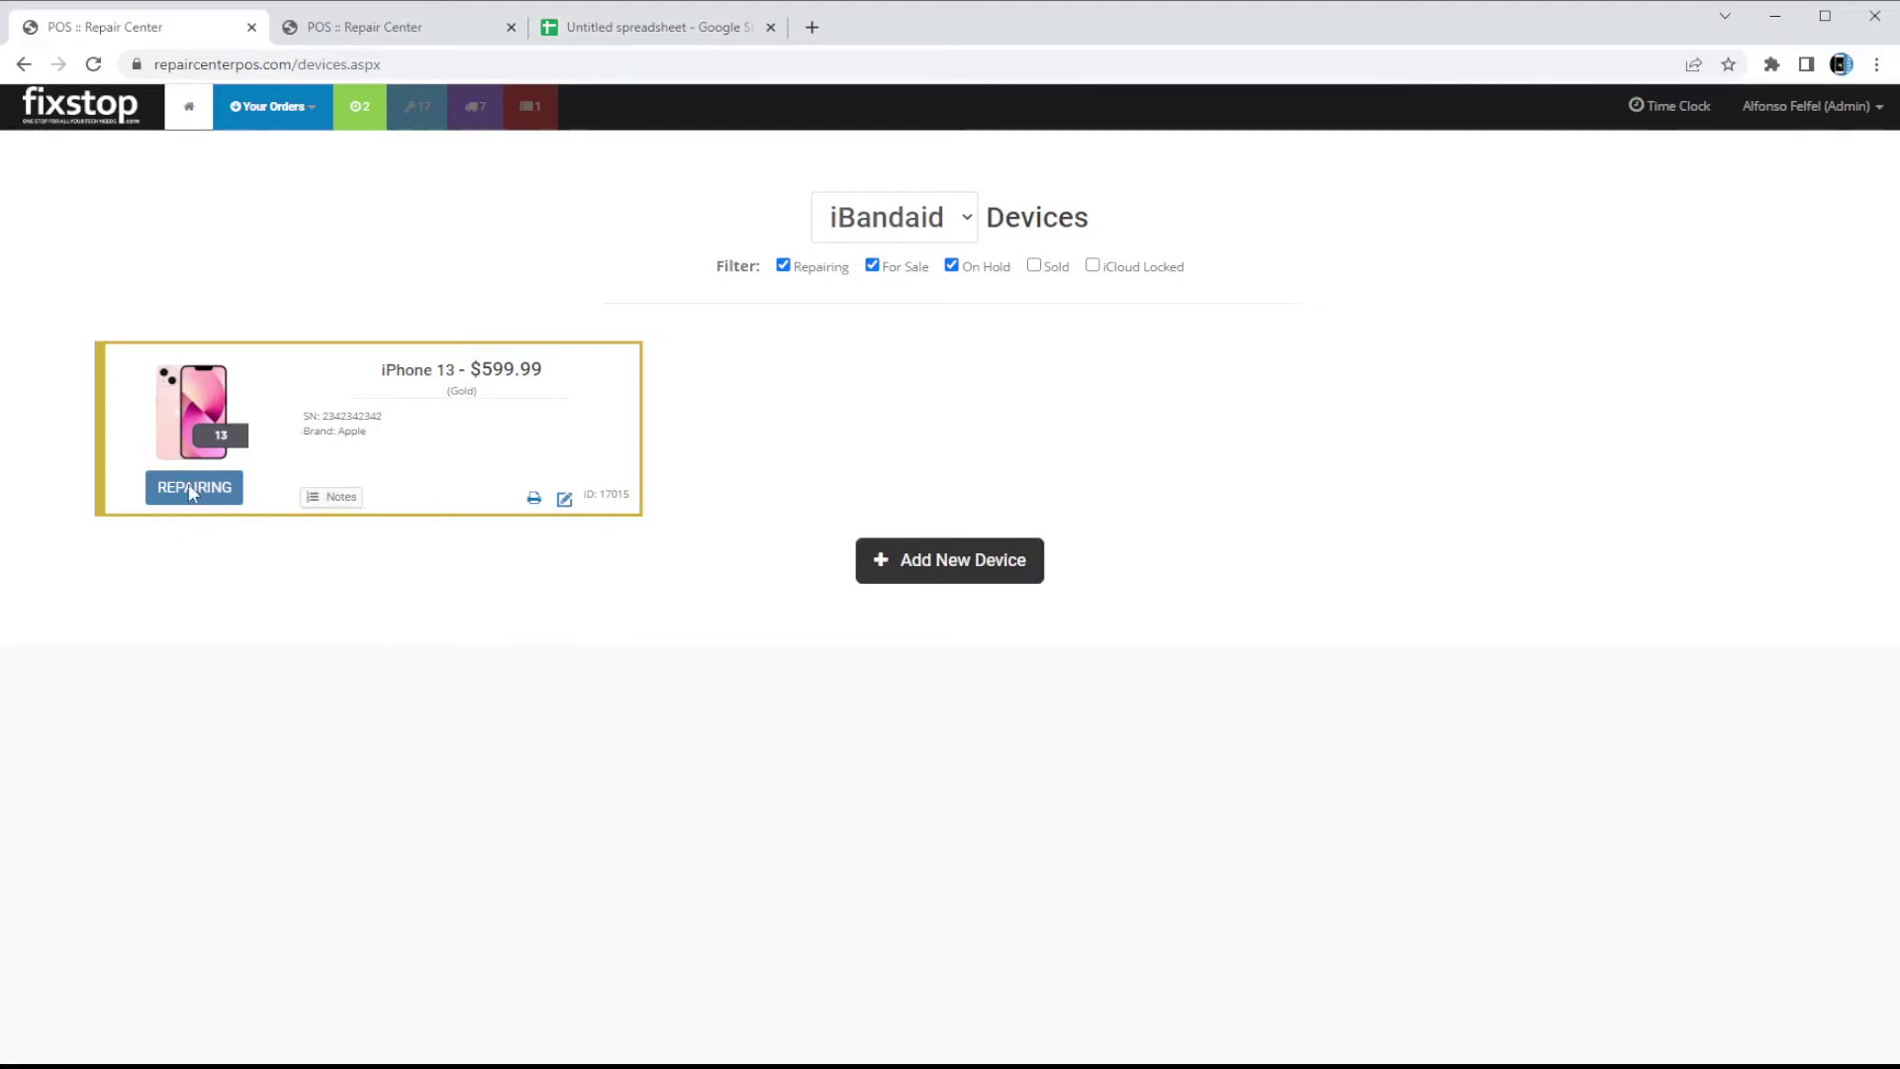
Edit the saved iPhone 13, changing its status to For Sale, and save it.
left_click(565, 500)
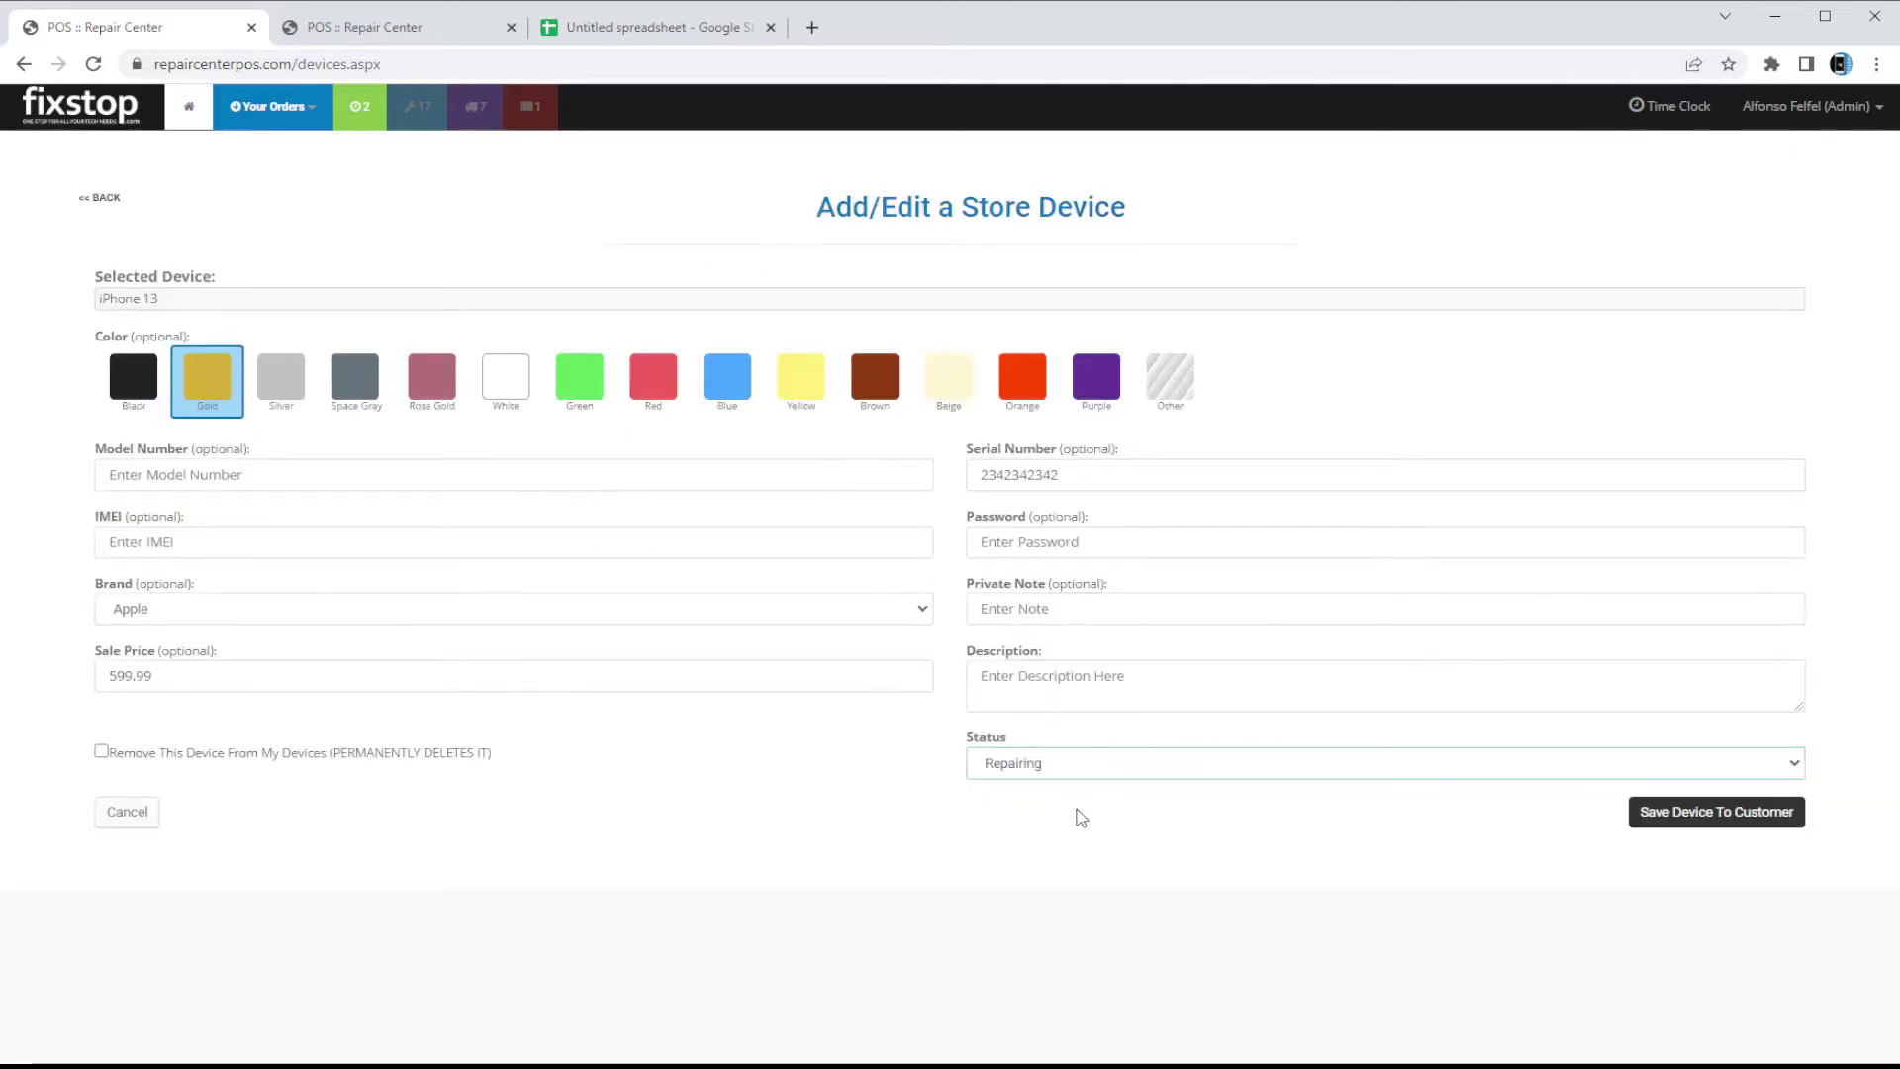
key("Down")
left_click(1718, 813)
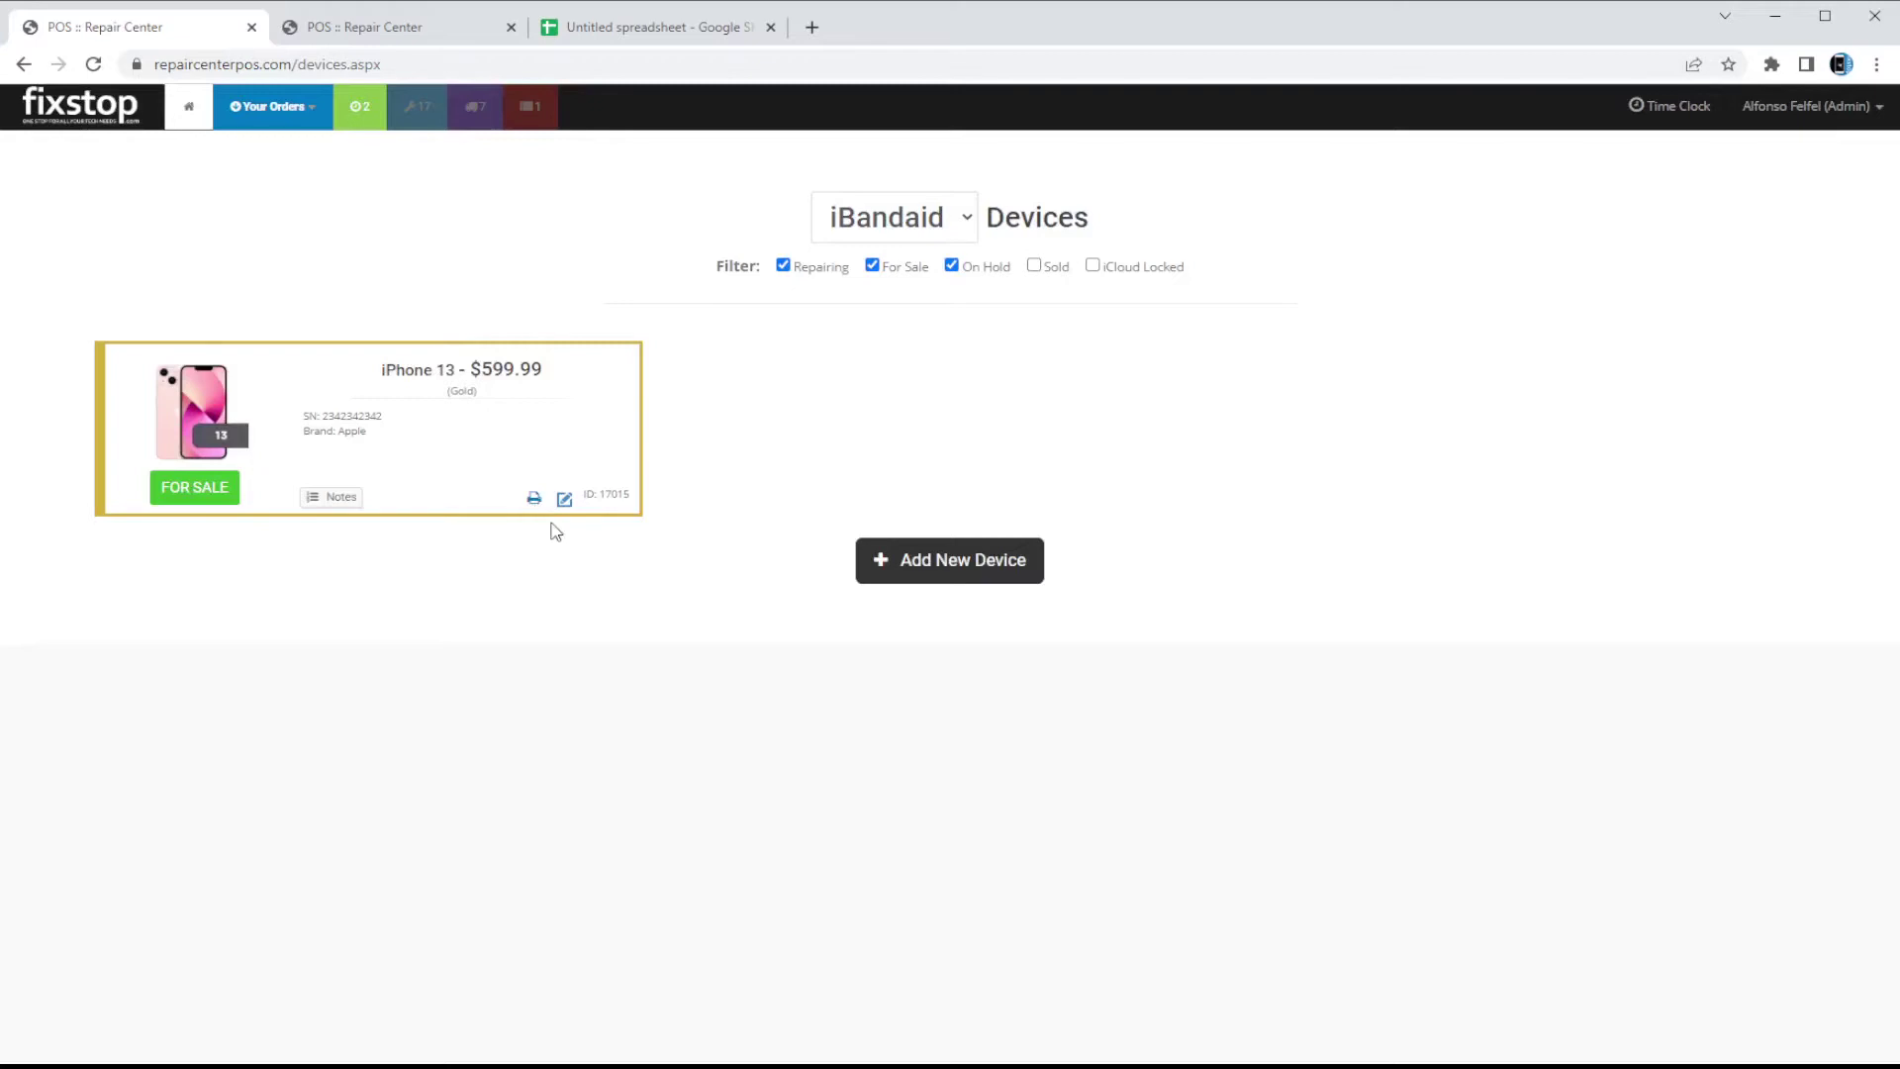
Copy the iPhone 13's serial number from the device list and use it to add the Gold iPhone 13 to the open order.
left_click(376, 37)
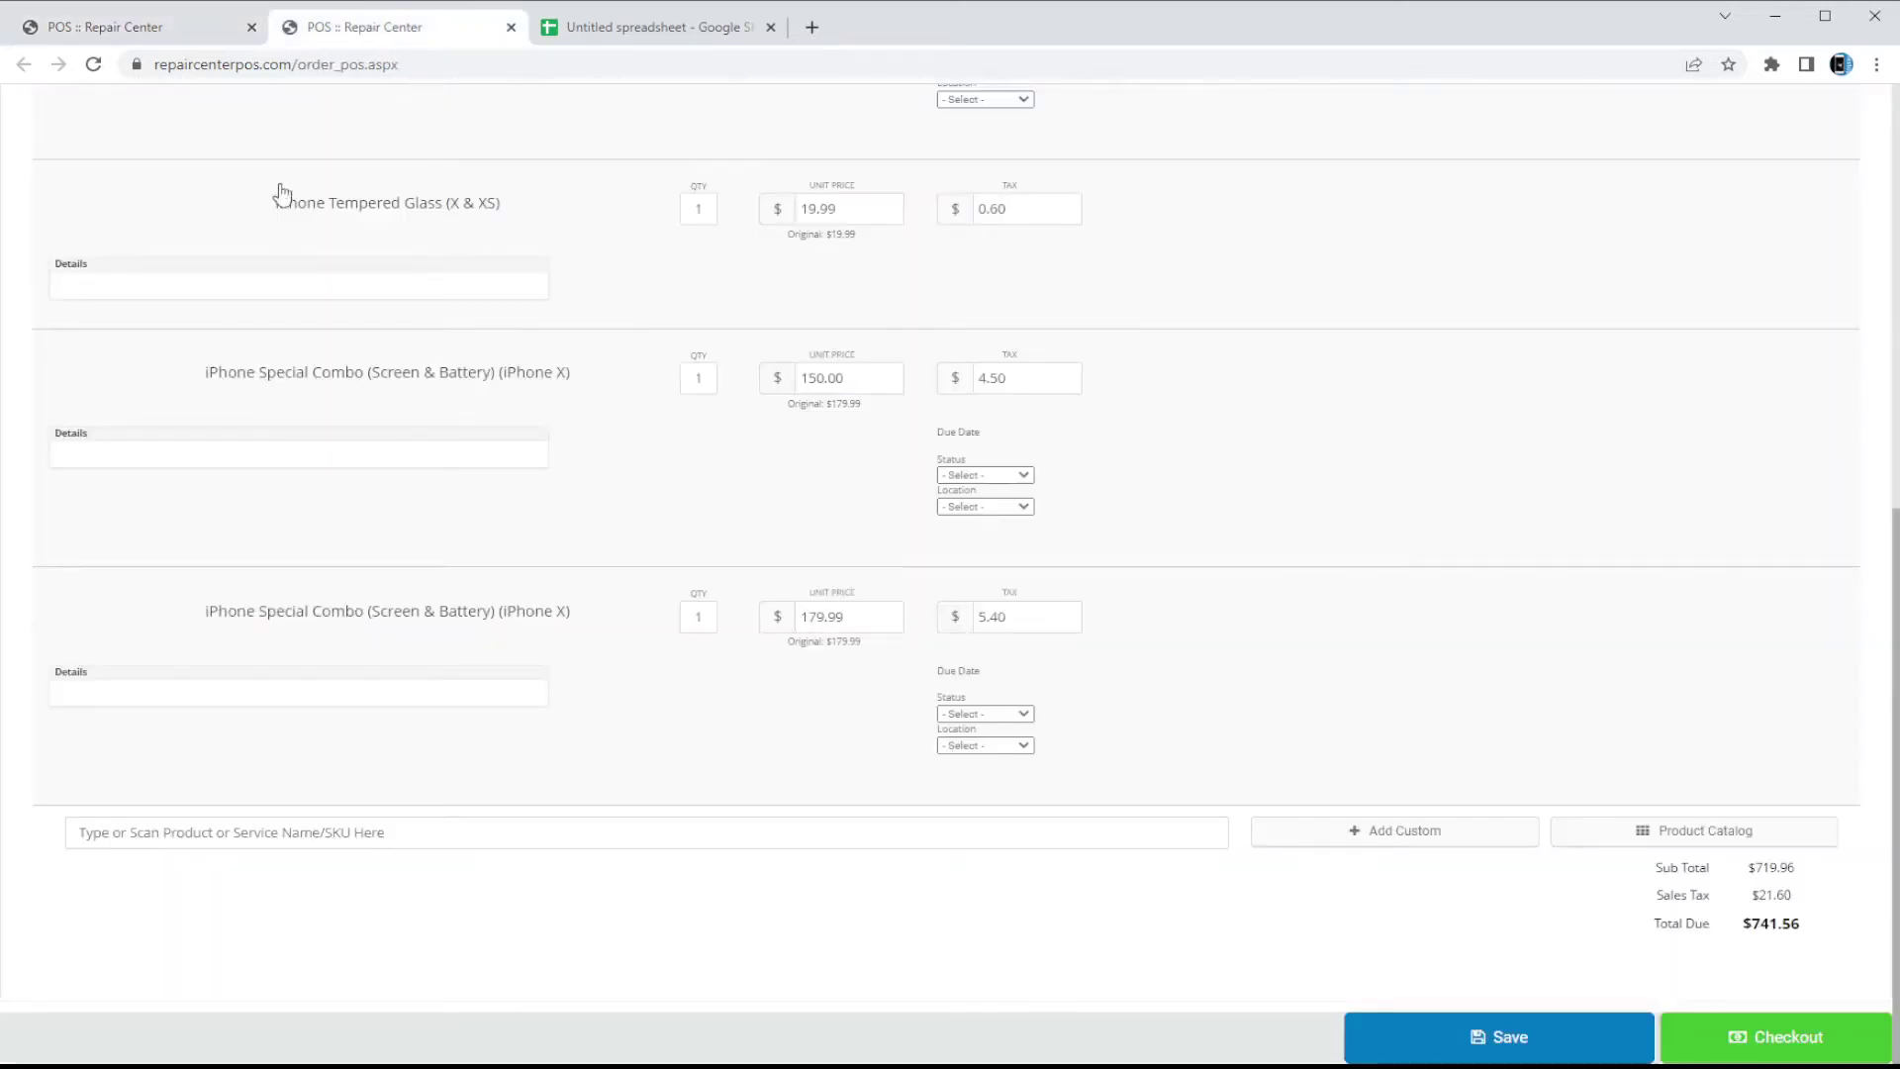
left_click(194, 47)
double_click(357, 416)
key("ctrl+c")
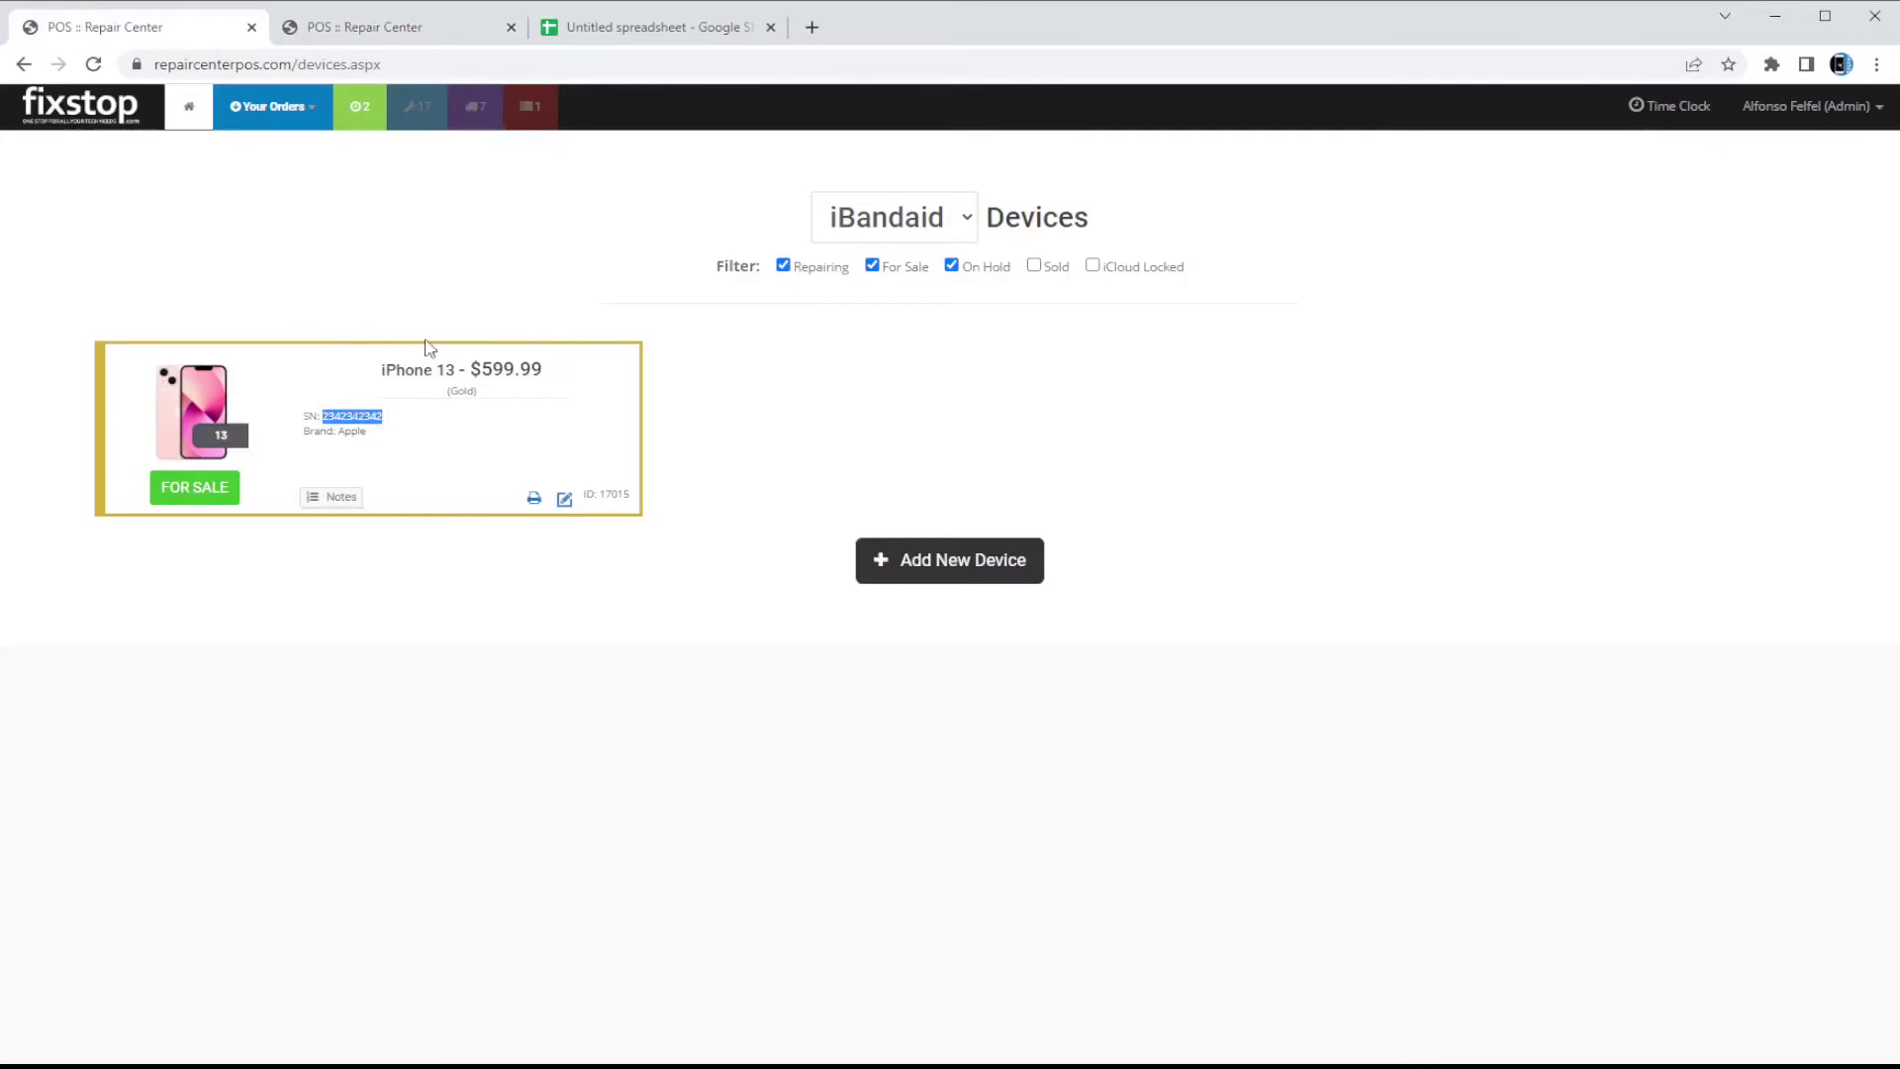
left_click(348, 27)
left_click(354, 836)
key("ctrl+v")
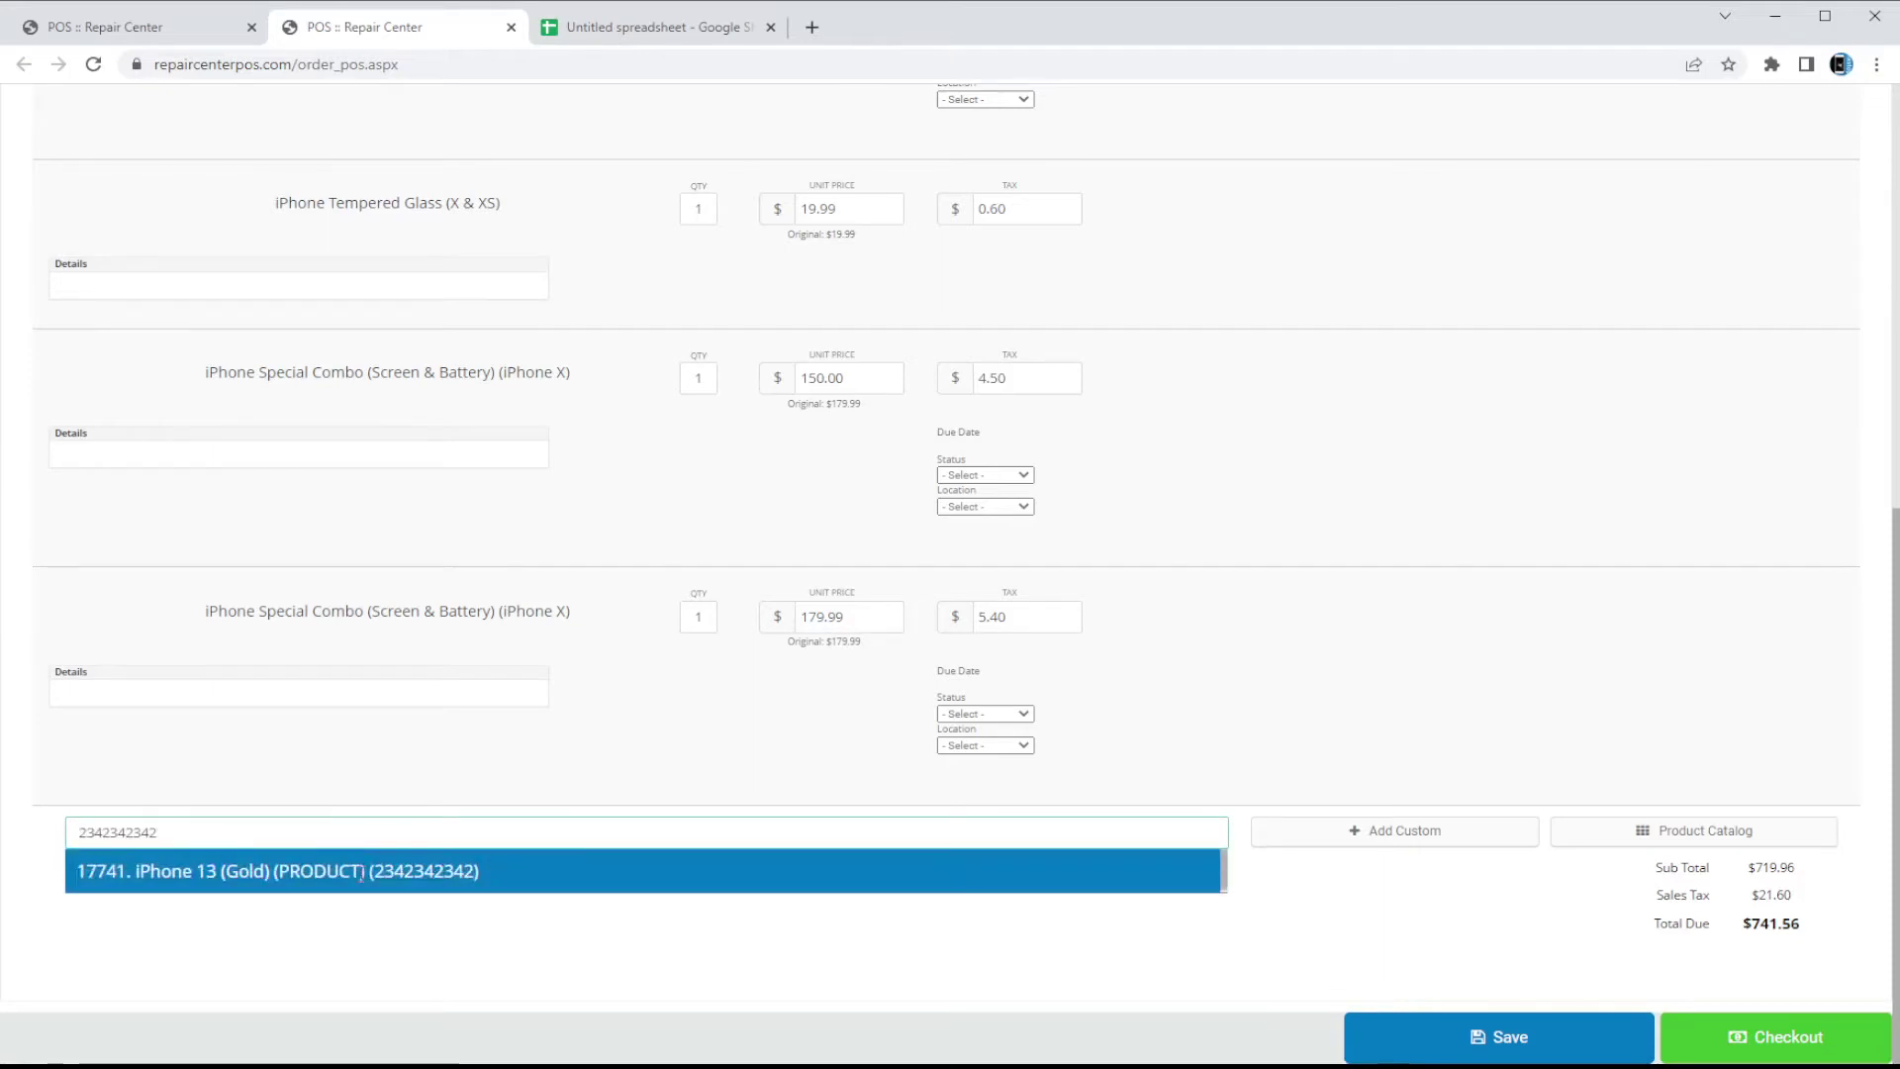
left_click(362, 871)
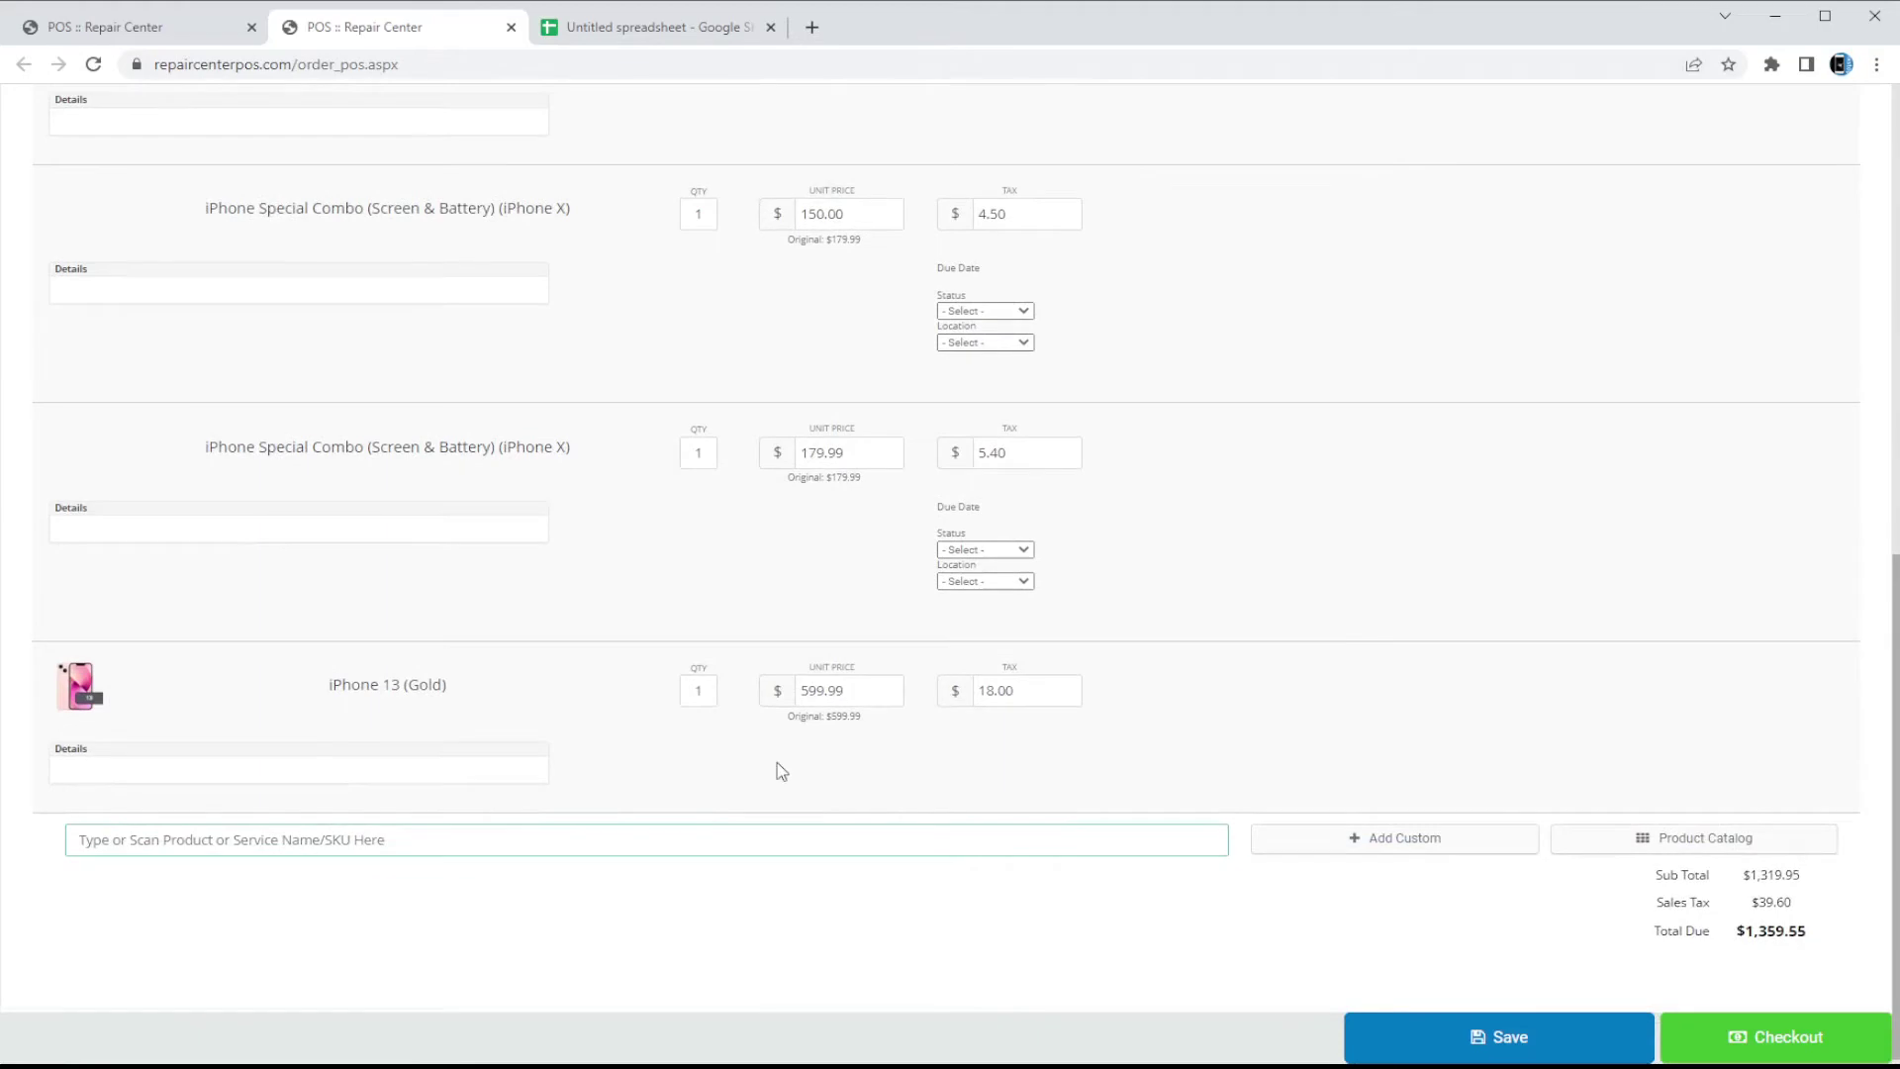
Open the Devices For Sale category in the order's product catalog.
scroll(1094, 818, "up", 1)
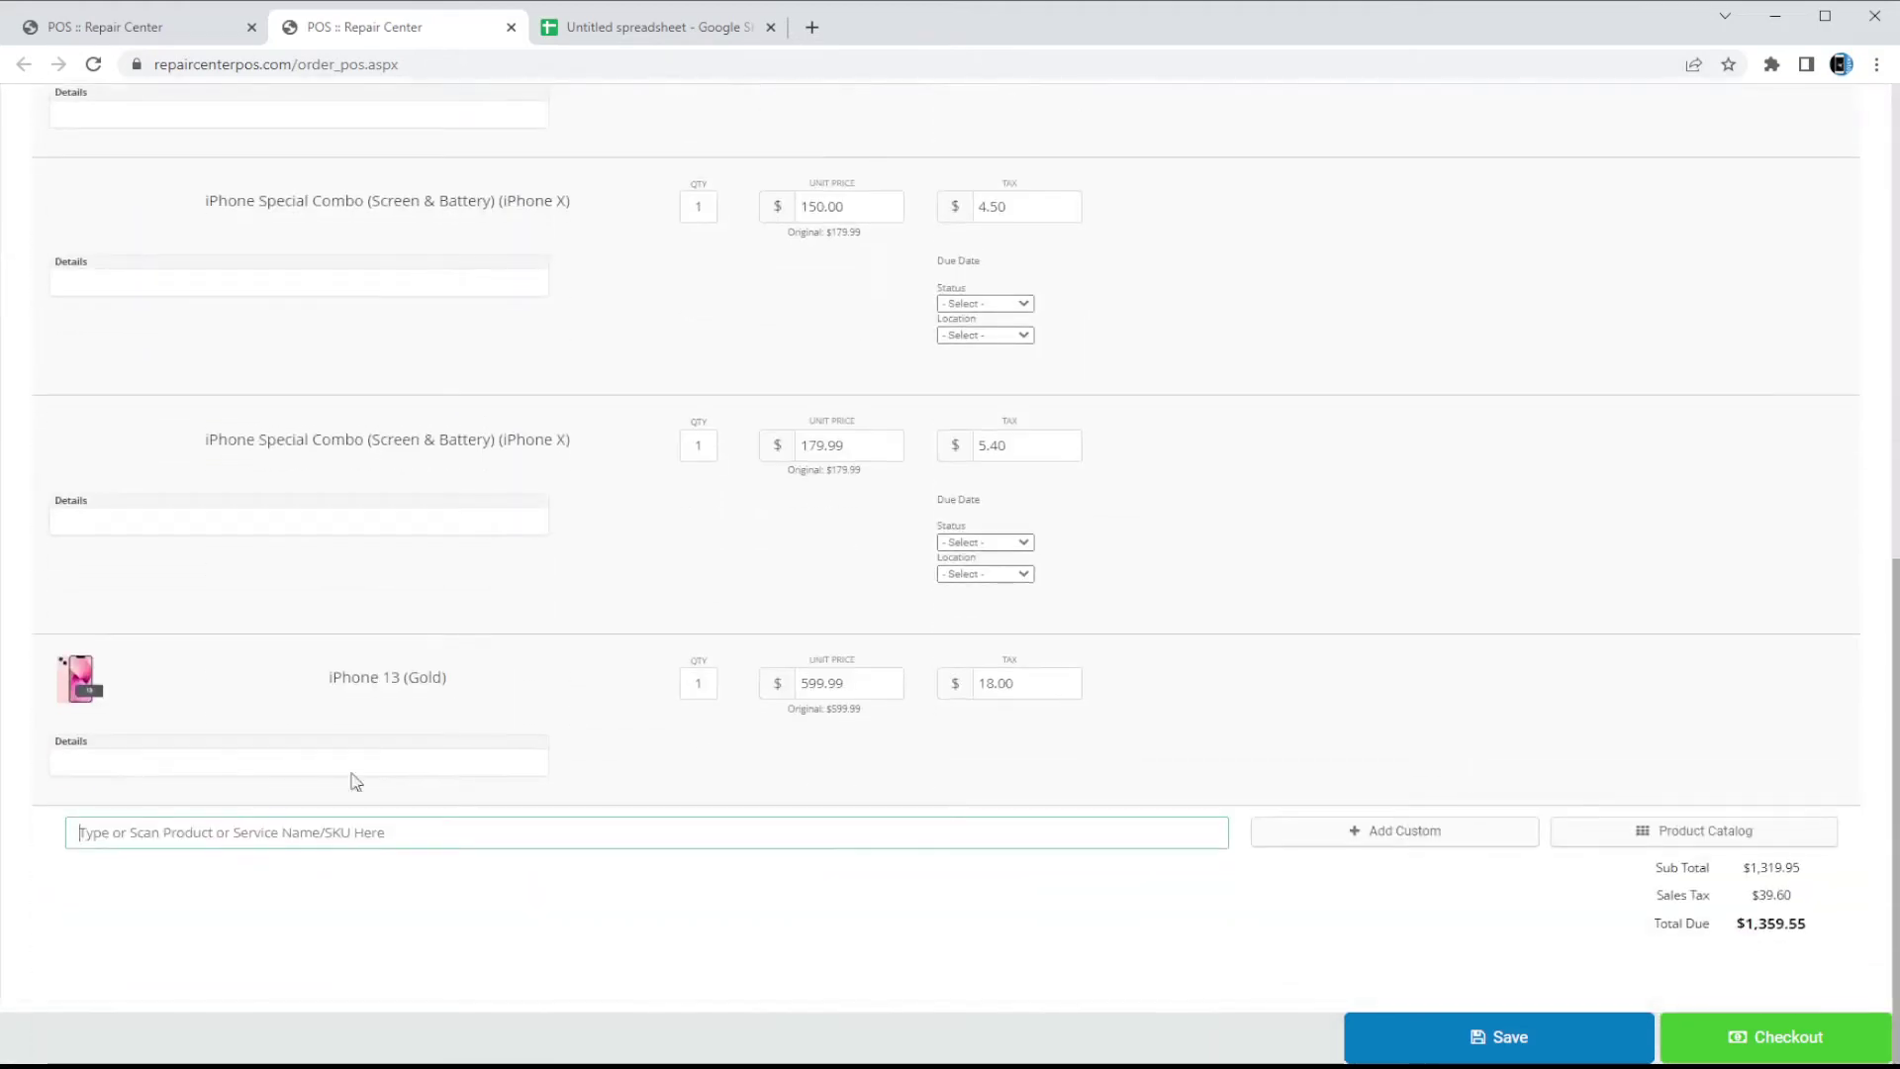
left_click(1665, 837)
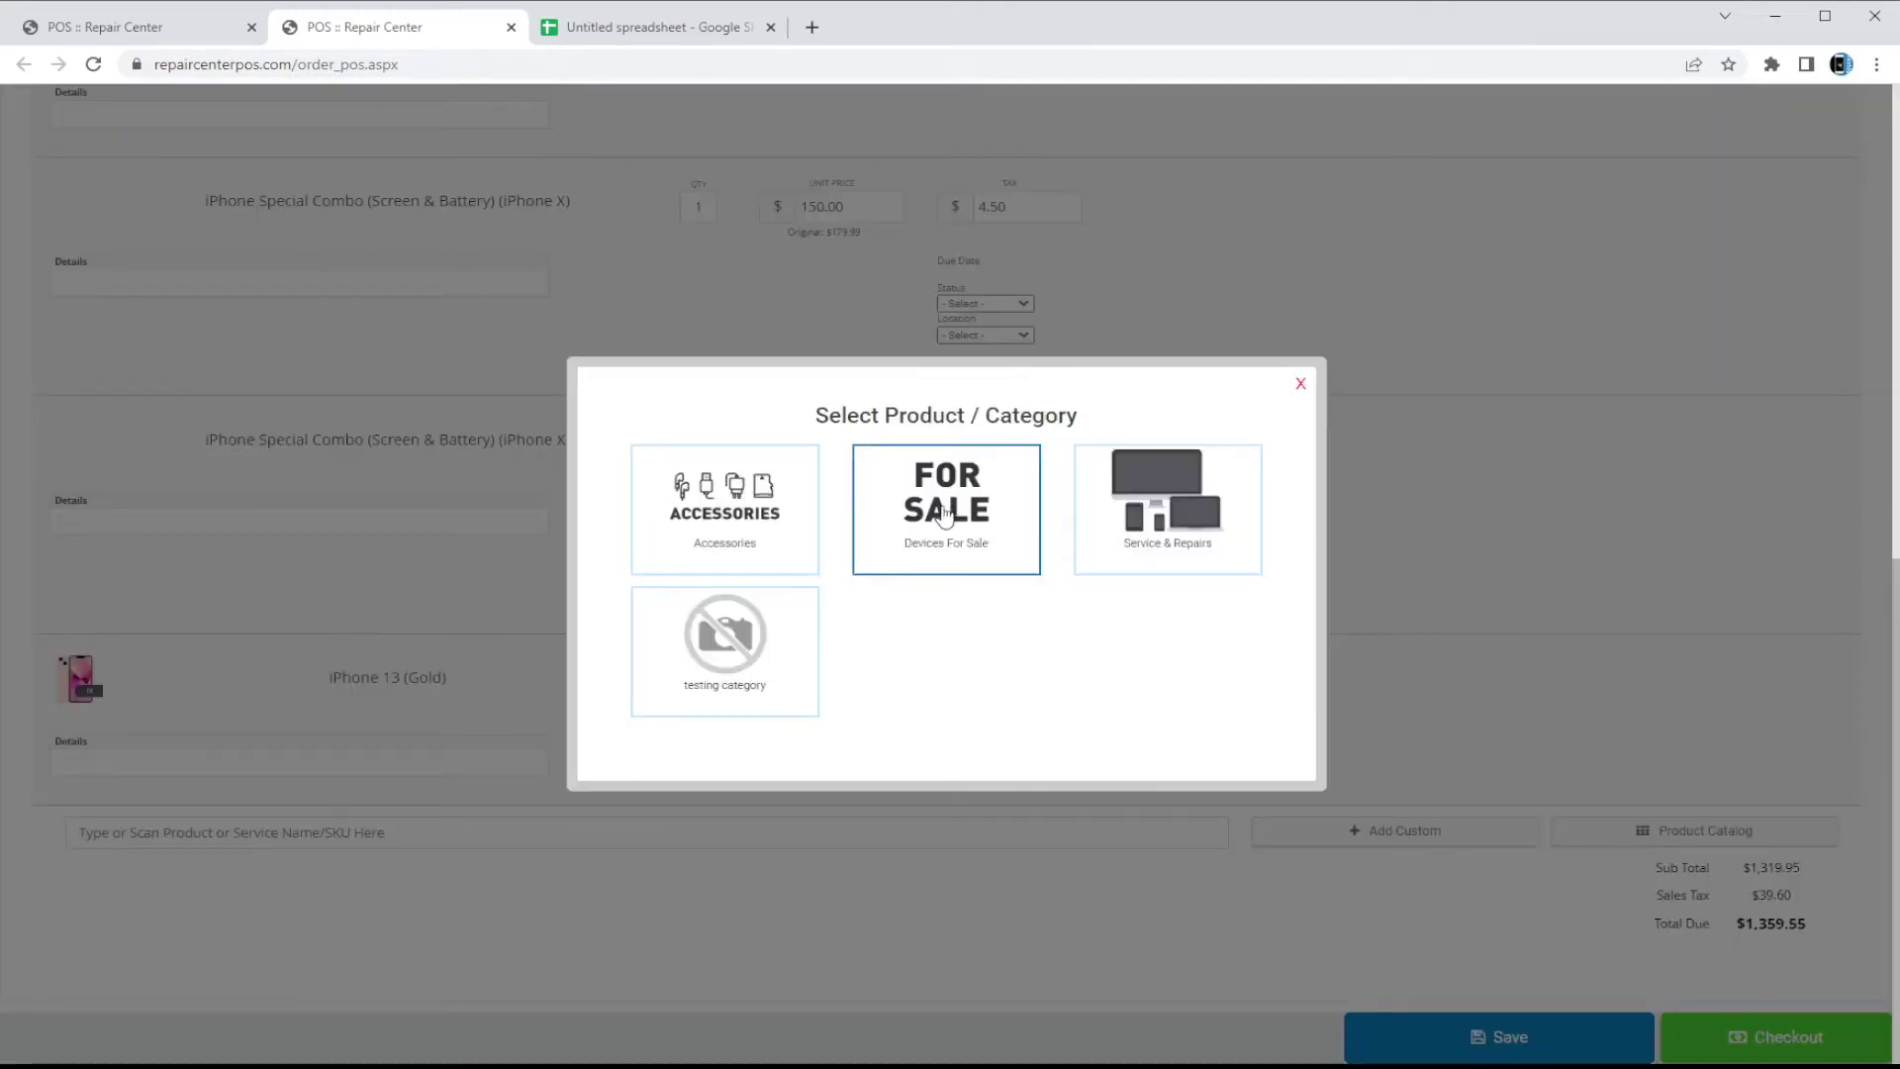
left_click(947, 509)
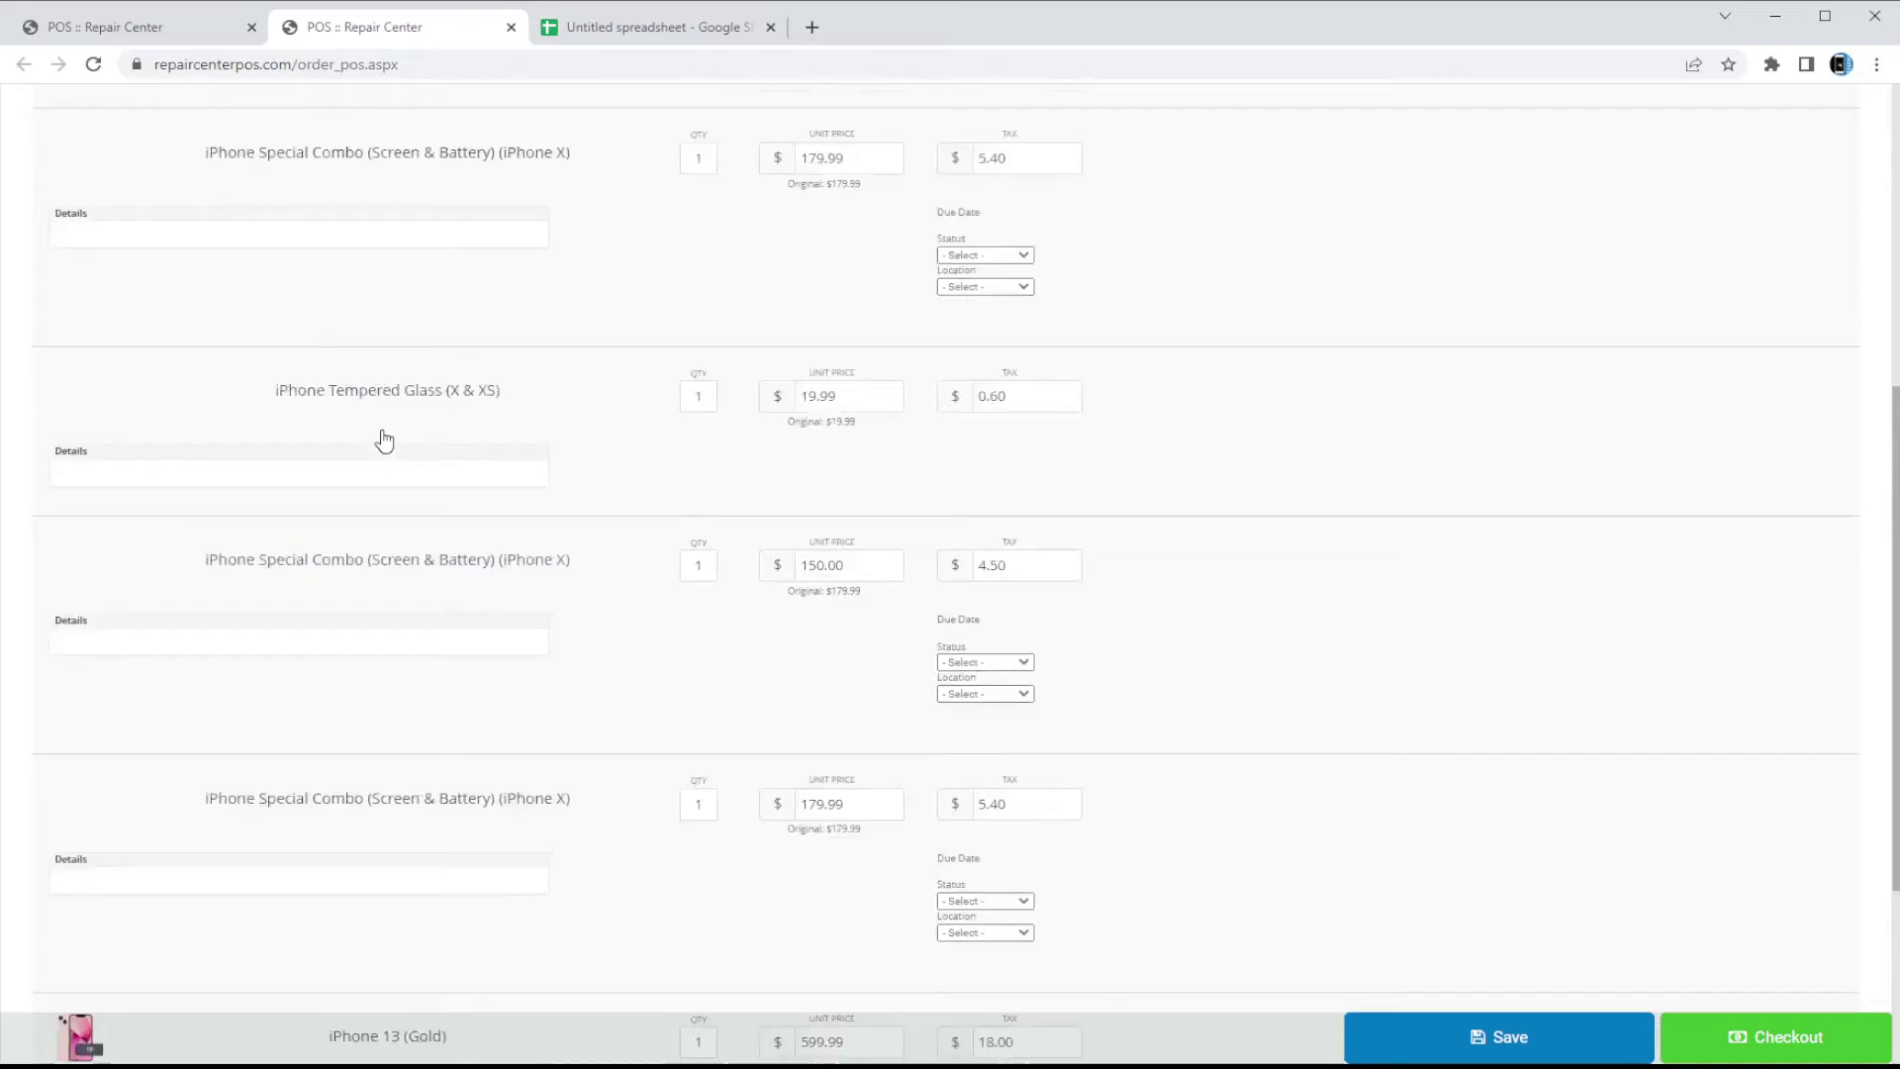
From the order's first line item, open the product page of the iPhone Special Combo (Screen & Battery) iPhone XS variation.
scroll(385, 440, "up", 10)
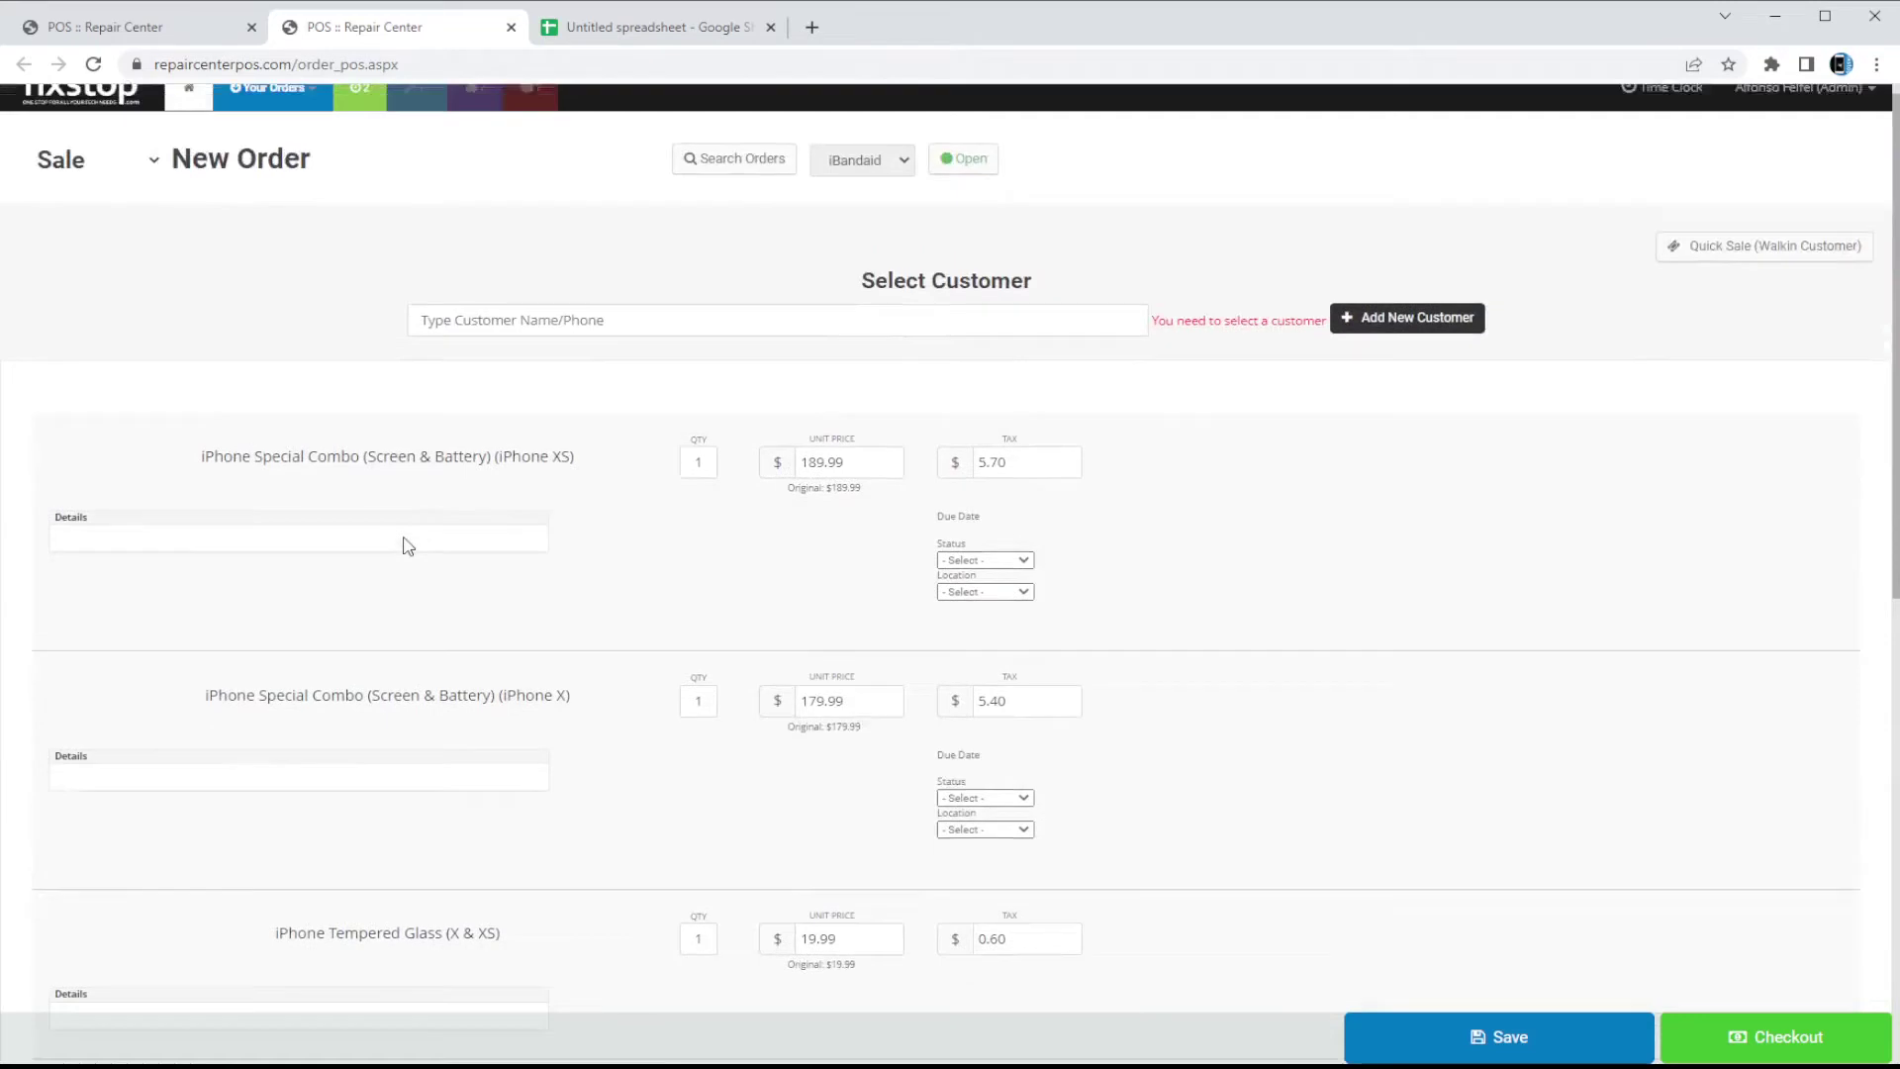
left_click(429, 485)
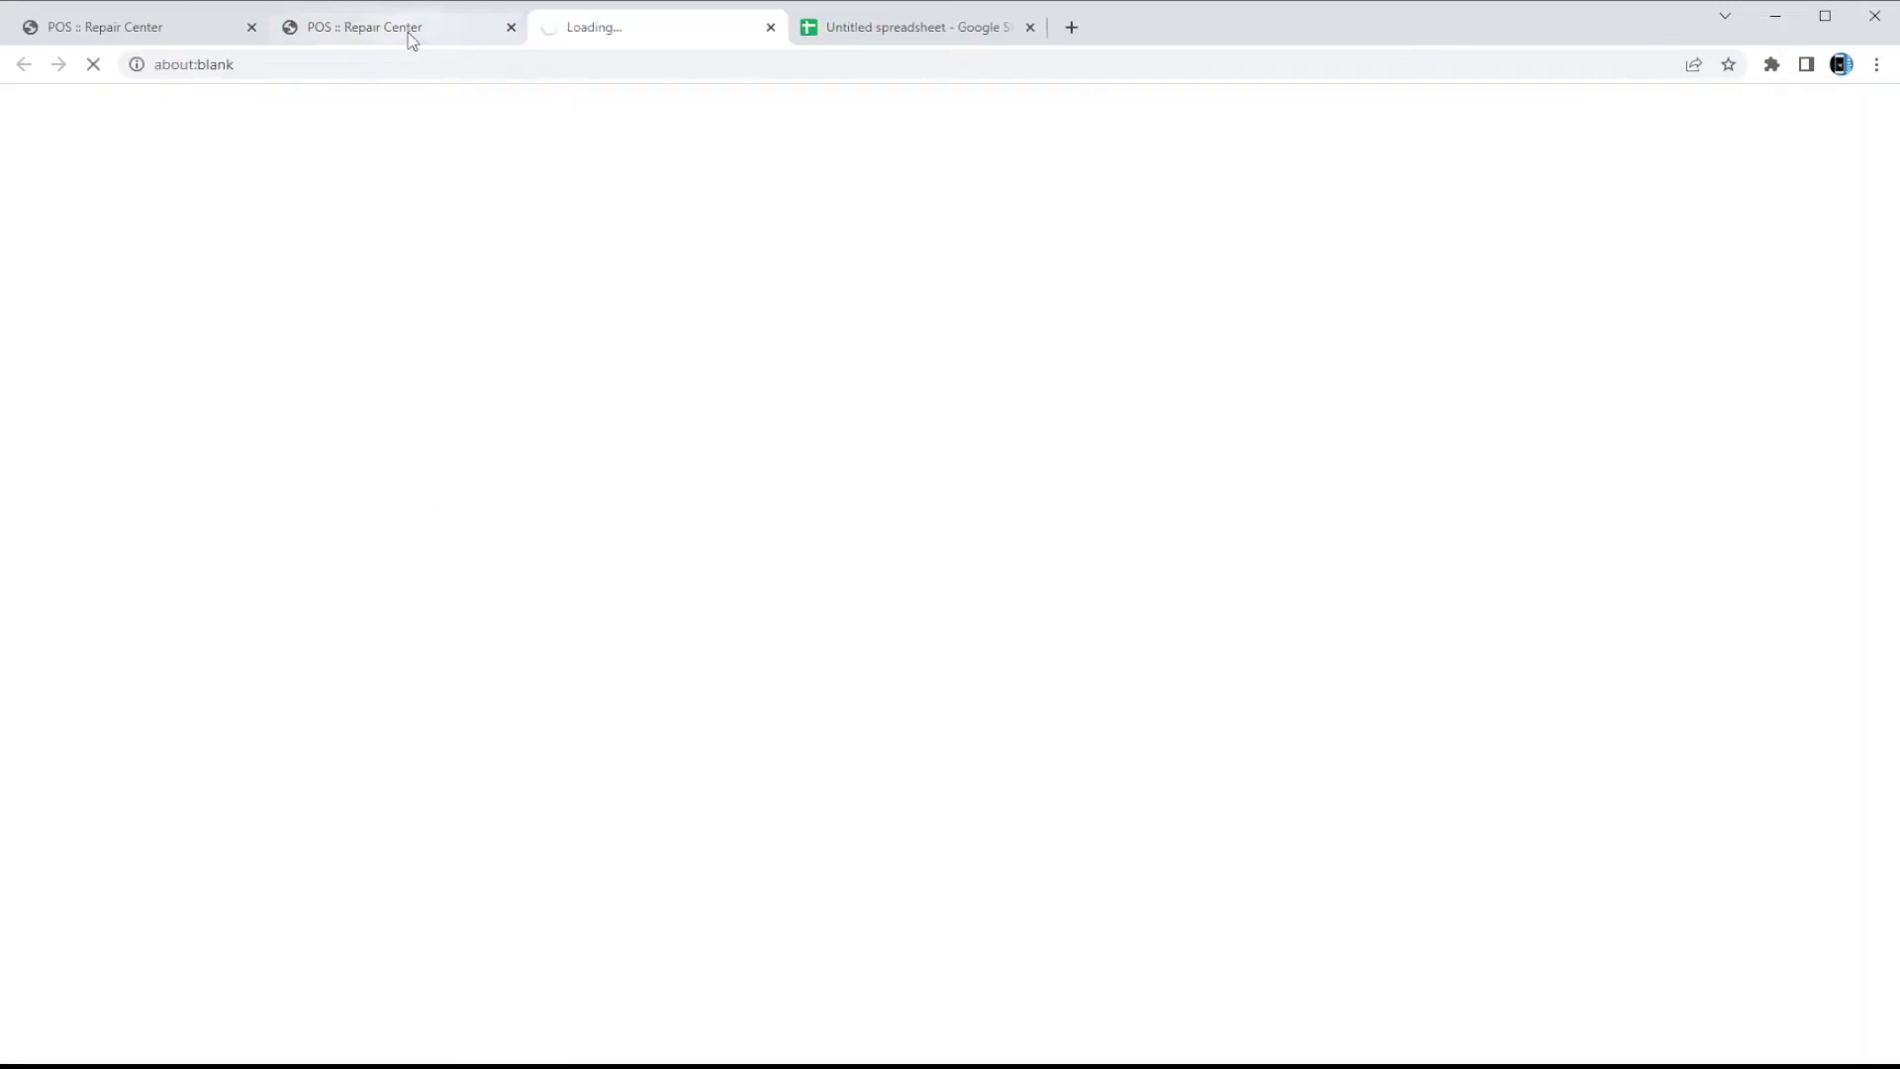
left_click(411, 34)
scroll(374, 571, "down", 1)
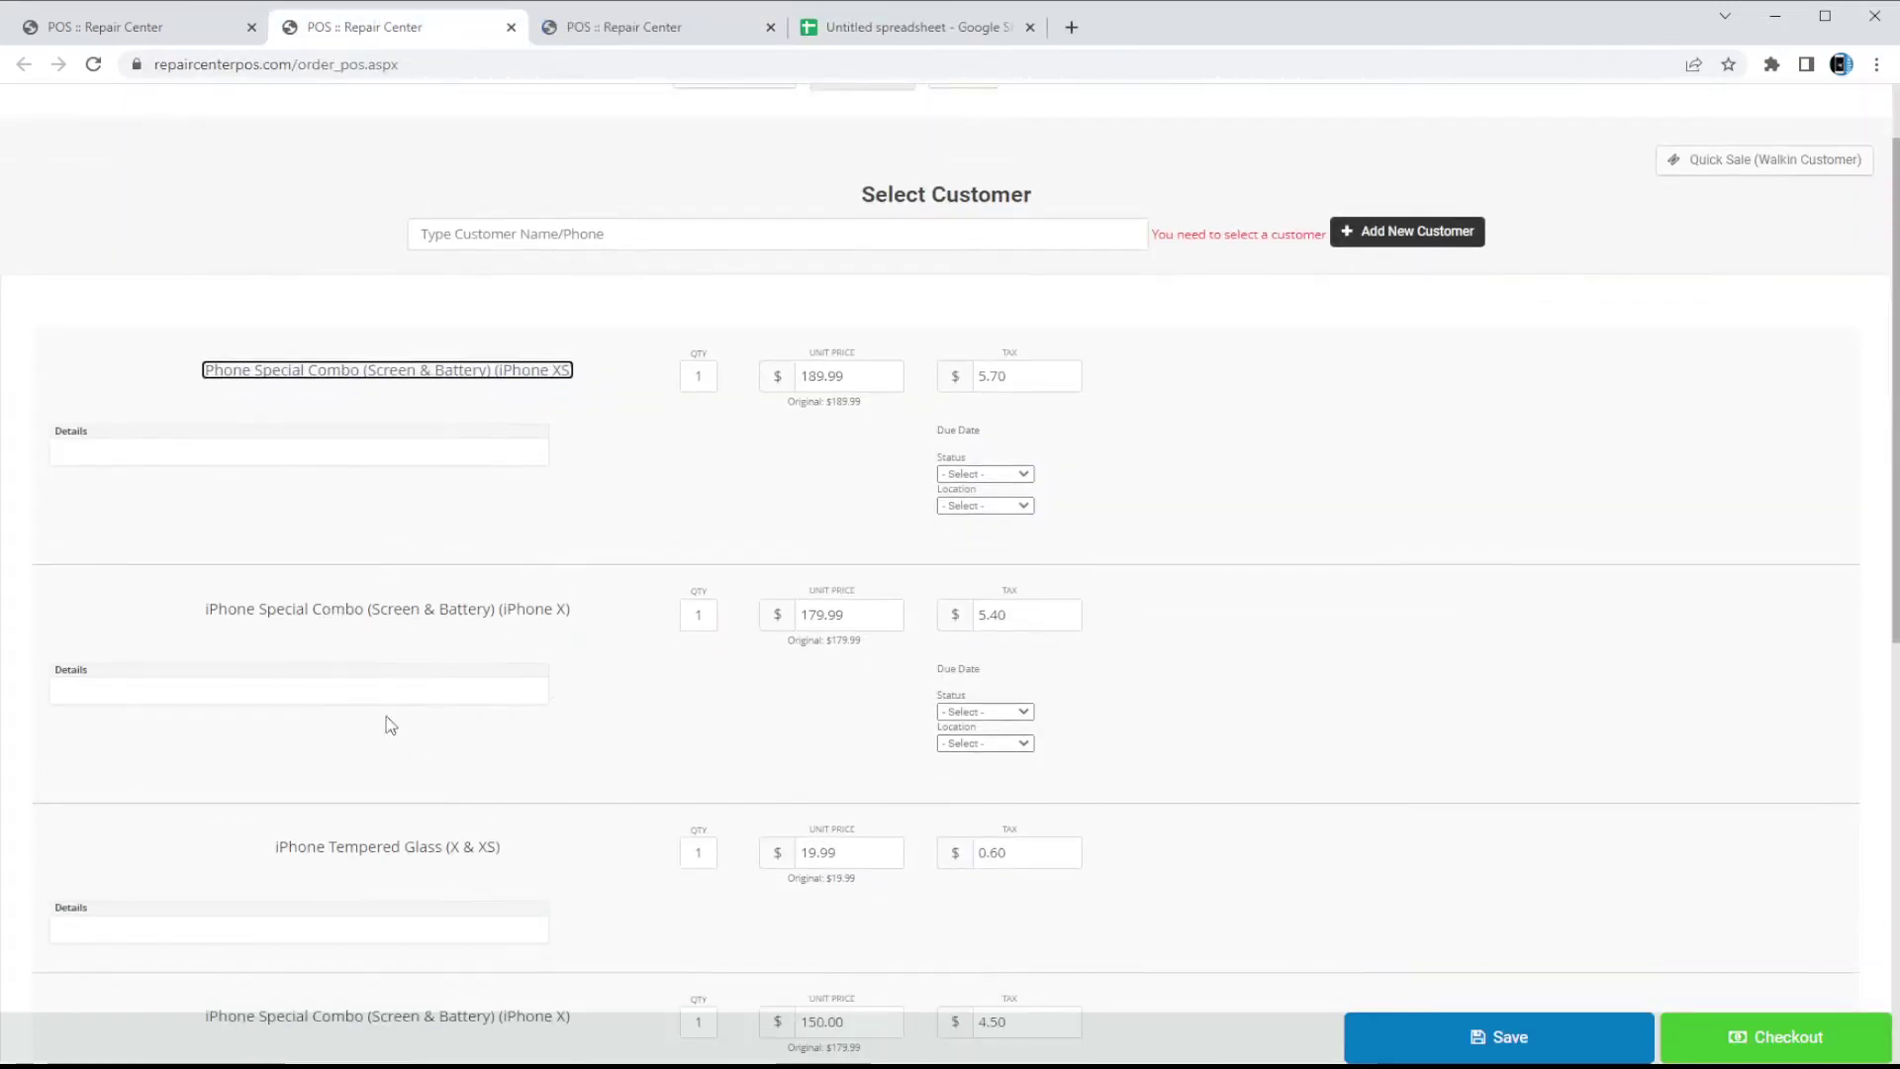
left_click(671, 28)
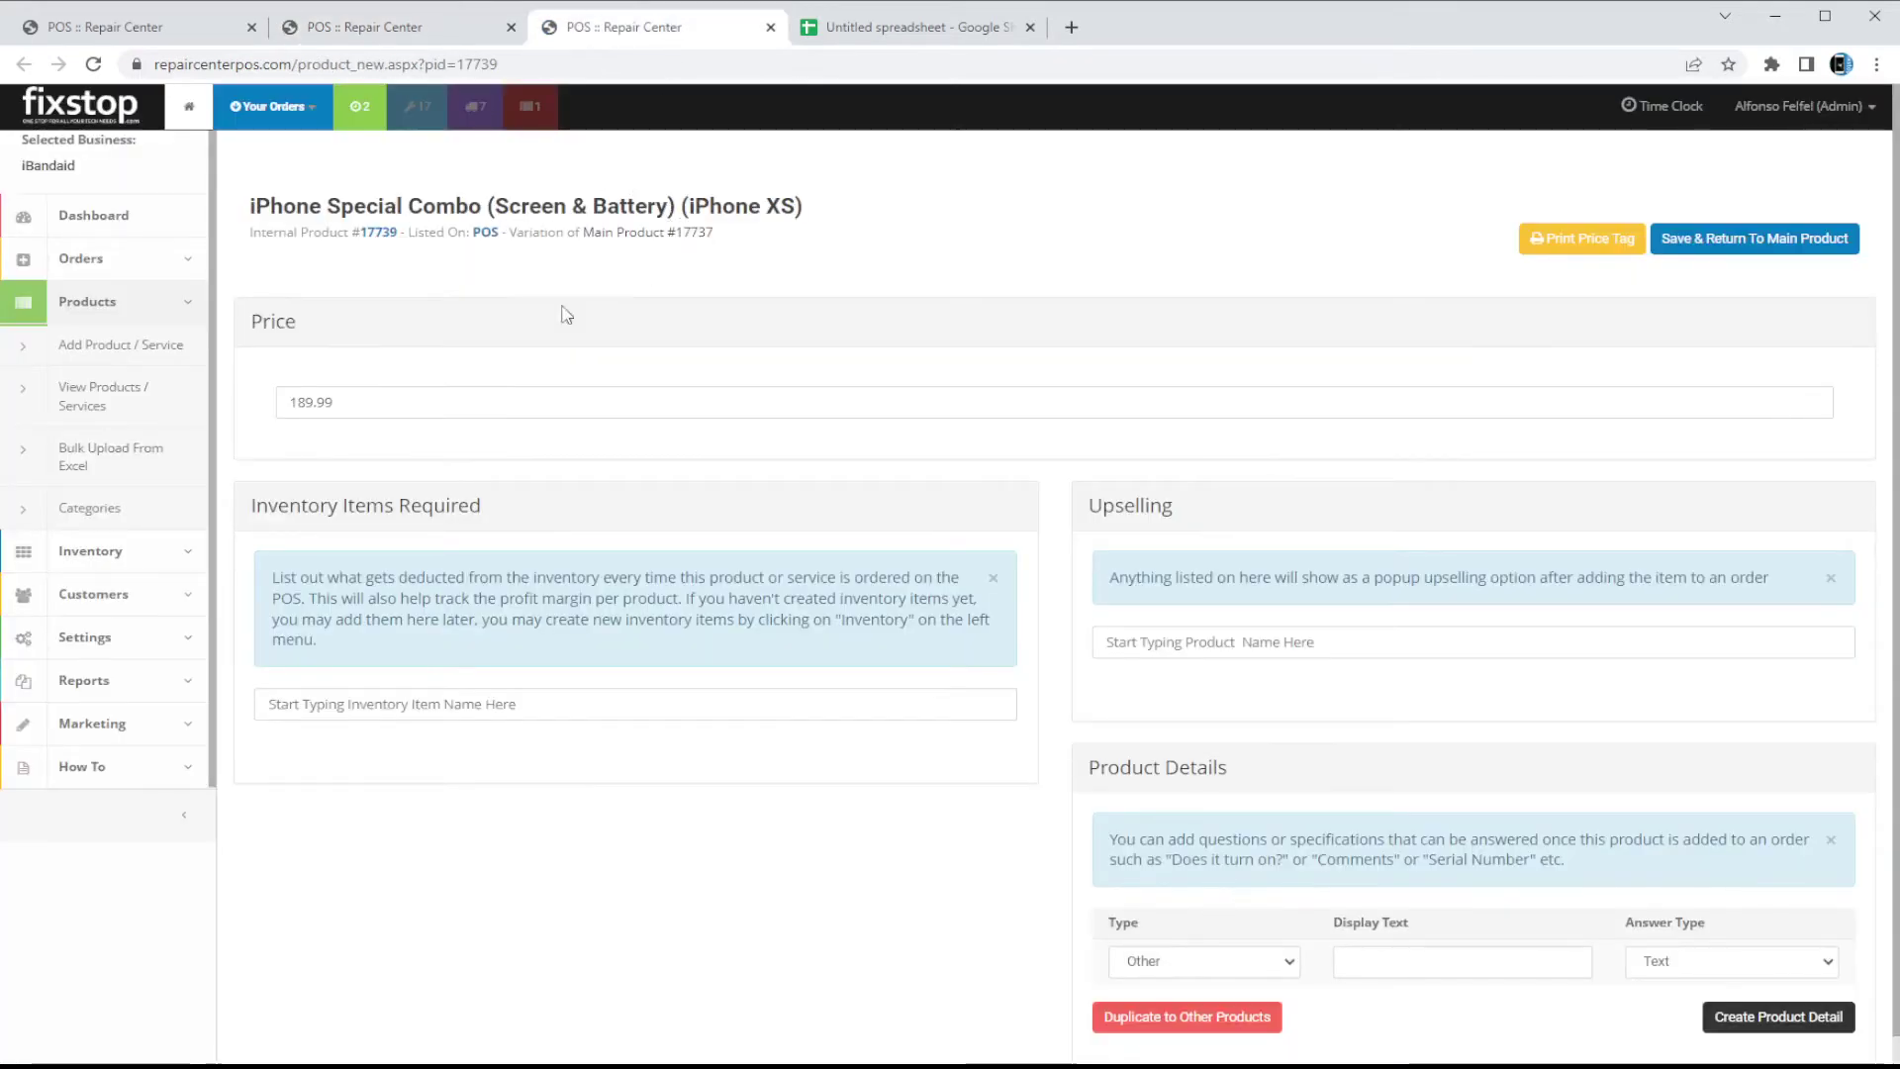
Return to the main iPhone Special Combo (Screen & Battery) product and look over its iPhone X and iPhone XS variations.
scroll(751, 424, "down", 1)
scroll(423, 712, "up", 1)
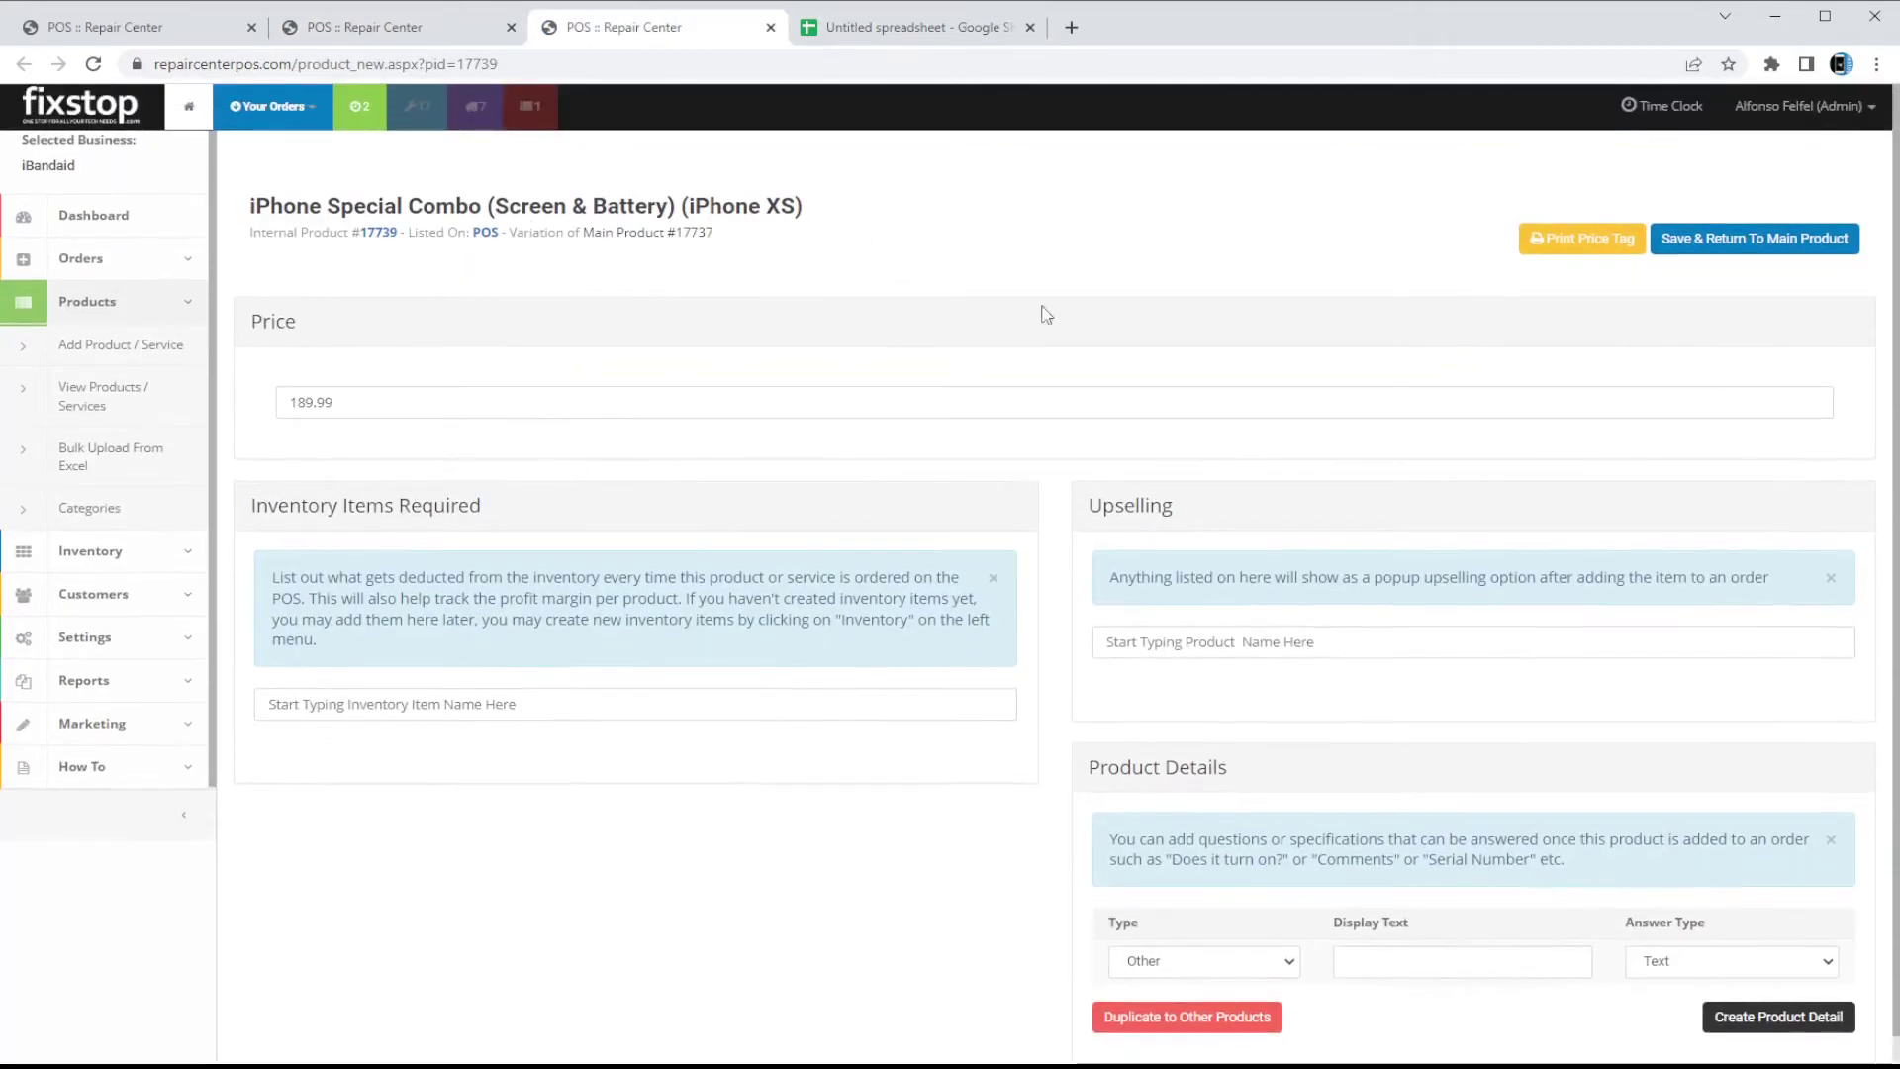
key("F5")
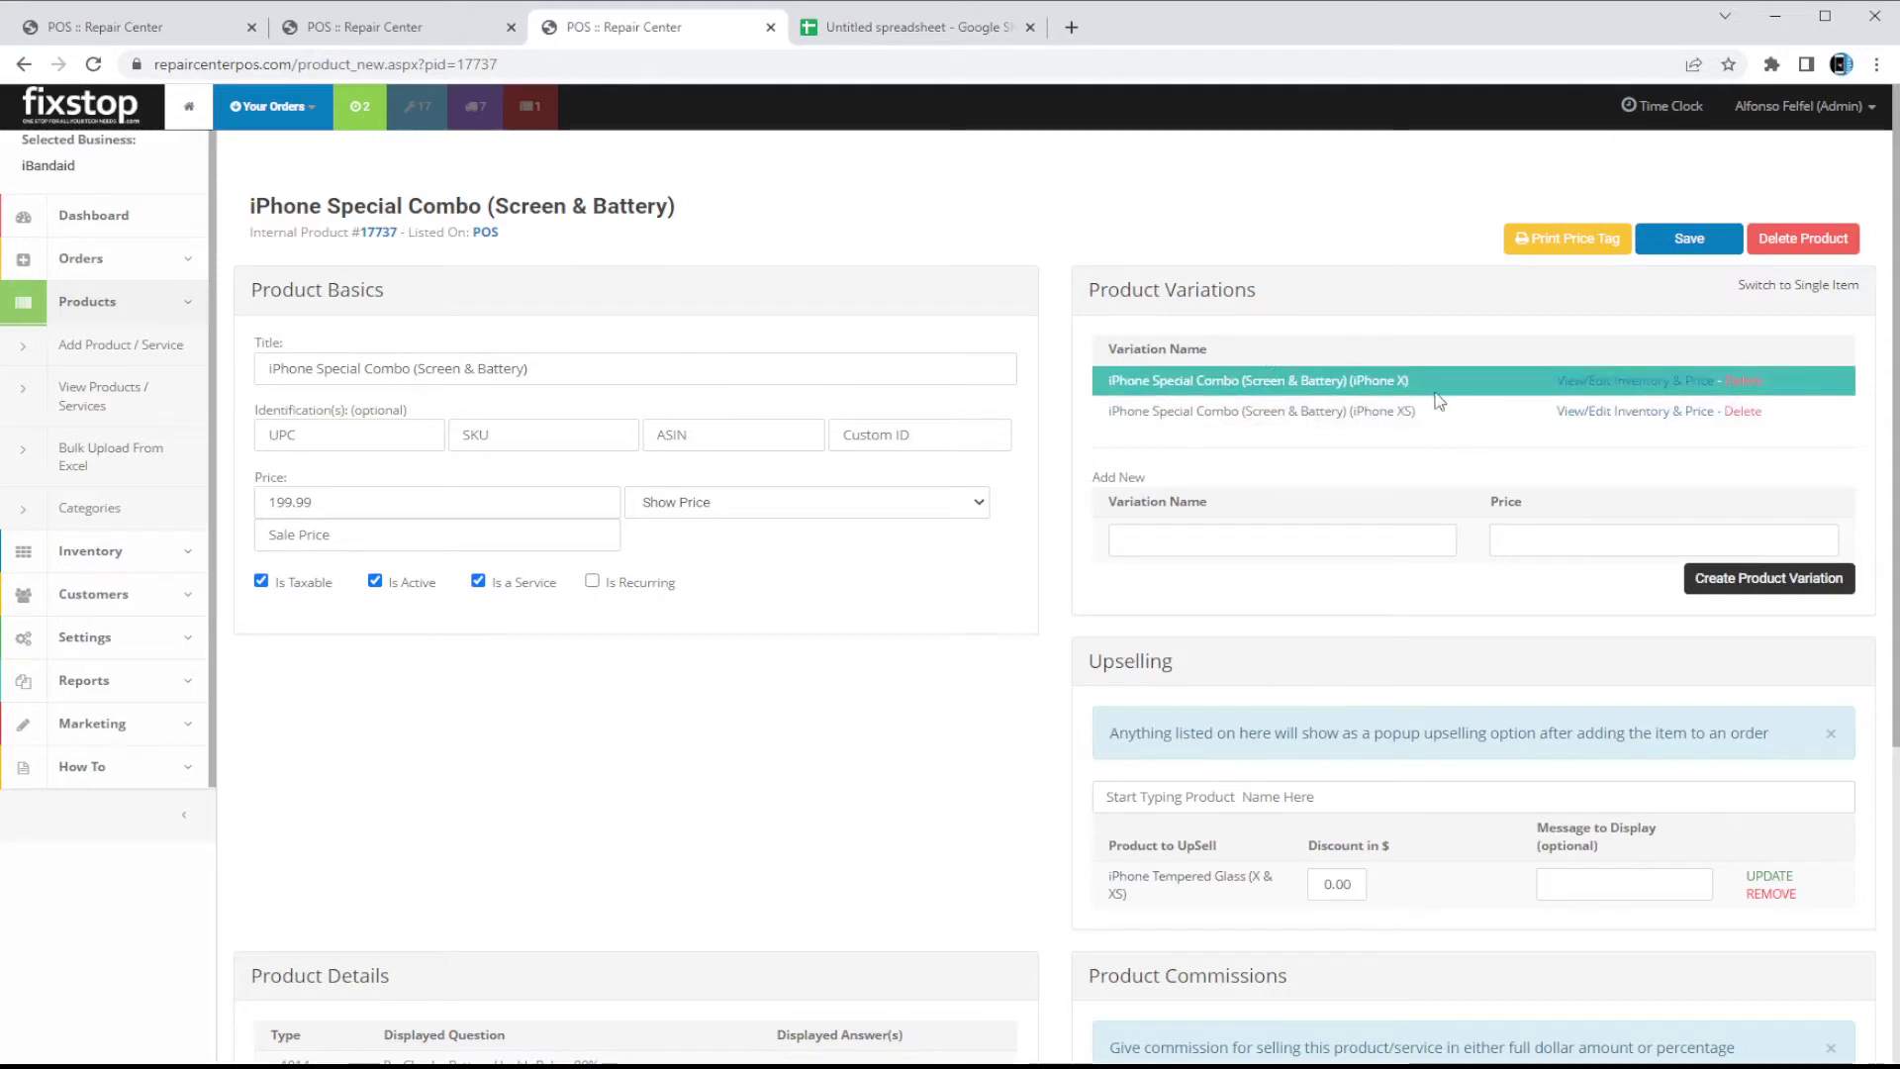
left_click_drag(1435, 424, 1177, 434)
left_click(1178, 434)
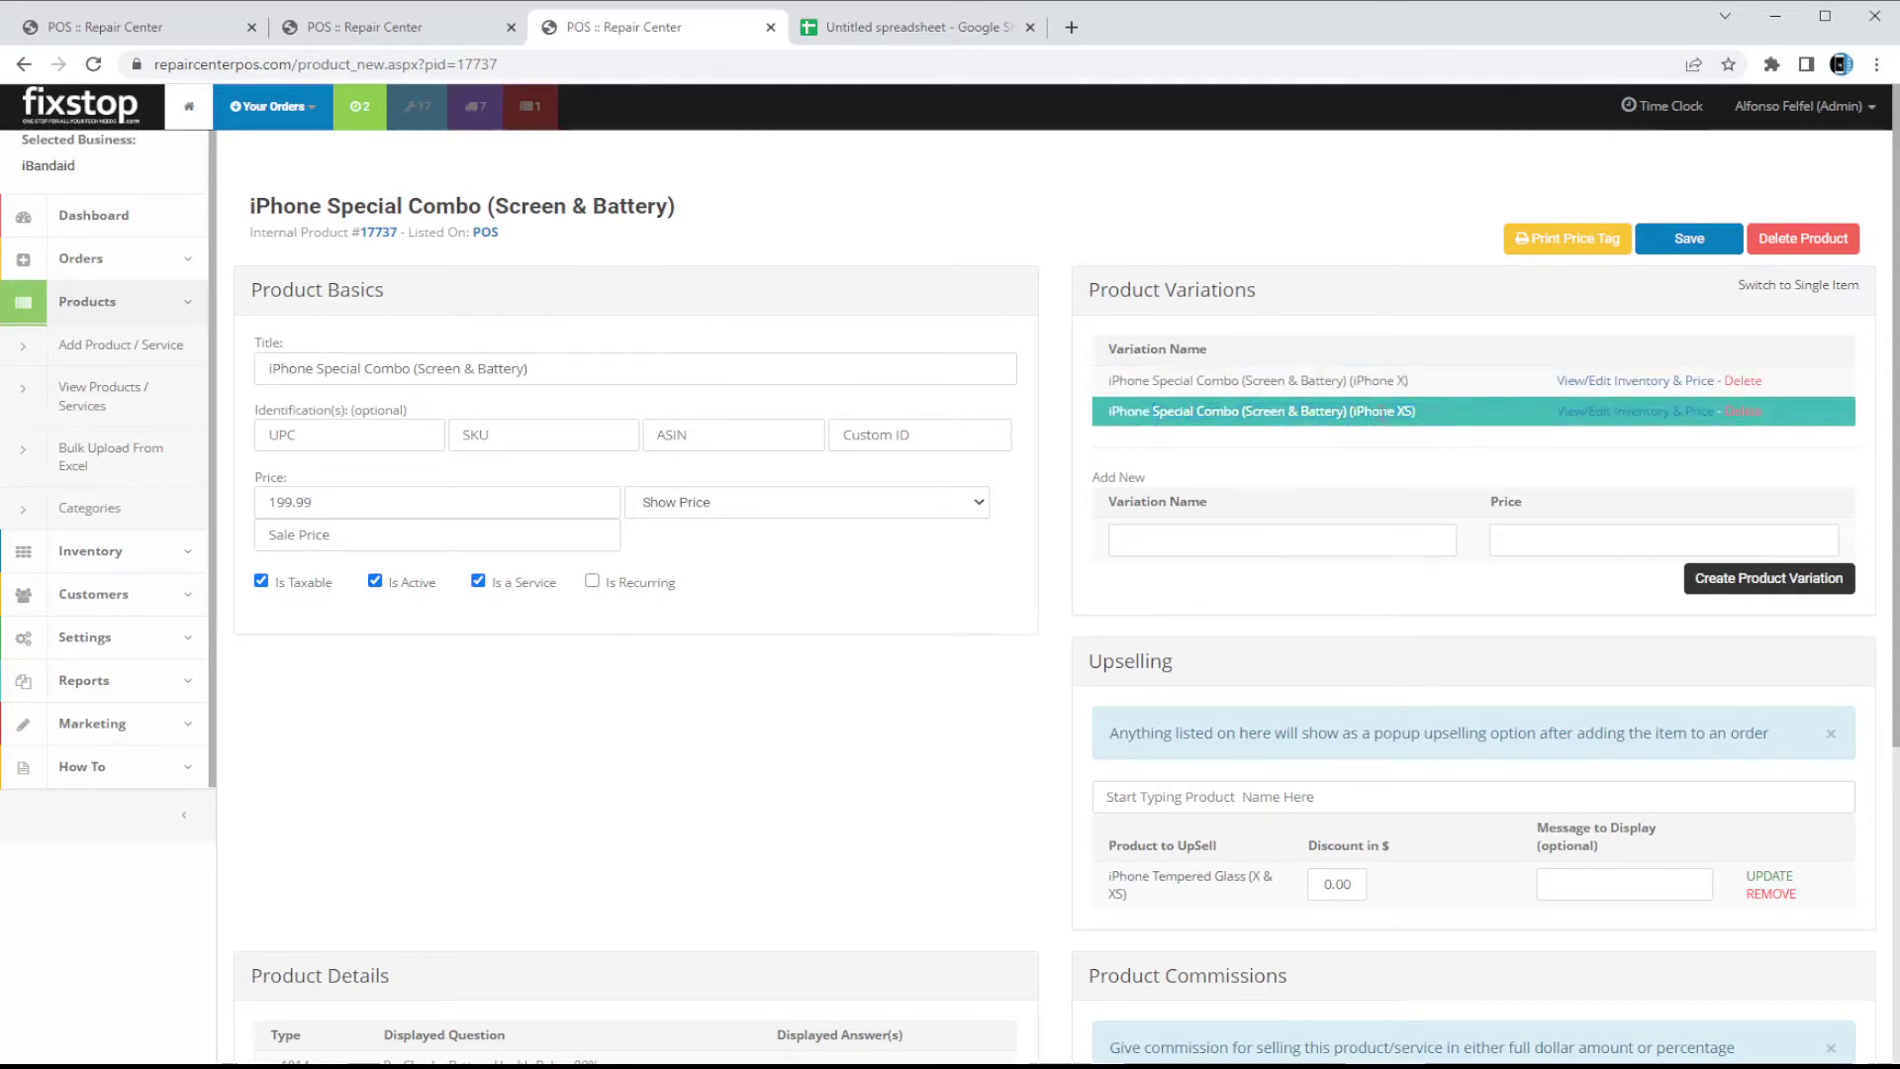
double_click(1373, 413)
left_click(1386, 384)
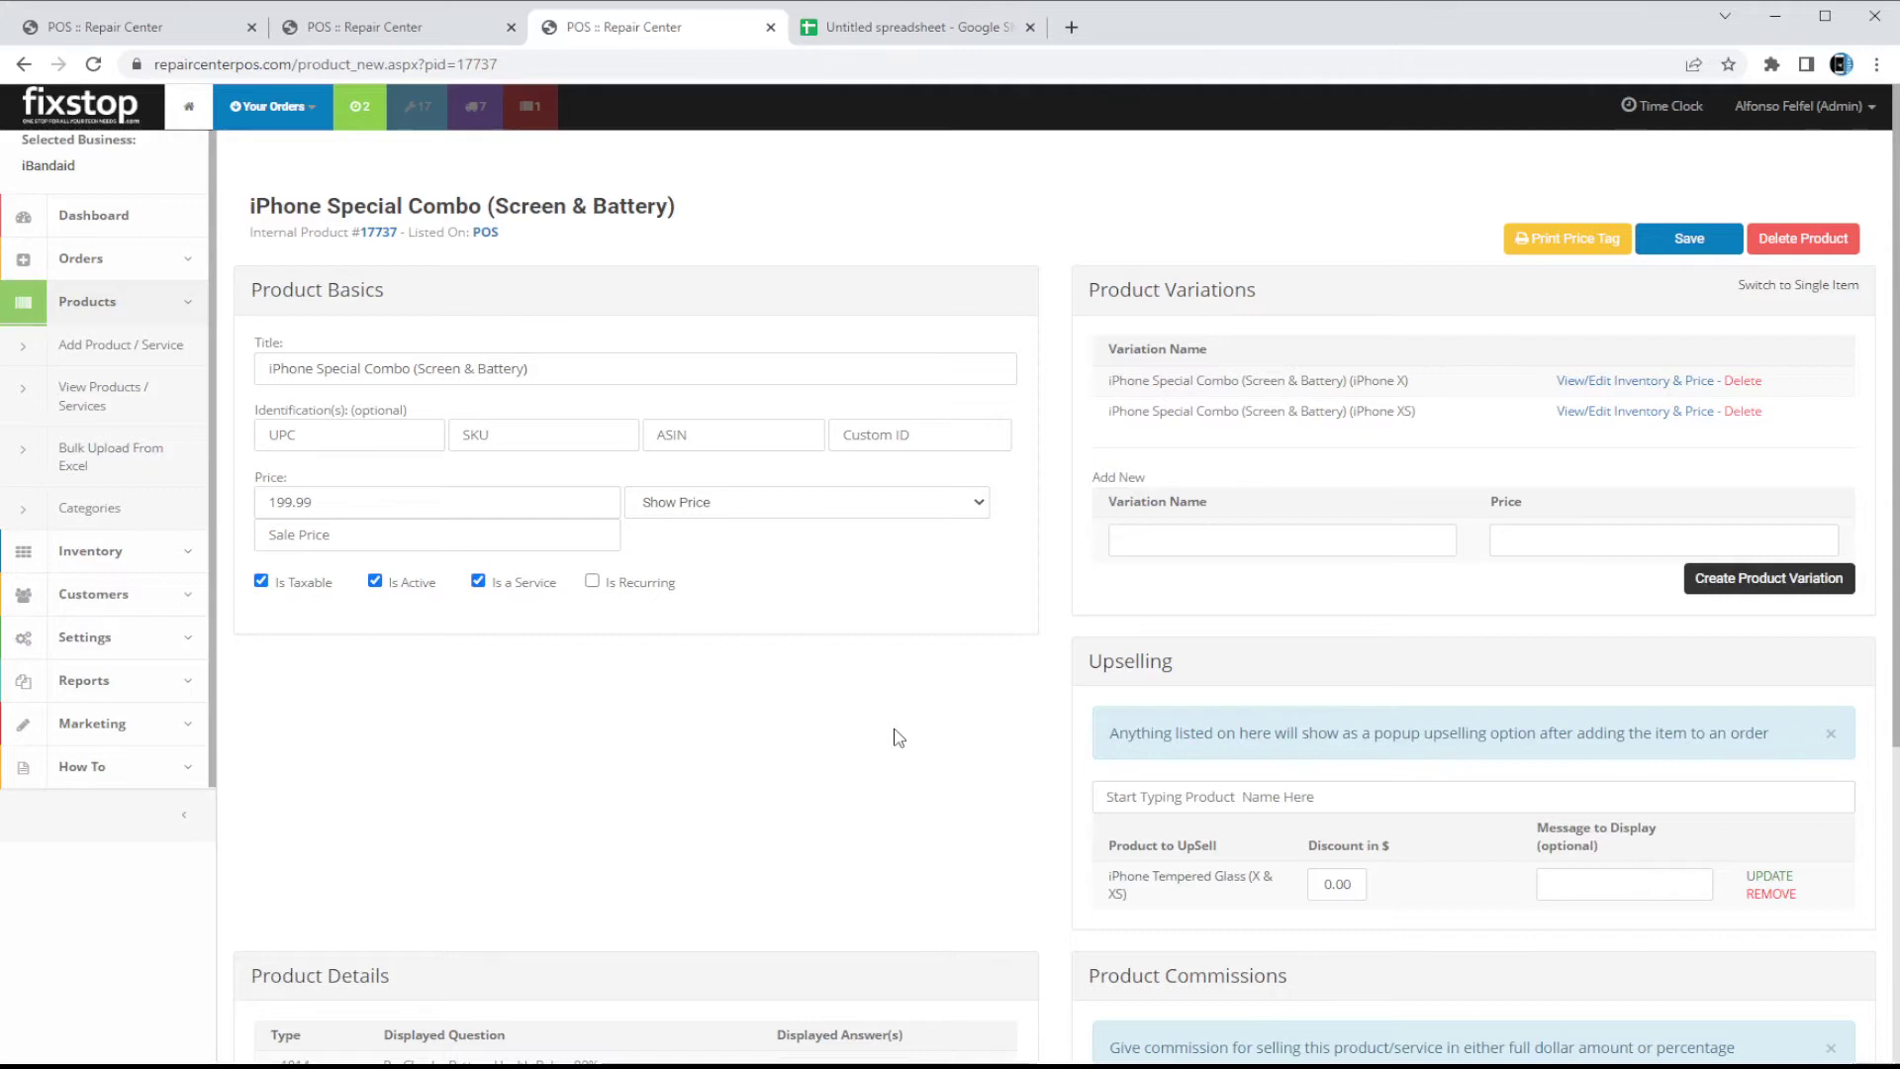
left_click(364, 27)
scroll(633, 732, "down", 10)
left_click(633, 830)
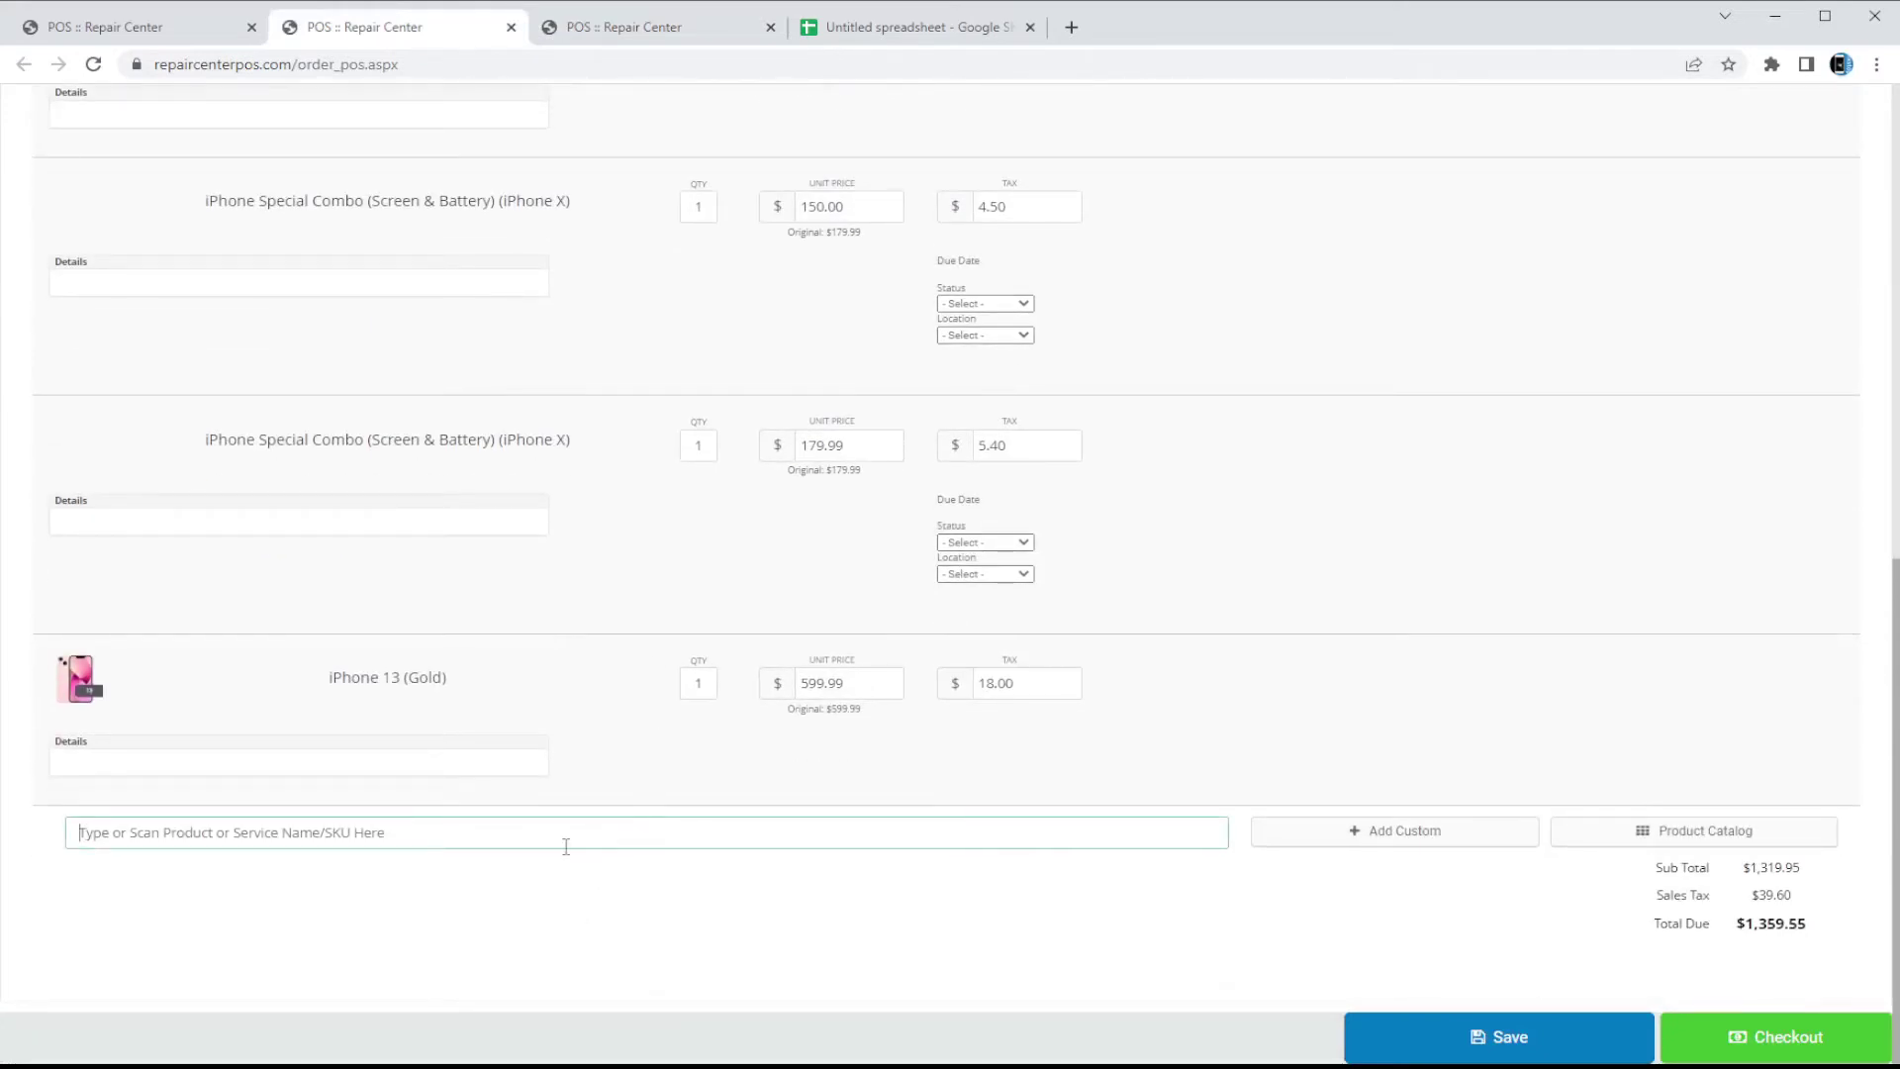
left_click(663, 38)
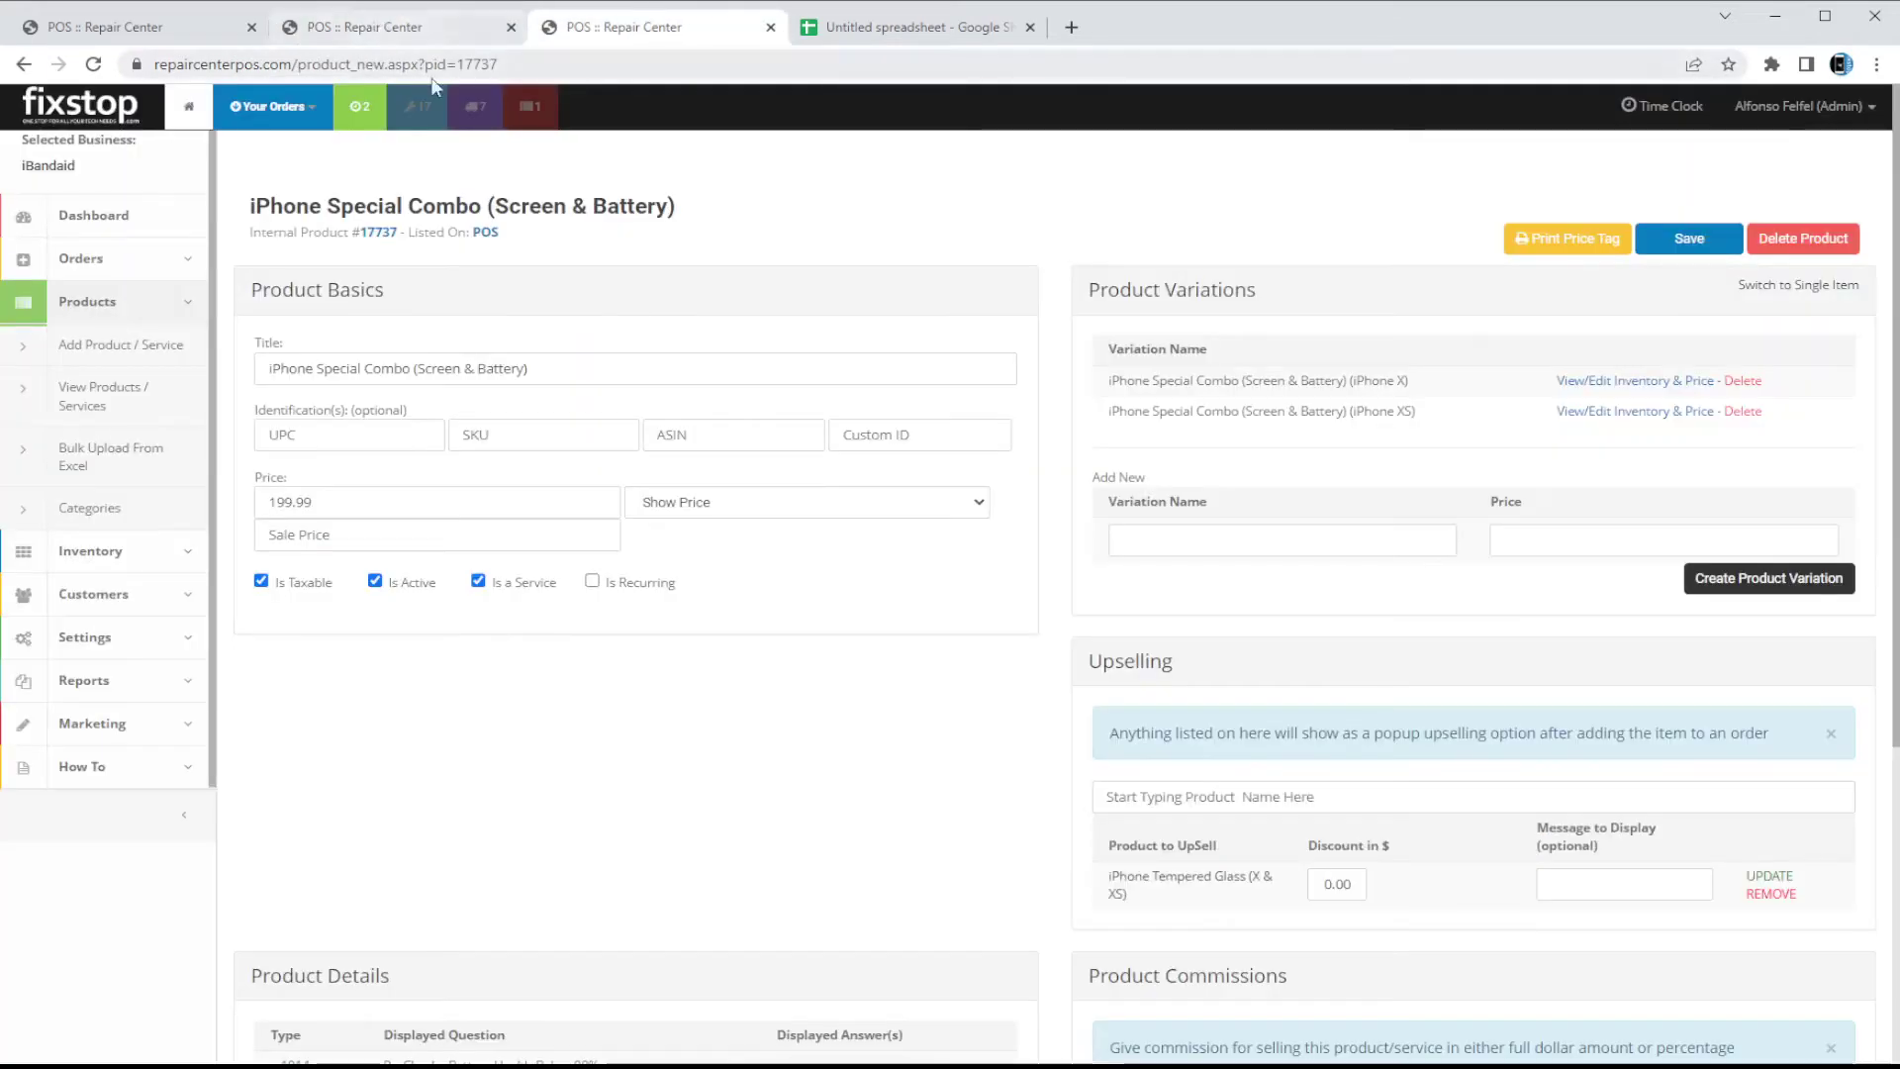
Go from the new order to the inventory home page and look over the available inventory options.
left_click(414, 30)
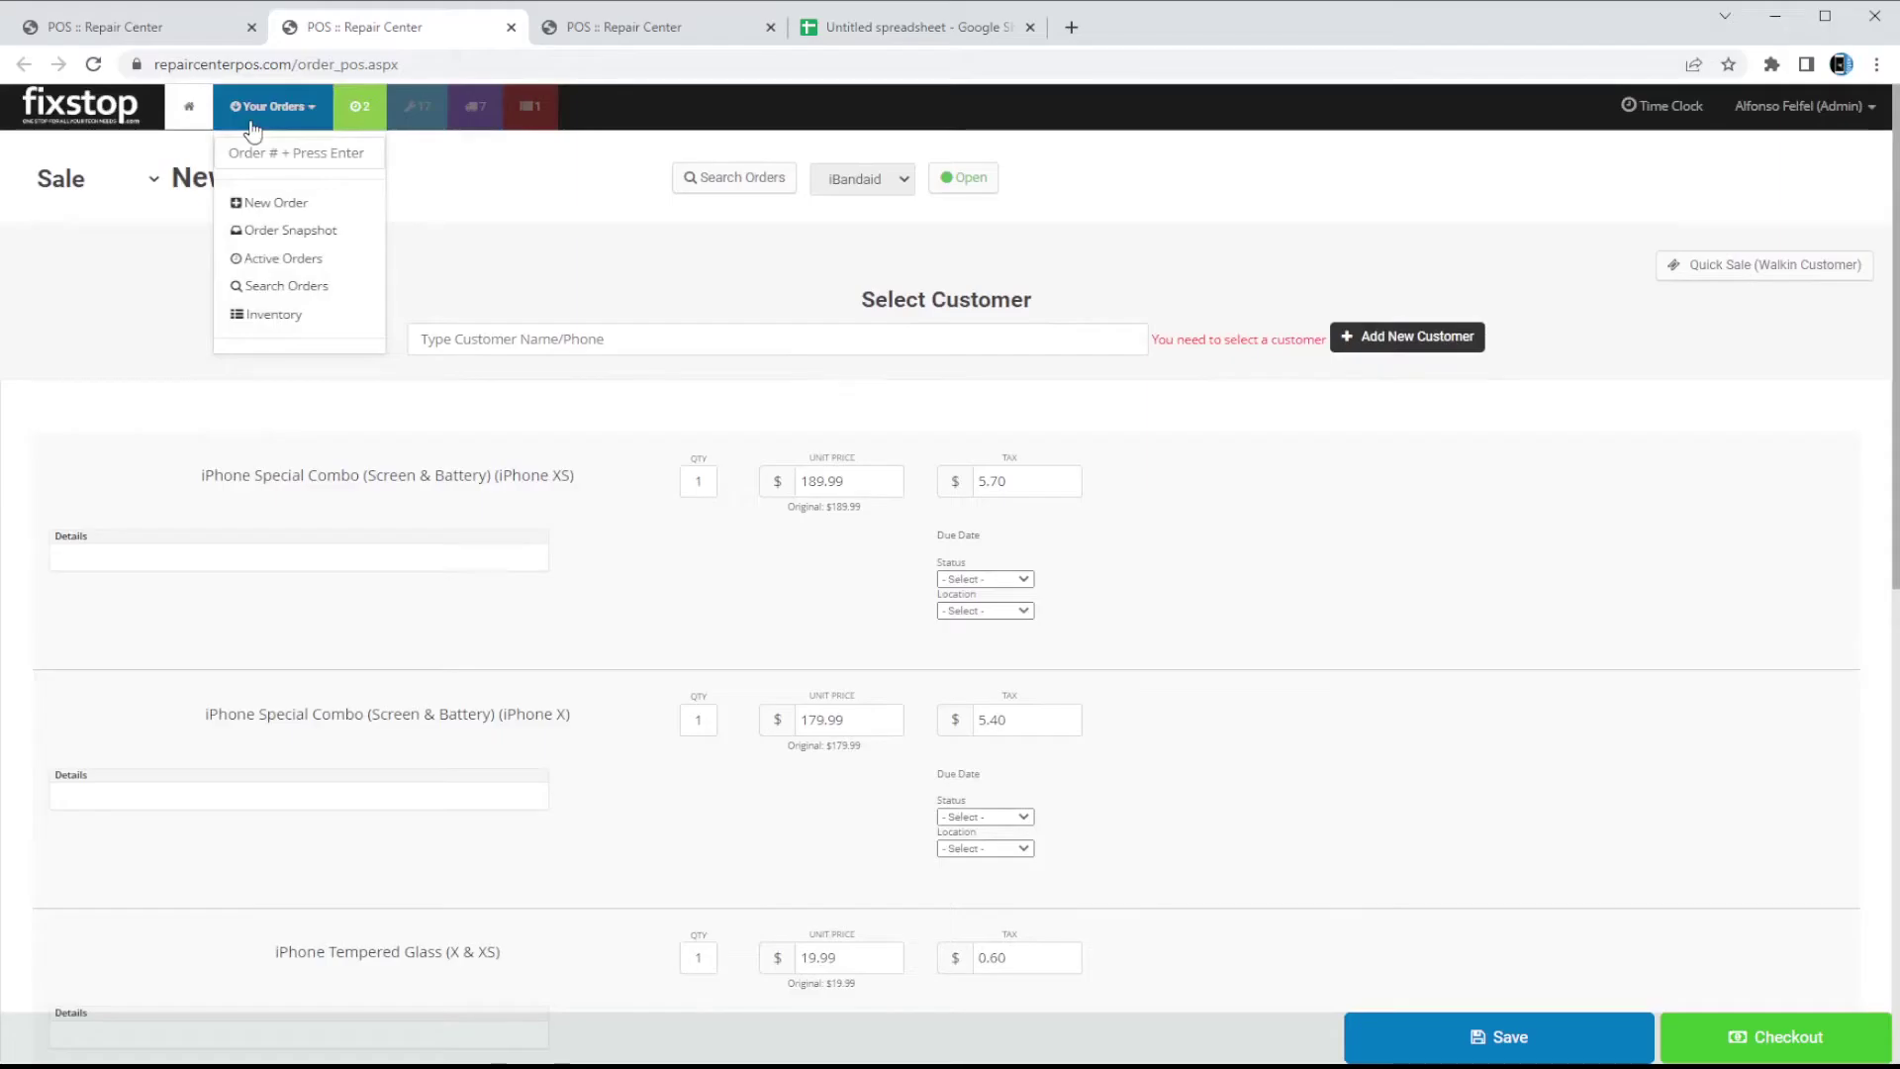
mouse_move(309, 326)
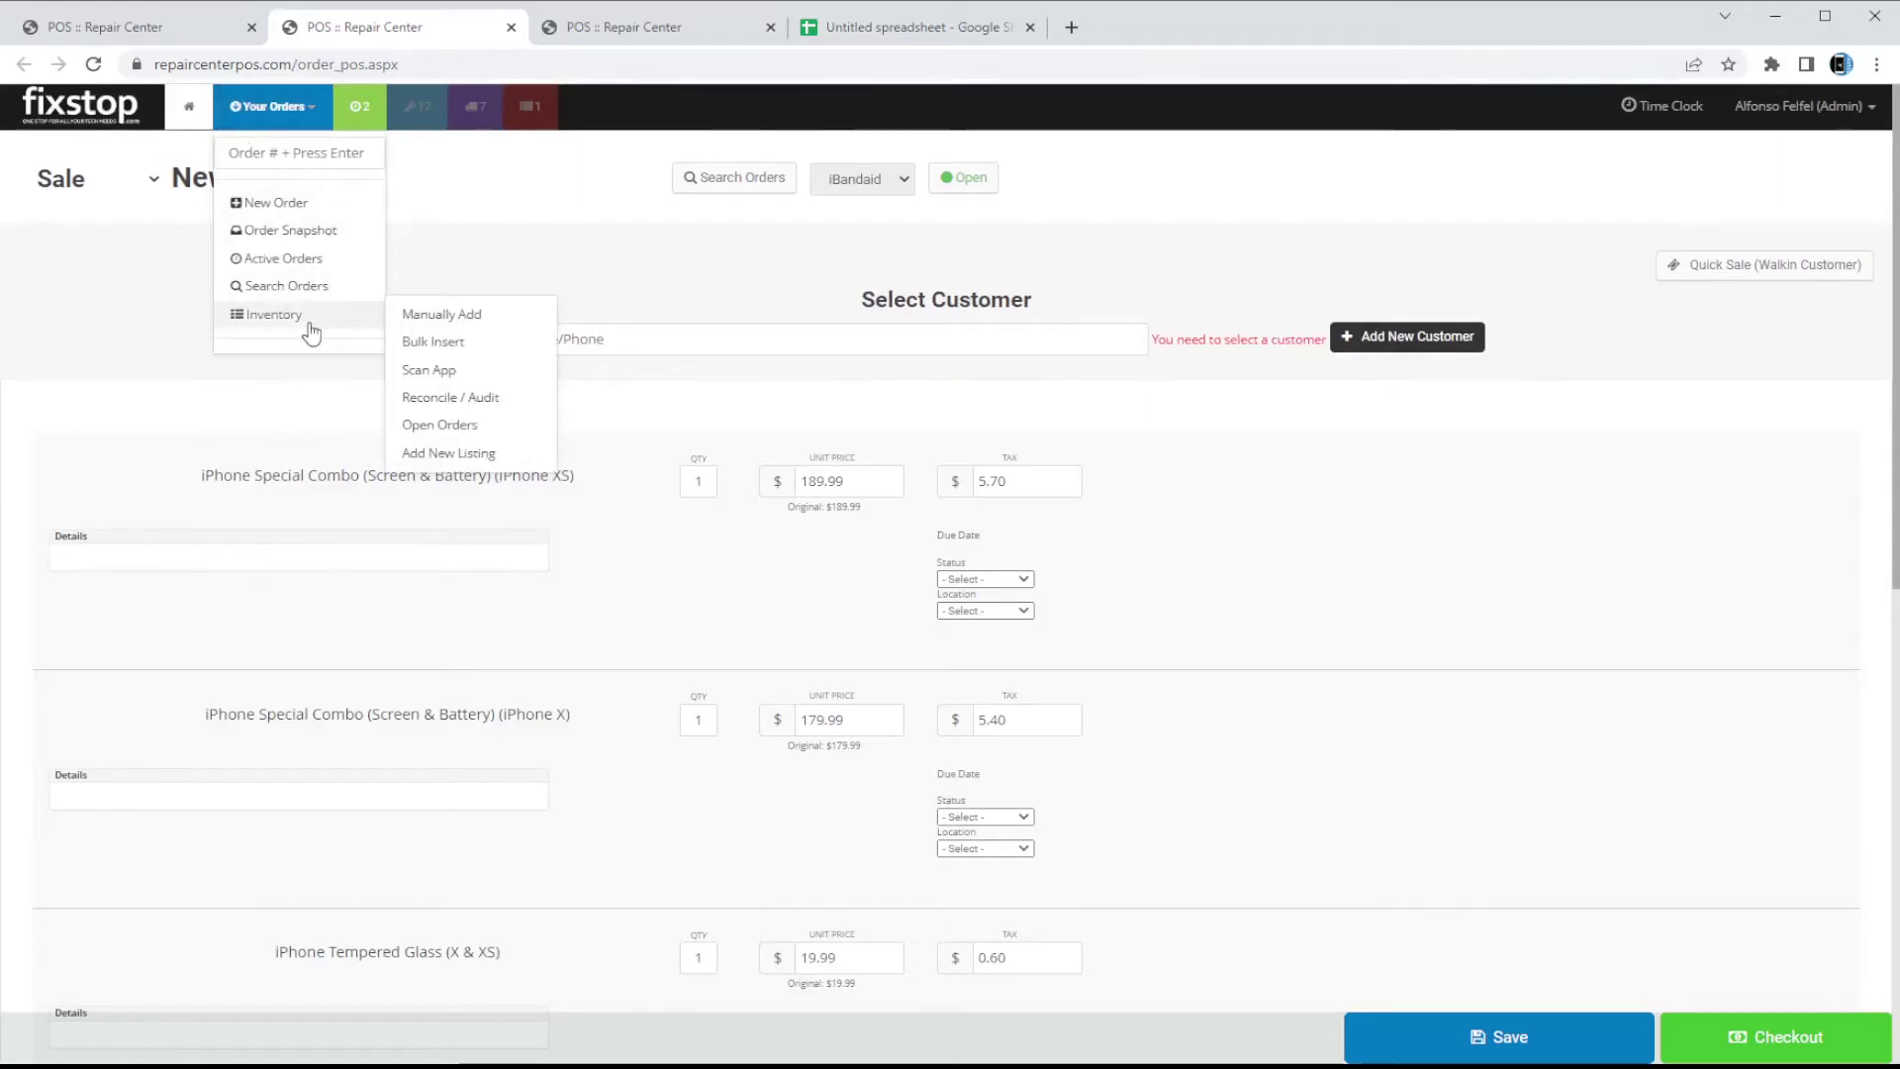
left_click(312, 333)
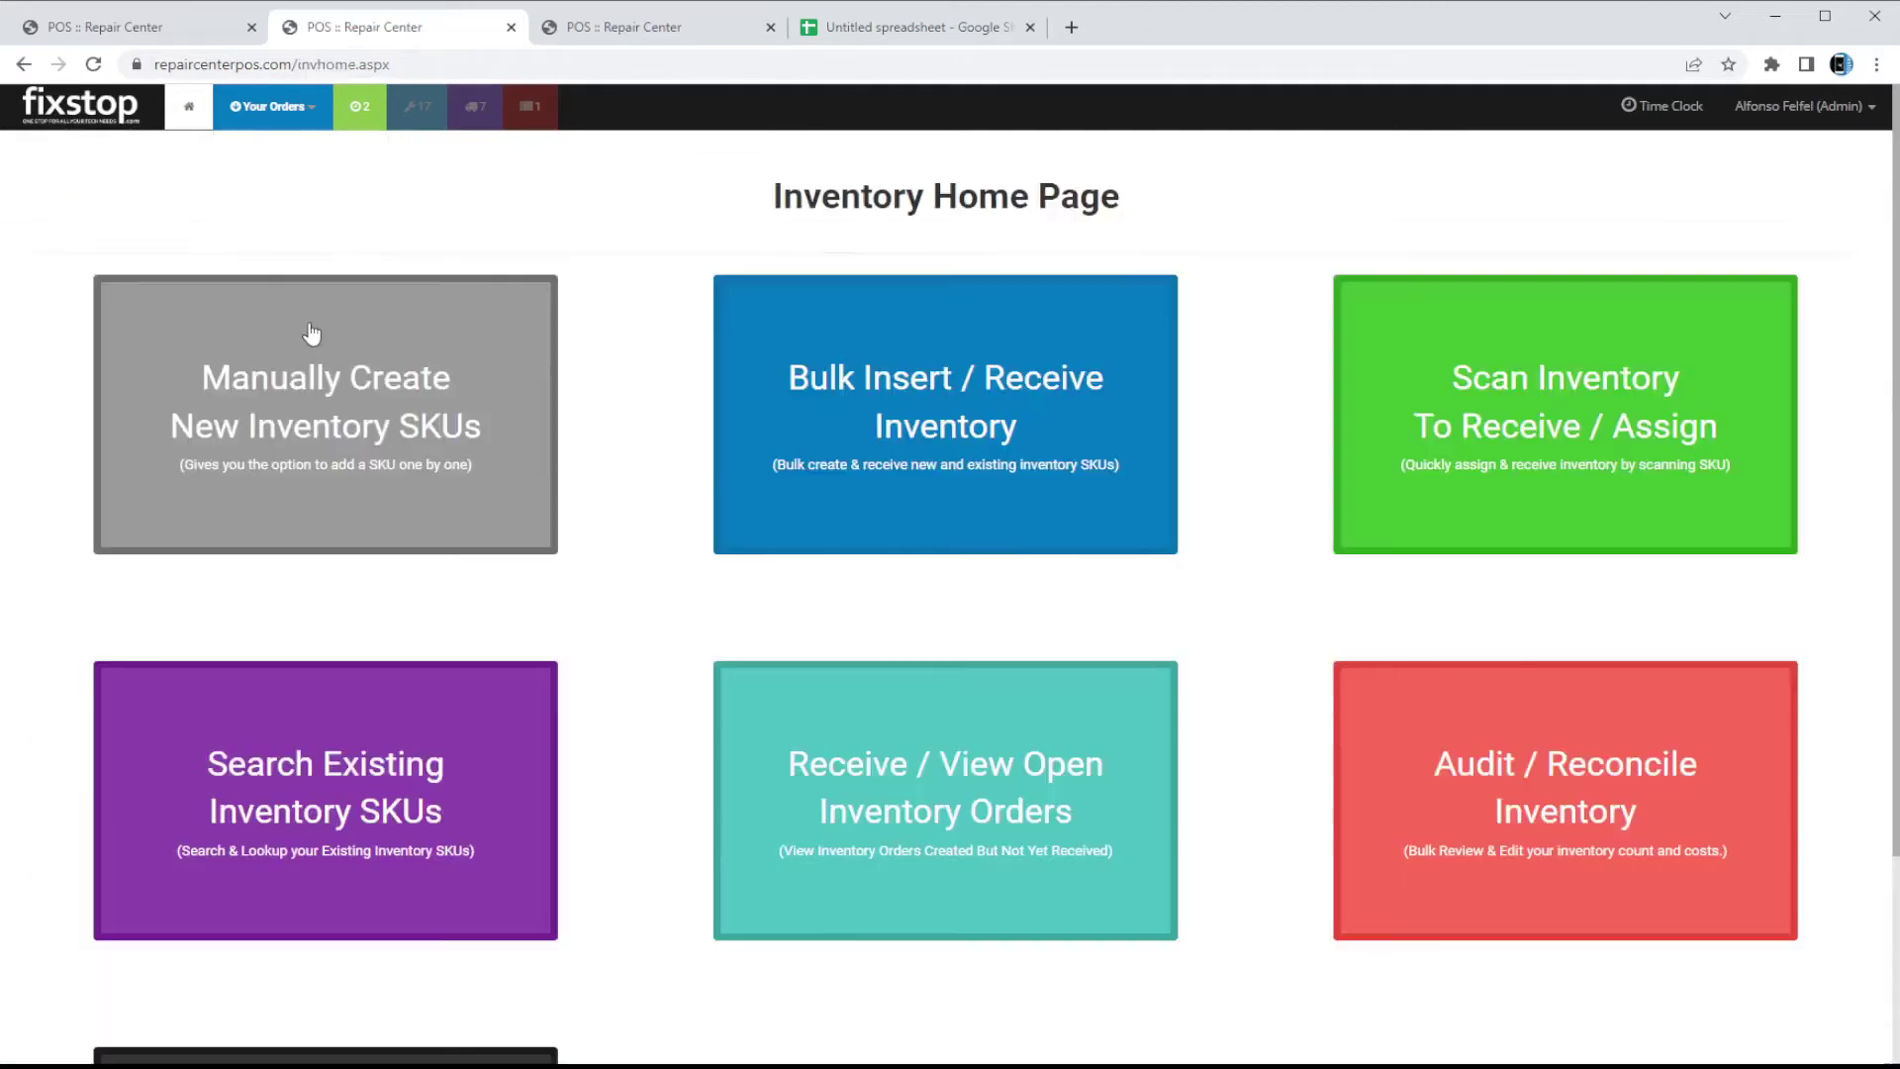
scroll(1253, 876, "down", 3)
scroll(1264, 831, "up", 3)
scroll(1262, 792, "down", 3)
scroll(1264, 752, "up", 3)
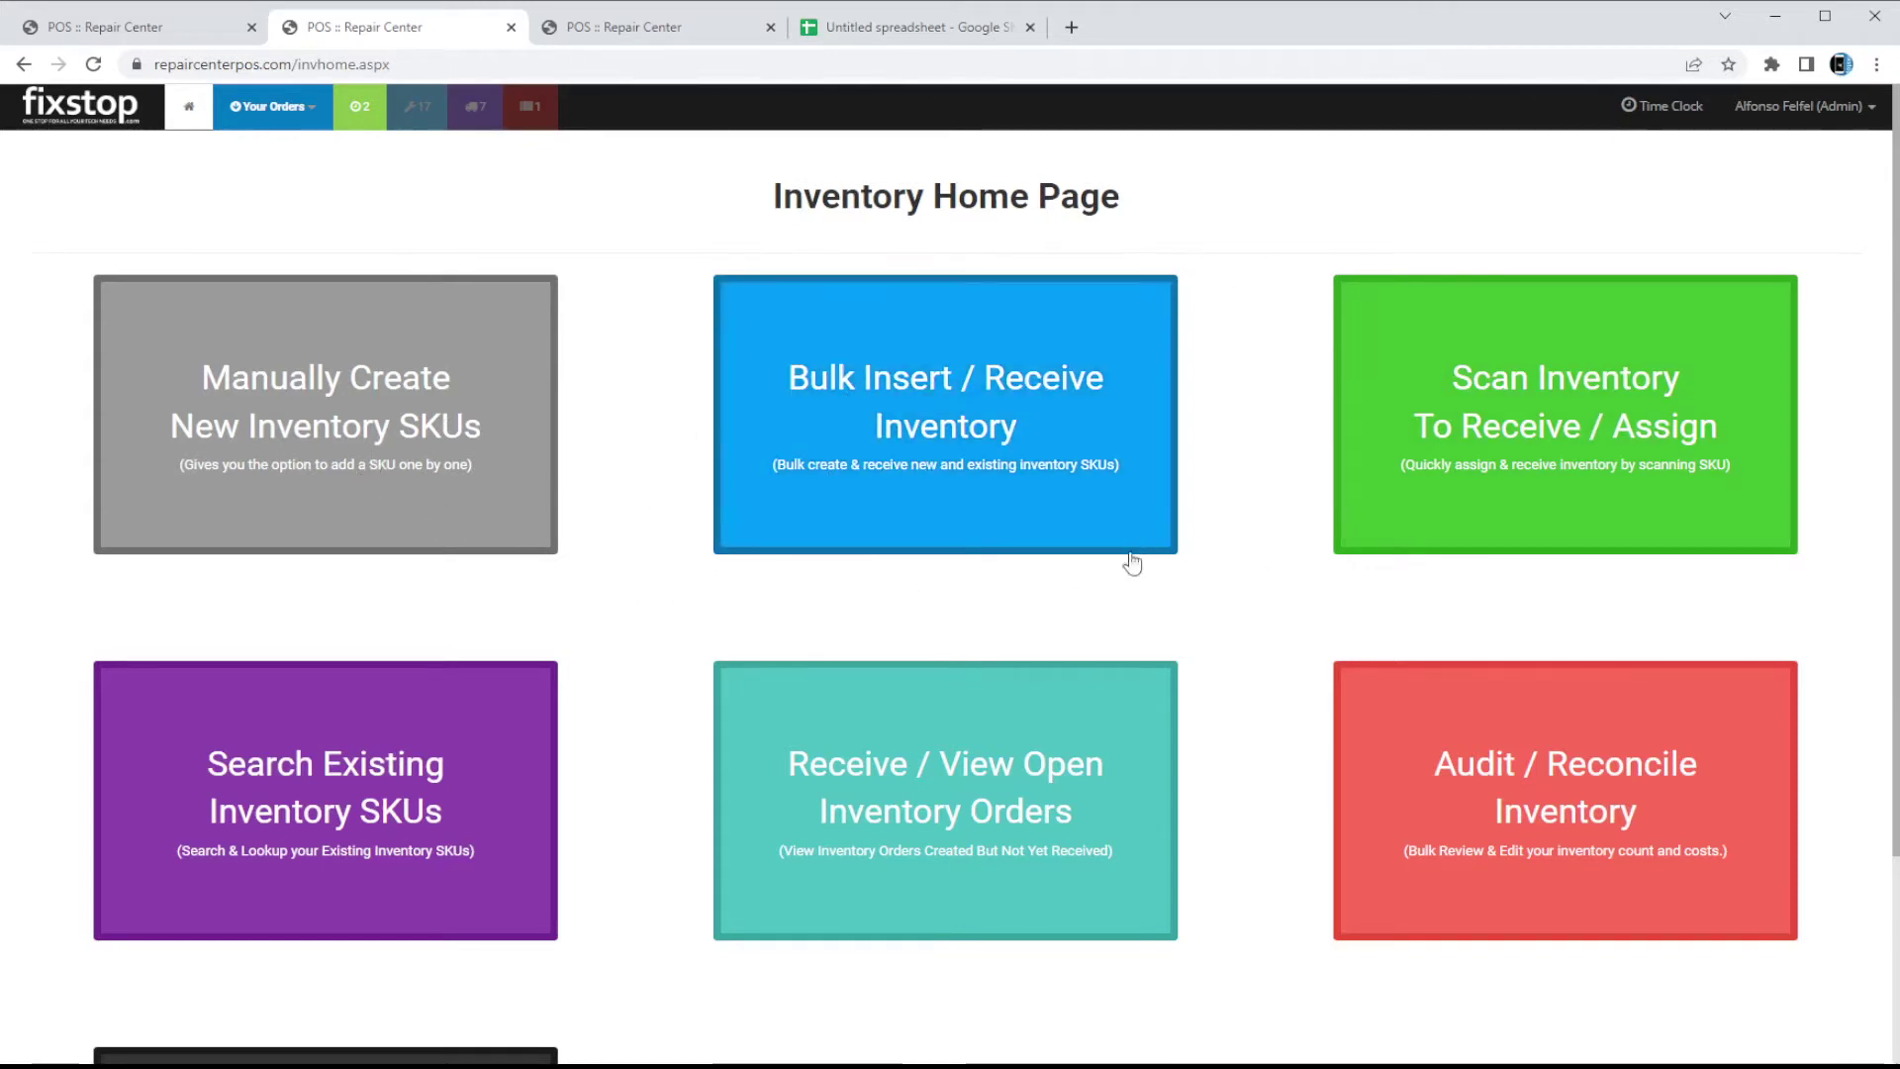
Start a manually created inventory item titled "iPhone X Battery (MS)" with UPC / SKU 14213123.
left_click(322, 435)
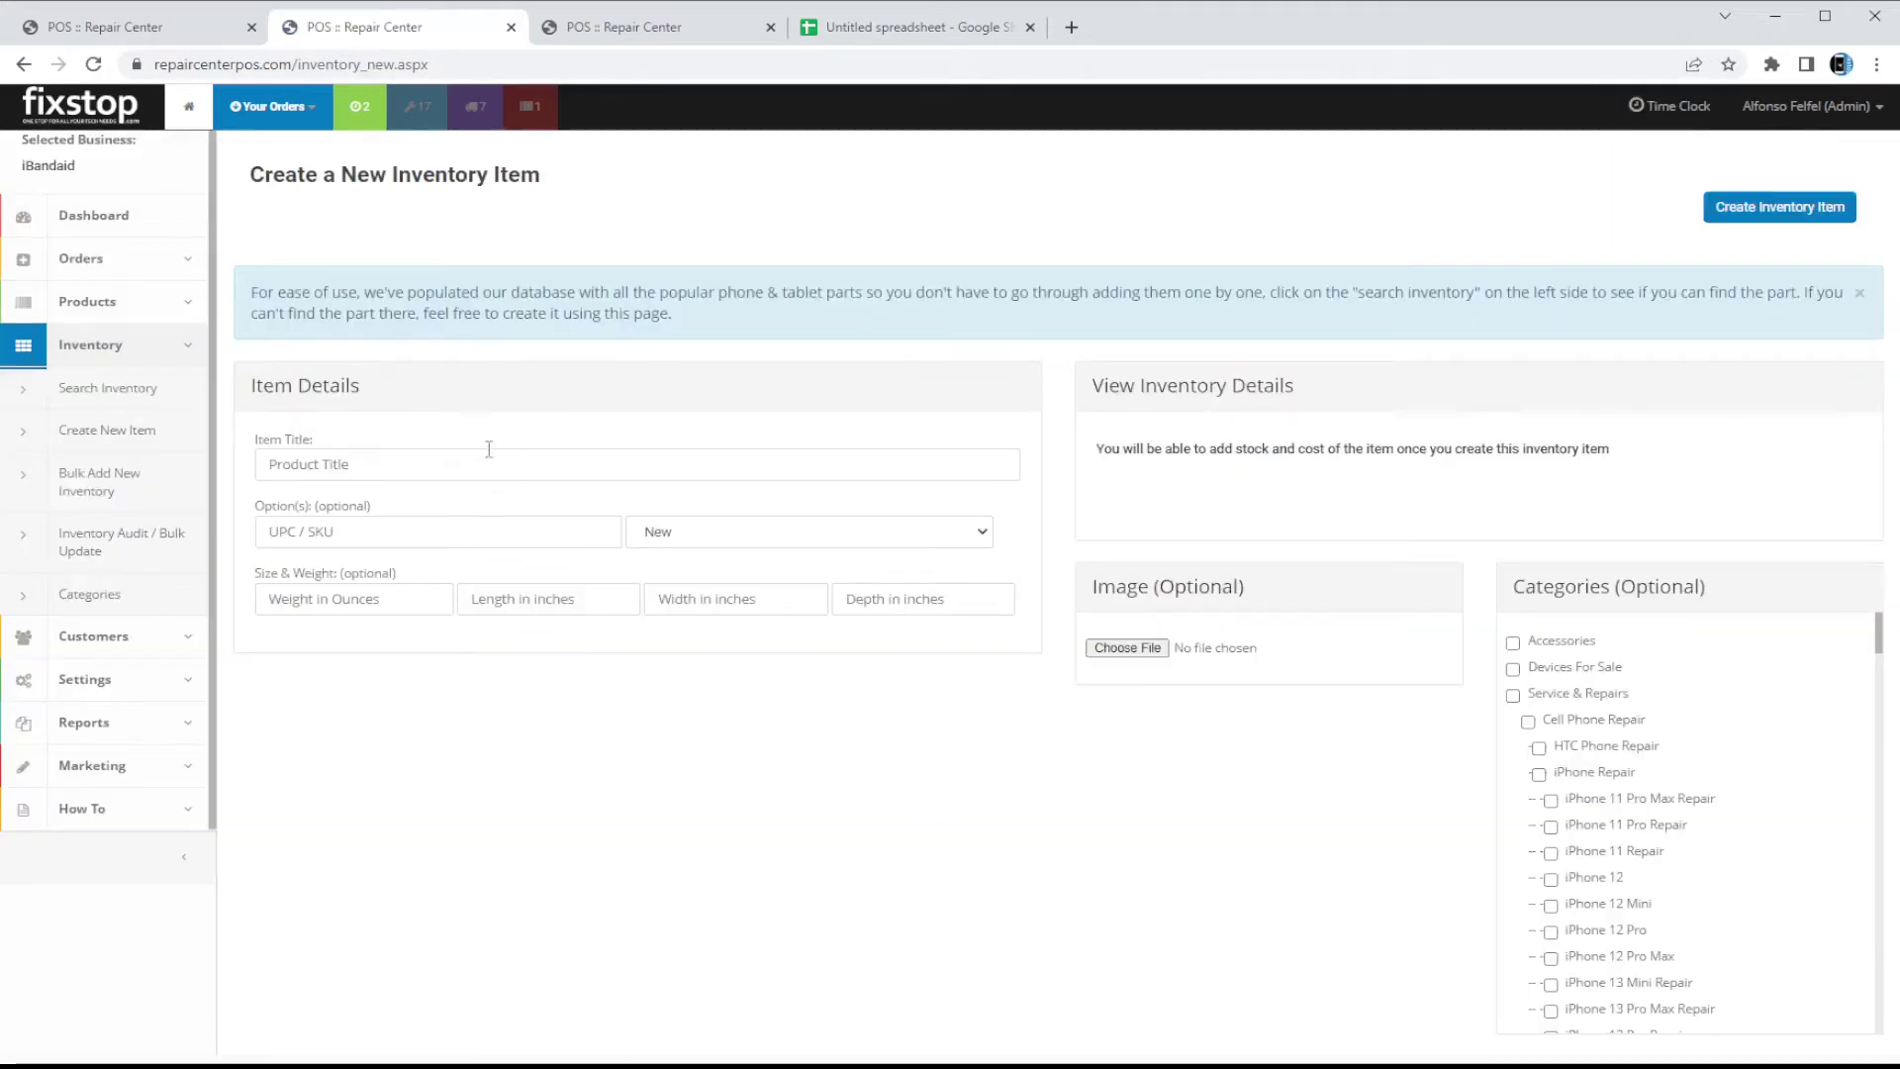
left_click(460, 477)
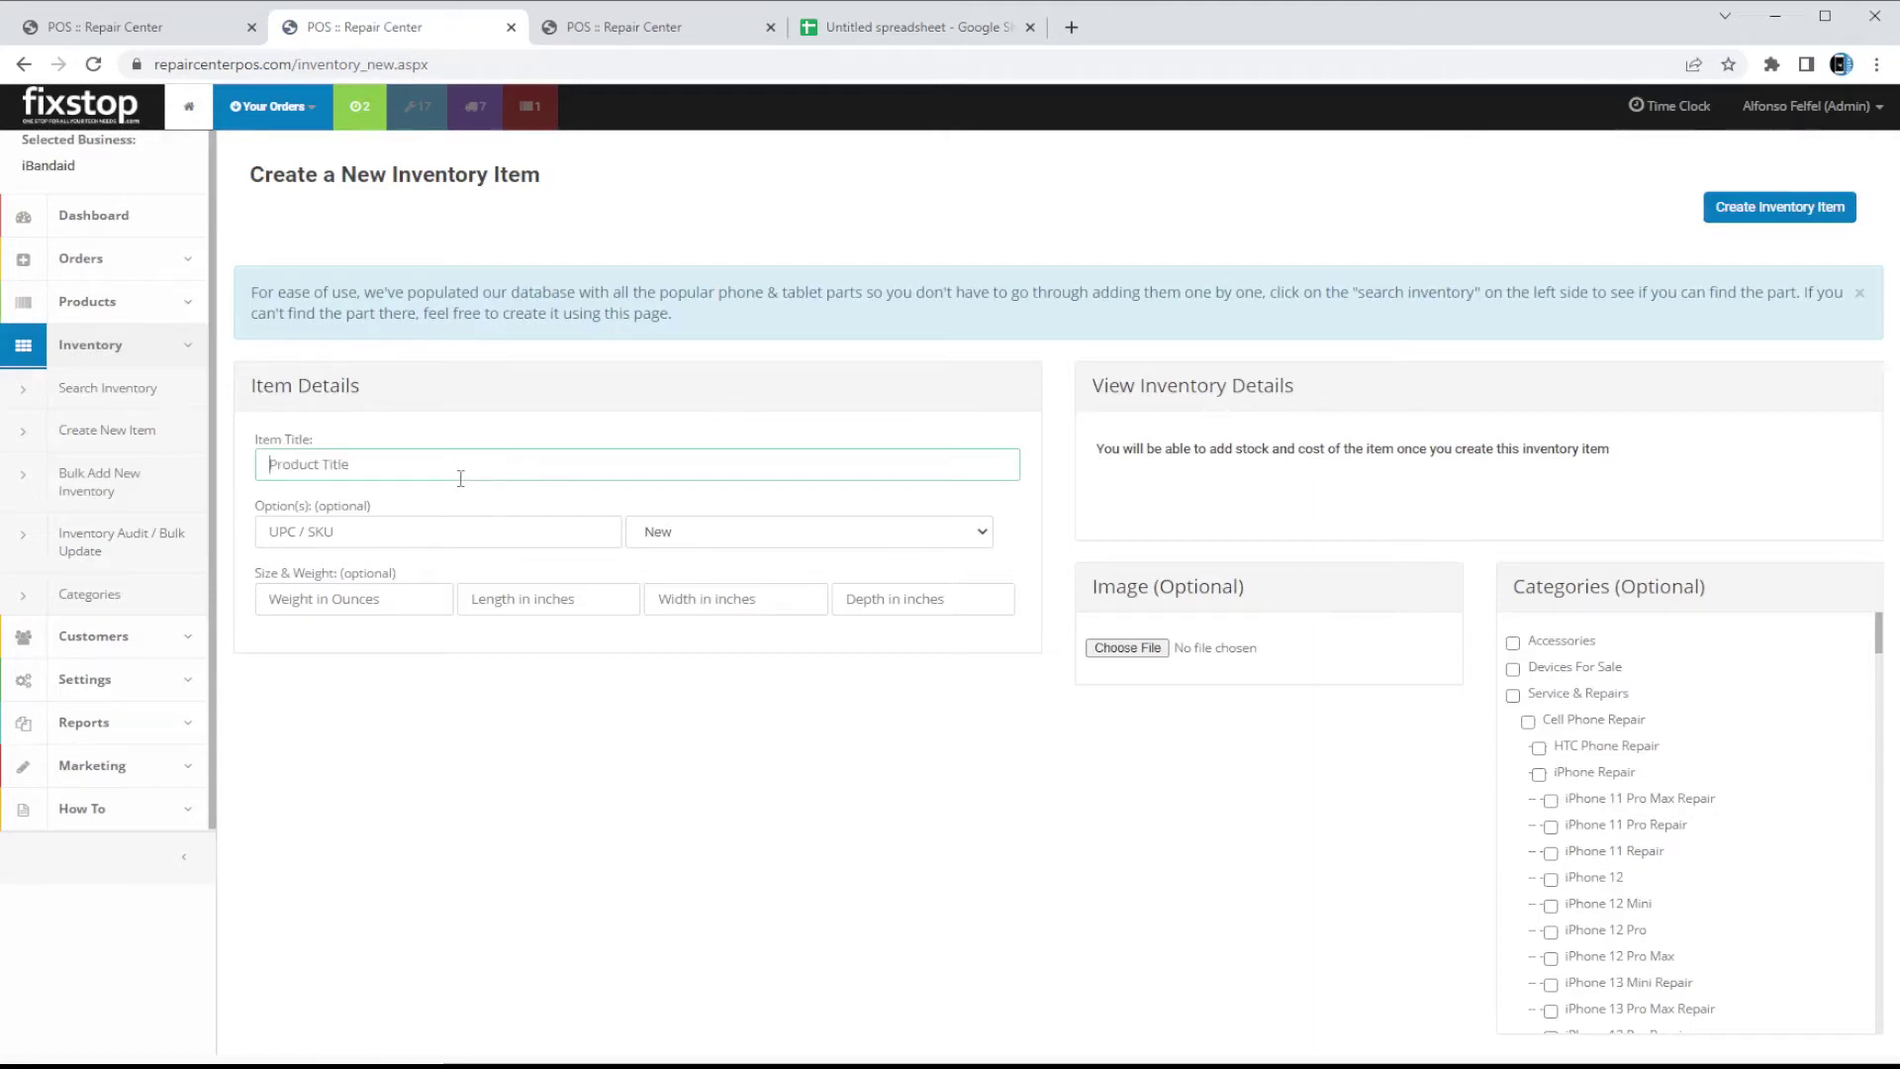
type("iPhone ")
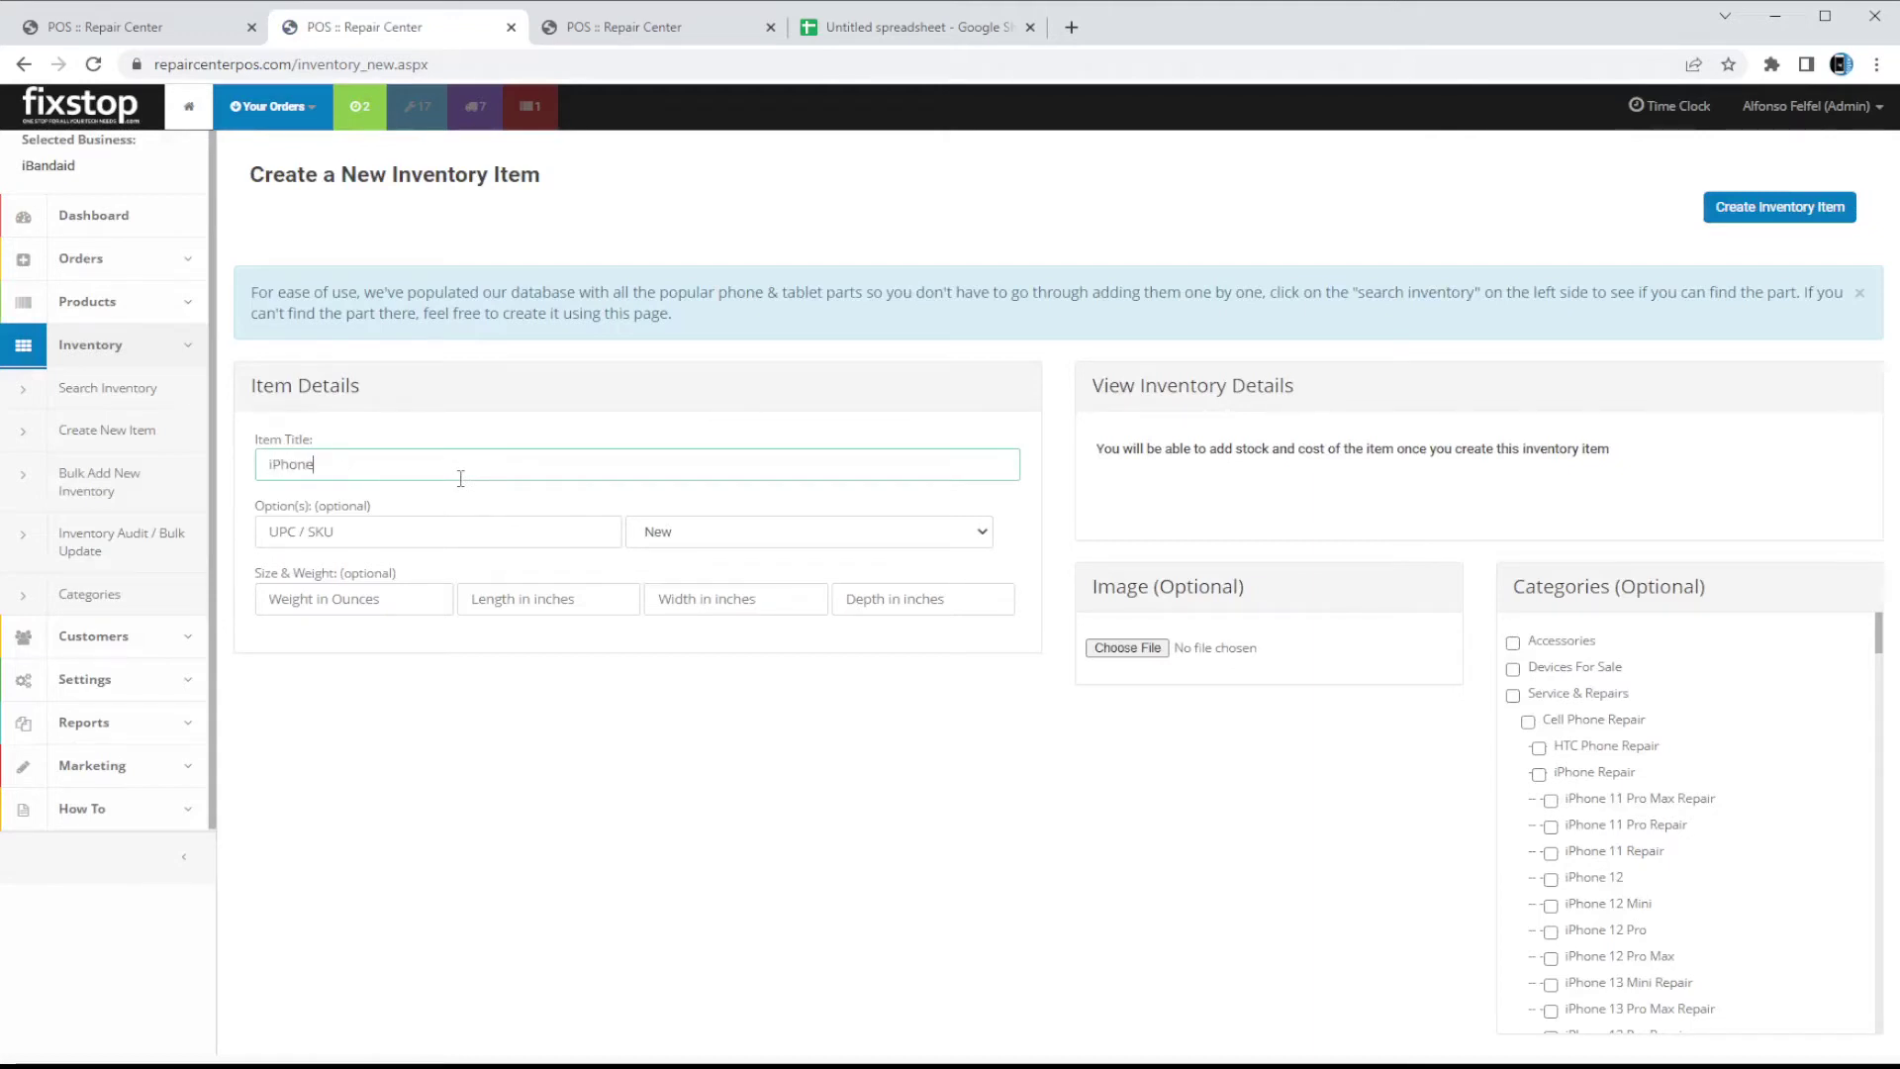
type("X Batter")
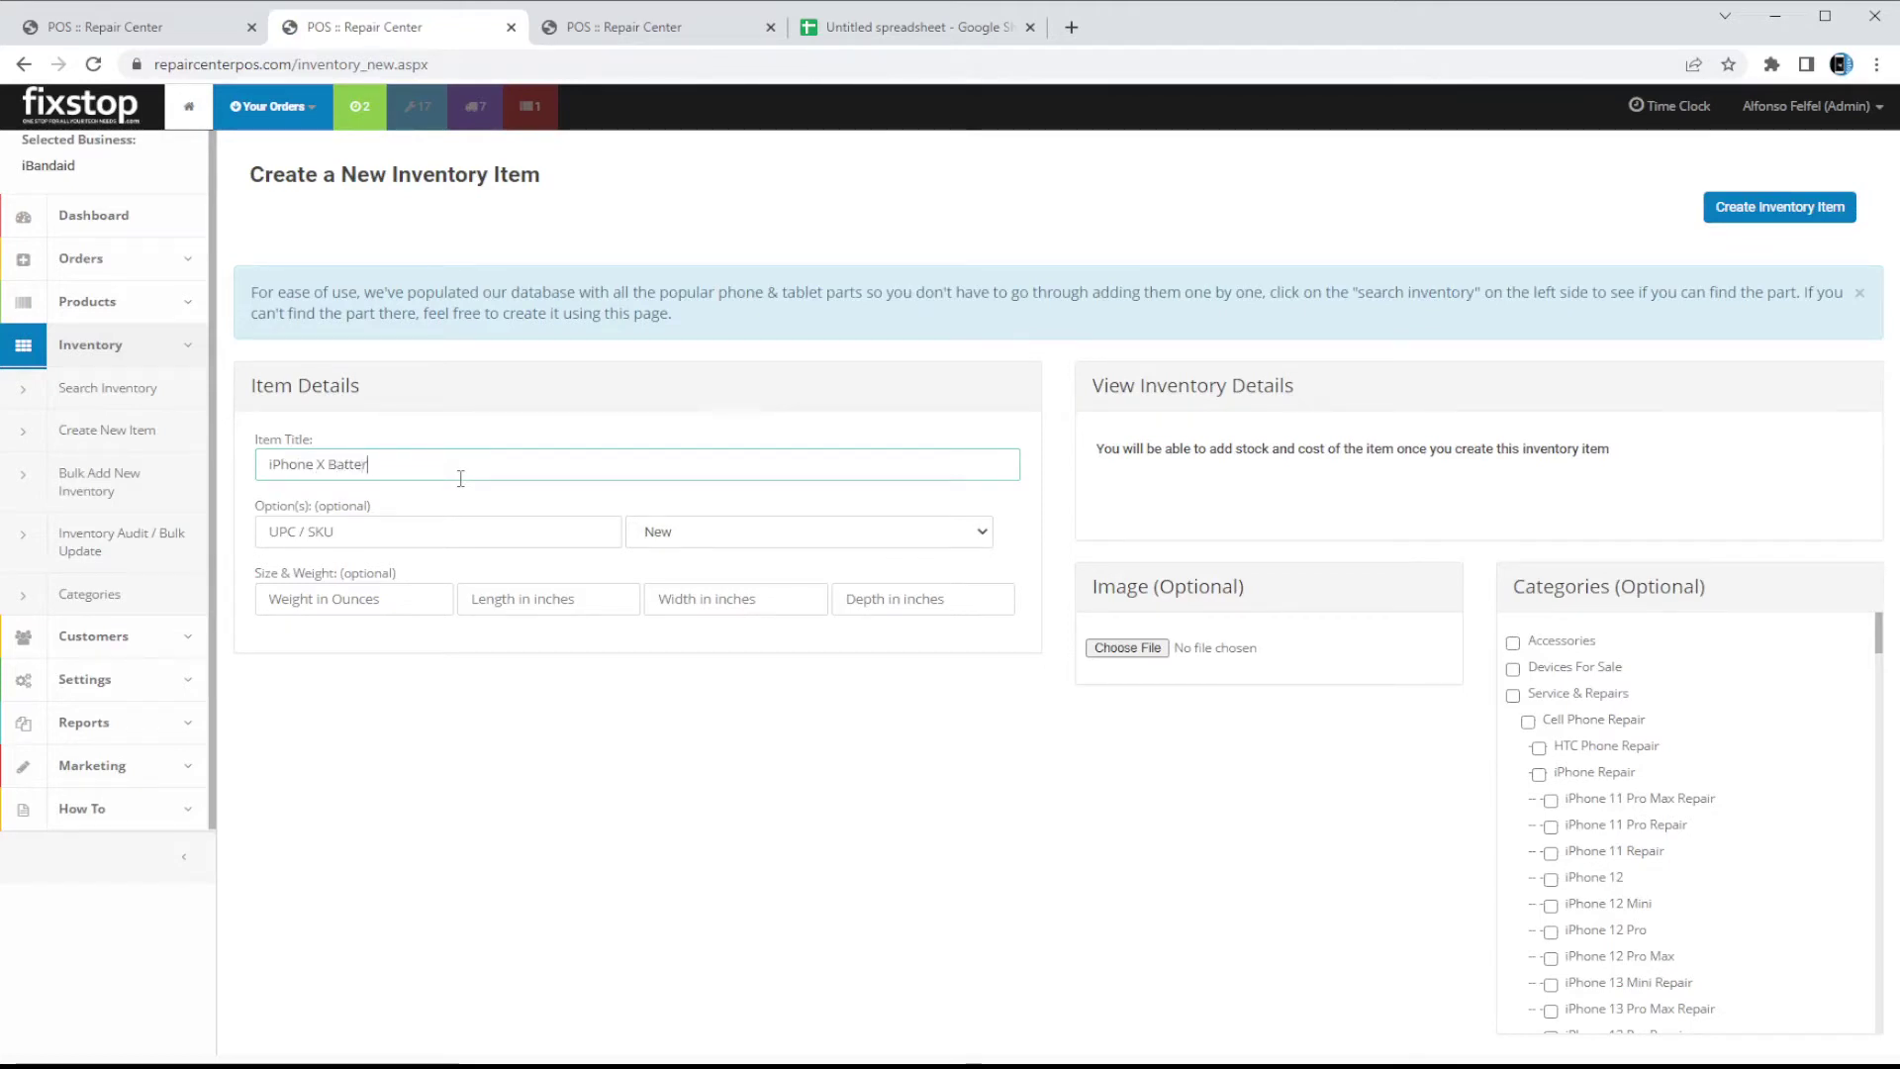
type("y (MS")
key("Tab")
type("14213123")
left_click(652, 682)
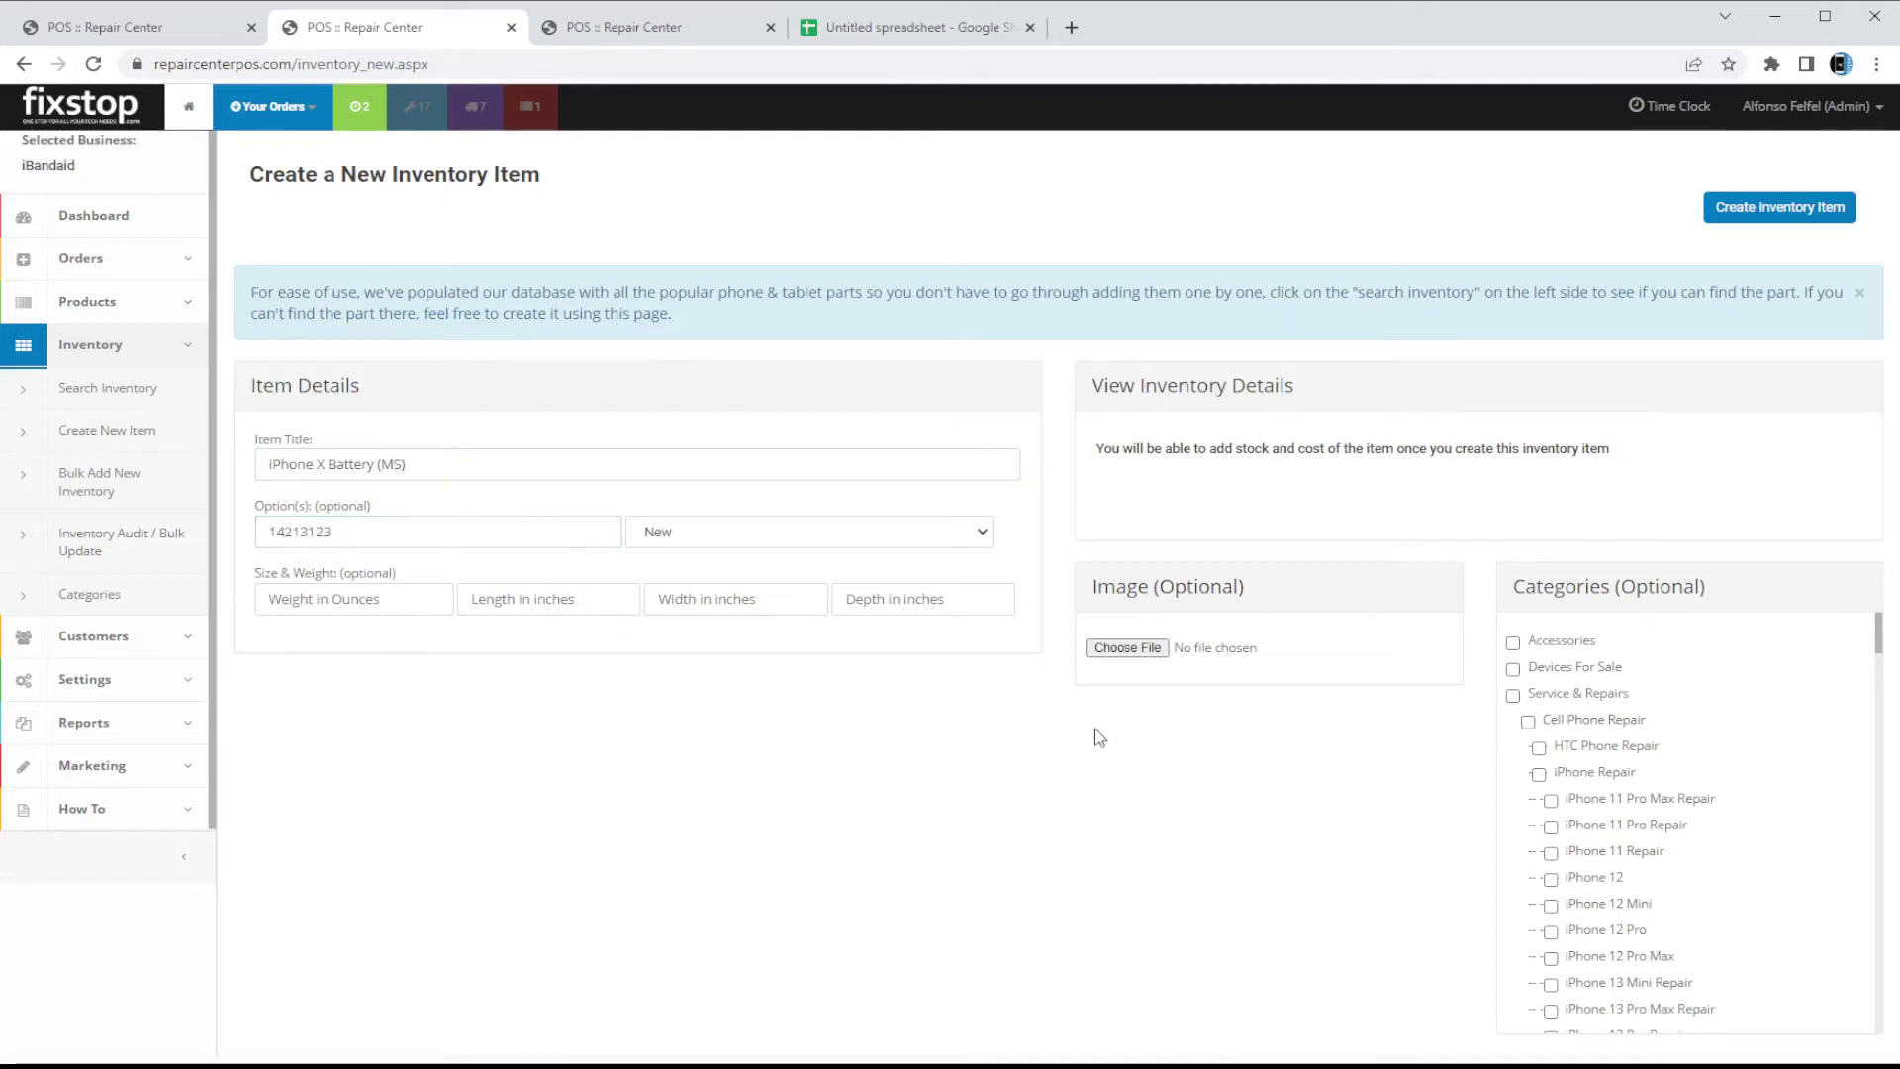
left_click(482, 478)
left_click(357, 534)
type("12")
left_click(1752, 226)
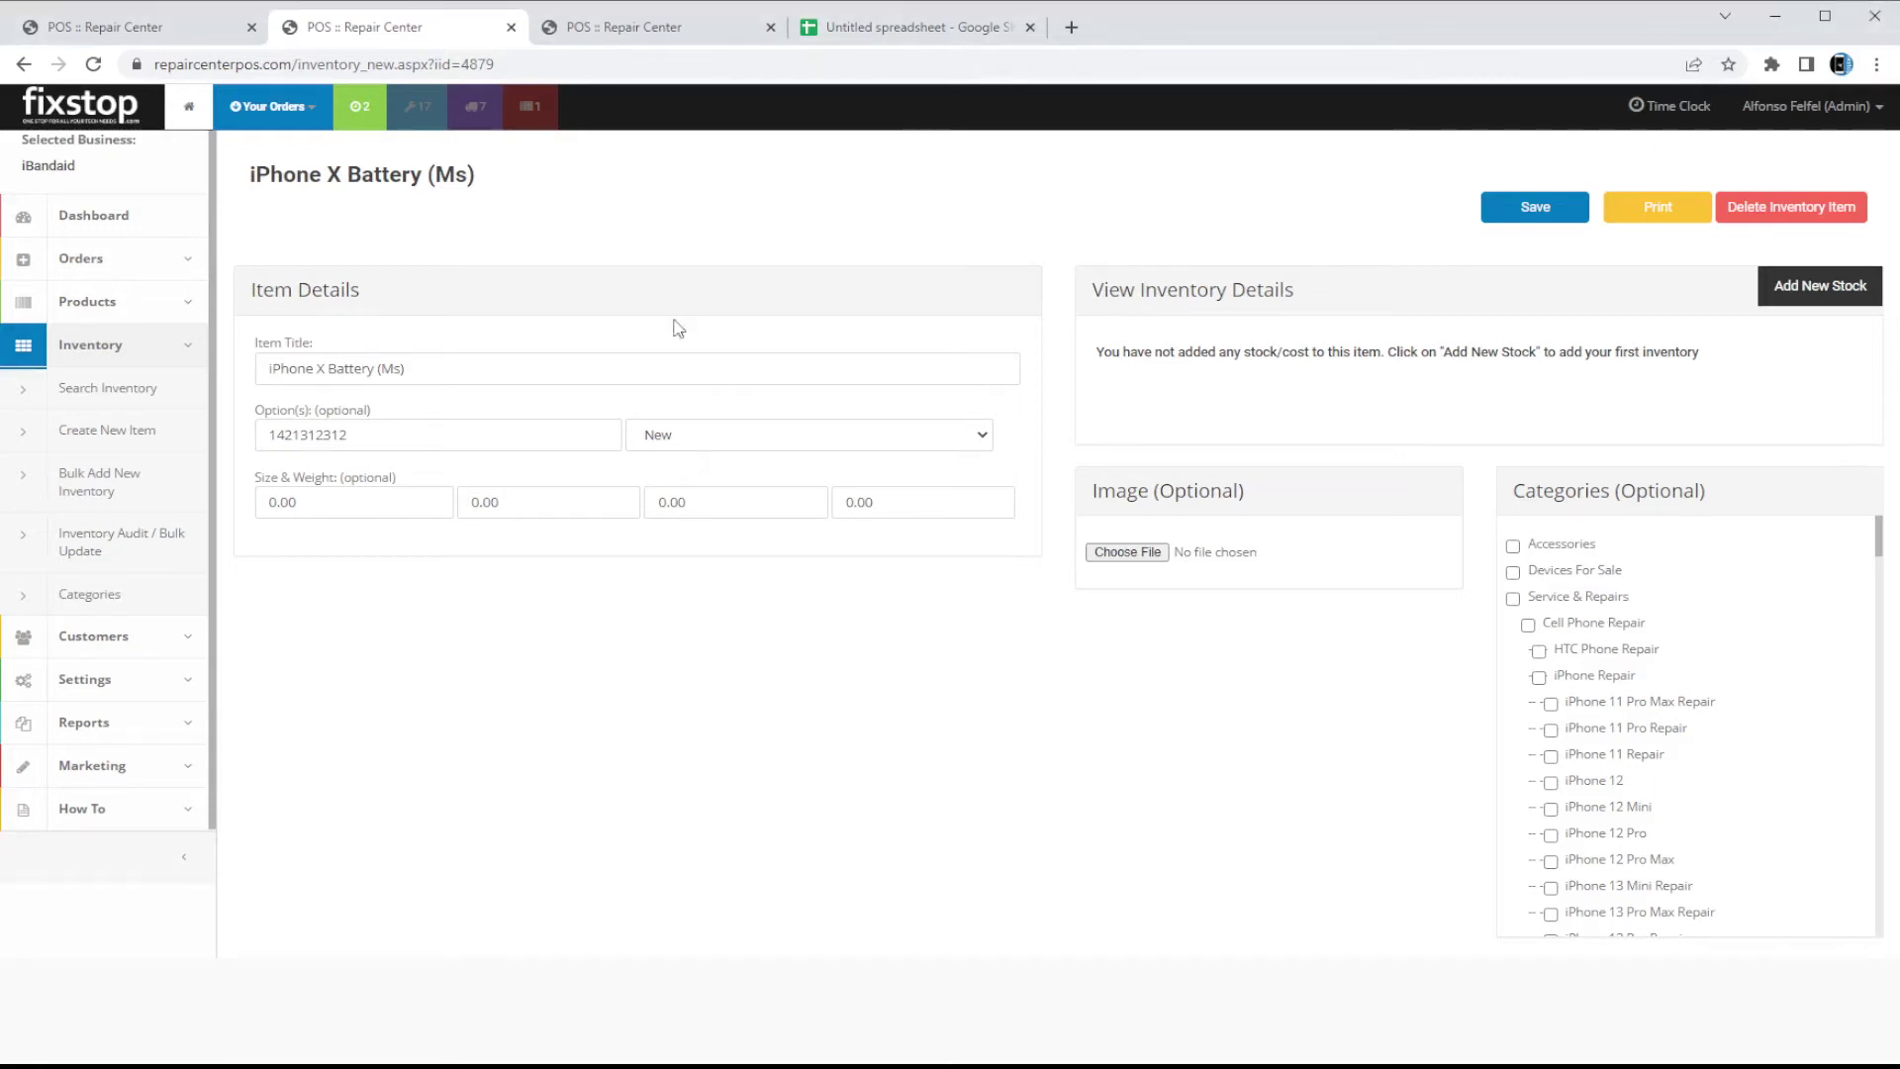
Return to the inventory home page and open the bulk insert / receive inventory page.
left_click(302, 109)
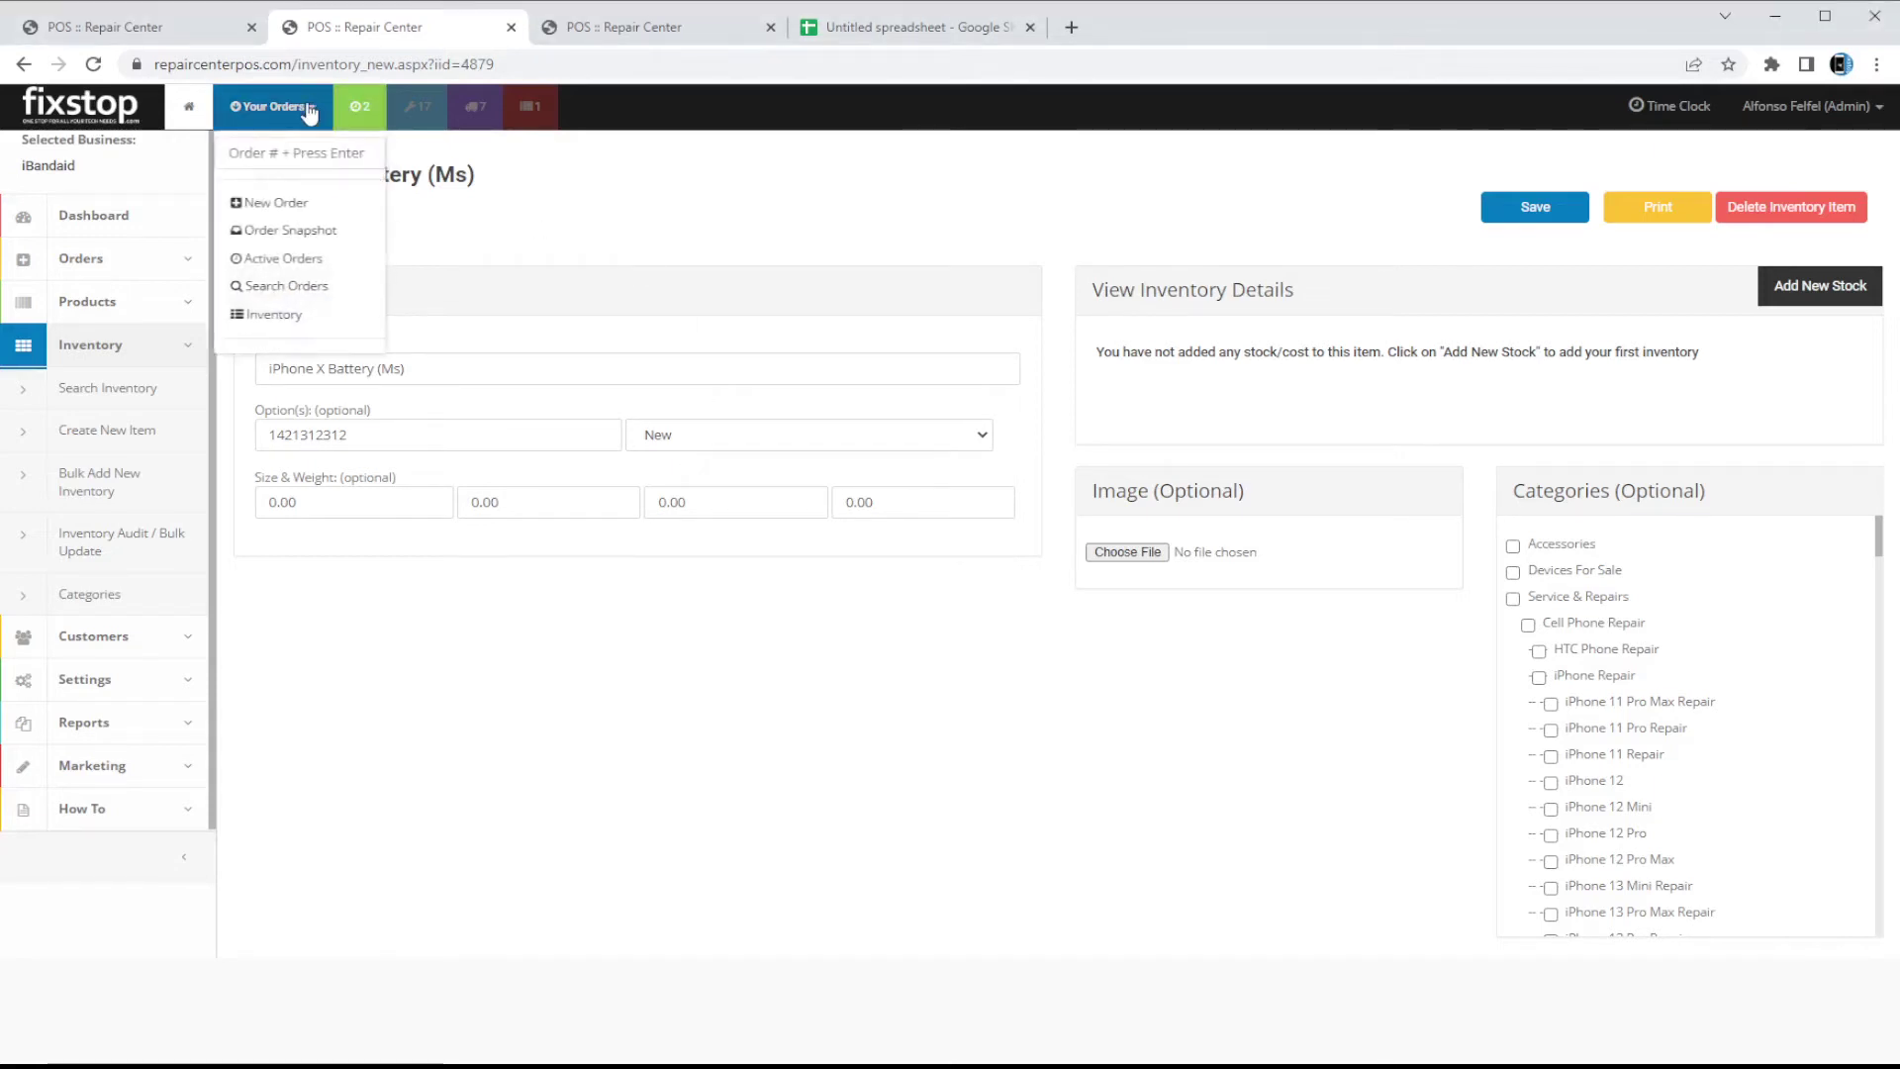
mouse_move(306, 332)
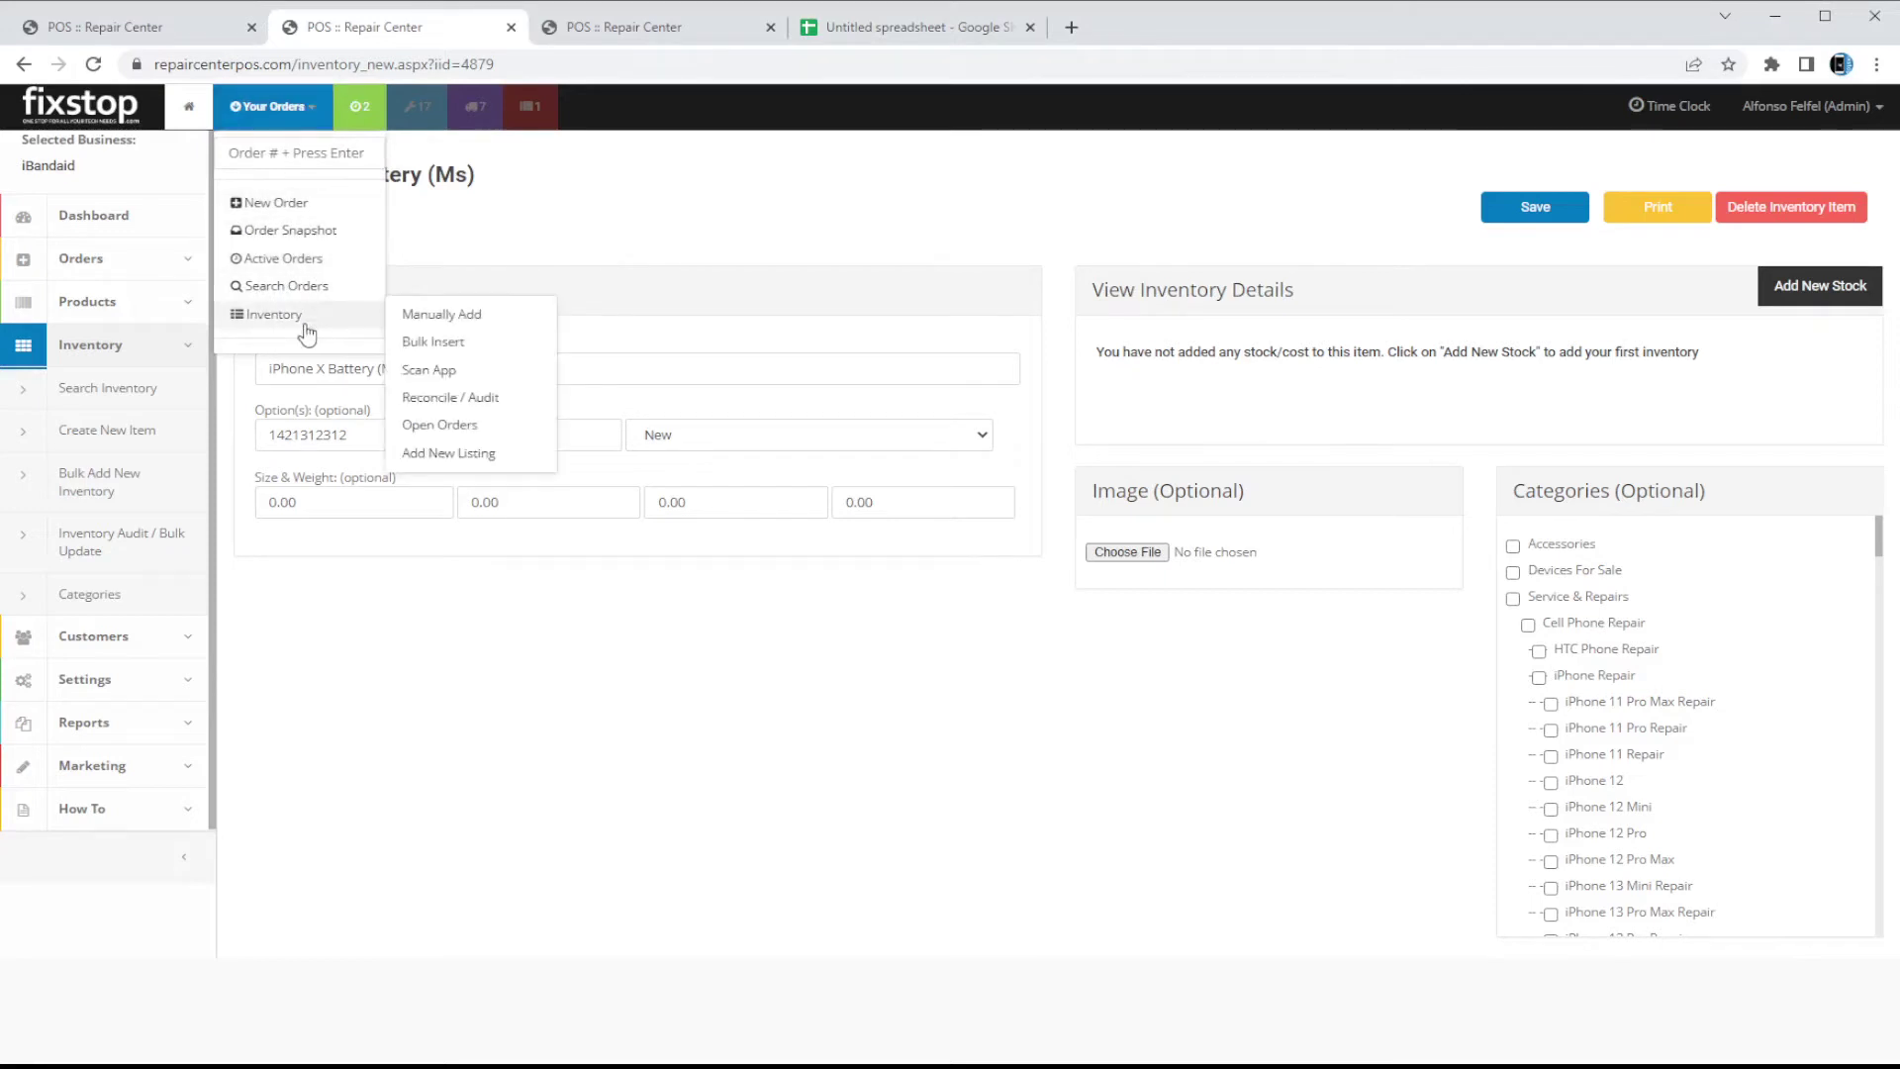
left_click(307, 330)
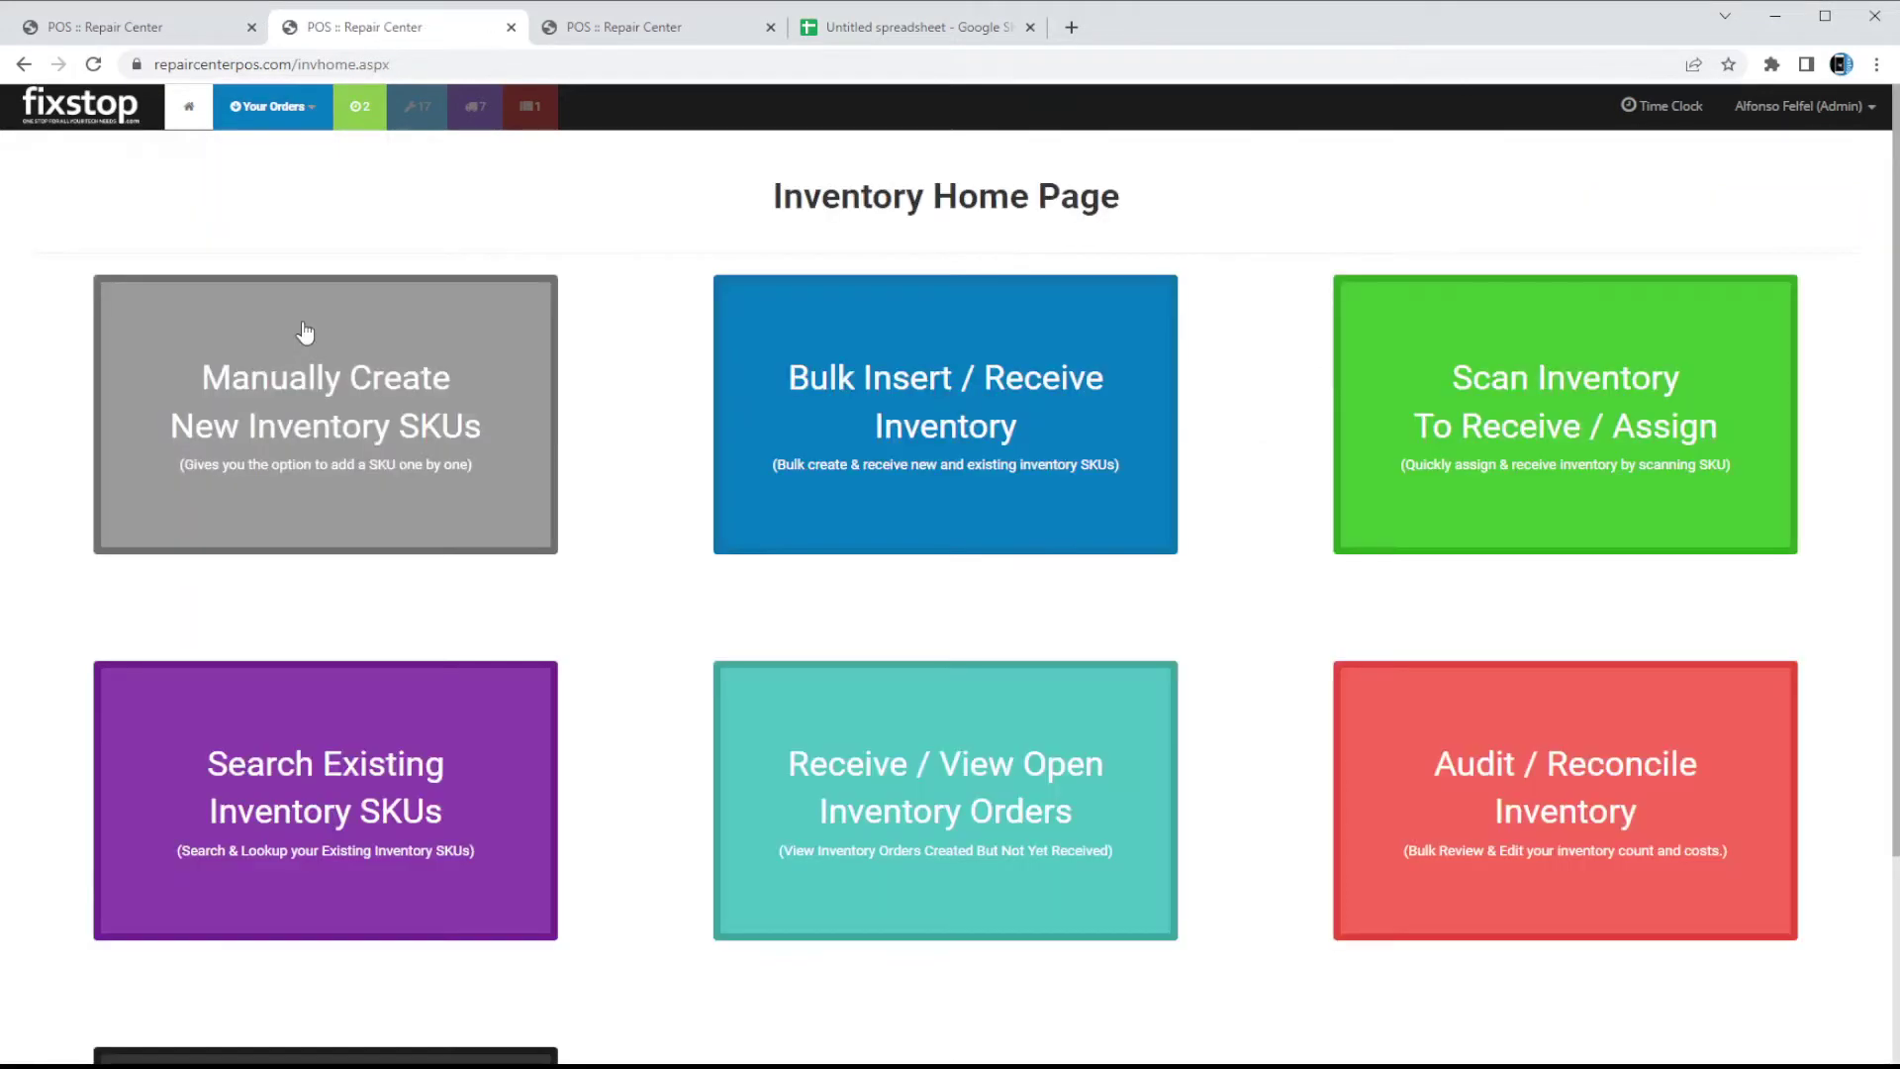
left_click(950, 436)
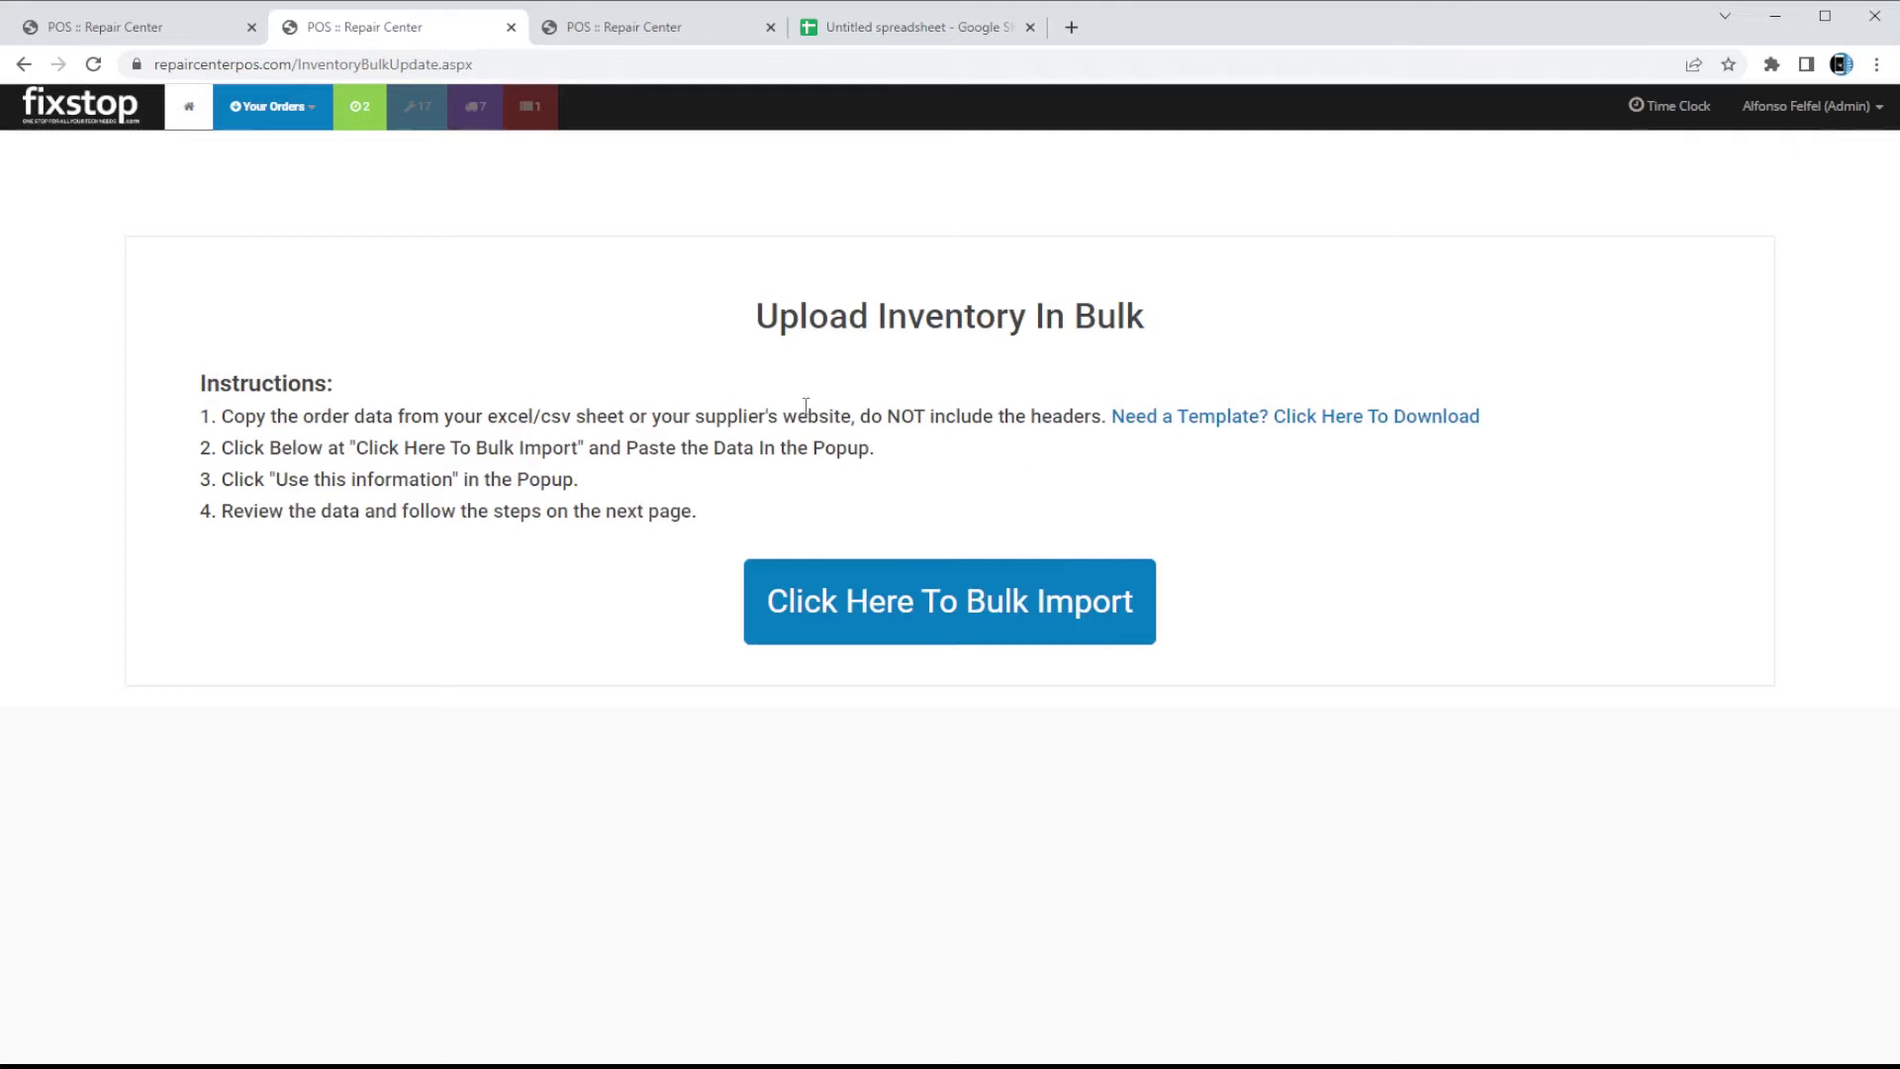
Switch to Google Sheets and examine the Sample Order sheet's SKU, Title, Quantity and Price columns.
left_click(879, 33)
left_click(485, 563)
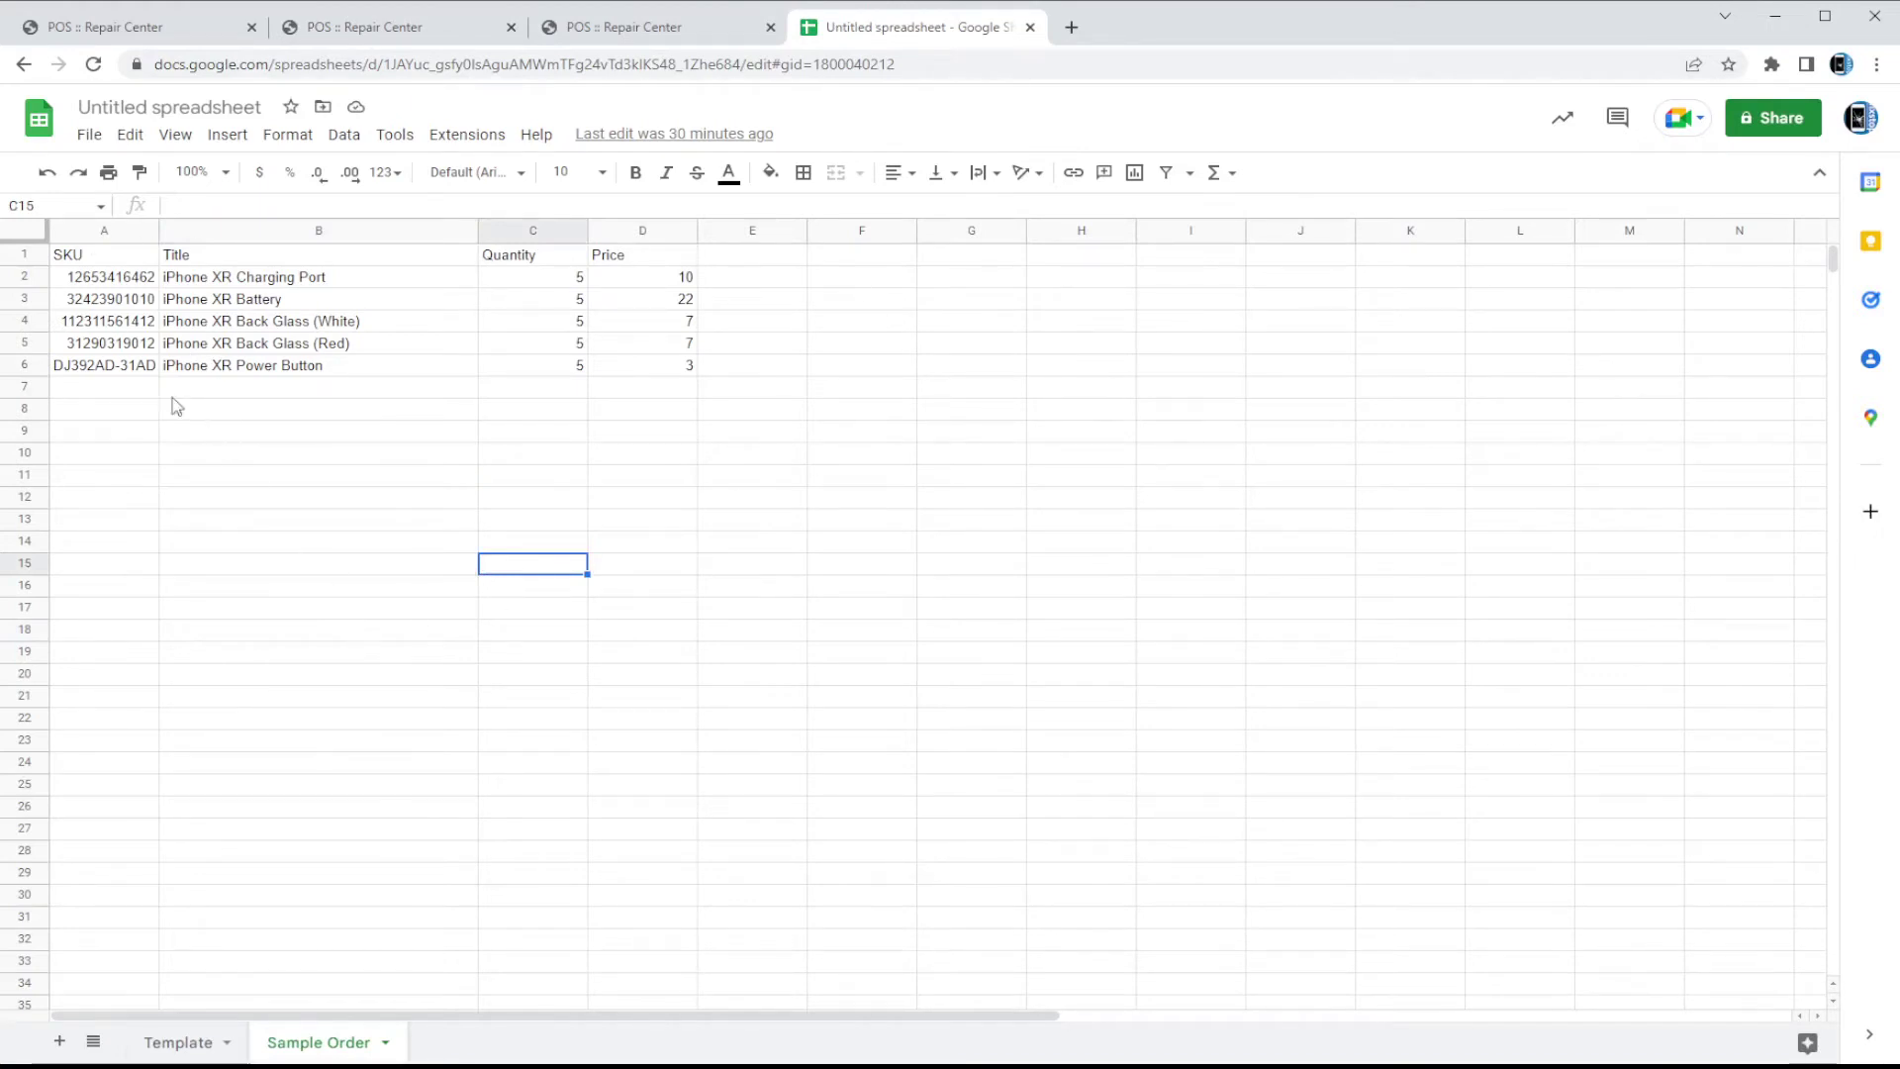
left_click_drag(128, 260, 607, 373)
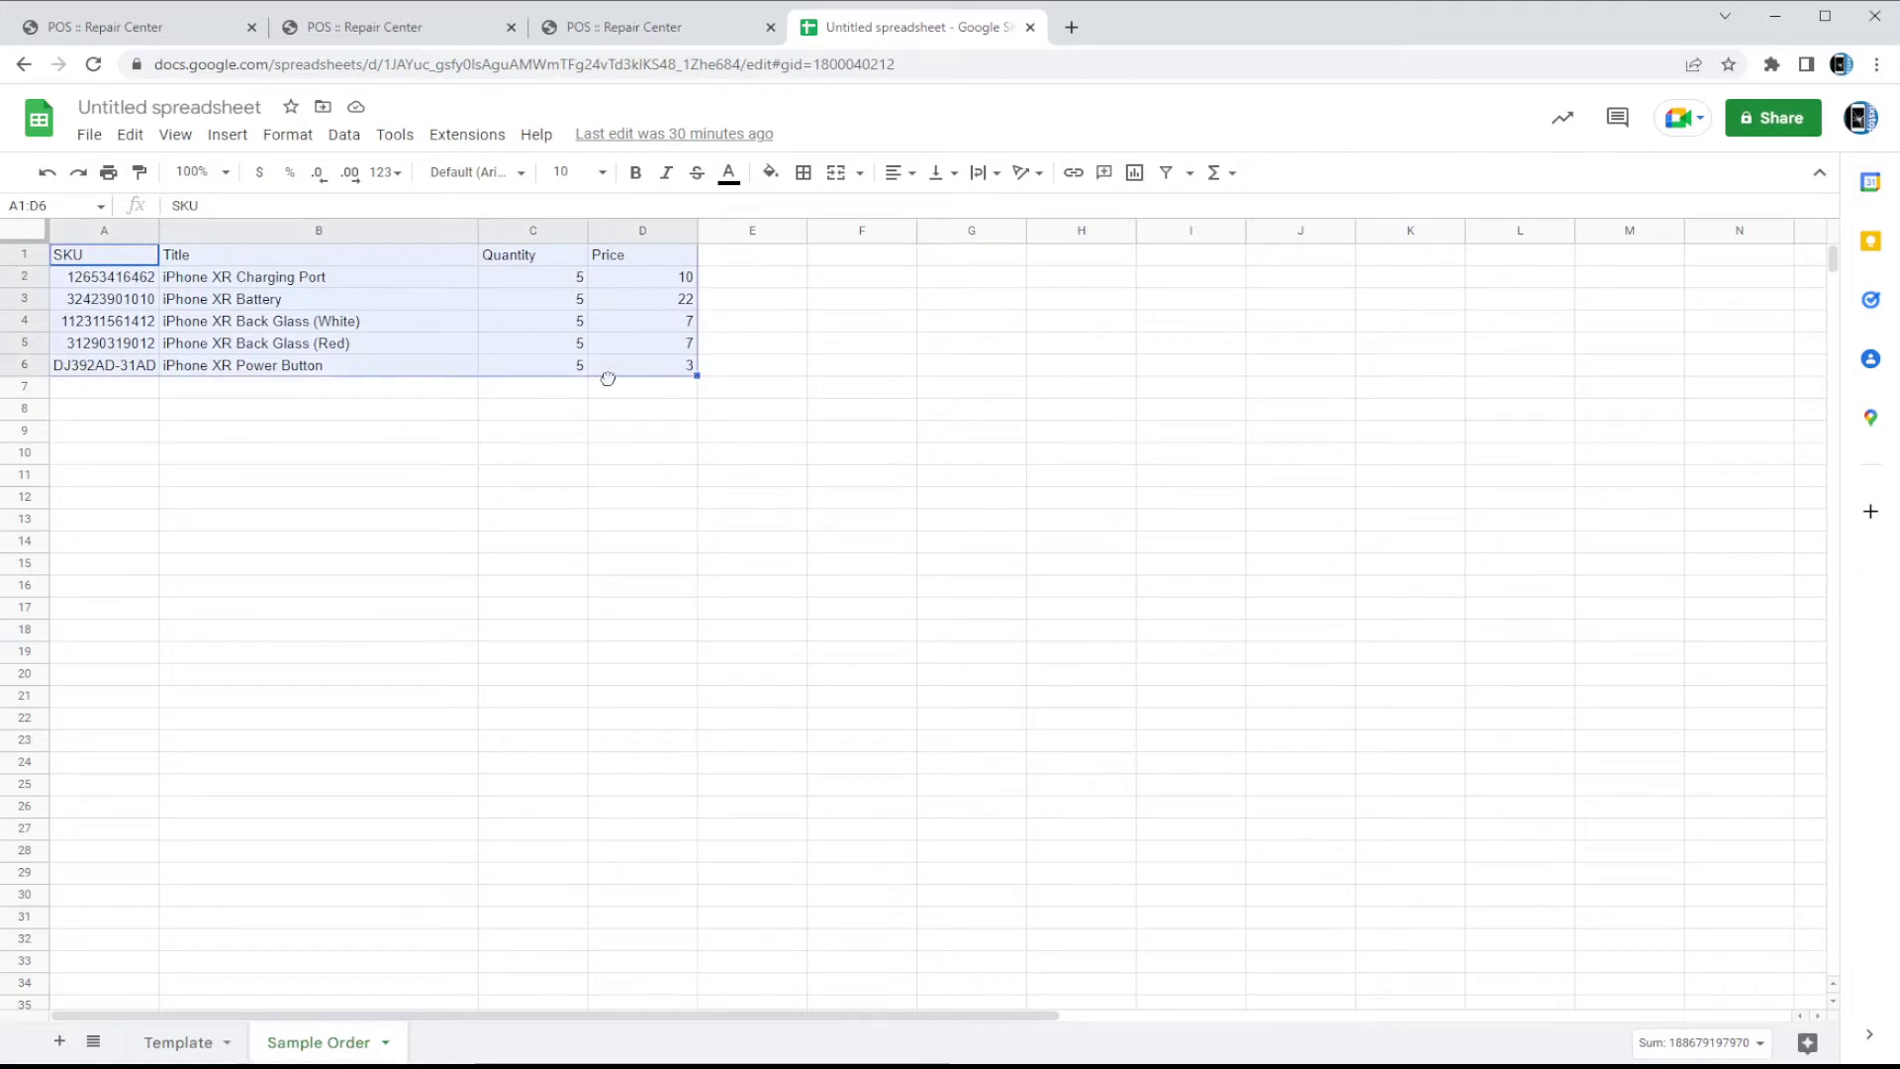
left_click(465, 476)
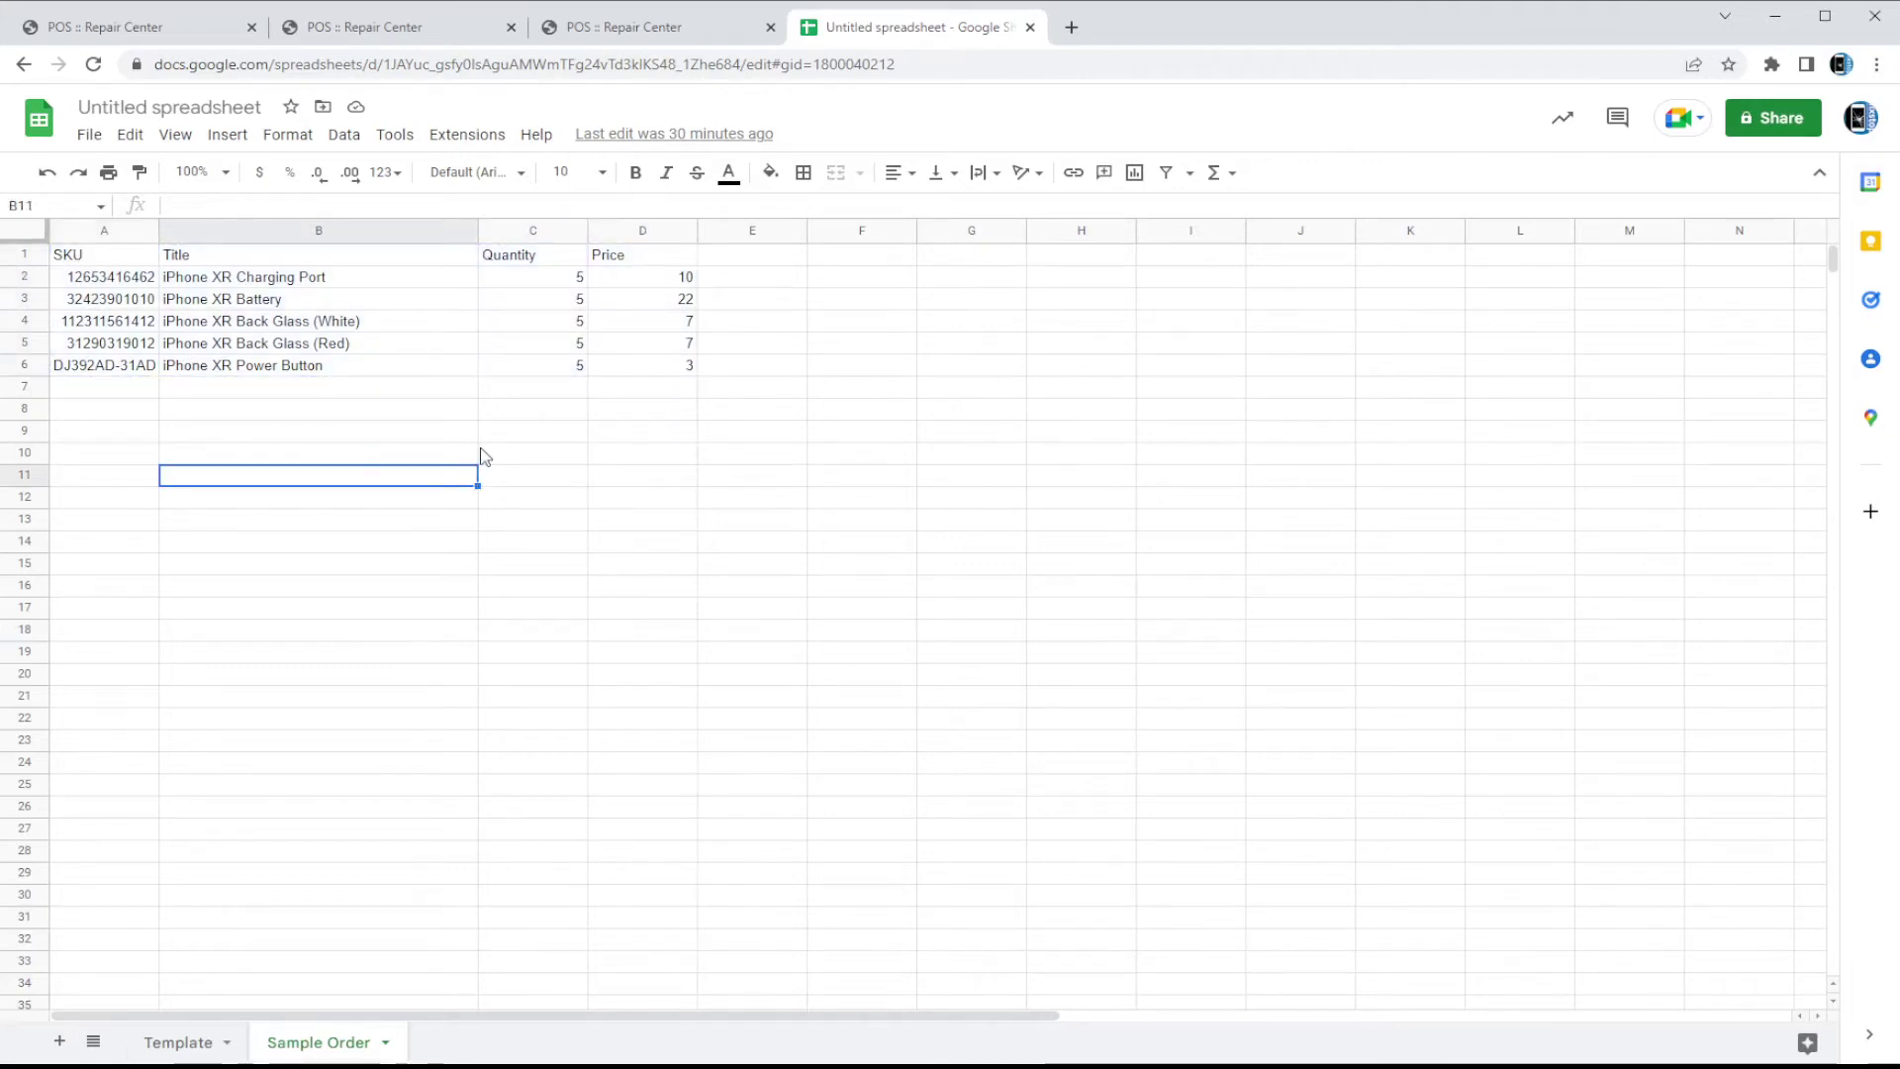
left_click(317, 259)
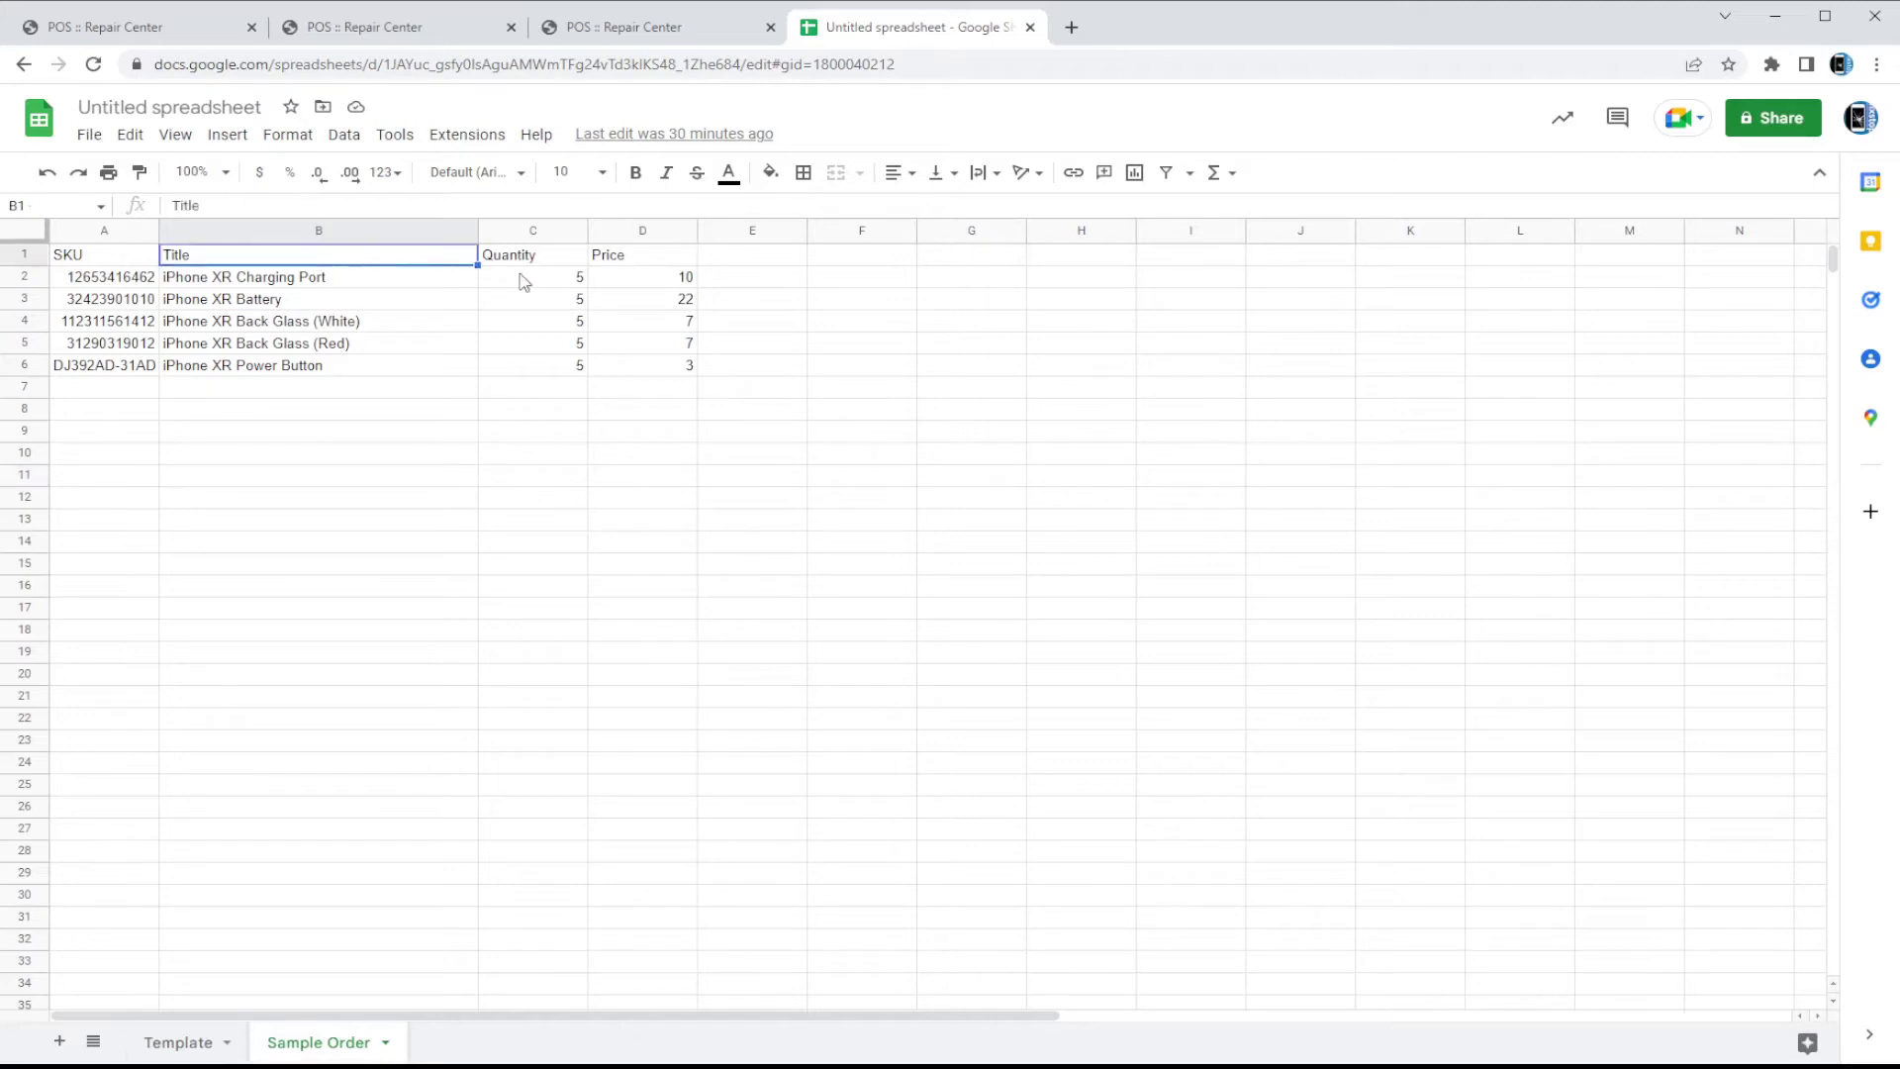
left_click(562, 282)
left_click(641, 260)
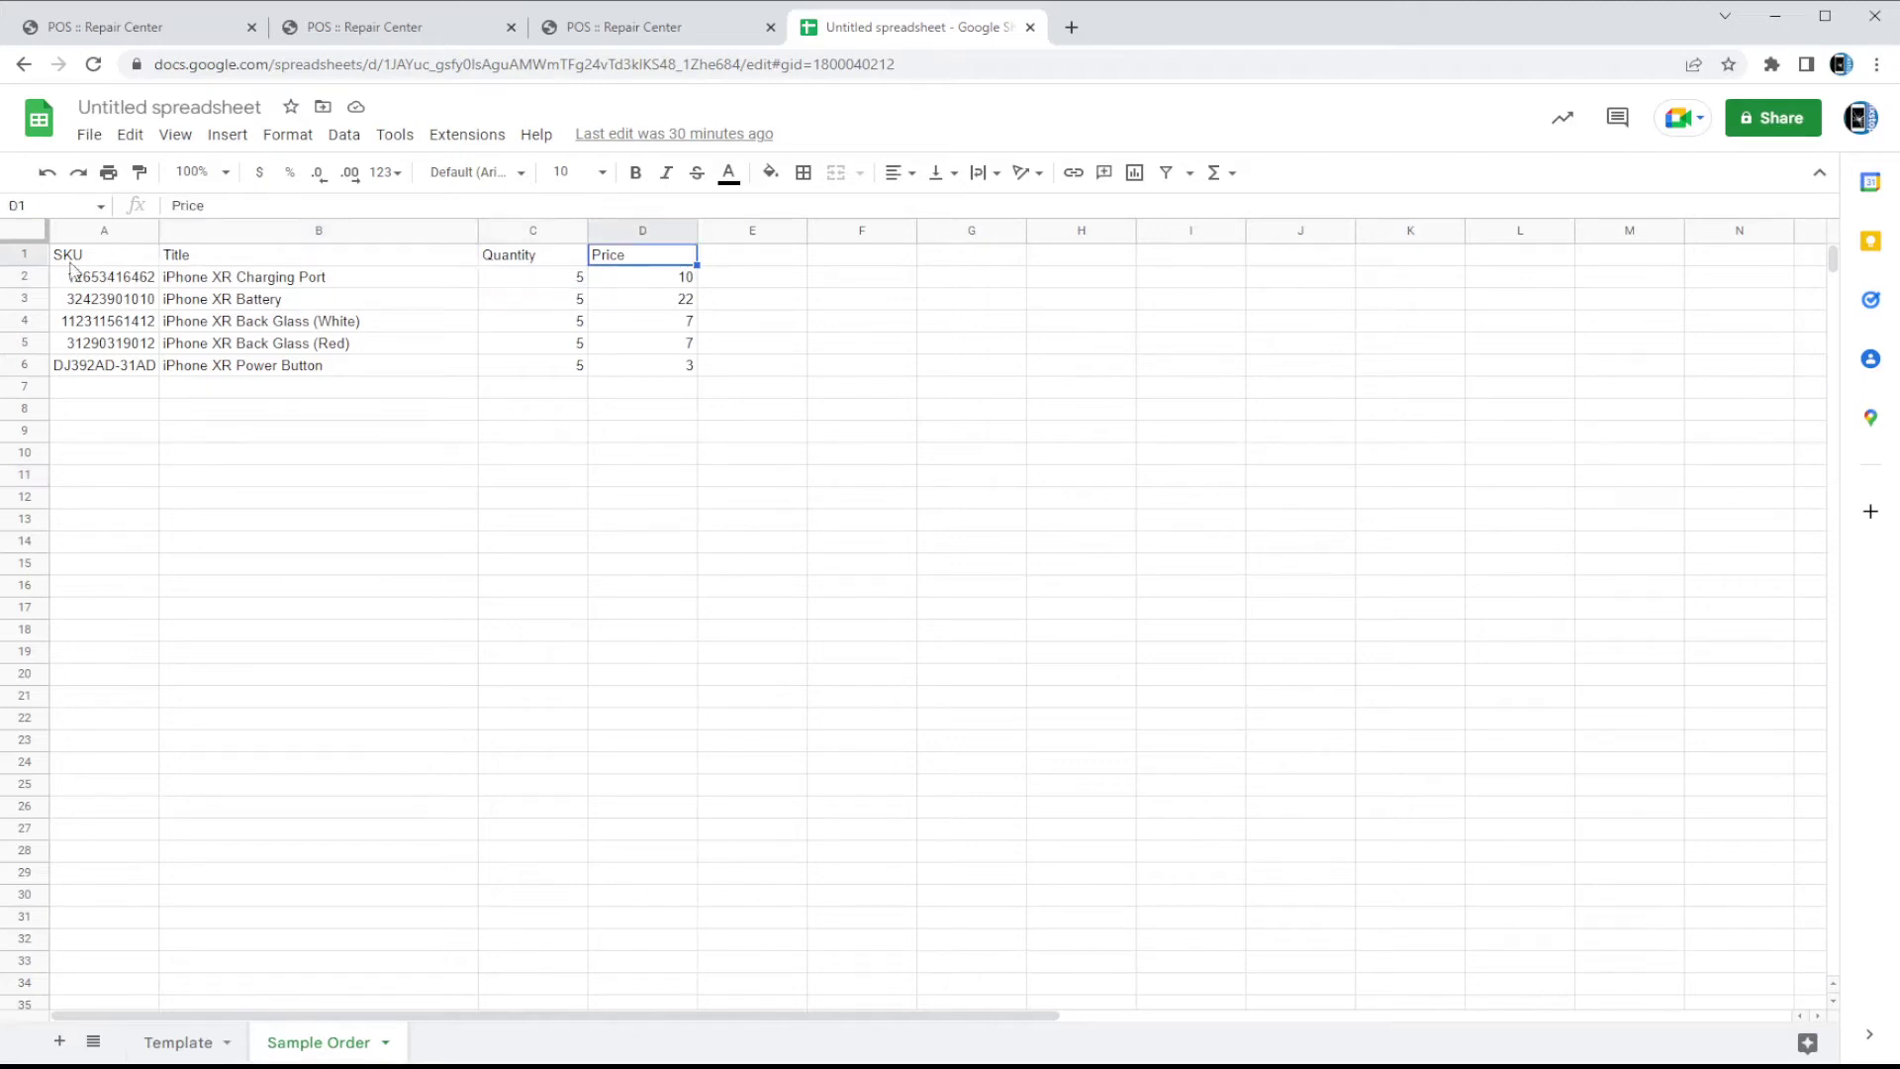
Copy the Sample Order range A1:D6, then return to the Repair Center bulk upload page, closing the extra product page.
left_click_drag(93, 255, 688, 364)
key("ctrl+c")
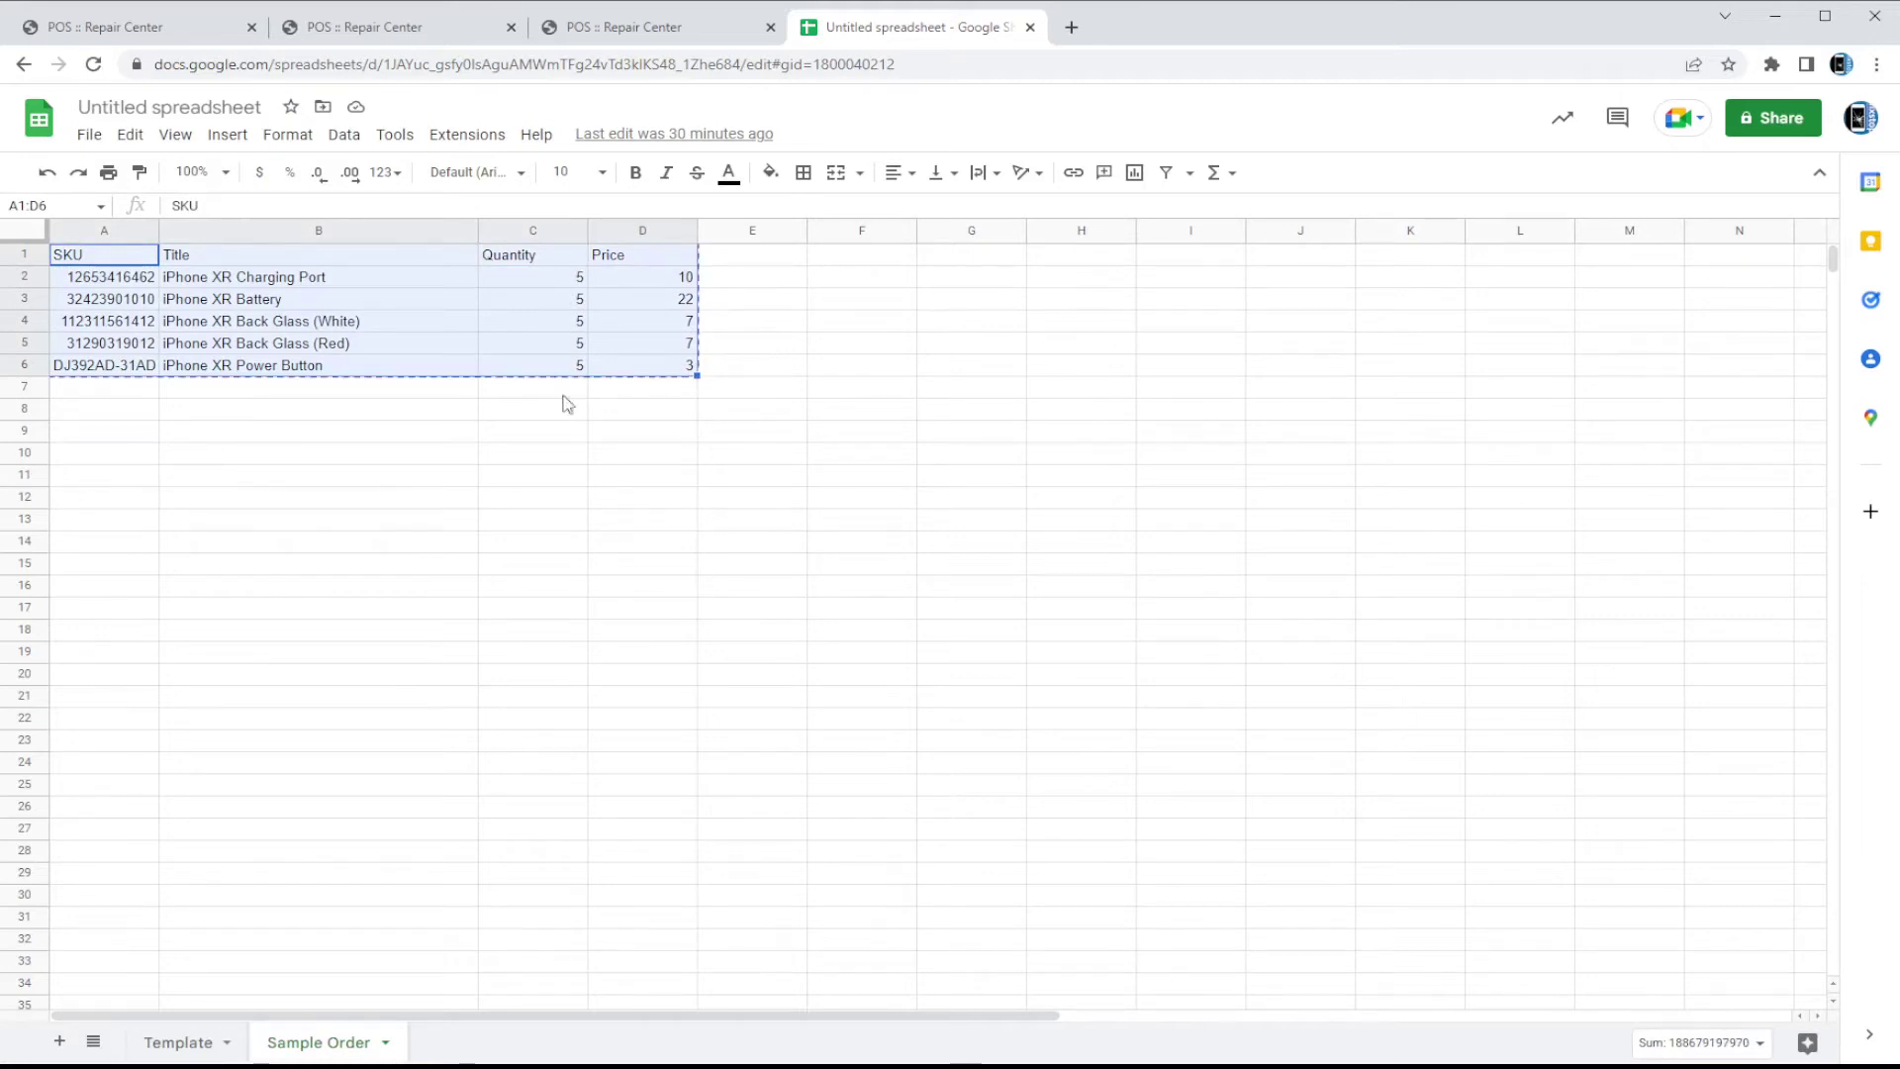
left_click(420, 39)
left_click(597, 29)
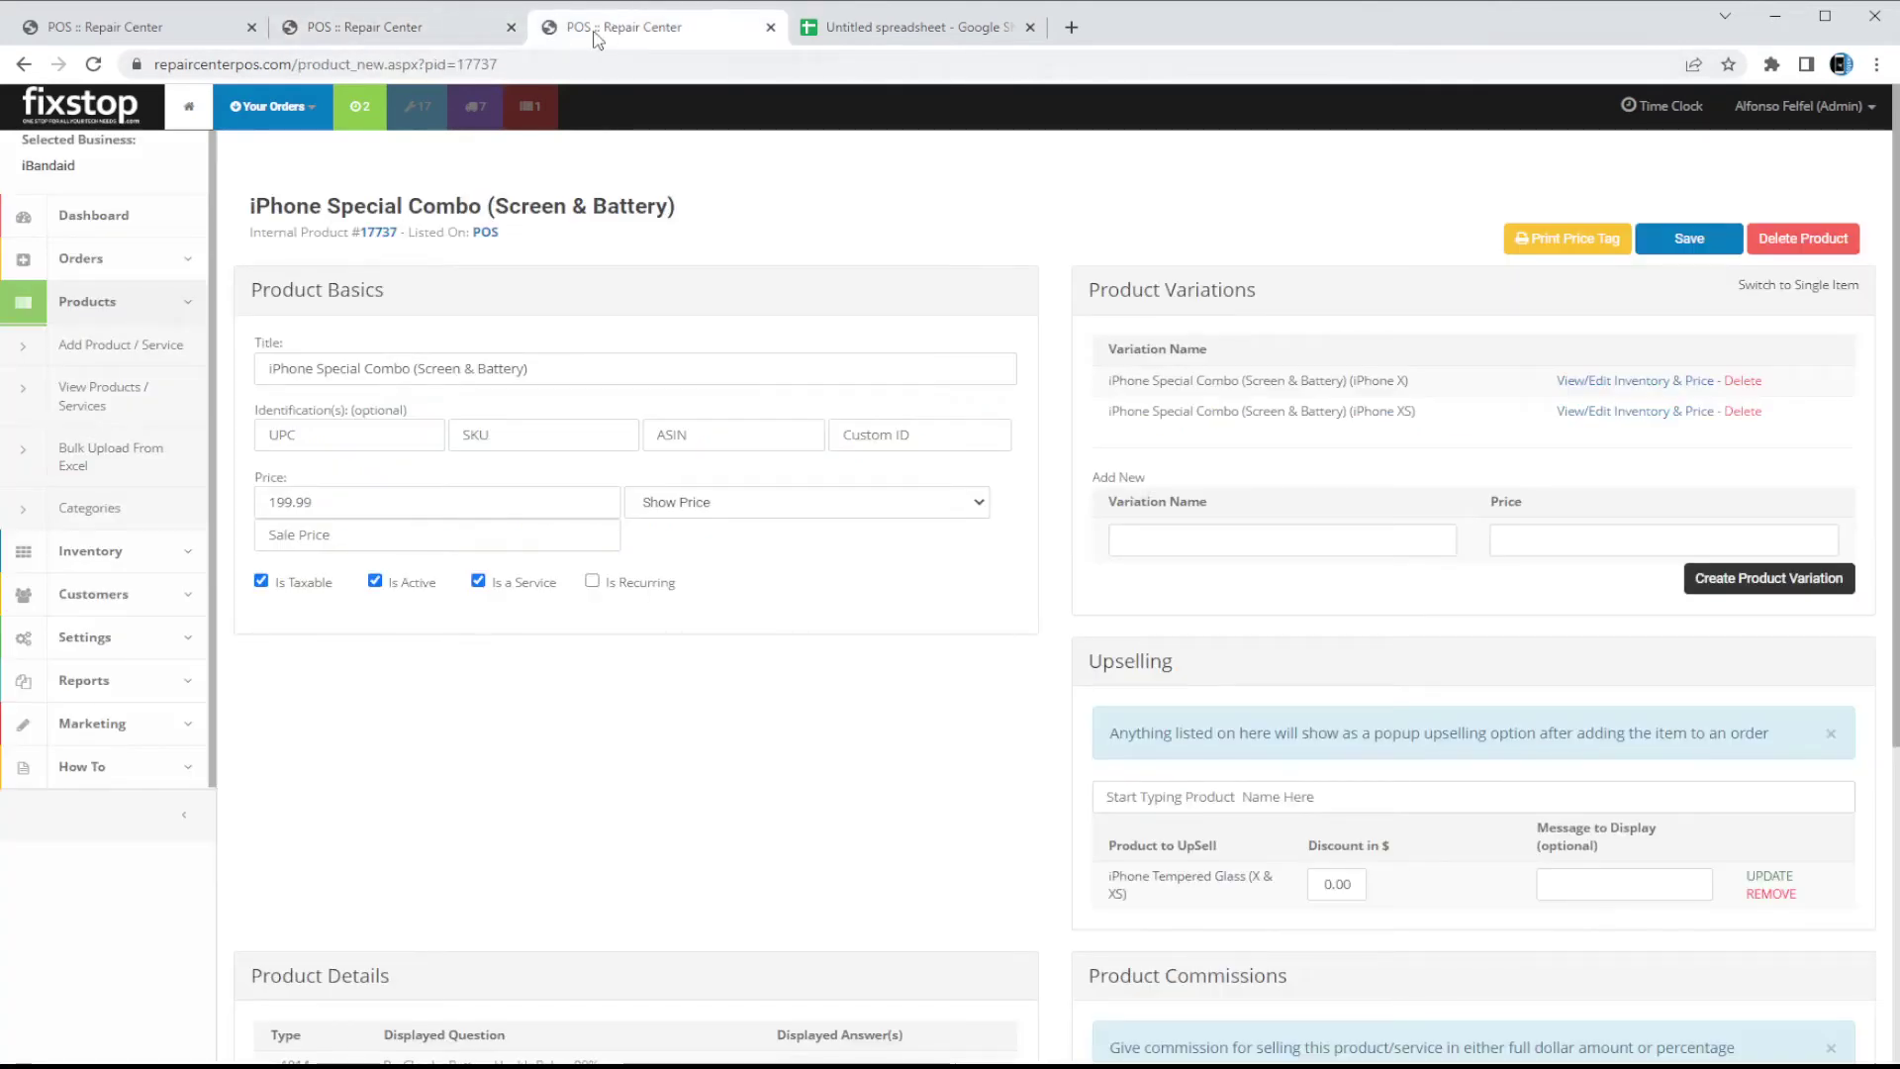
middle_click(597, 37)
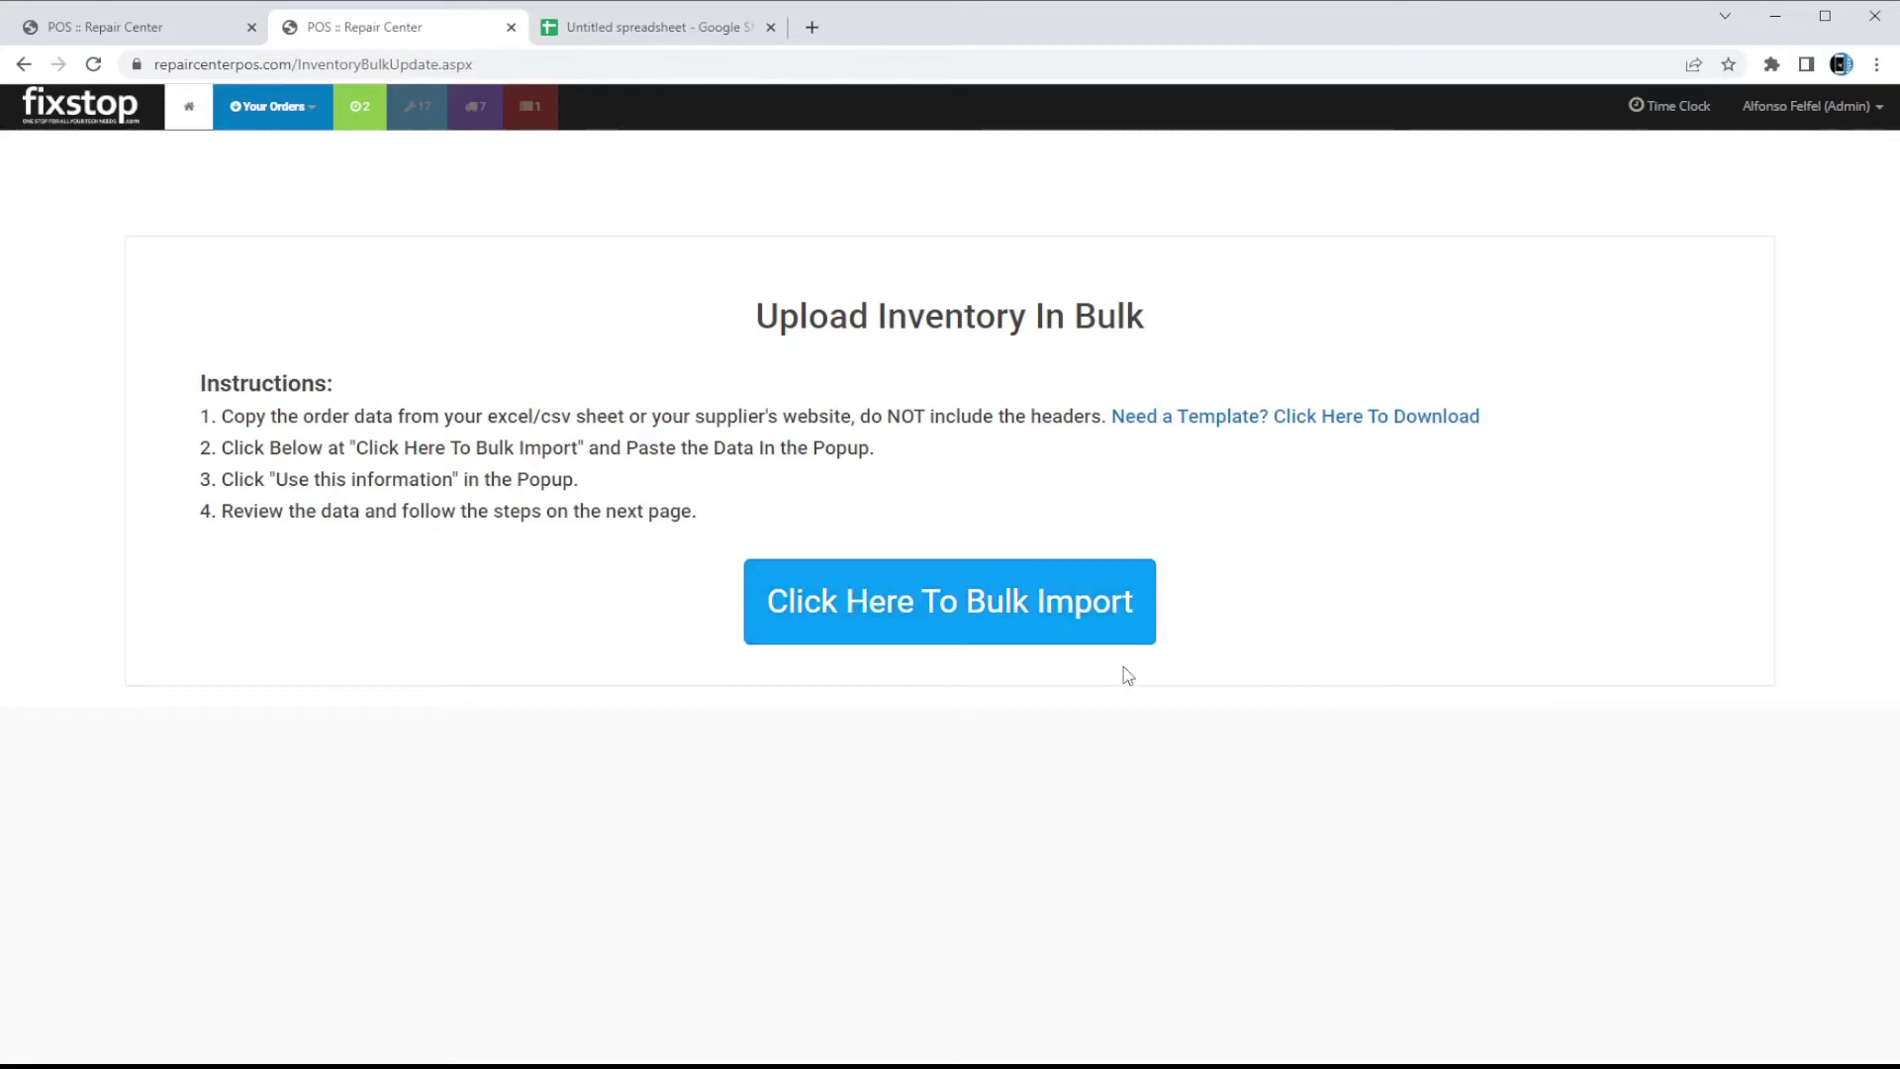
Bulk import the copied order table using the detected information, and set its header row to Do NOT Include.
left_click(940, 611)
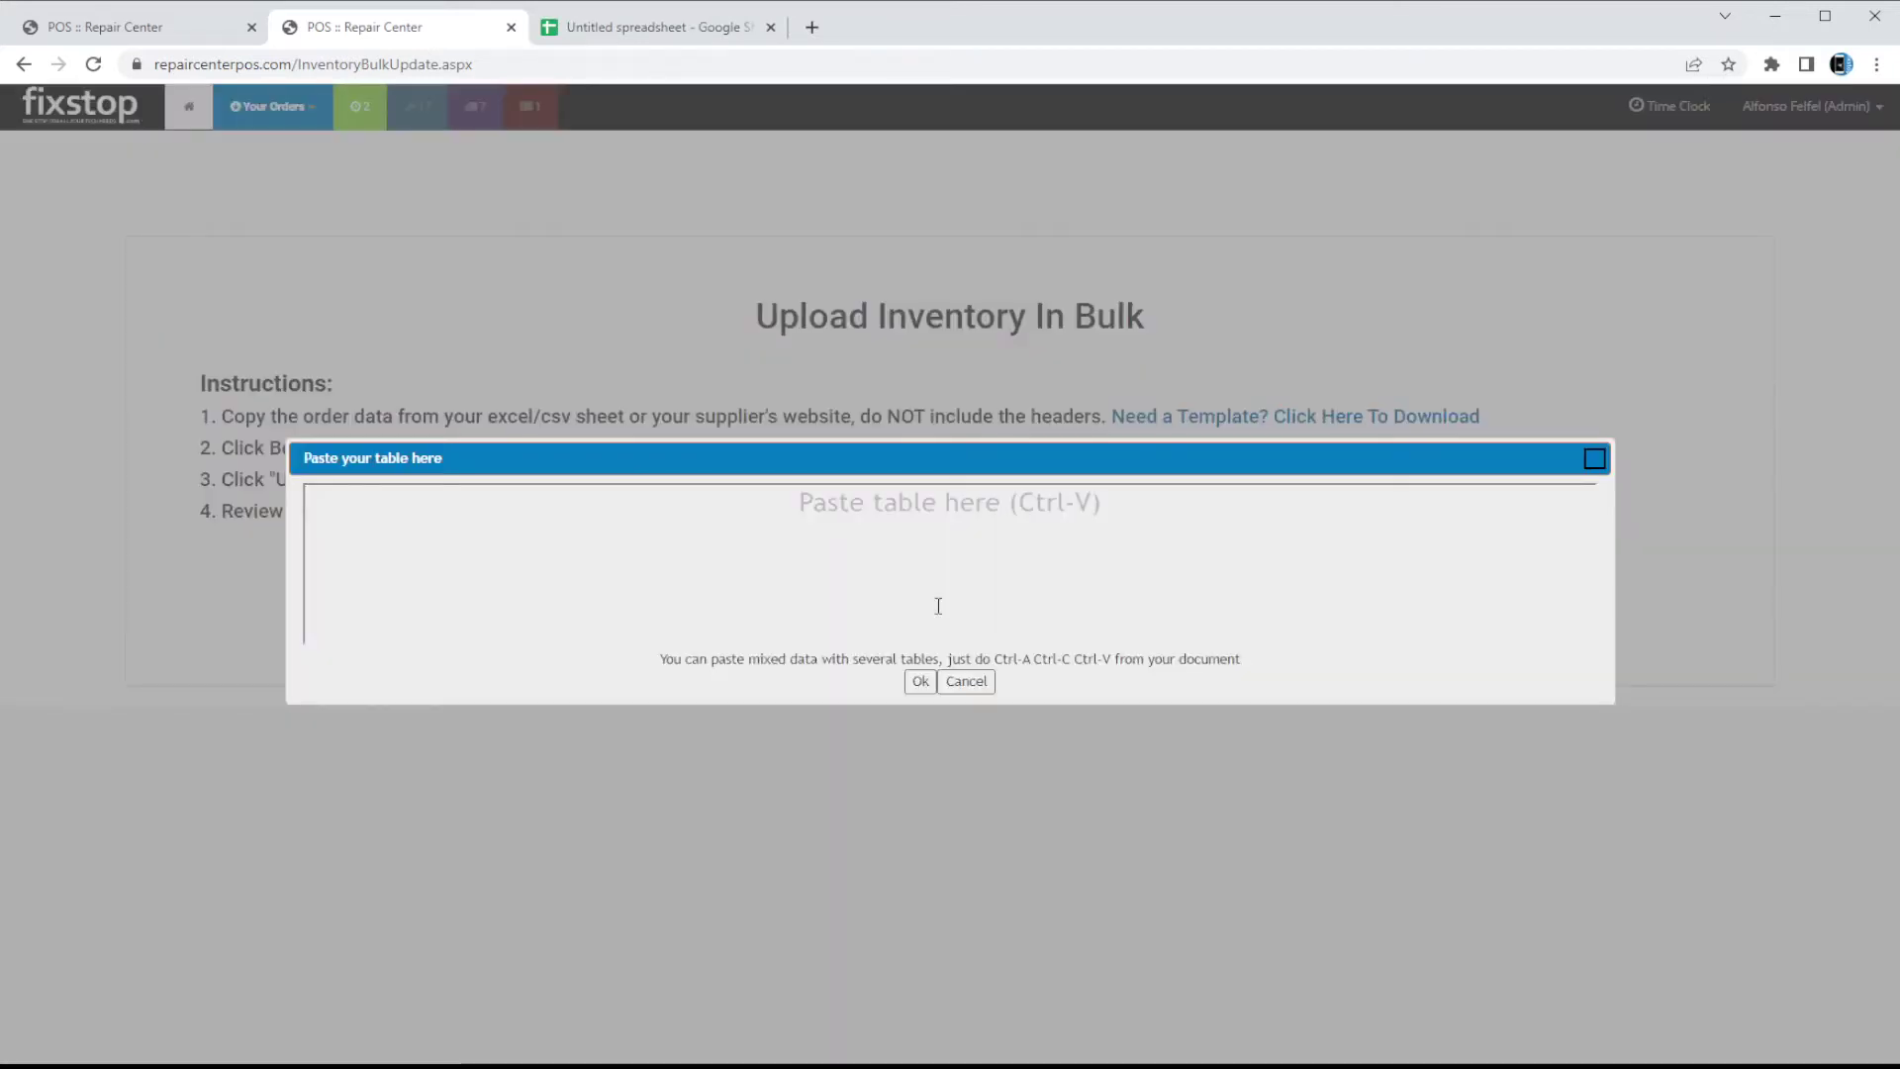
key("ctrl+v")
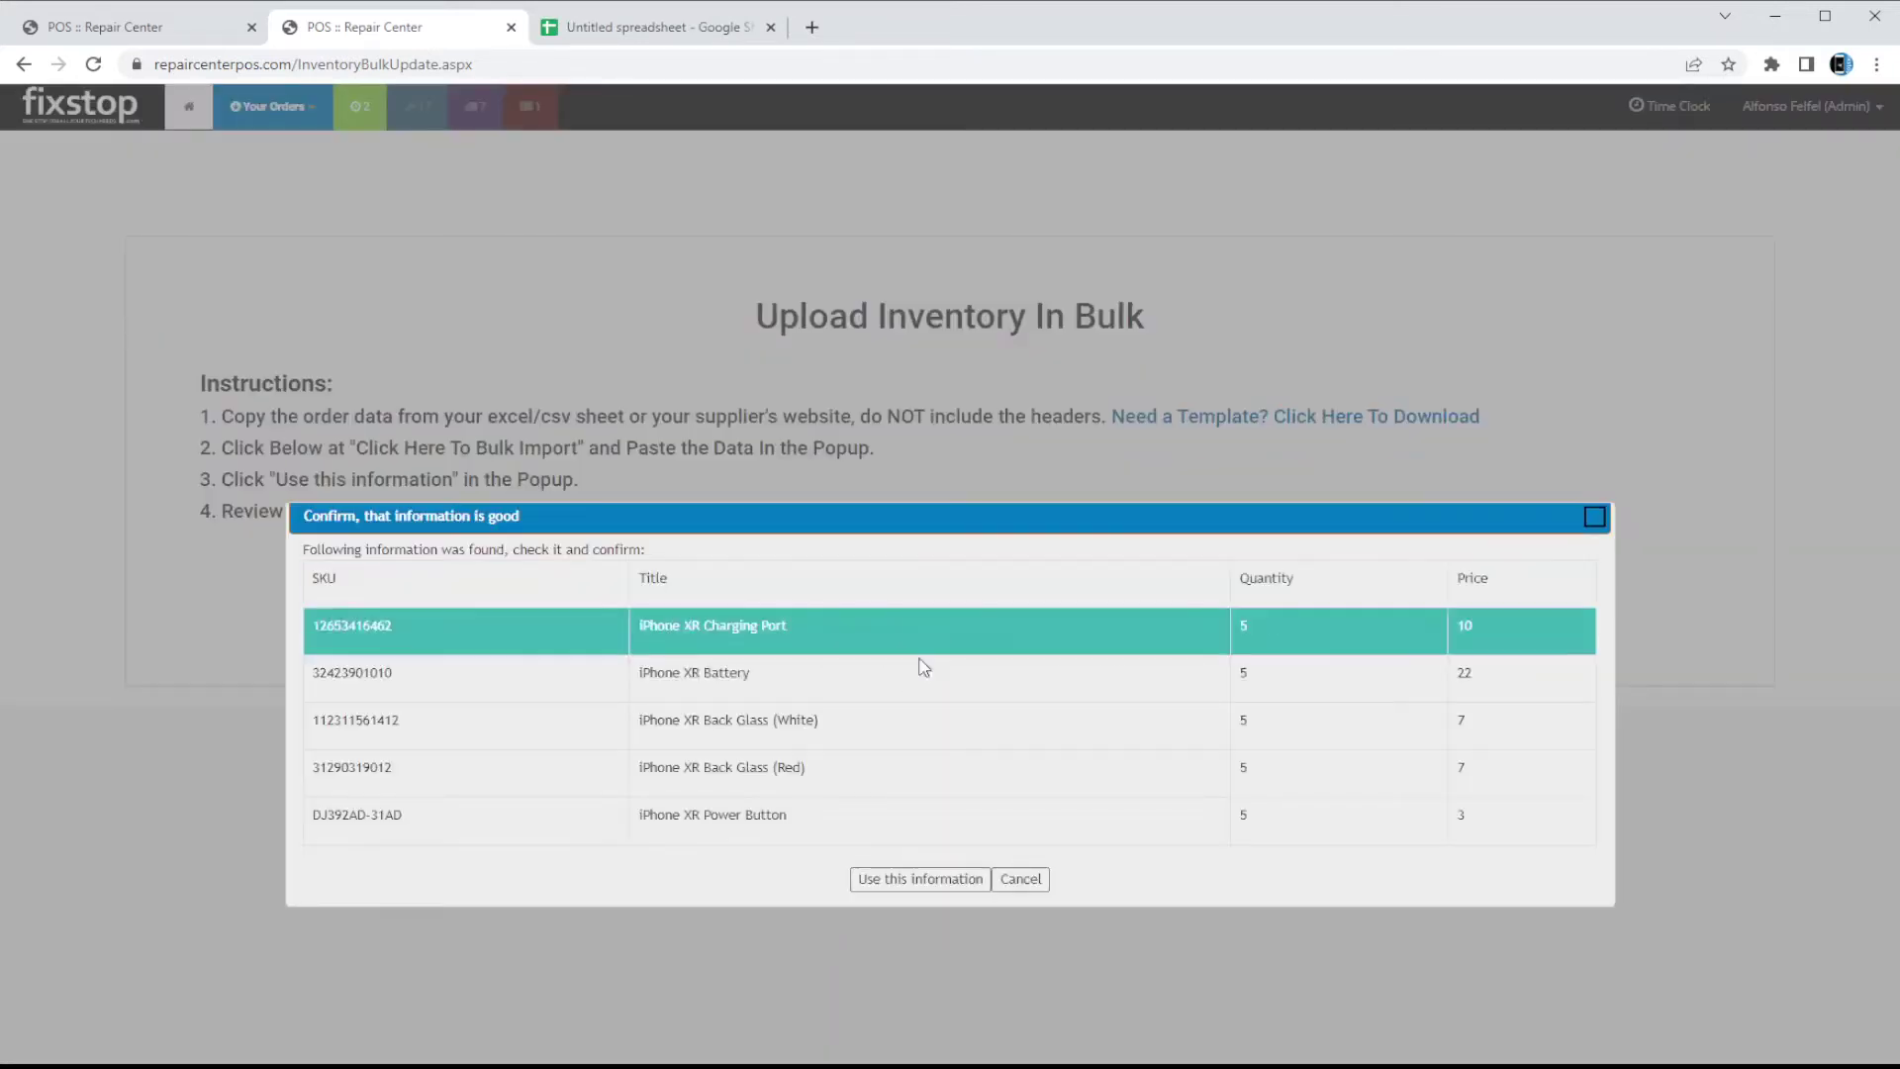
left_click(912, 880)
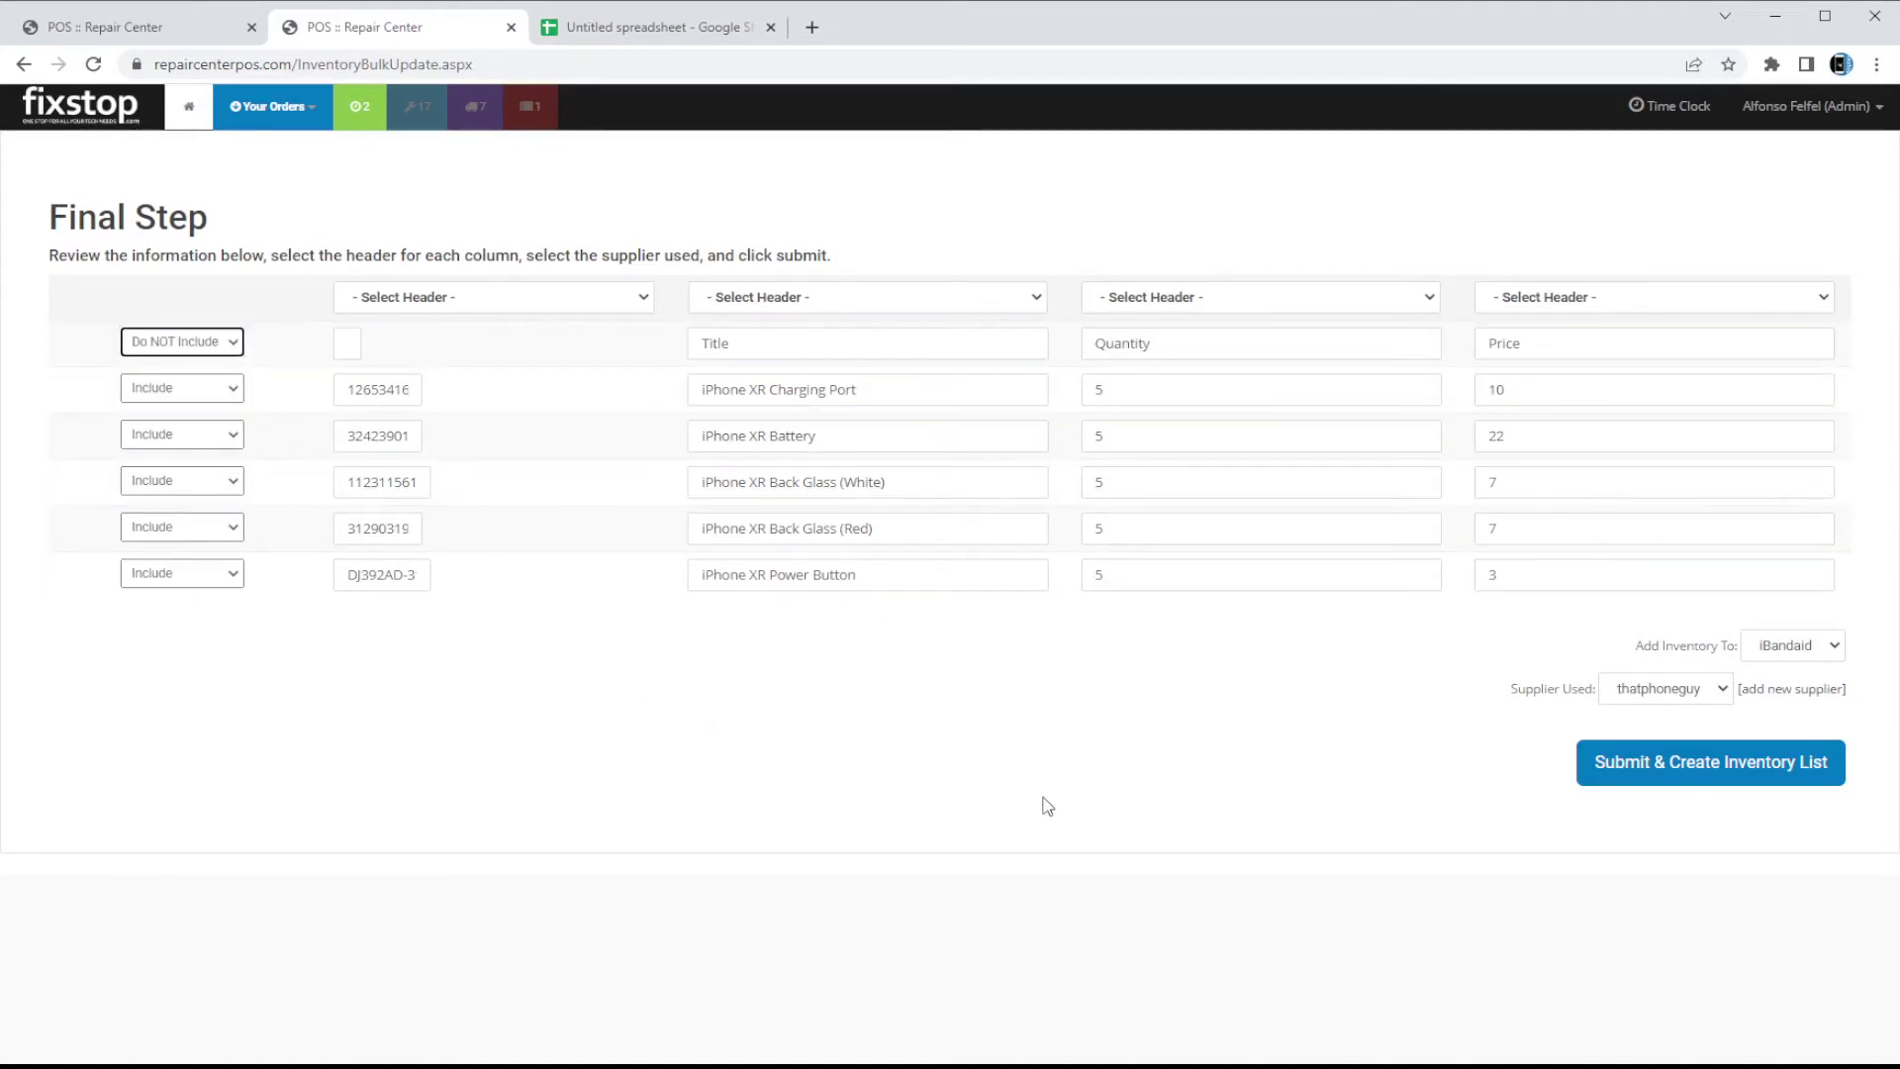
Set the import column headers to SKU / UPC, Title / Name, Quantity Ordered and Price Per Unit.
left_click(603, 298)
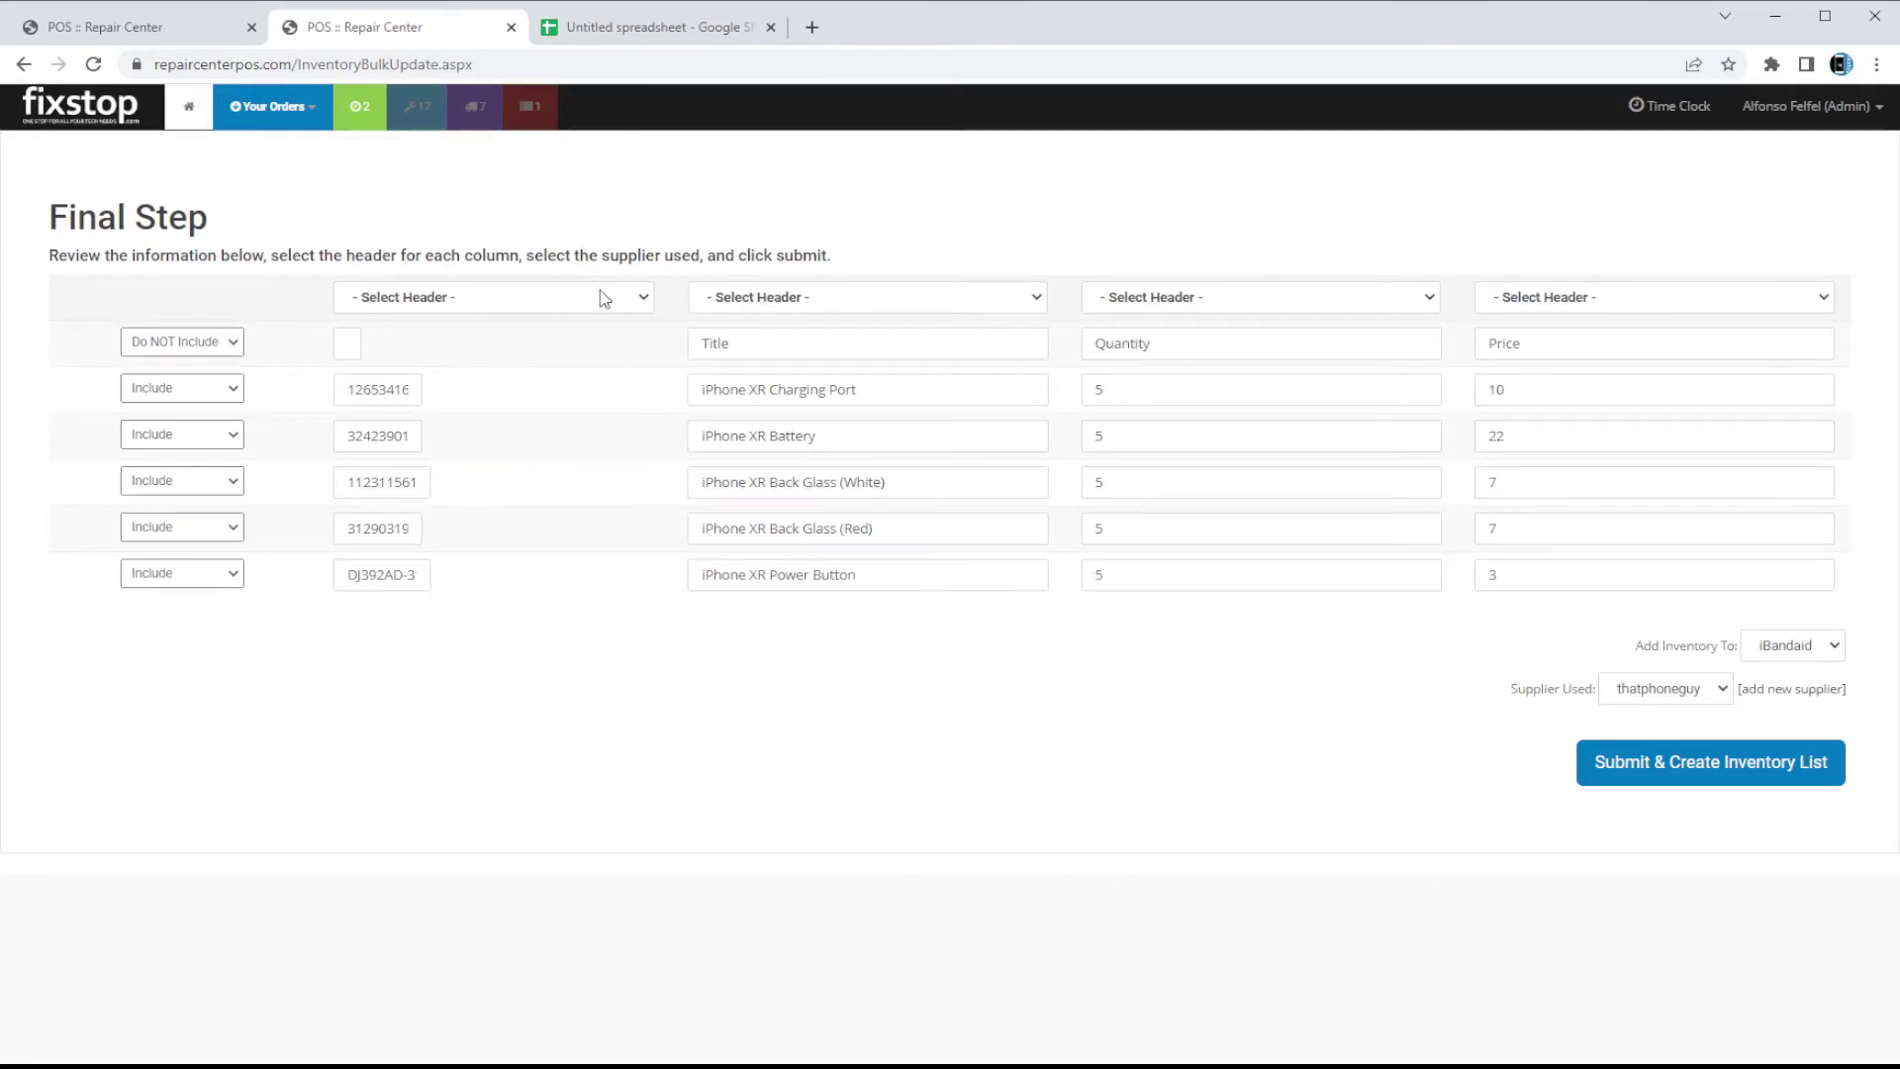
left_click(559, 356)
left_click(798, 309)
left_click(807, 347)
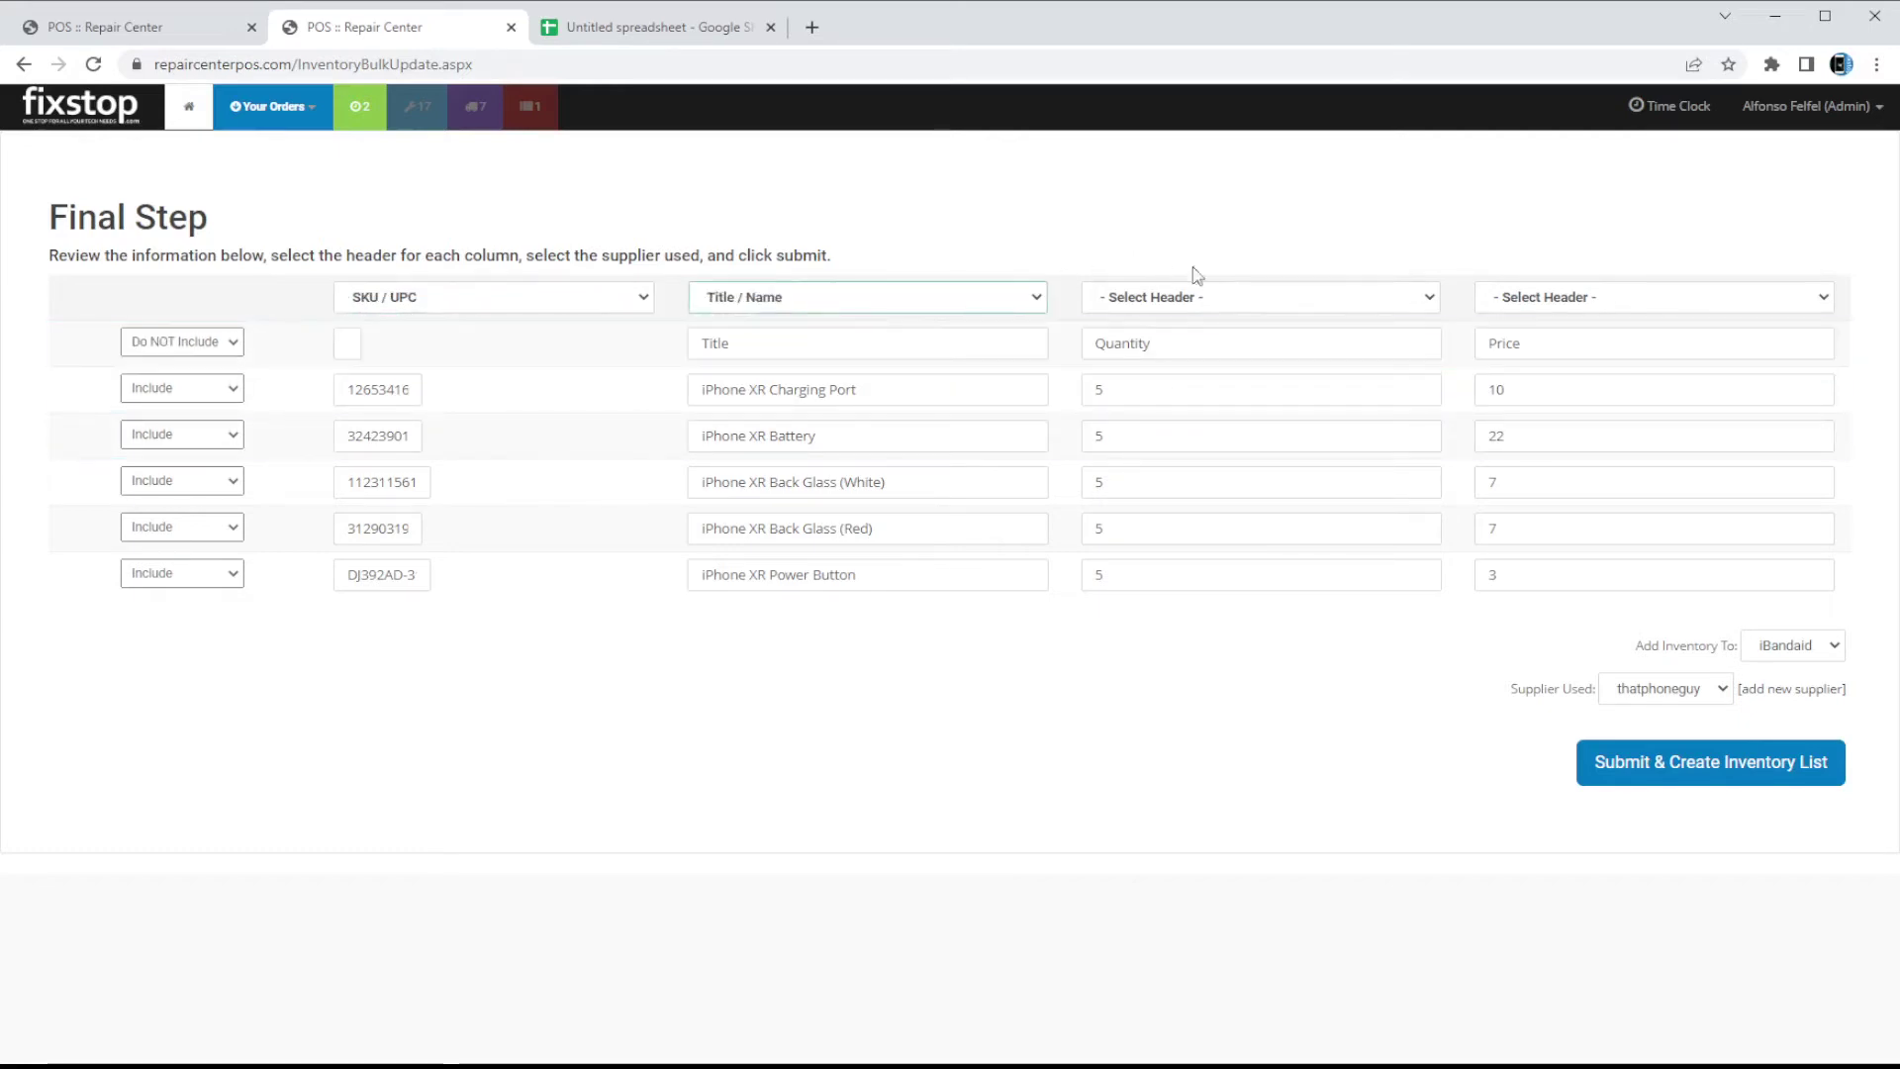
left_click(1225, 293)
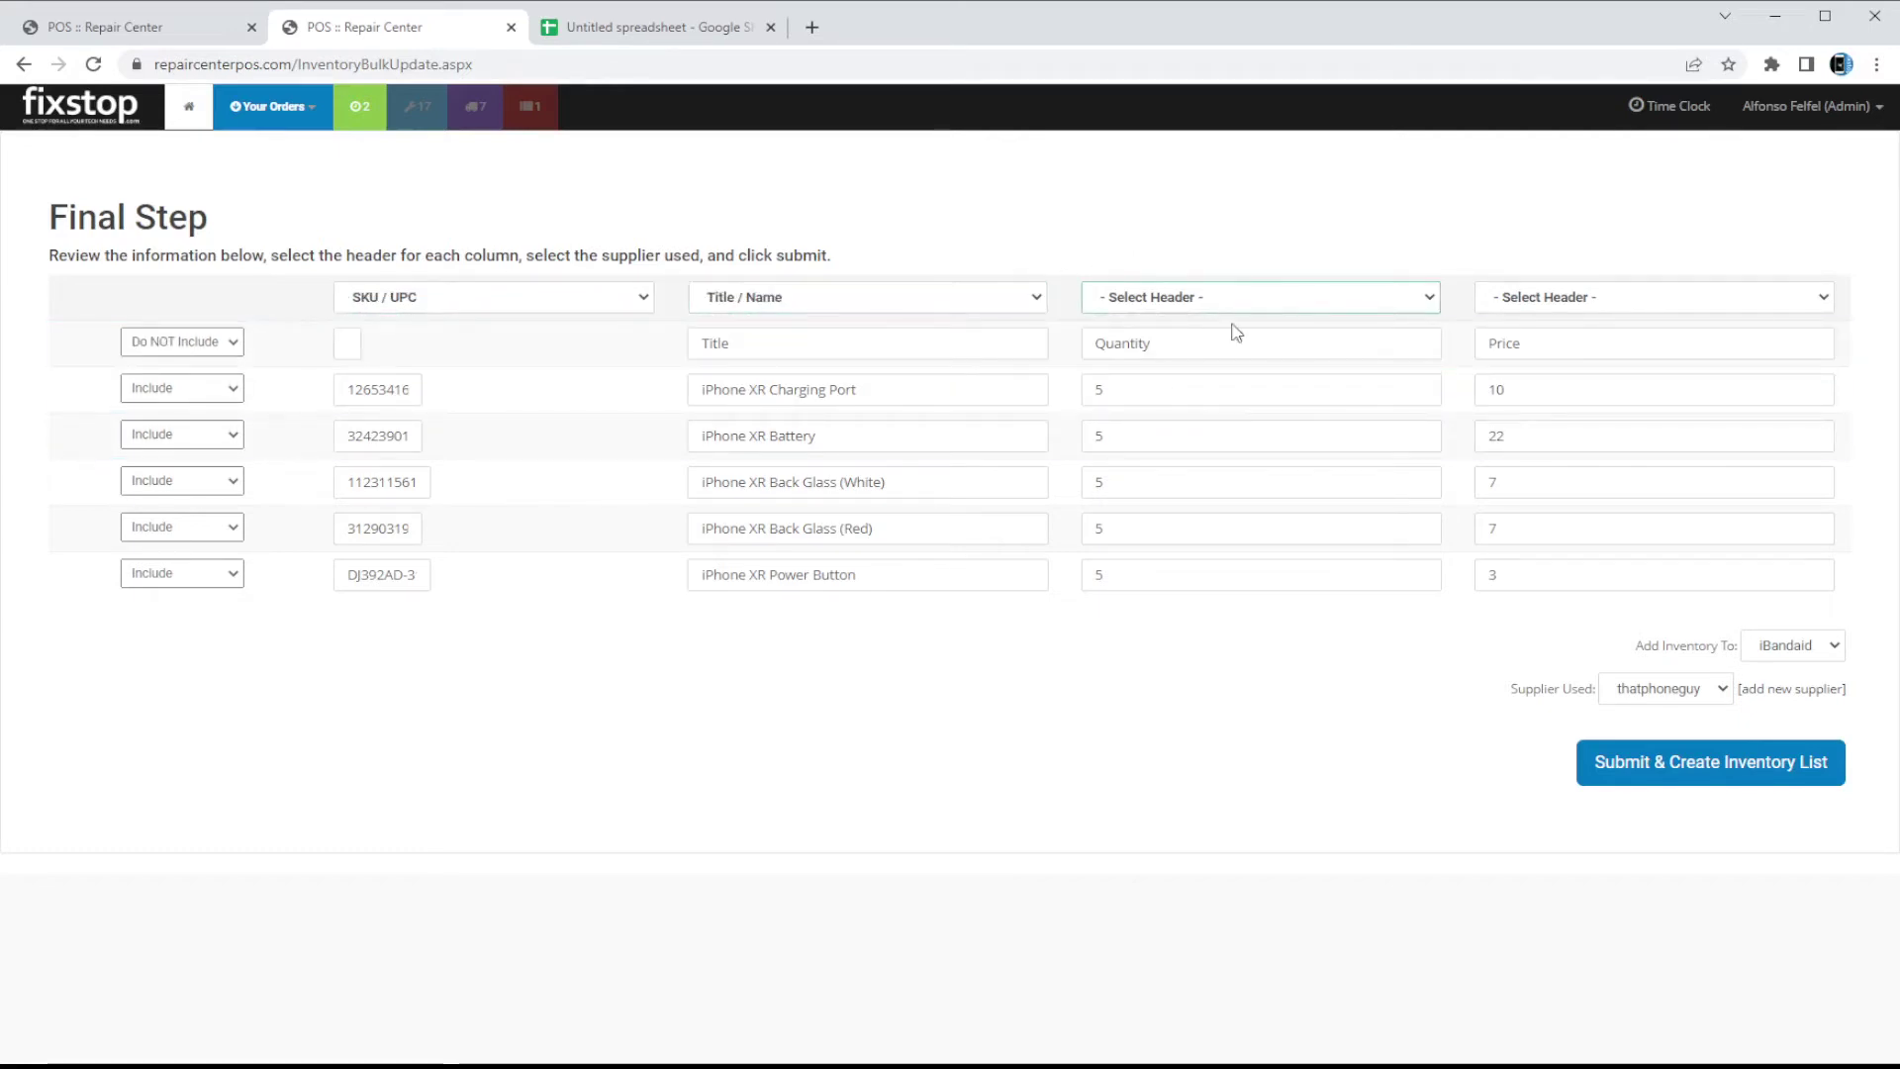
left_click(1252, 397)
left_click(1553, 296)
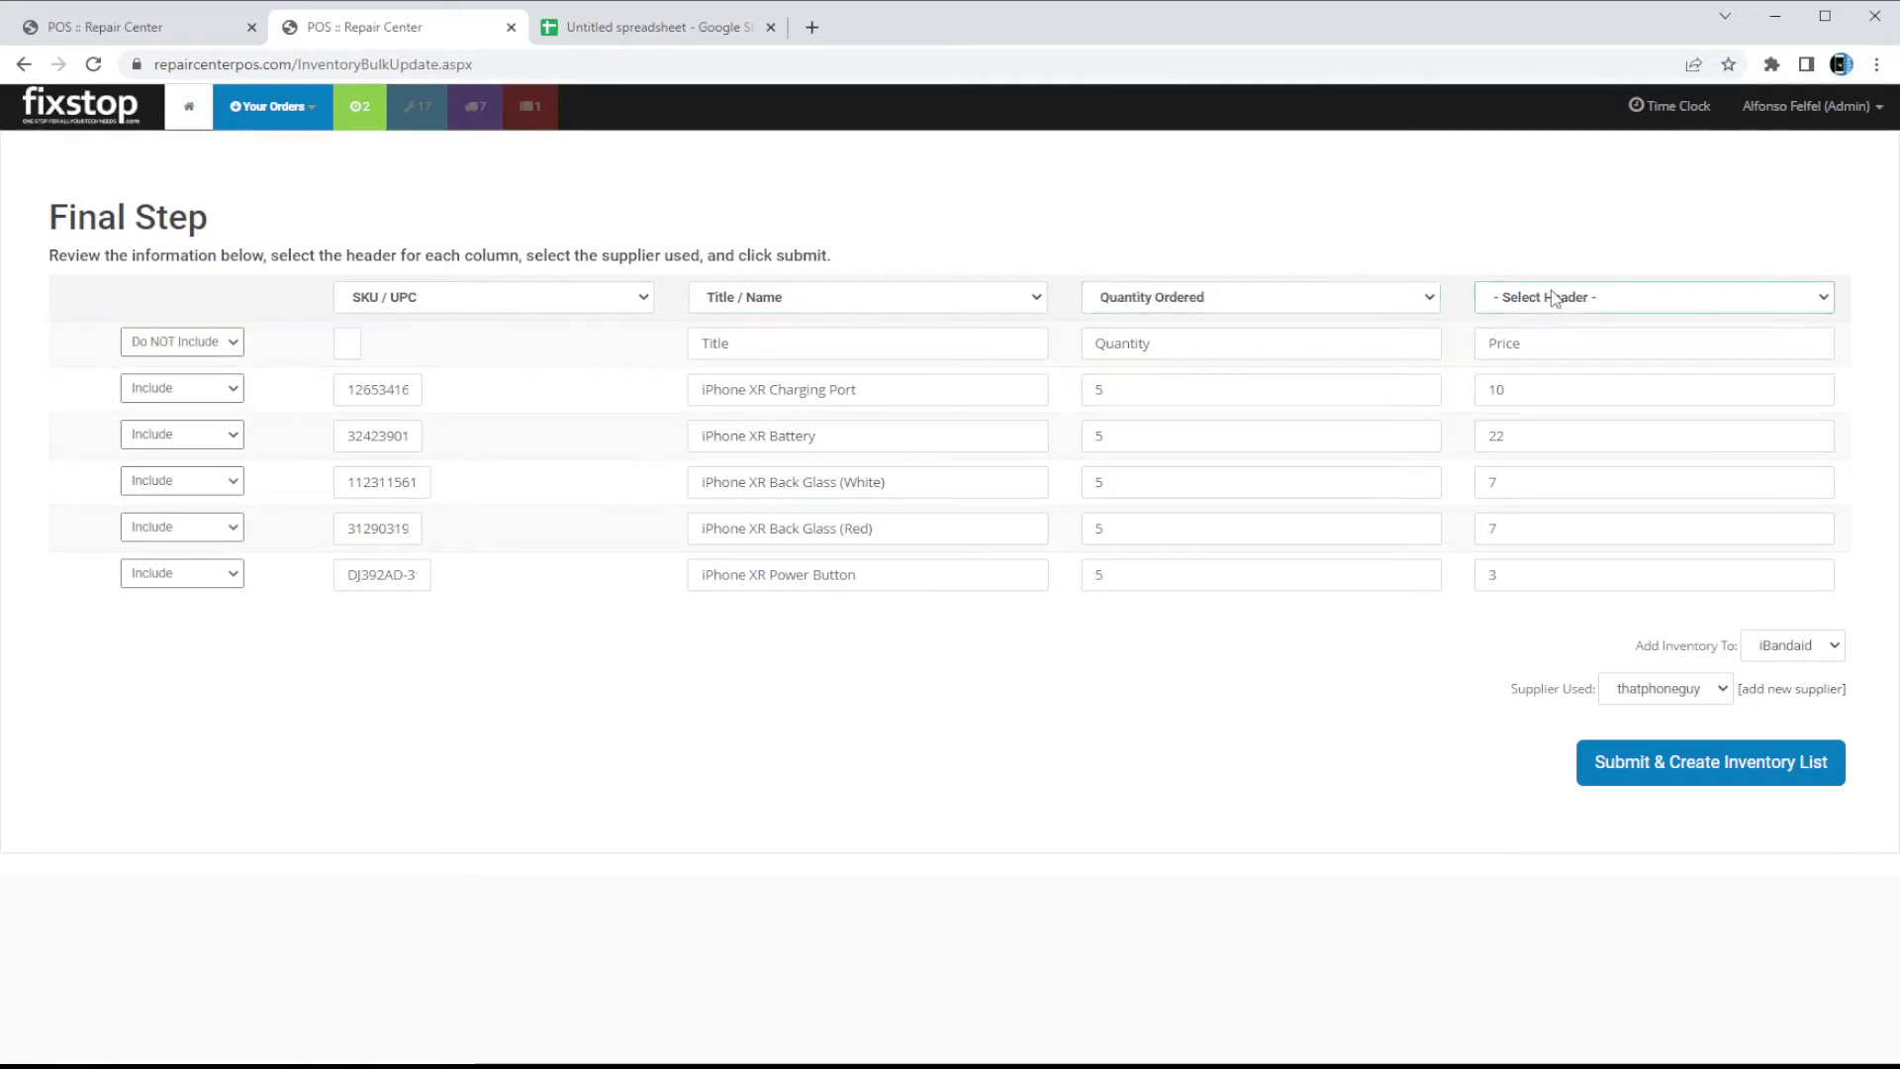
left_click(1571, 381)
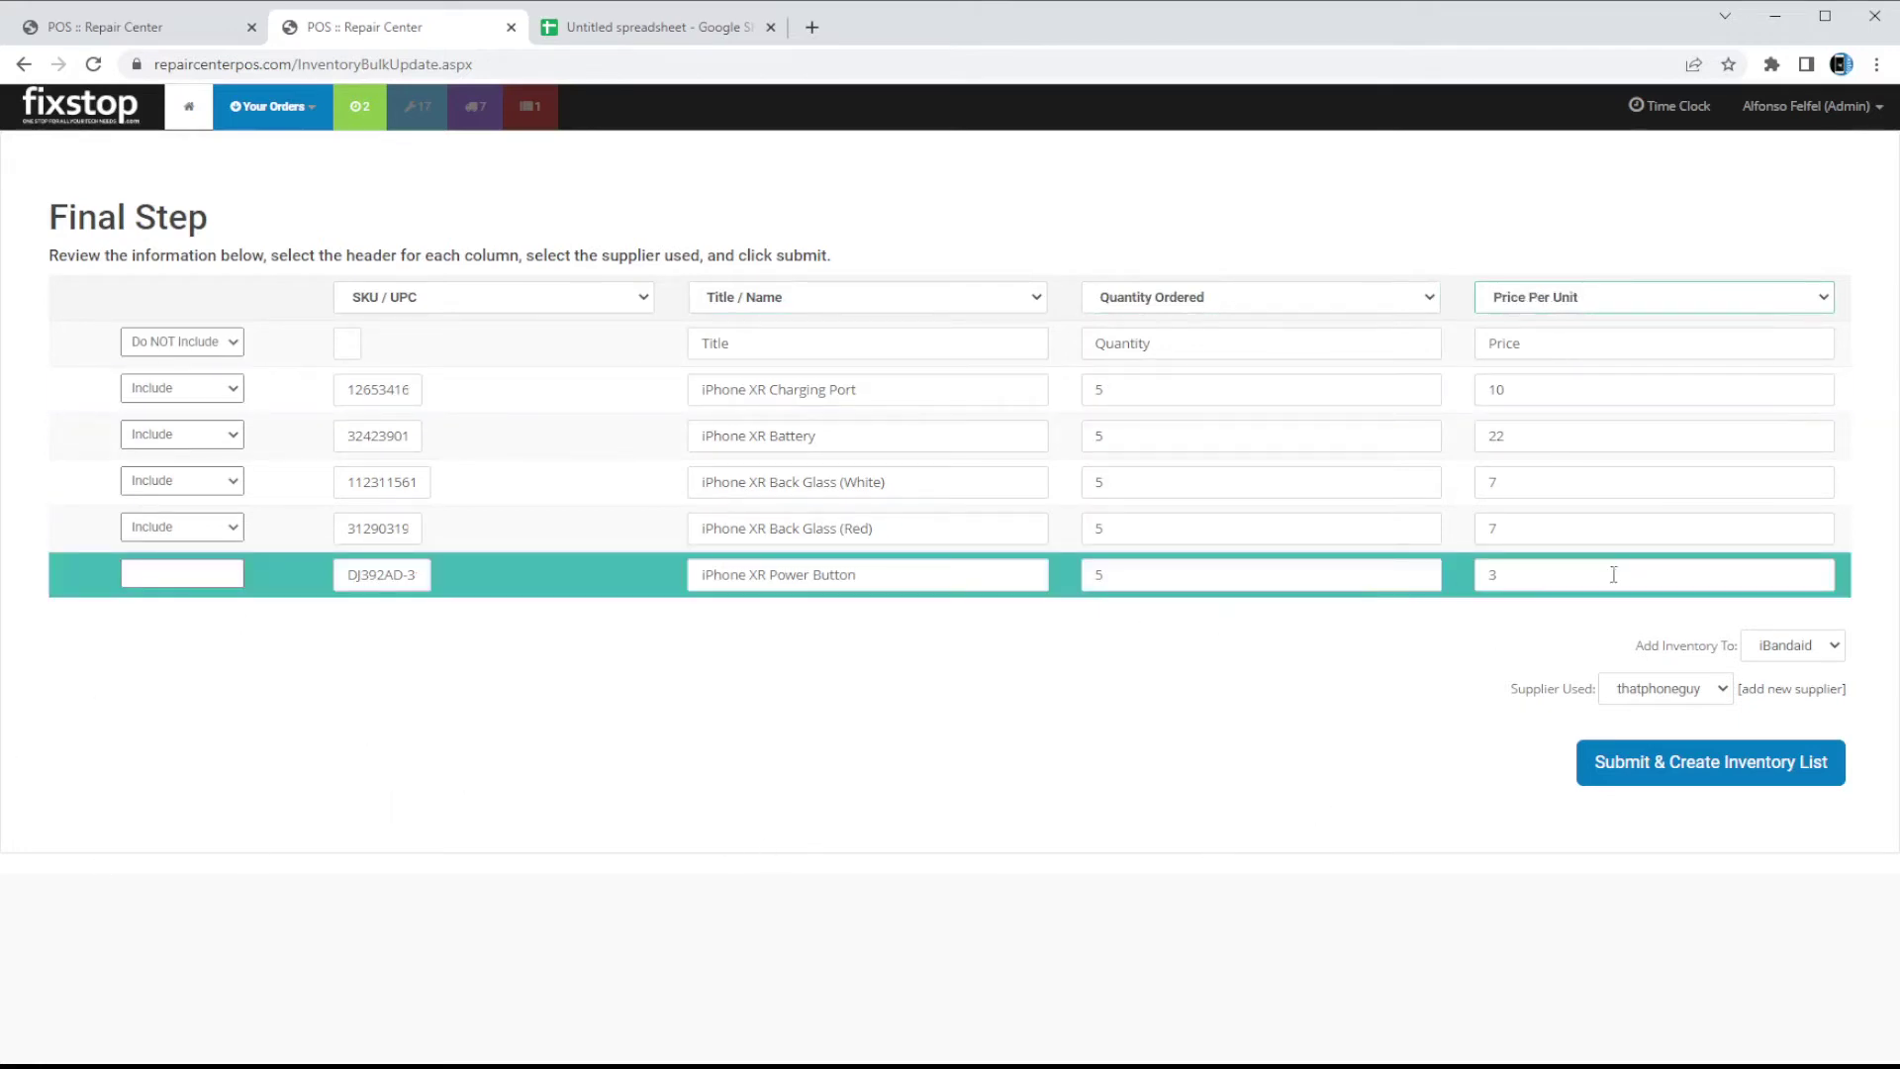
Submit the import for supplier thatphoneguy to create the inventory order, then review its line items.
left_click(1734, 782)
left_click(1043, 203)
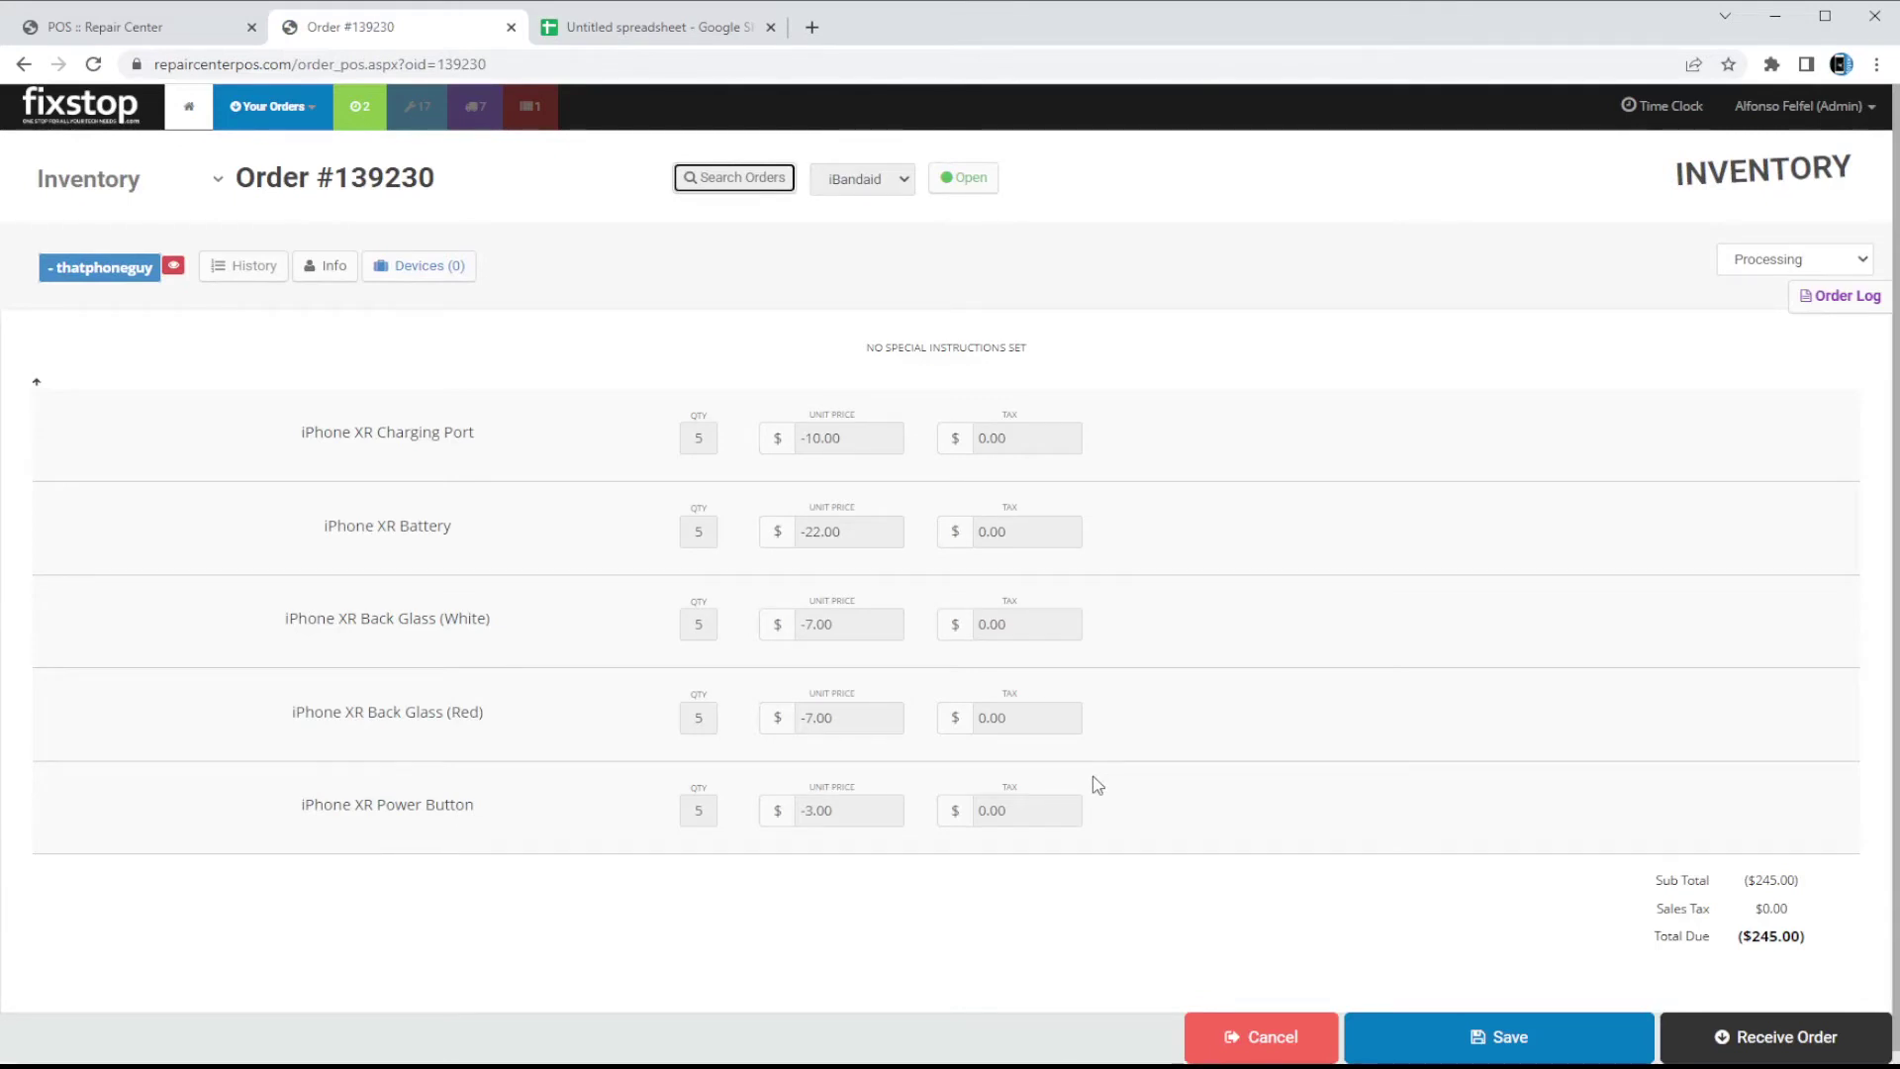
mouse_move(99, 267)
scroll(768, 813, "down", 1)
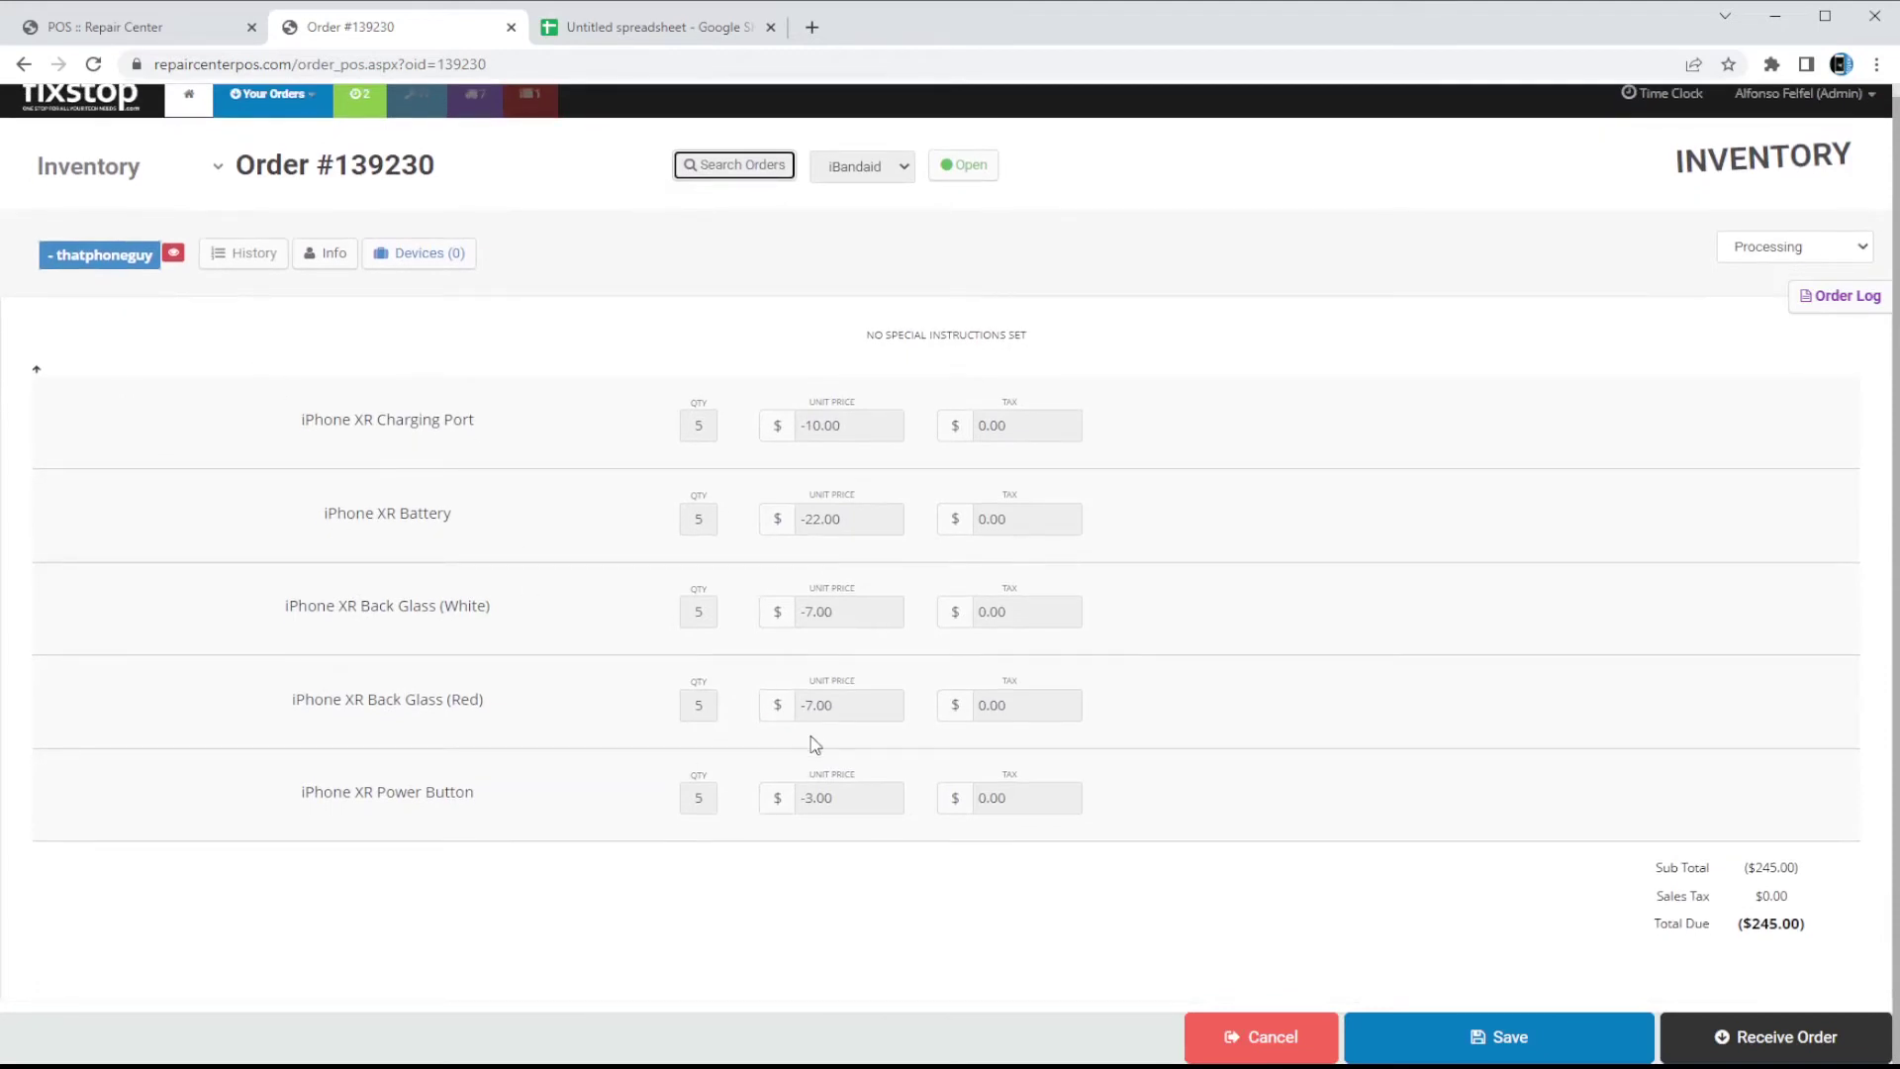
scroll(974, 653, "up", 1)
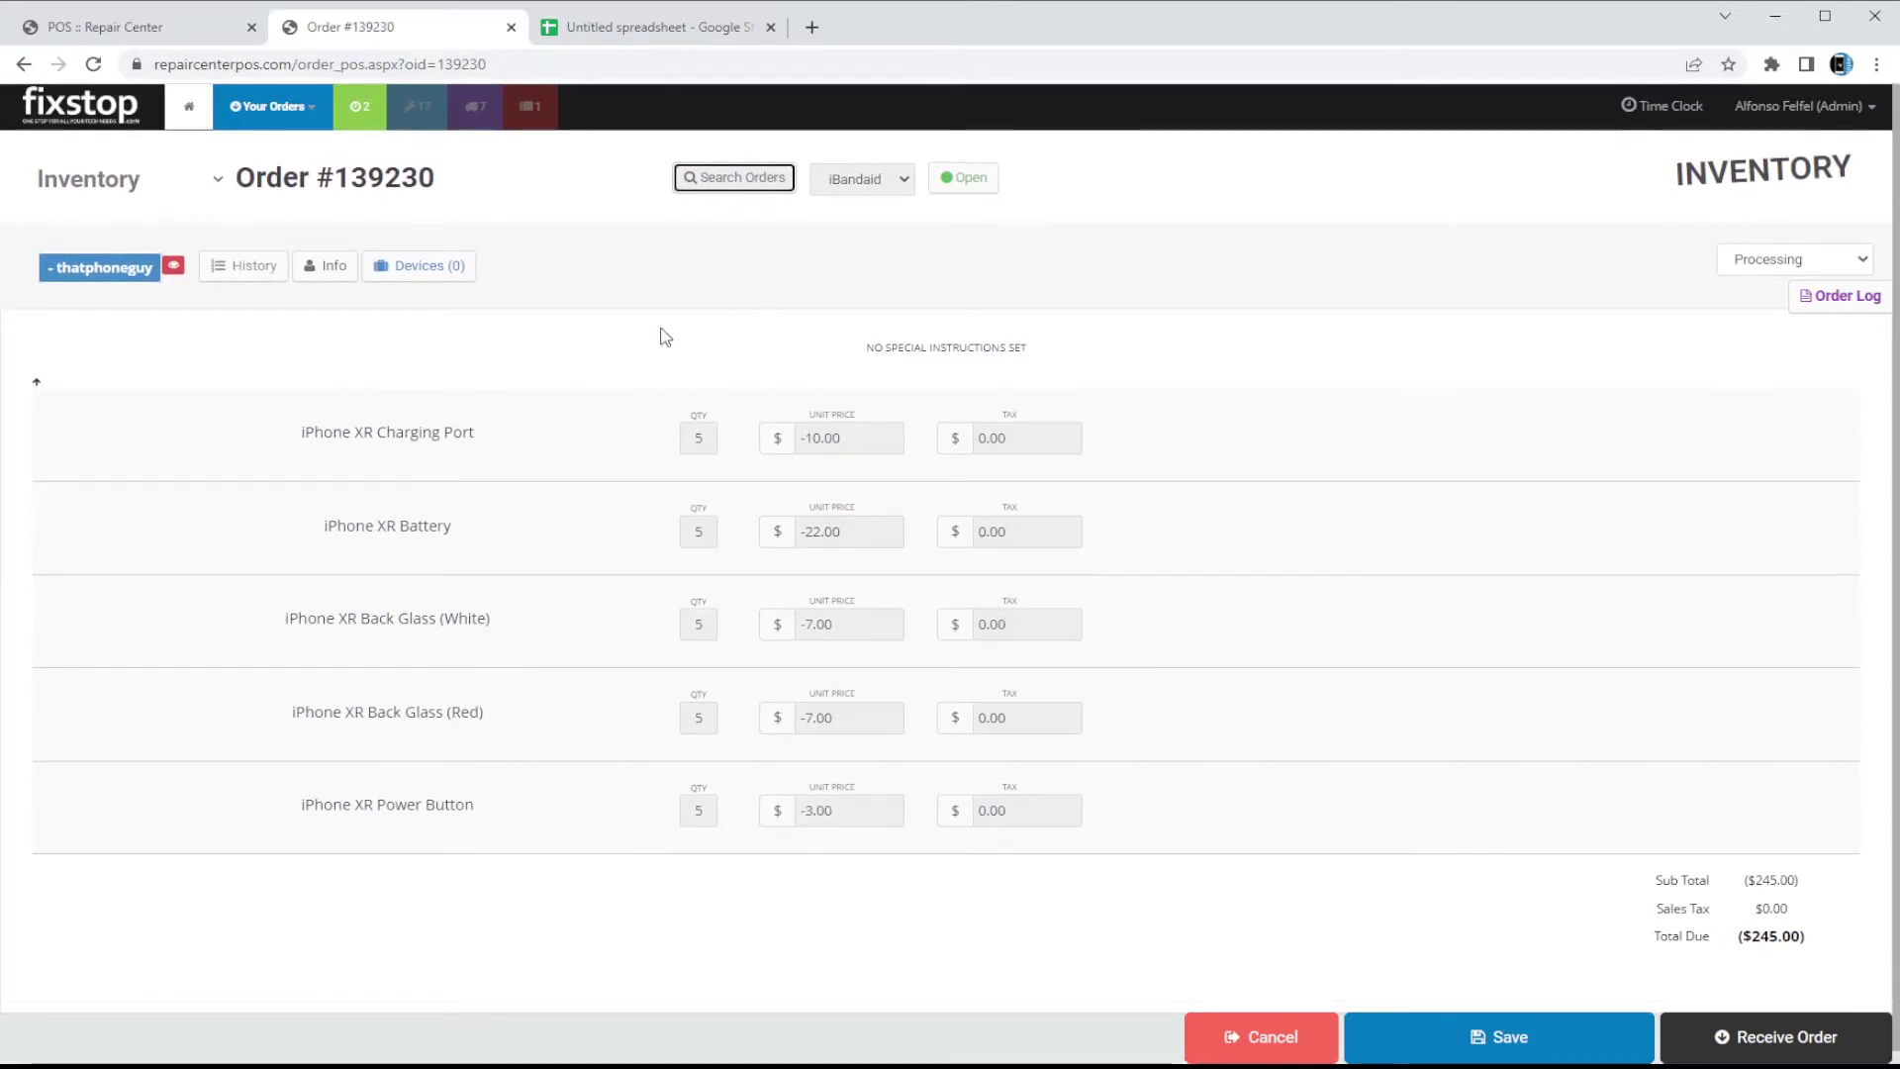
Go to the inventory home page and open the search for existing inventory SKUs.
left_click(275, 106)
mouse_move(238, 317)
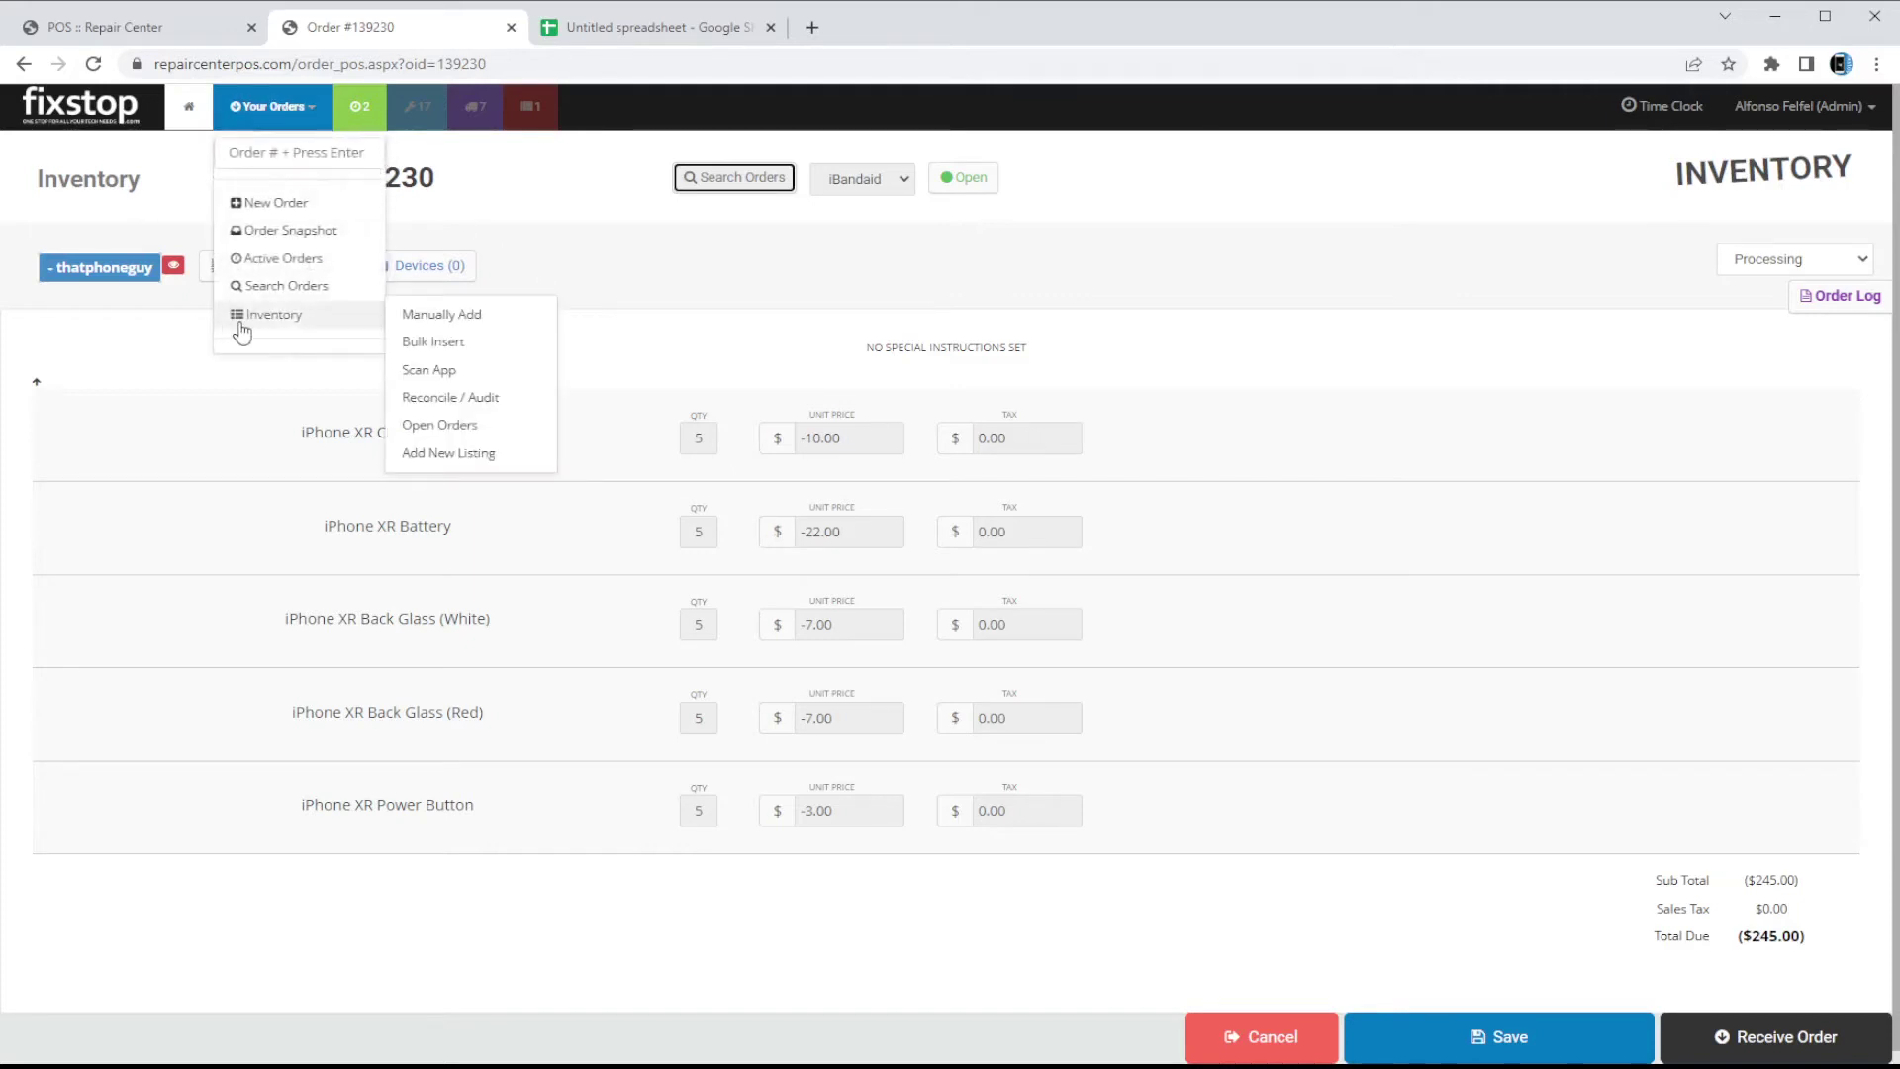
left_click(241, 327)
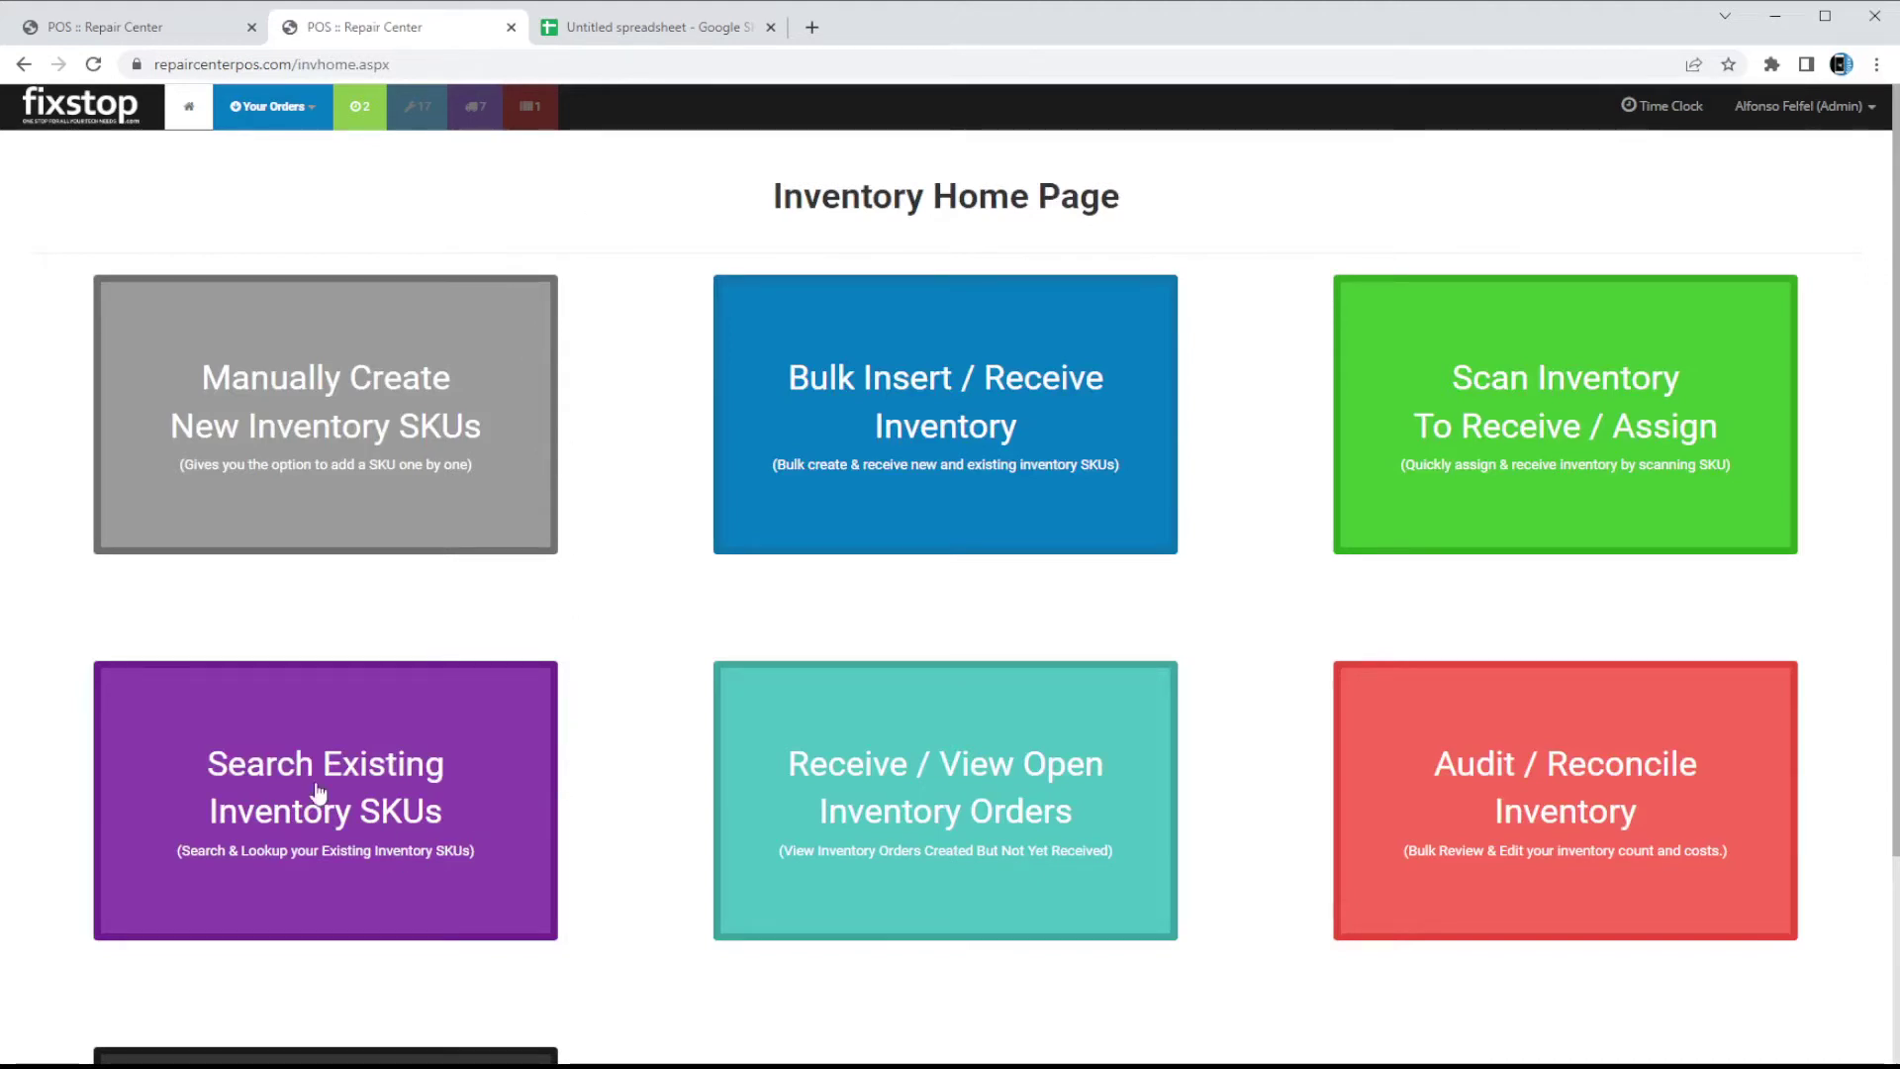
left_click(409, 788)
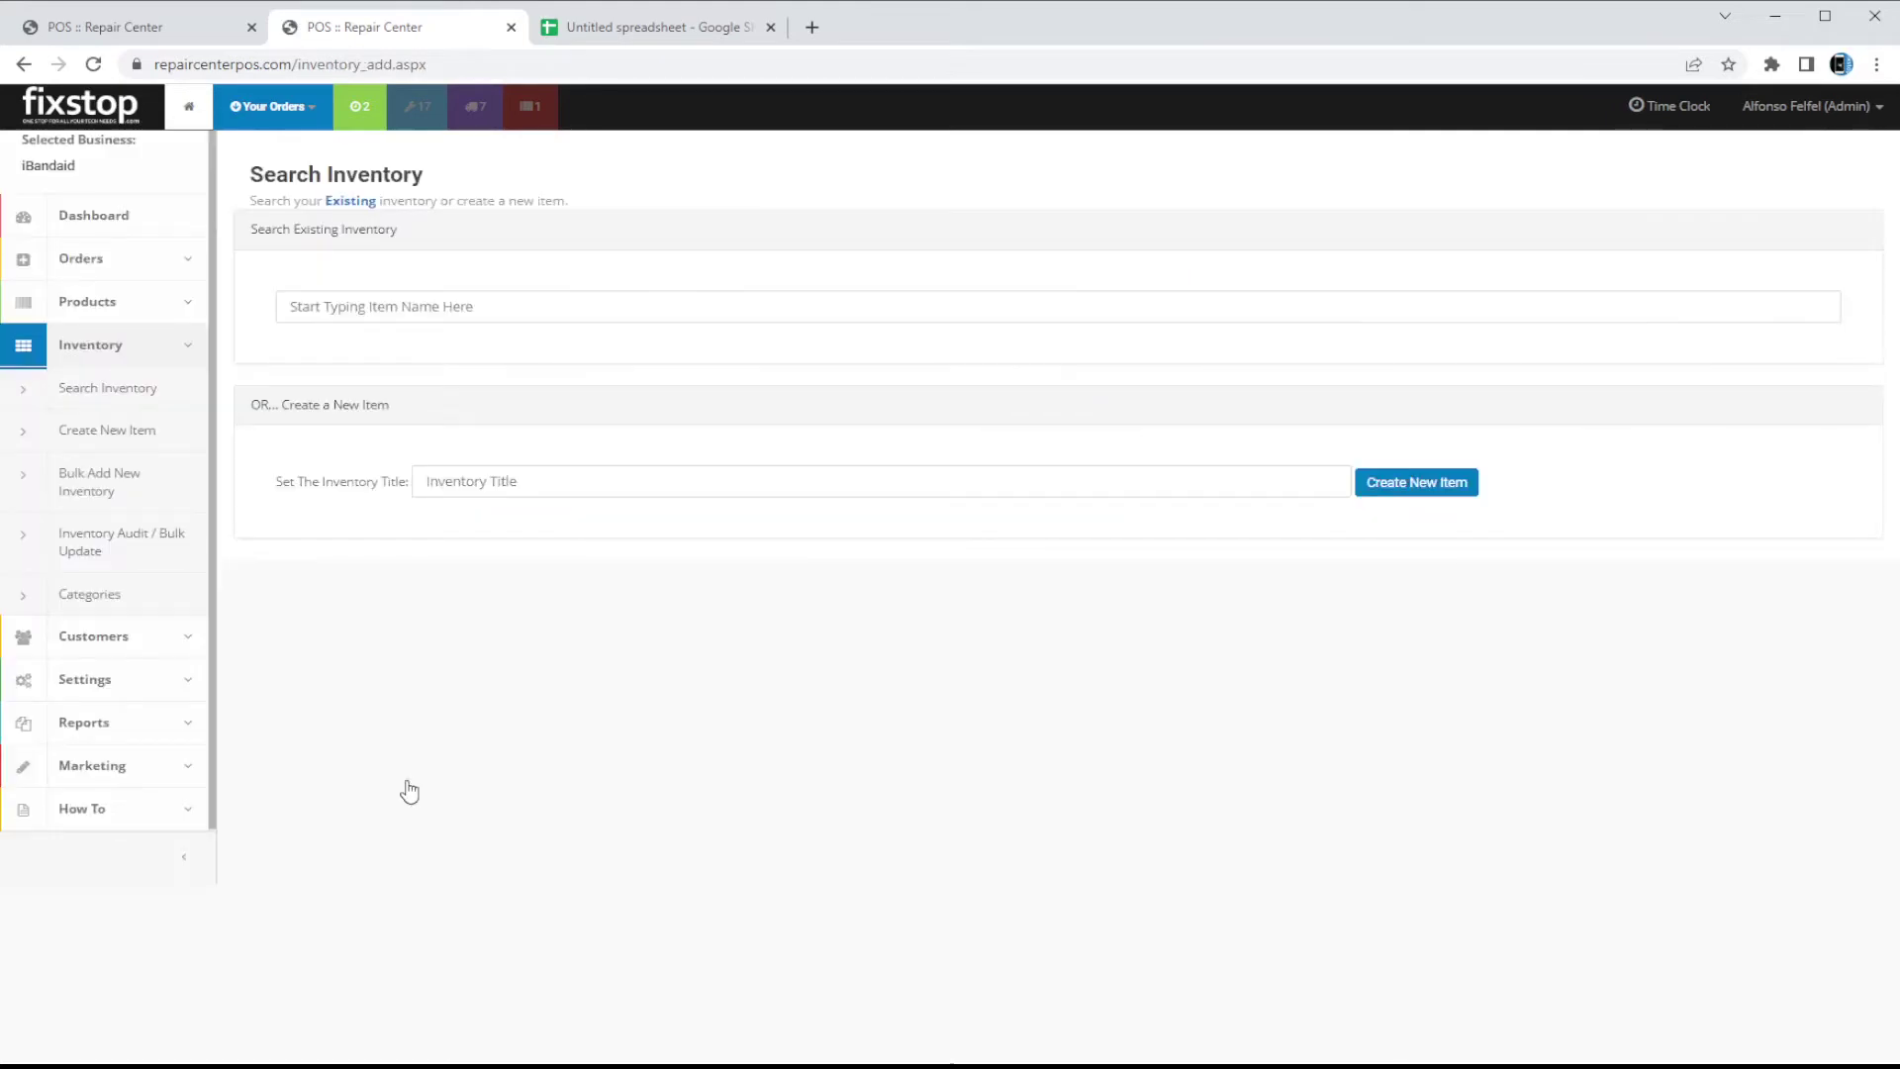
left_click(376, 309)
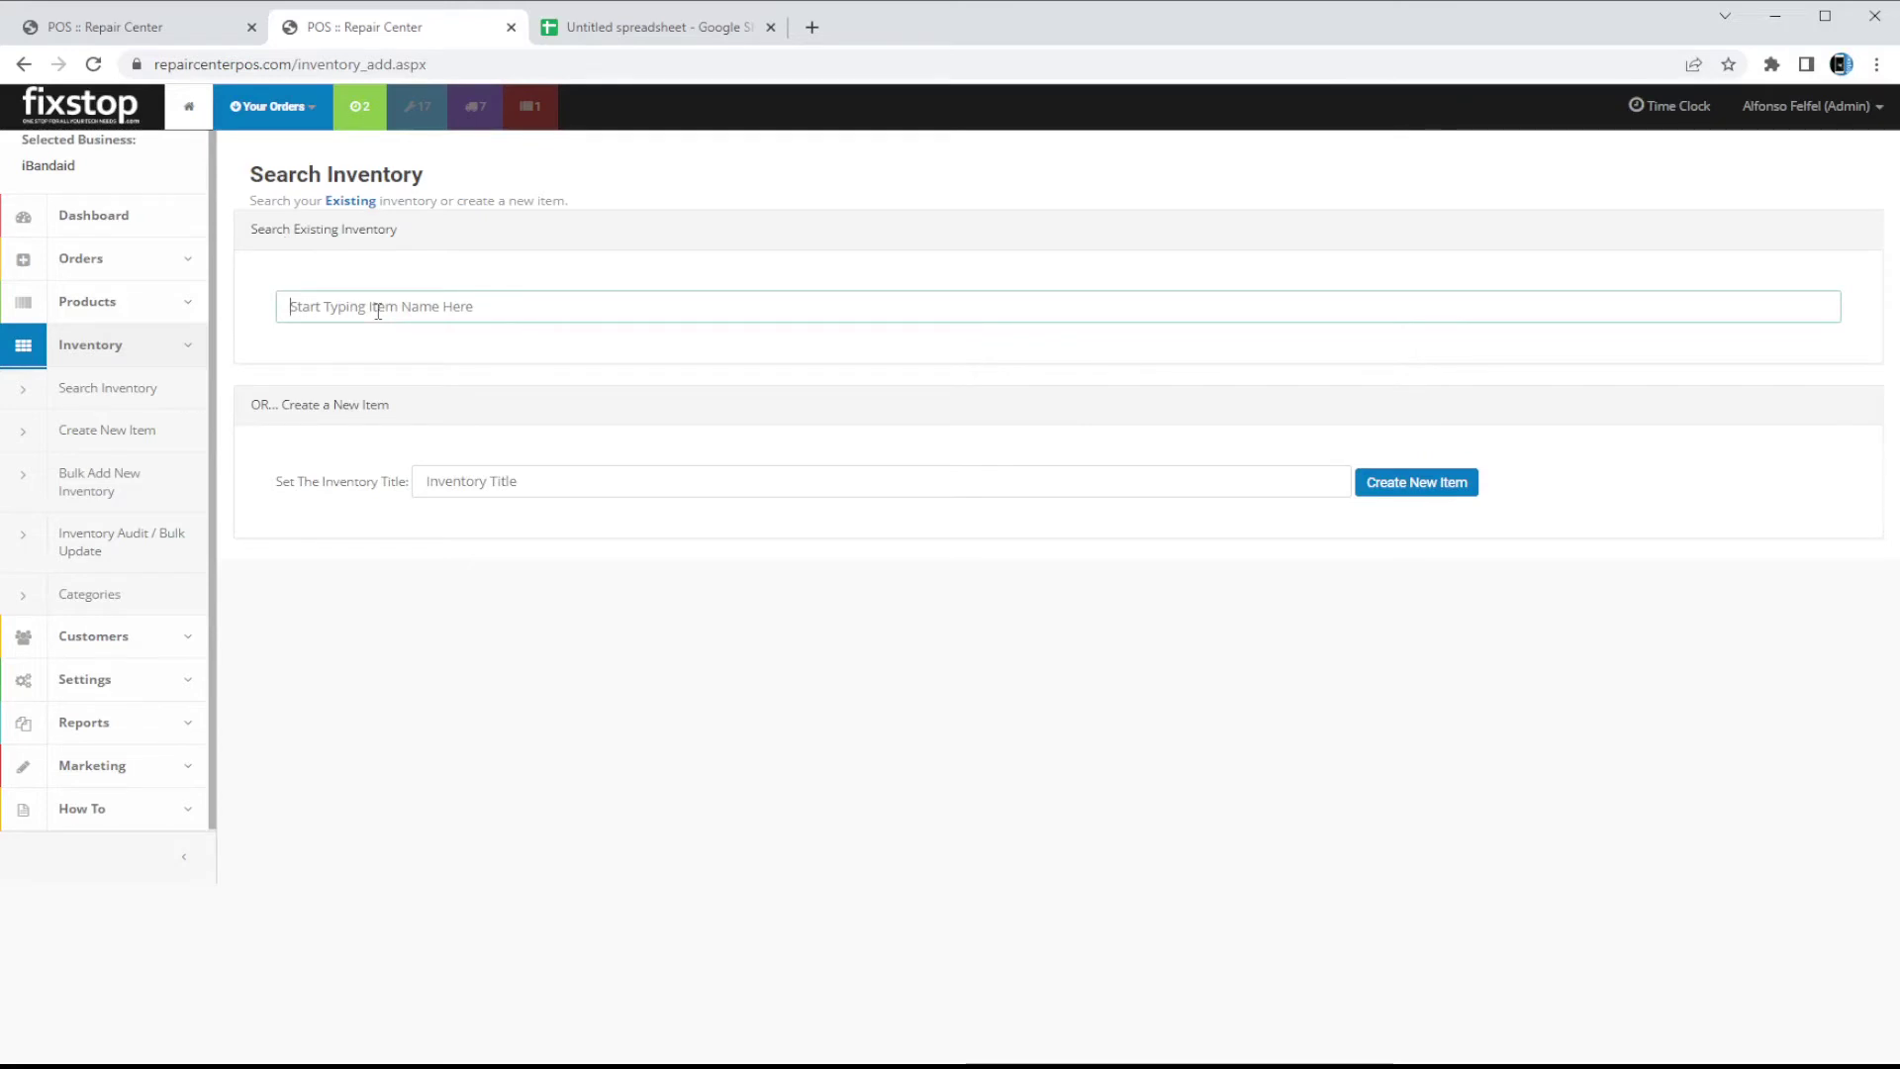
Check the item titles in the Google Sheets Sample Order, then search the POS inventory for "iphone xr back glass" and open iPhone XR Back Glass (White).
left_click(683, 30)
key("ctrl+c")
left_click(286, 392)
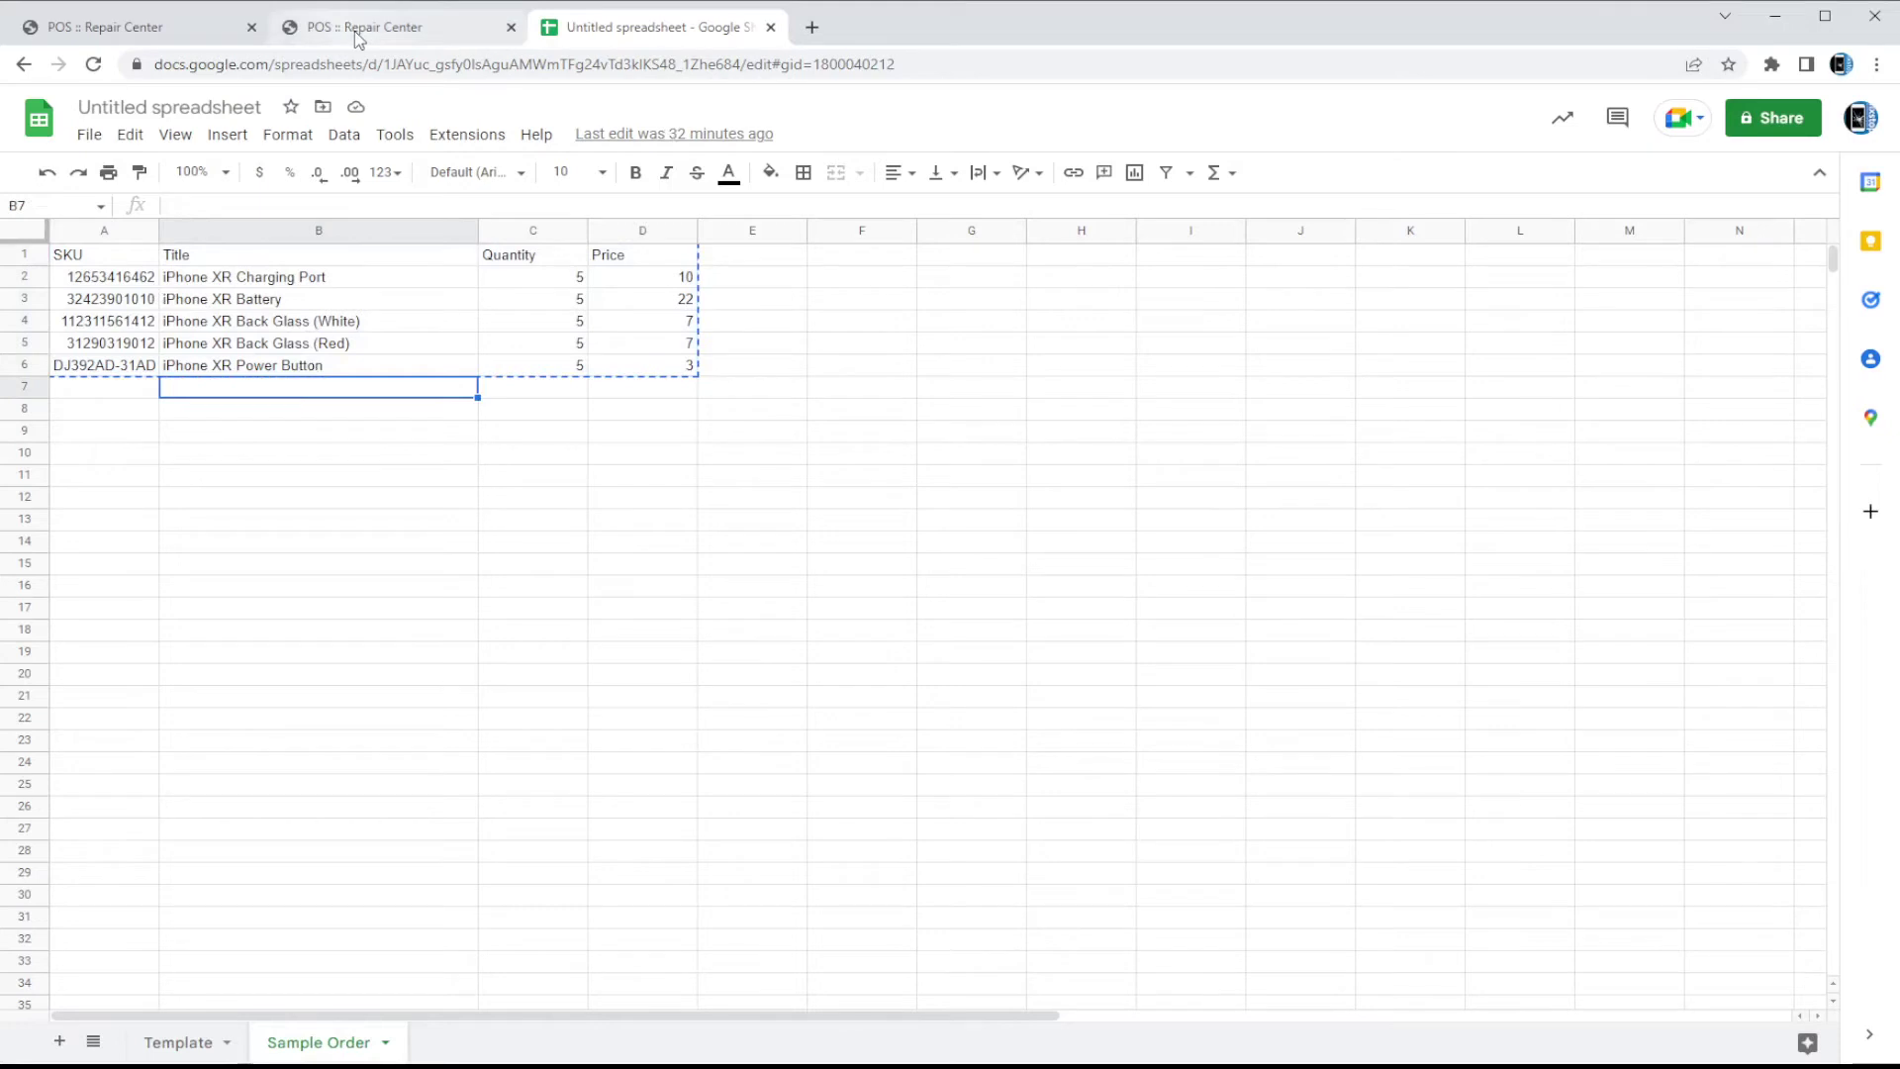
left_click(265, 327)
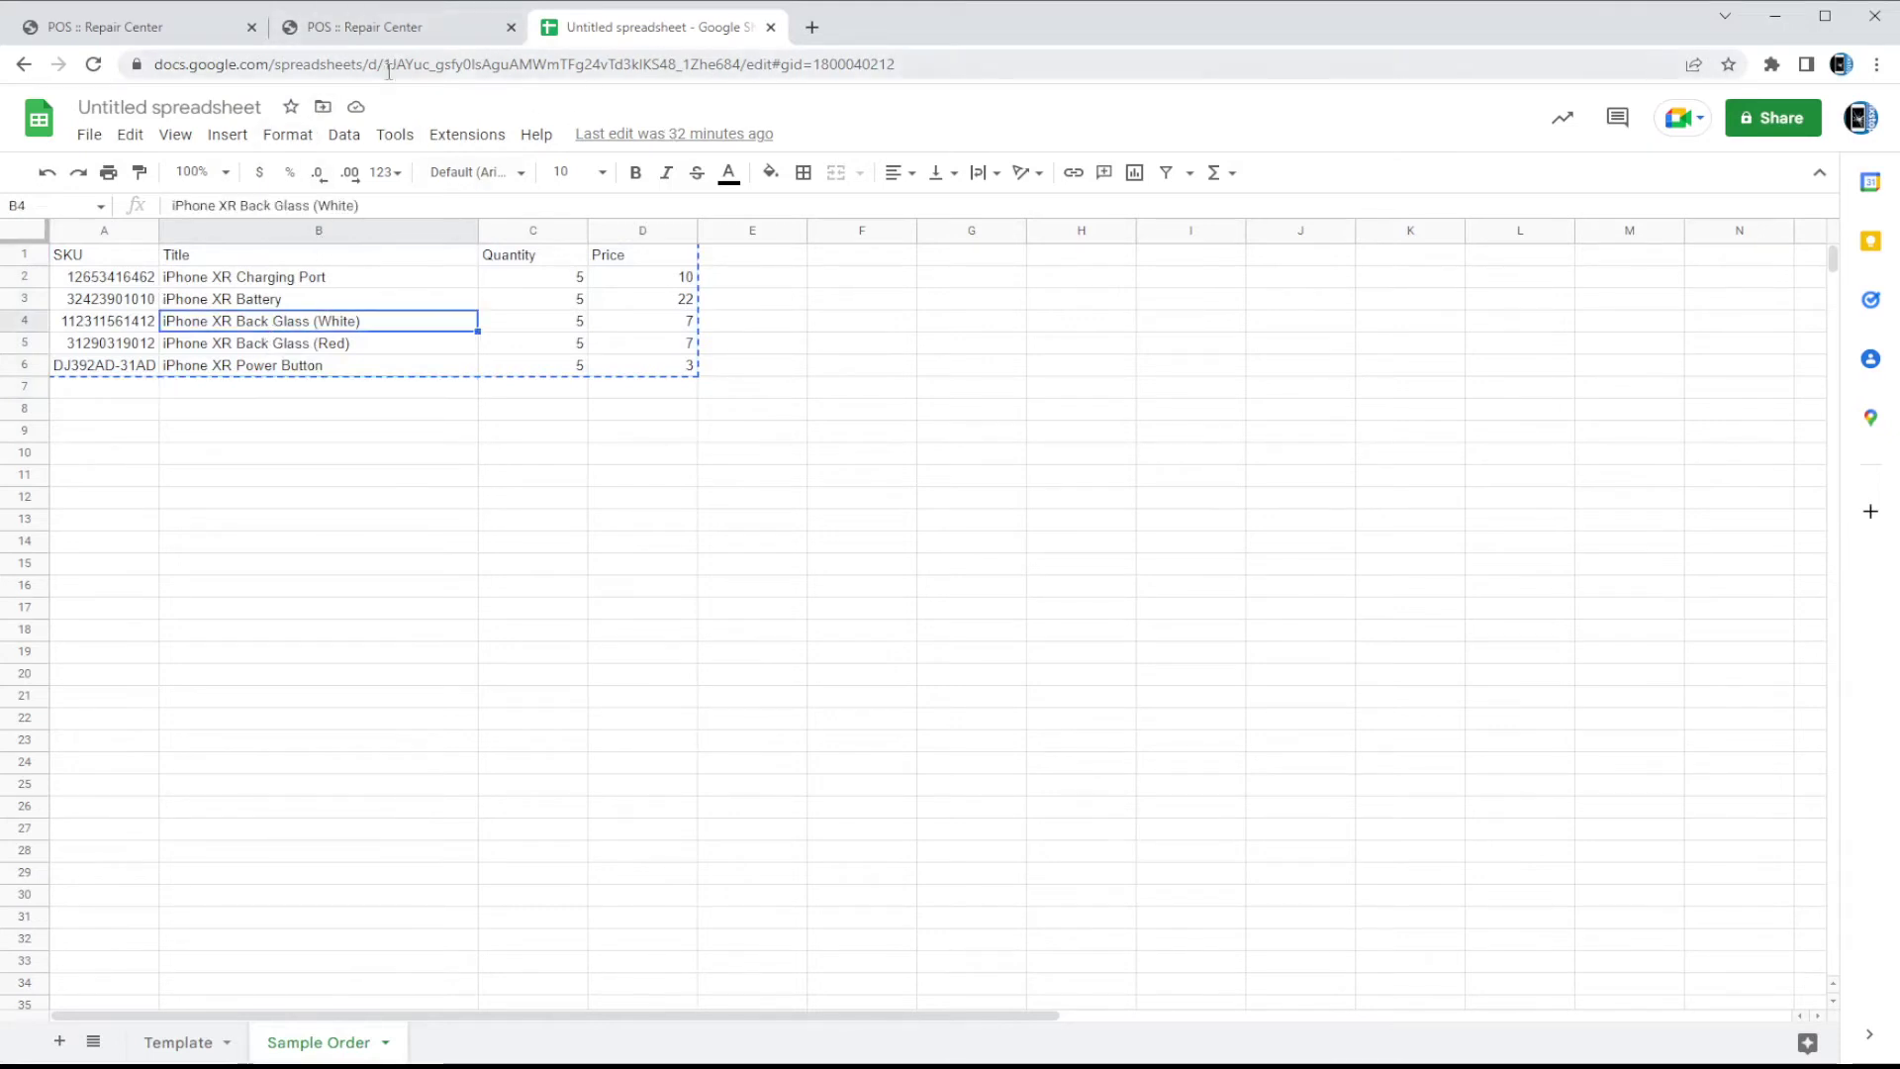
left_click(376, 27)
type("iphone xr back glass")
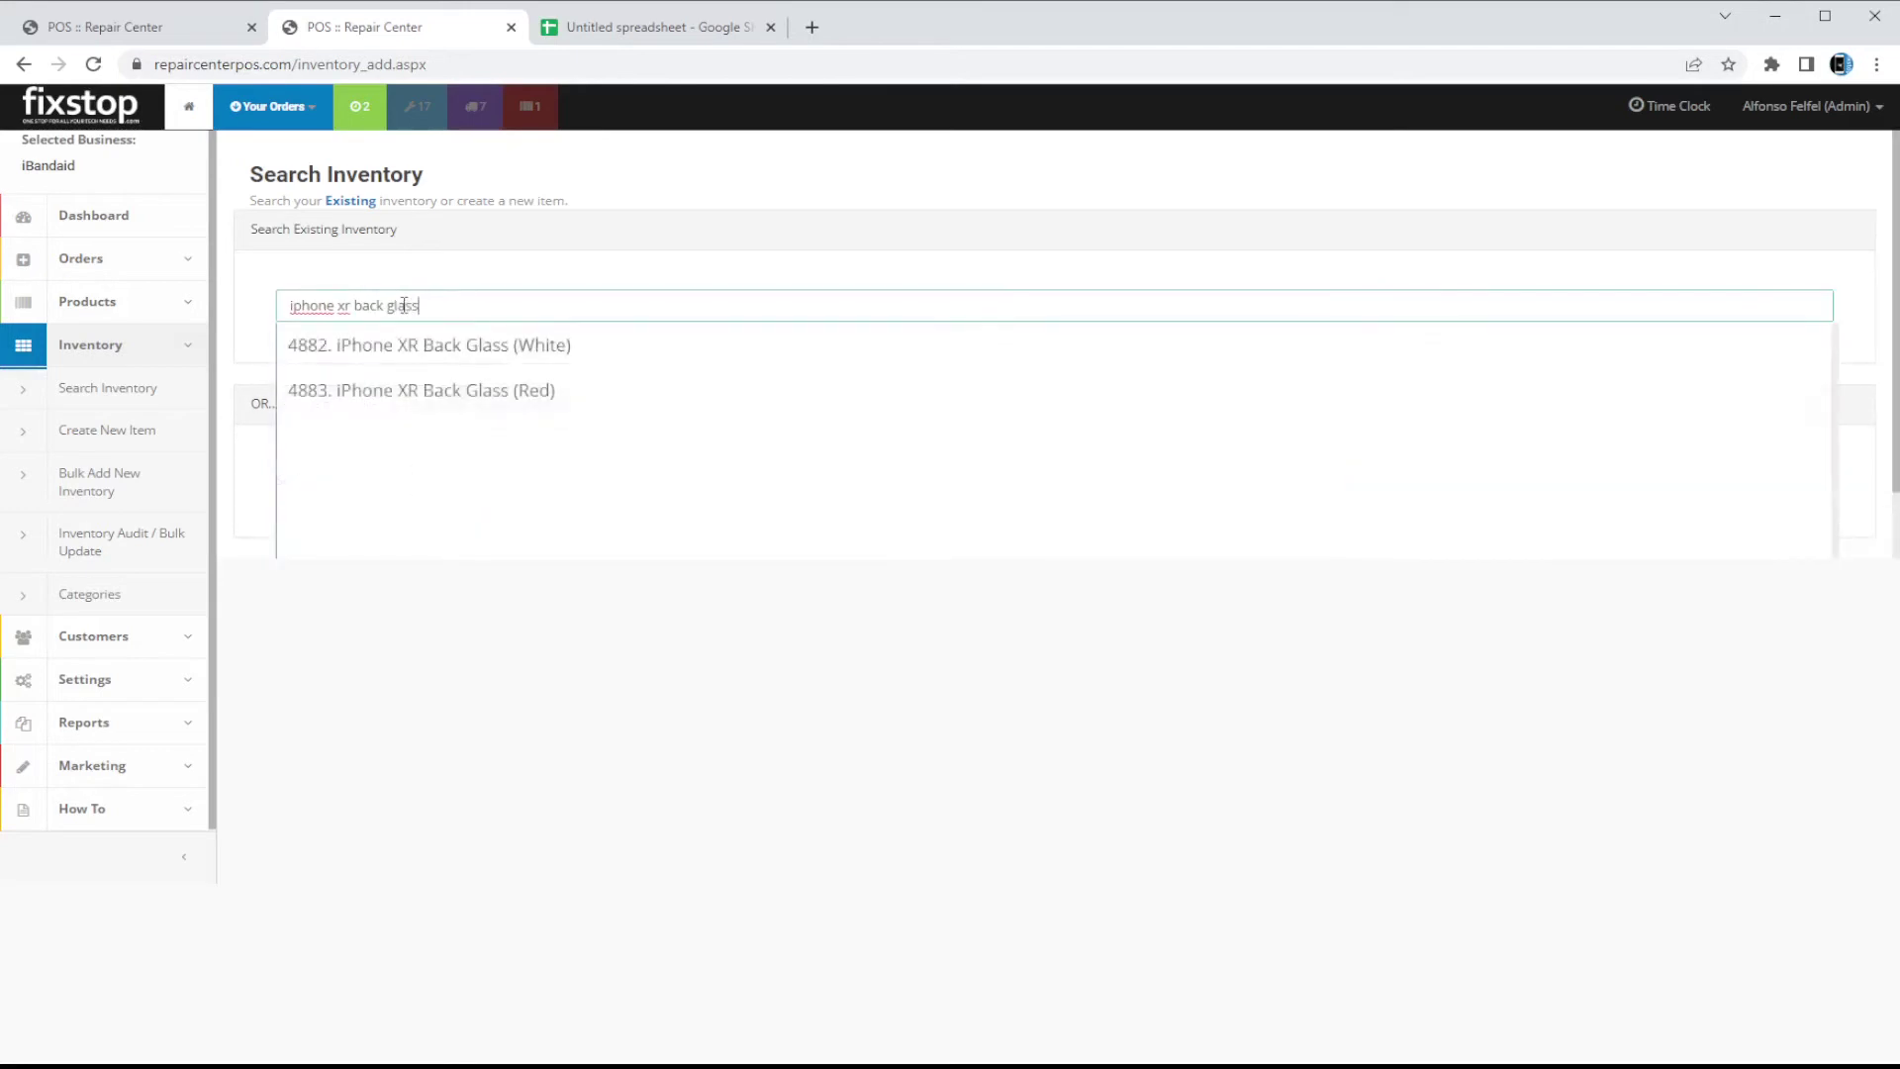
left_click(424, 344)
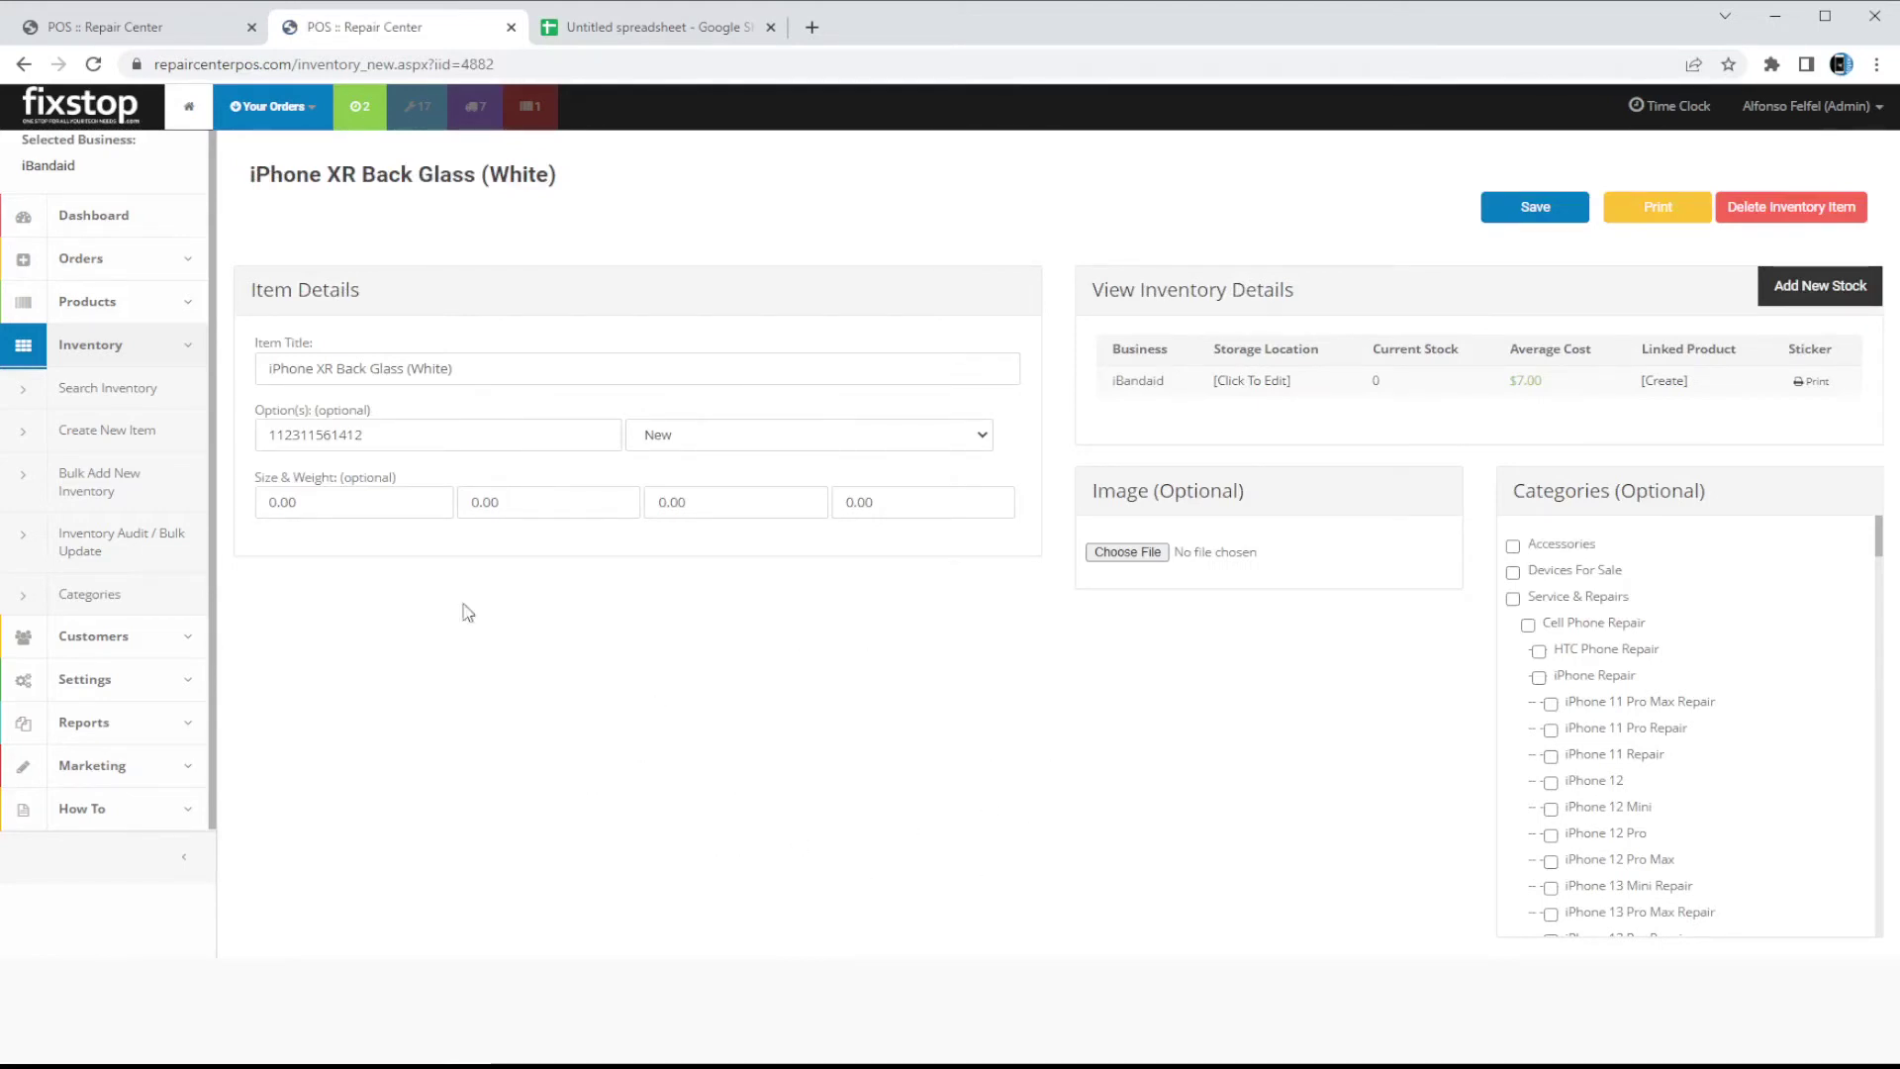
Examine the item title and UPC / SKU of iPhone XR Back Glass (White).
left_click_drag(289, 368, 453, 369)
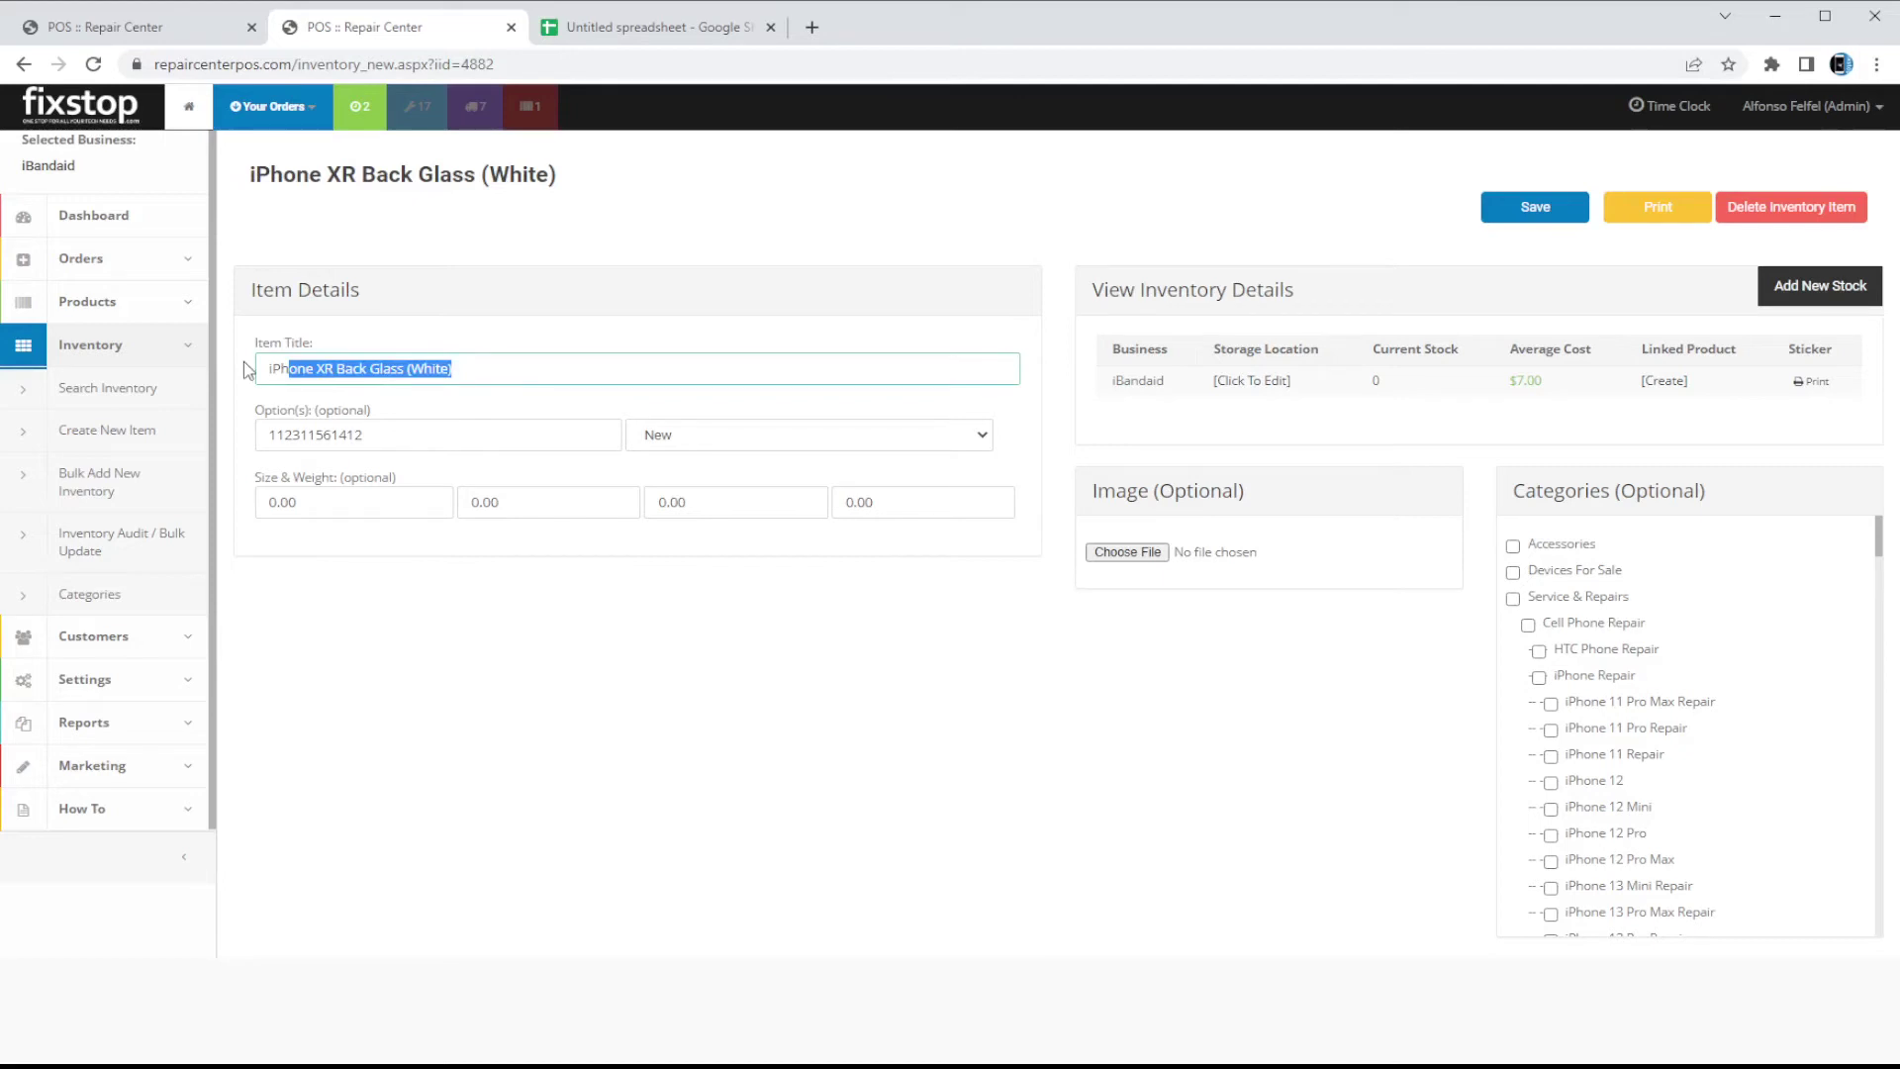
left_click(317, 368)
left_click_drag(295, 368, 422, 368)
left_click(438, 432)
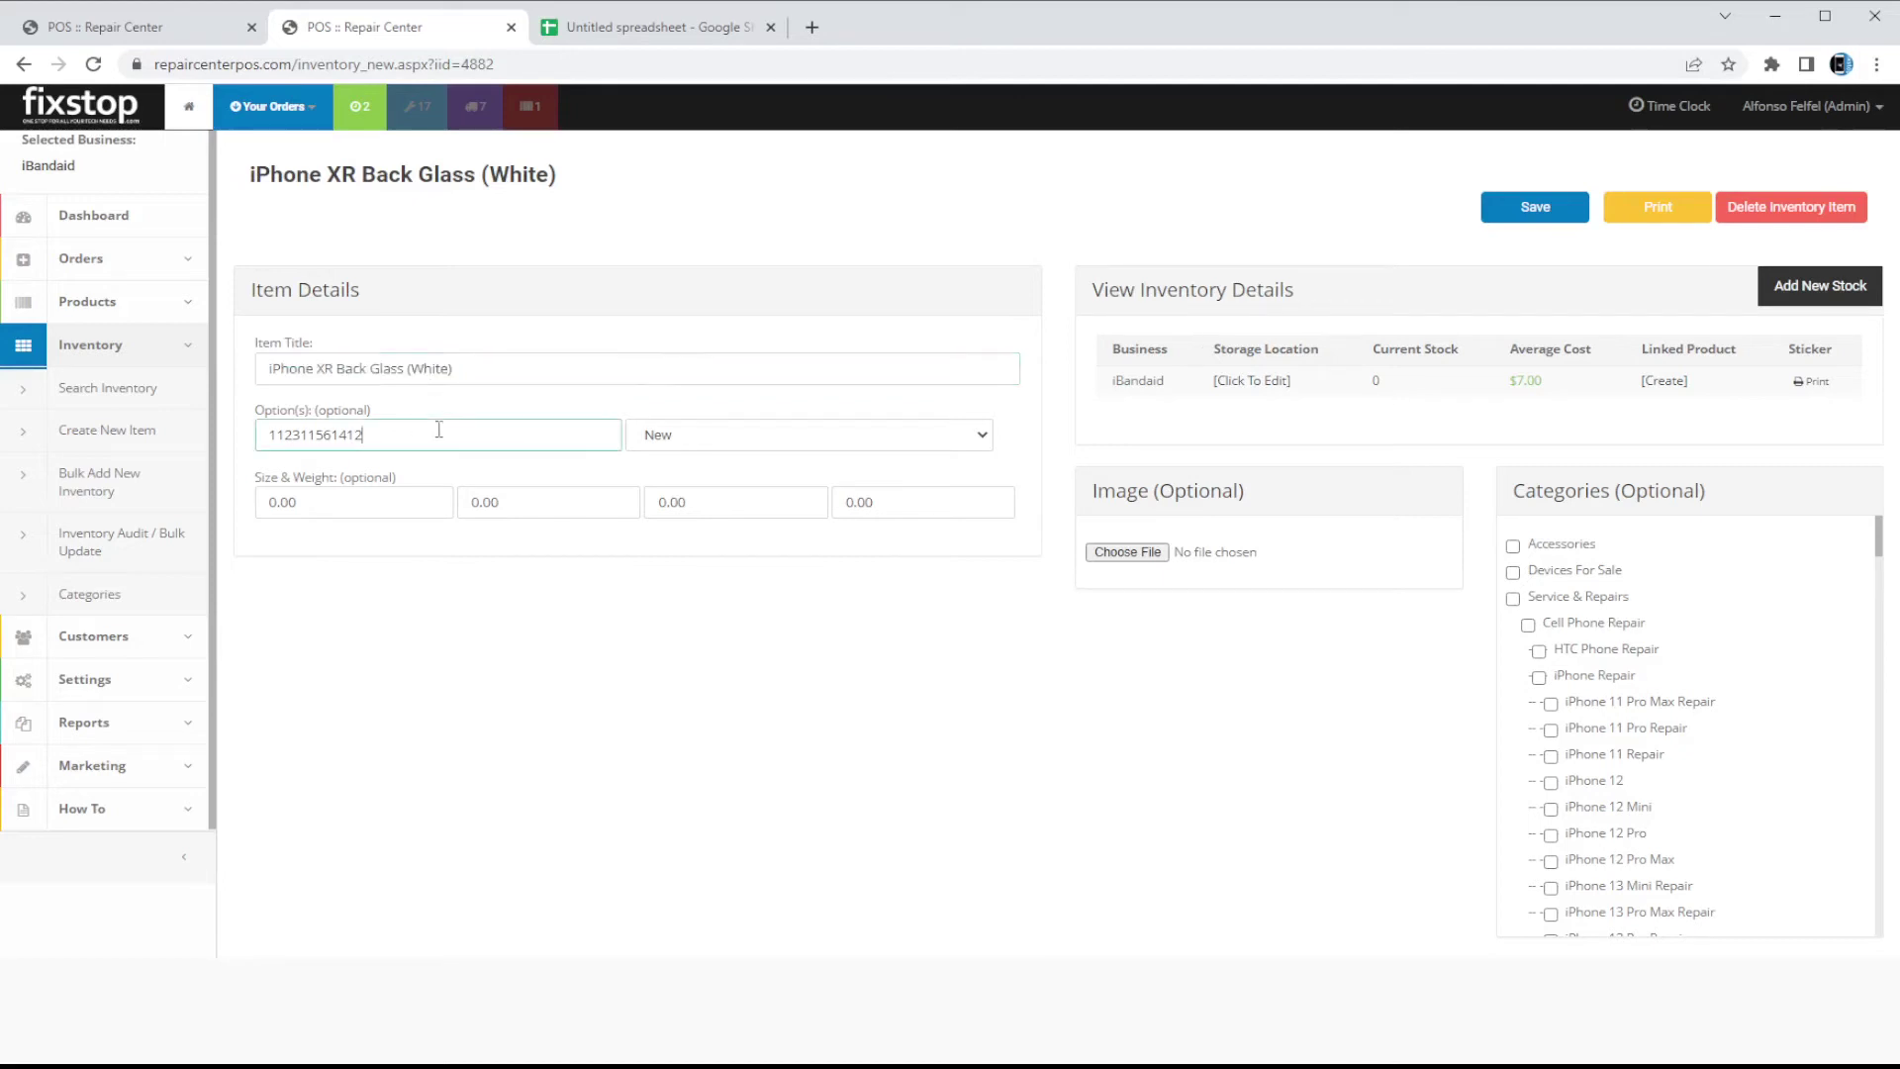
left_click_drag(288, 368, 412, 368)
left_click_drag(297, 435, 362, 434)
left_click(362, 434)
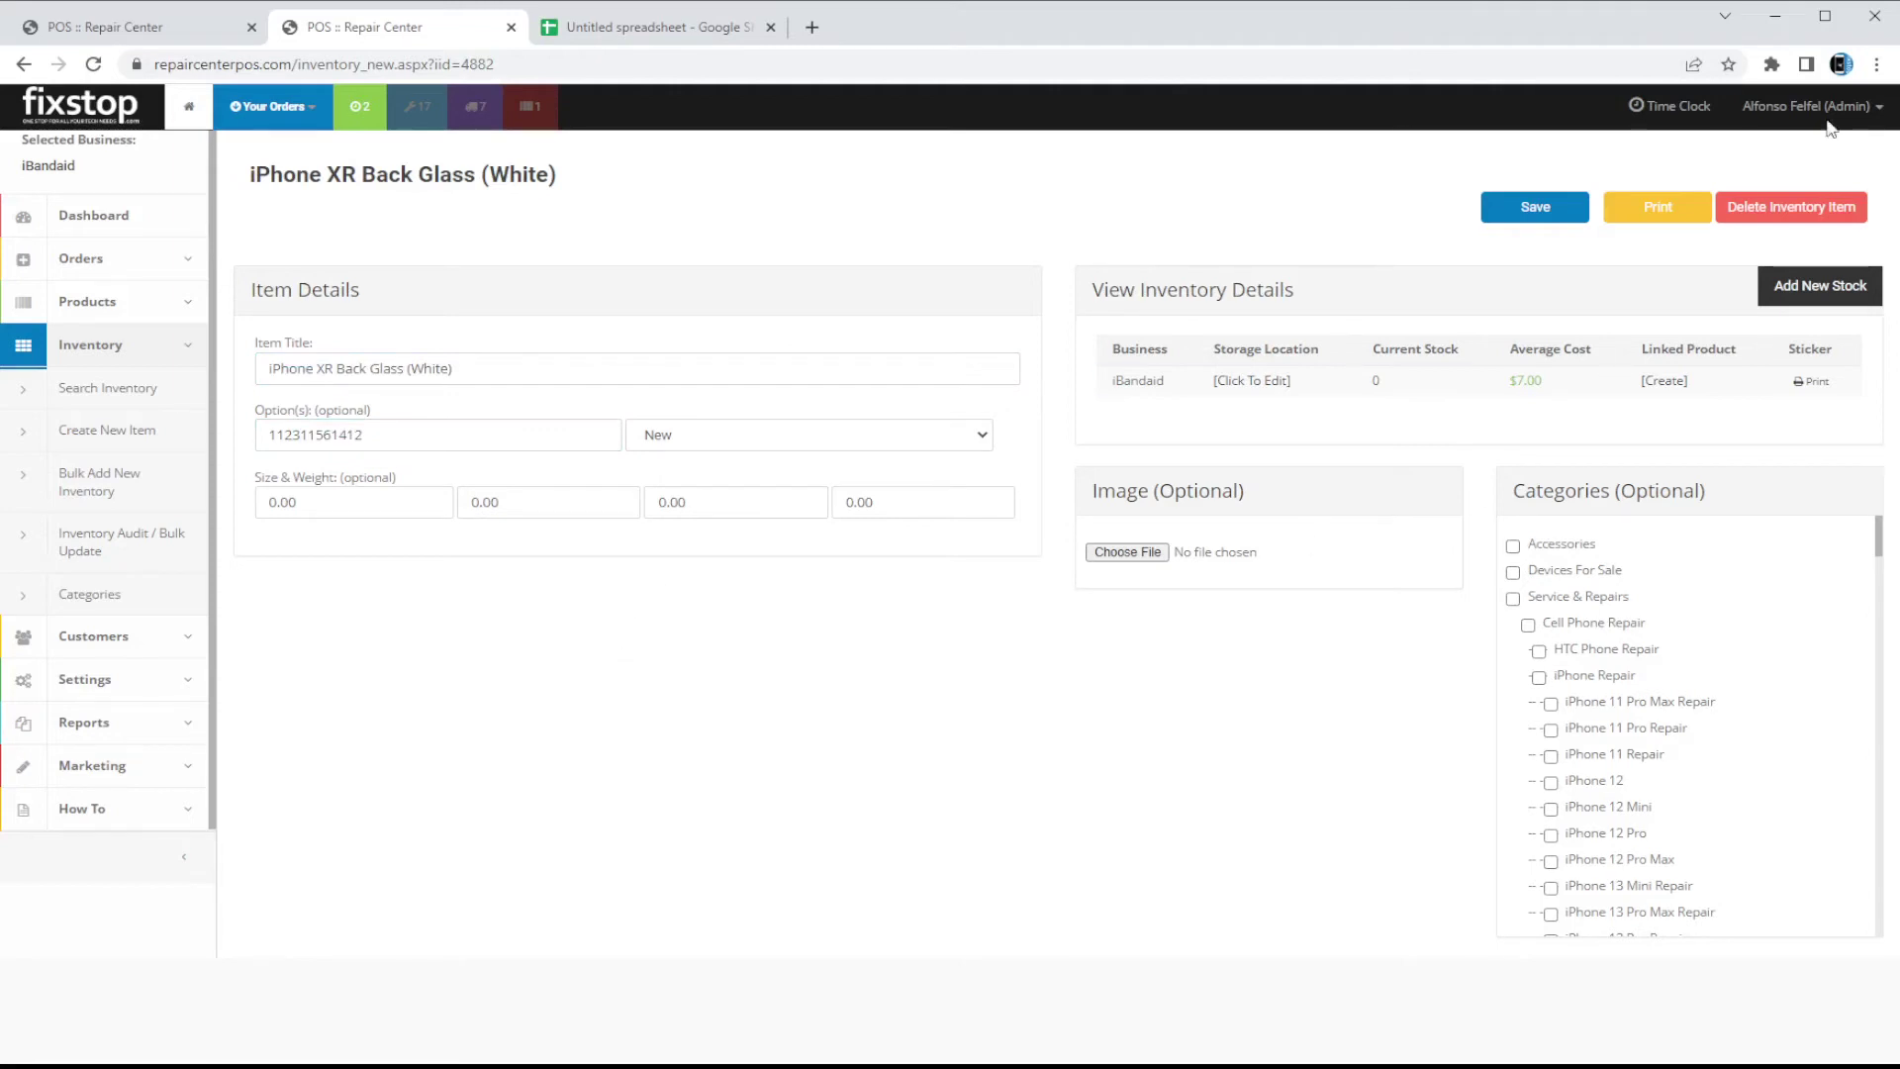
Search the existing inventory SKUs for "iphone" from the inventory home page and open iPhone X Hard Oled.
left_click(272, 106)
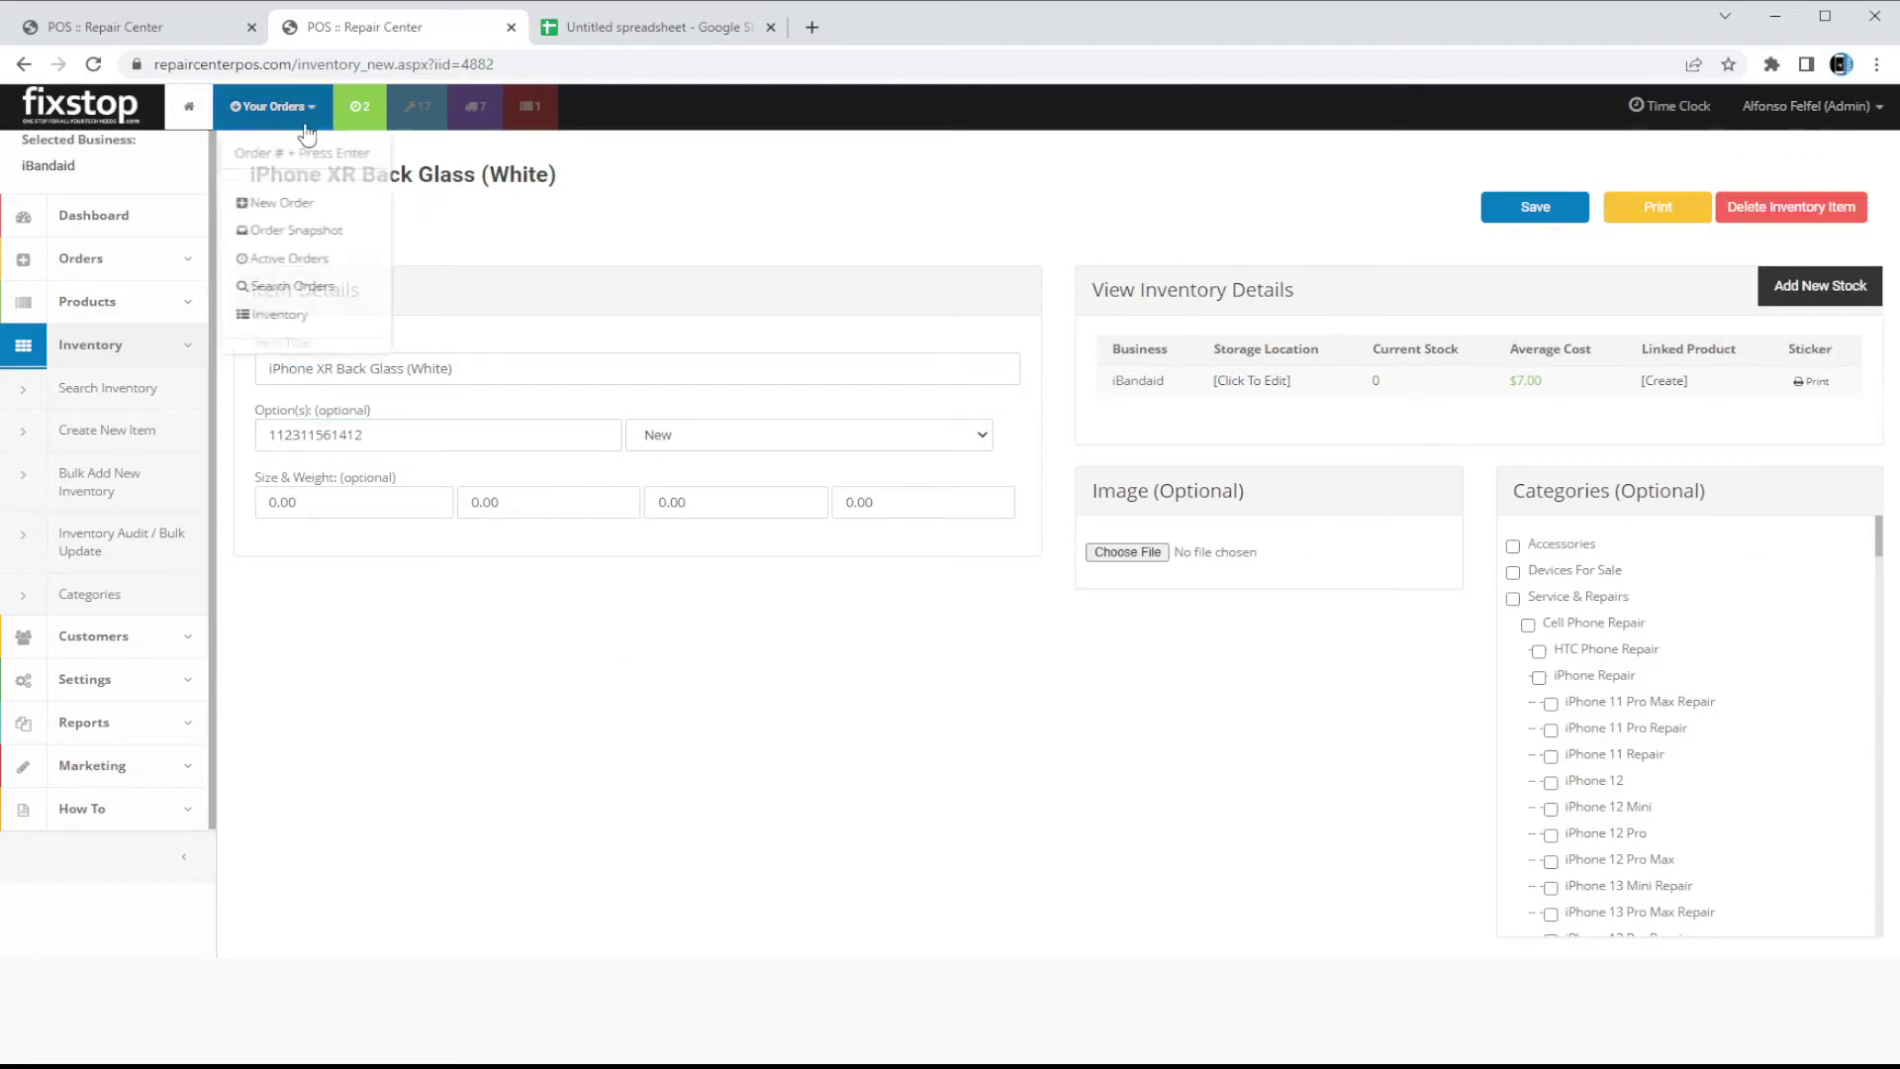
left_click(266, 315)
mouse_move(298, 139)
left_click(281, 111)
left_click(267, 318)
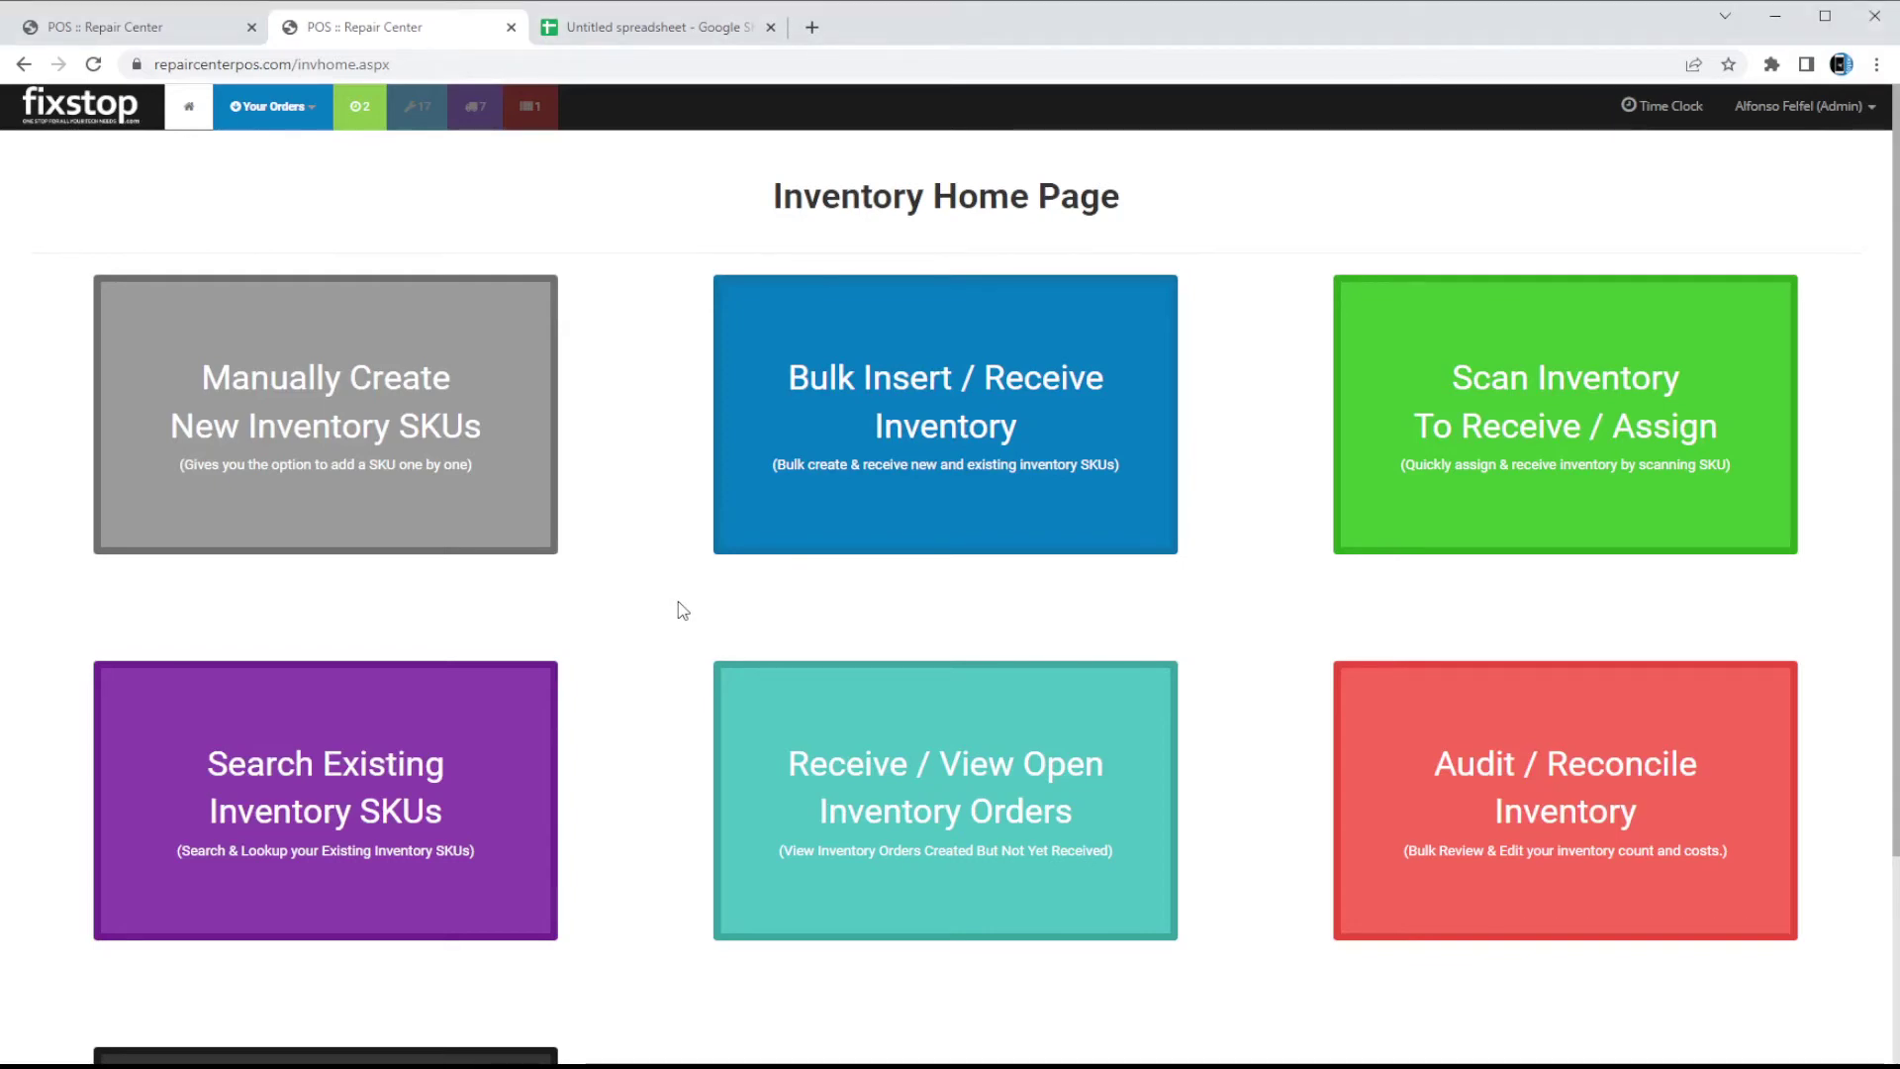
left_click(341, 787)
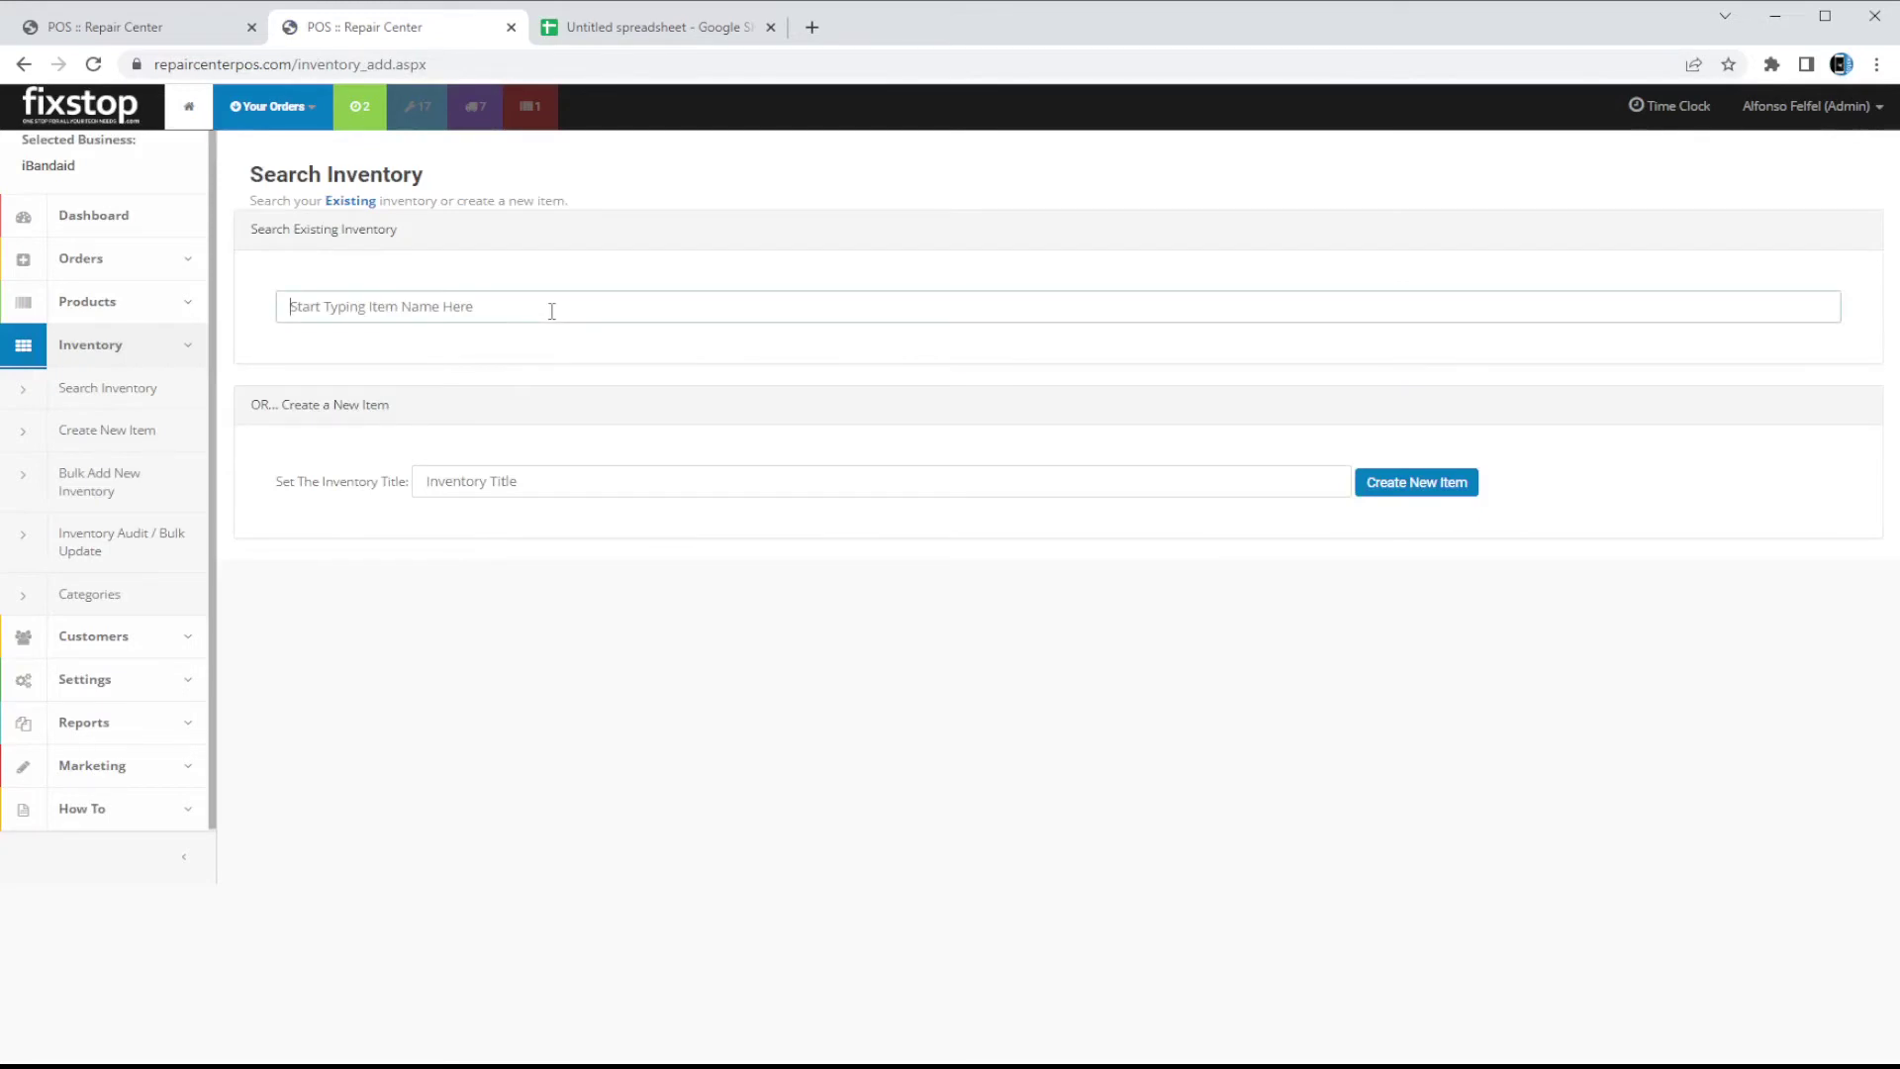
type("iphone")
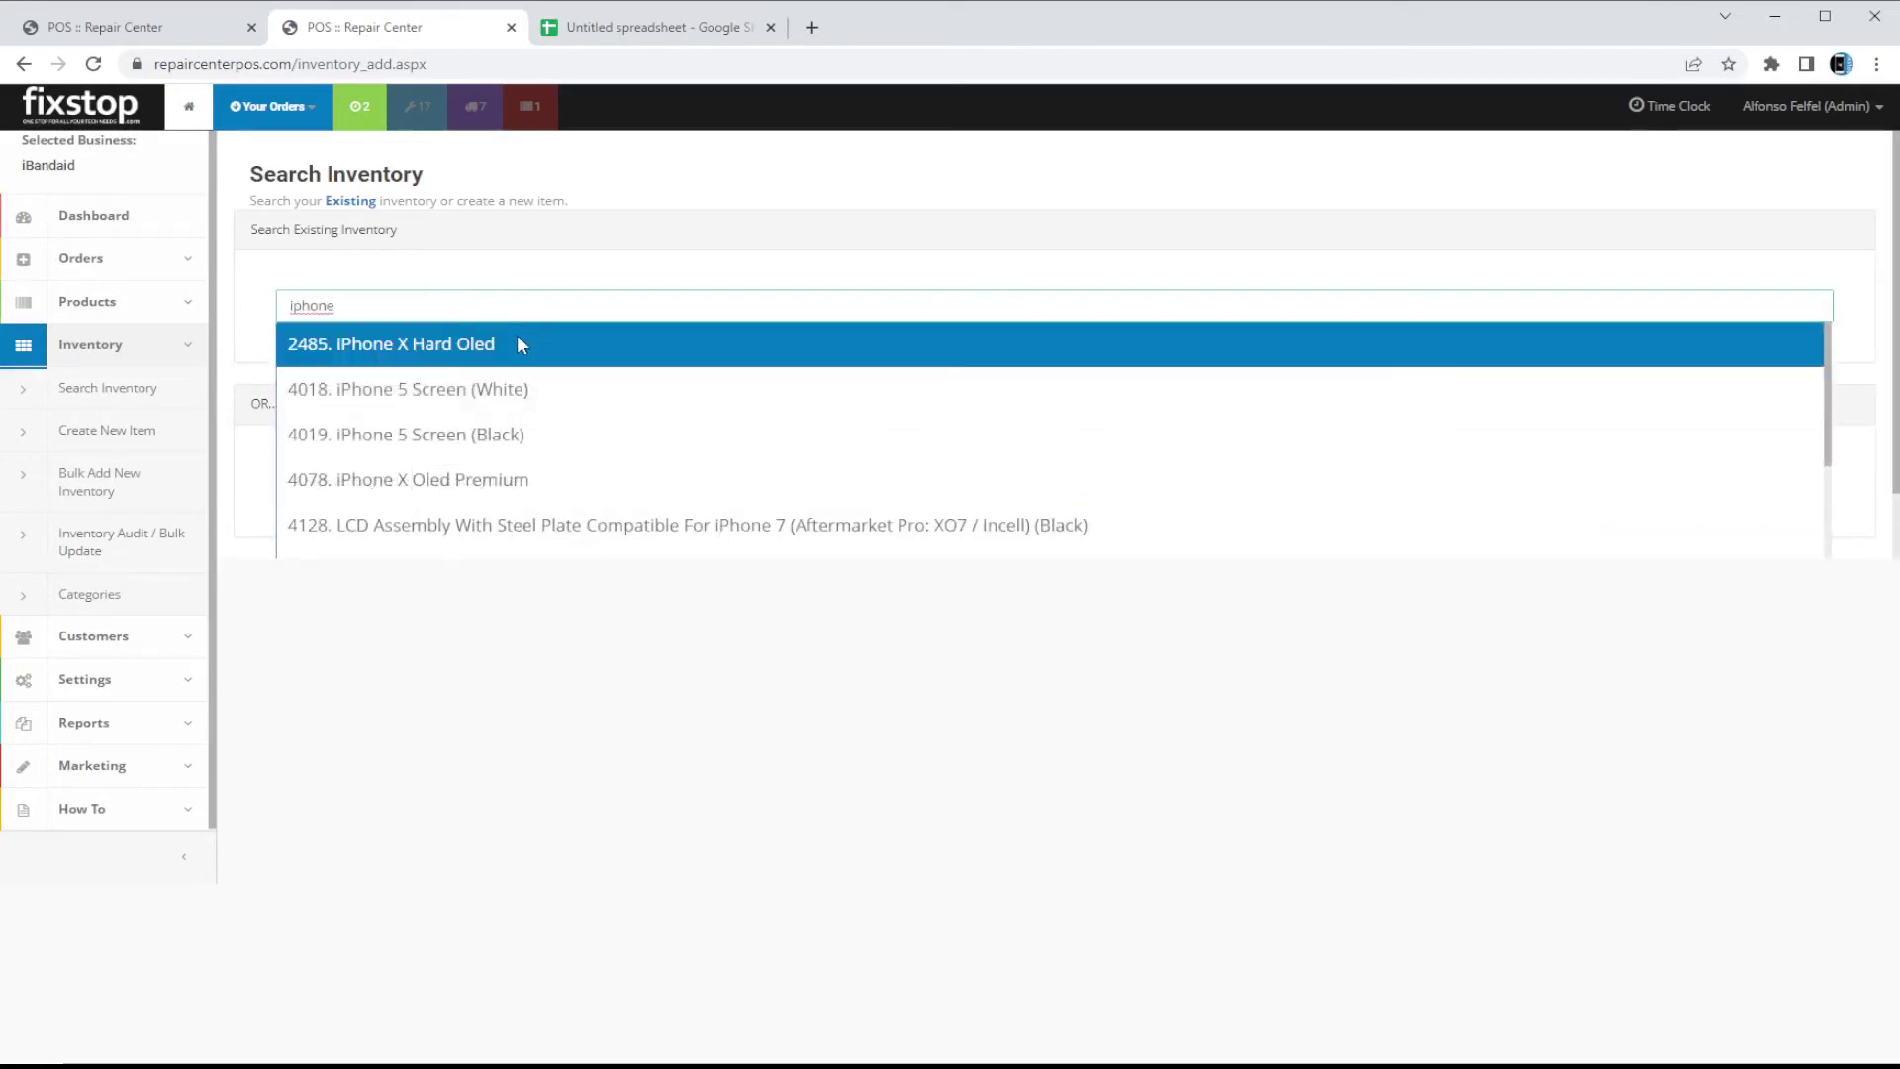
left_click(518, 342)
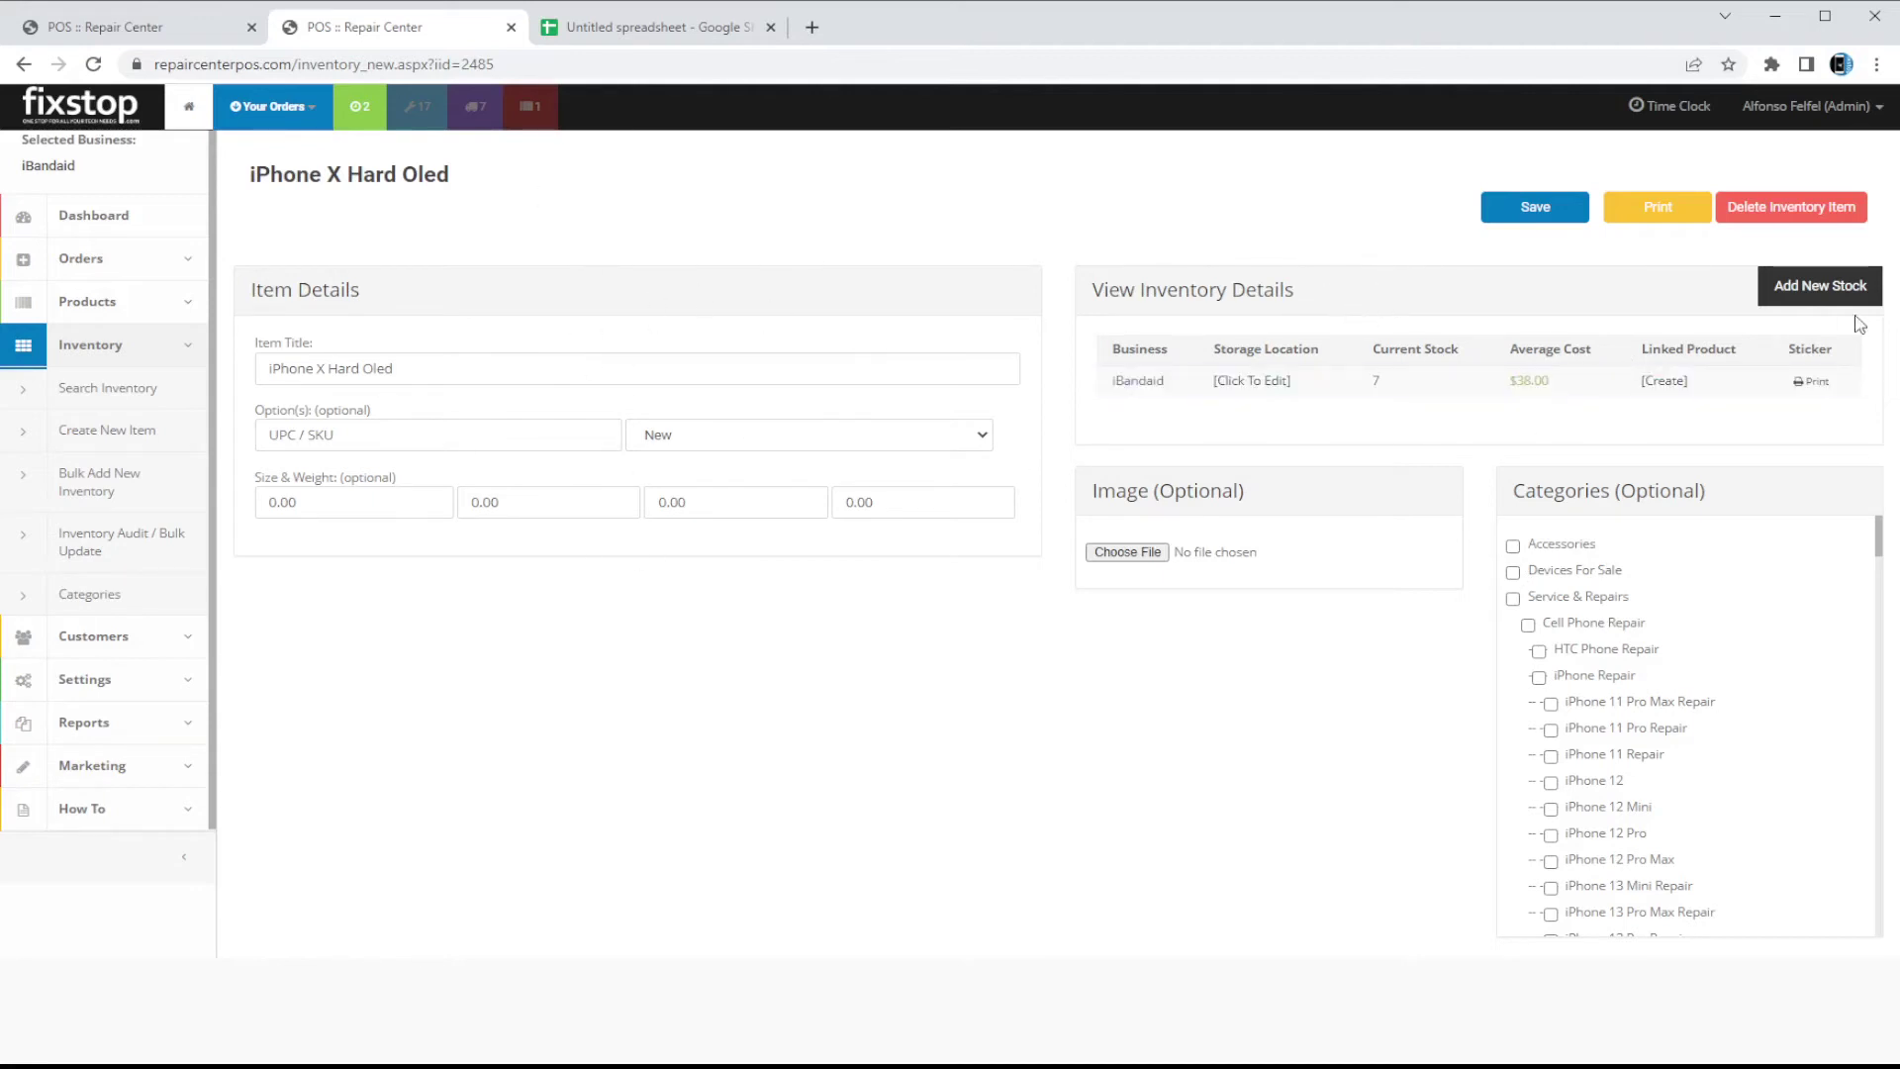
Insert new stock for iPhone X Hard Oled at store iBandaid with a received quantity of 10 and a cost per unit.
left_click(1807, 298)
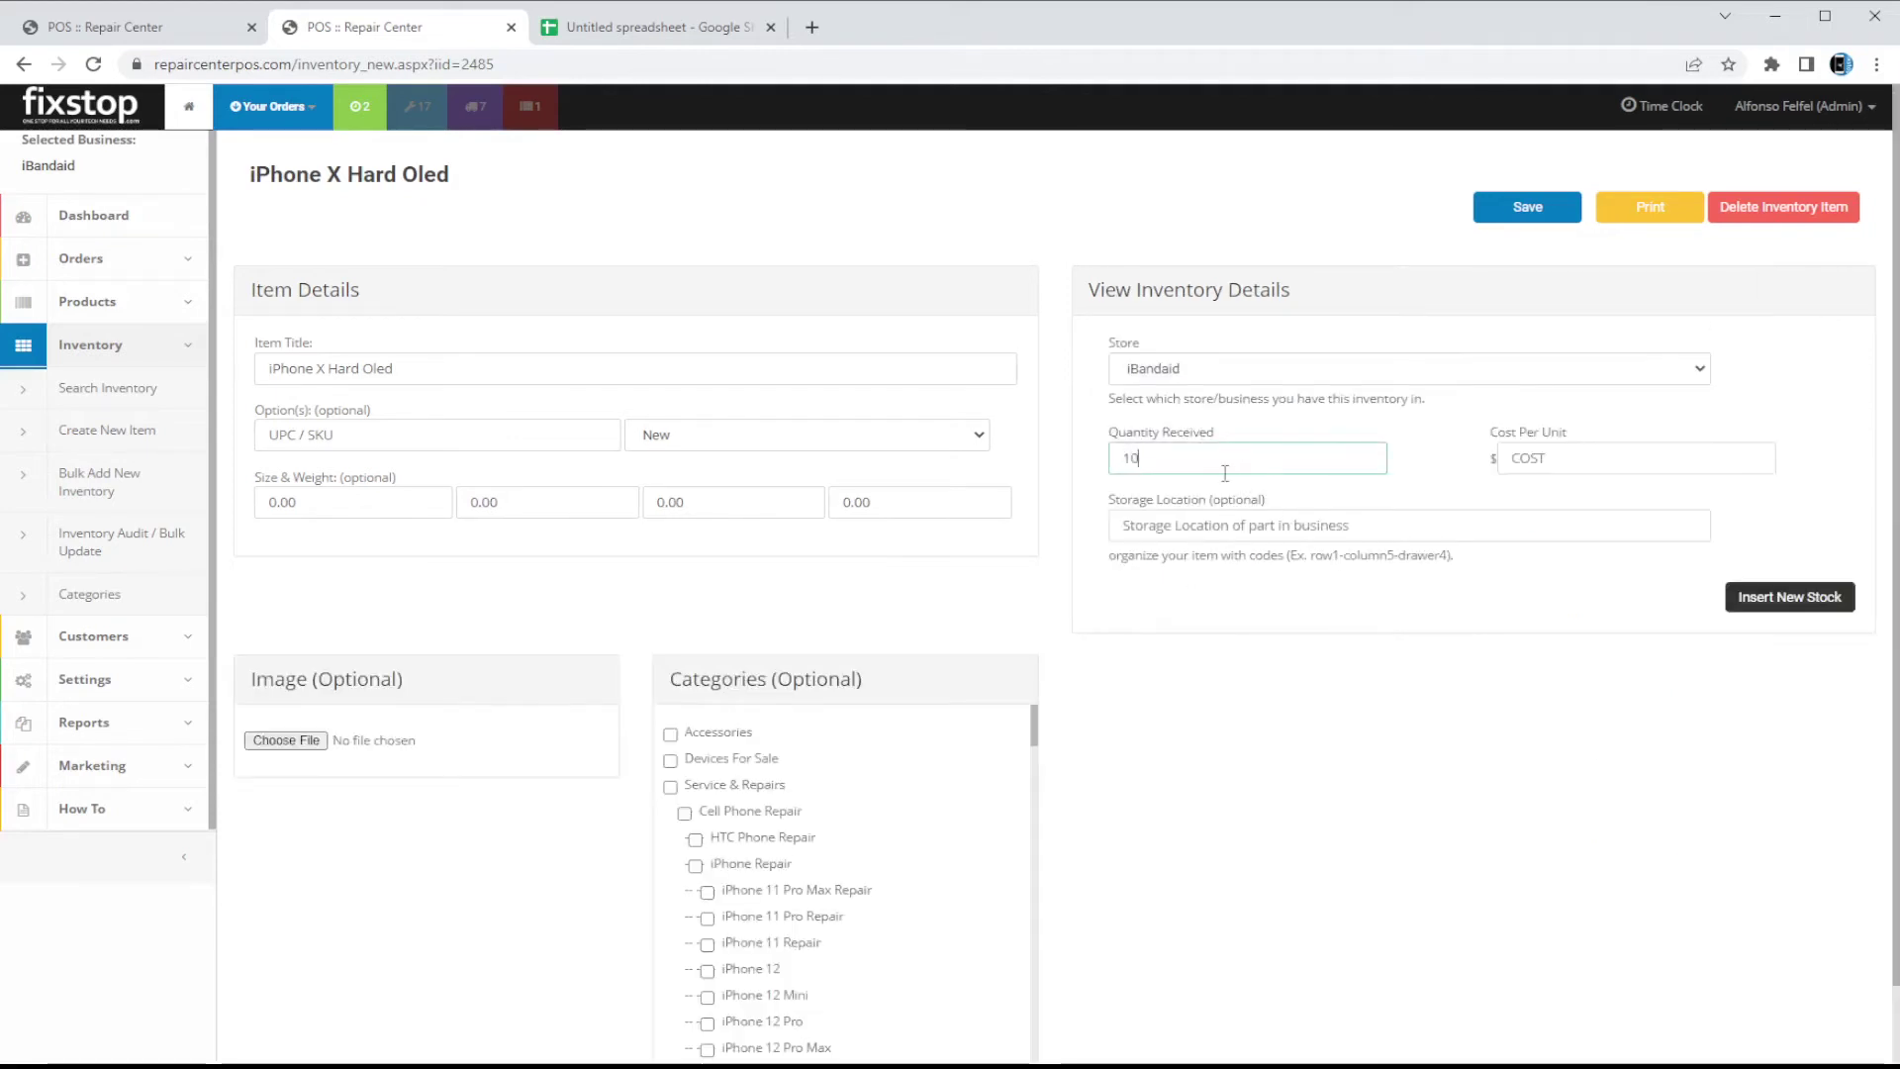
left_click(1627, 458)
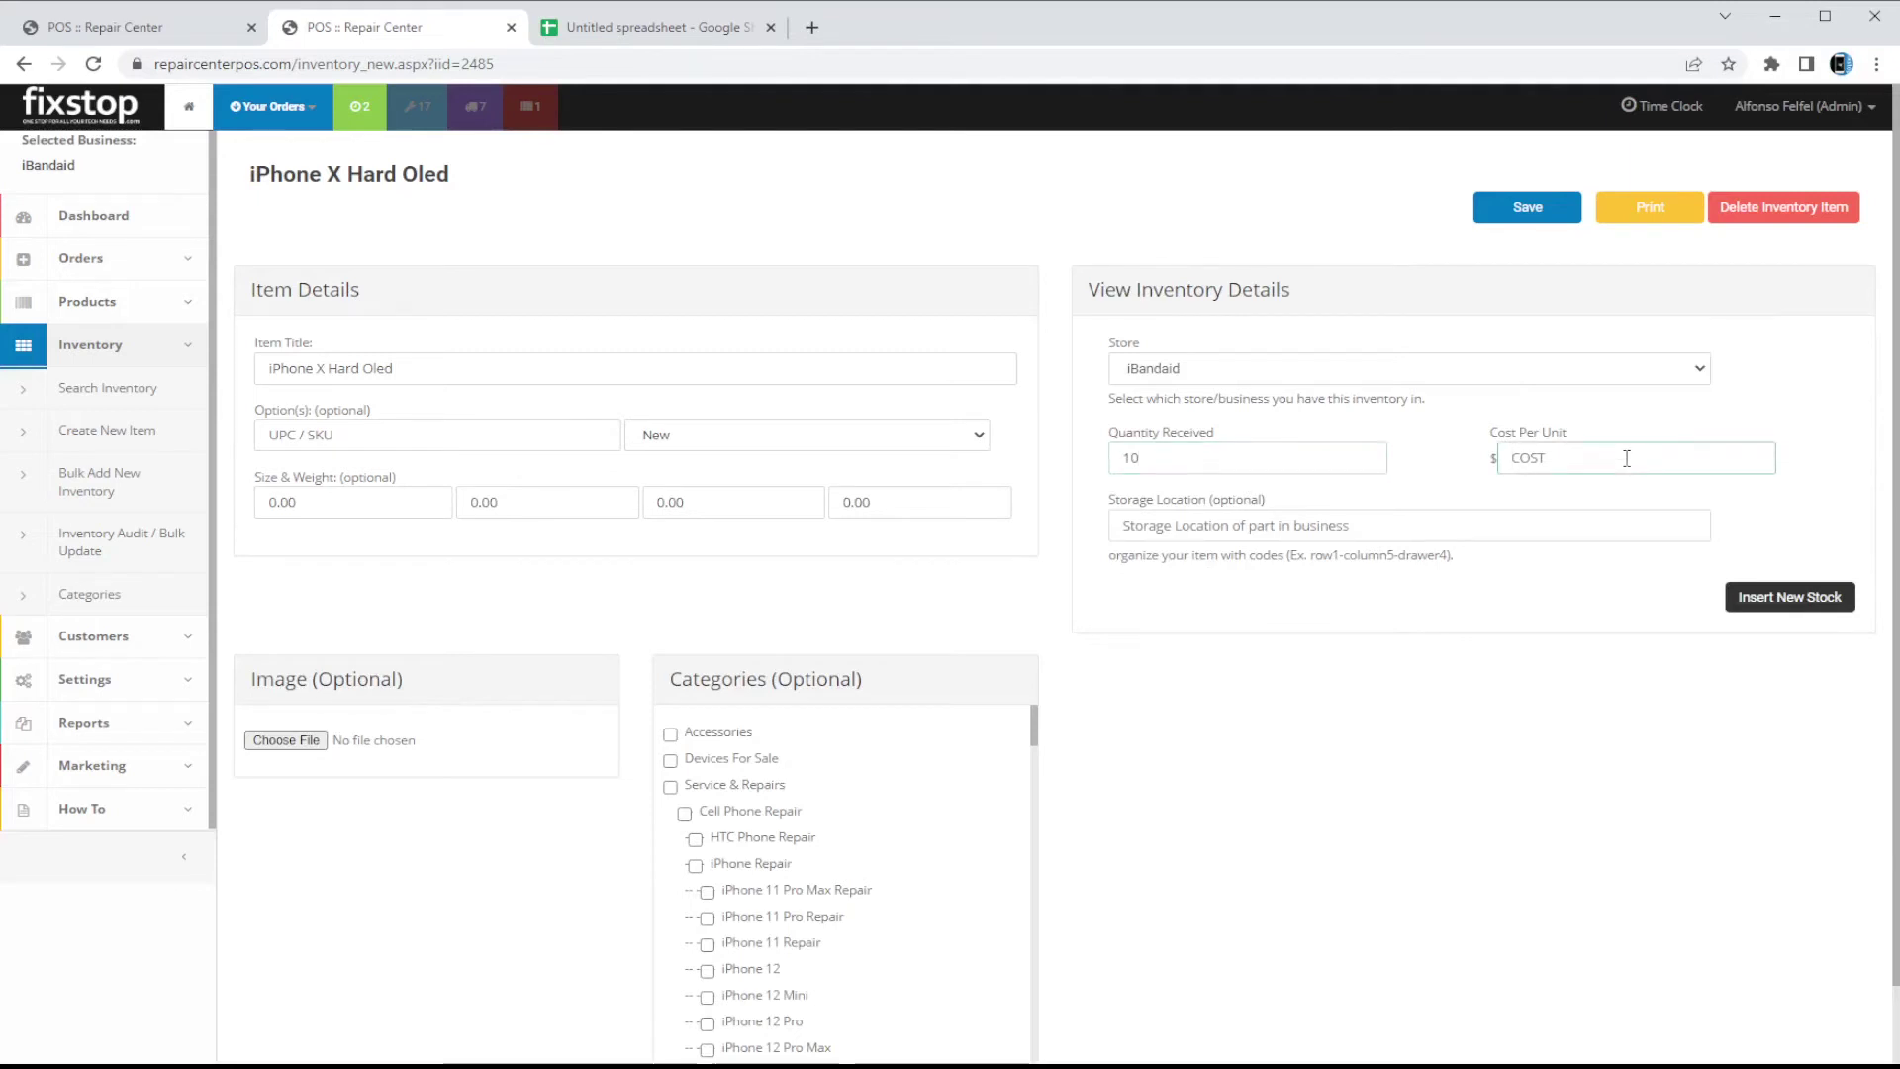
left_click(1828, 597)
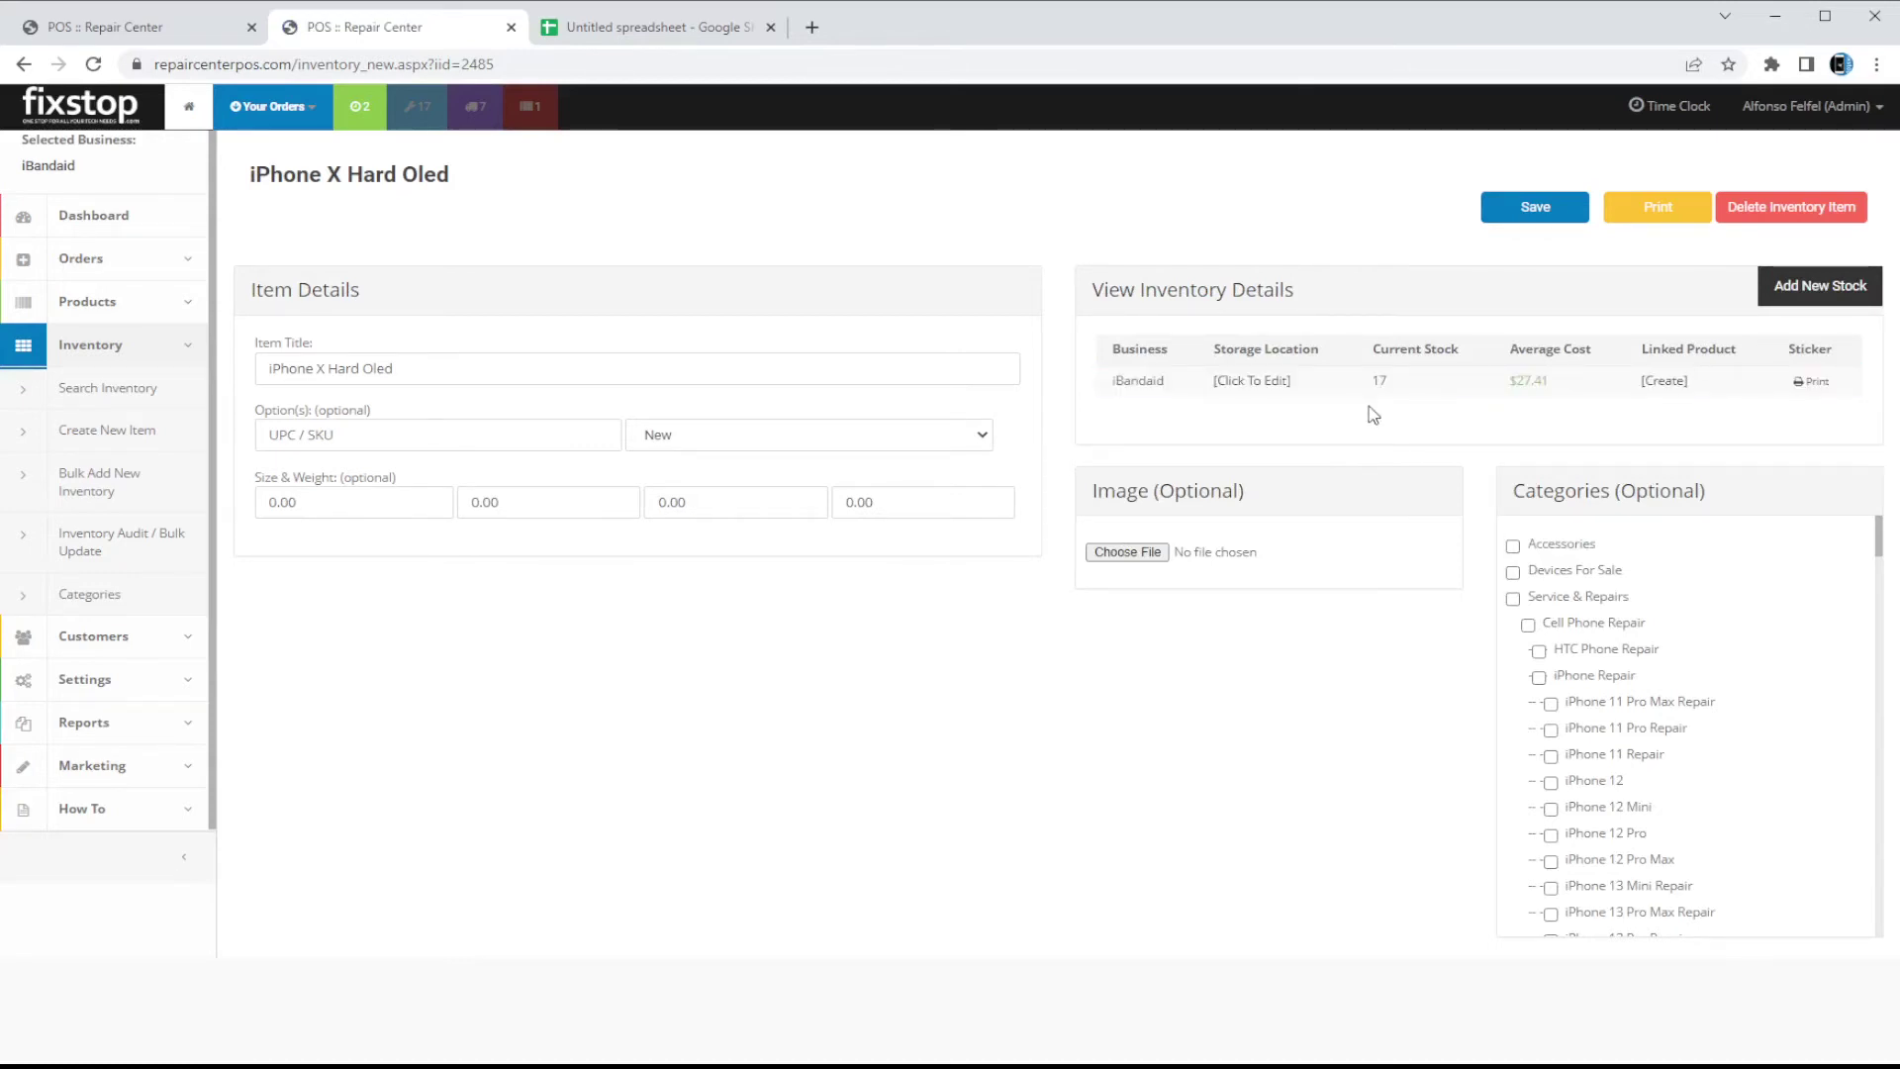
Return to the inventory home page and open the bulk insert / receive inventory page.
left_click(290, 109)
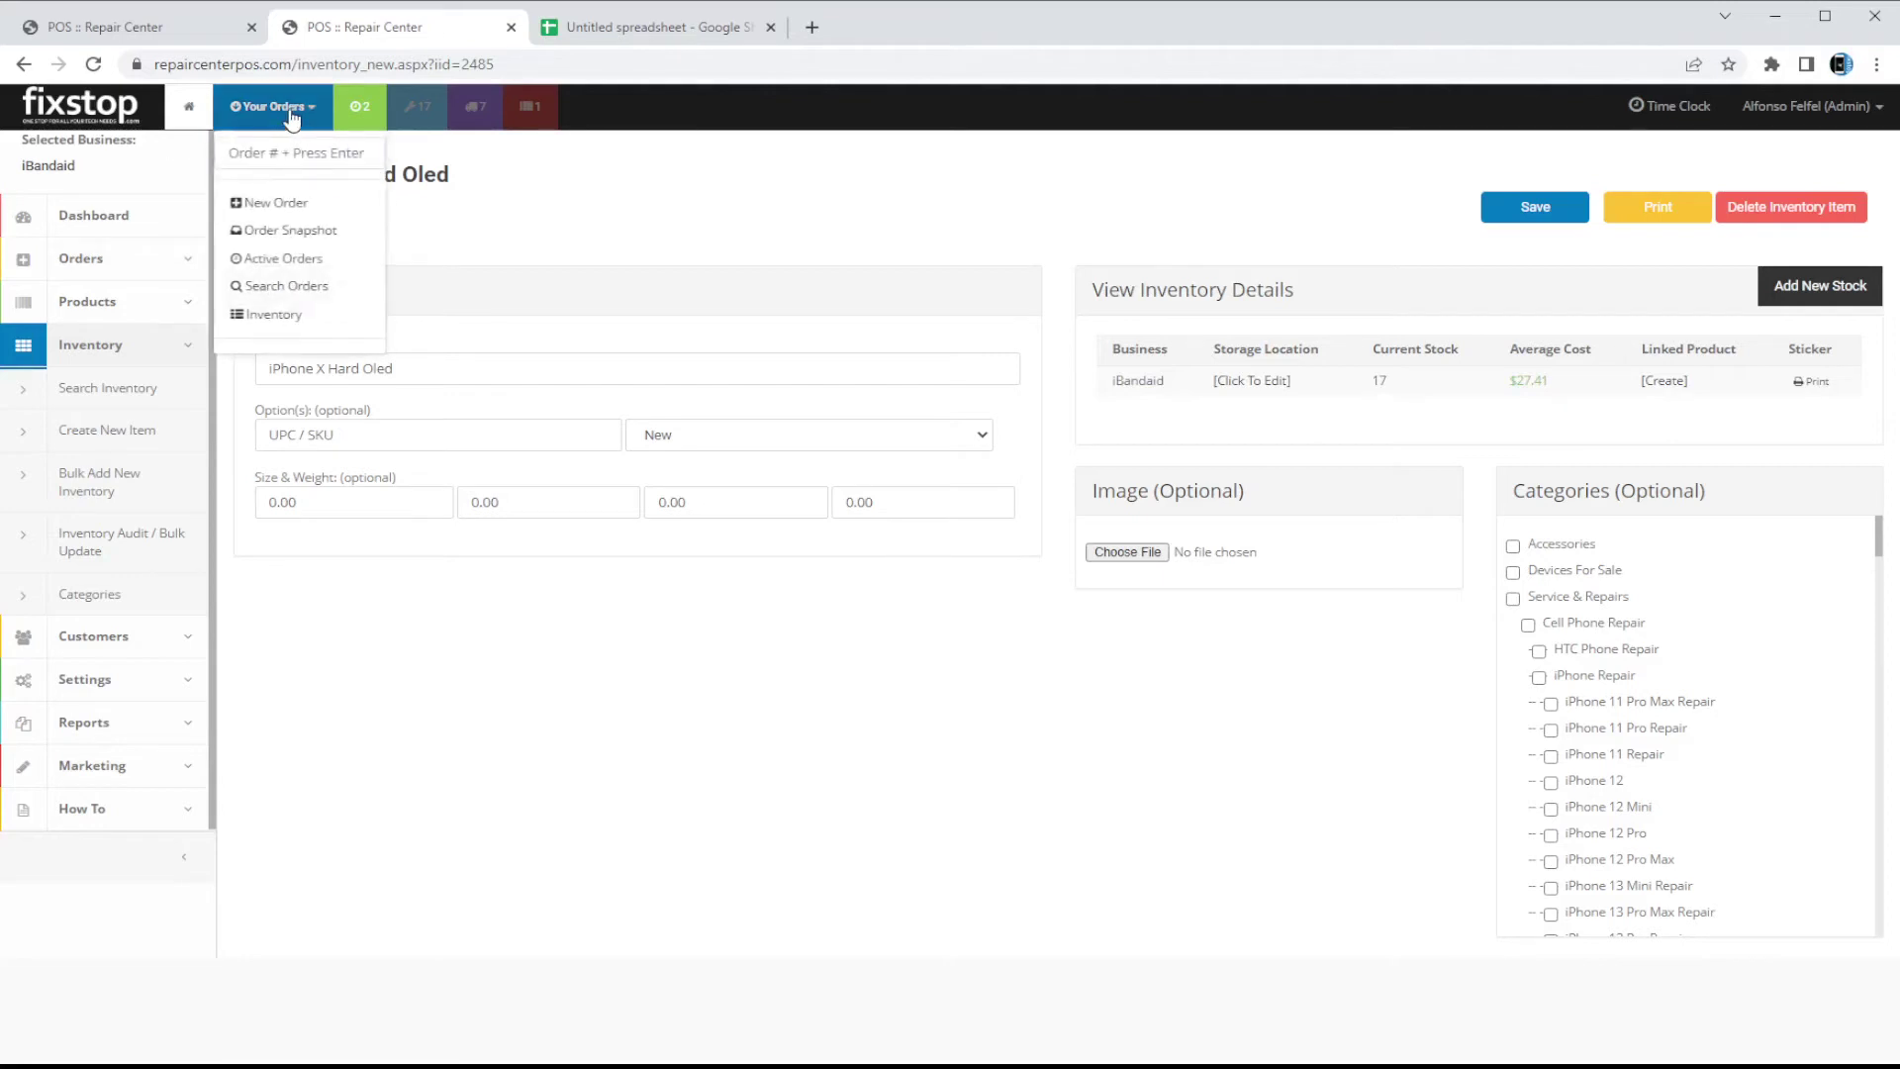
left_click(280, 313)
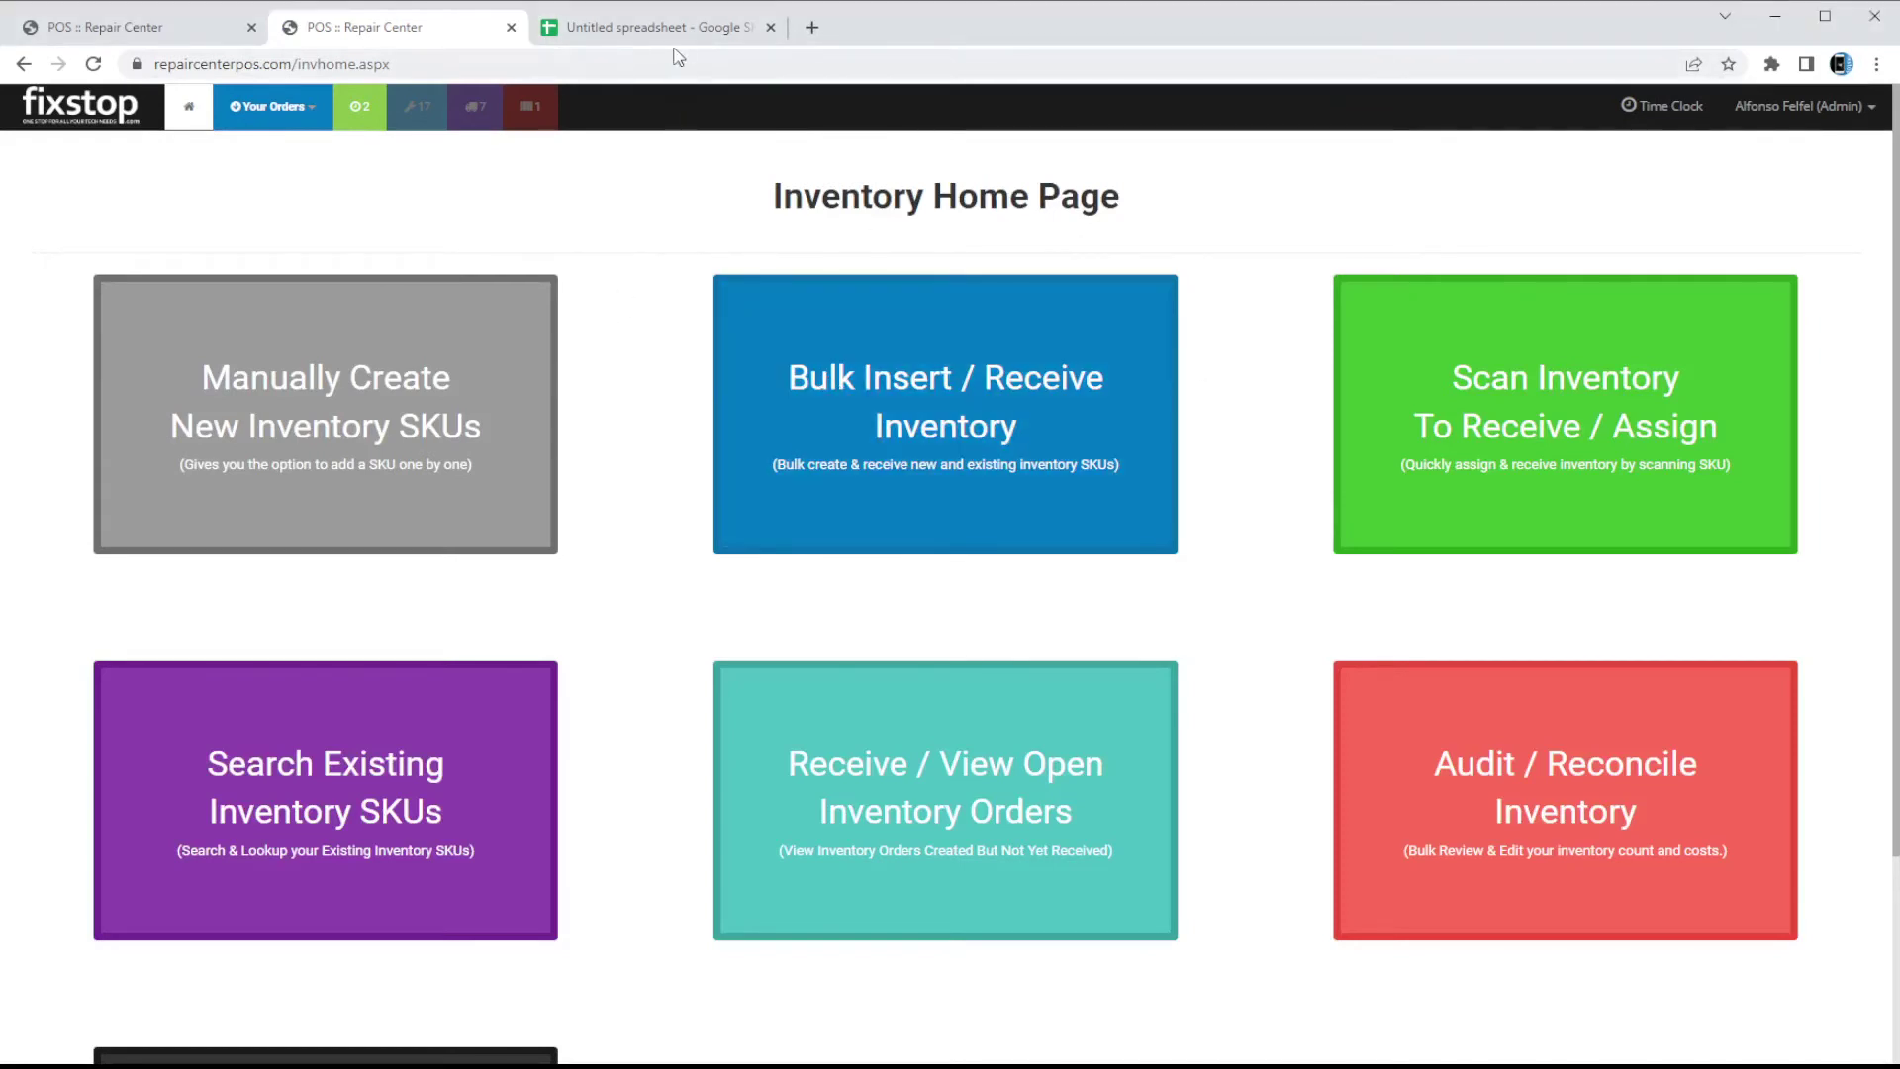
left_click(904, 425)
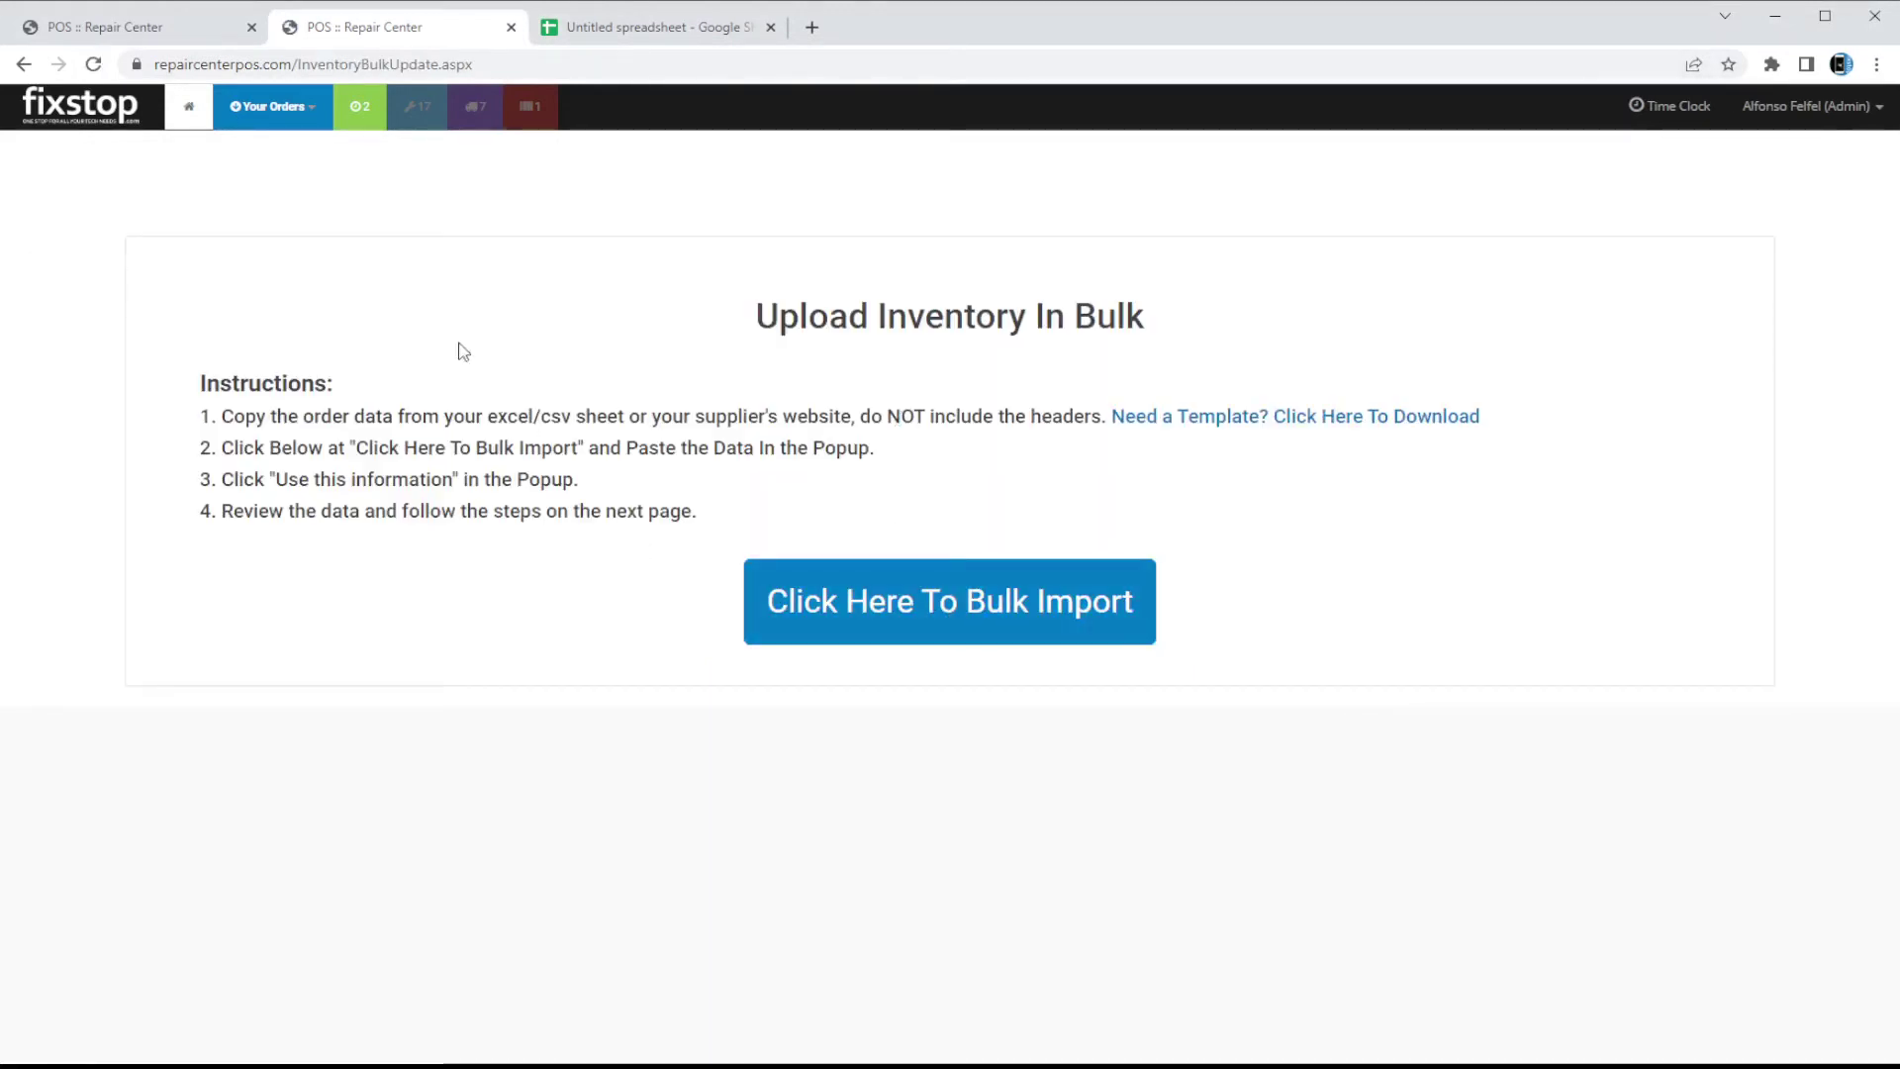
Go back to the inventory home page, list the open inventory orders and load the processing order from thatphoneguy.
left_click(271, 109)
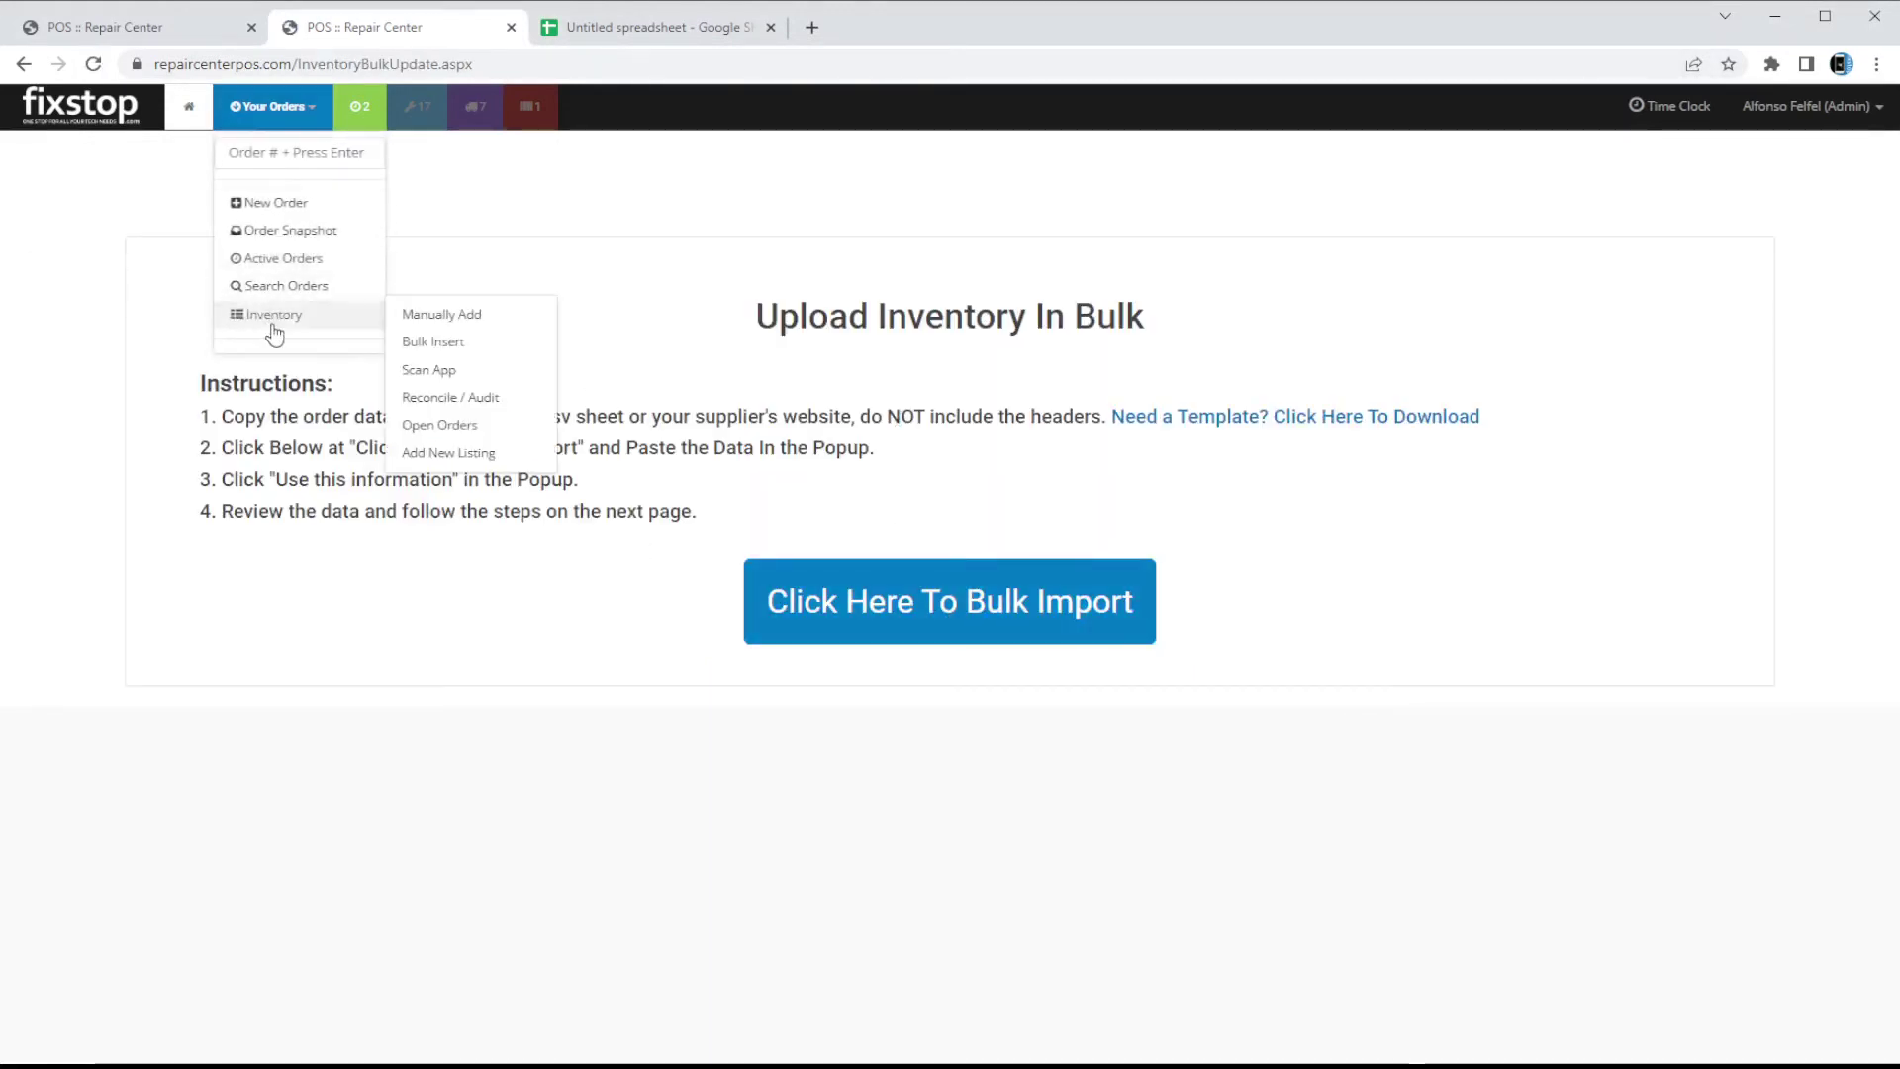
left_click(268, 107)
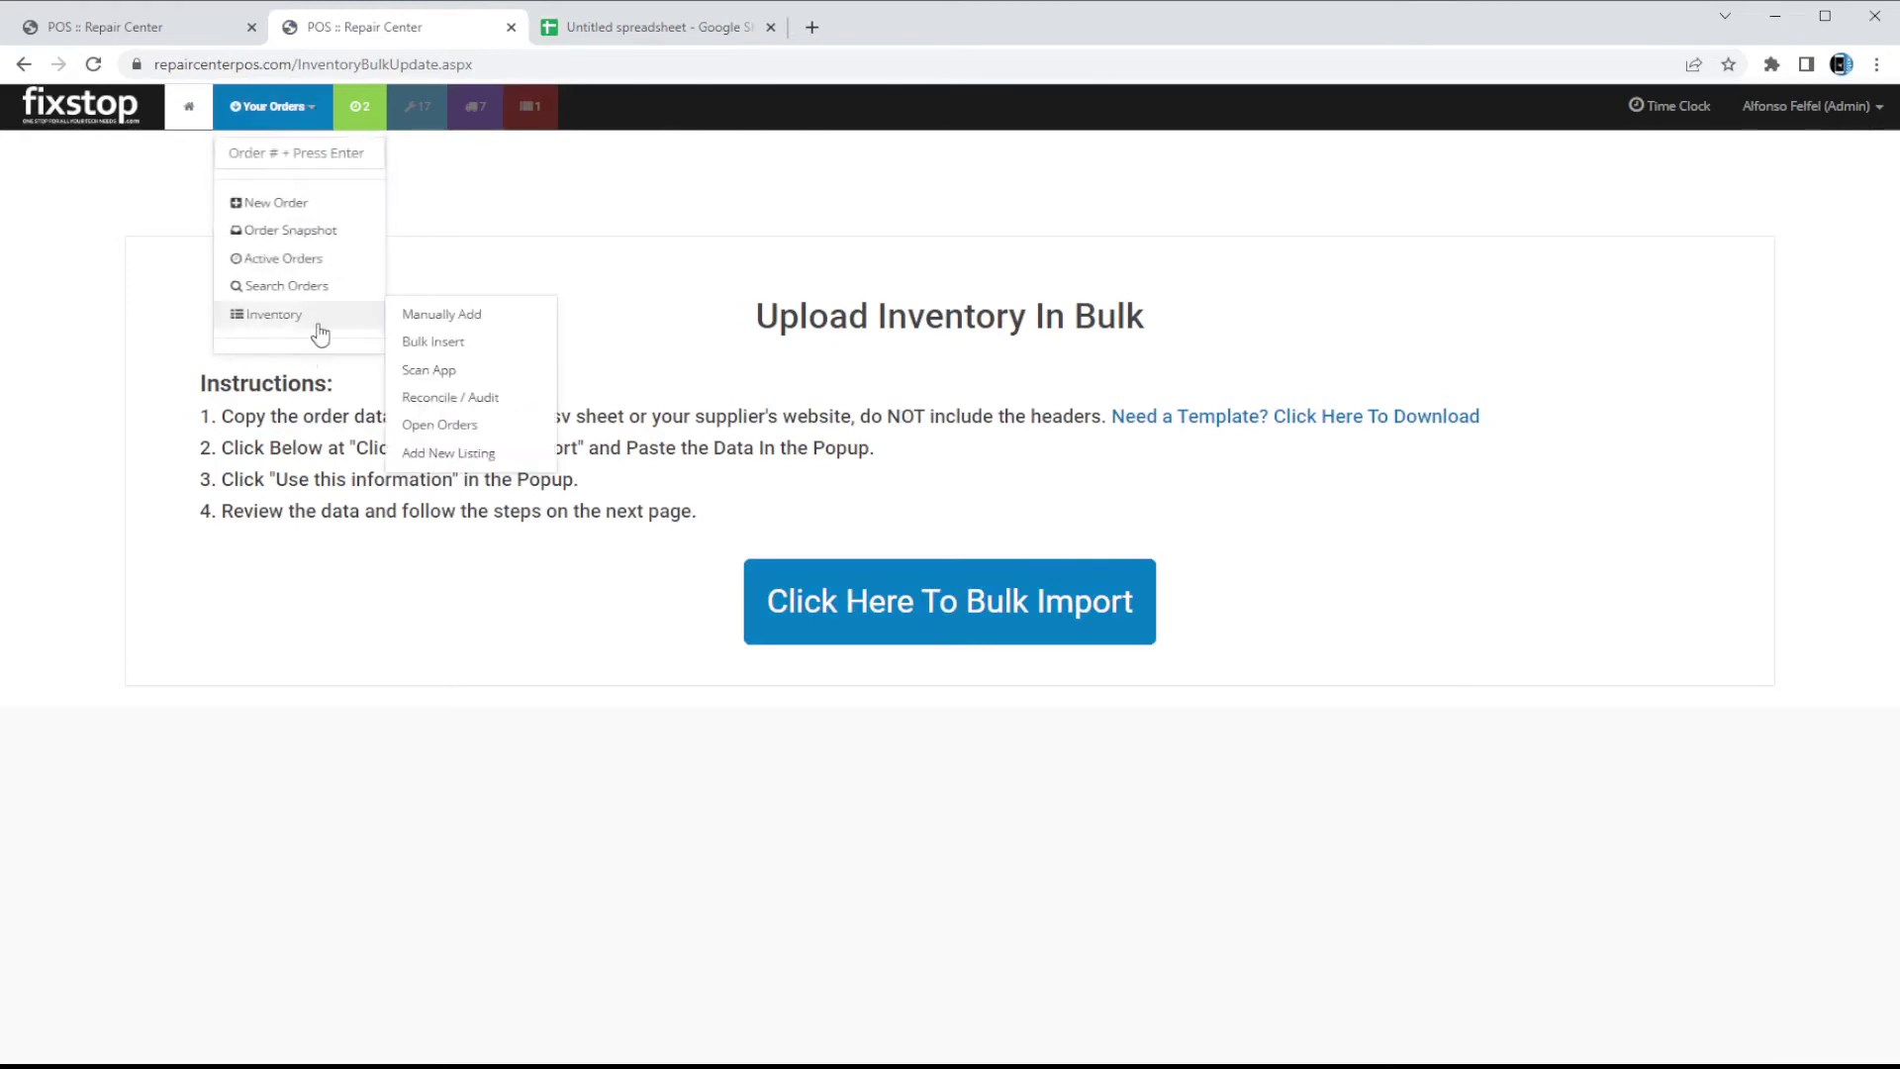
left_click(318, 326)
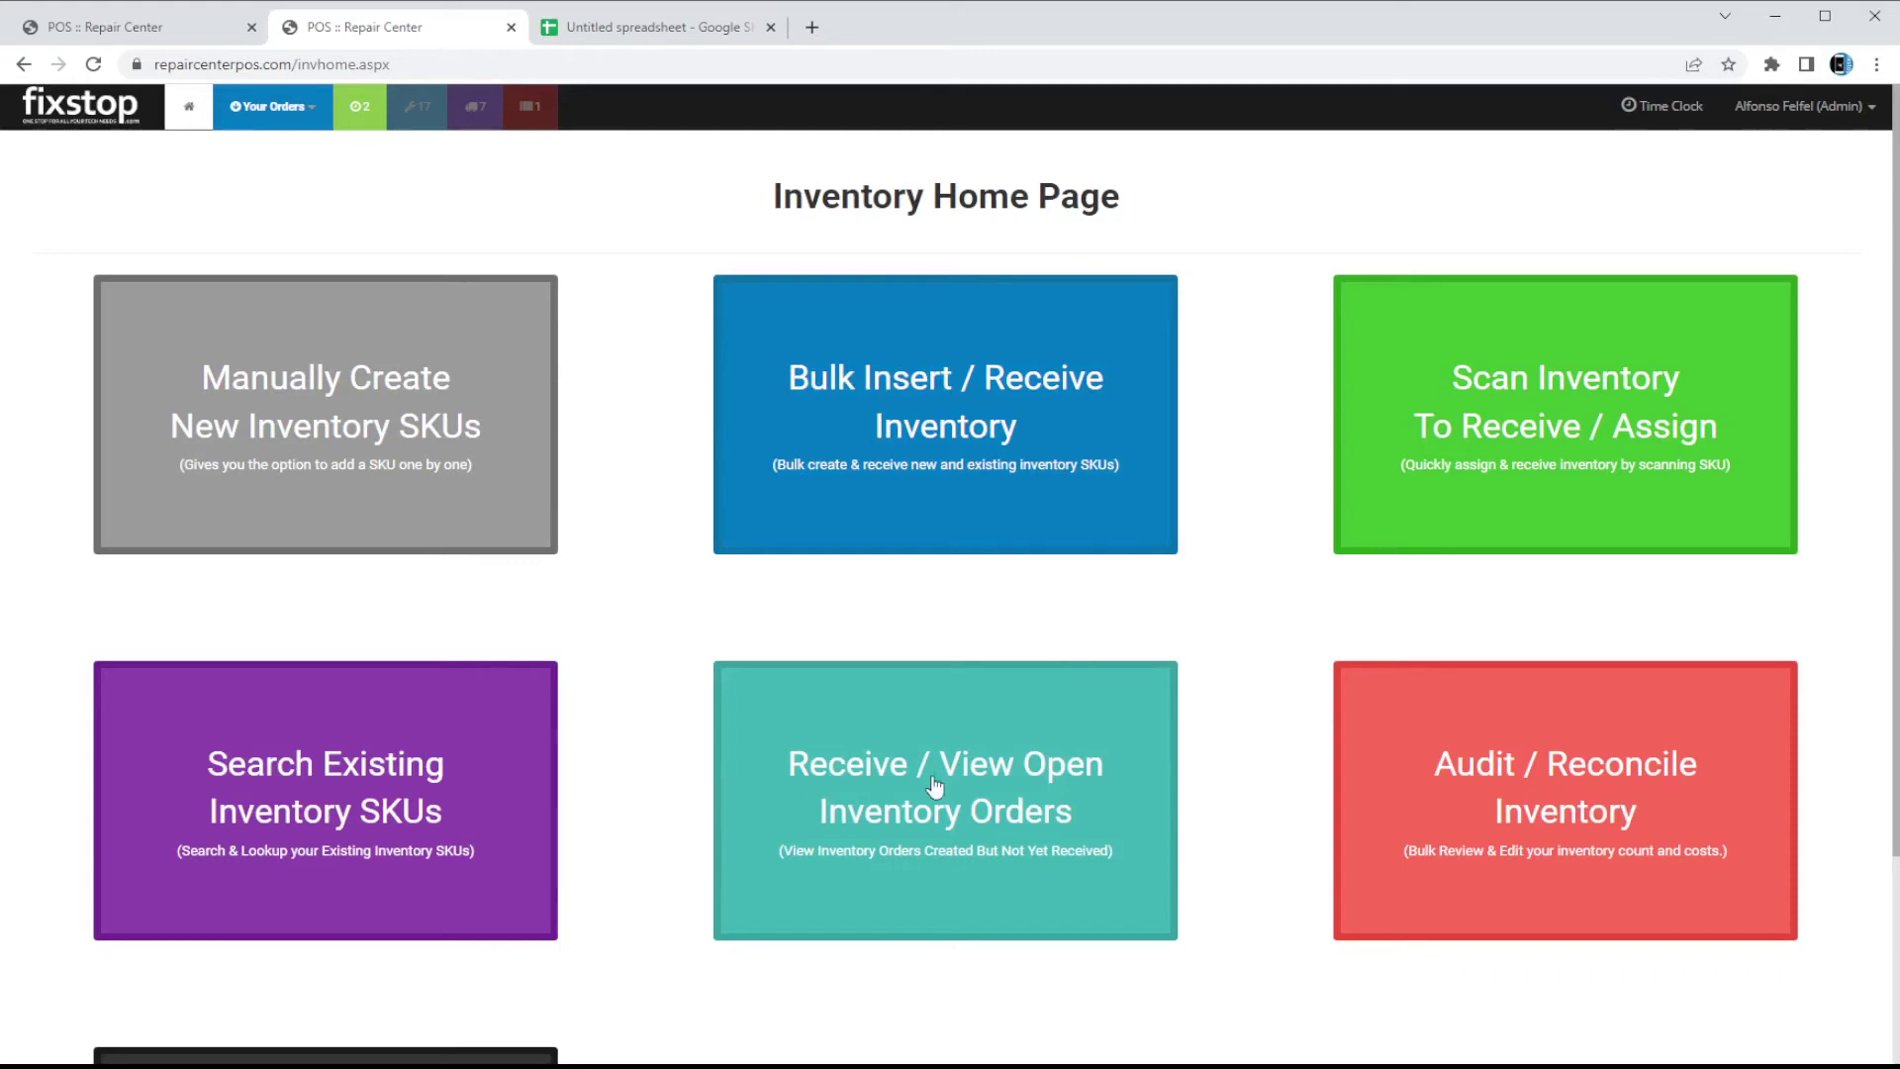
left_click(987, 814)
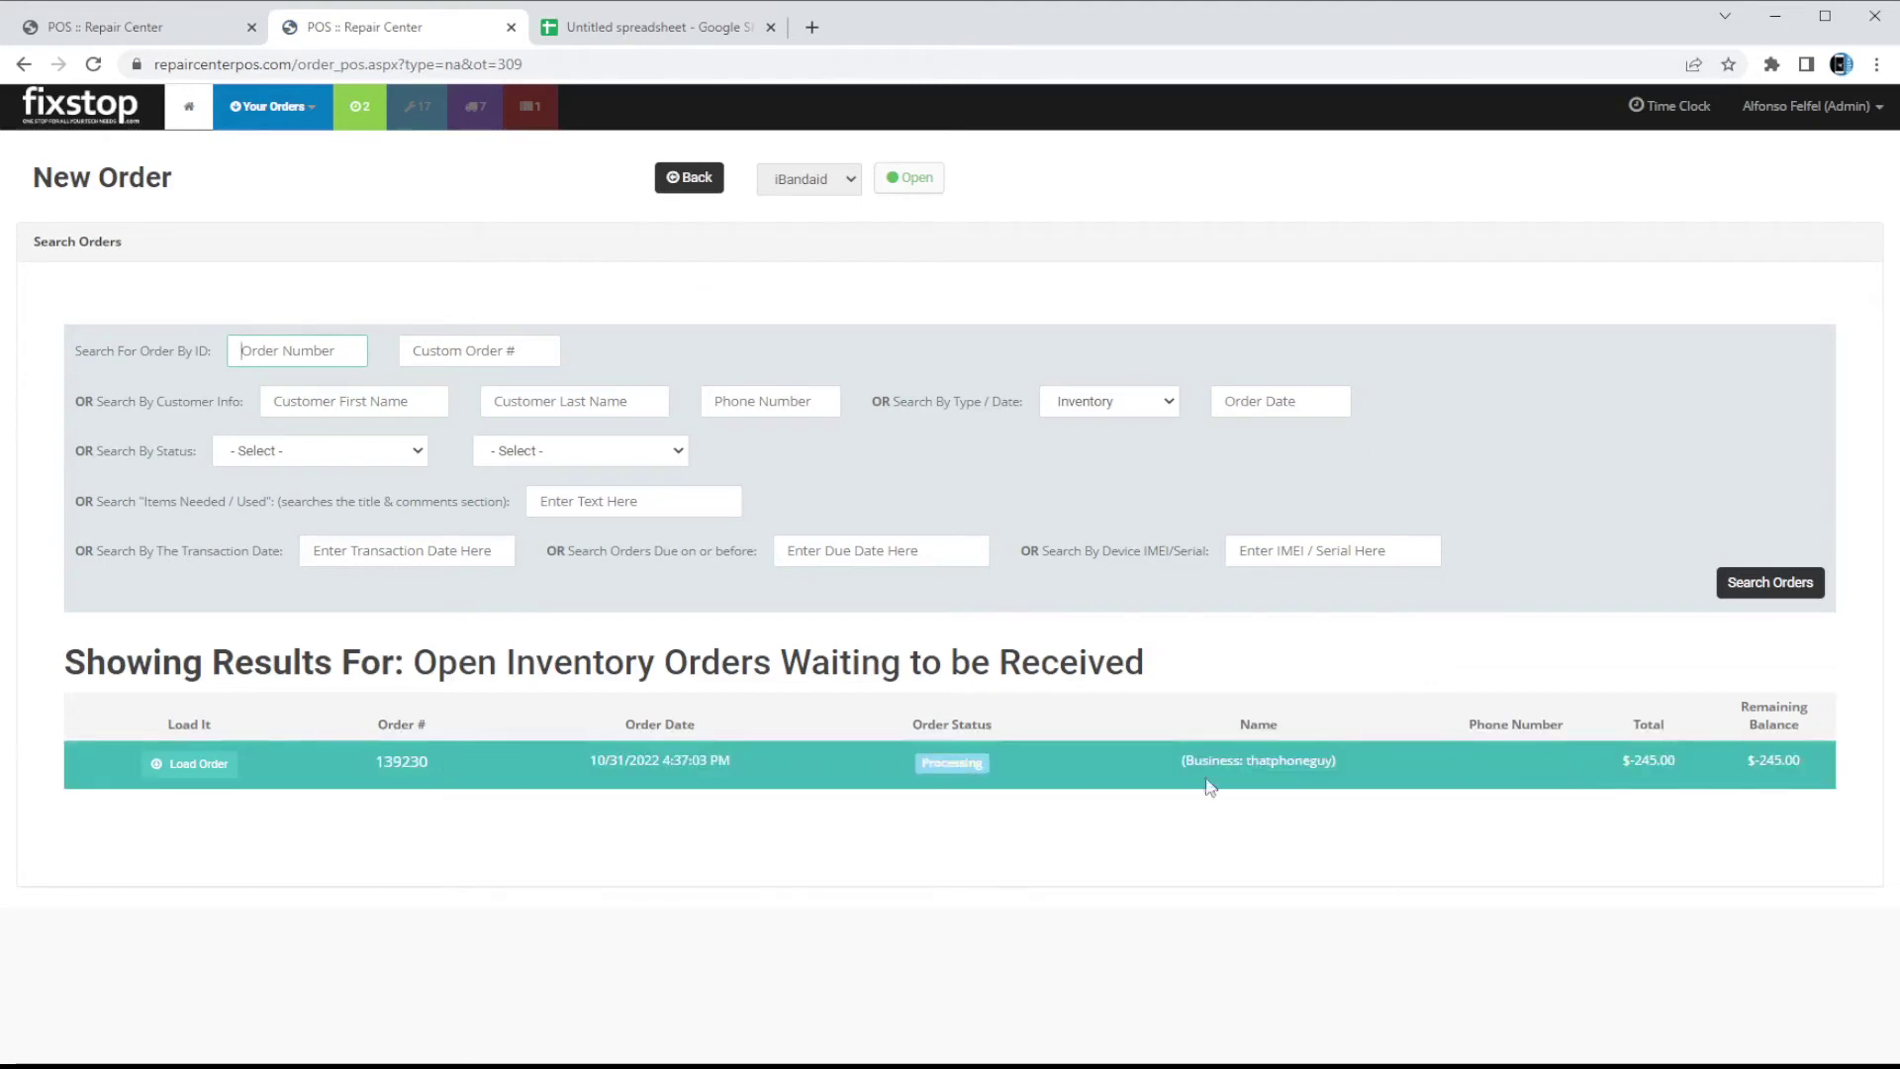
left_click(168, 760)
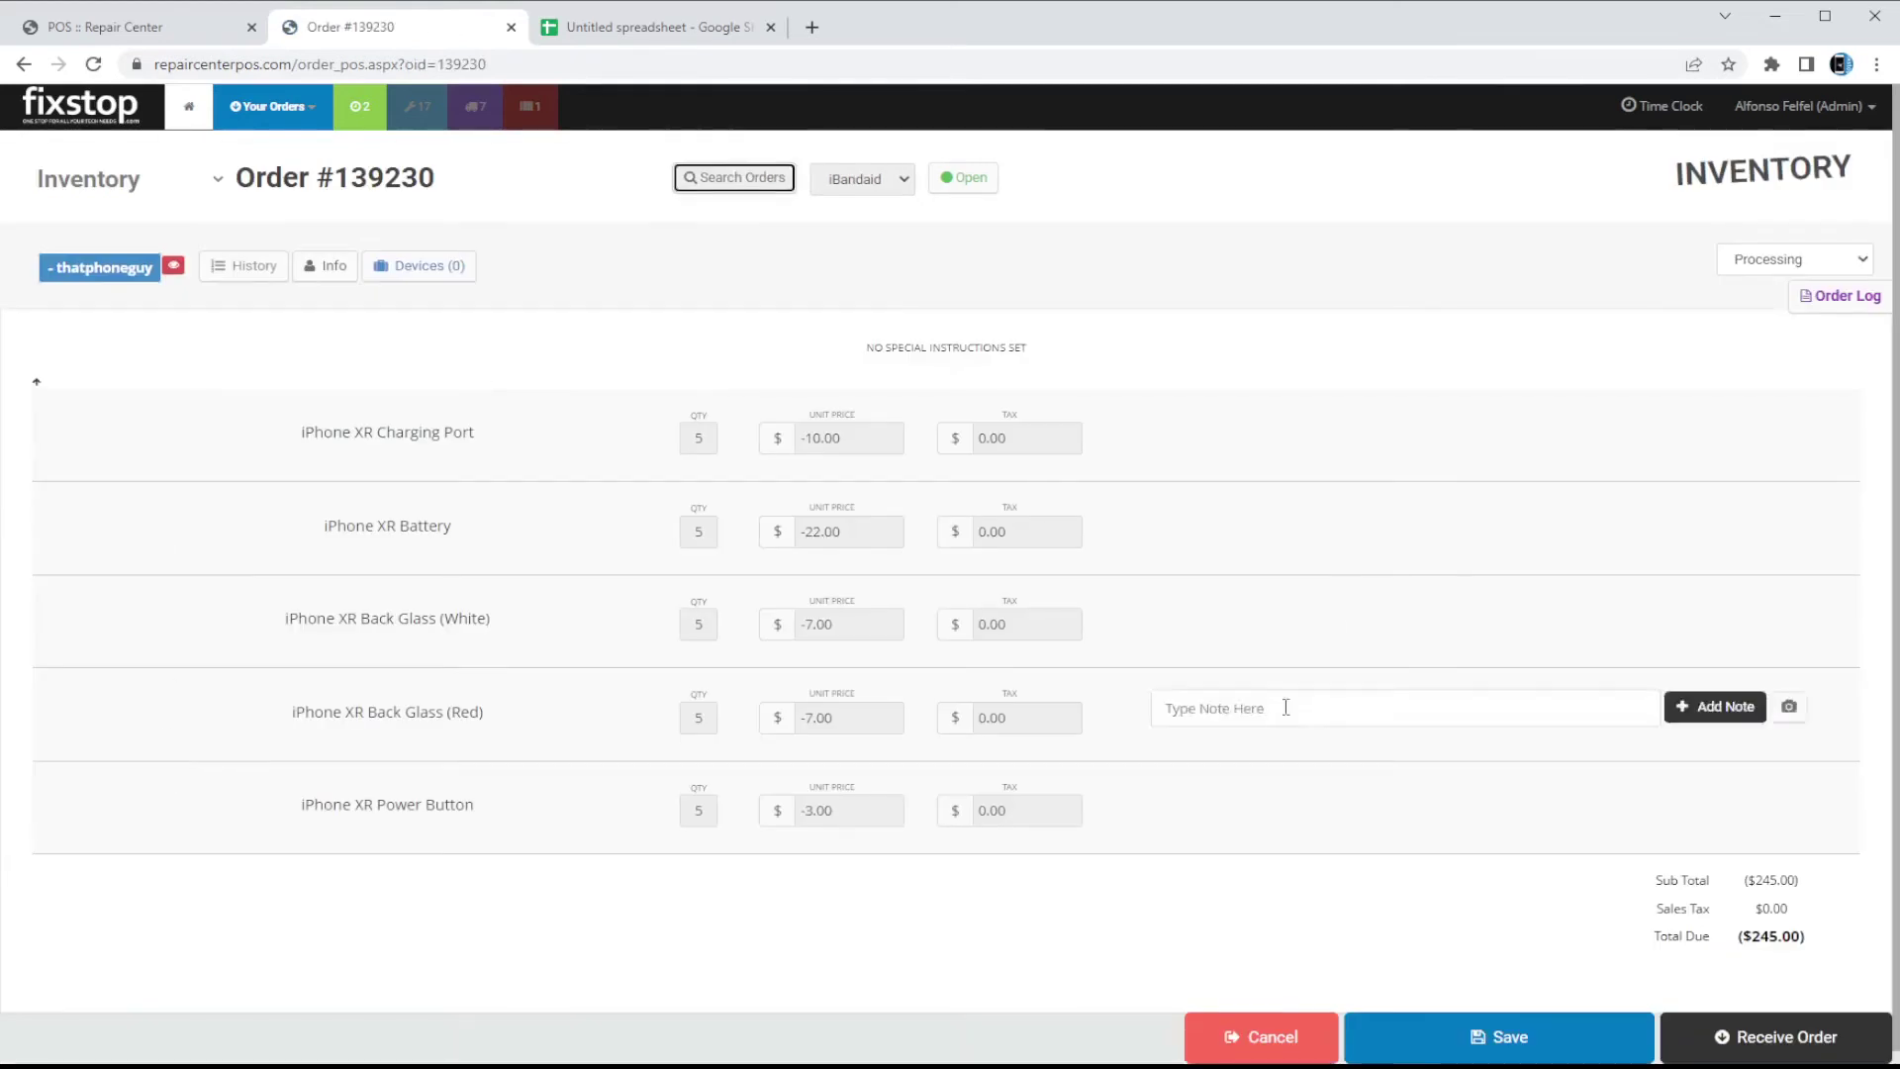
Receive 5 units each of iPhone XR Charging Port and iPhone XR Battery individually on the order, and close the receiving dialog.
left_click(1849, 1037)
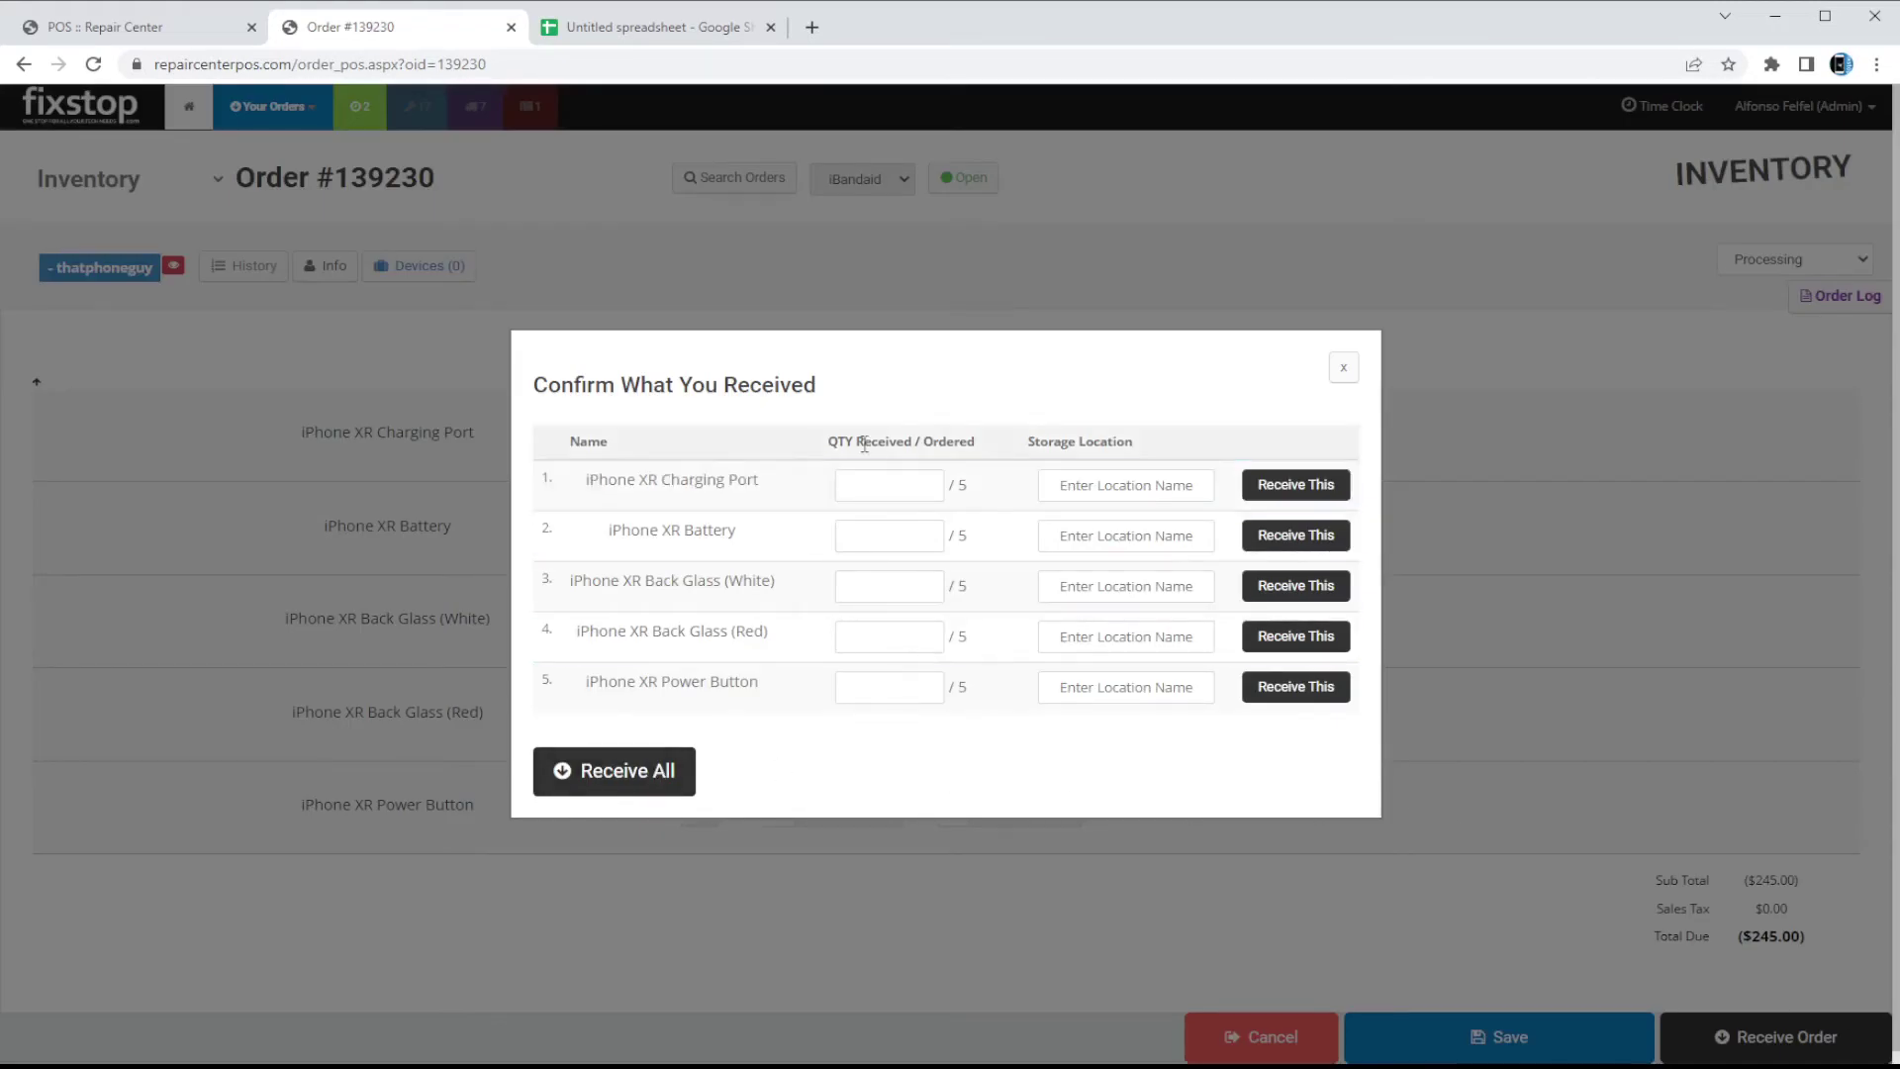
left_click(884, 482)
type("5")
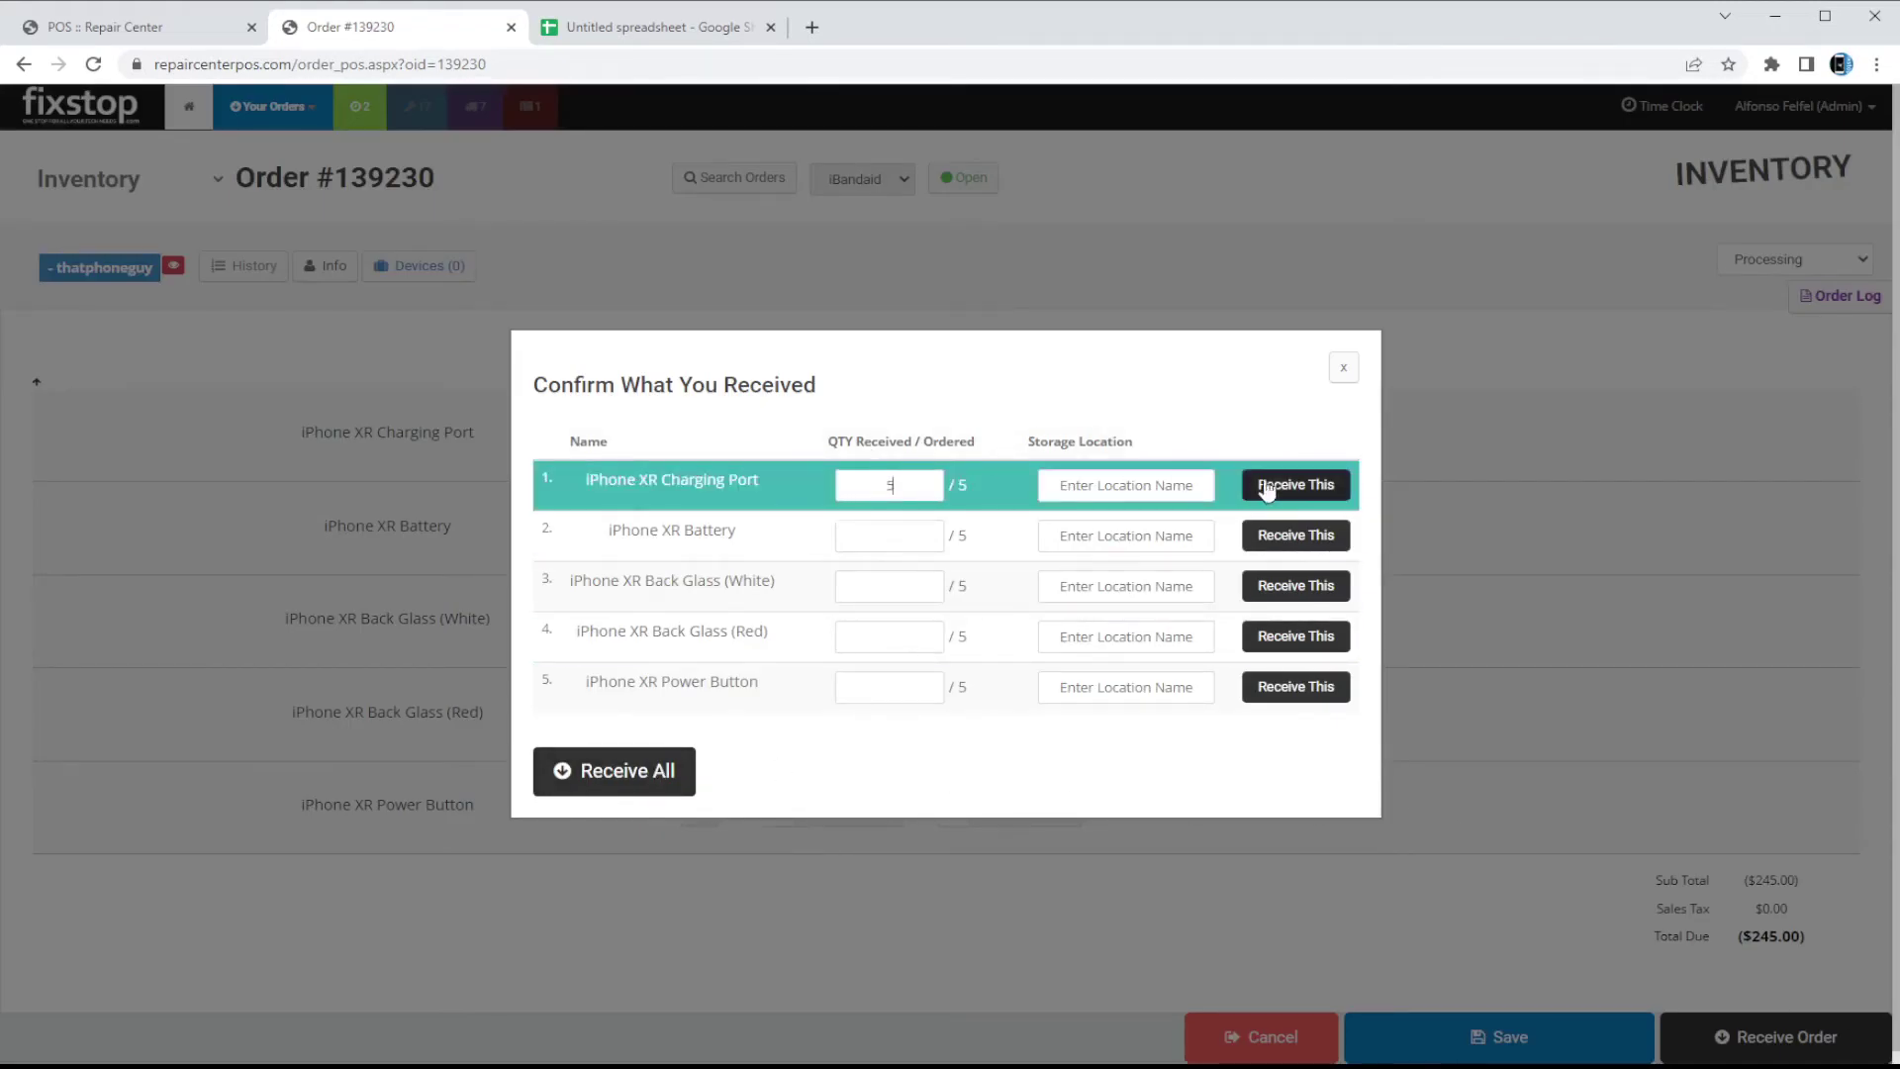
left_click(897, 535)
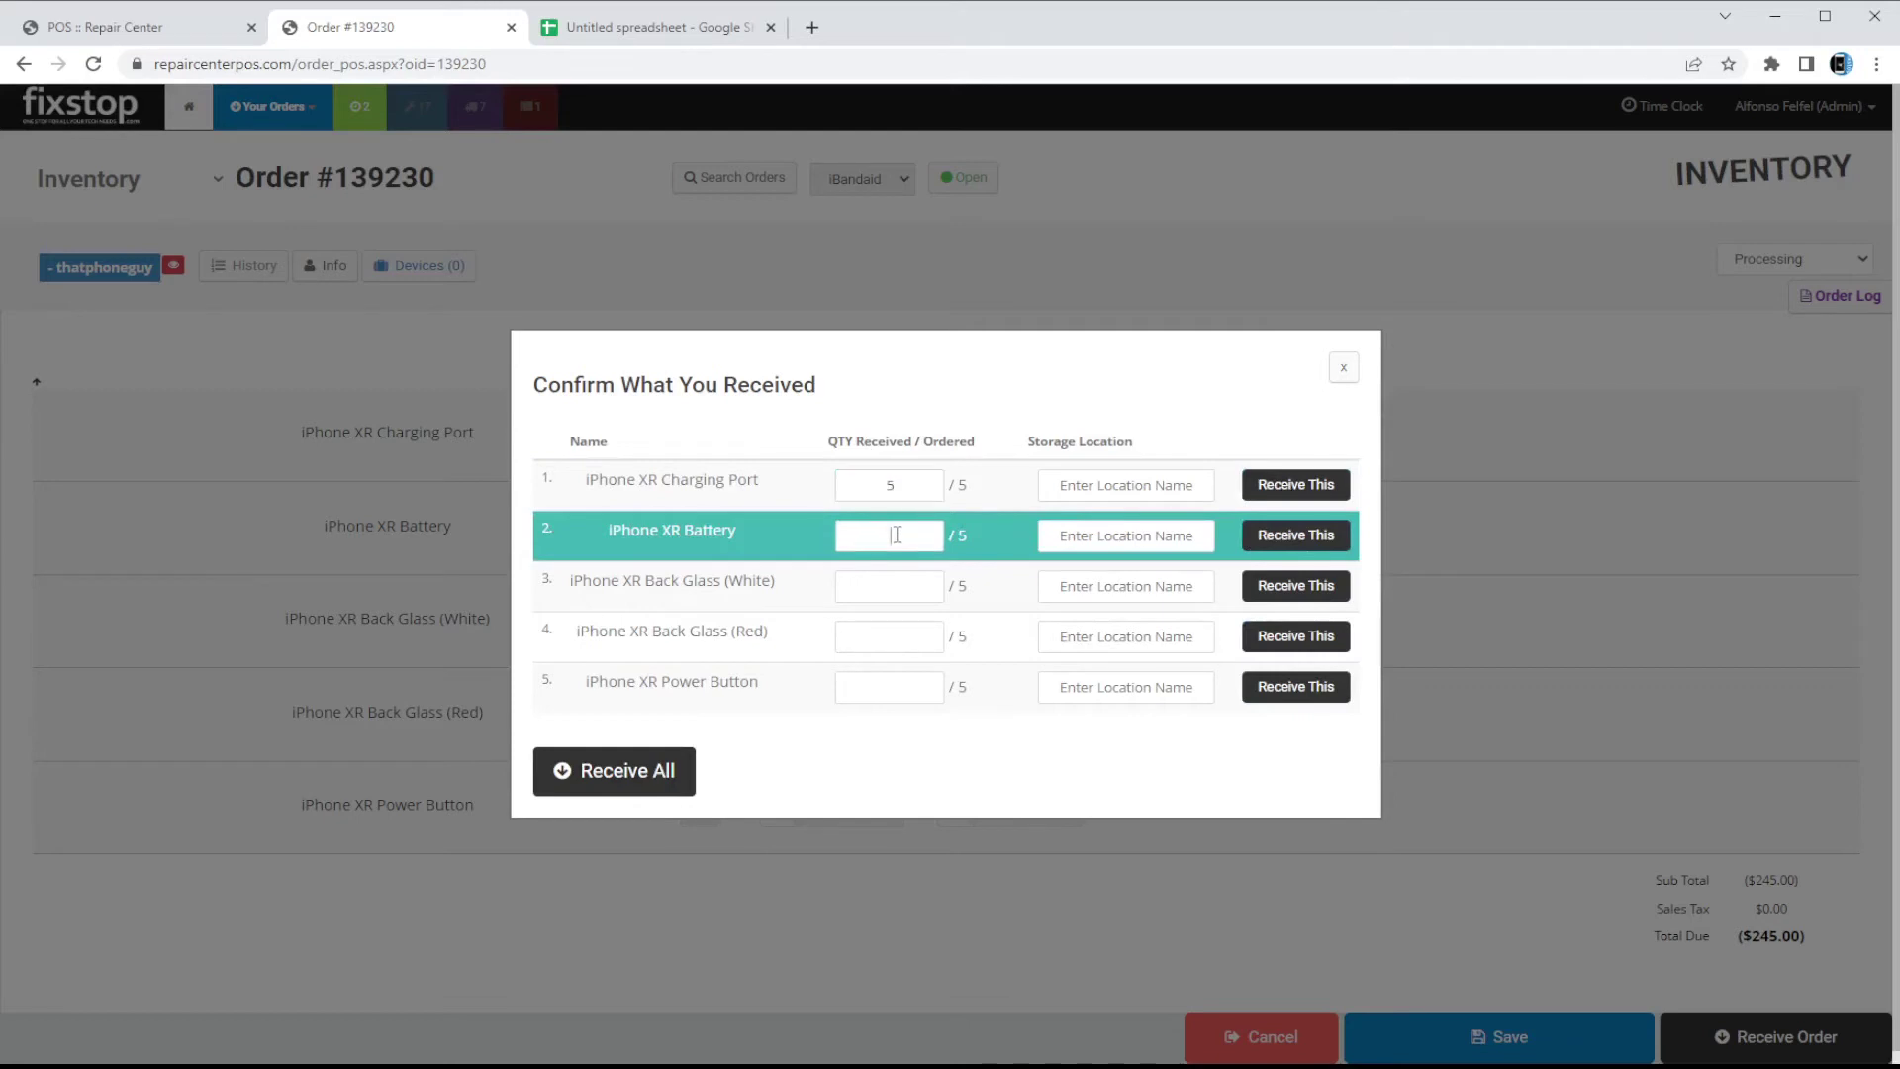
type("5")
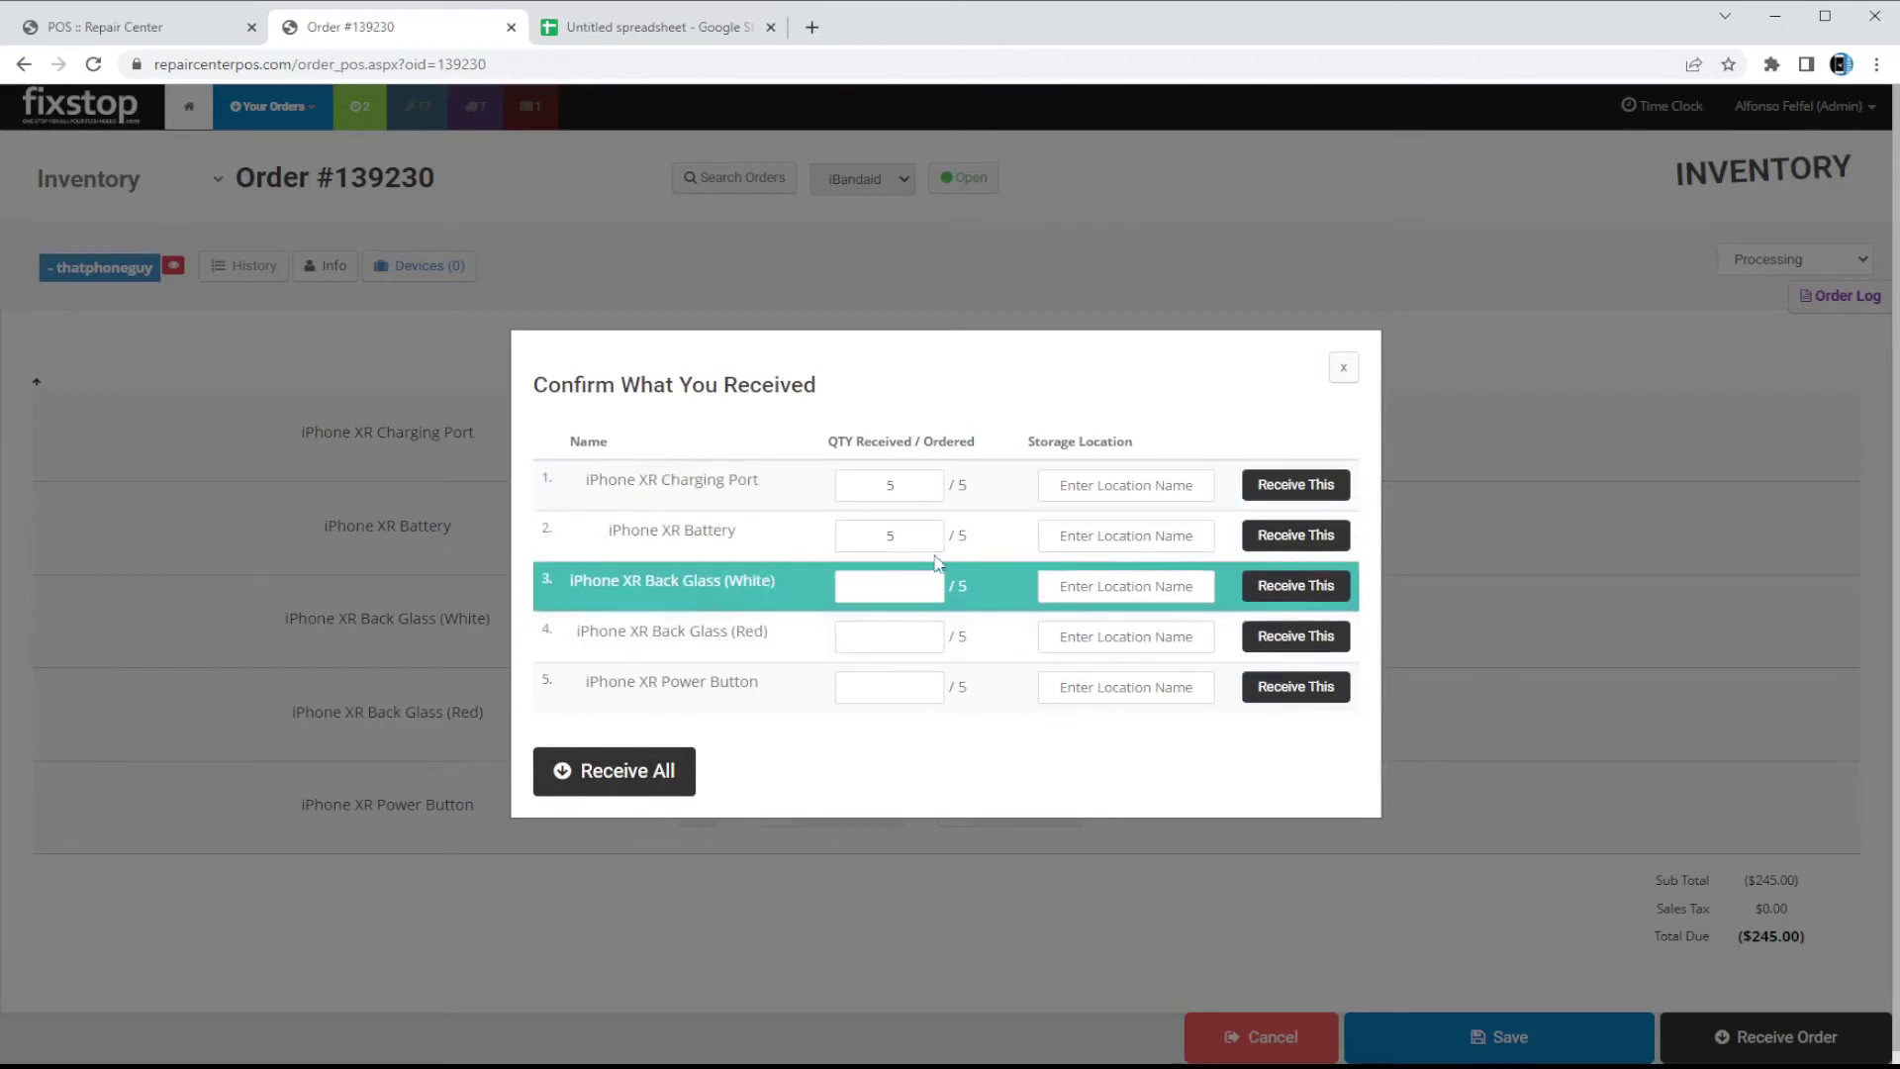
left_click(1319, 486)
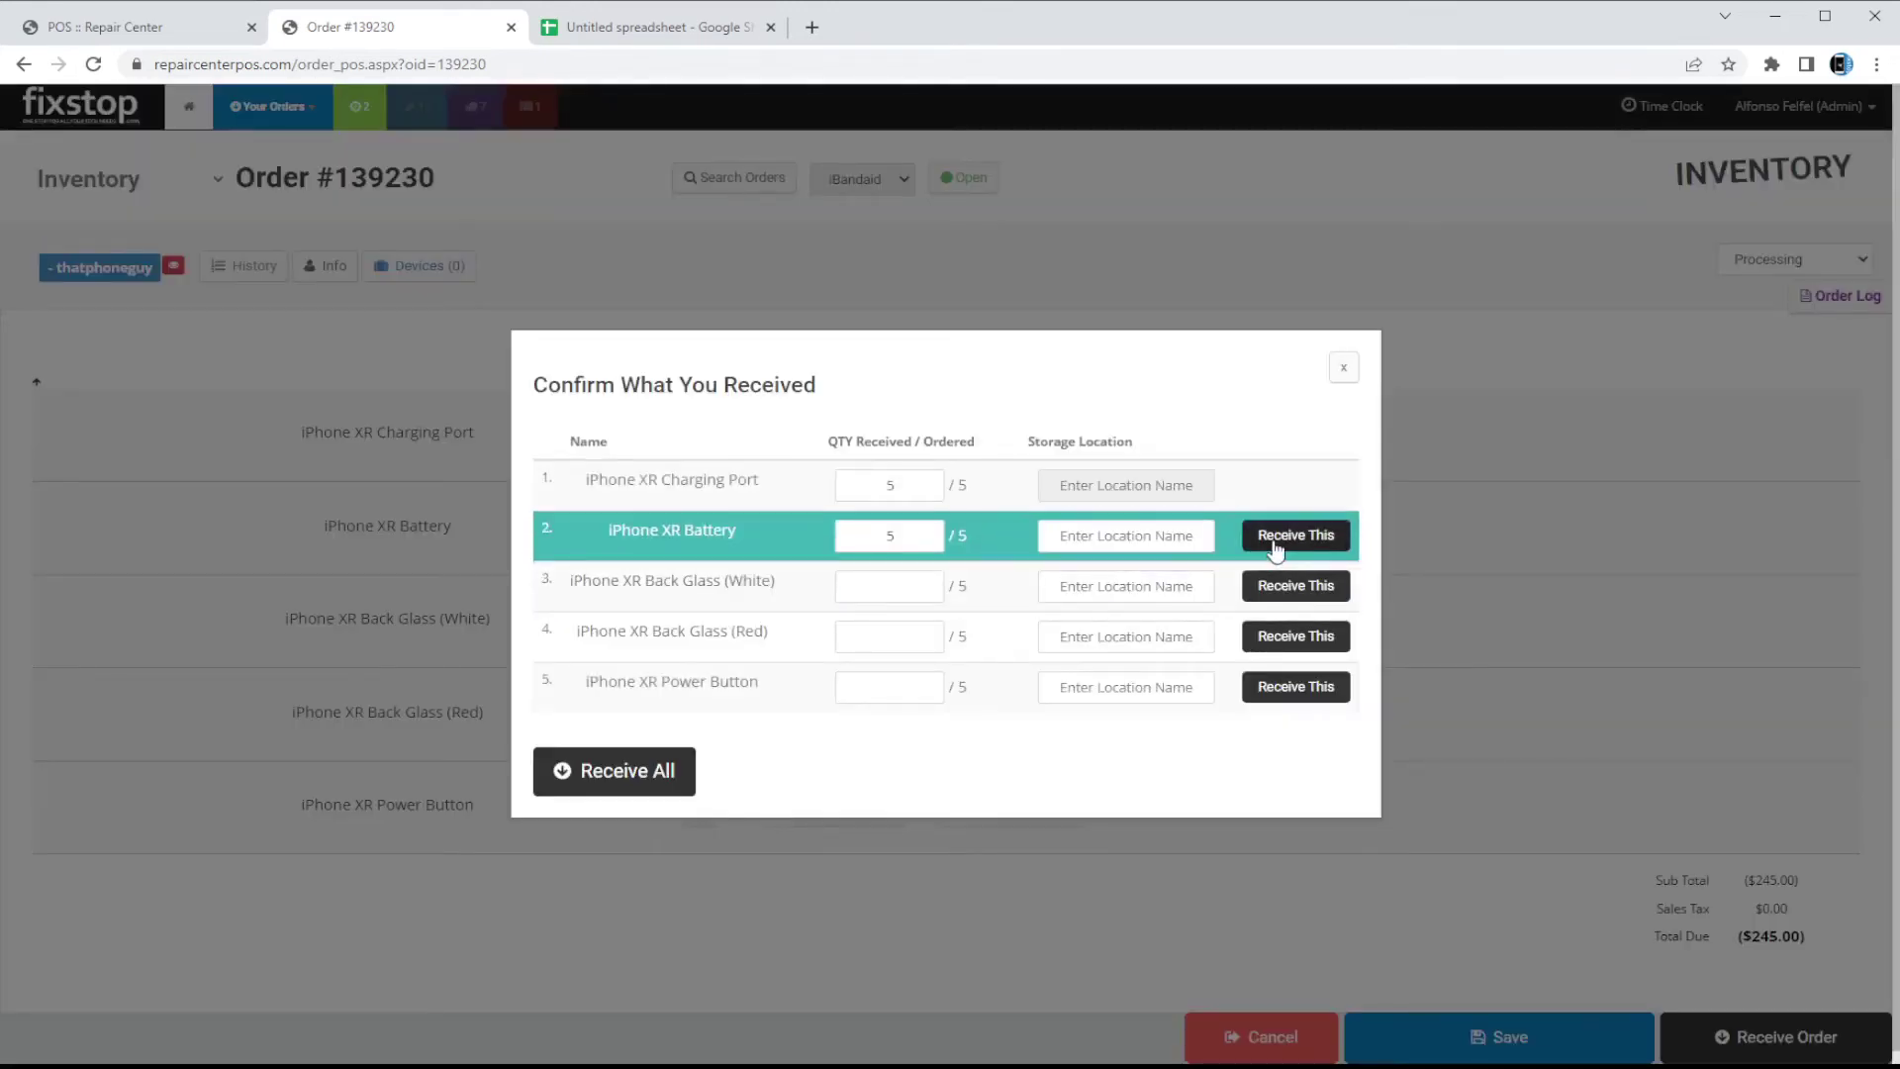
left_click(1275, 542)
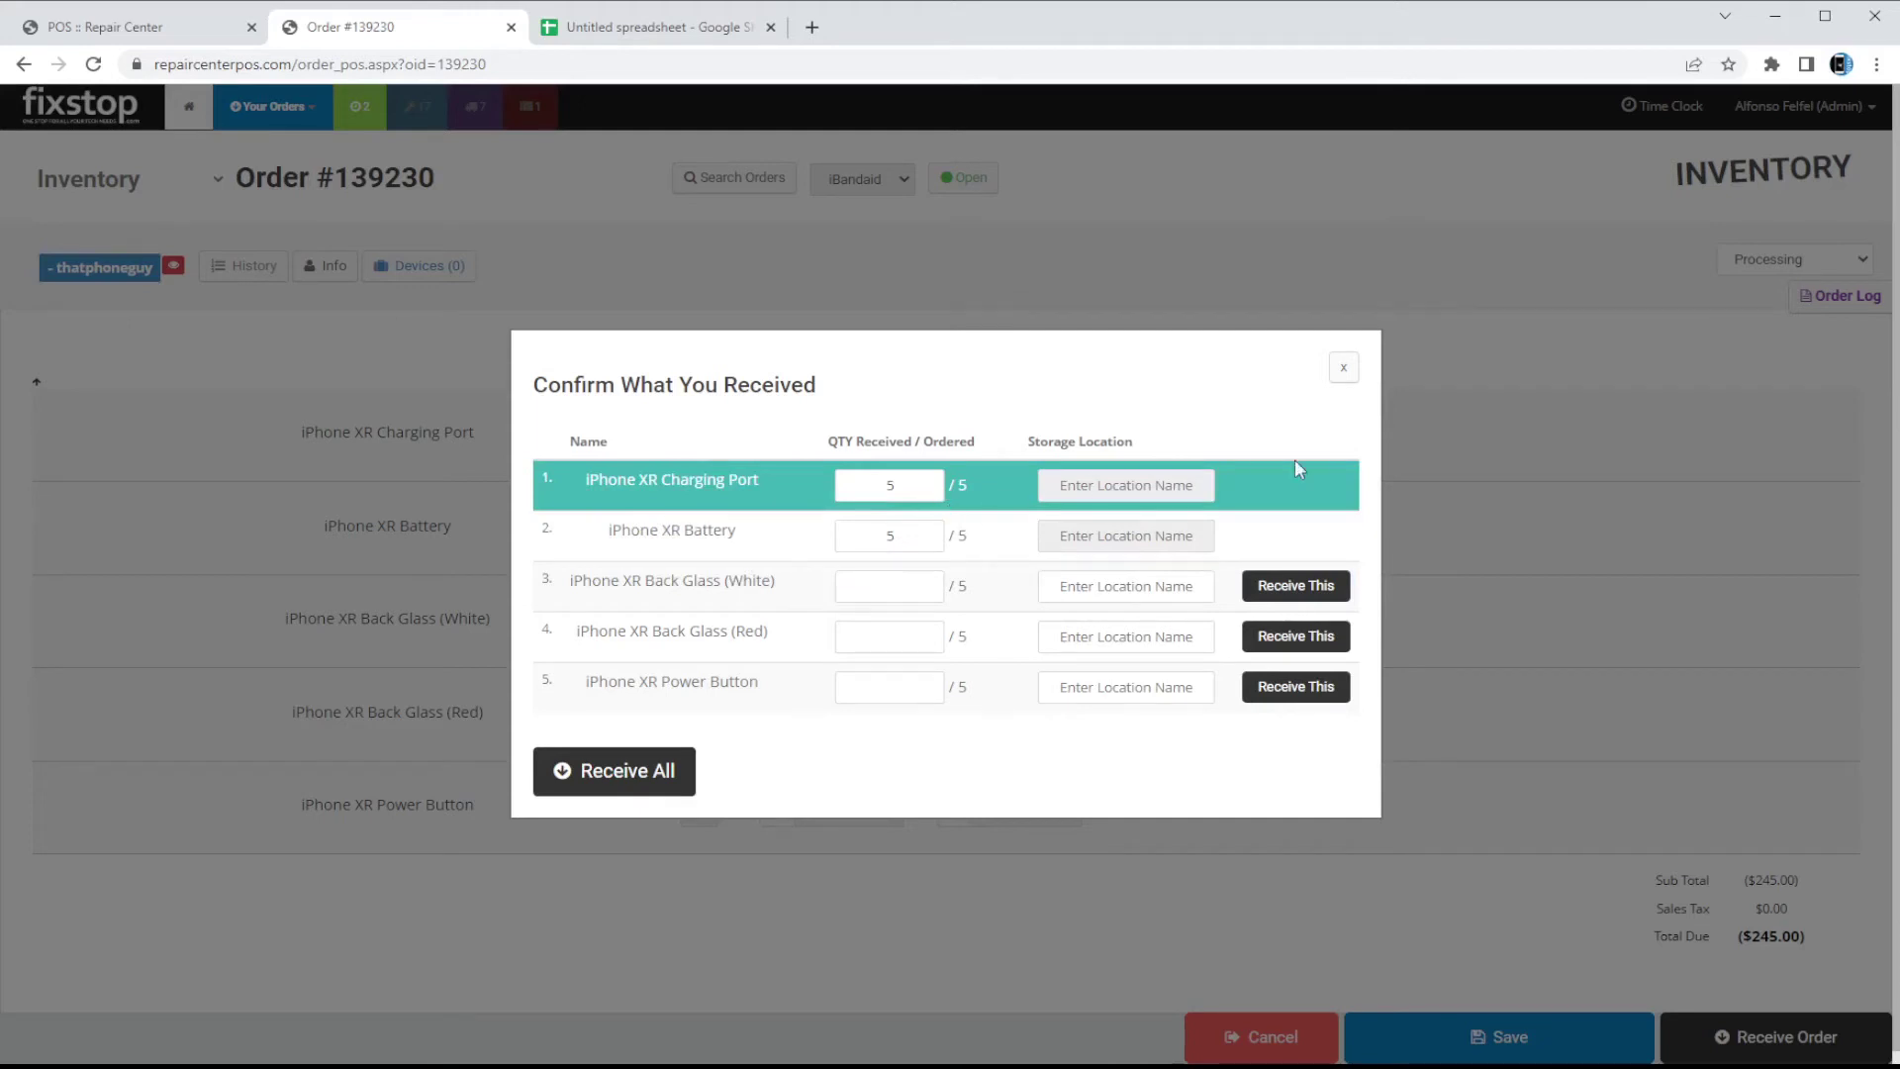
left_click(1344, 370)
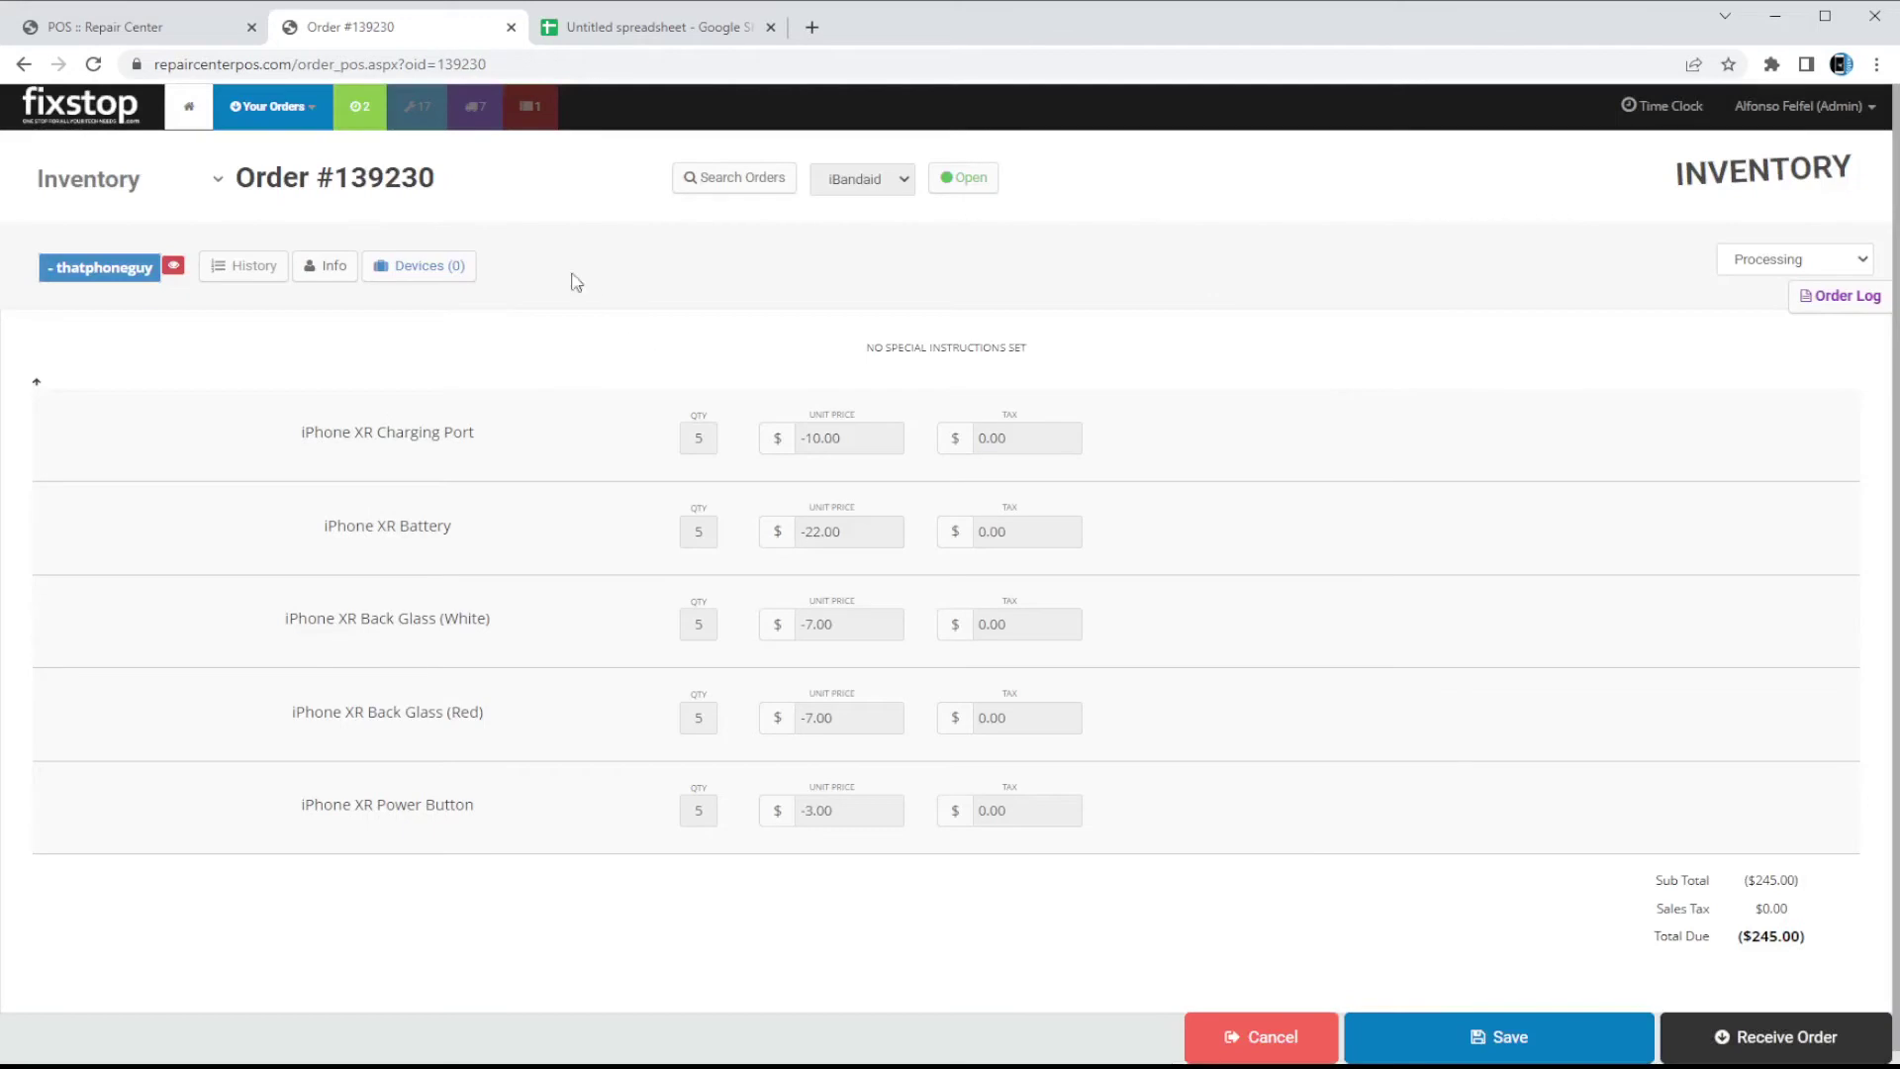
Return to the inventory home page, open the scan inventory page separately and switch it to bulk receive inventory.
mouse_move(294, 129)
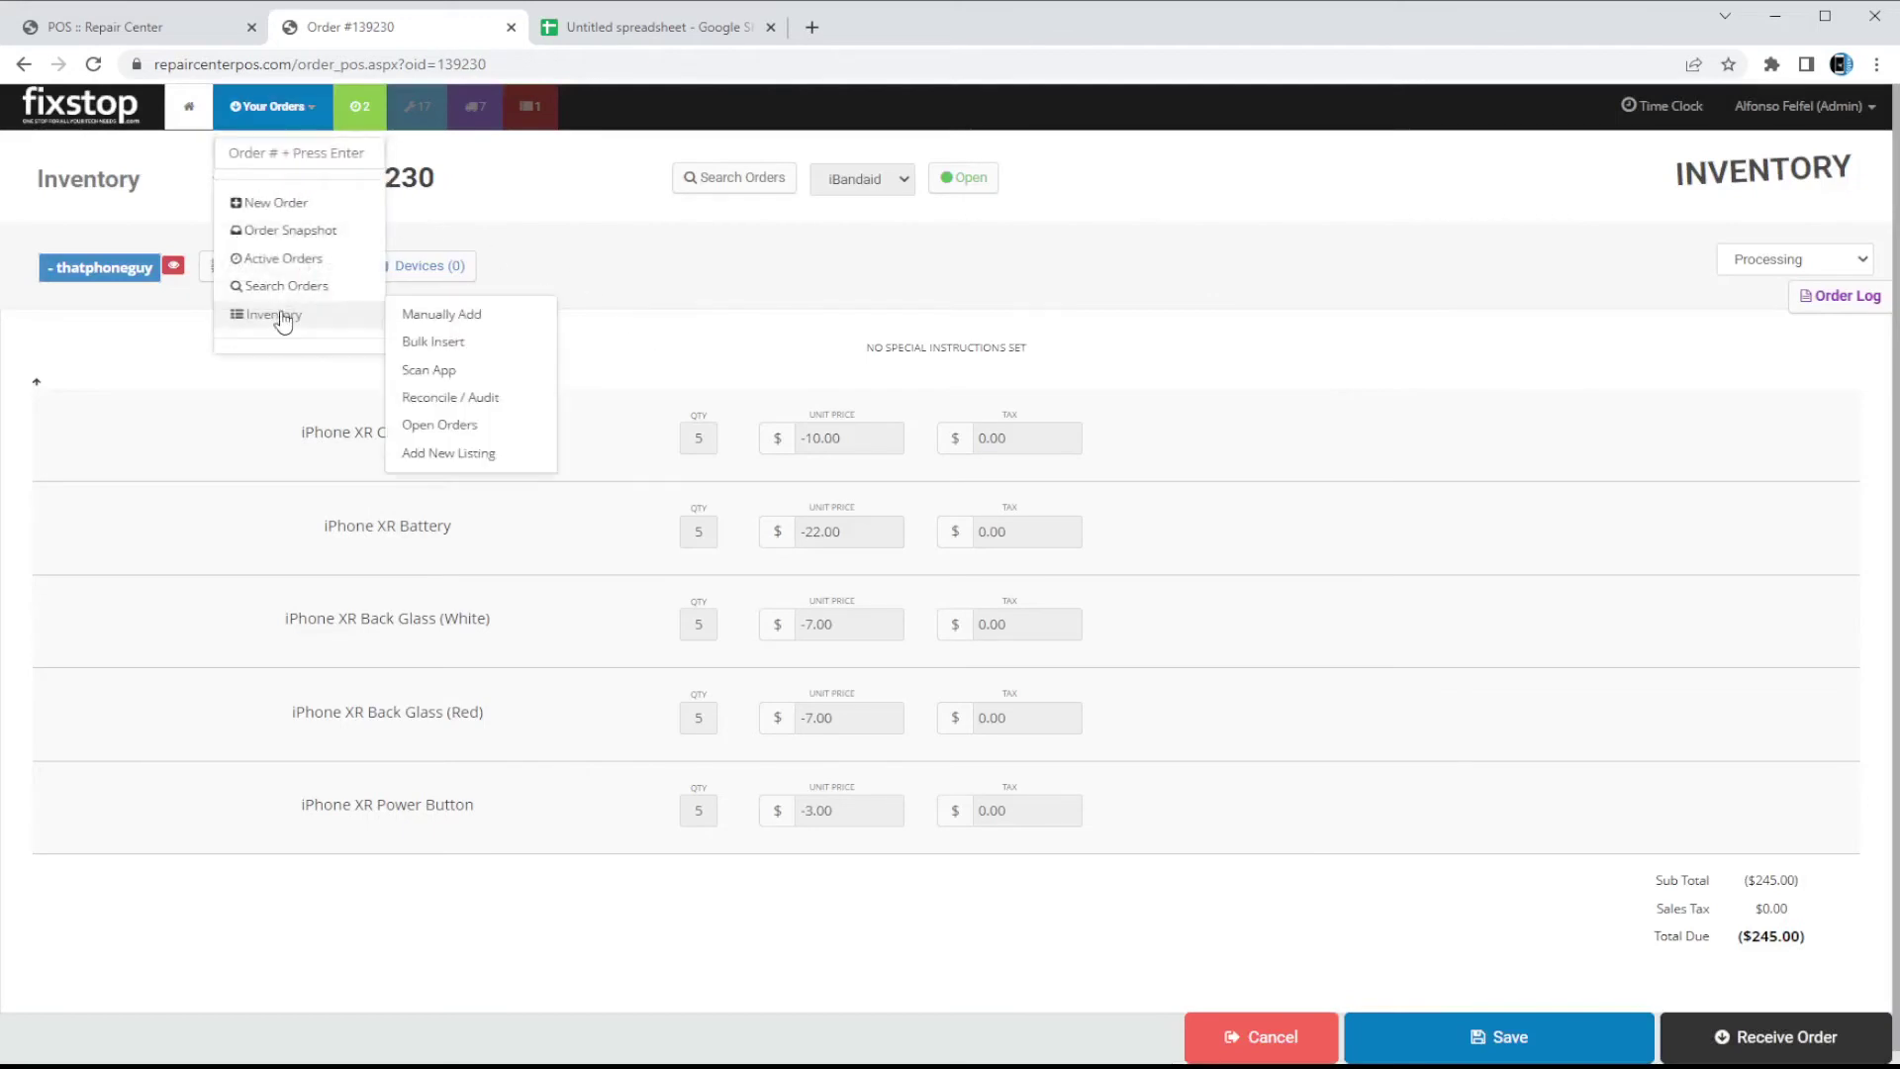
left_click(282, 314)
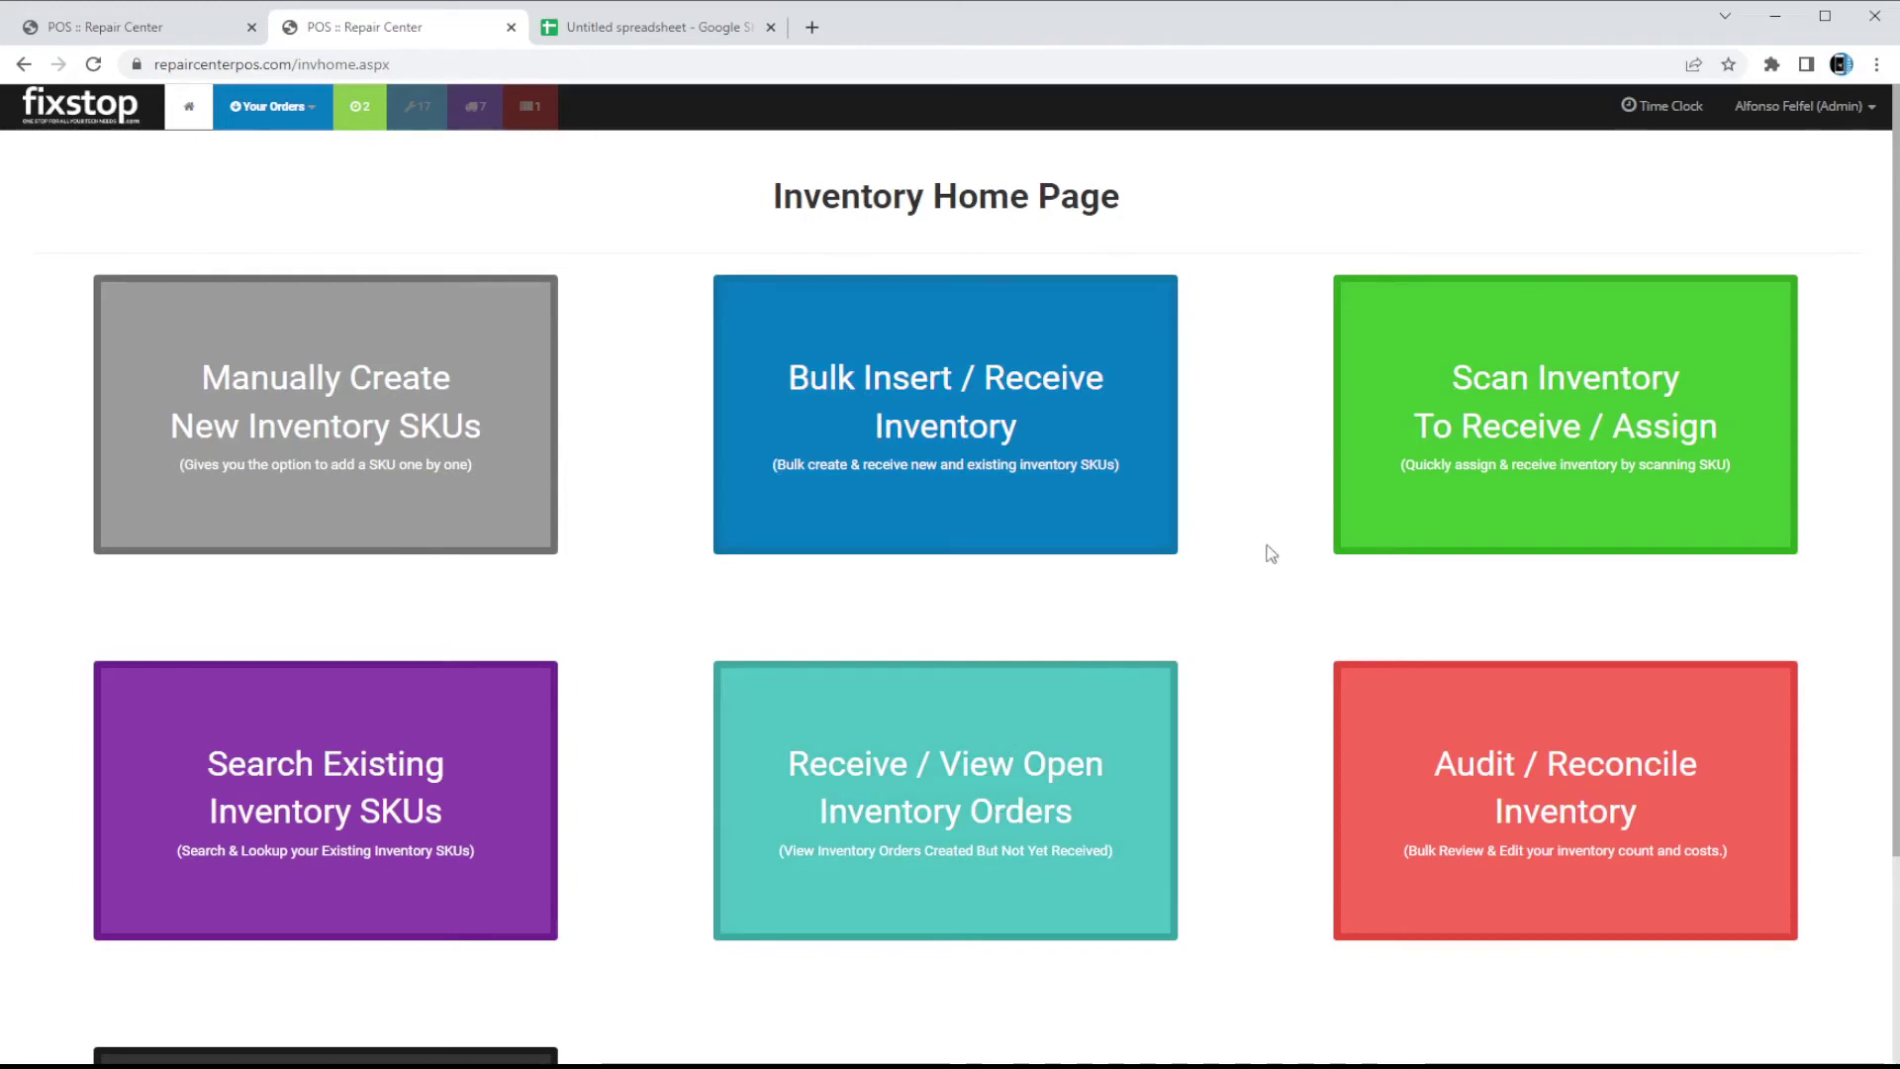
middle_click(1509, 444)
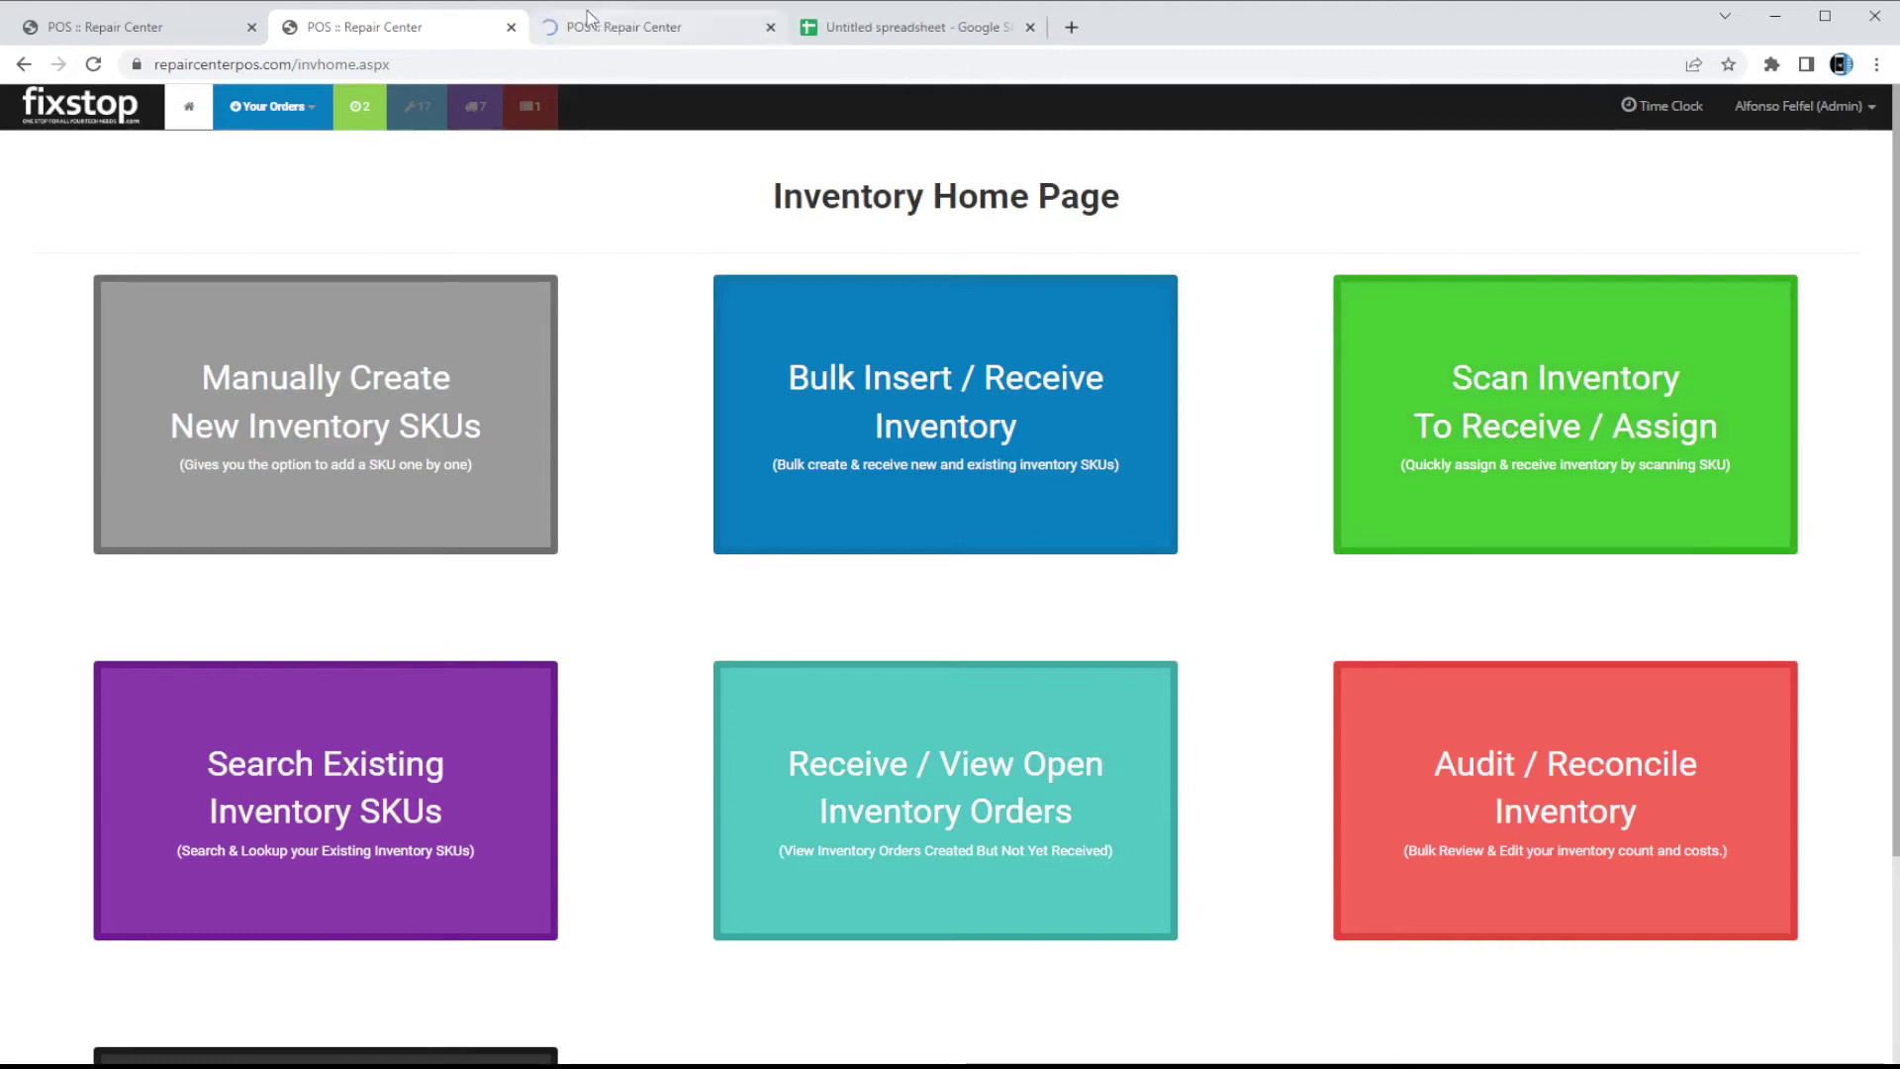
left_click(607, 40)
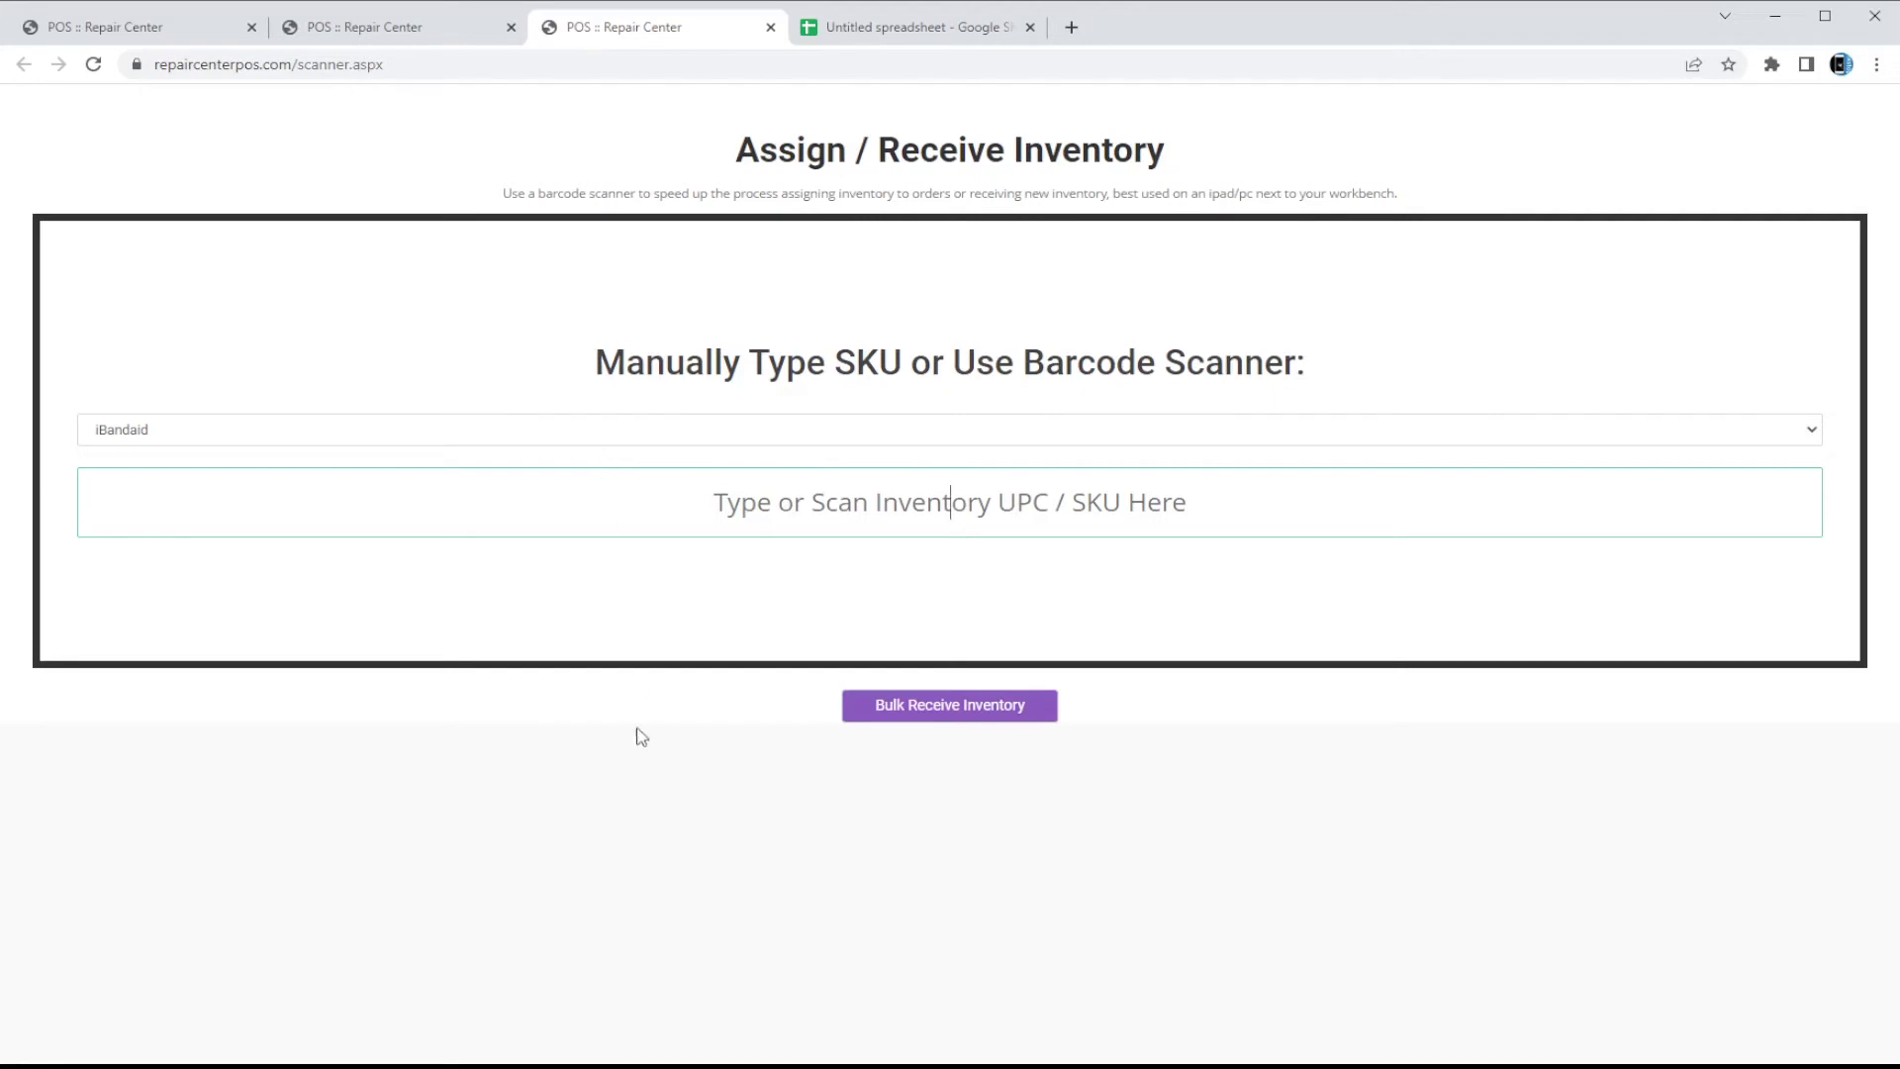
left_click(967, 727)
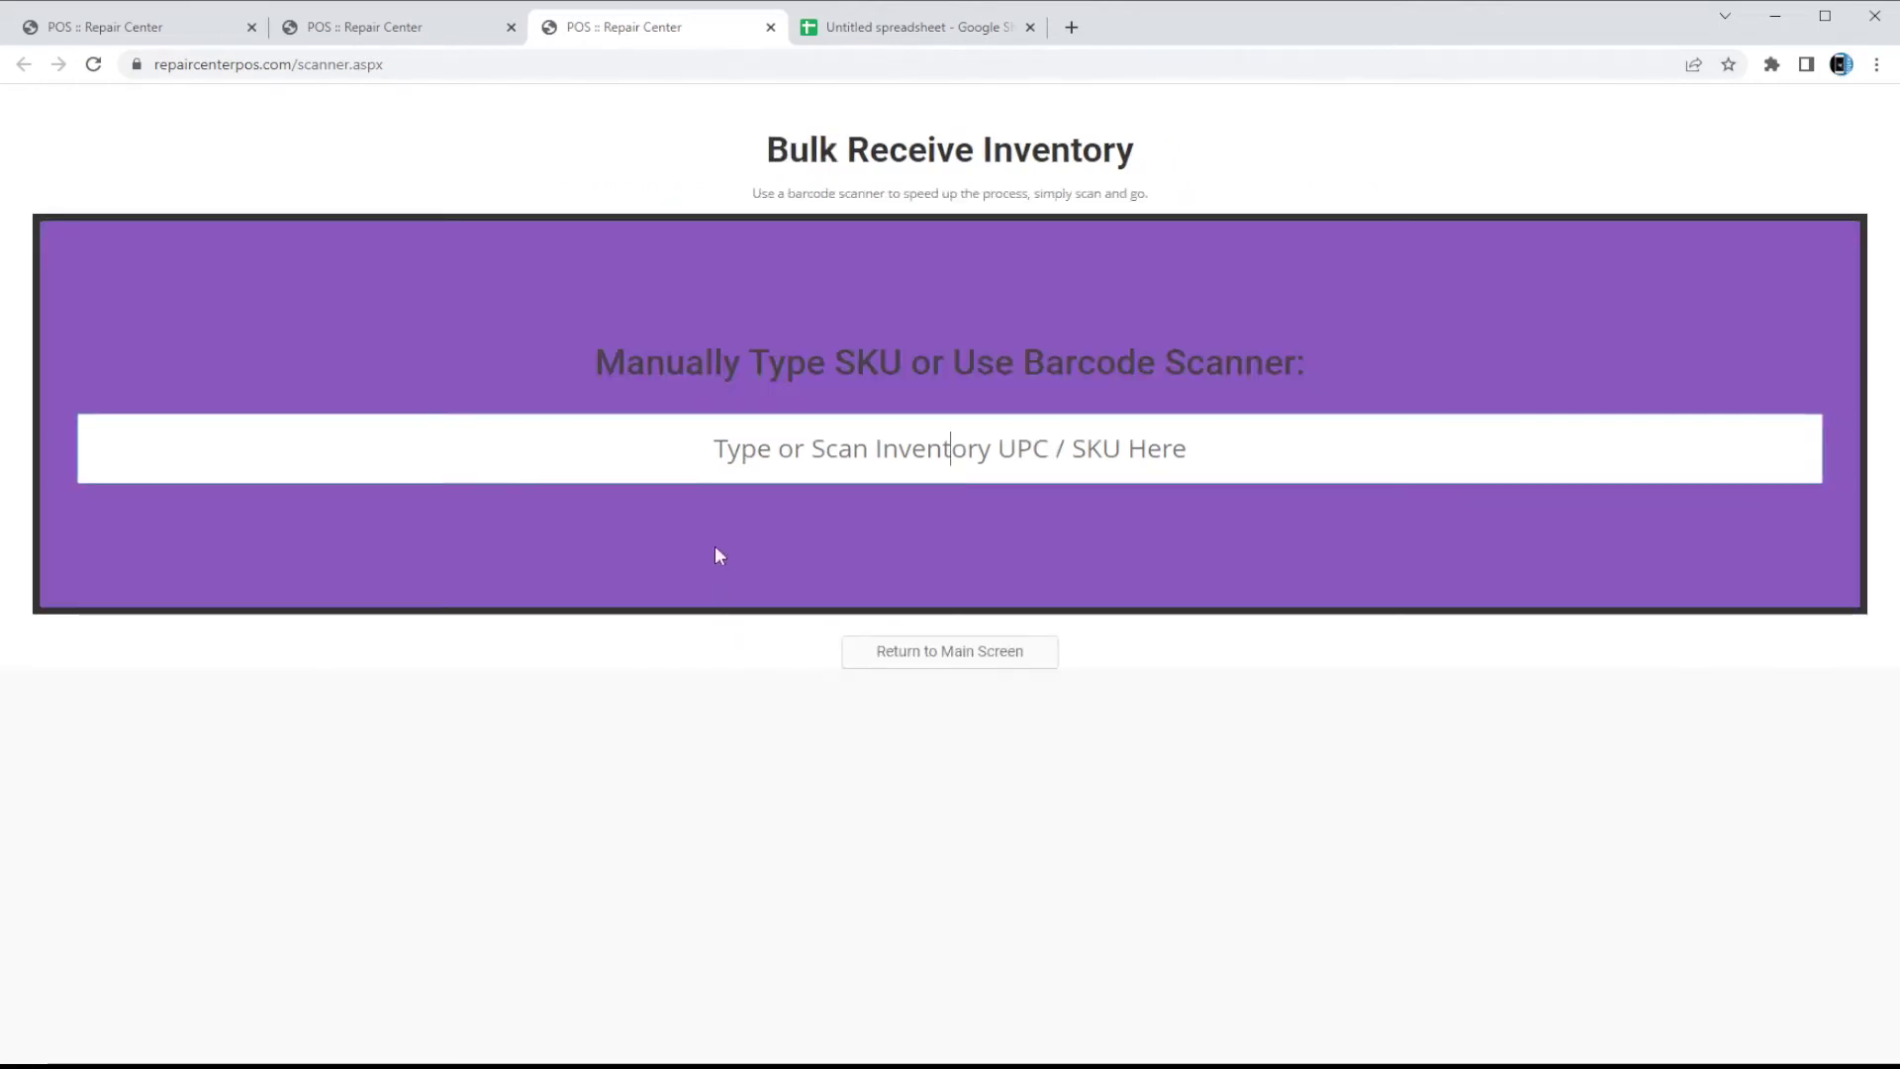
Switch to the Google Sheets sample order and copy the SKU of iPhone XR Back Glass (White).
left_click(910, 26)
left_click(319, 367, "shift")
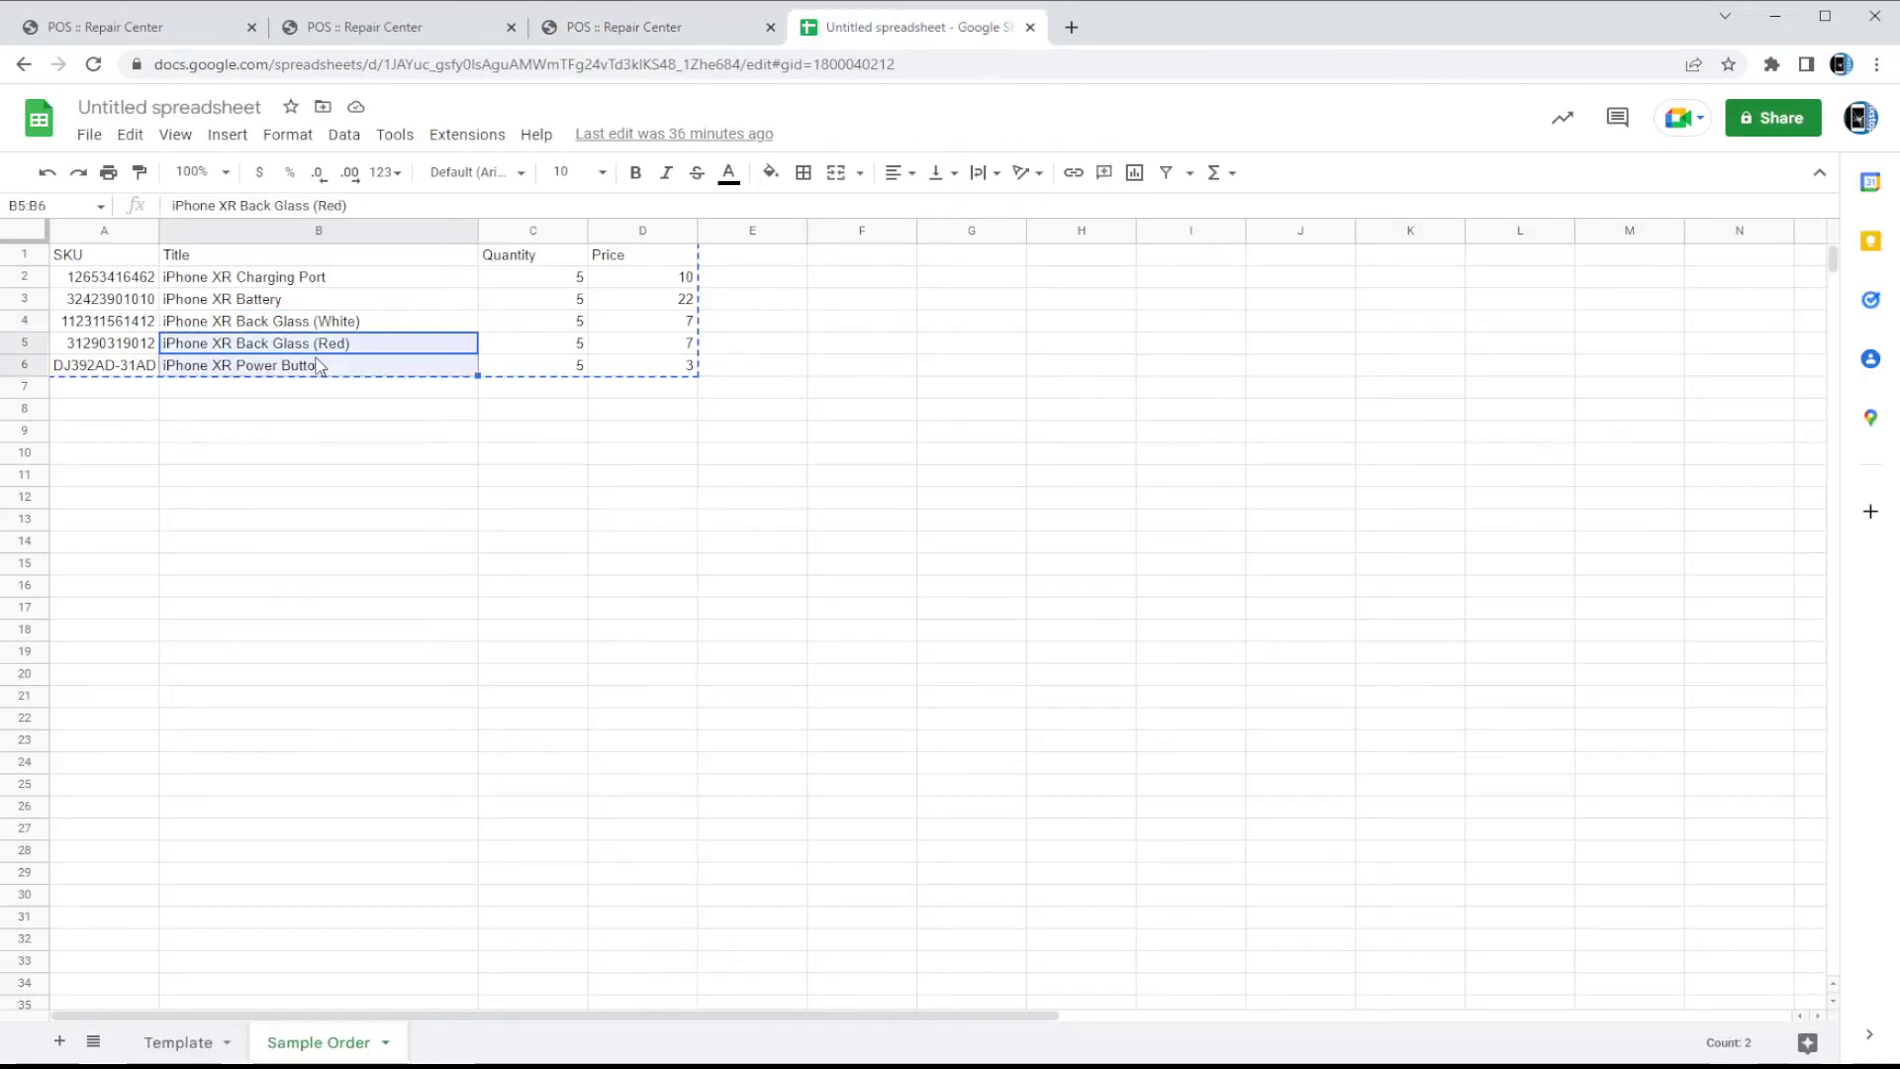
left_click(406, 432)
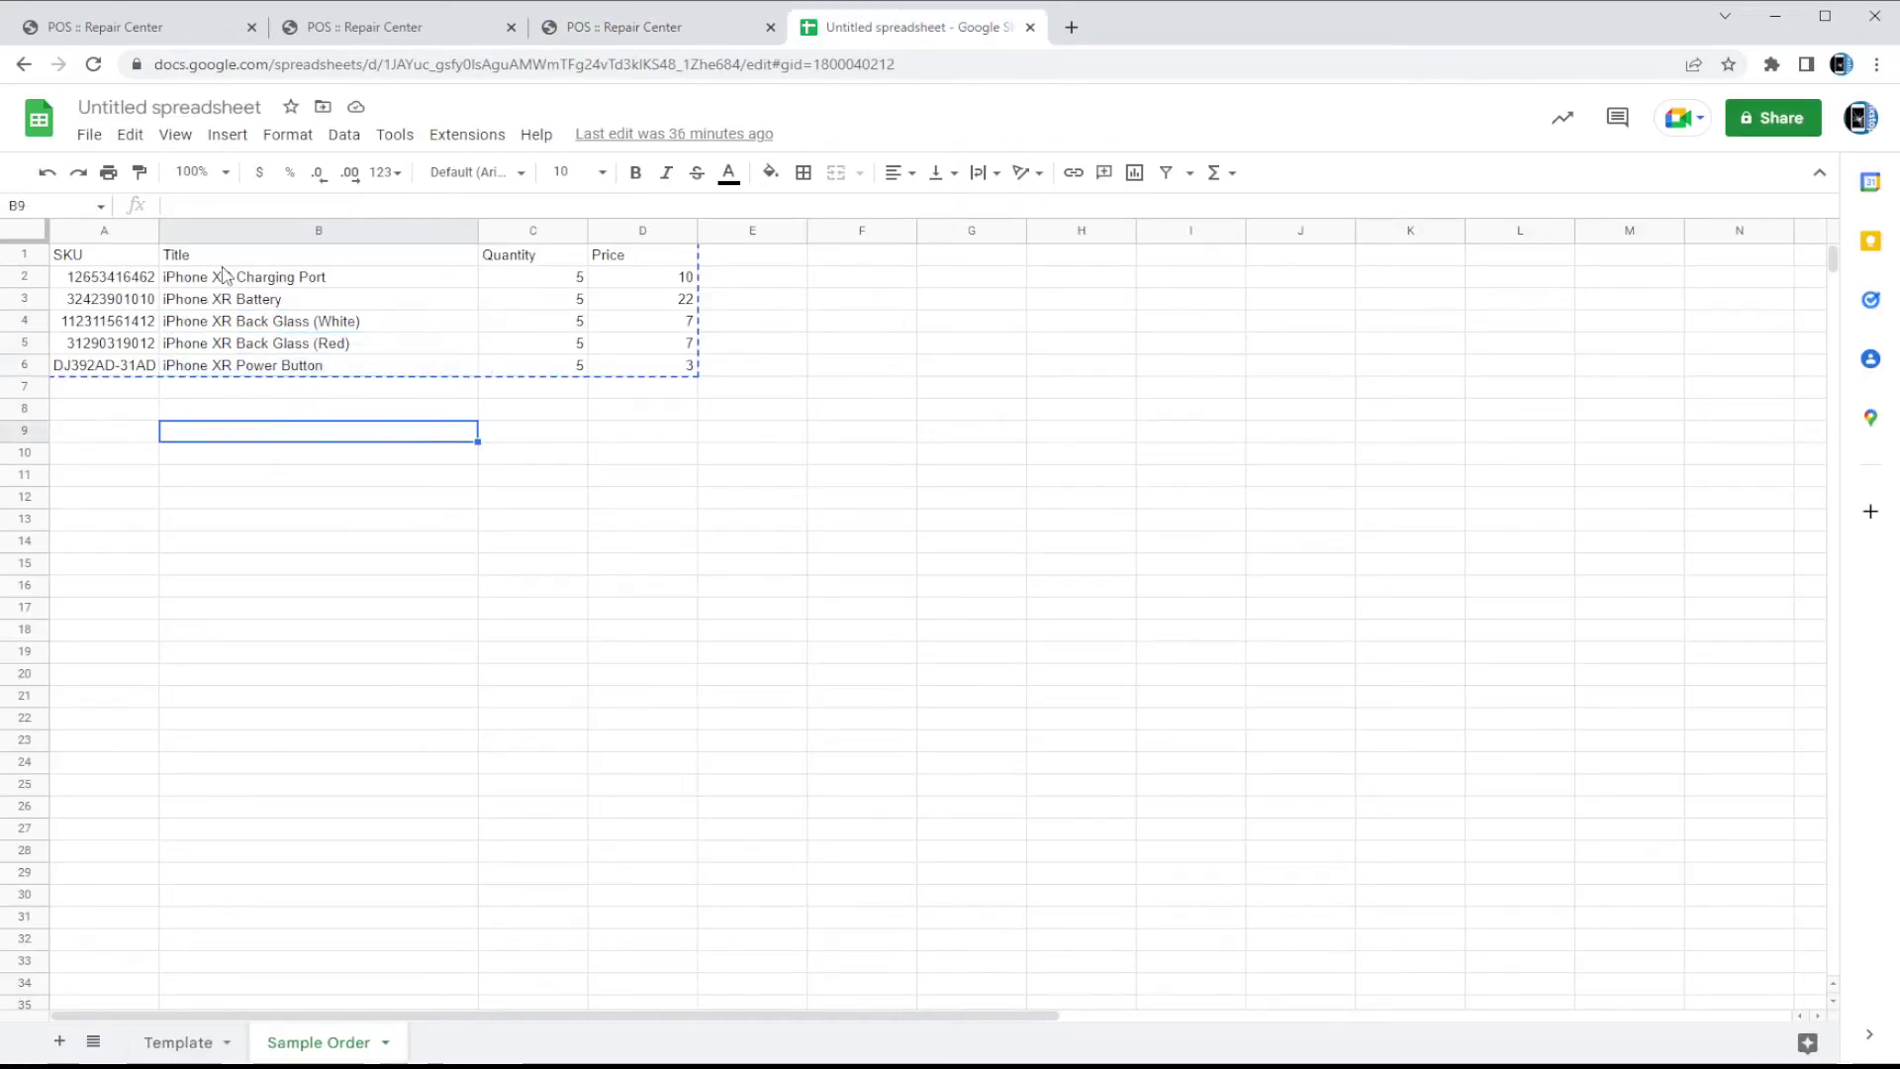
left_click_drag(677, 284, 158, 310)
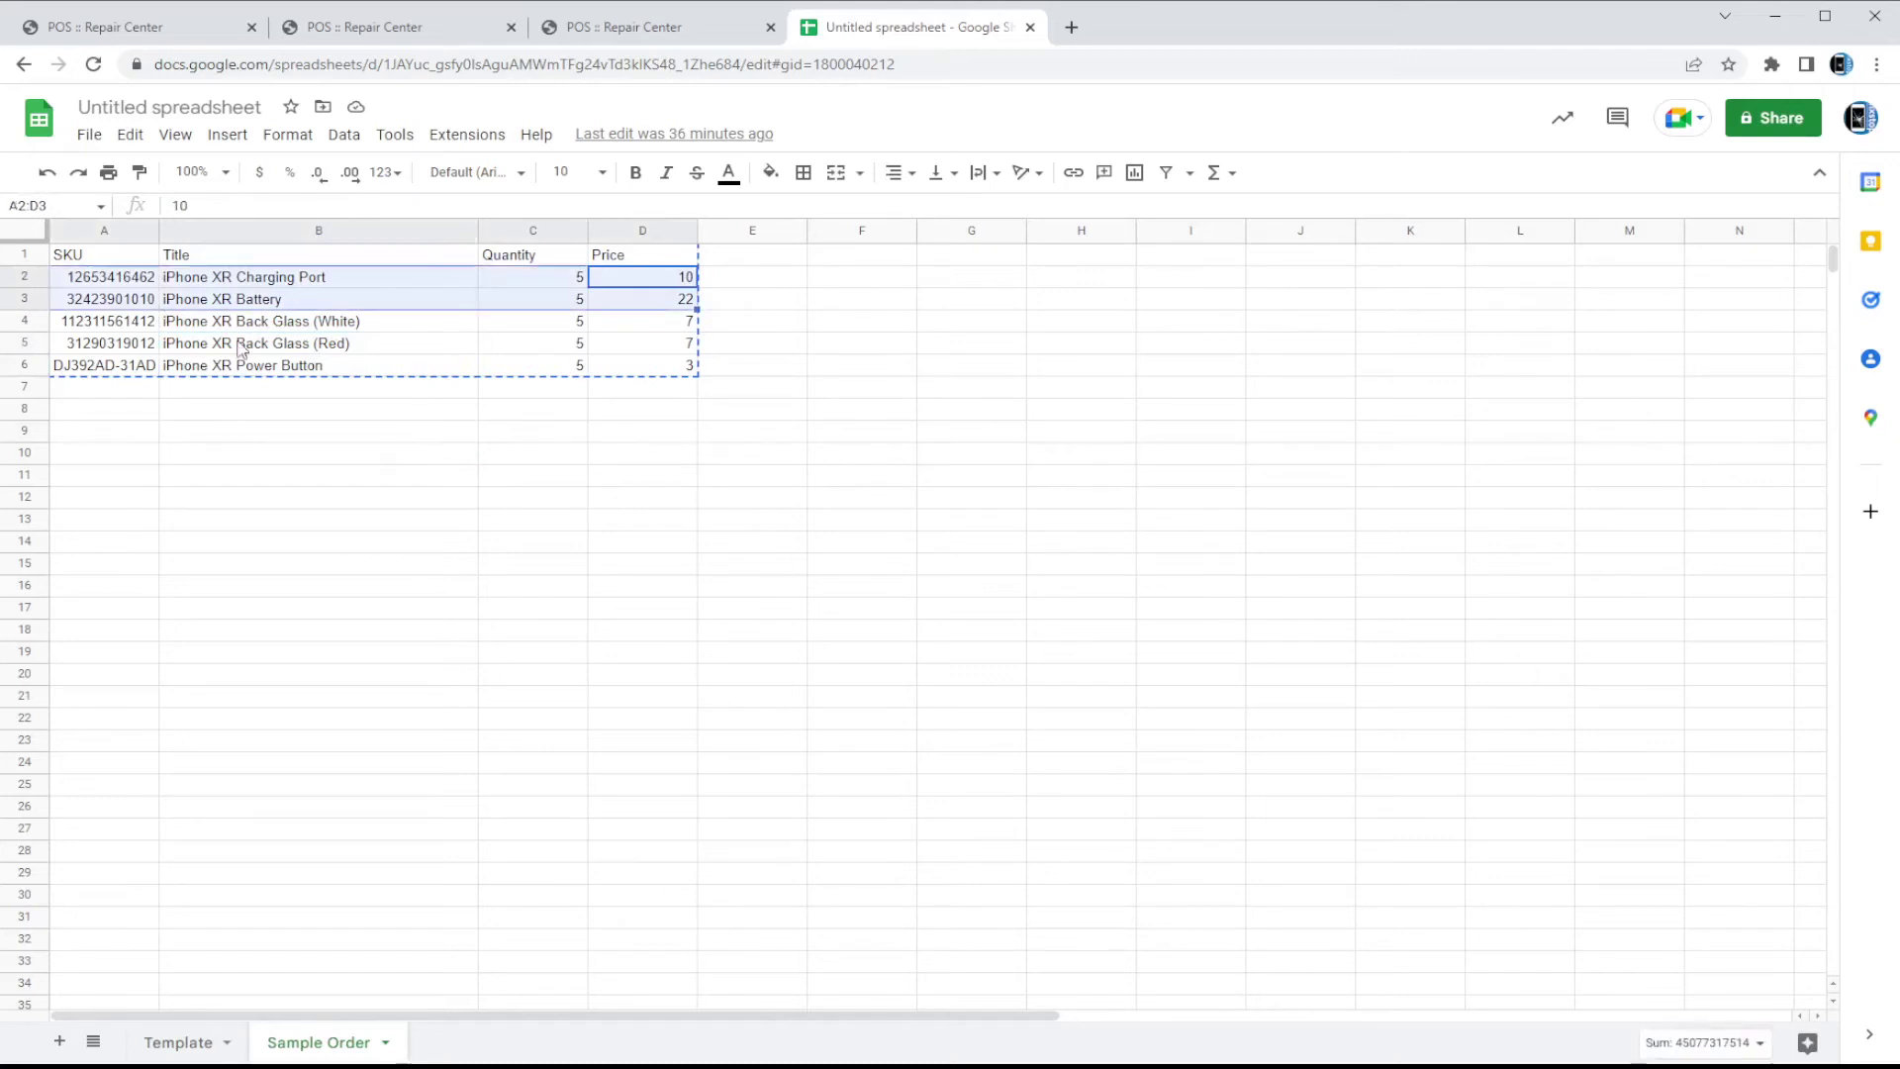
left_click(393, 344)
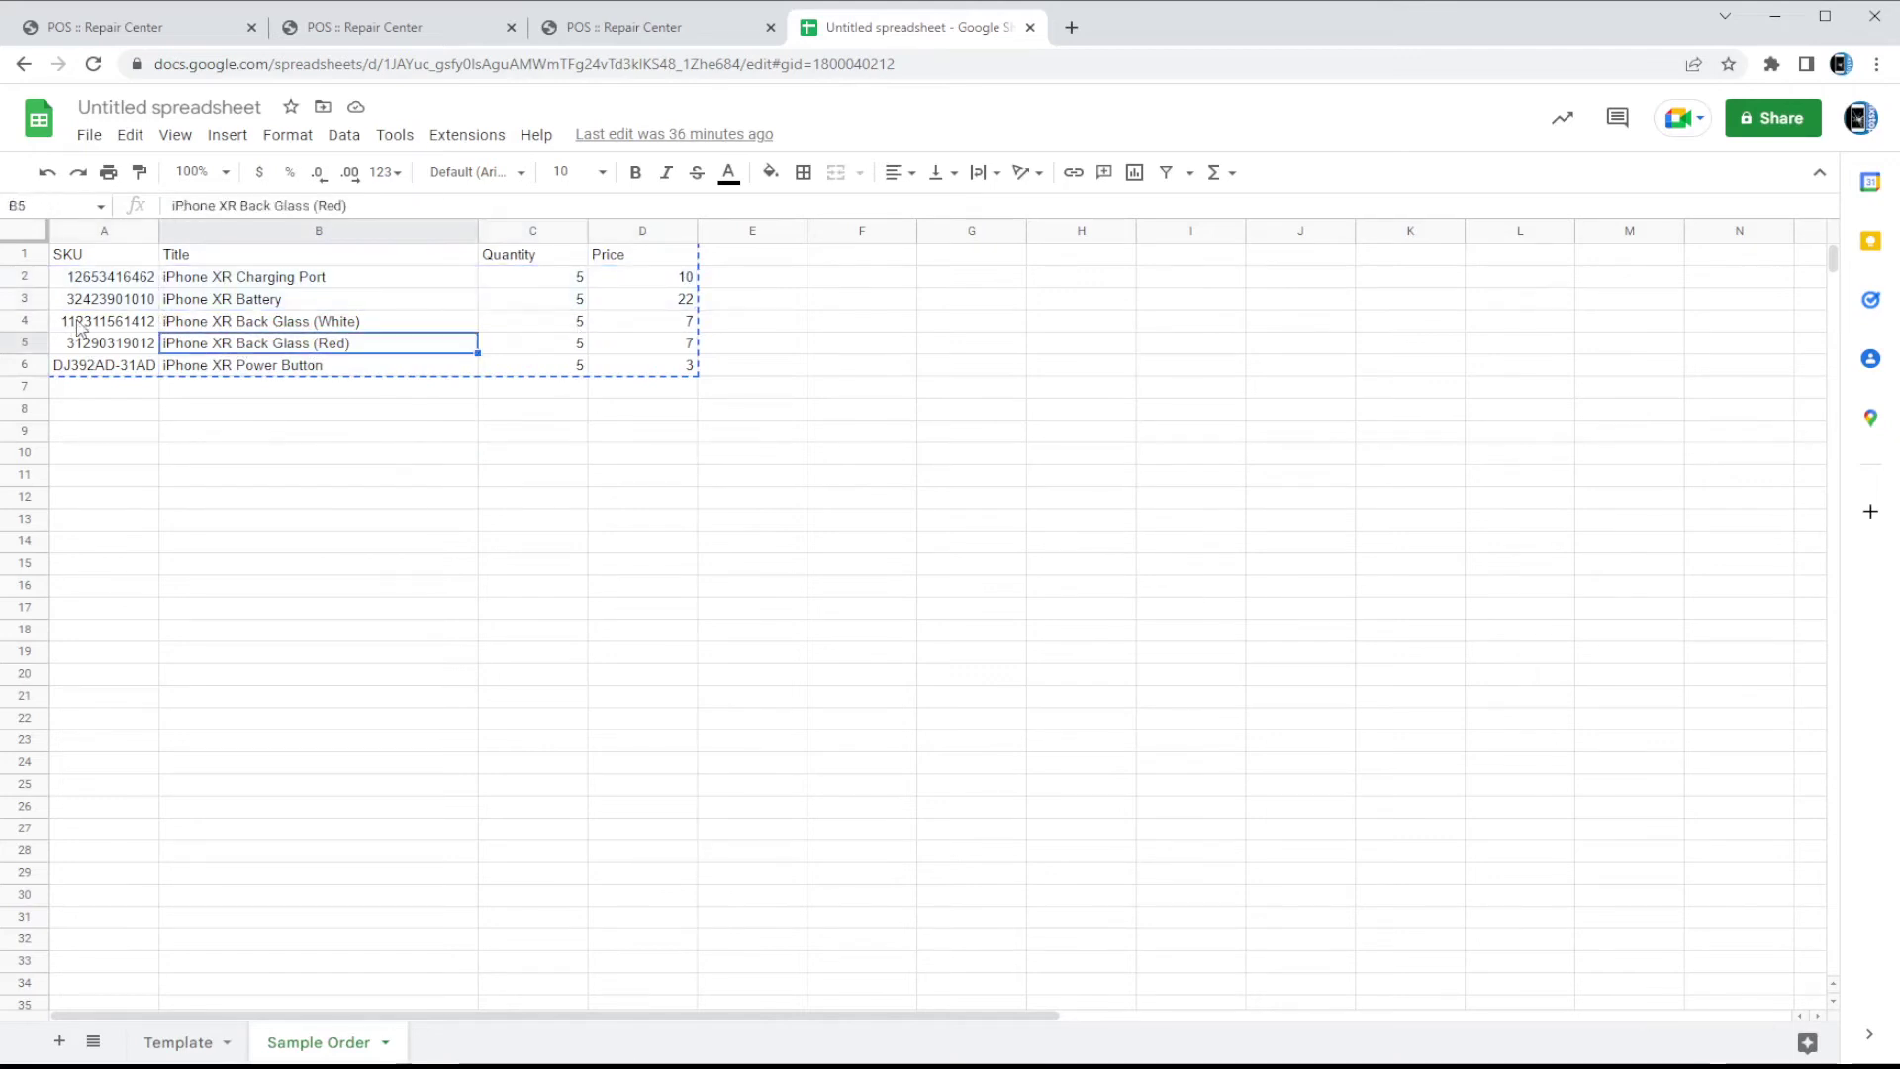
left_click(68, 327)
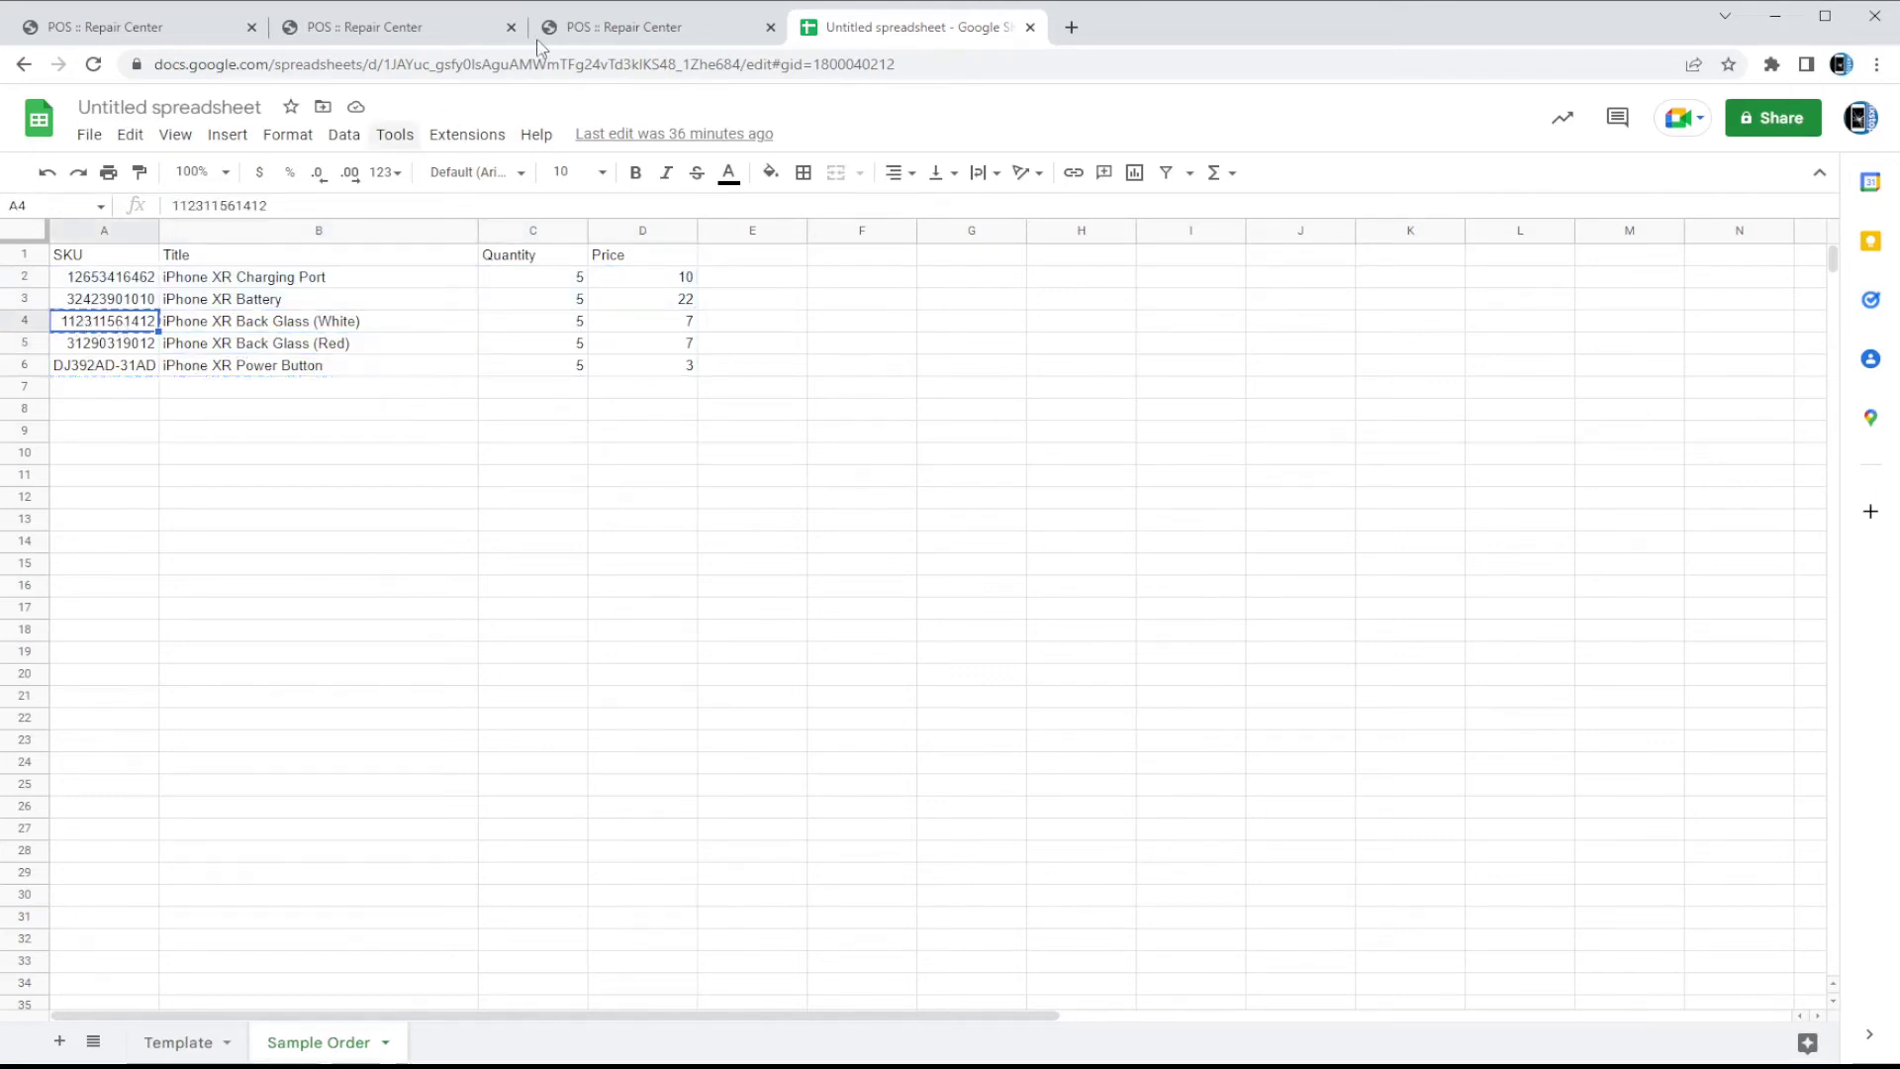
left_click(607, 28)
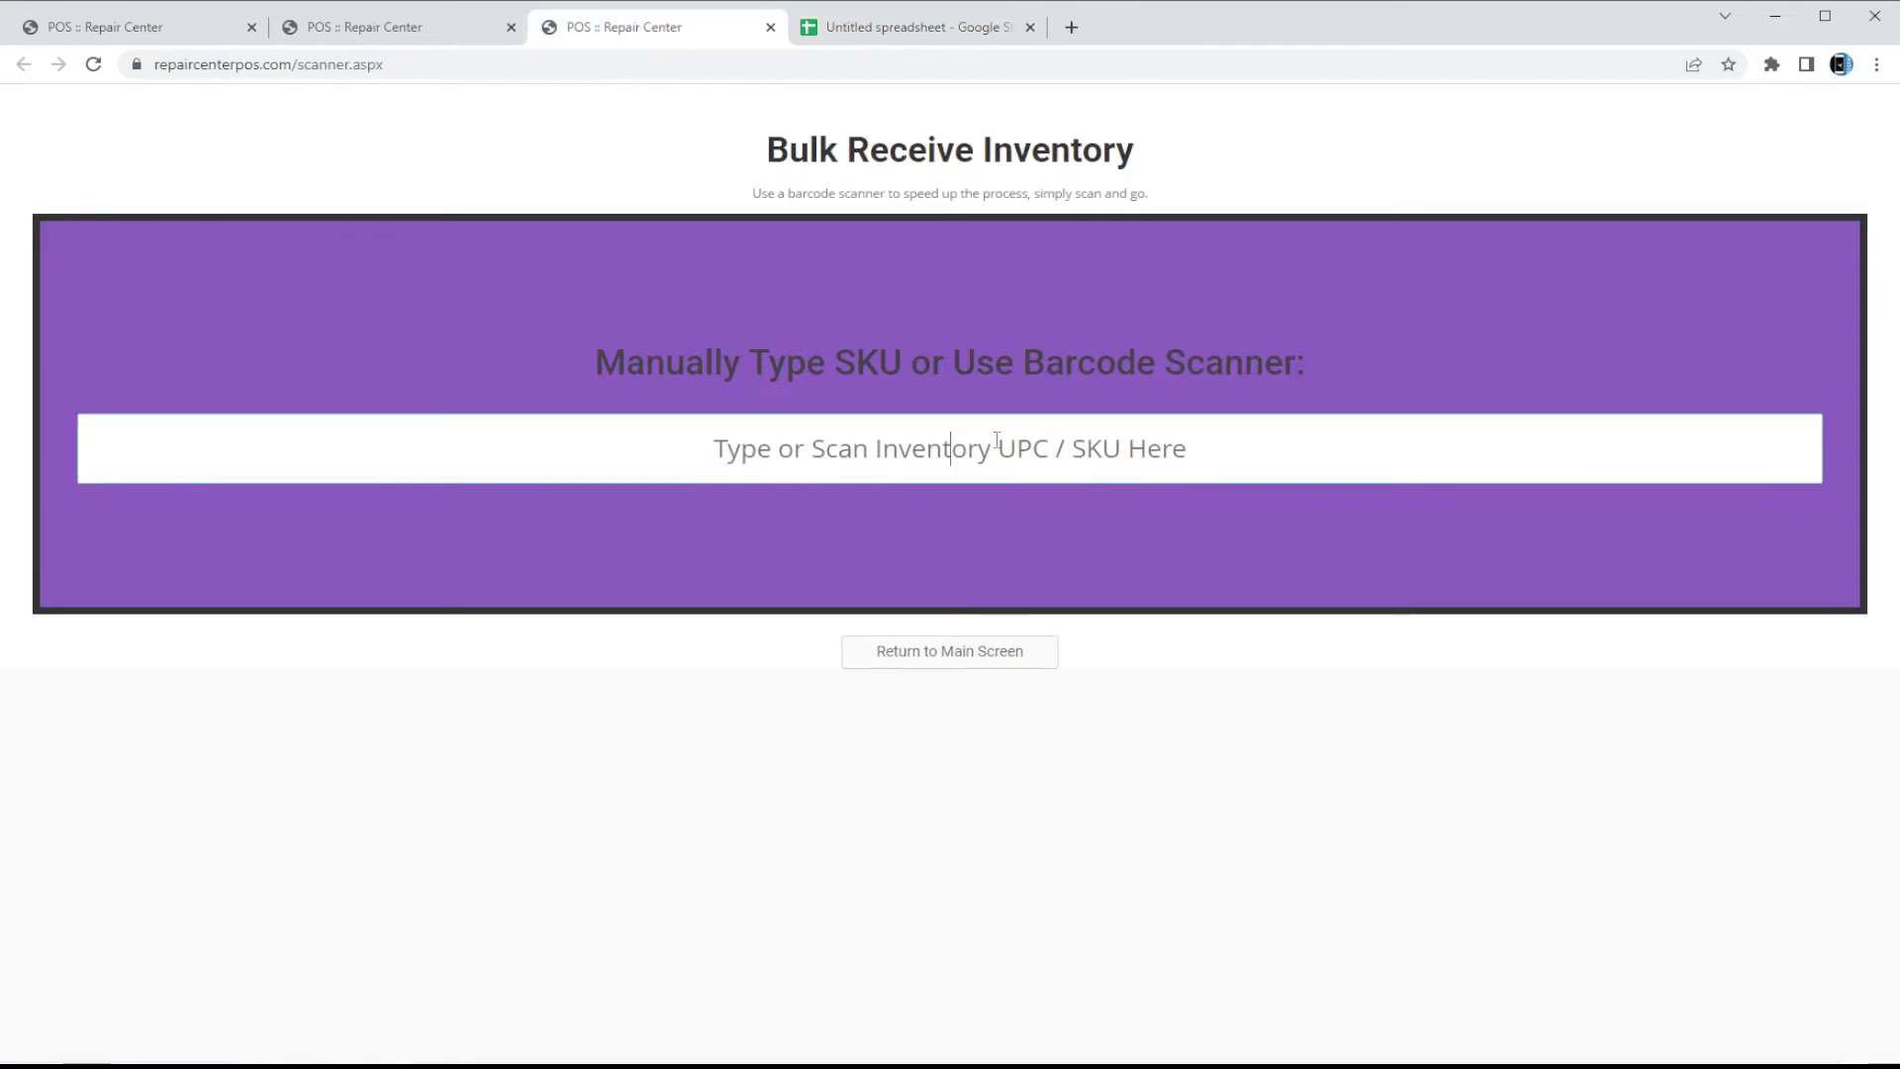
key("ctrl+v")
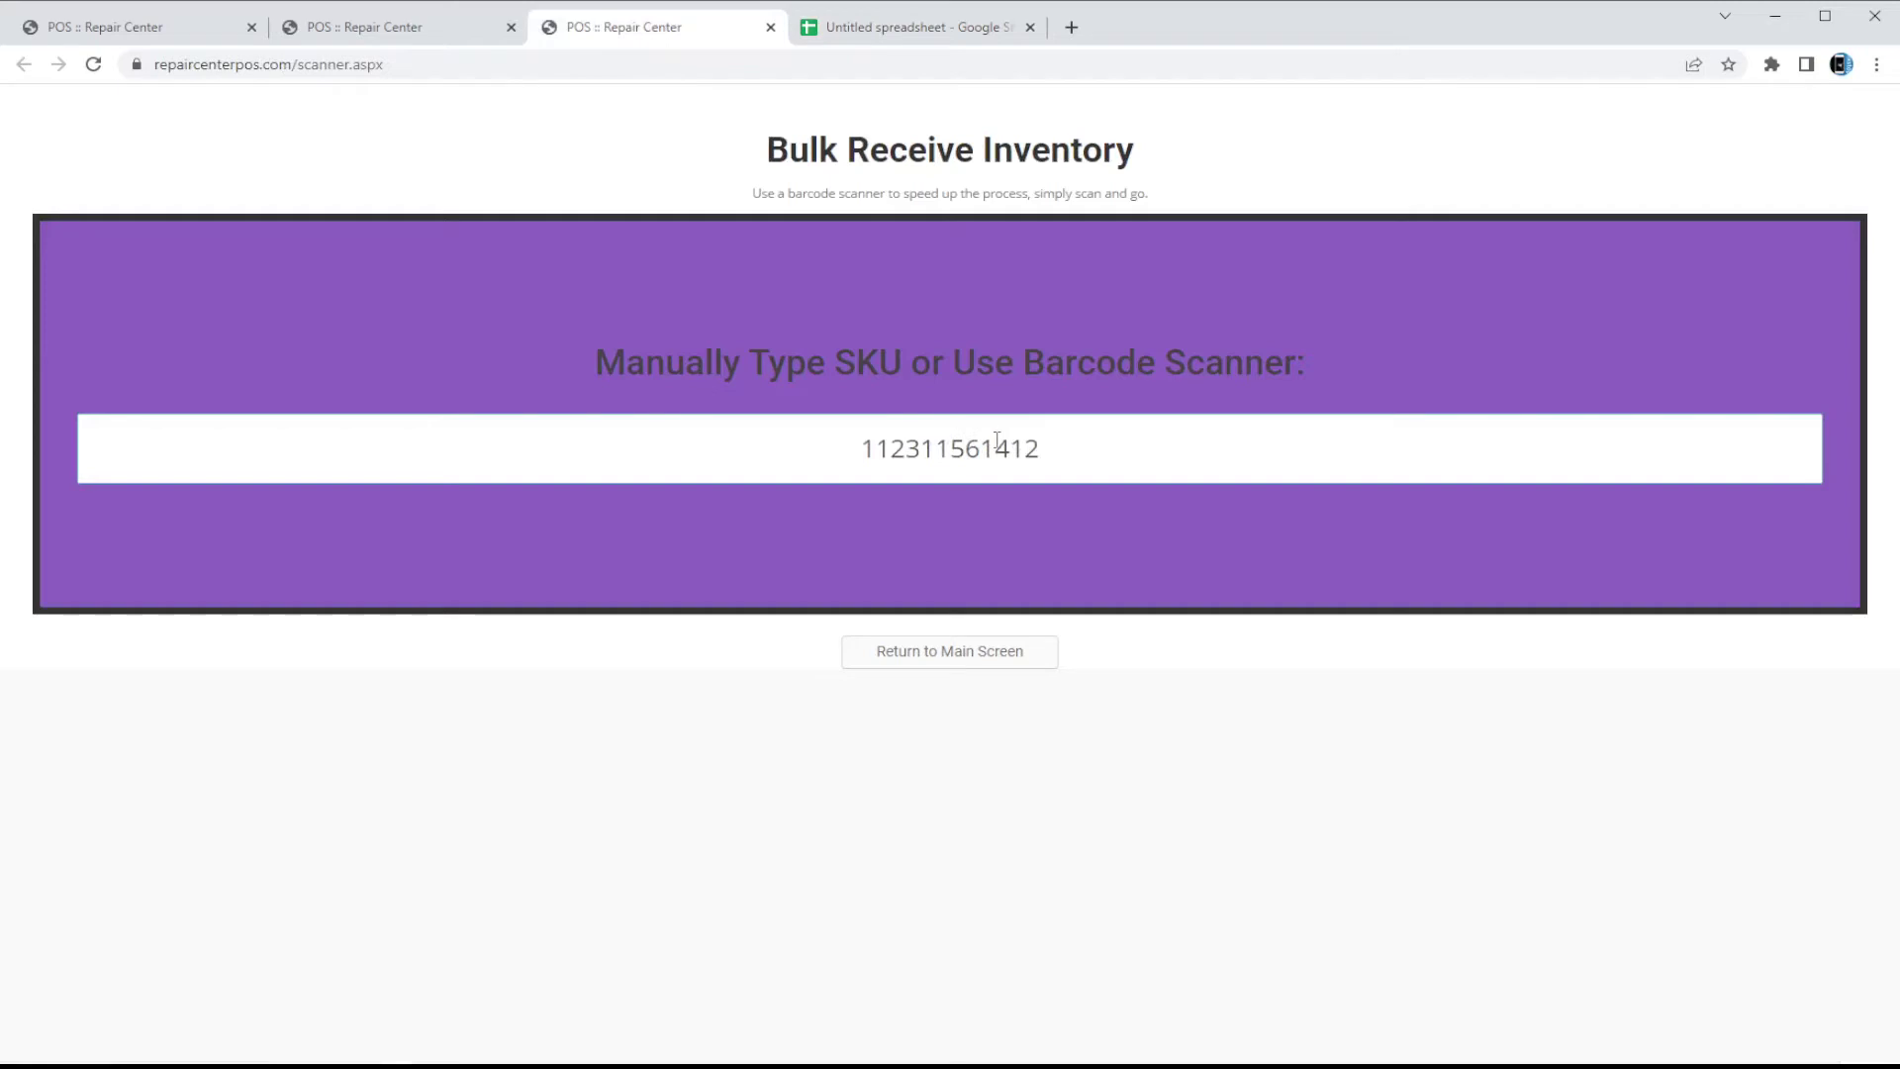
key("Return")
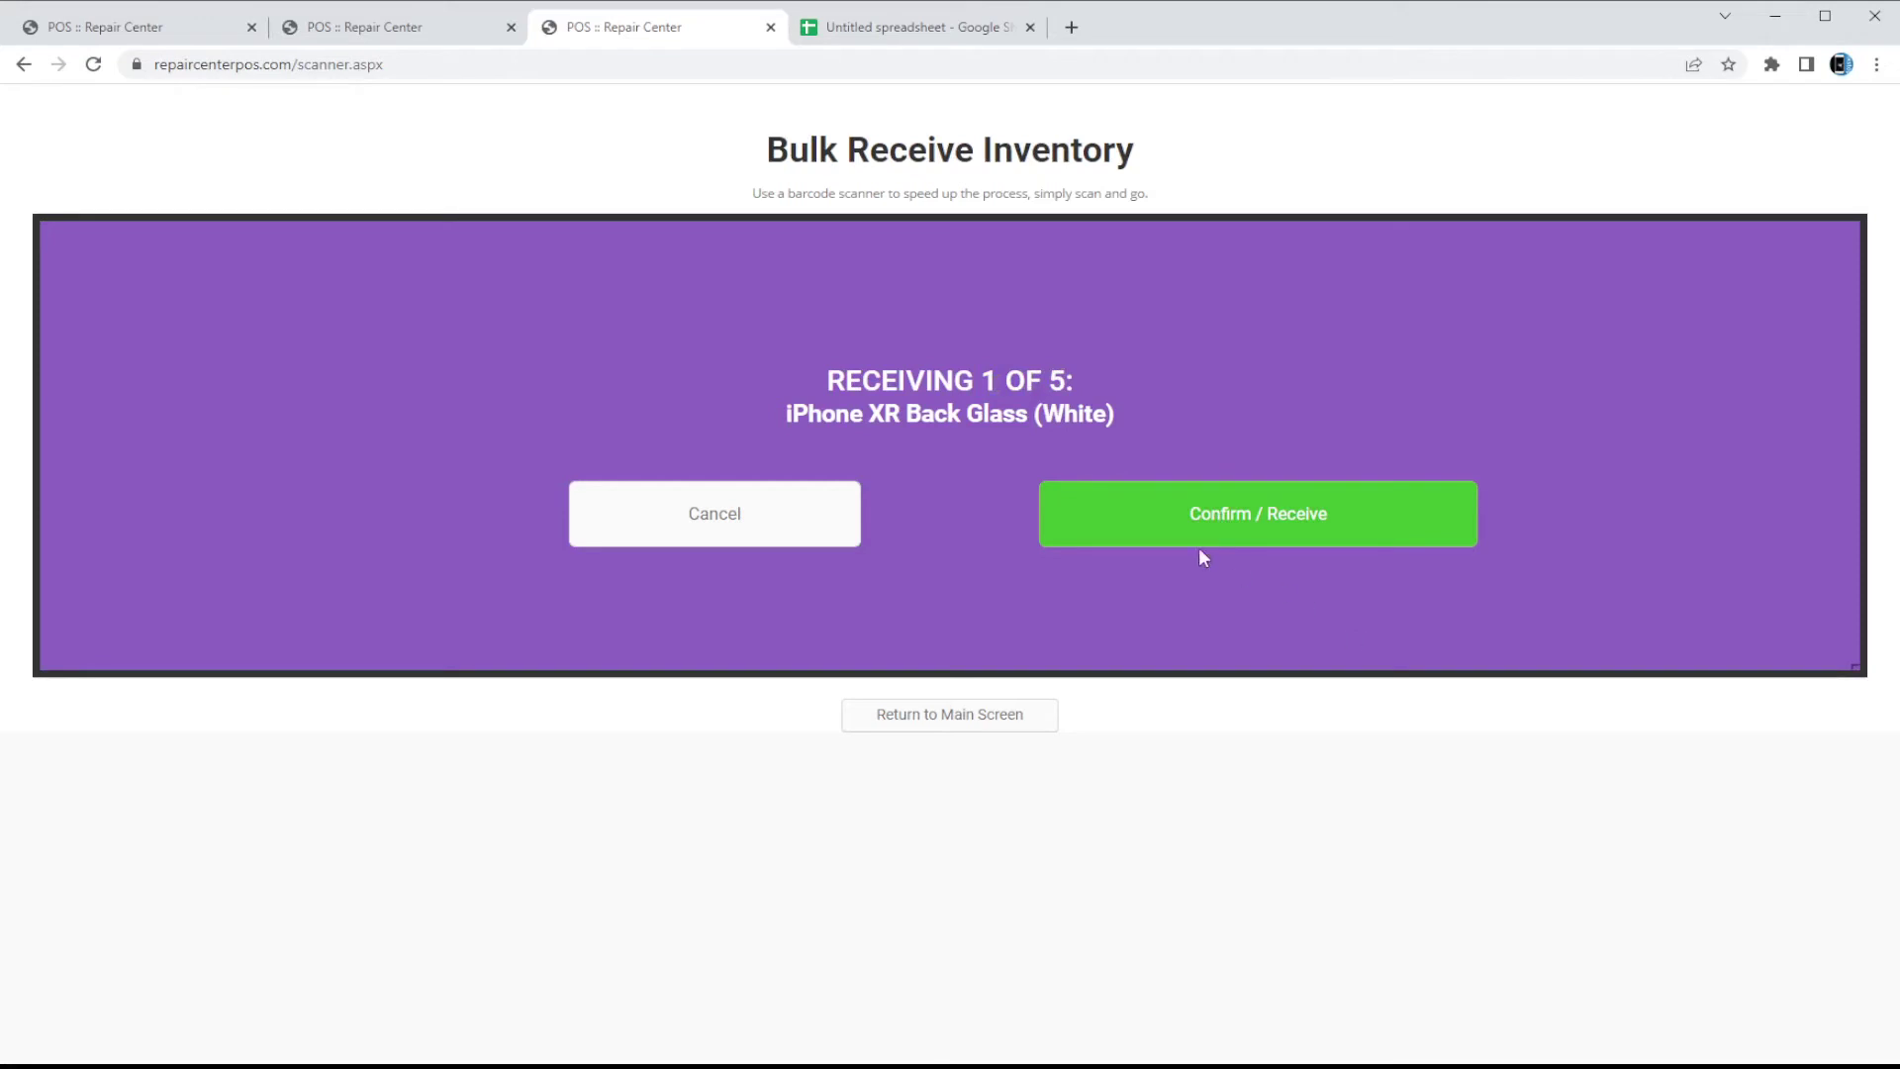
left_click(1309, 532)
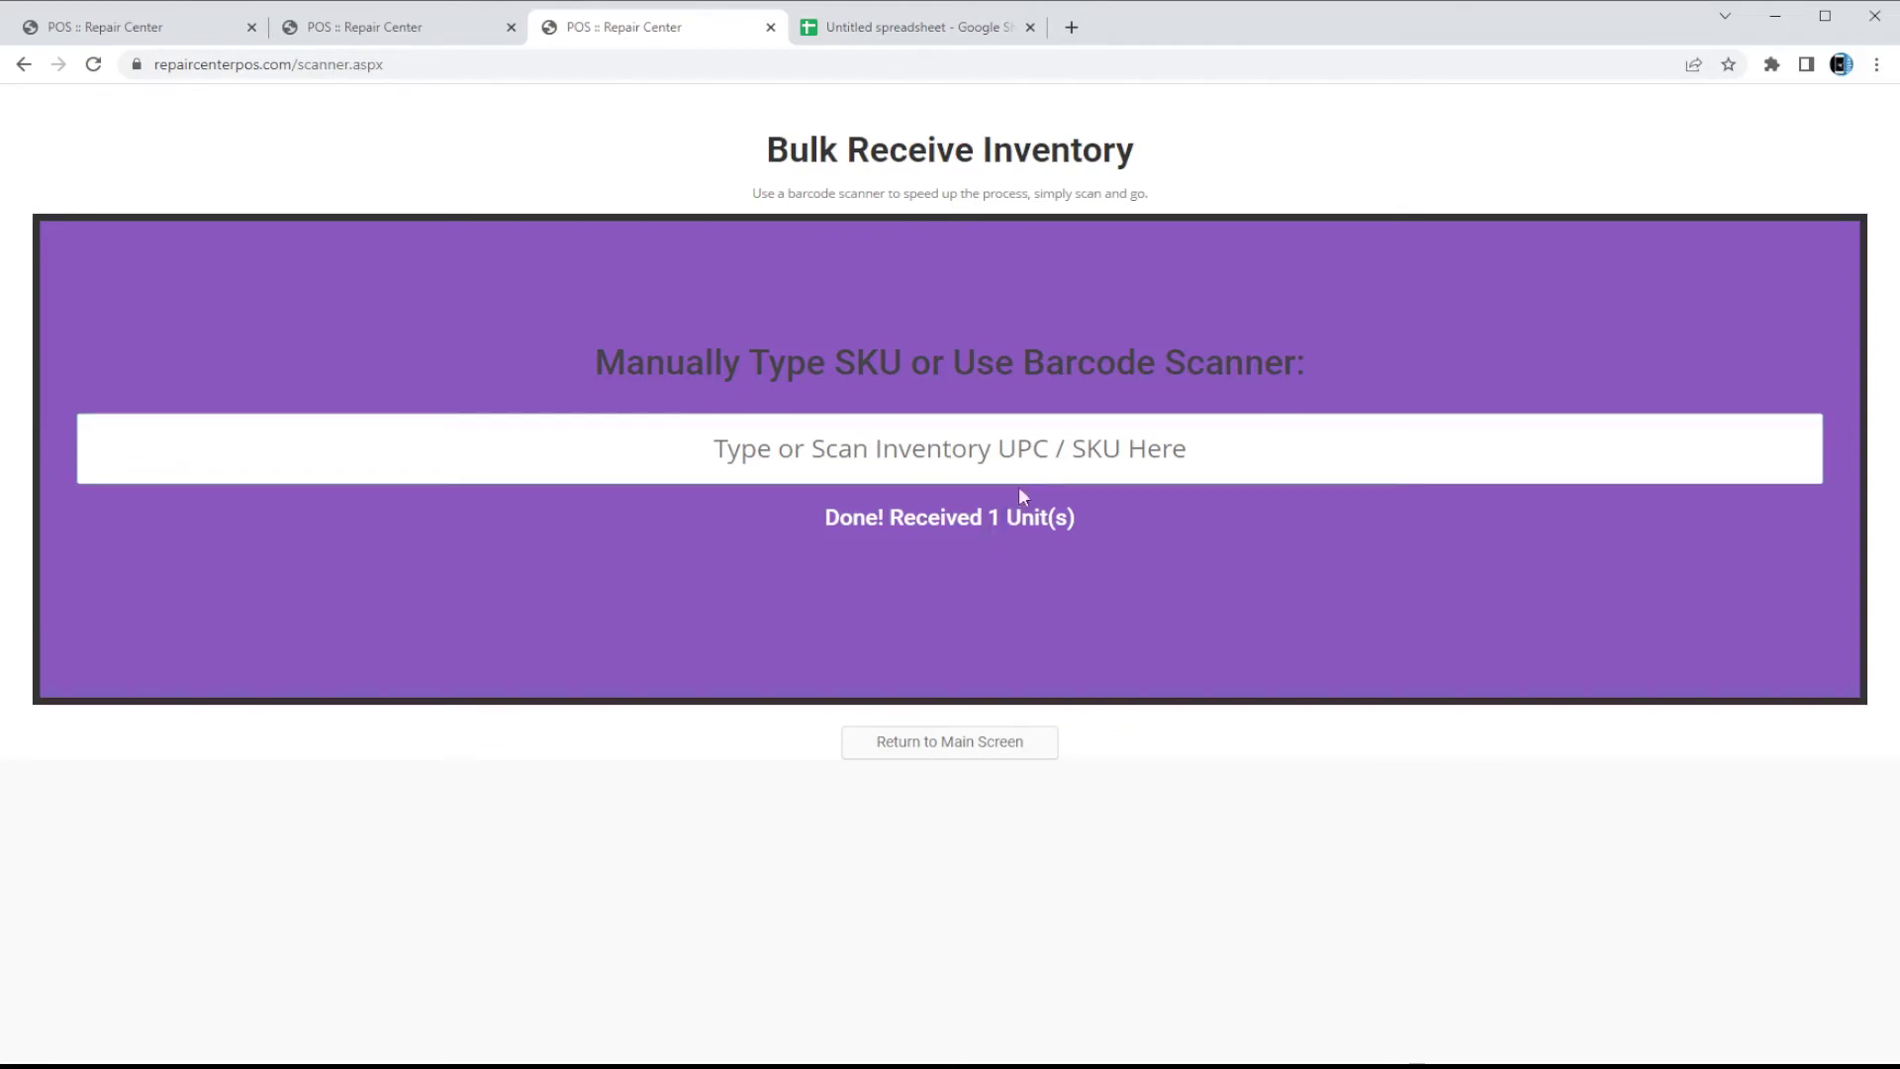
type("112311561412")
key("BackSpace")
type("2")
key("Return")
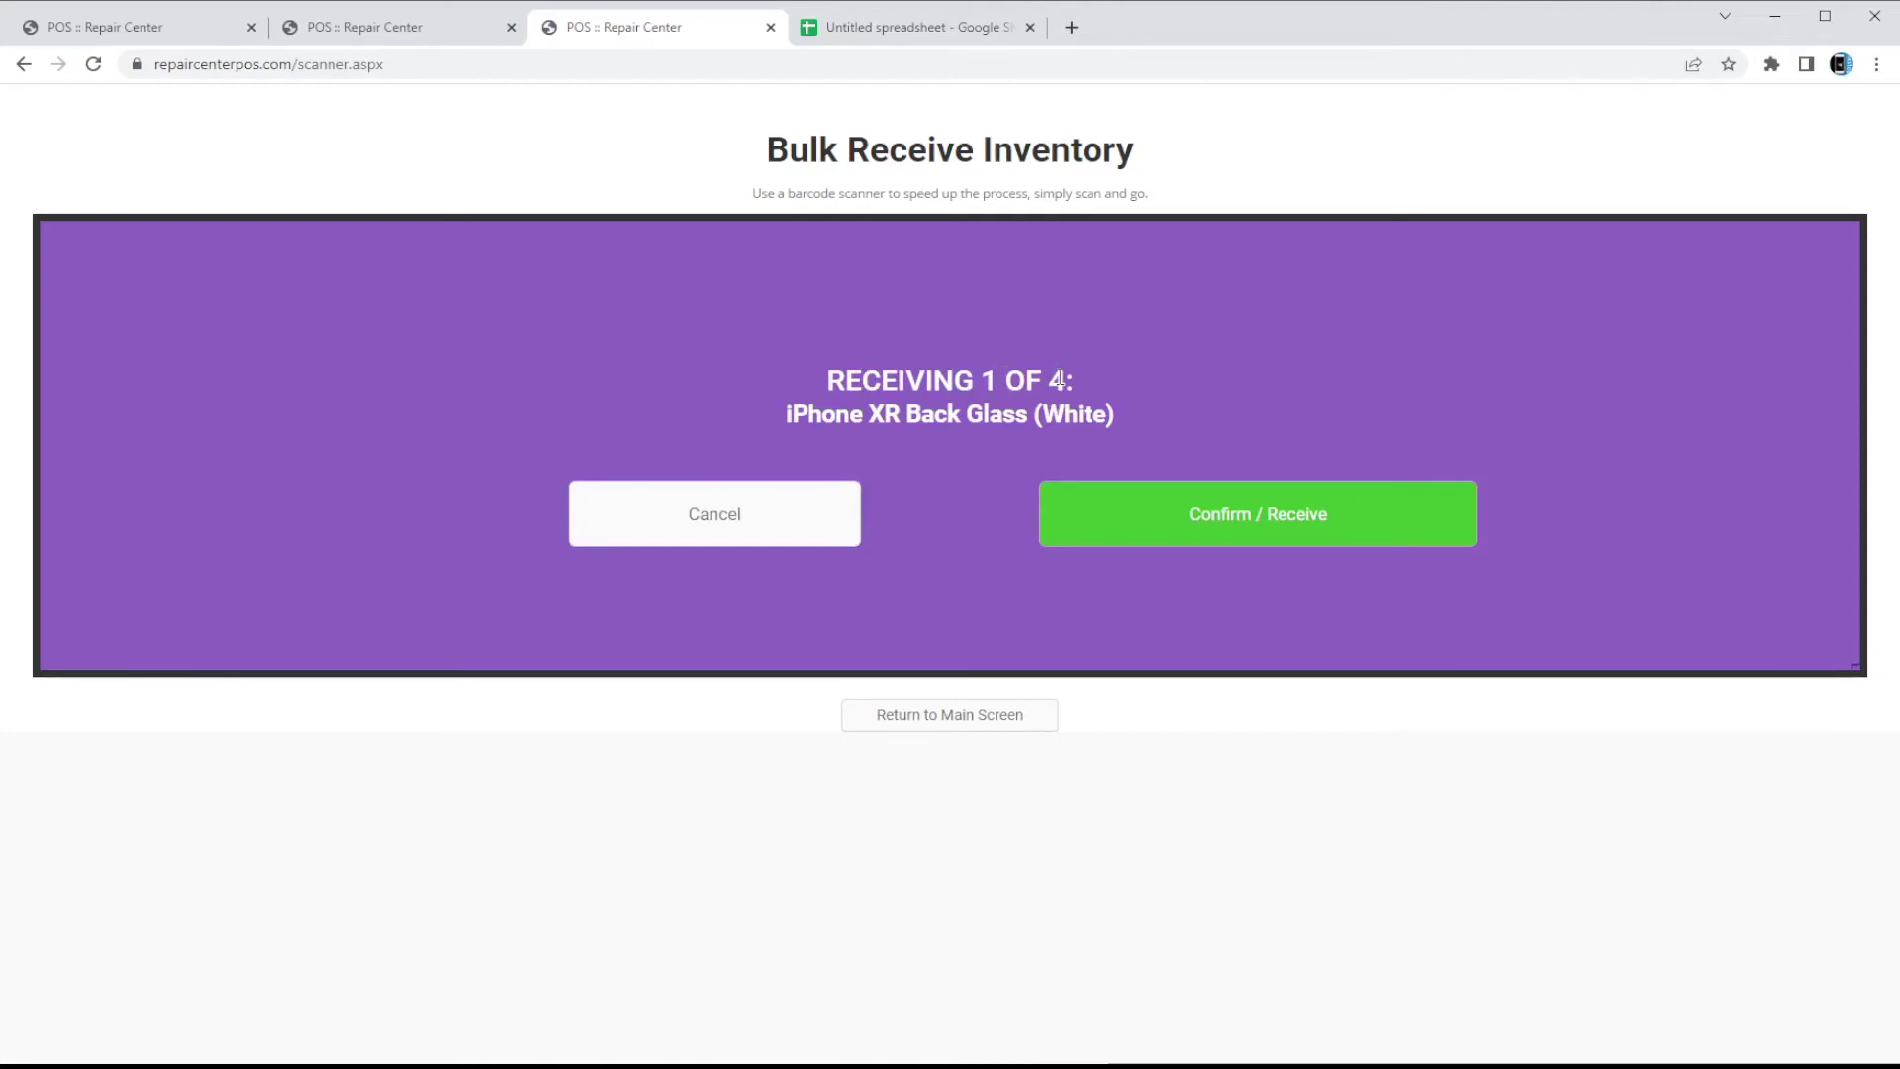
left_click(1289, 537)
type("112311561412")
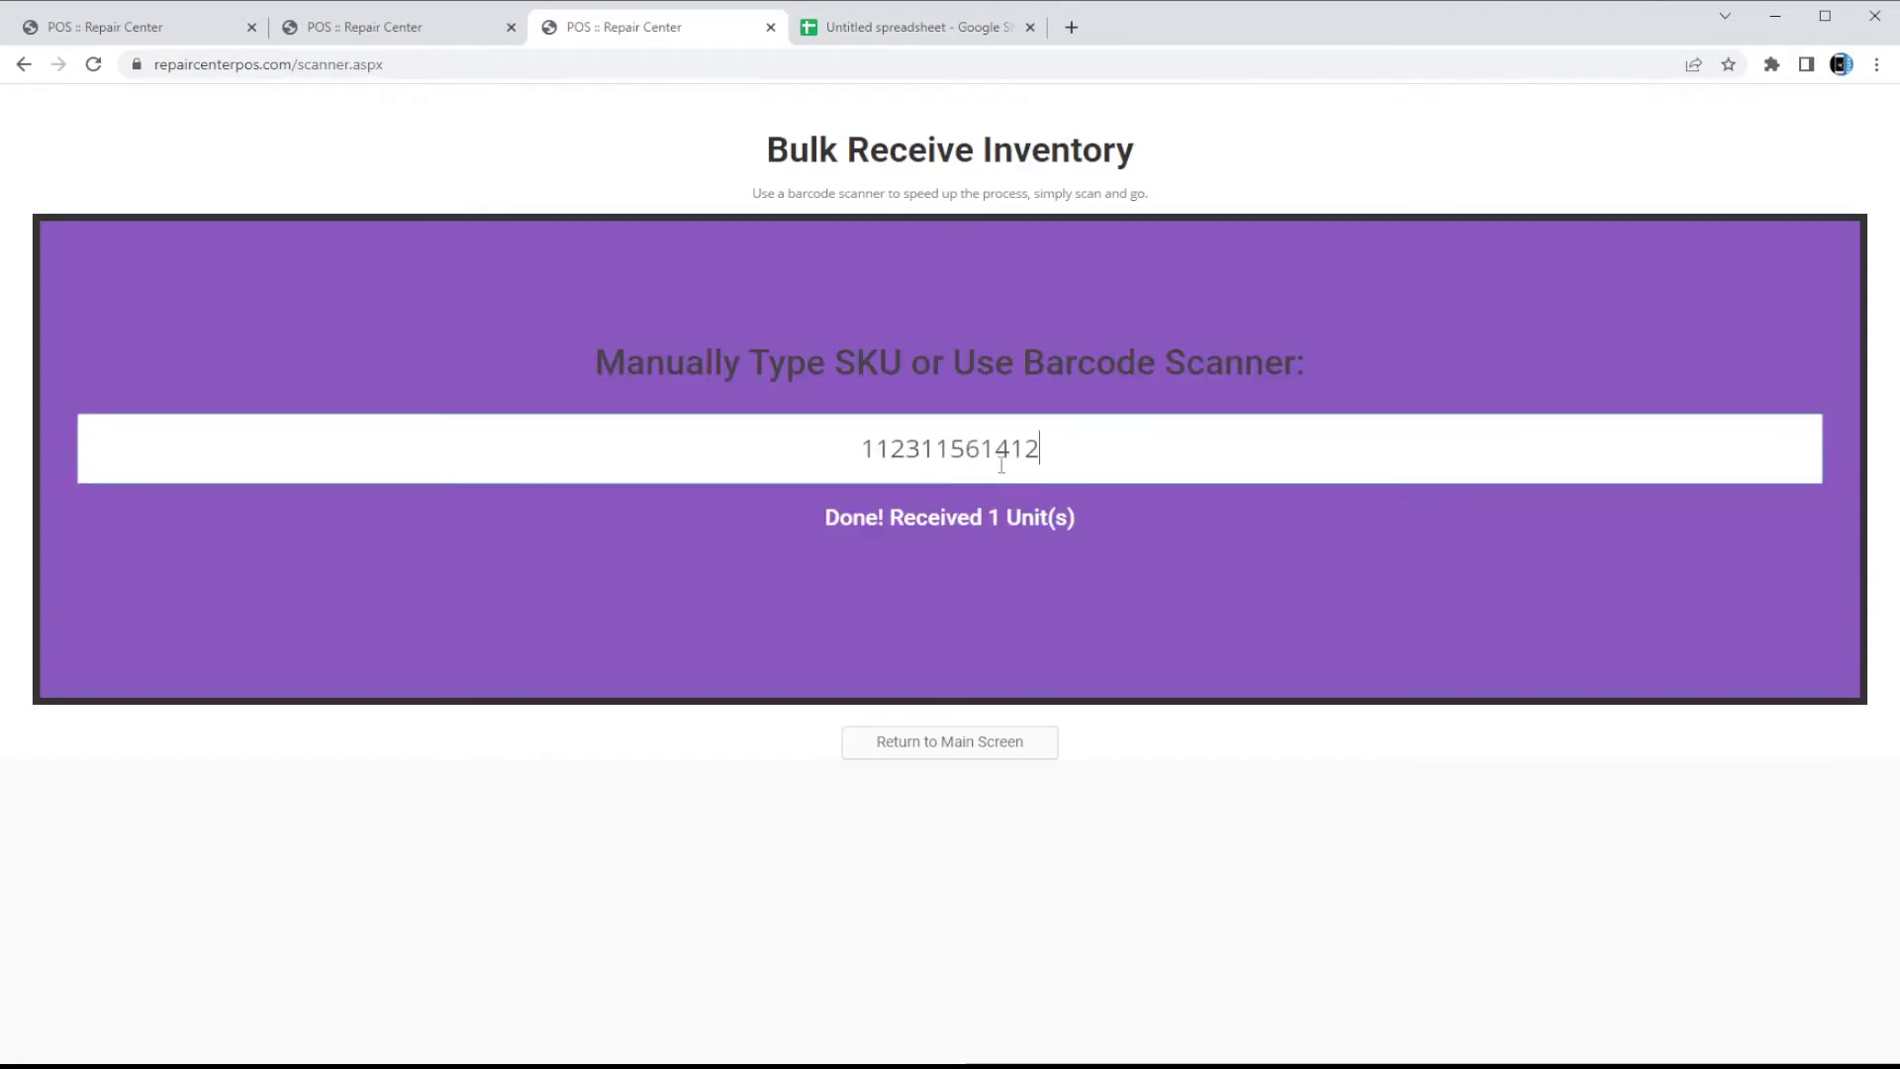
key("Return")
left_click(1250, 535)
type("112311561412")
key("Return")
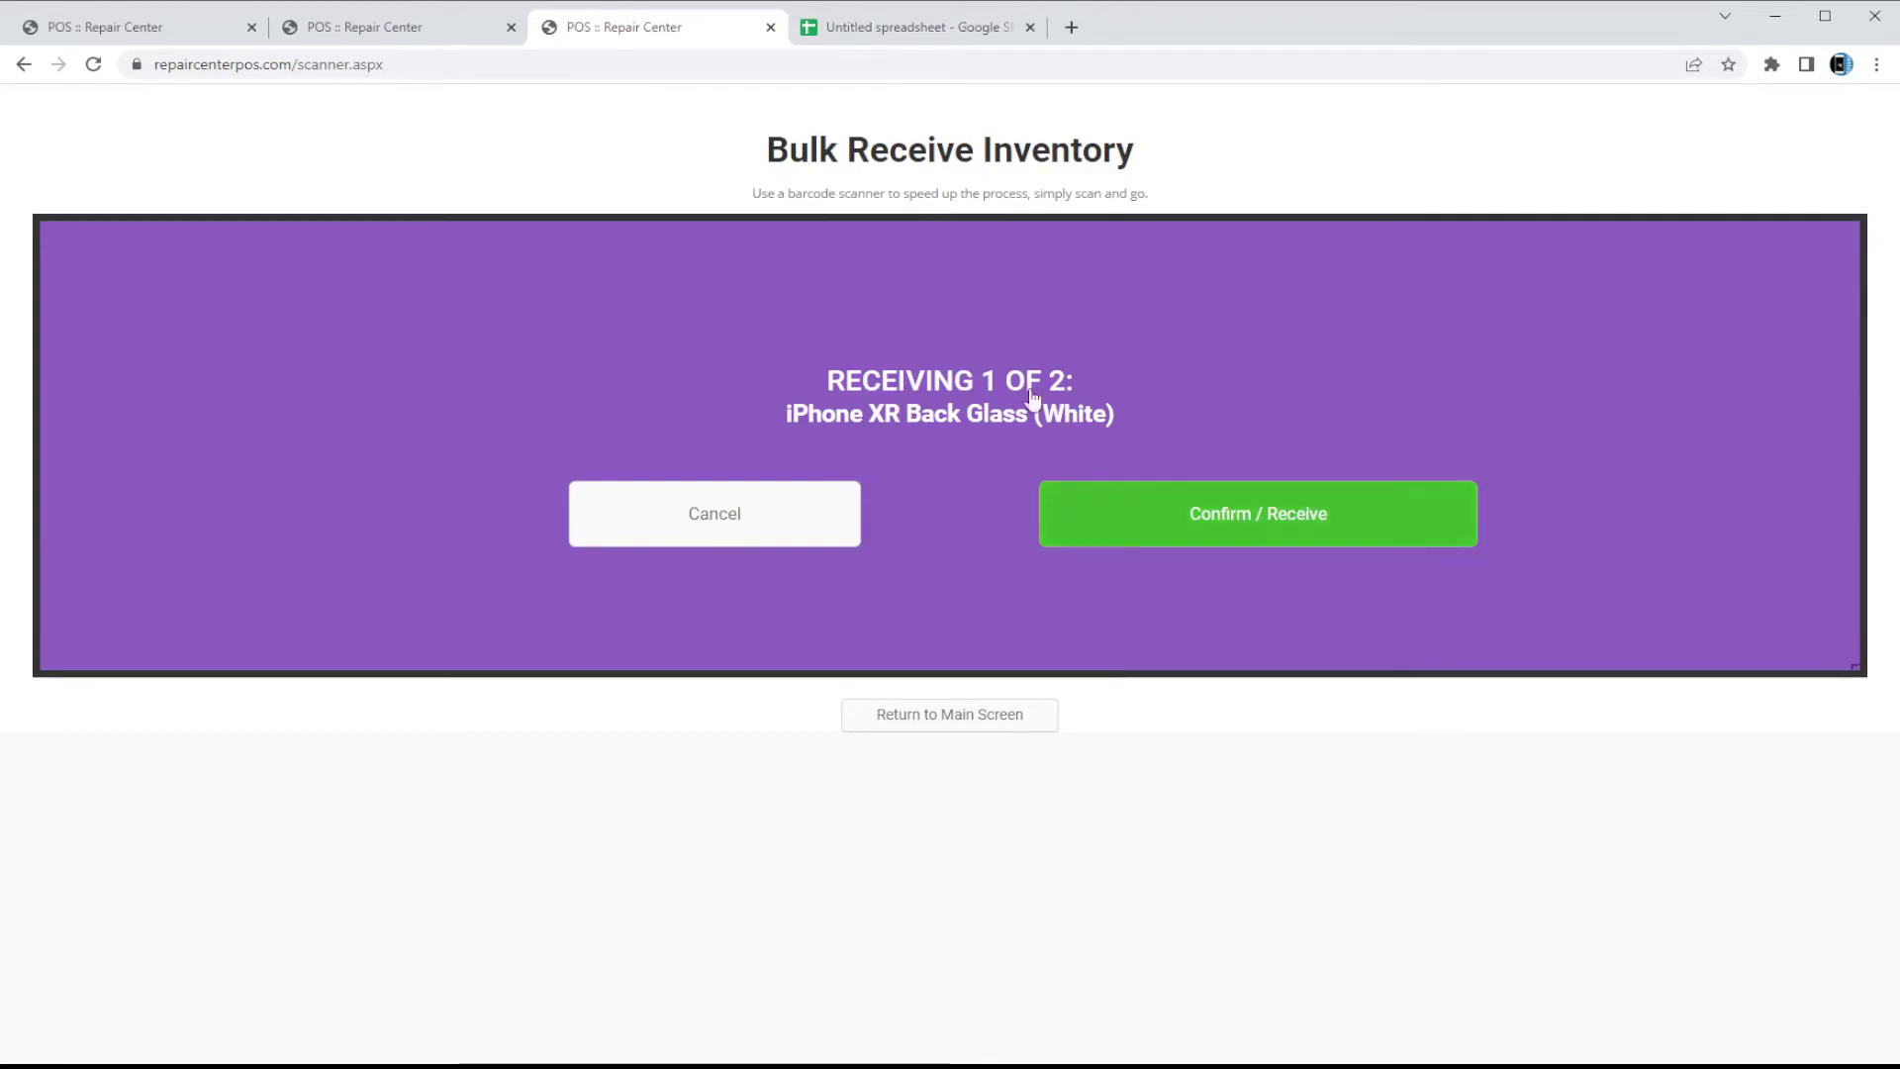
double_click(987, 381)
left_click(1307, 522)
type("112311561412")
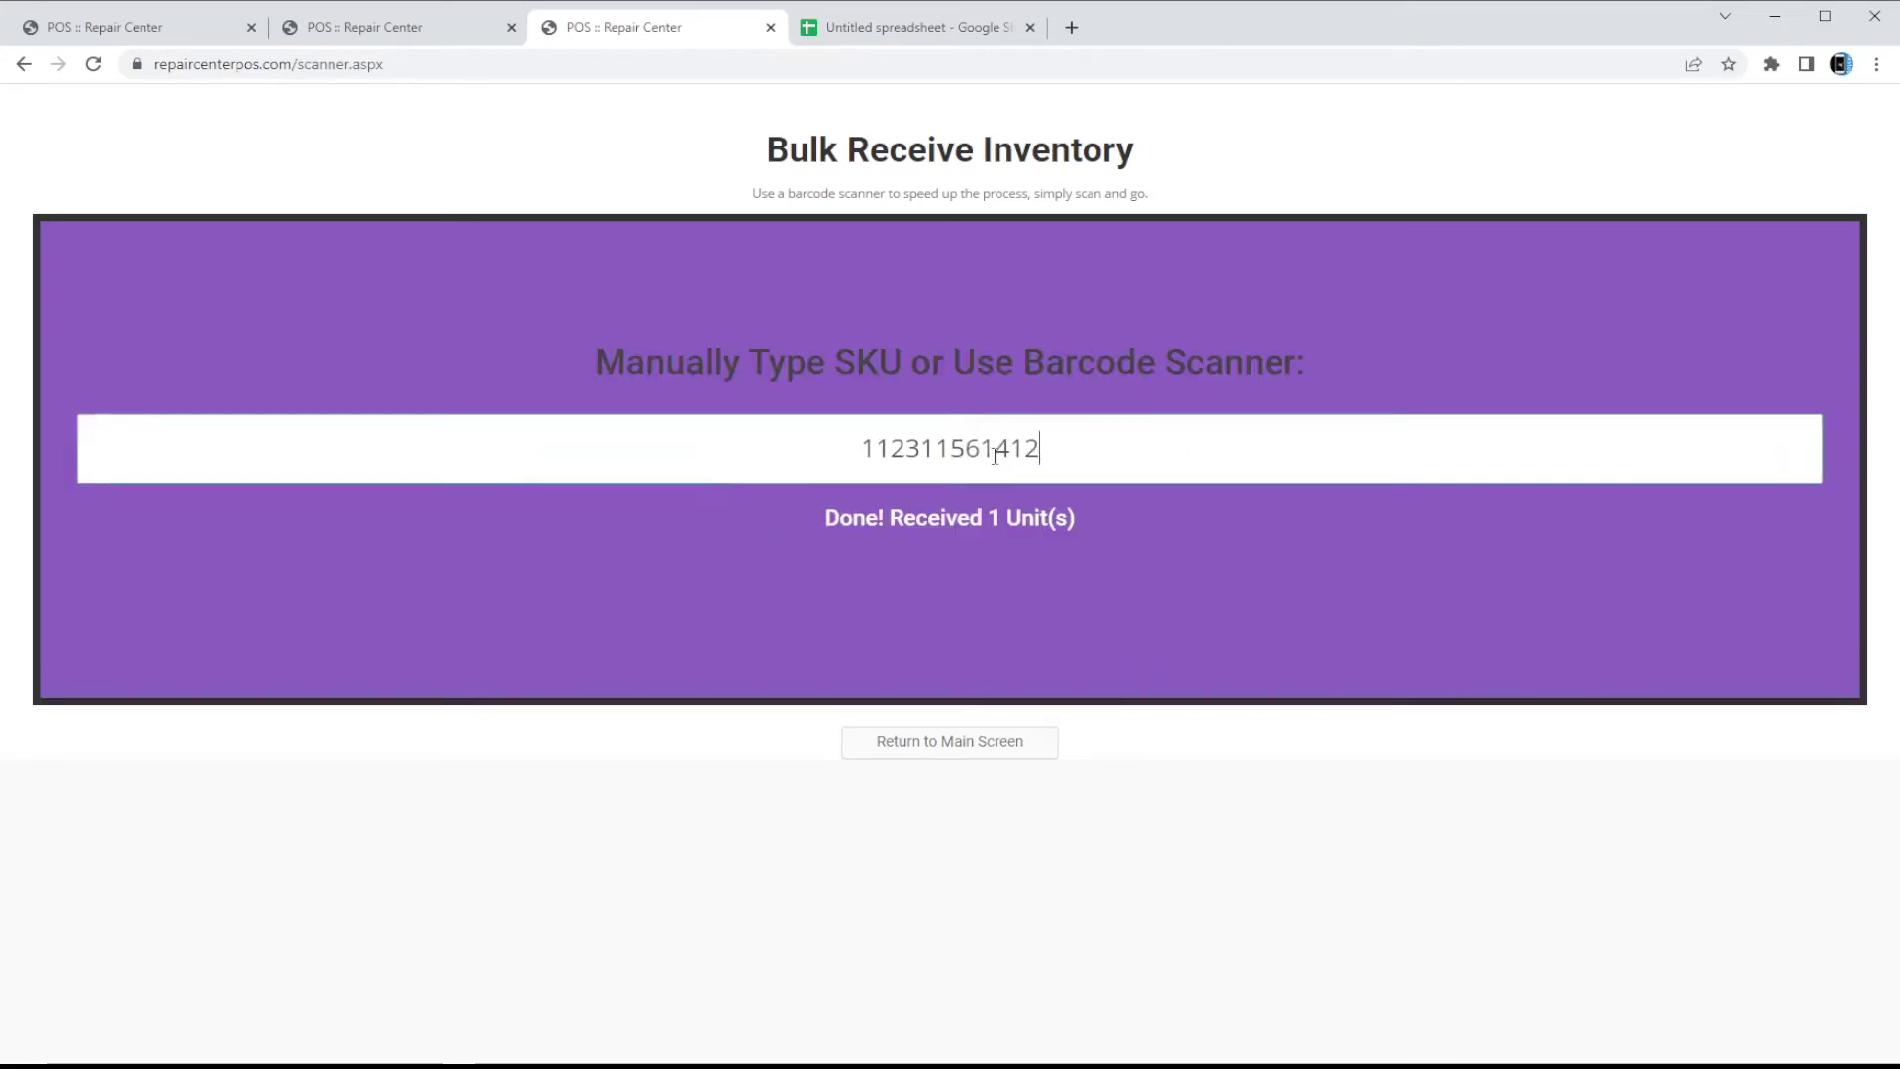
key("Return")
left_click(1112, 547)
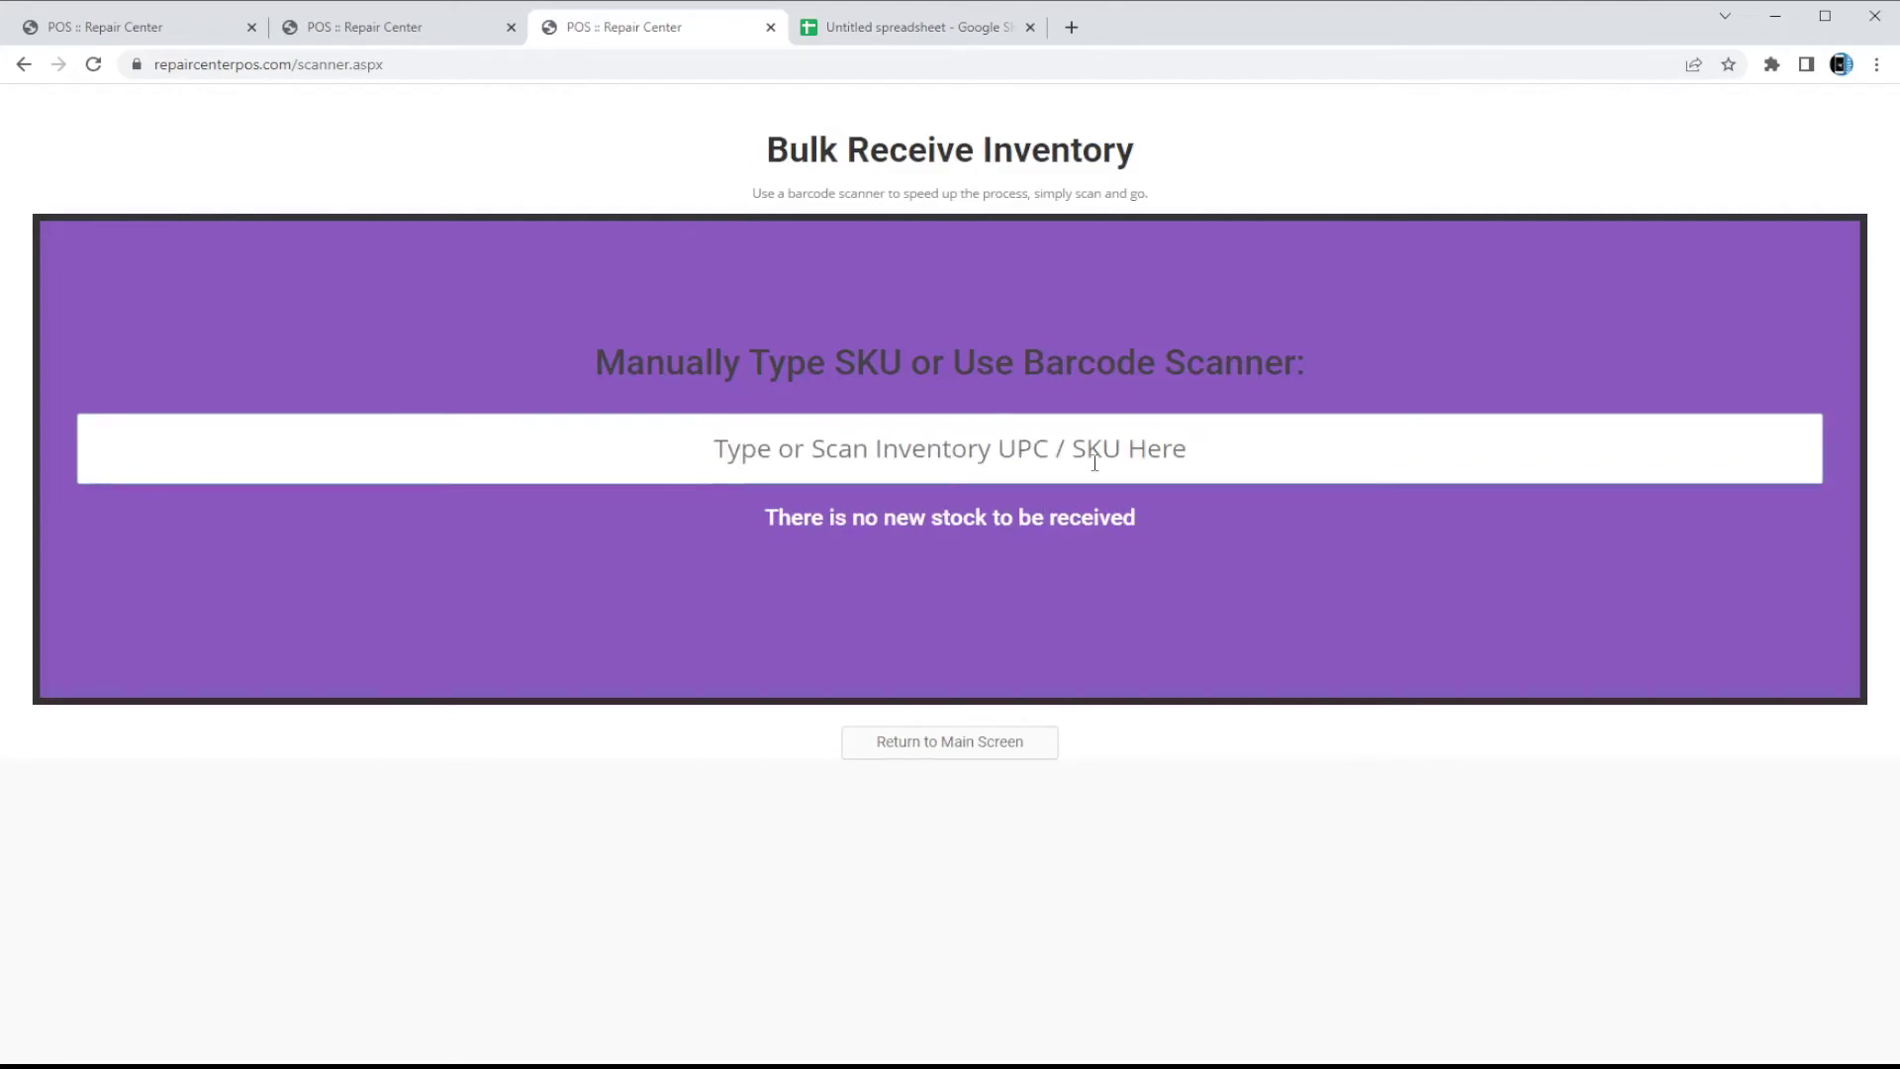
type("112311561412")
key("Return")
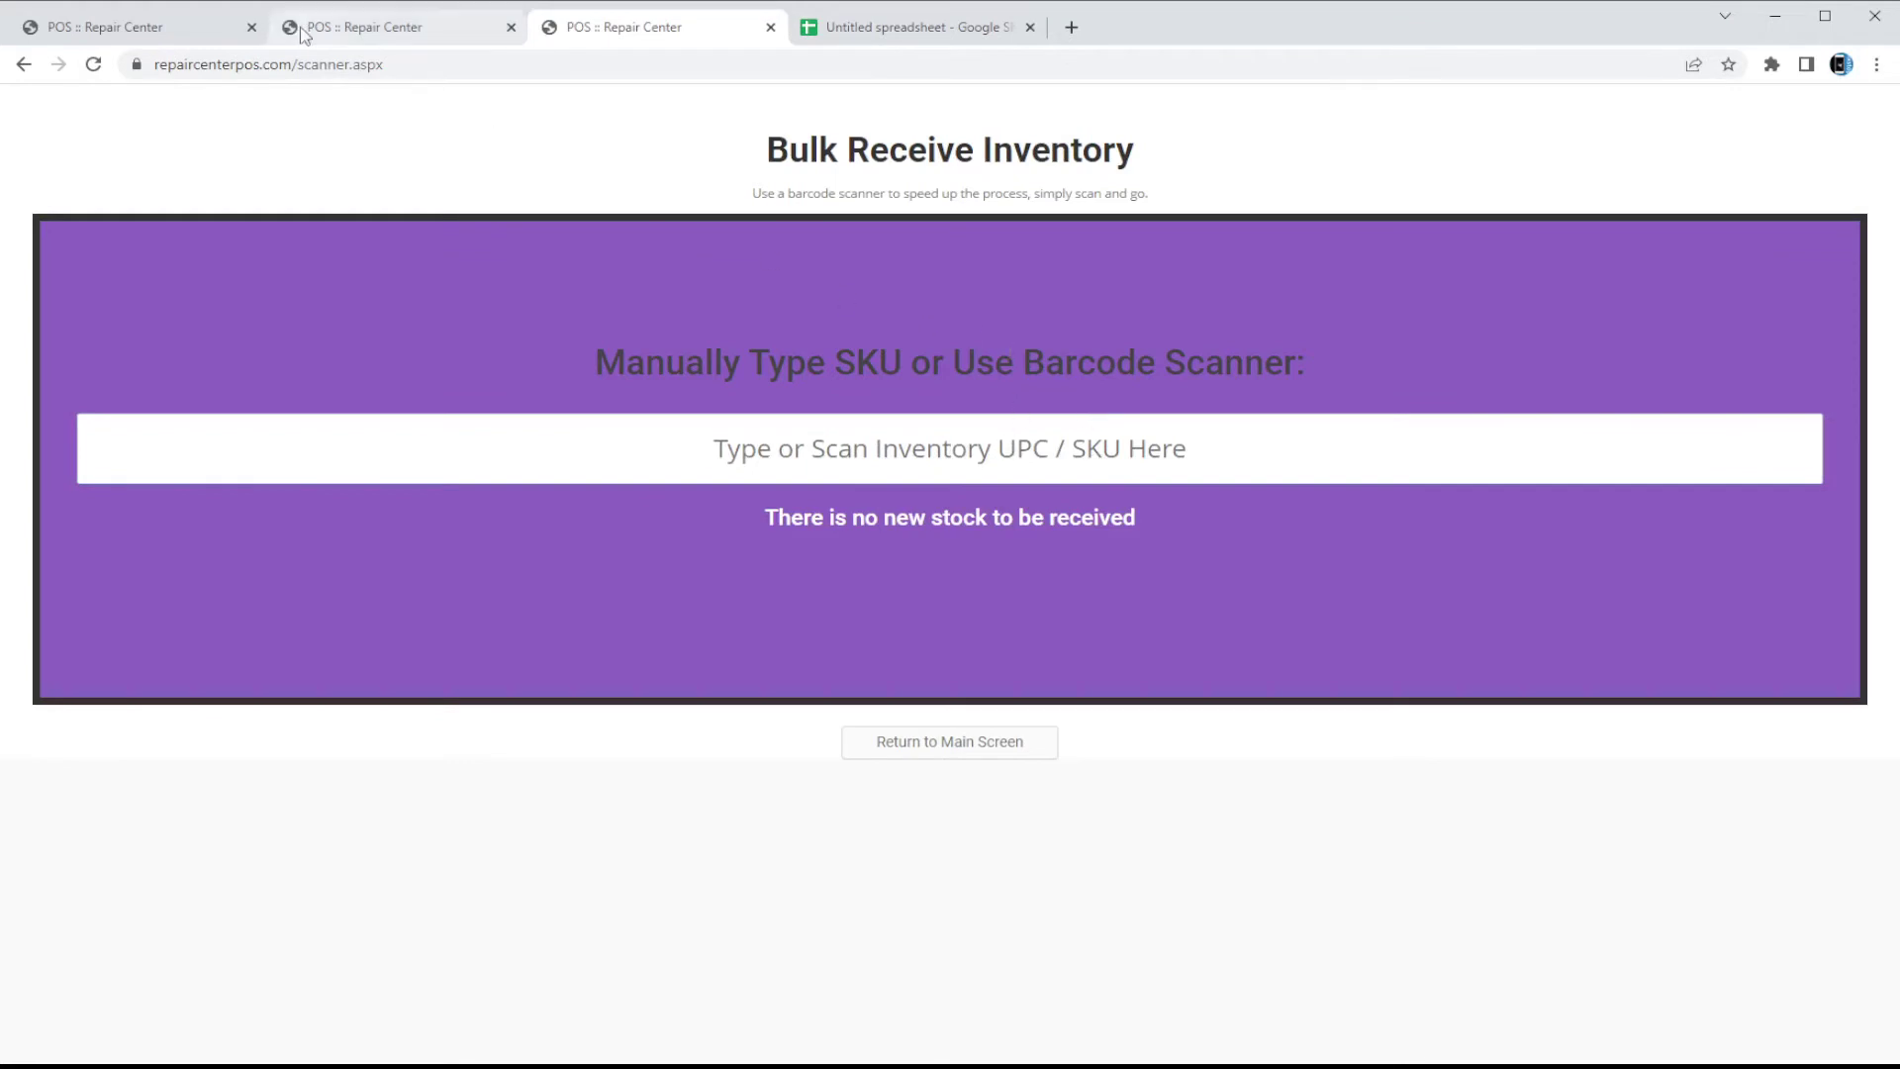
Close the scanner page and load the processing thatphoneguy order from the open inventory orders in a separate browser tab.
left_click(428, 38)
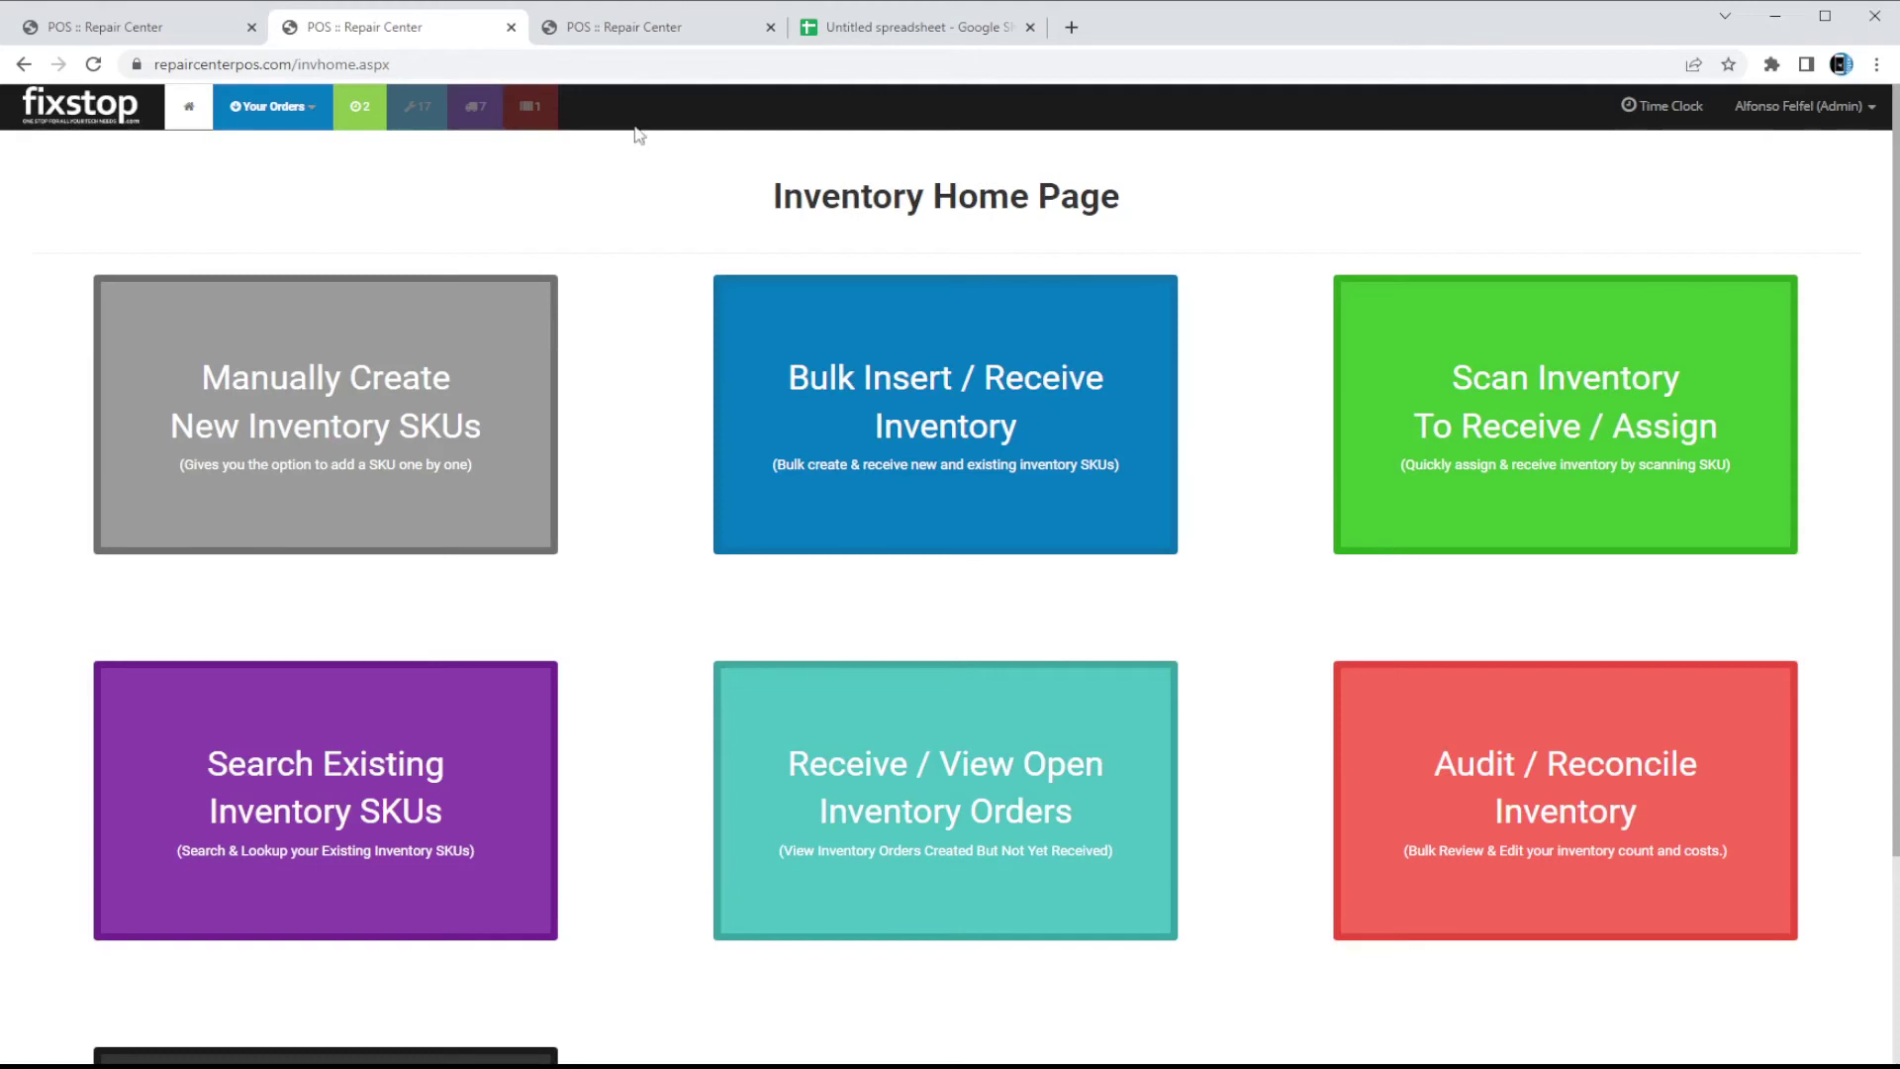
middle_click(666, 32)
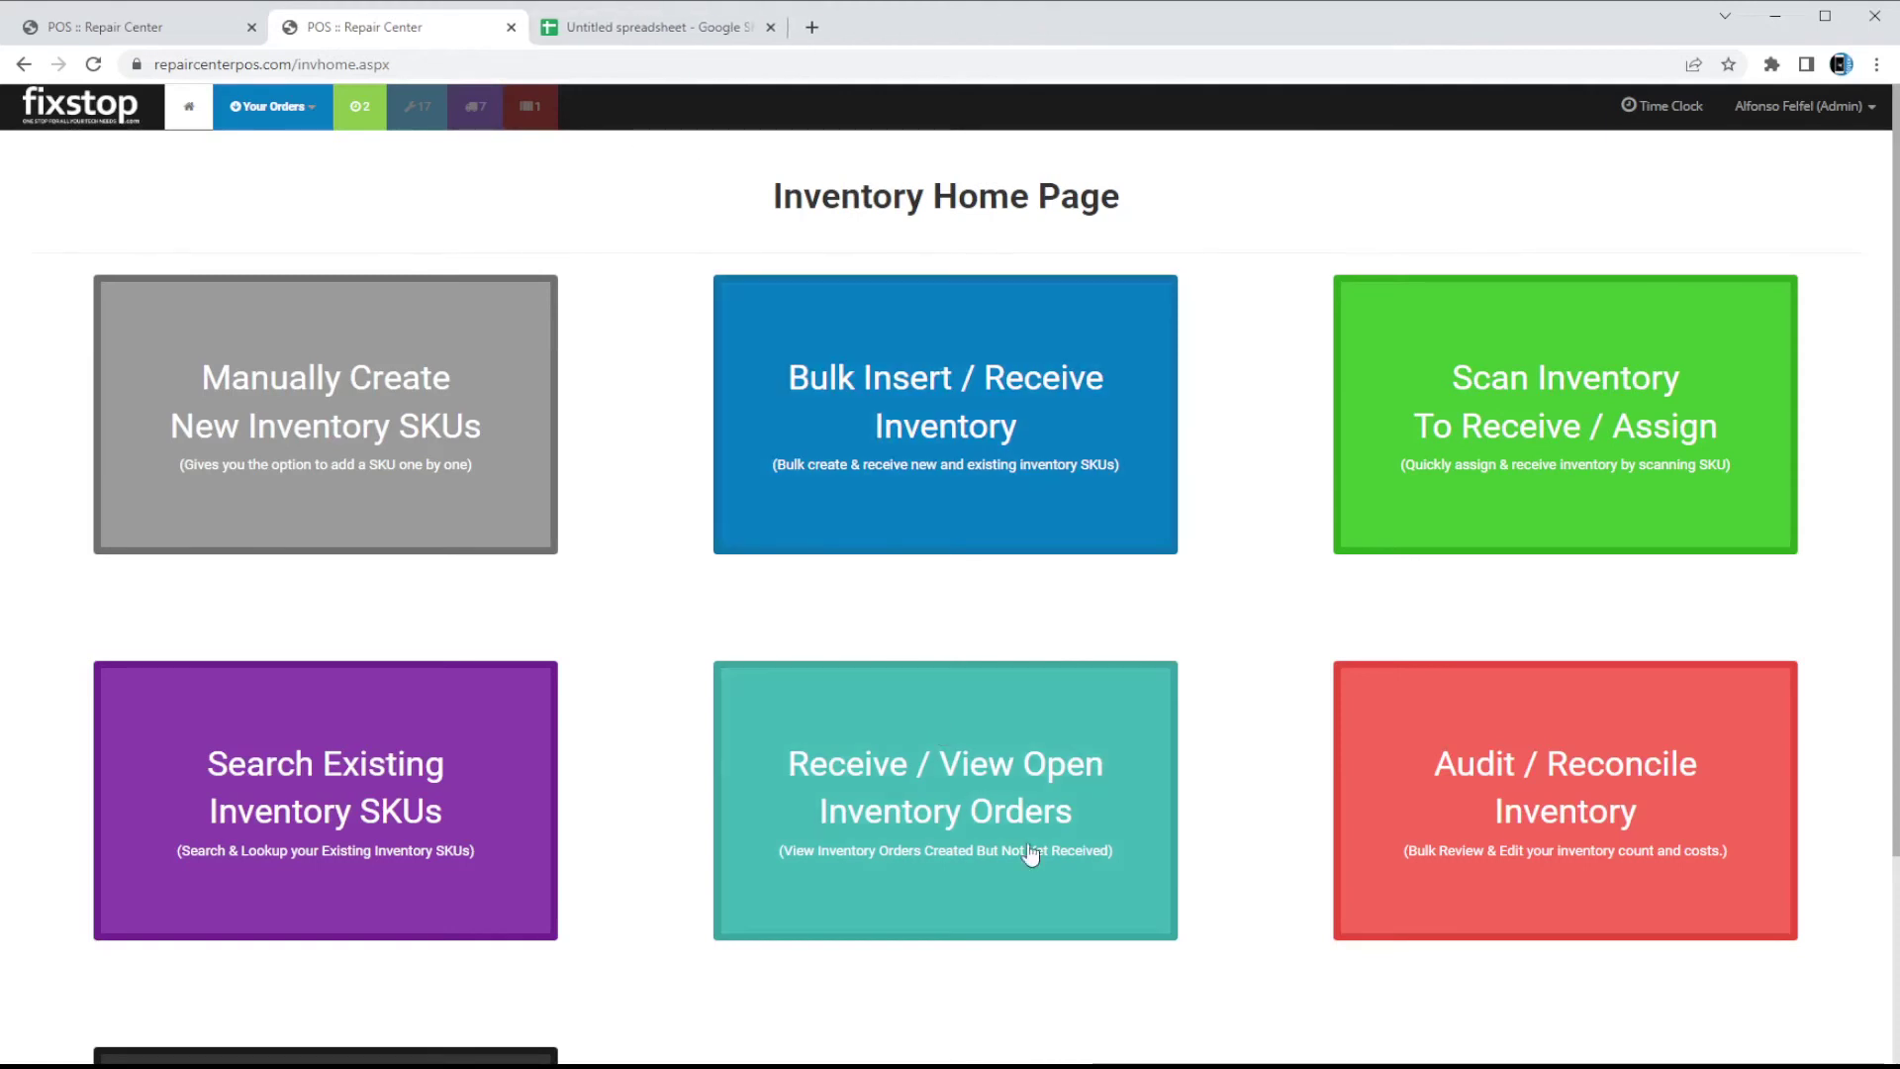
left_click(927, 777)
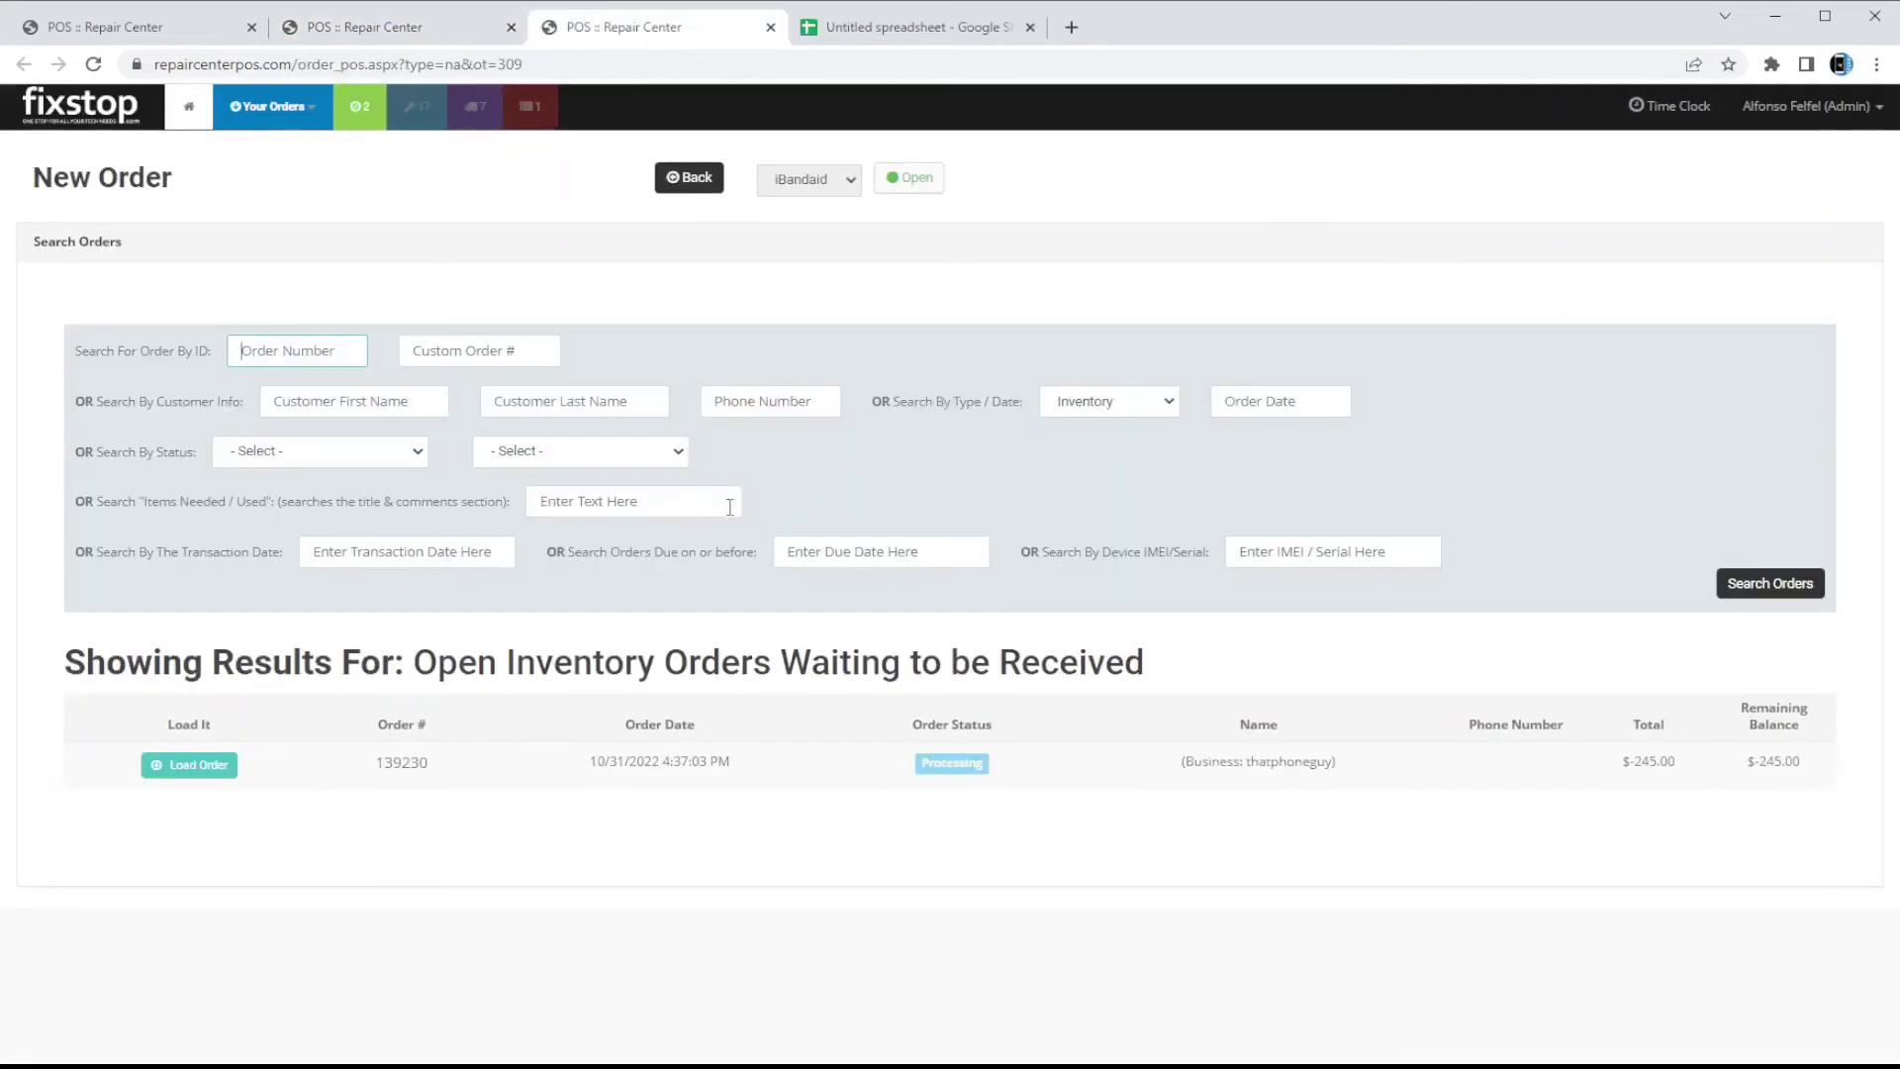
left_click(219, 774)
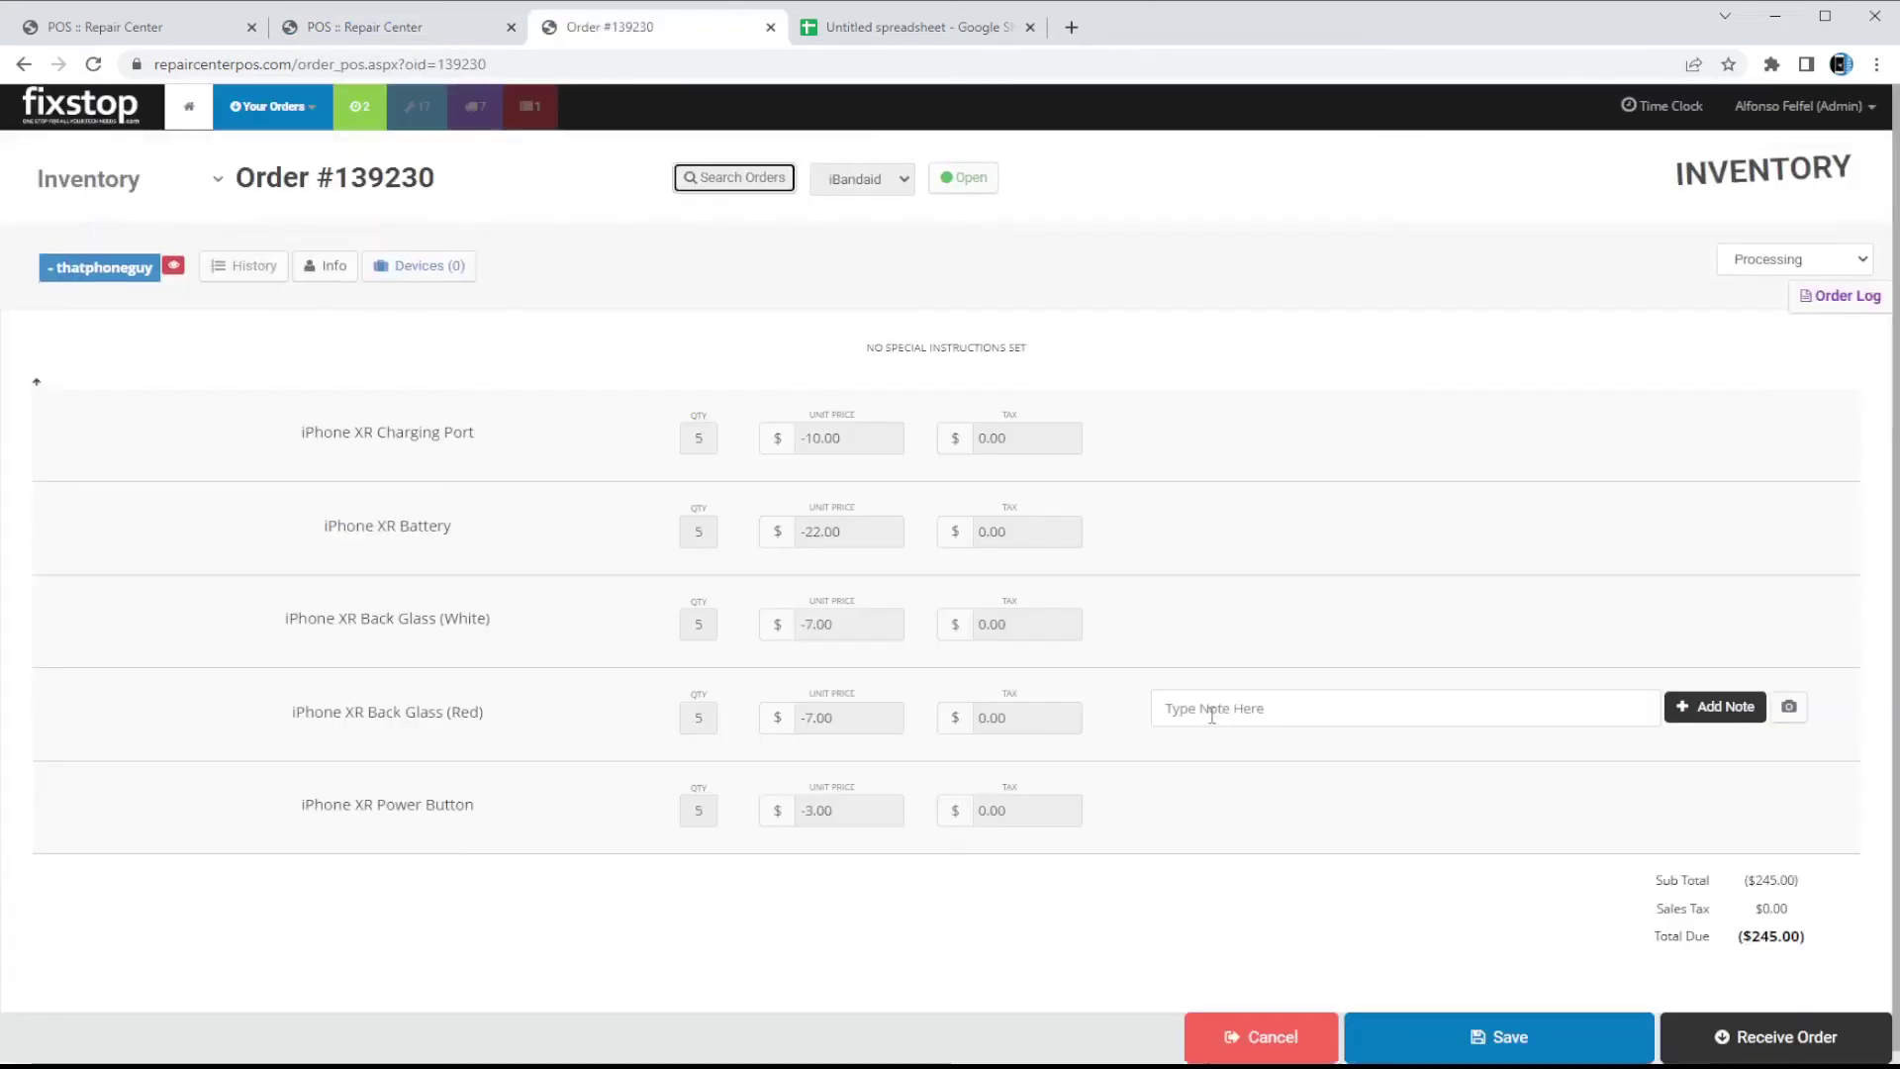
Set the received quantity to 5 for iPhone XR Back Glass (Red) and iPhone XR Power Button, and receive all remaining items.
scroll(1485, 890, "down", 1)
left_click(1721, 1034)
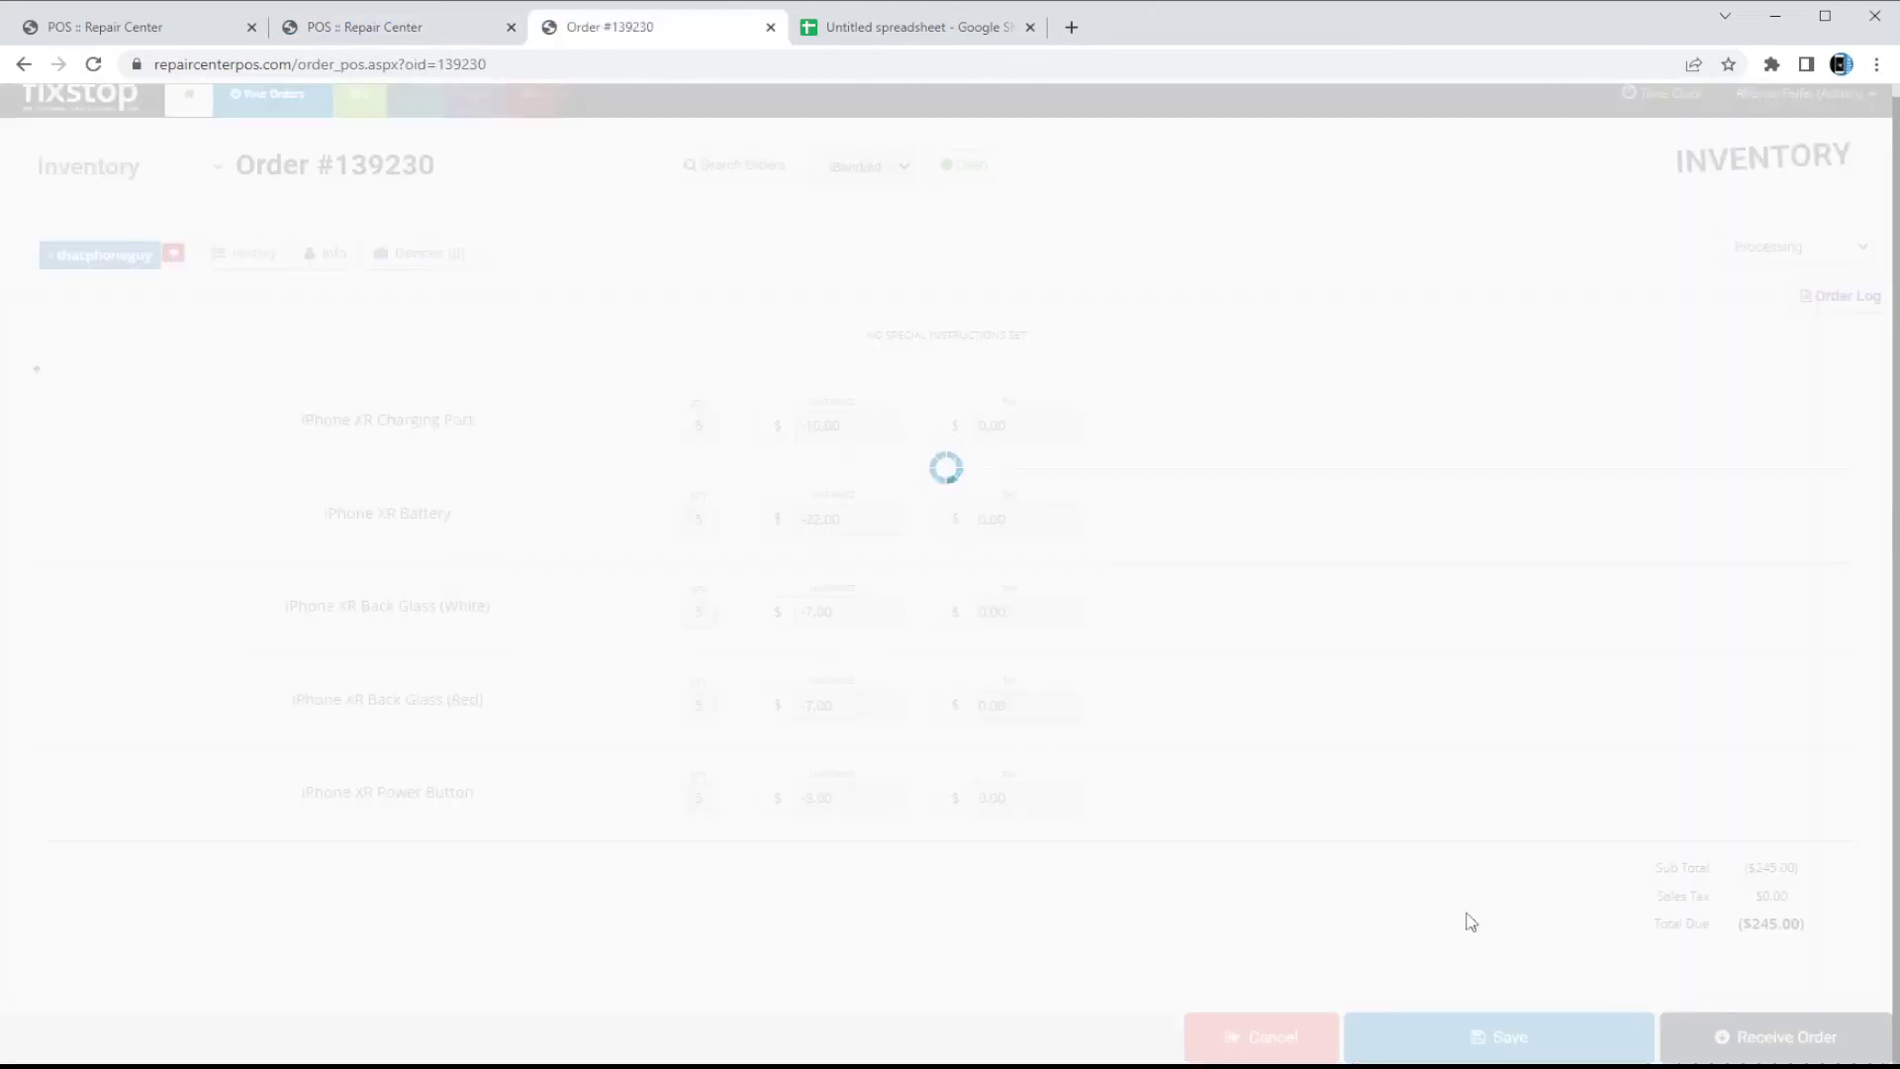
left_click(902, 556)
type("5")
left_click(881, 610)
type("5")
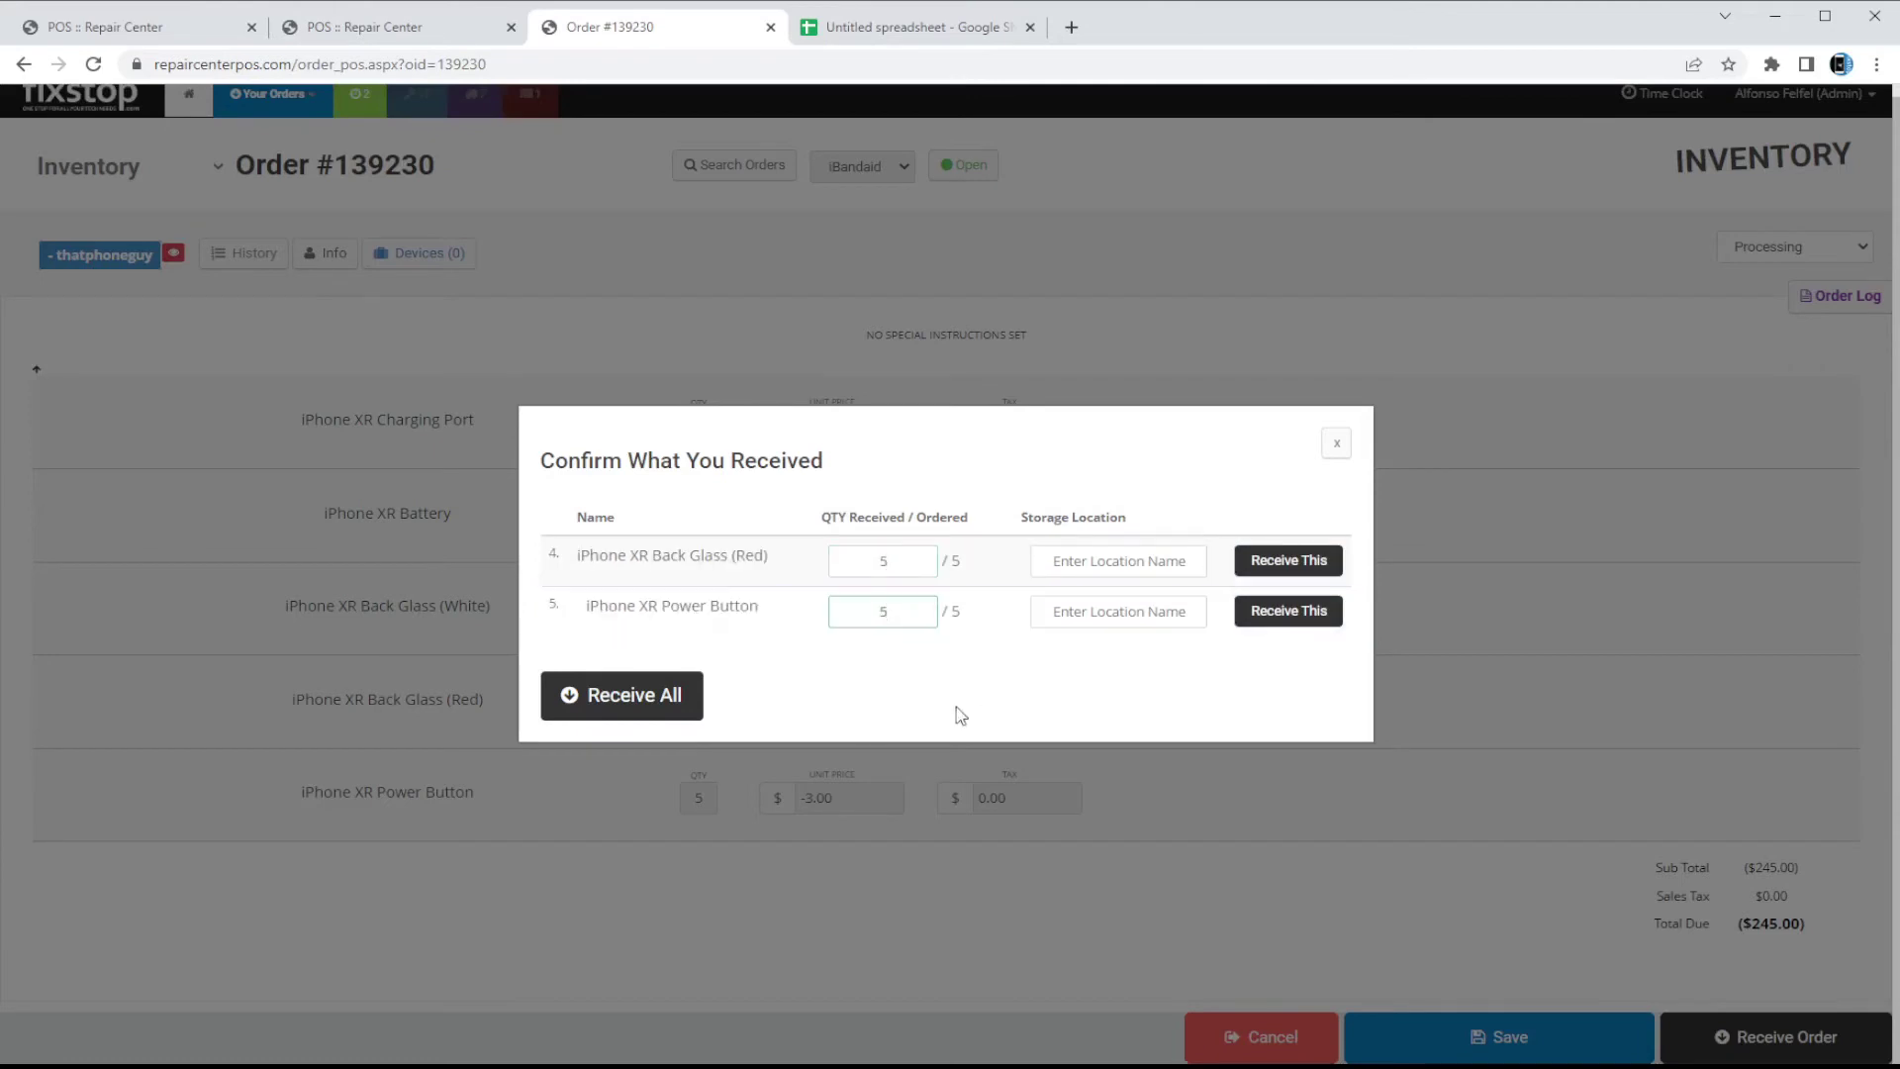
left_click(634, 695)
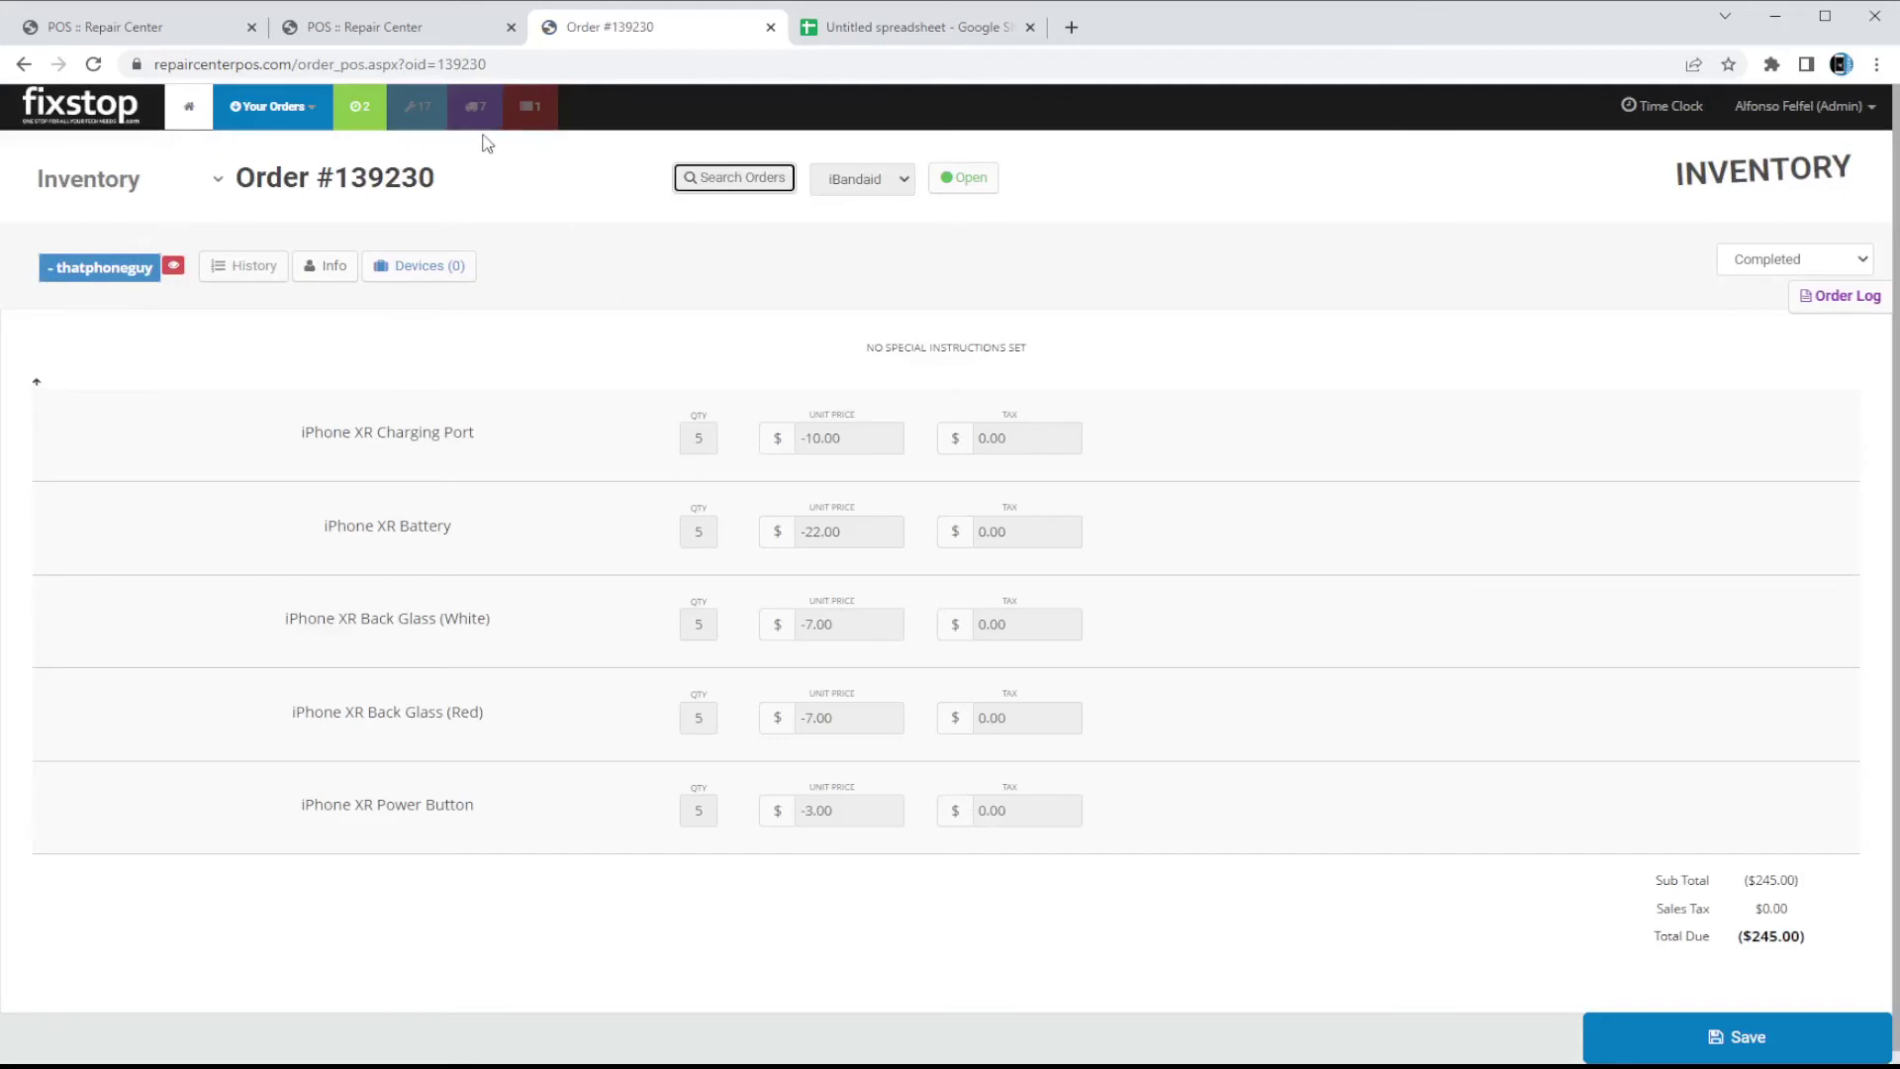
Go back to the inventory home page and check the list of open inventory orders waiting to be received.
left_click(440, 30)
left_click(940, 829)
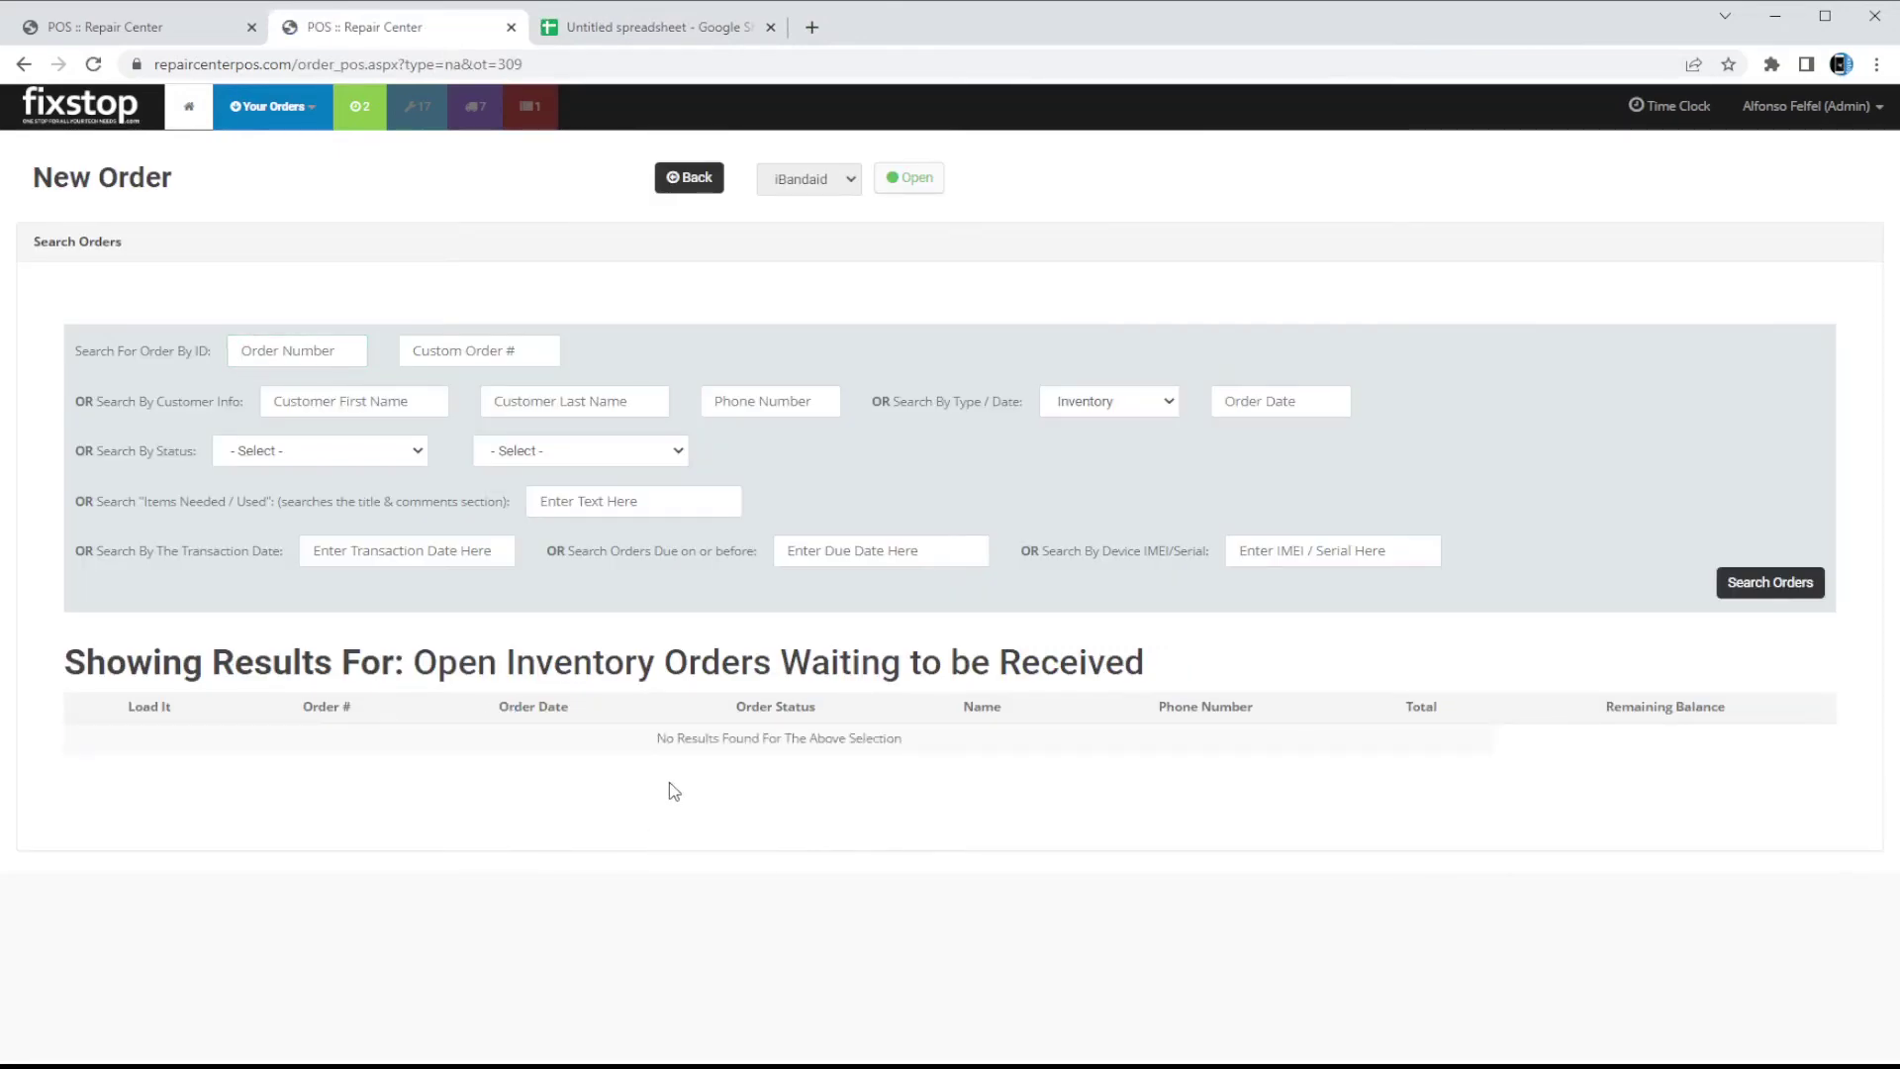
View the device orders in Repairing status, and go back to the inventory home page.
left_click(425, 118)
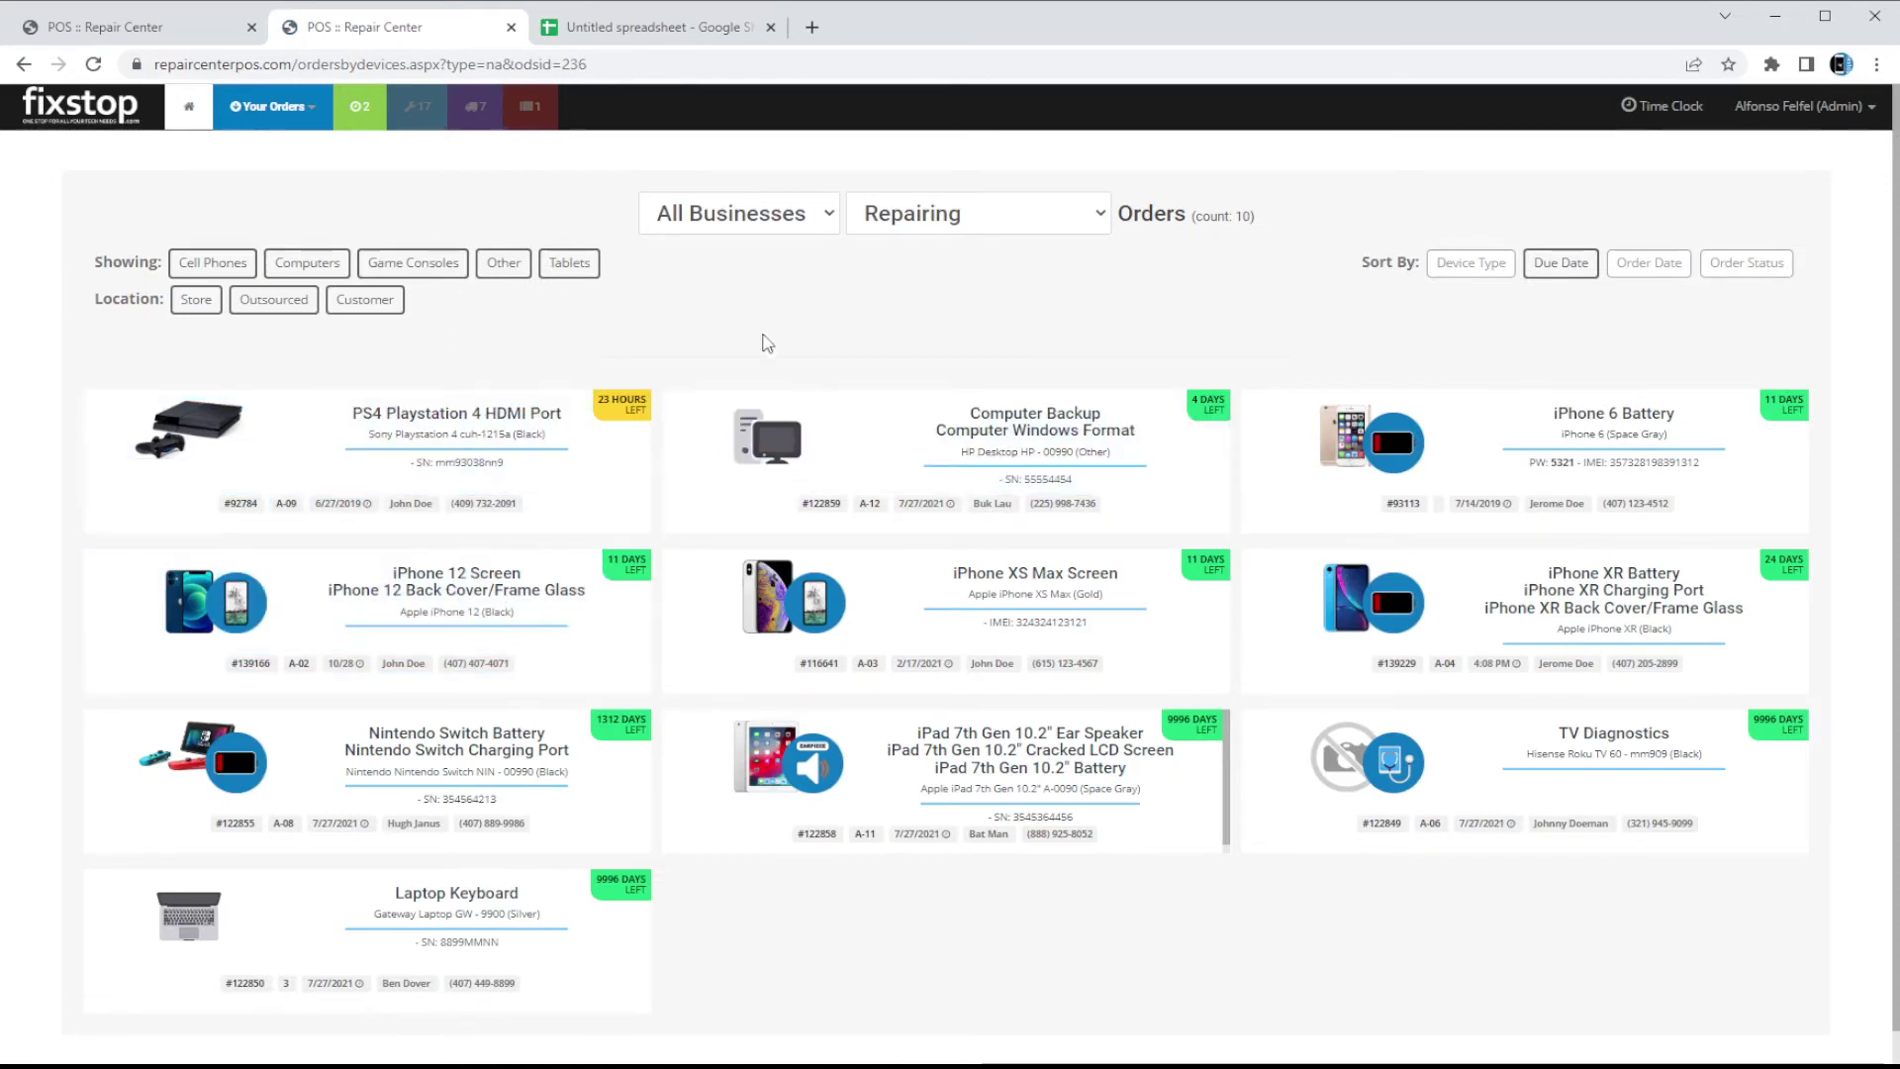
left_click(300, 108)
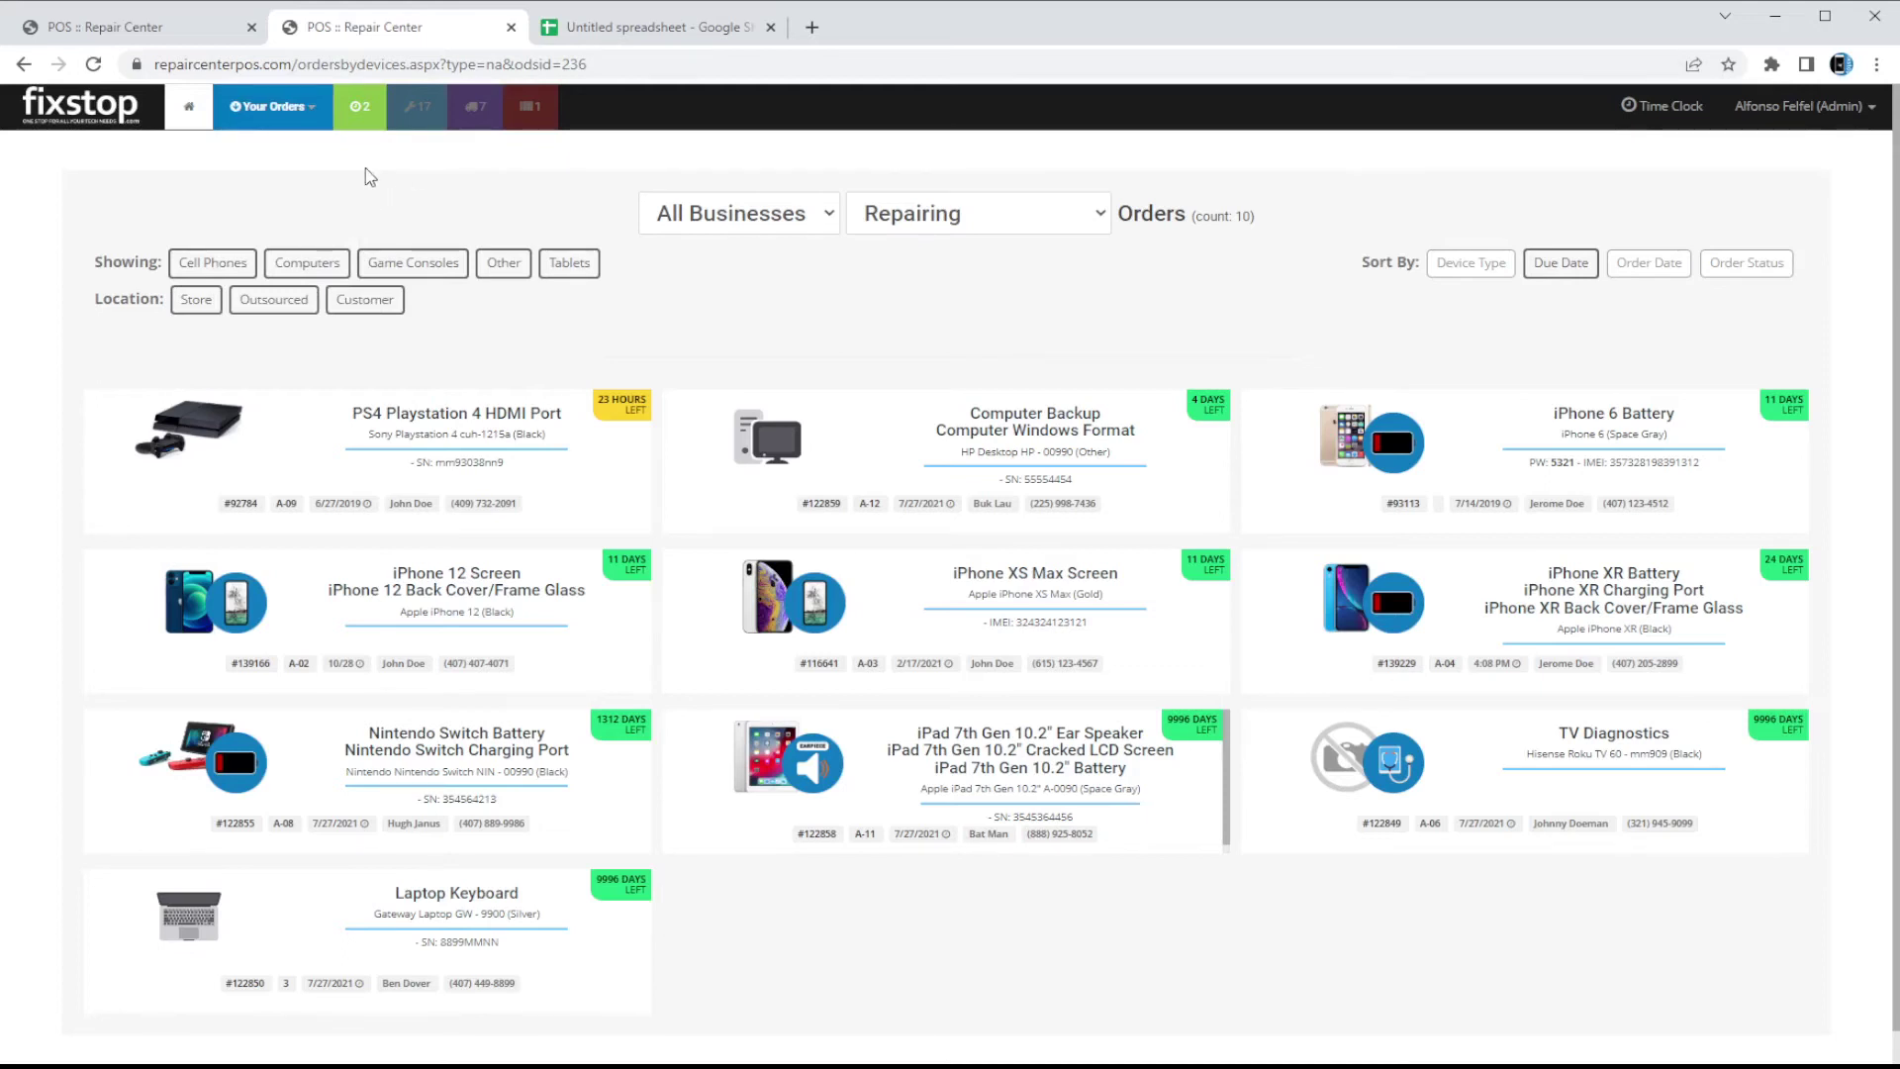
left_click(314, 106)
left_click(307, 317)
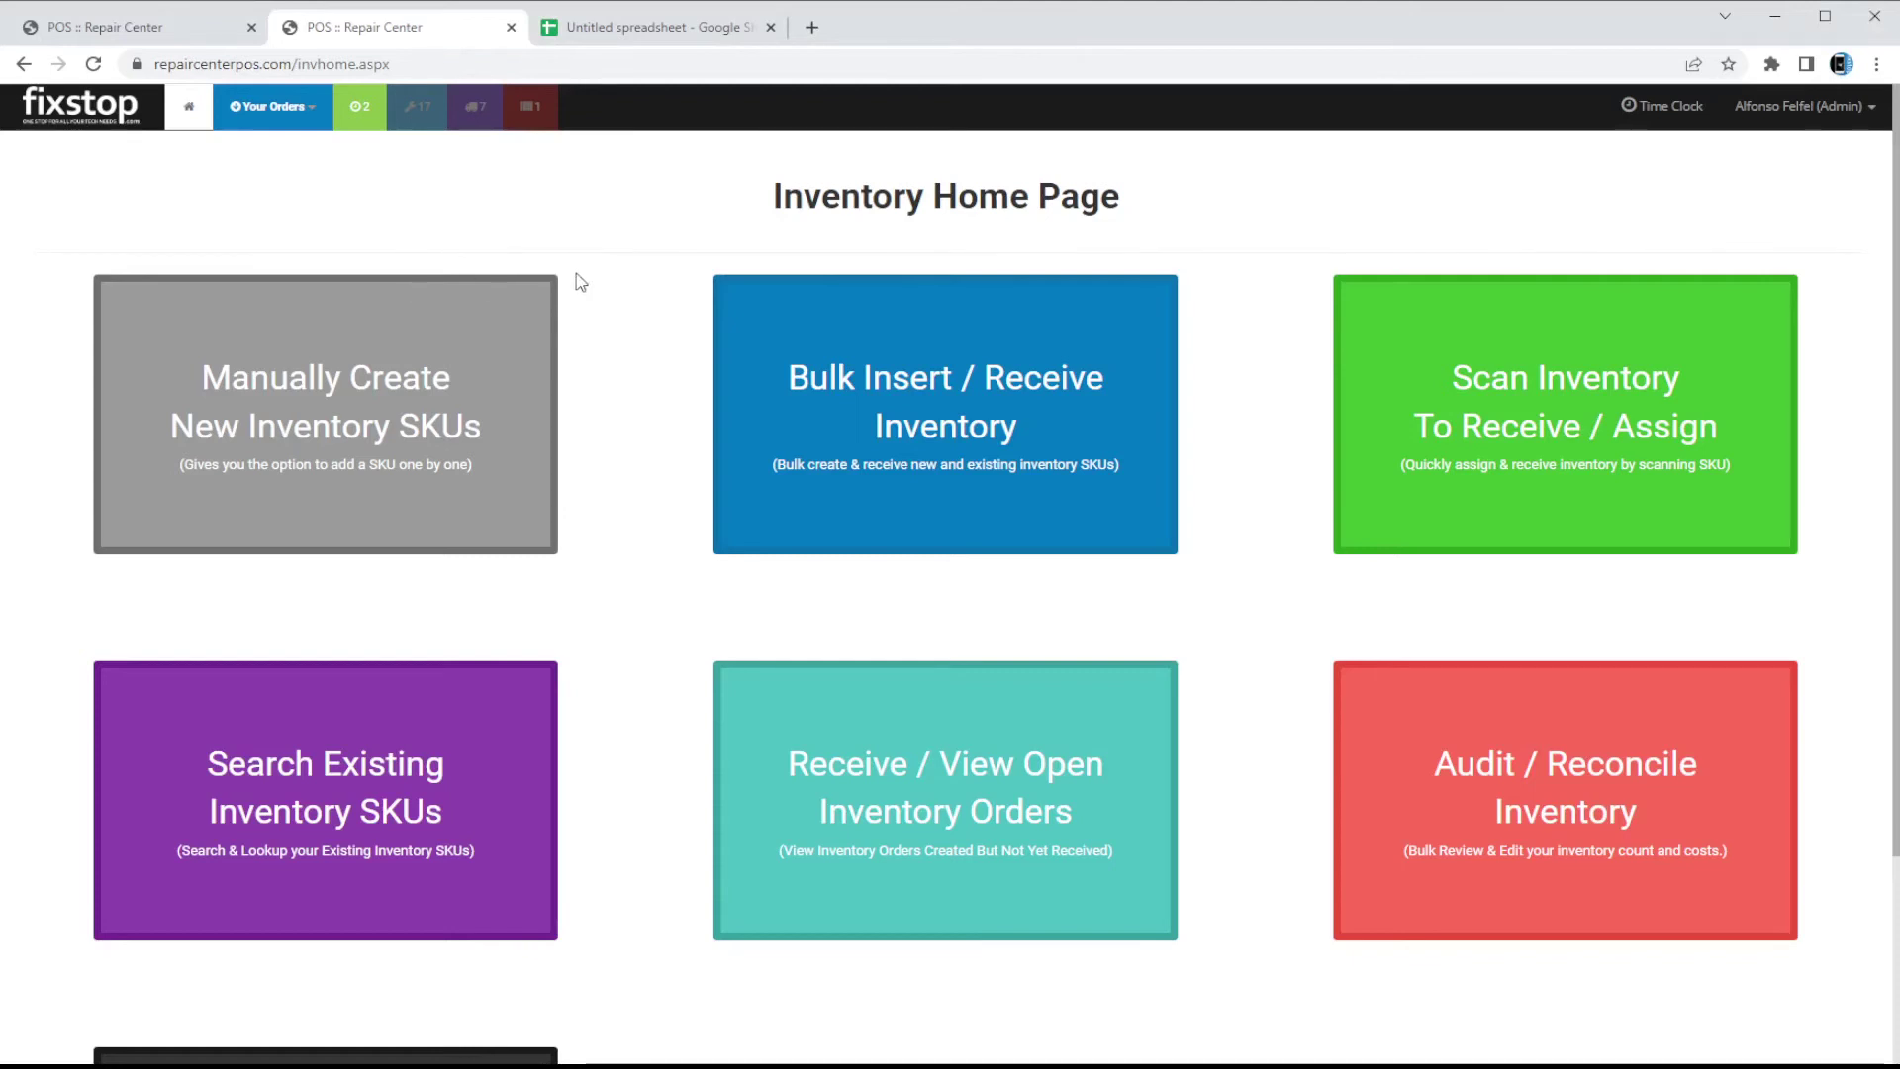
Go to the dashboard and open the list of existing products and services.
left_click(303, 117)
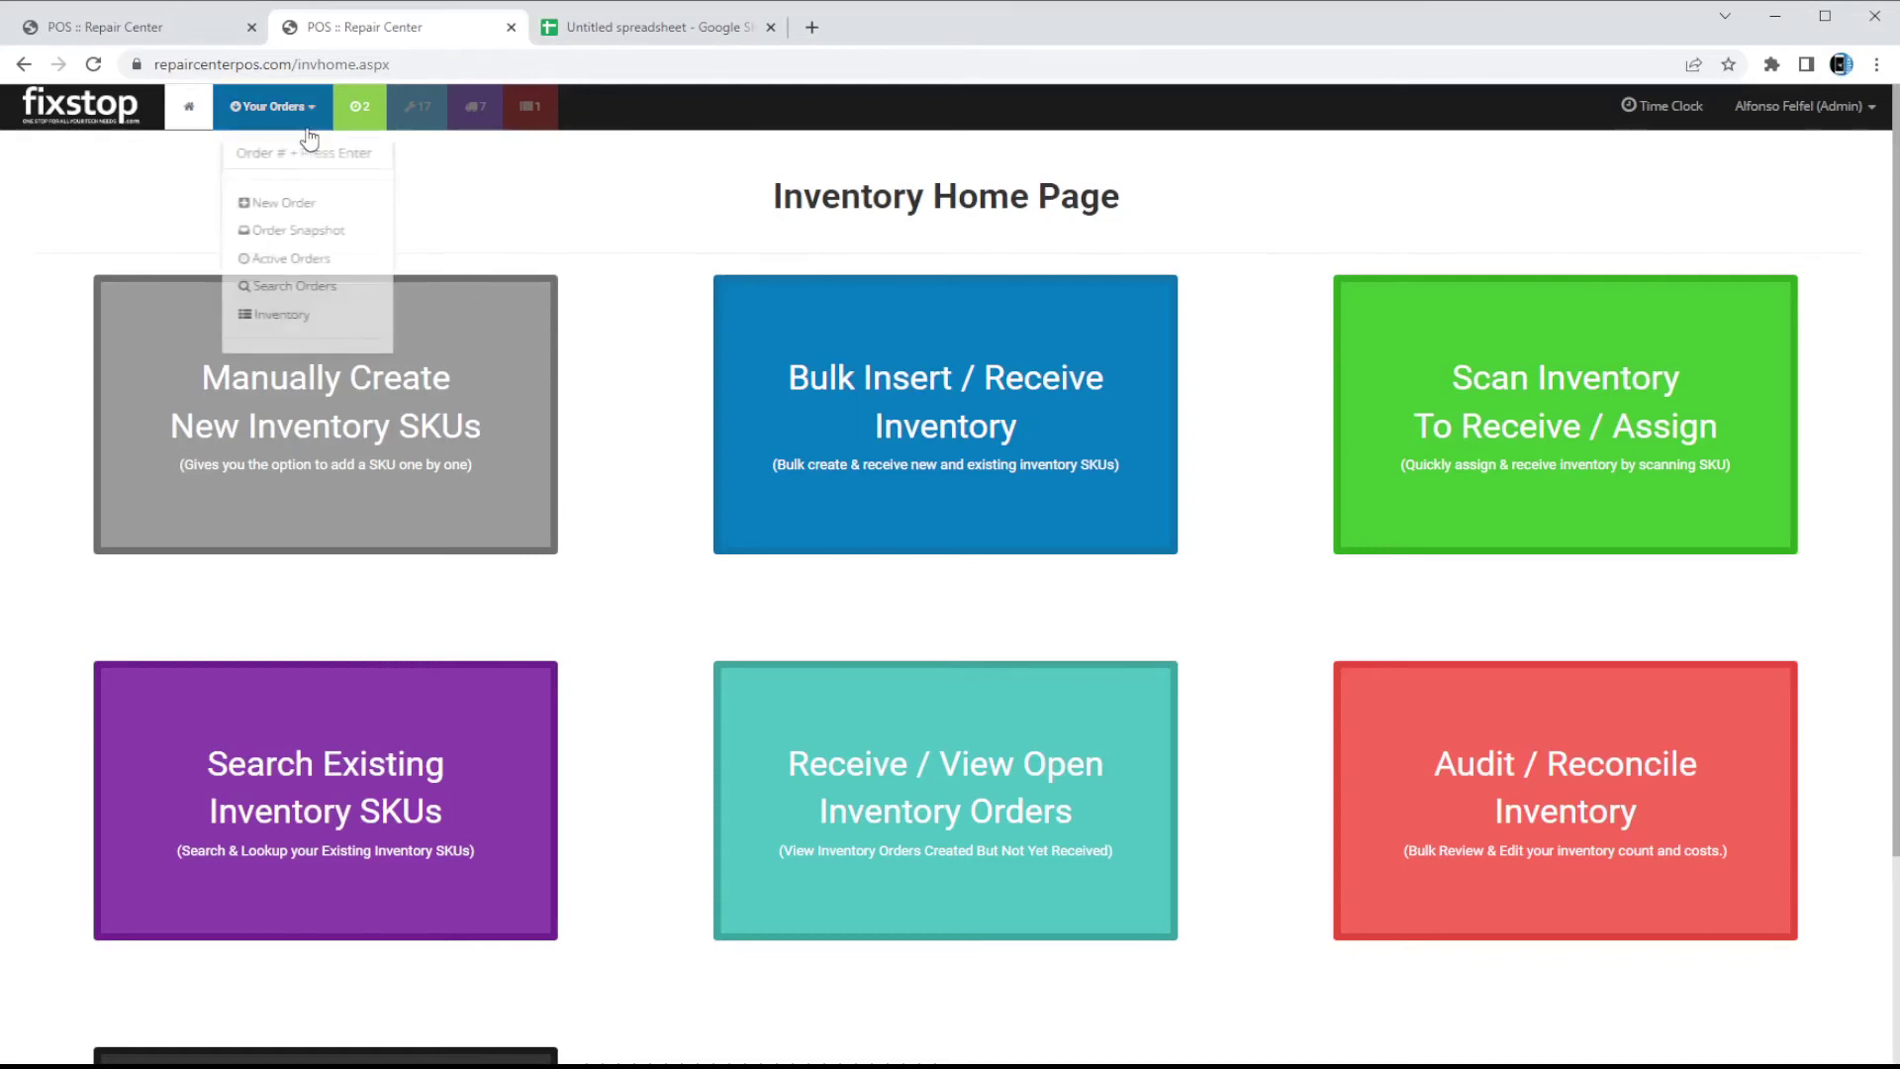
left_click(201, 121)
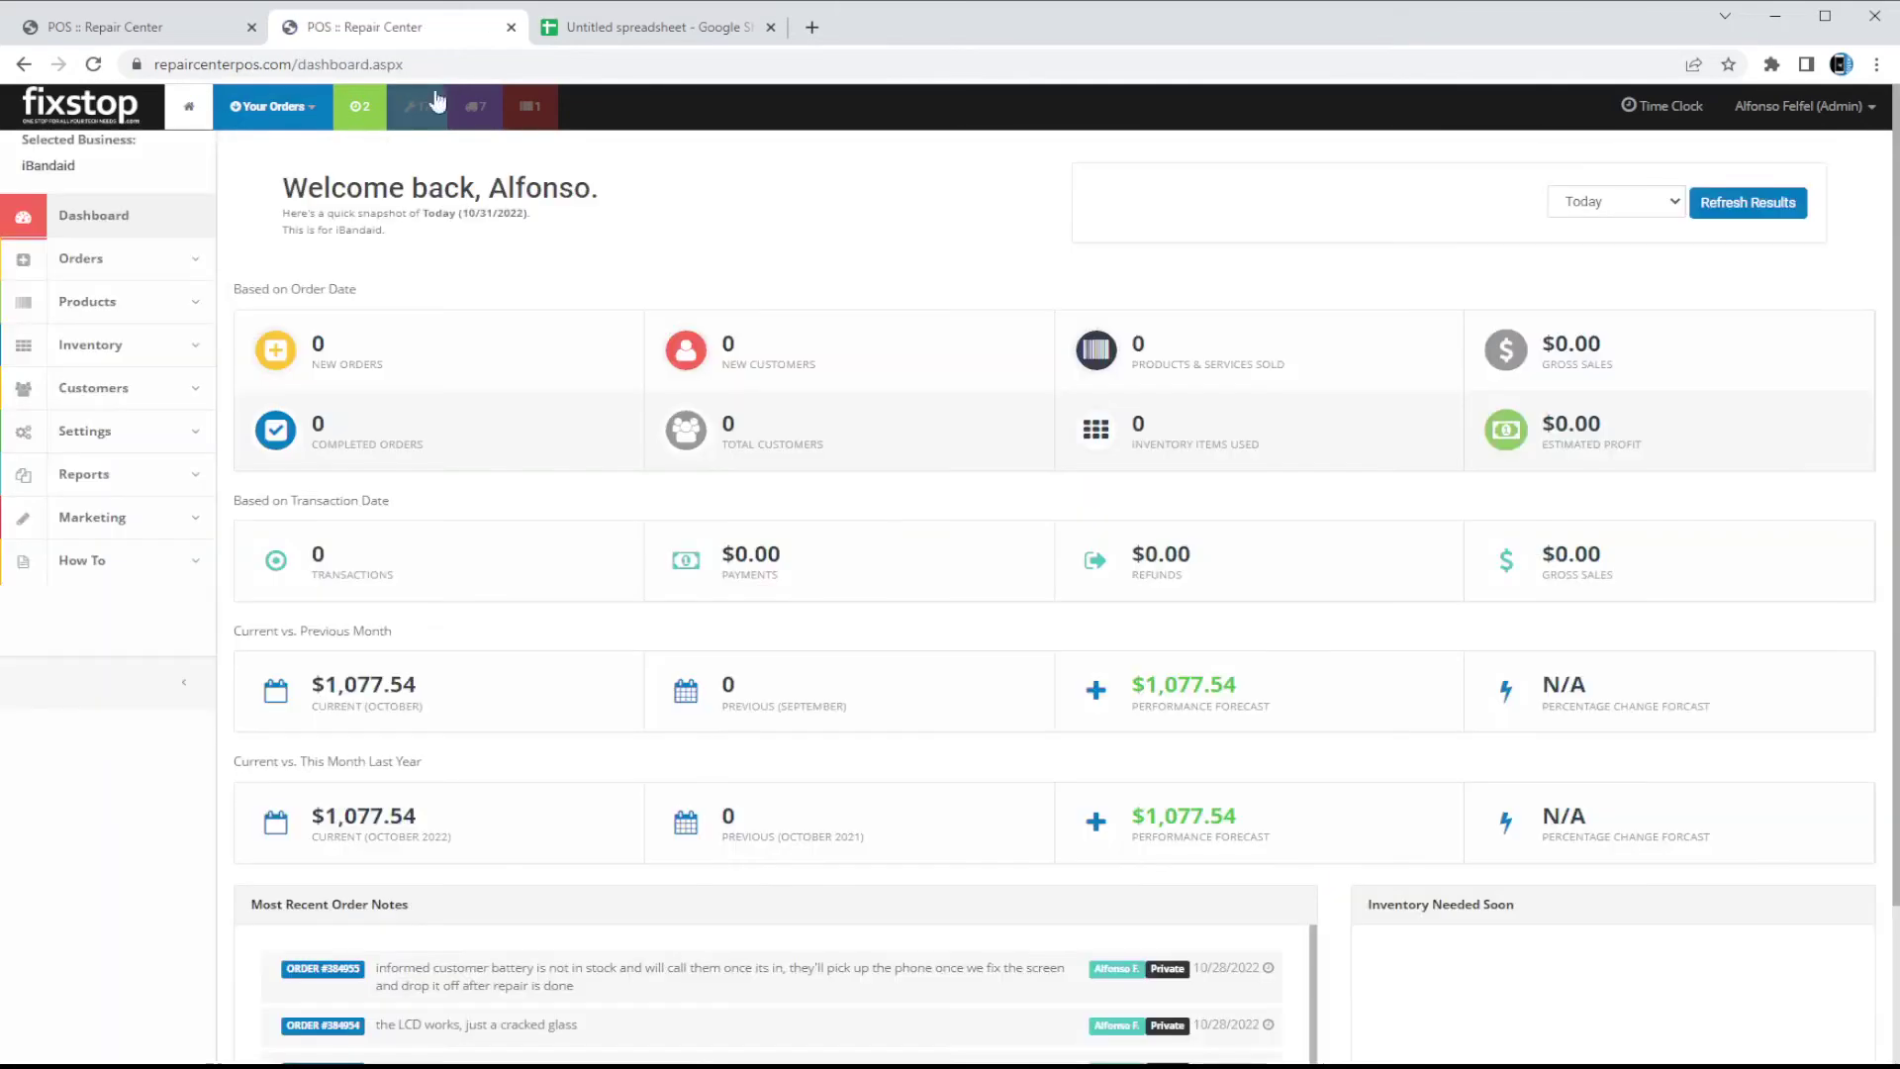
left_click(116, 299)
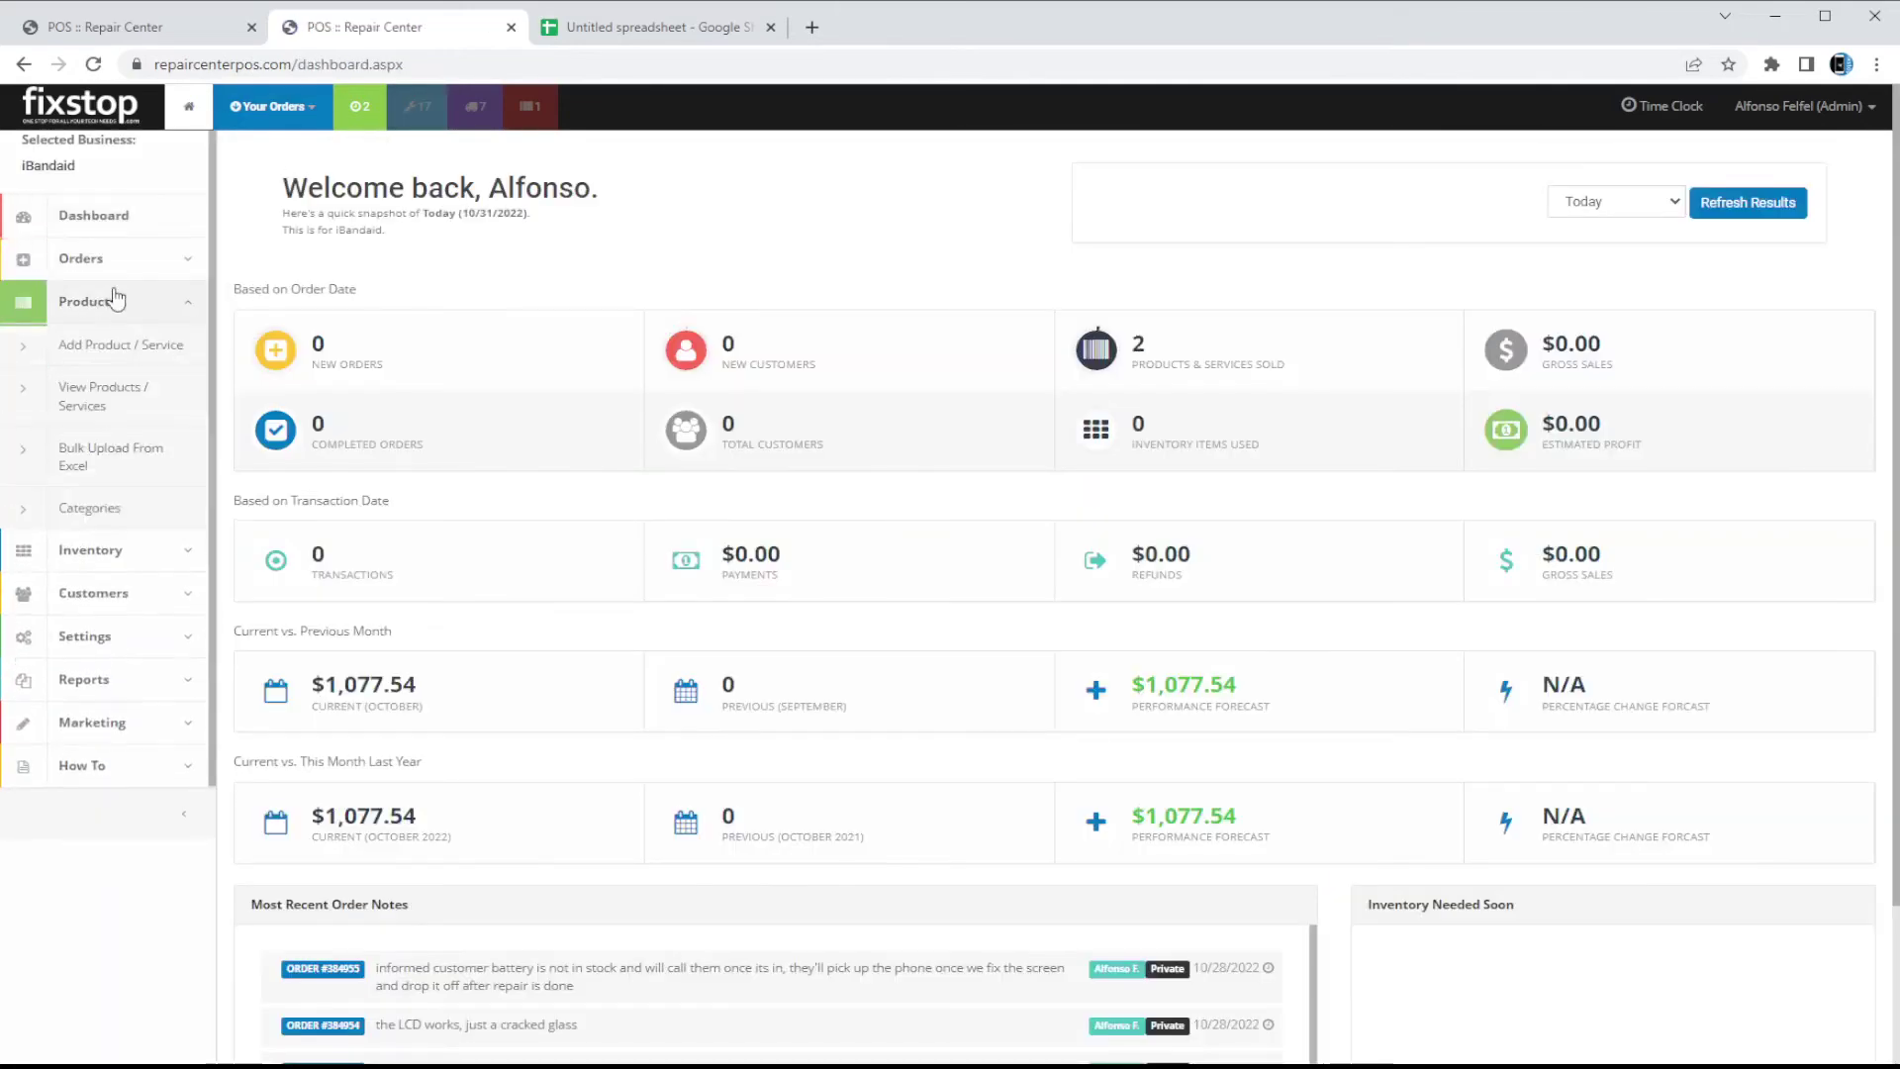
left_click(98, 400)
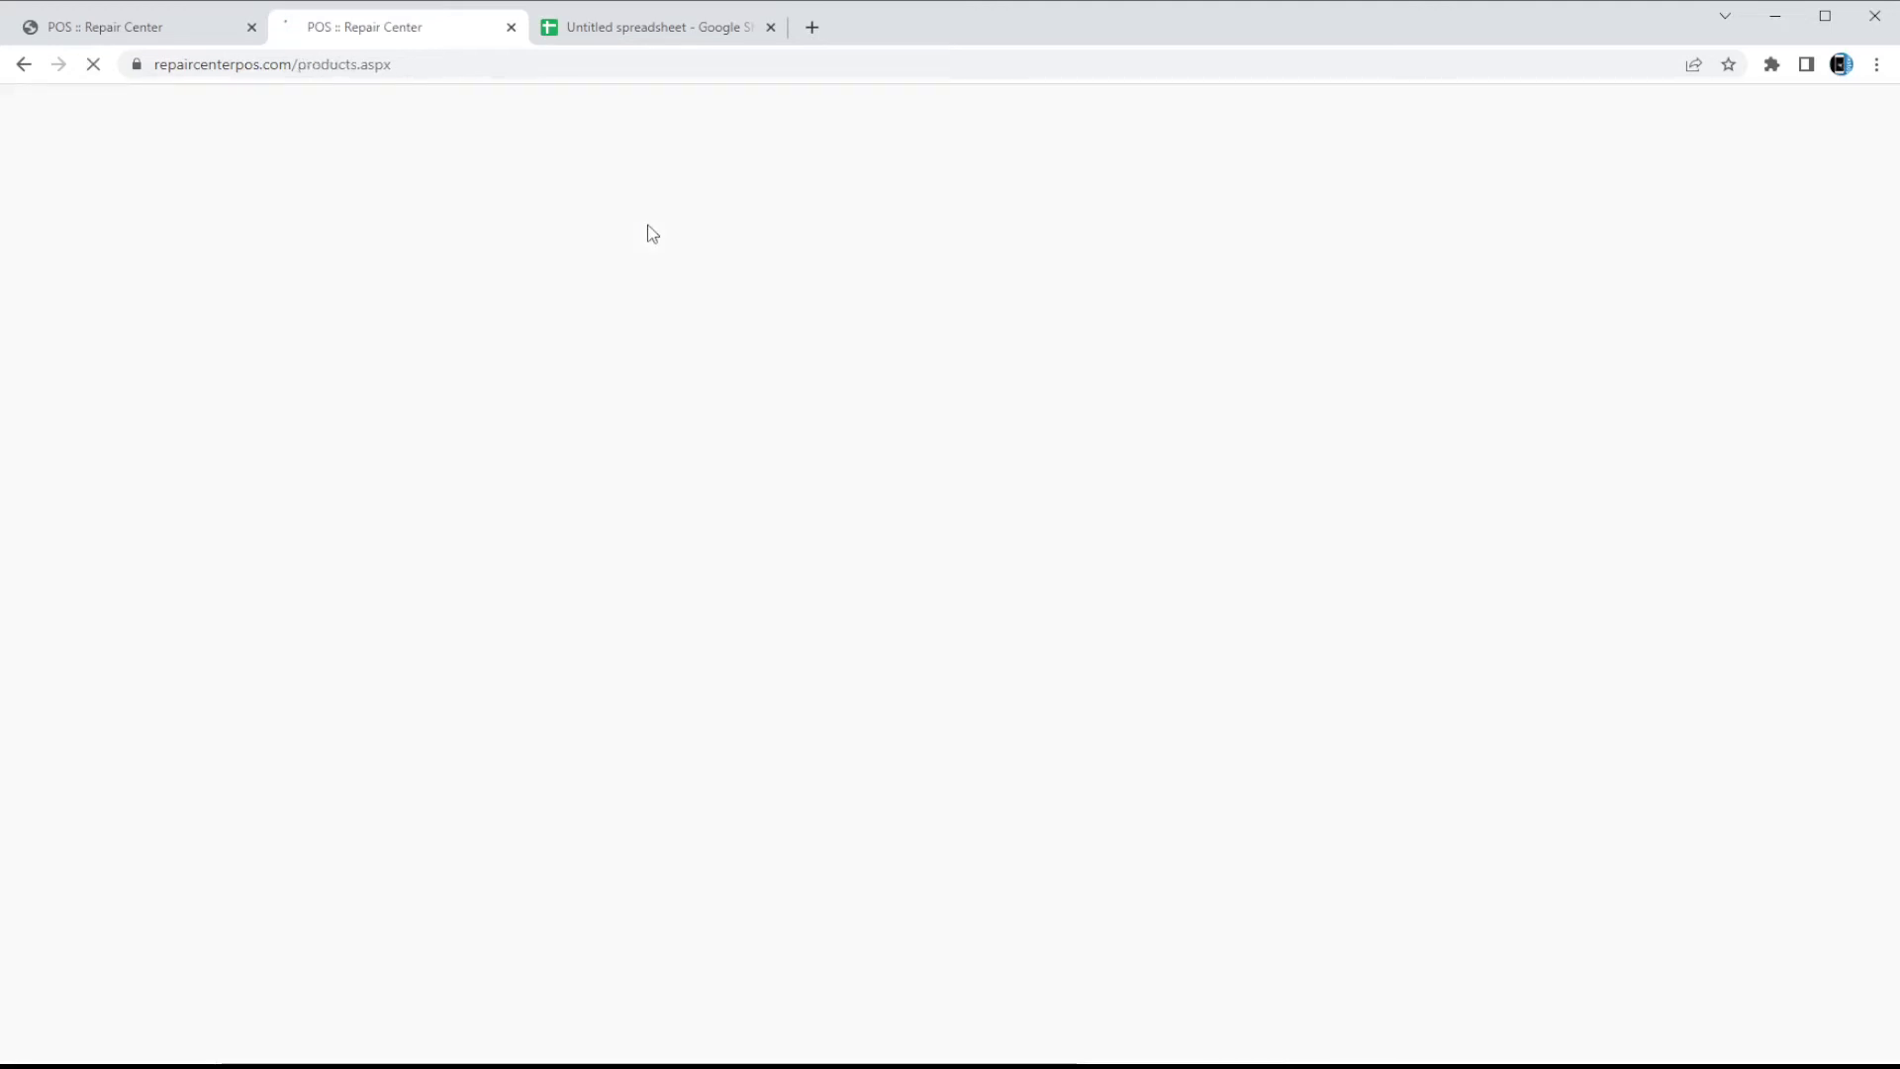
Check the charging port's title in the Sample Order spreadsheet, search the products for "iphone xr charging port", and load iPhone XR Charging Port Replacement.
left_click(677, 38)
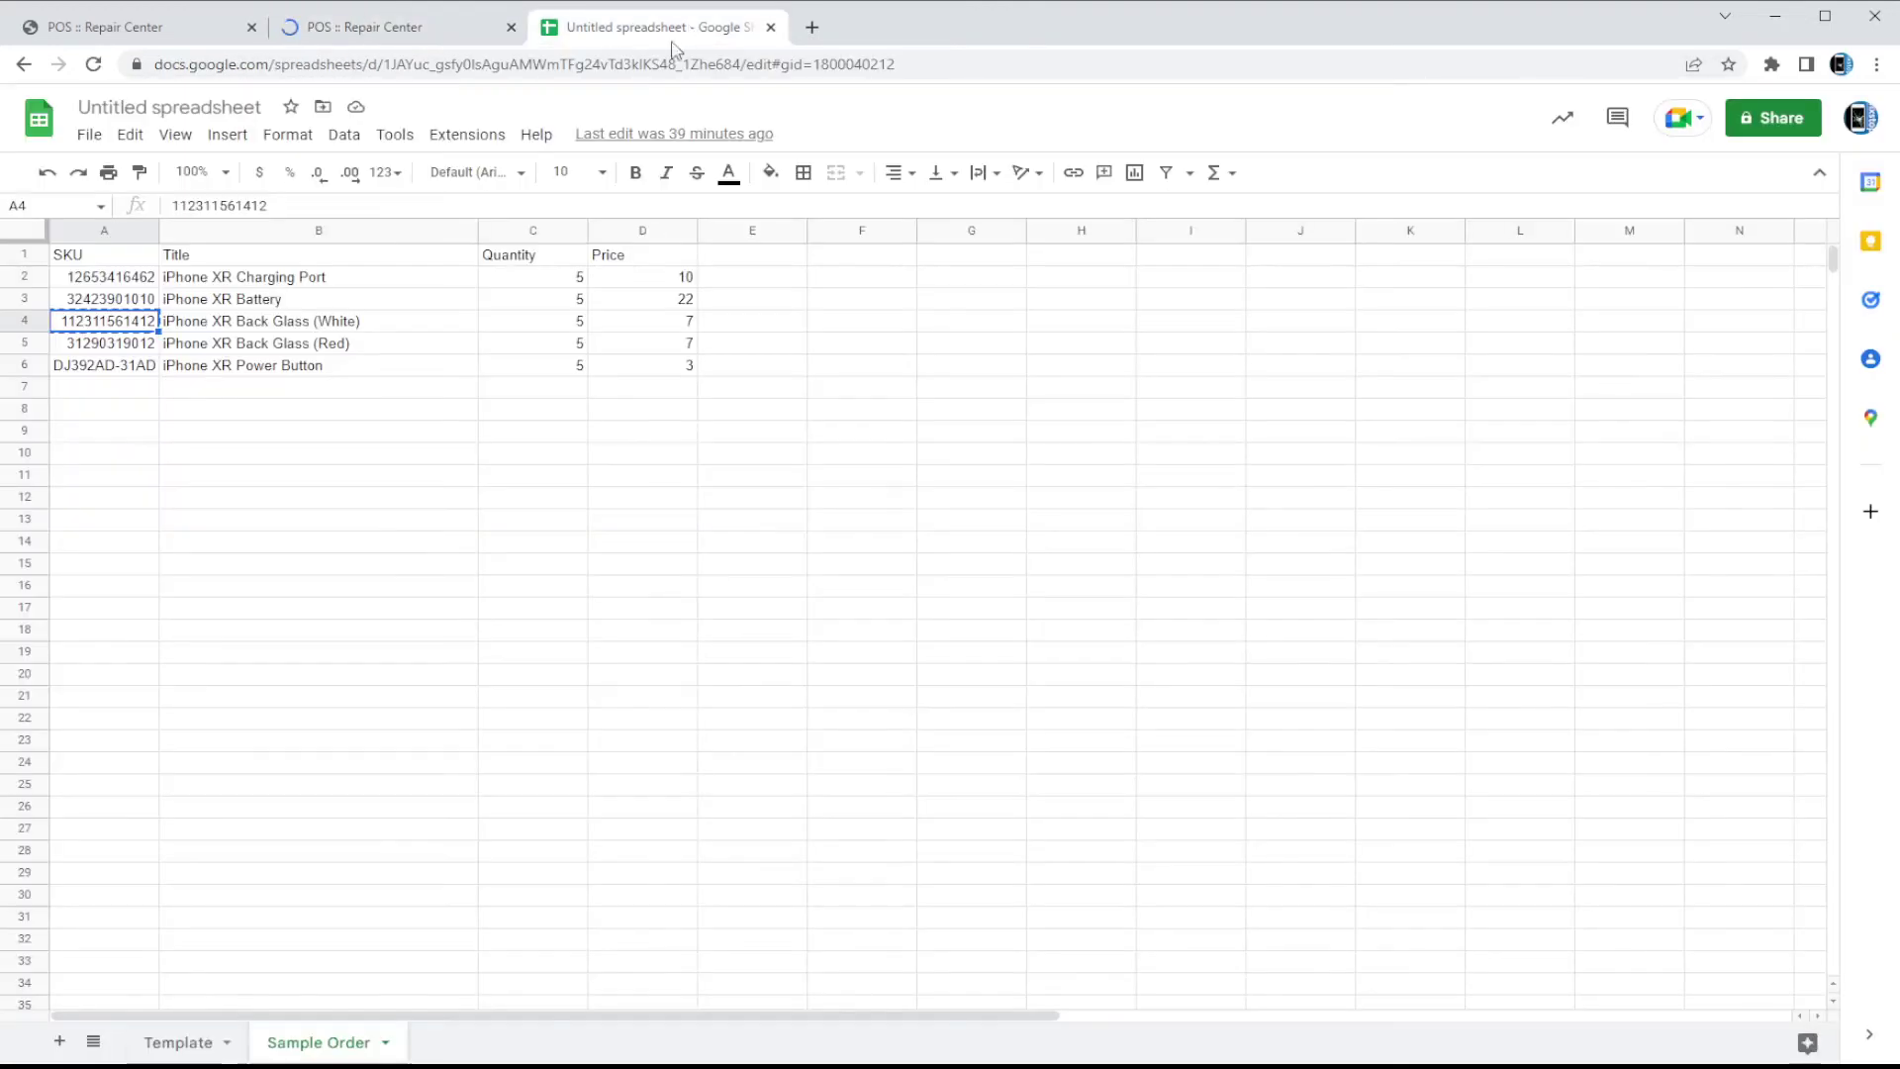
key("ctrl+c")
left_click(355, 285)
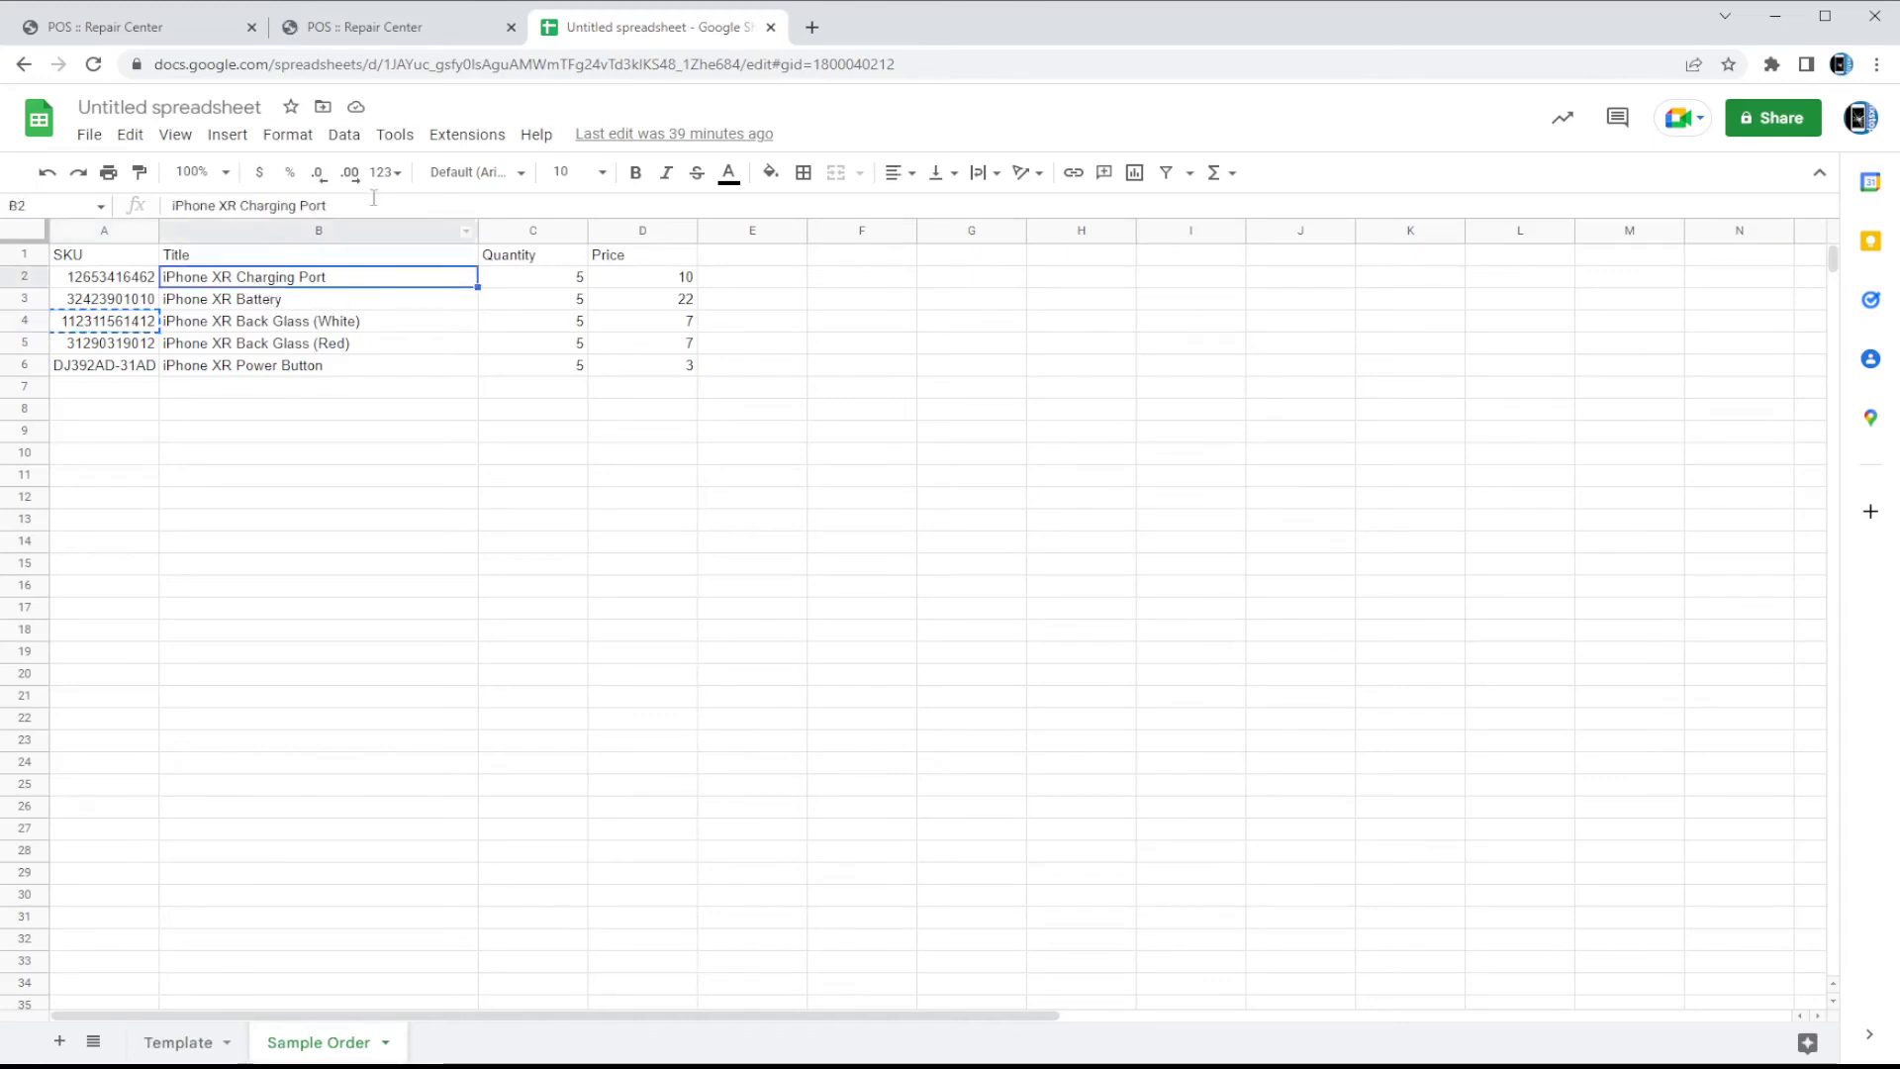
left_click(404, 39)
type("iphone xr charging")
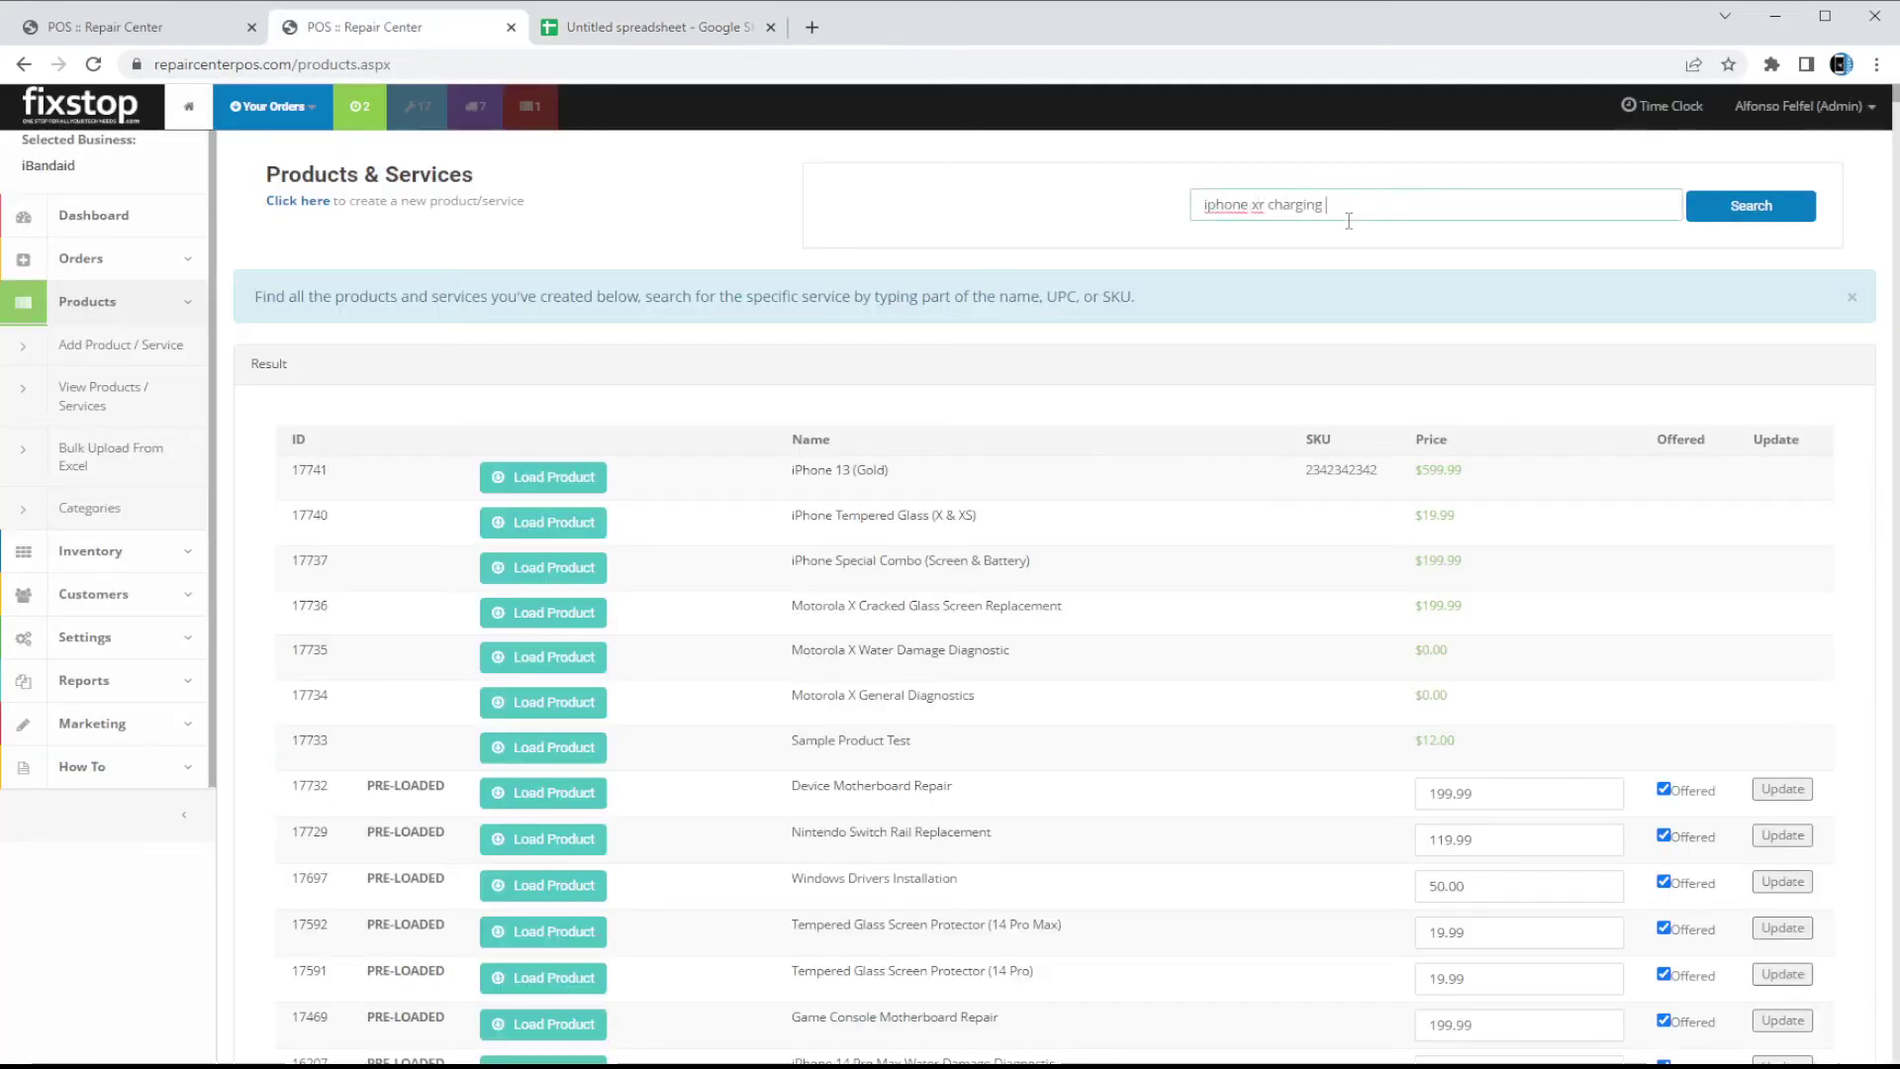
key("Return")
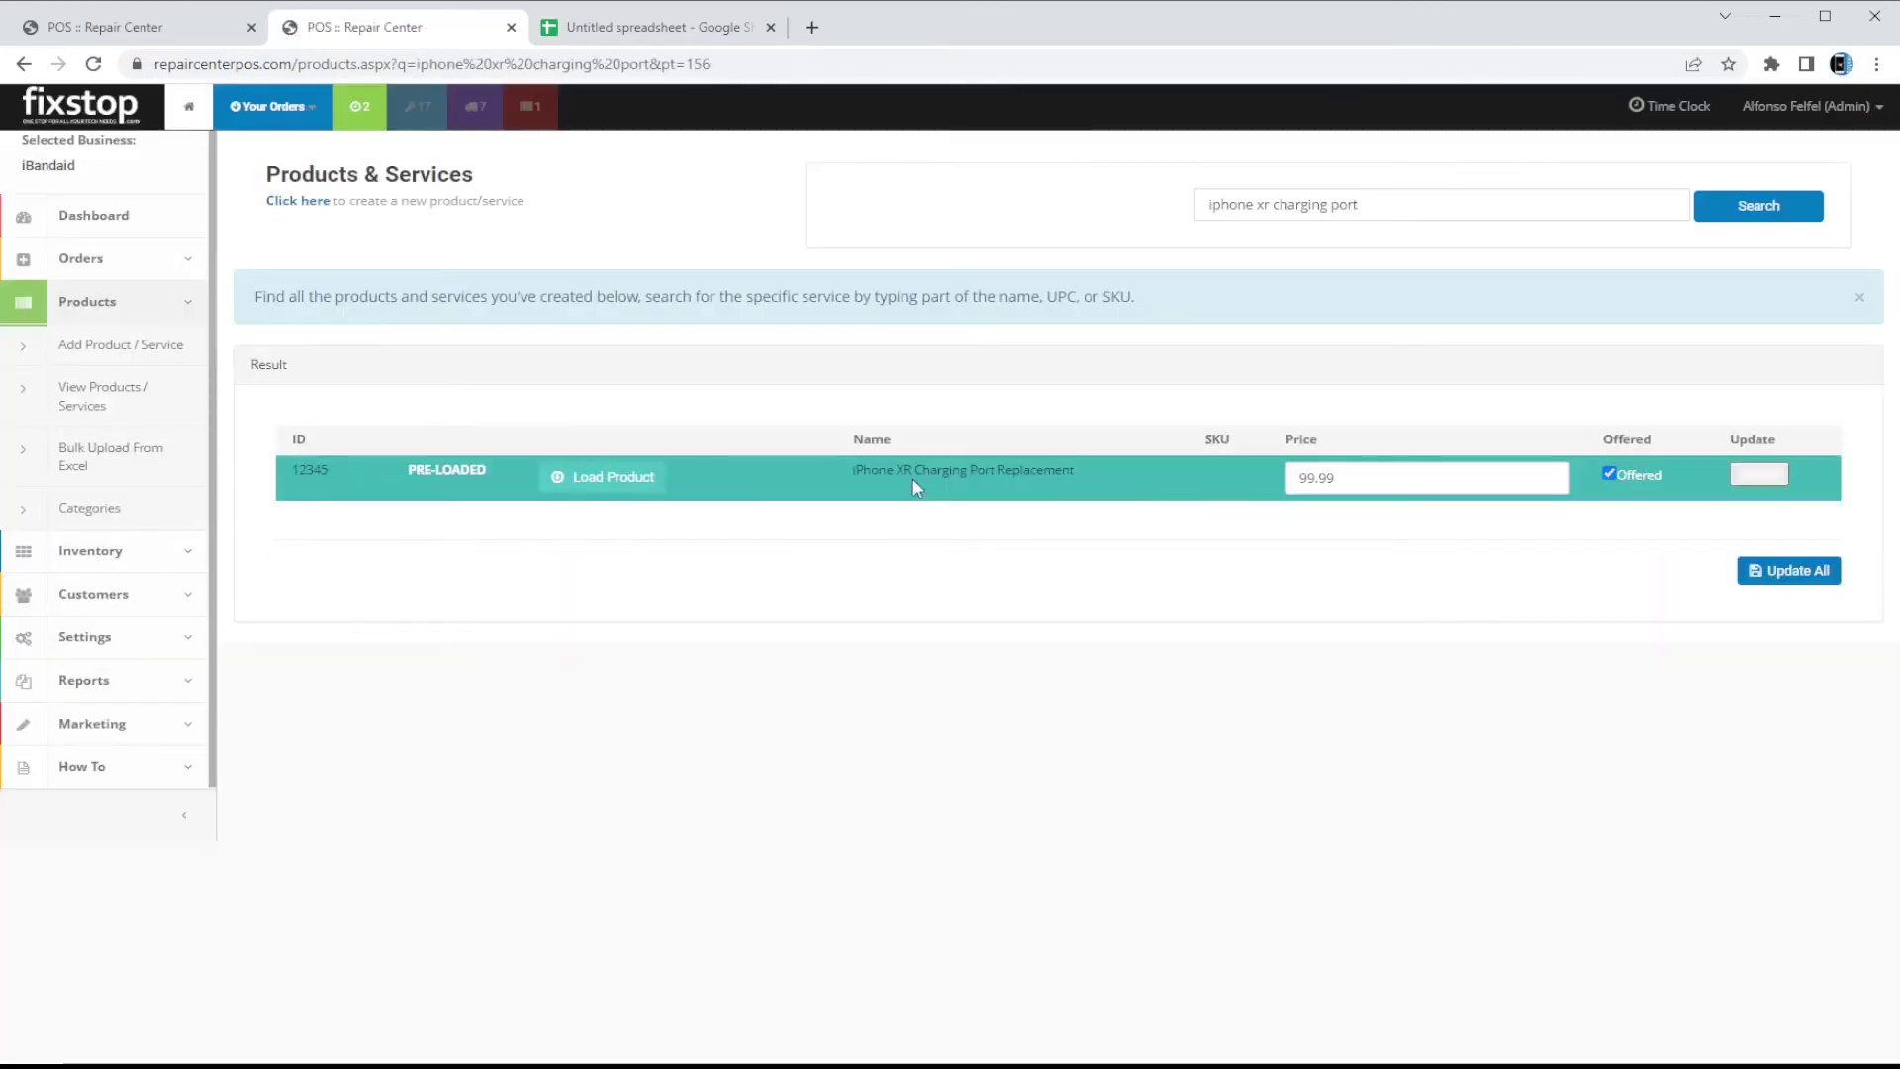
left_click(559, 479)
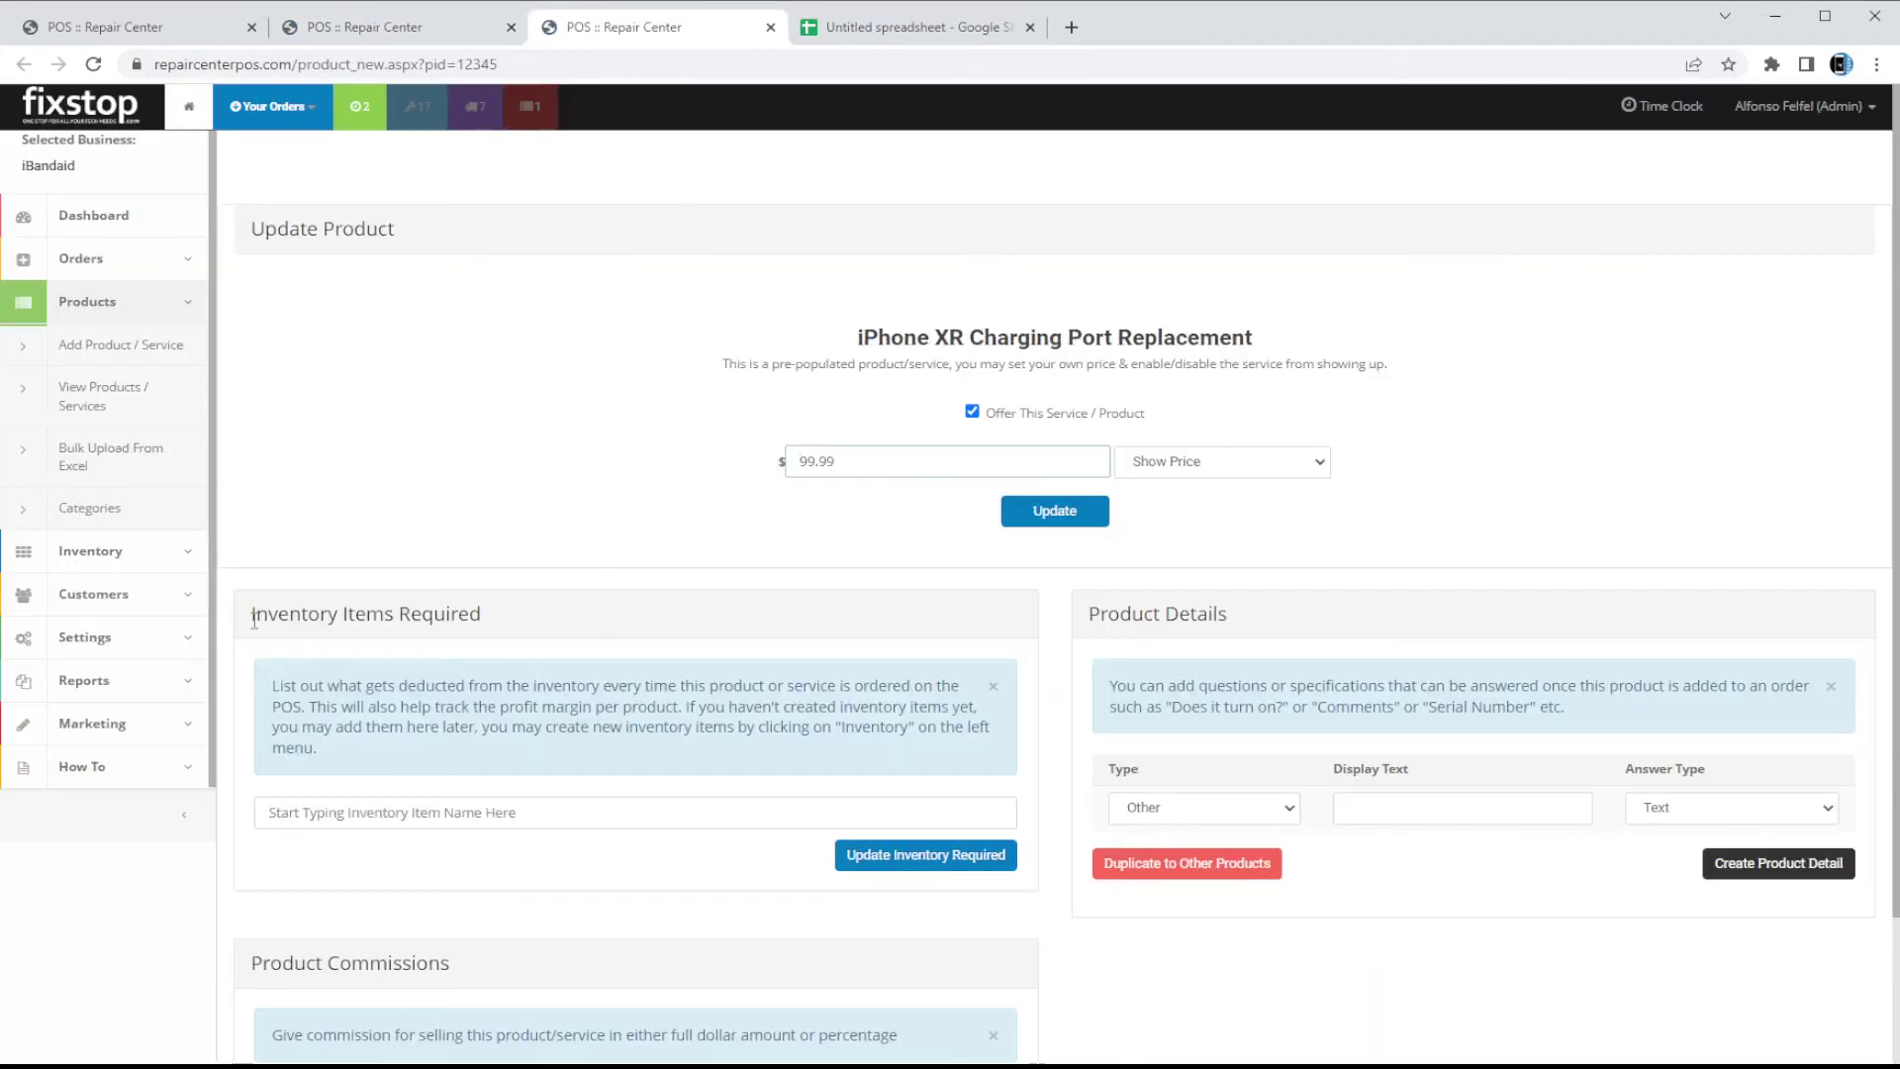
Add iPhone XR Charging Port with quantity 1 as a required inventory item of the replacement service, and save the inventory requirement.
left_click_drag(262, 608, 556, 627)
left_click(556, 627)
scroll(514, 633, "down", 1)
left_click(537, 707)
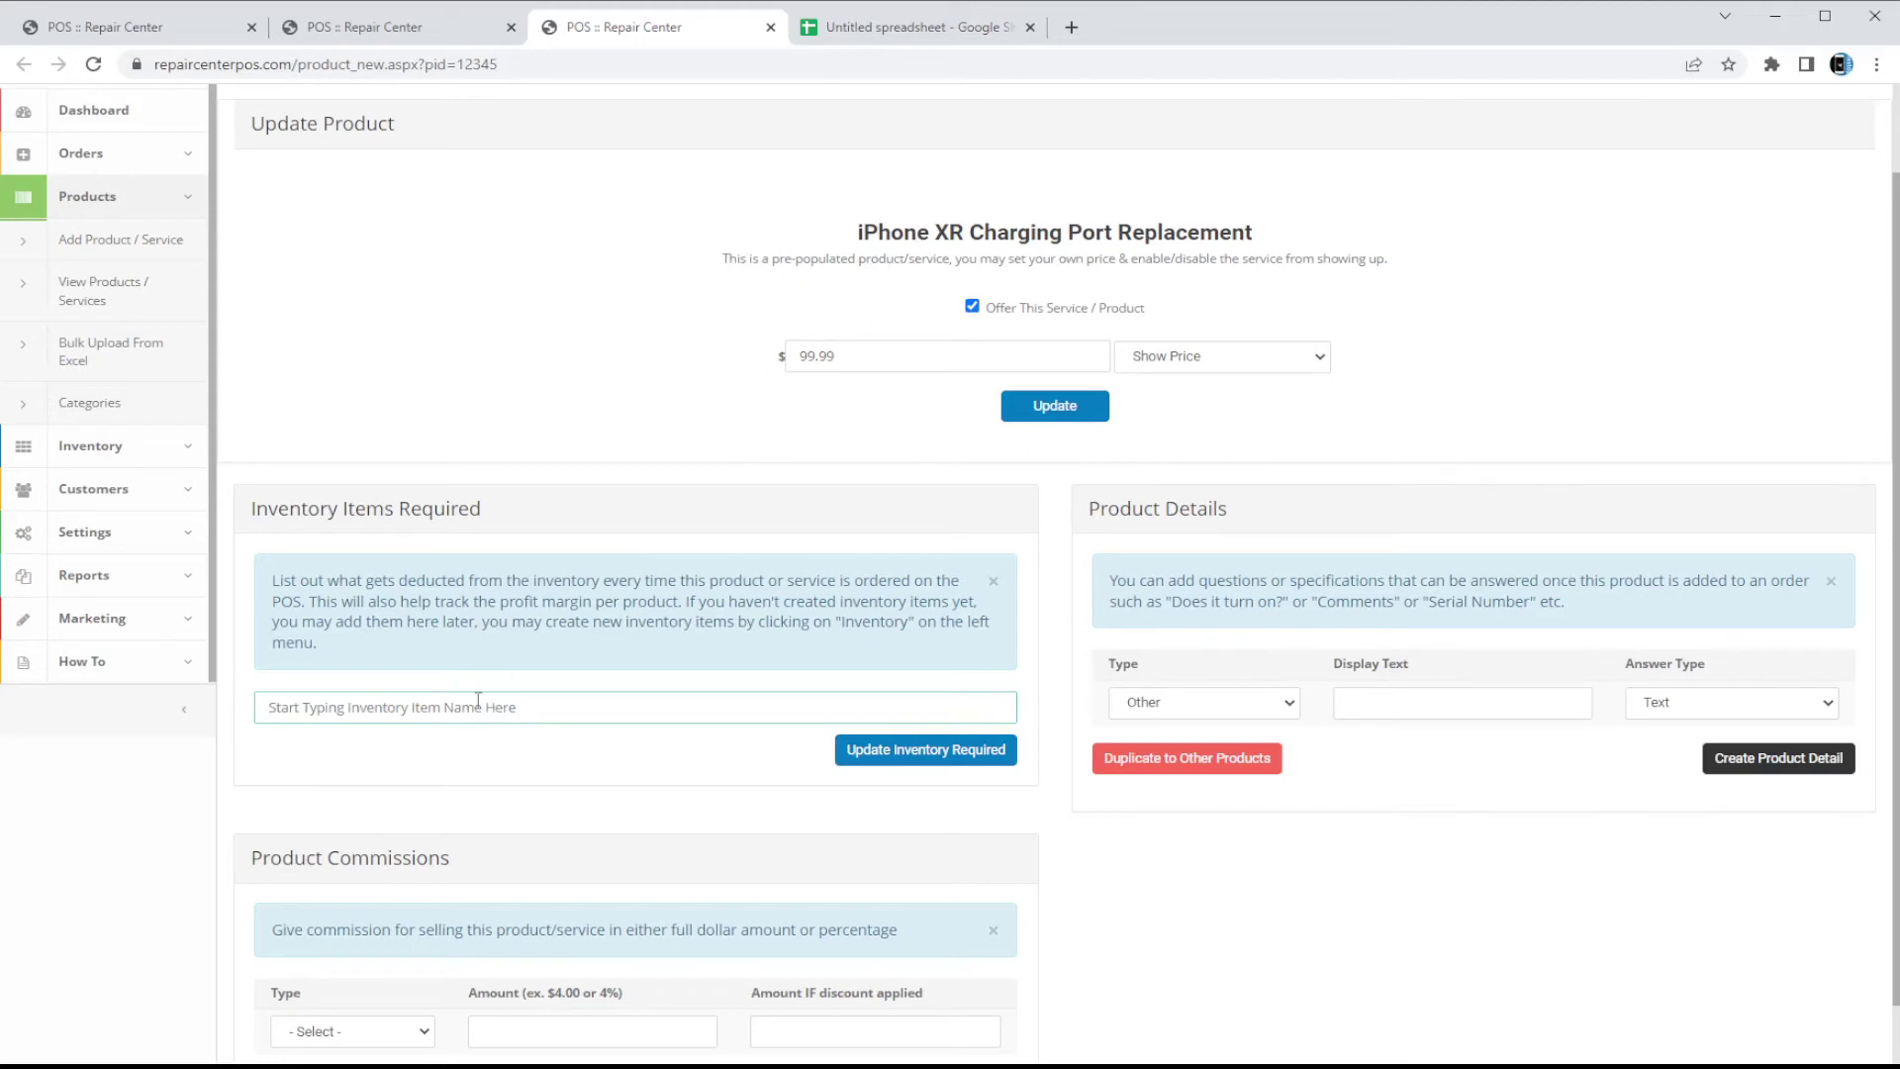
type("iphone xr batt")
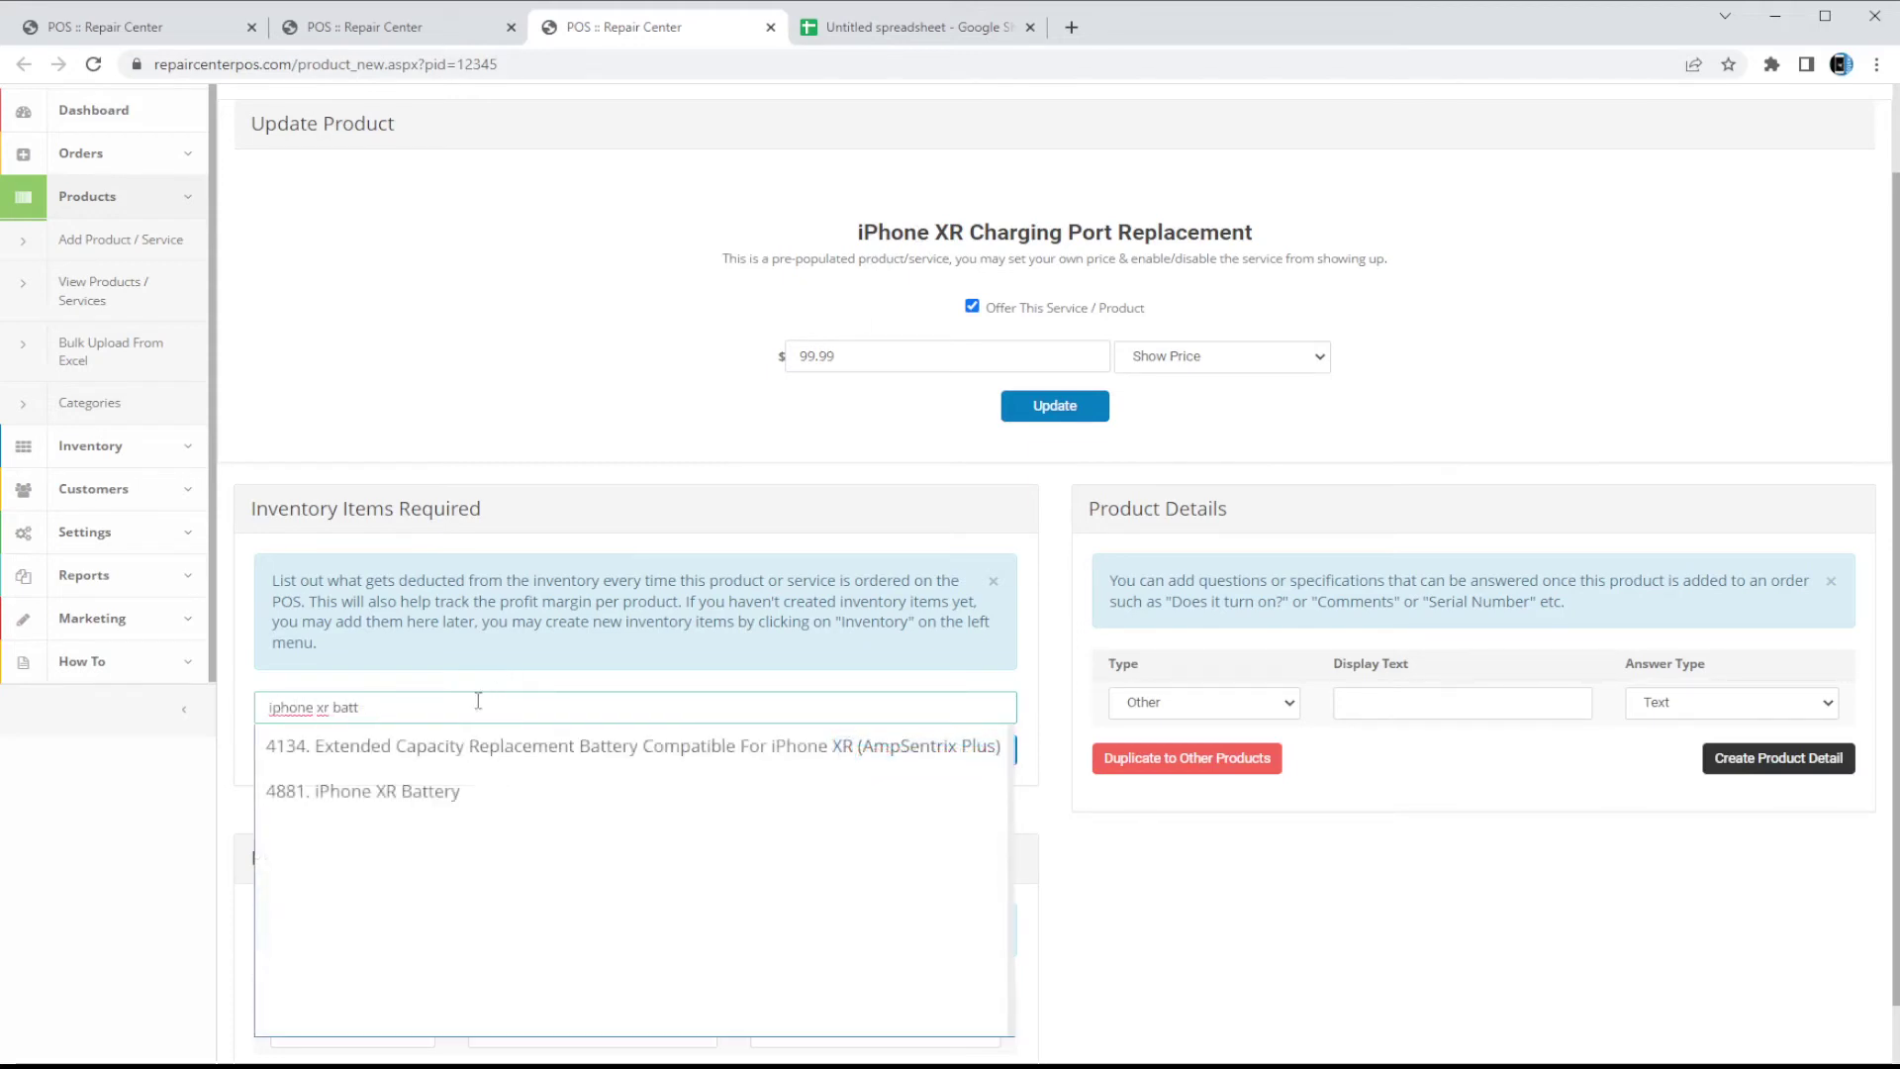
key("BackSpace")
key("BackSpace")
key("BackSpace")
key("BackSpace")
type("chargin")
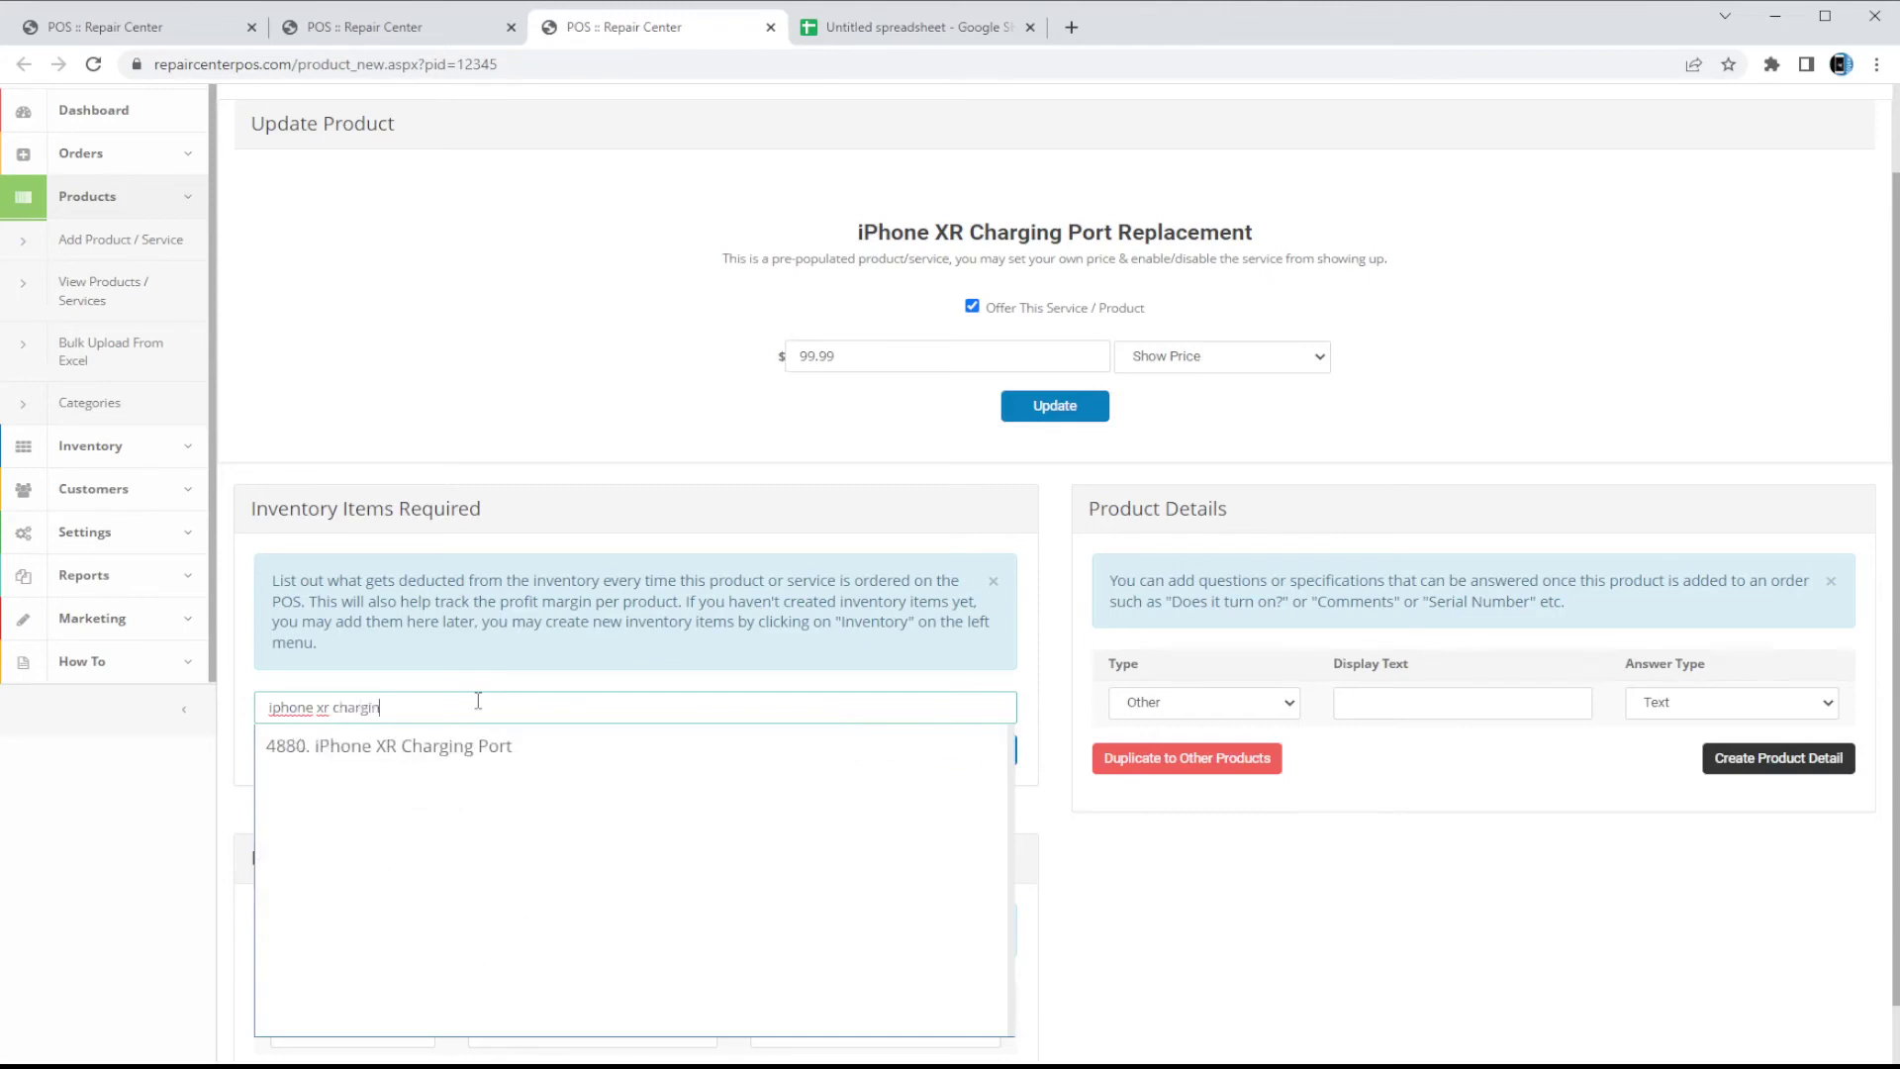
left_click(396, 746)
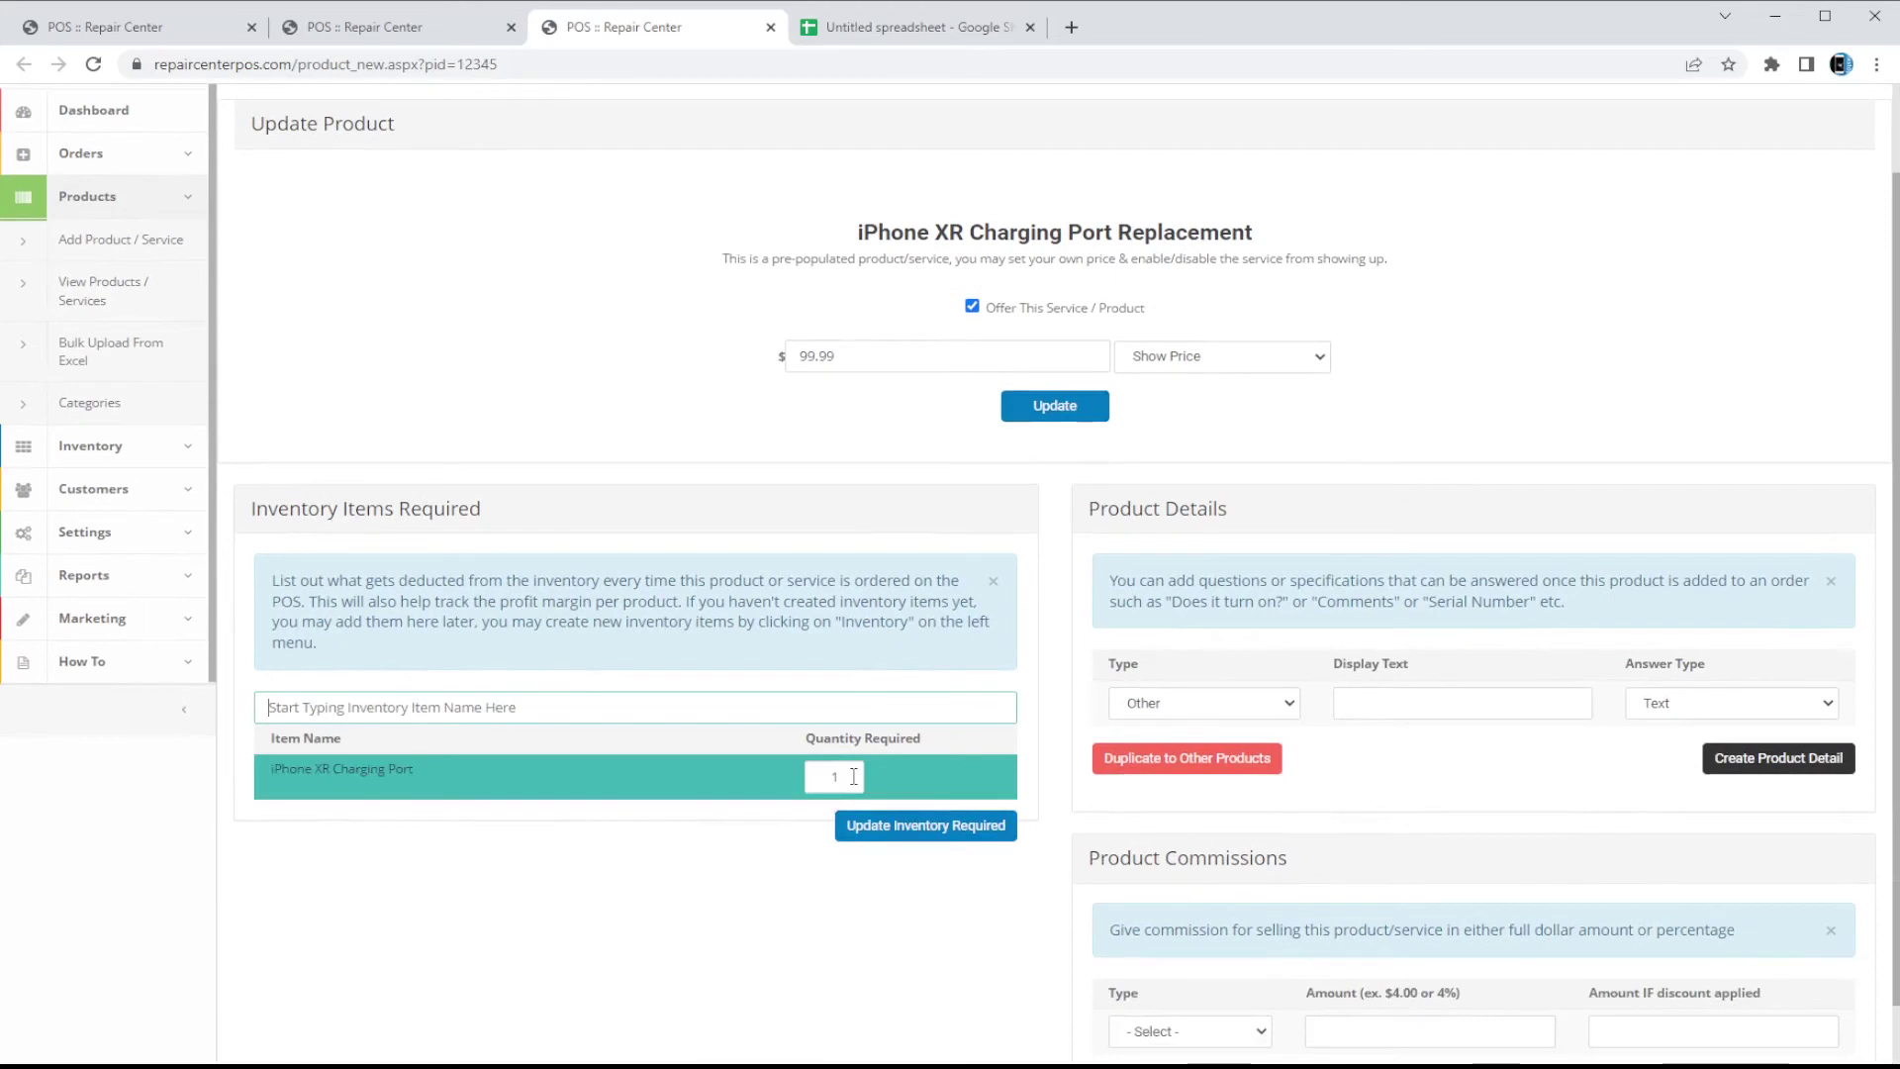
left_click(913, 839)
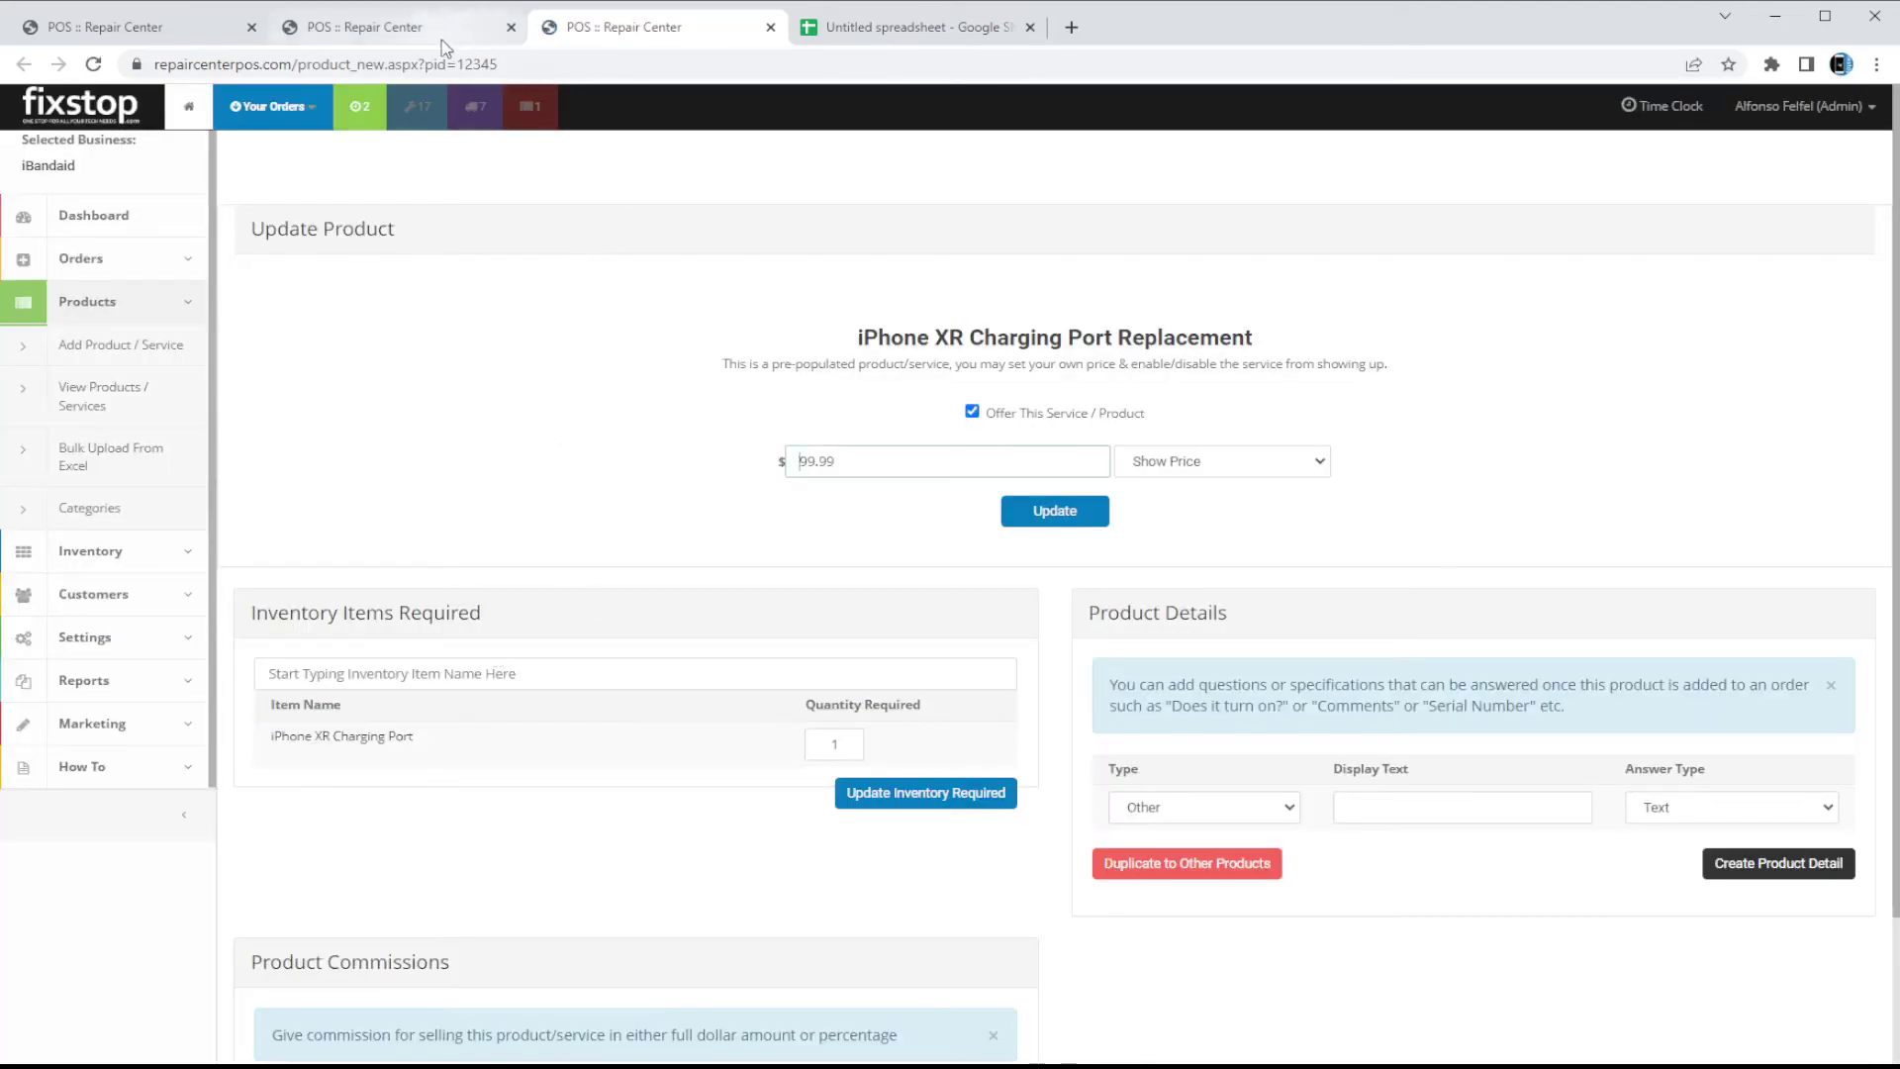
Start a new sale order and select the existing customer by searching for their phone number.
left_click(270, 106)
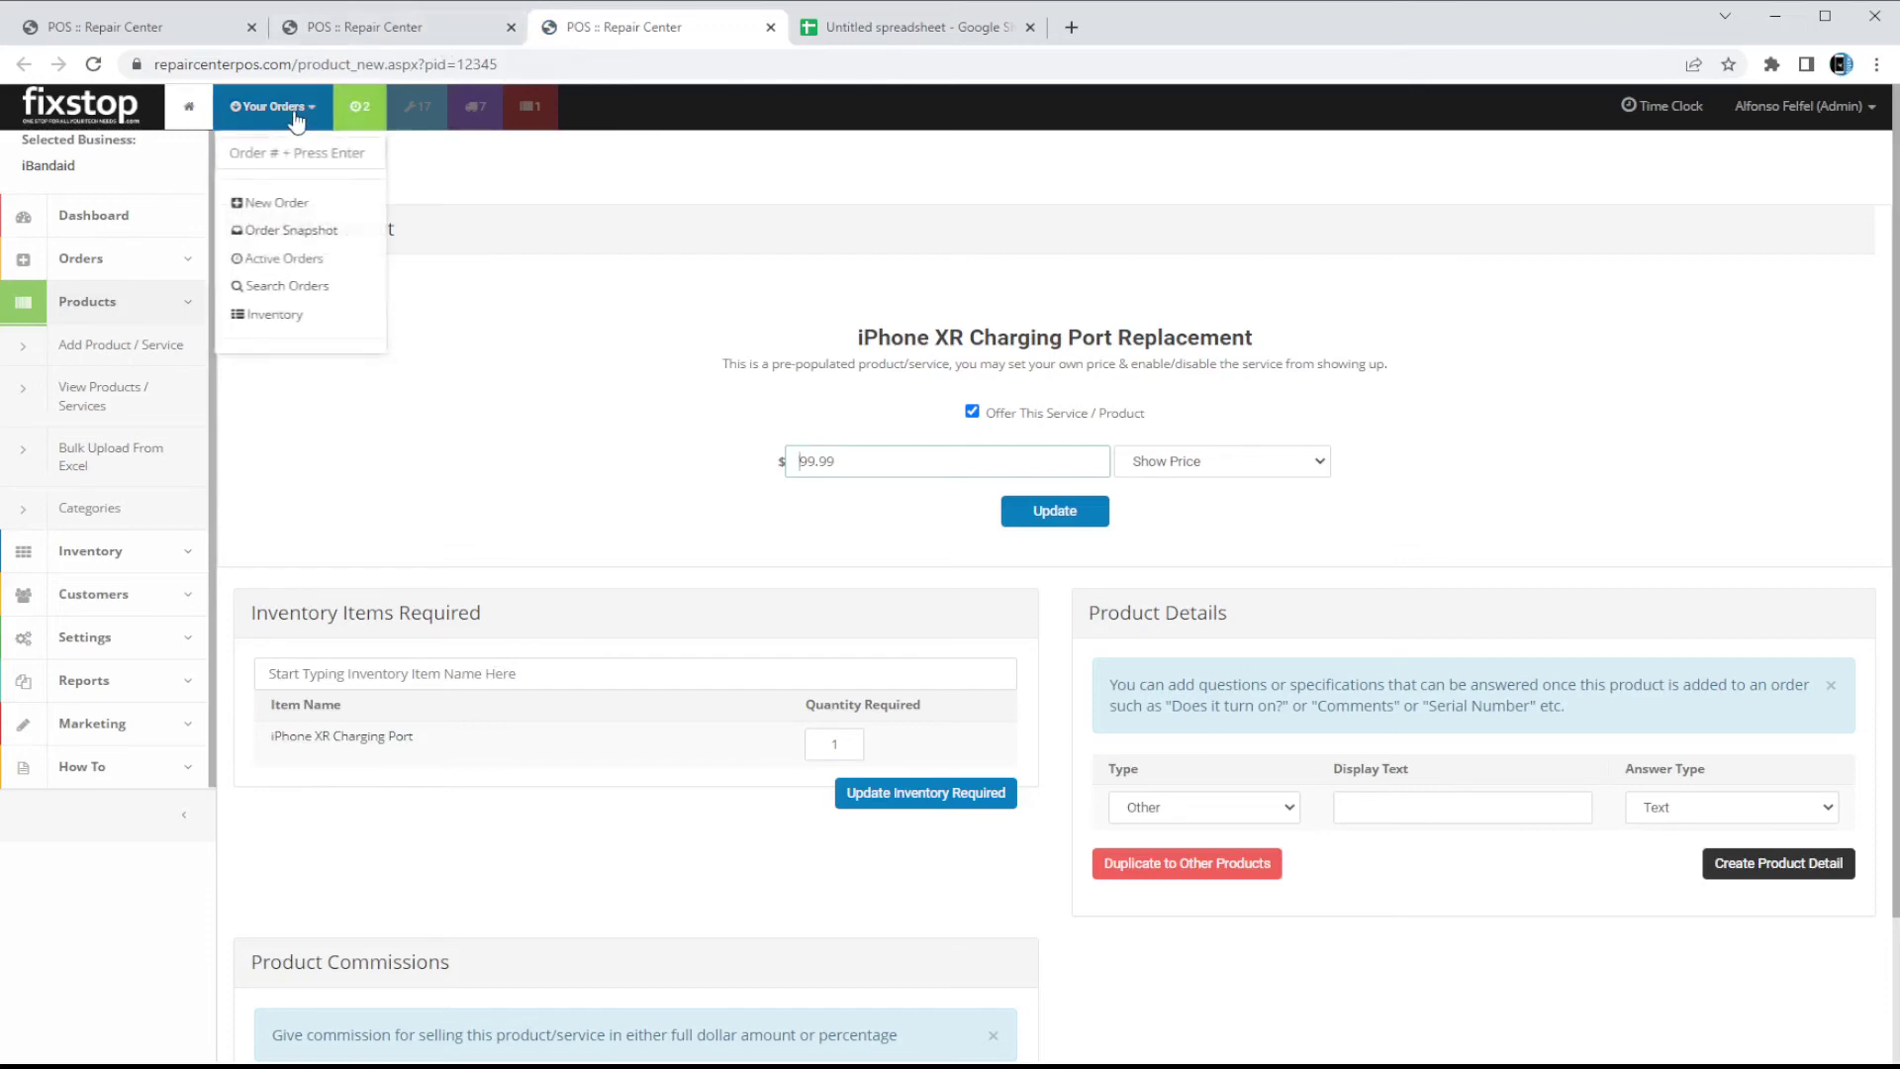
left_click(334, 210)
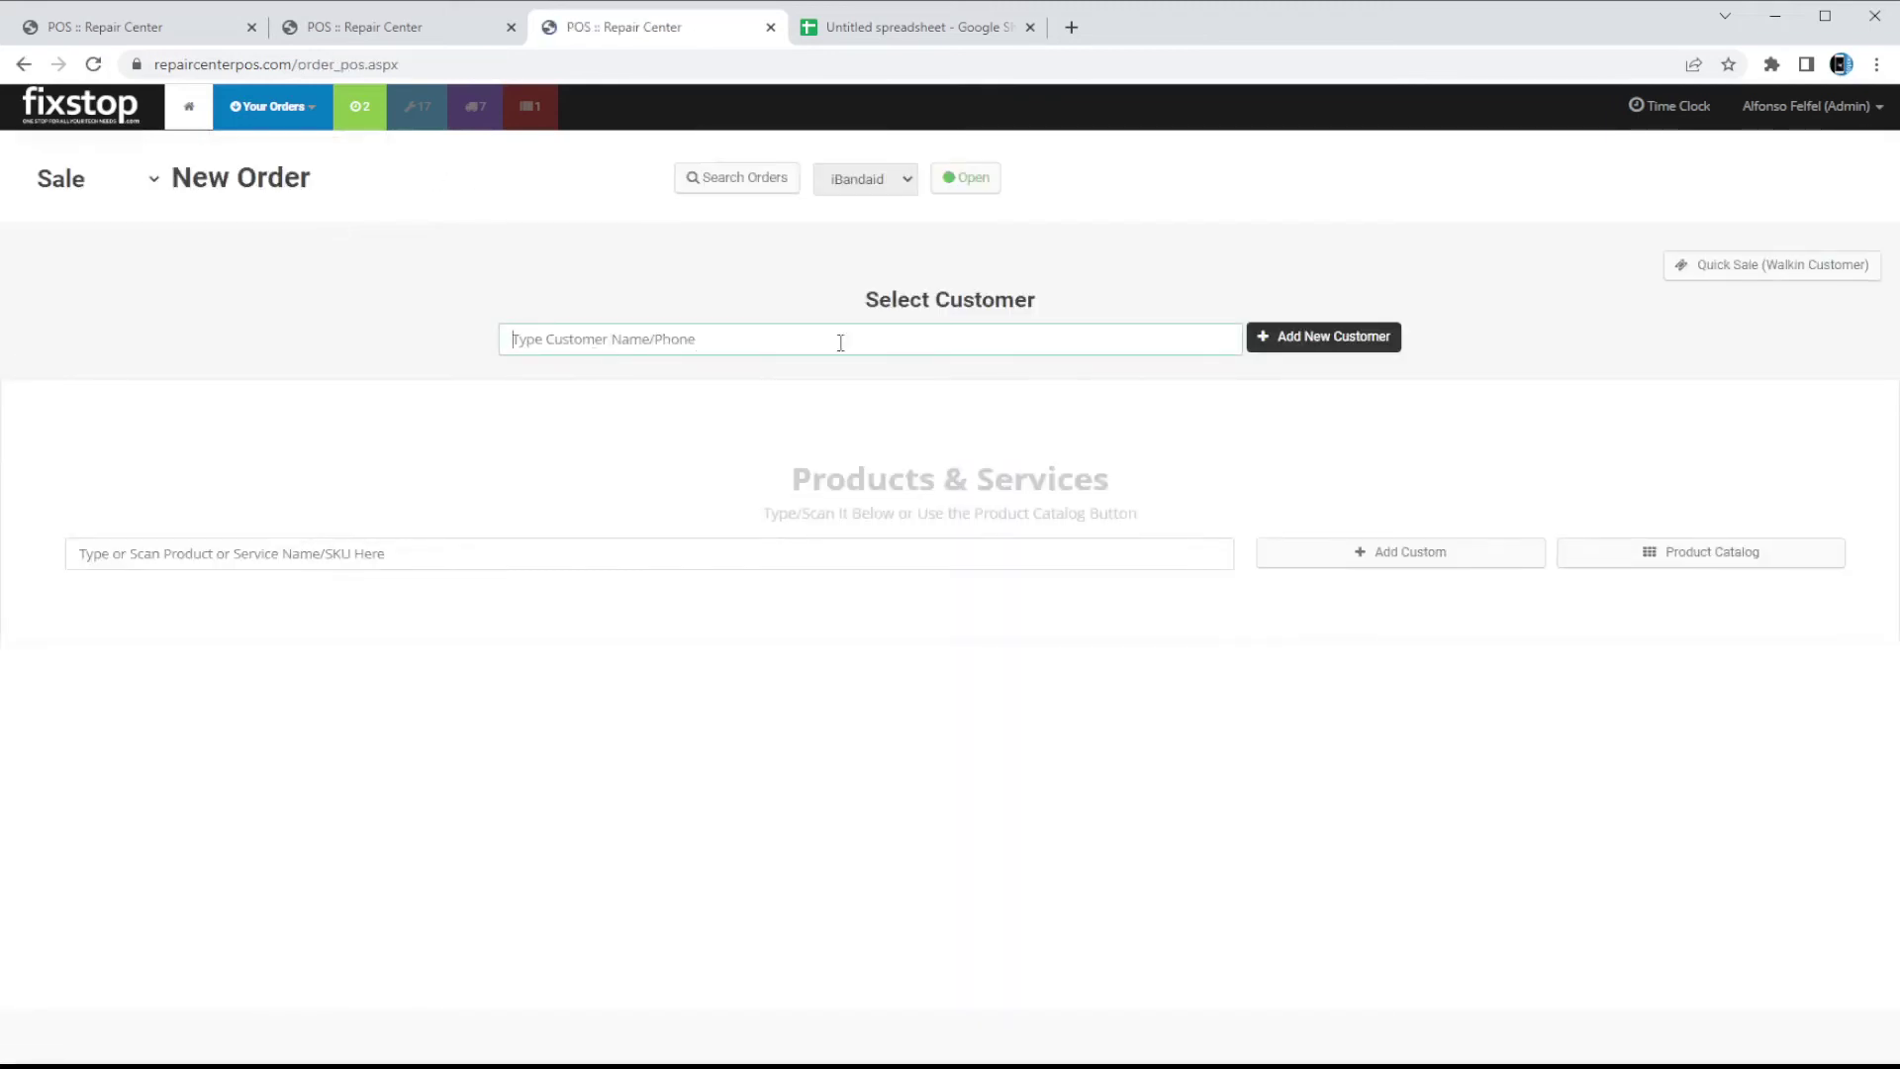
left_click(1324, 336)
type("4")
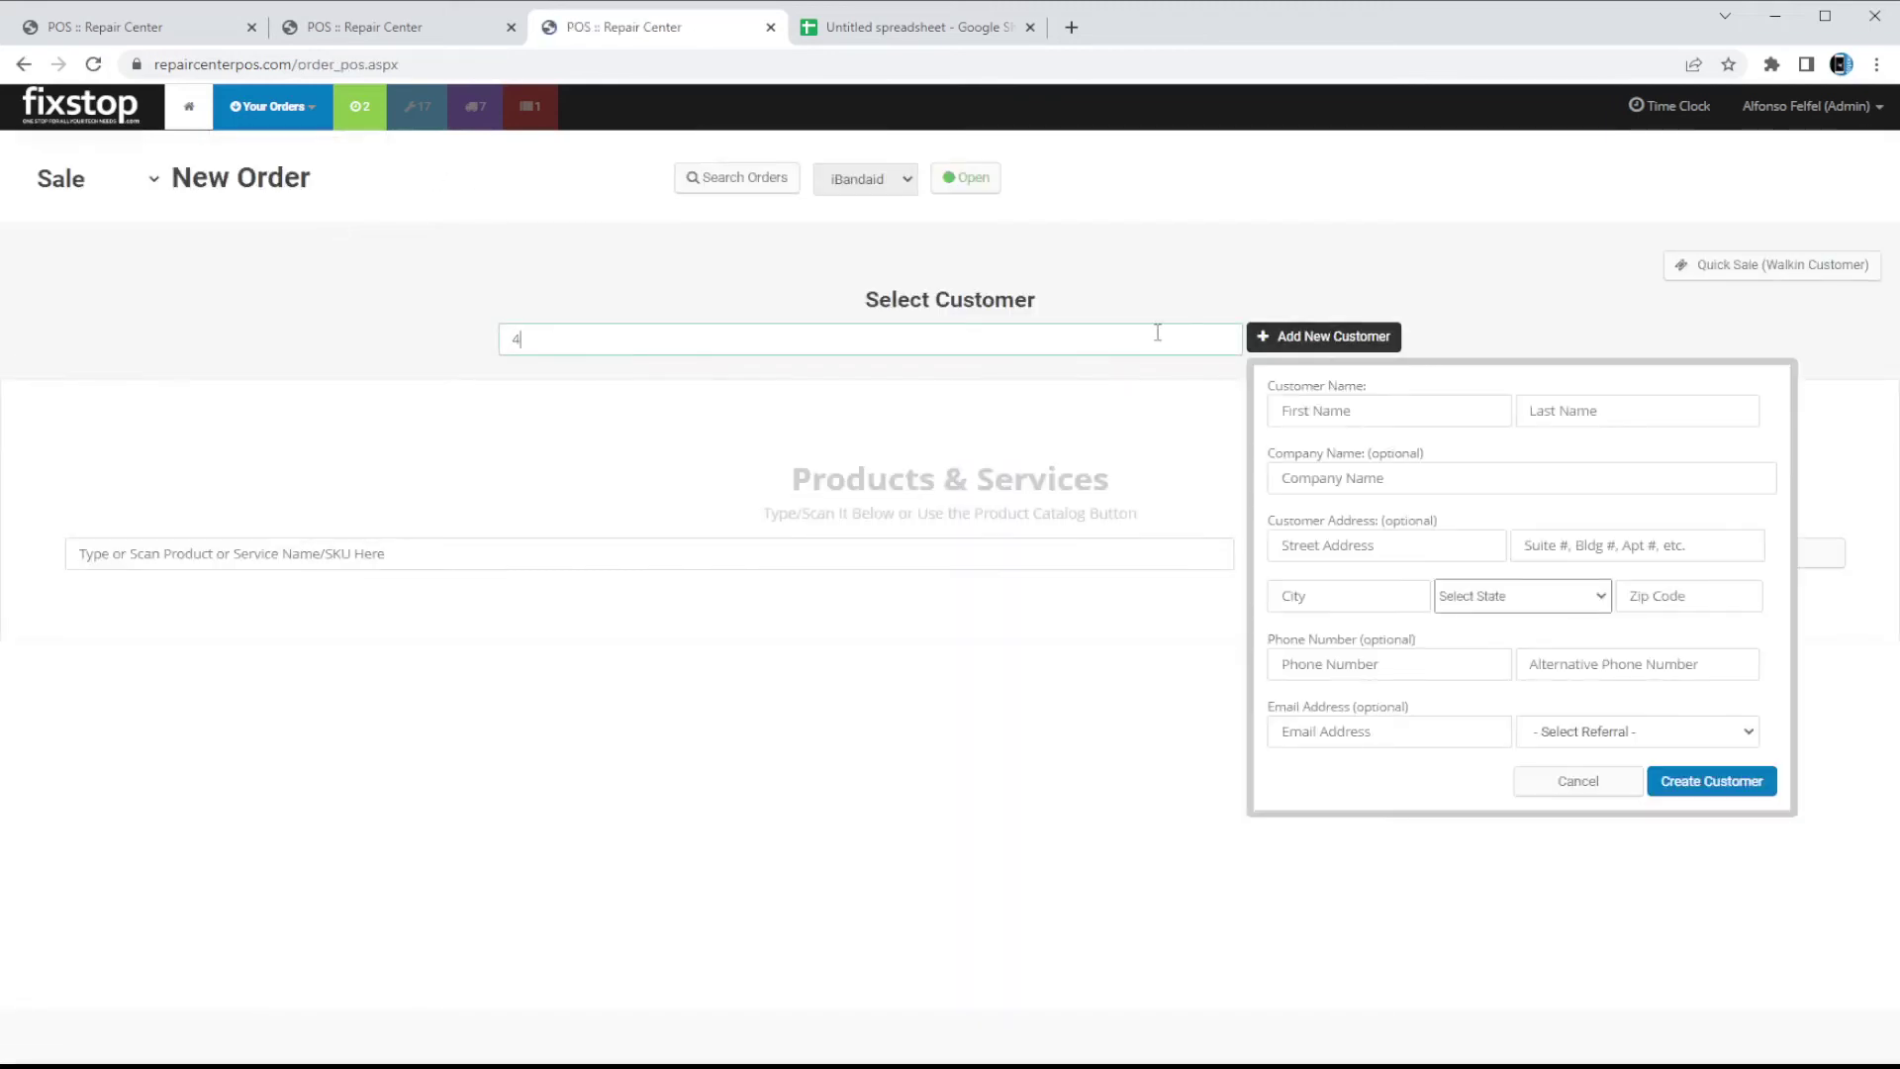
type("07205")
key("Return")
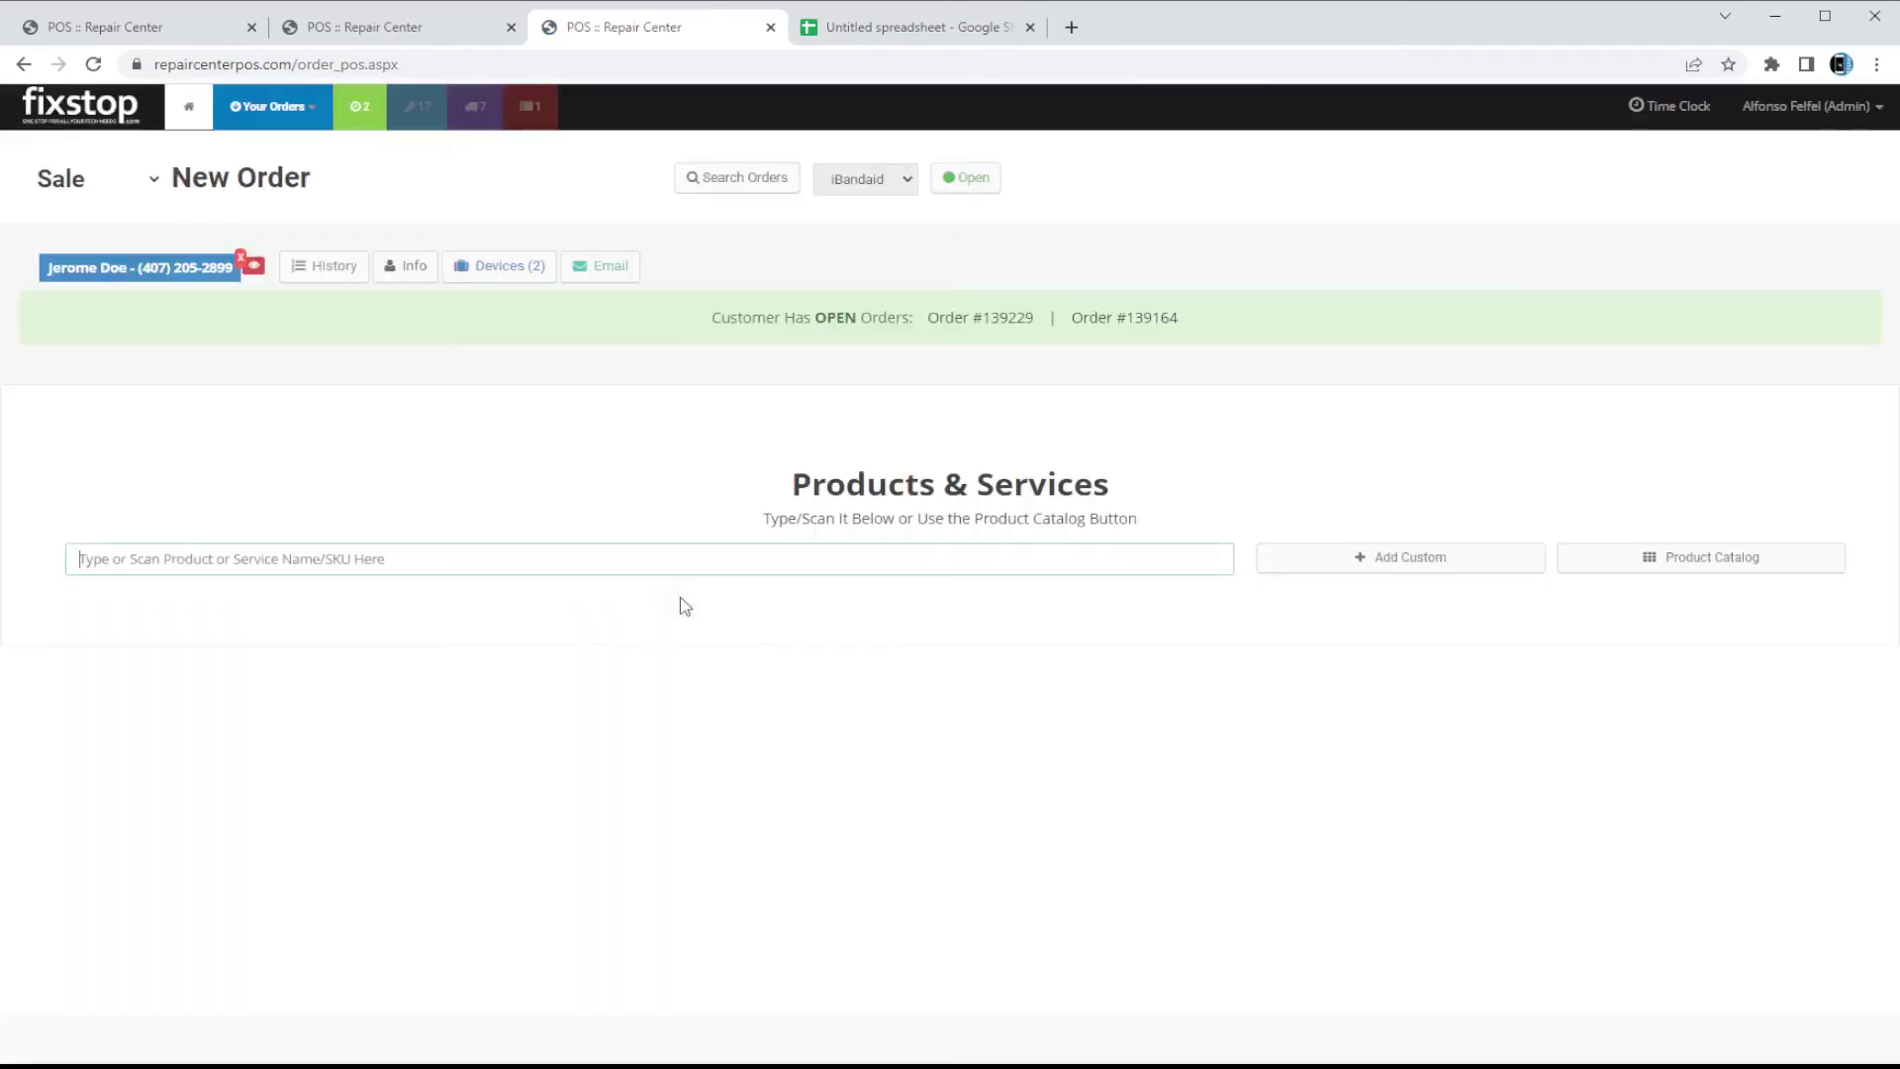
Add the iPhone XR Charging Port Replacement service to the order, save it, and check its Inventory Needed / Used entry.
type("iphone xr charg")
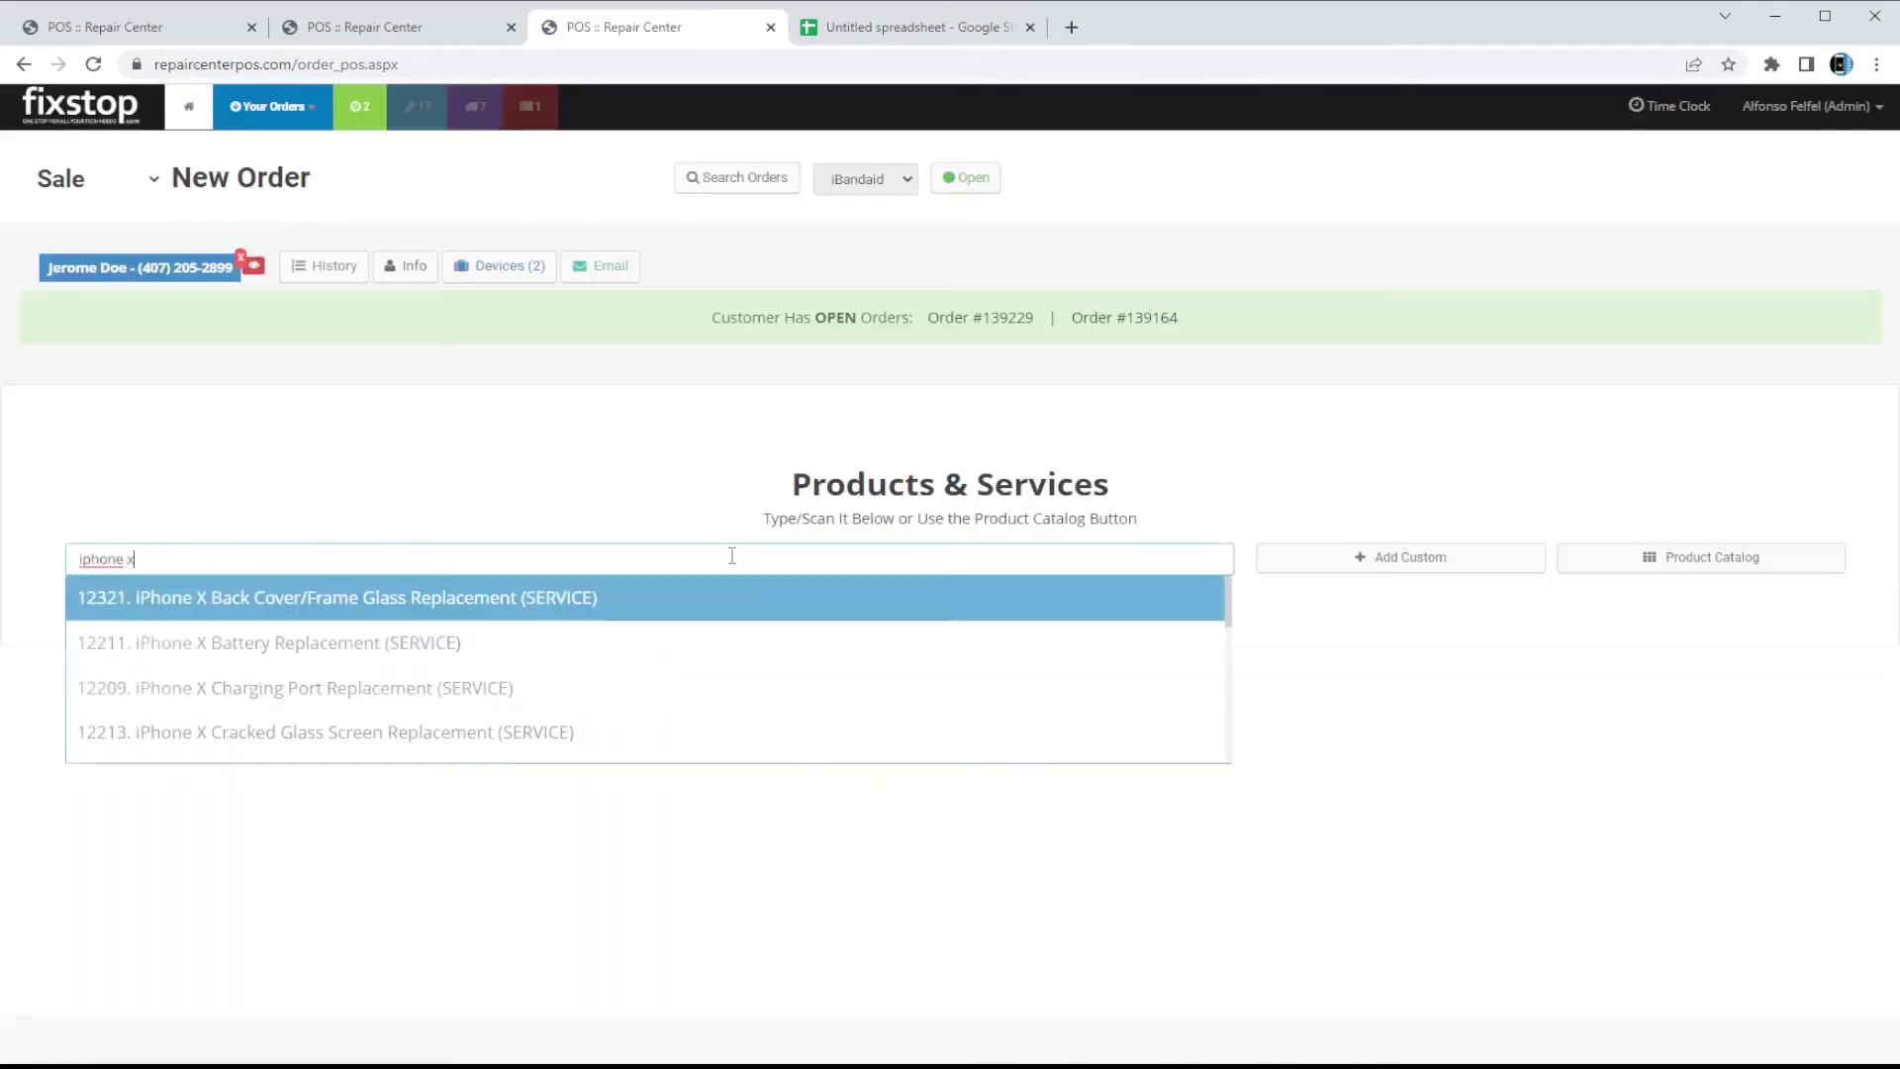
key("Return")
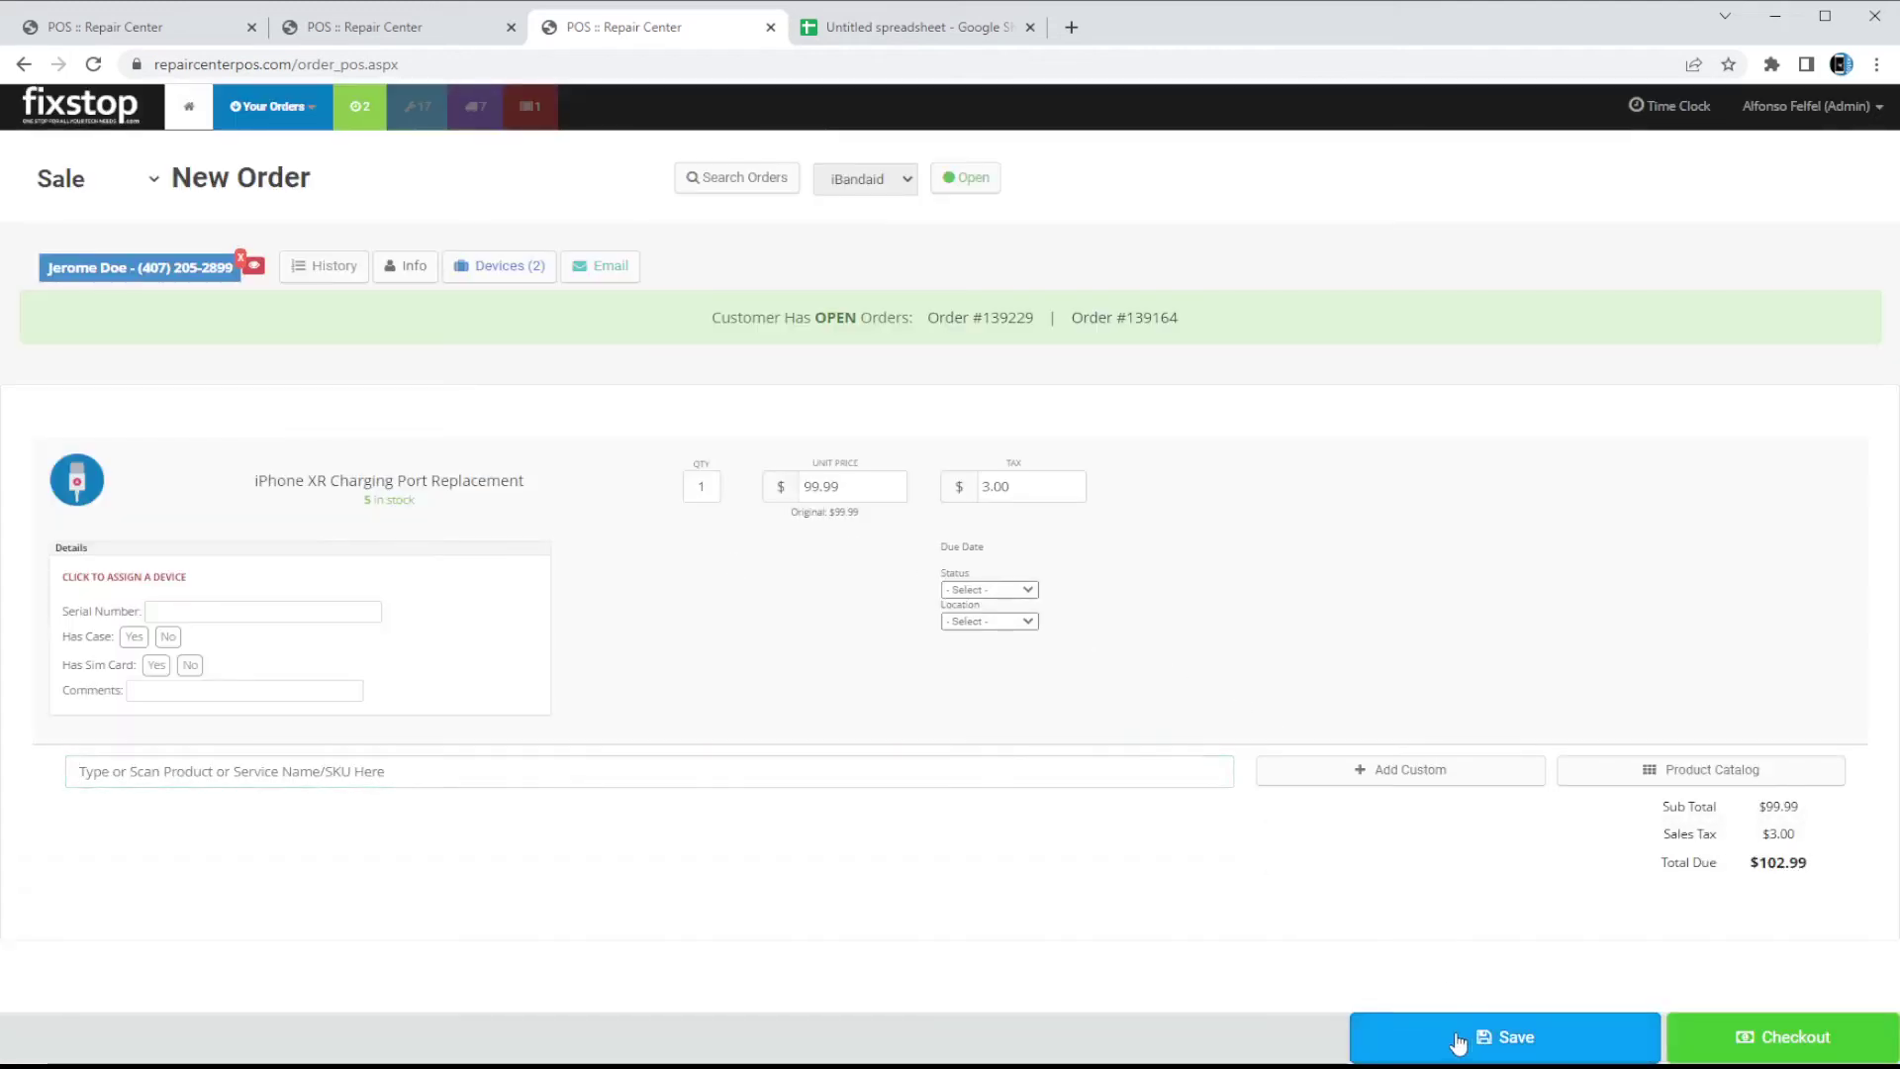
left_click(1454, 1035)
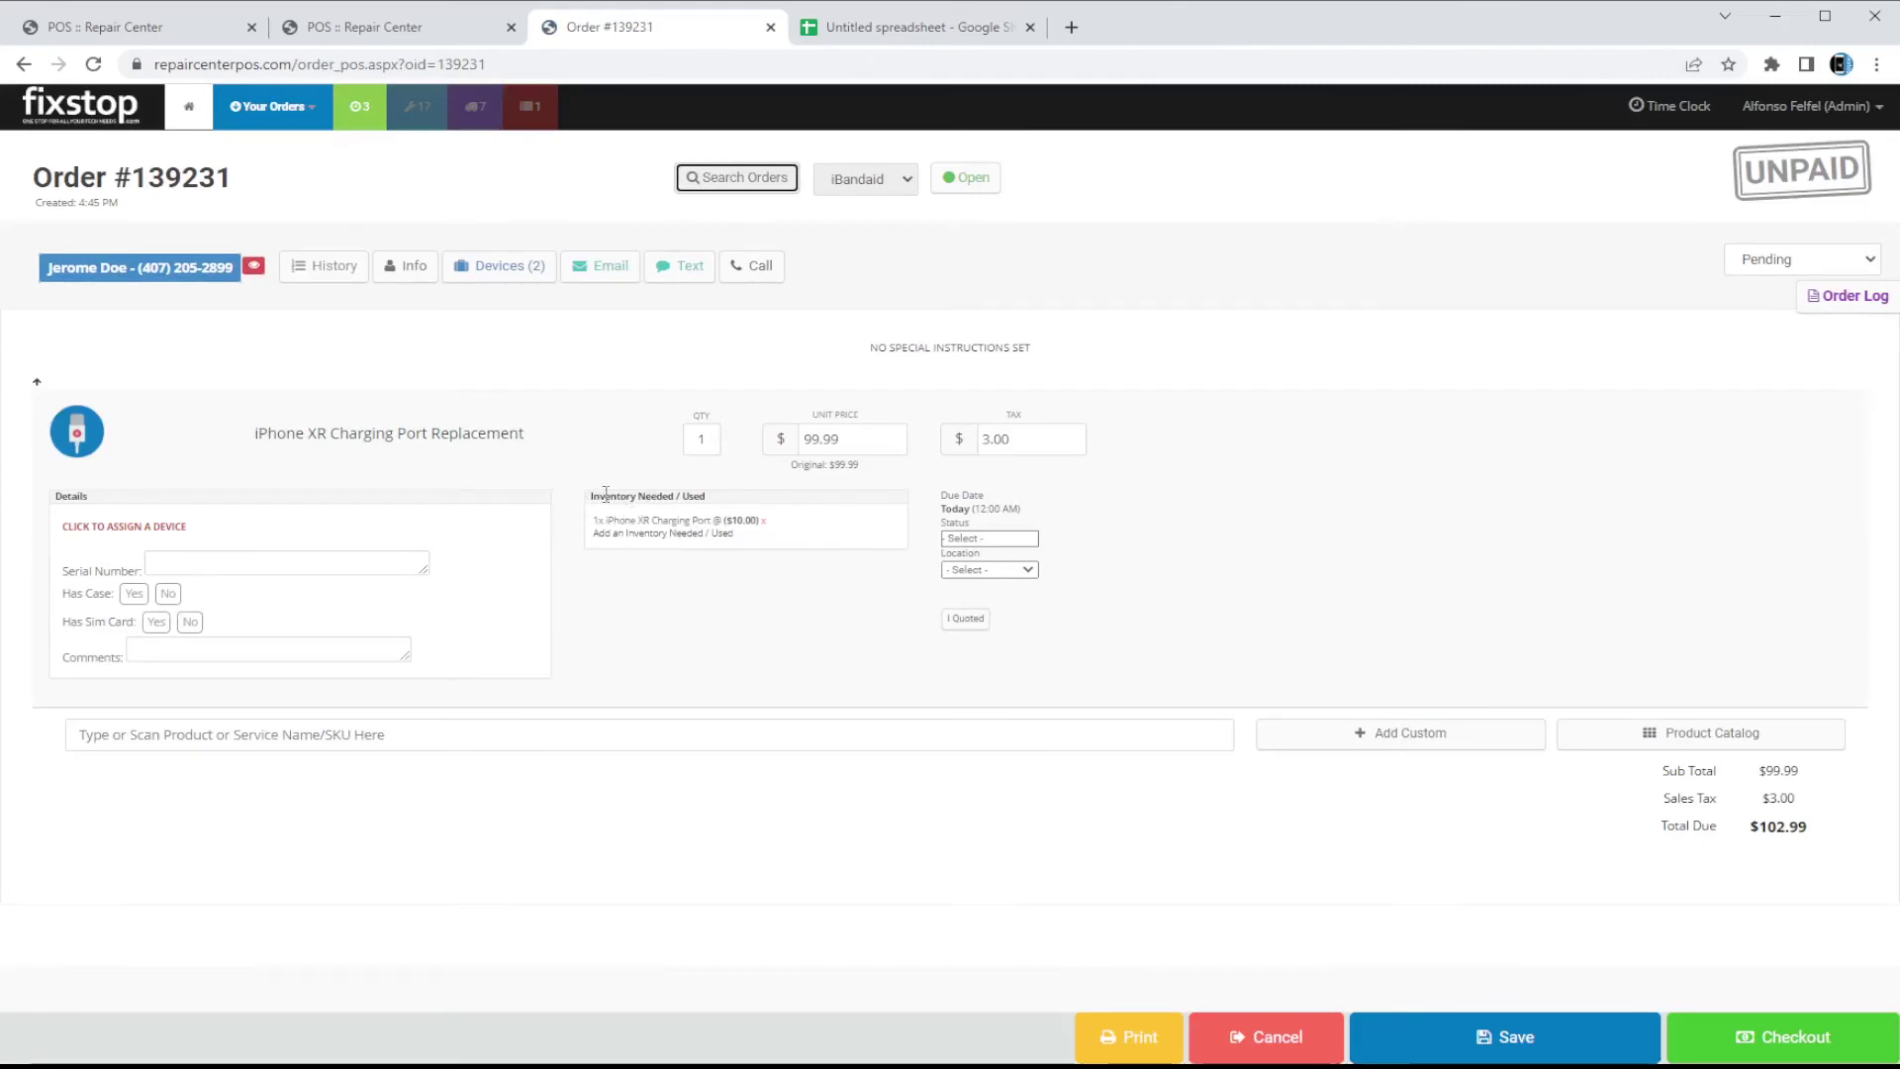
left_click_drag(608, 521, 710, 522)
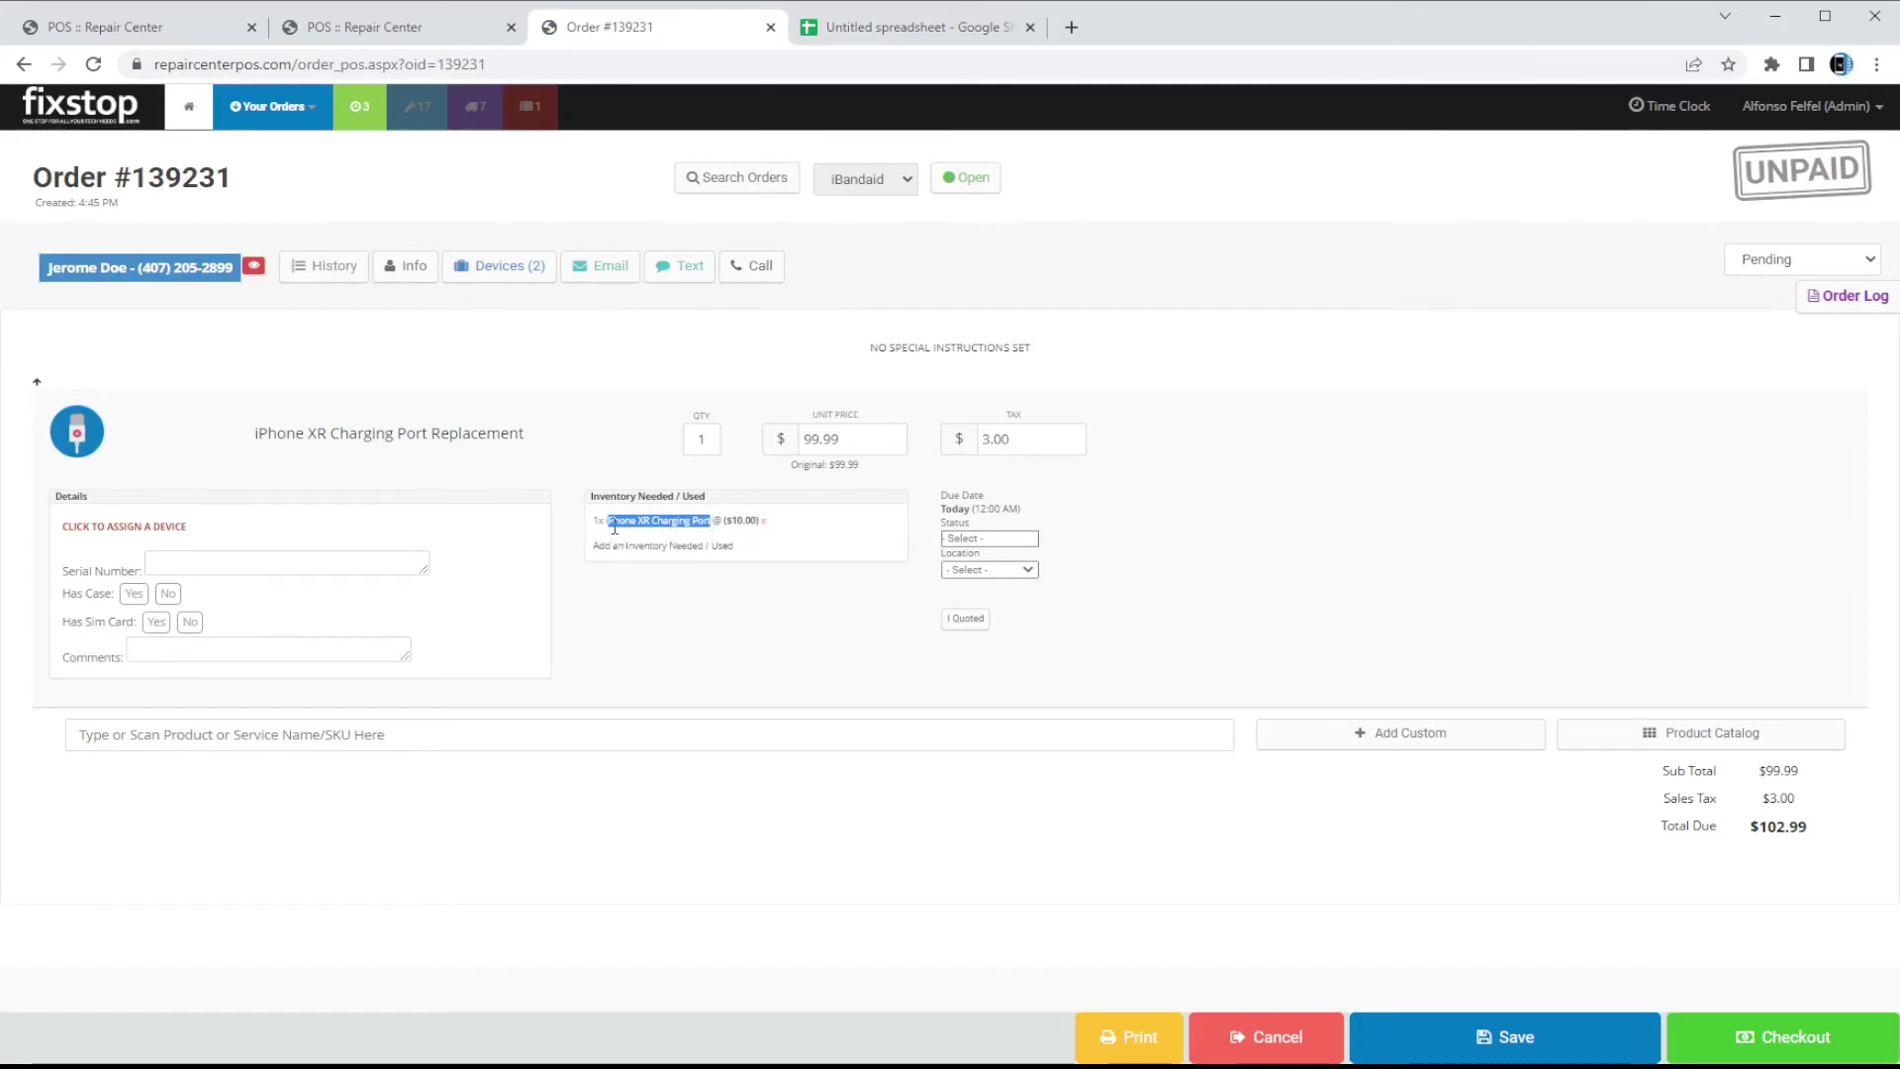
left_click(674, 612)
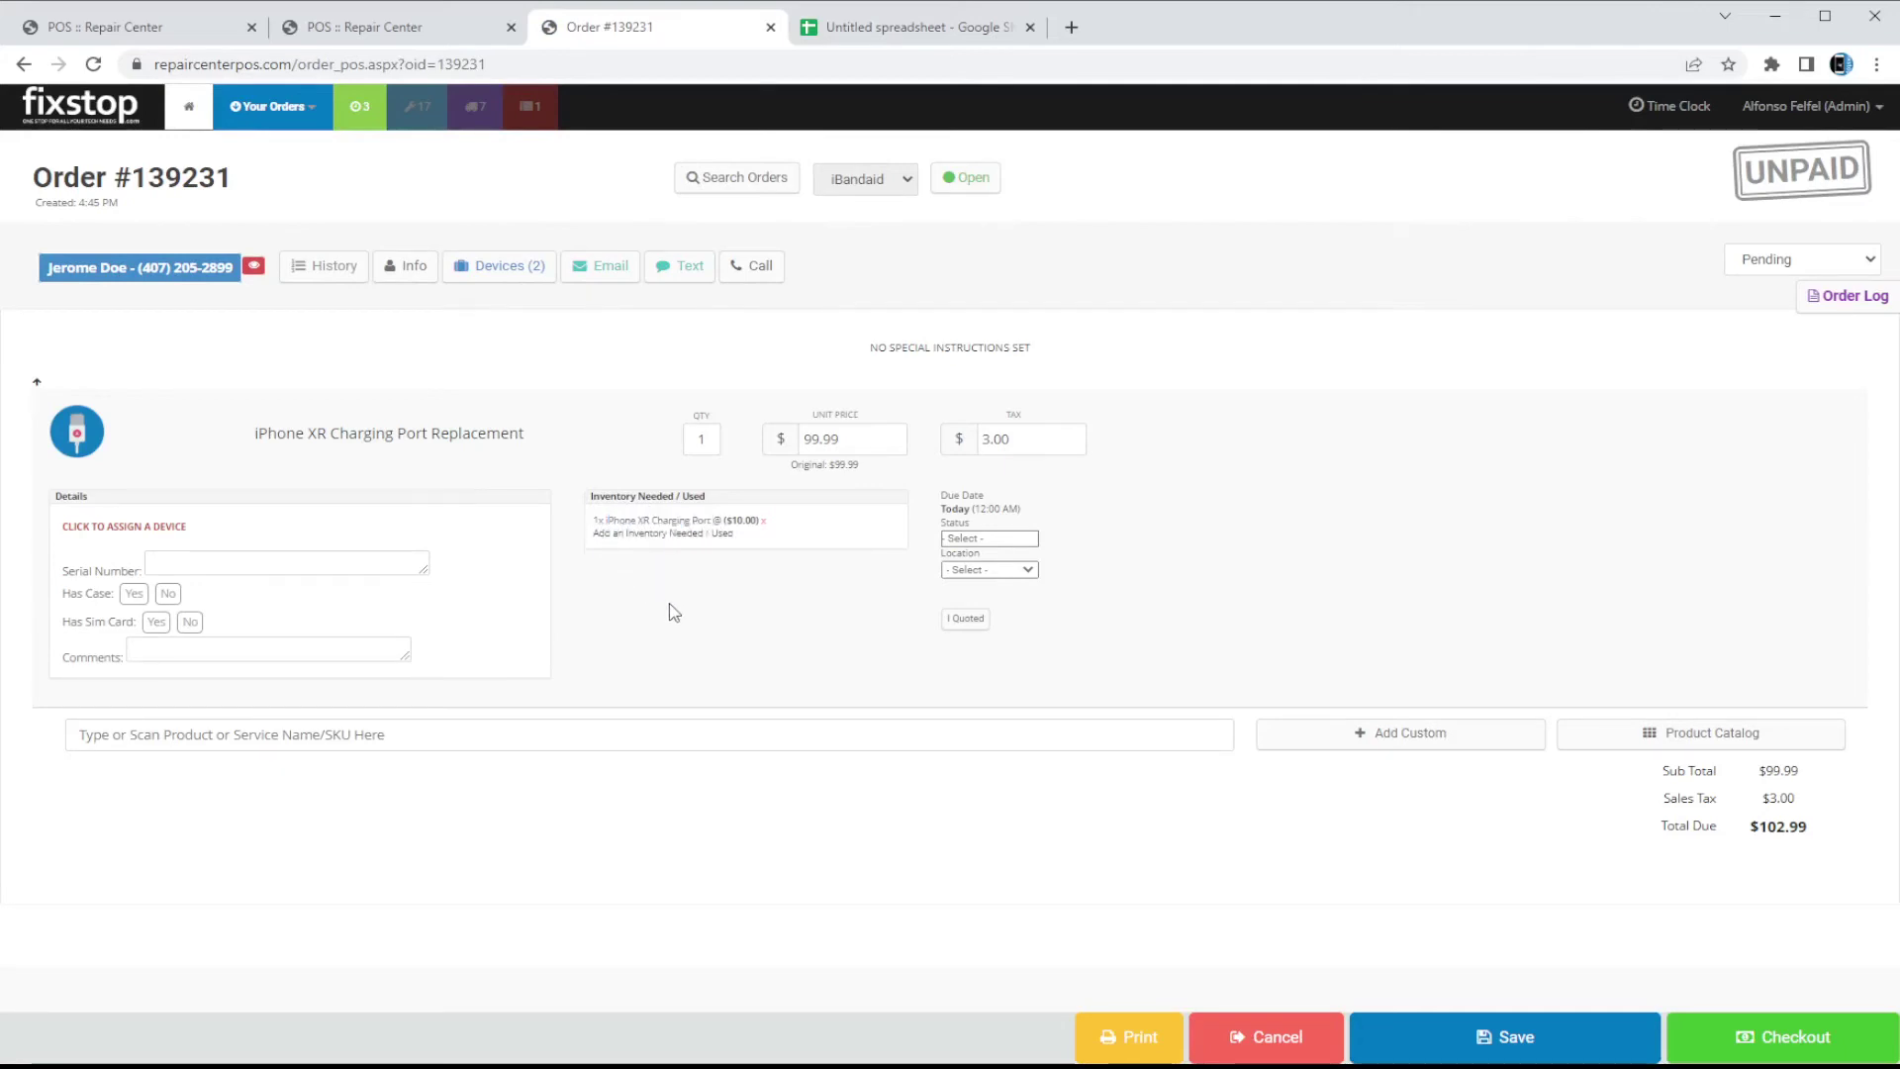
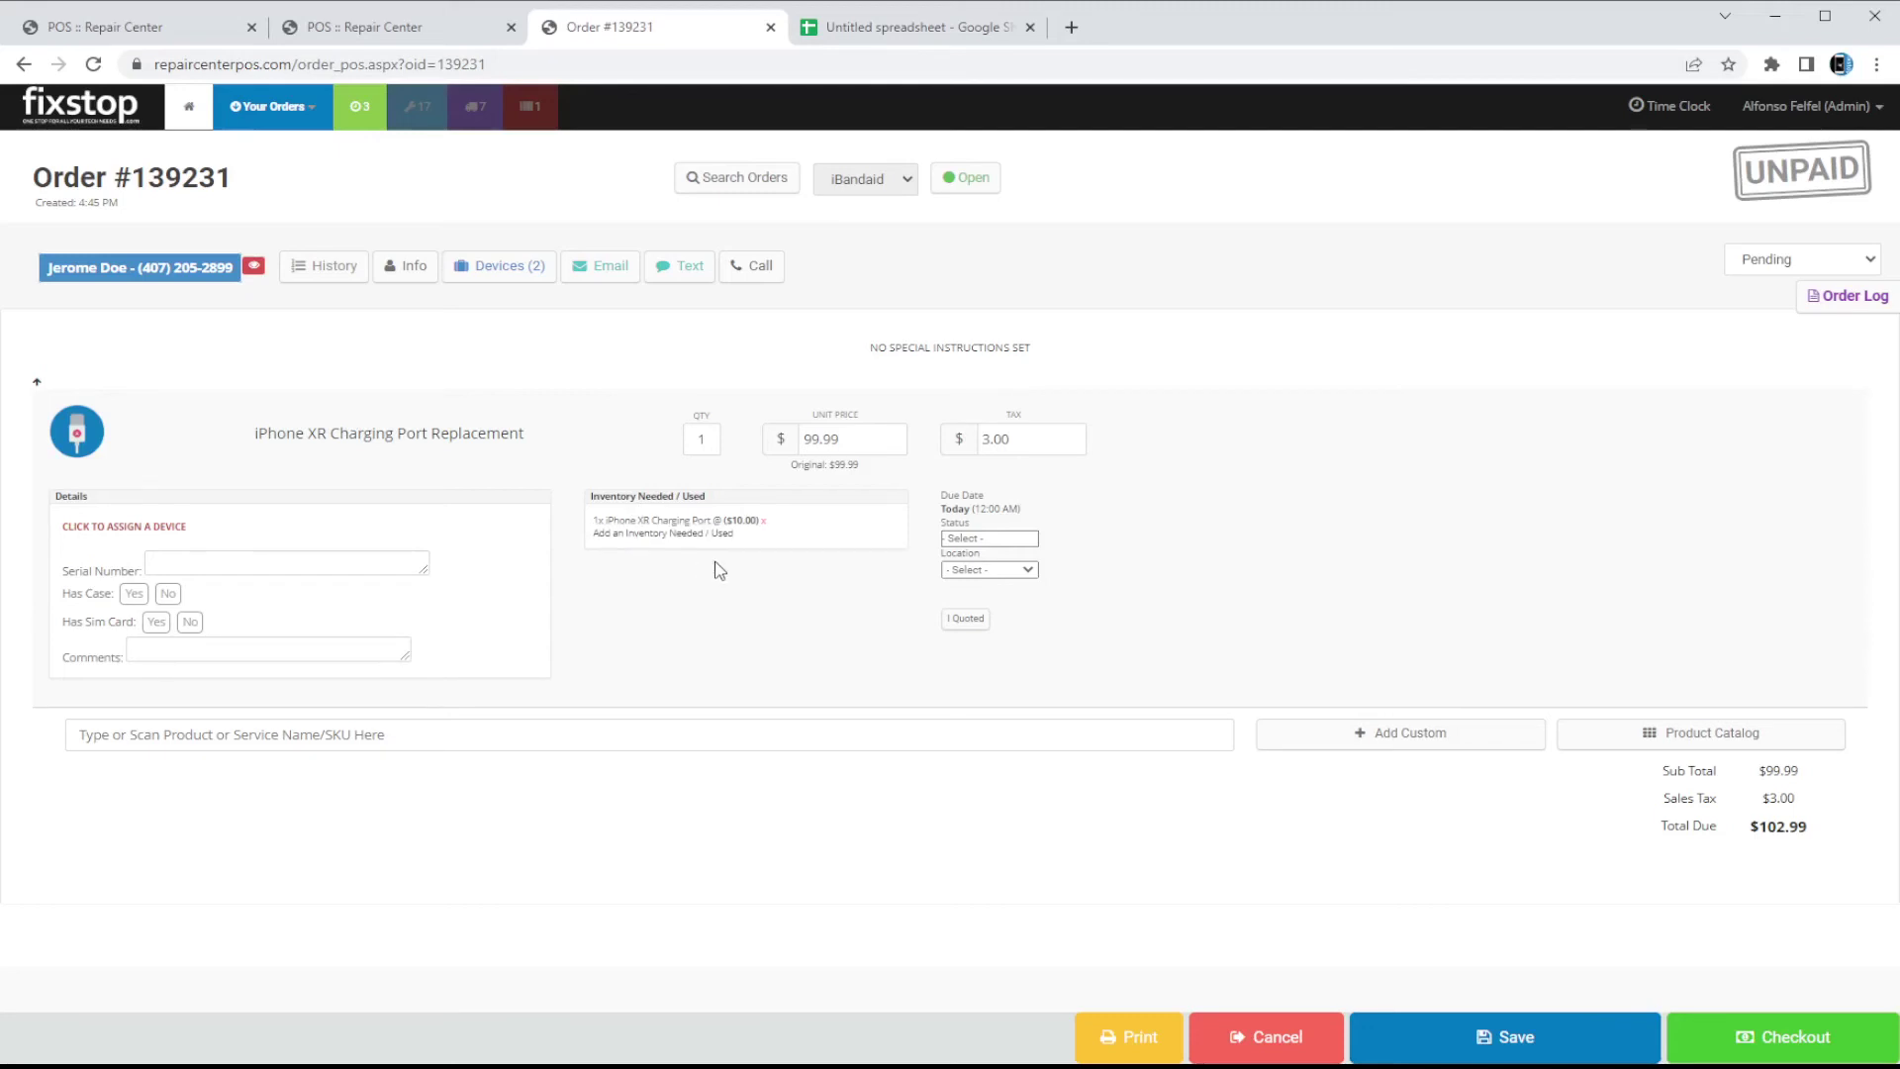
Add one more iPhone XR Charging Port from existing inventory to the charging port replacement, and save the order.
left_click(643, 549)
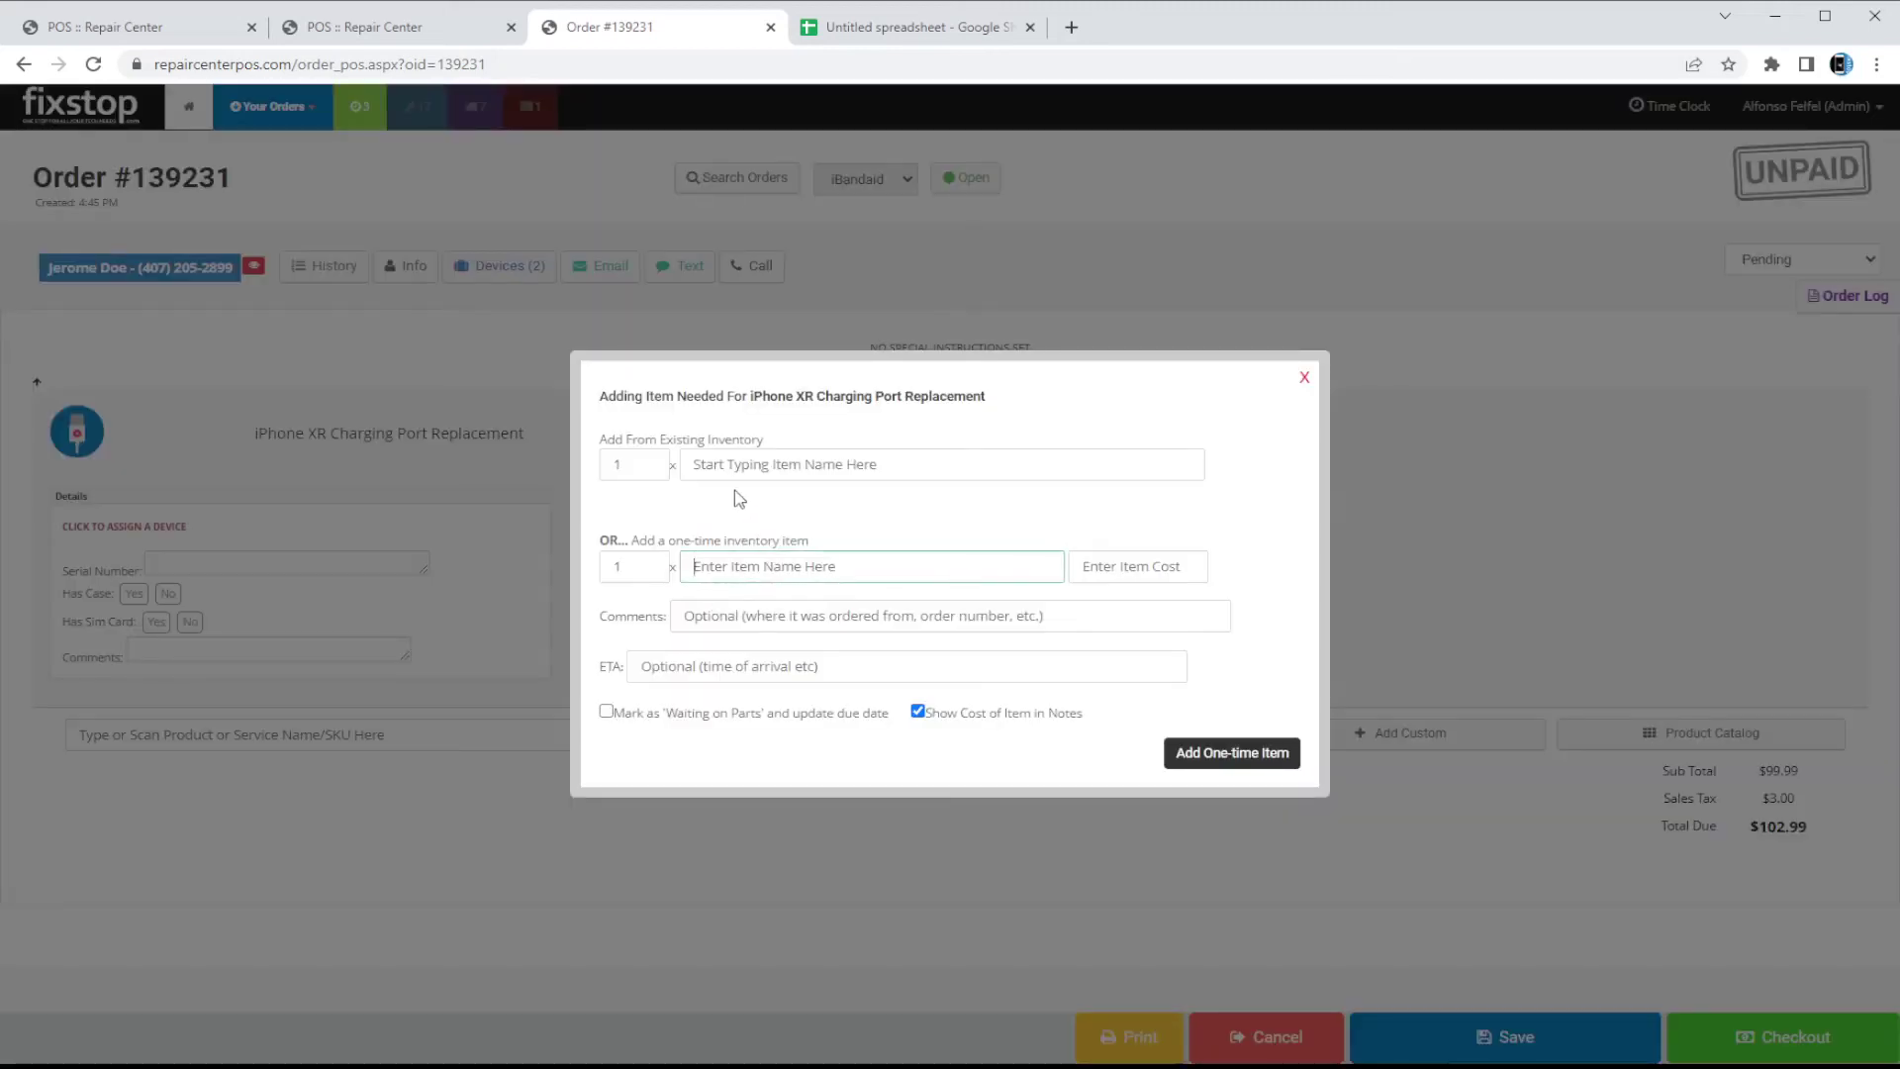
left_click_drag(640, 436, 763, 438)
left_click(724, 463)
type("iphone xr charging")
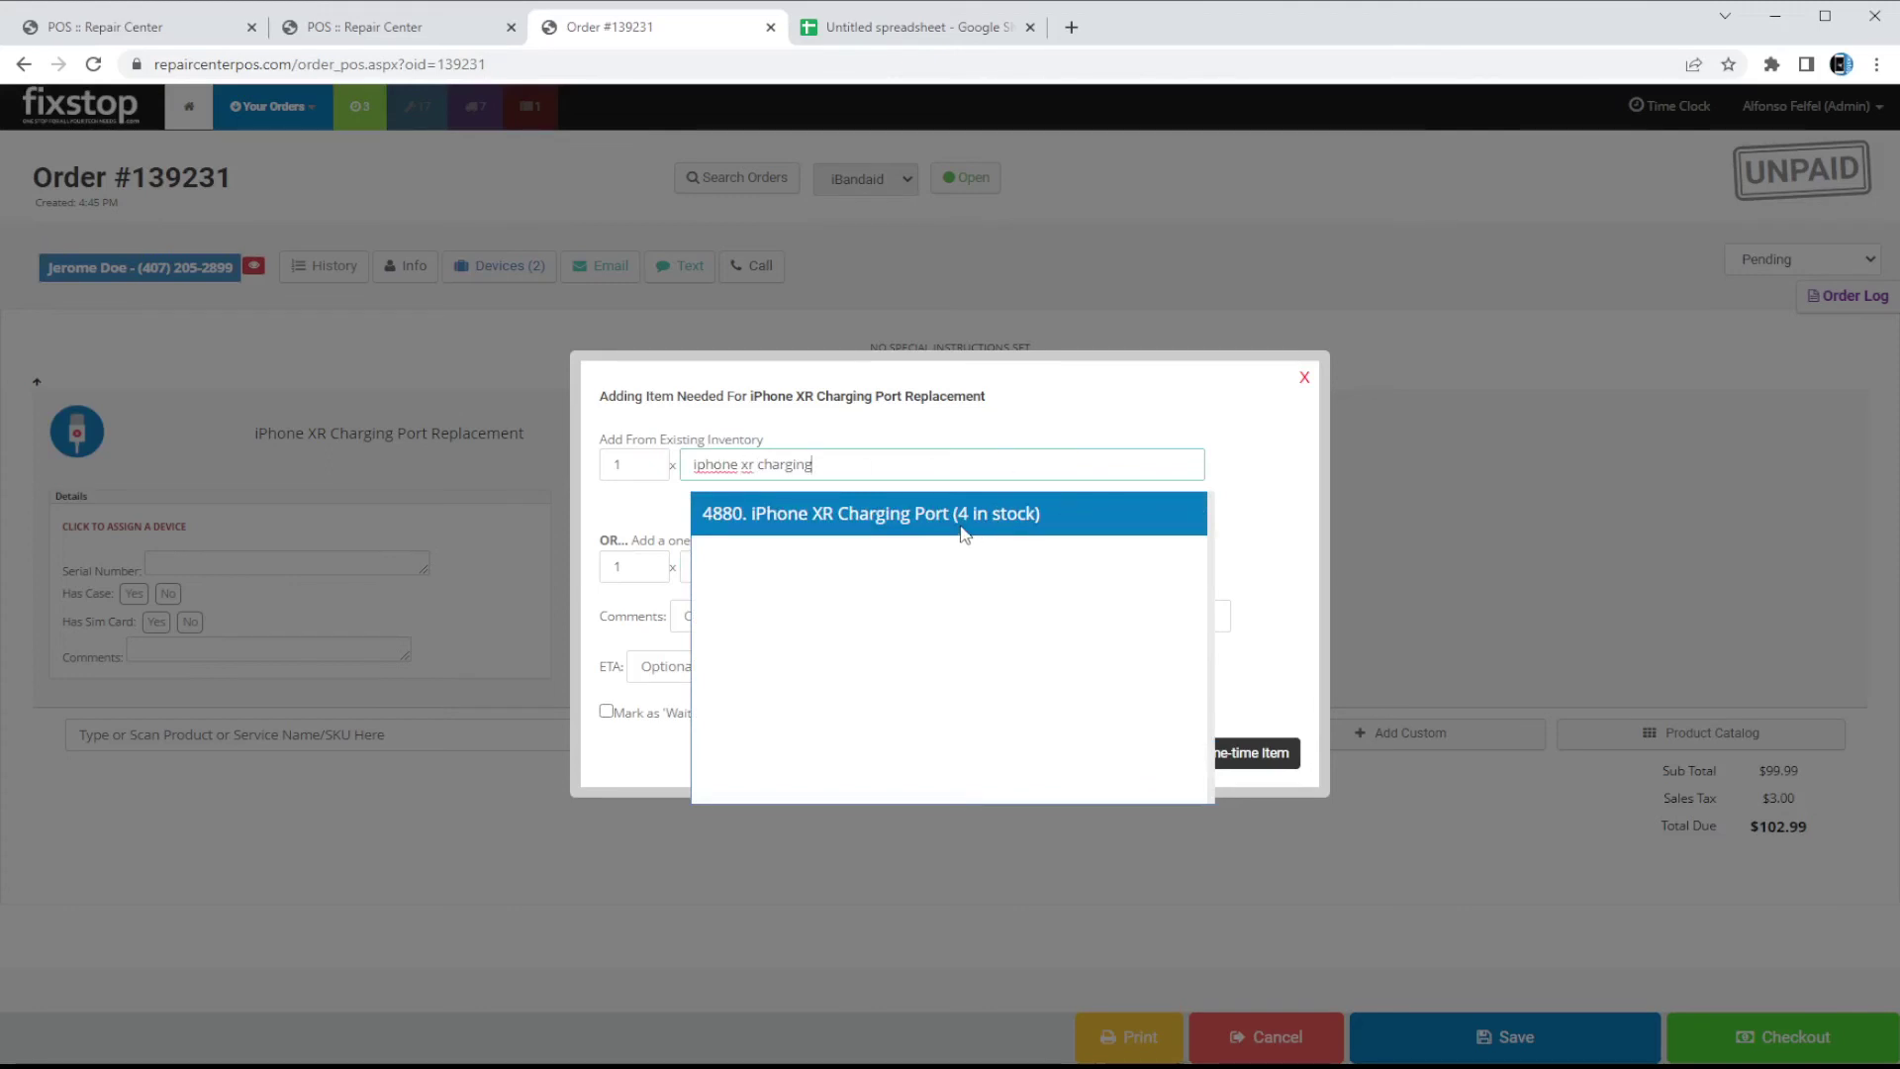
left_click(964, 515)
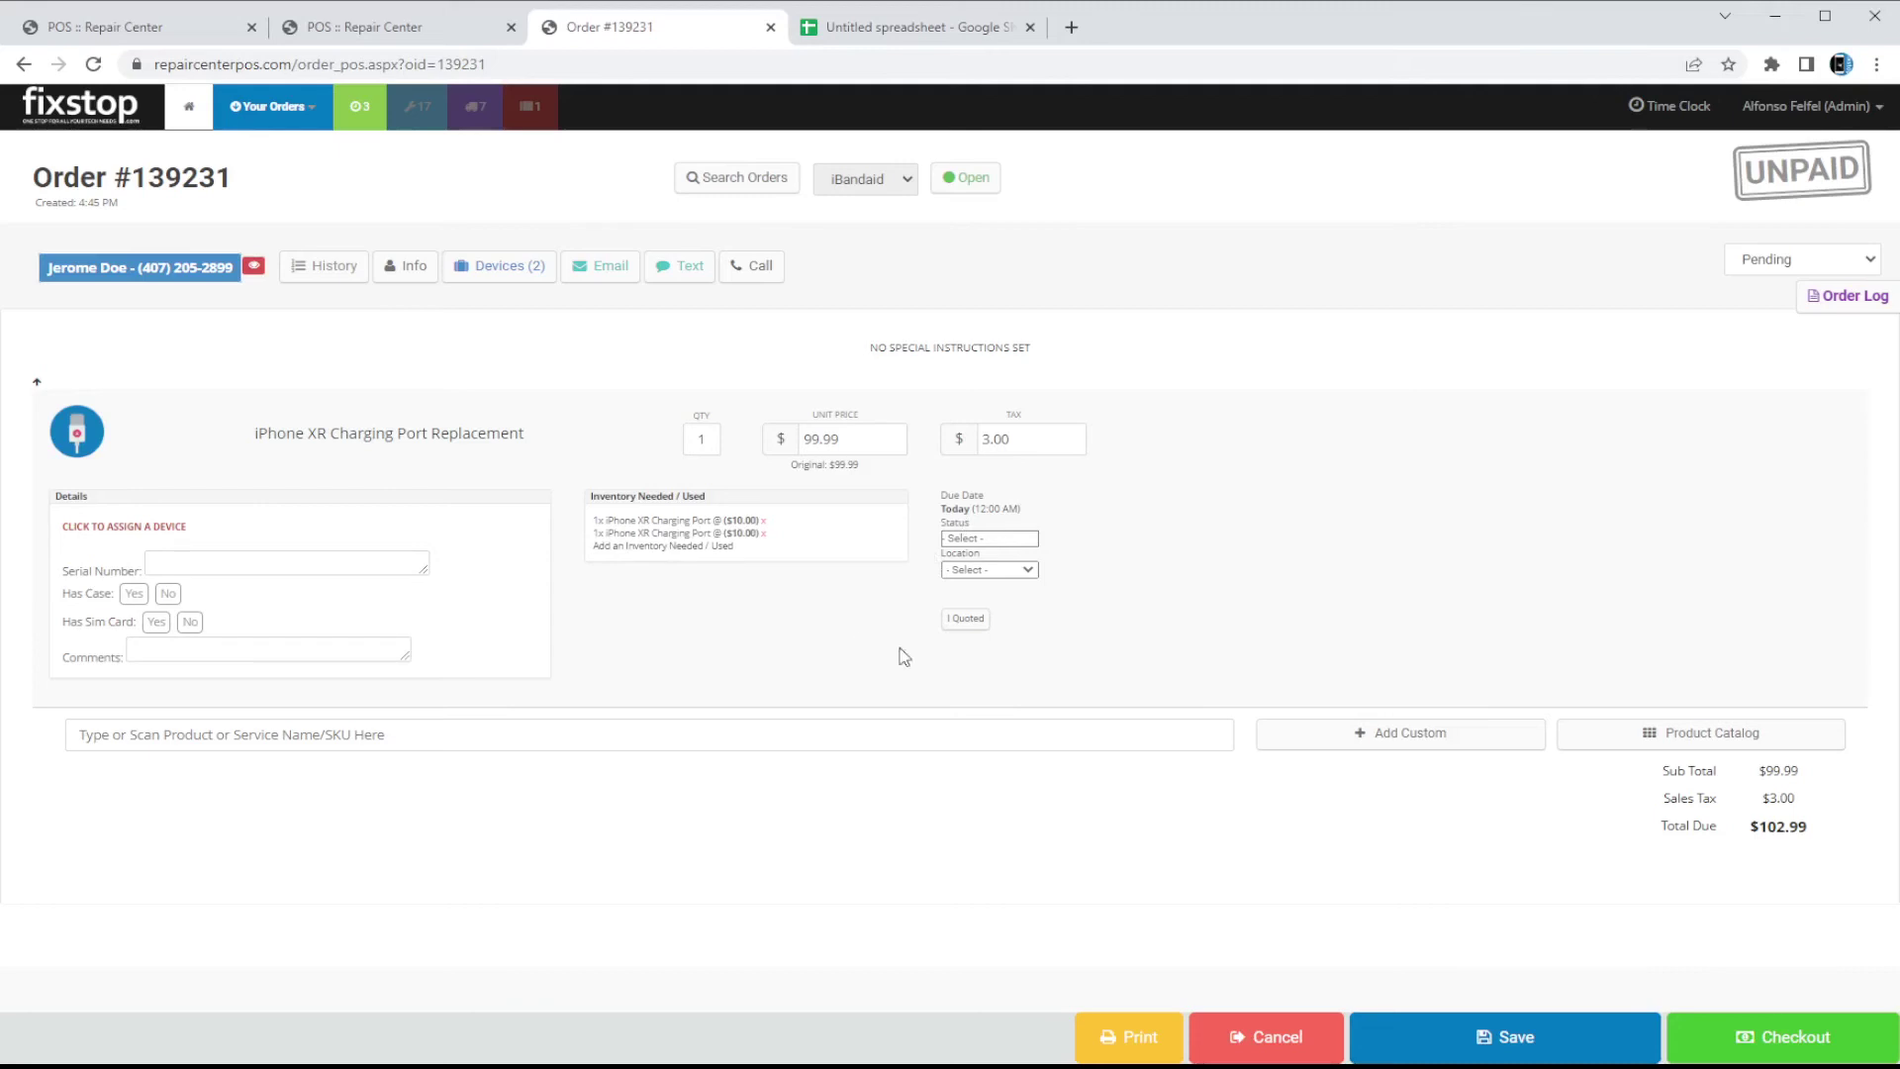
left_click(1514, 1036)
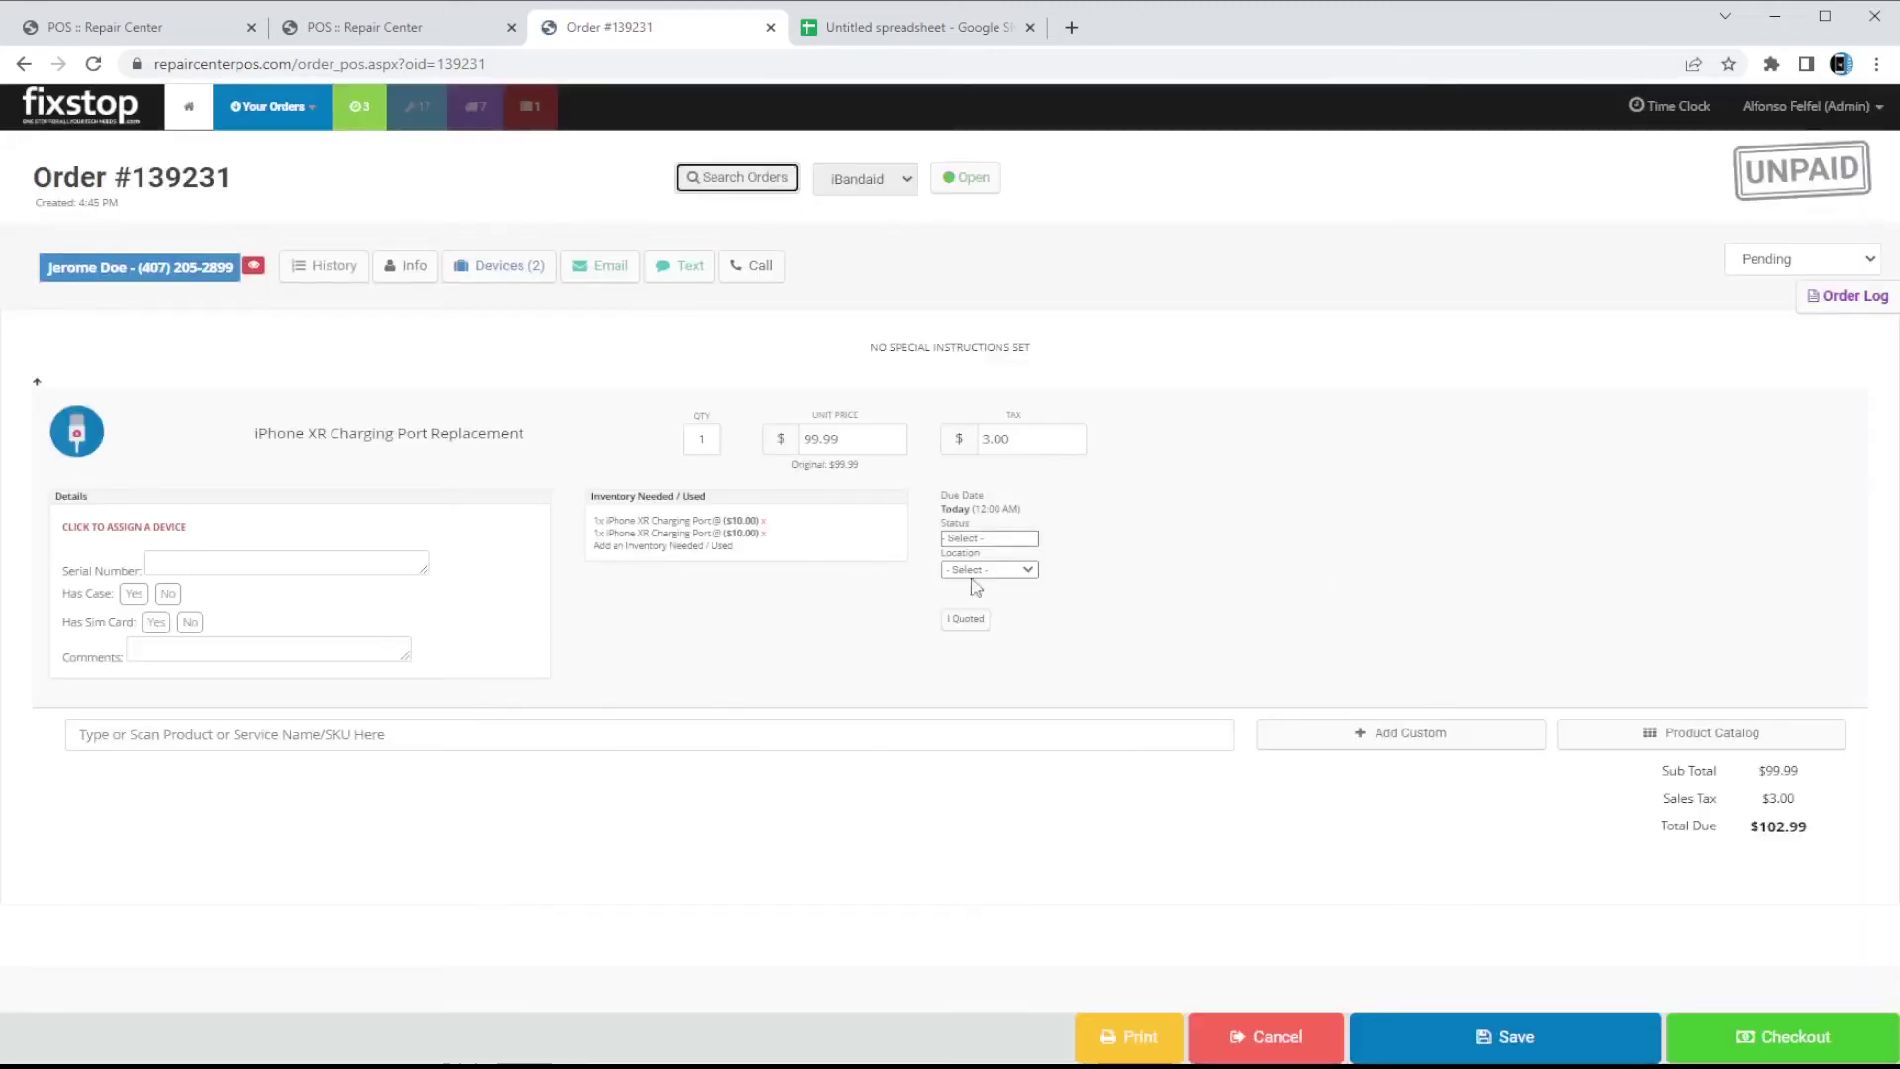
Select the saved order's number, and open the inventory home page in the product search browser tab.
mouse_move(435, 540)
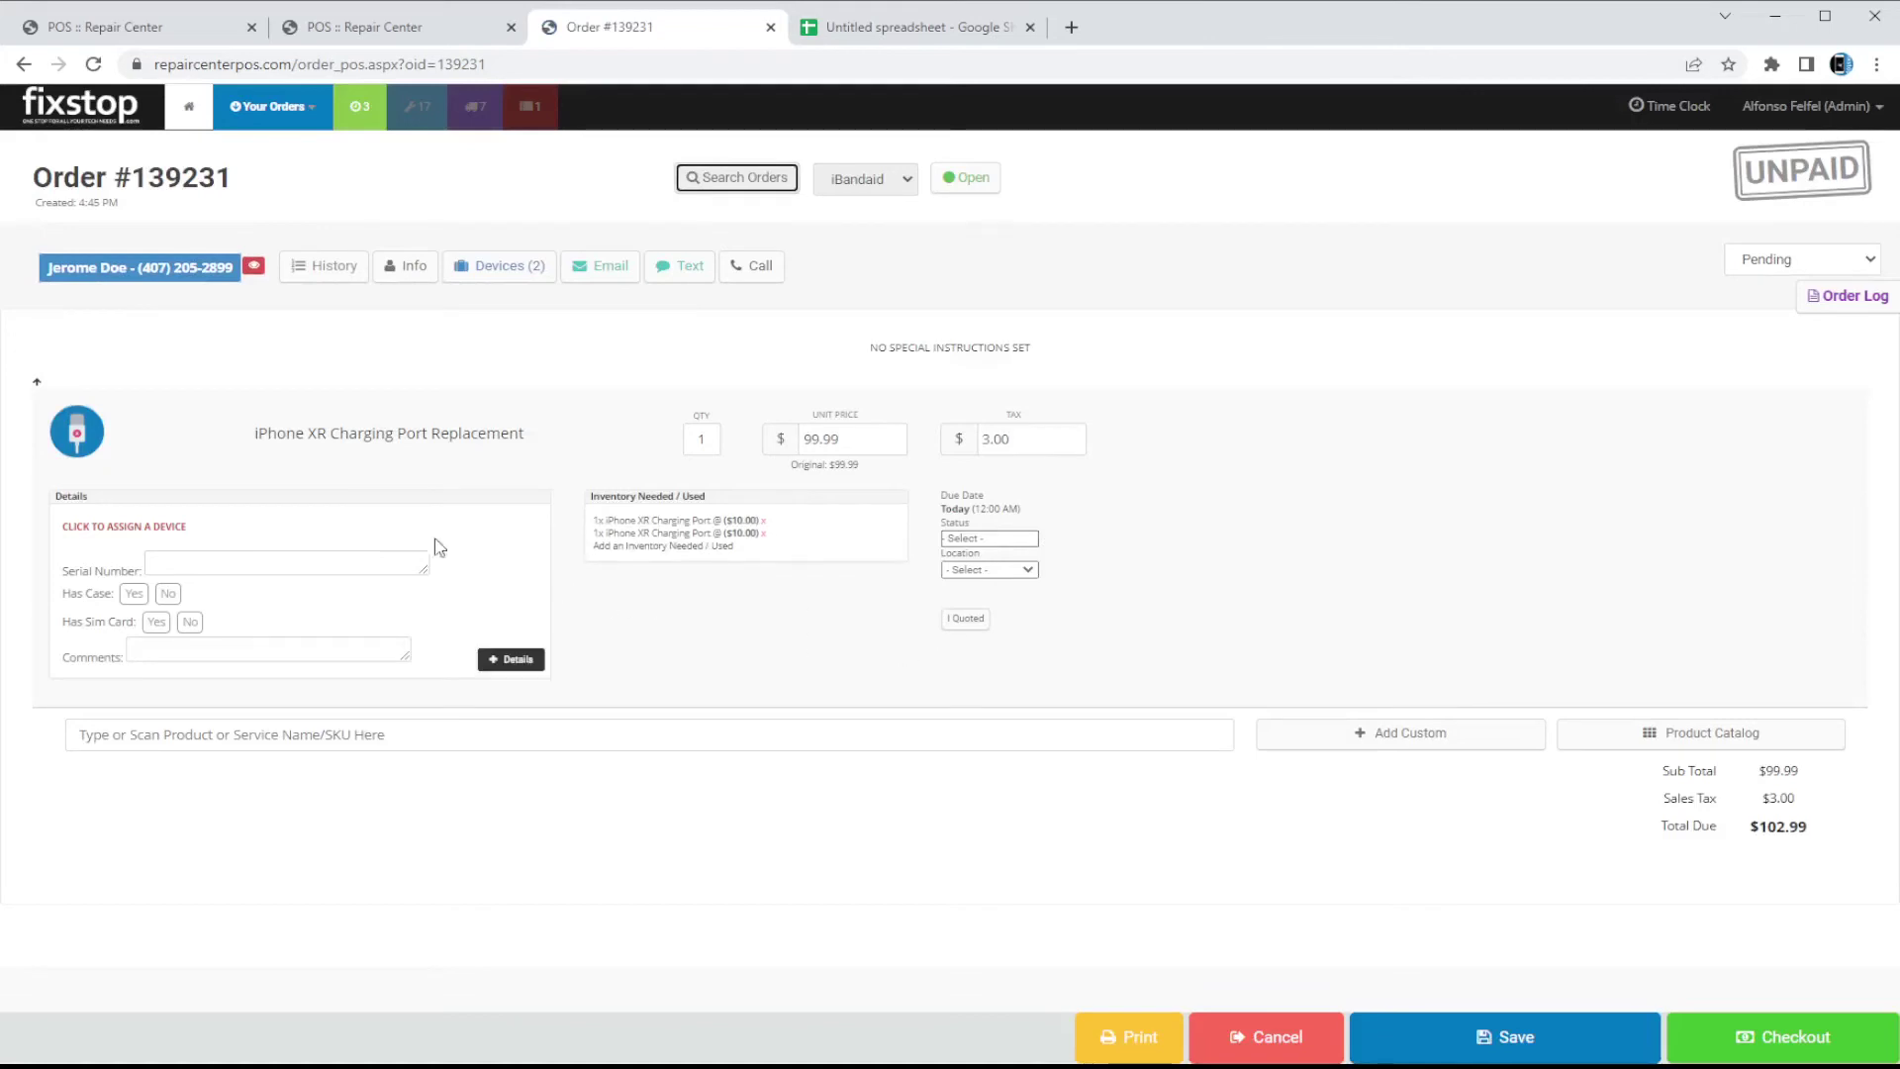
double_click(195, 191)
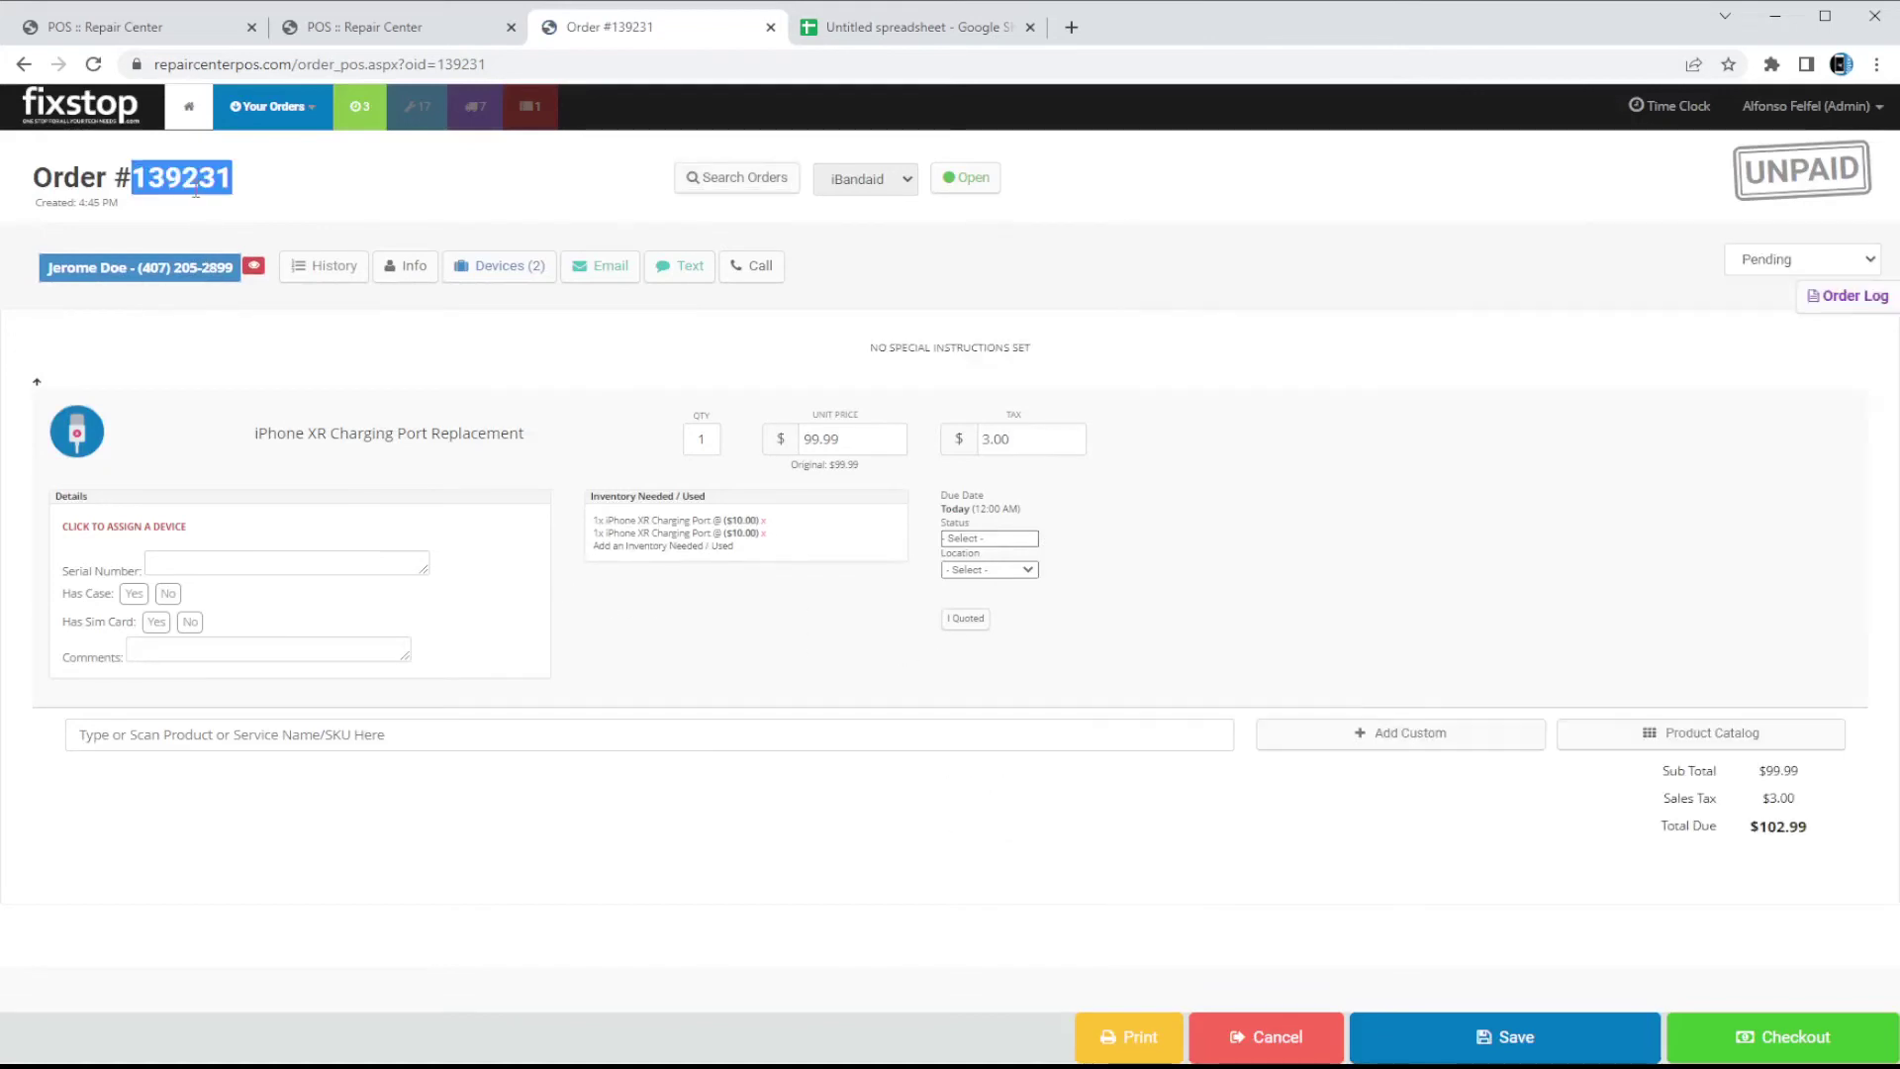
left_click(399, 38)
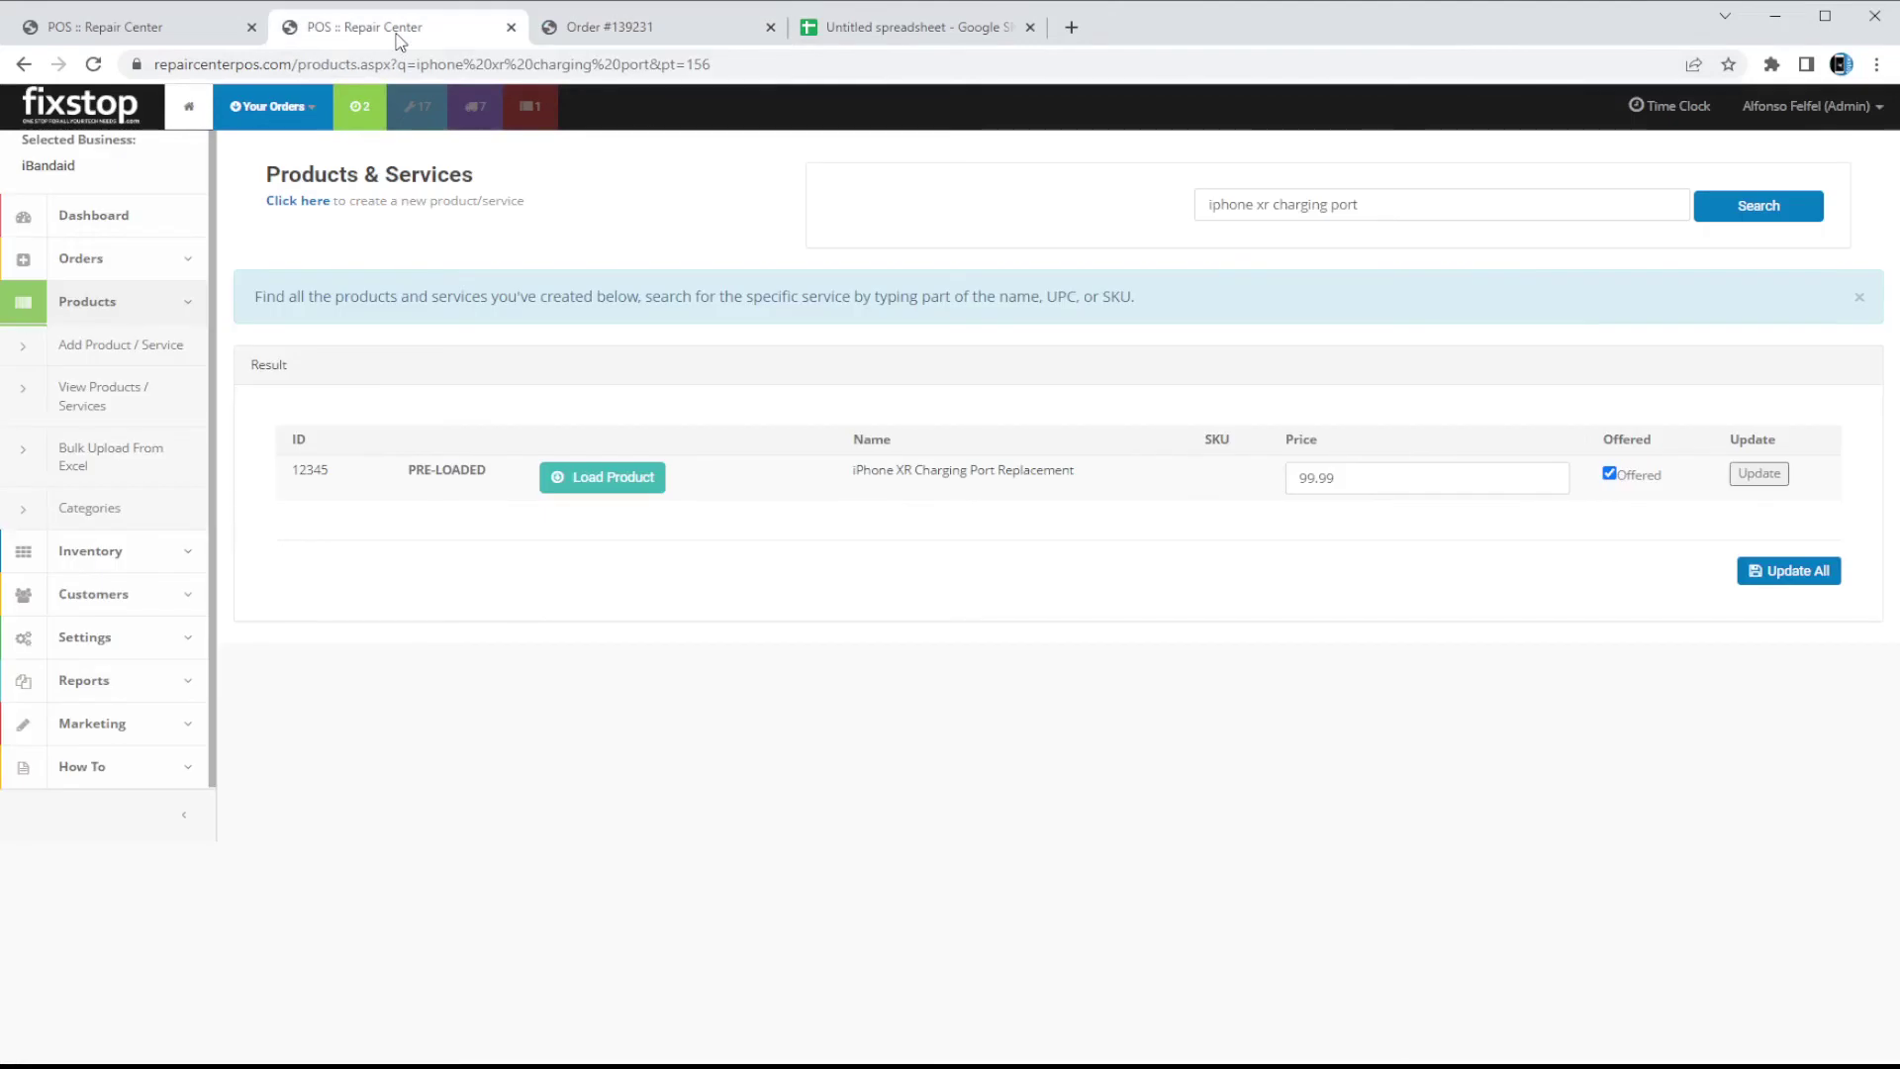
left_click(272, 106)
left_click(297, 316)
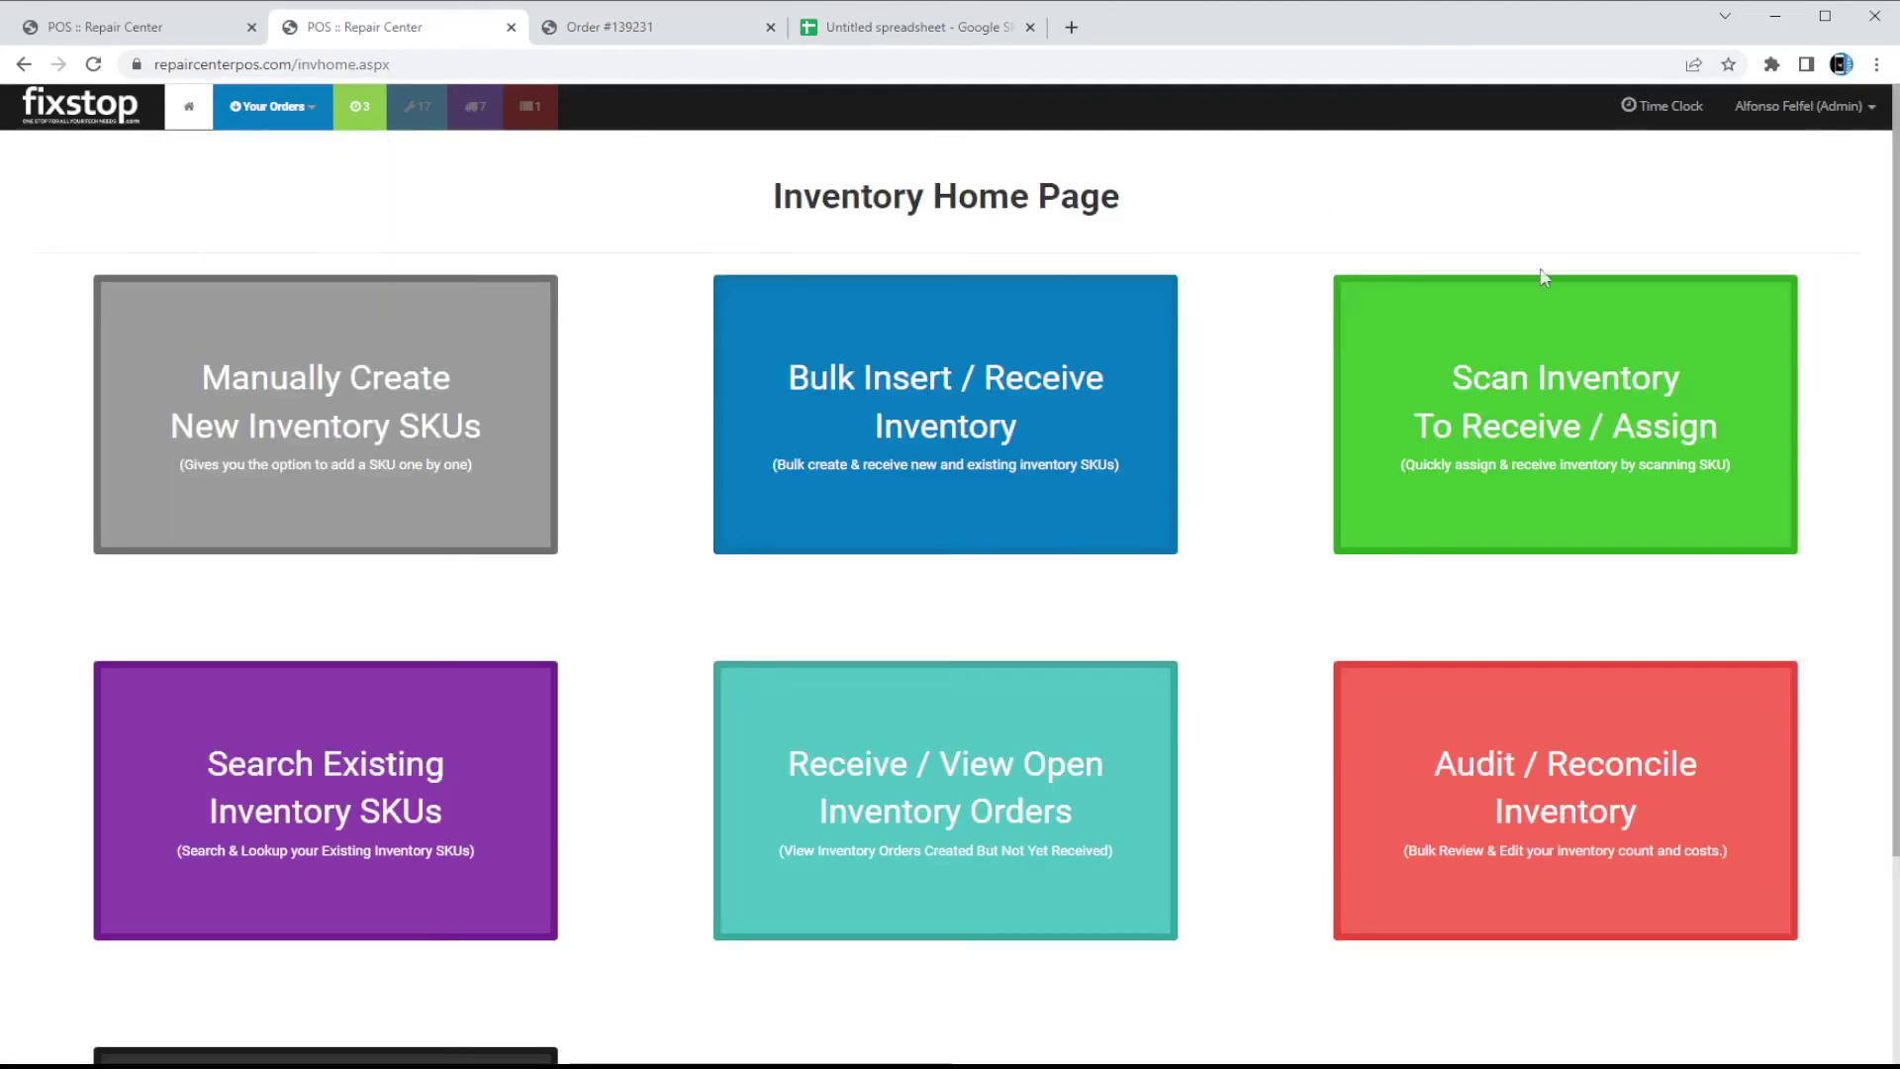
left_click(1532, 460)
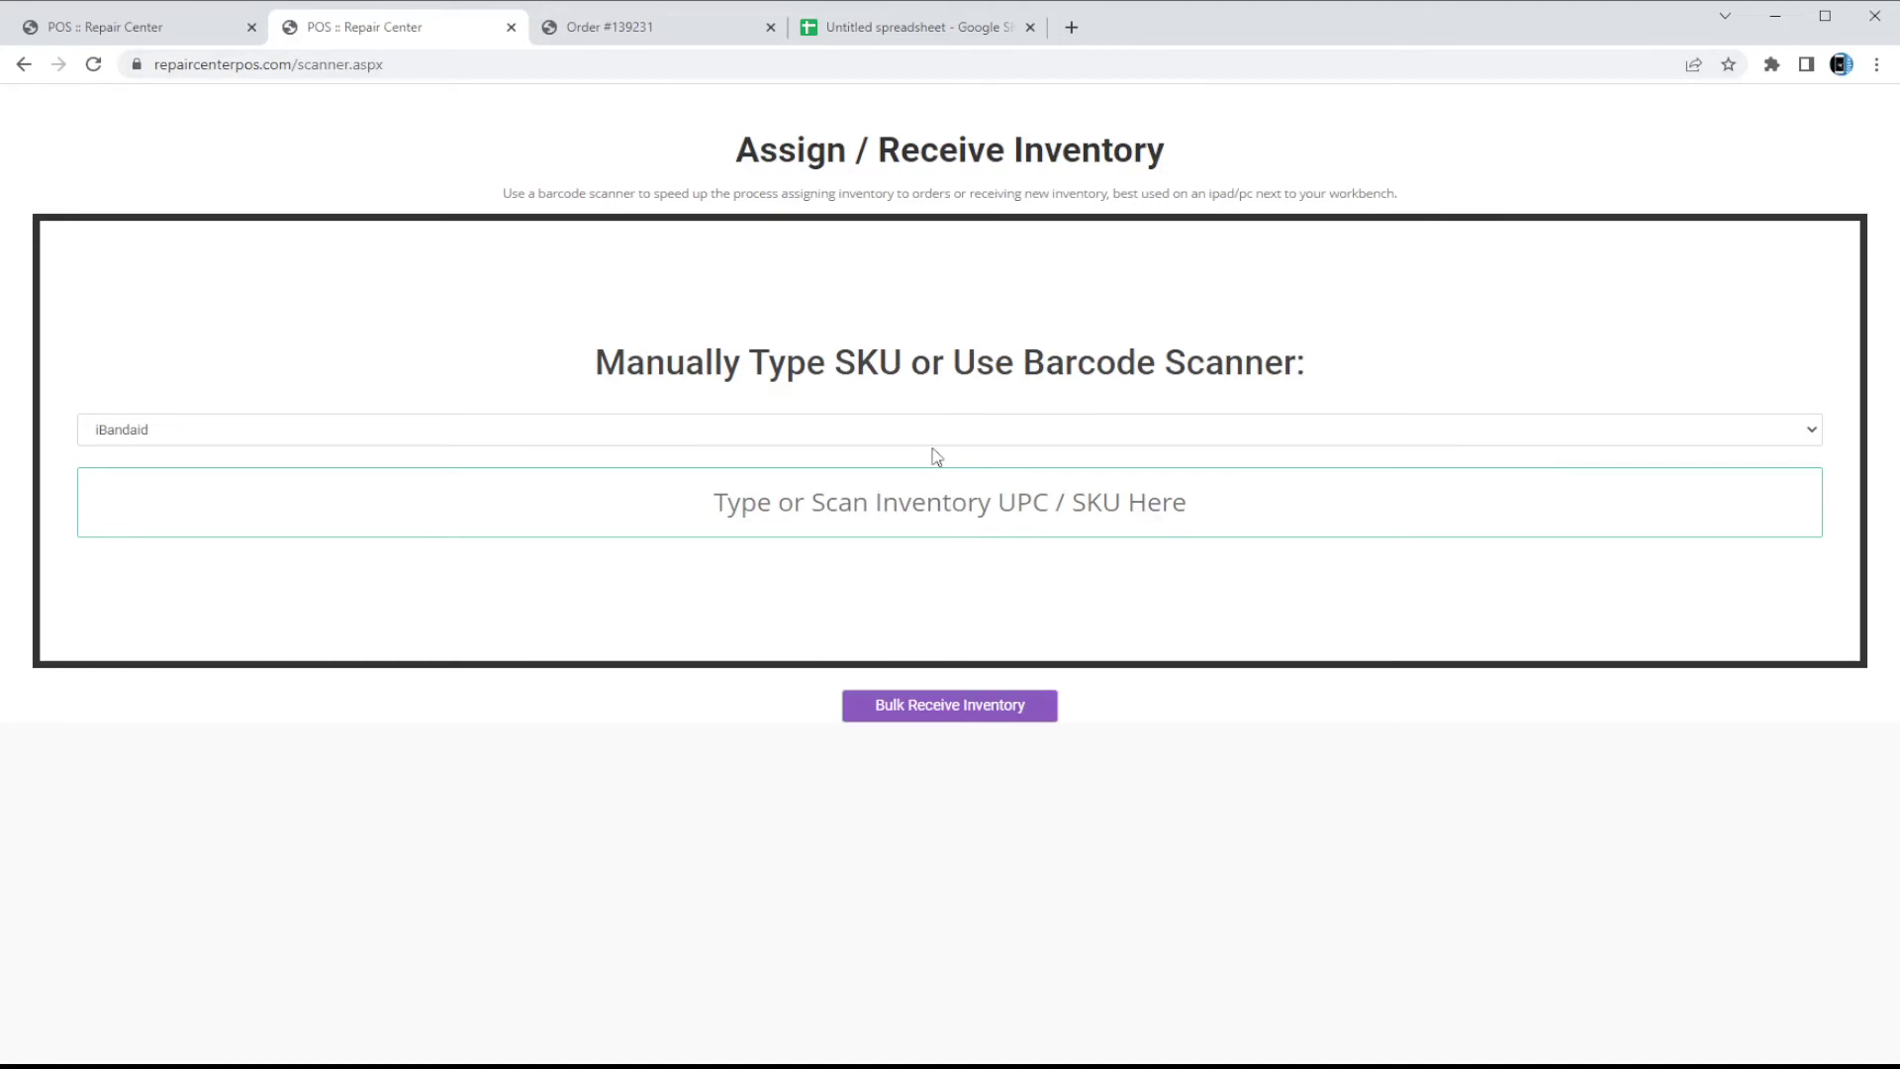
left_click(886, 29)
left_click(380, 346)
left_click(122, 283)
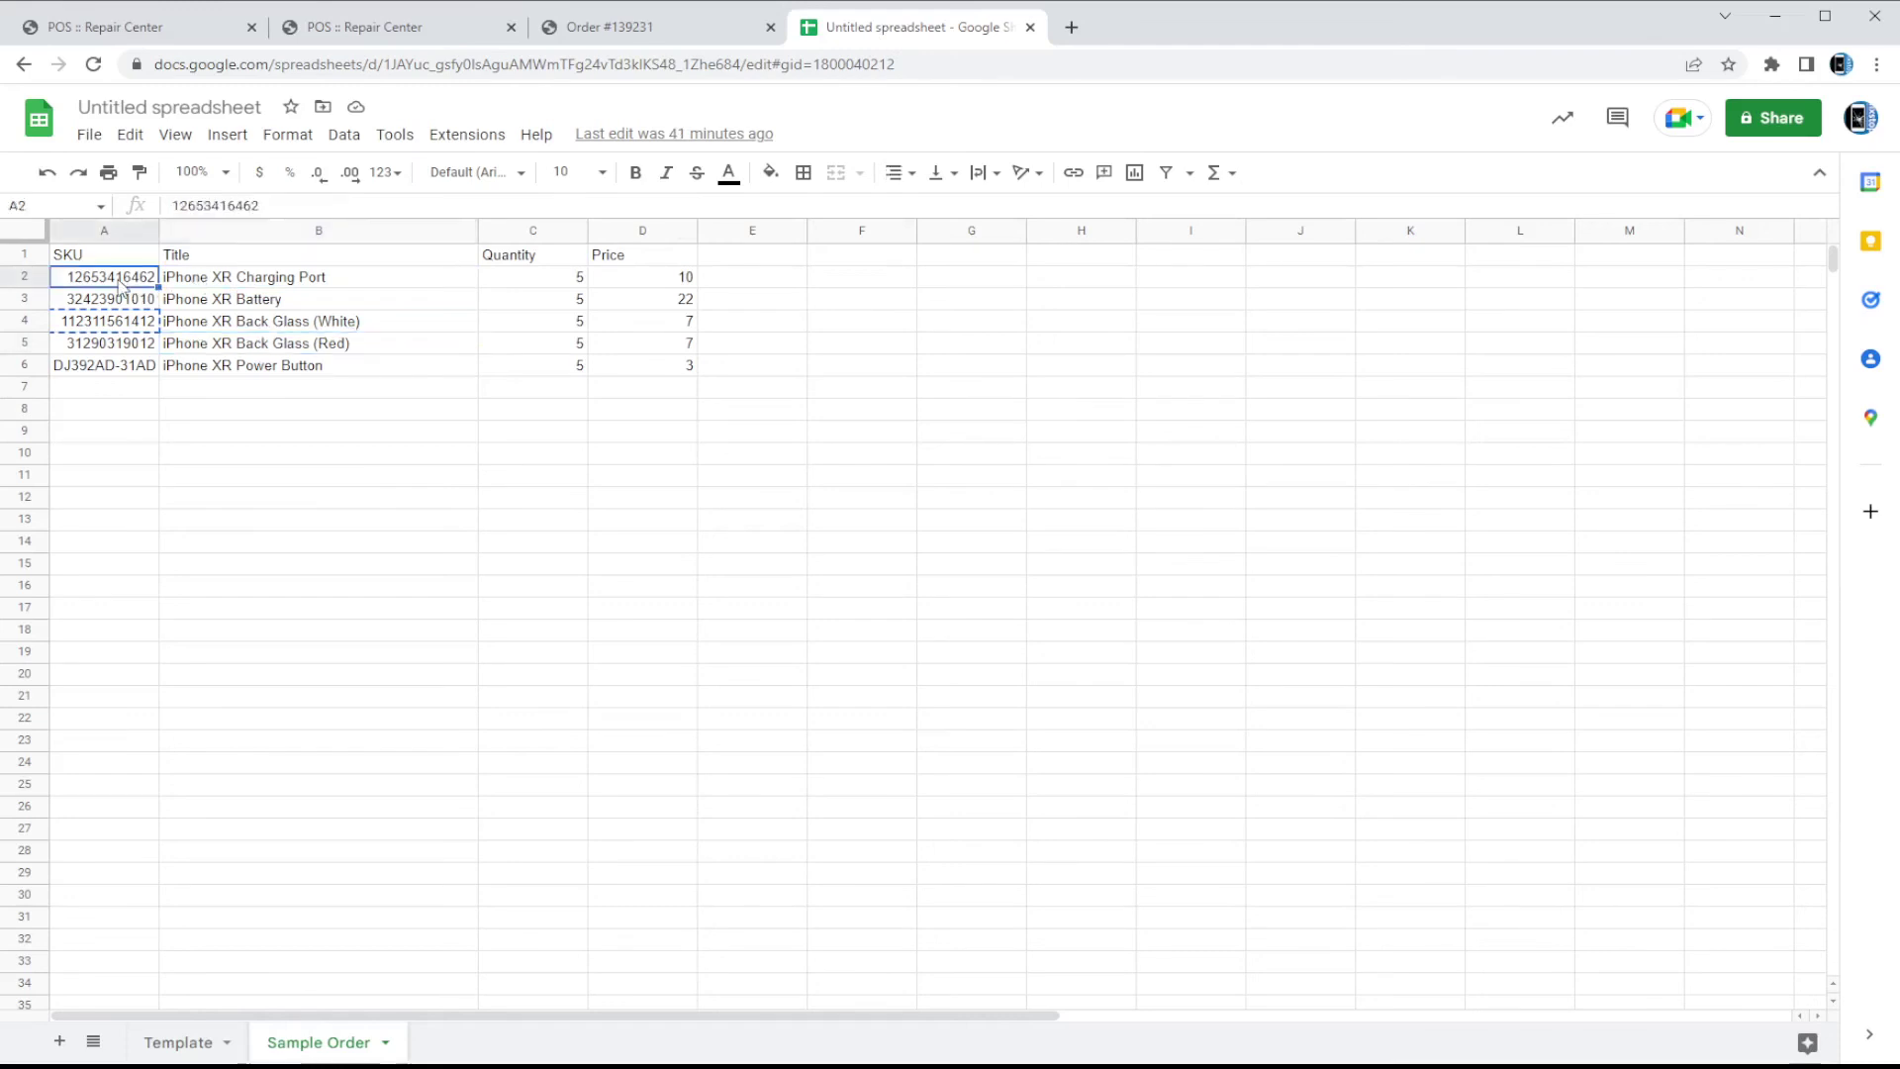
key("ctrl+c")
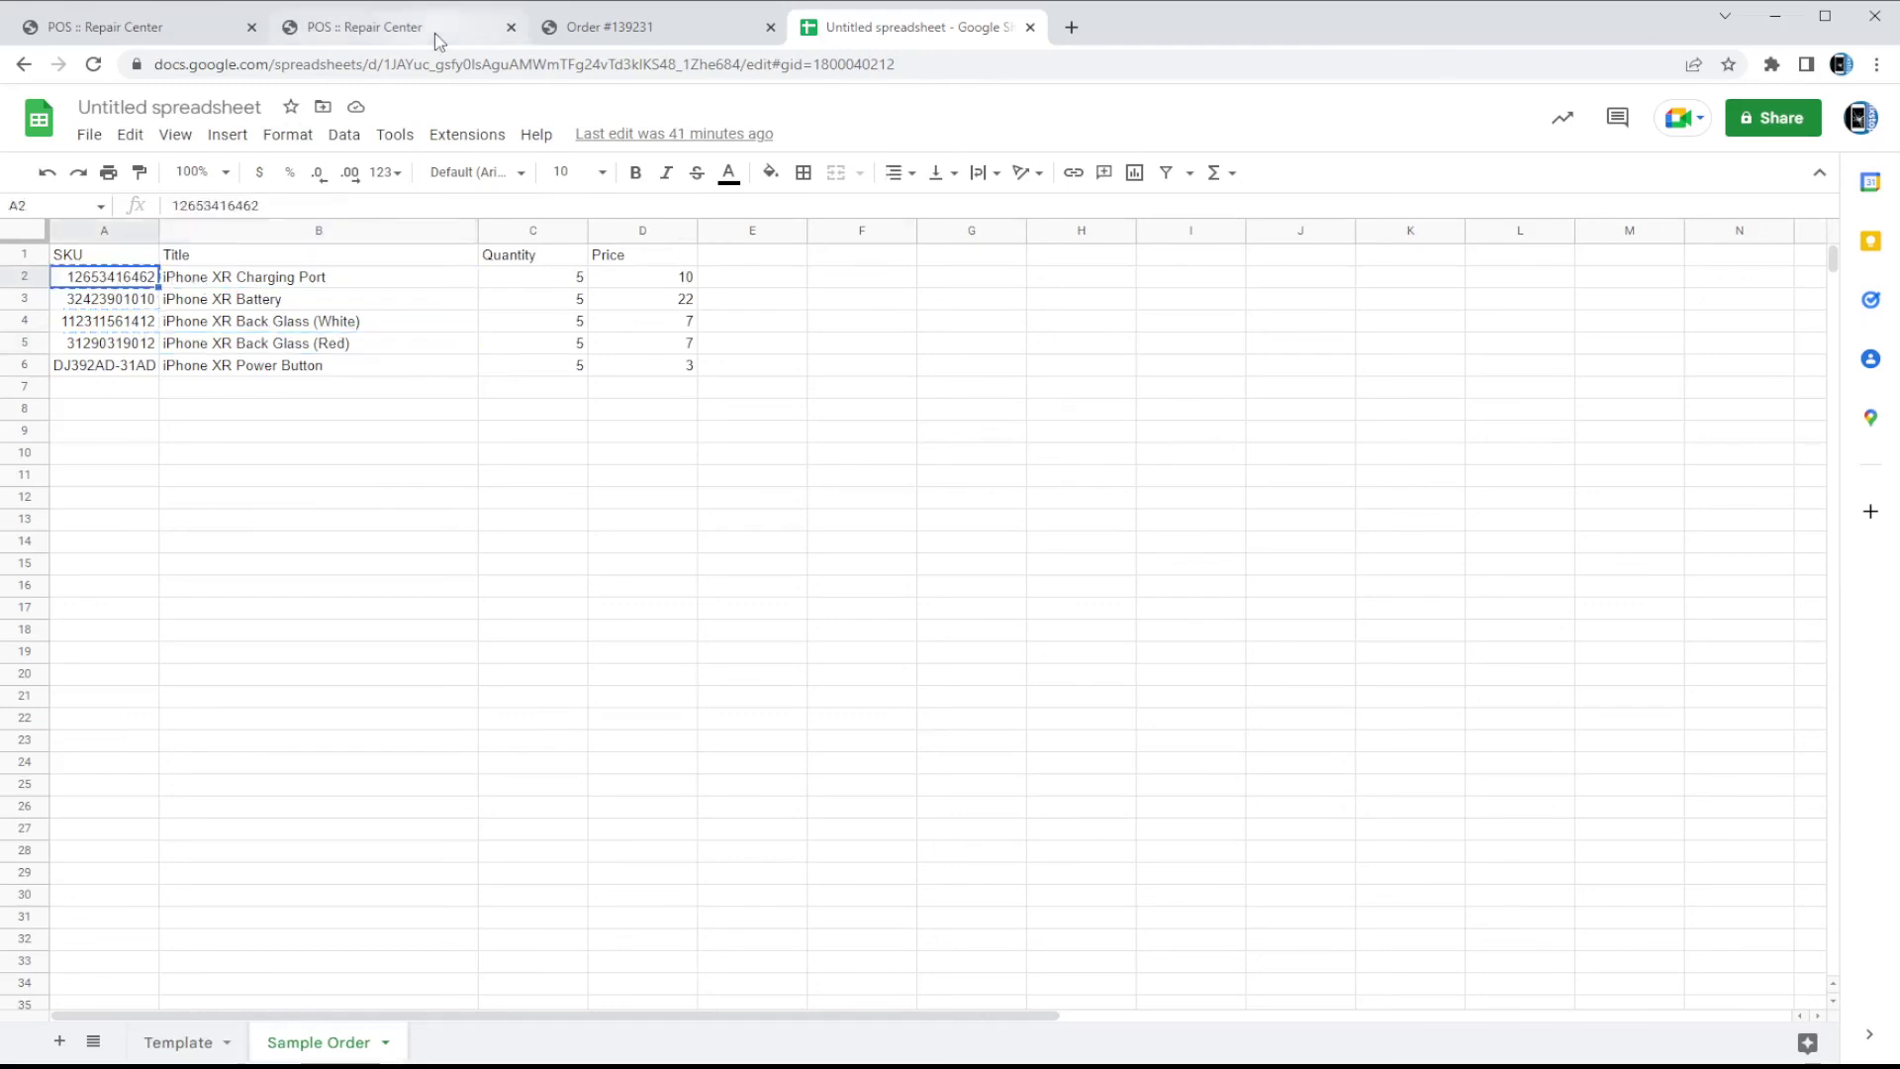
left_click(178, 317)
left_click(113, 297)
left_click(111, 280)
left_click(366, 27)
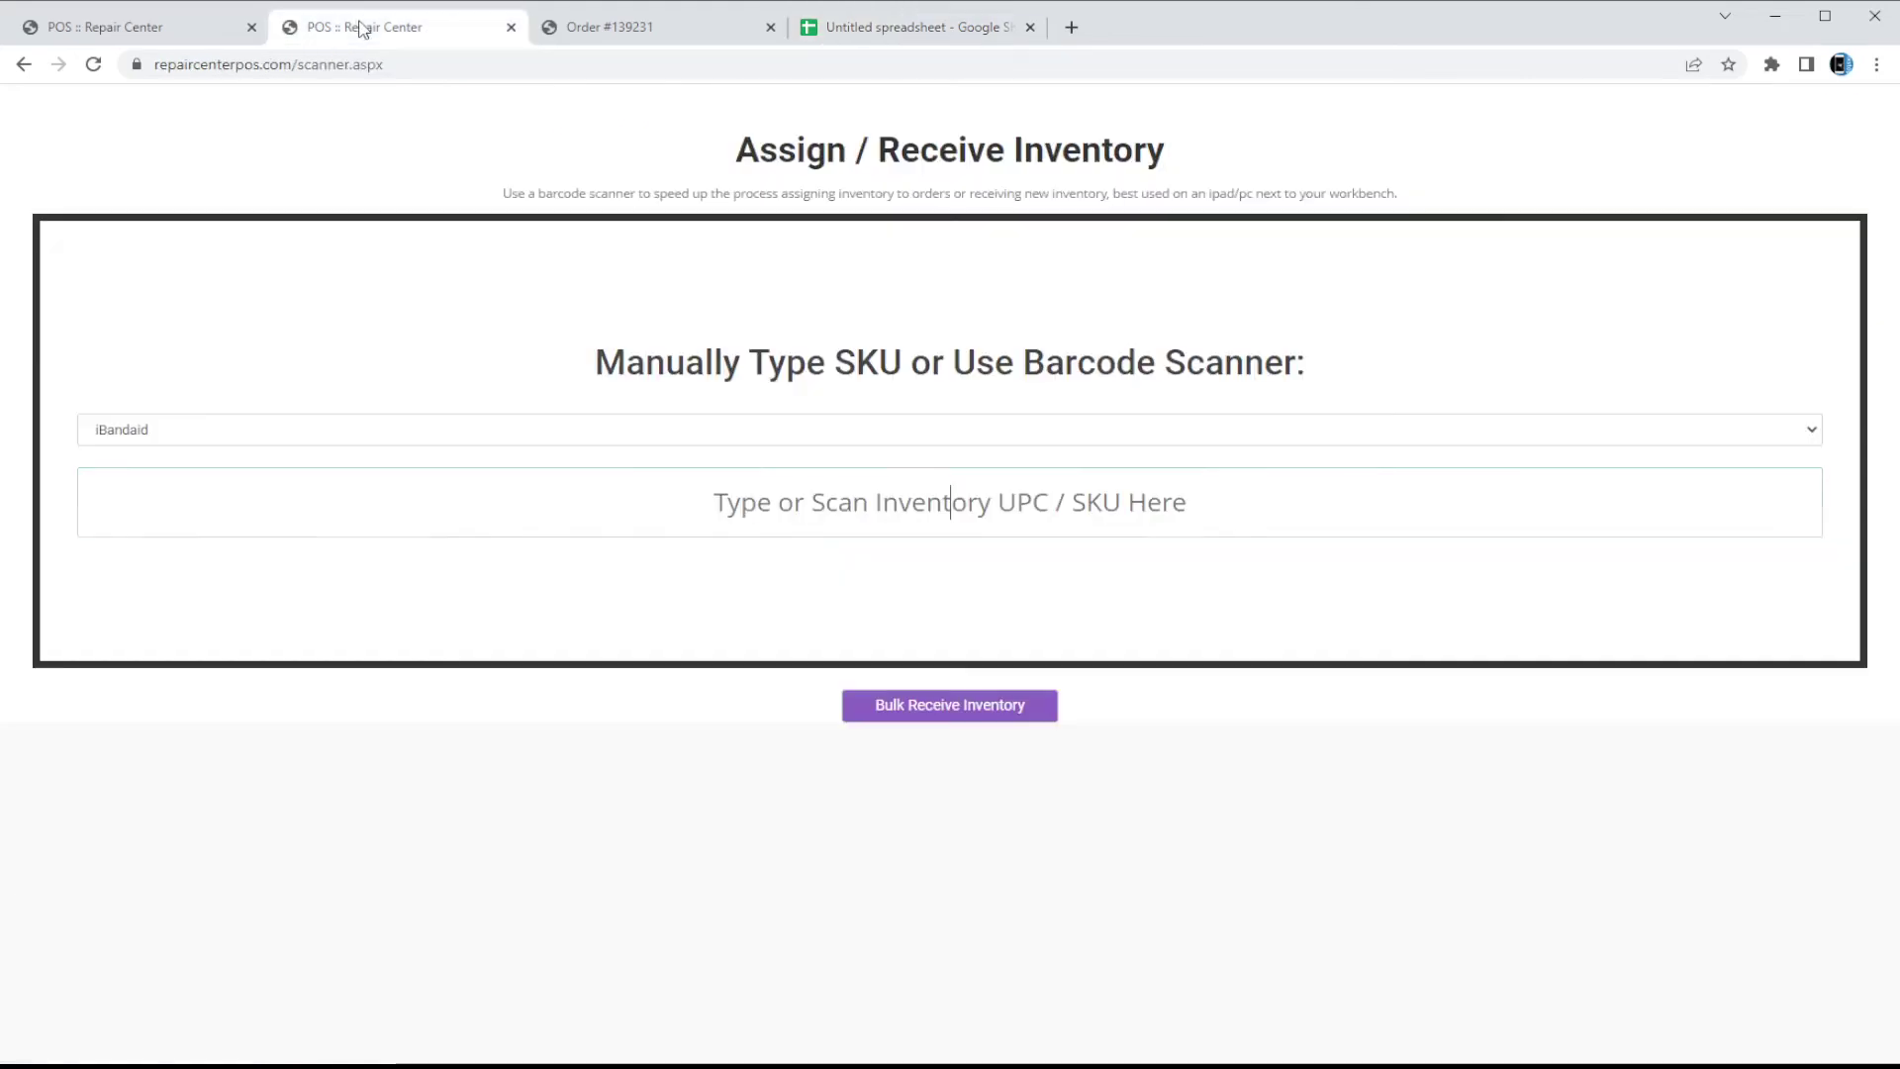
key("ctrl+v")
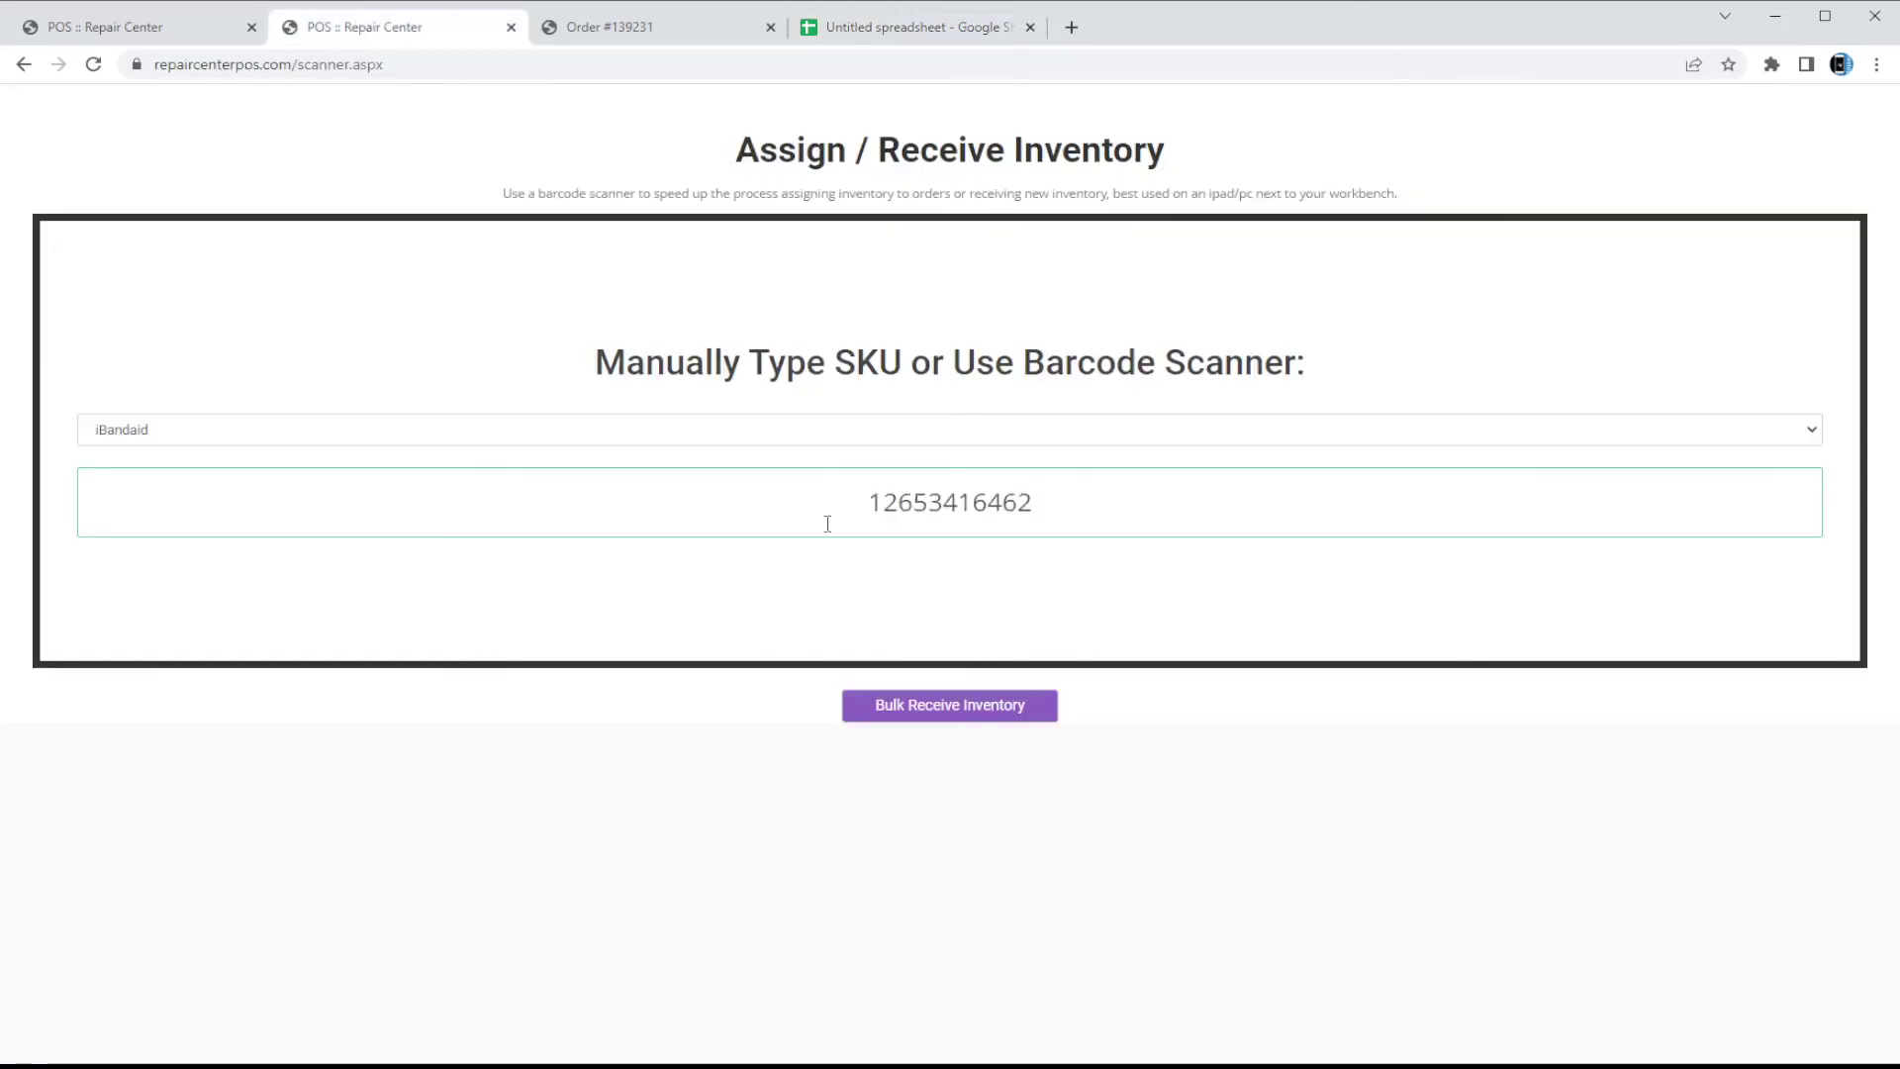
key("Return")
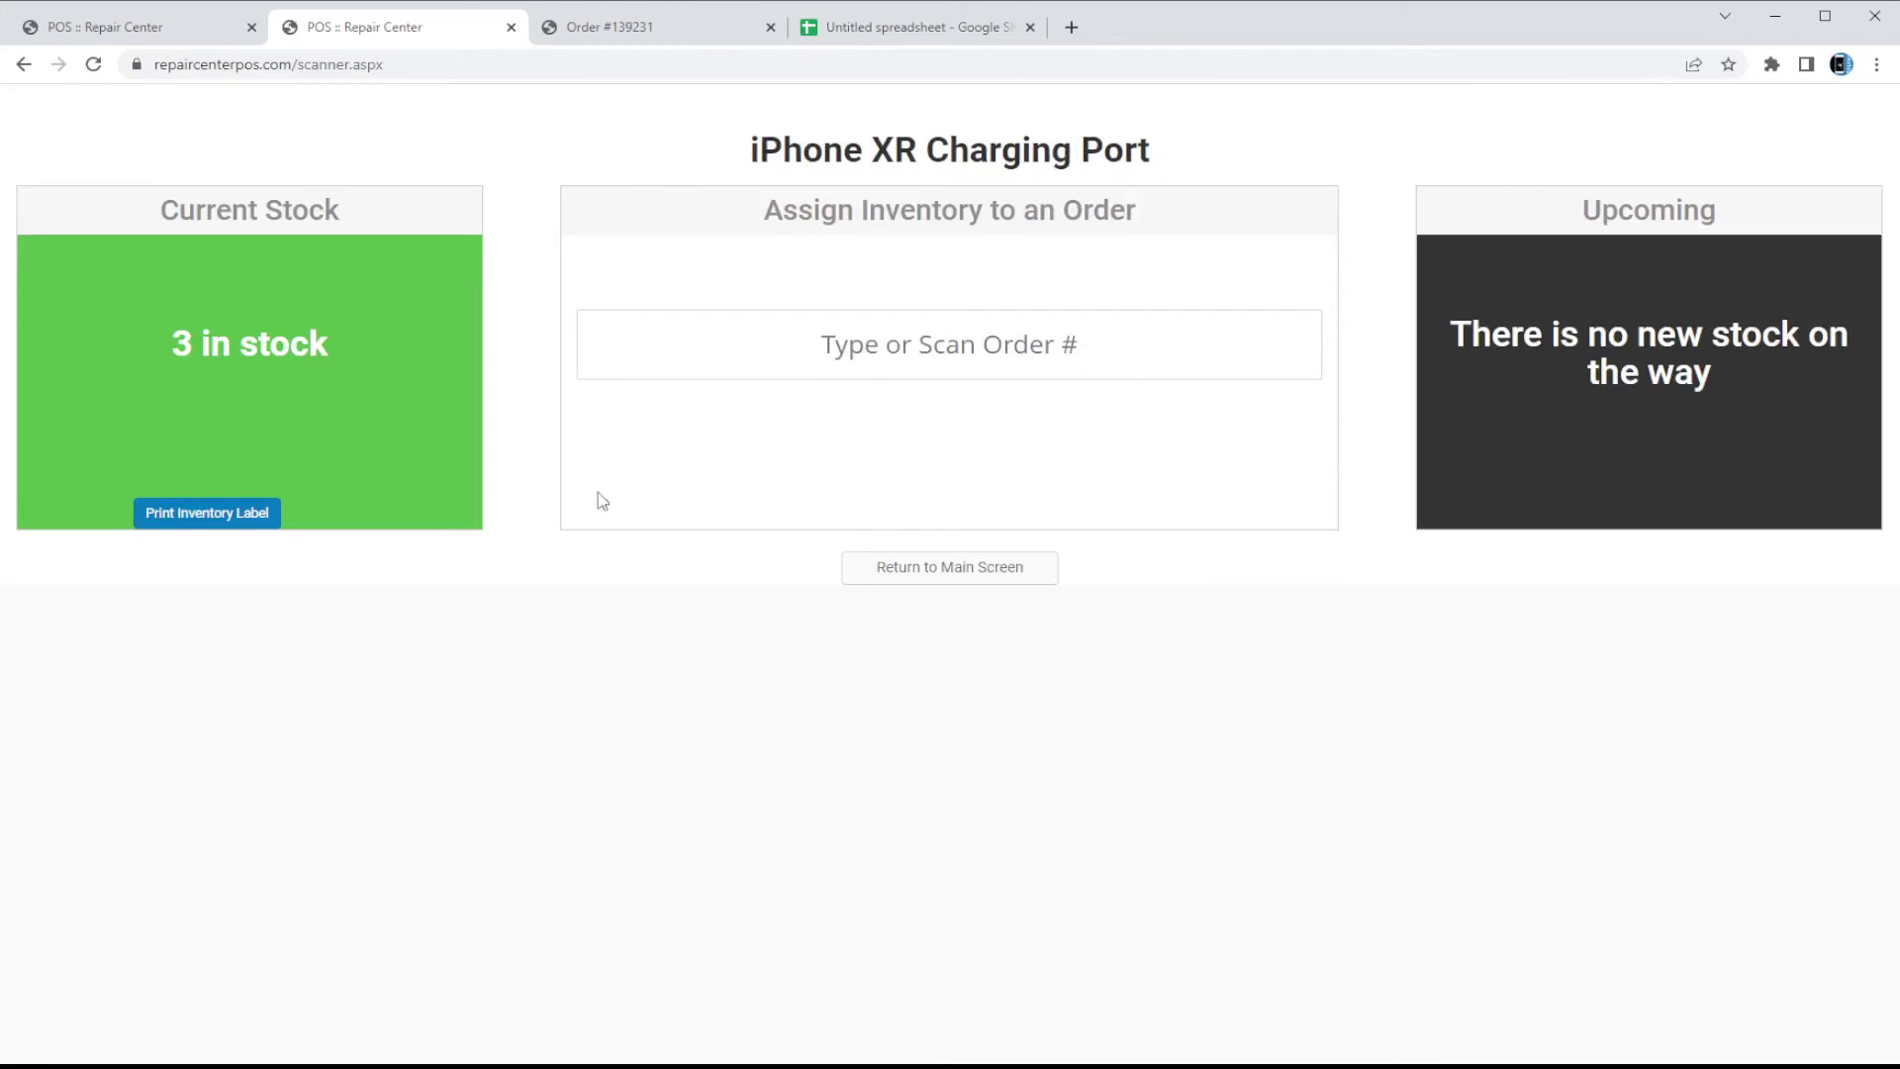
Review the charging port's current stock, upcoming stock and order assignment sections.
left_click_drag(188, 344, 362, 343)
left_click(366, 344)
left_click_drag(1525, 321, 1807, 434)
left_click(1803, 426)
left_click(857, 402)
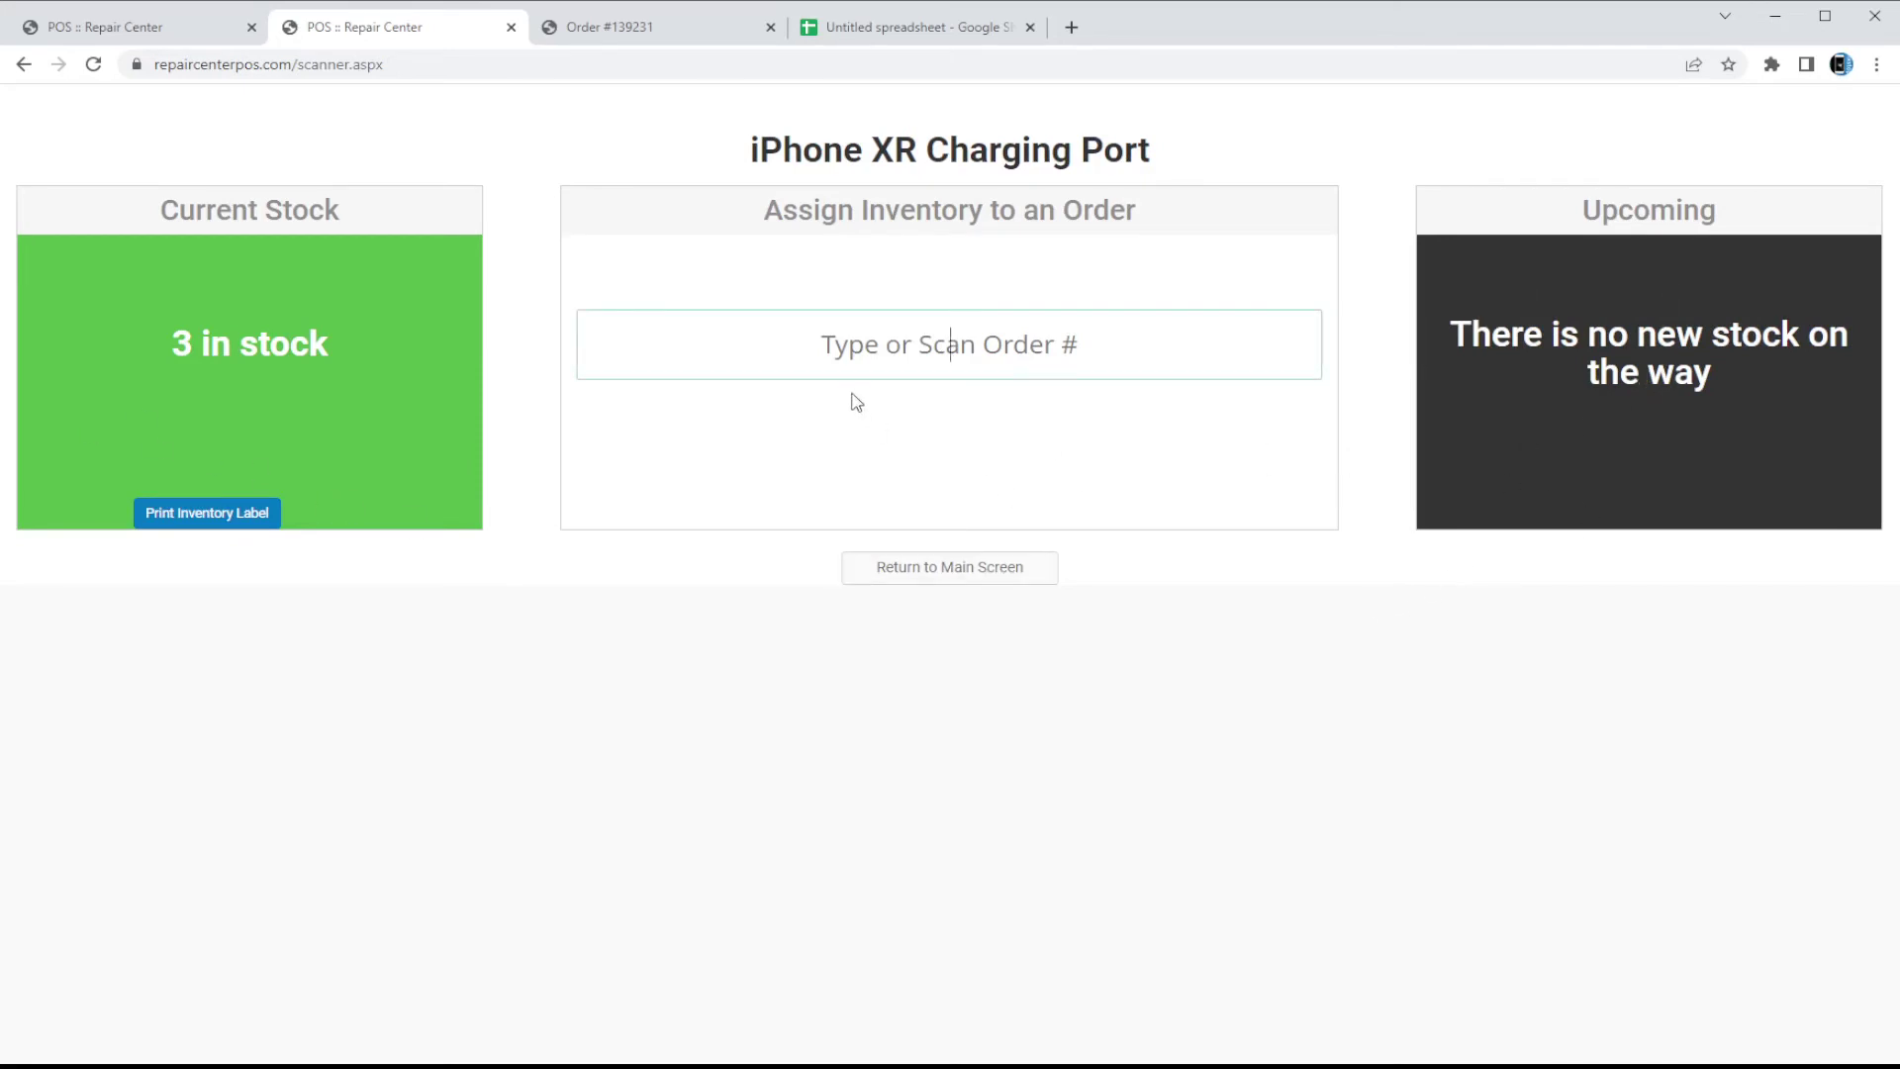
left_click_drag(760, 210, 1154, 212)
left_click(1023, 282)
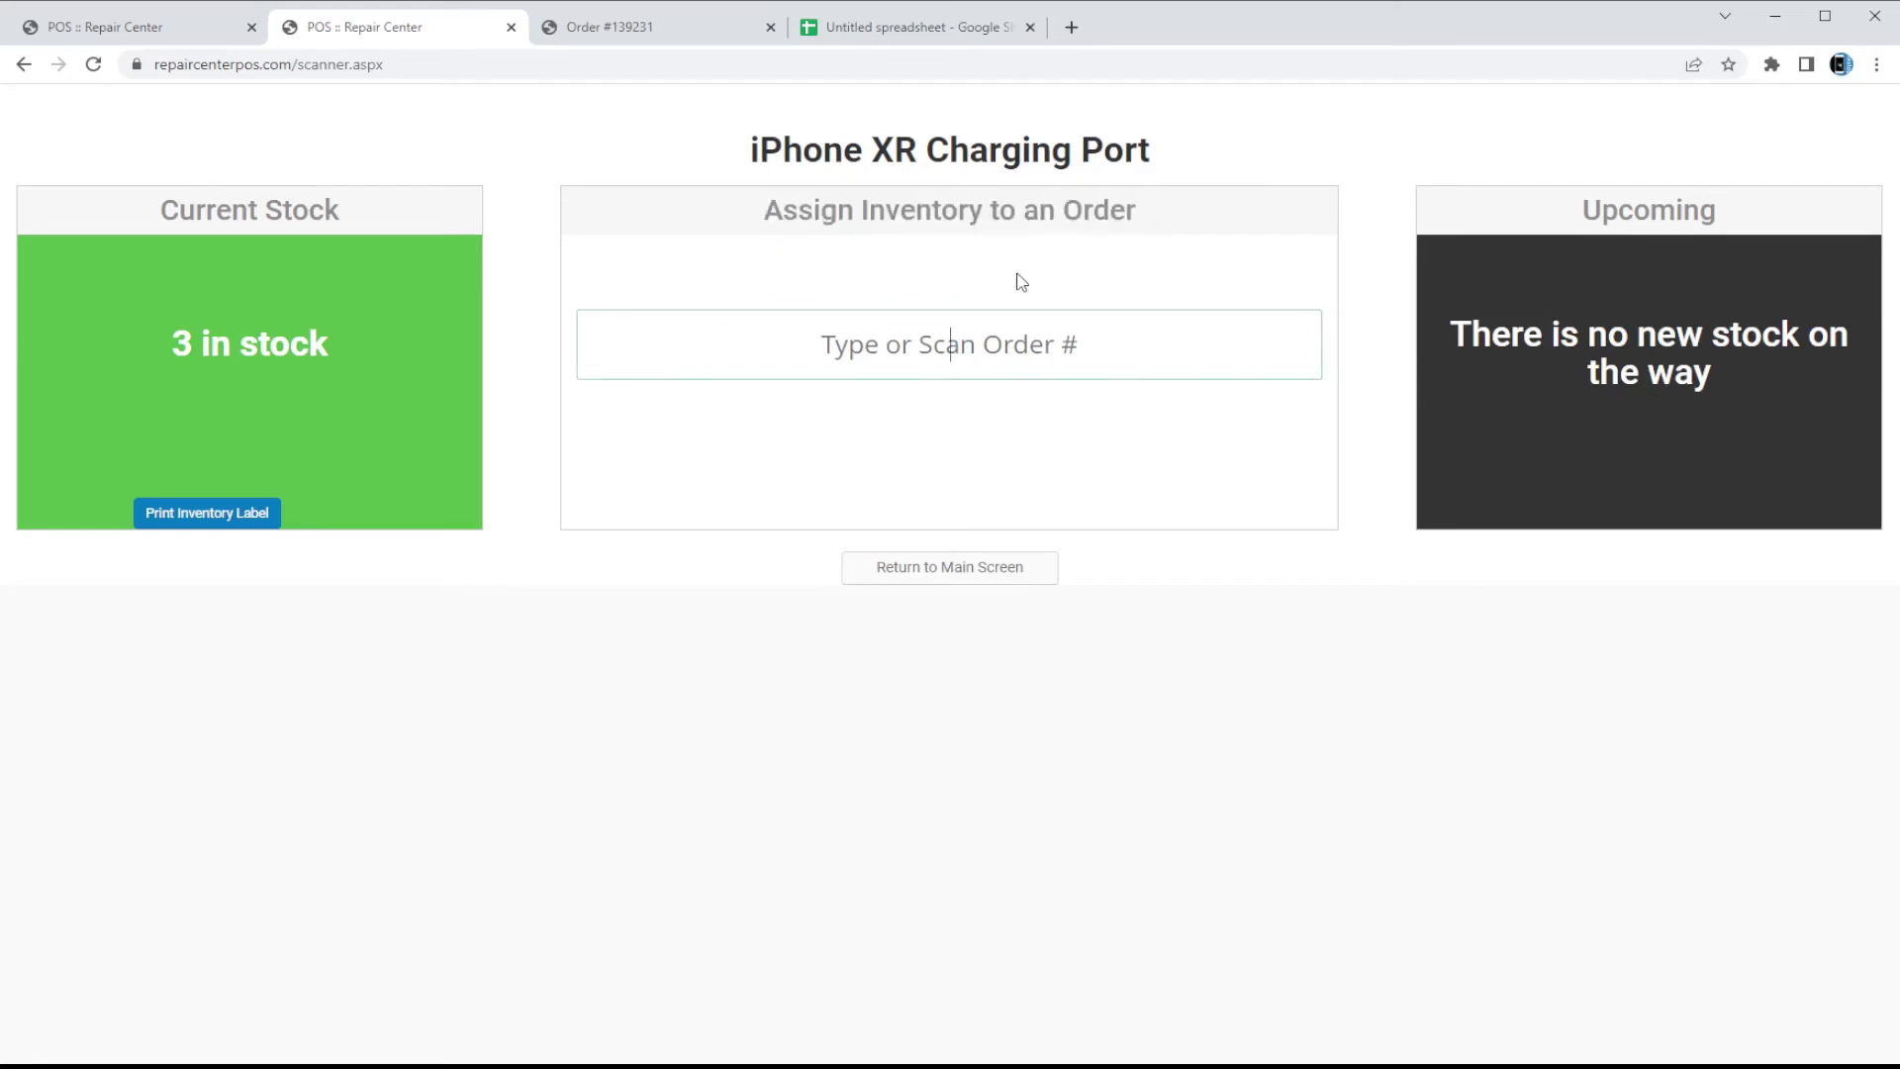
Check the saved order's number in its browser tab, and submit it as the order to assign the charging port to.
left_click(657, 29)
double_click(238, 186)
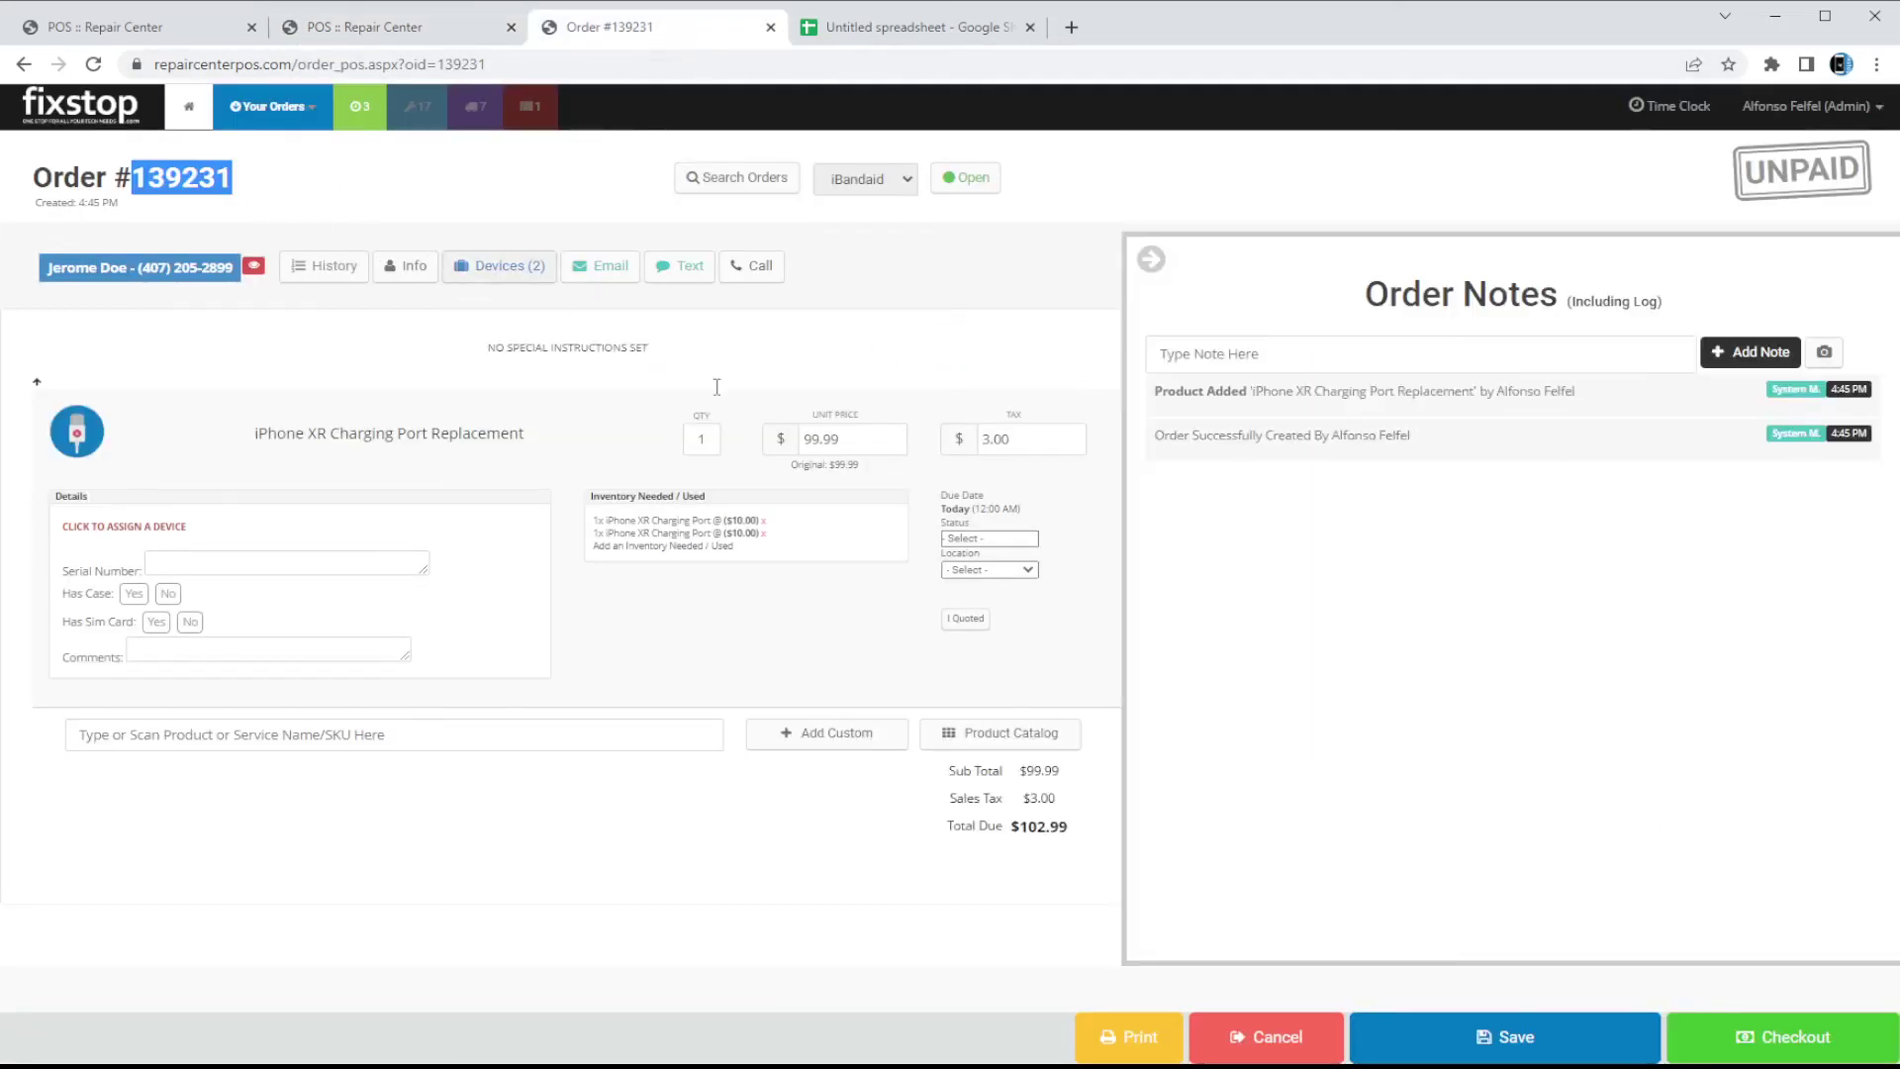
key("ctrl+shift+Tab")
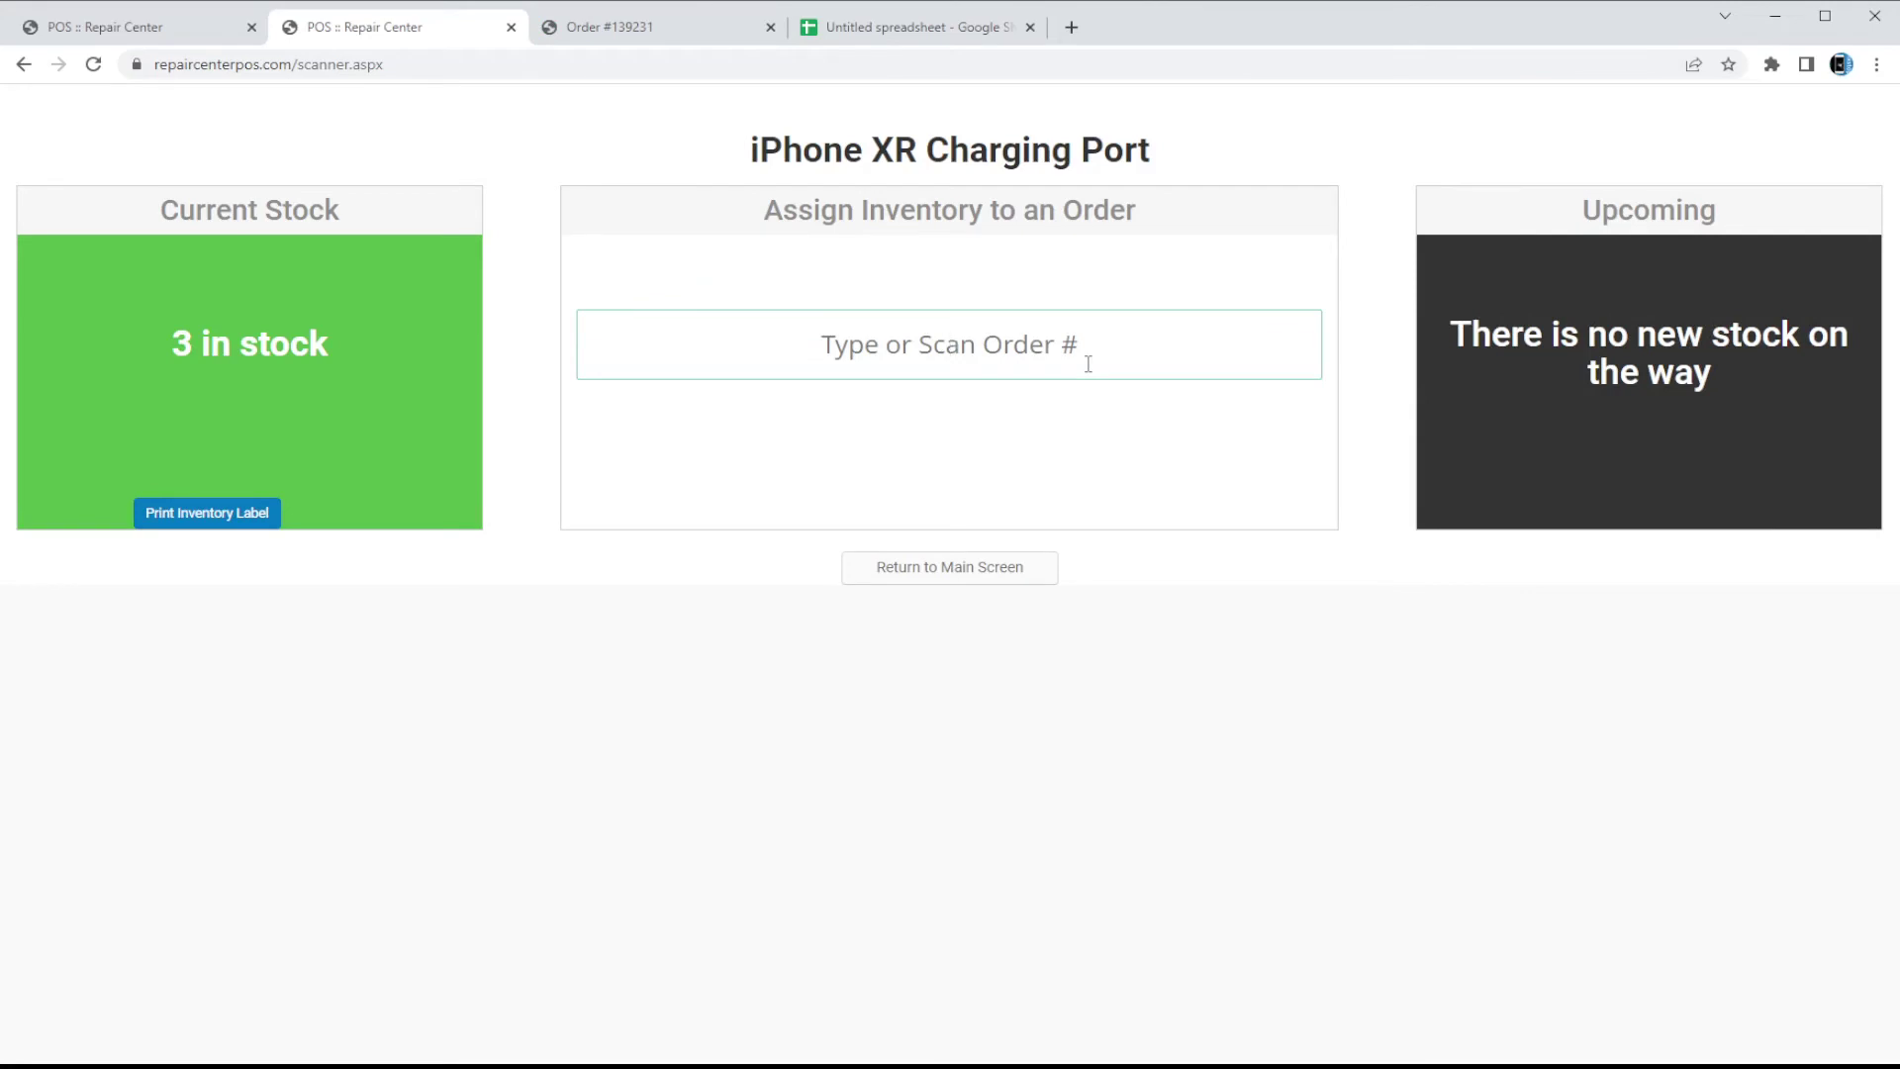
type("139231")
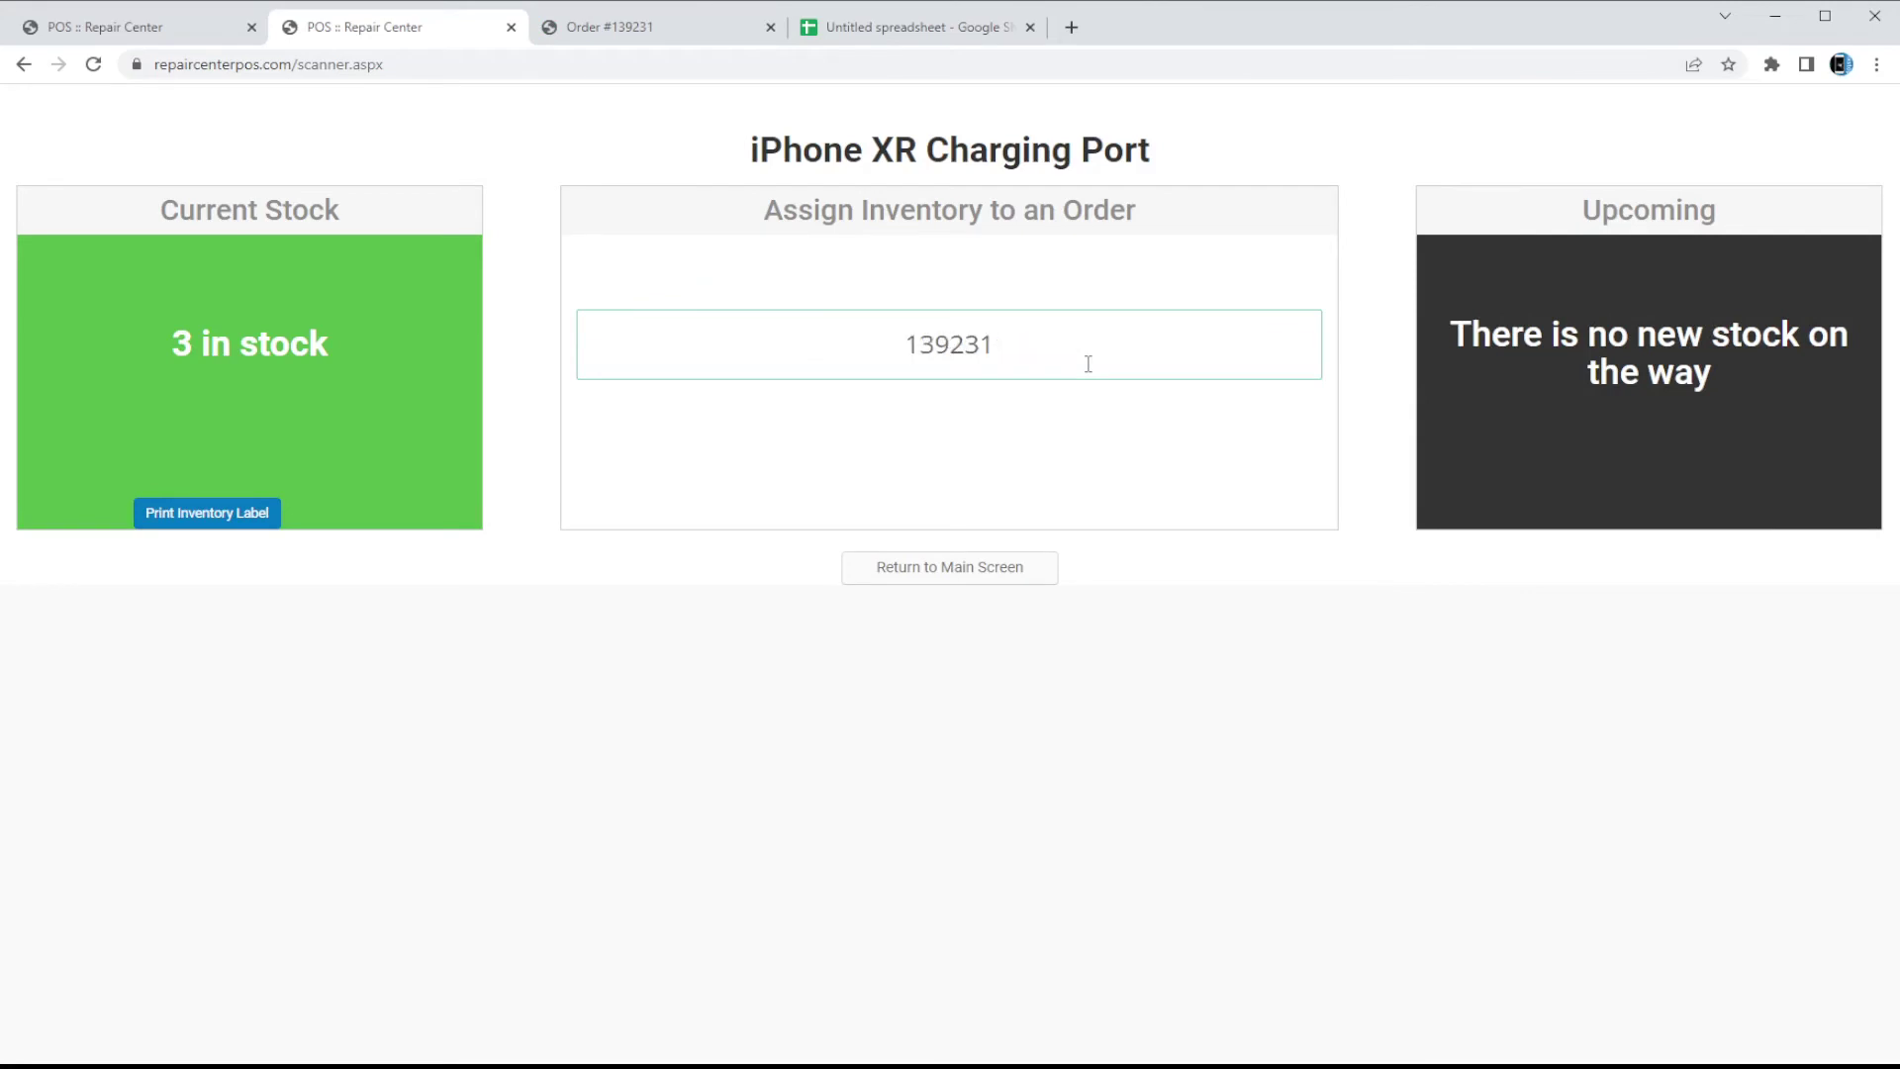
key("Return")
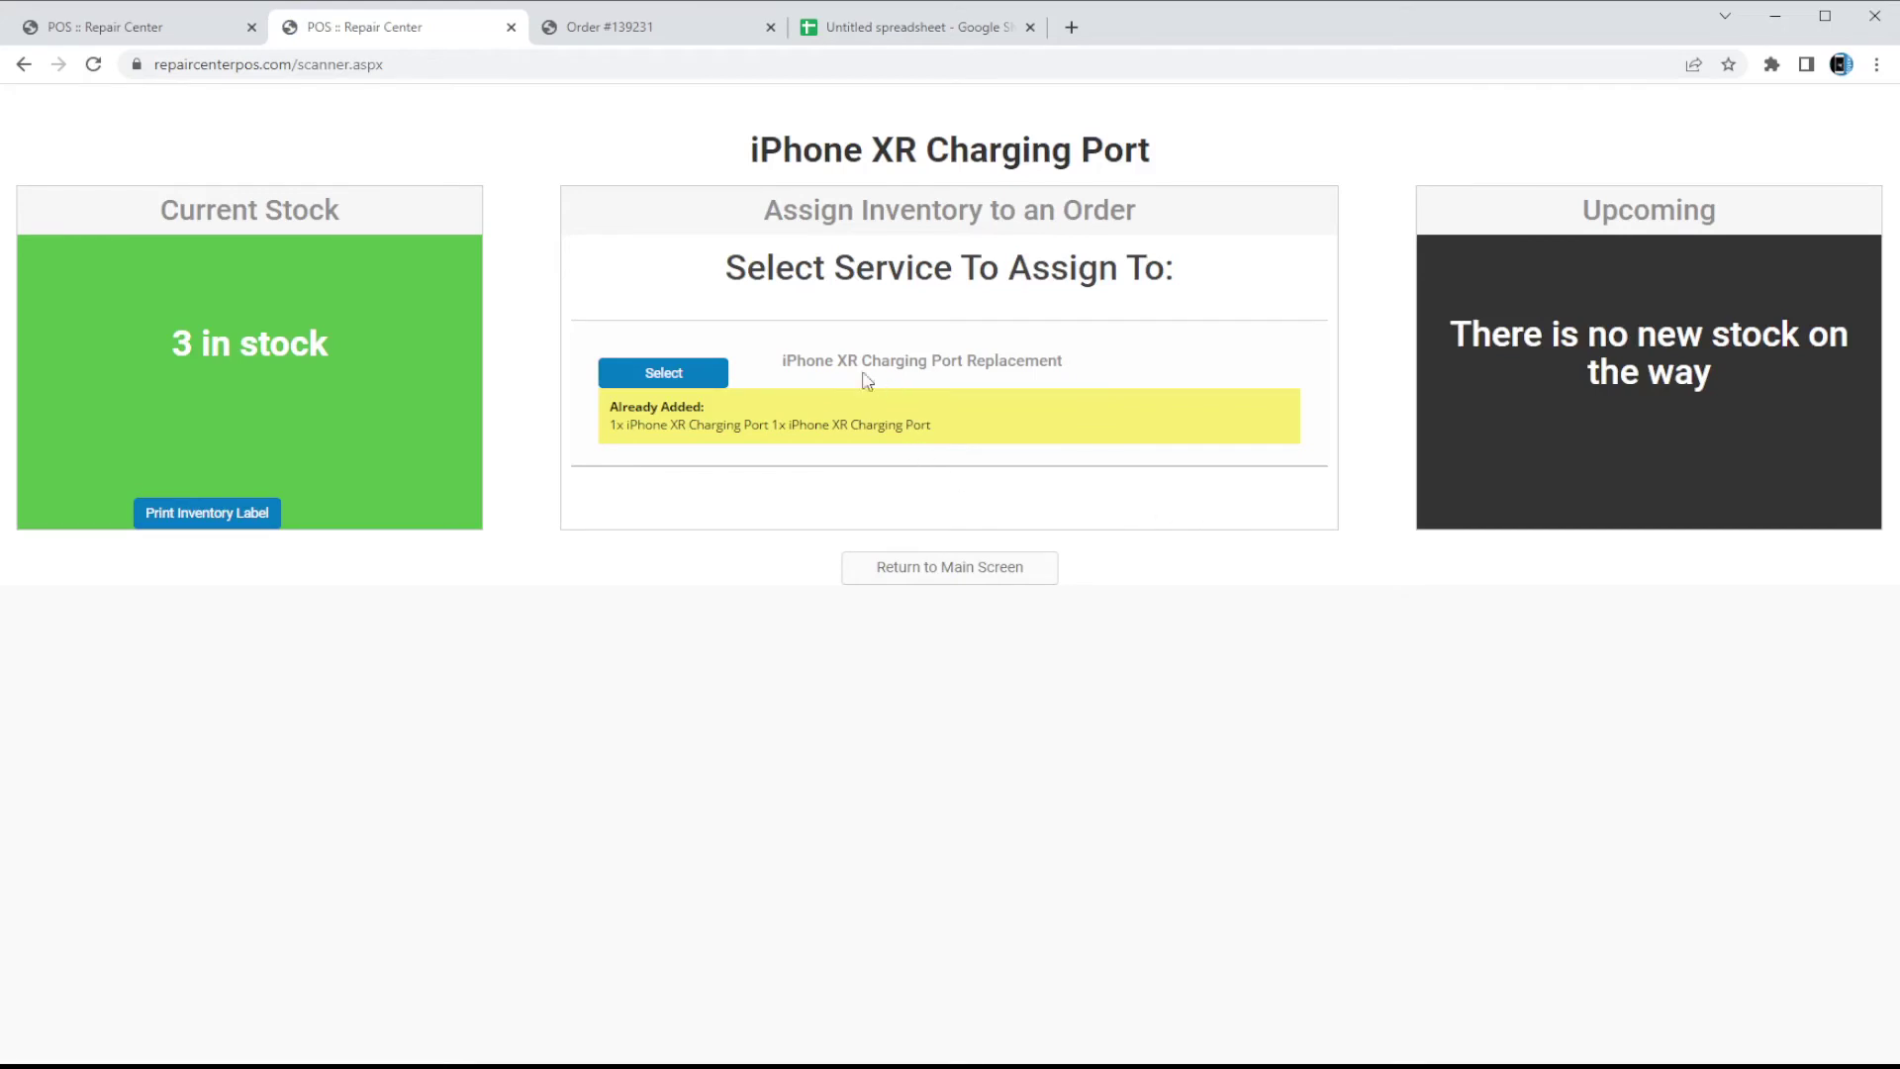
Assign the part to the iPhone XR Charging Port Replacement service, and check the order's Inventory Needed / Used entries.
left_click_drag(782, 358, 1111, 373)
left_click(1111, 373)
left_click_drag(614, 425, 897, 423)
left_click(789, 424)
left_click(892, 423)
left_click(711, 372)
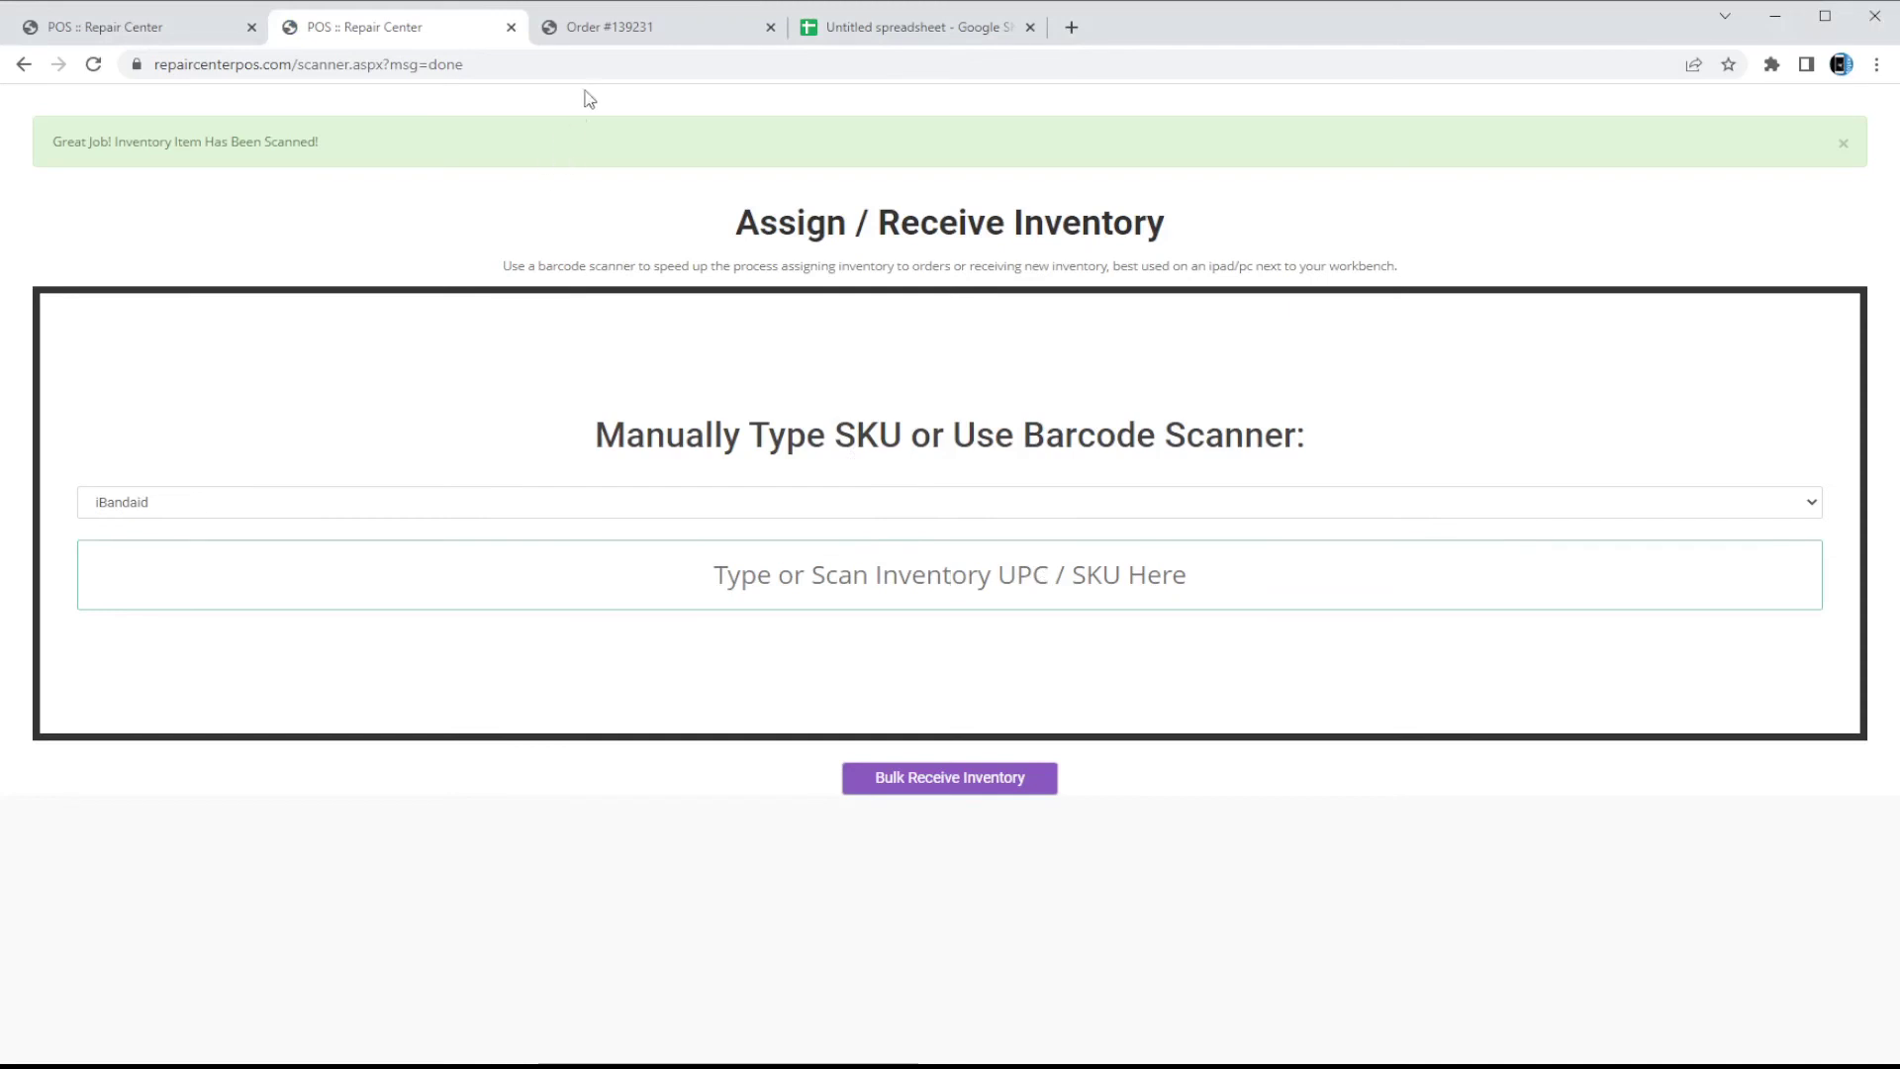
left_click(617, 30)
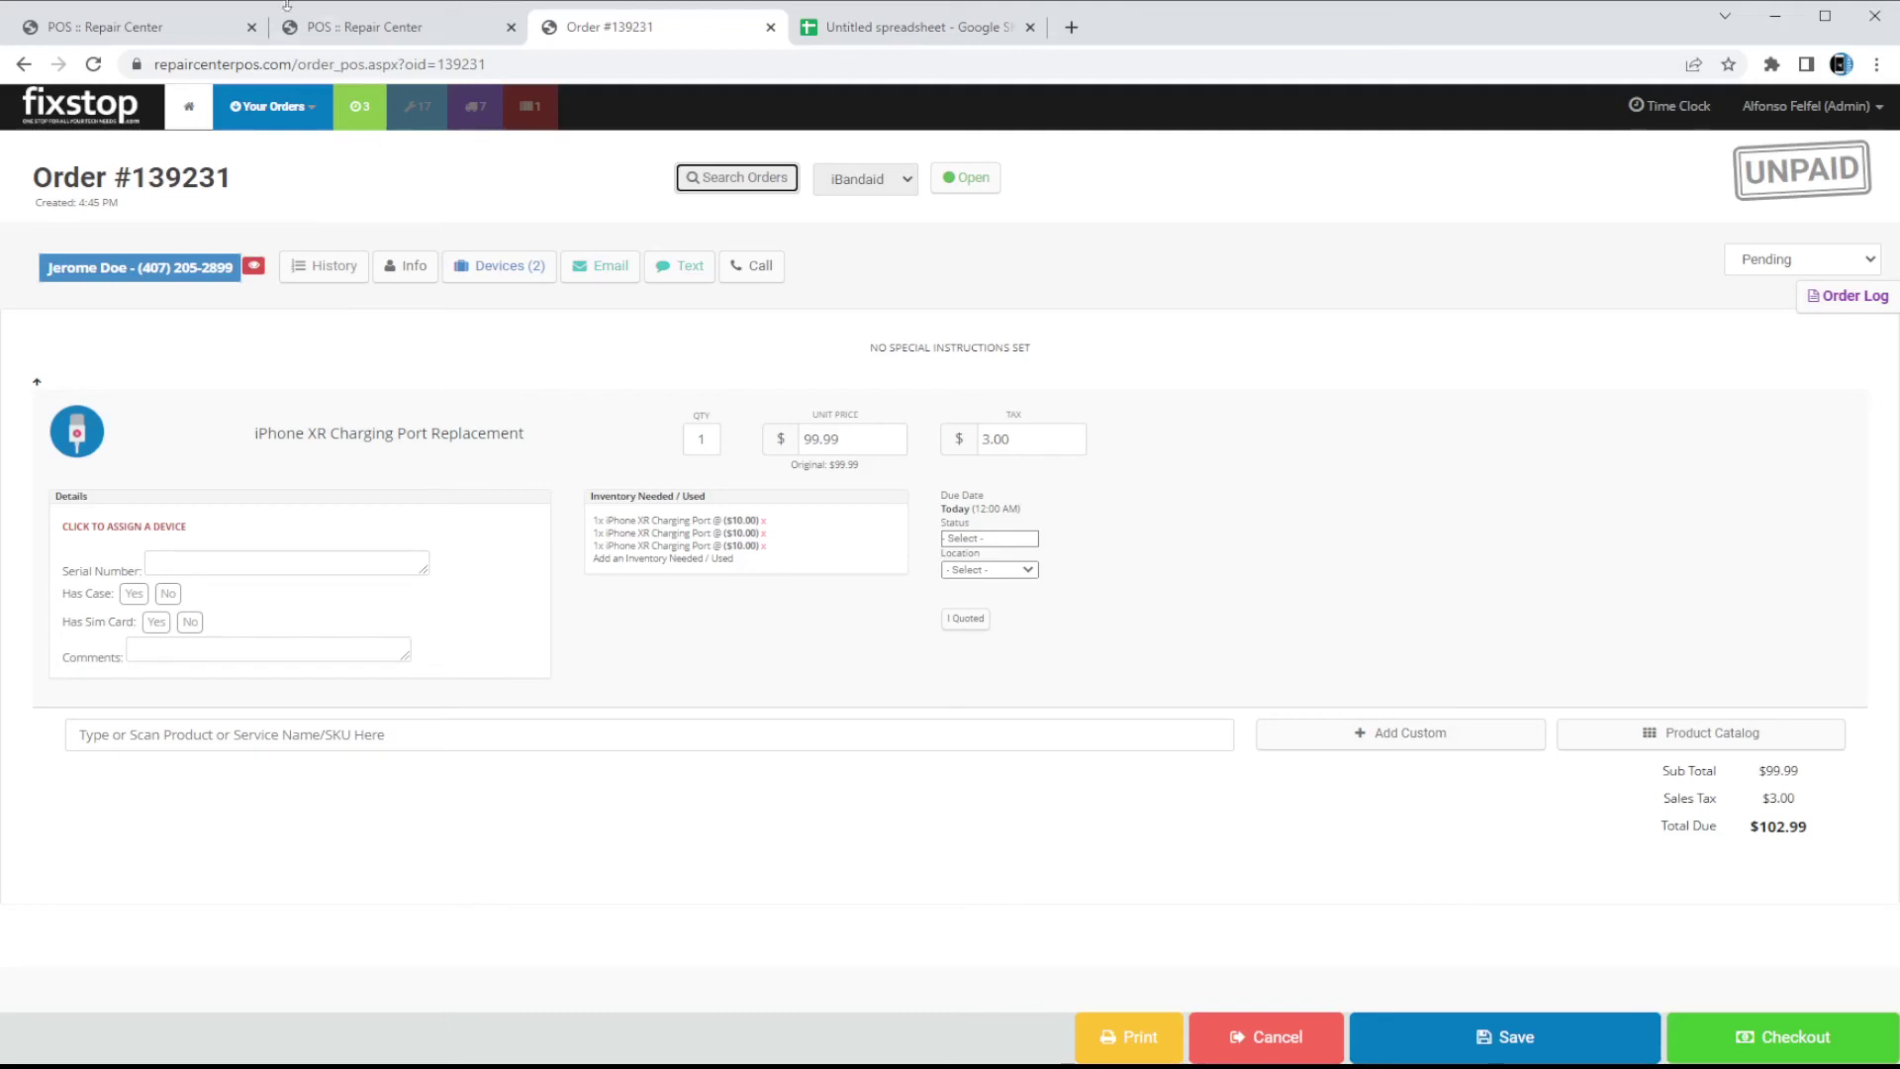
Close the scanner browser tab, and open Audit / Reconcile Inventory from the inventory home page in the devices tab.
left_click(359, 37)
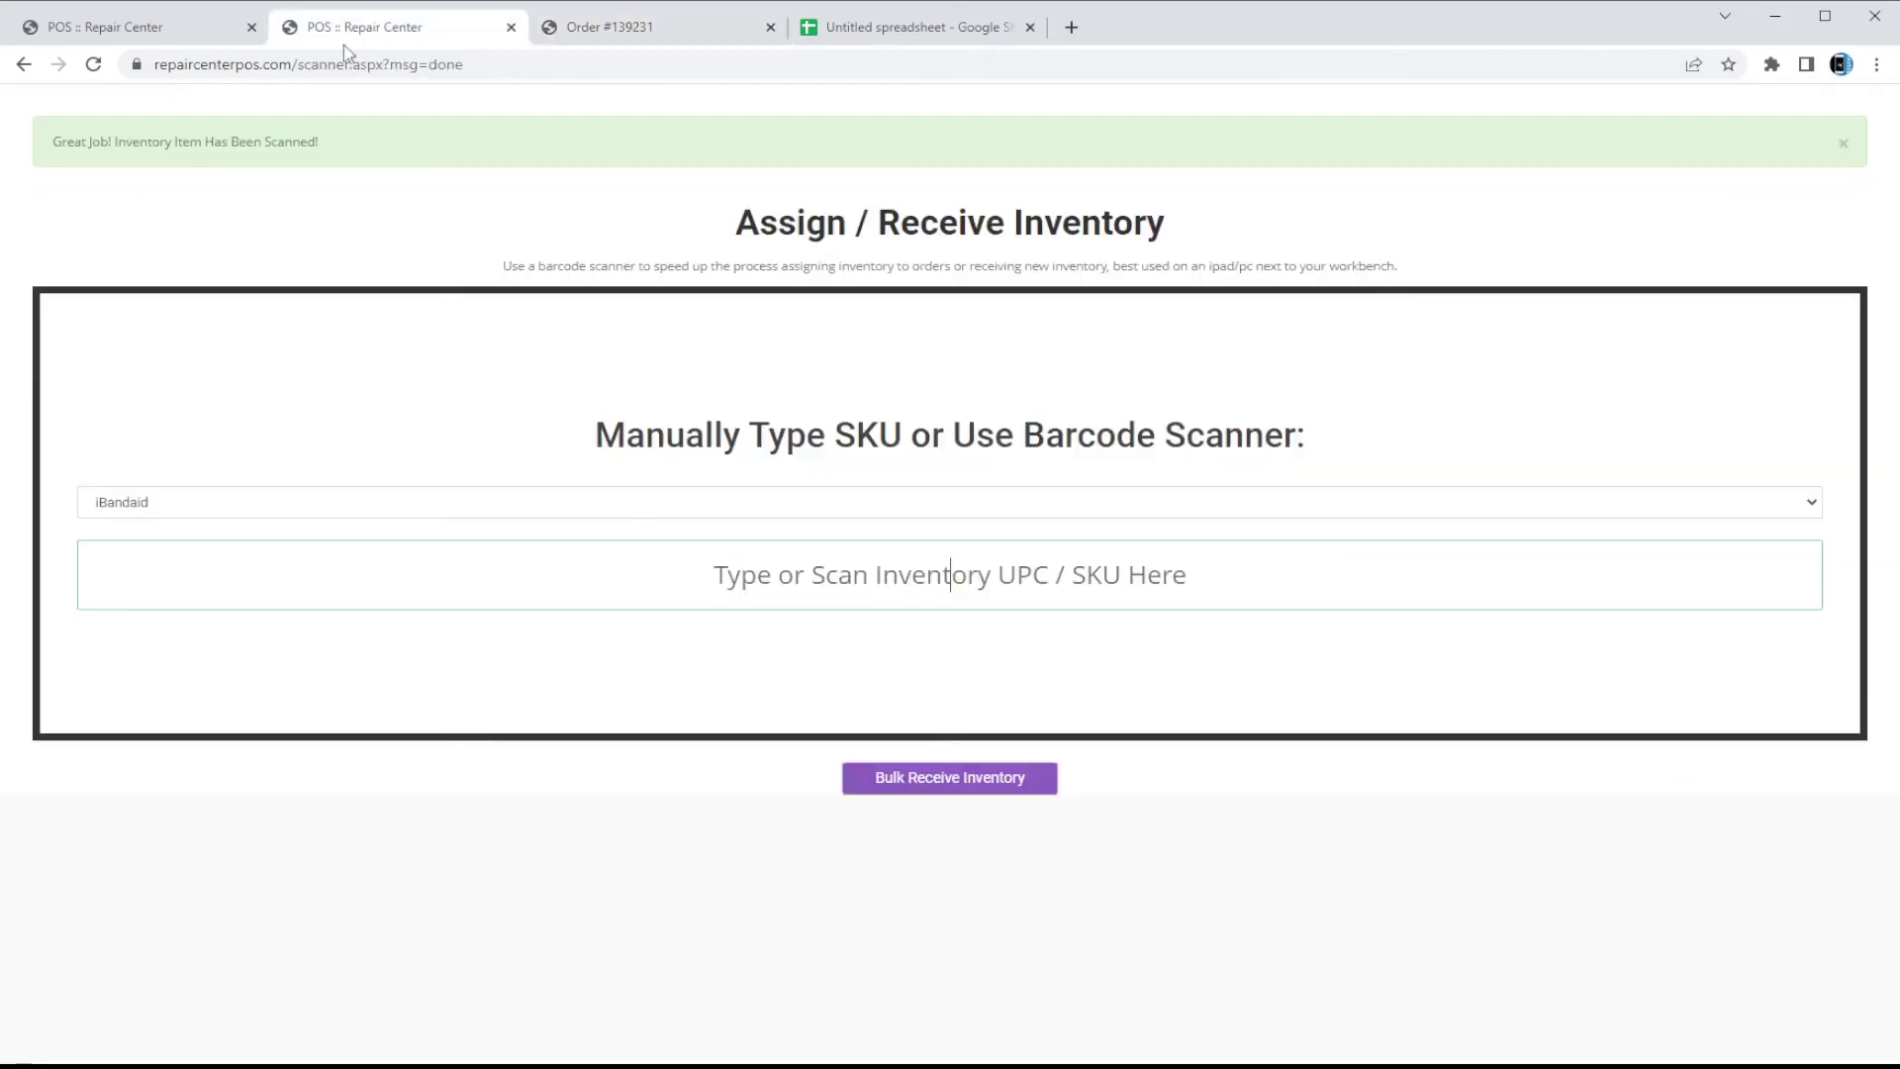
middle_click(330, 36)
left_click(230, 37)
left_click(286, 104)
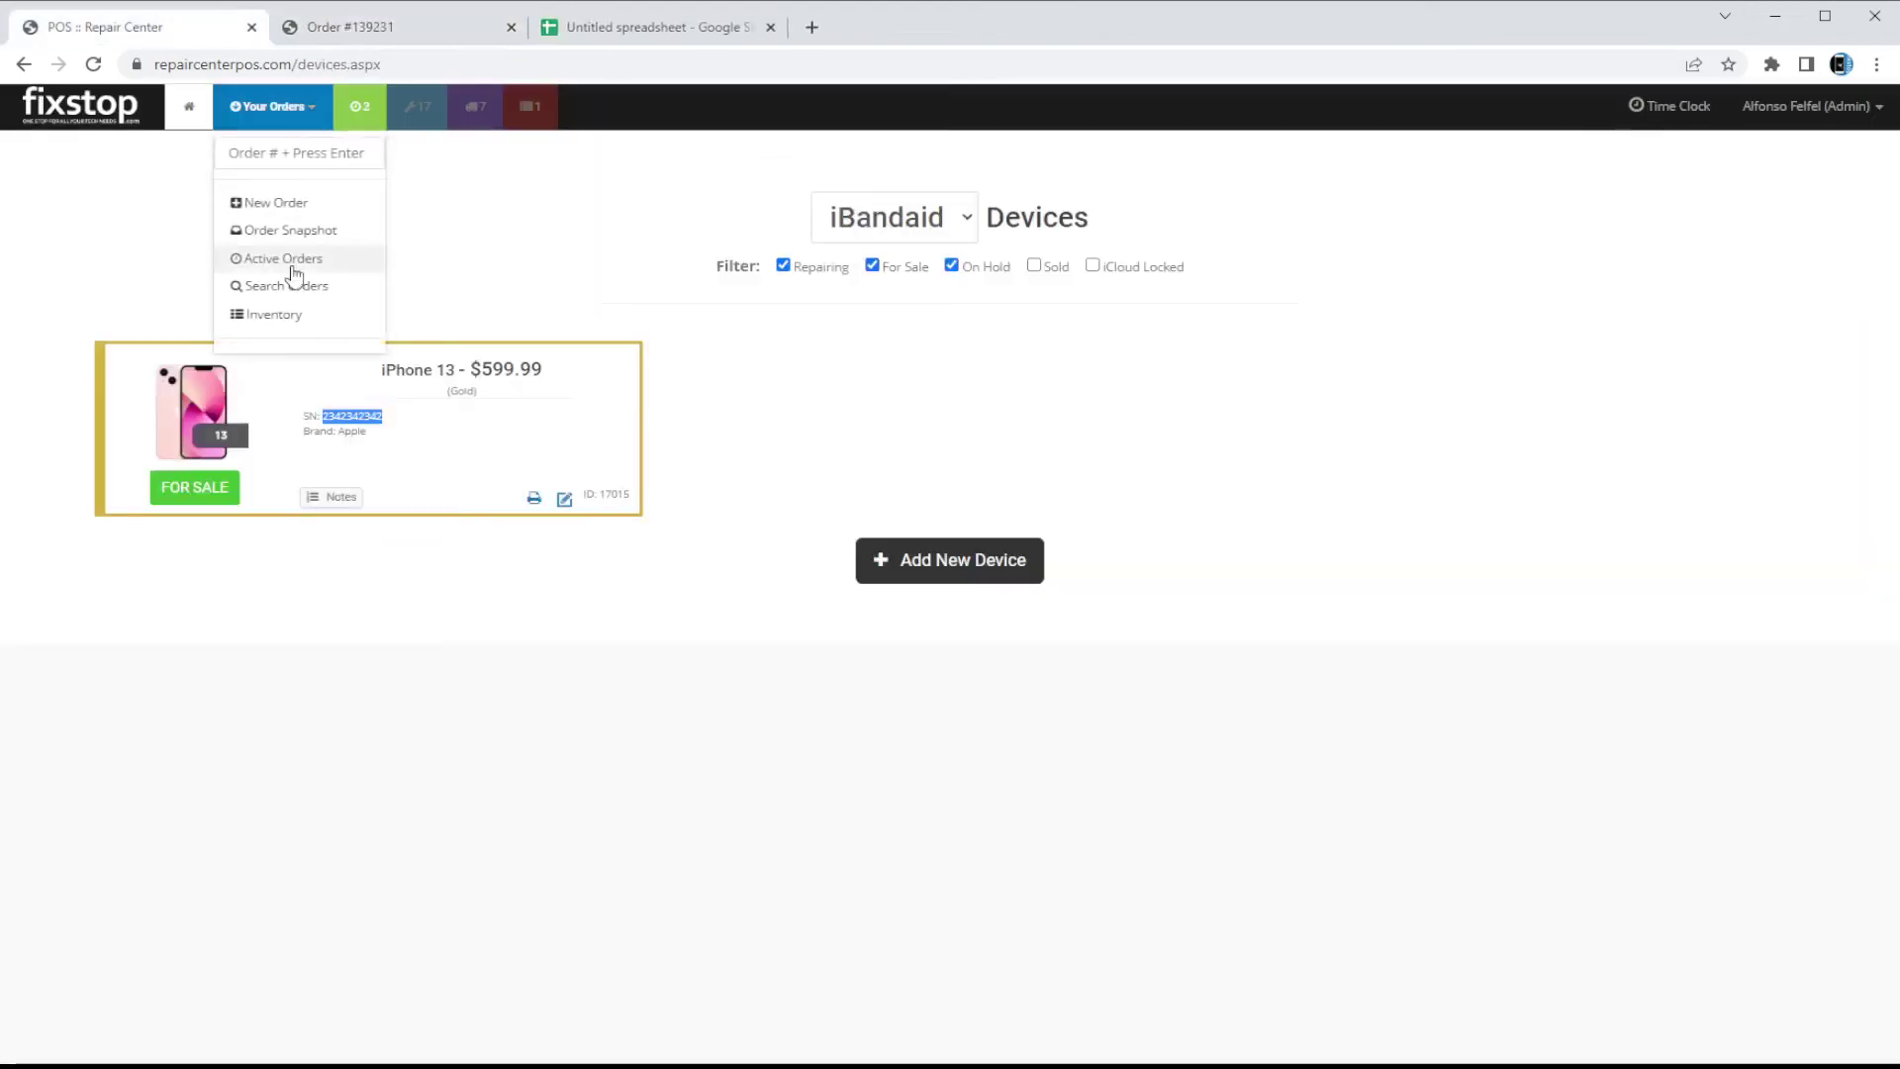
mouse_move(284, 331)
left_click(284, 330)
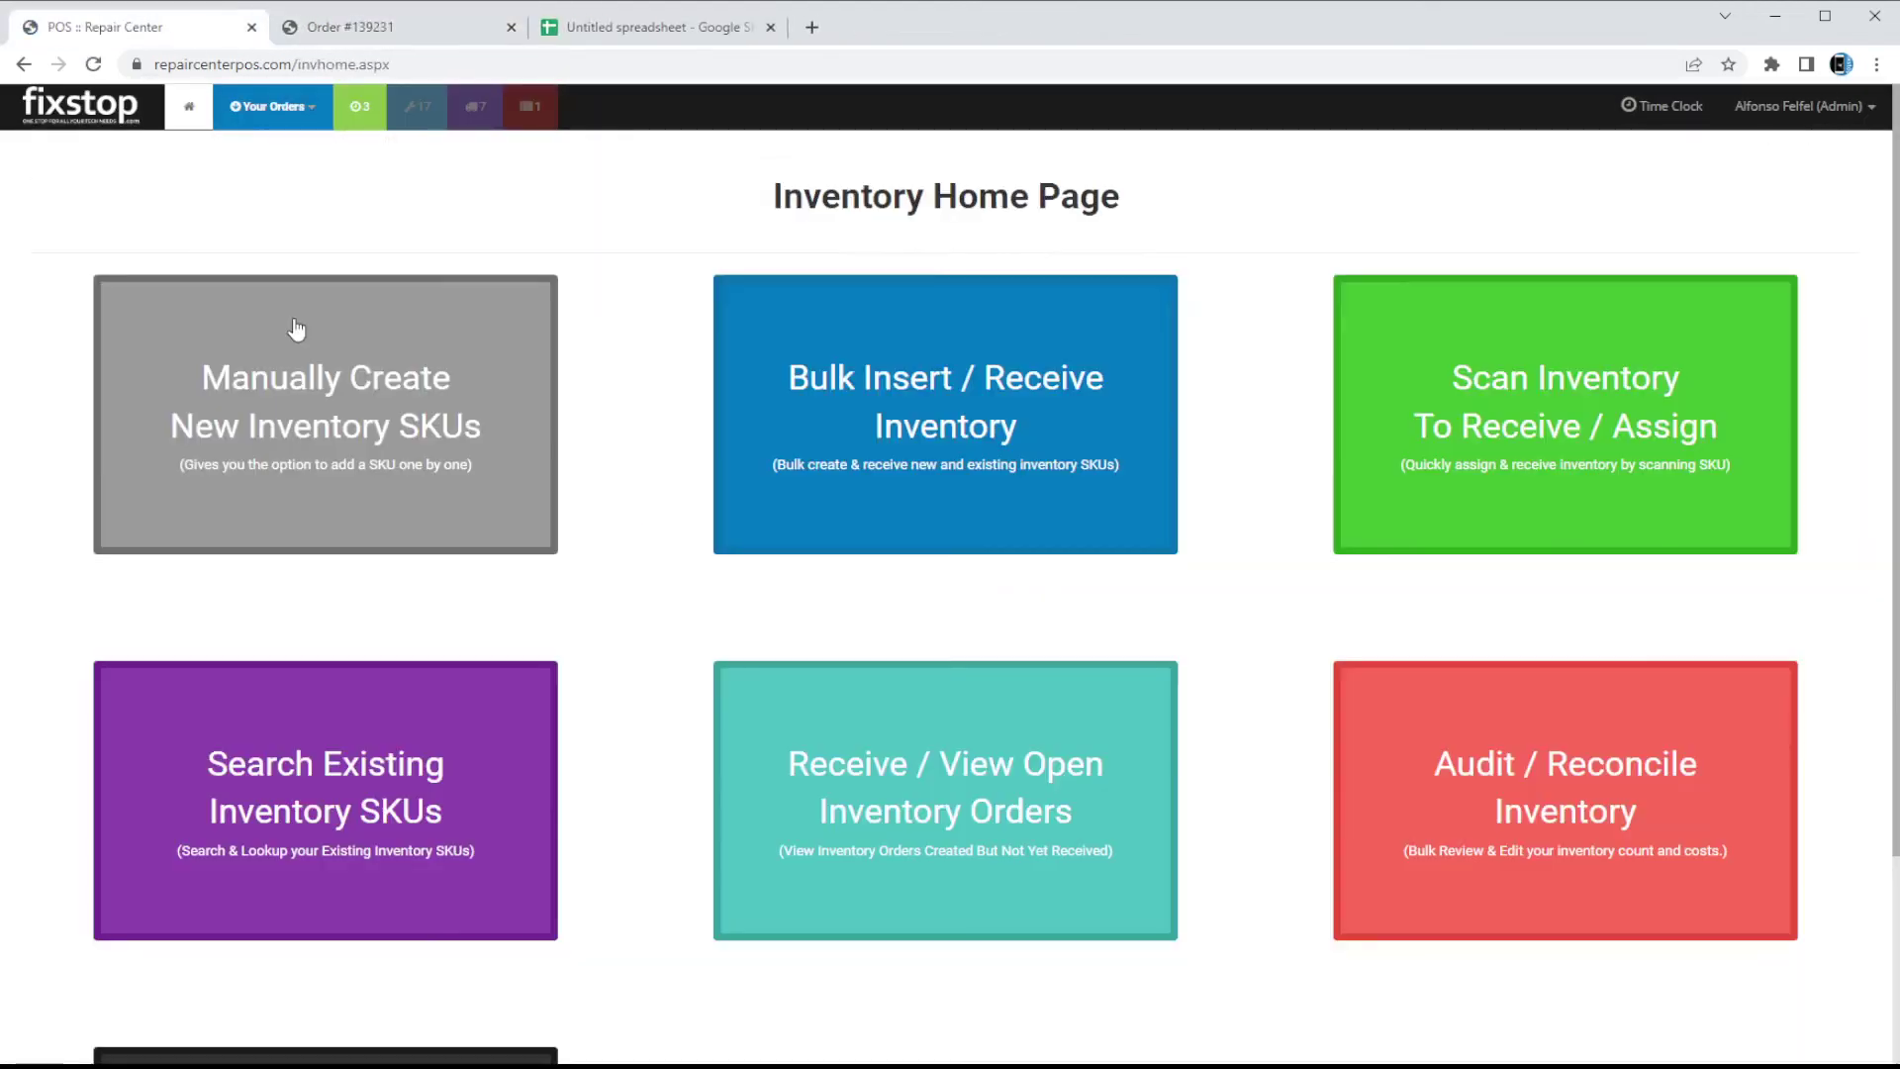
left_click(1549, 799)
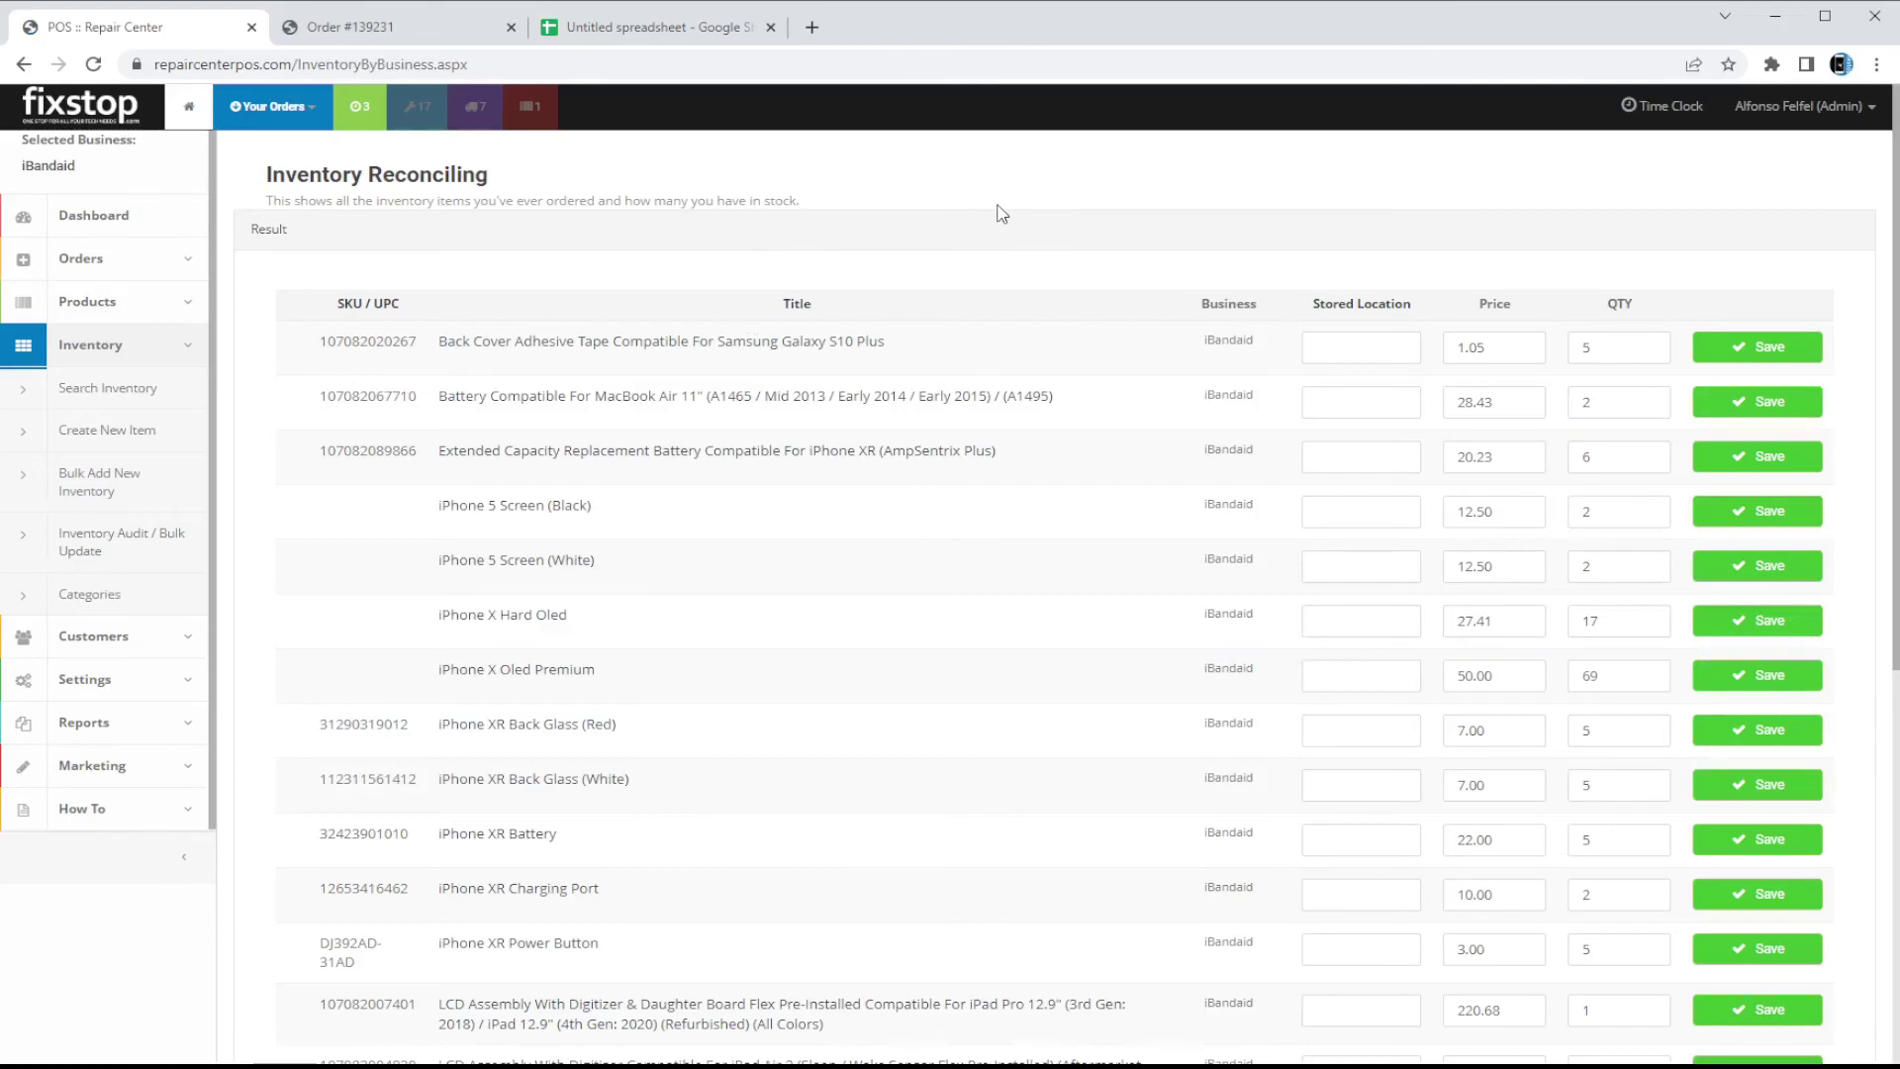
Look through the whole Inventory Reconciling list with its stored locations, prices and quantities.
scroll(990, 396, "down", 7)
scroll(920, 479, "up", 7)
scroll(970, 459, "down", 4)
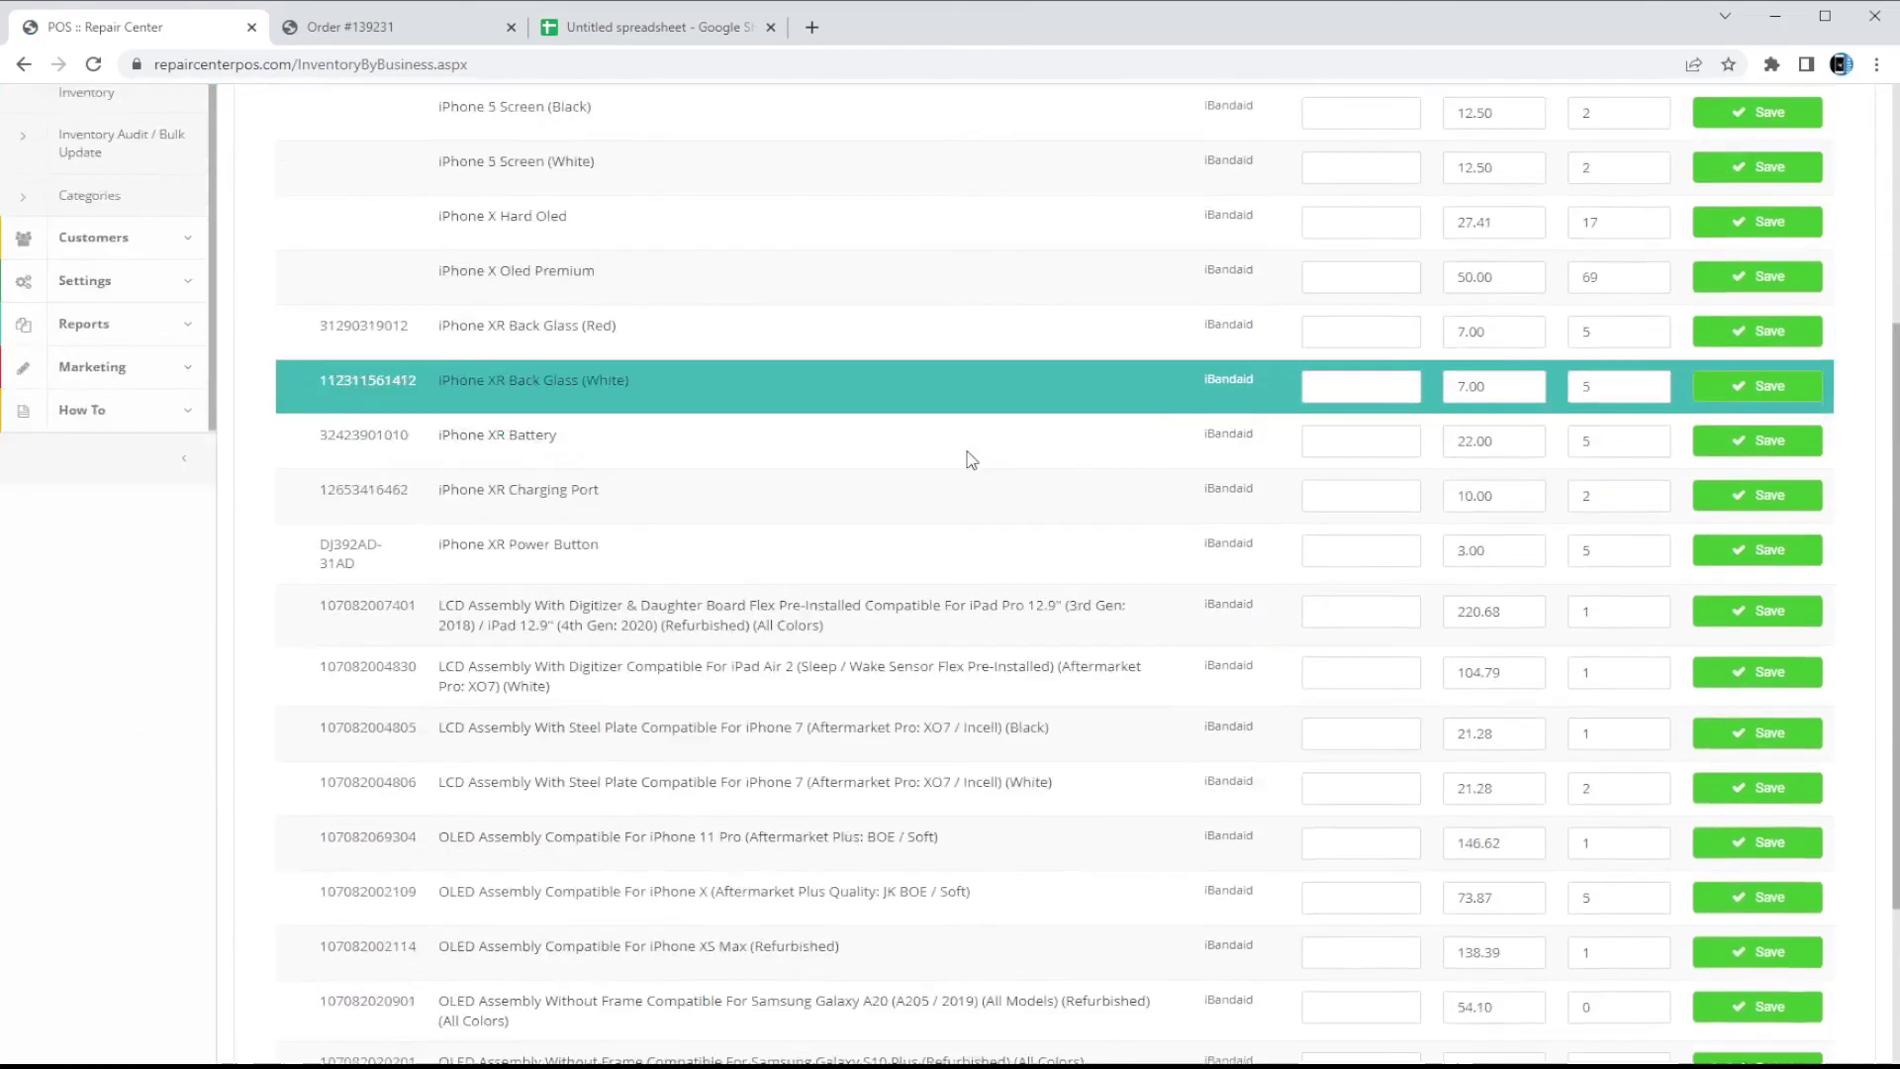
scroll(971, 459, "down", 3)
scroll(920, 666, "up", 7)
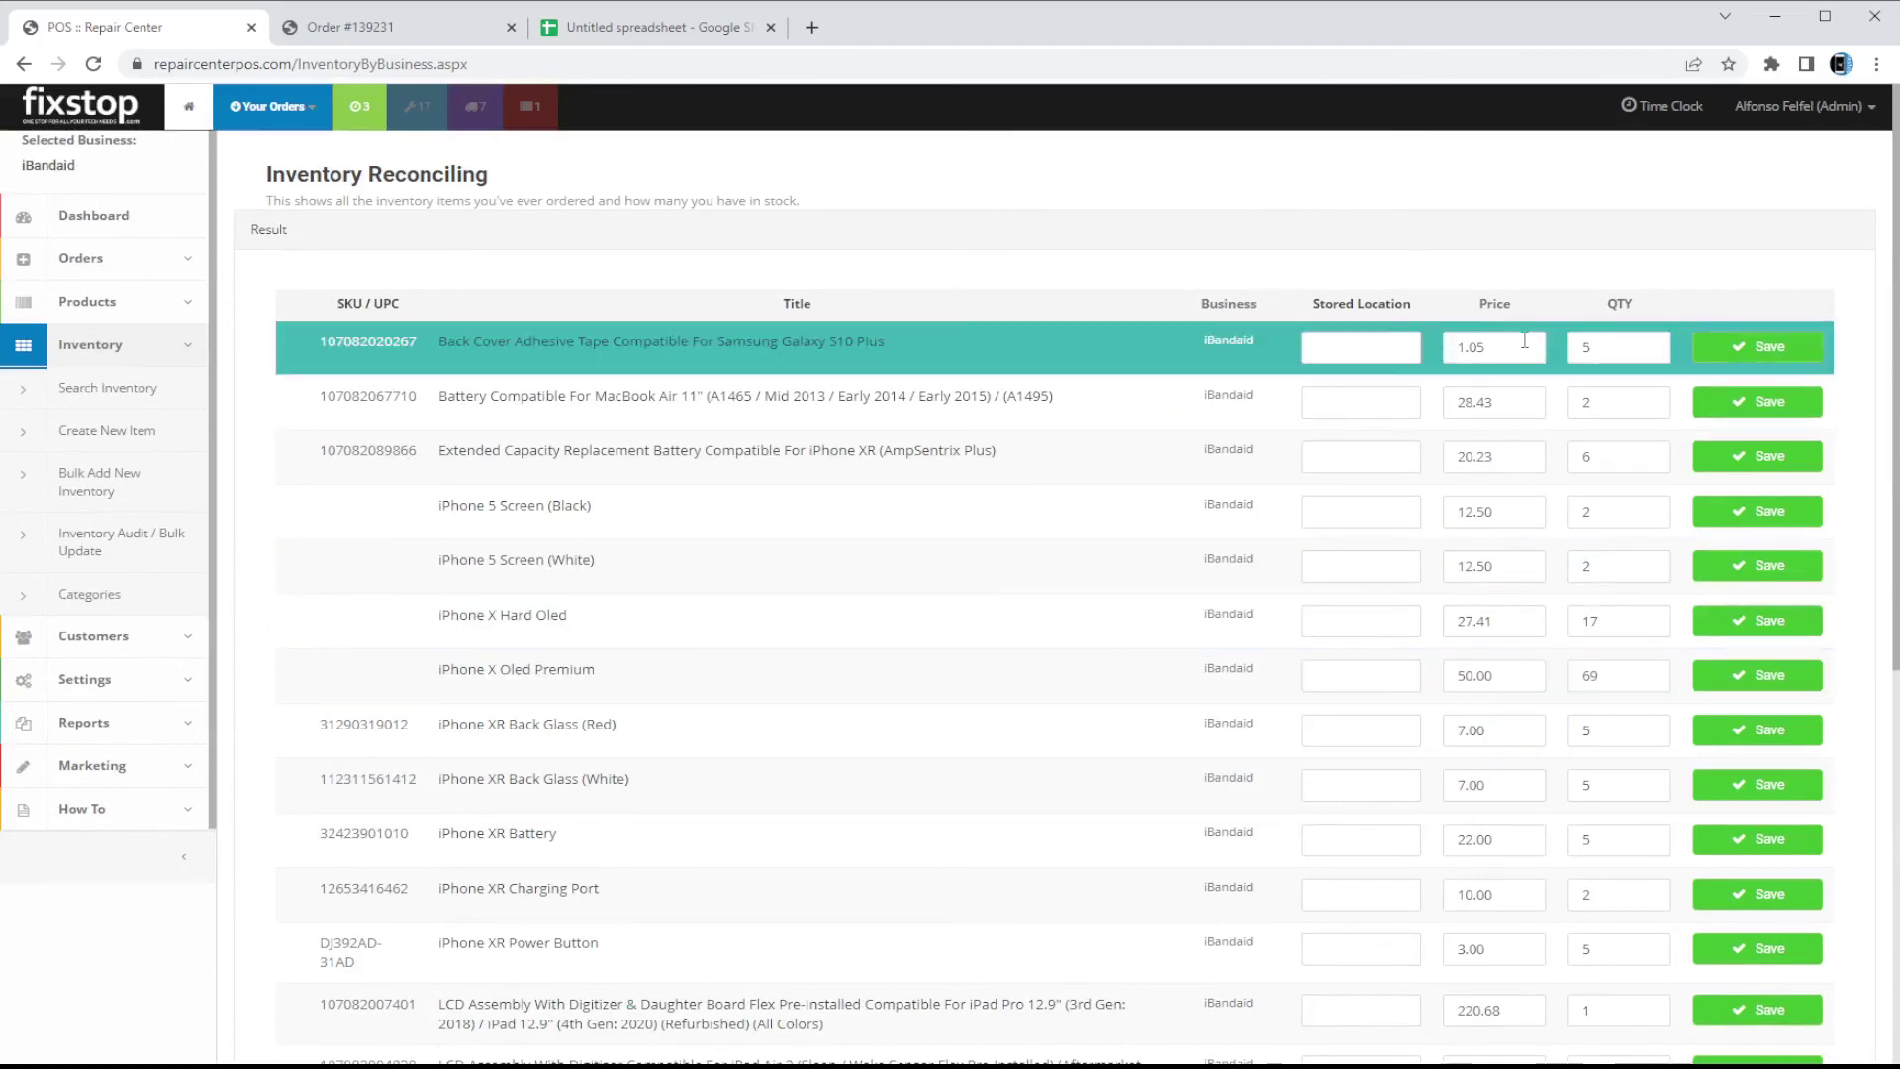
scroll(1494, 614, "down", 8)
scroll(1484, 971, "up", 8)
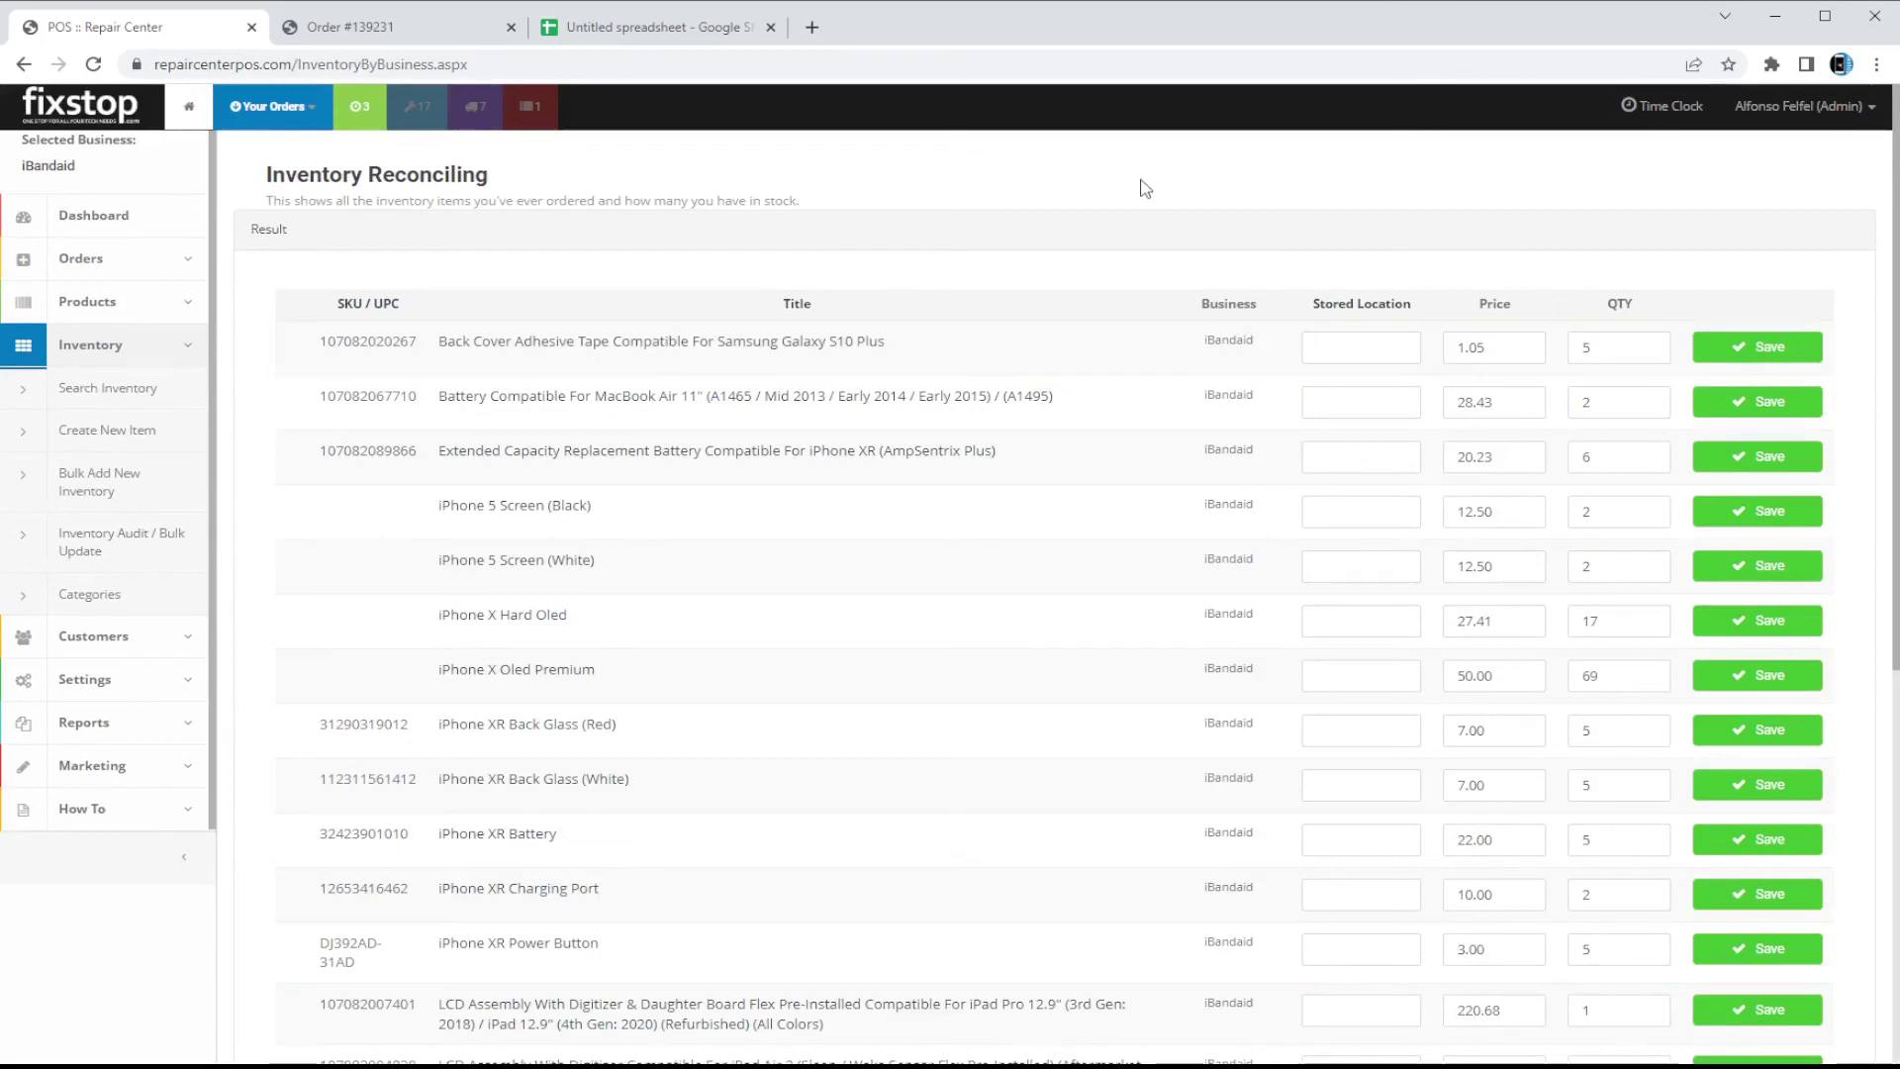
Set the iPhone XR Battery's quantity to 2 in the reconciling list, and save that row.
scroll(1144, 188, "down", 2)
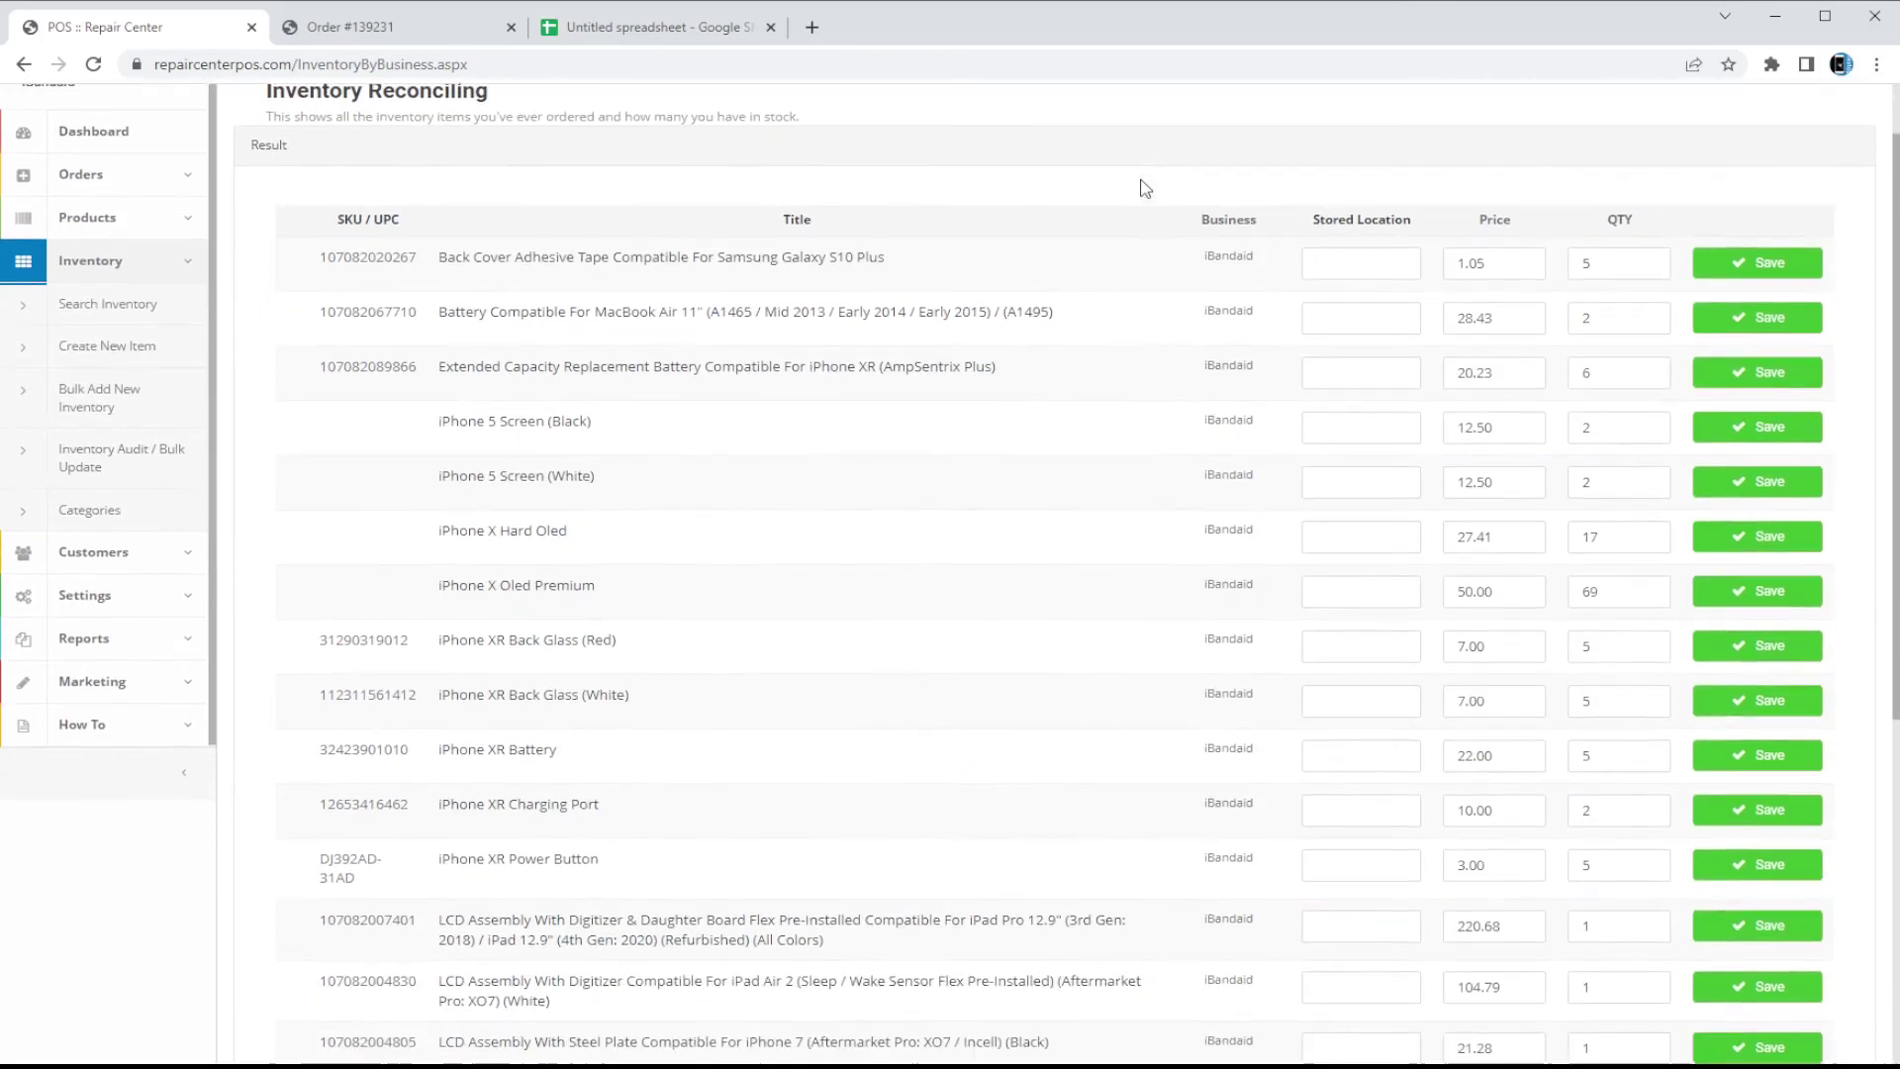
scroll(1139, 178, "down", 2)
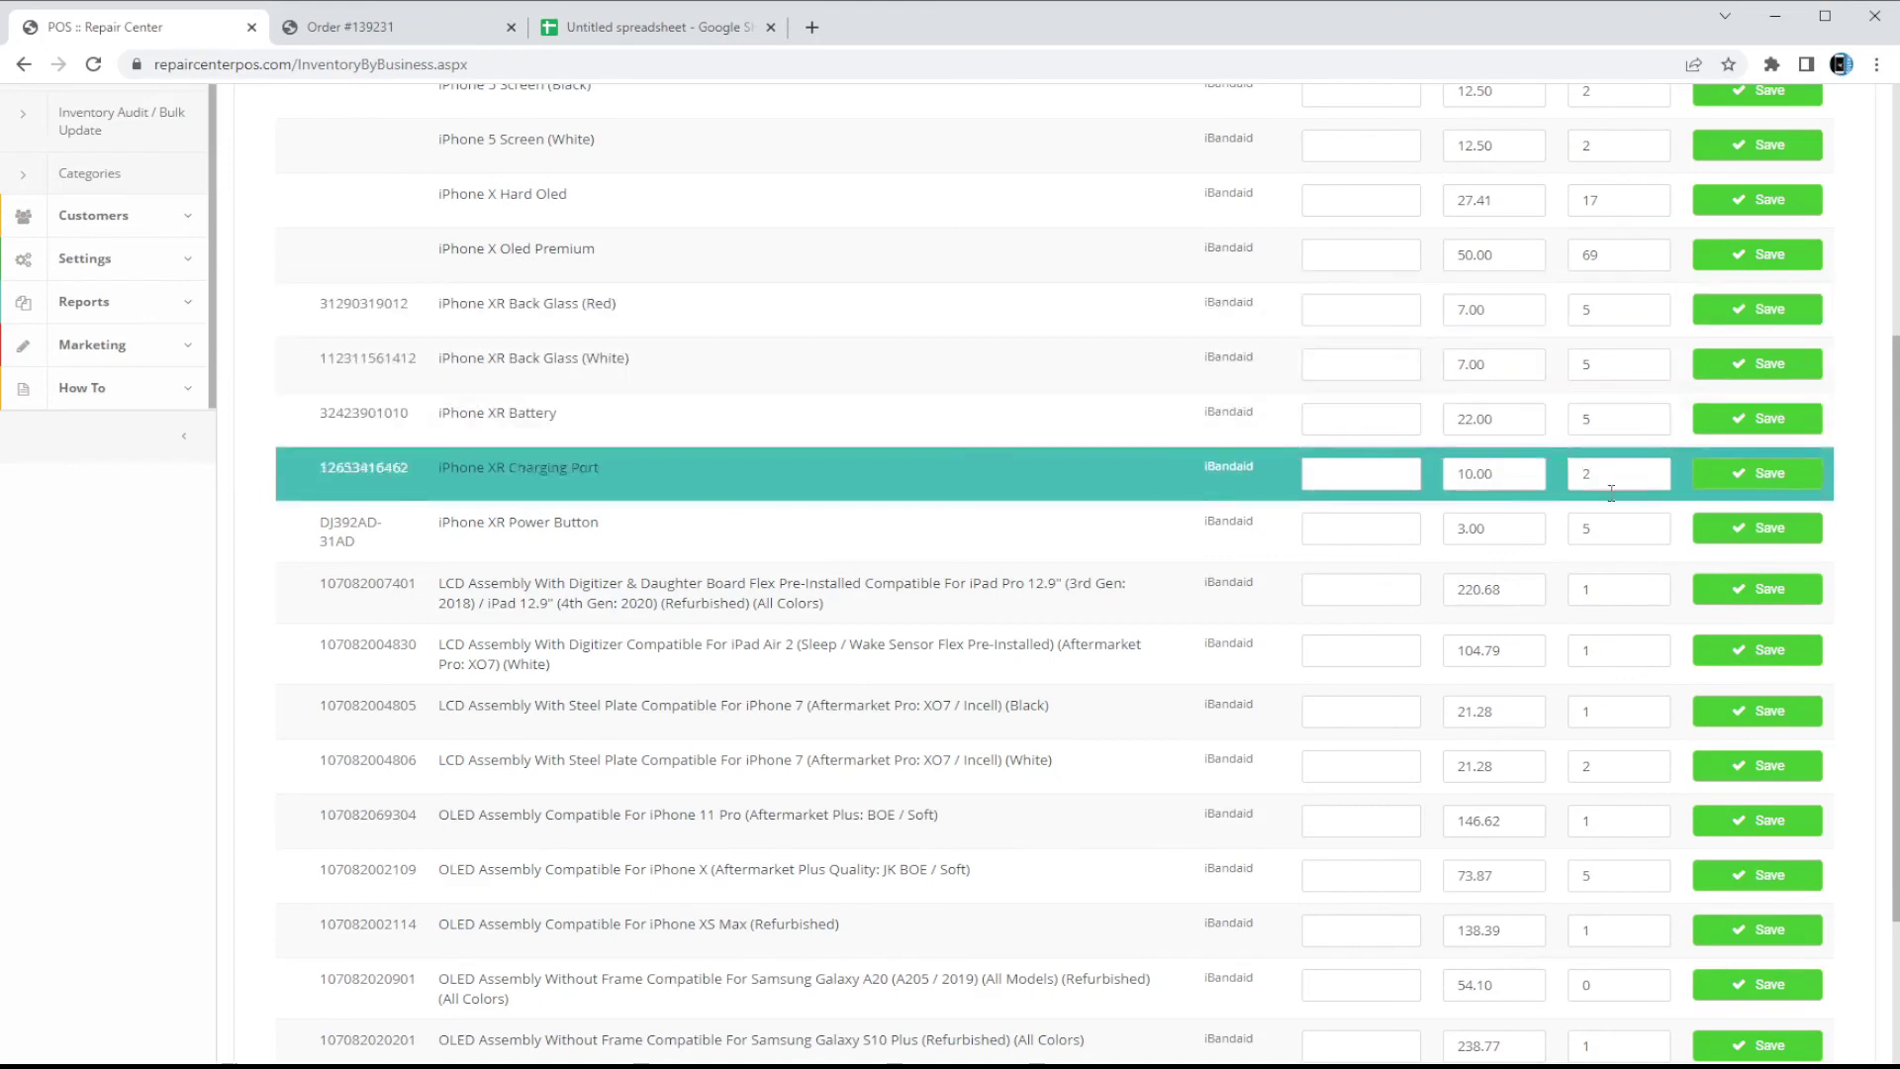
double_click(1613, 417)
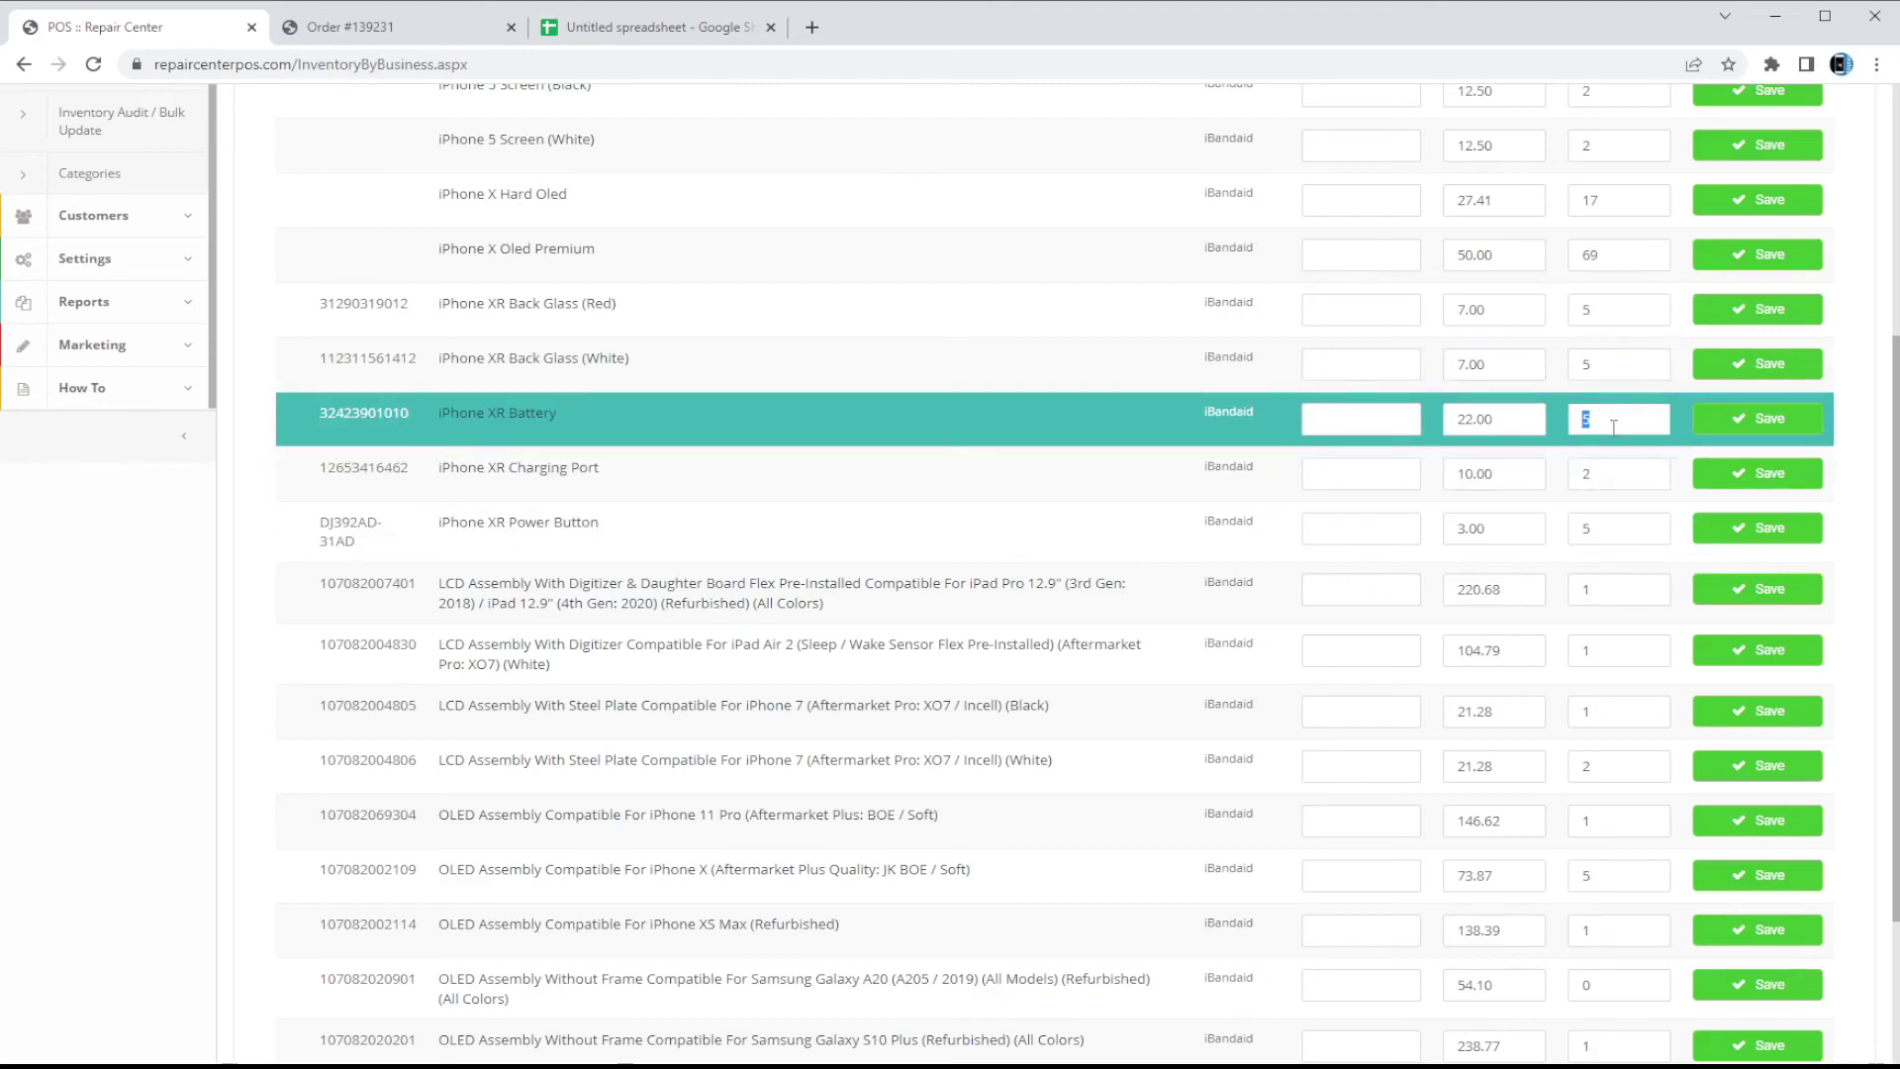
type("2")
left_click(1718, 417)
scroll(1009, 381, "up", 1)
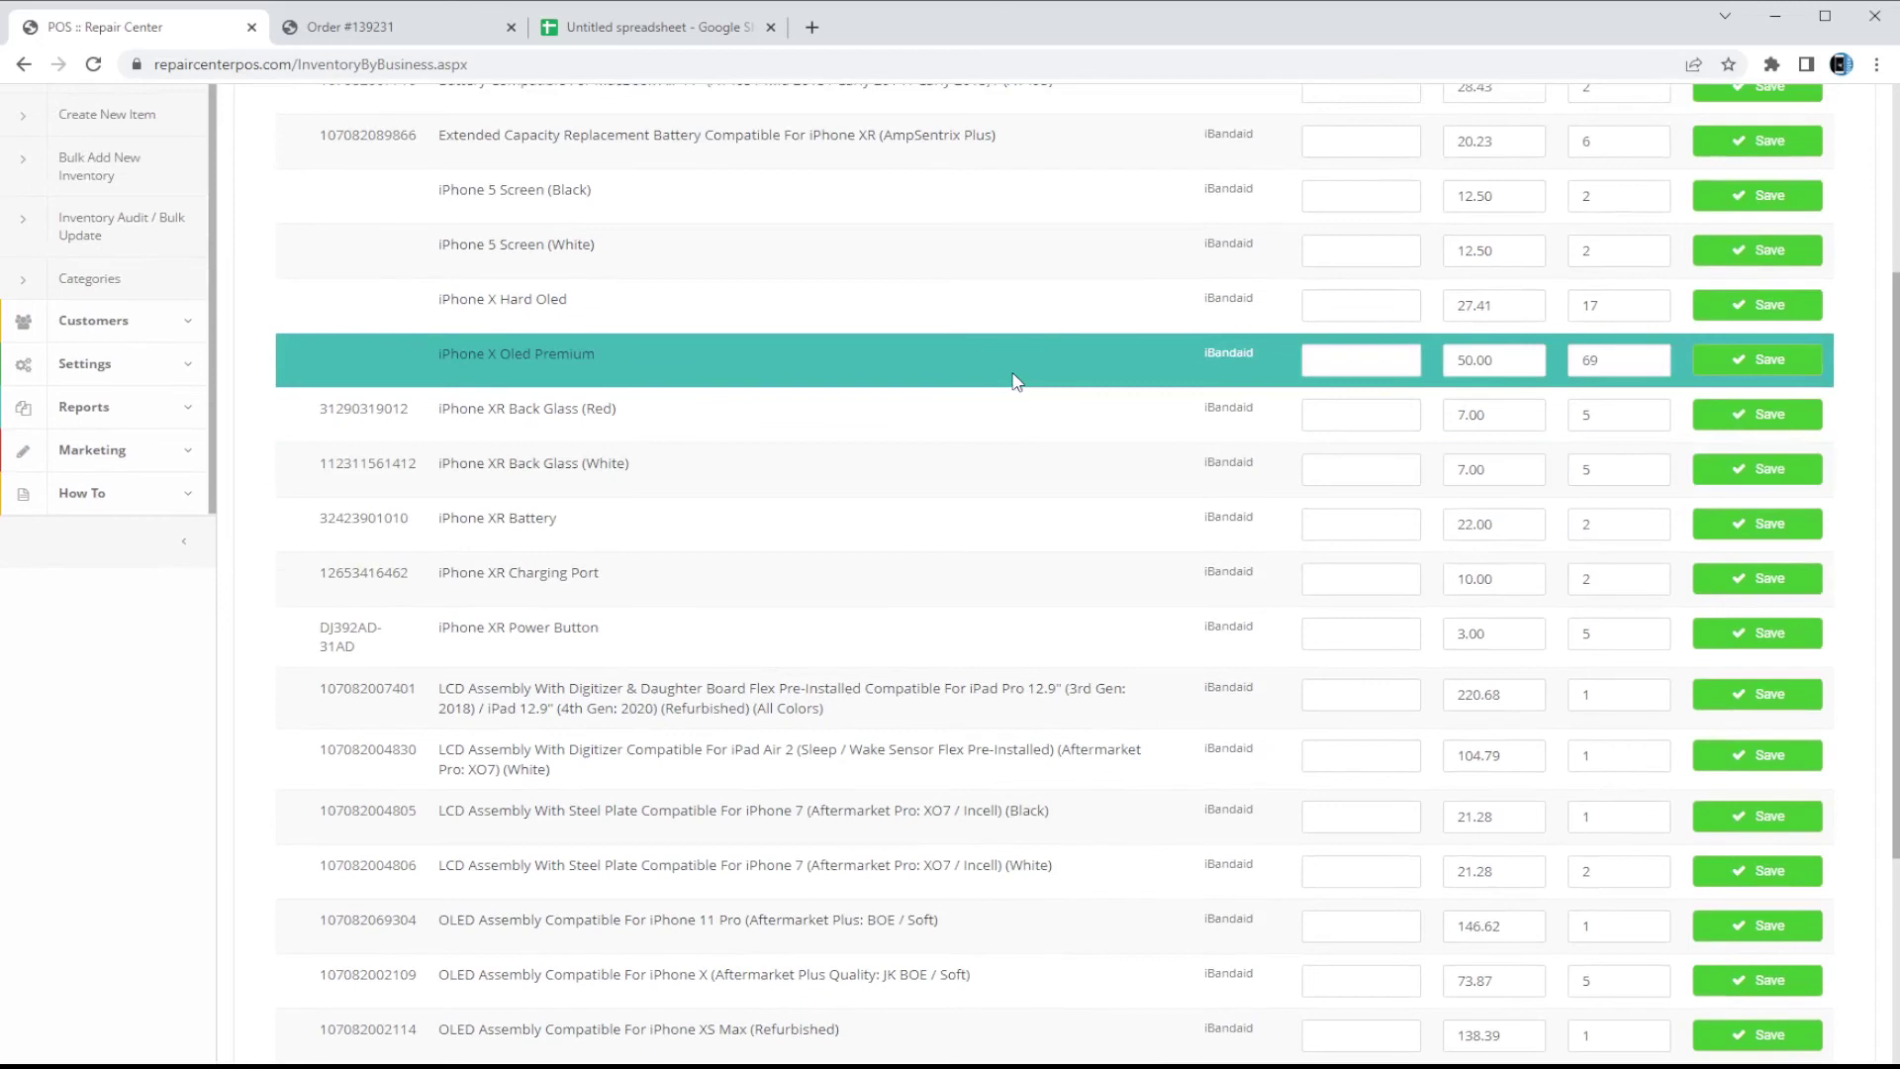
scroll(1011, 380, "up", 2)
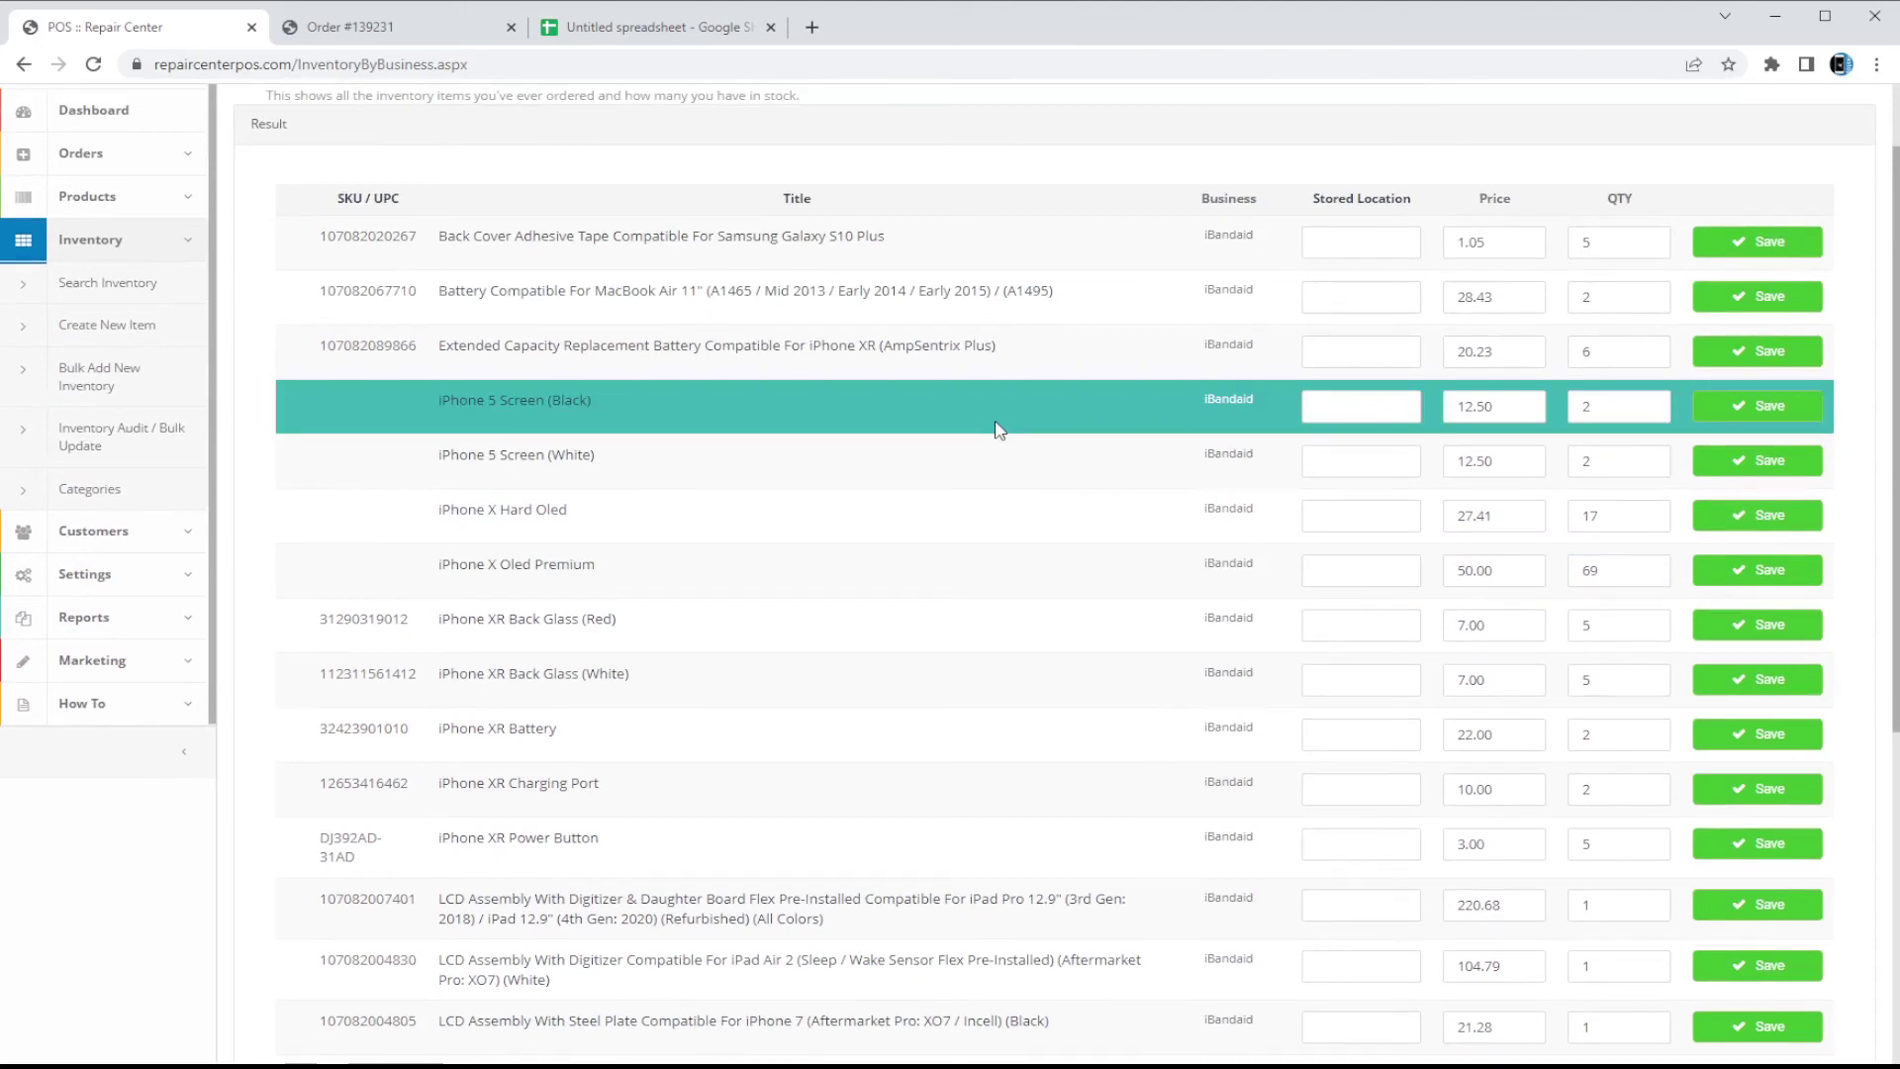
scroll(998, 427, "up", 2)
Open the order's iPhone XR Charging Port Replacement product page to review its required inventory items, and return to the order.
left_click(415, 22)
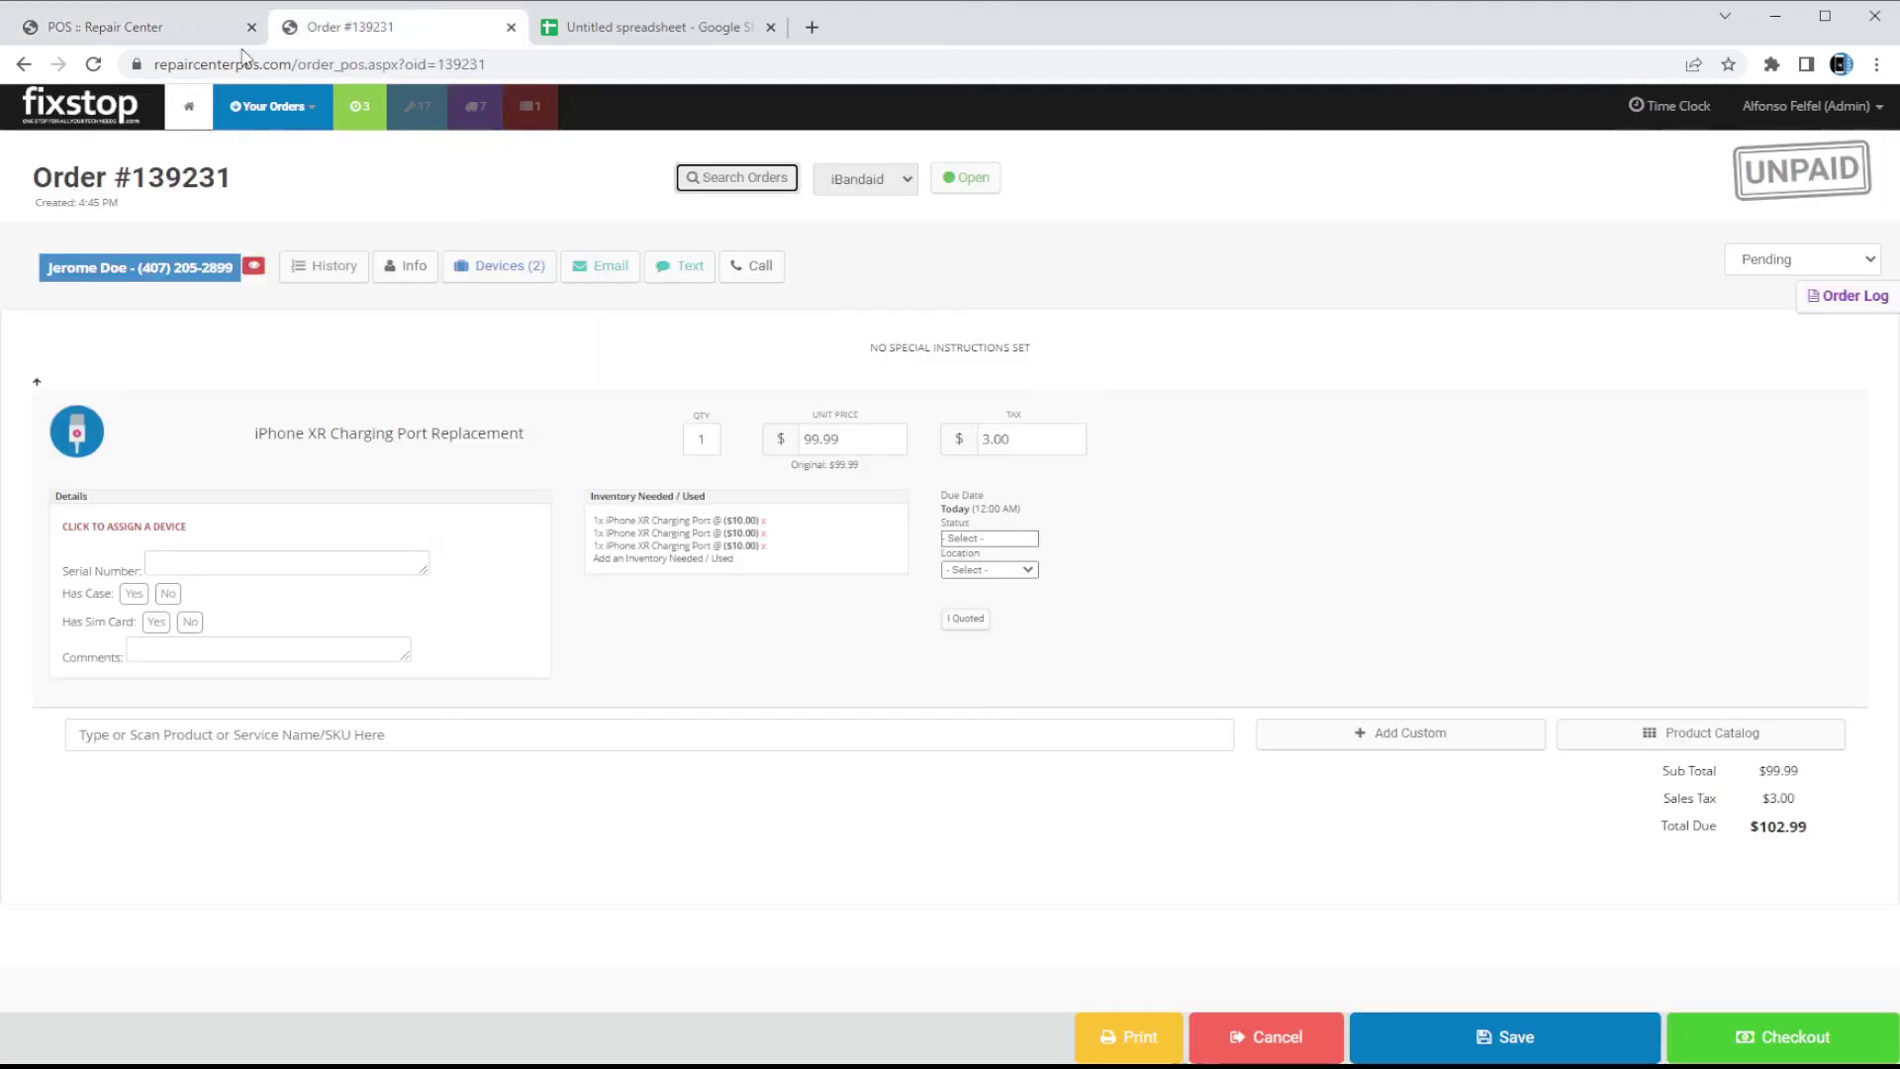
left_click(364, 432)
left_click(452, 31)
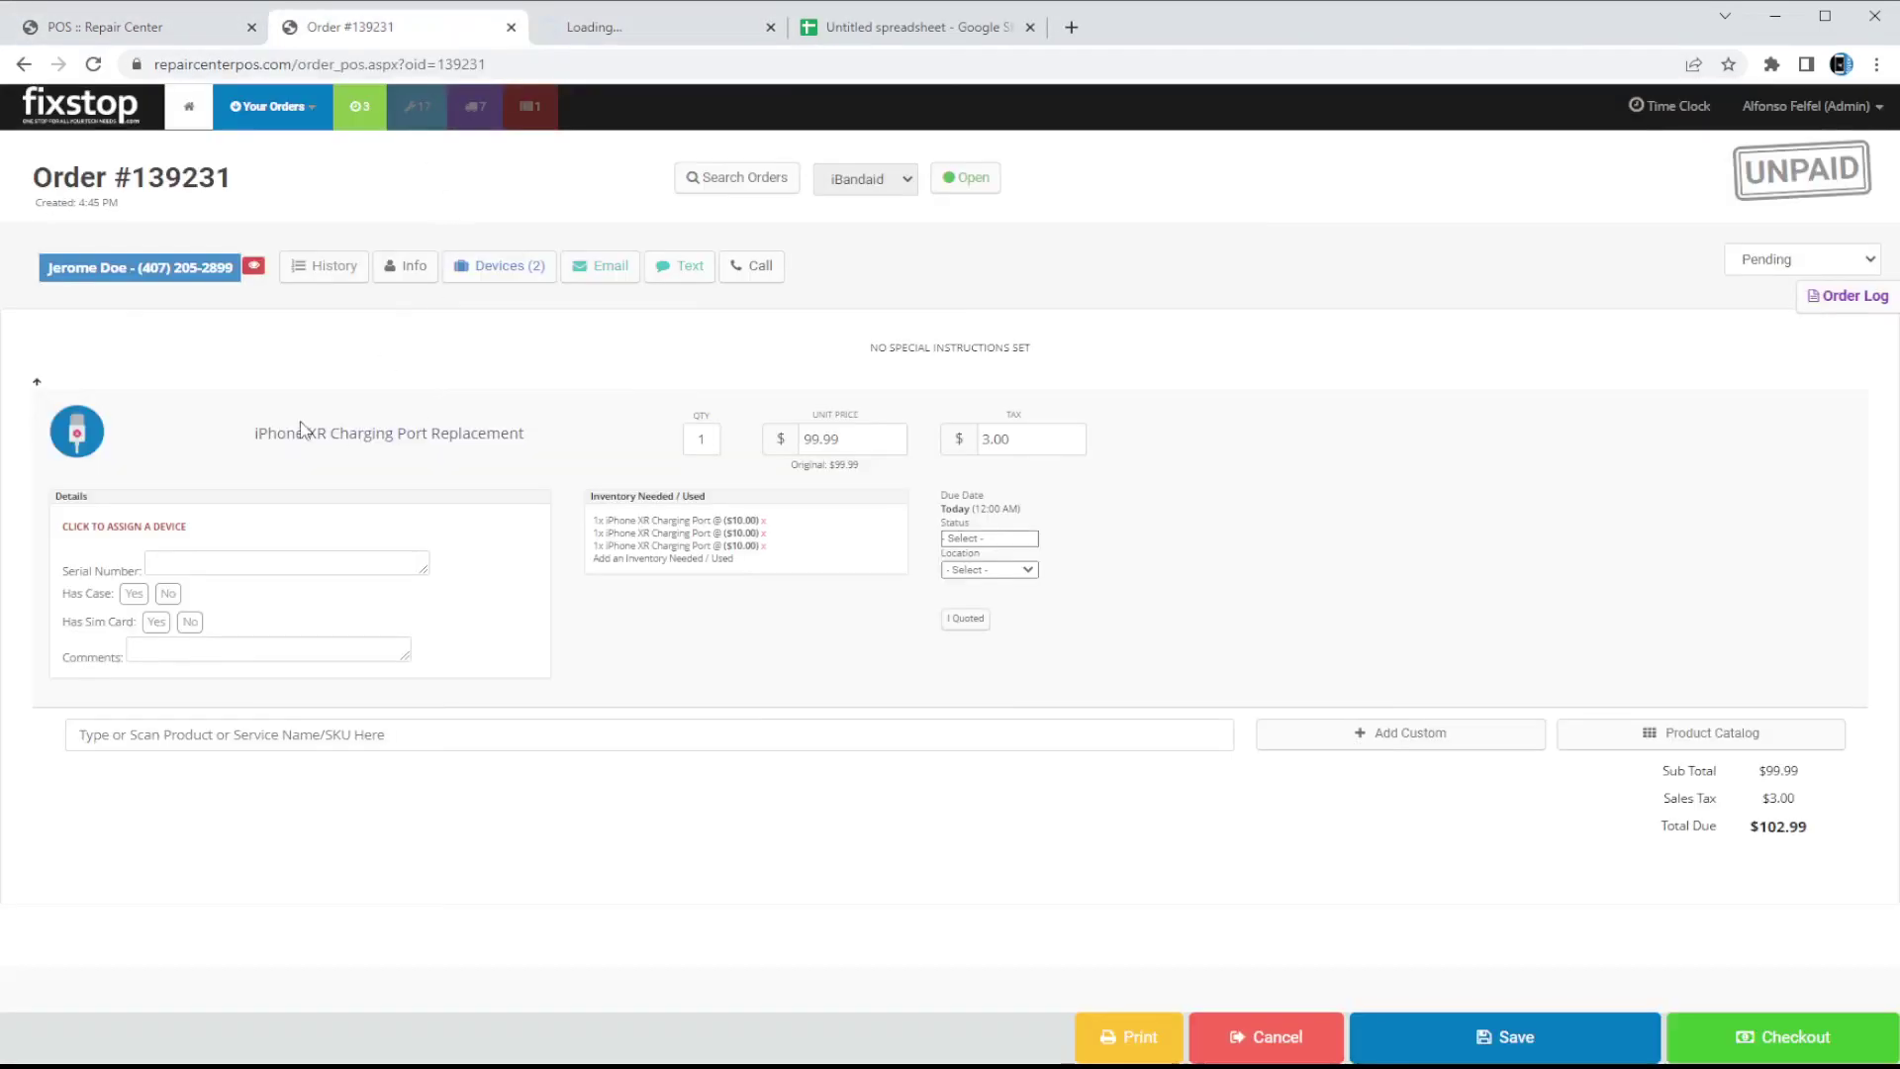
left_click(648, 32)
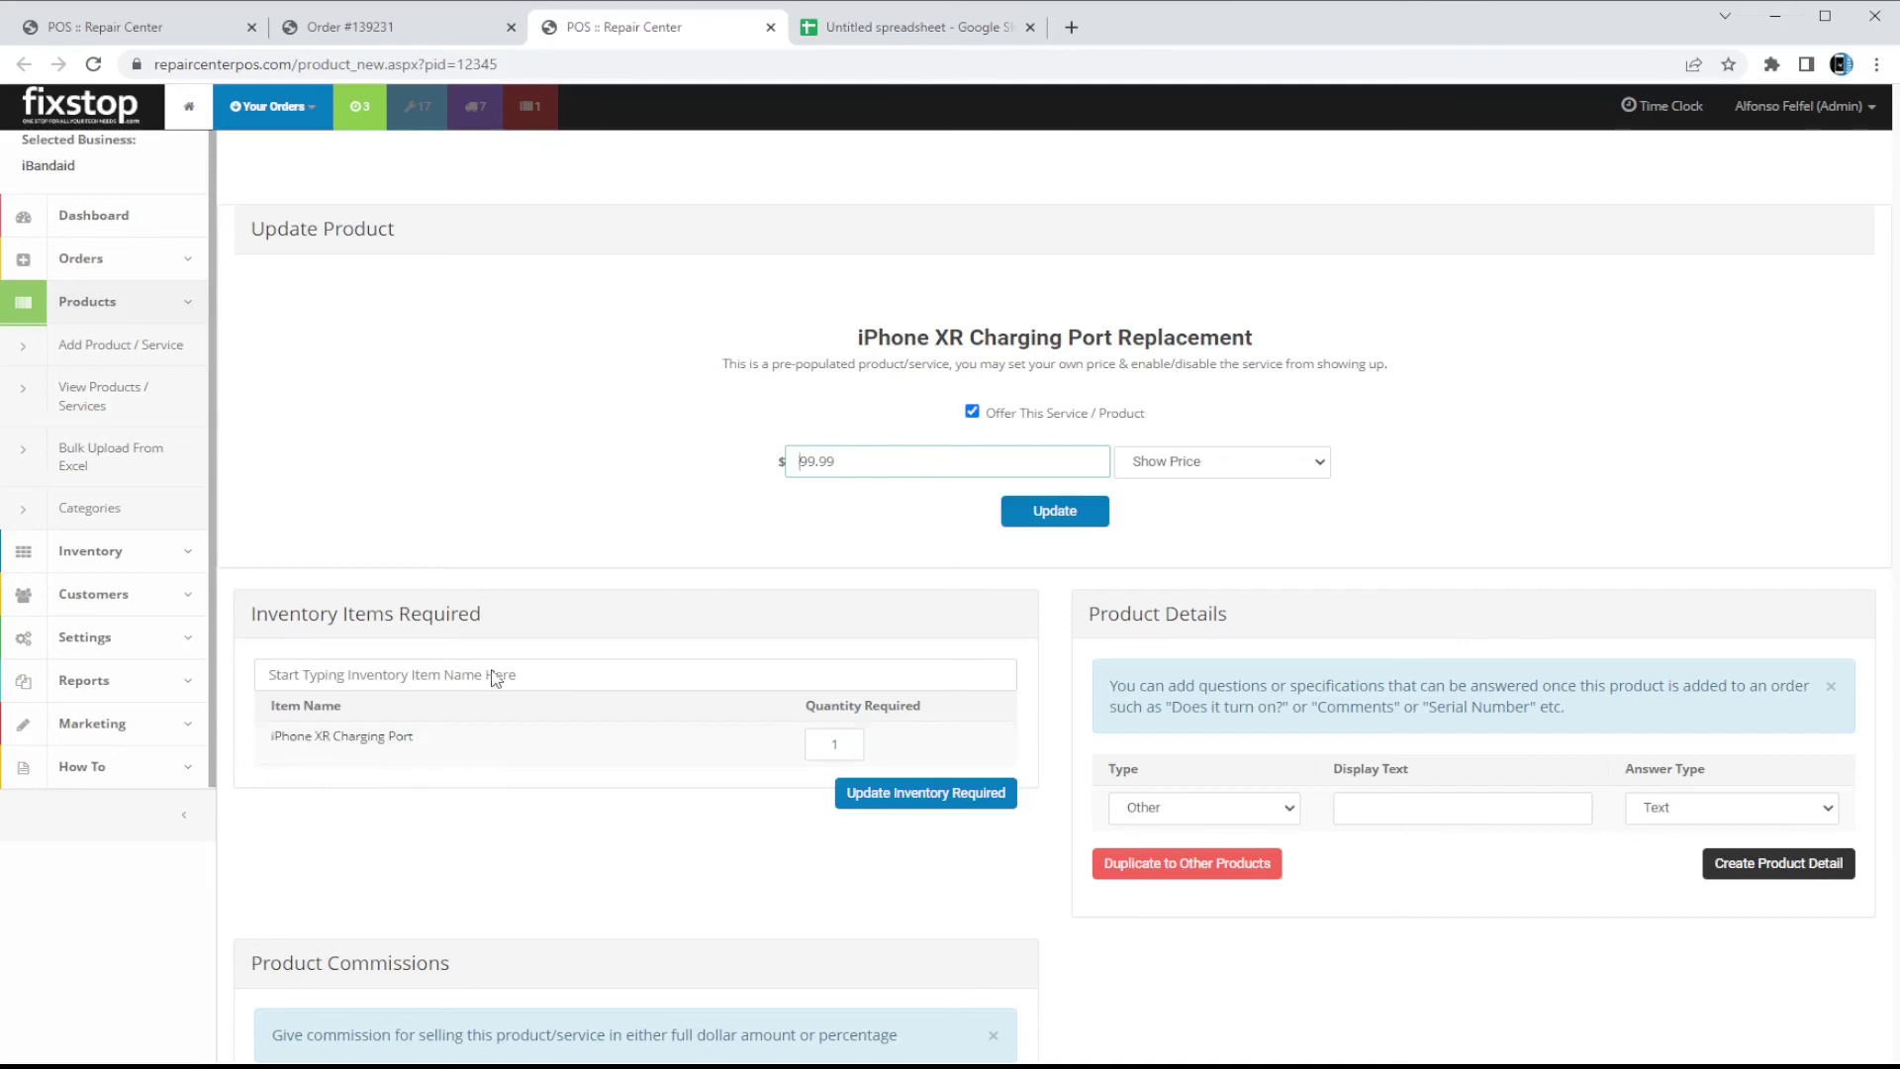
left_click(421, 32)
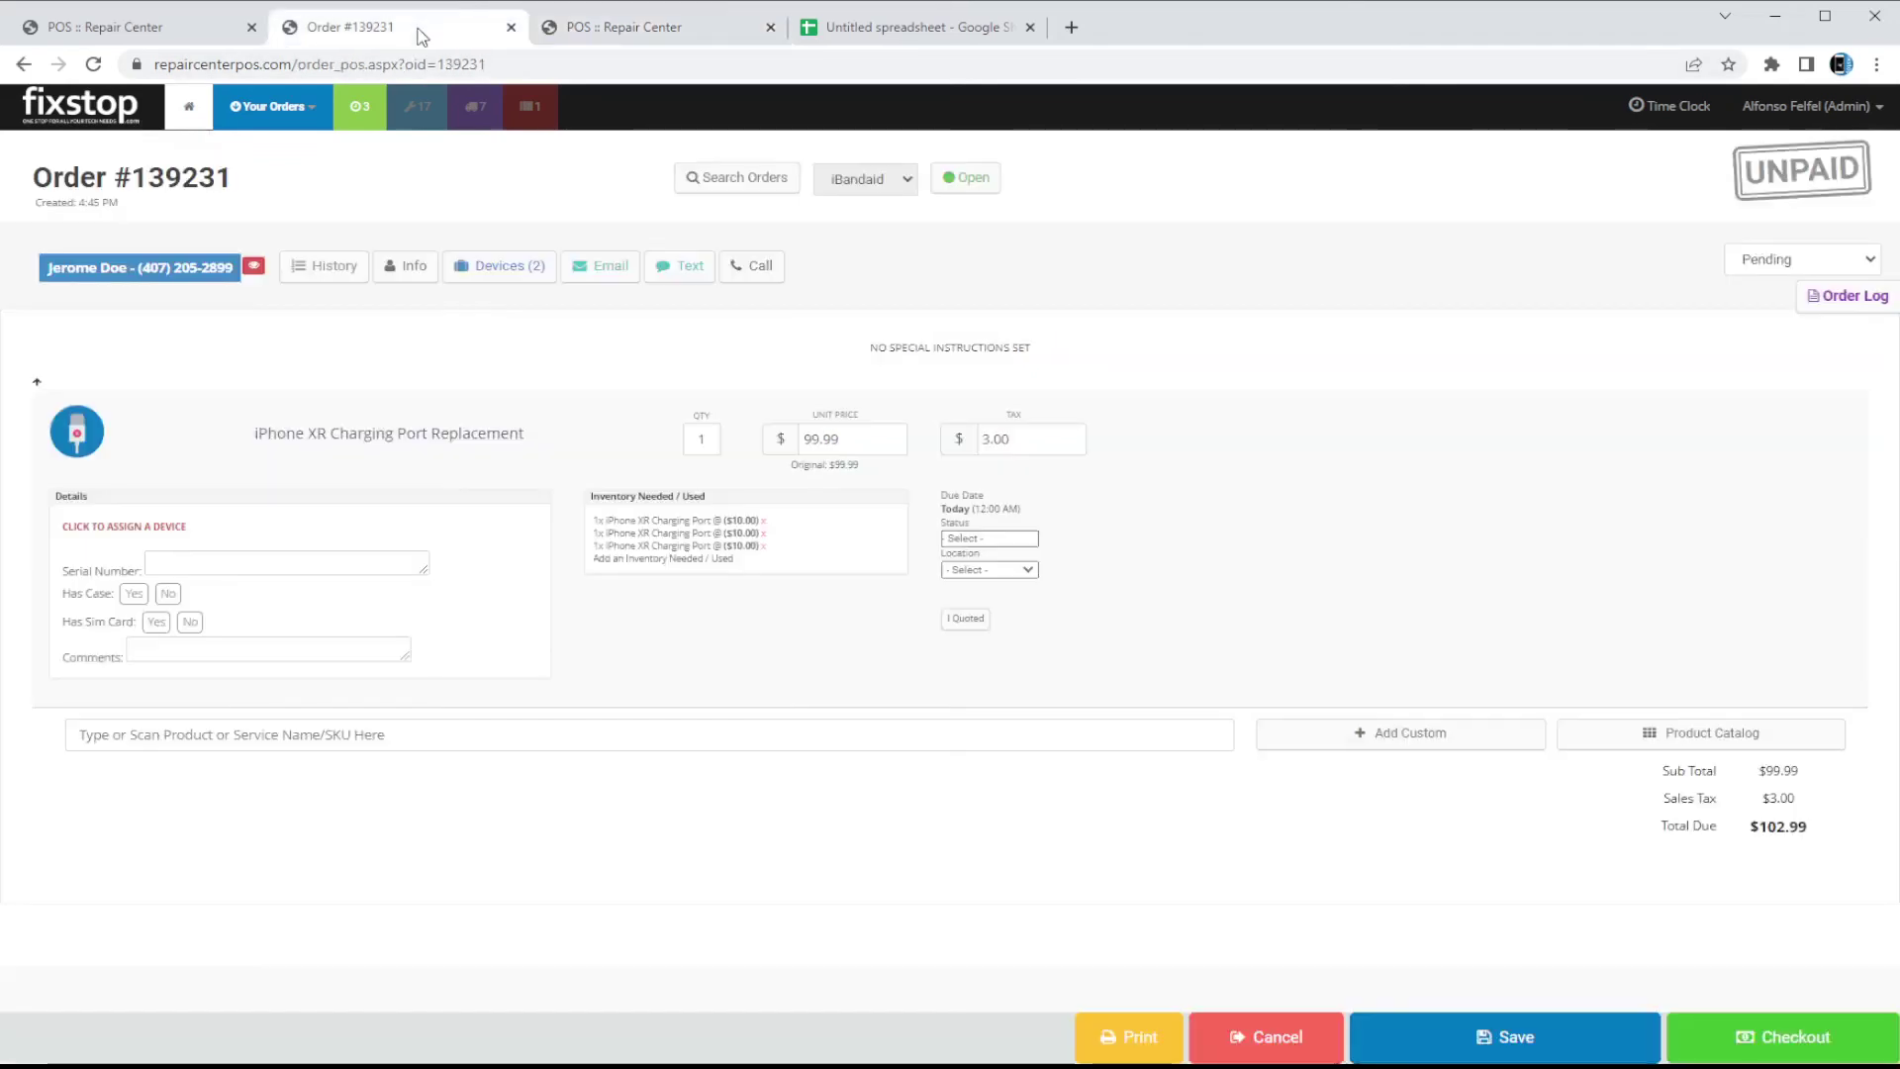
View the Create a New Inventory Item page from the reconciling tab, and switch to the spreadsheet.
left_click(143, 31)
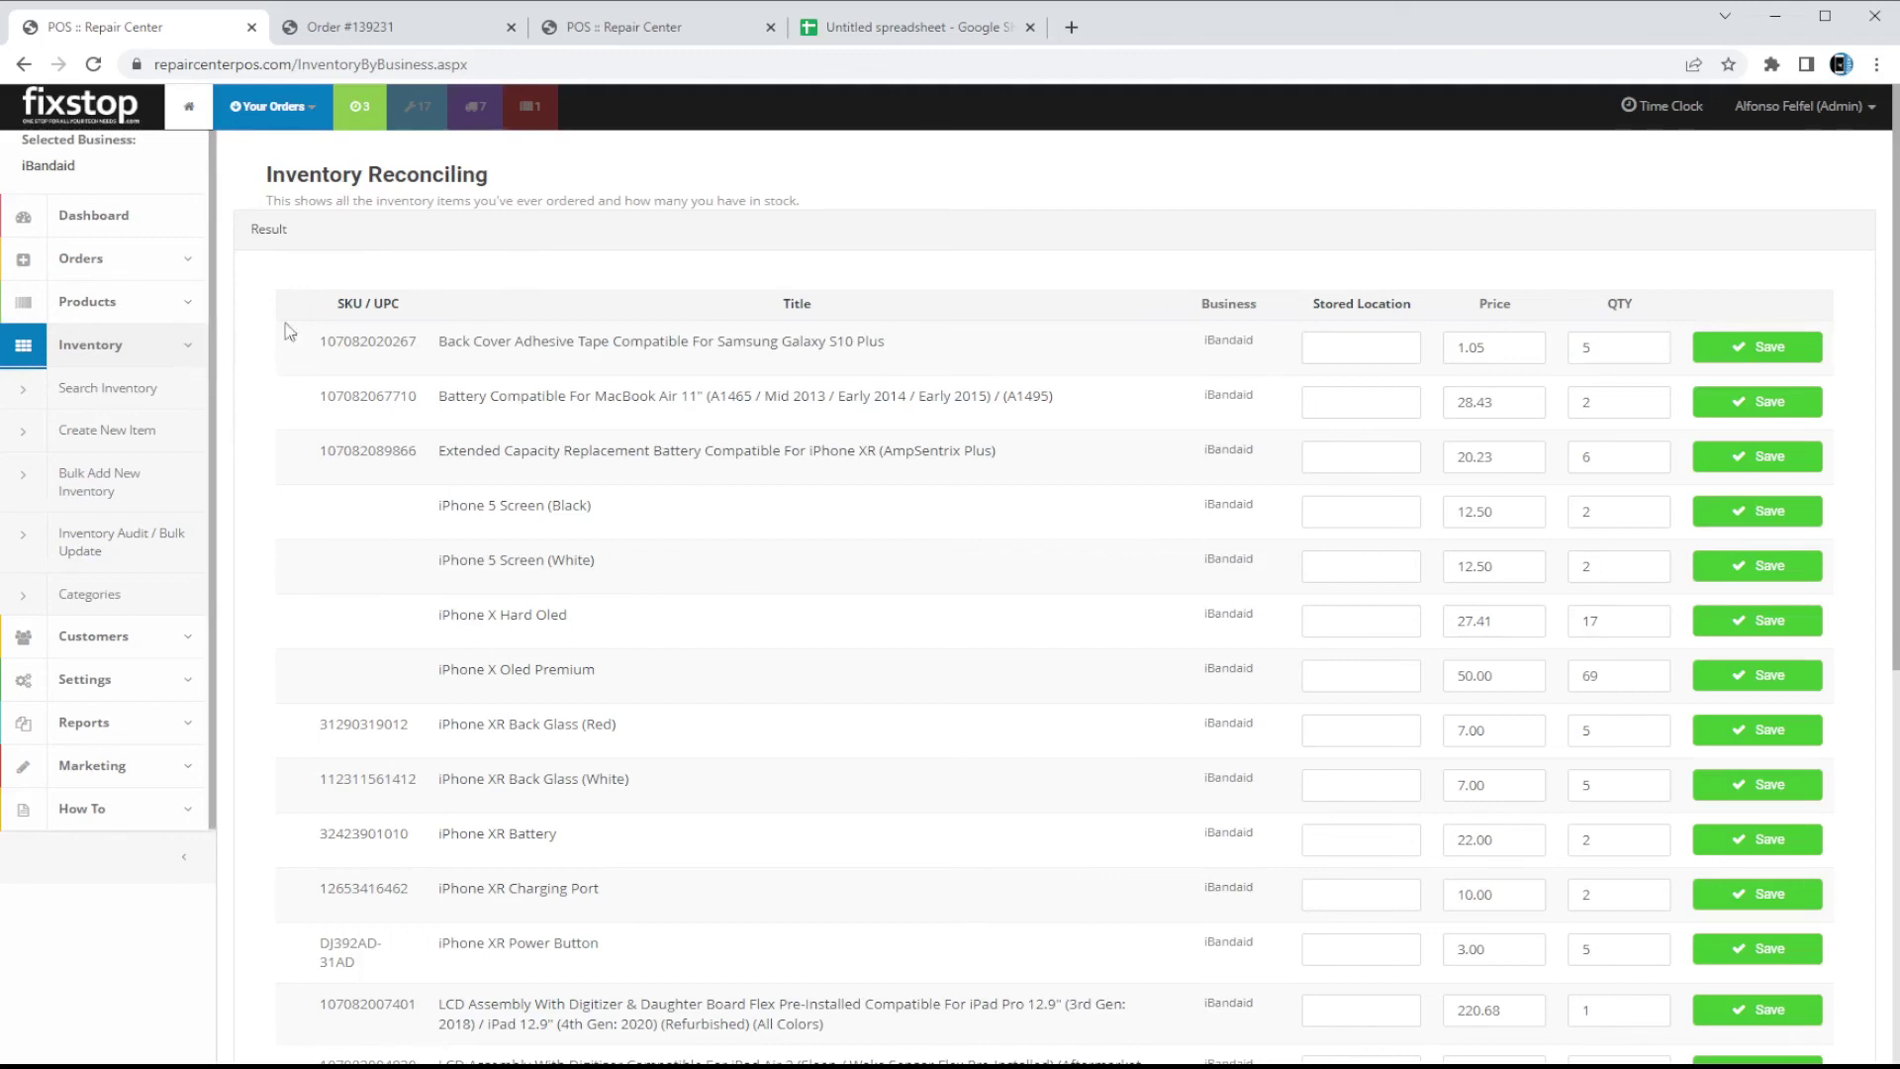
left_click(147, 454)
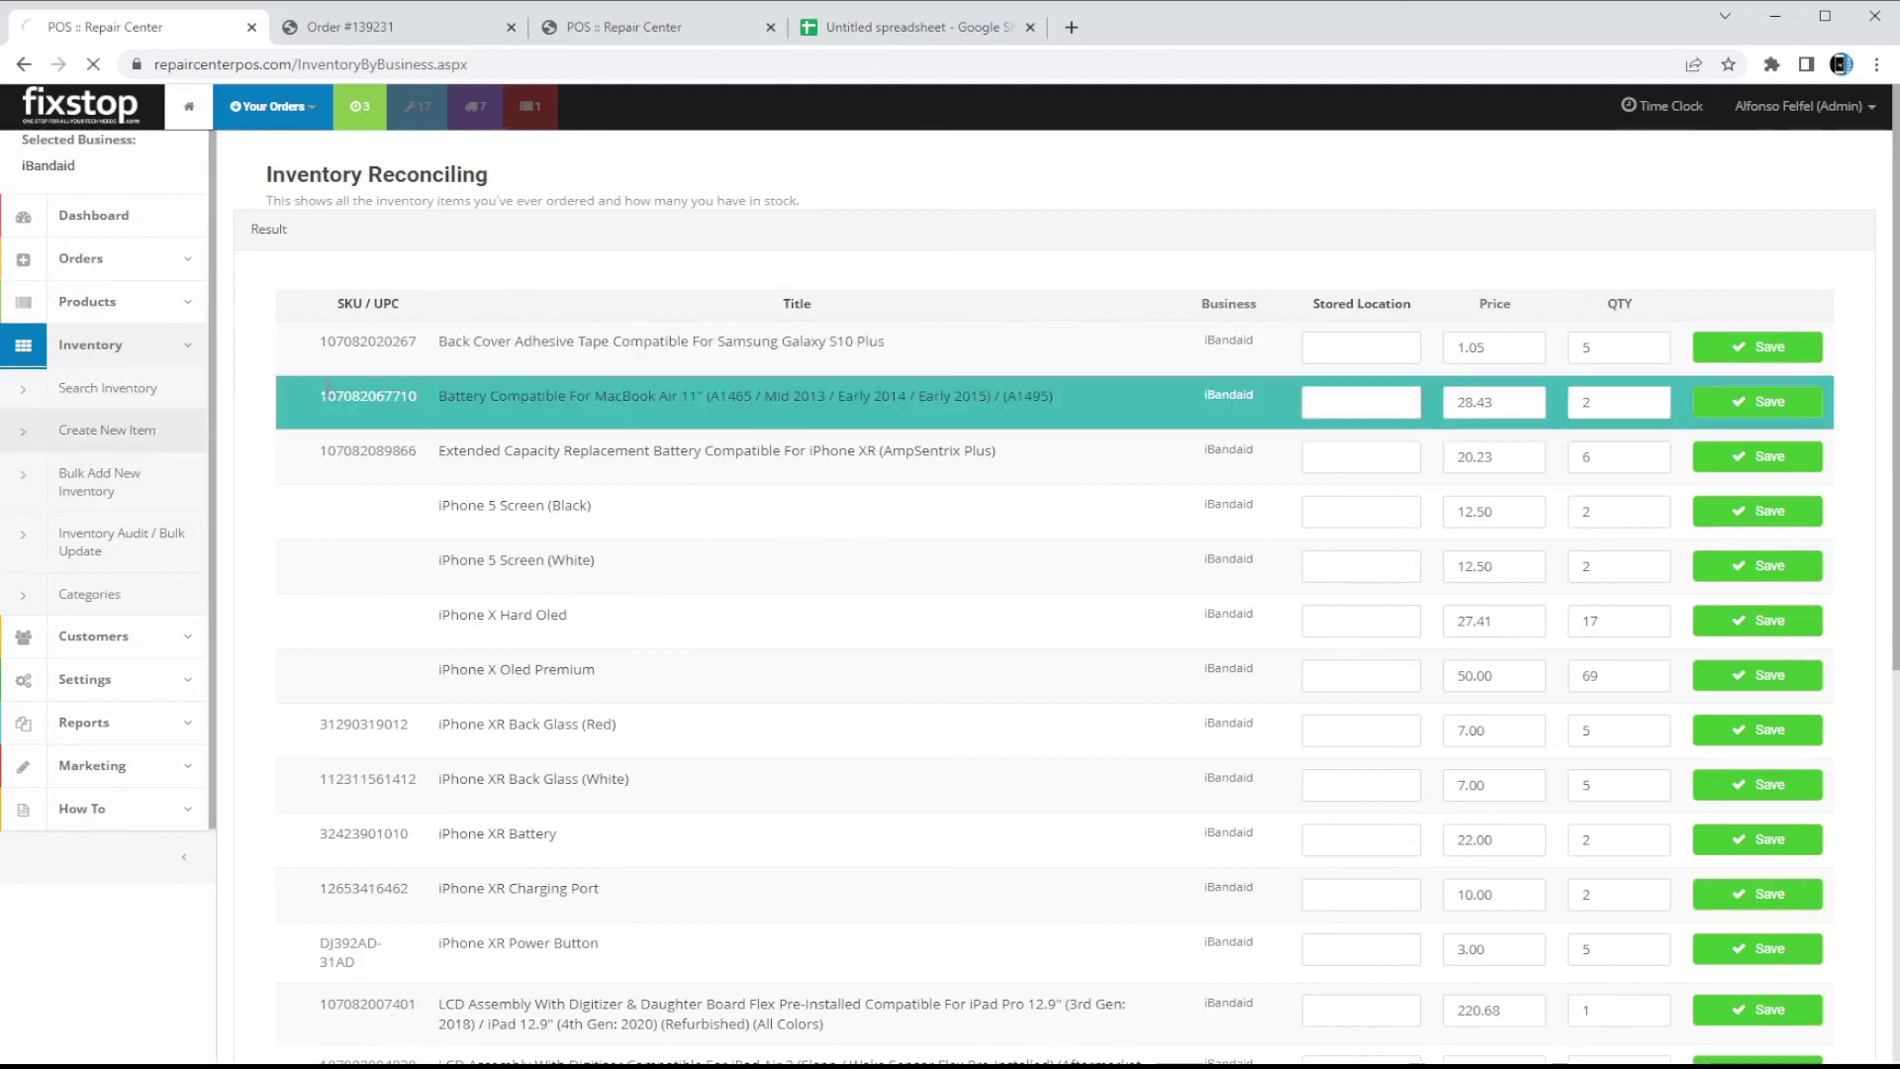
left_click(402, 472)
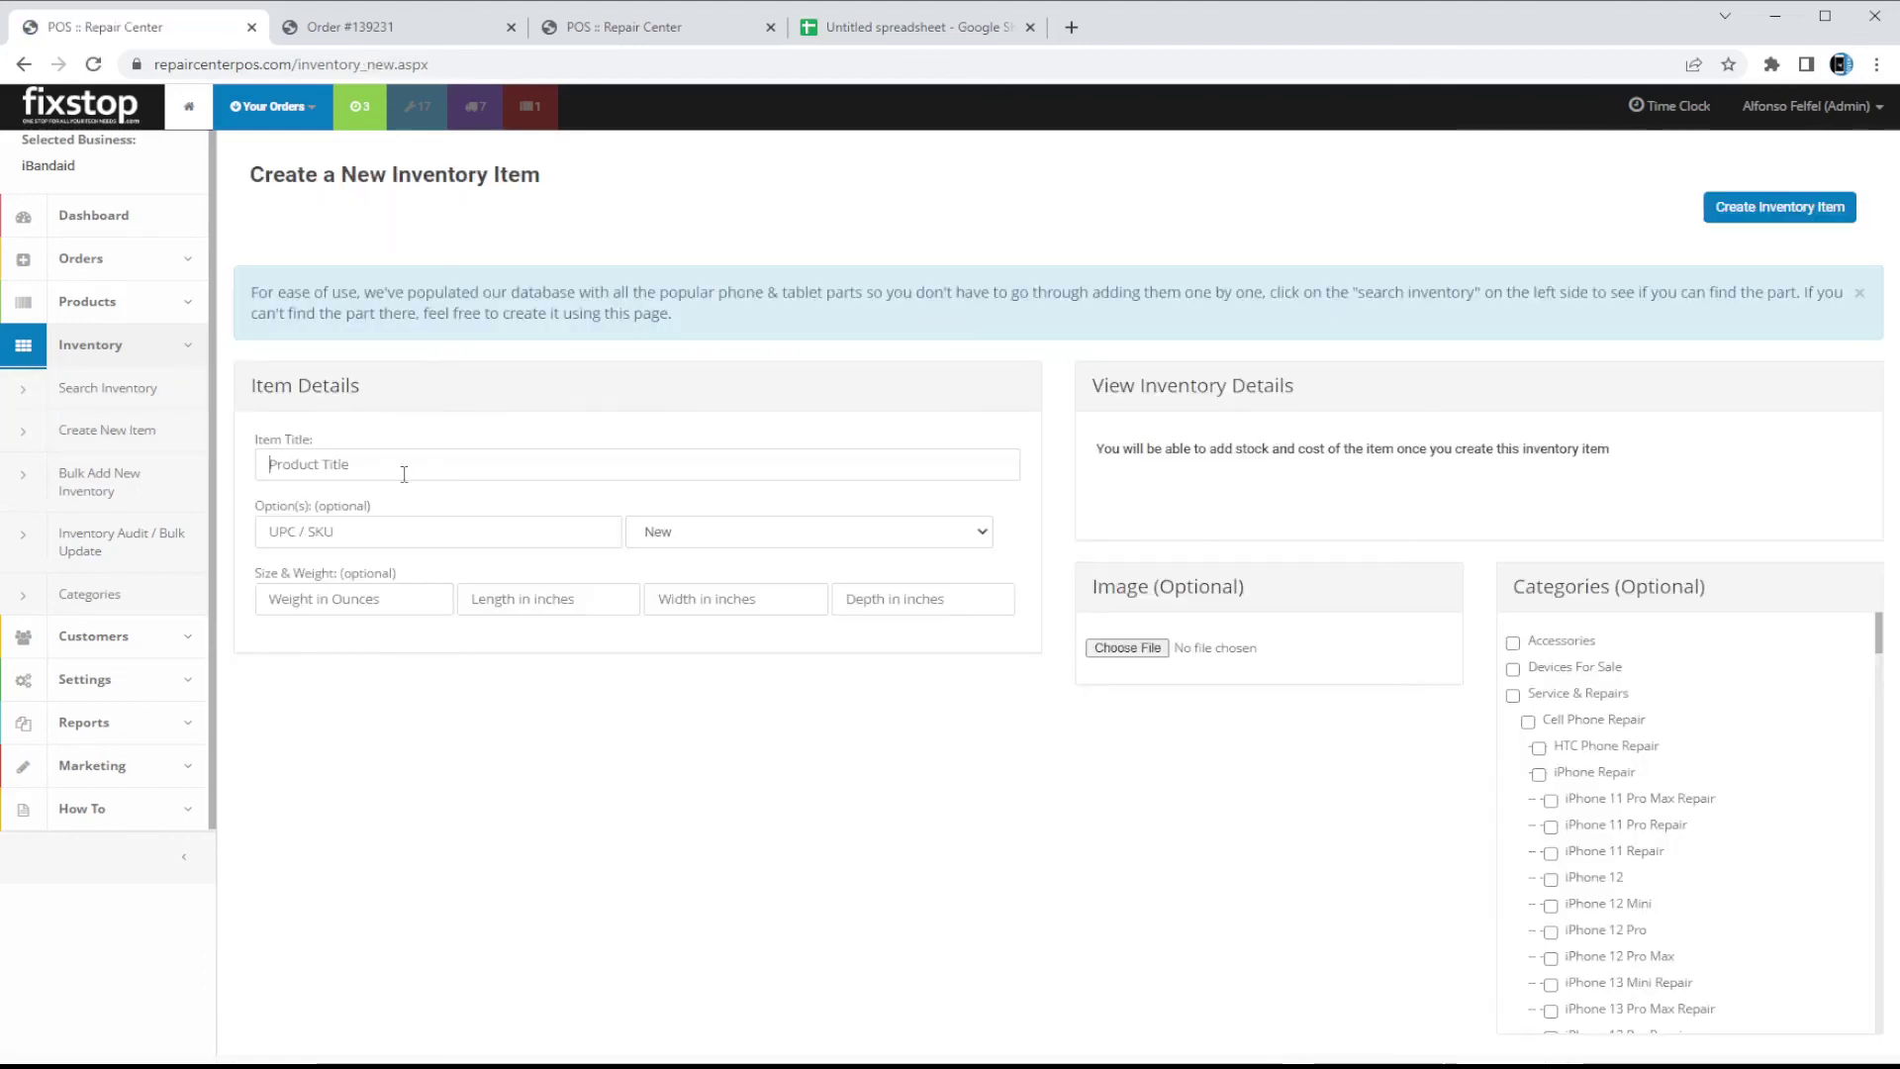
left_click(431, 413)
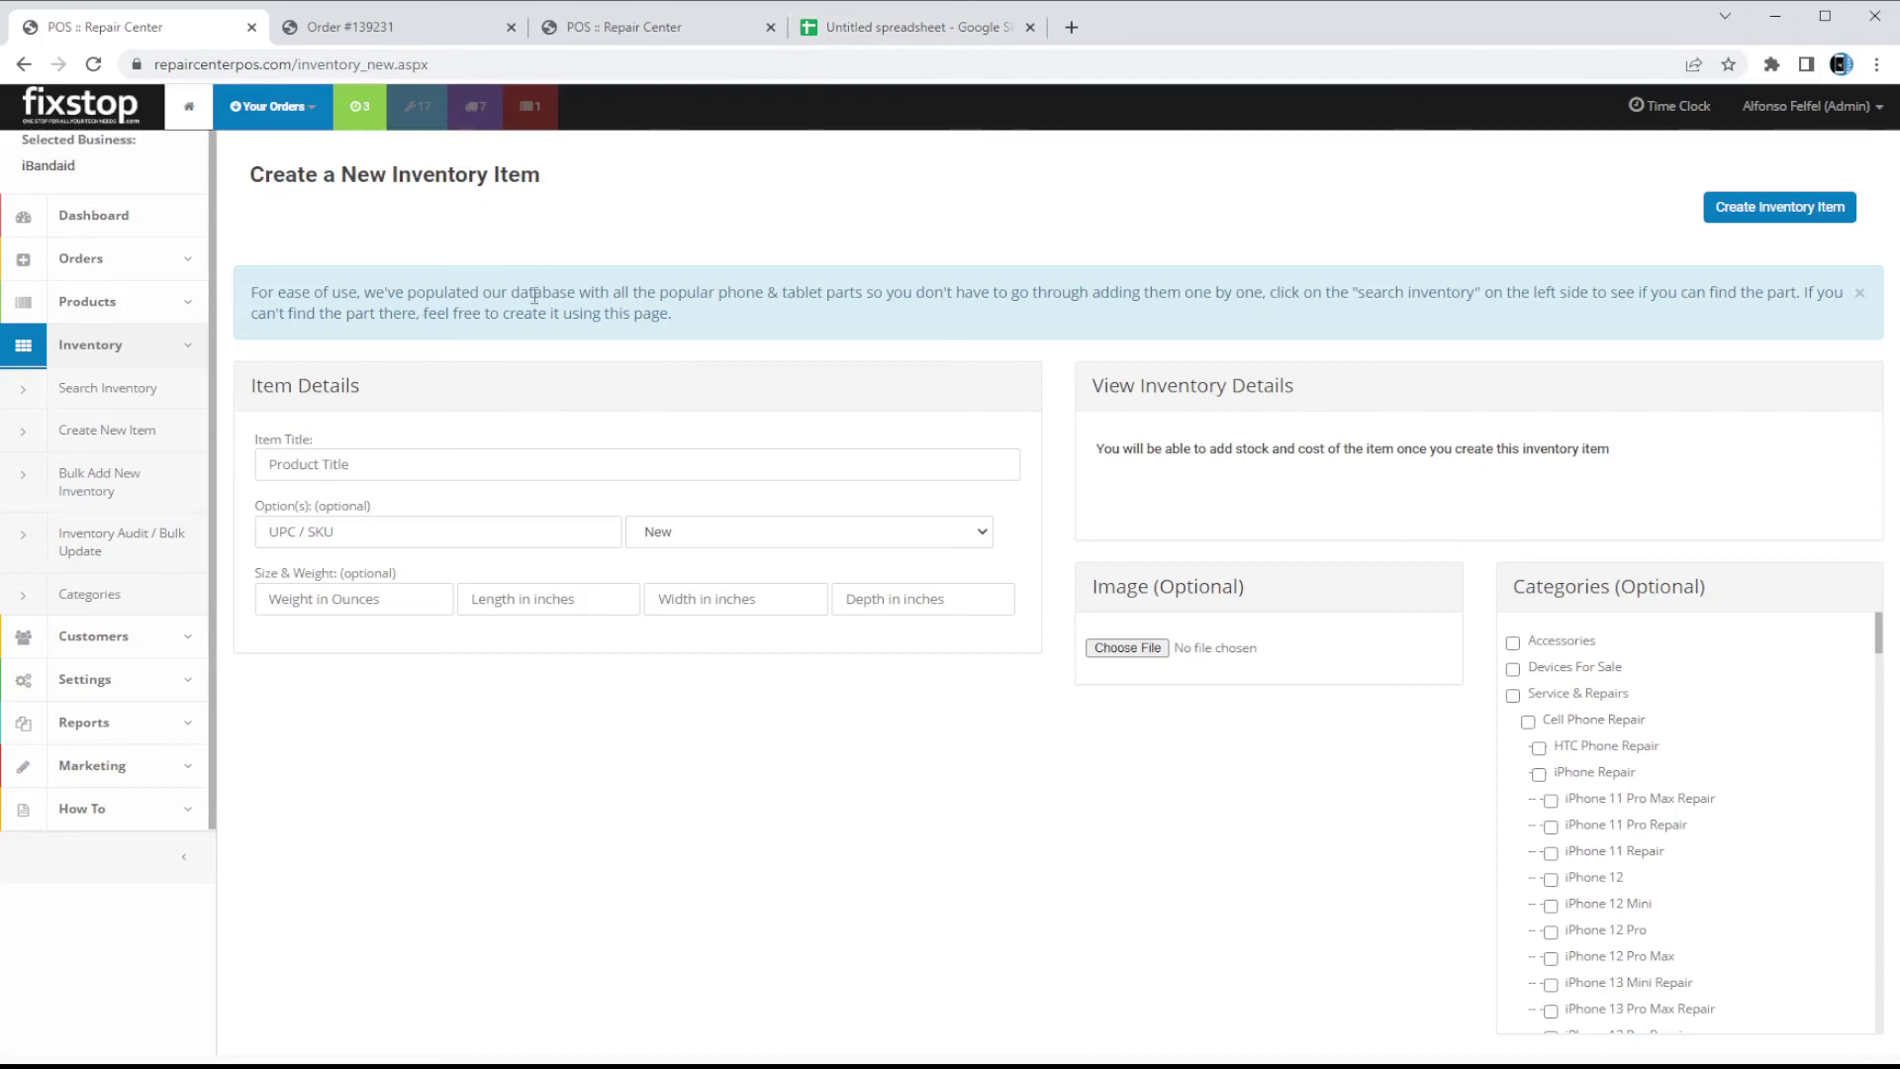
left_click(891, 27)
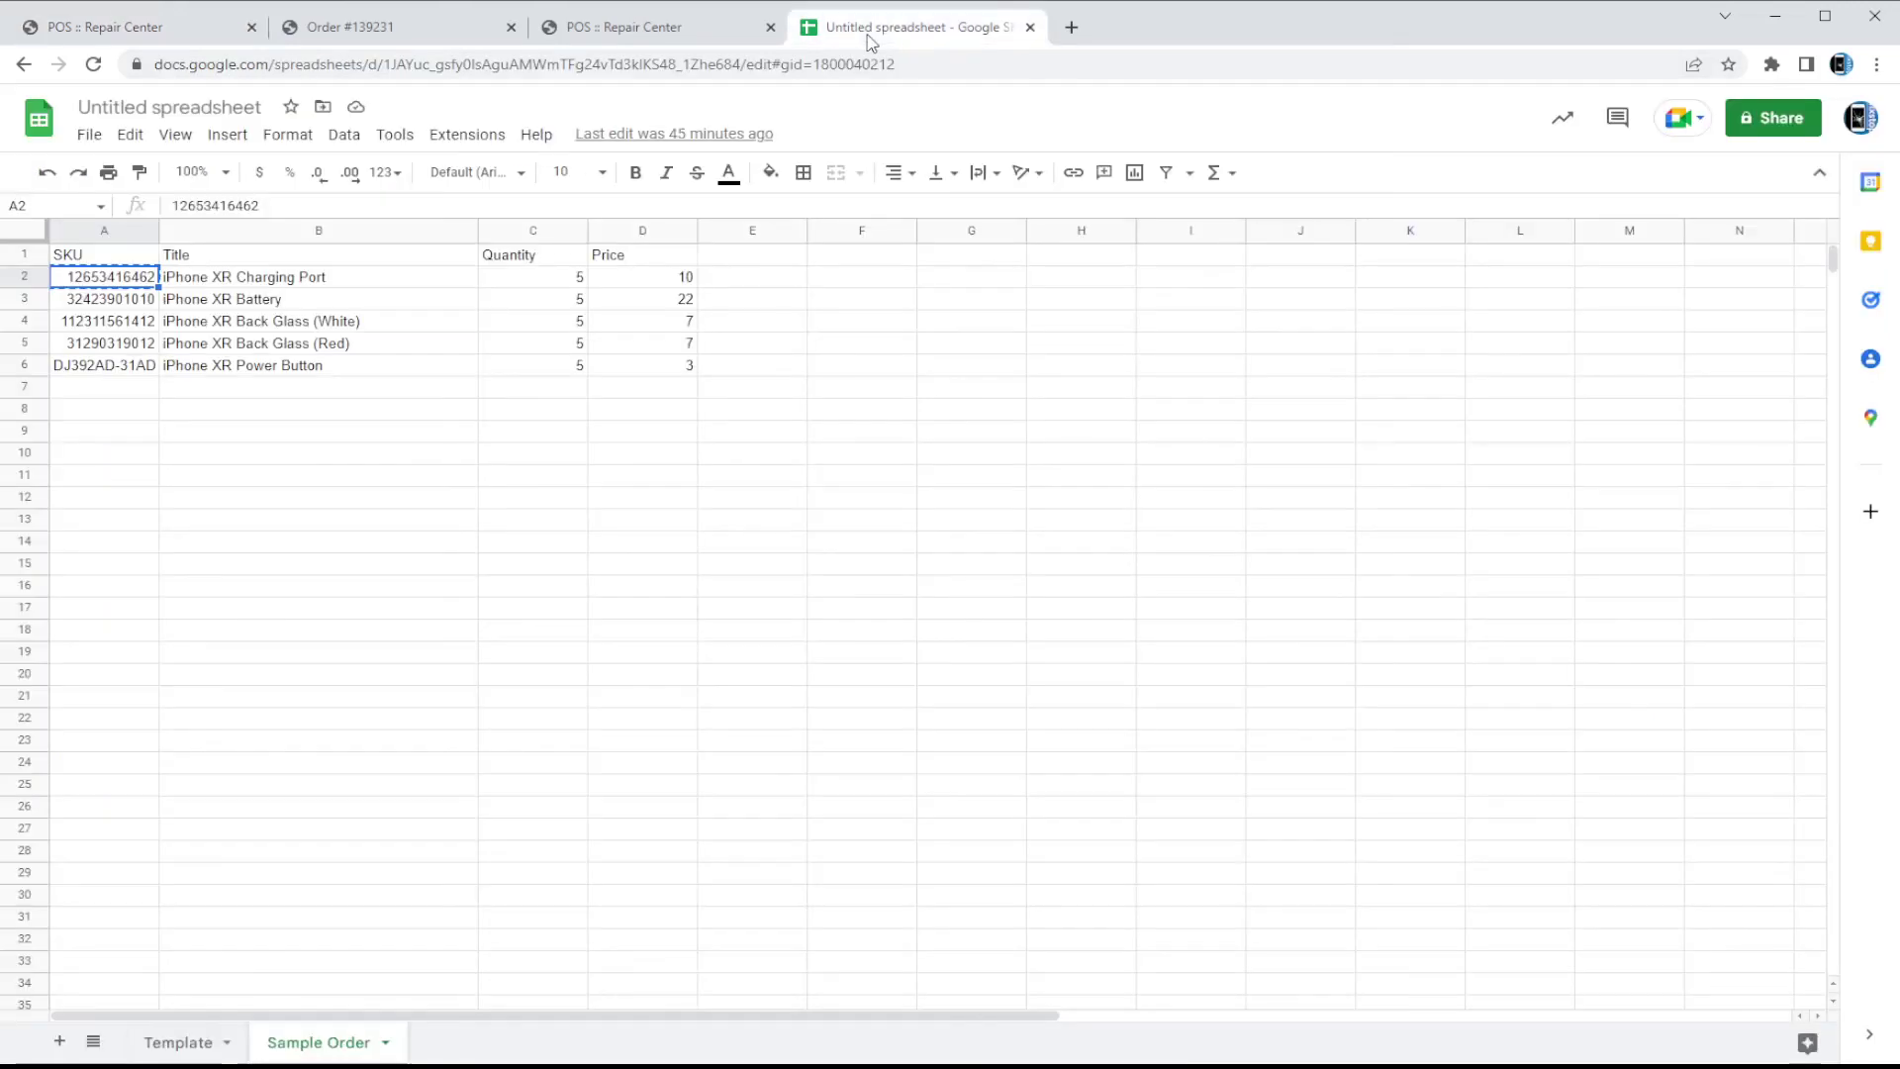
Open the Bulk Insert / Receive Inventory page in the order's browser tab, and compare its instructions with the sample order spreadsheet.
left_click(433, 35)
left_click(272, 106)
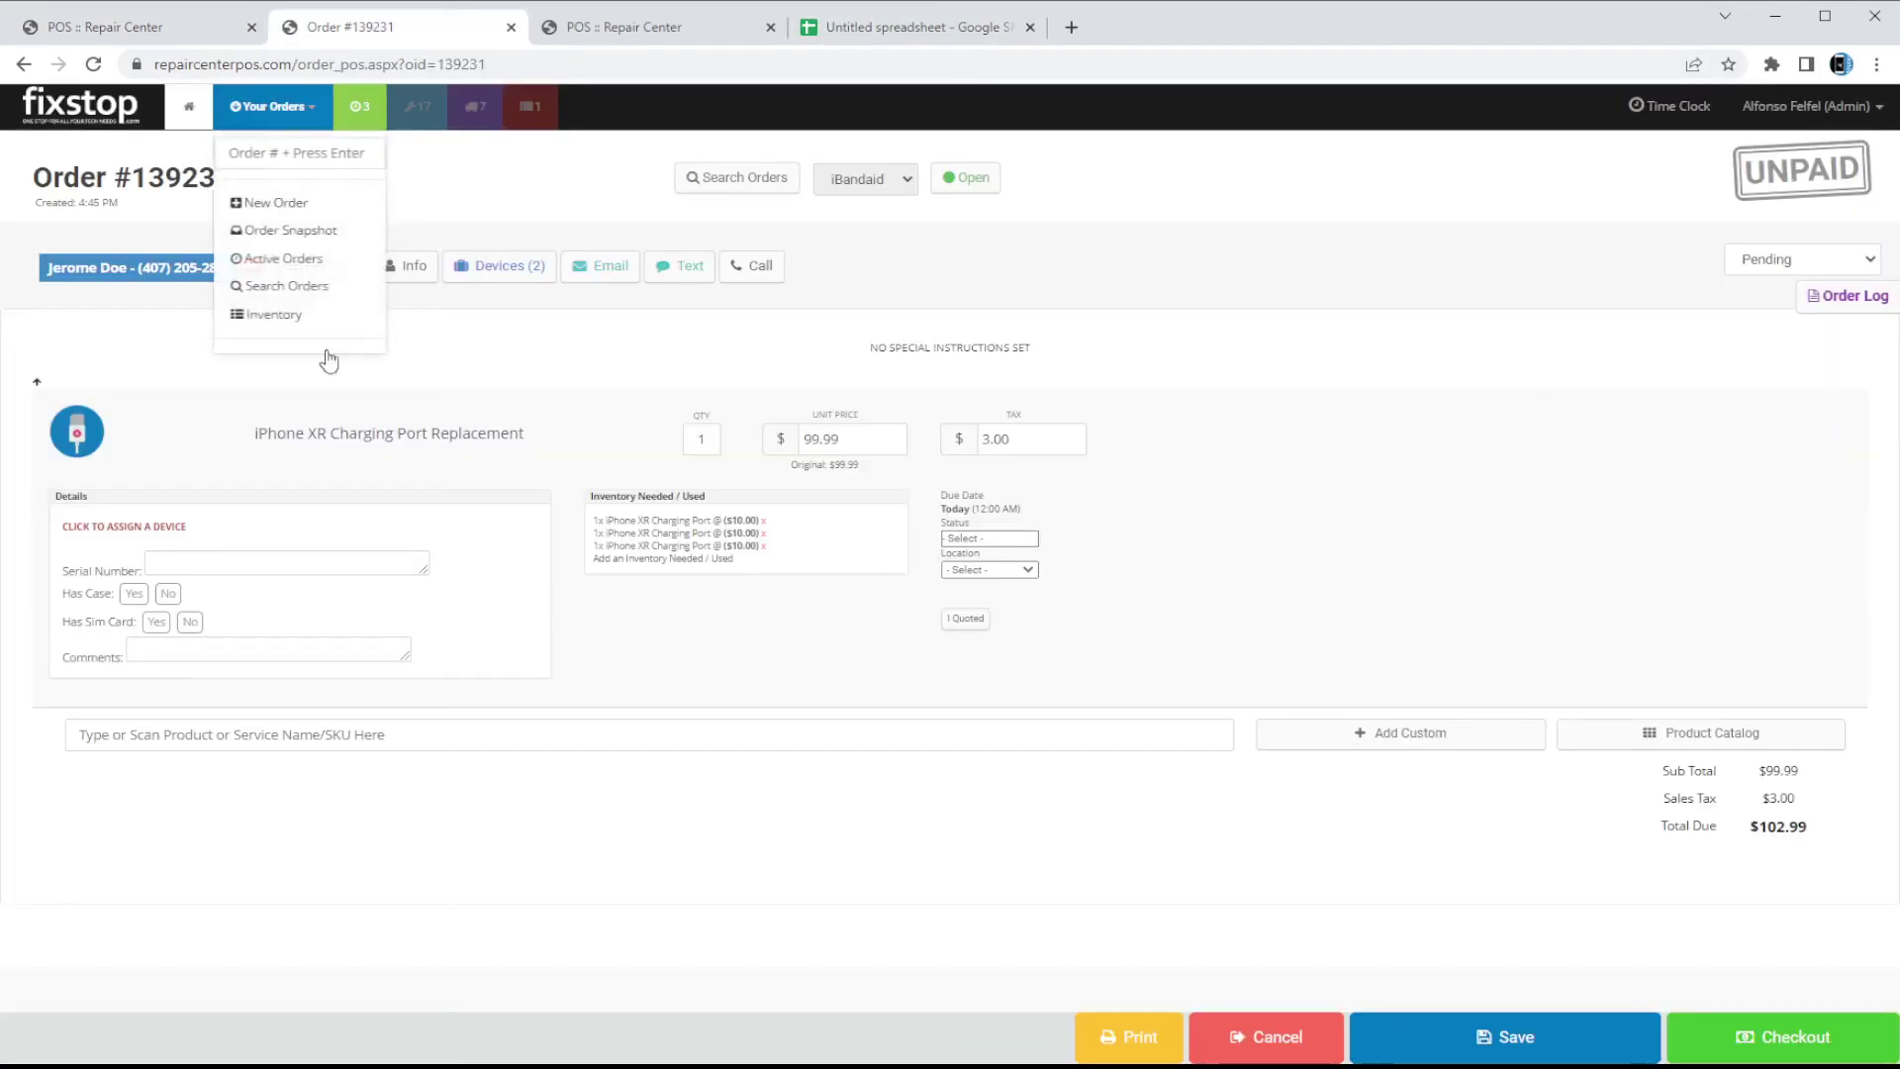
left_click(331, 314)
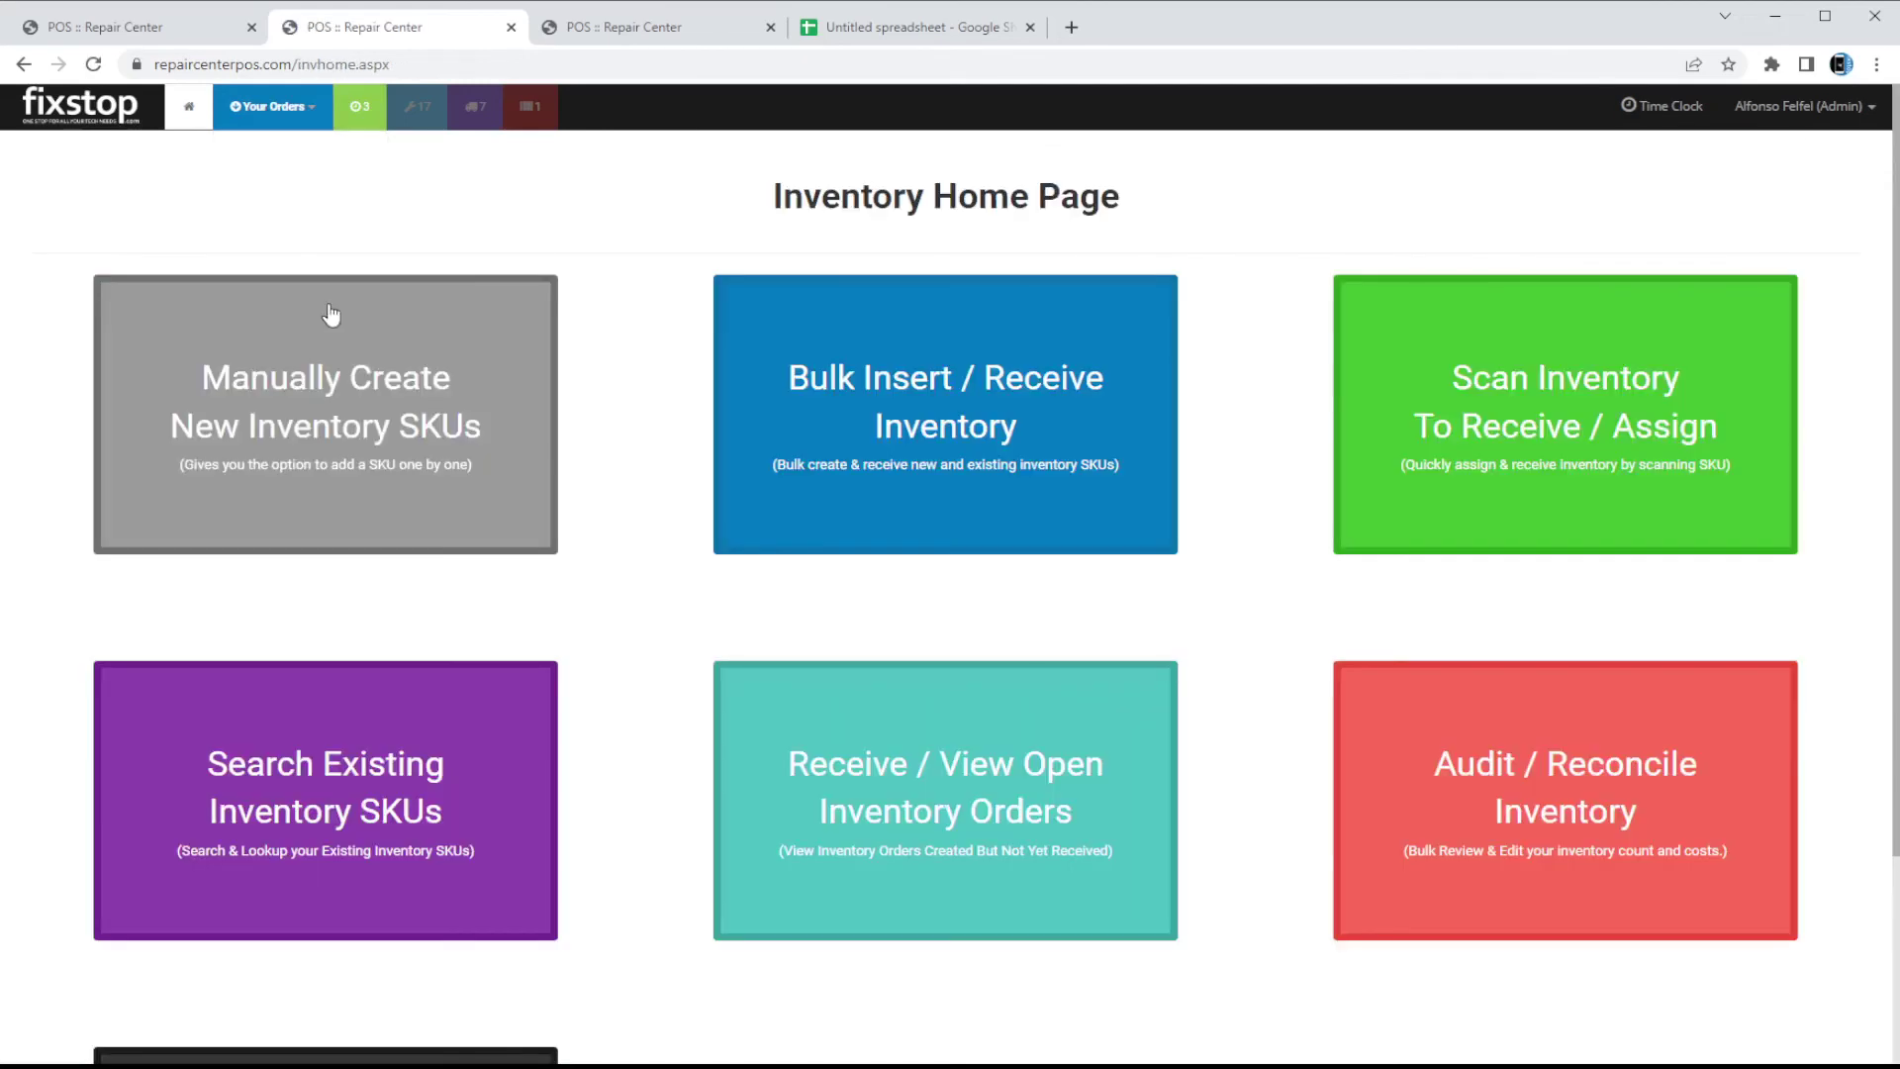
left_click(917, 427)
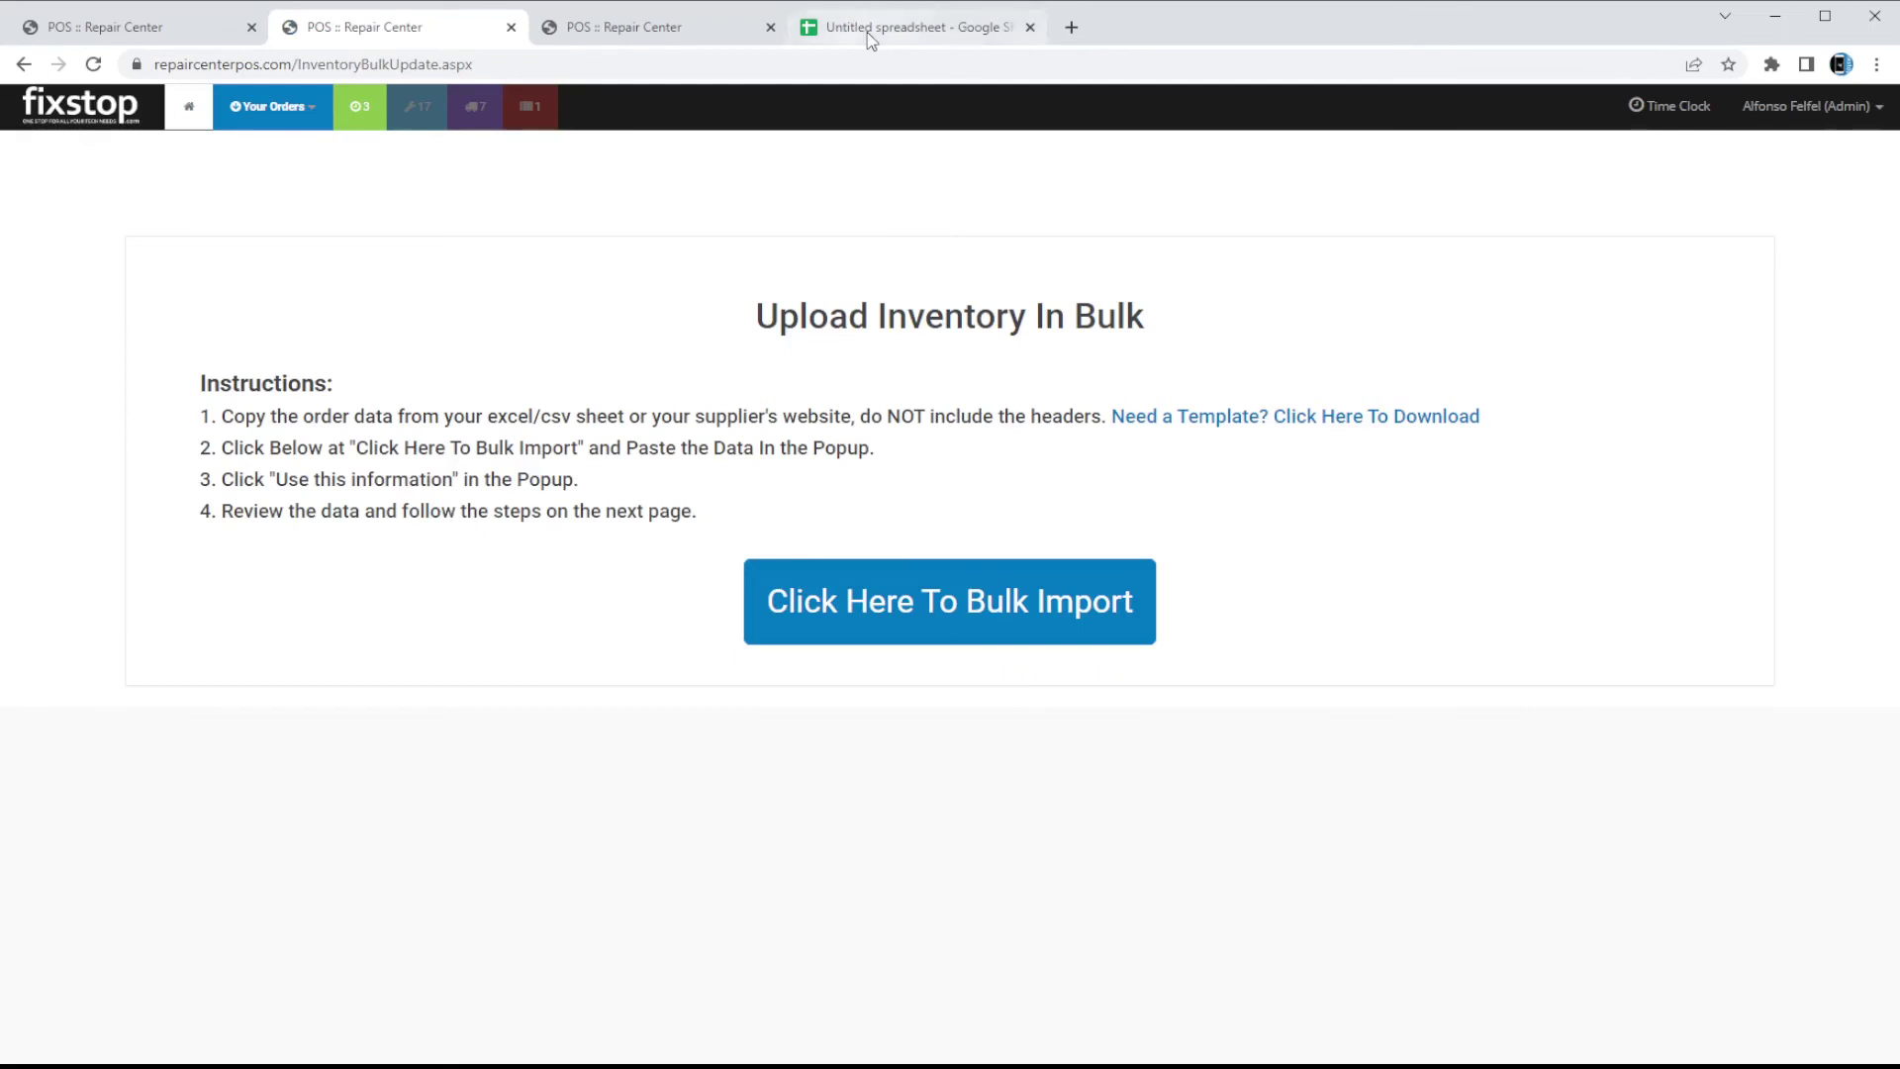
left_click(870, 30)
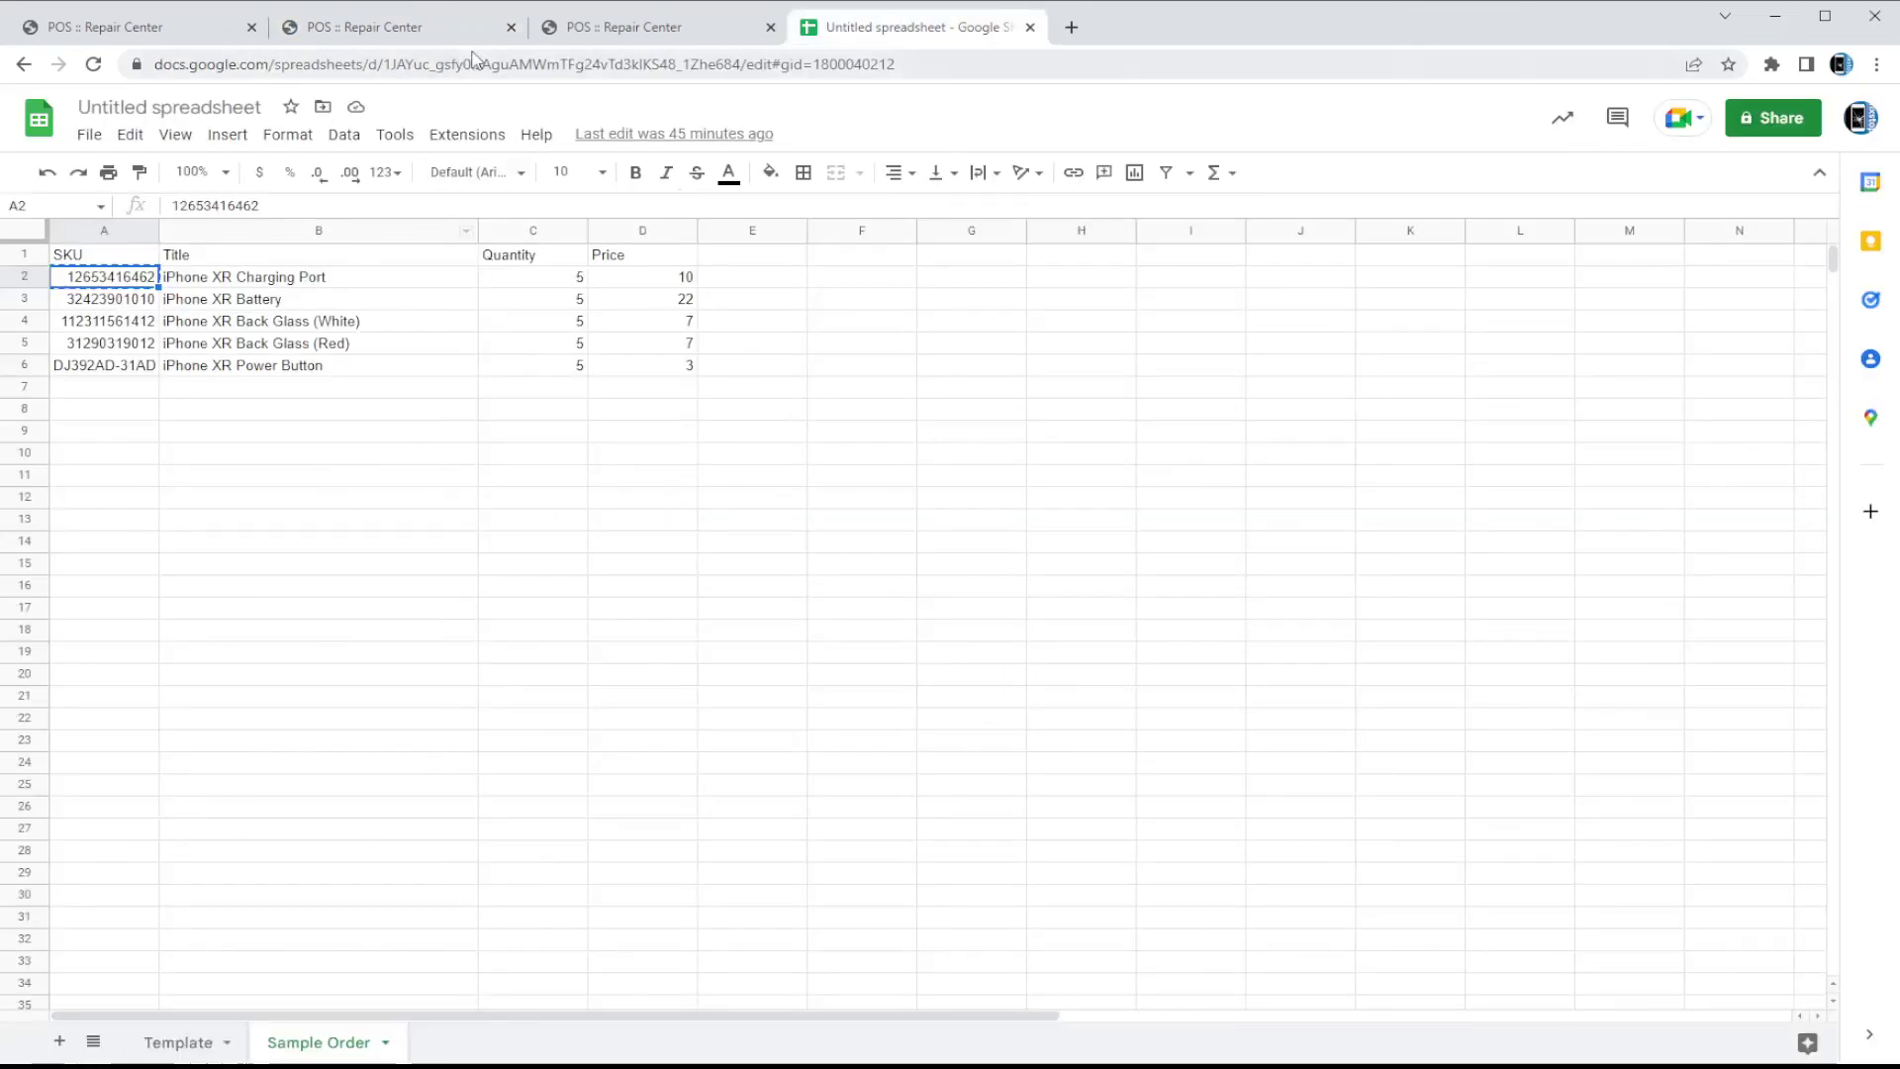
left_click(338, 20)
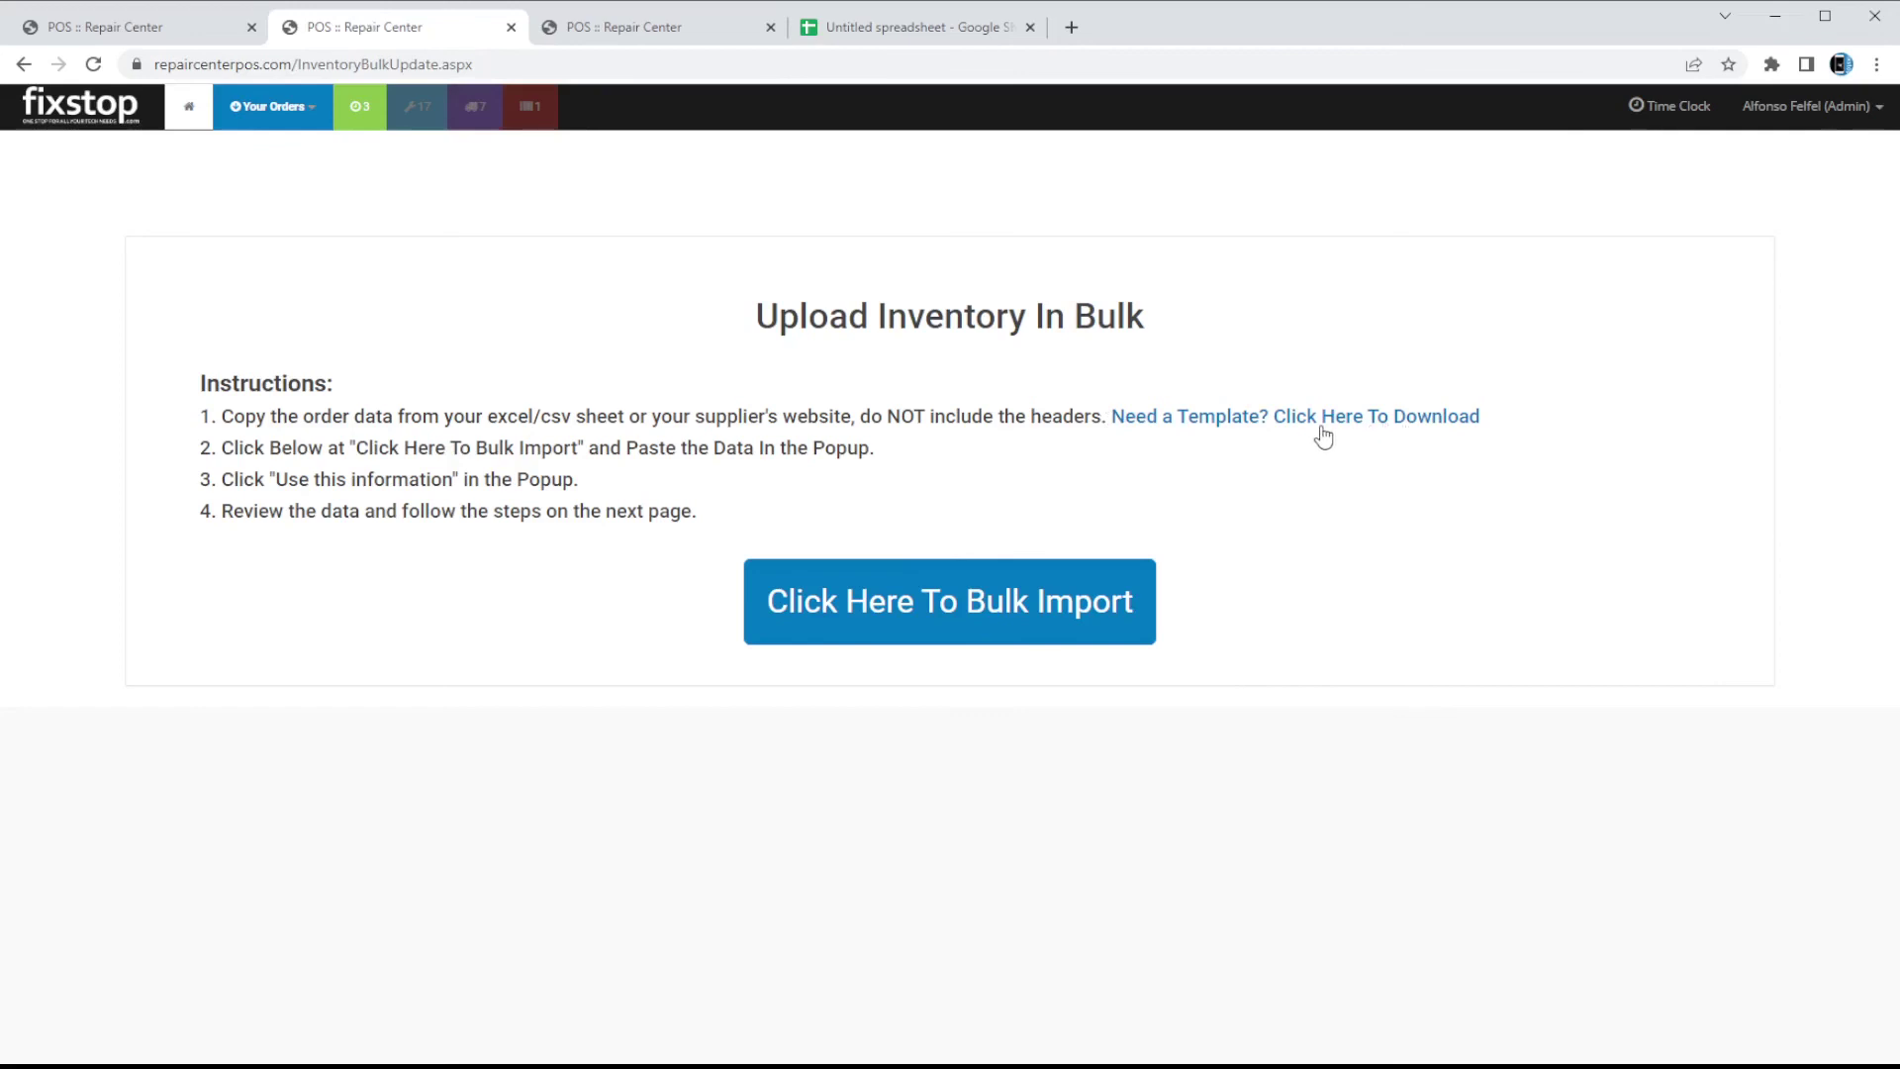
Place the spreadsheet tab beside the bulk upload page's tab, and show the spreadsheet's Template sheet.
left_click_drag(877, 28, 623, 28)
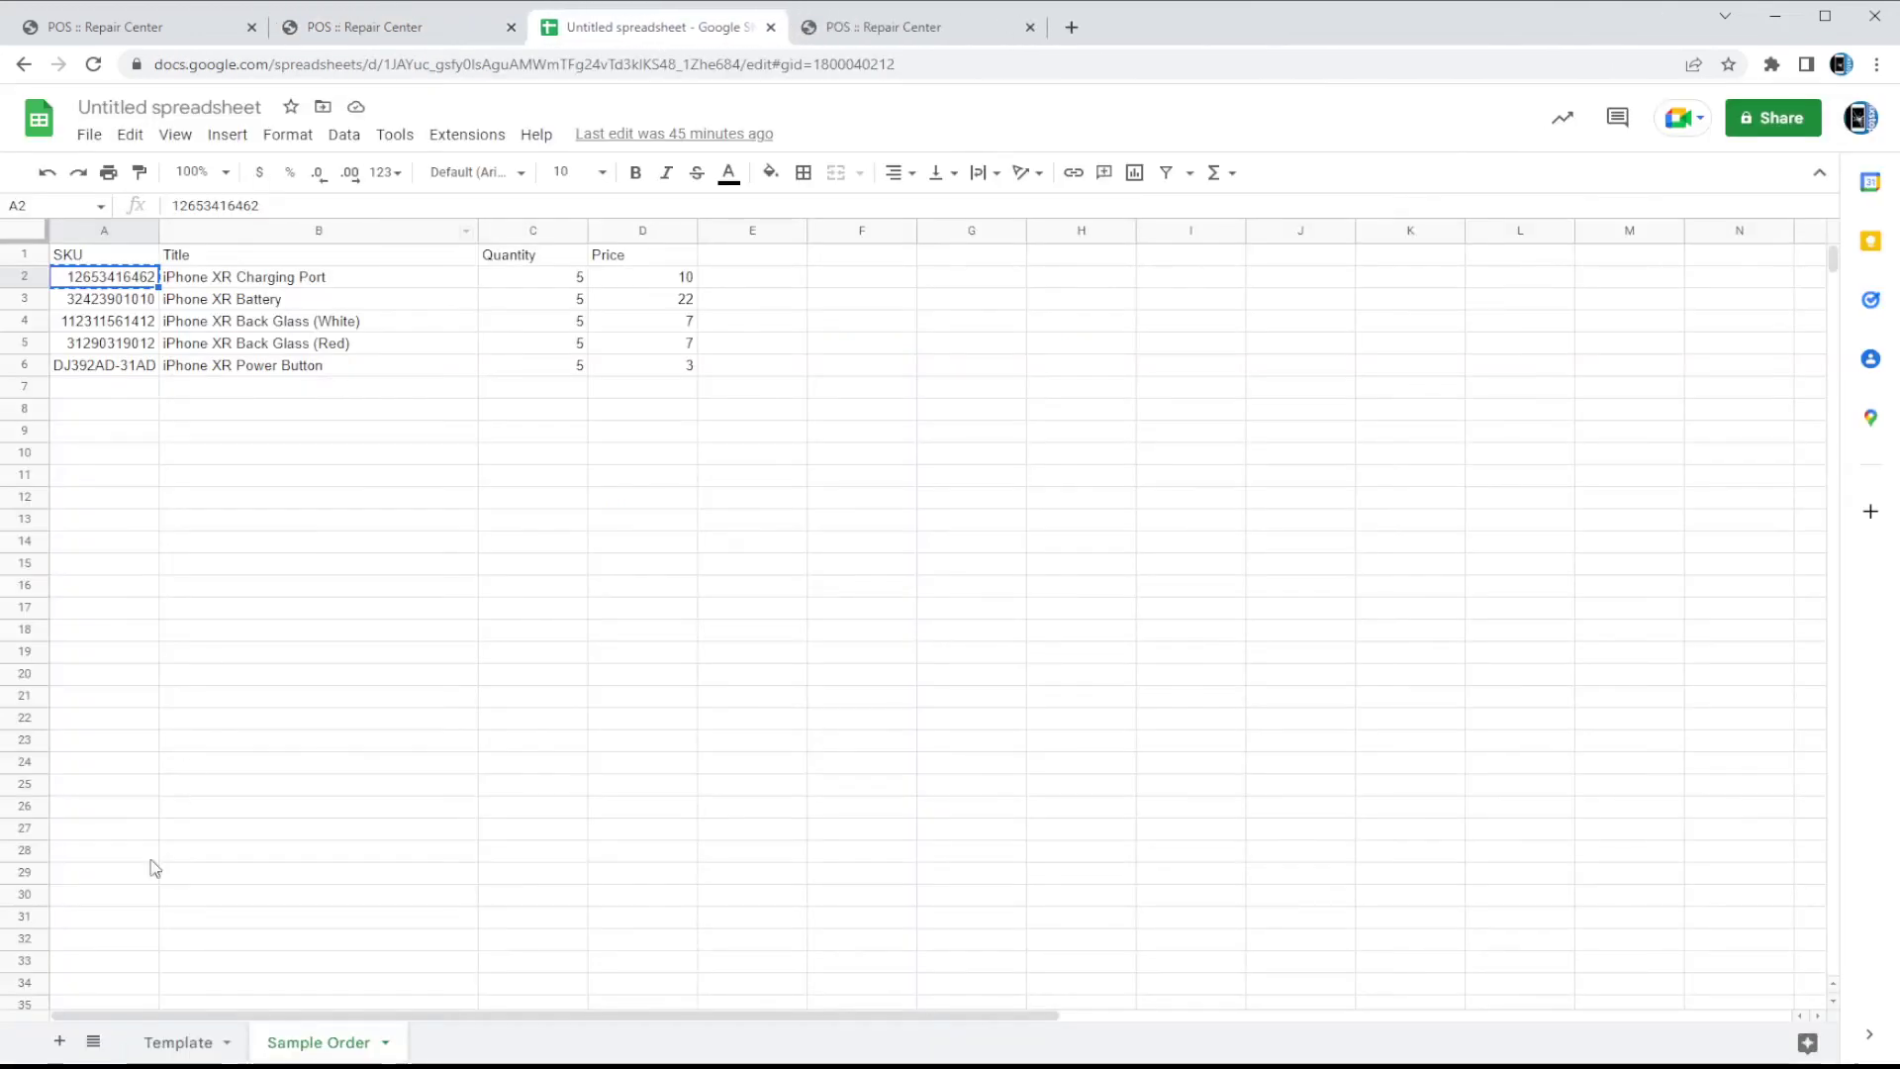
left_click(176, 1043)
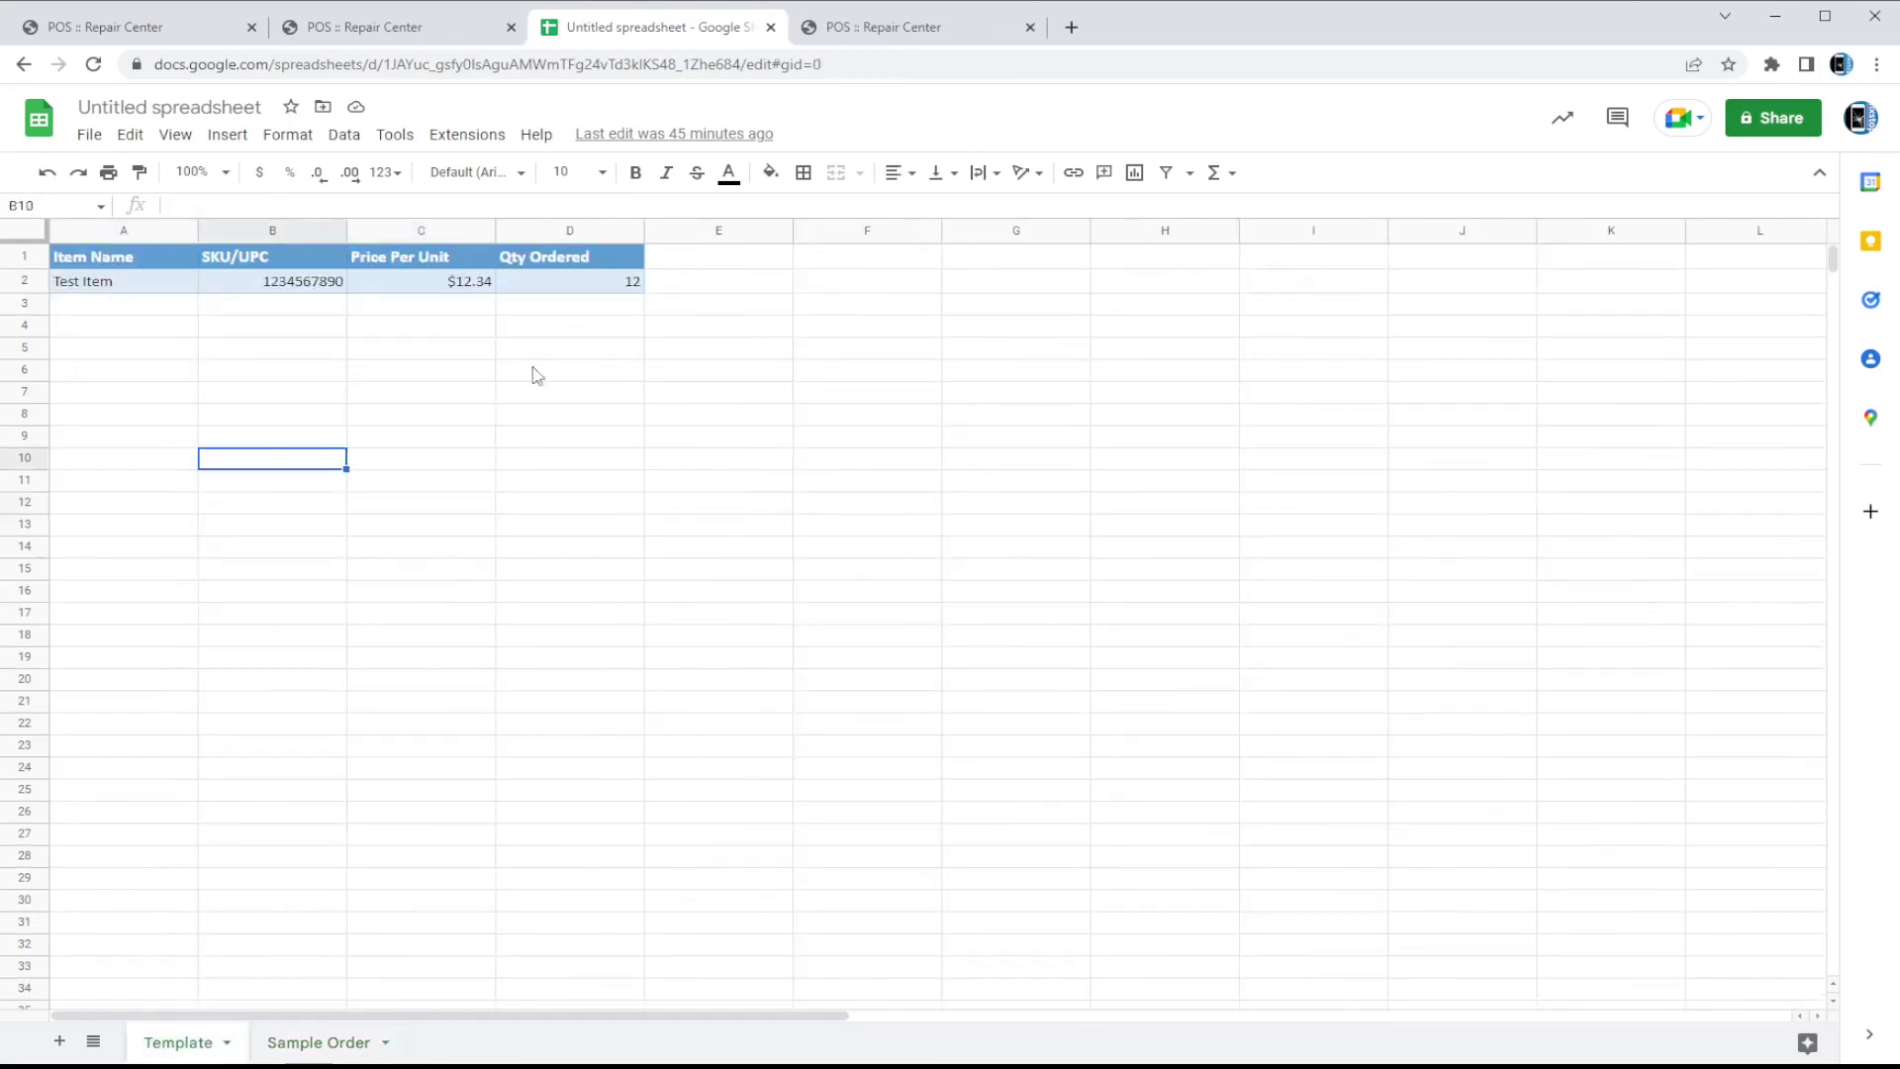
left_click(424, 27)
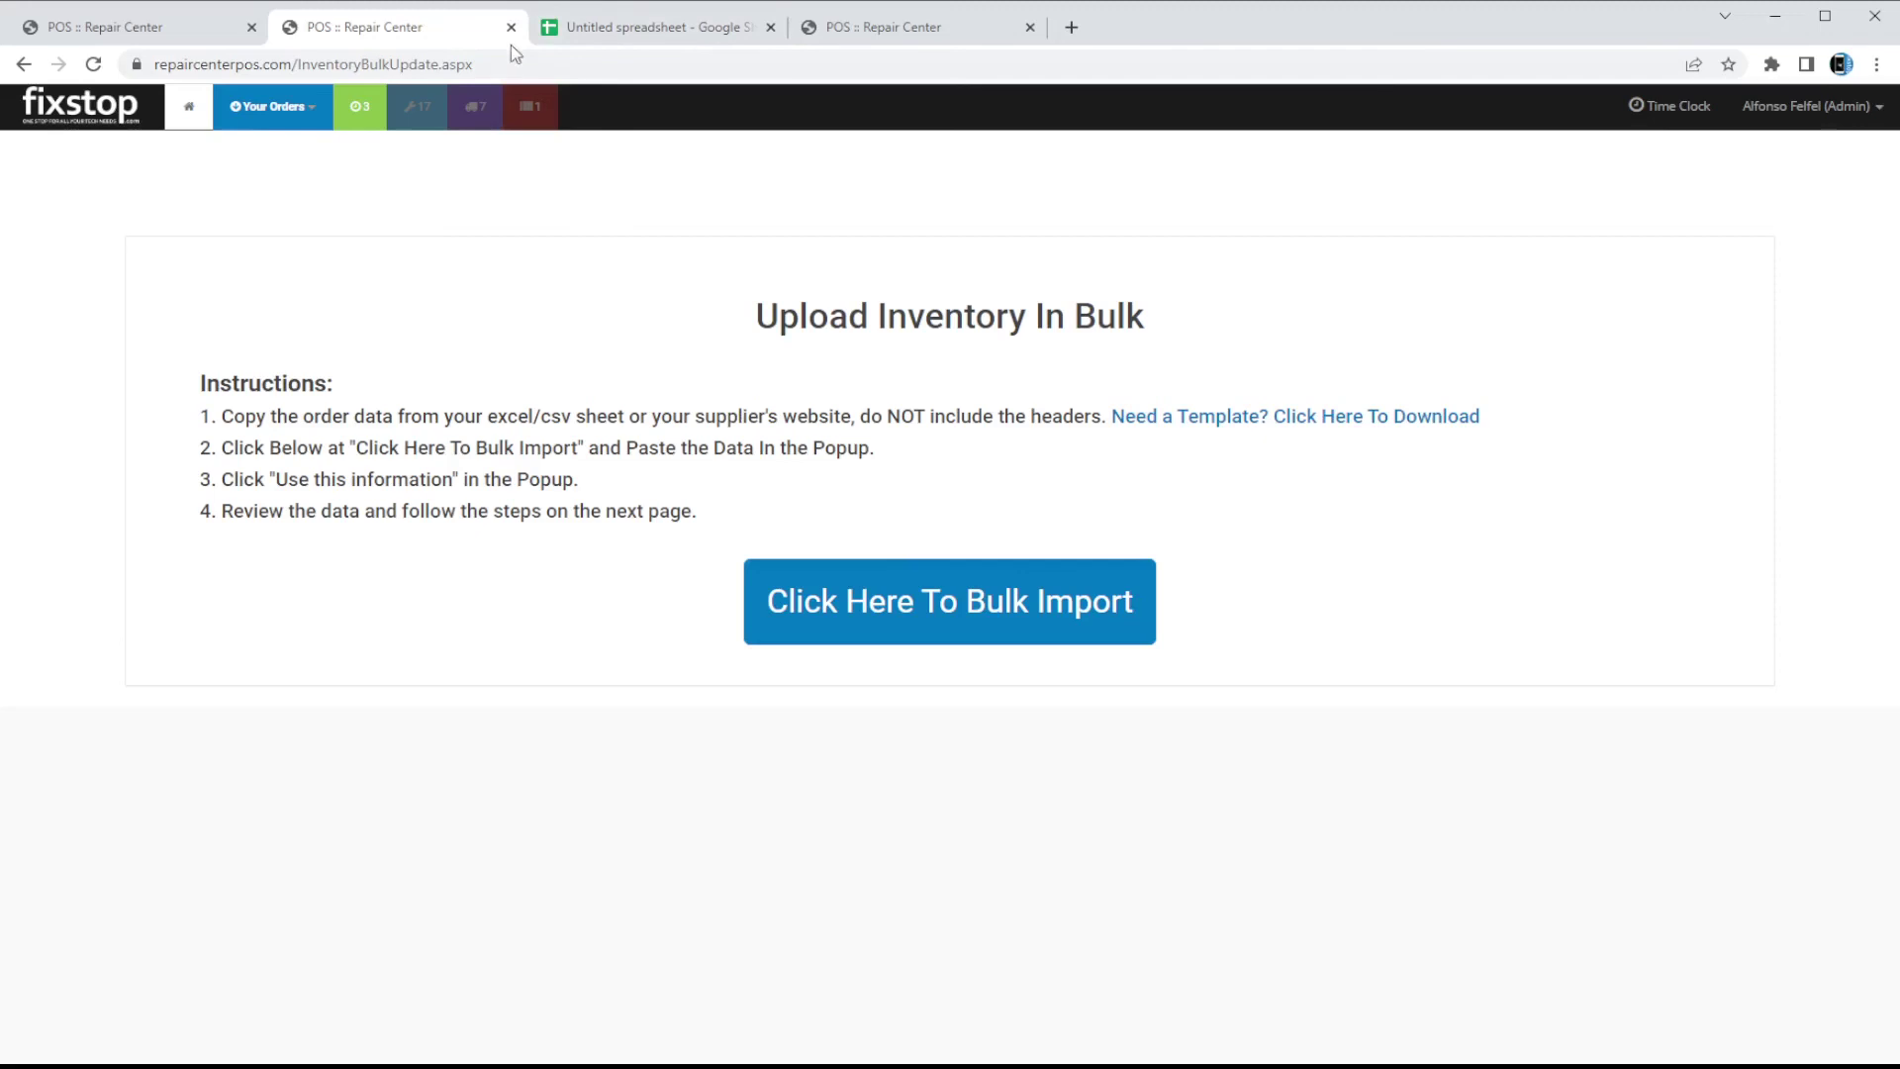
left_click(665, 30)
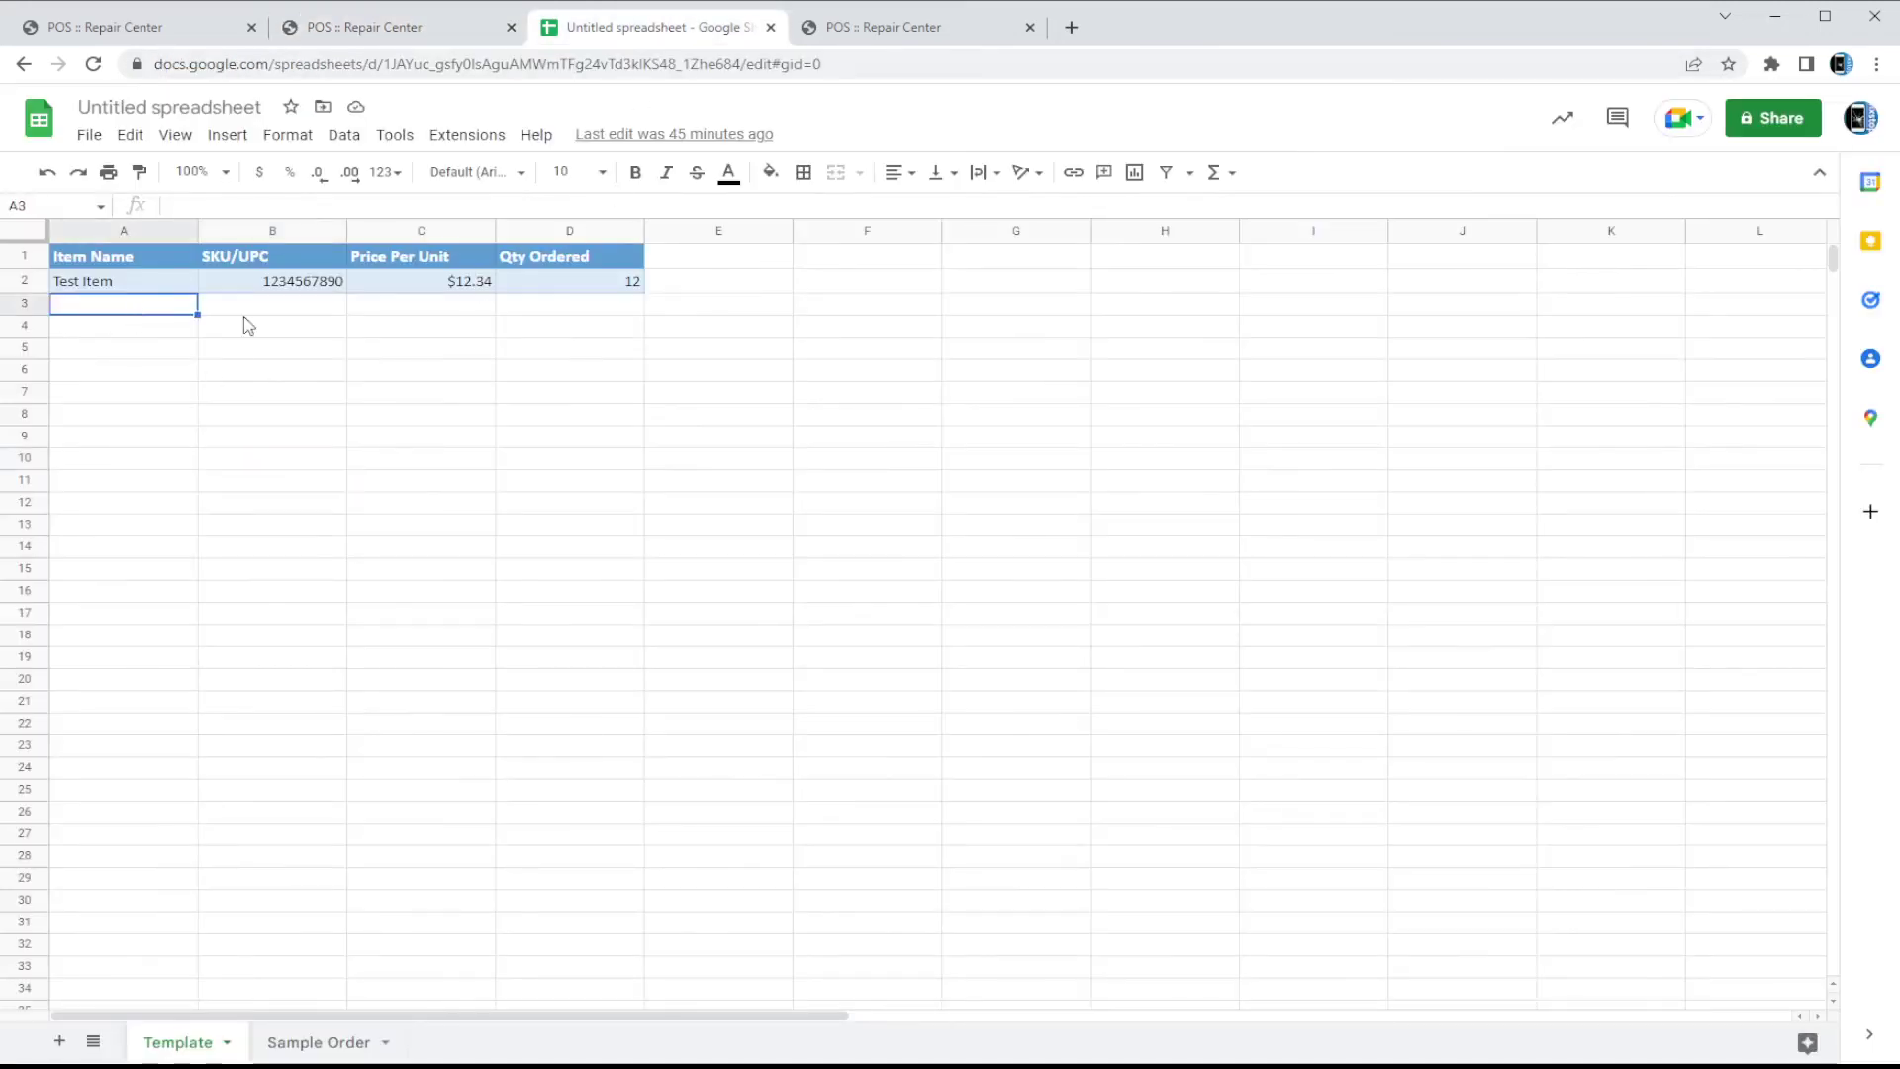
Fill the Item Name column with iPhone Lightning Cable (1m), iPhone Lightning Cable (2m) and iPhone Type C to USB Cable, and fit its width.
key("Up")
key("Up")
left_click(167, 283)
type("iPho")
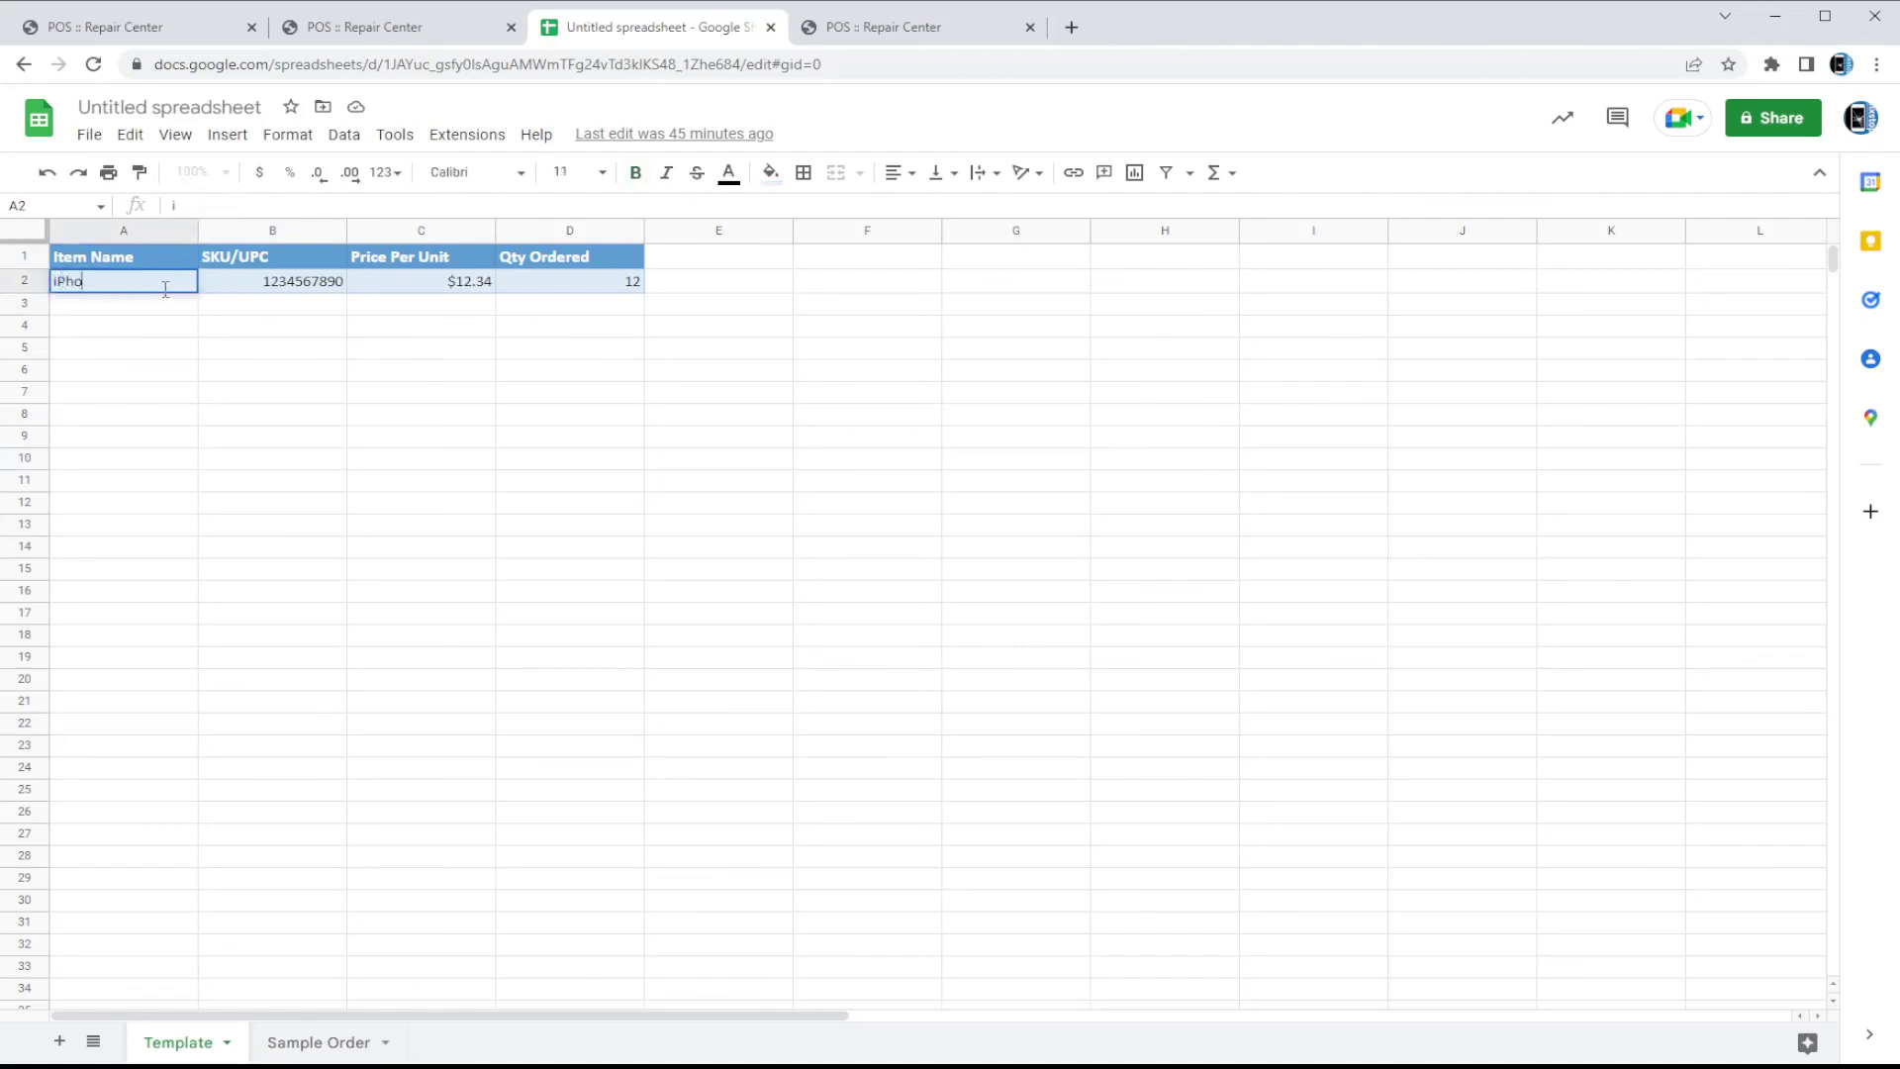
type("ne Lightning Cable (1m")
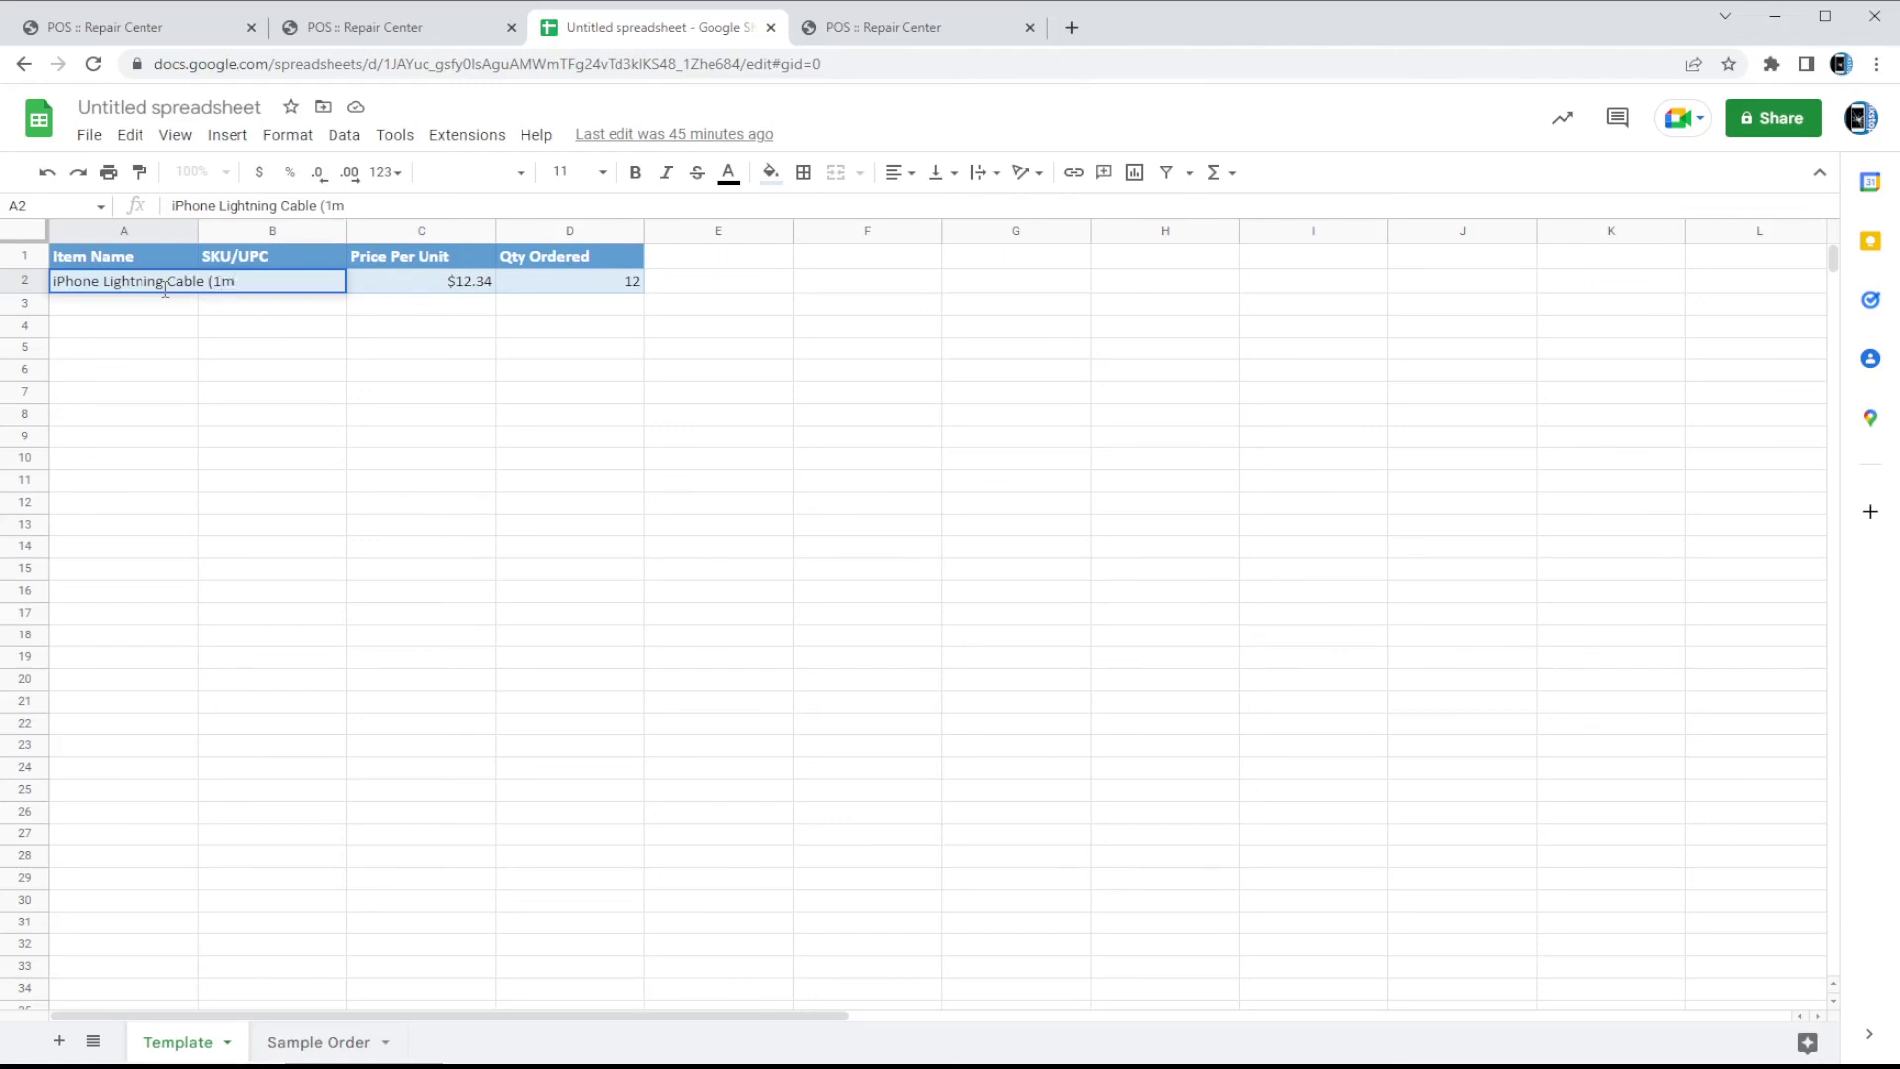
type(")")
key("Return")
type("iPhone Lightni")
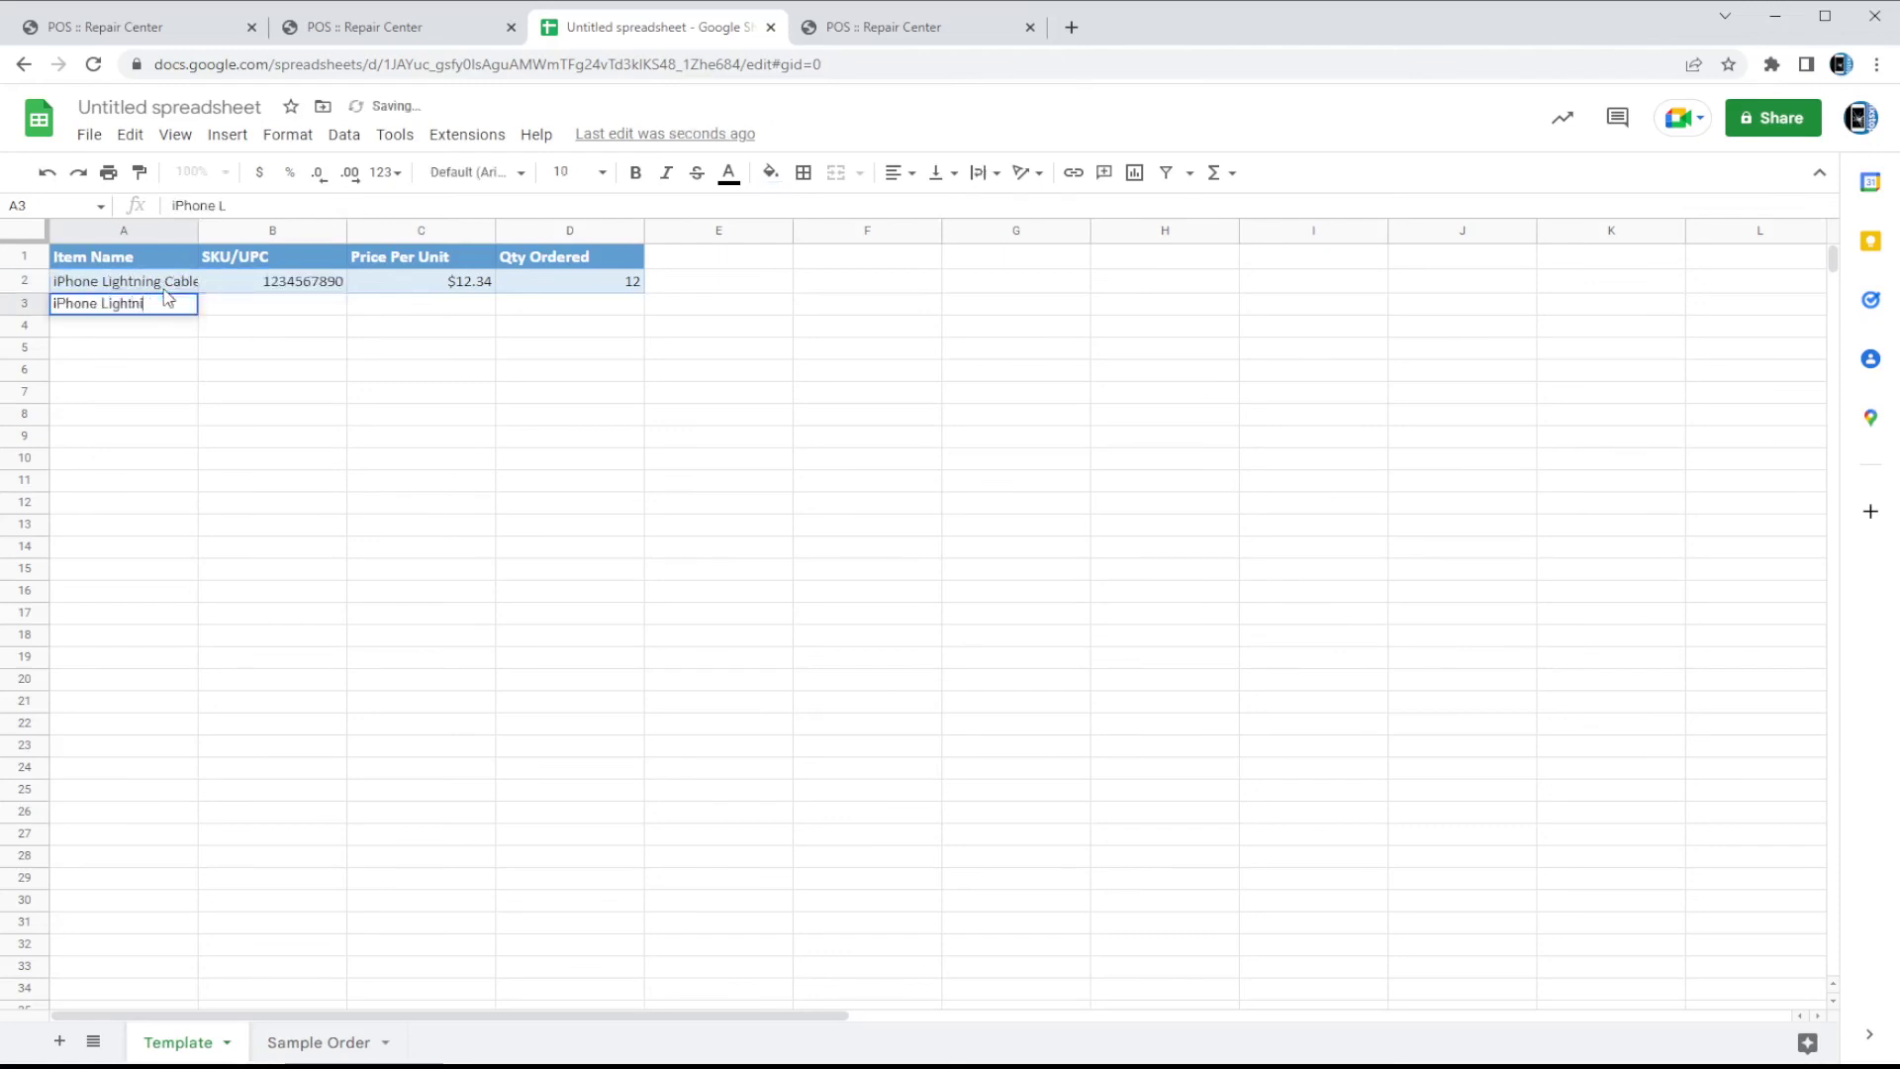
type("ng Cable (2m)")
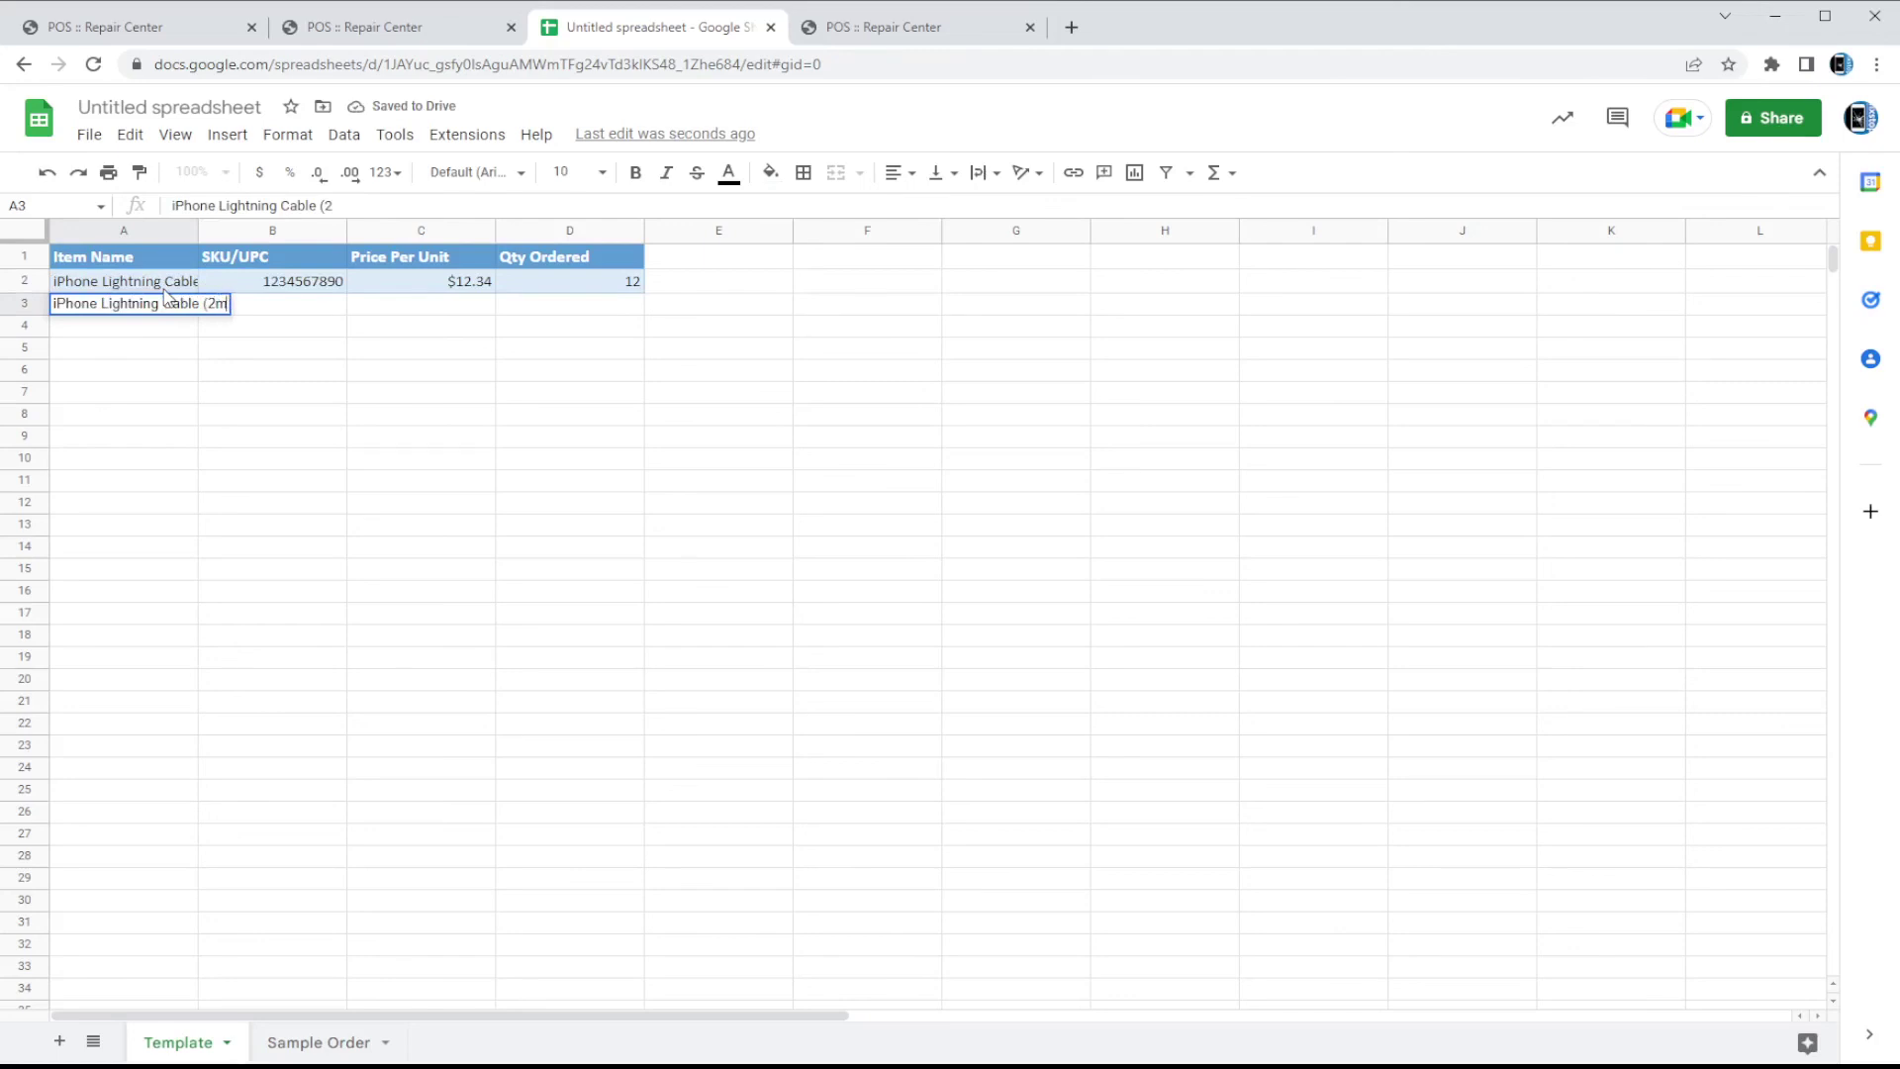
key("Return")
type("iPhone Type C to USB Cable")
key("Return")
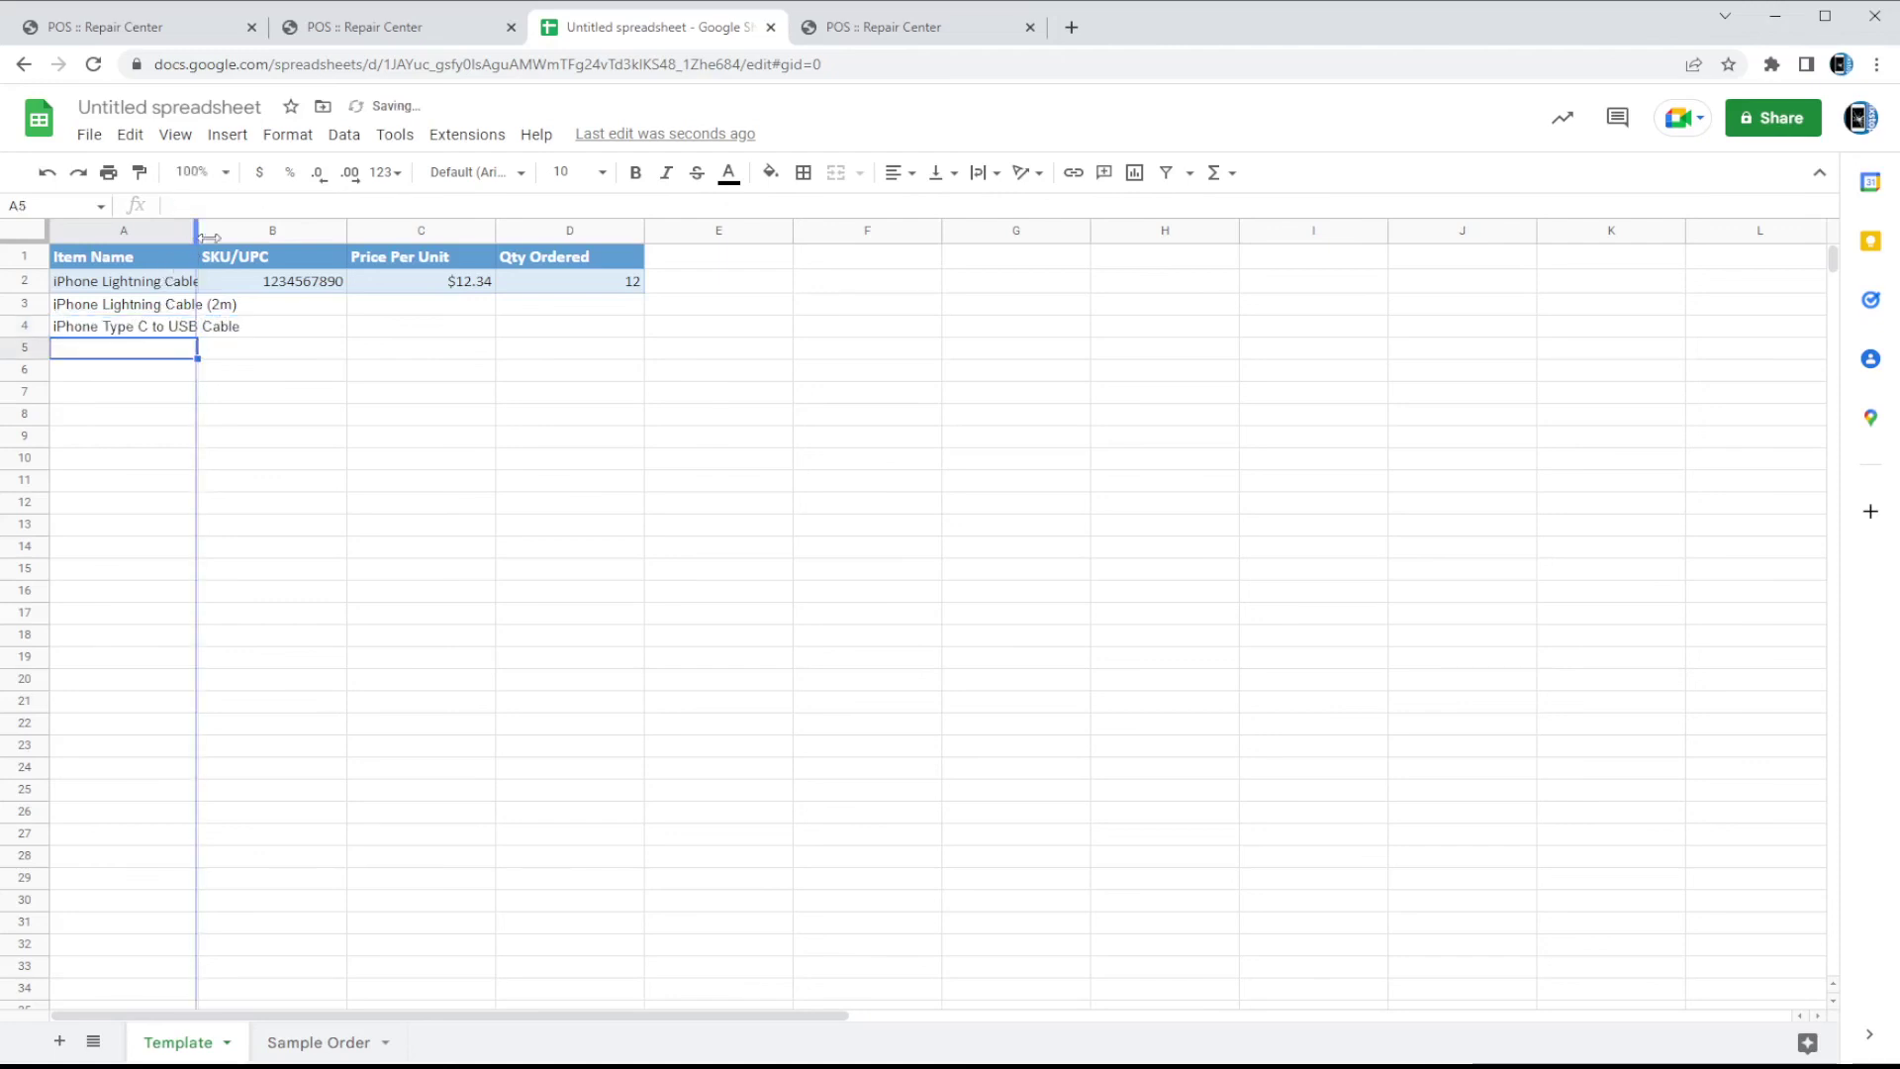
double_click(197, 230)
left_click(346, 283)
key("ctrl+c")
left_click(332, 307)
key("ctrl+v")
left_click(364, 332)
key("ctrl+v")
double_click(341, 306)
left_click_drag(374, 307, 347, 330)
type("234")
key("Return")
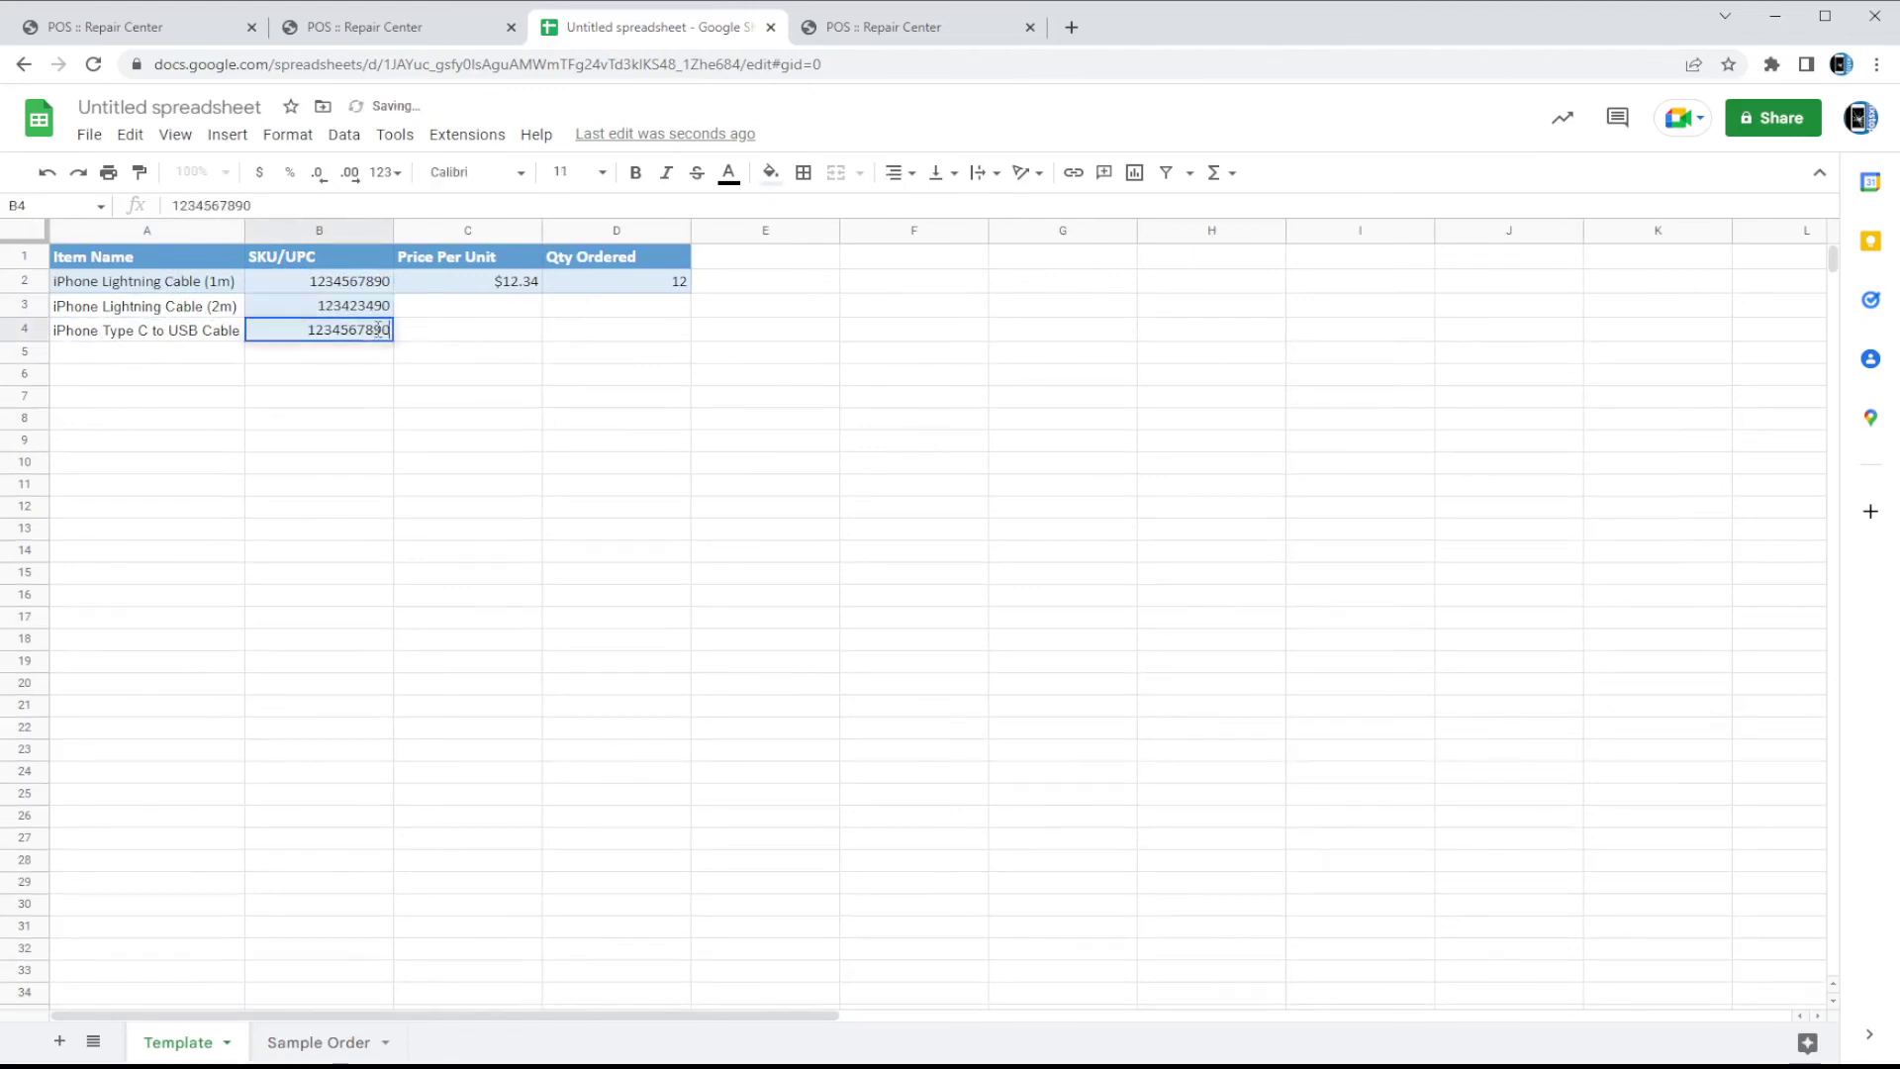
type("234")
Set the Price Per Unit to 3 for the 1m cable, 1 for the 2m cable and 3 for the Type C cable.
left_click(479, 306)
left_click(509, 281)
type("3")
key("Return")
type("1")
key("Return")
type("3")
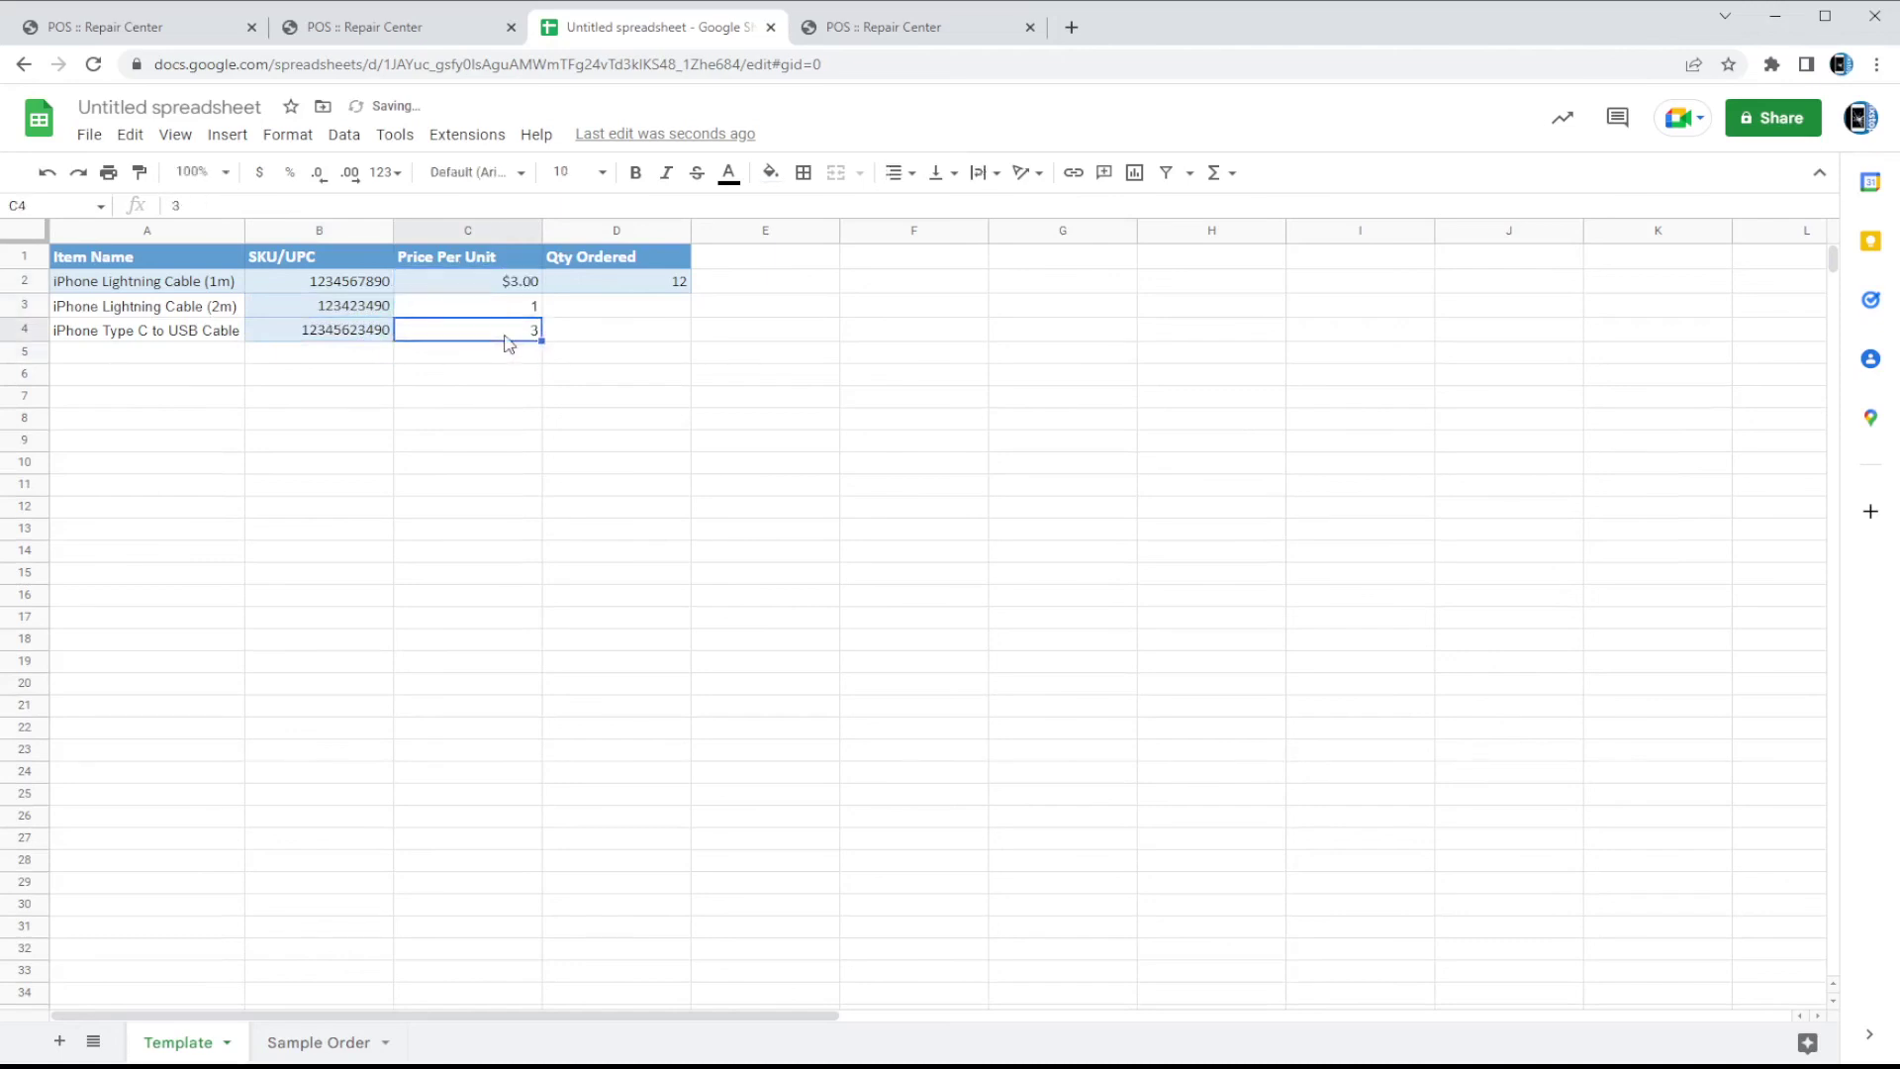
Enter a Qty Ordered of 30 for both the 2m Lightning cable and the Type C to USB cable.
key("Up")
key("Up")
key("Right")
key("Right")
key("Left")
key("Down")
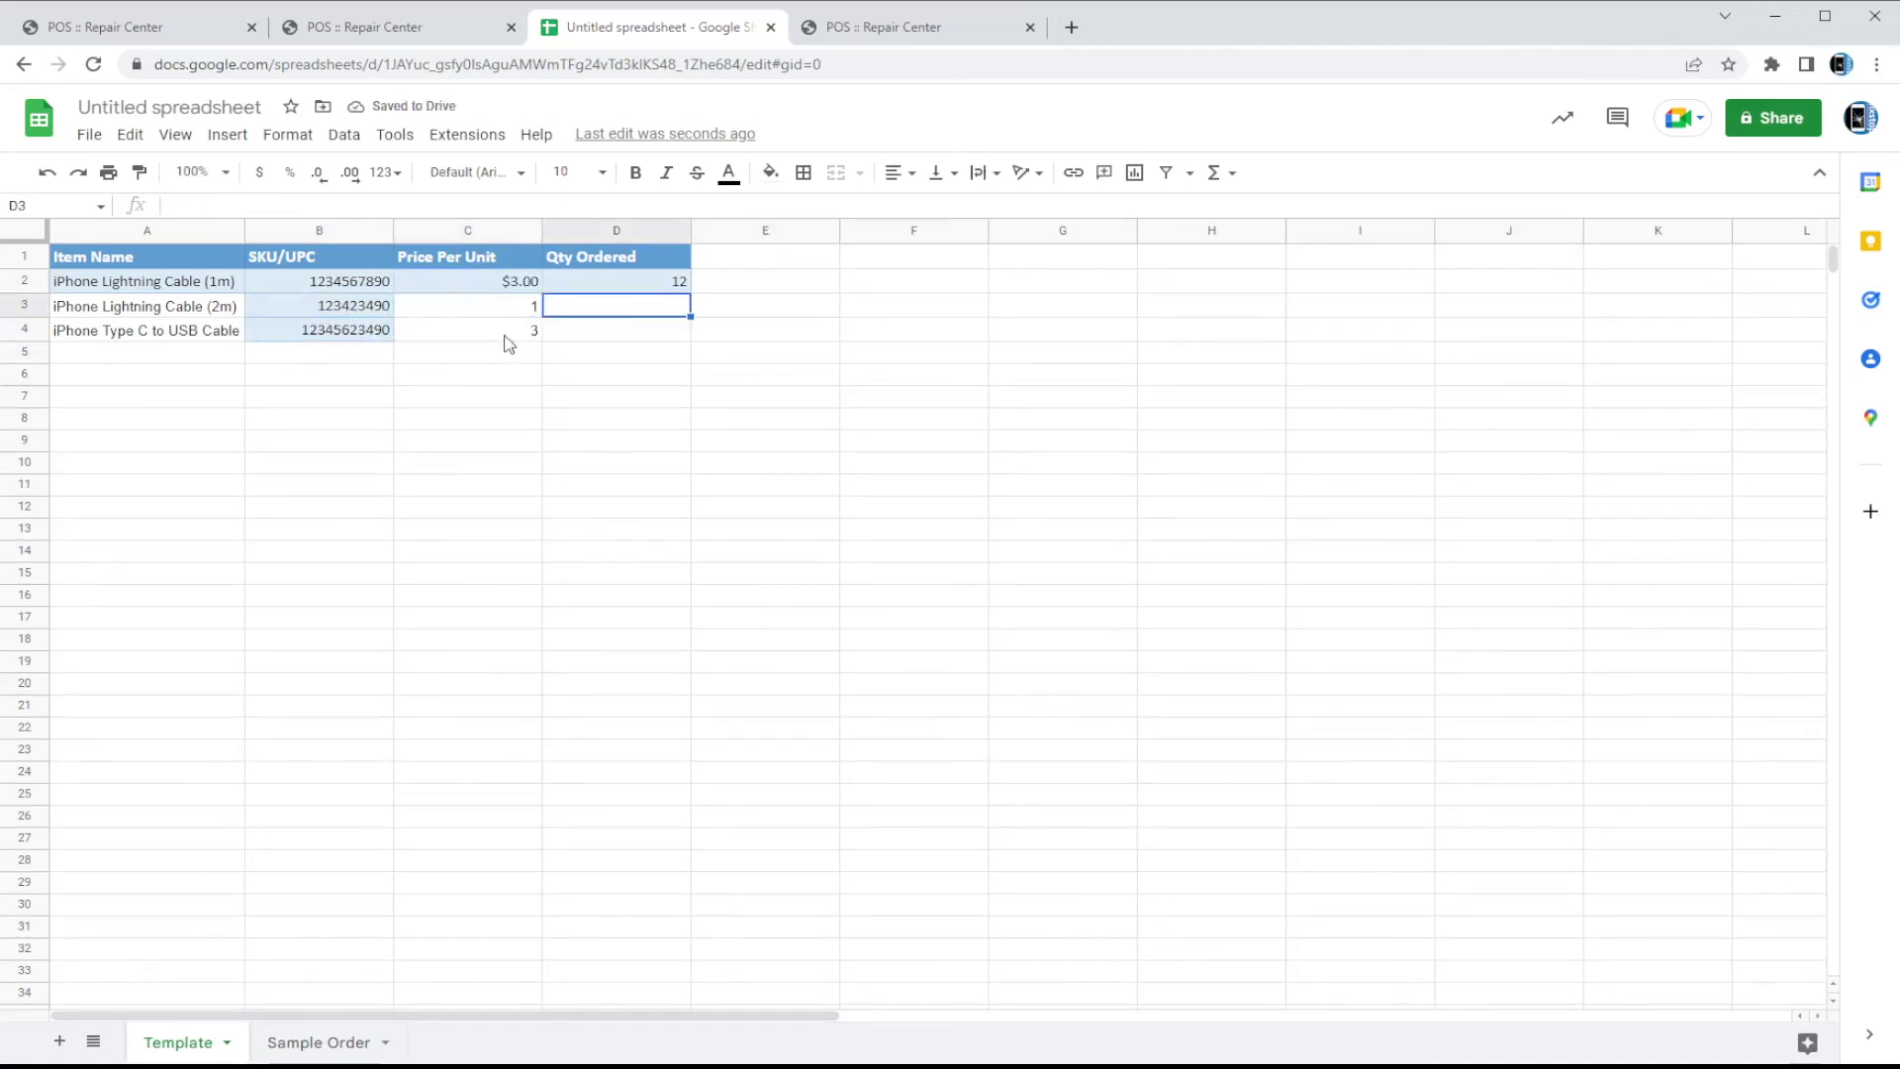
type("30")
key("Return")
type("30")
key("Return")
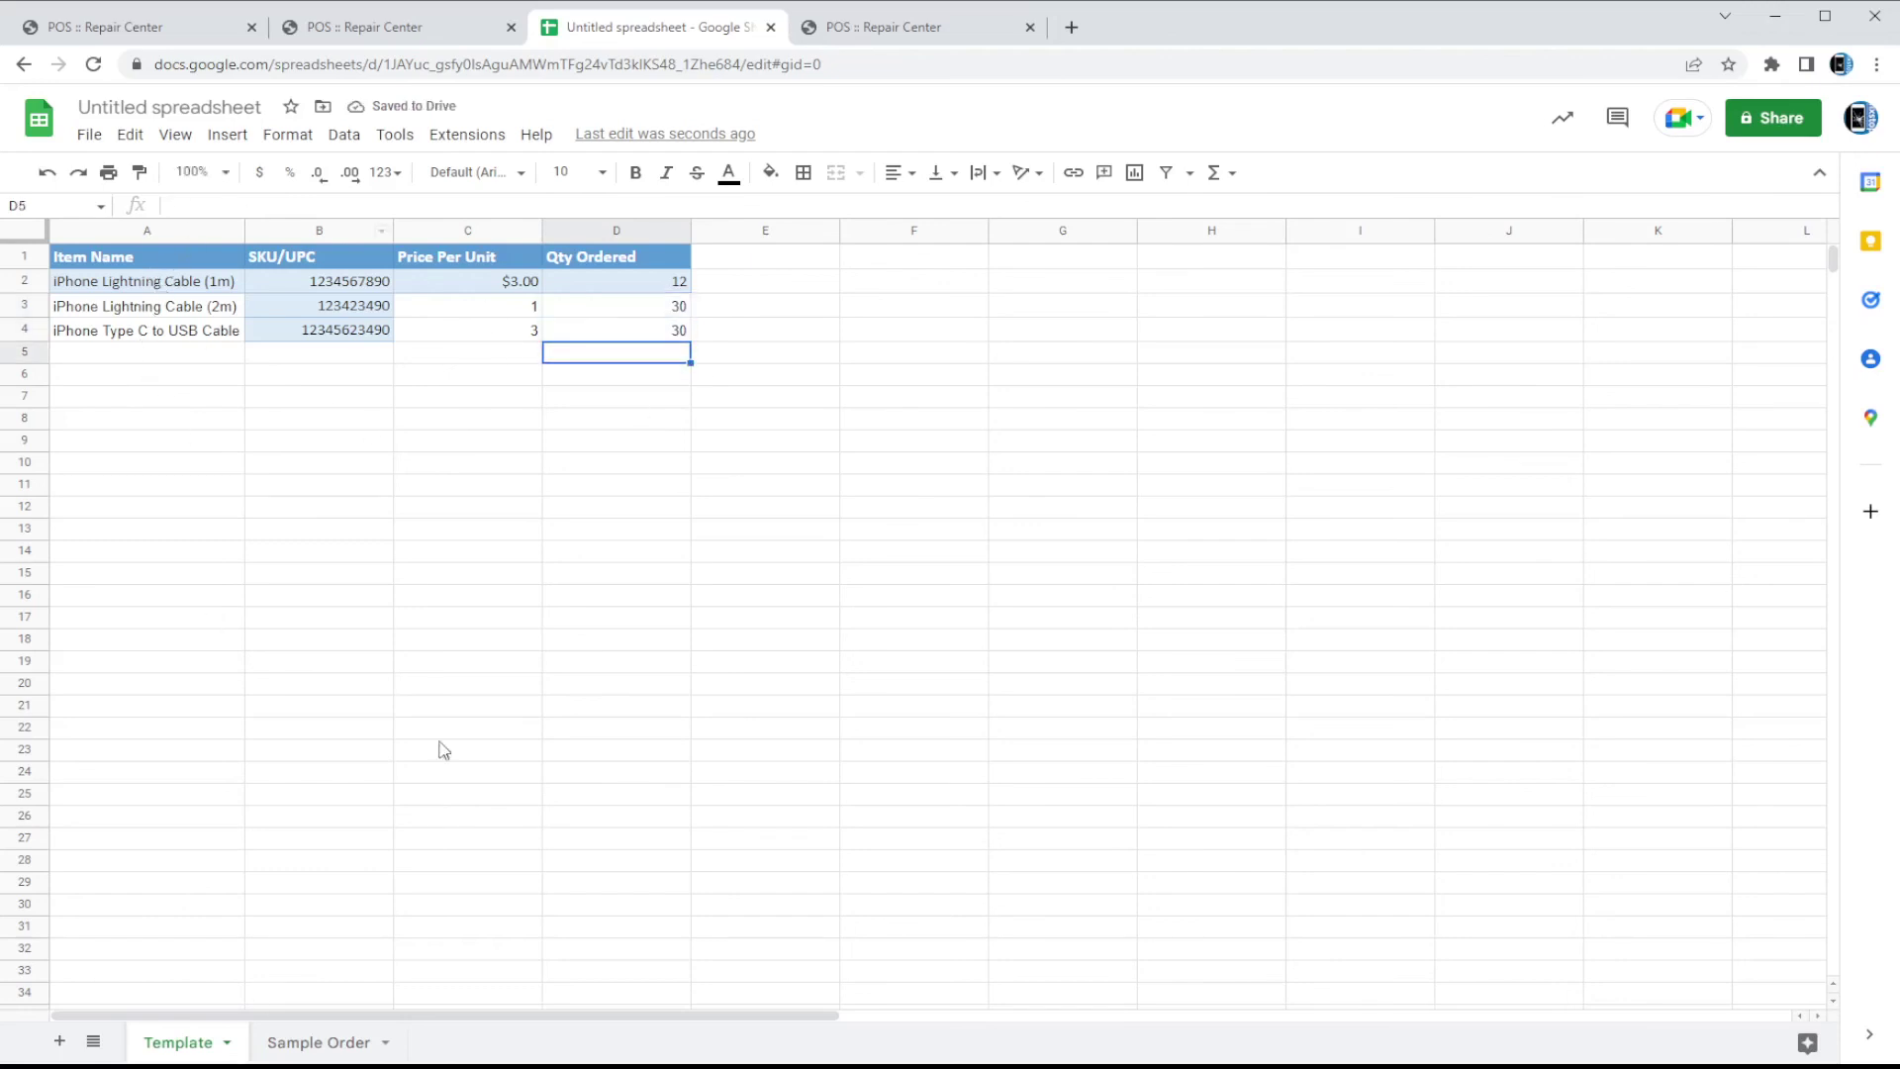
Copy the three cable rows without headers, paste them into the POS bulk import, and accept the pasted information.
left_click_drag(680, 336, 163, 289)
key("ctrl+c")
left_click(396, 26)
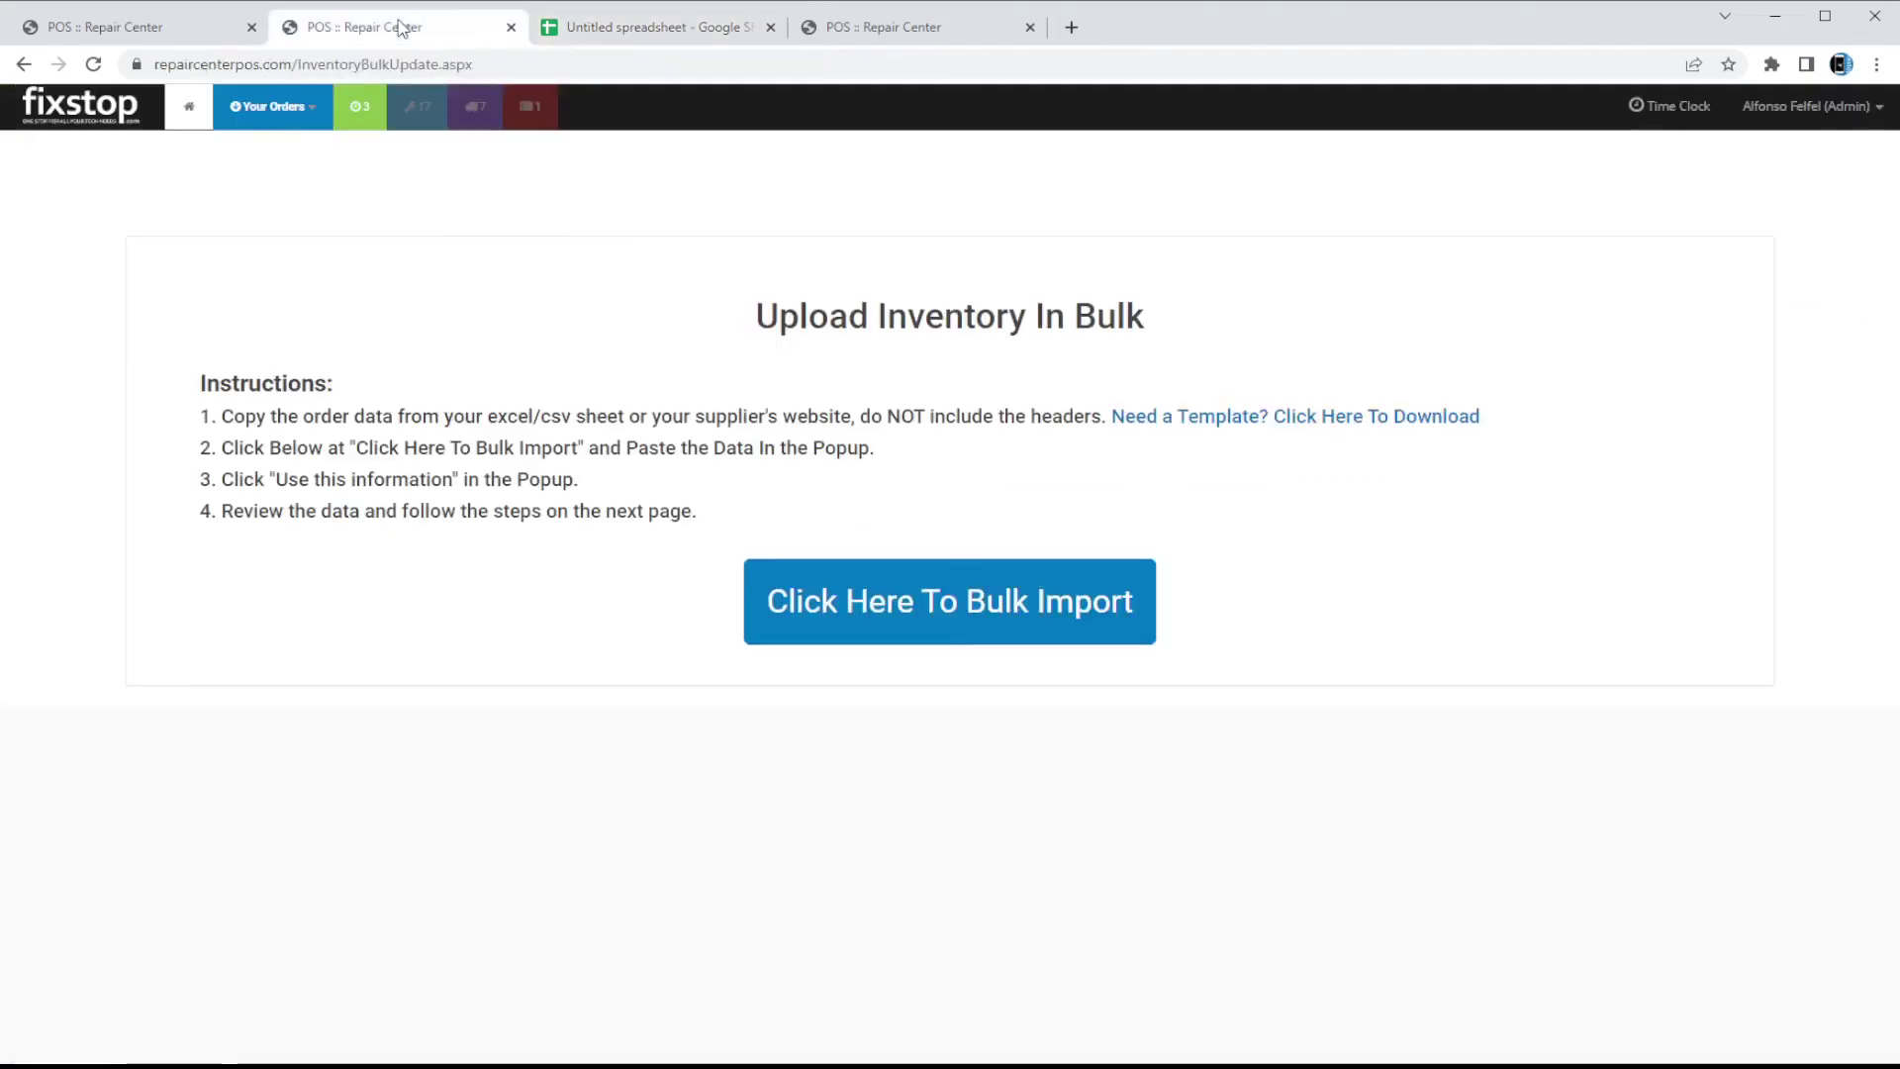
left_click(986, 607)
key("ctrl+v")
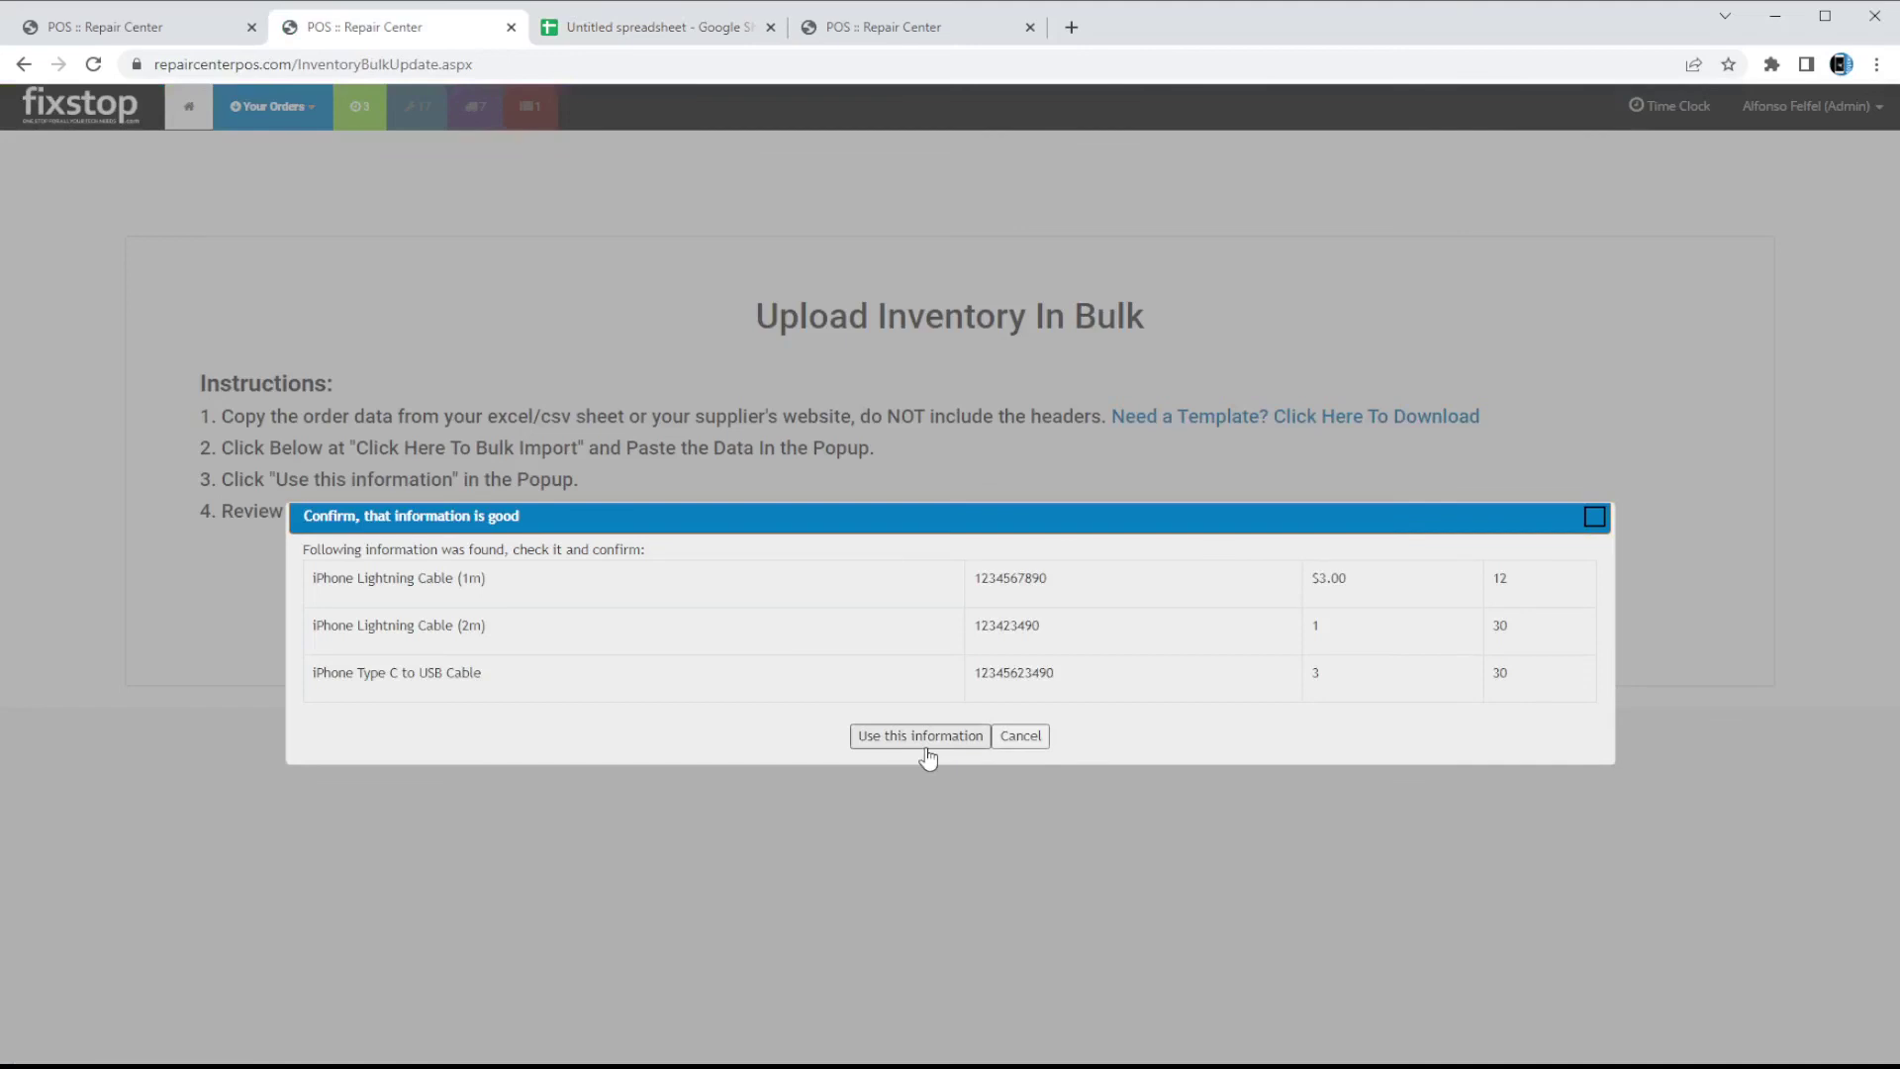
left_click(927, 758)
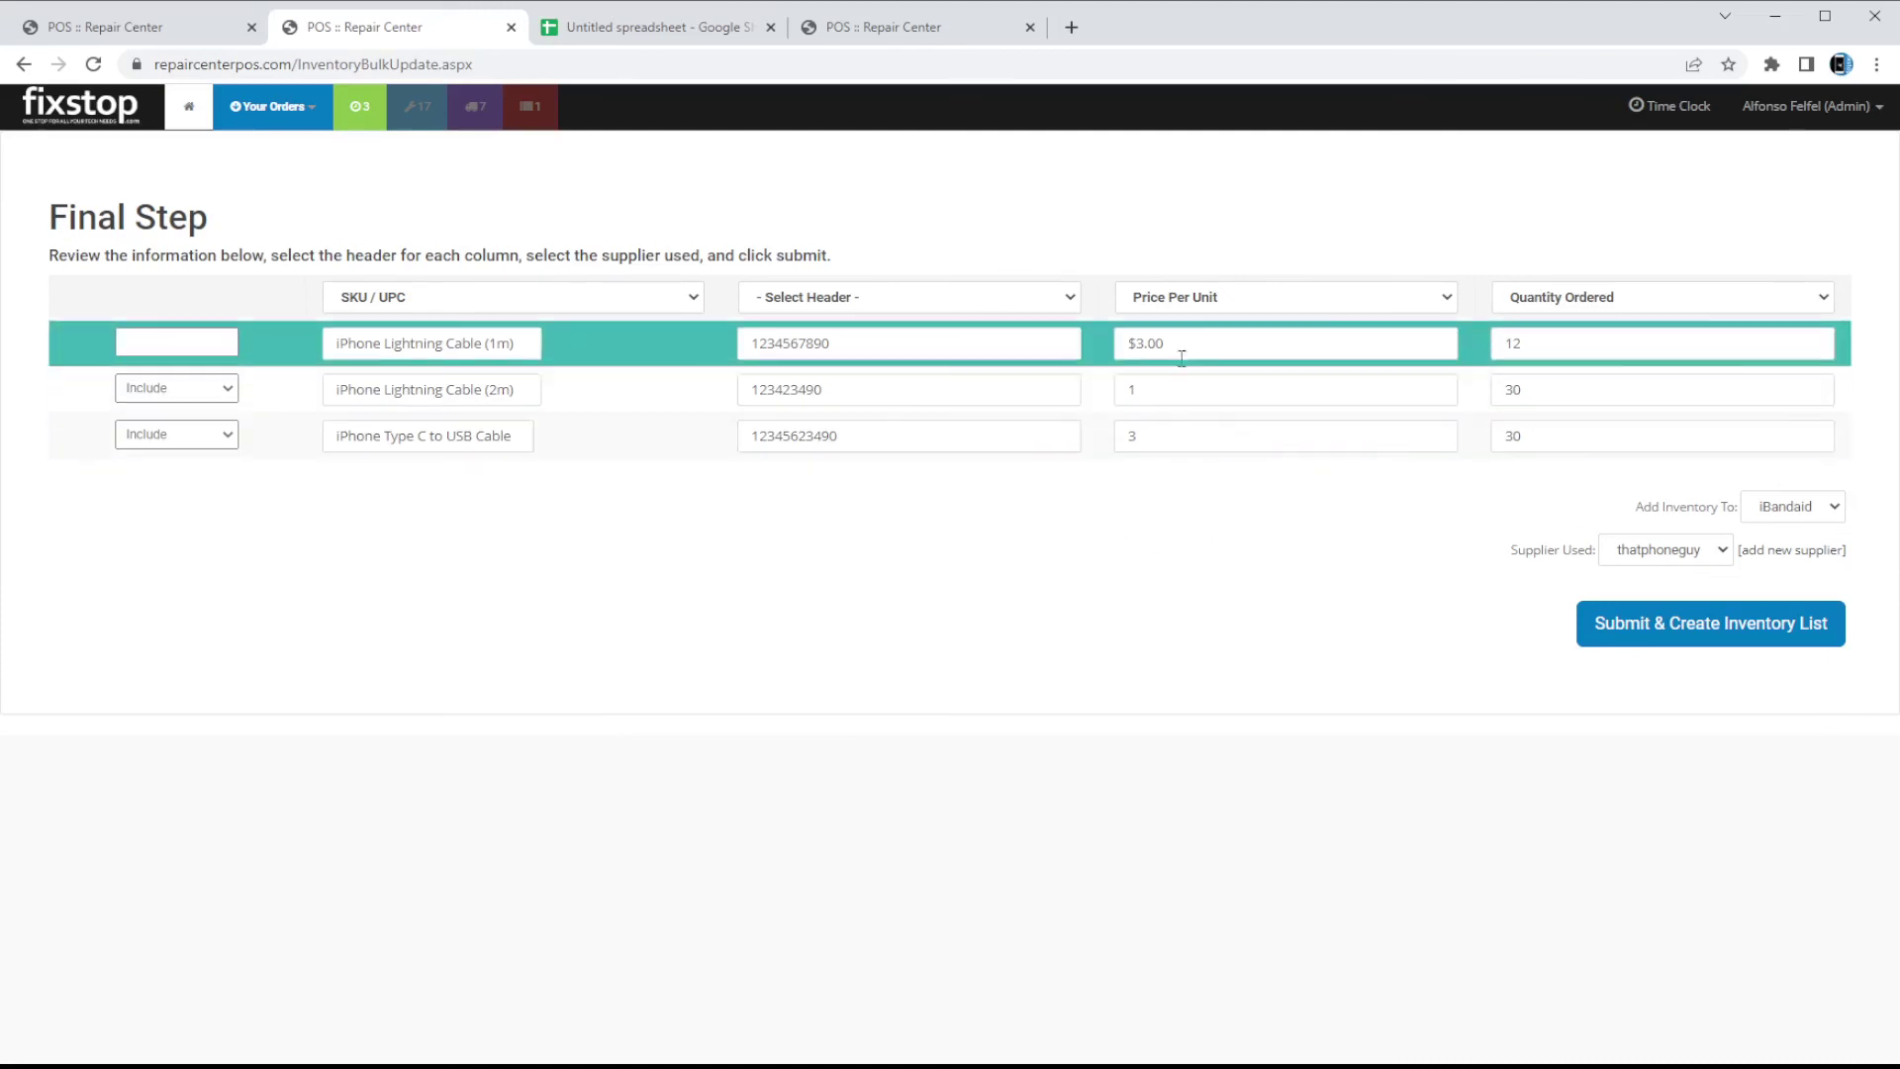
Remove the dollar sign from the first item's price, and assign the headers Title / Name and SKU / UPC to the name and number columns.
left_click(1140, 351)
key("BackSpace")
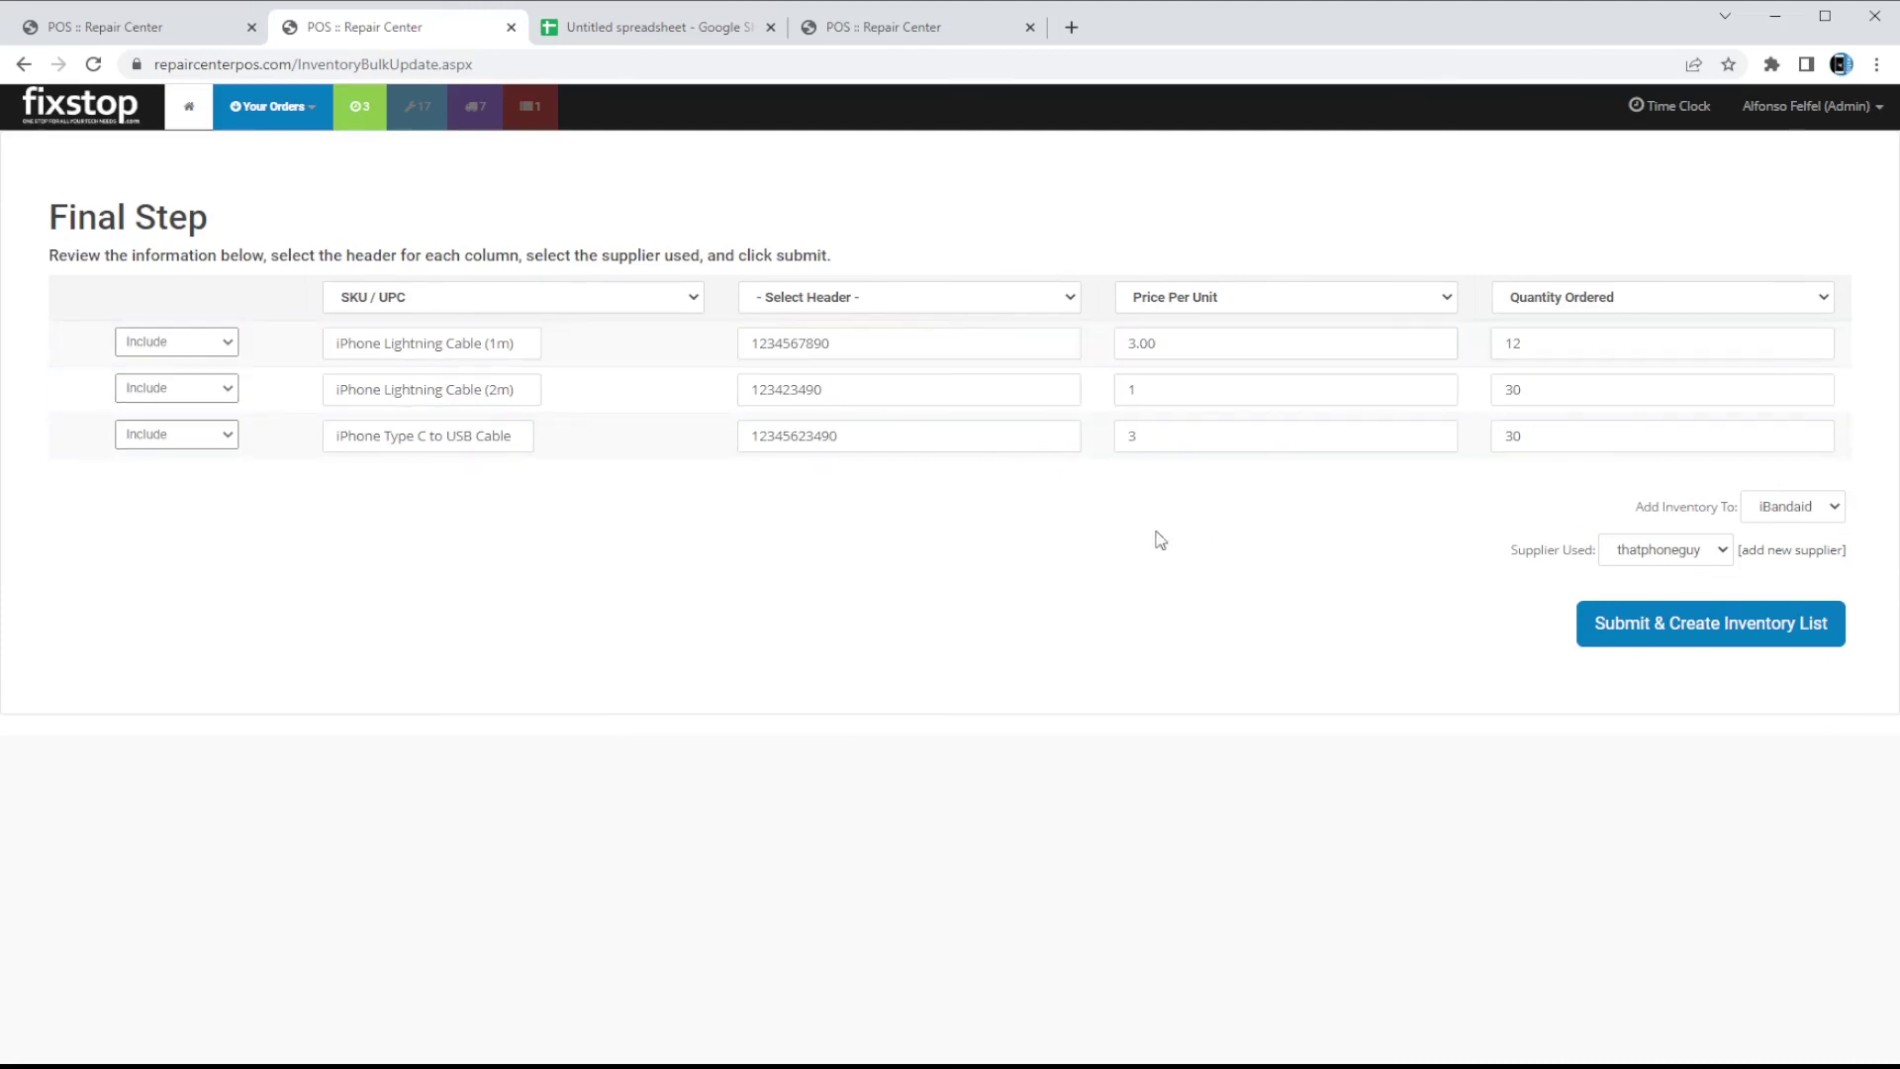
left_click(585, 307)
left_click(576, 343)
left_click(917, 307)
left_click(897, 366)
left_click(1271, 316)
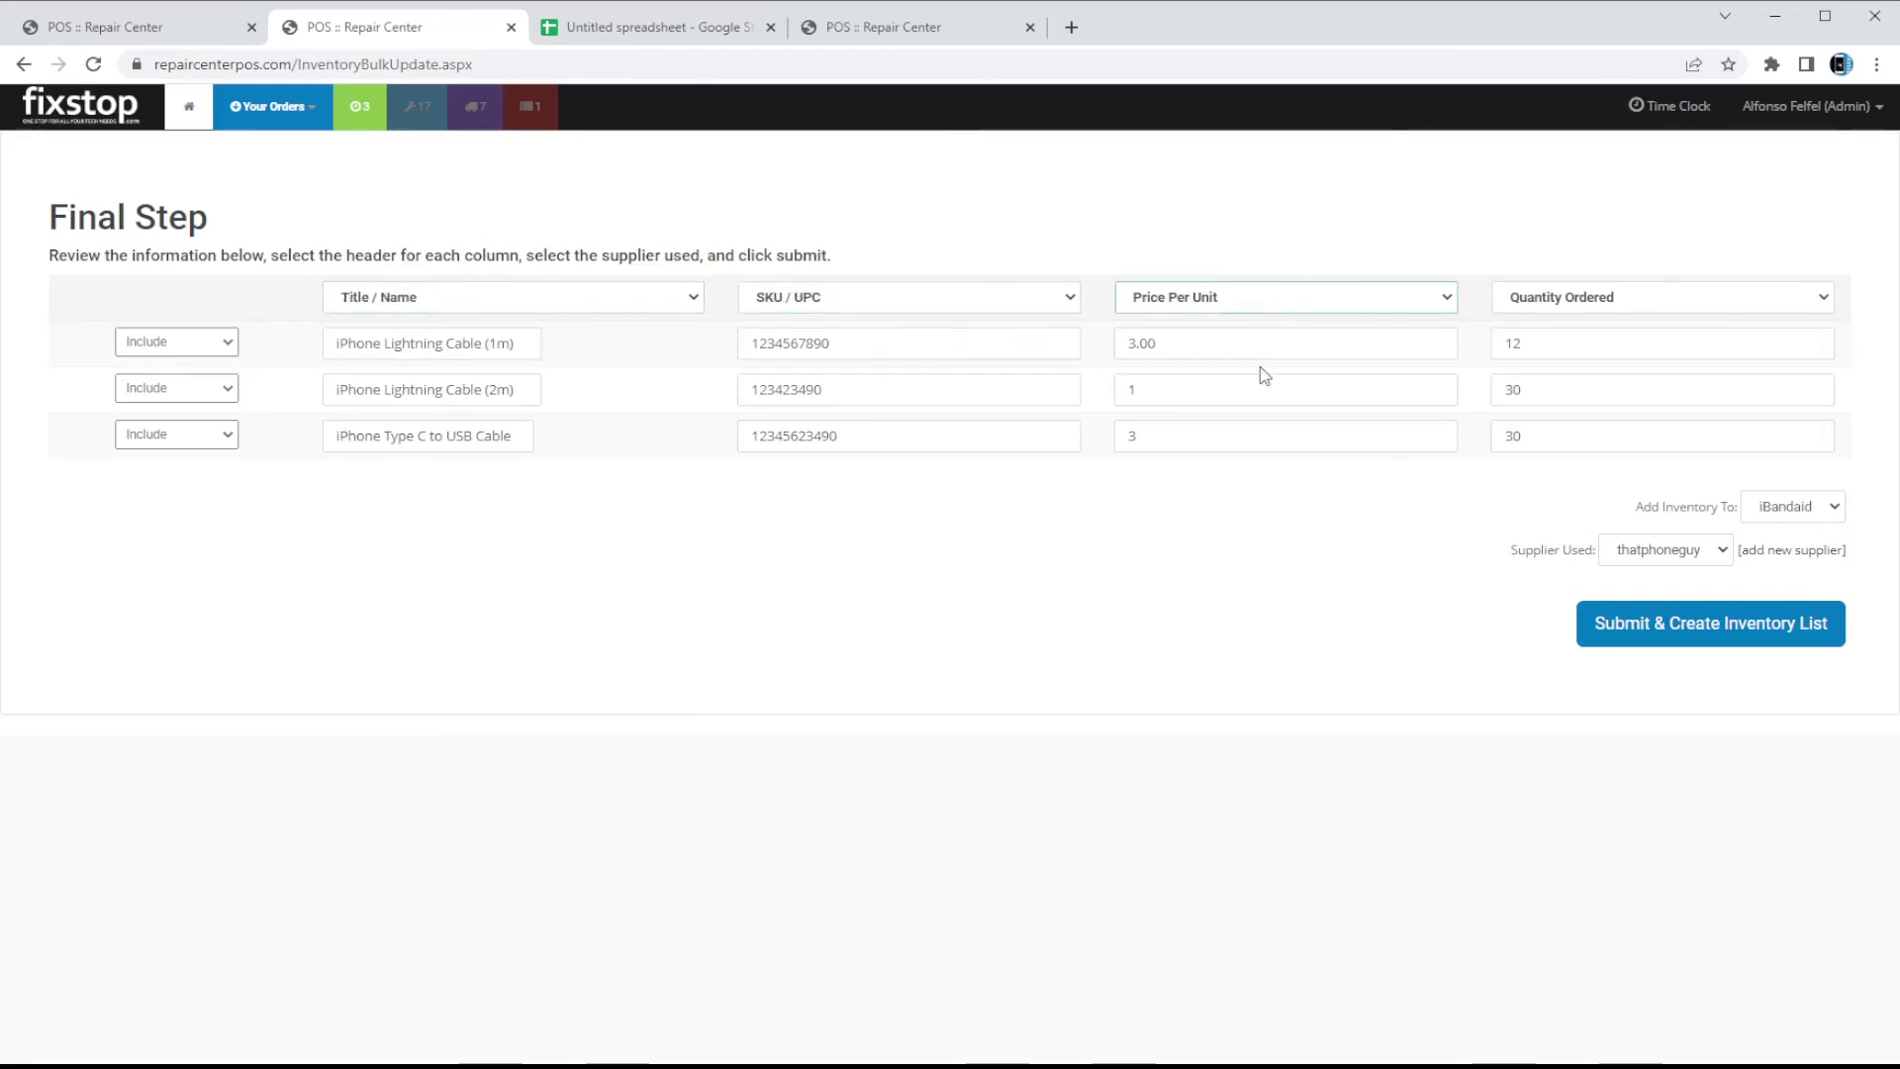
left_click(1252, 412)
left_click(1653, 307)
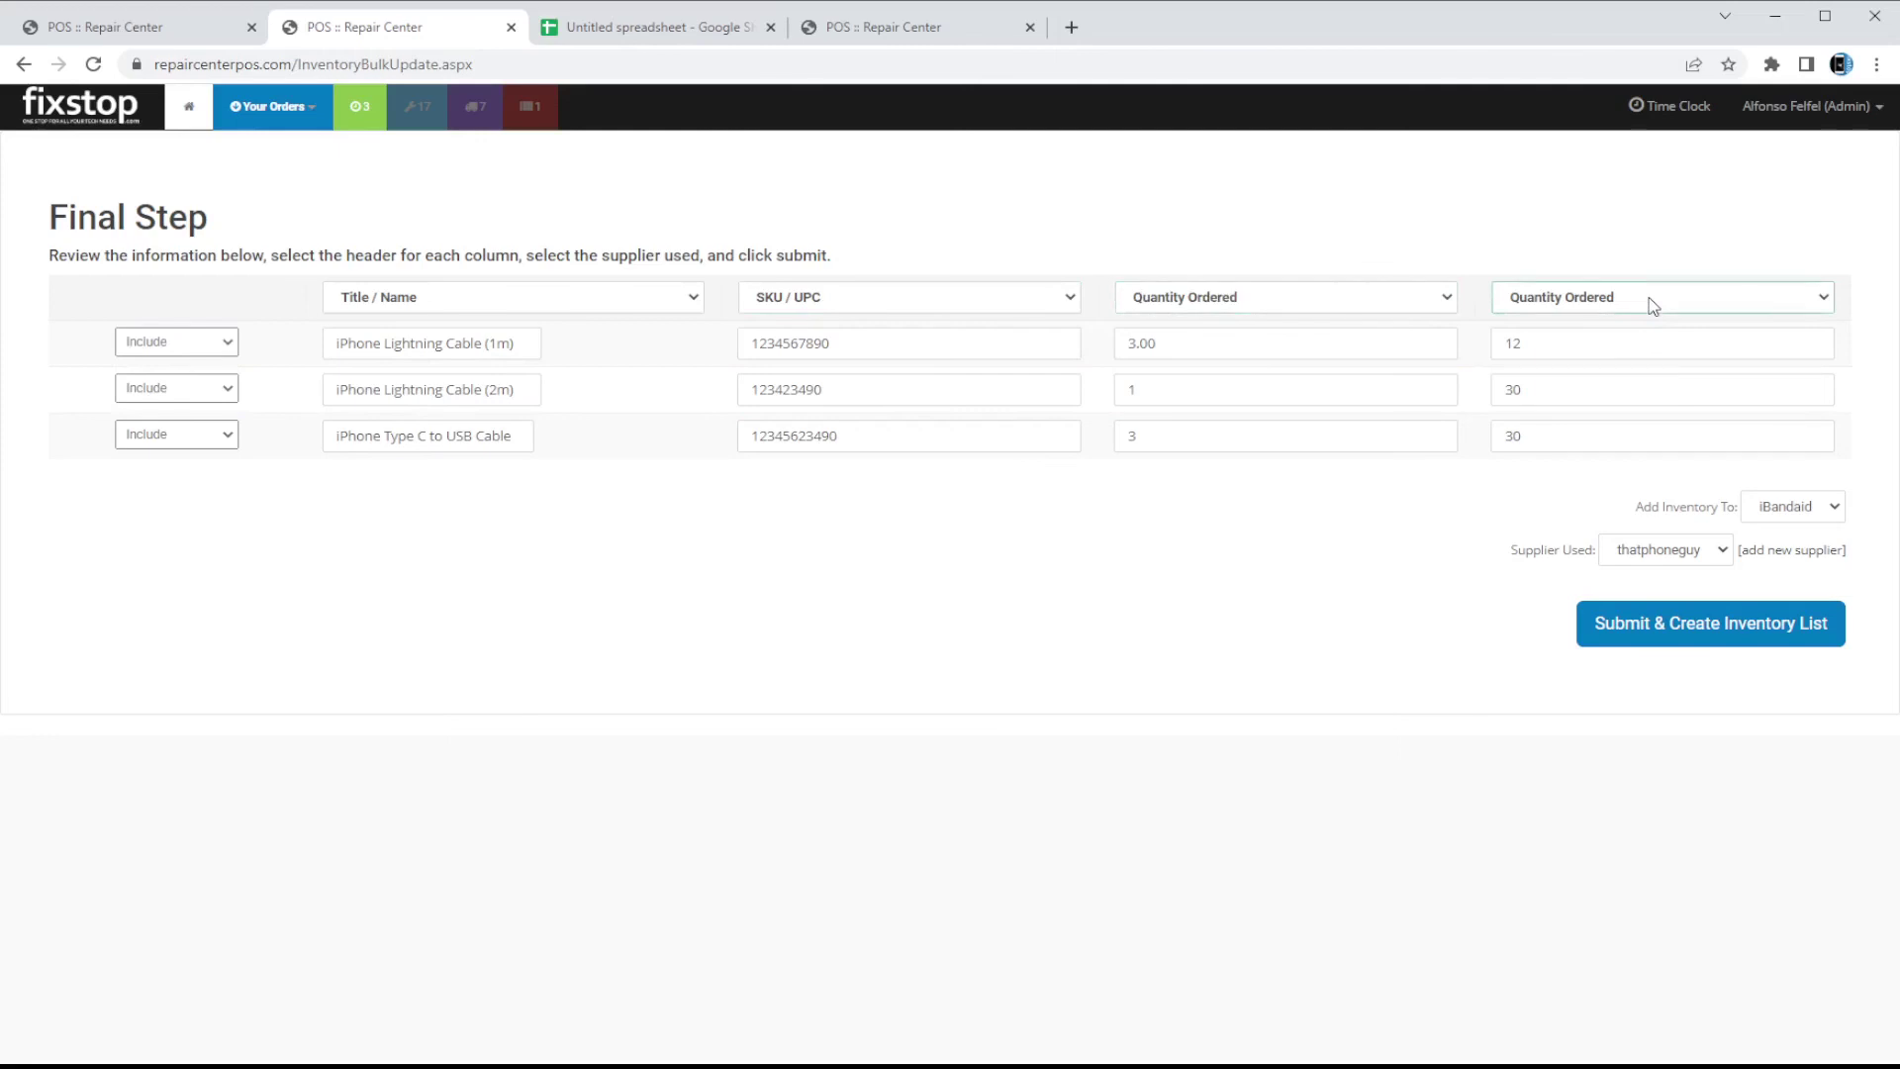
left_click(1248, 301)
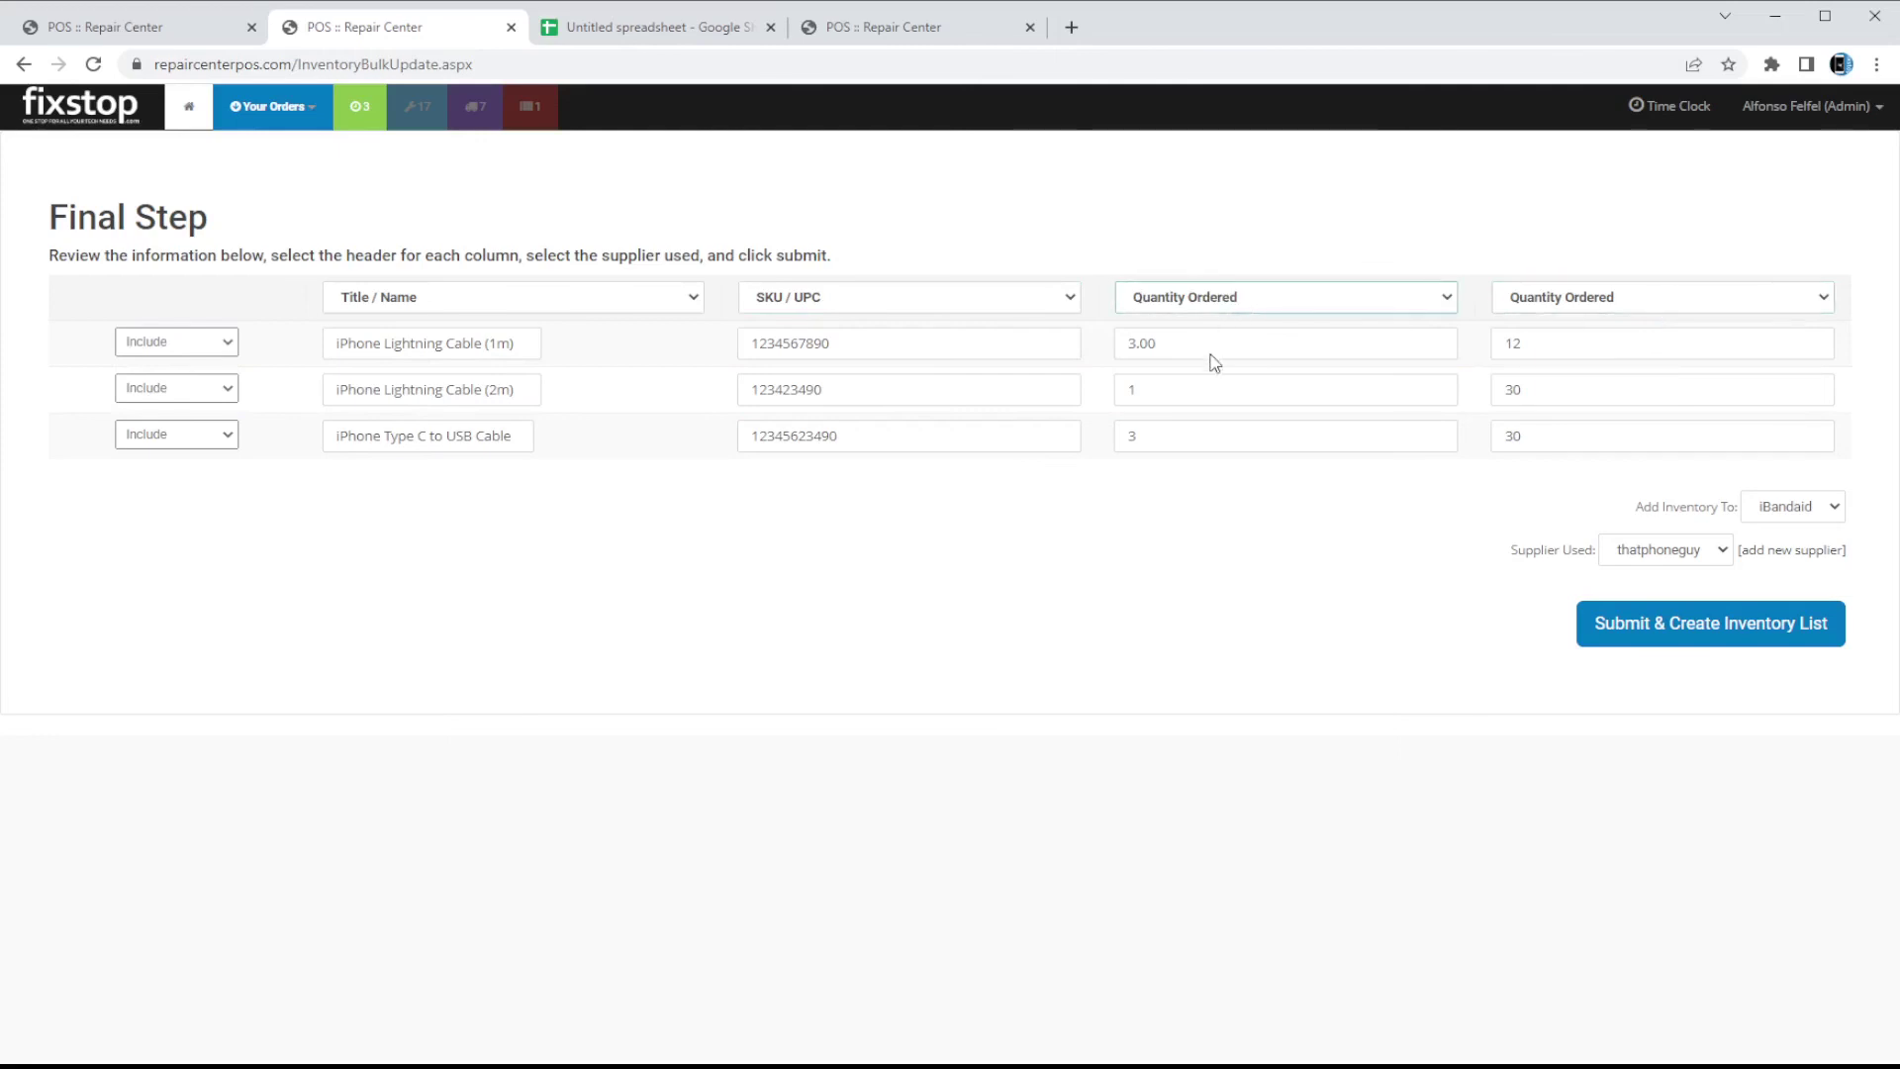
left_click(1209, 391)
left_click(1171, 580)
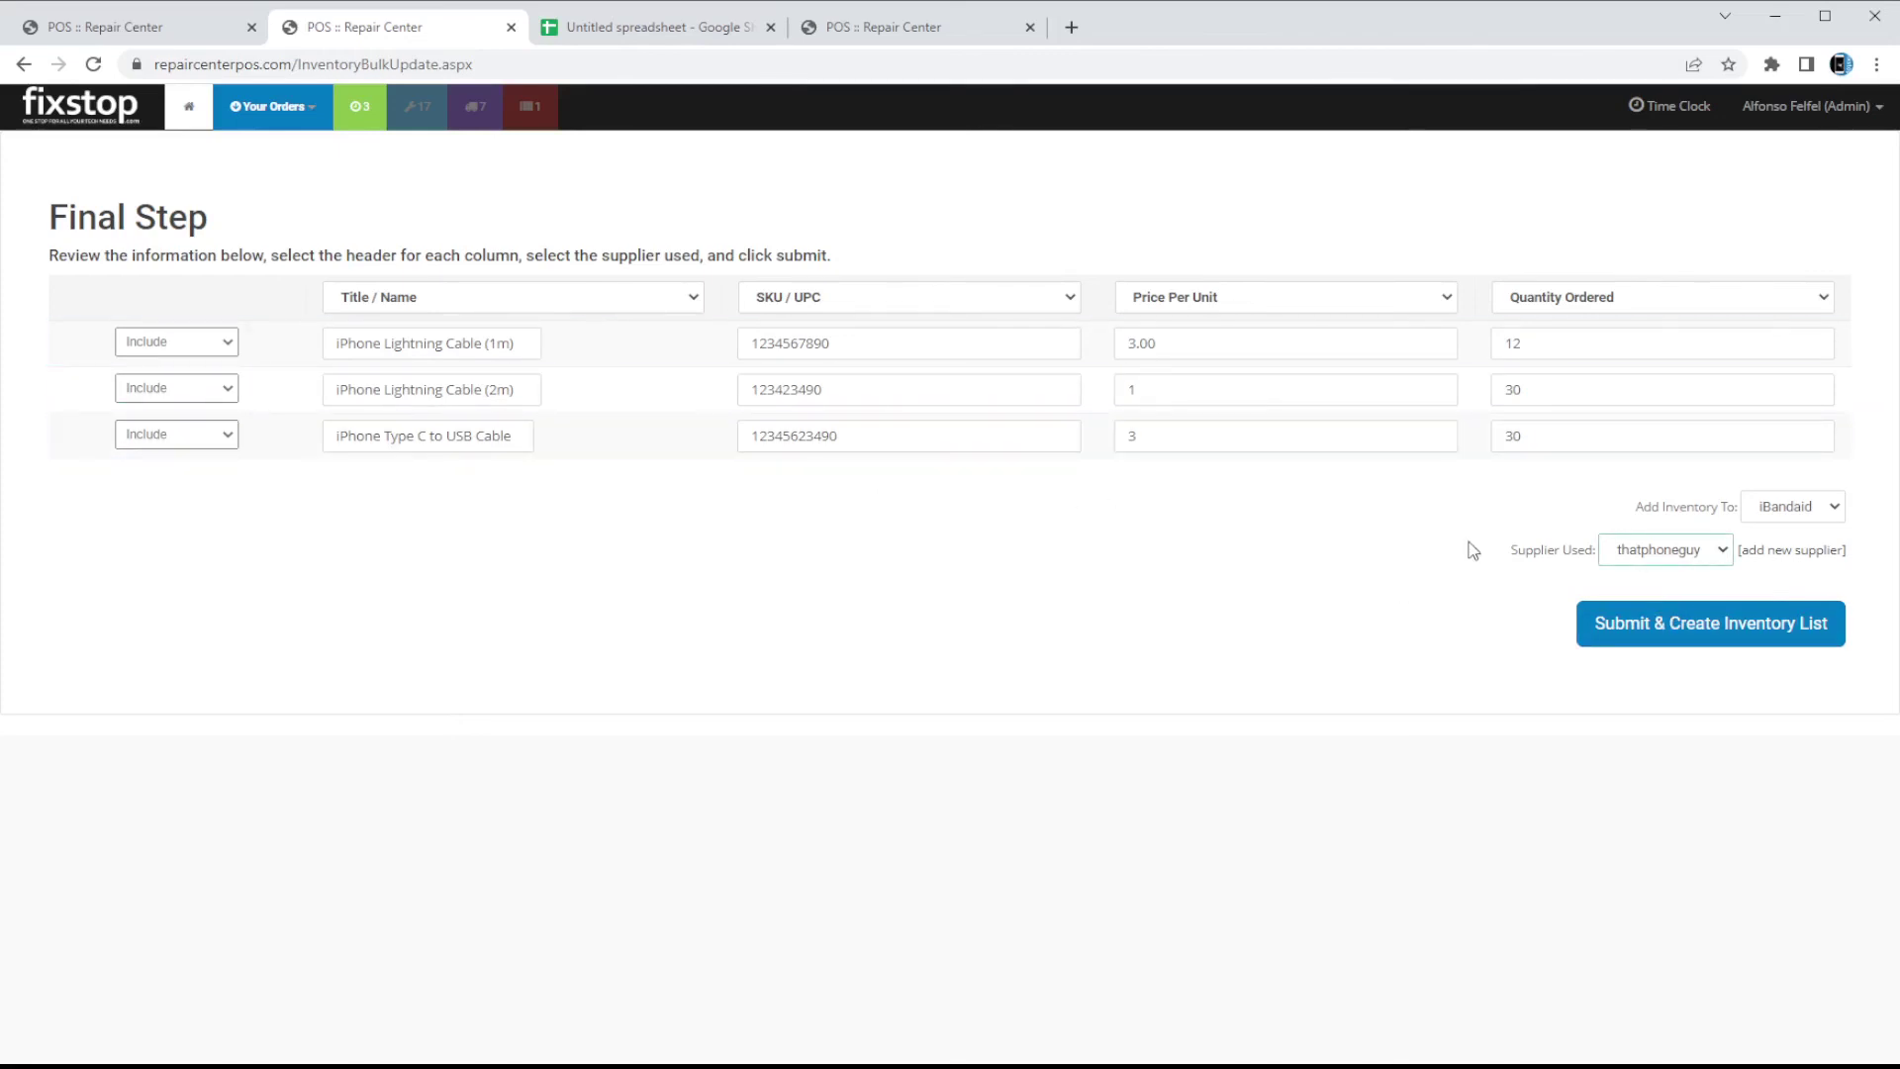
Submit the three cables as an inventory order for iBandaid from supplier thatphoneguy, and open its receiving confirmation.
left_click(1723, 636)
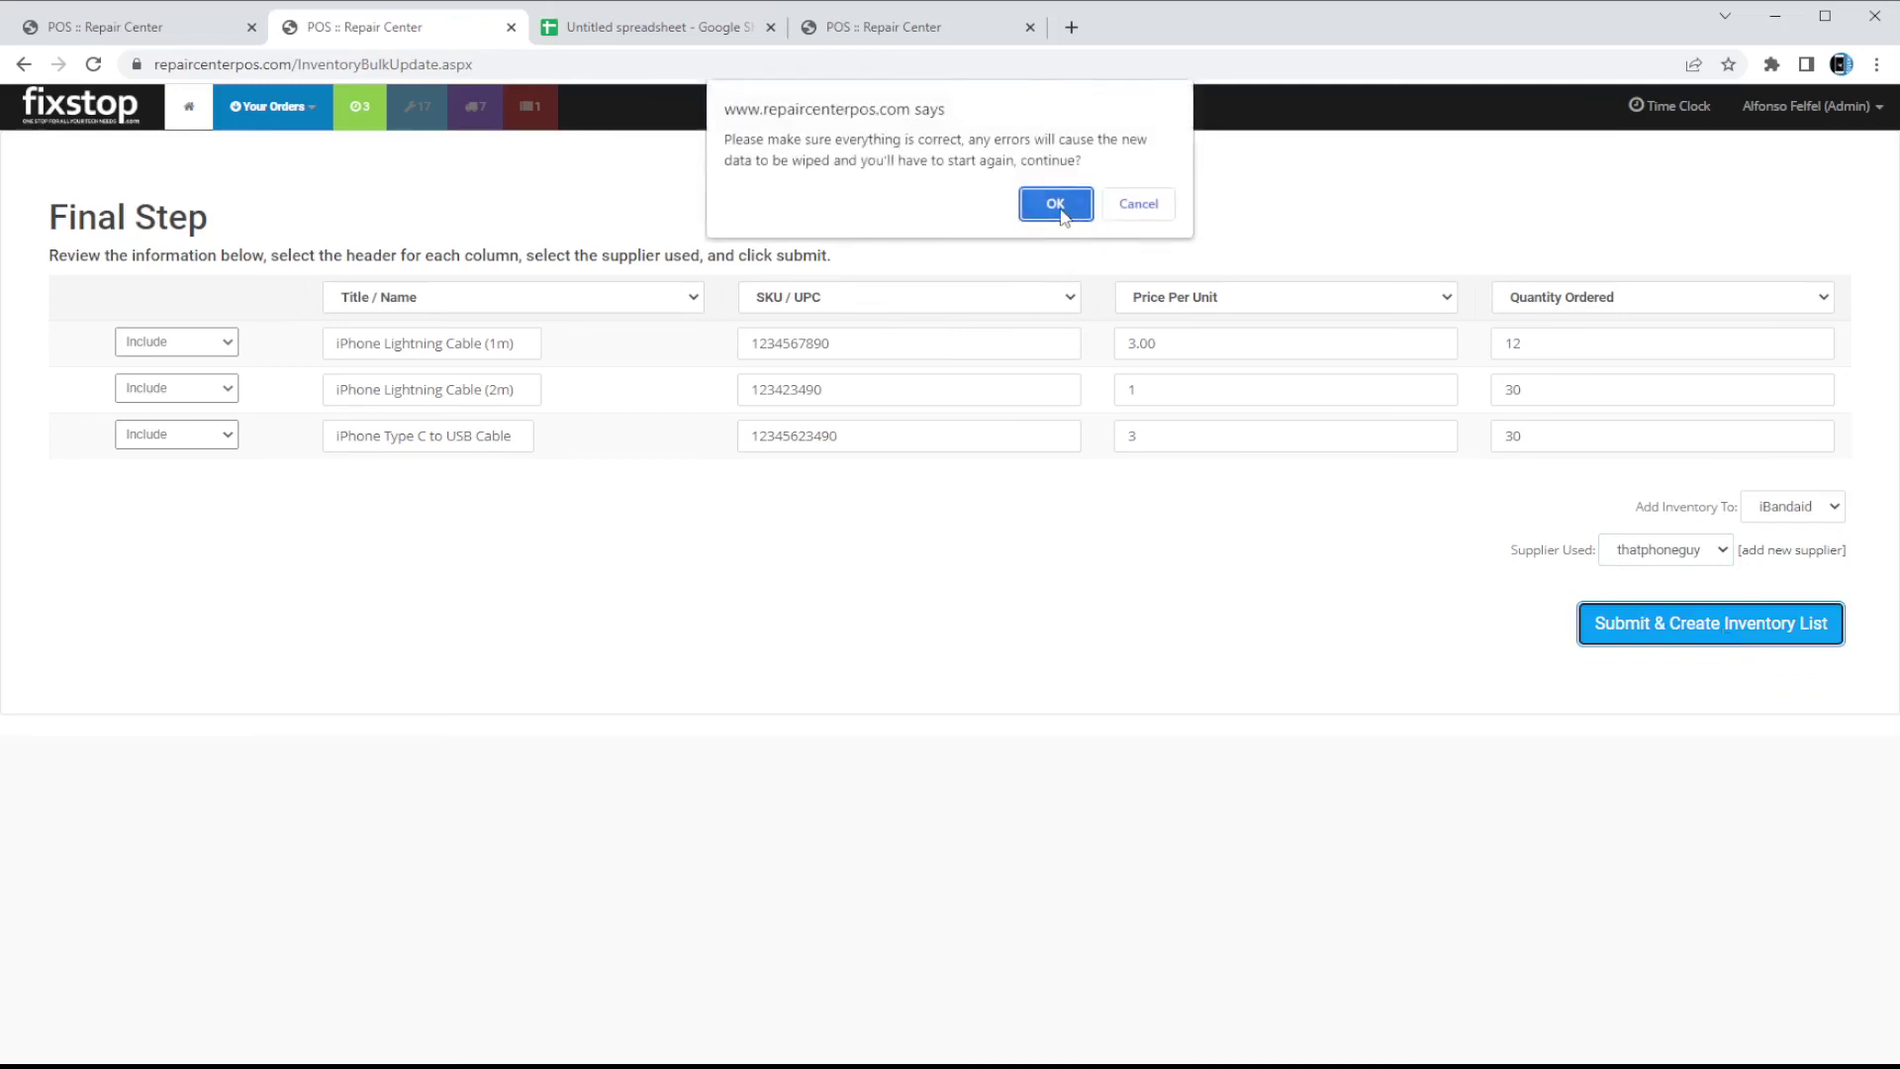
left_click(1056, 205)
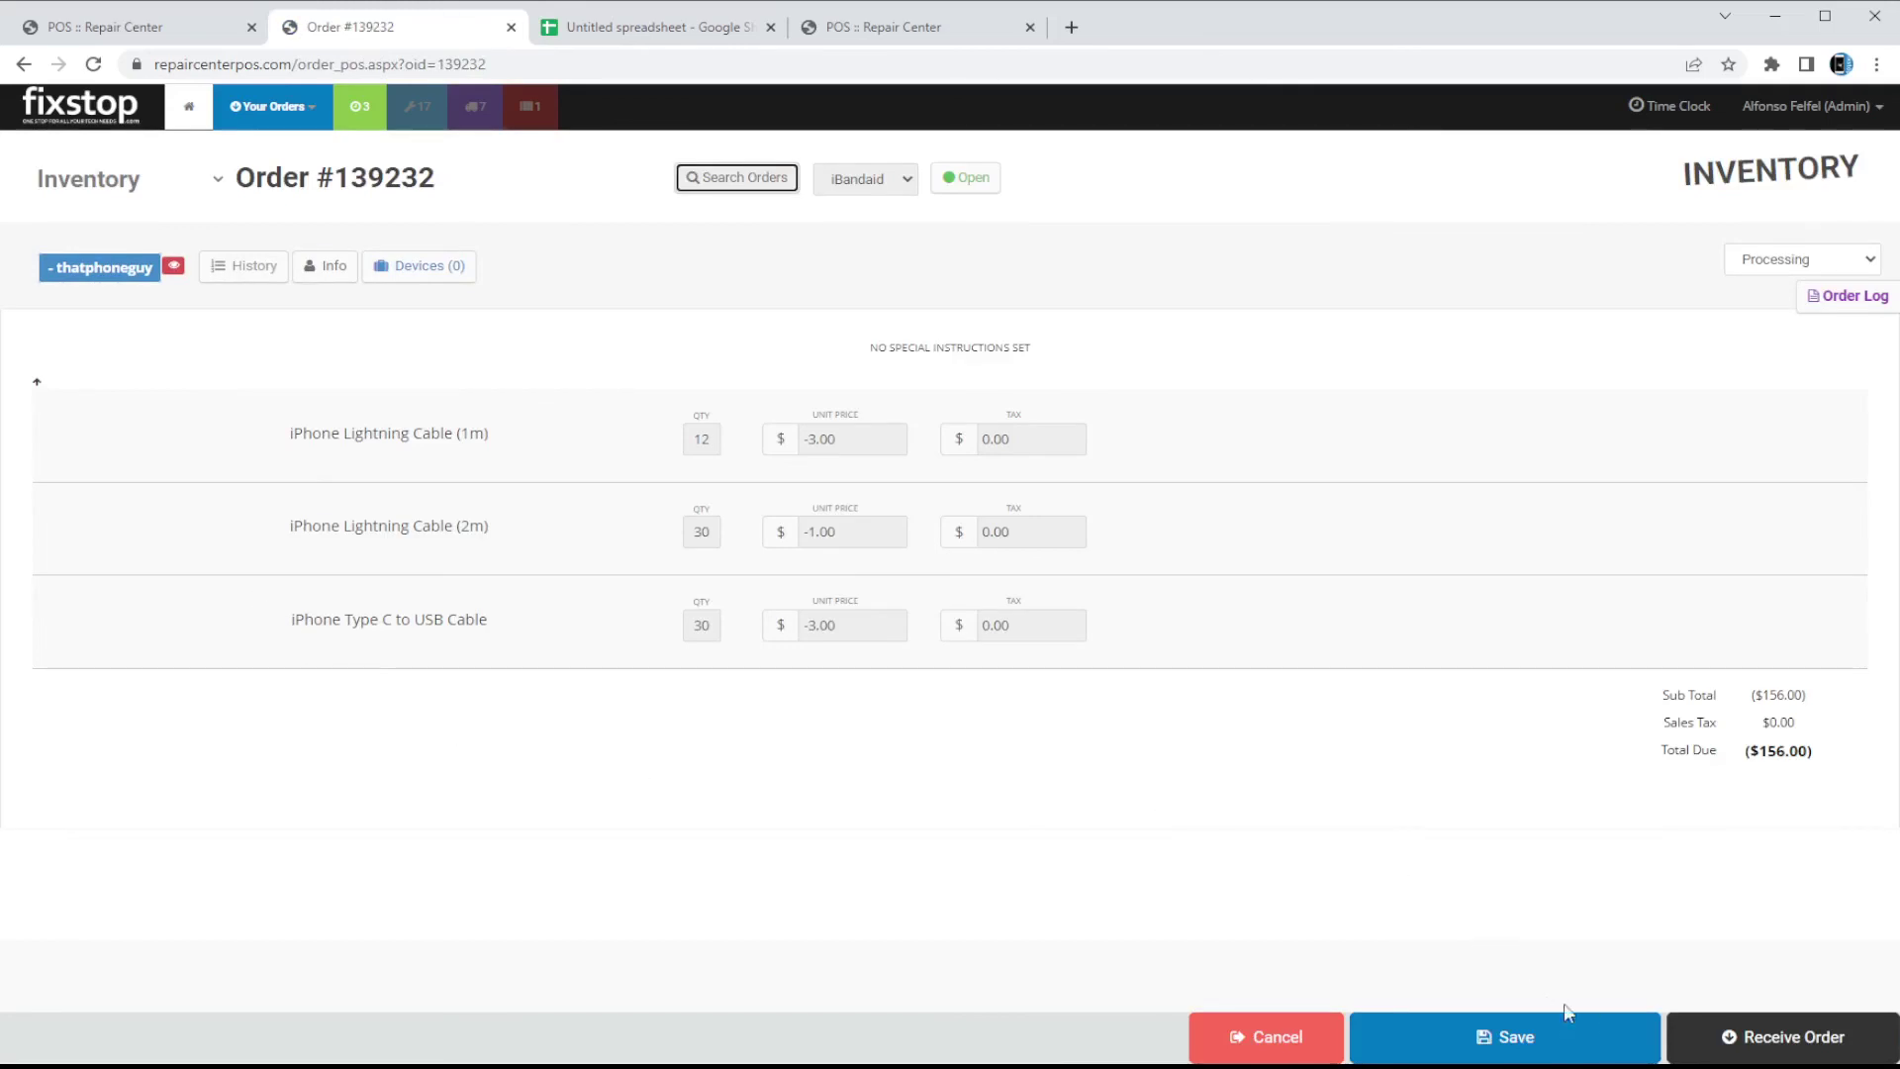
left_click(1831, 1038)
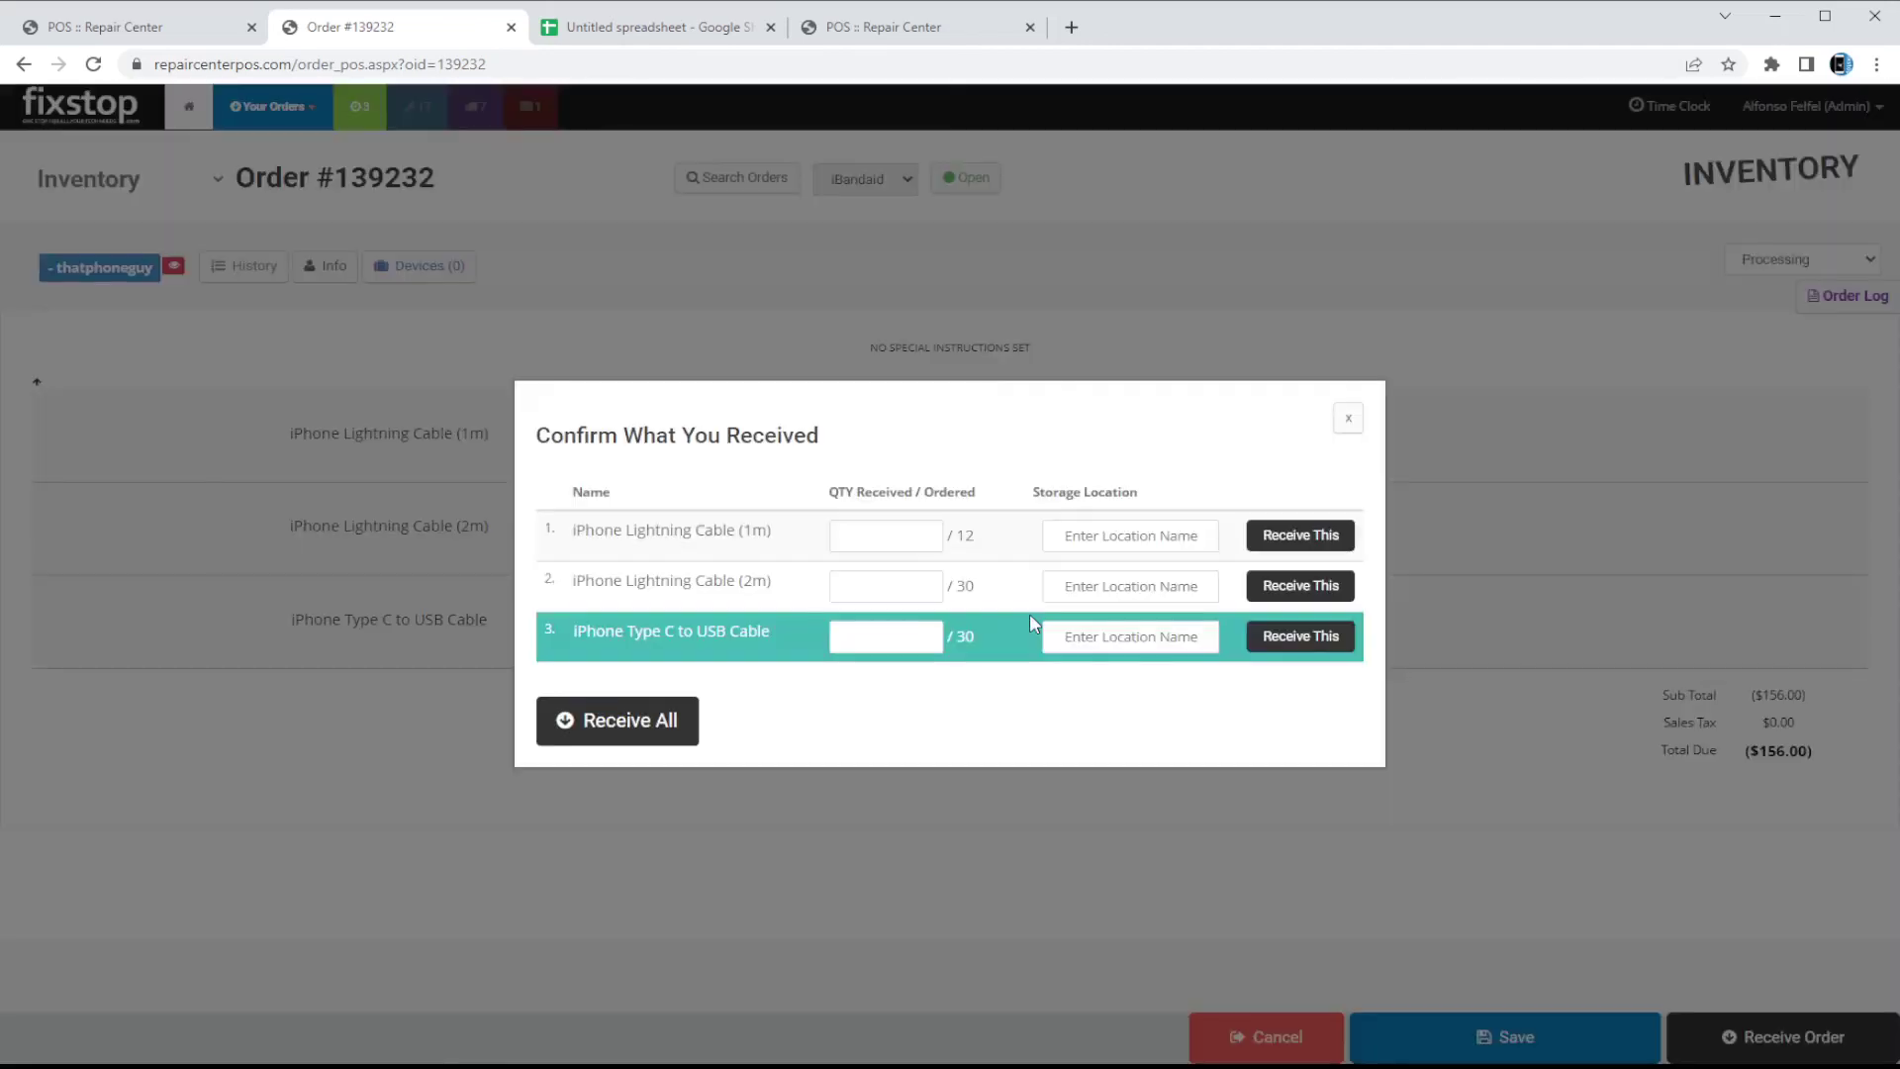
Enter received quantities of 12, 30 and 30 for the three cables, and receive all of them.
left_click(883, 539)
type("12")
left_click(896, 588)
type("30")
key("Tab")
key("Tab")
key("Tab")
type("3")
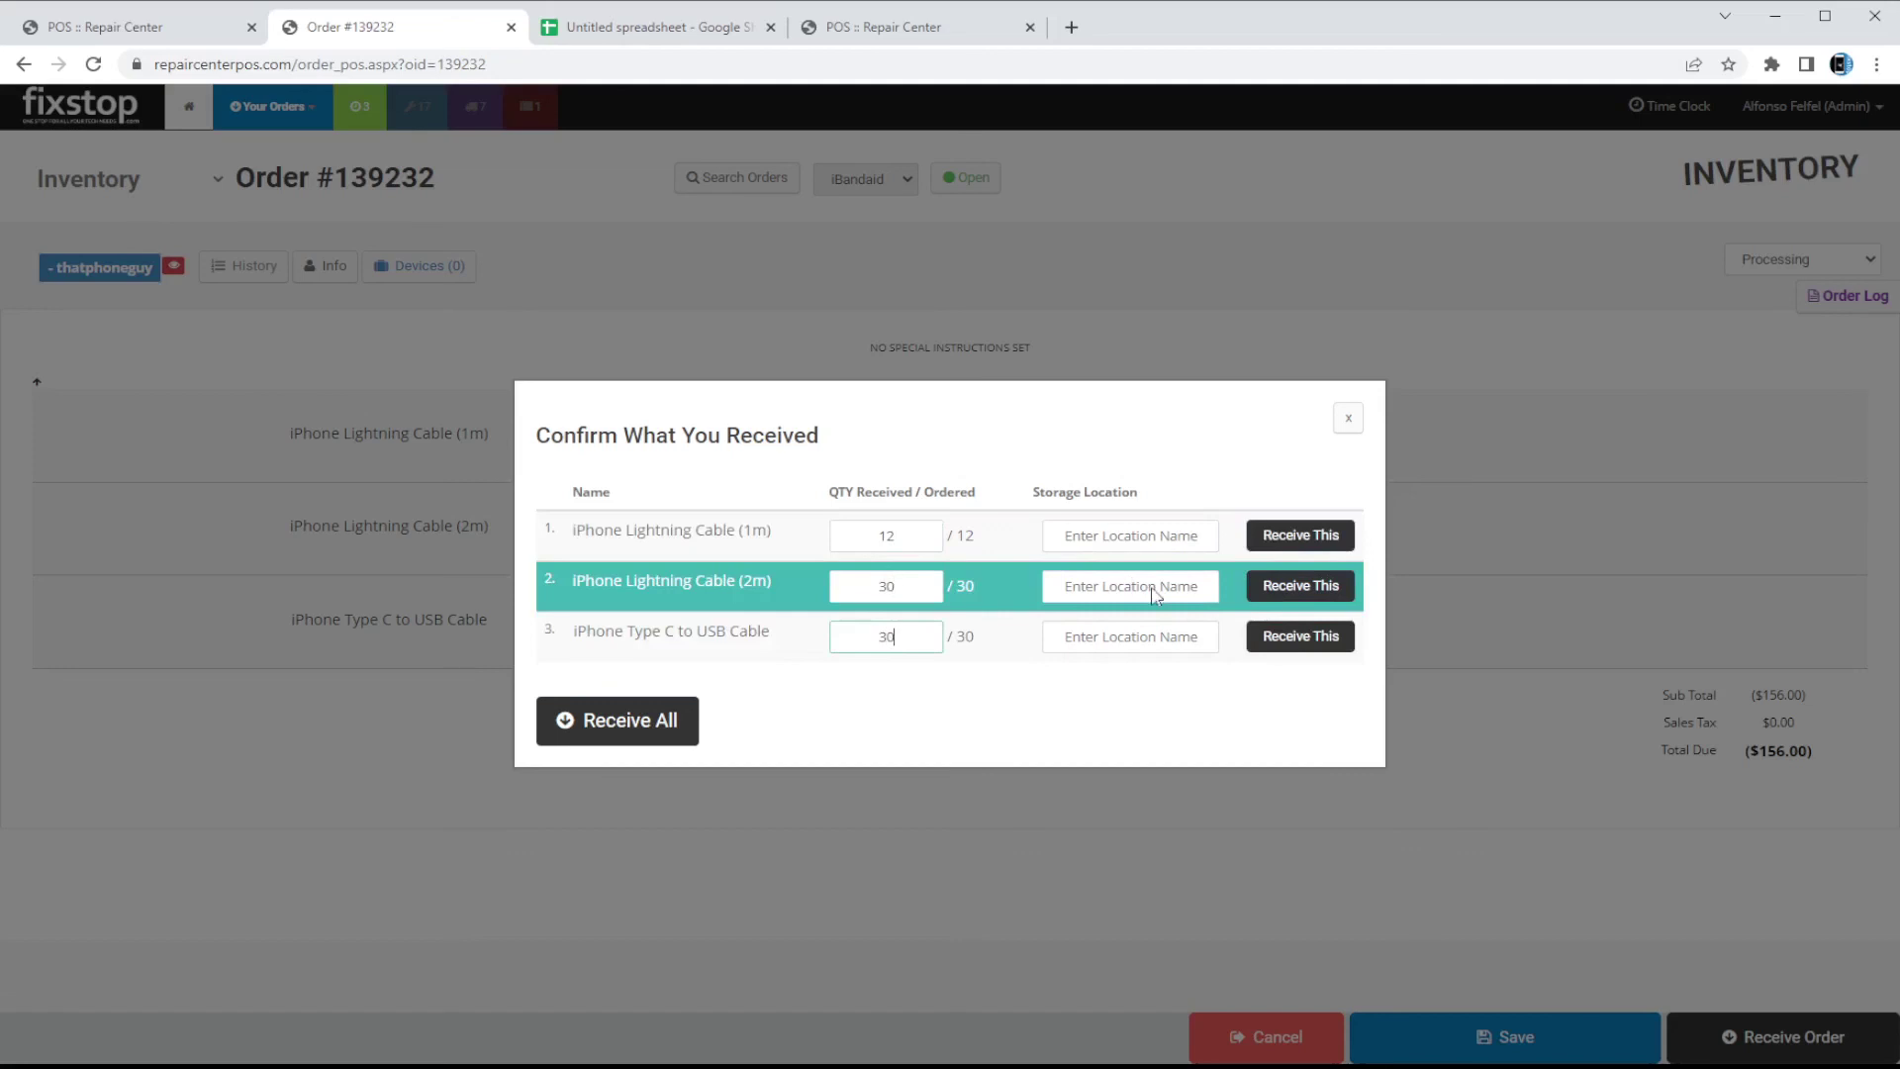
type("0")
left_click(653, 742)
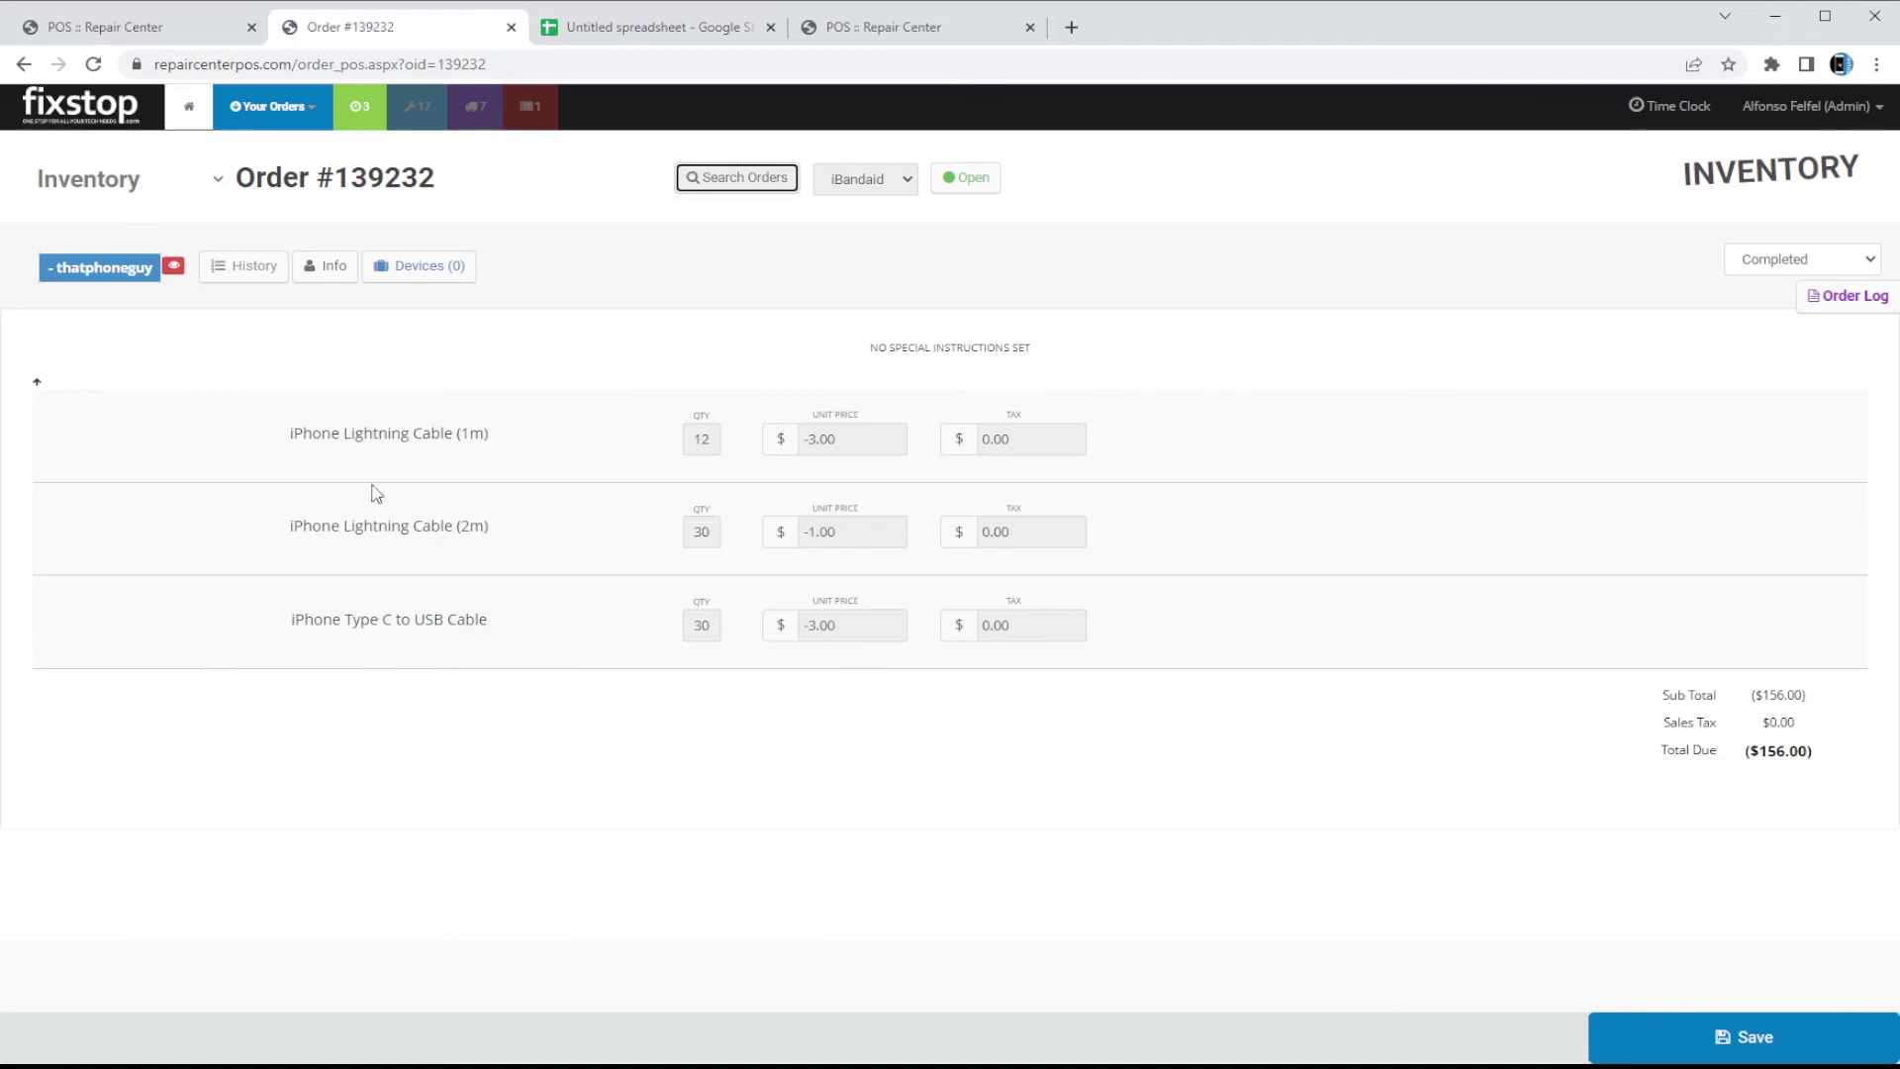
View the received order's supplier billing info, and return to the Inventory Home Page.
left_click(333, 269)
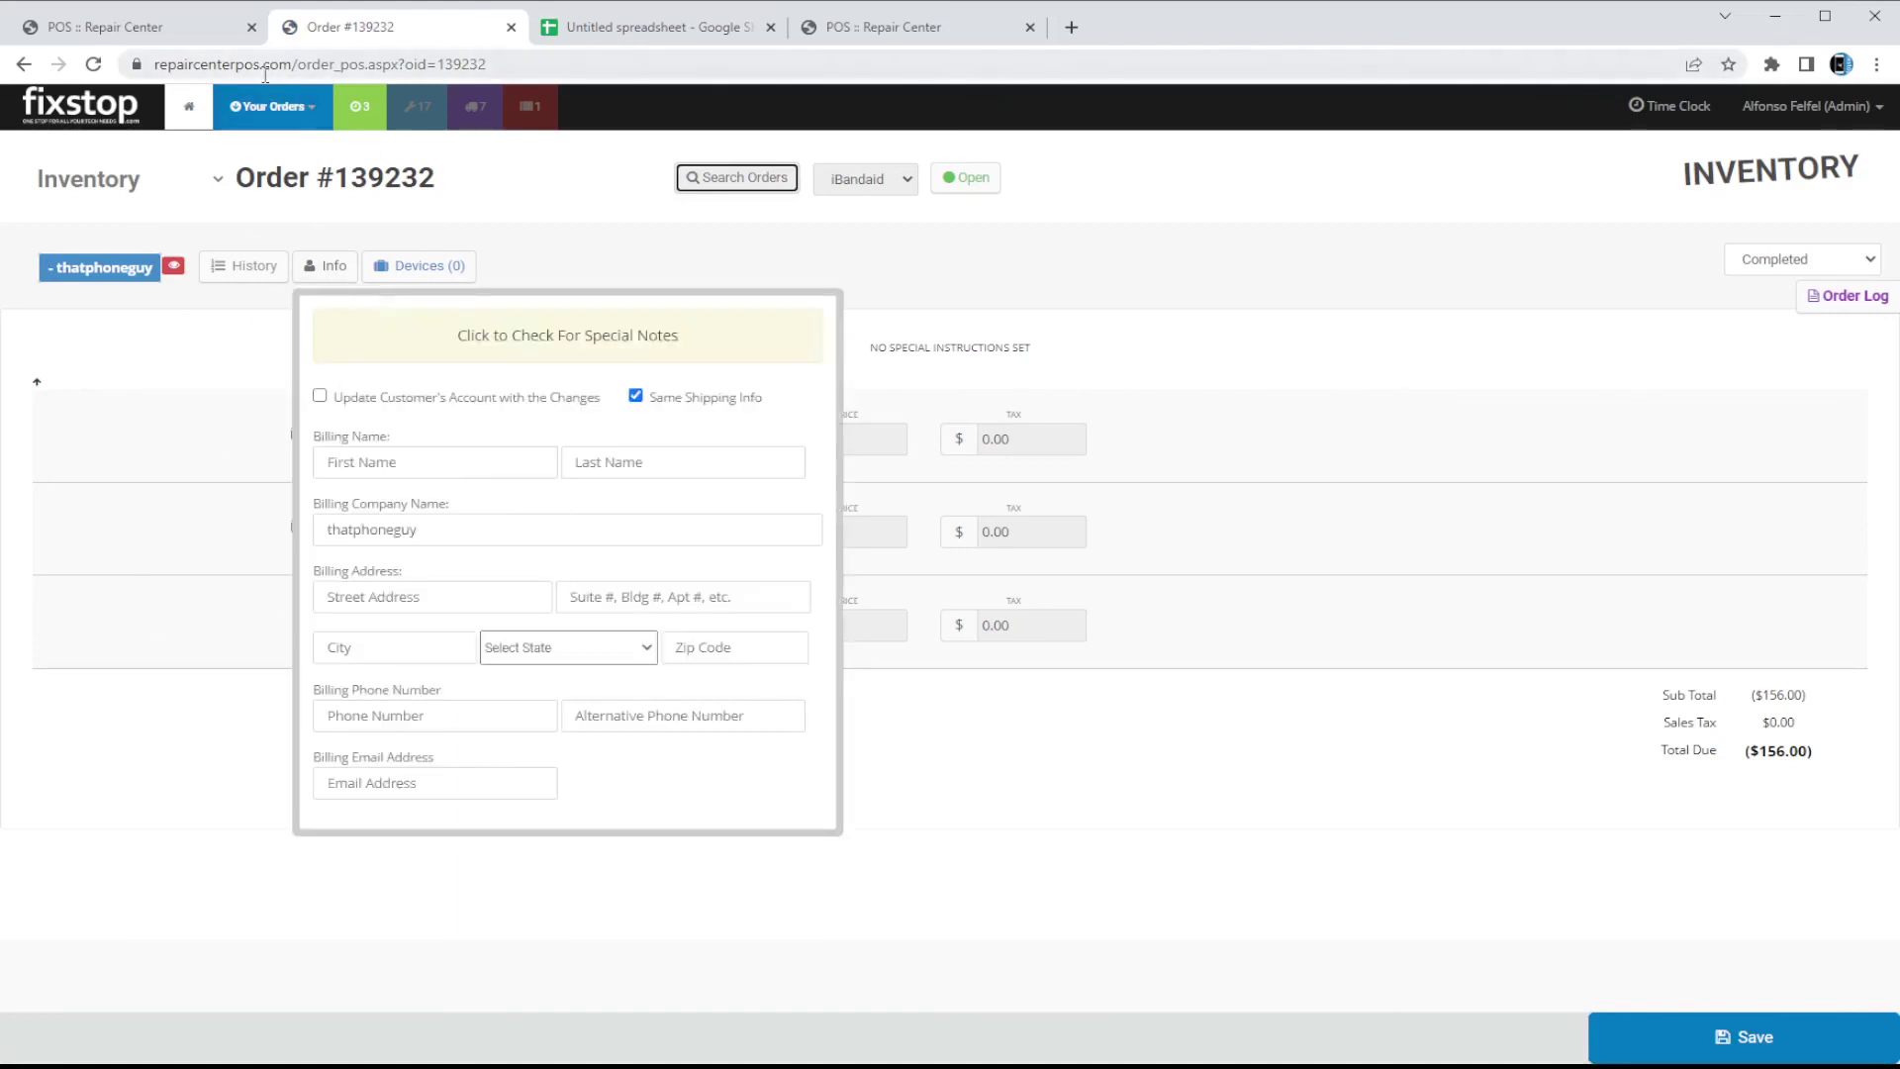
left_click(238, 499)
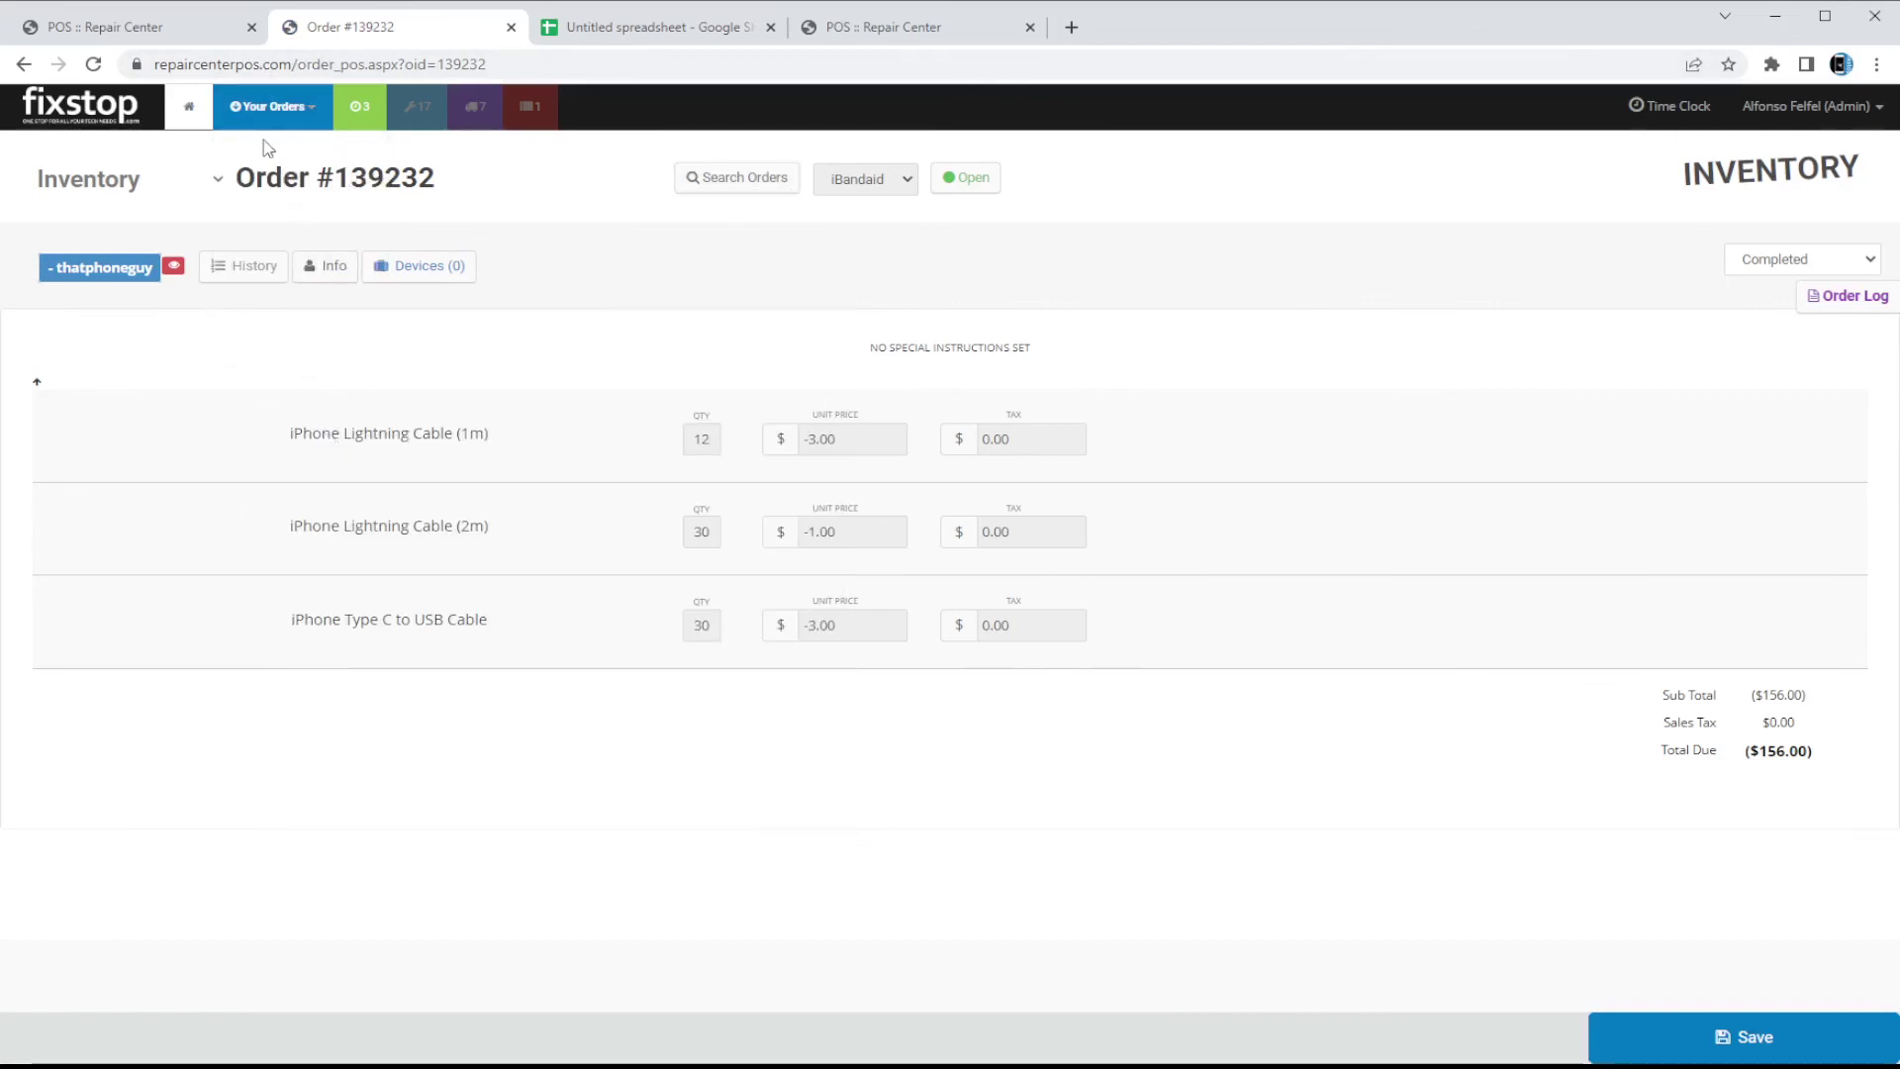
mouse_move(272, 106)
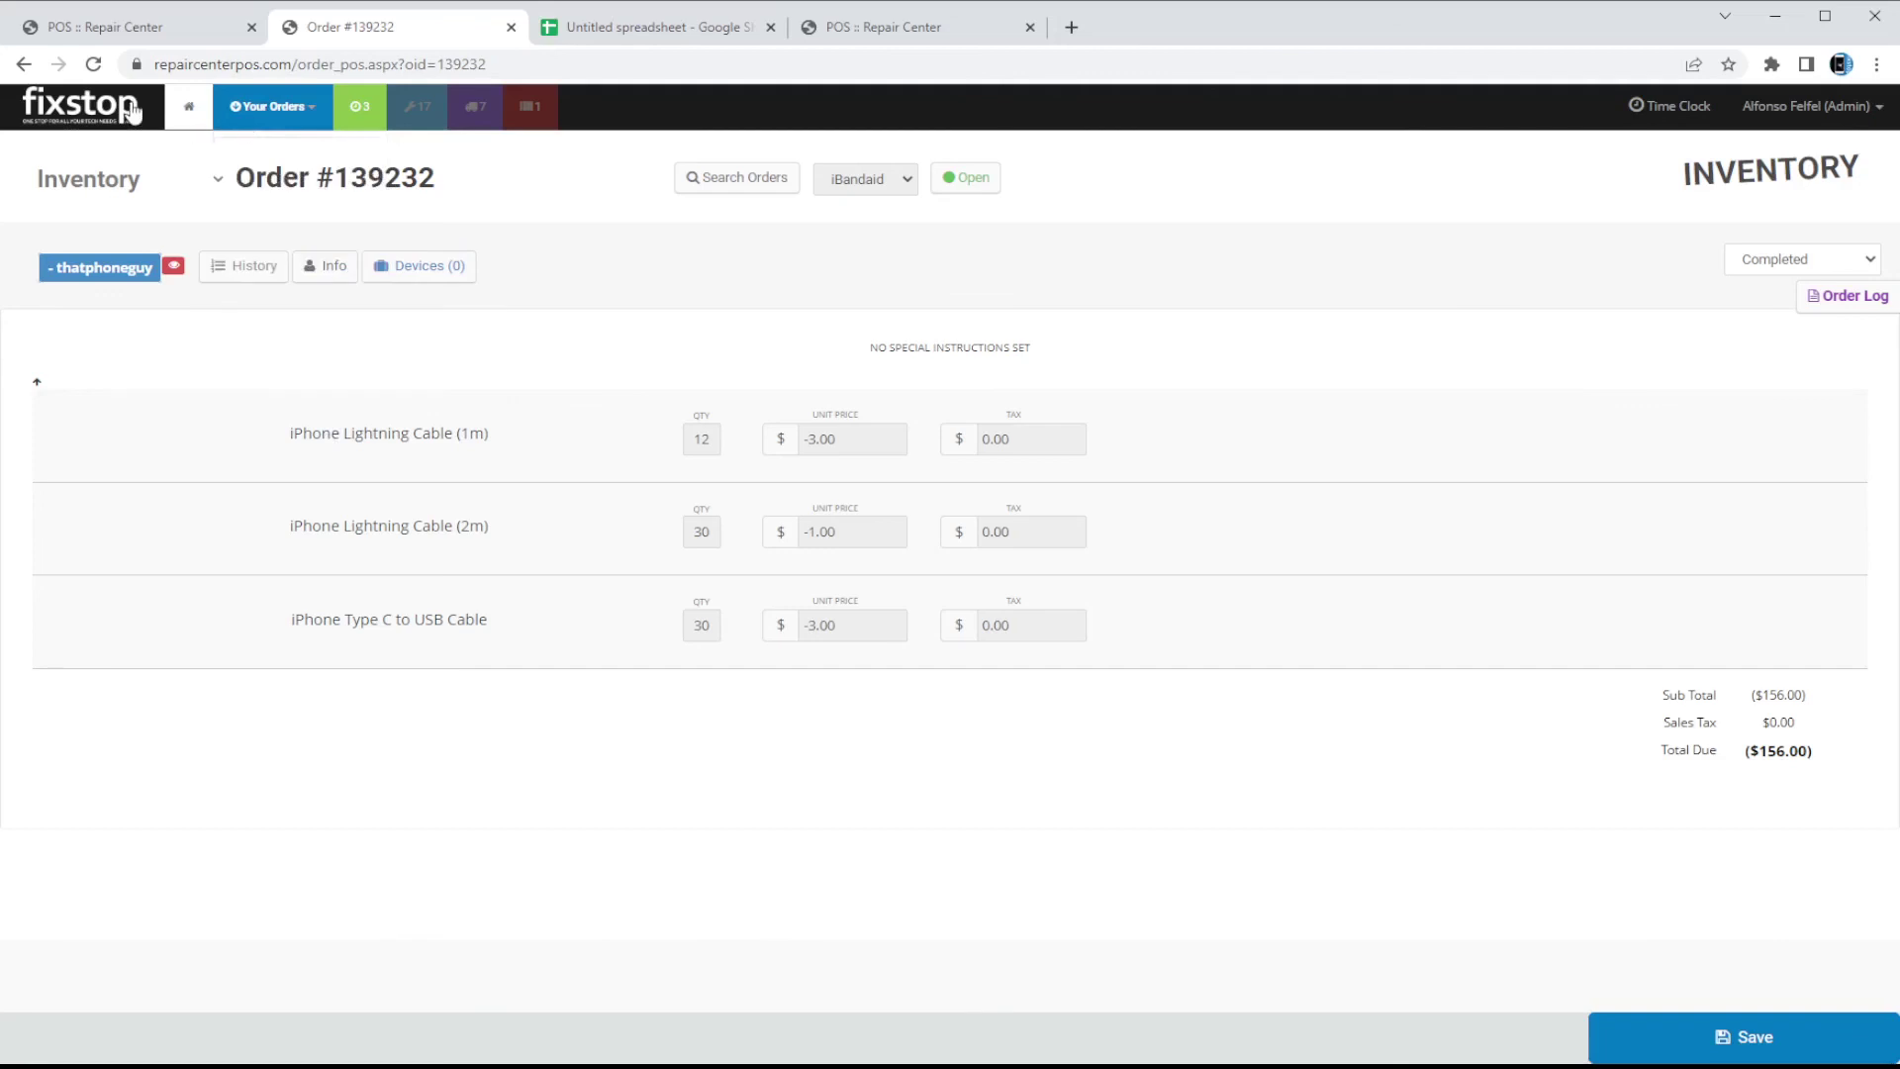
left_click(321, 313)
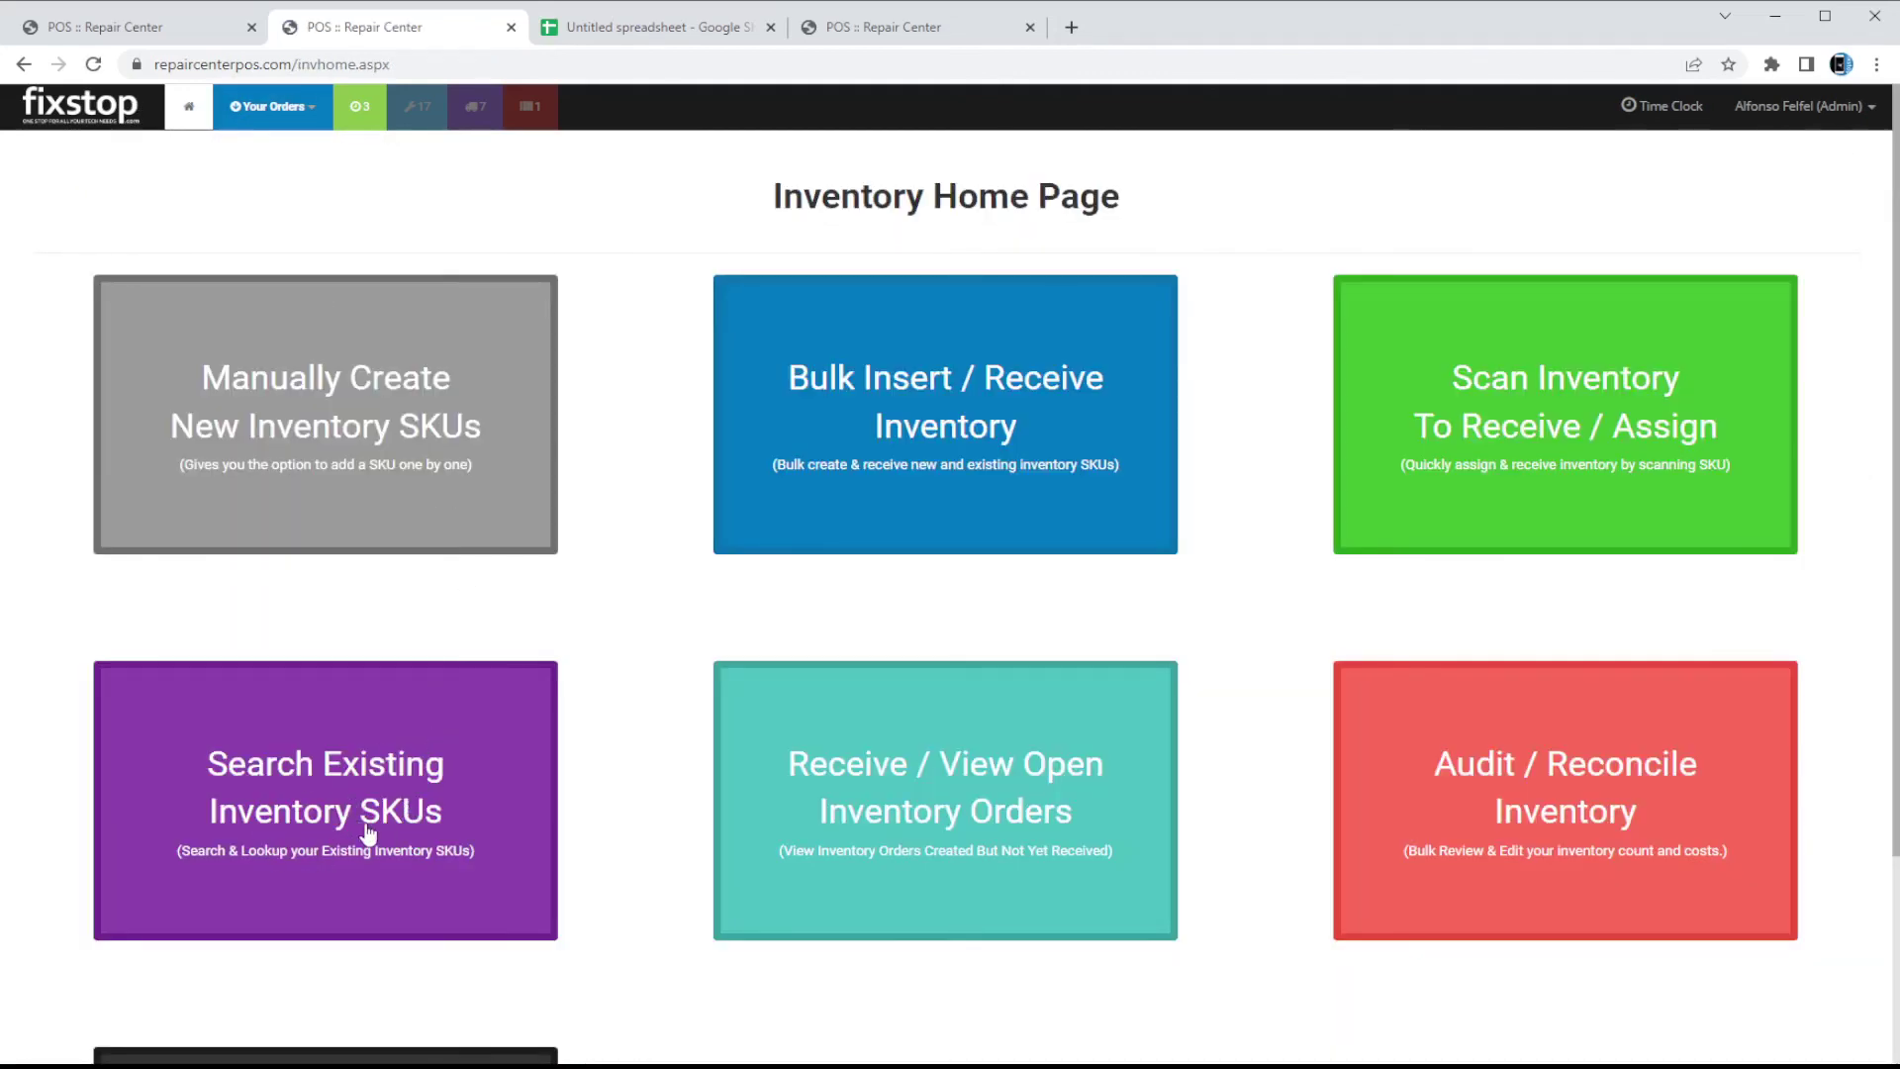
Search the existing inventory for "1m" and open the iPhone Lightning Cable (1m) item.
scroll(371, 821, "down", 2)
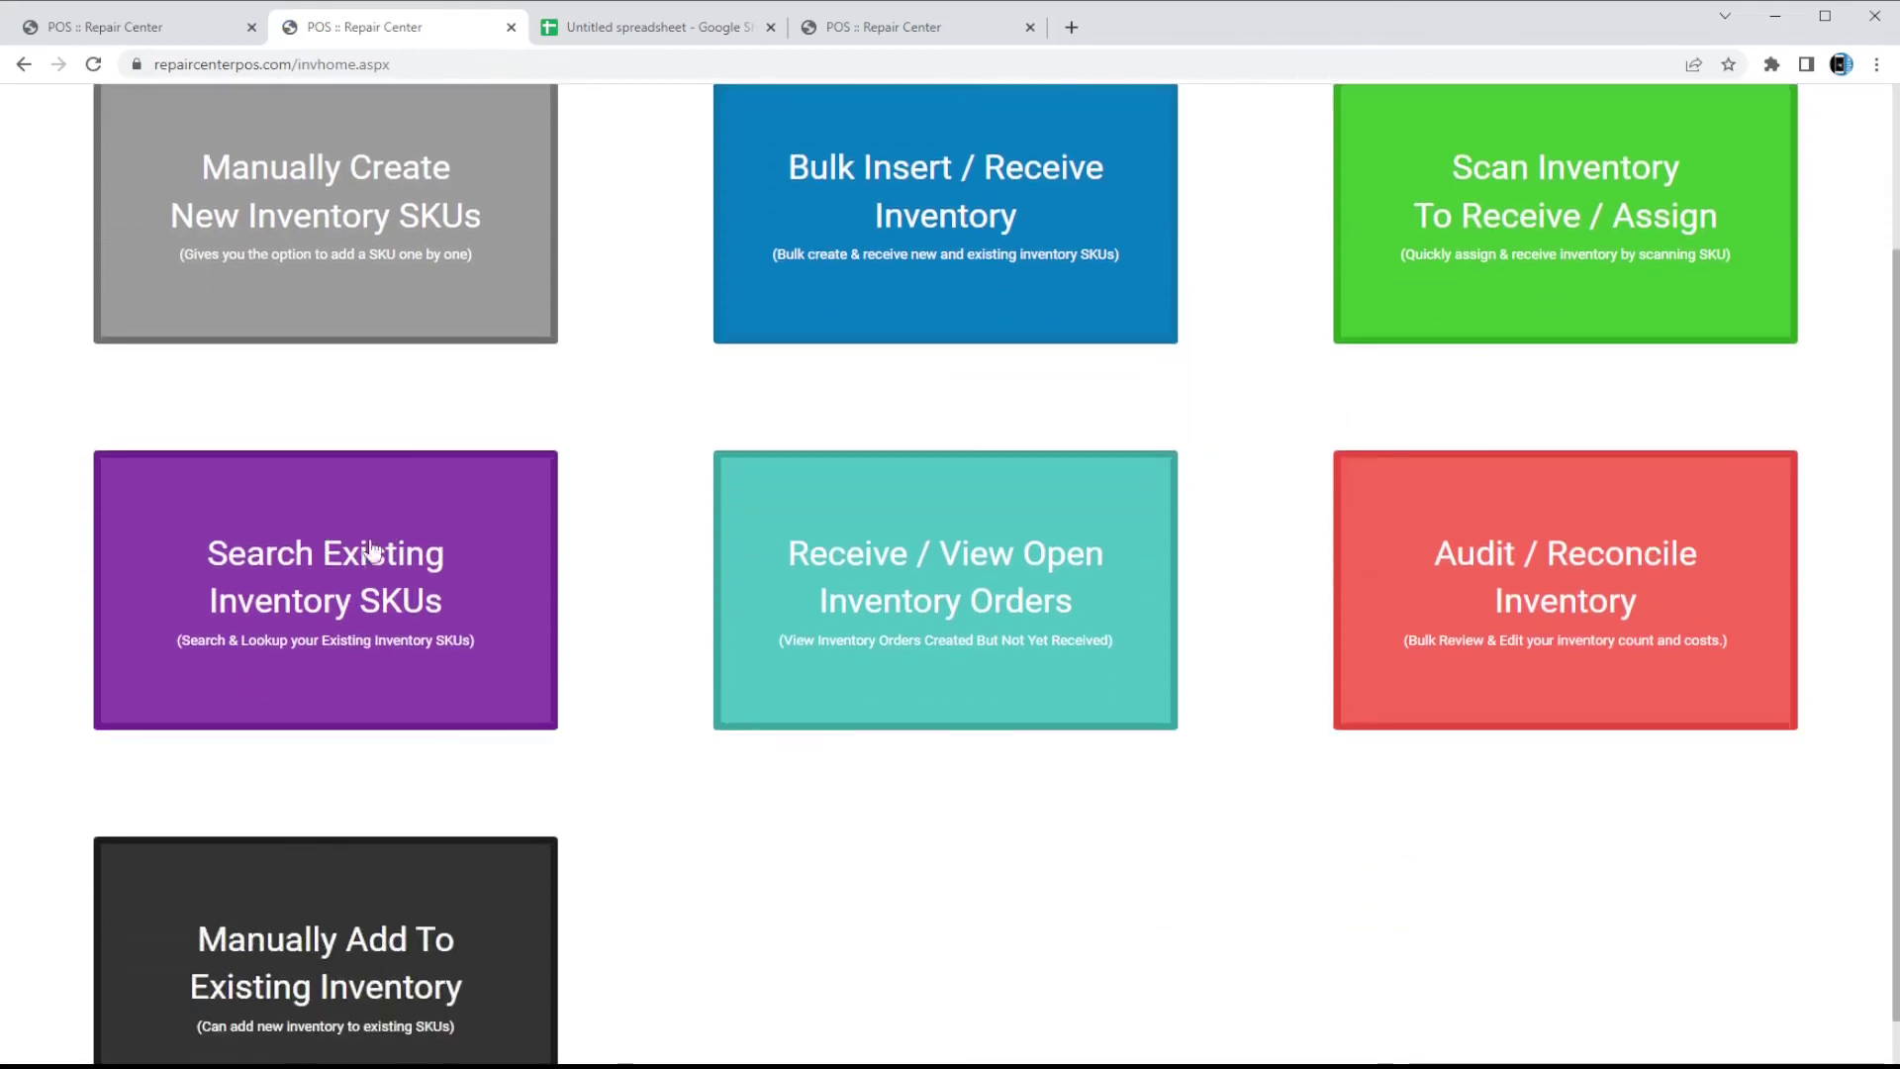
left_click(360, 577)
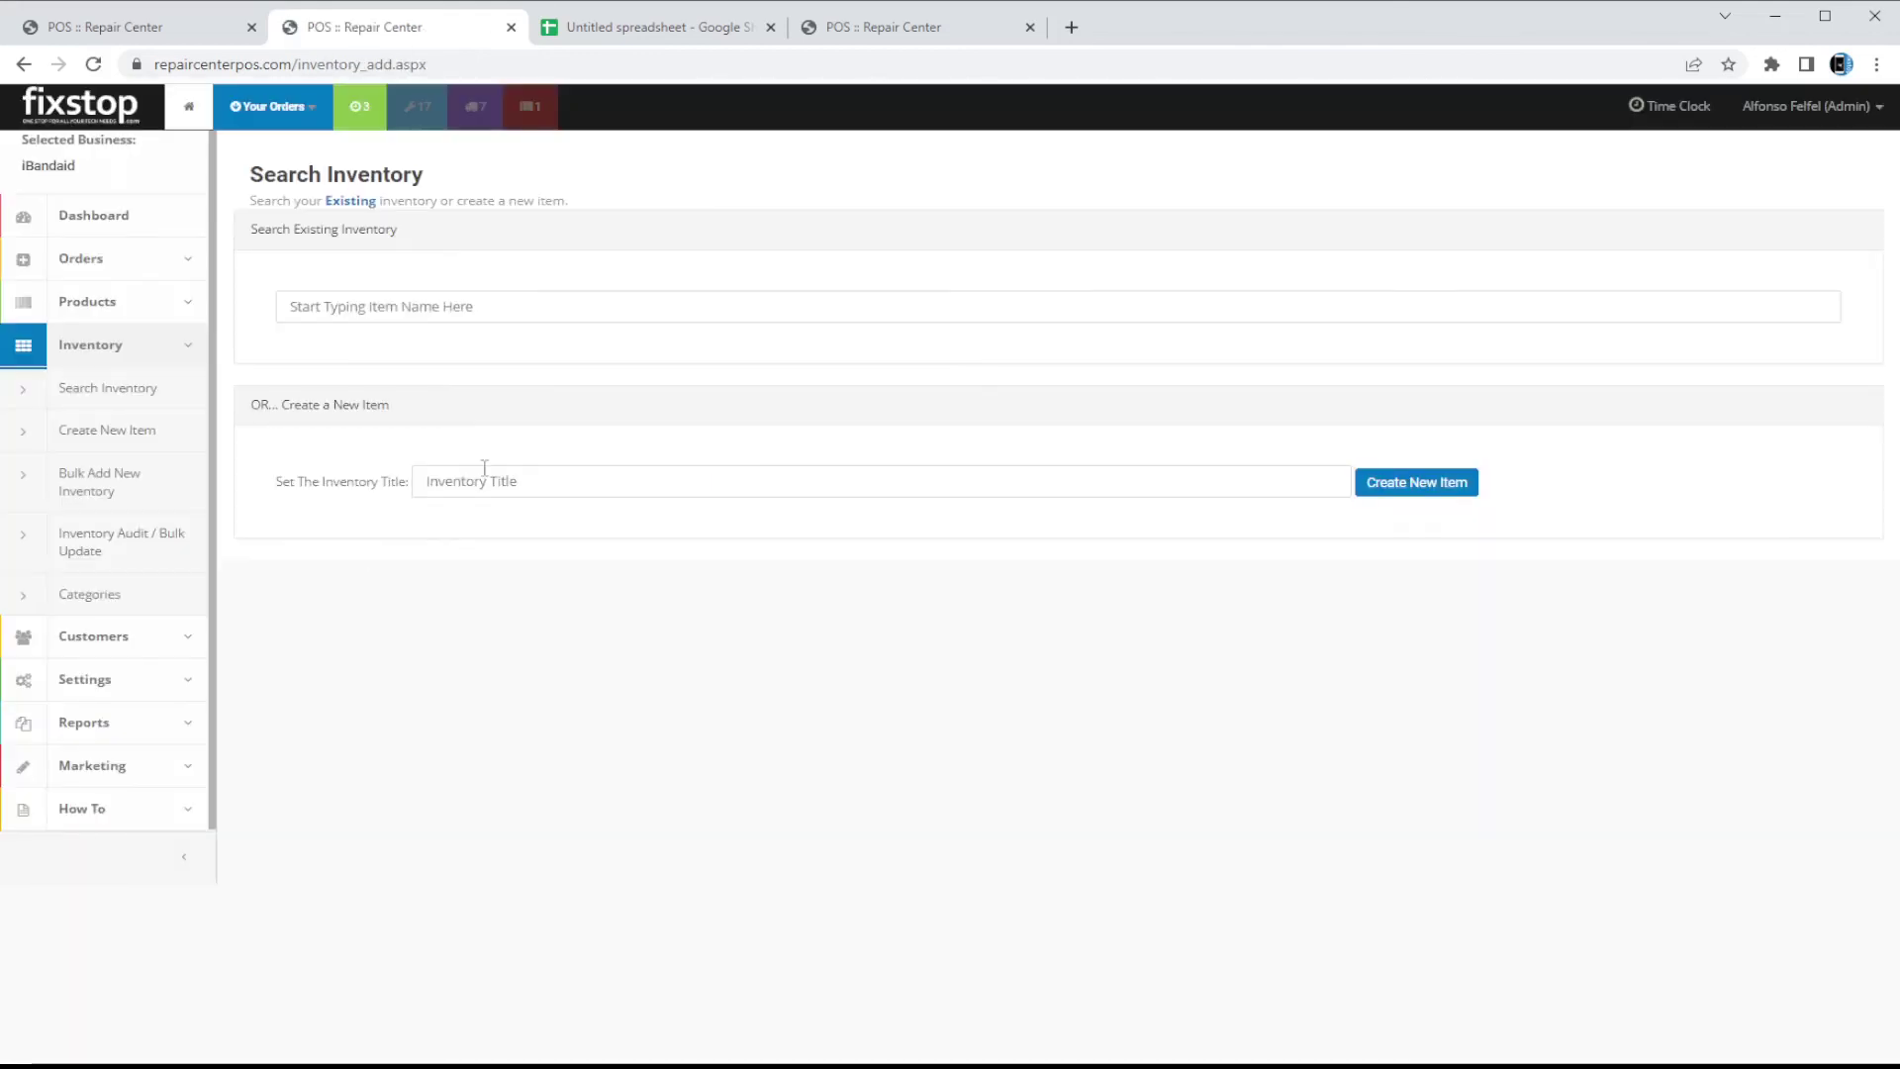
left_click(460, 309)
type("1m")
key("Down")
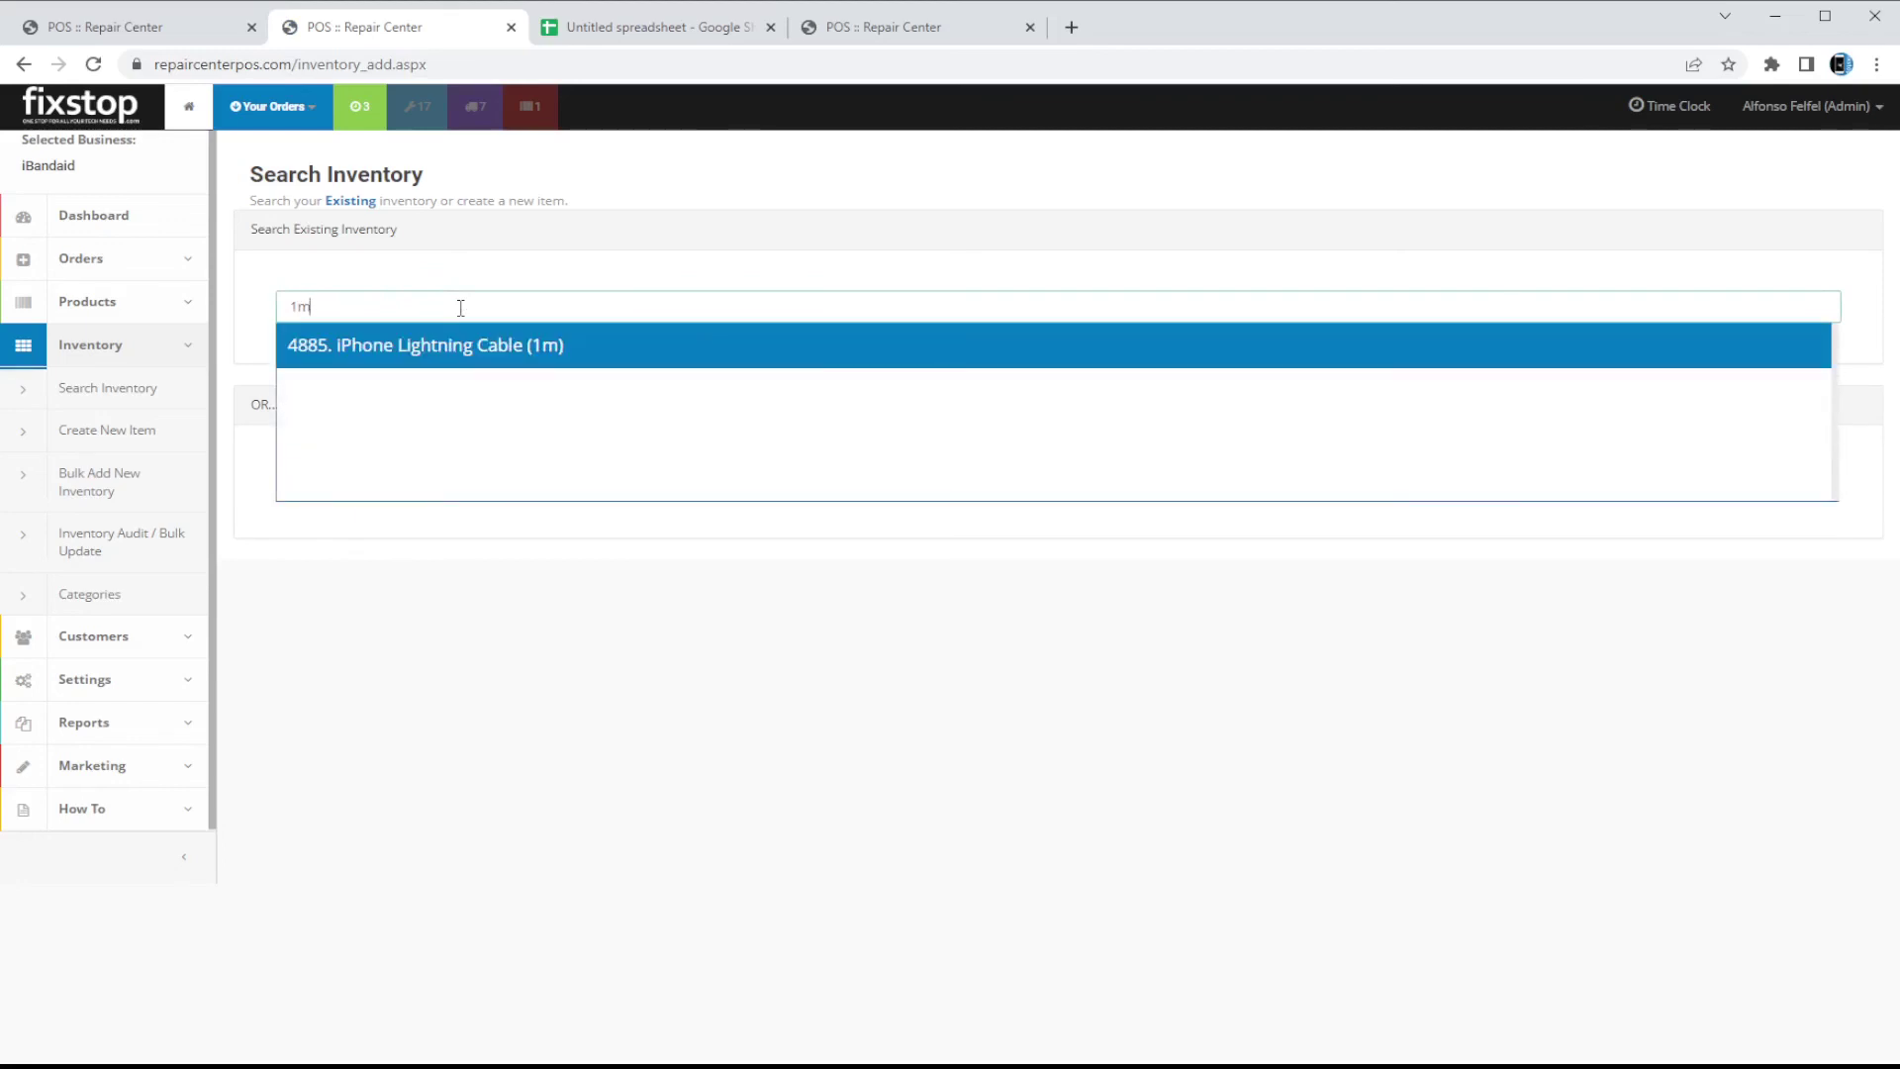
key("Return")
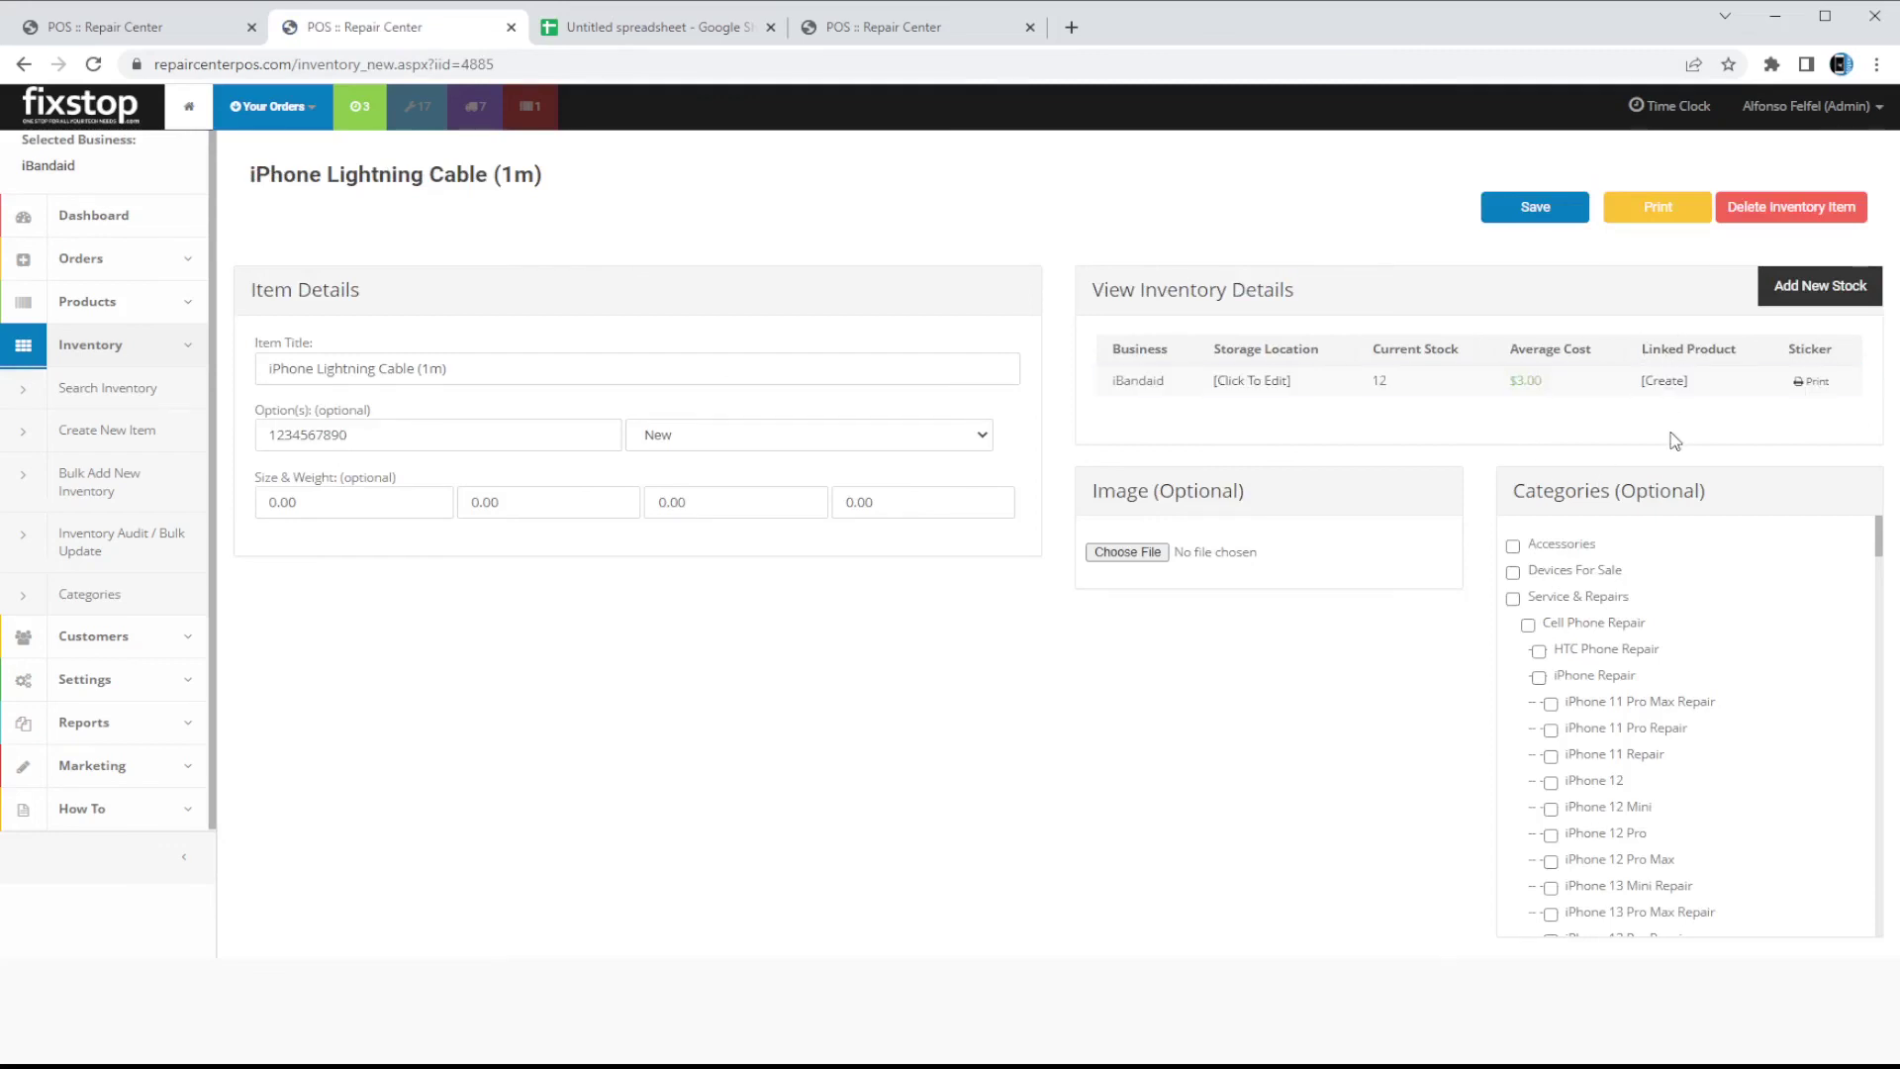
Create a linked product from the iPhone Lightning Cable (1m) inventory item with a selling price of 19.99.
left_click(1664, 382)
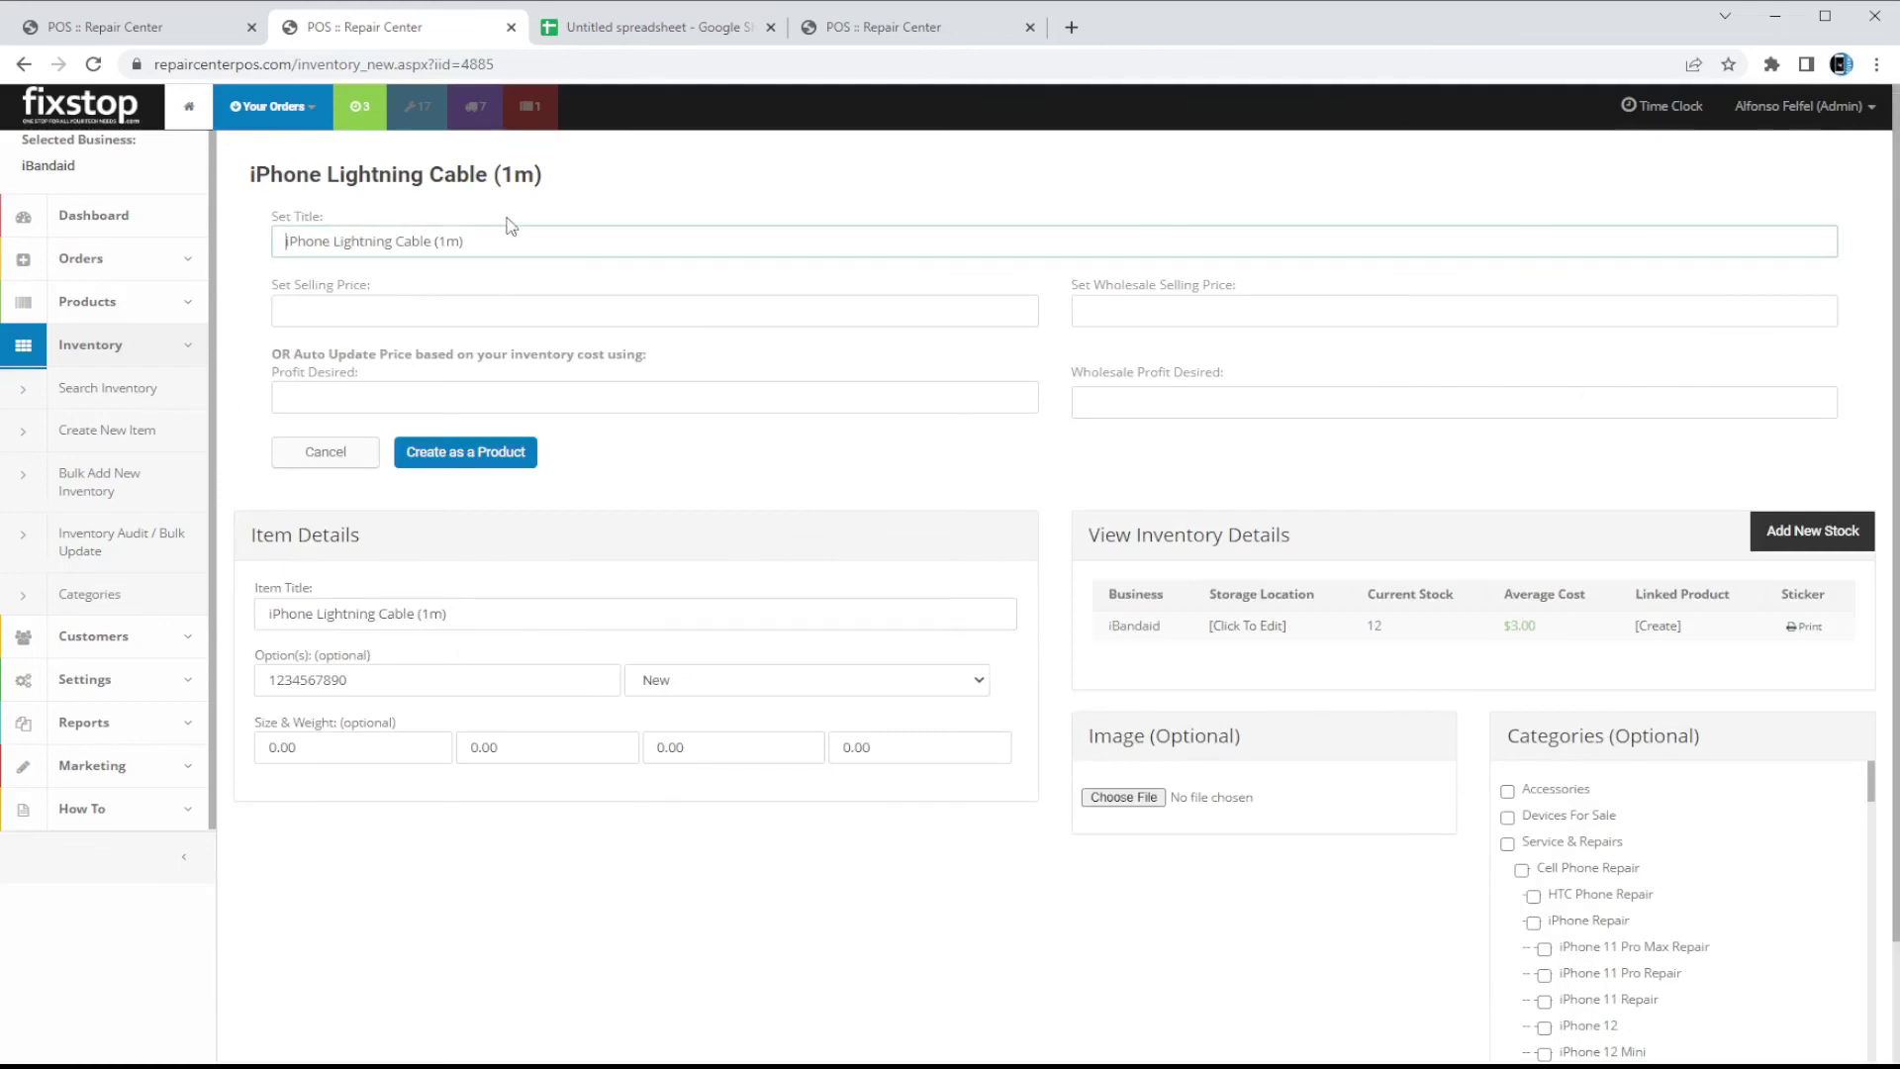
left_click(542, 310)
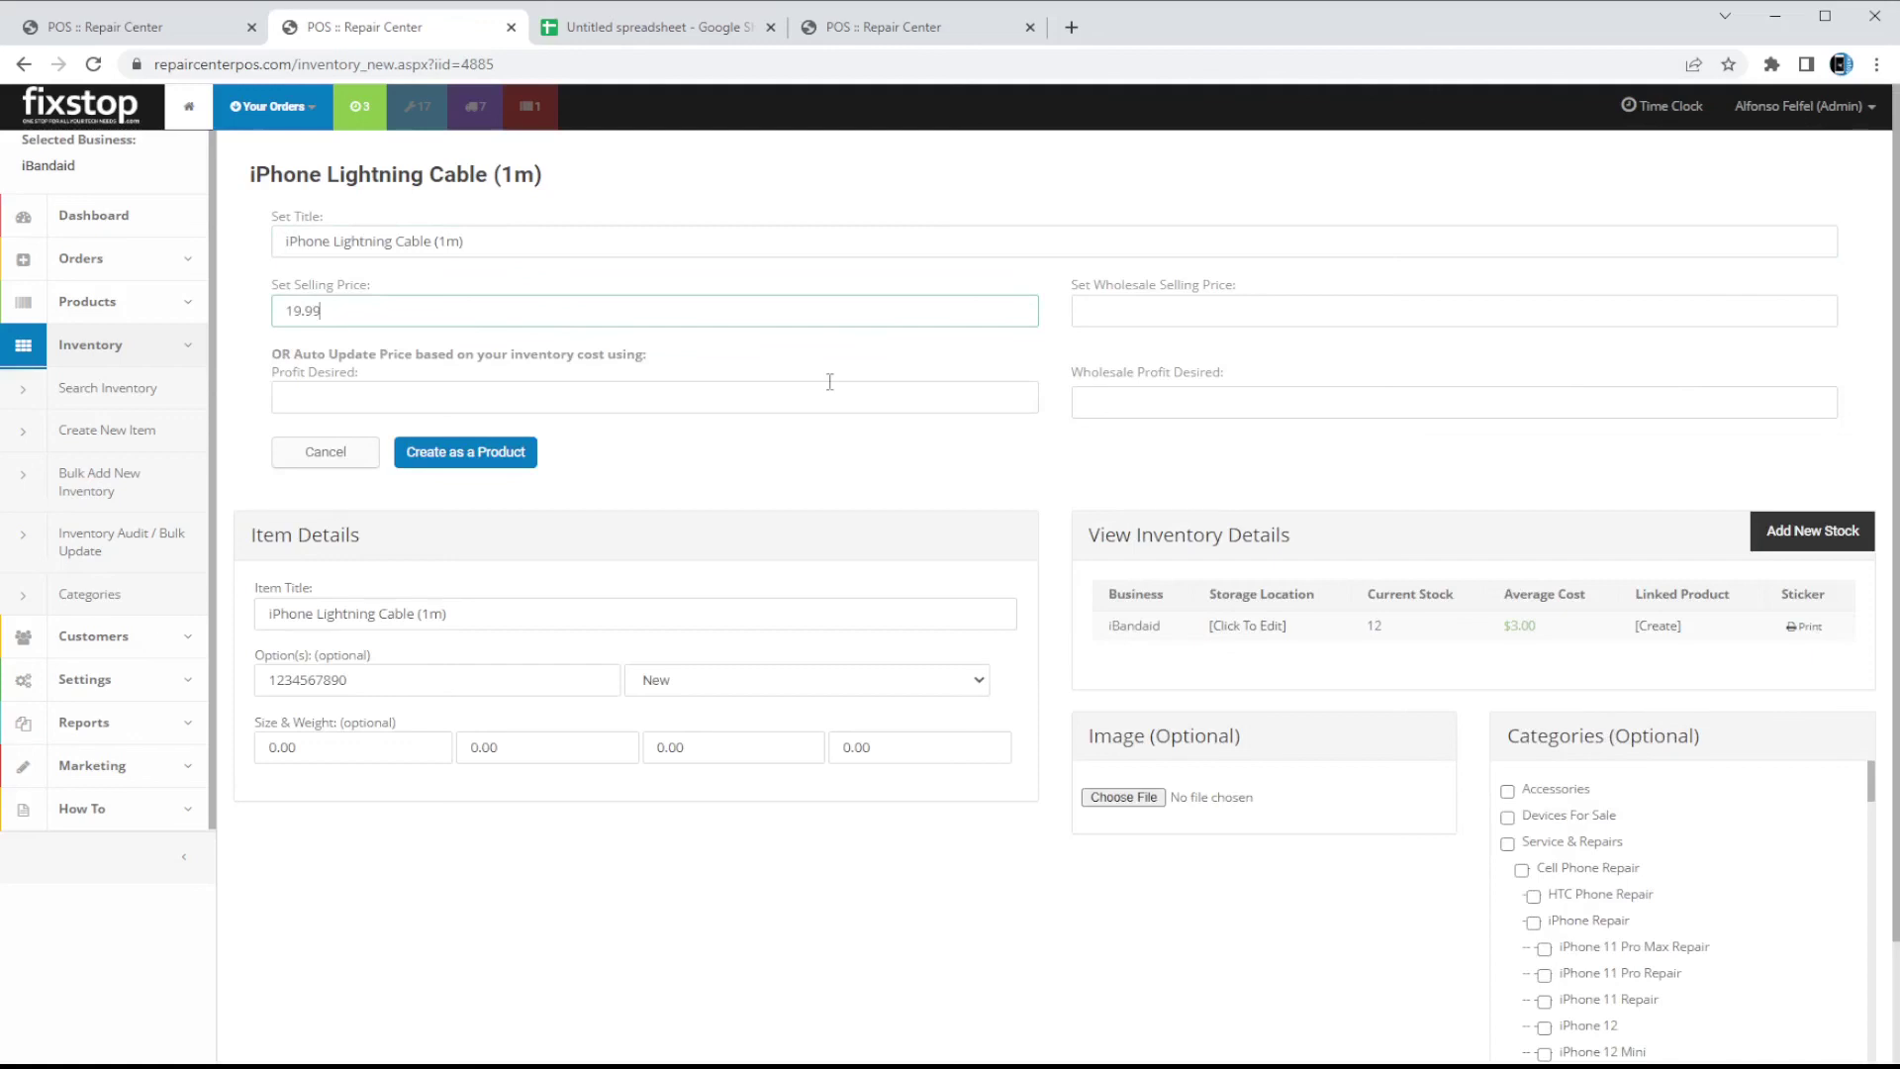
left_click(1017, 358)
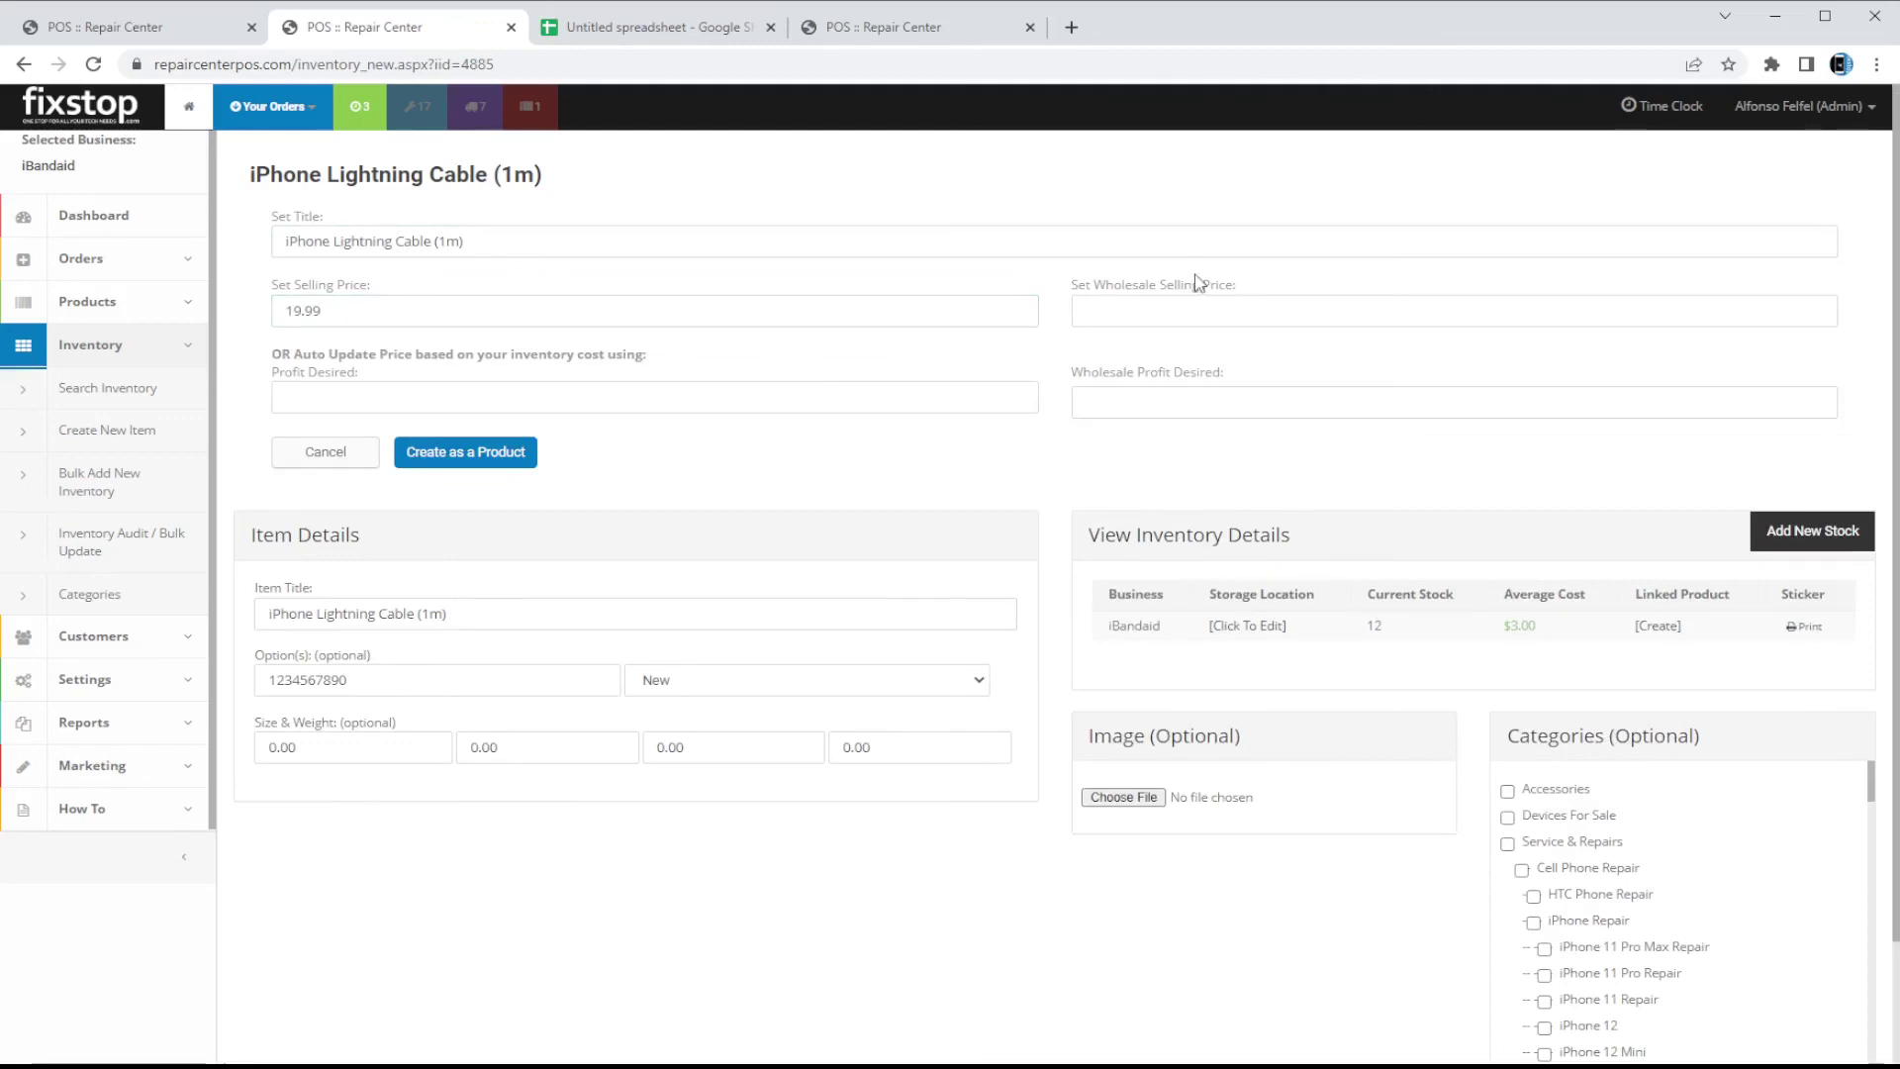
left_click(1238, 318)
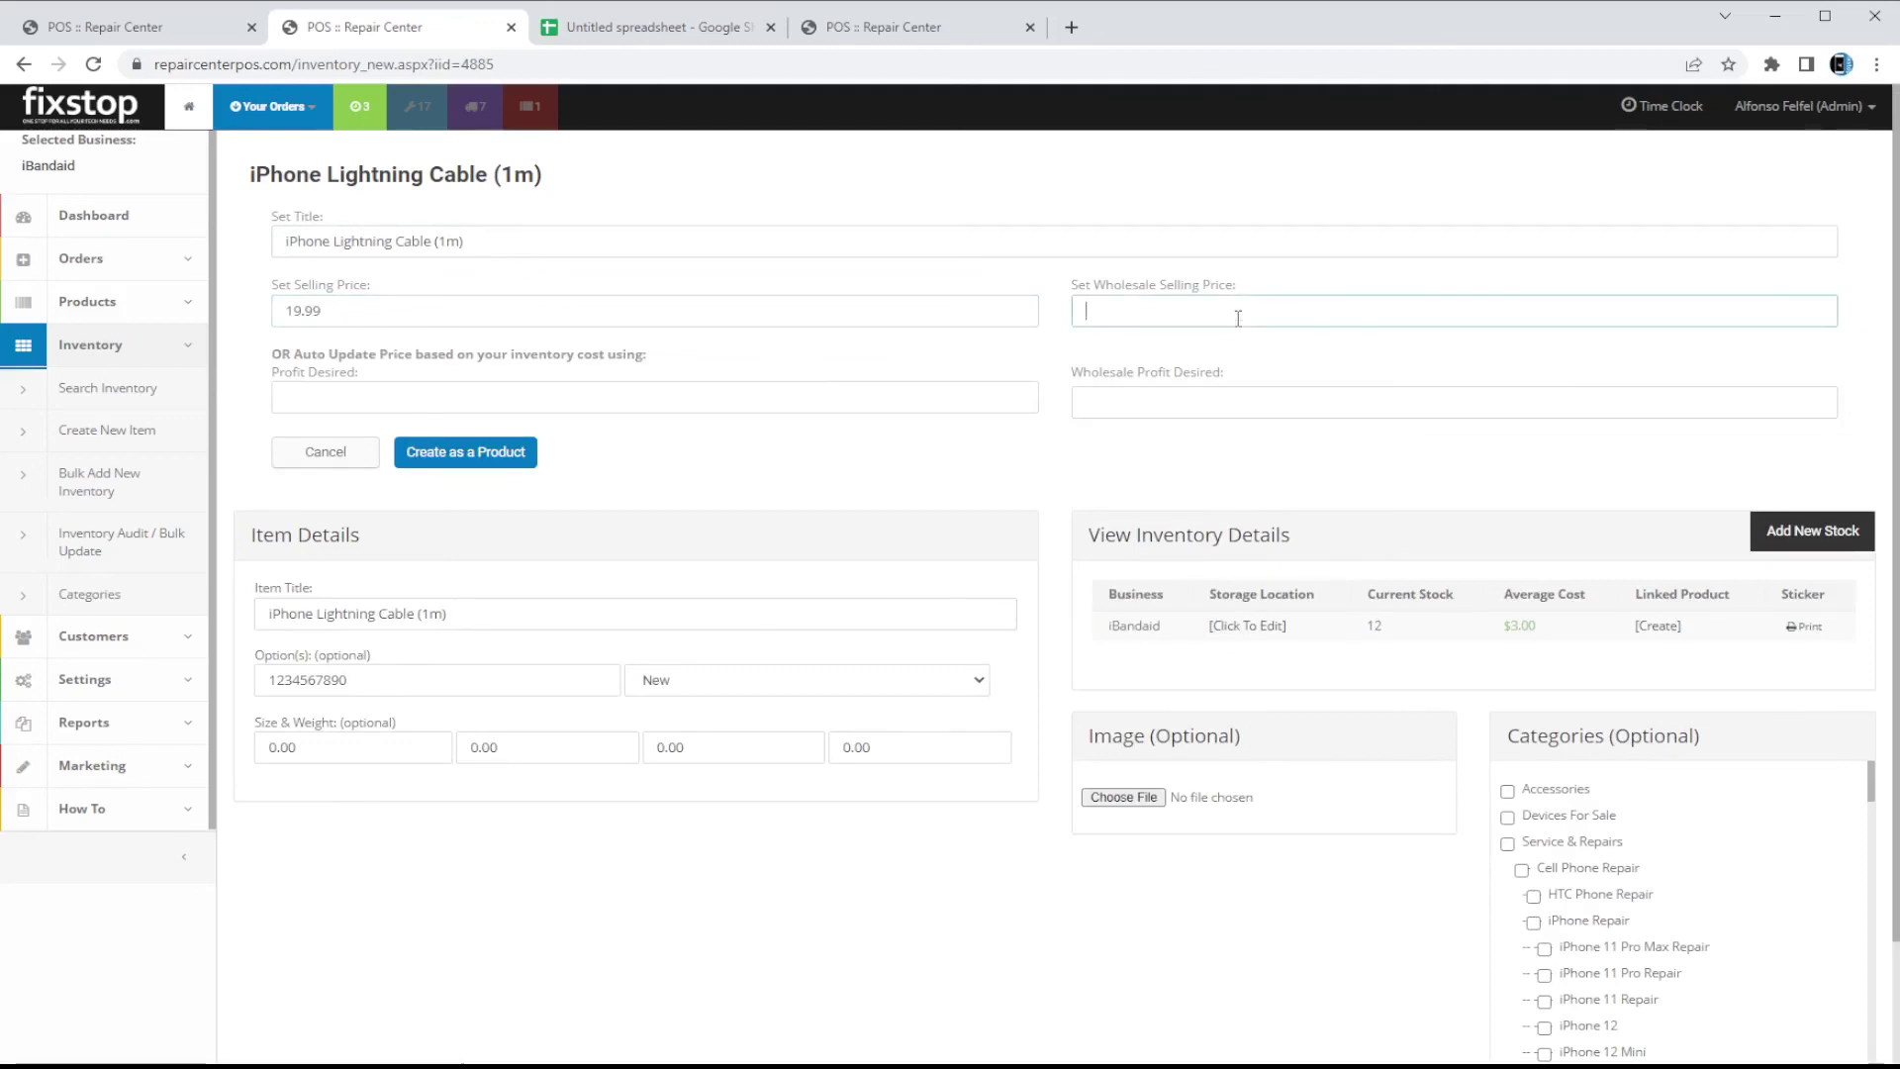
left_click(526, 458)
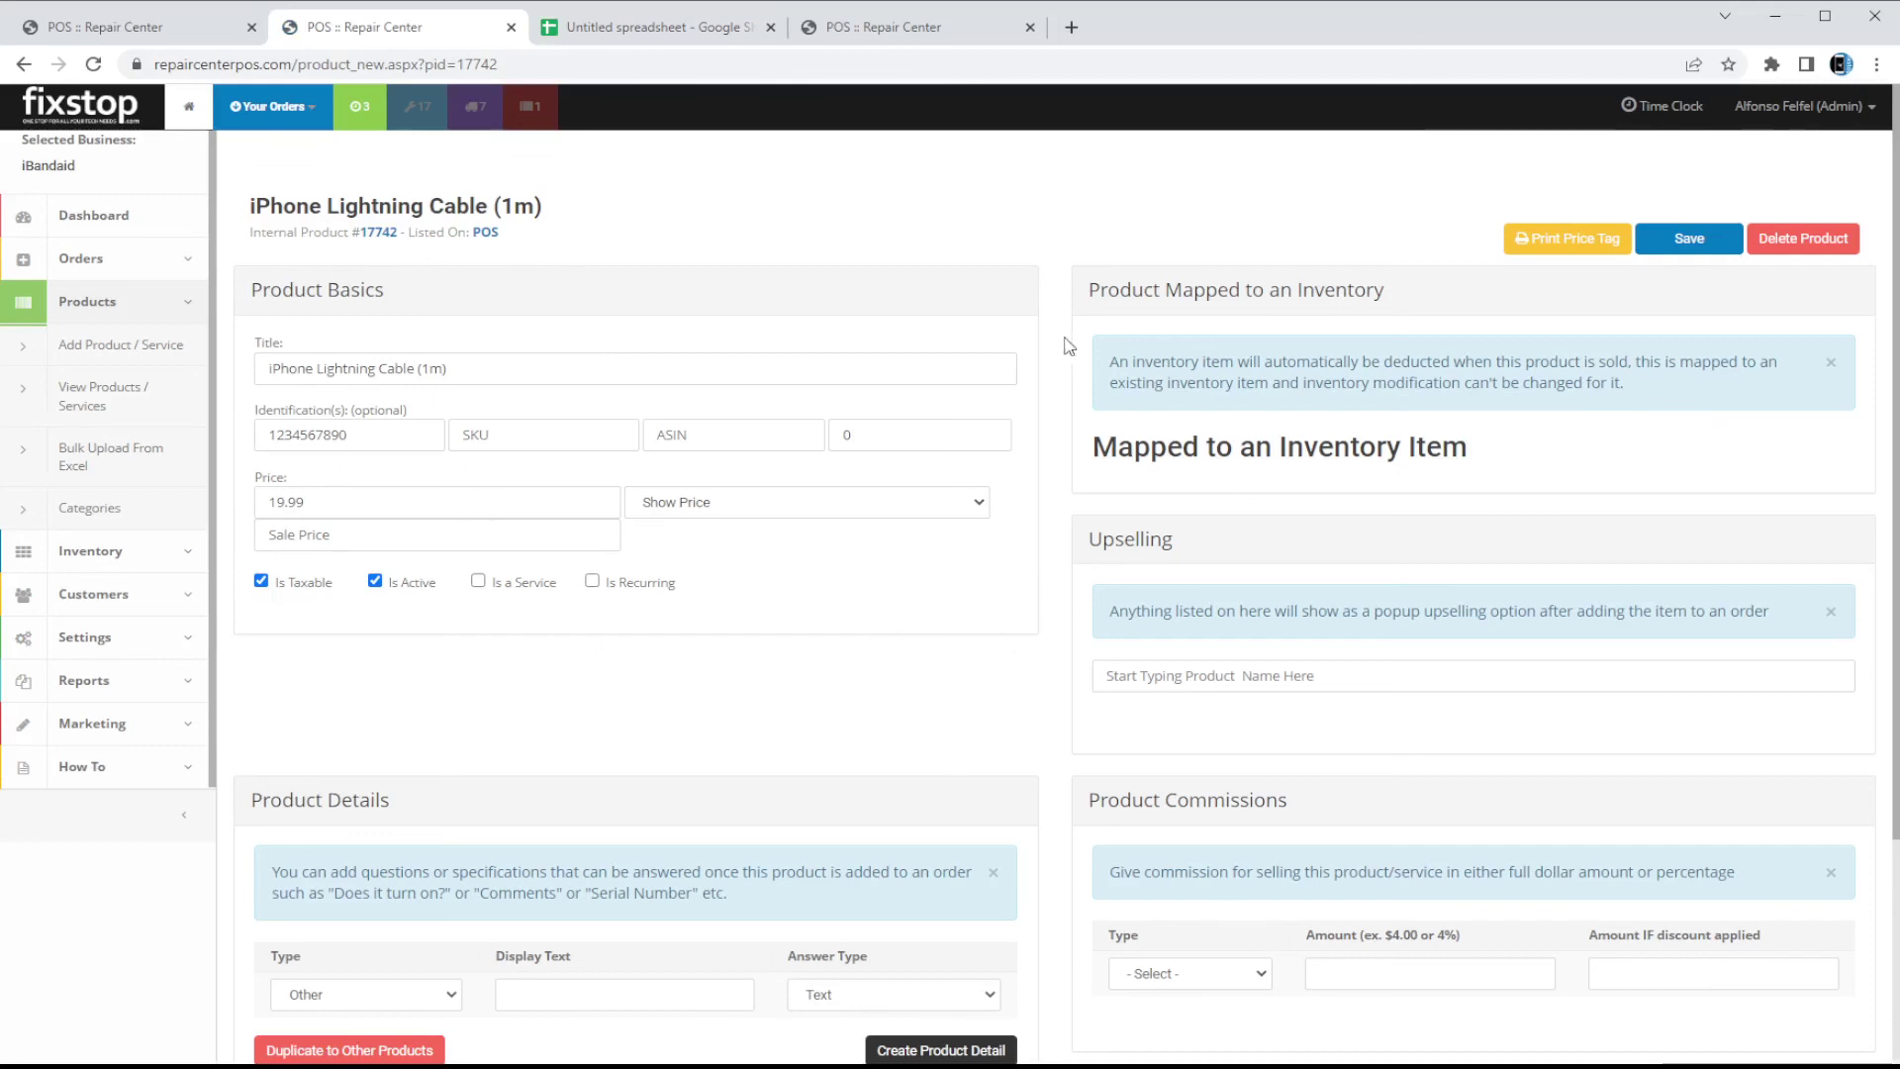
Review the new product's inventory mapping and the linked product on its inventory item page, and return to the product page.
left_click_drag(1090, 297, 1480, 309)
left_click_drag(1478, 444, 1403, 450)
left_click(1266, 448)
left_click(1051, 390)
left_click(22, 63)
left_click(771, 63)
key("Return")
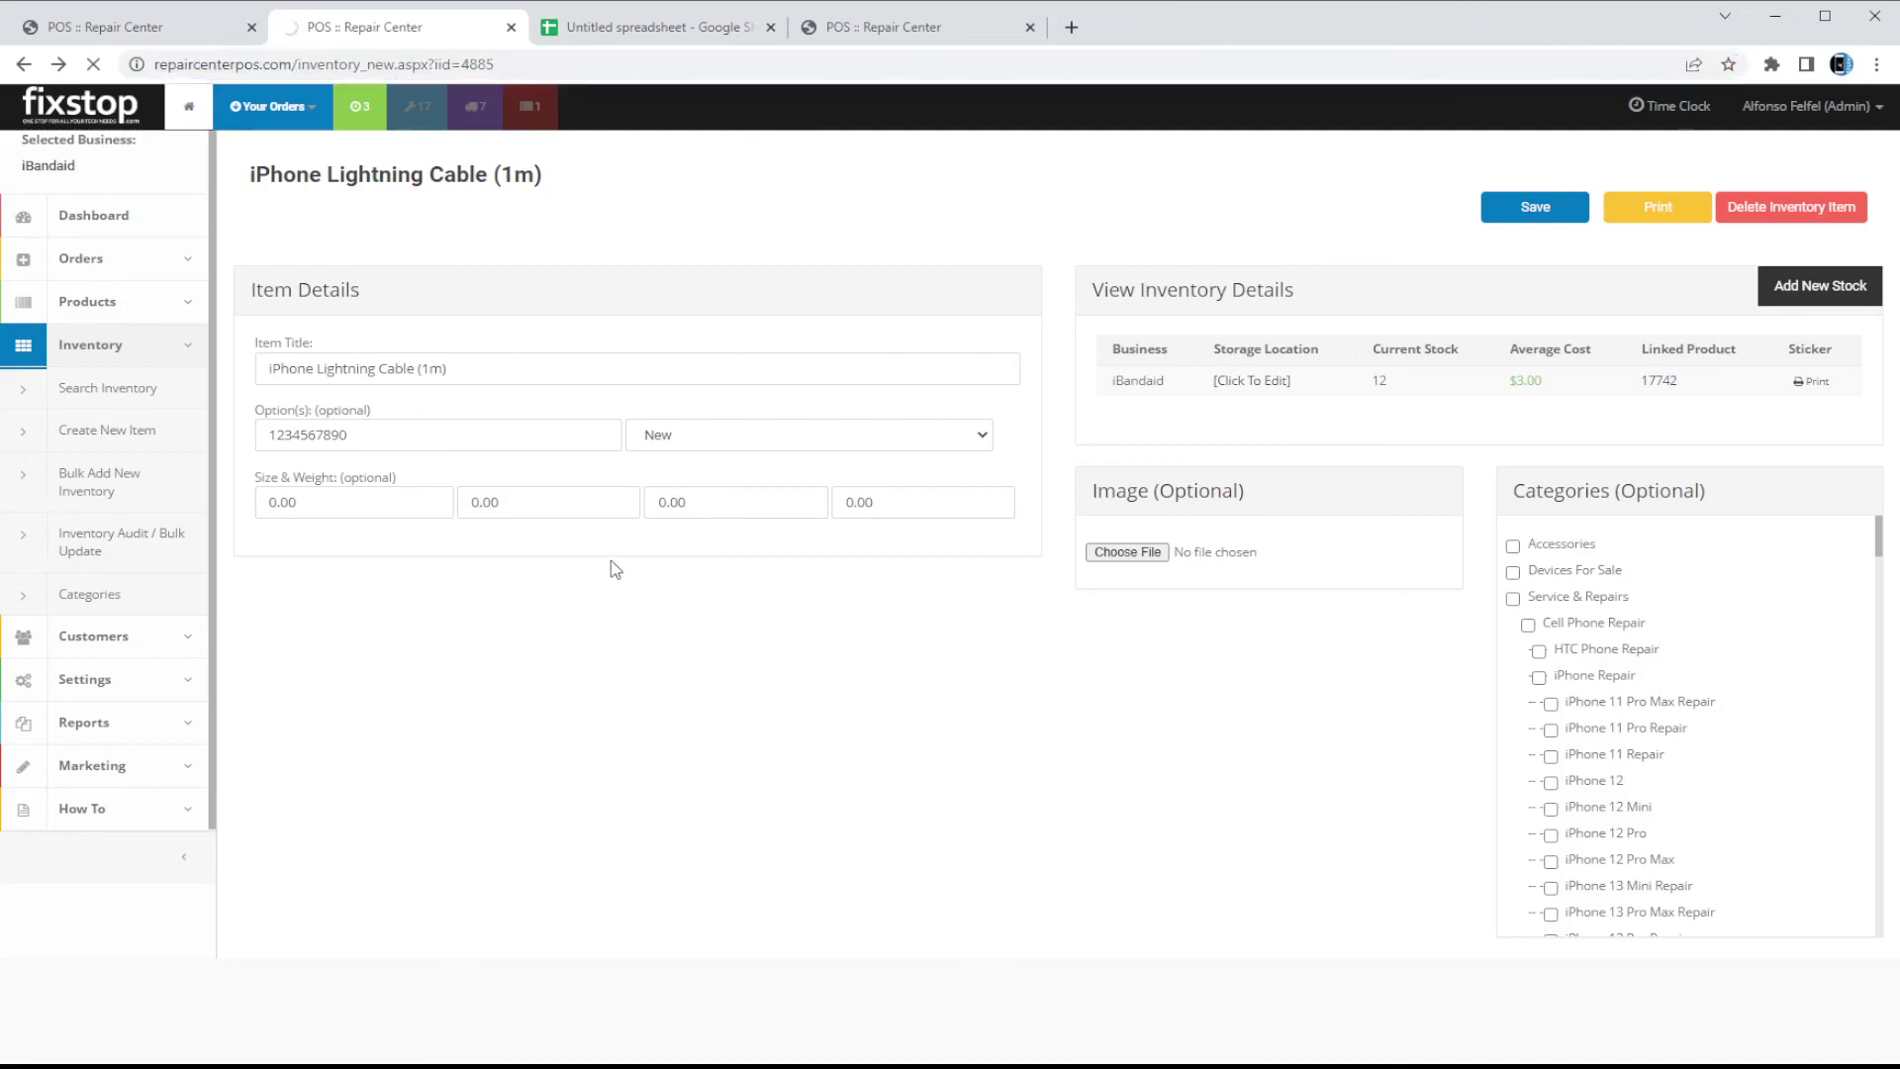
key("alt+Right")
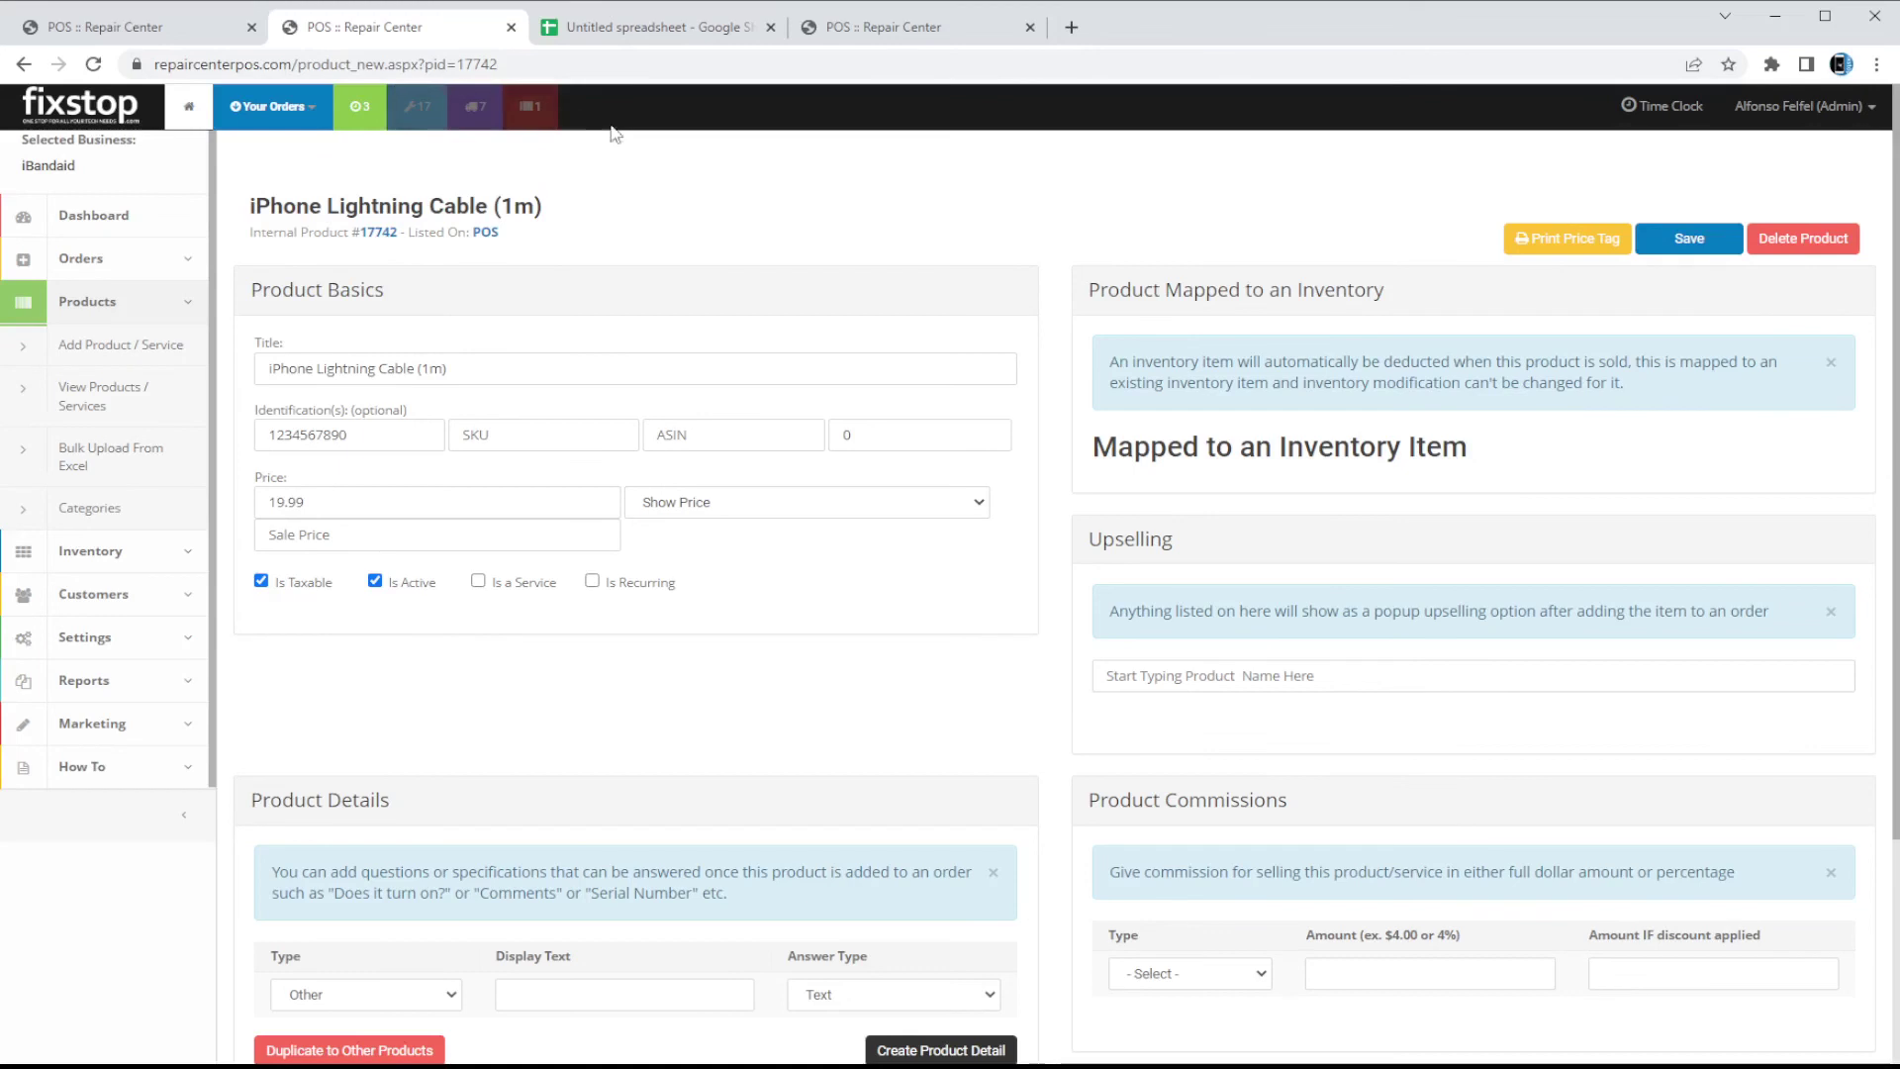
left_click(79, 20)
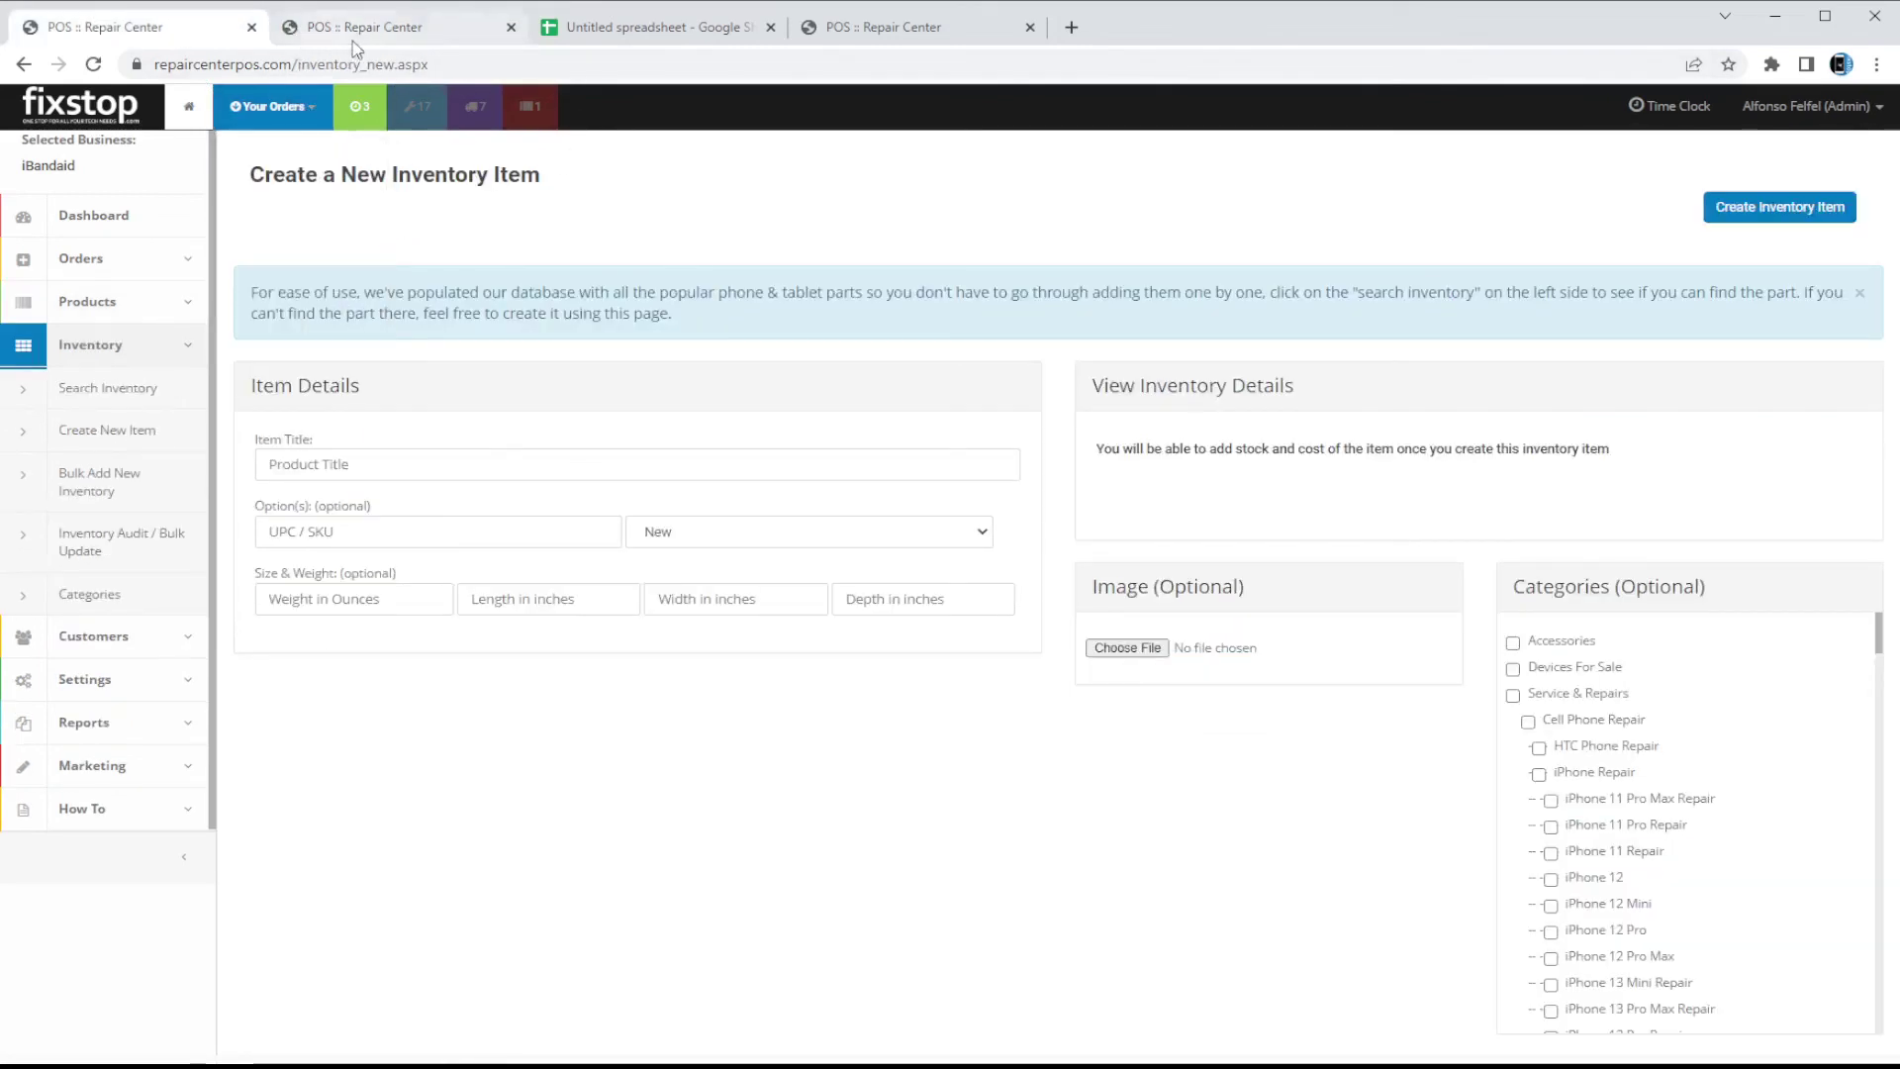
left_click(330, 39)
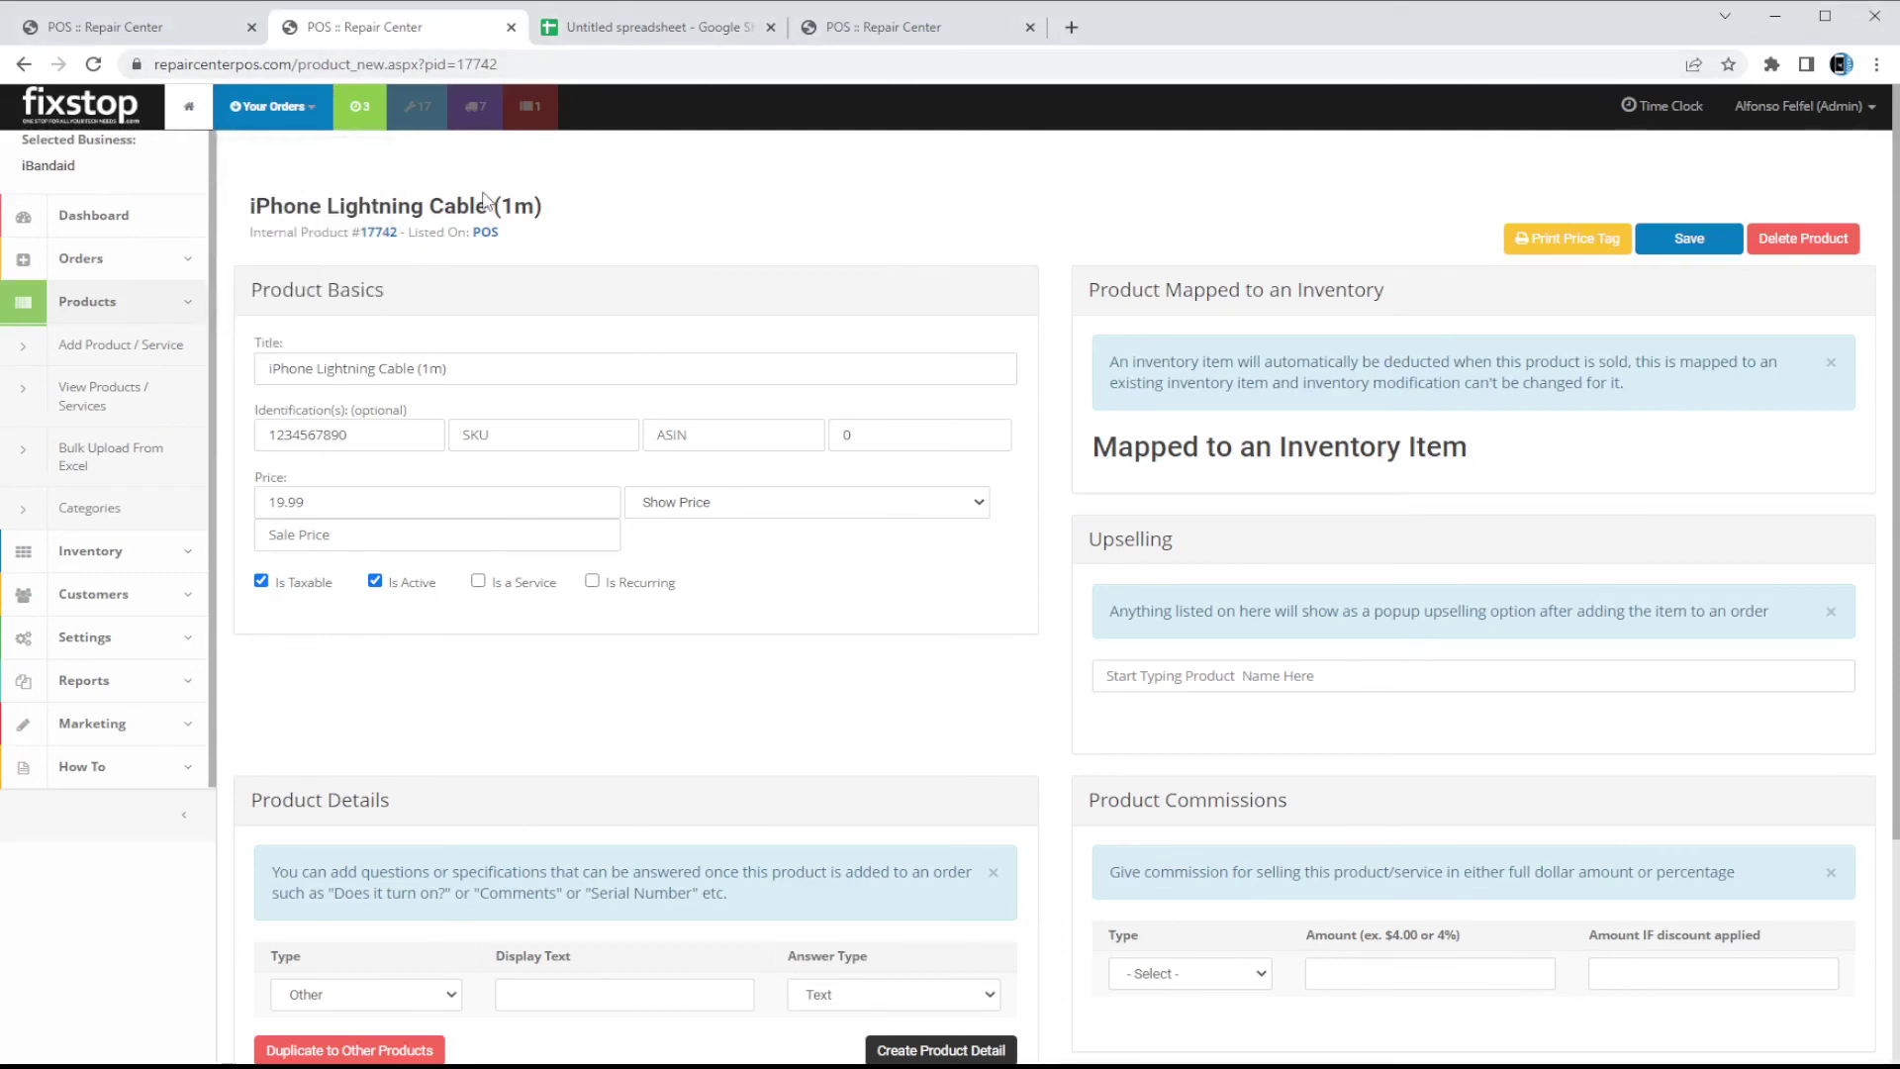
Copy the product's title and use it to add the iPhone Lightning Cable (1m) product to a new sale order.
triple_click(486, 205)
key("ctrl+c")
mouse_move(272, 106)
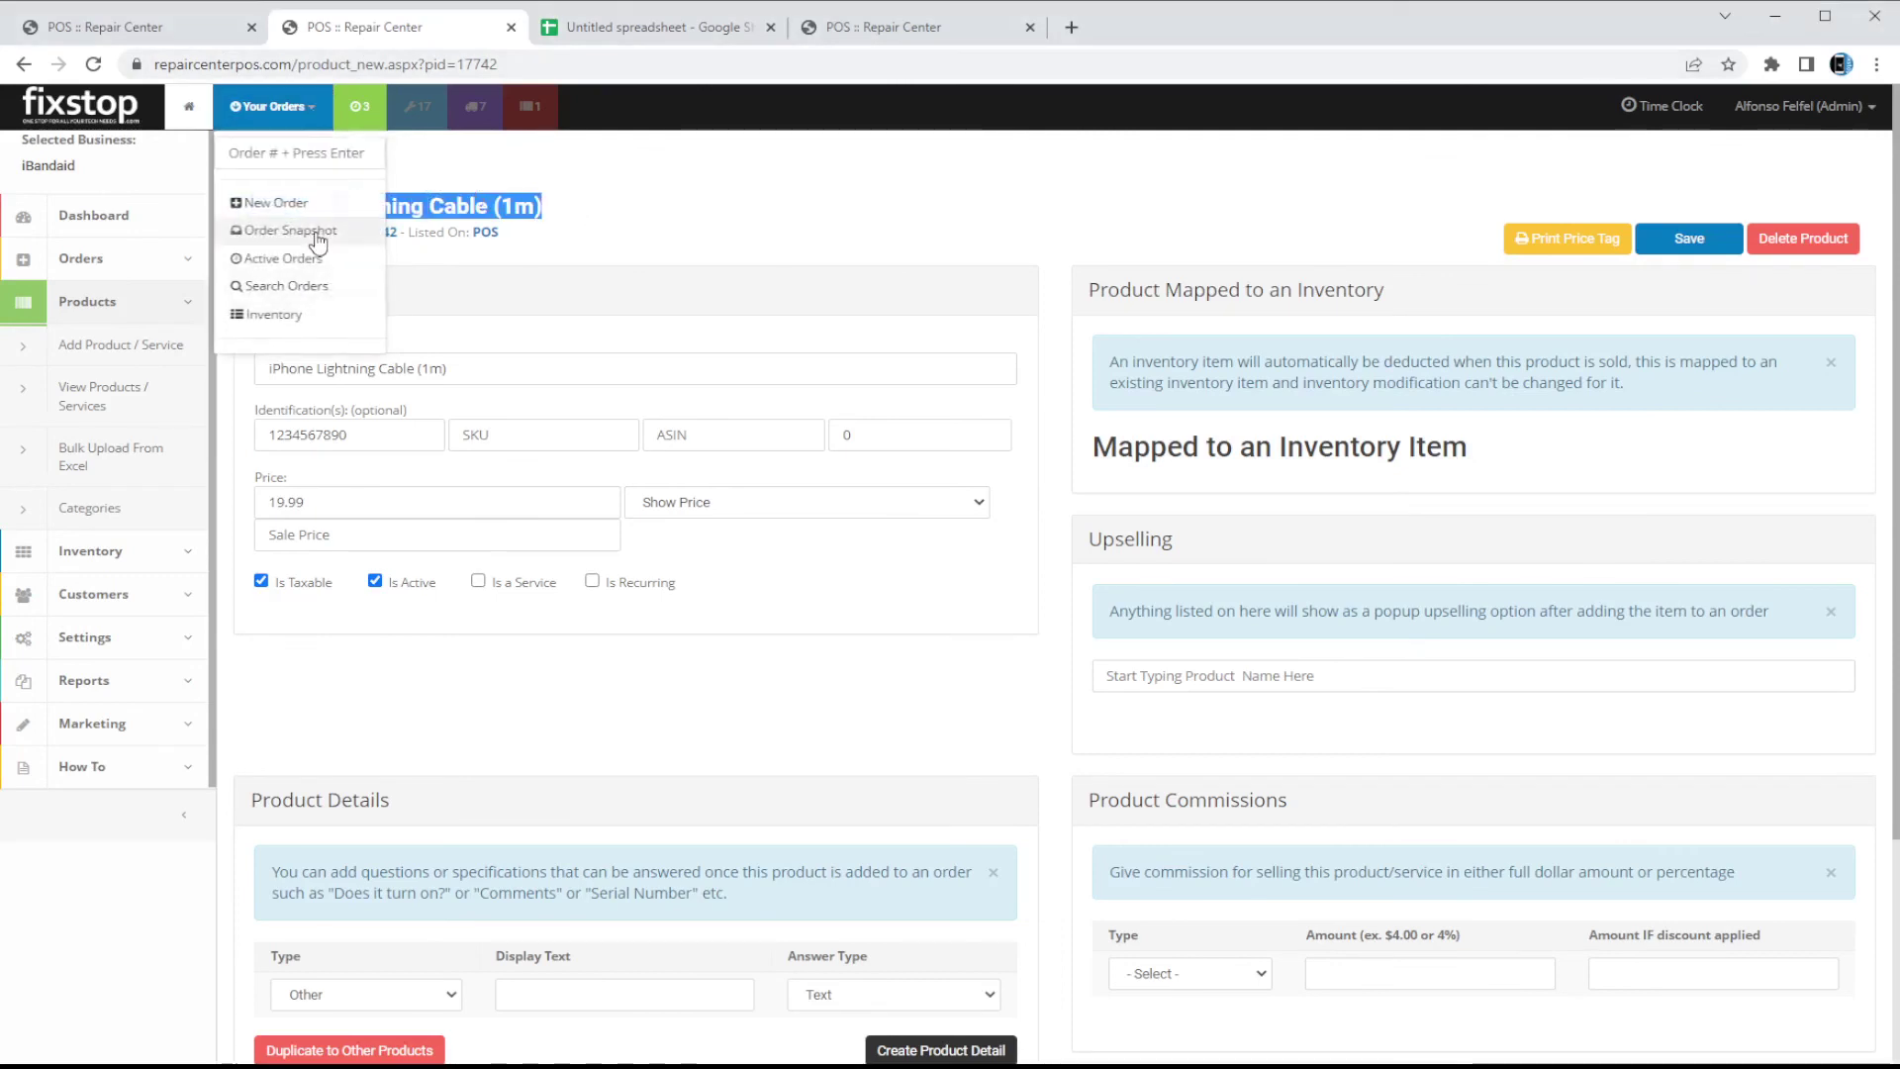
left_click(335, 207)
left_click(705, 554)
key("ctrl+v")
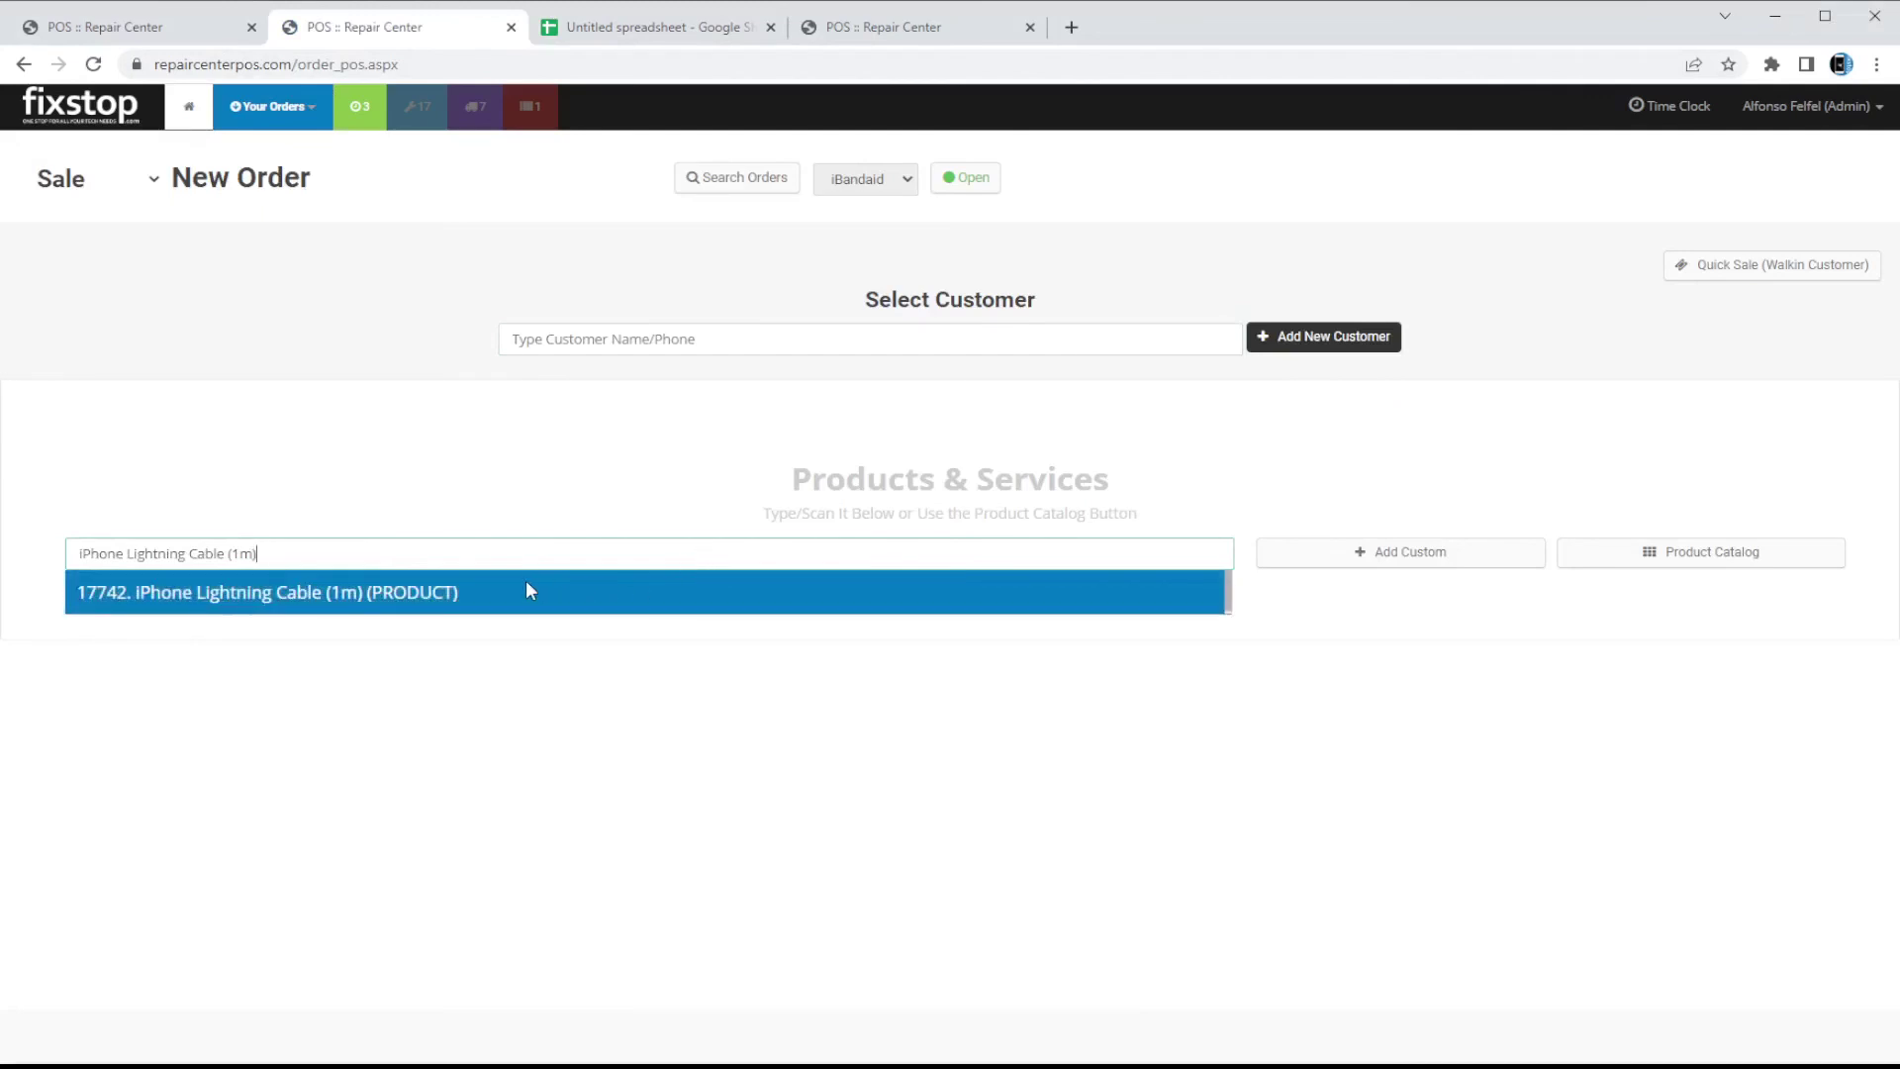
left_click(485, 592)
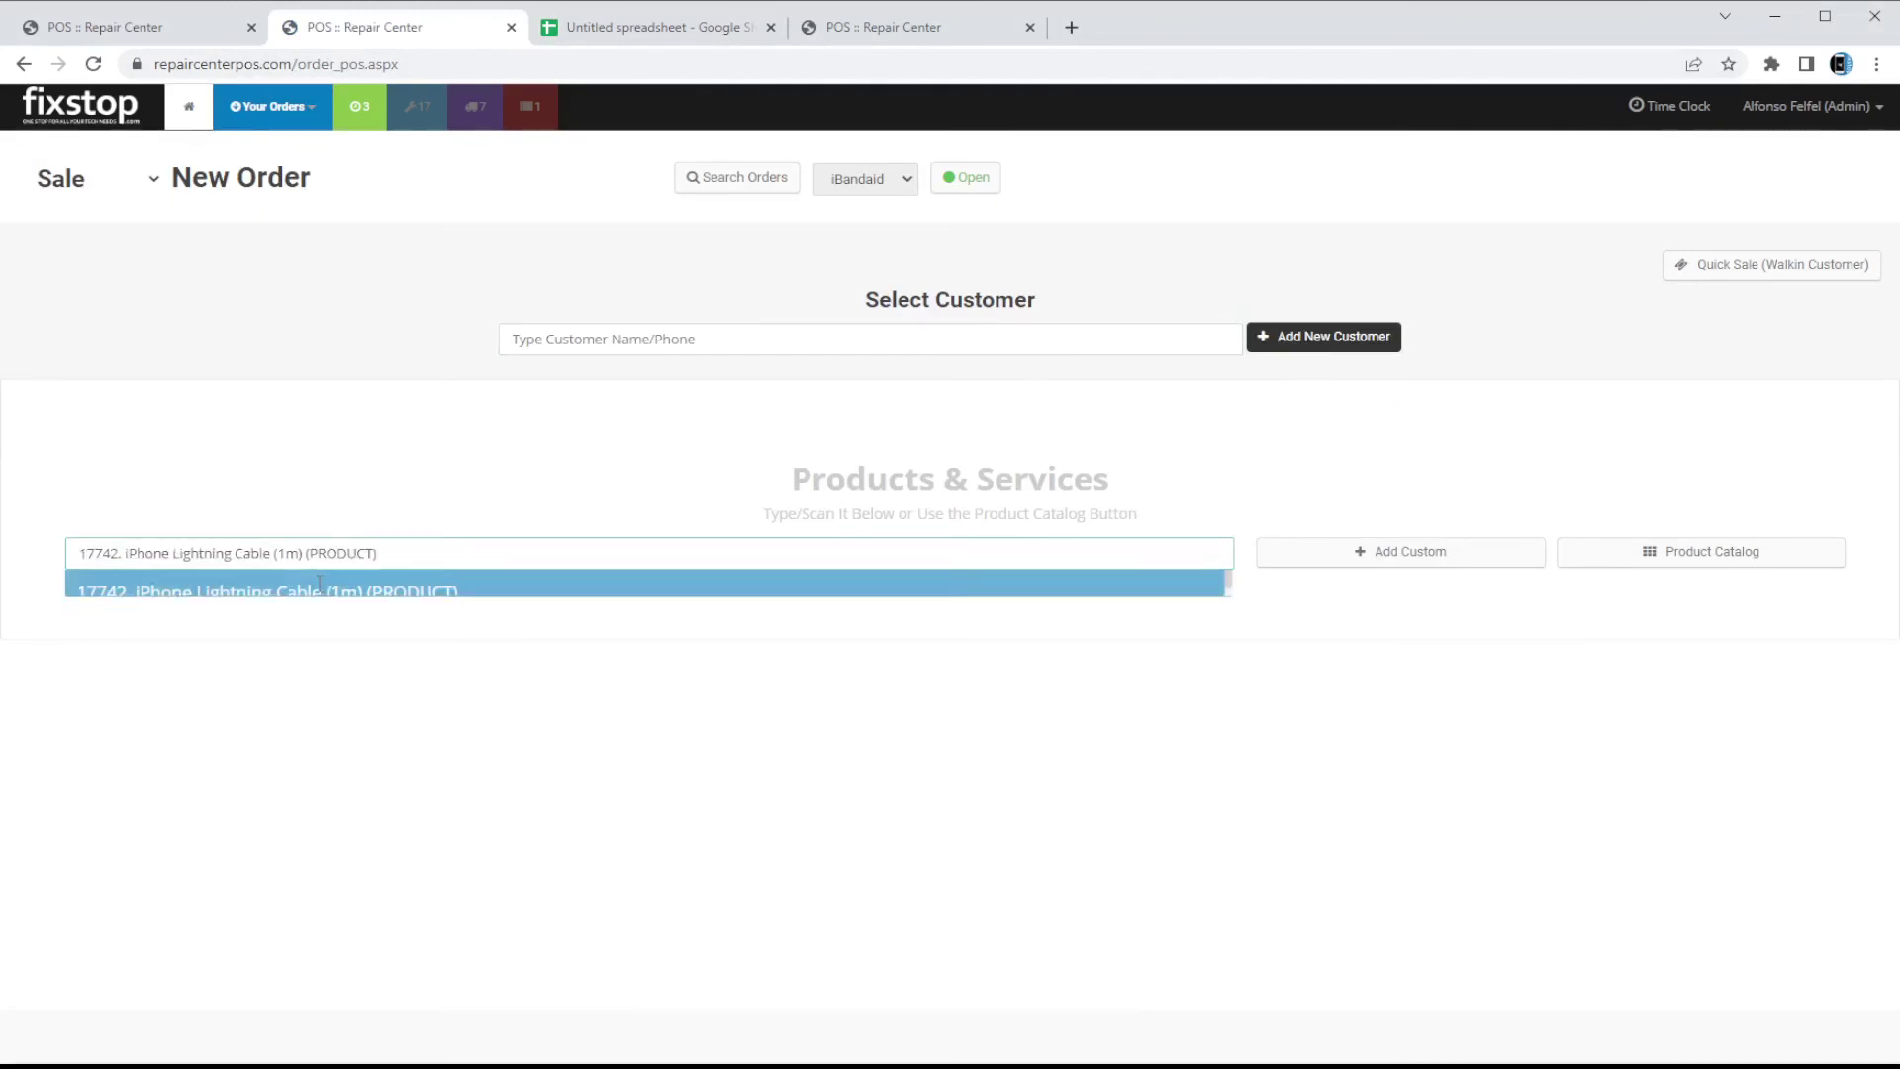
left_click_drag(382, 511, 471, 505)
left_click(467, 536)
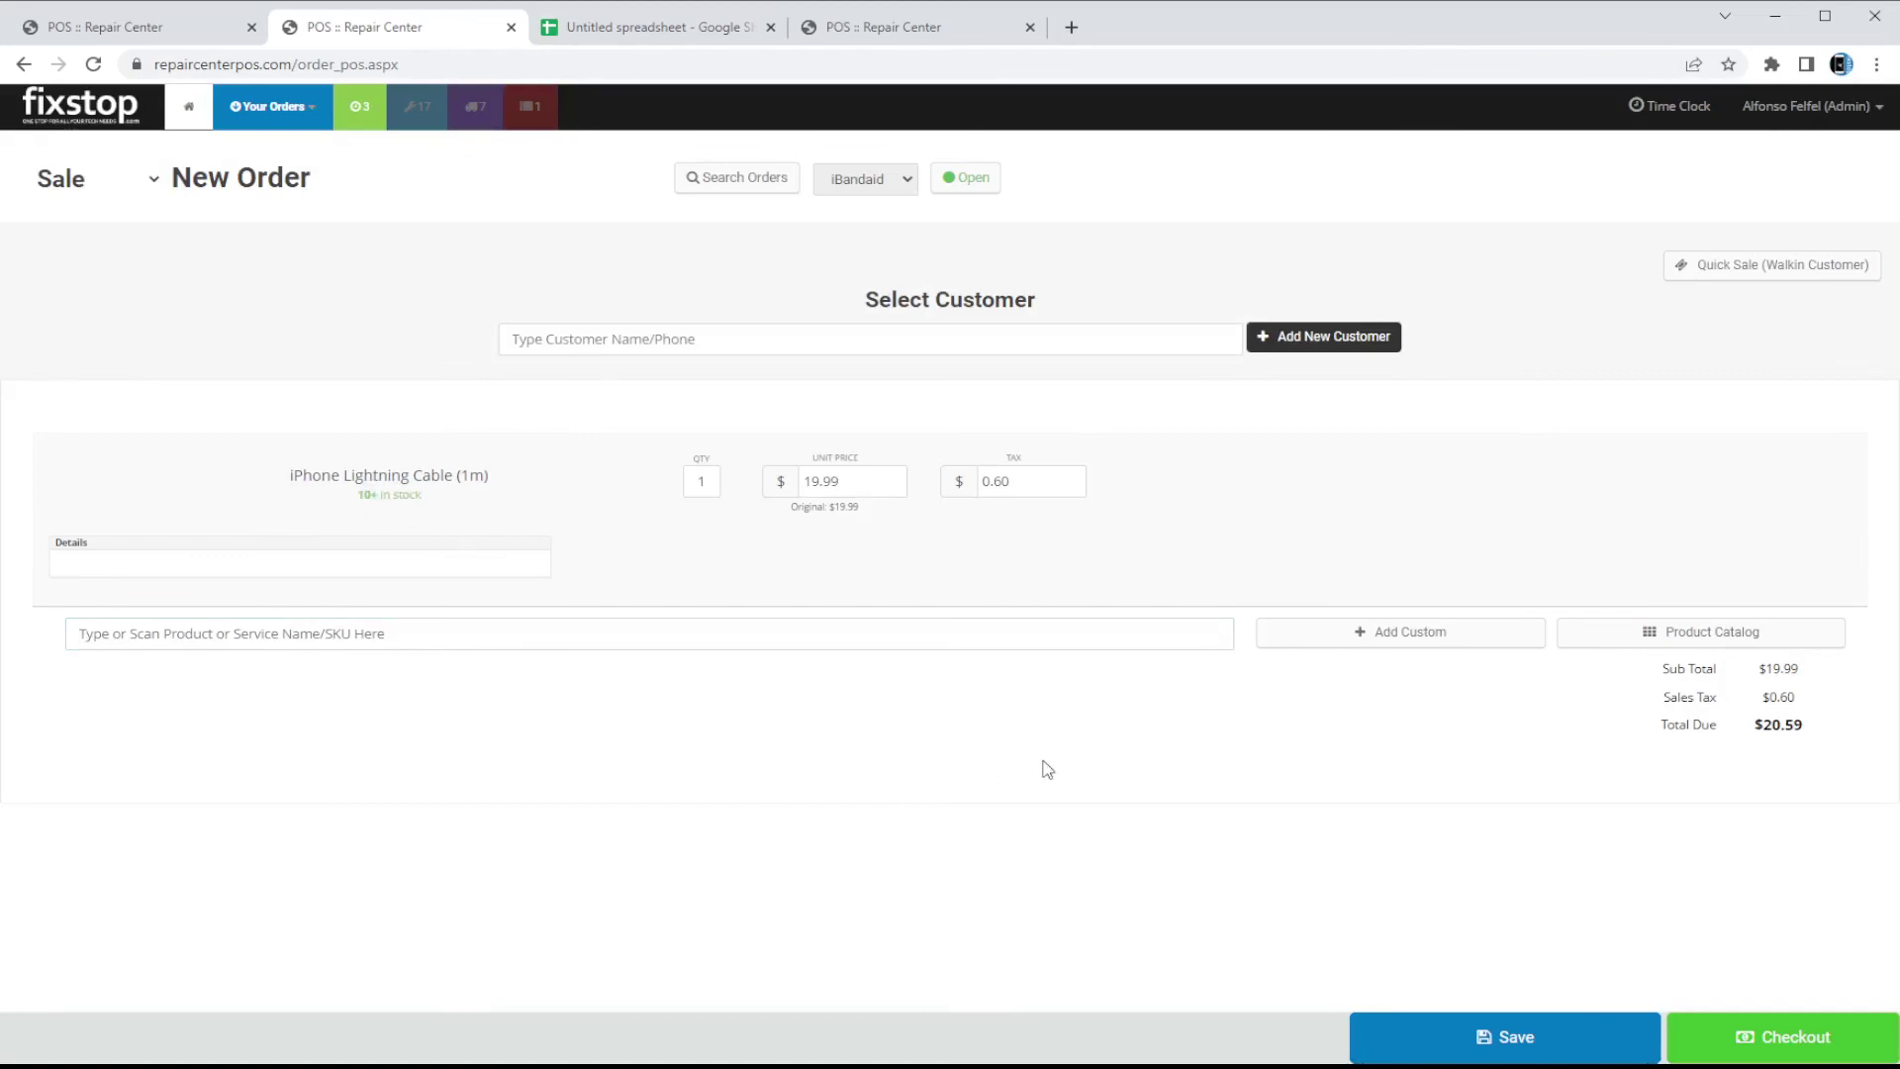